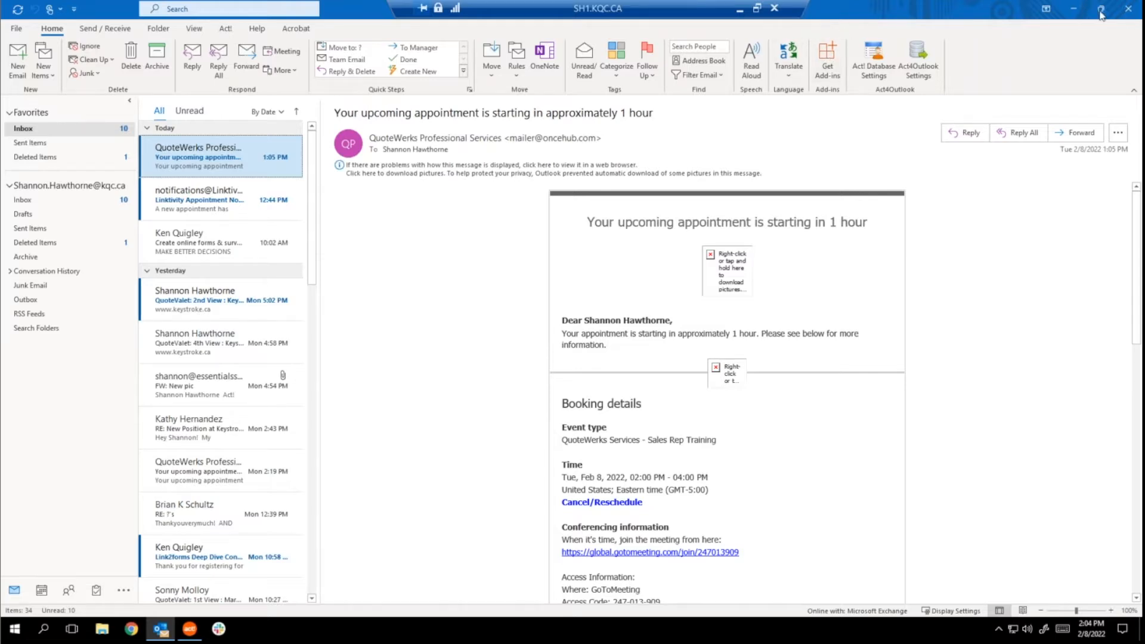
Close Outlook, bring Act! to the front and launch QuoteWerks from the Start menu.
{"action": "left_click", "coordinate": [1133, 19]}
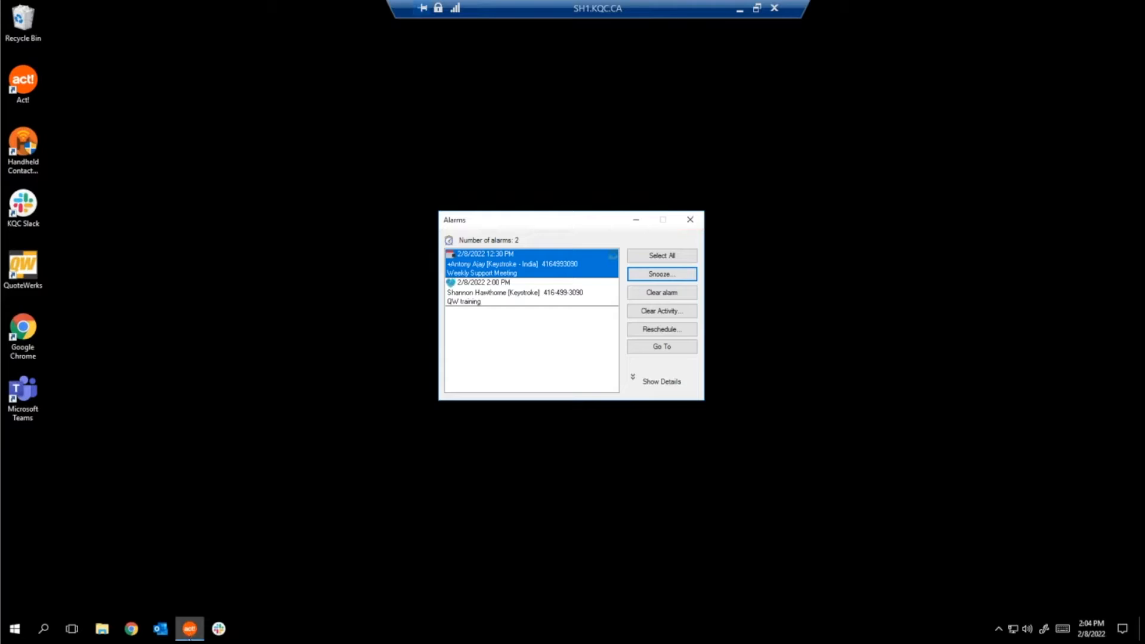
{"action": "left_click", "coordinate": [189, 636]}
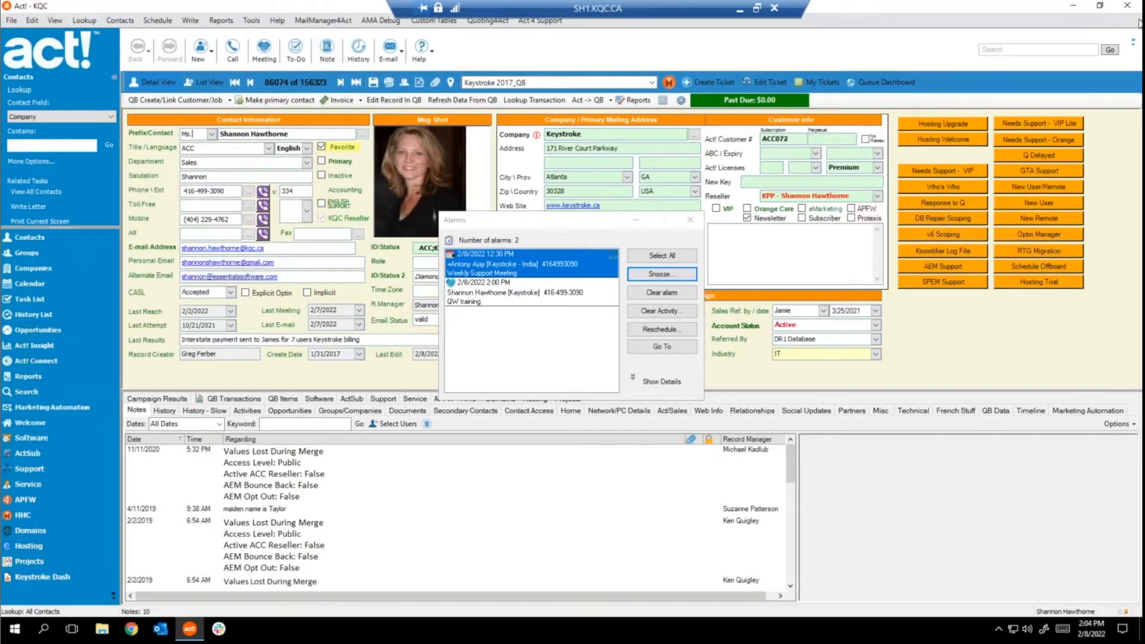
{"action": "left_click", "coordinate": [14, 628]}
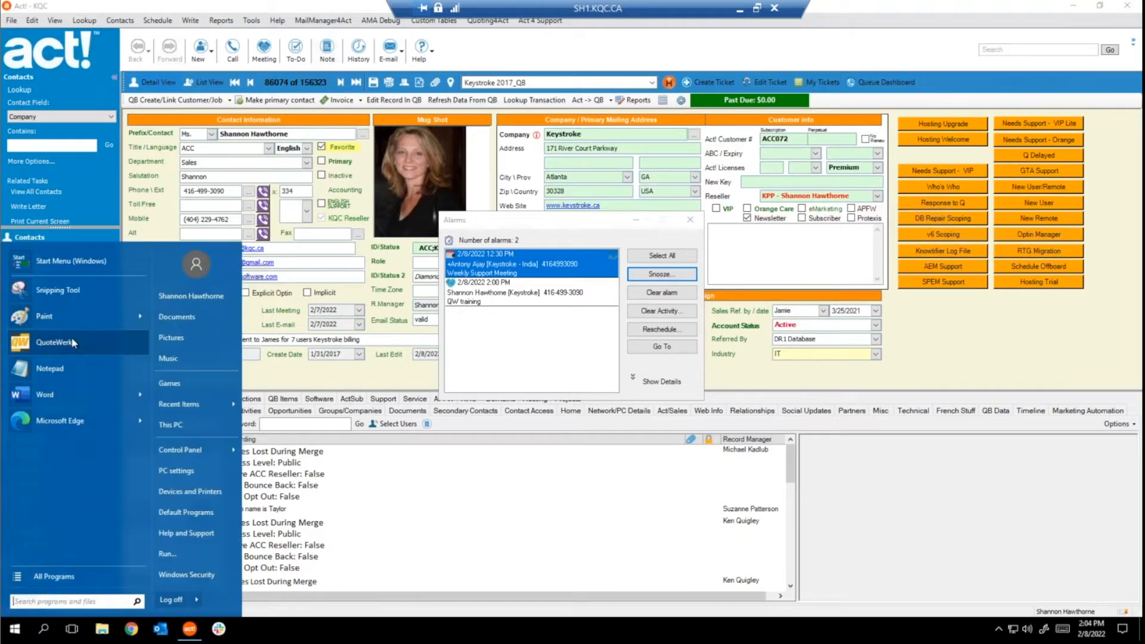
{"action": "left_click", "coordinate": [56, 343]}
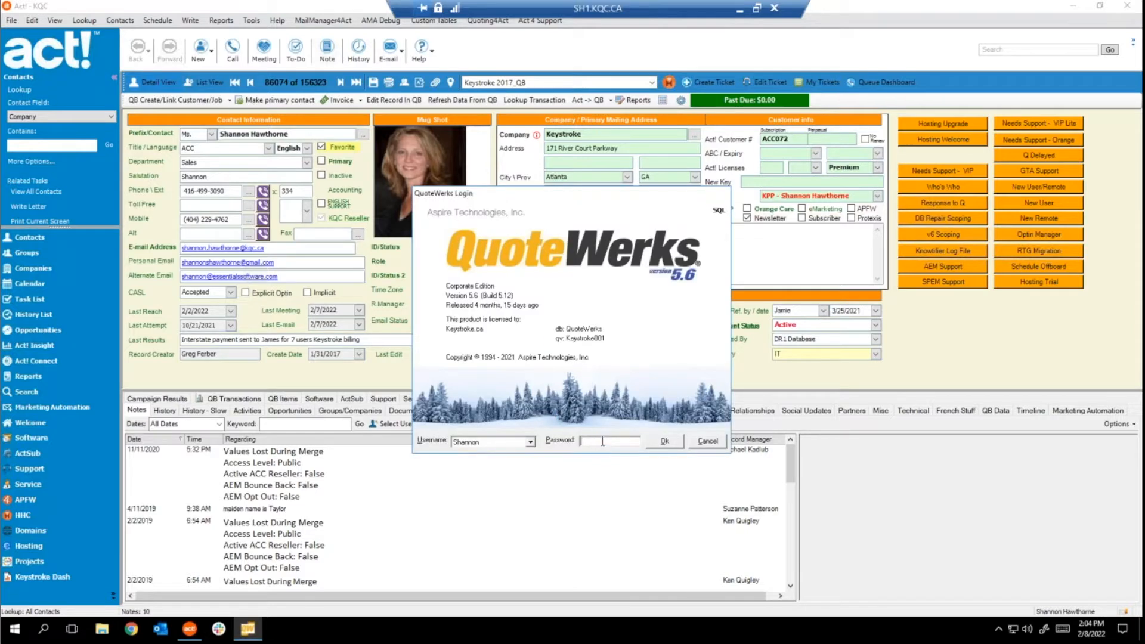
Log in to QuoteWerks by entering the account password.
{"action": "type", "text": "***********"}
{"action": "key", "text": "Return"}
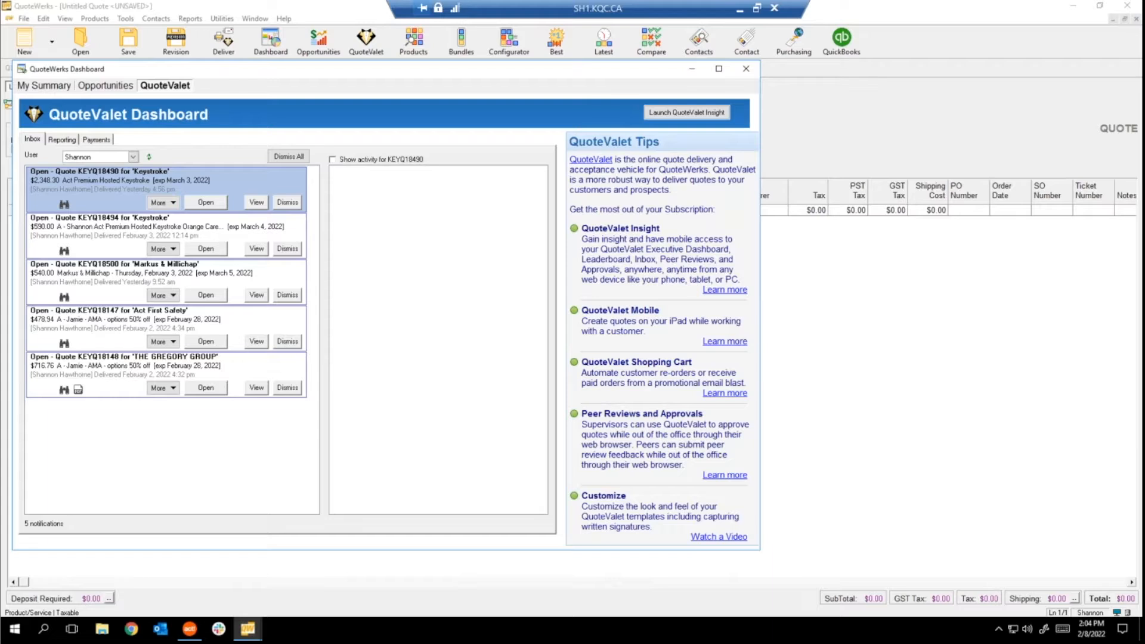
Close the QuoteValet dashboard to reveal the blank quote's Document Items grid.
{"action": "left_click", "coordinate": [693, 70]}
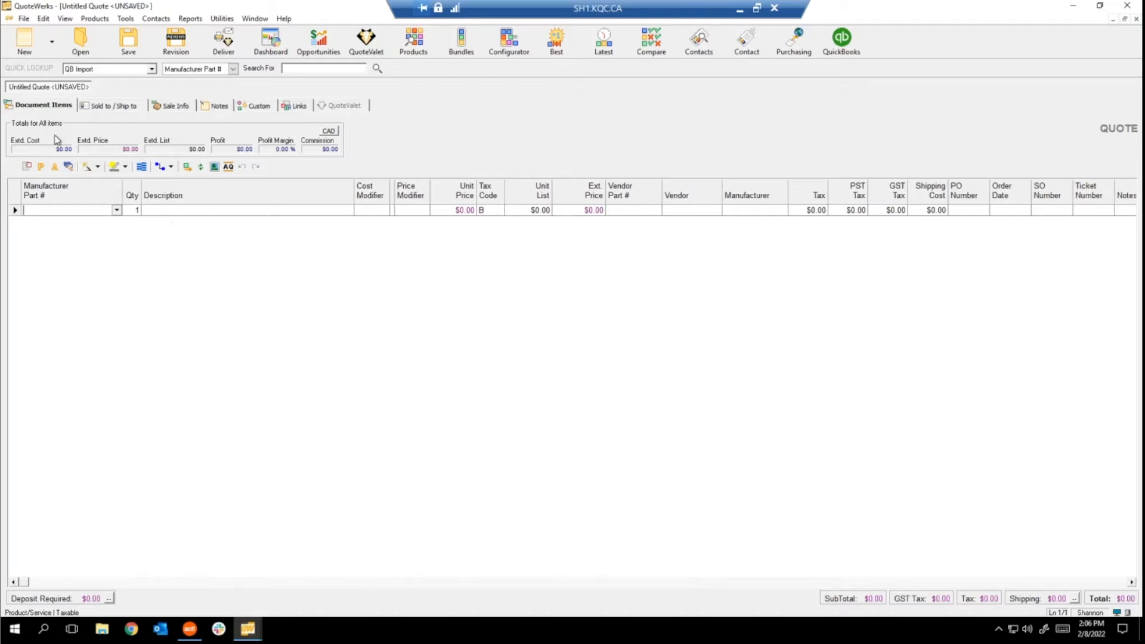
Switch the untitled quote to its Sold to / Ship to tab.
{"action": "left_click", "coordinate": [121, 106]}
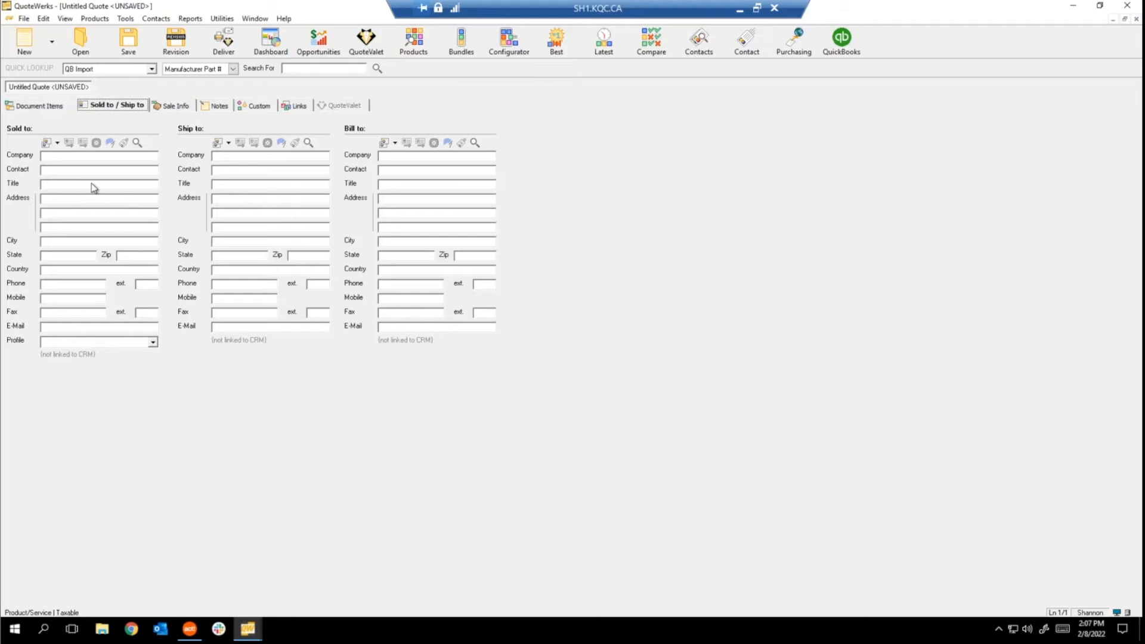
Check the Ship to and Bill to address copy options, then move to the Sale Info tab.
{"action": "left_click", "coordinate": [229, 143]}
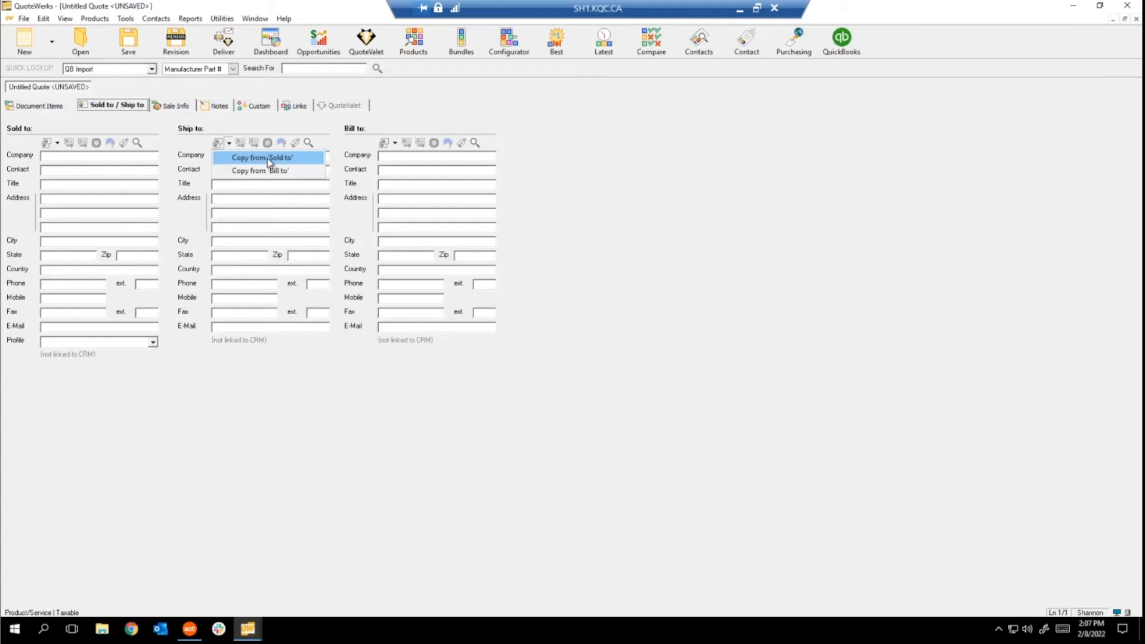
{"action": "left_click", "coordinate": [395, 144]}
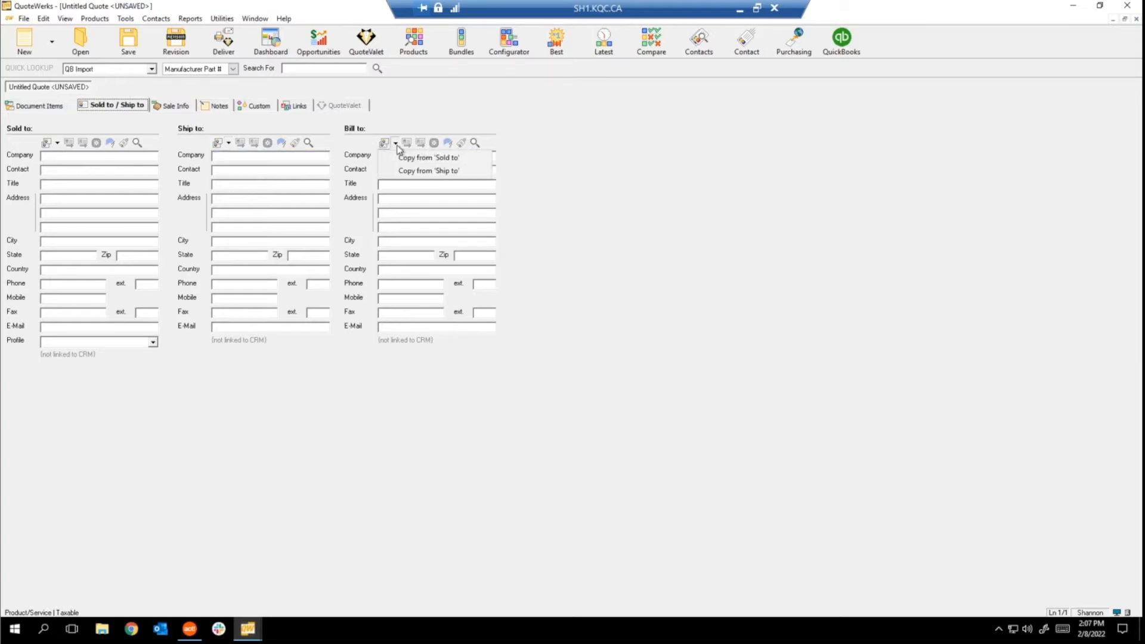
{"action": "key", "text": "Escape"}
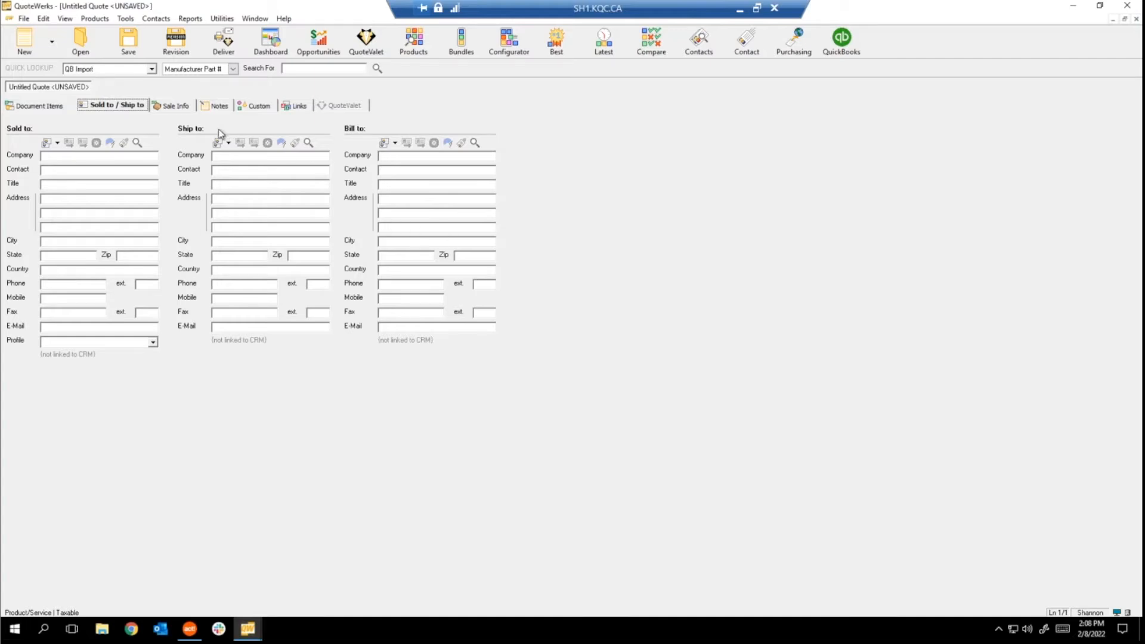
{"action": "left_click", "coordinate": [175, 106]}
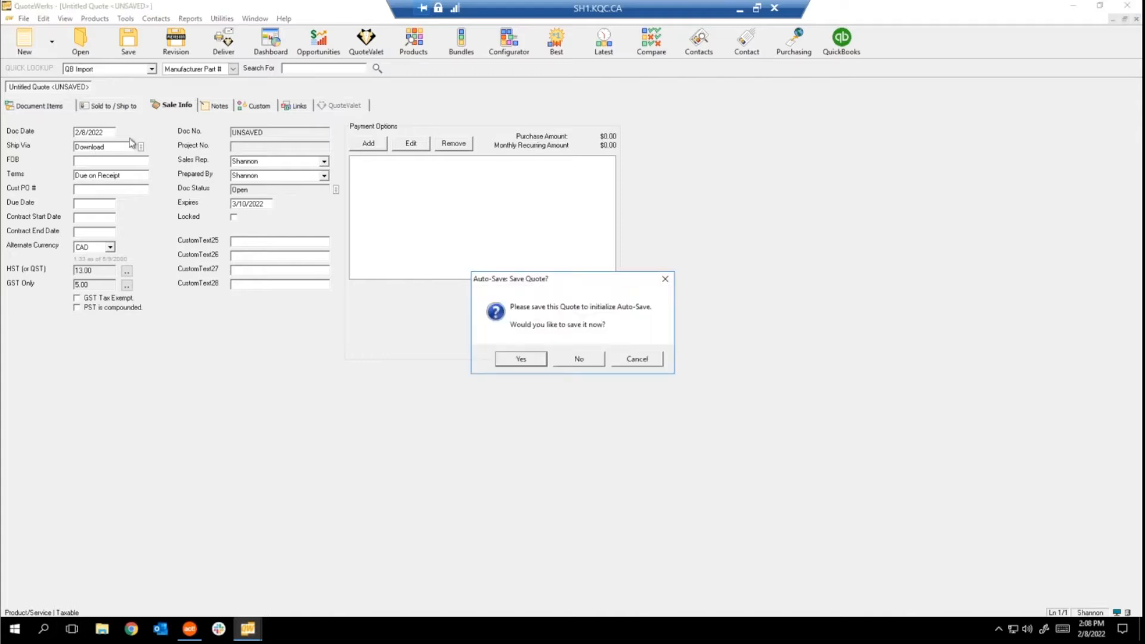
Decline the Auto-Save prompt, inspect the 3/10/2022 Expires date and open the HST rate list.
{"action": "left_click", "coordinate": [644, 359]}
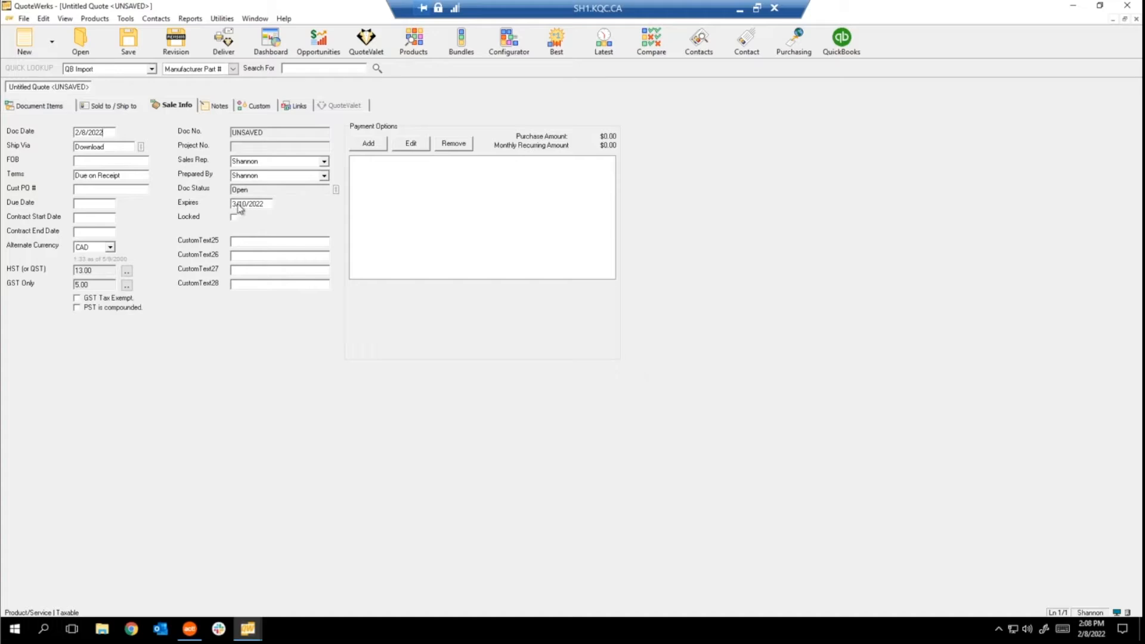
{"action": "left_click_drag", "start_coordinate": [265, 204], "coordinate": [228, 204]}
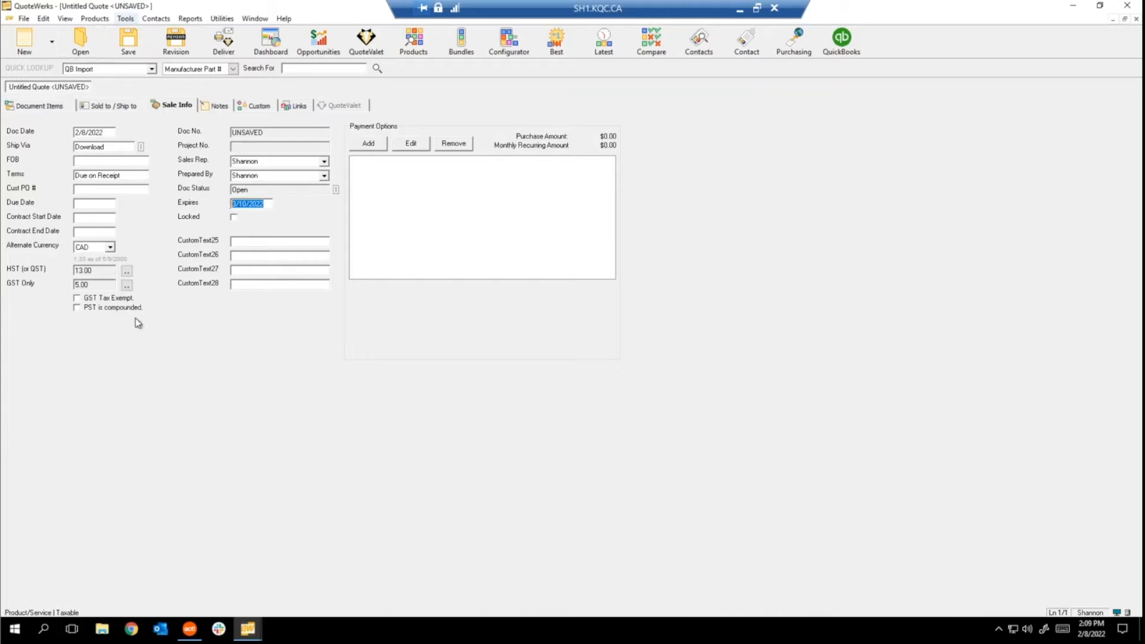
{"action": "left_click", "coordinate": [256, 204]}
{"action": "left_click", "coordinate": [264, 204]}
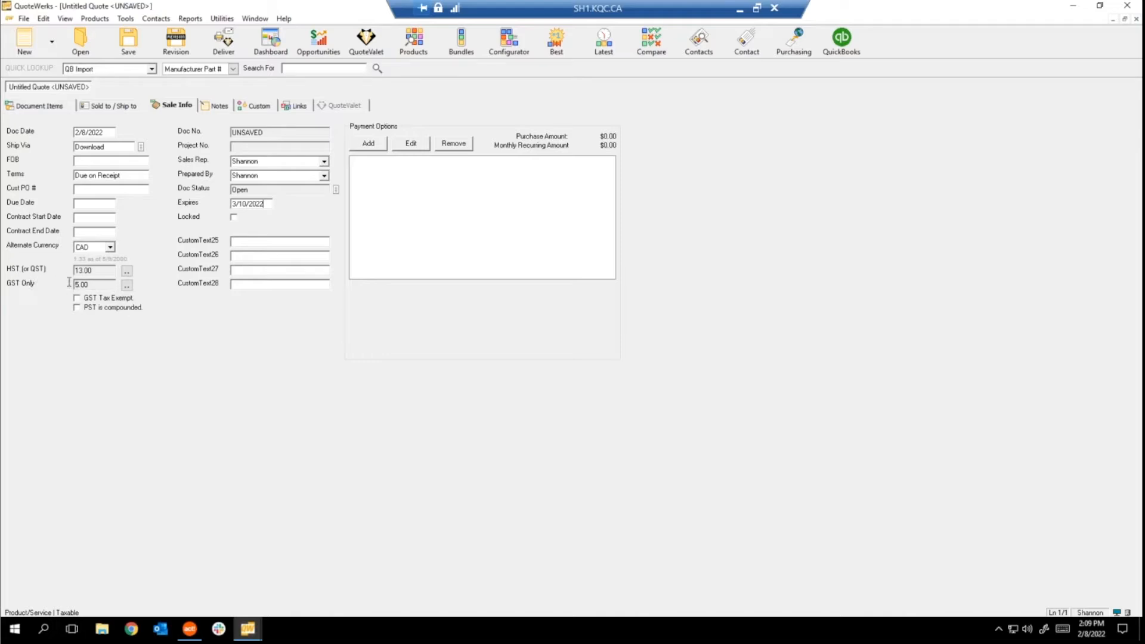
{"action": "left_click", "coordinate": [126, 272]}
Browse the HST rates, start then cancel a new tax rate, and view the quote's Notes.
{"action": "scroll", "coordinate": [522, 319], "scroll_direction": "down", "scroll_amount": 3}
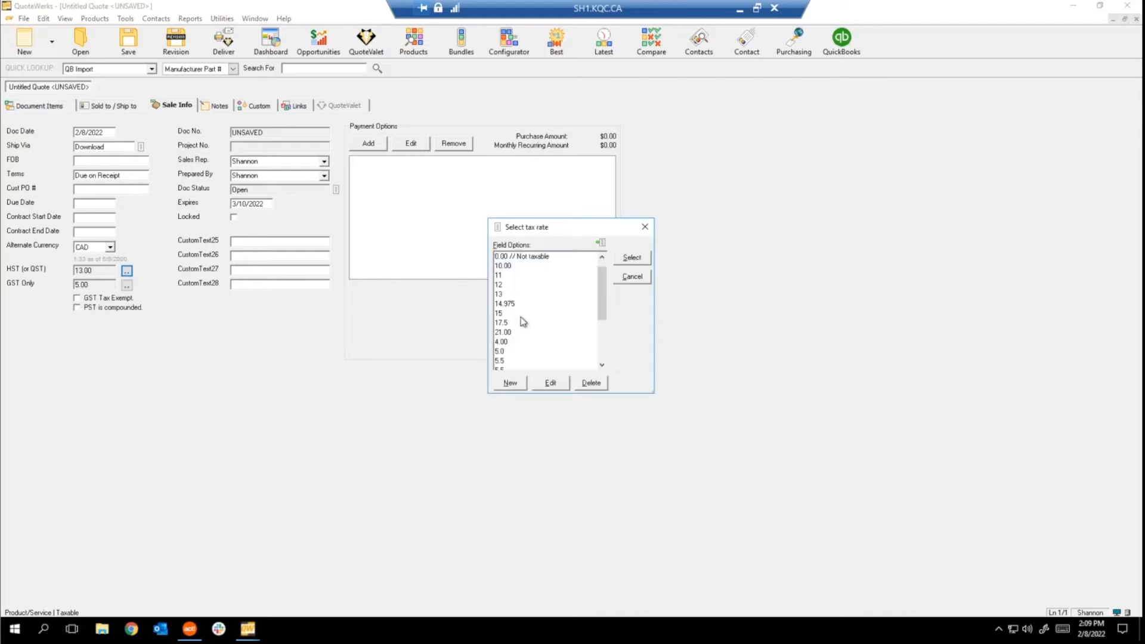
{"action": "scroll", "coordinate": [573, 332], "scroll_direction": "down", "scroll_amount": 3}
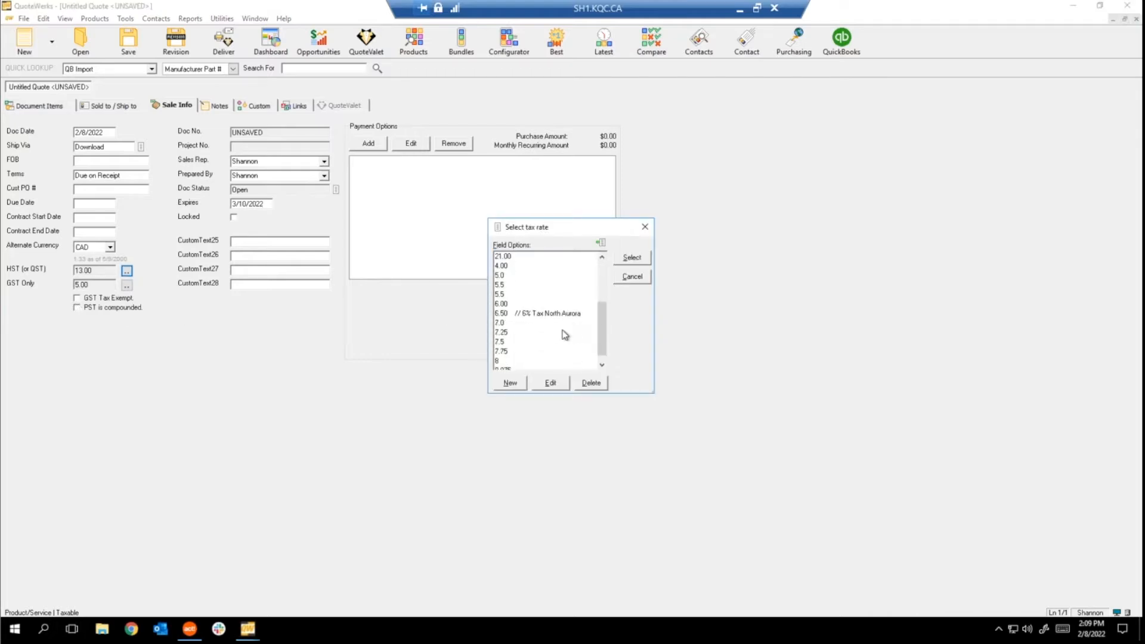
{"action": "left_click", "coordinate": [510, 383]}
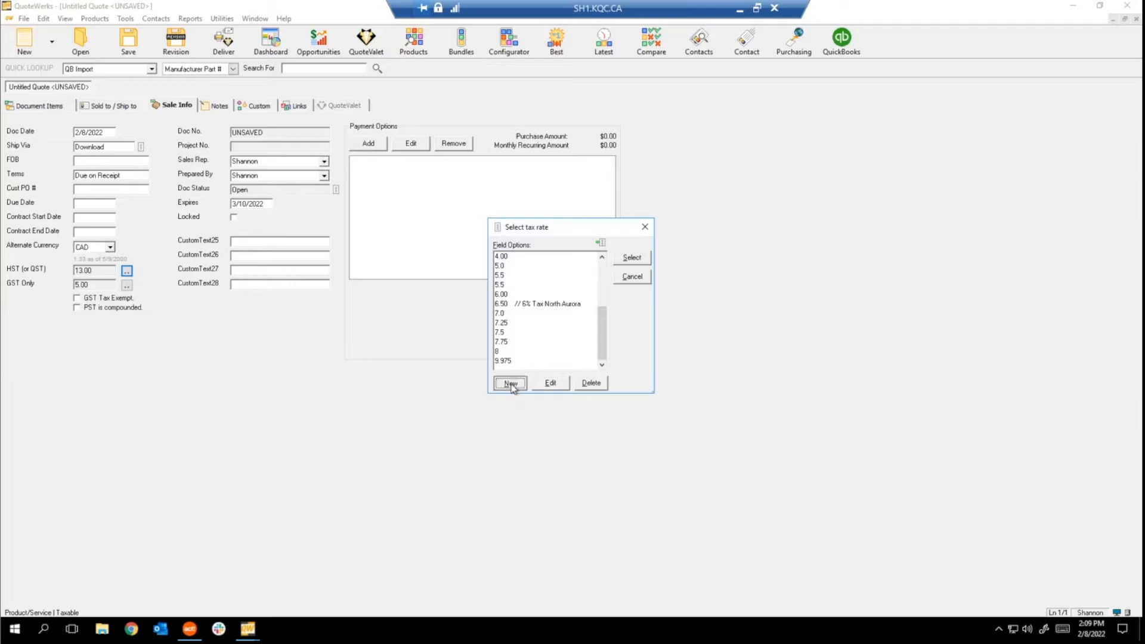
{"action": "left_click", "coordinate": [625, 246]}
{"action": "left_click", "coordinate": [645, 227]}
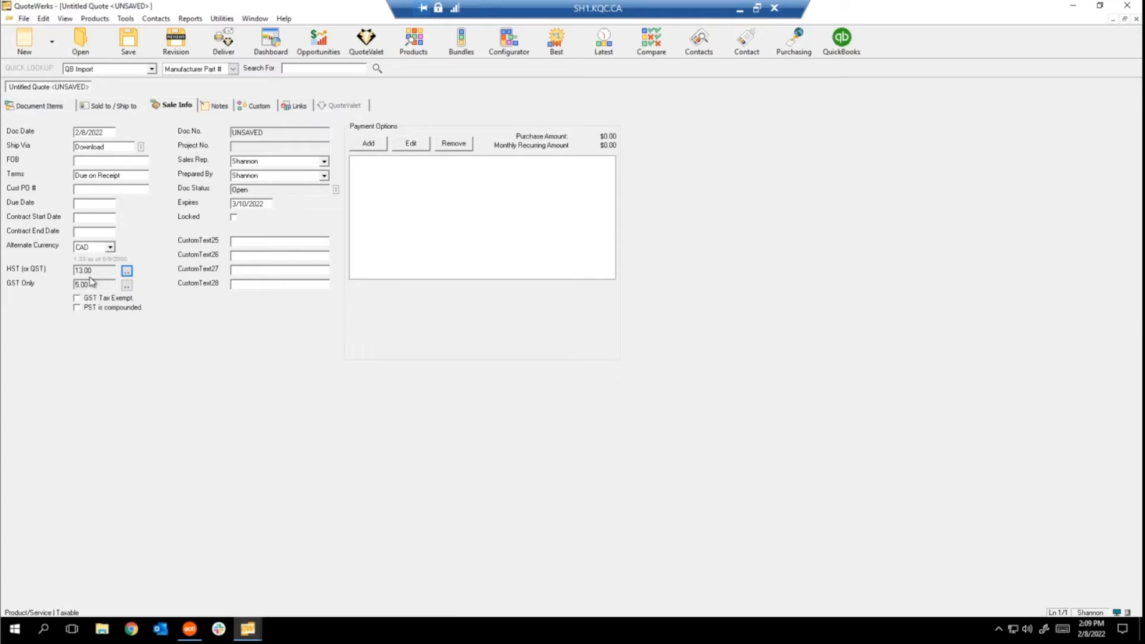
{"action": "left_click", "coordinate": [213, 110]}
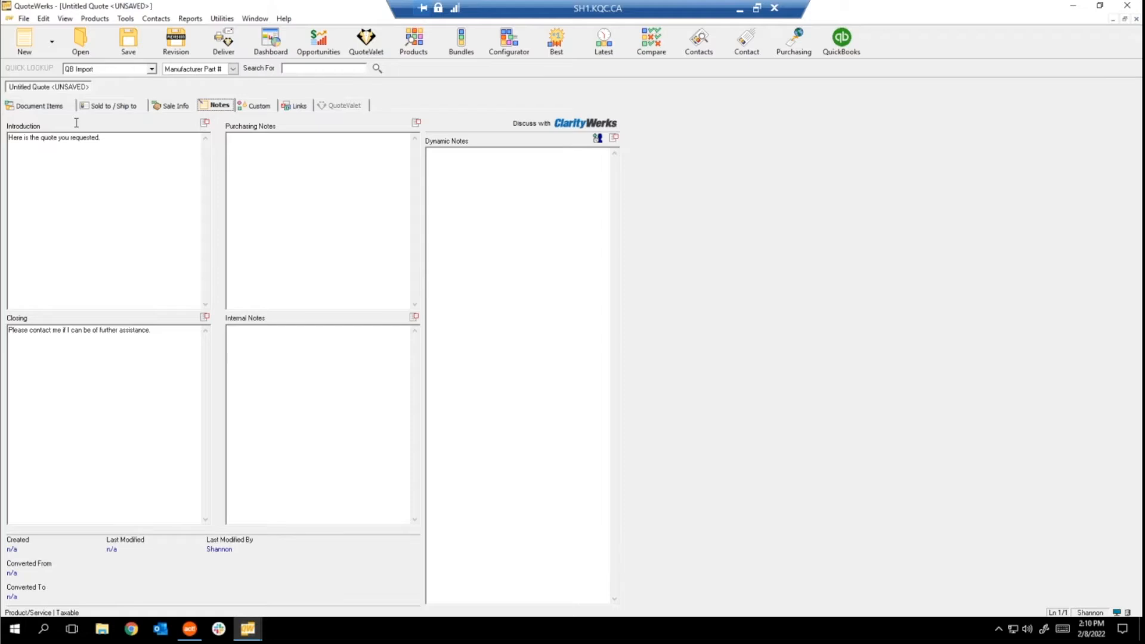
Show the Custom tab with its CustomText, CustomNumber and CustomMemo fields.
{"action": "left_click", "coordinate": [263, 106]}
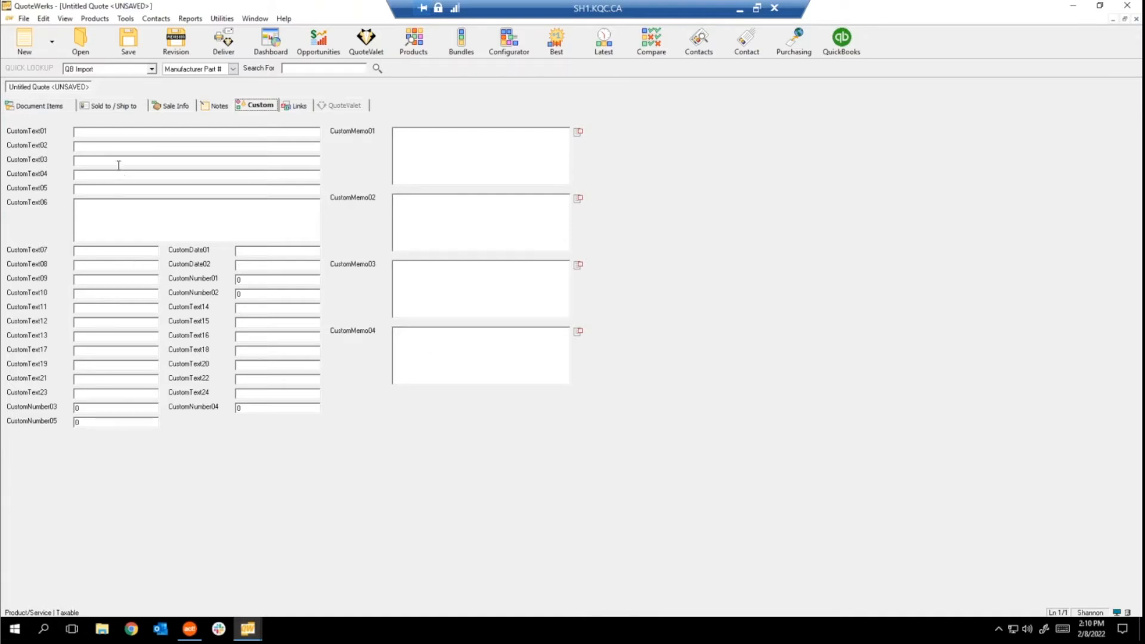
Click into CustomText01, then go back to the Document Items grid showing $0.00 totals.
{"action": "left_click", "coordinate": [102, 131]}
{"action": "left_click", "coordinate": [59, 107]}
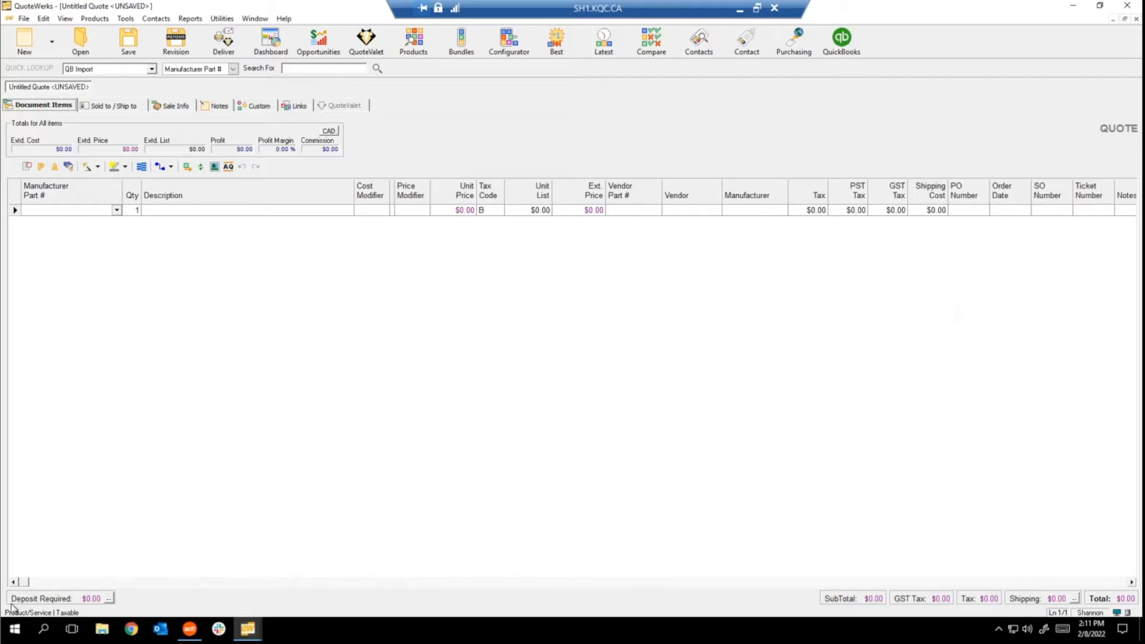
Scroll the items grid, flip through the Custom, Sale Info and Links tabs, and end in CustomText01.
{"action": "left_click_drag", "start_coordinate": [27, 583], "coordinate": [4, 592]}
{"action": "left_click", "coordinate": [260, 106]}
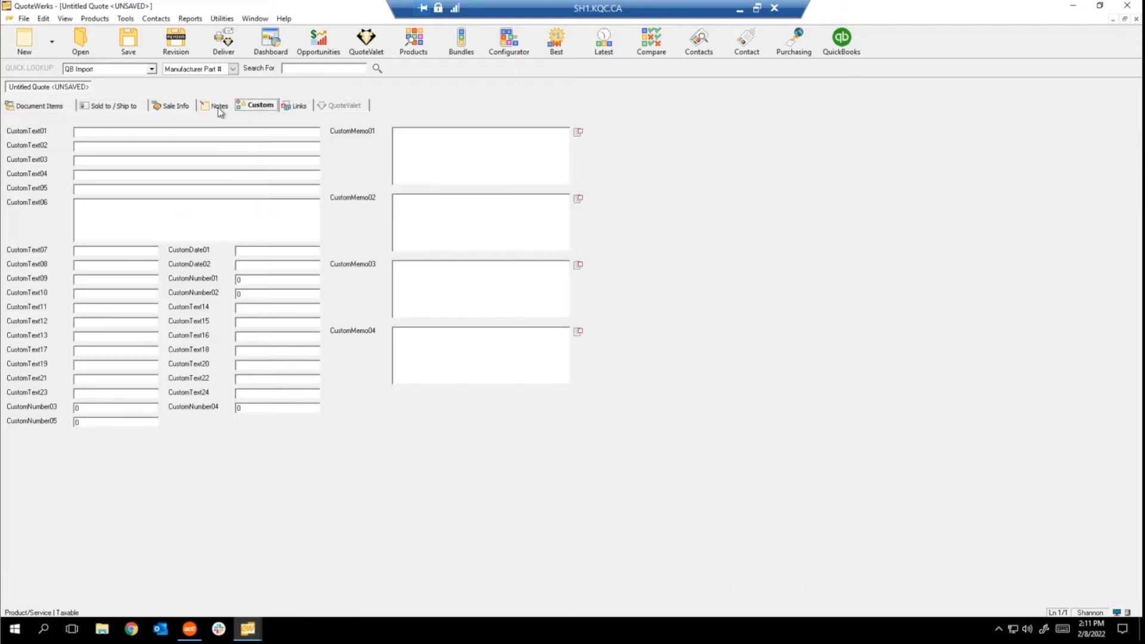
{"action": "left_click", "coordinate": [179, 106]}
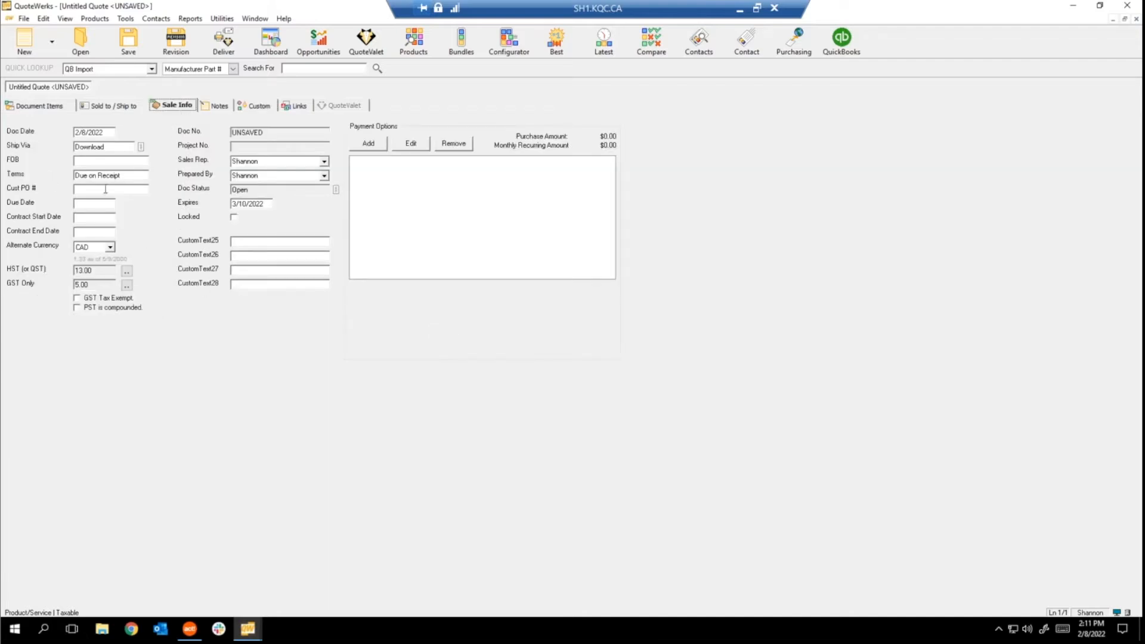
{"action": "left_click", "coordinate": [296, 105]}
{"action": "left_click", "coordinate": [259, 105]}
{"action": "left_click", "coordinate": [192, 131]}
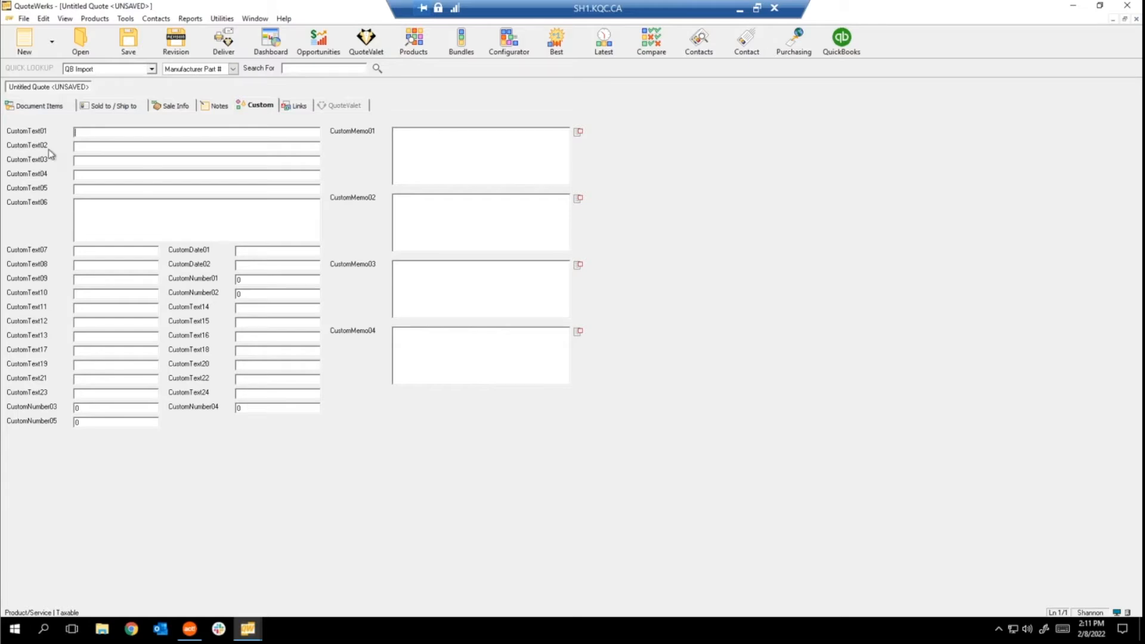
Step through CustomNumber02, CustomDate01–02, CustomText01 and CustomMemo01–04, then view the empty Links tab.
{"action": "left_click", "coordinate": [260, 293]}
{"action": "left_click", "coordinate": [274, 251]}
{"action": "left_click", "coordinate": [275, 264]}
{"action": "left_click", "coordinate": [113, 132]}
{"action": "left_click", "coordinate": [487, 158]}
{"action": "left_click", "coordinate": [474, 244]}
{"action": "left_click", "coordinate": [442, 311]}
{"action": "left_click", "coordinate": [437, 370]}
{"action": "left_click", "coordinate": [297, 107]}
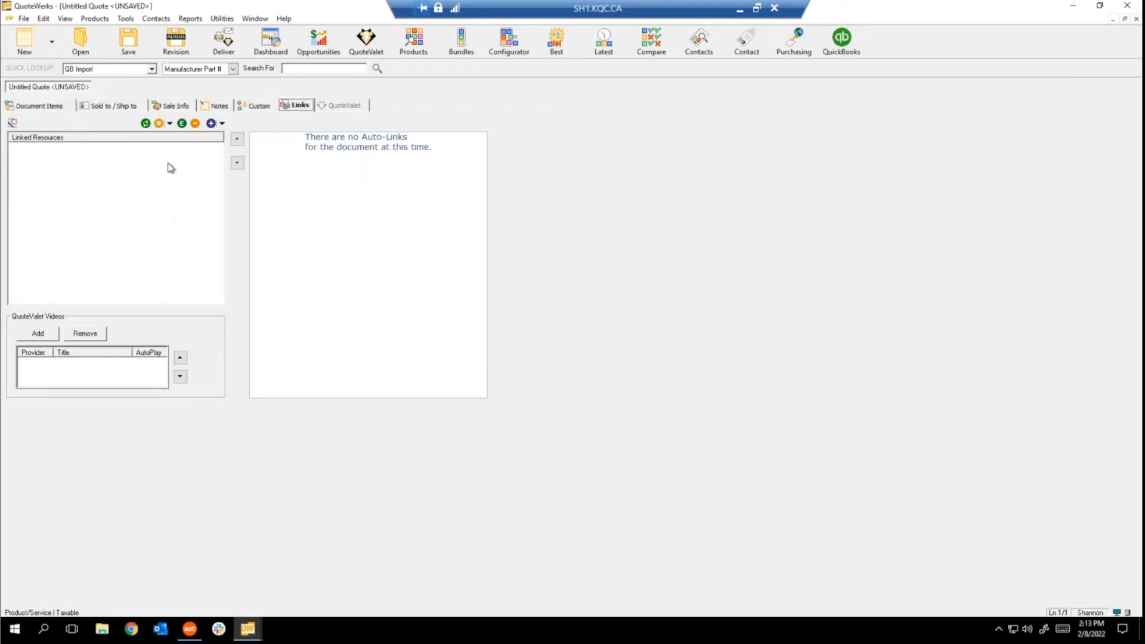
Pick the Quote (Canadian PST and GST) layout in Print/Deliver, check its Links, then close it.
{"action": "left_click", "coordinate": [222, 50]}
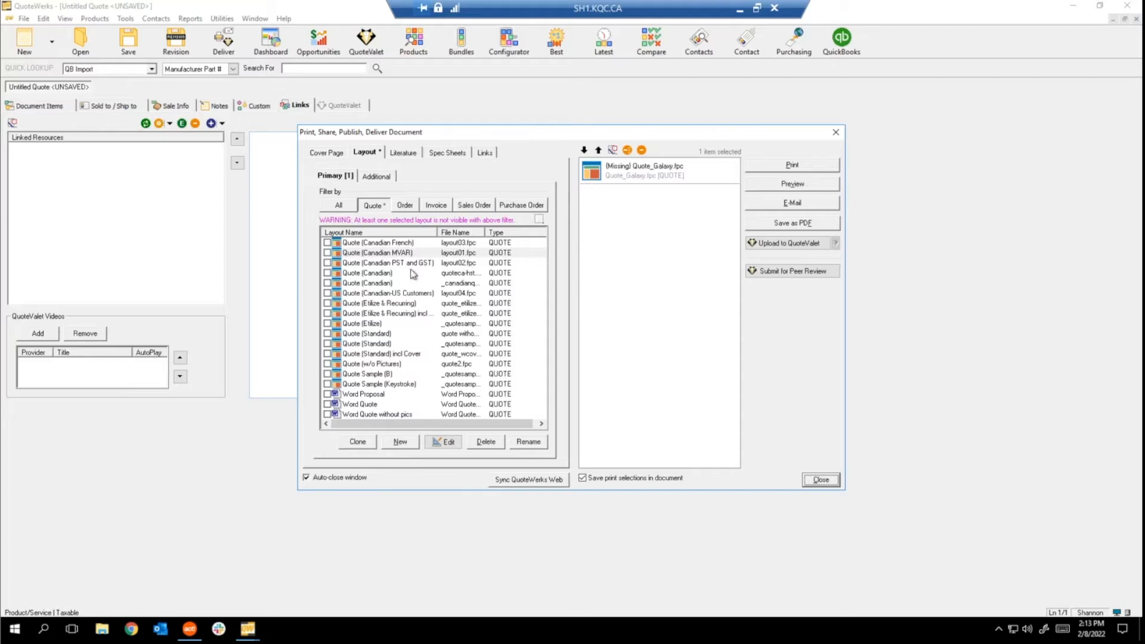
{"action": "left_click", "coordinate": [327, 263]}
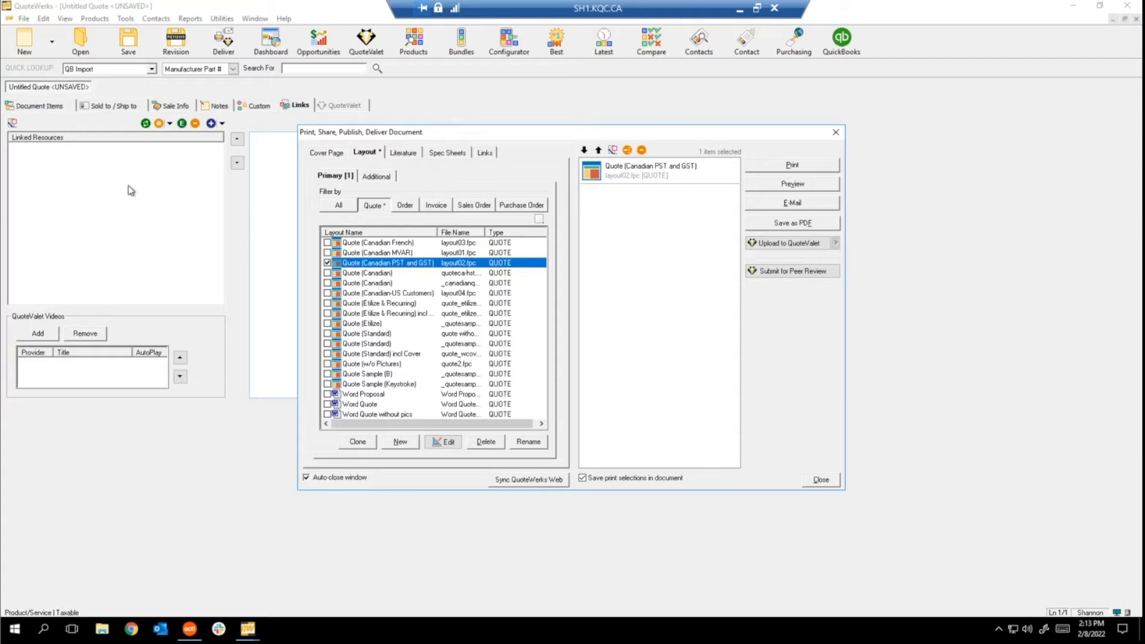
{"action": "left_click", "coordinate": [486, 153]}
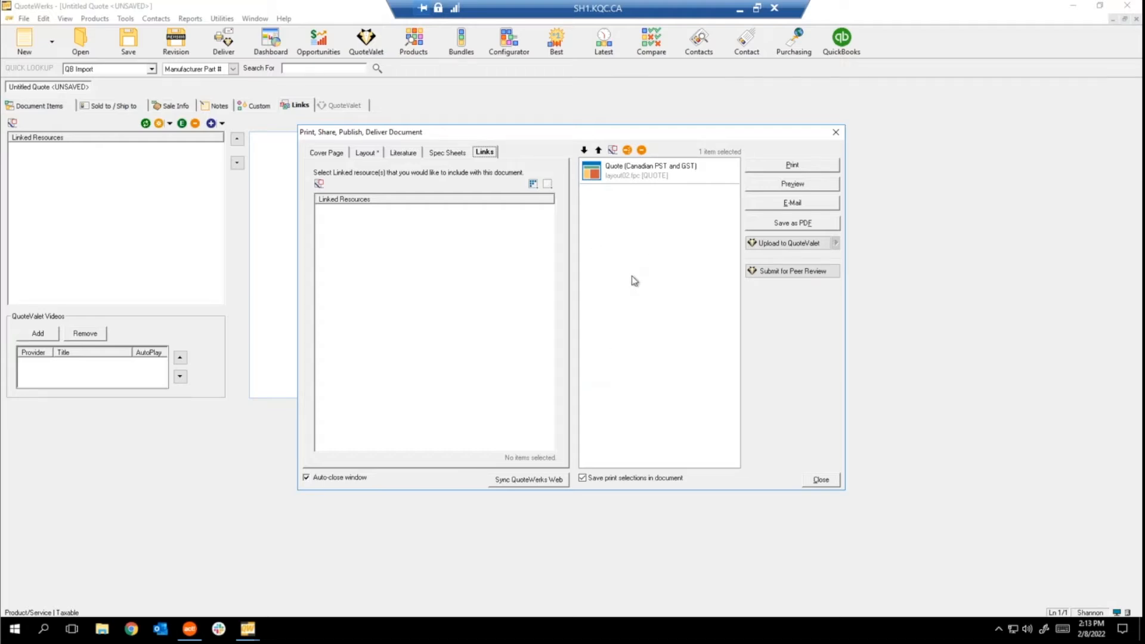
{"action": "left_click", "coordinate": [837, 134]}
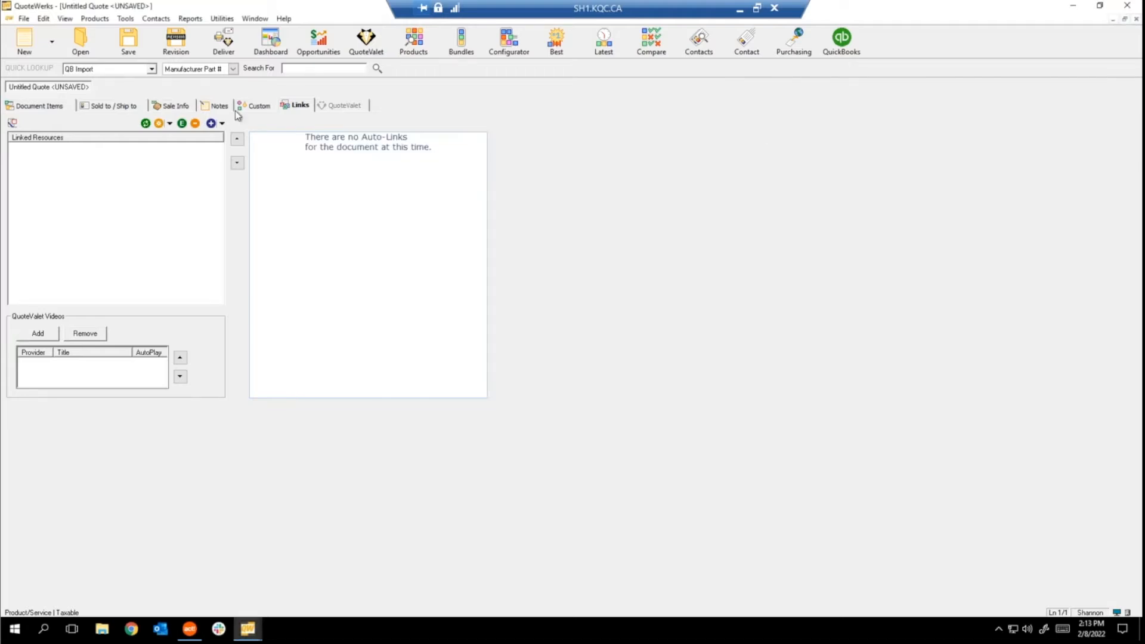
Flip through the Document Items, Sold to / Ship to and Sale Info tabs, ending on Document Items.
{"action": "left_click", "coordinate": [65, 107]}
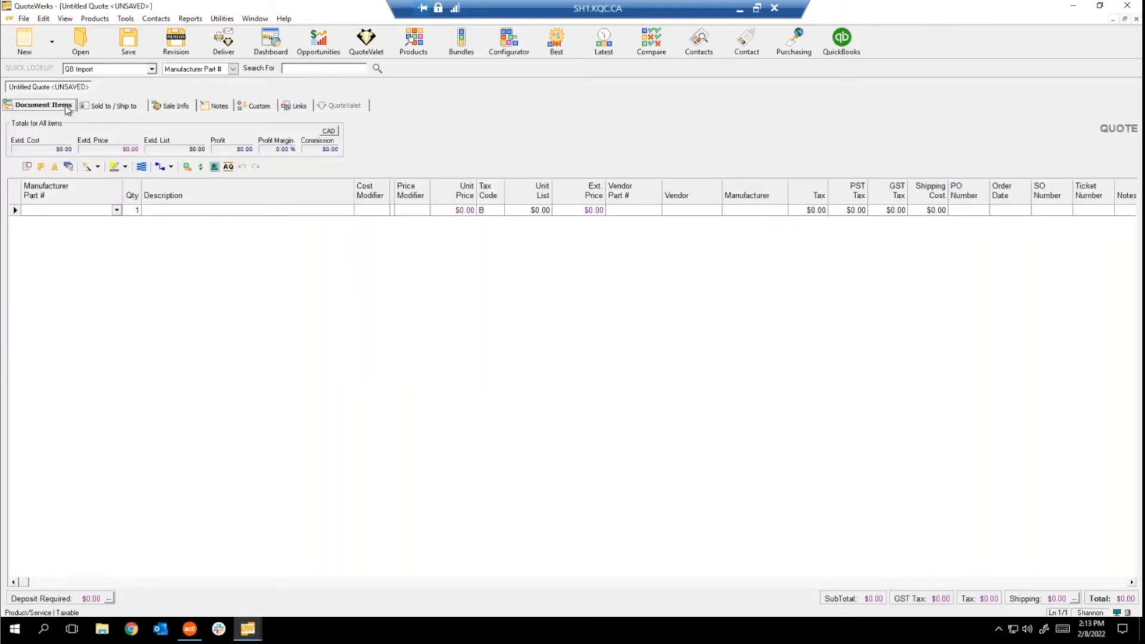
{"action": "left_click", "coordinate": [132, 111]}
{"action": "left_click", "coordinate": [179, 108]}
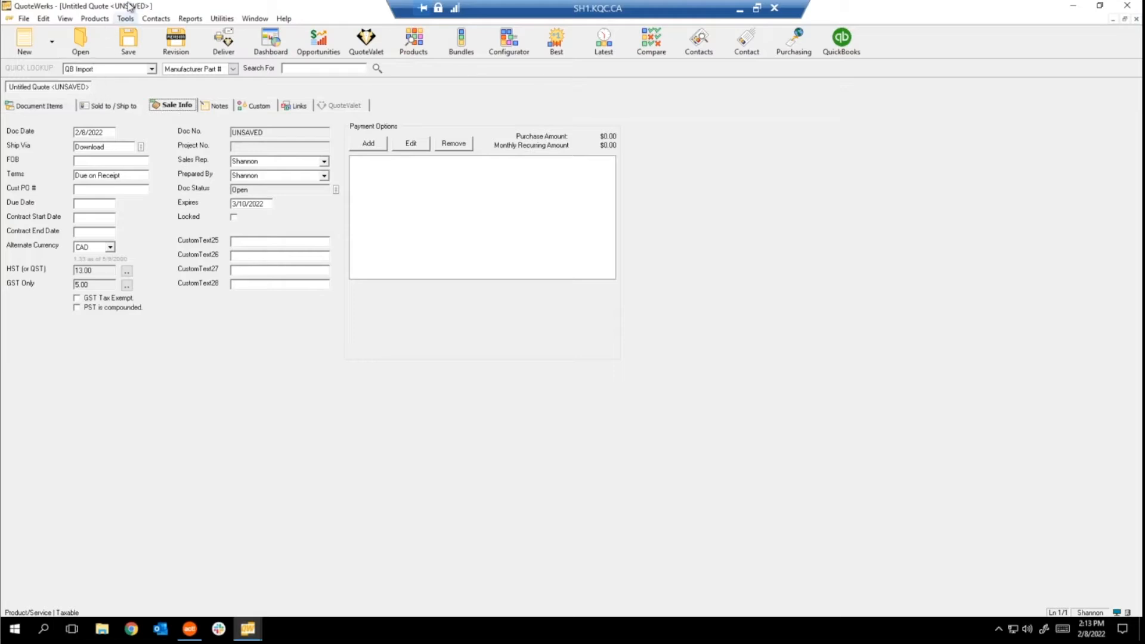
{"action": "left_click", "coordinate": [55, 111]}
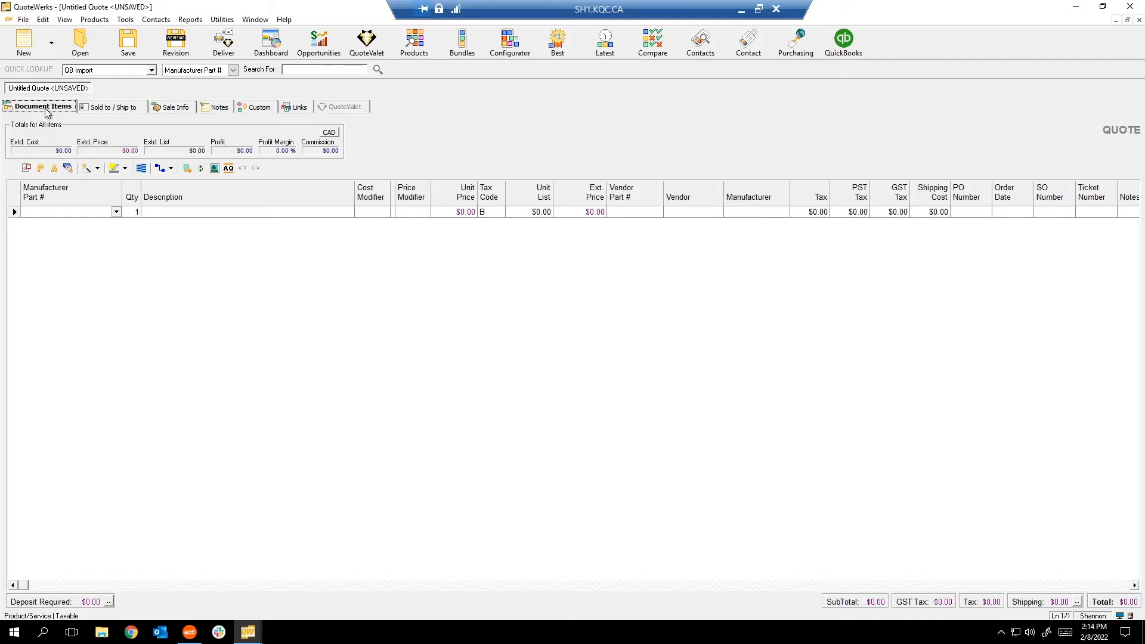
{"action": "right_click", "coordinate": [276, 422]}
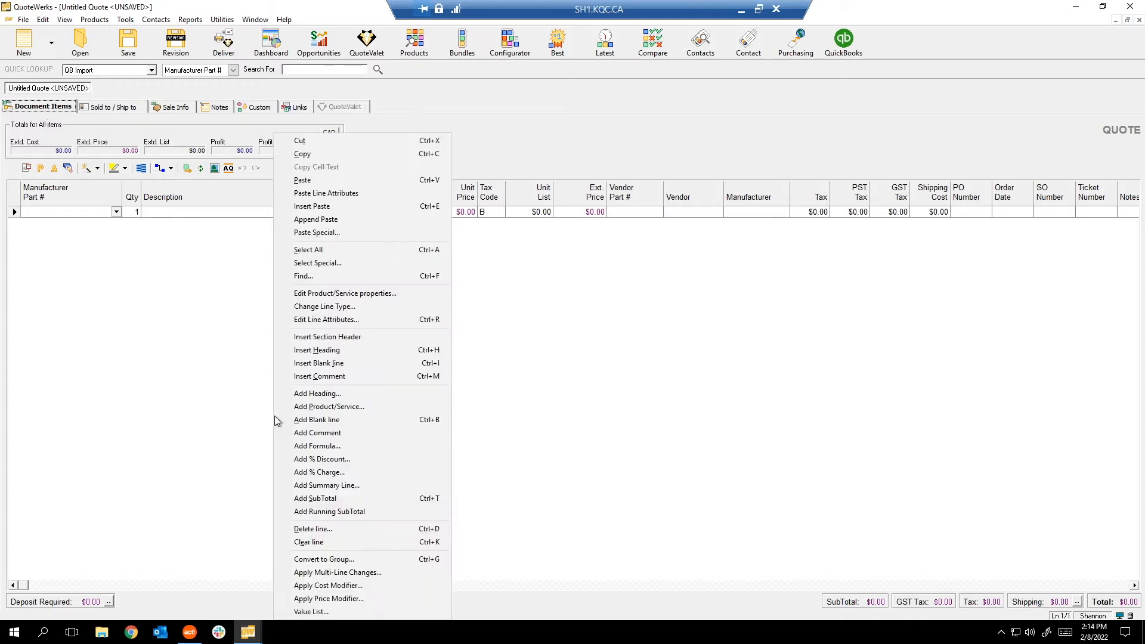
{"action": "left_click", "coordinate": [171, 346]}
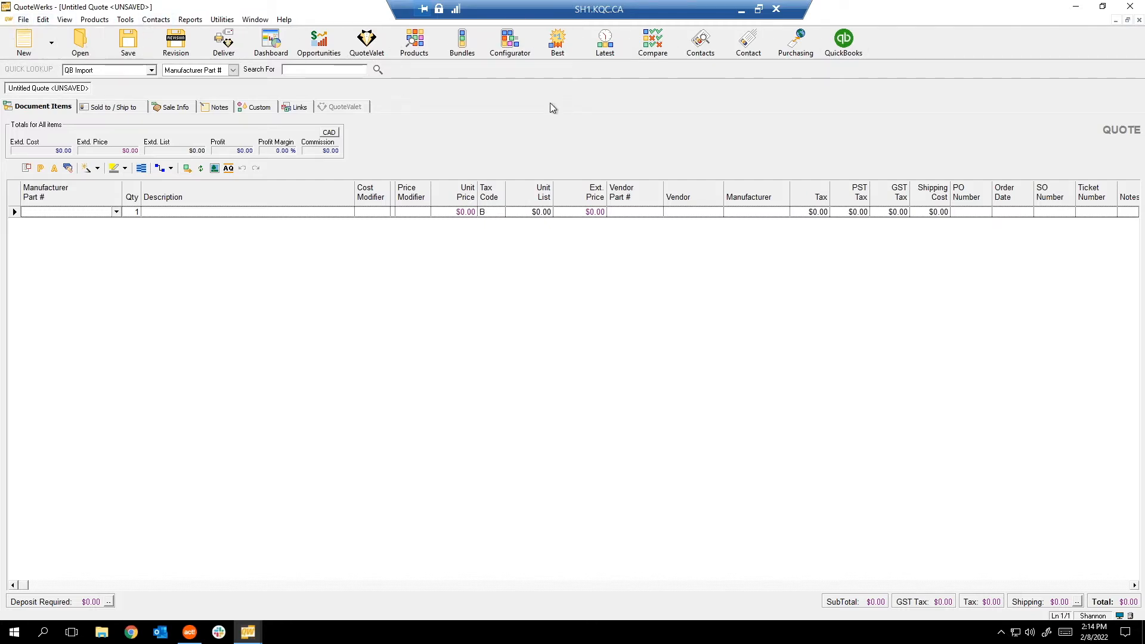
Start File > Save... for the untitled quote, then cancel the Save Quote As dialog.
{"action": "left_click", "coordinate": [22, 20]}
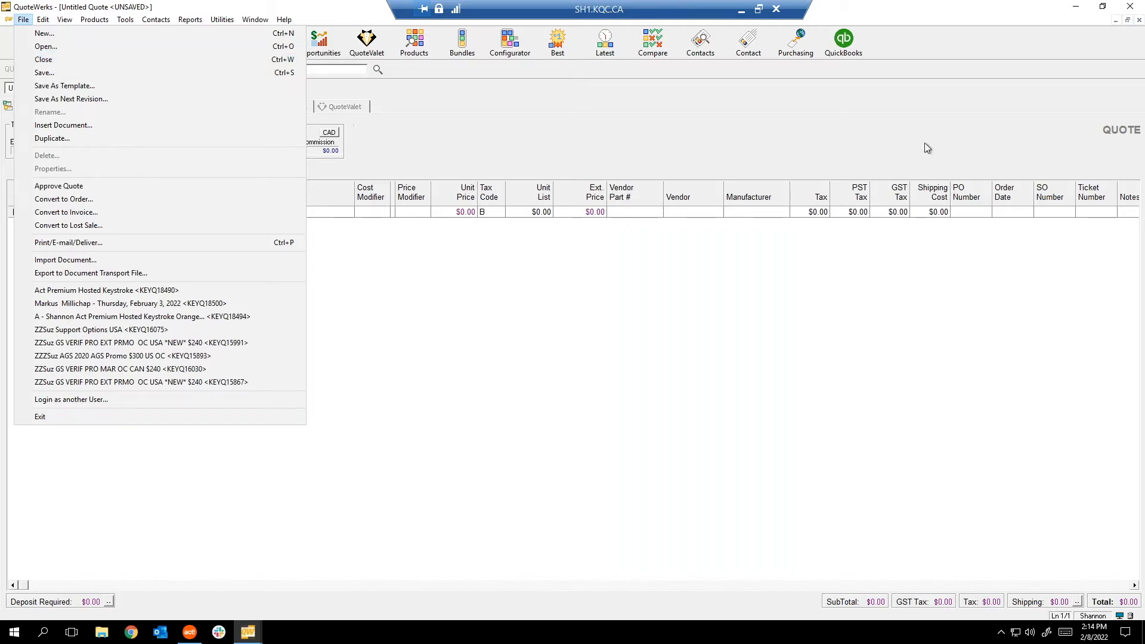
{"action": "left_click", "coordinate": [70, 74]}
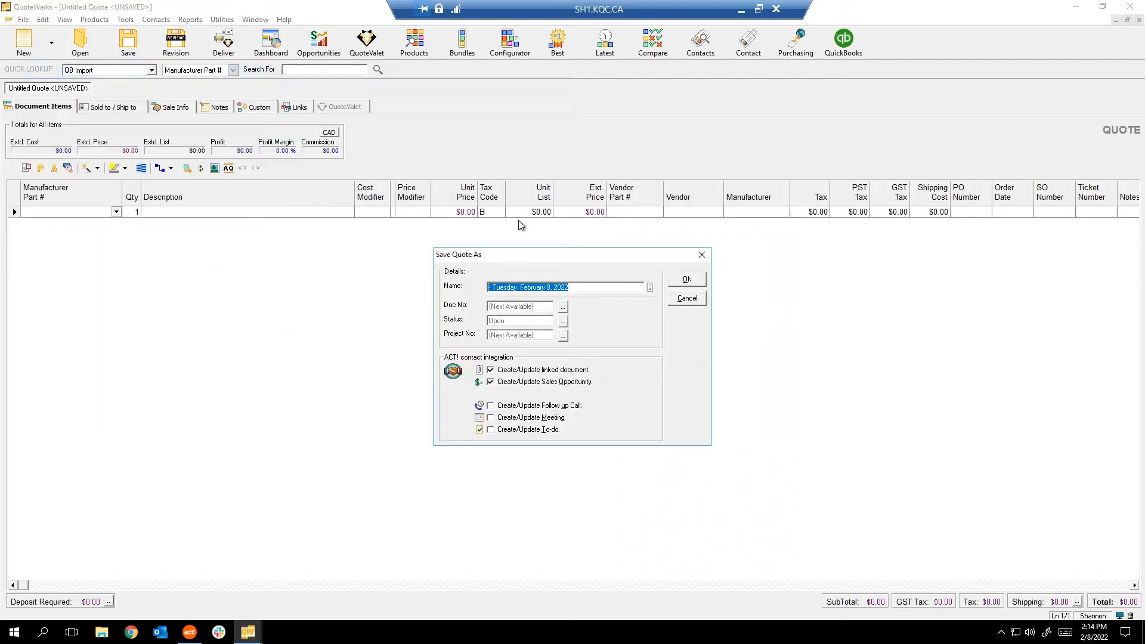
{"action": "left_click", "coordinate": [685, 299]}
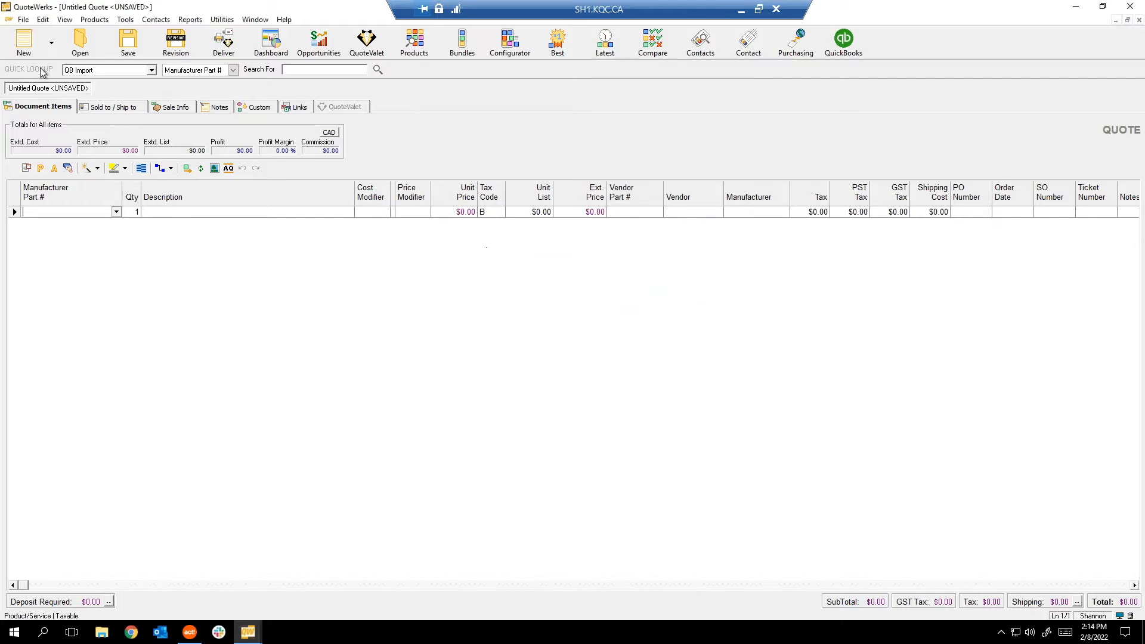
Browse the File menu a few times, then choose File > New...
{"action": "left_click", "coordinate": [23, 19]}
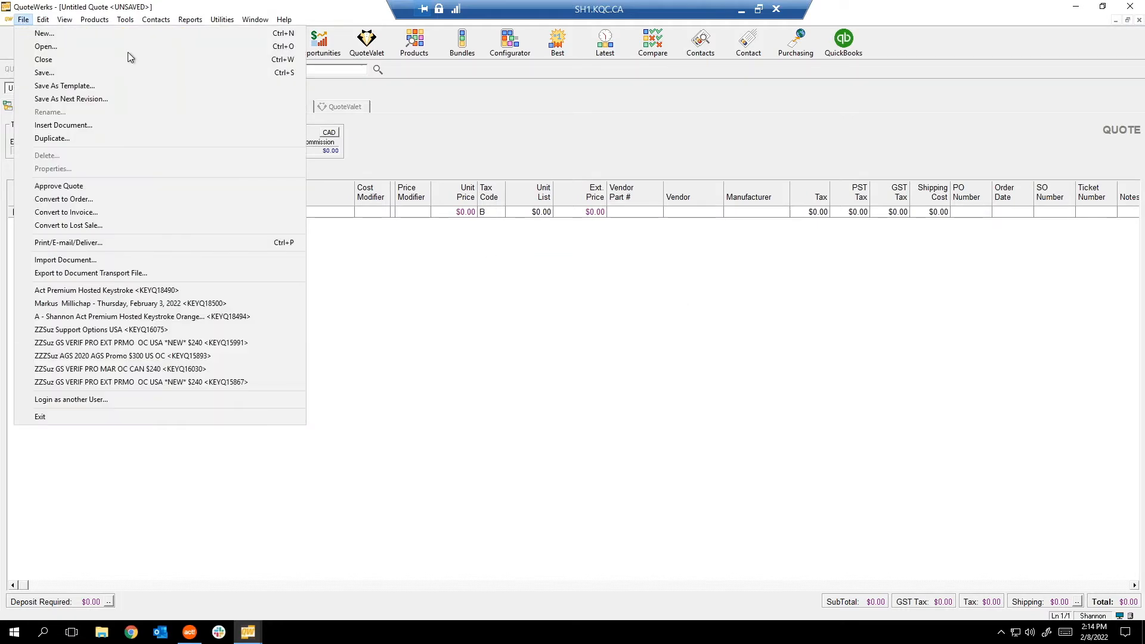
{"action": "left_click", "coordinate": [41, 34]}
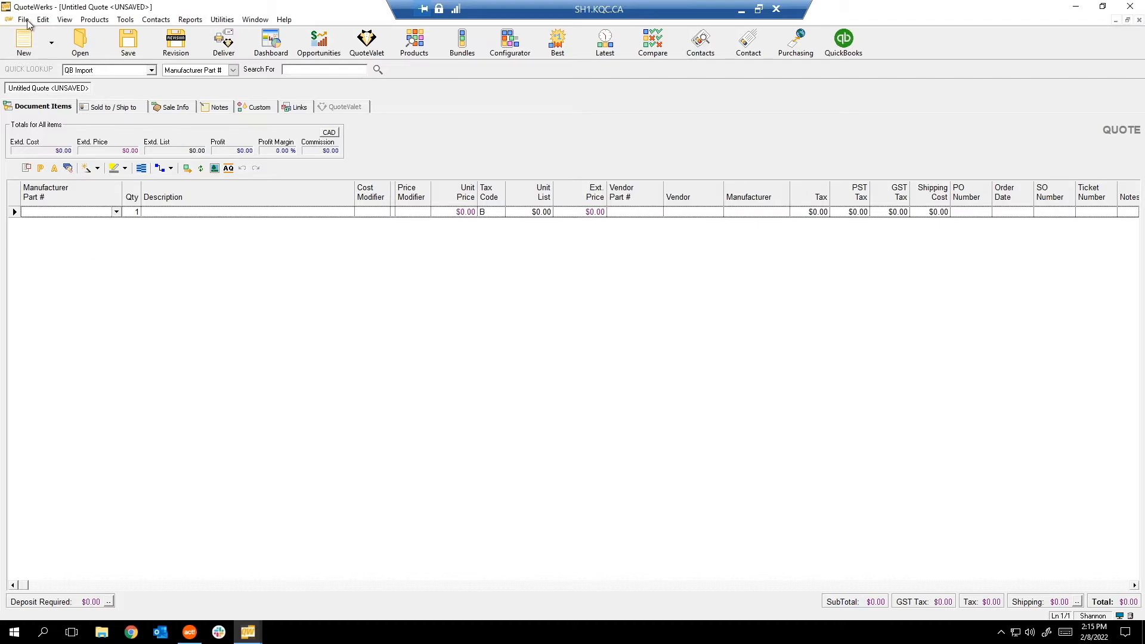
{"action": "left_click", "coordinate": [26, 20]}
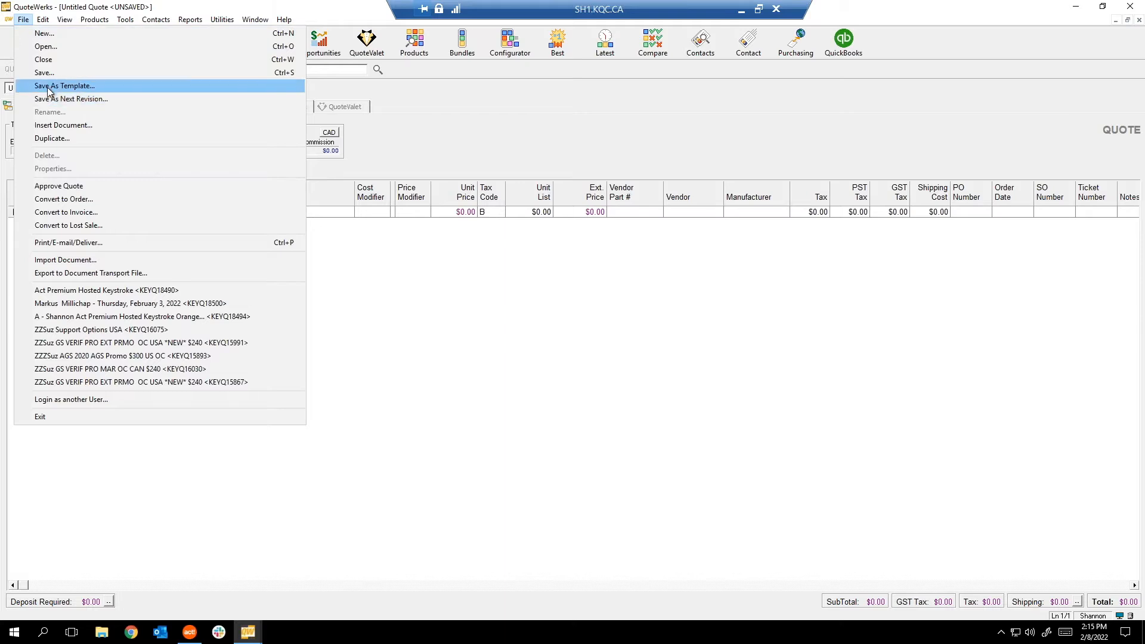
{"action": "left_click", "coordinate": [47, 59]}
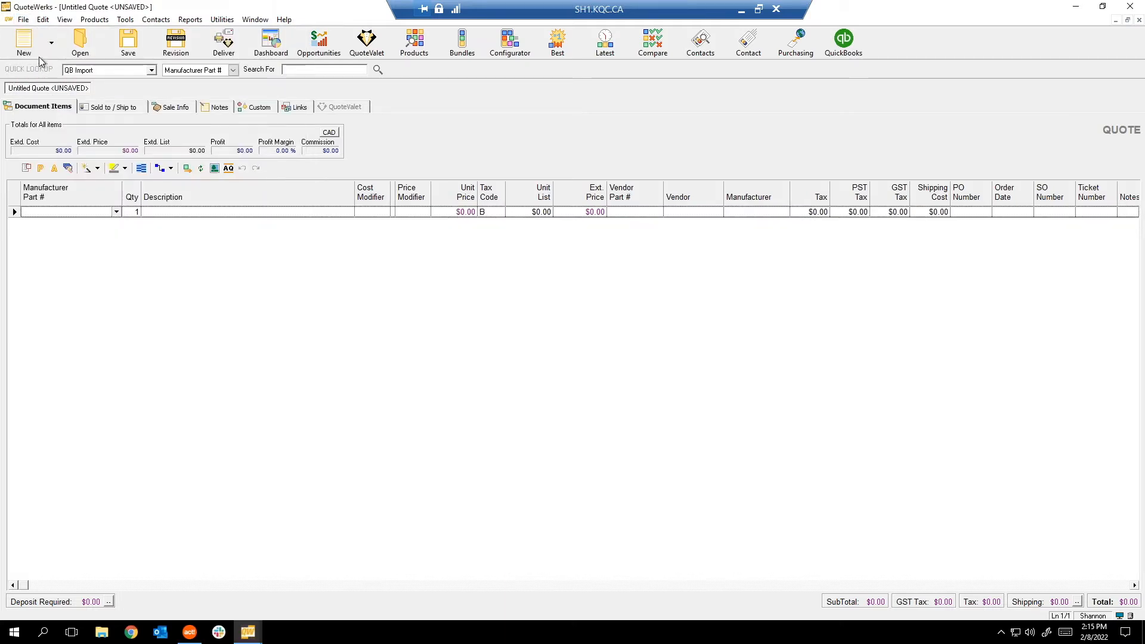
{"action": "left_click", "coordinate": [24, 19]}
{"action": "left_click", "coordinate": [43, 20]}
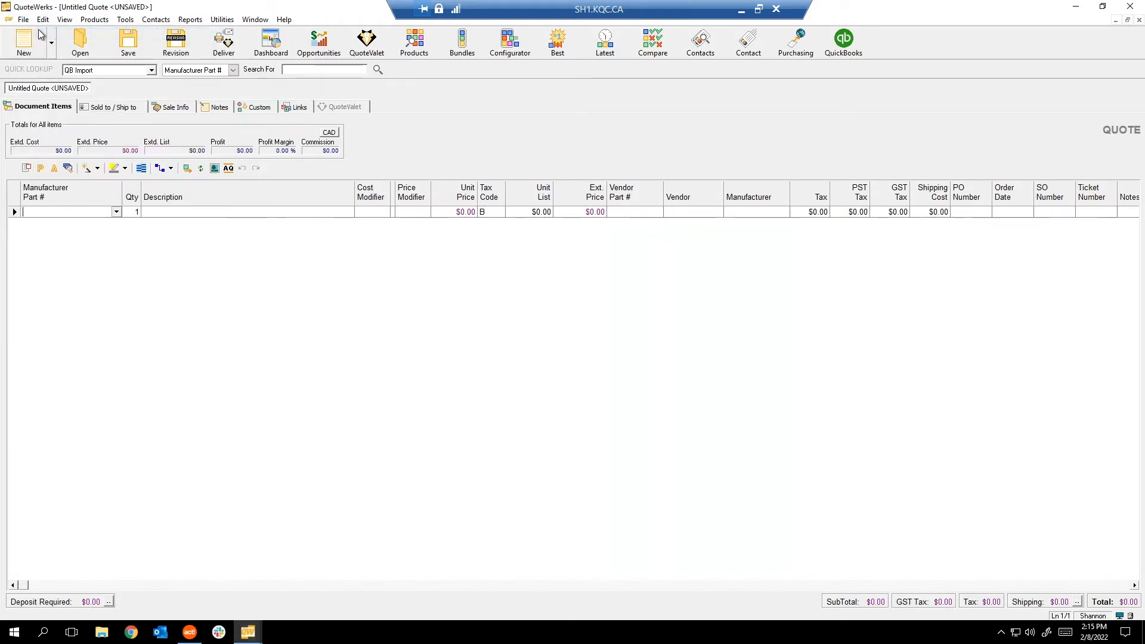
{"action": "left_click", "coordinate": [24, 21]}
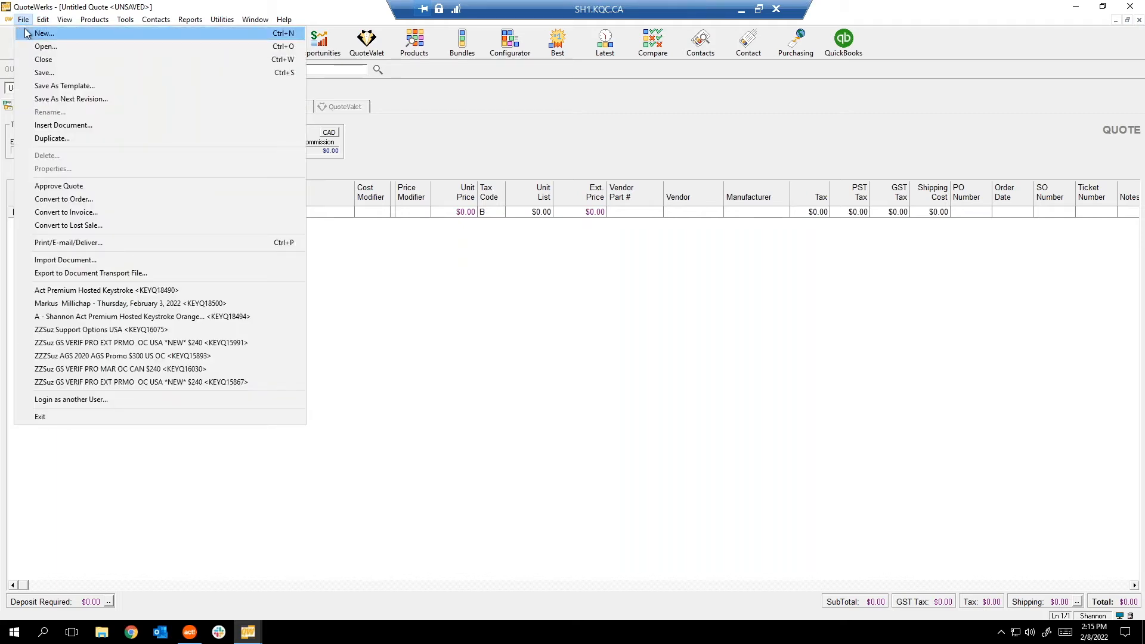
{"action": "left_click", "coordinate": [28, 33]}
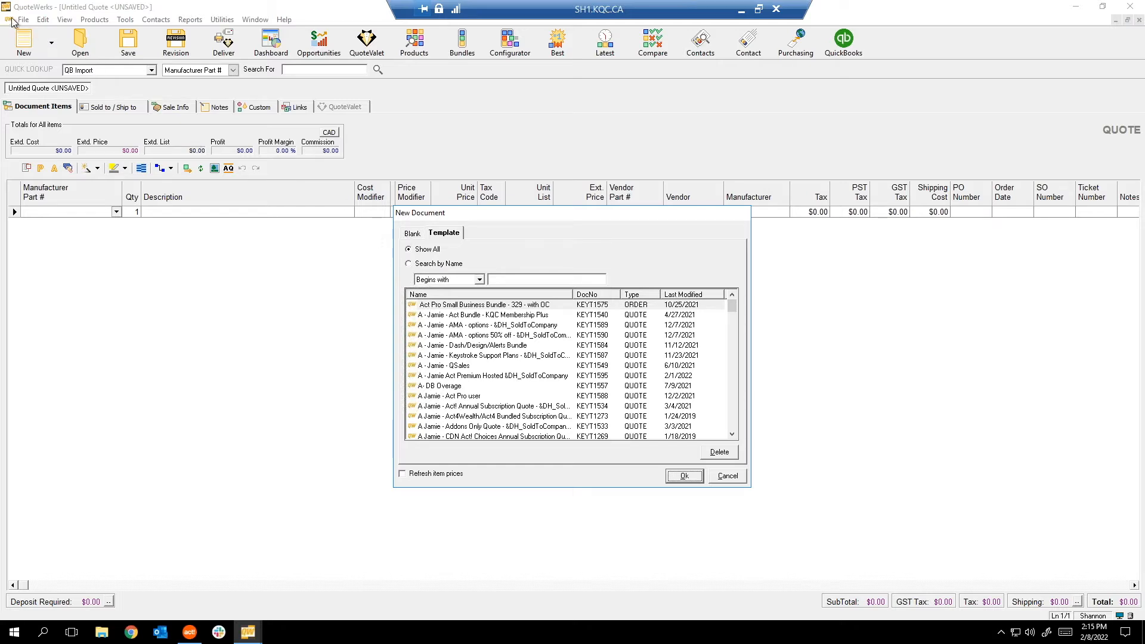
Create a new quote from the sold-to-company template dated 1/17/2022 in the Template list.
{"action": "left_click", "coordinate": [418, 234]}
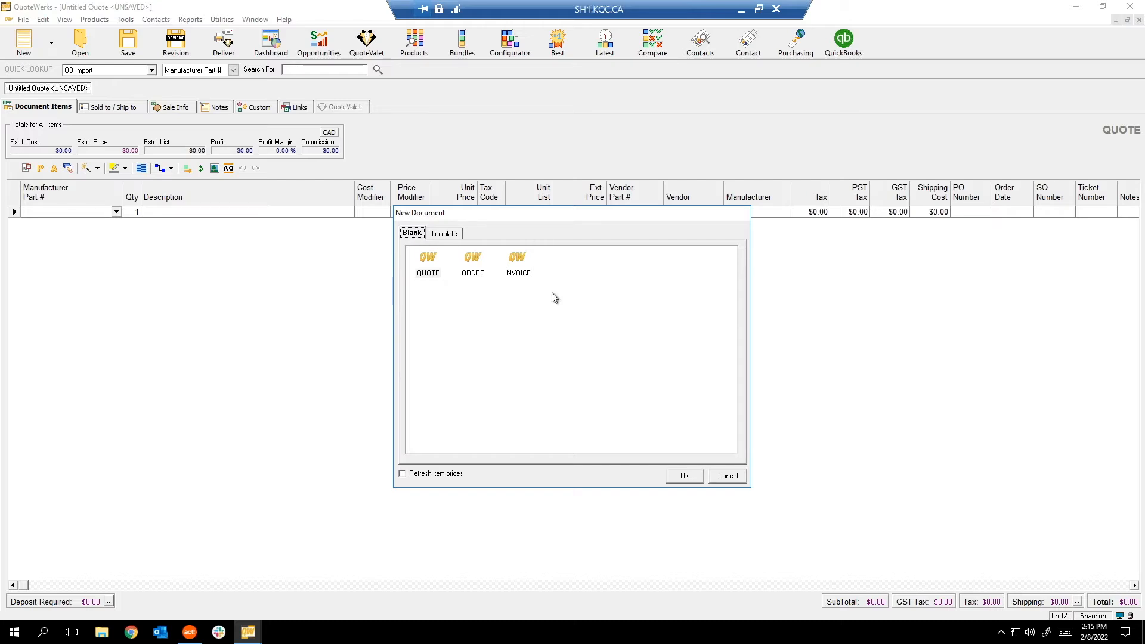
{"action": "left_click", "coordinate": [444, 234]}
{"action": "scroll", "coordinate": [487, 399], "scroll_direction": "down", "scroll_amount": 20}
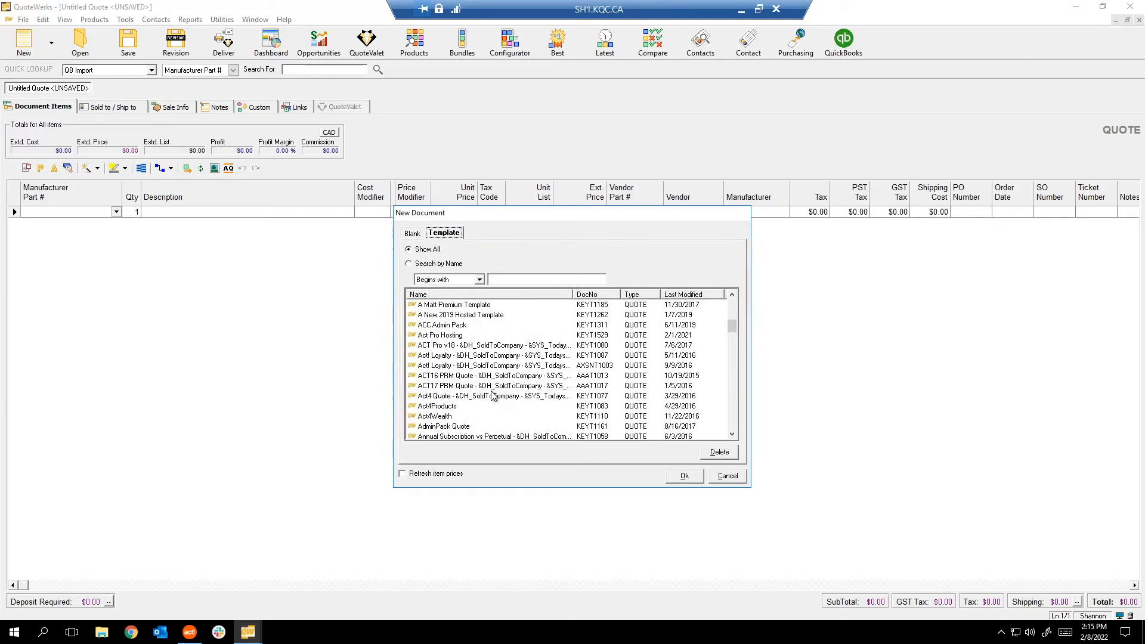
{"action": "scroll", "coordinate": [492, 394], "scroll_direction": "down", "scroll_amount": 6}
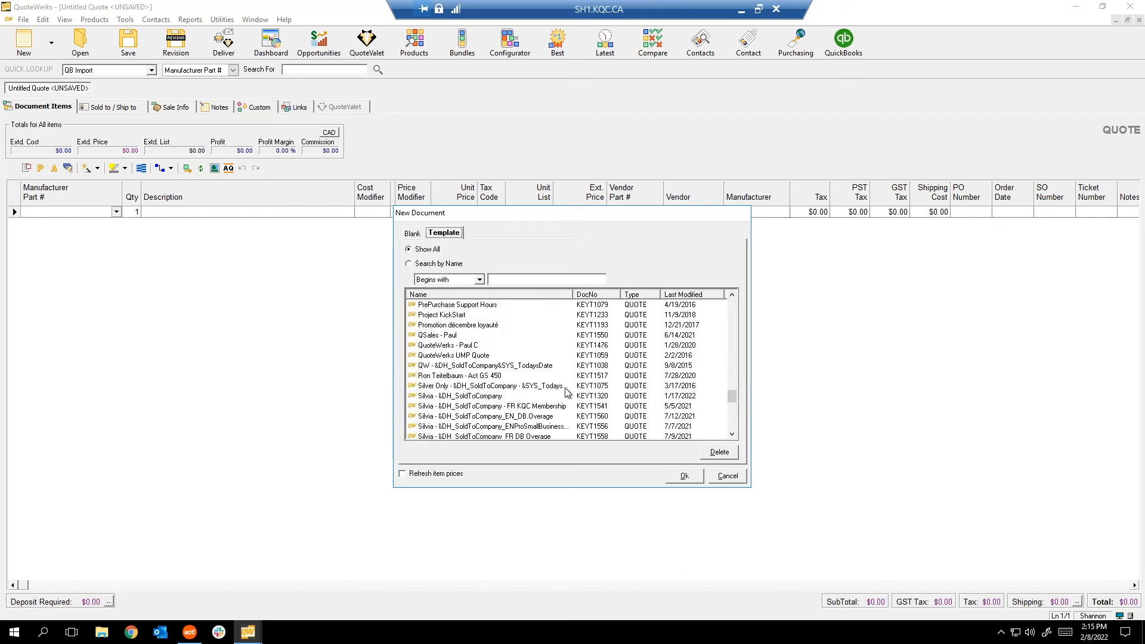
{"action": "left_click", "coordinate": [453, 356]}
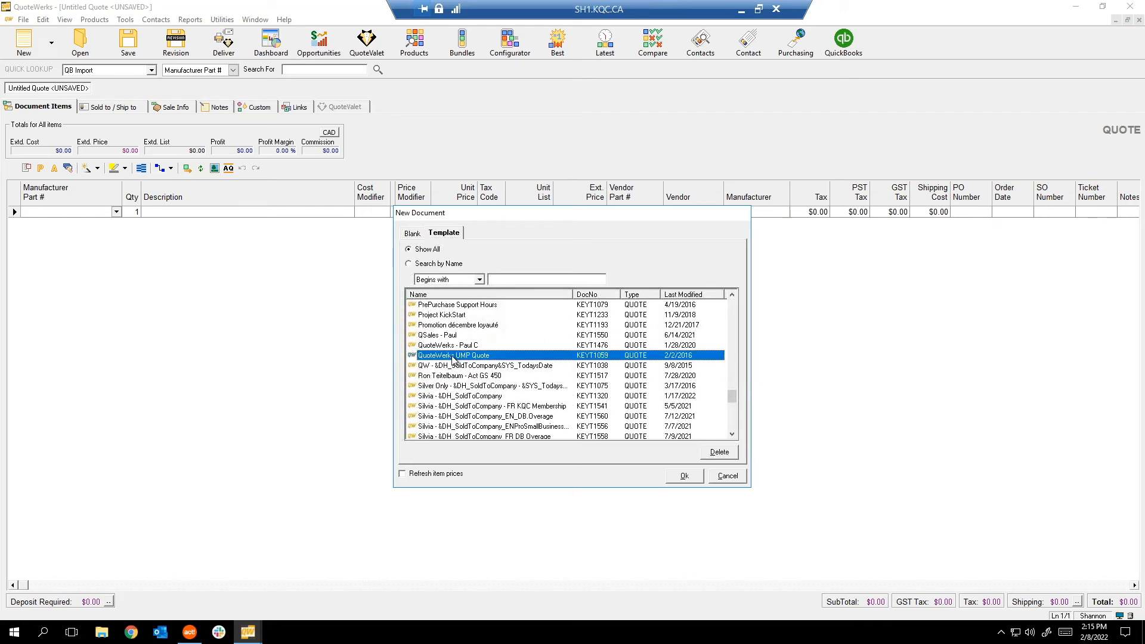
{"action": "left_click", "coordinate": [591, 396]}
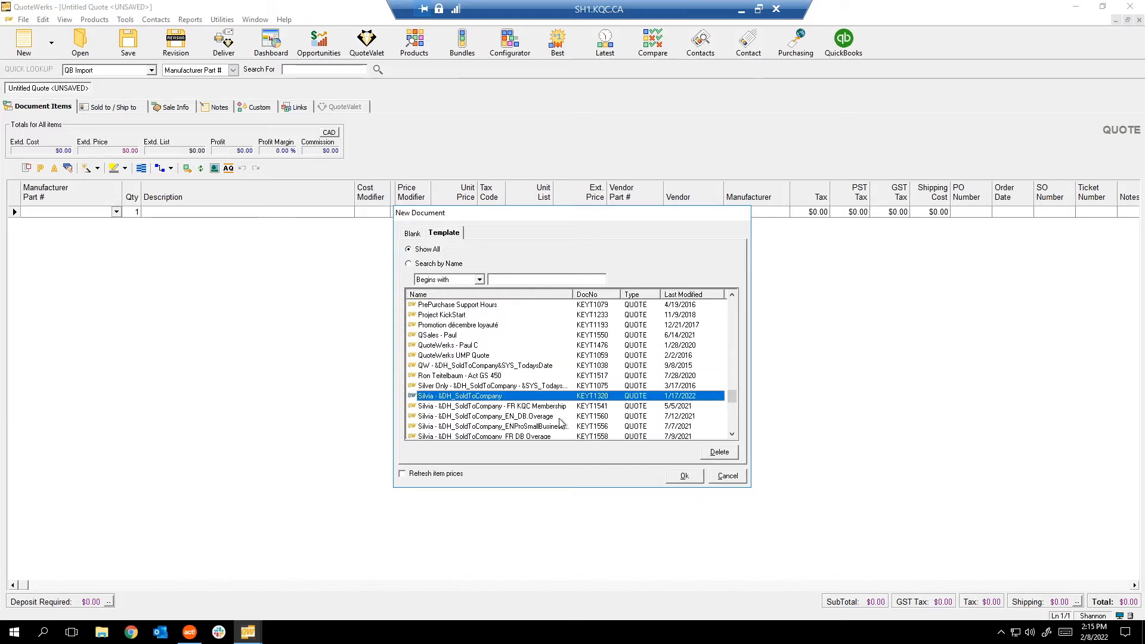
{"action": "left_click", "coordinate": [693, 476]}
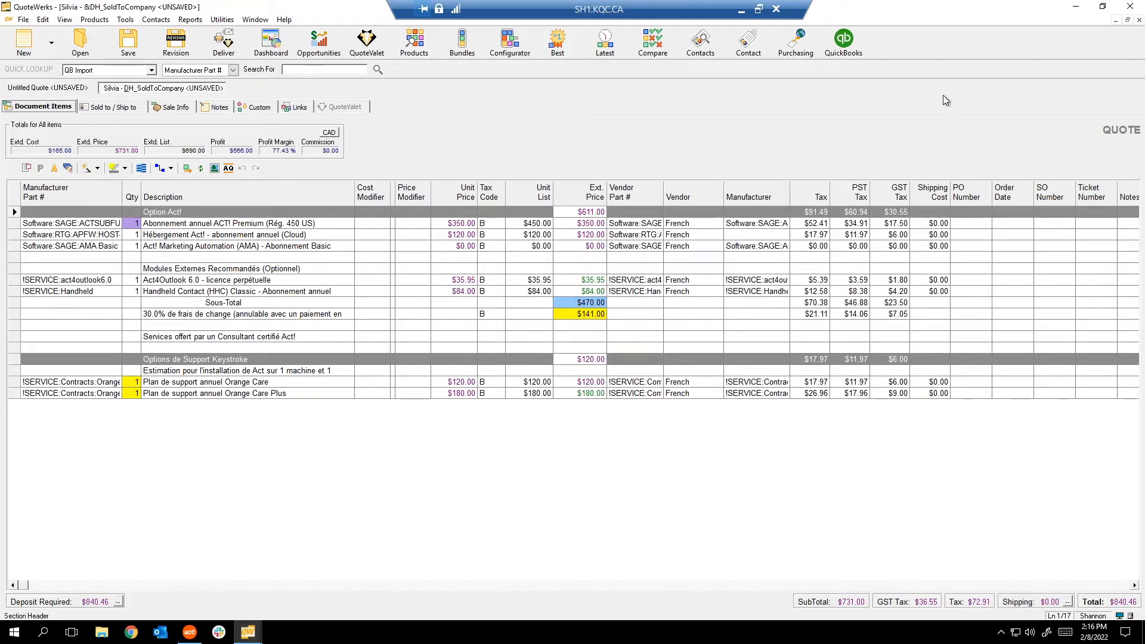
Close the template-filled quote's document tab, leaving the empty untitled quote showing.
{"action": "left_click", "coordinate": [1140, 19]}
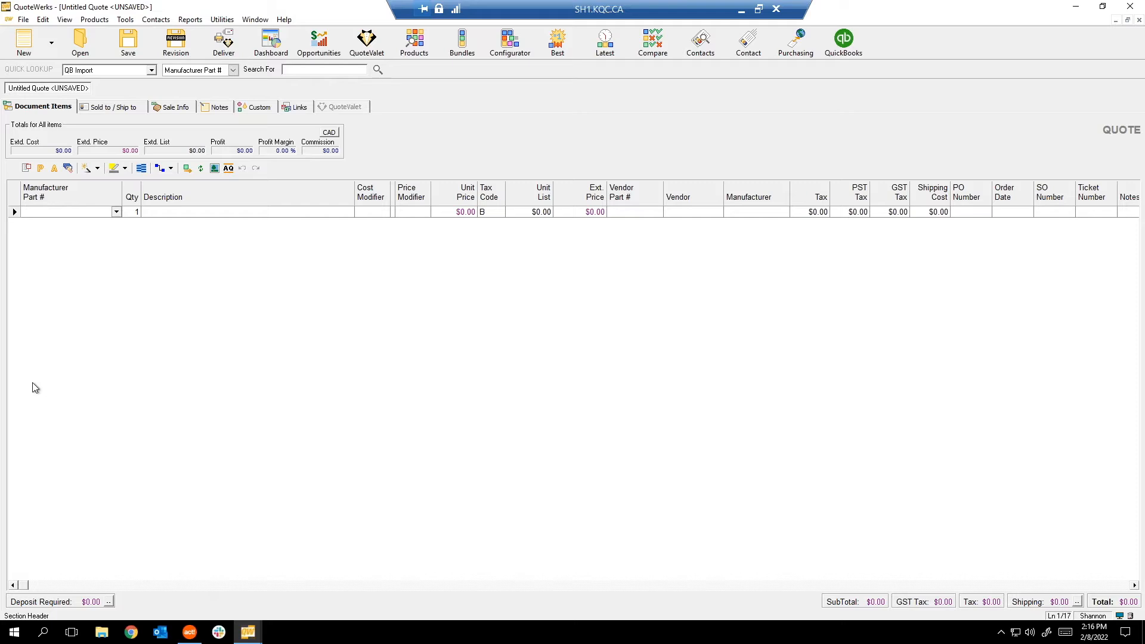
{"action": "left_click", "coordinate": [23, 20]}
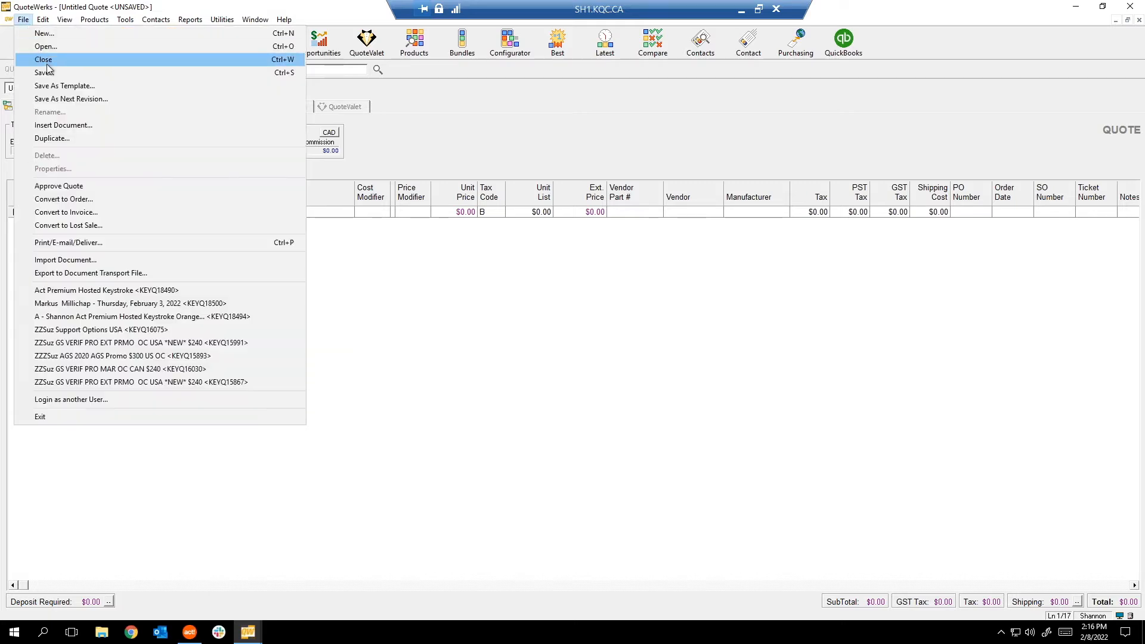
{"action": "left_click", "coordinate": [548, 343]}
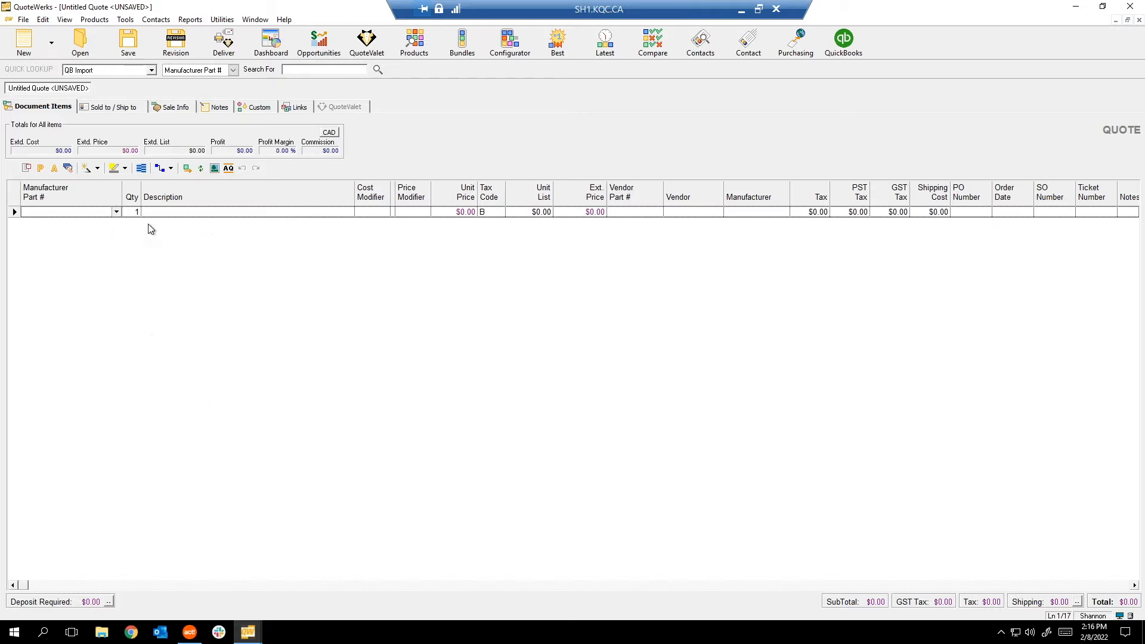
{"action": "left_click", "coordinate": [24, 19]}
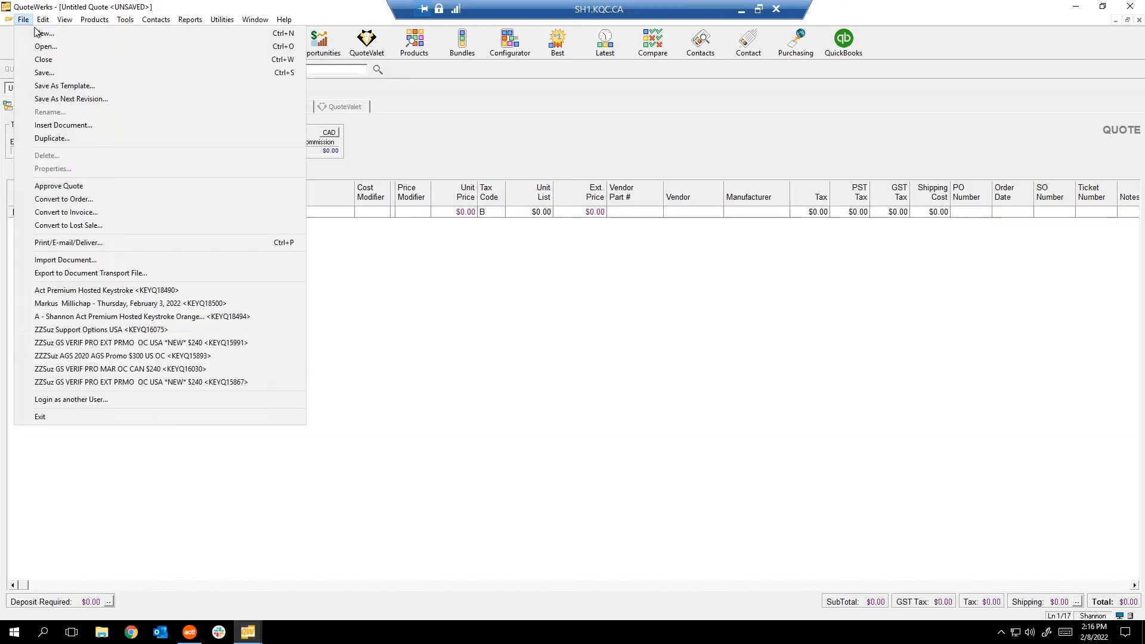
Cancel File > Save As Template, then bring up File > New... on its Template list.
{"action": "left_click", "coordinate": [79, 86]}
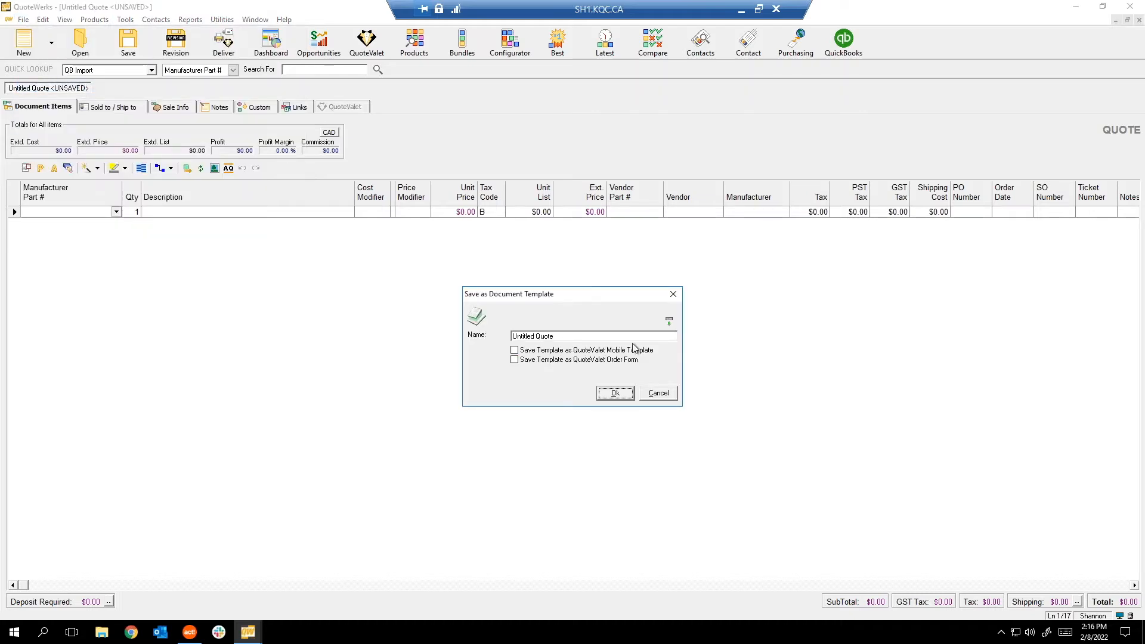
{"action": "left_click", "coordinate": [658, 393]}
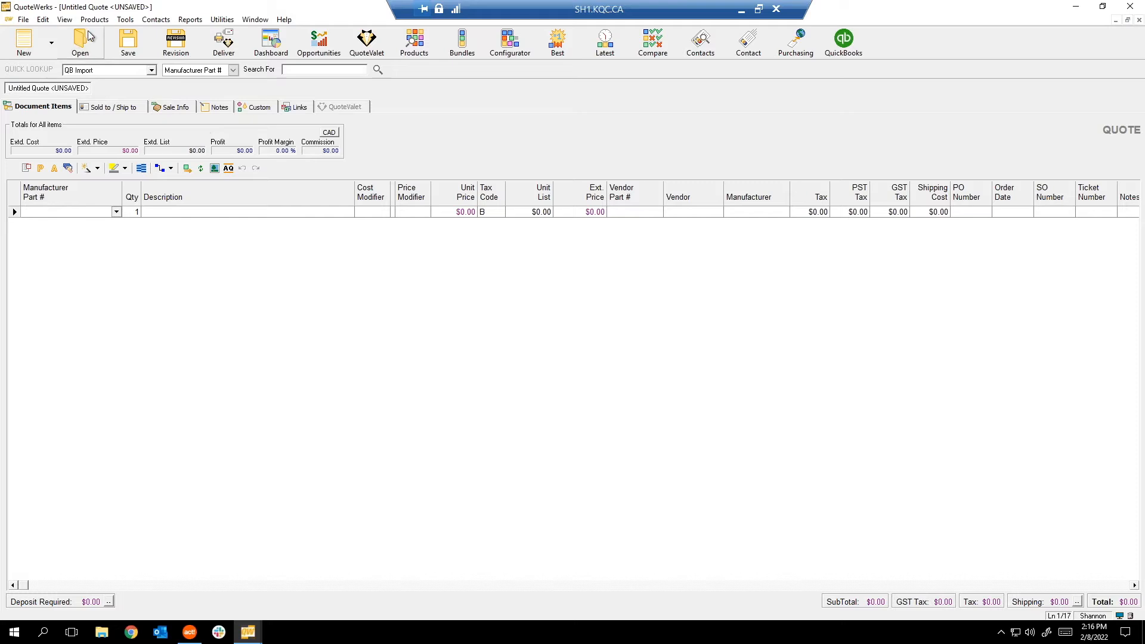
{"action": "left_click", "coordinate": [23, 20]}
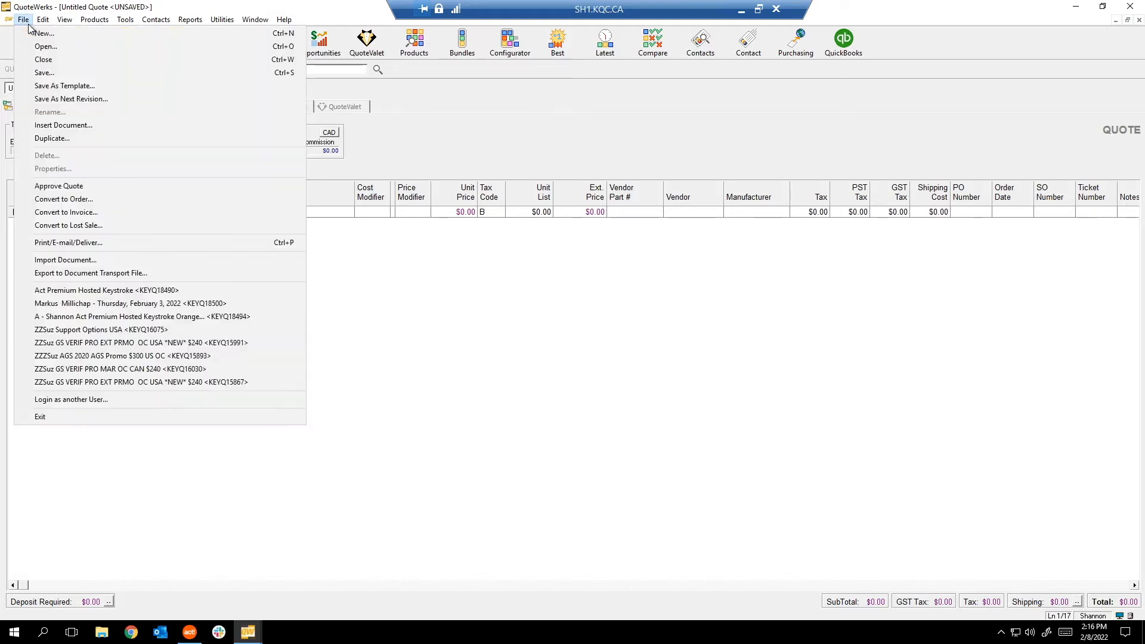
{"action": "left_click", "coordinate": [35, 30]}
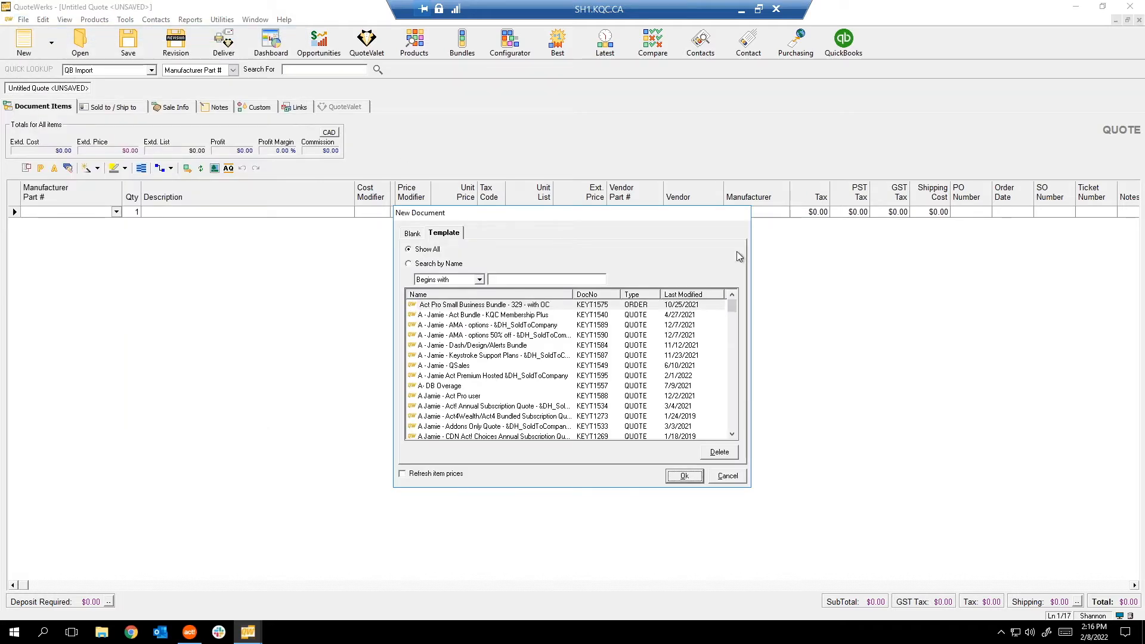
Cancel the New Document dialog and the New > Select Template… choice without creating anything.
{"action": "left_click", "coordinate": [728, 476]}
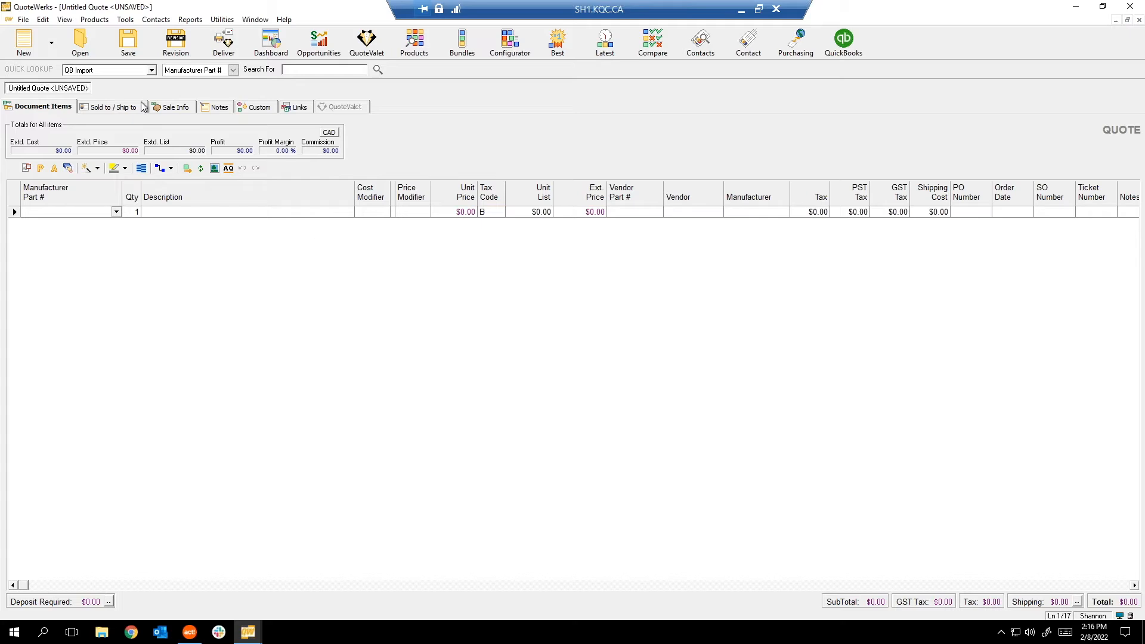
{"action": "left_click", "coordinate": [51, 44]}
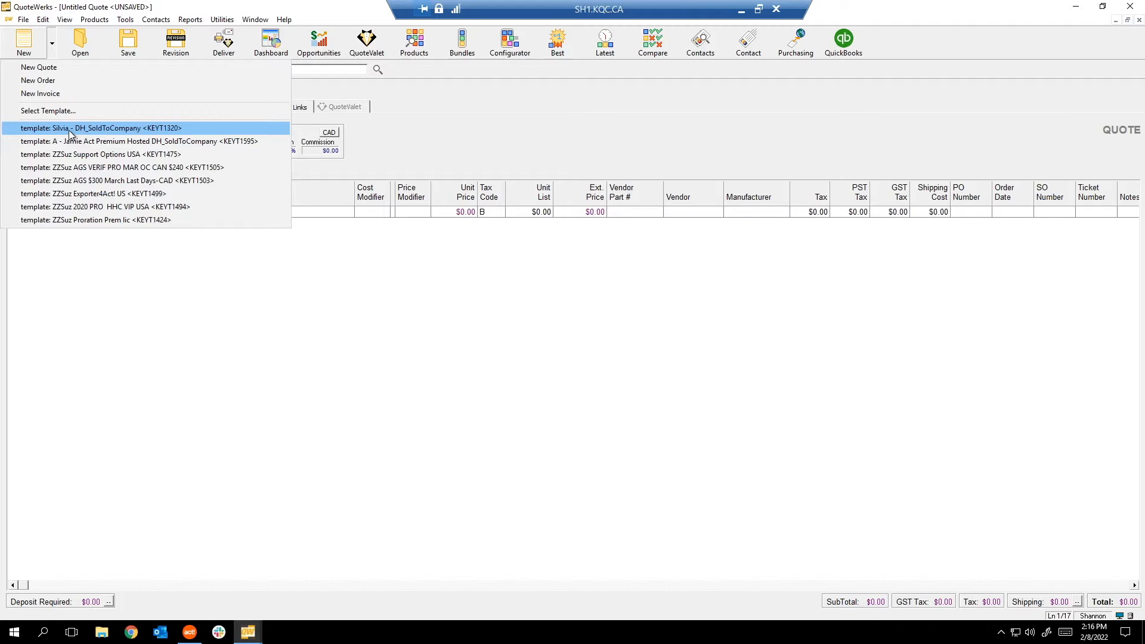
{"action": "left_click", "coordinate": [64, 113]}
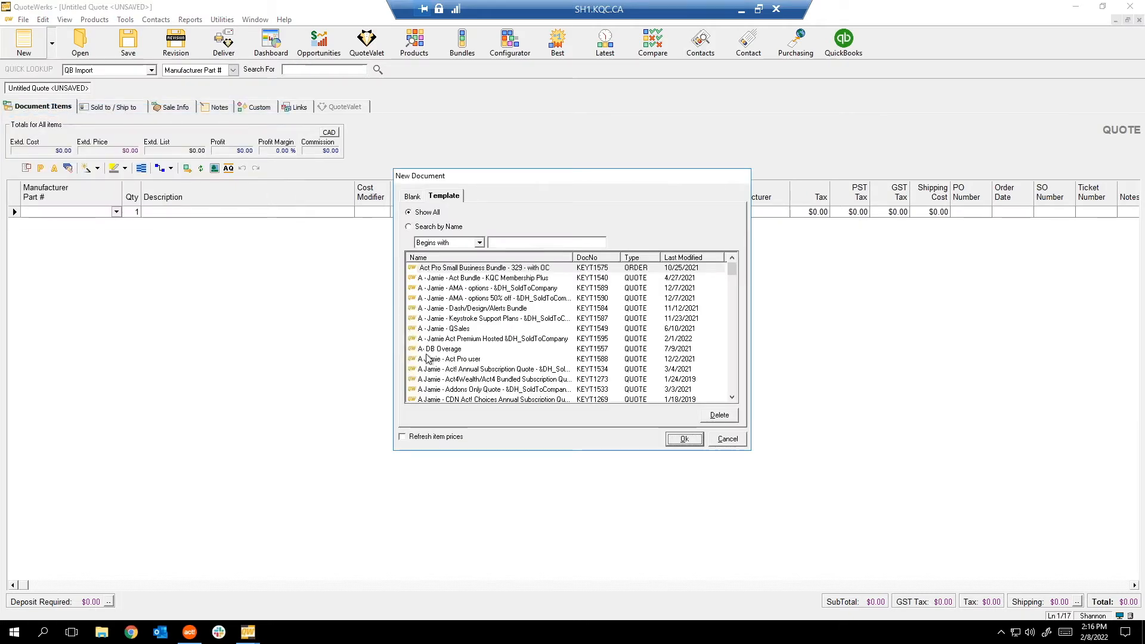
{"action": "left_click", "coordinate": [726, 440]}
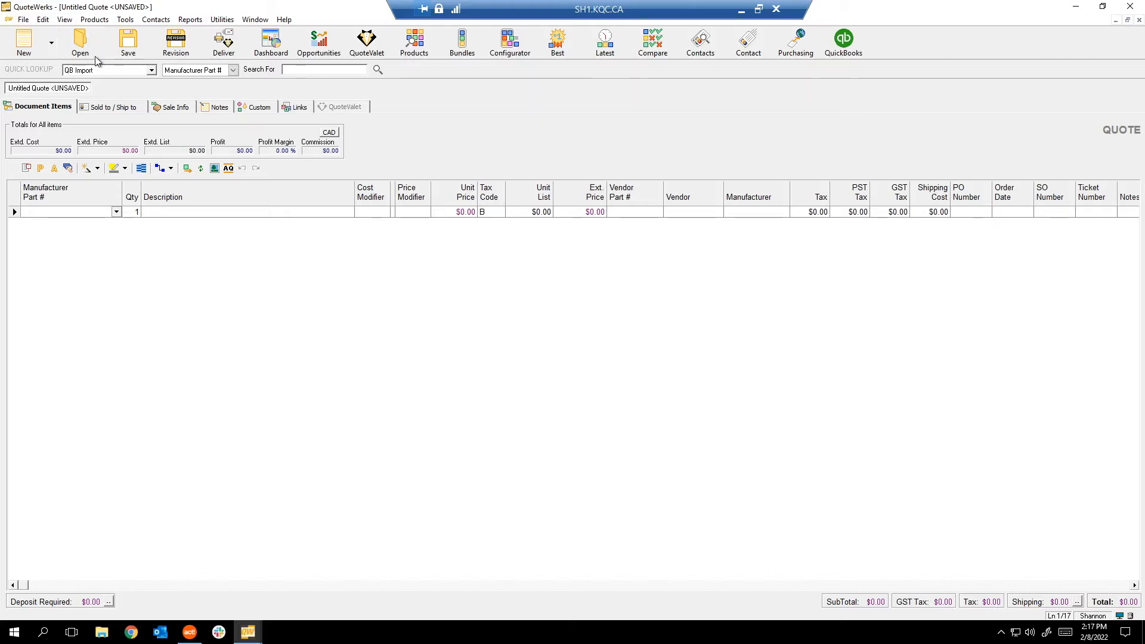
{"action": "left_click", "coordinate": [80, 45]}
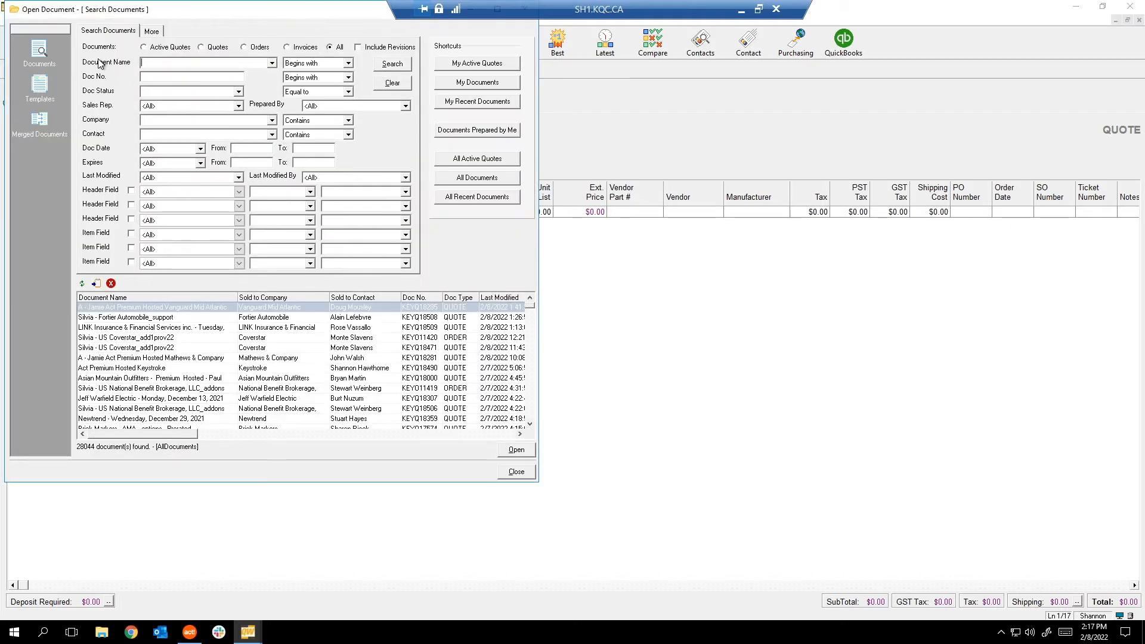
Open the Dash/Design/Alerts Bundle template (KEYT1584) from the saved Templates list.
{"action": "left_click", "coordinate": [39, 86]}
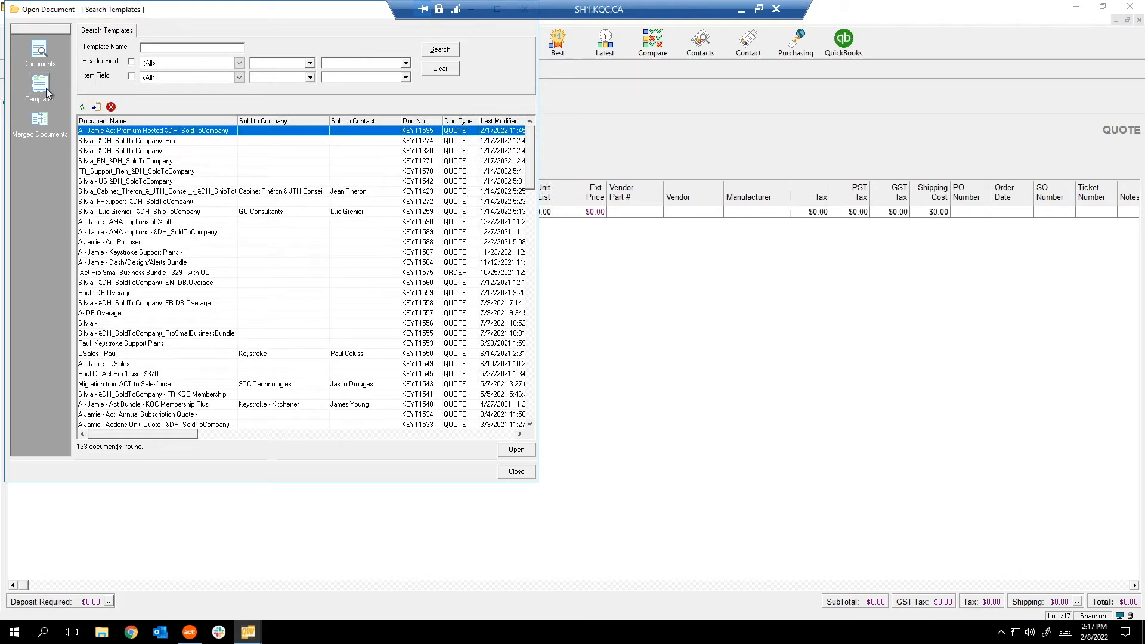
{"action": "left_click", "coordinate": [189, 223]}
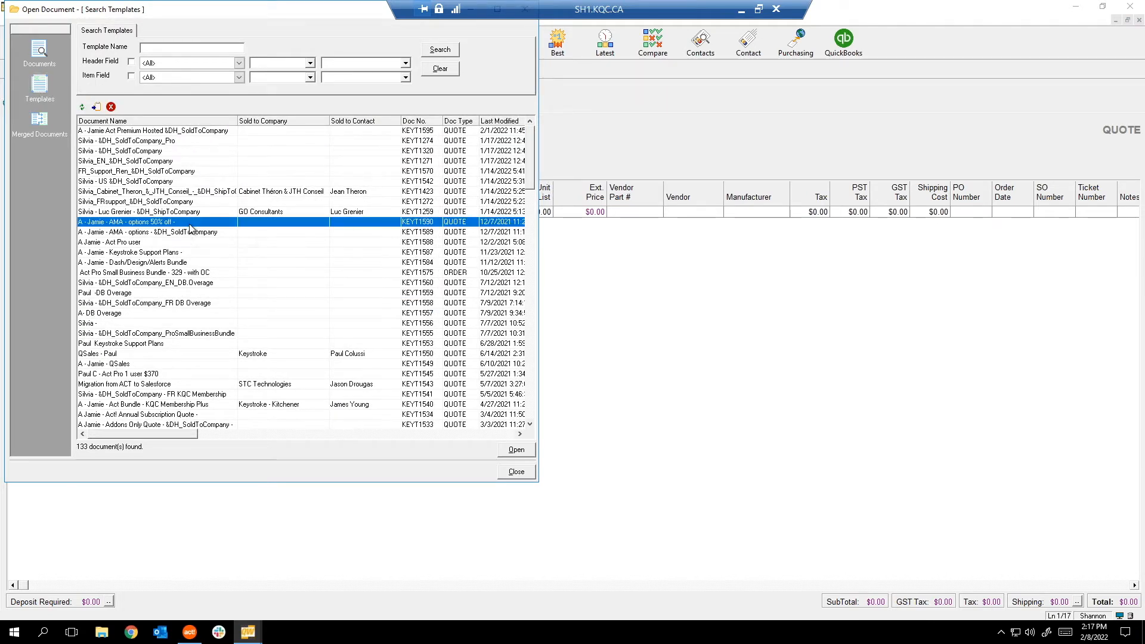
{"action": "left_click", "coordinate": [137, 265]}
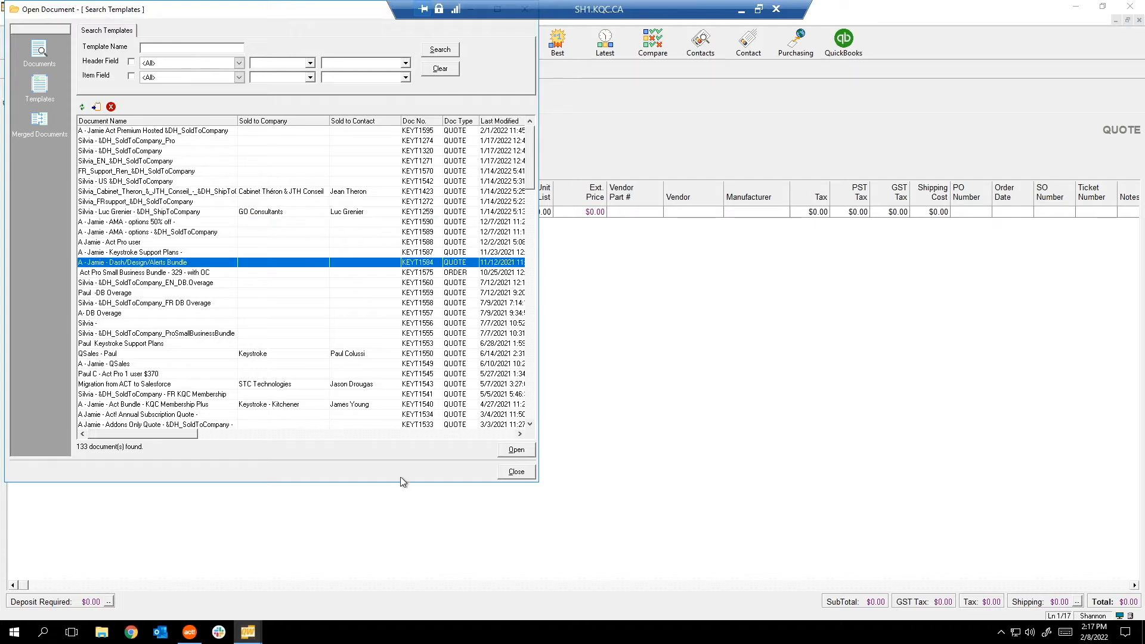
{"action": "left_click", "coordinate": [516, 451]}
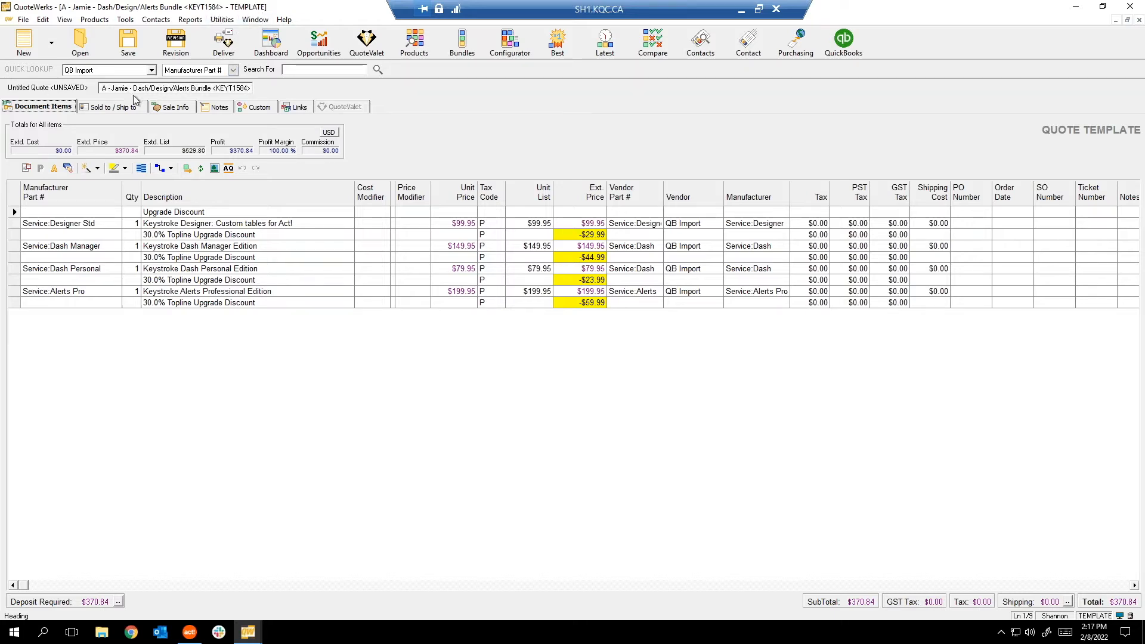
On Sale Info, highlight the KEY and 584 parts of doc number KEYT1584, then return to Document Items.
{"action": "left_click", "coordinate": [169, 110]}
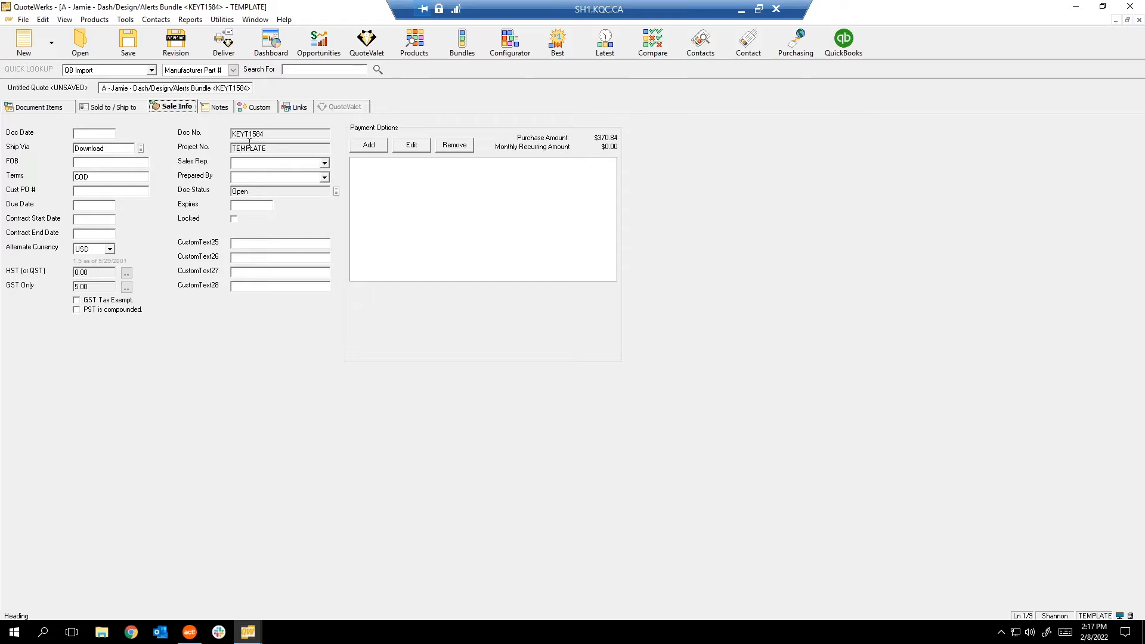
{"action": "left_click_drag", "start_coordinate": [233, 132], "coordinate": [246, 135]}
{"action": "left_click", "coordinate": [246, 134]}
{"action": "left_click_drag", "start_coordinate": [264, 134], "coordinate": [254, 133]}
{"action": "left_click", "coordinate": [63, 106]}
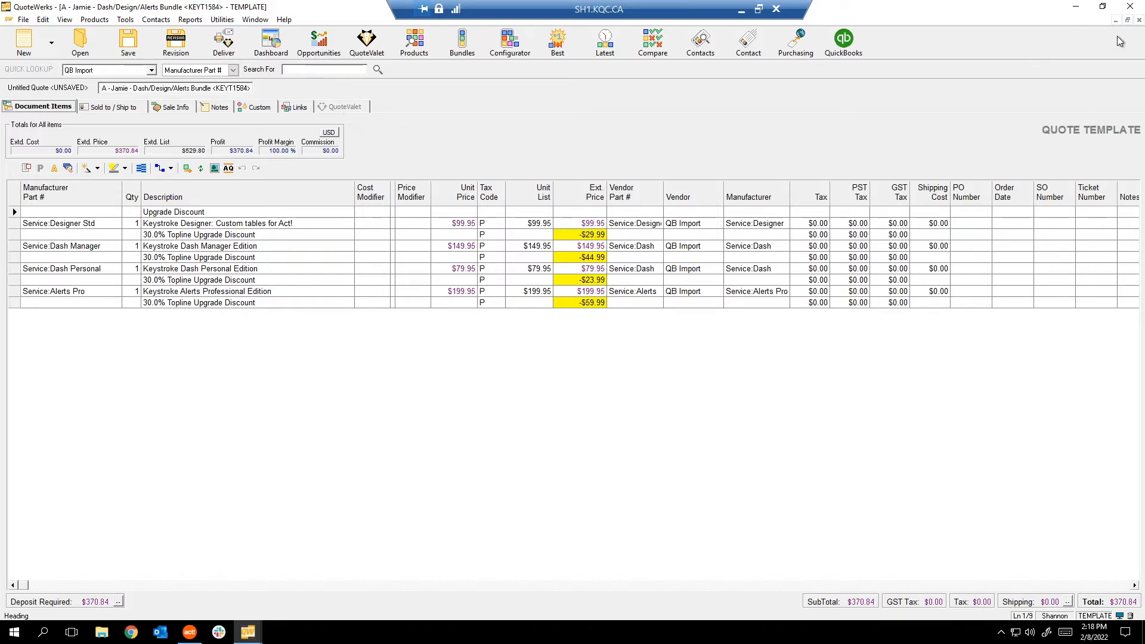
Close the Dash/Design/Alerts Bundle template and cancel starting a new quote from a template.
{"action": "left_click", "coordinate": [1139, 20]}
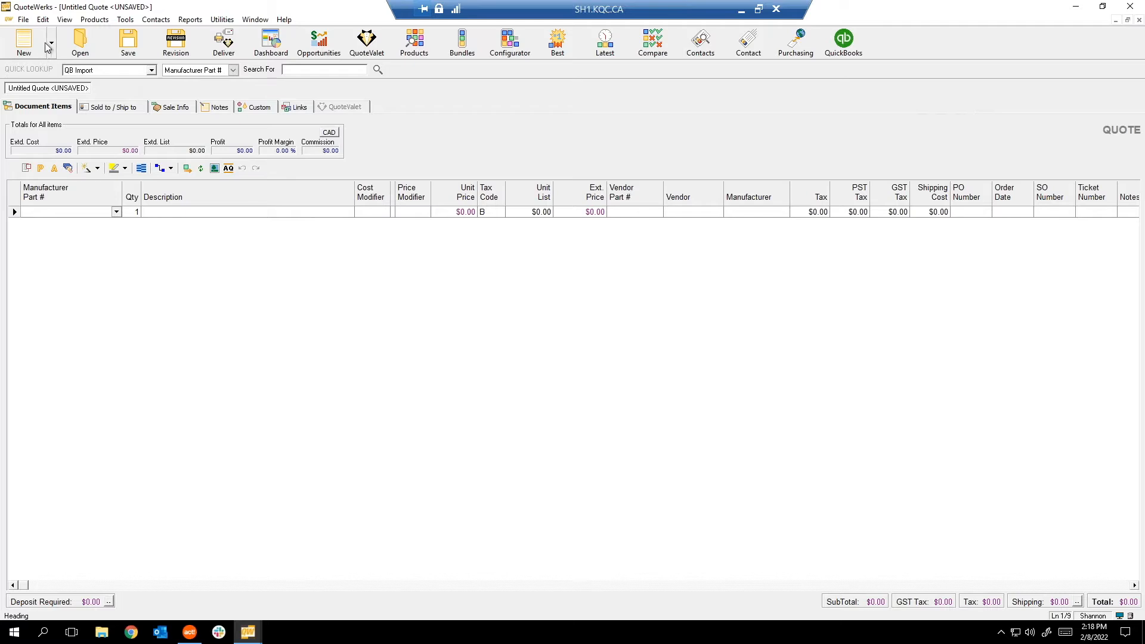
{"action": "left_click", "coordinate": [51, 43]}
{"action": "left_click", "coordinate": [37, 110]}
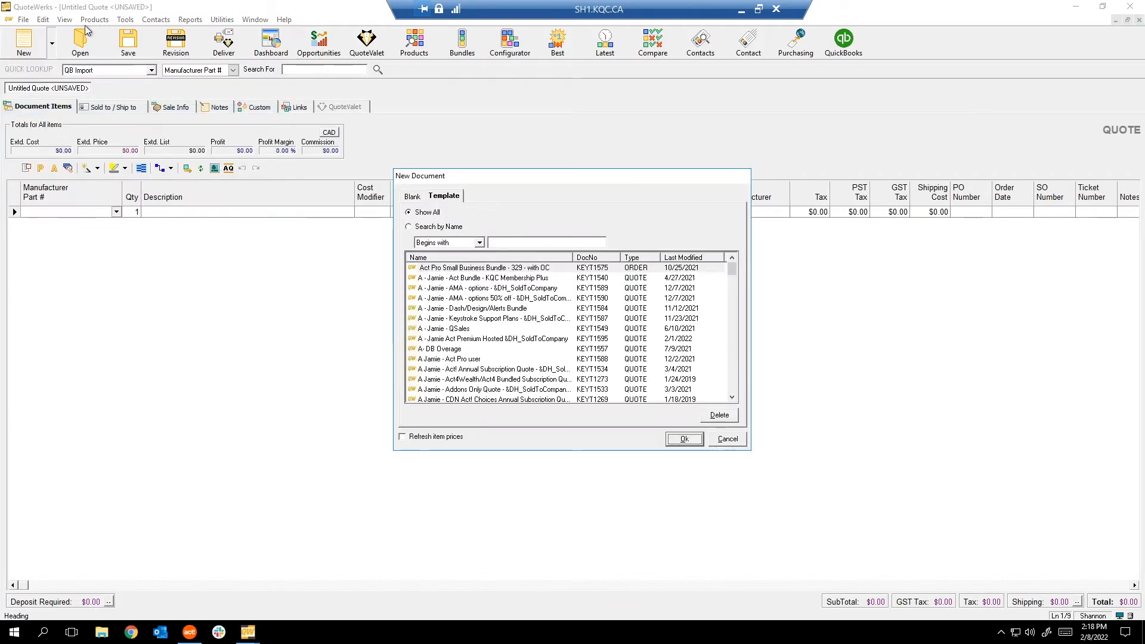
{"action": "left_click", "coordinate": [728, 438]}
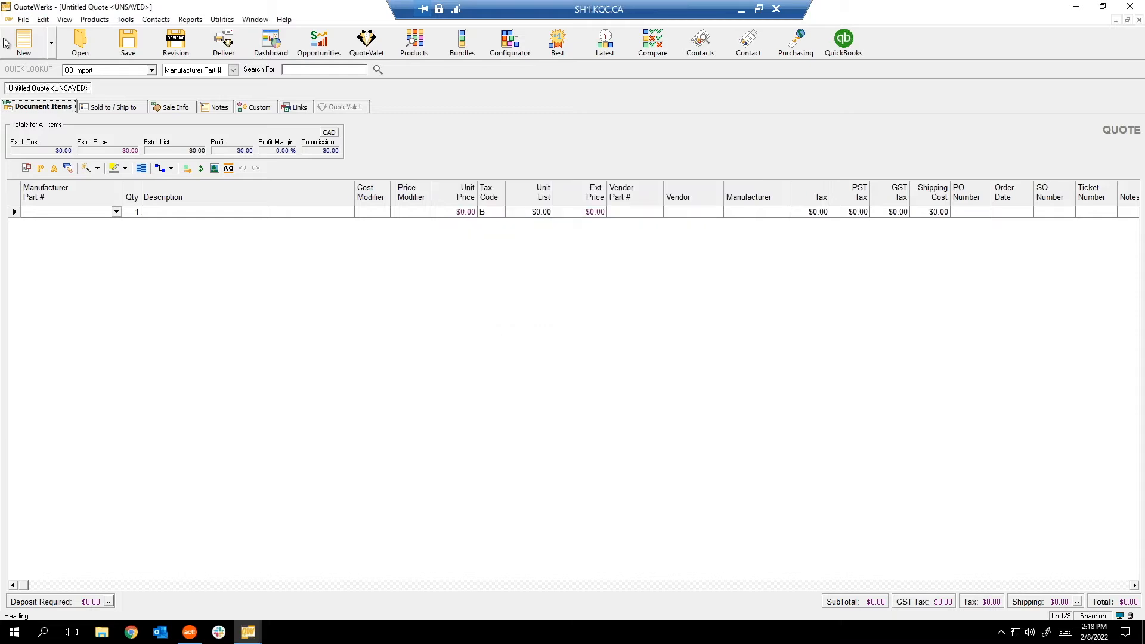
Look over the File menu, Sale Info tab, line items and View menu without changing anything.
{"action": "left_click", "coordinate": [24, 21]}
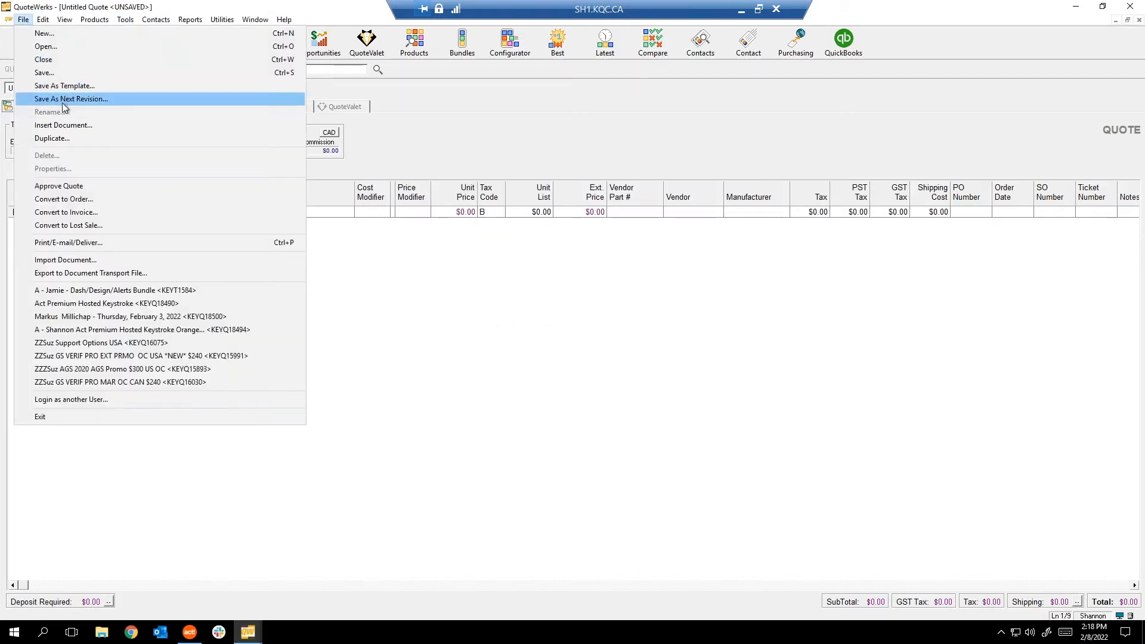
{"action": "left_click", "coordinate": [411, 151]}
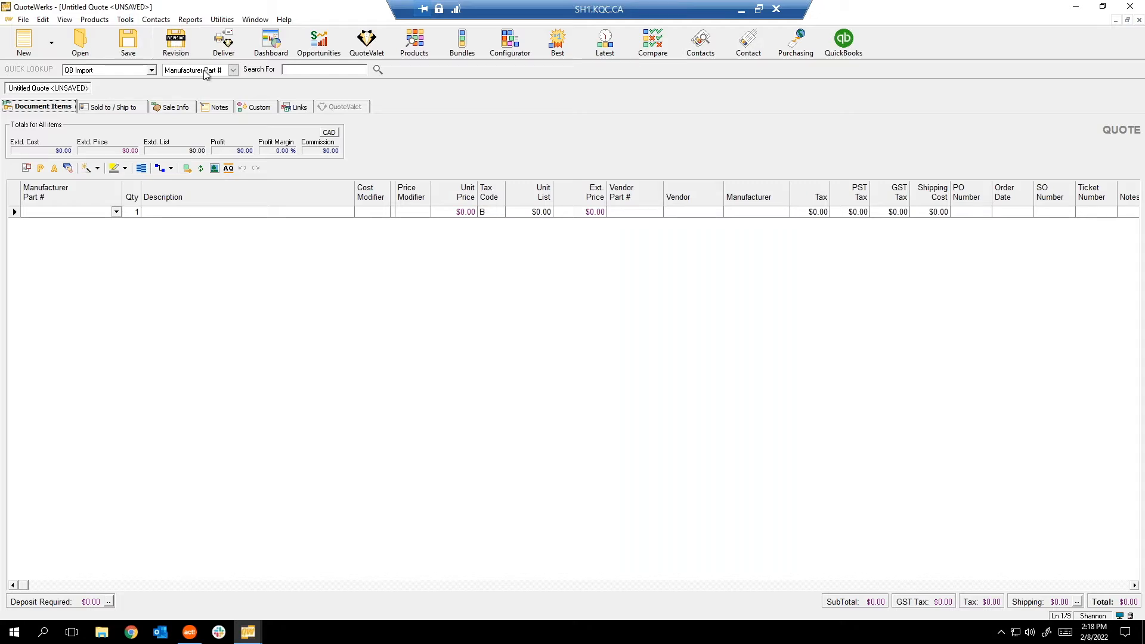
{"action": "left_click", "coordinate": [171, 107]}
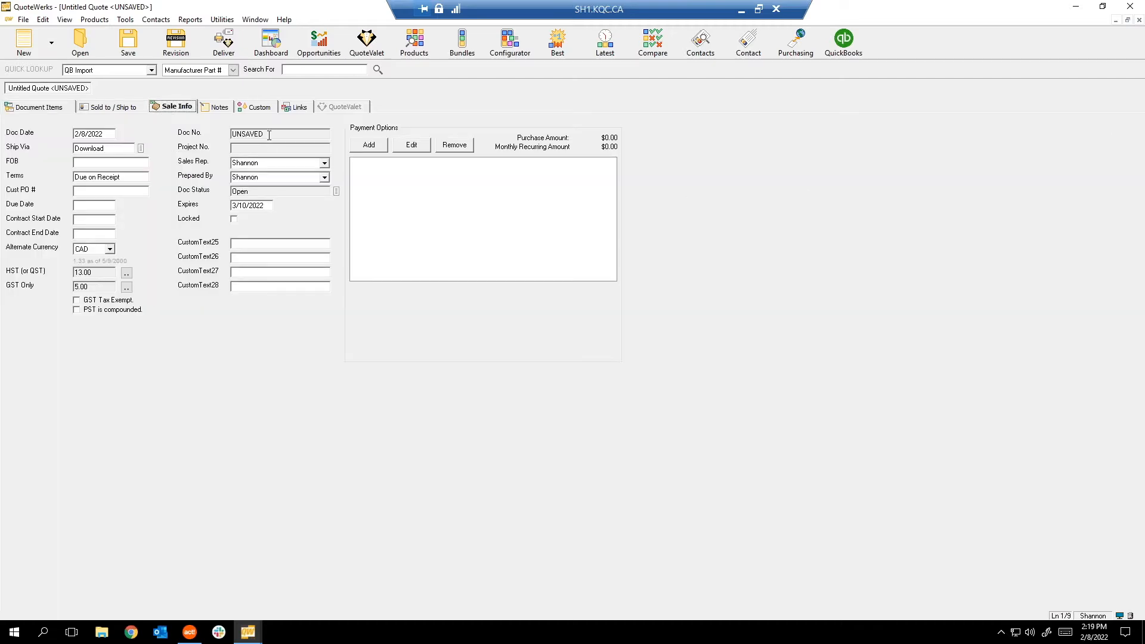
{"action": "left_click", "coordinate": [47, 110]}
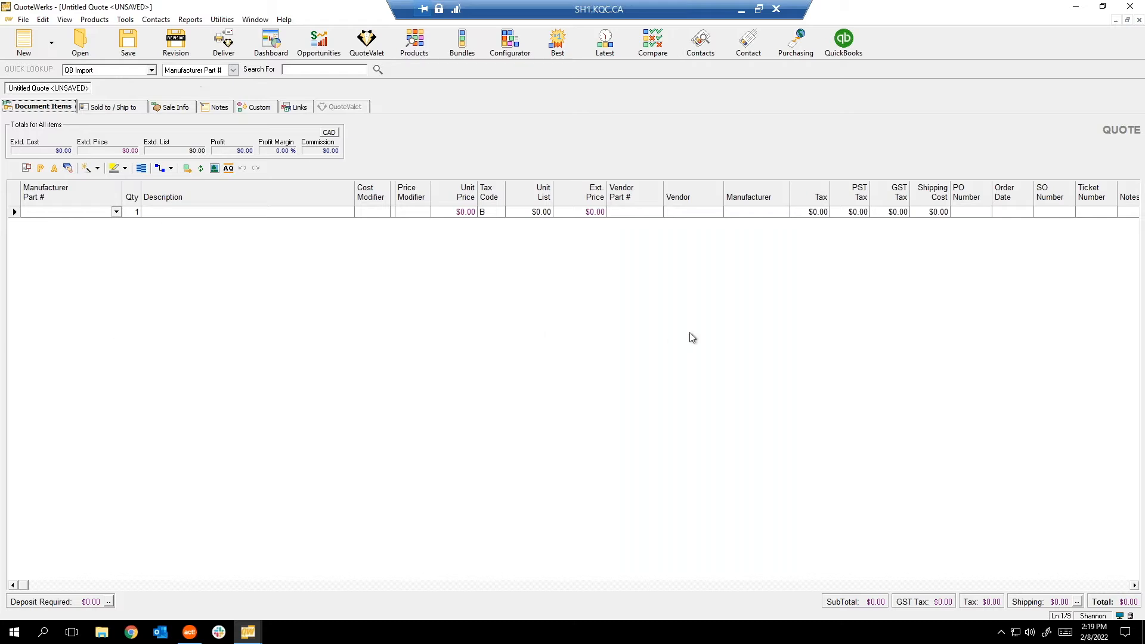
{"action": "left_click", "coordinate": [66, 20]}
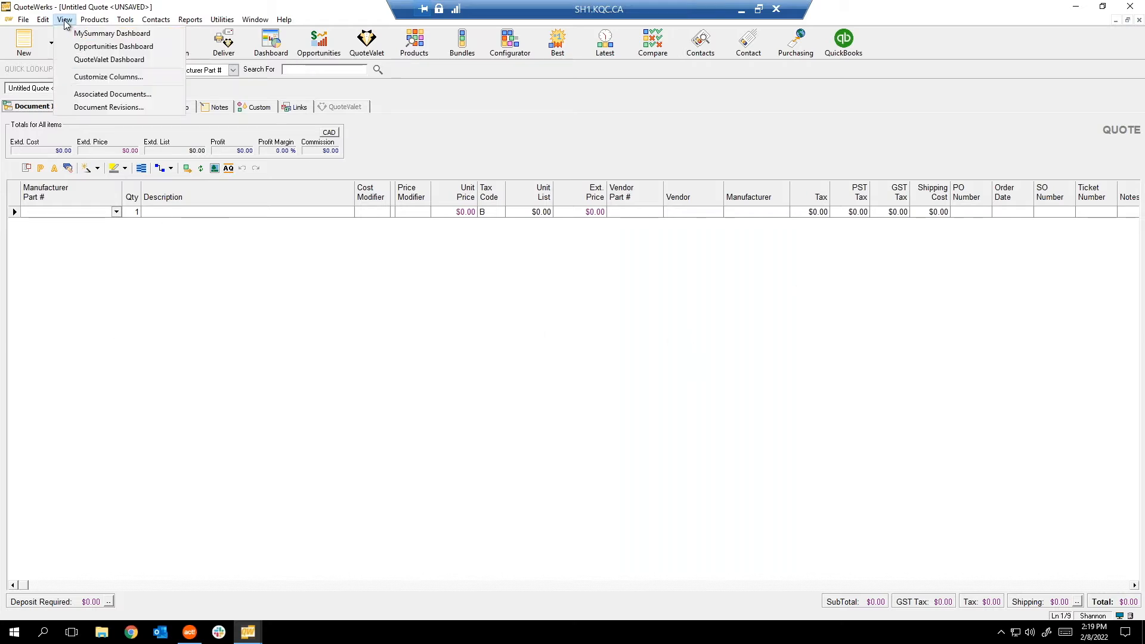
{"action": "left_click", "coordinate": [181, 281]}
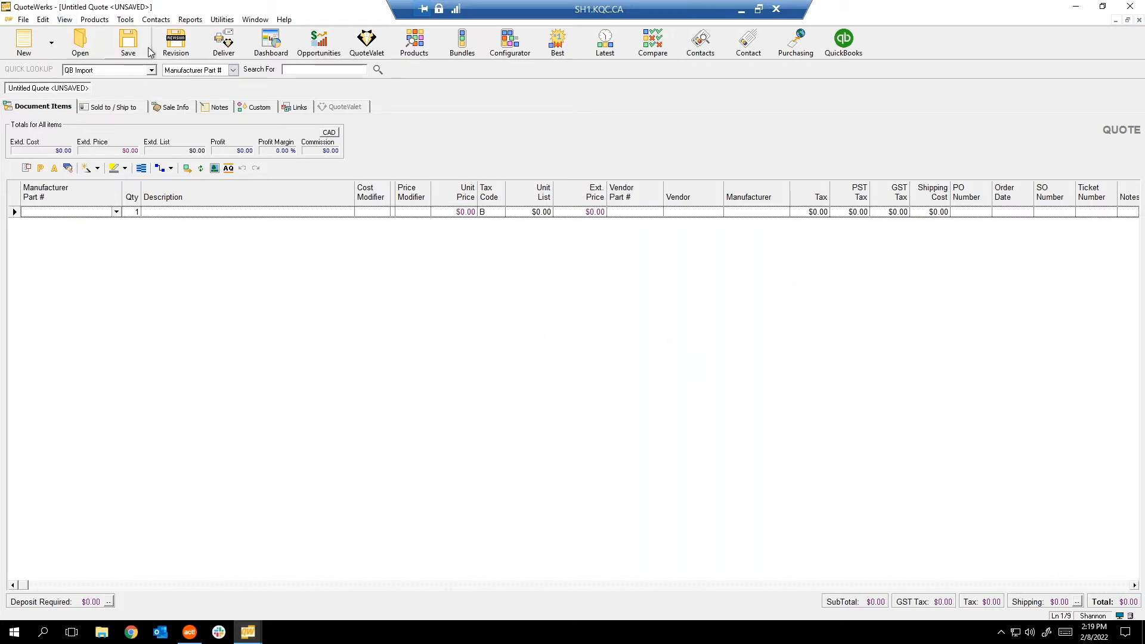
Open the saved Act! Premium Hosted quote from a search of all documents.
{"action": "left_click", "coordinate": [80, 42]}
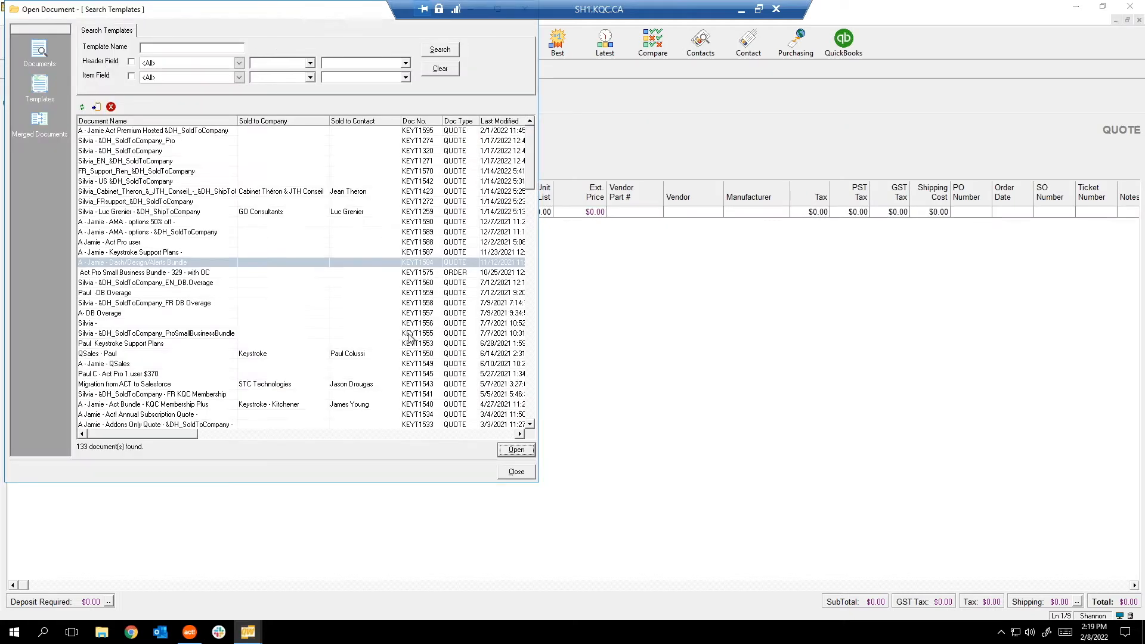
{"action": "left_click", "coordinate": [41, 53]}
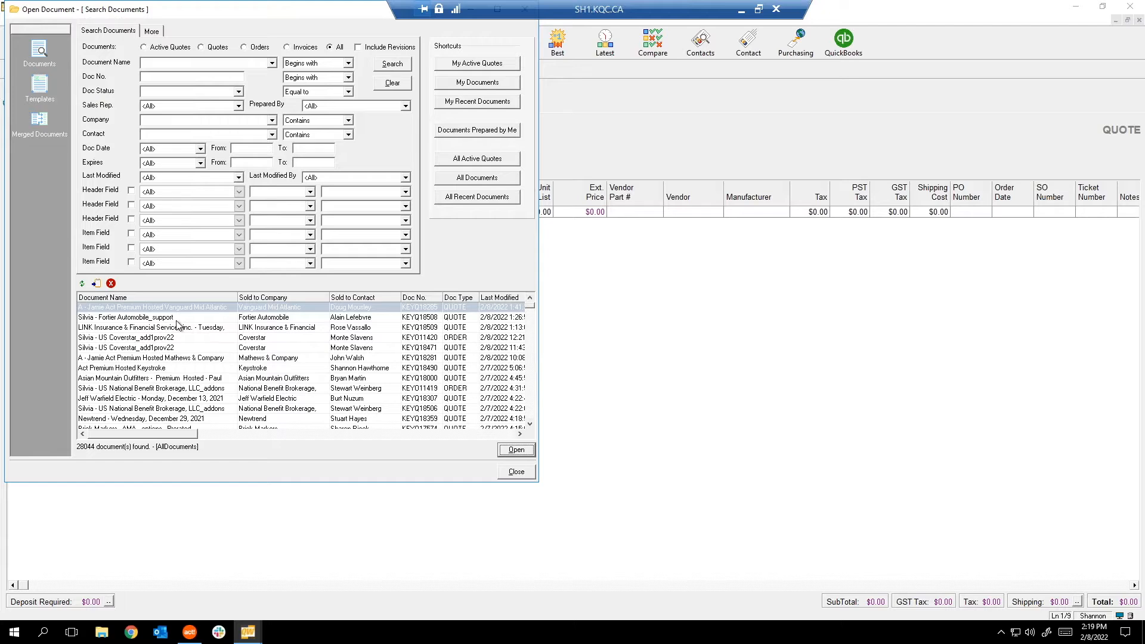
{"action": "left_click", "coordinate": [517, 451]}
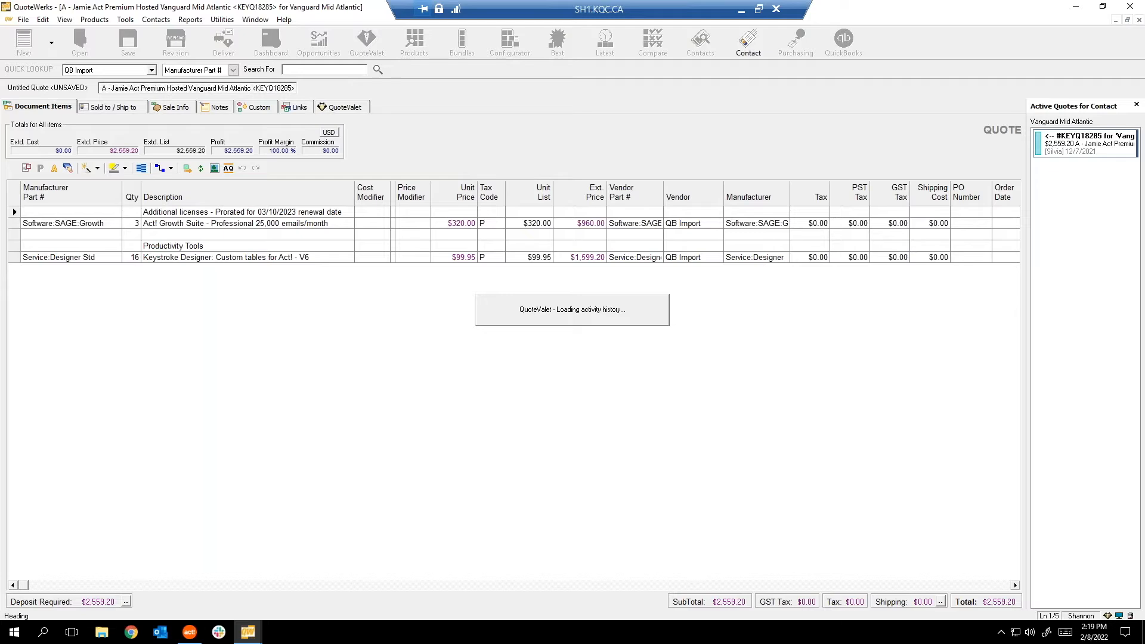
Cancel a new revision, review the Document Revisions history, then close the quote.
{"action": "left_click", "coordinate": [176, 43]}
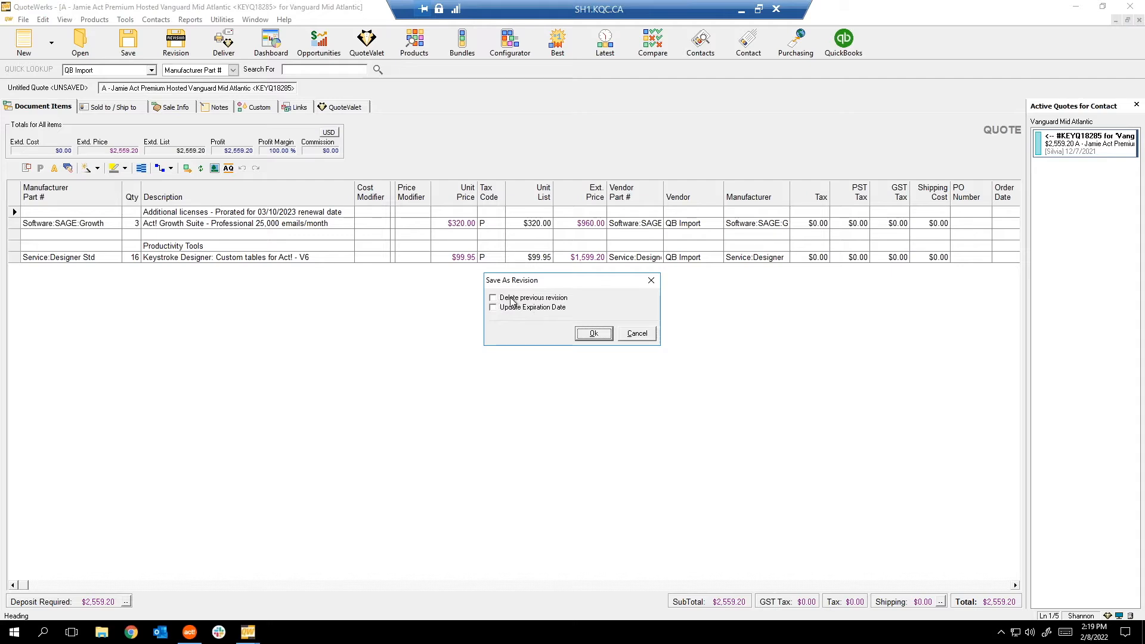
{"action": "left_click", "coordinate": [649, 337]}
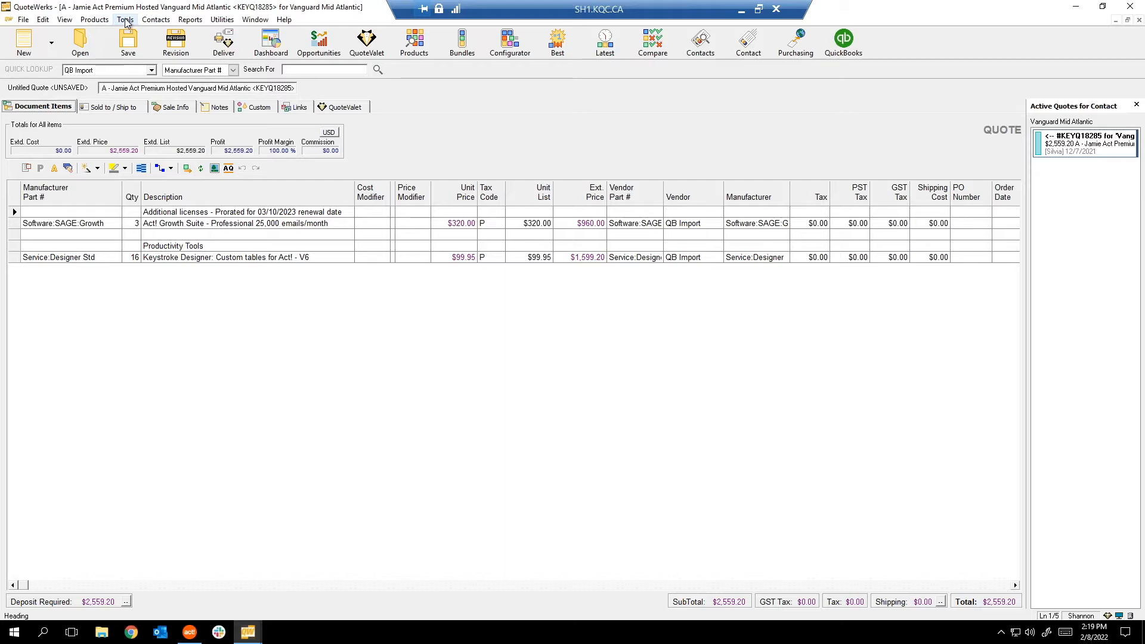
{"action": "left_click", "coordinate": [65, 20]}
{"action": "mouse_move", "coordinate": [80, 30]}
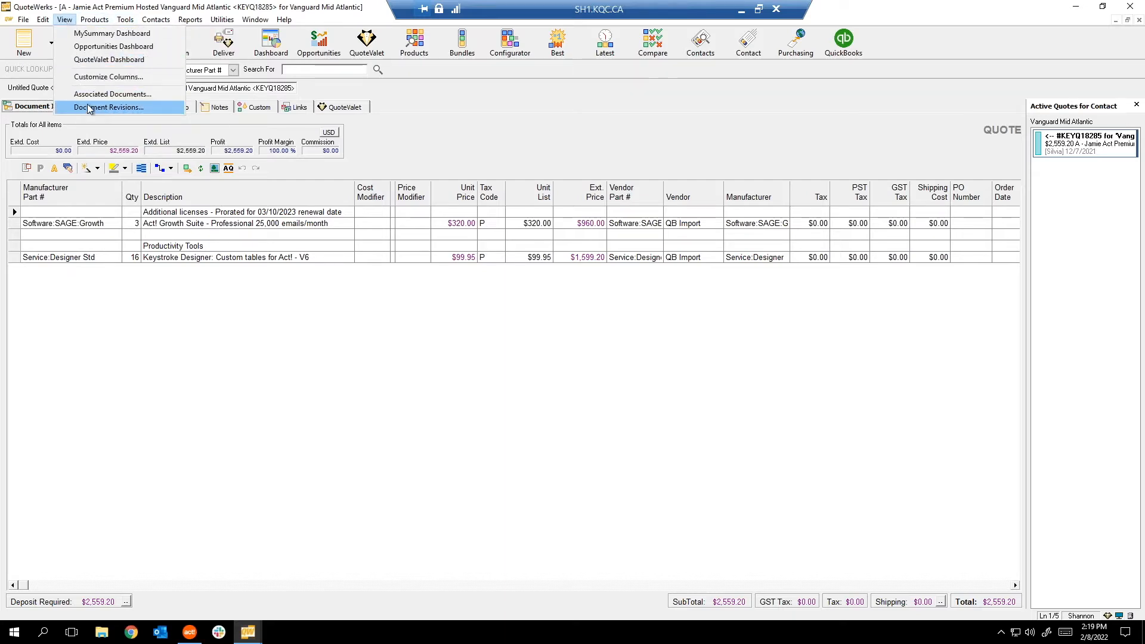
{"action": "left_click", "coordinate": [88, 107]}
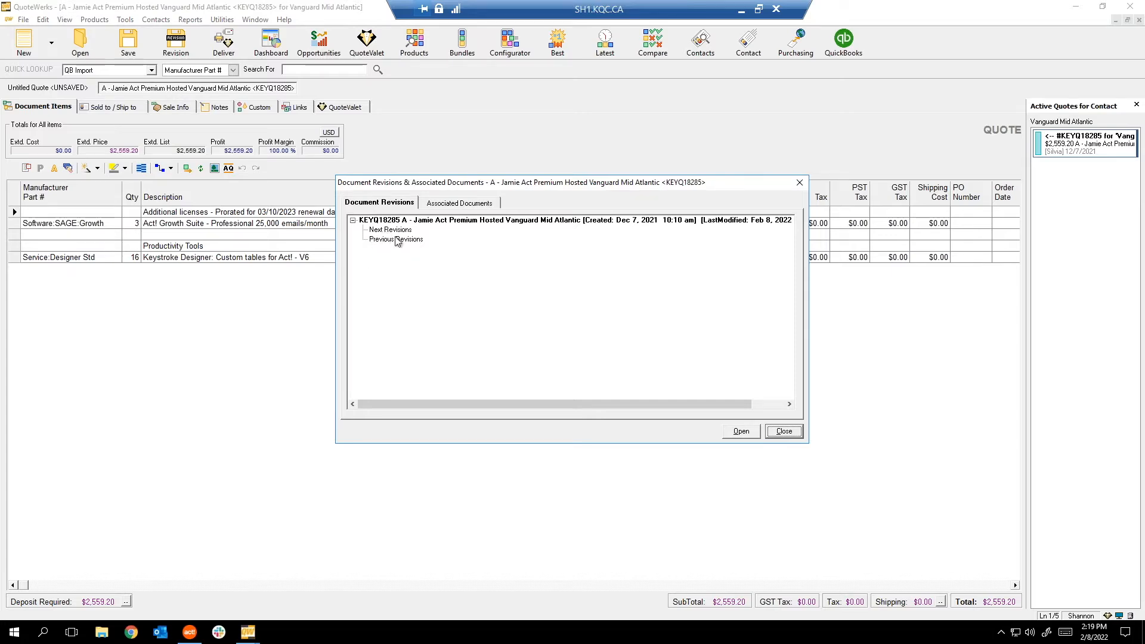
{"action": "left_click", "coordinate": [789, 430]}
{"action": "left_click", "coordinate": [1139, 20]}
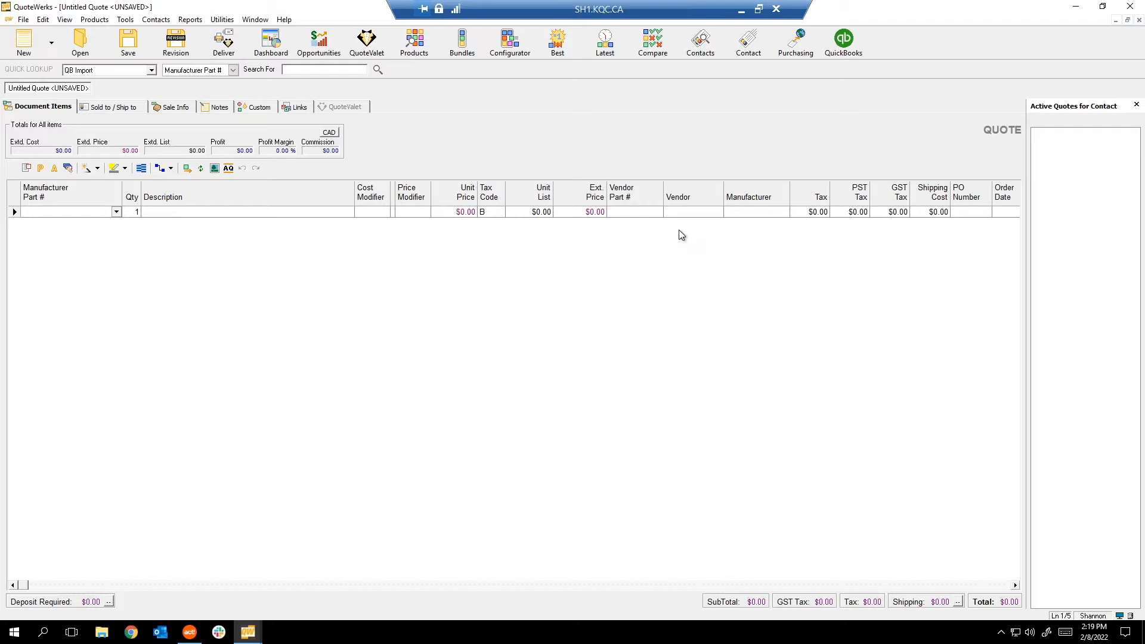
Reopen the Vanguard Mid Atlantic quote from the File menu's recent files list.
{"action": "left_click", "coordinate": [28, 21]}
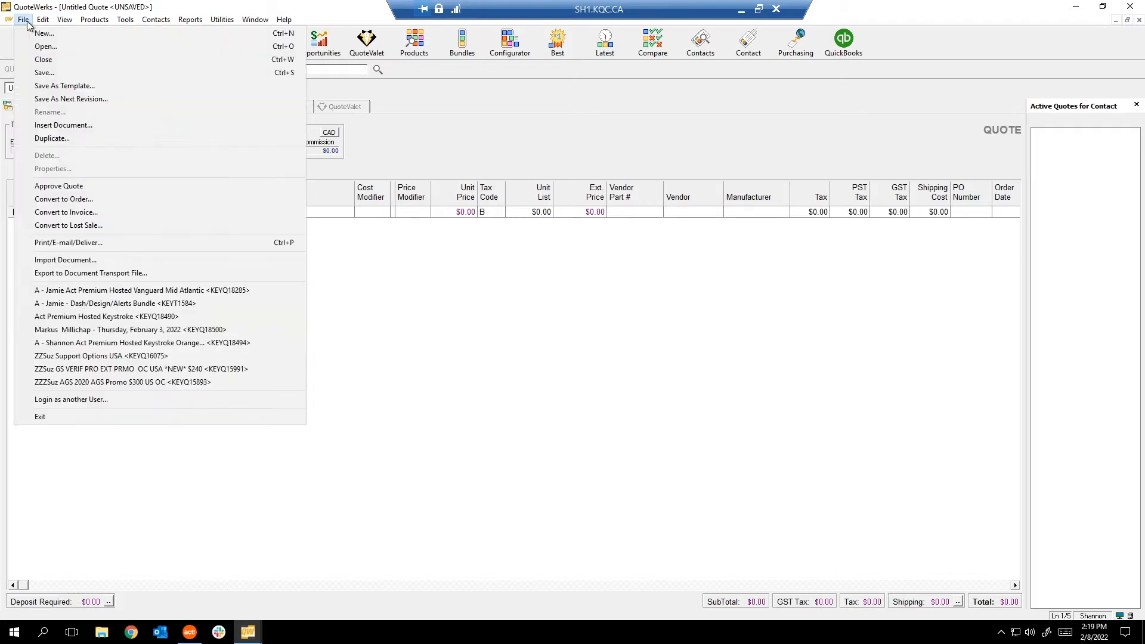
{"action": "left_click", "coordinate": [23, 291]}
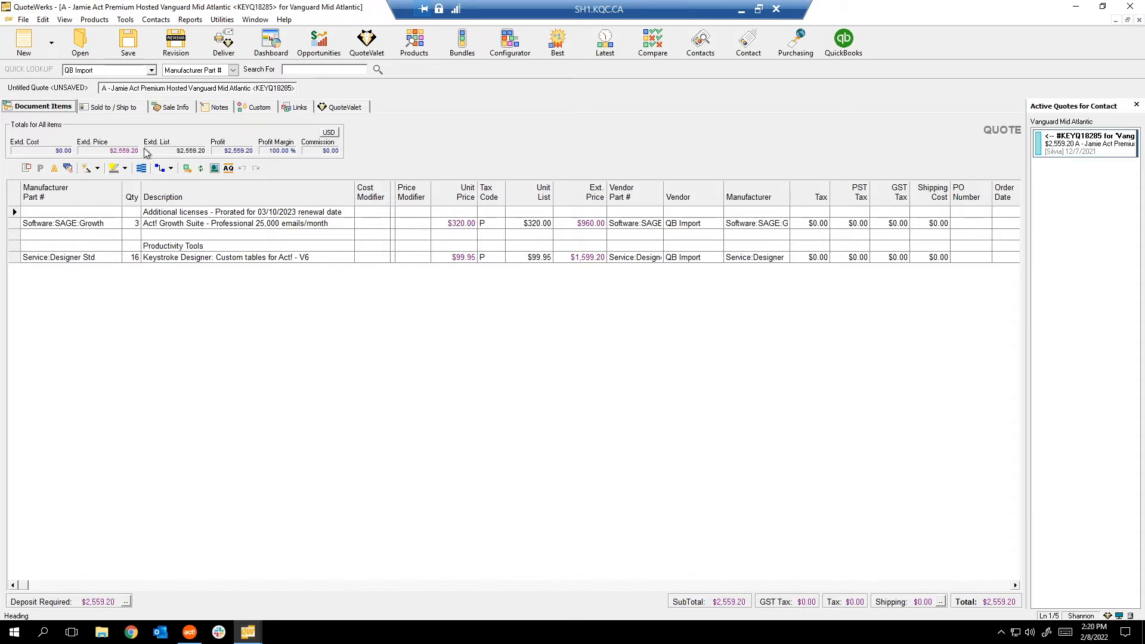
{"action": "left_click", "coordinate": [212, 108]}
{"action": "left_click", "coordinate": [491, 180]}
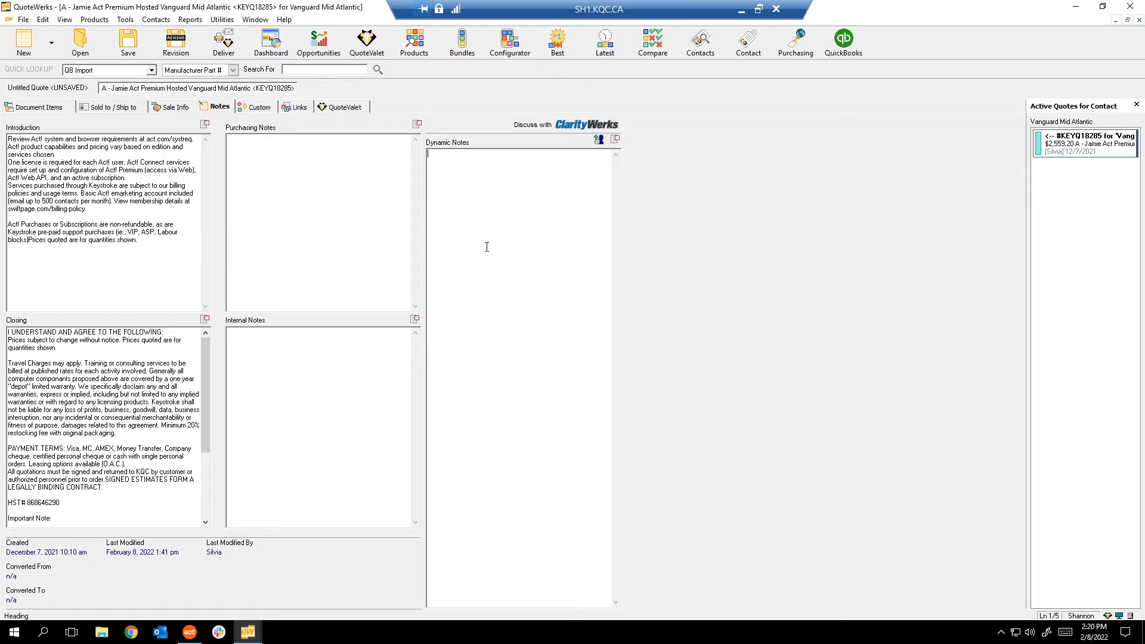
{"action": "left_click", "coordinate": [38, 108]}
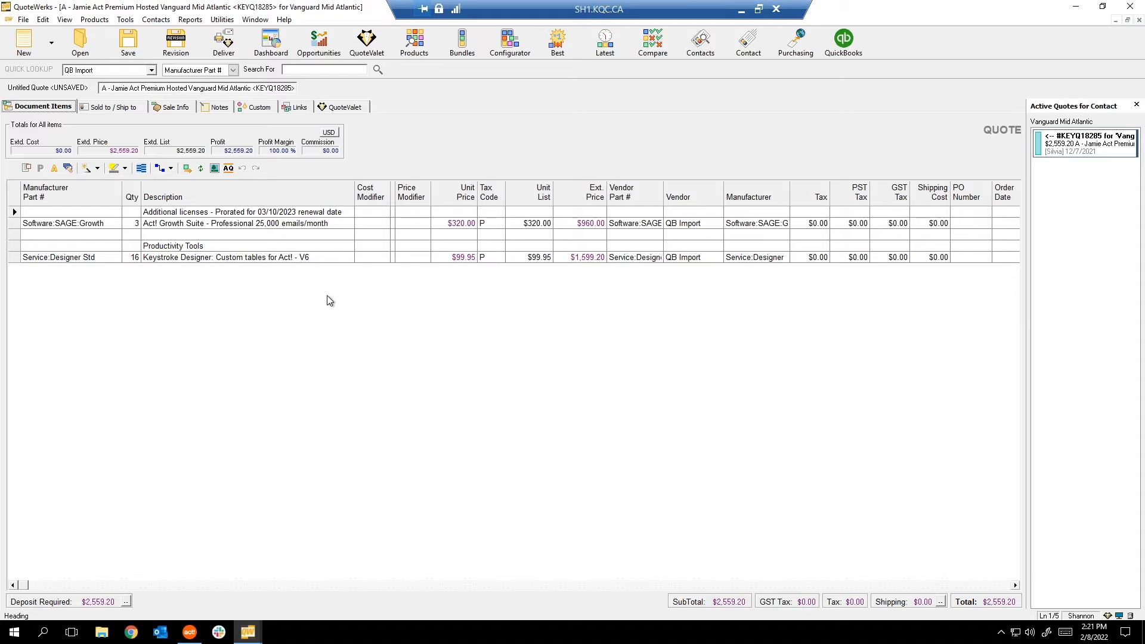
{"action": "left_click", "coordinate": [23, 19]}
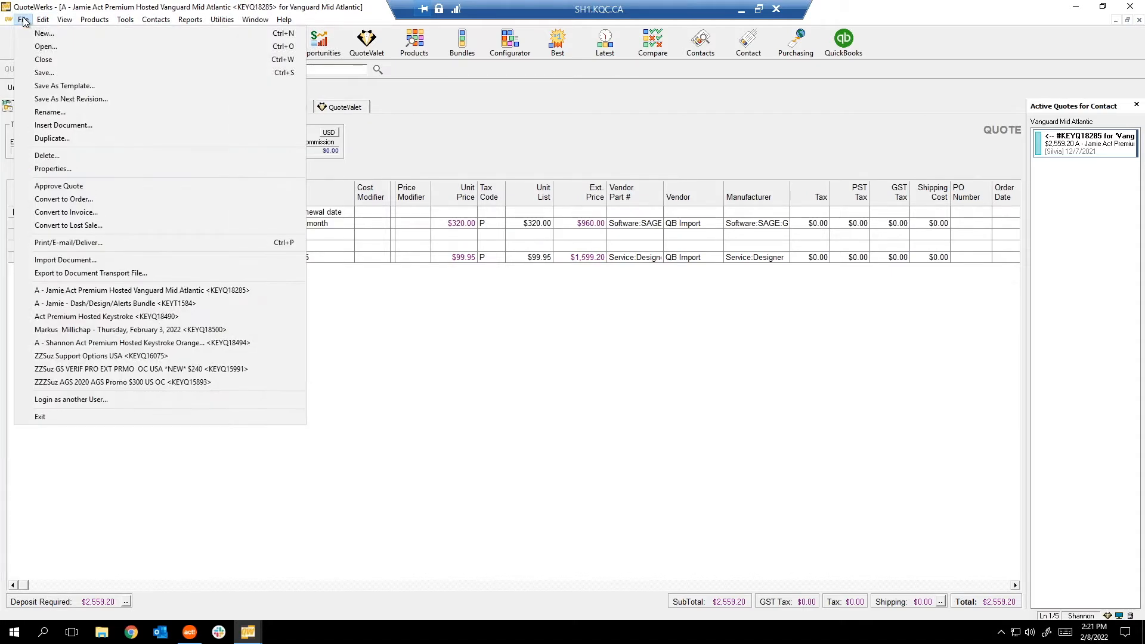
{"action": "left_click", "coordinate": [82, 141]}
{"action": "left_click", "coordinate": [256, 18]}
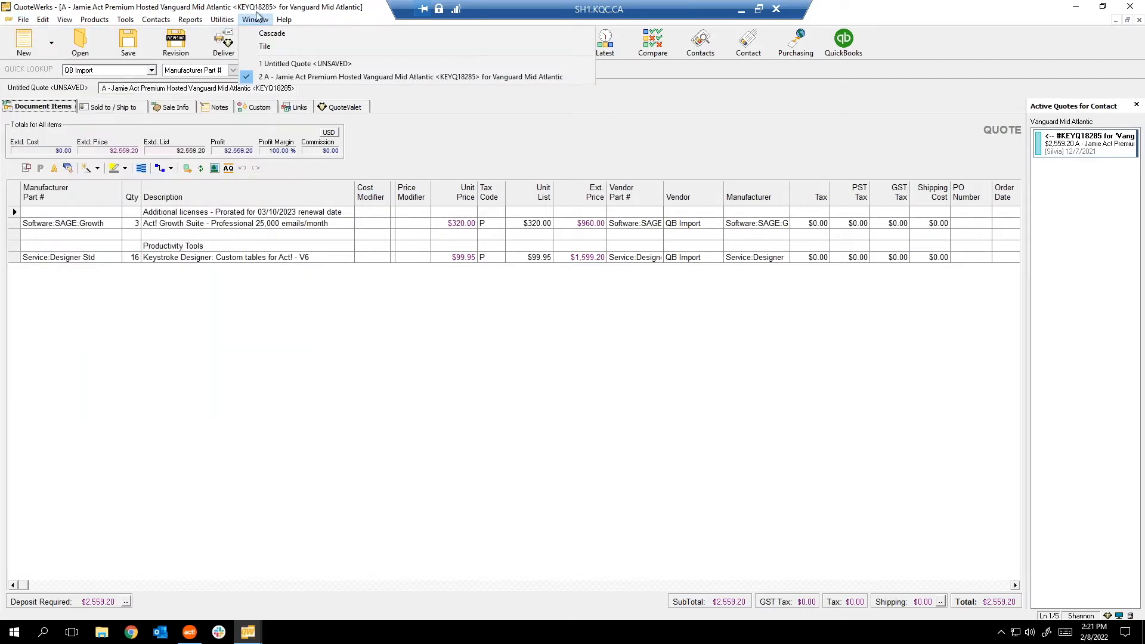
{"action": "left_click", "coordinate": [268, 382]}
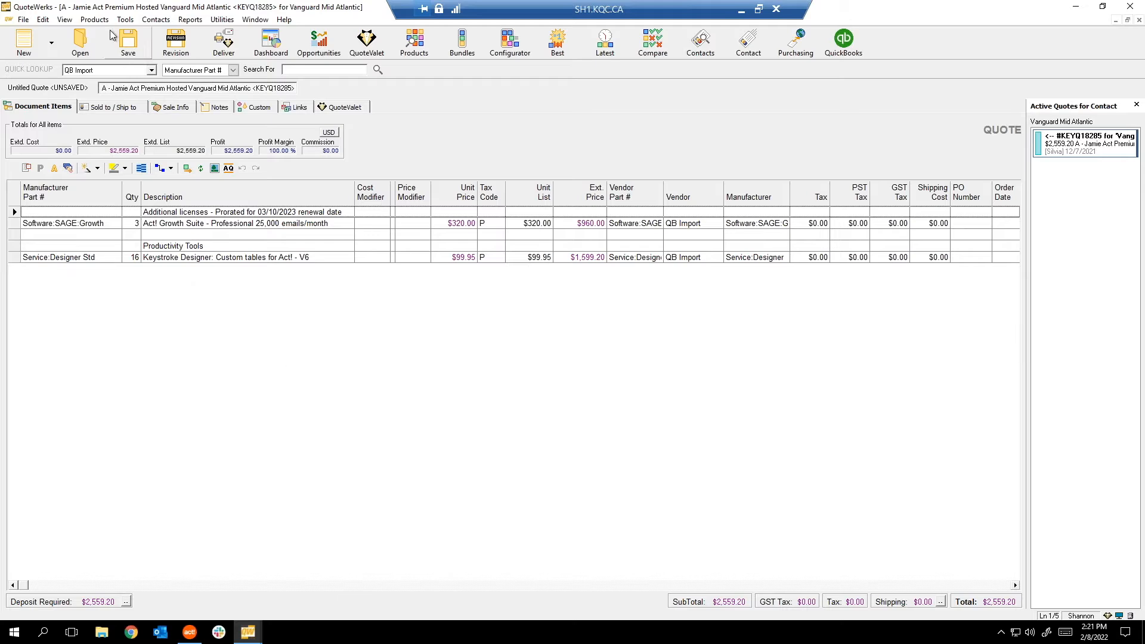
{"action": "left_click", "coordinate": [128, 43]}
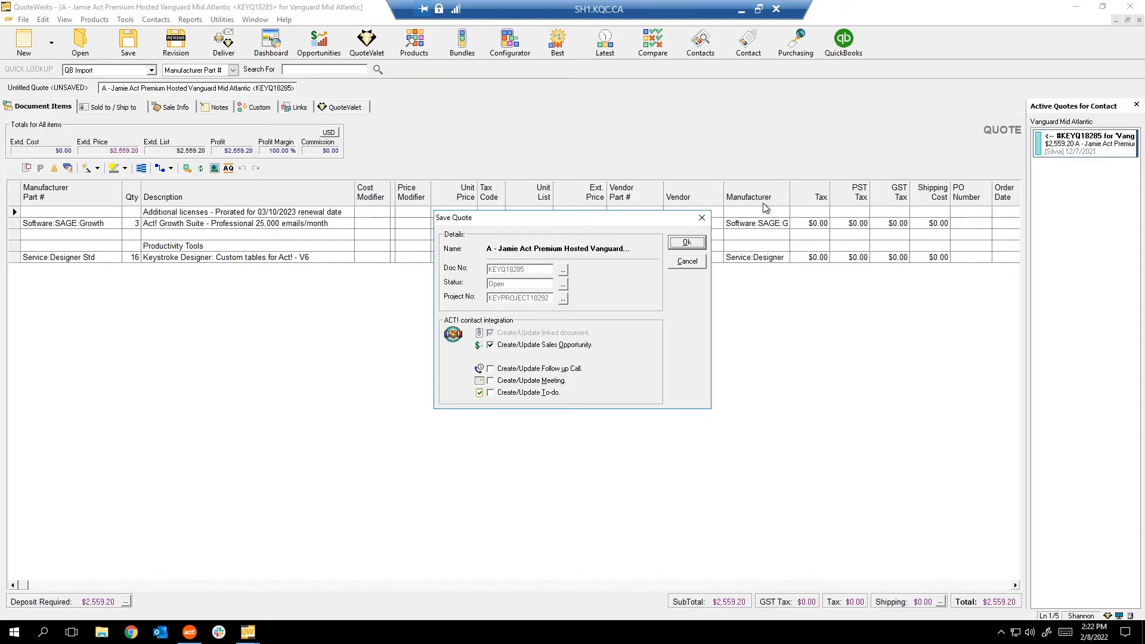
{"action": "left_click", "coordinate": [686, 243]}
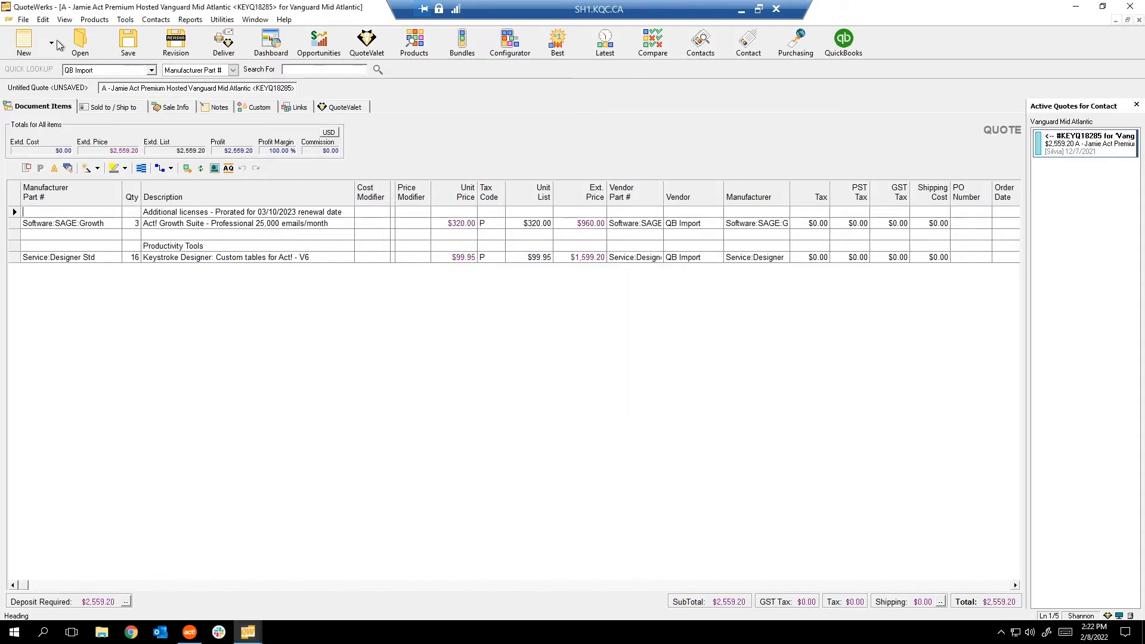
{"action": "left_click", "coordinate": [23, 19]}
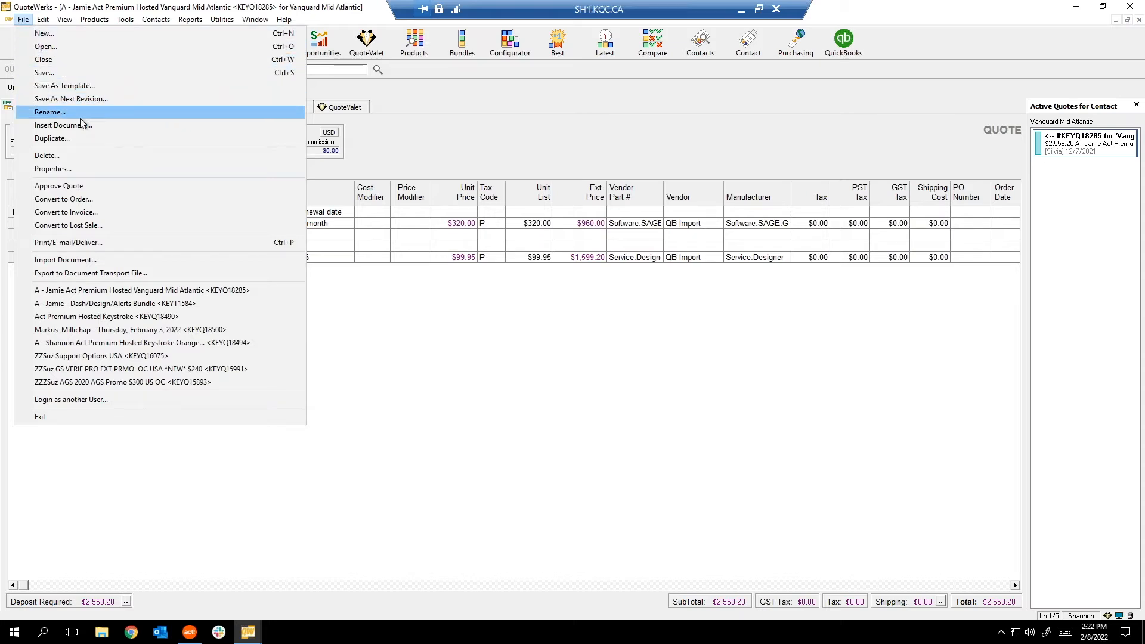
{"action": "key", "text": "Escape"}
{"action": "left_click", "coordinate": [130, 45]}
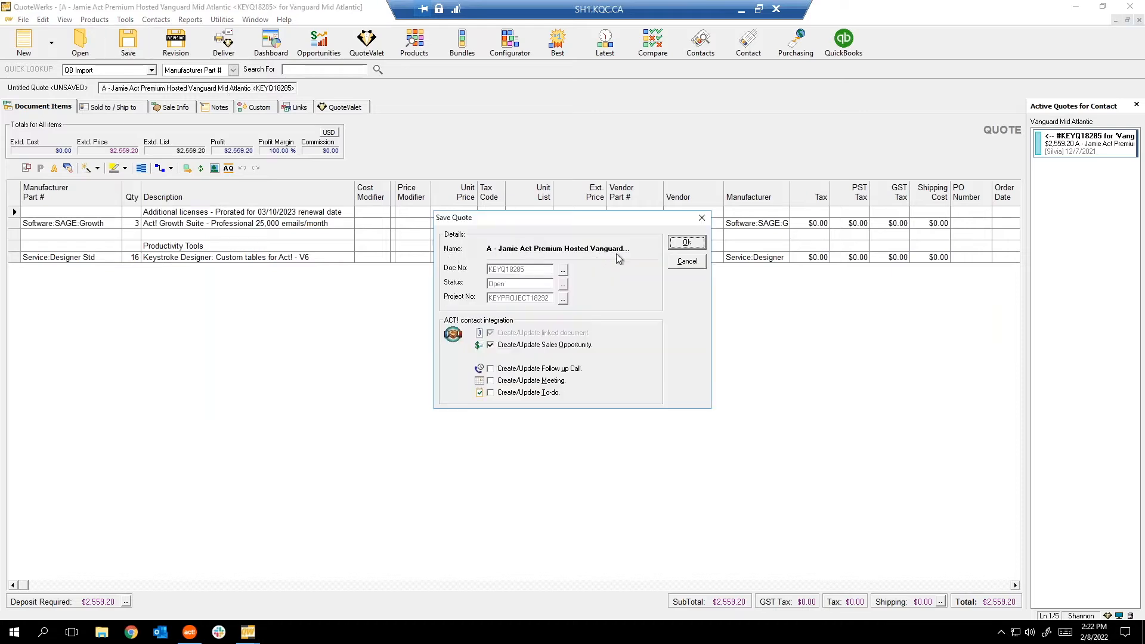
{"action": "left_click", "coordinate": [687, 262]}
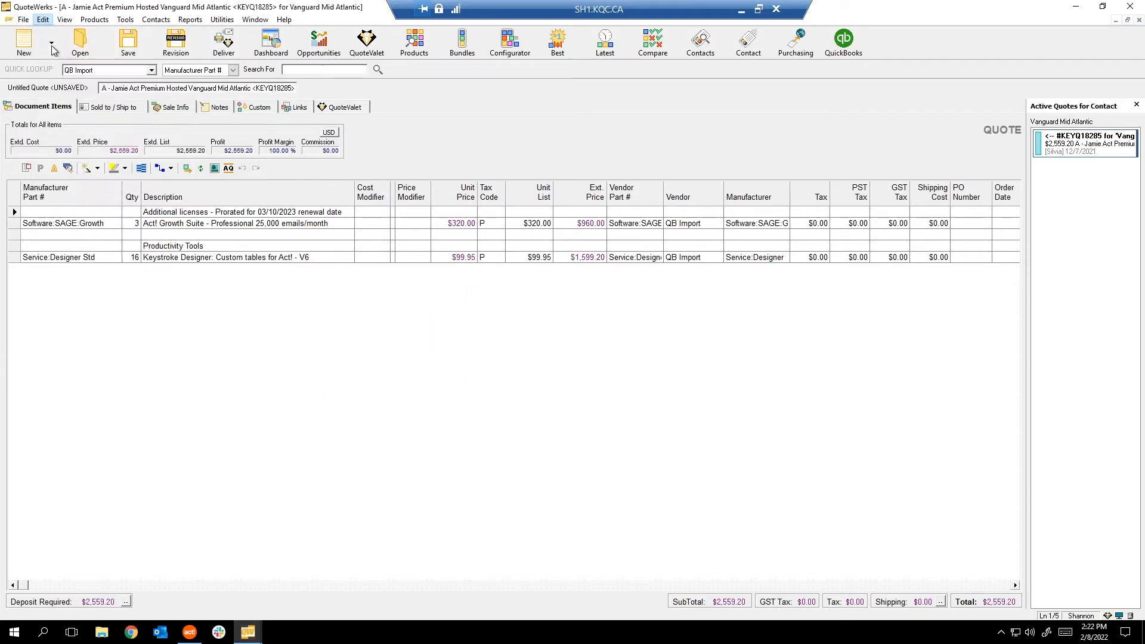
{"action": "left_click", "coordinate": [43, 19]}
{"action": "left_click", "coordinate": [24, 19]}
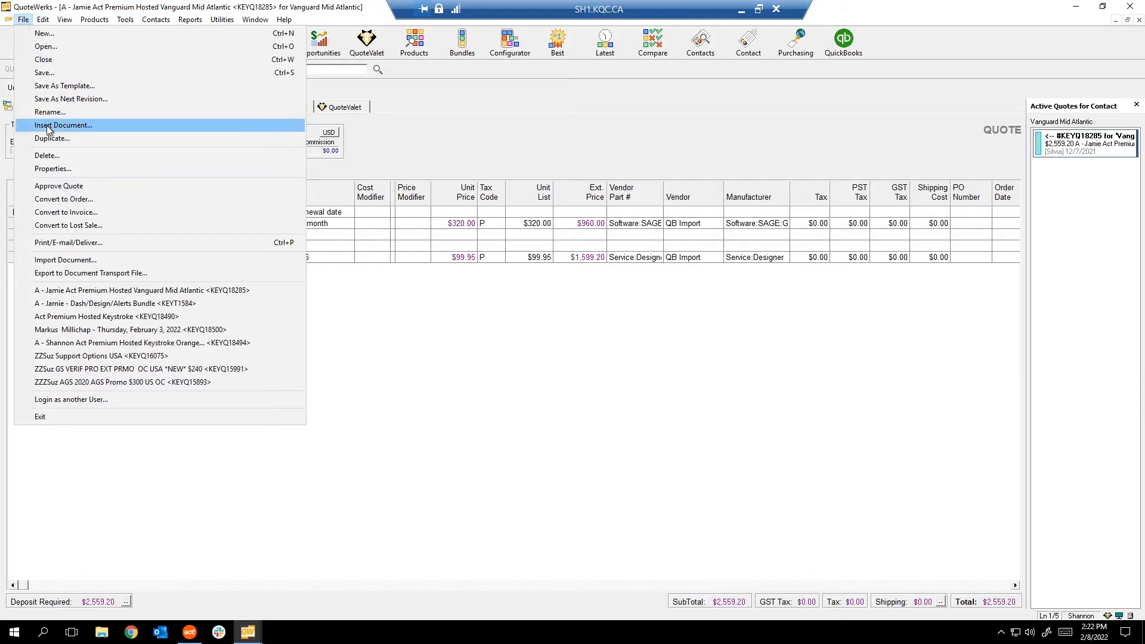
Check the Insert Document search's Lookup fields, keep Doc Name, and close it.
{"action": "left_click", "coordinate": [48, 126]}
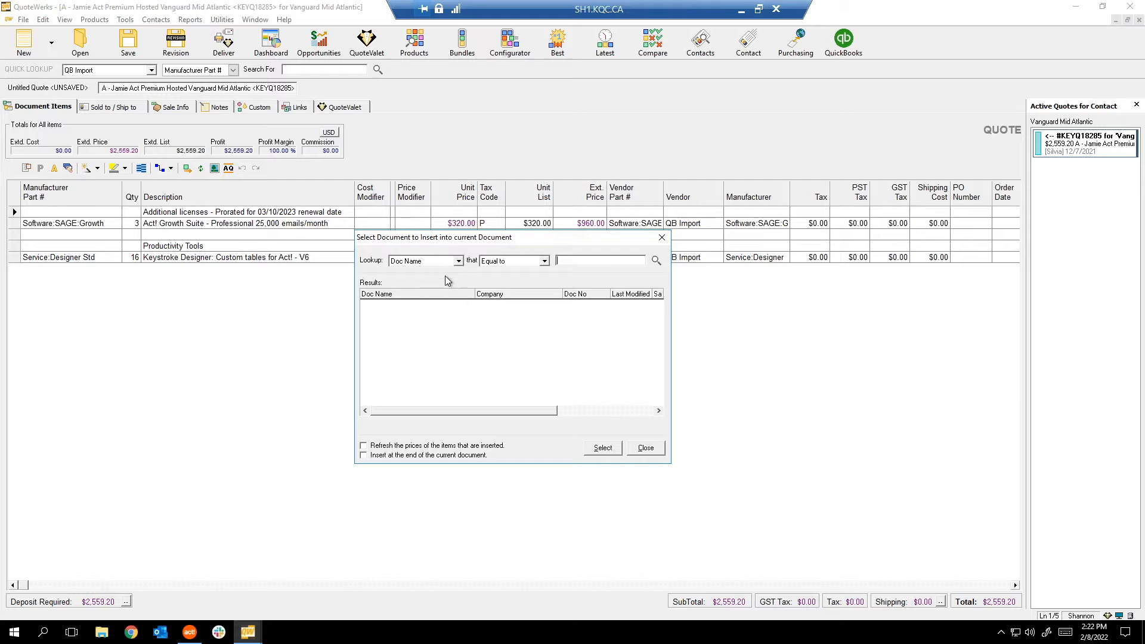
{"action": "left_click", "coordinate": [459, 262]}
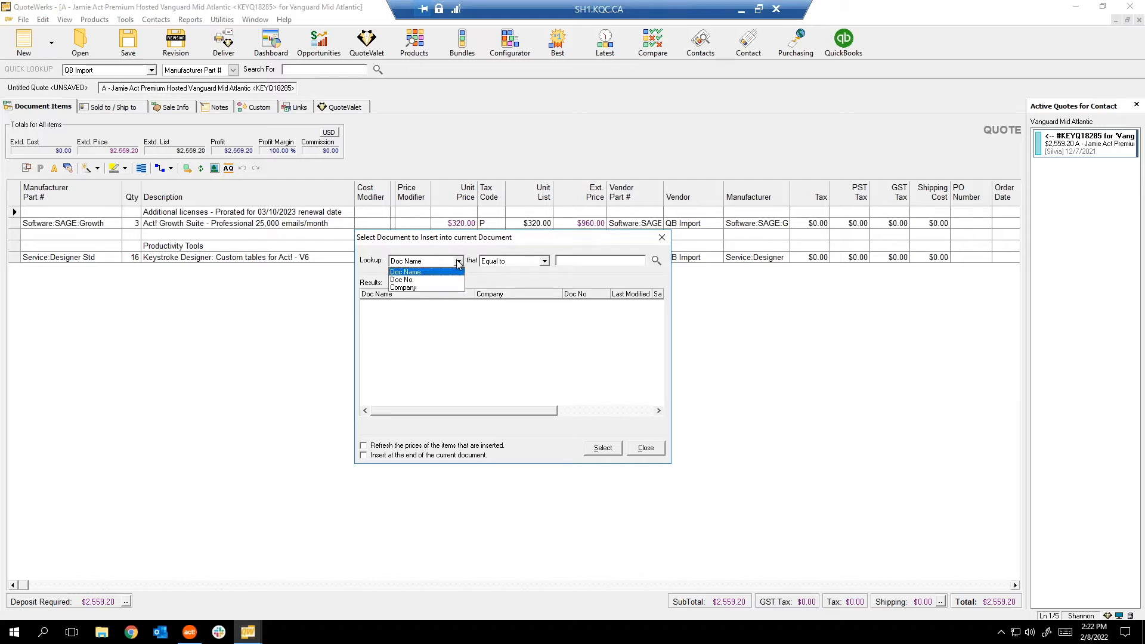
{"action": "left_click", "coordinate": [563, 261]}
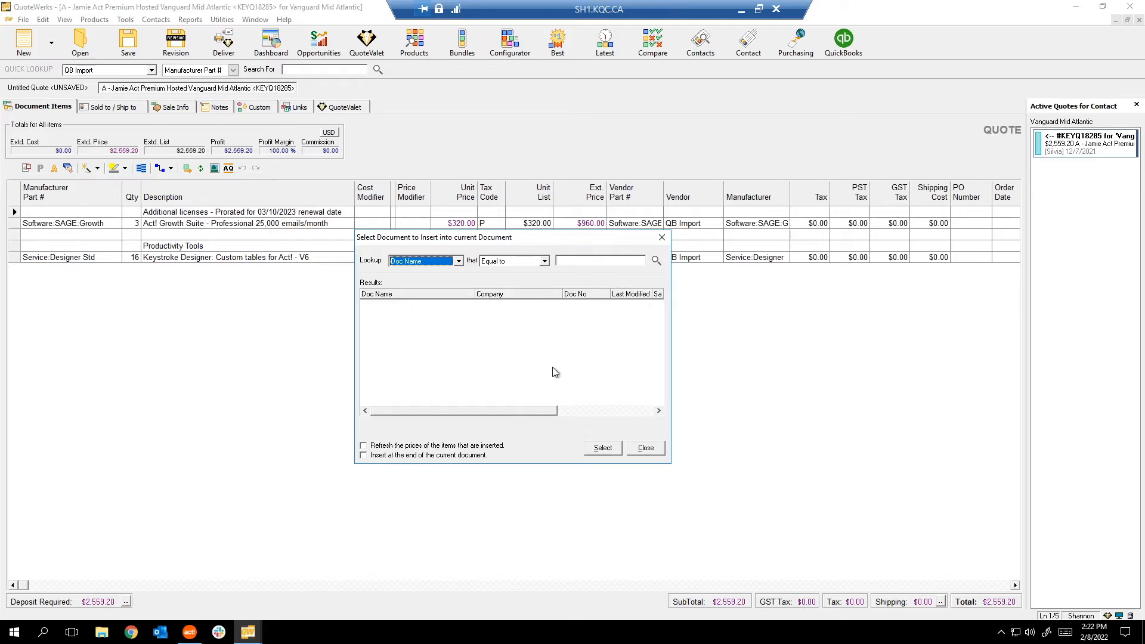
{"action": "left_click", "coordinate": [645, 450]}
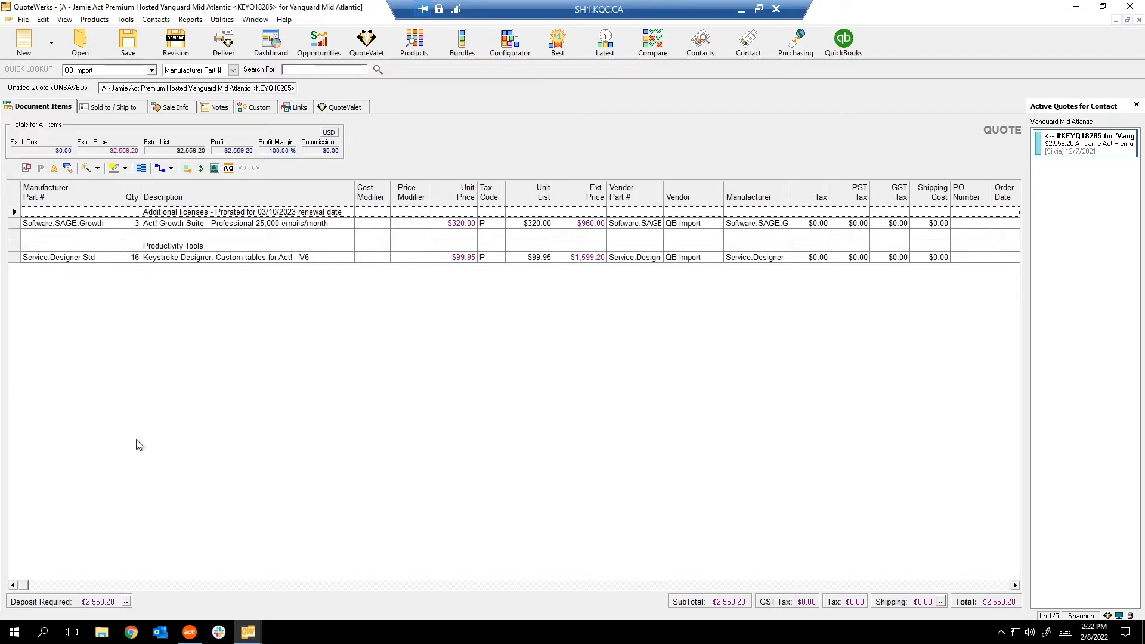
Bring the blank Untitled Quote tab to the front.
{"action": "left_click", "coordinate": [24, 20]}
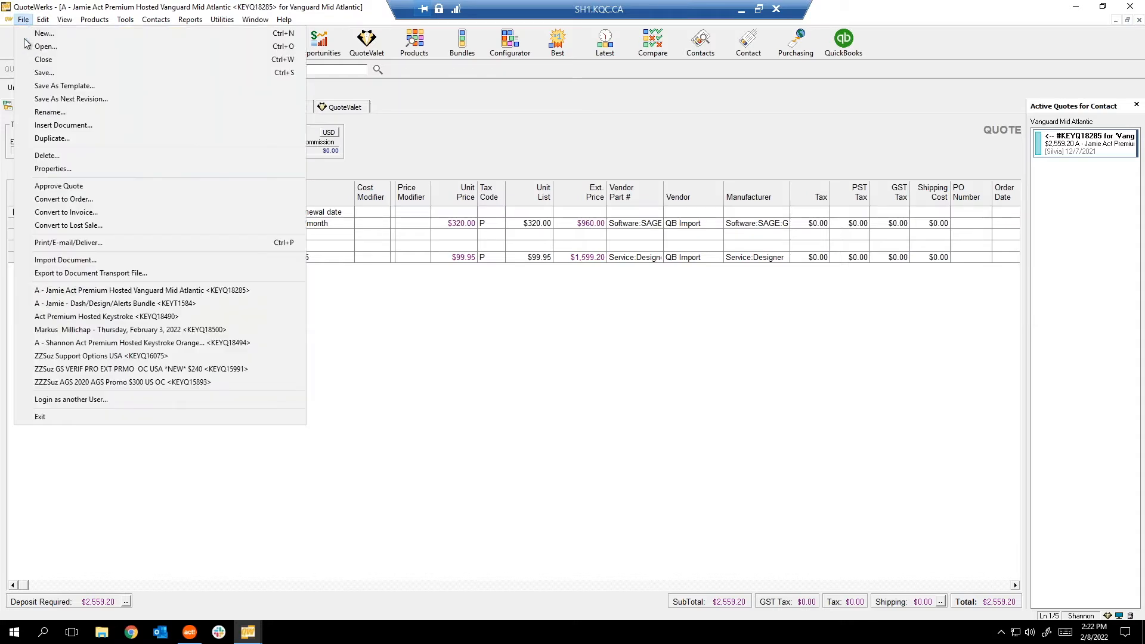
{"action": "left_click", "coordinate": [463, 335]}
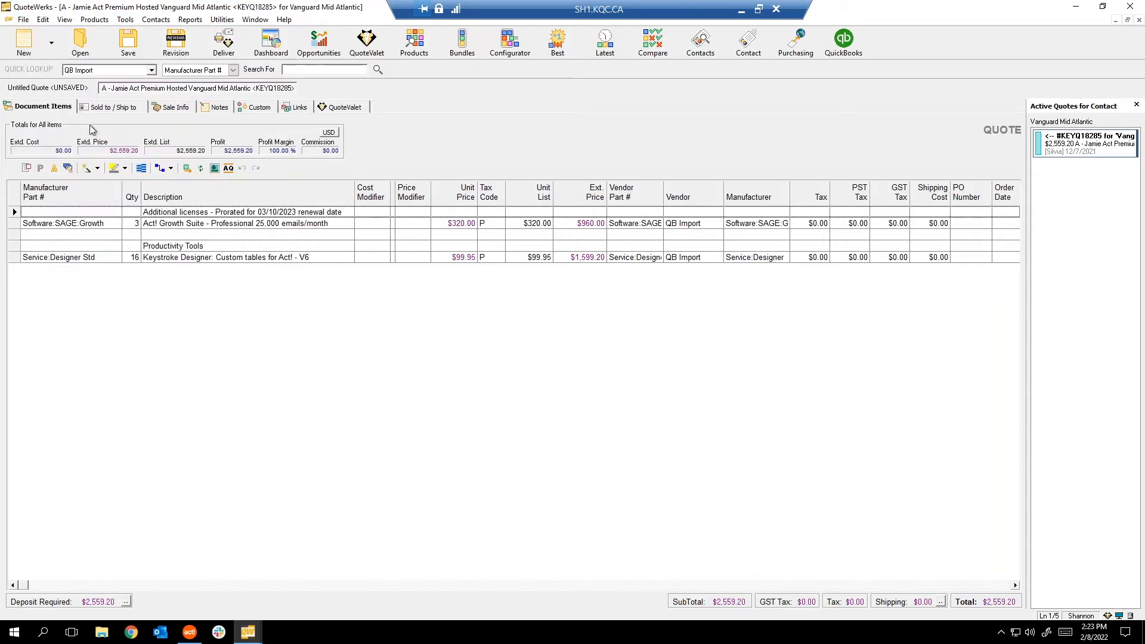
{"action": "left_click", "coordinate": [67, 90]}
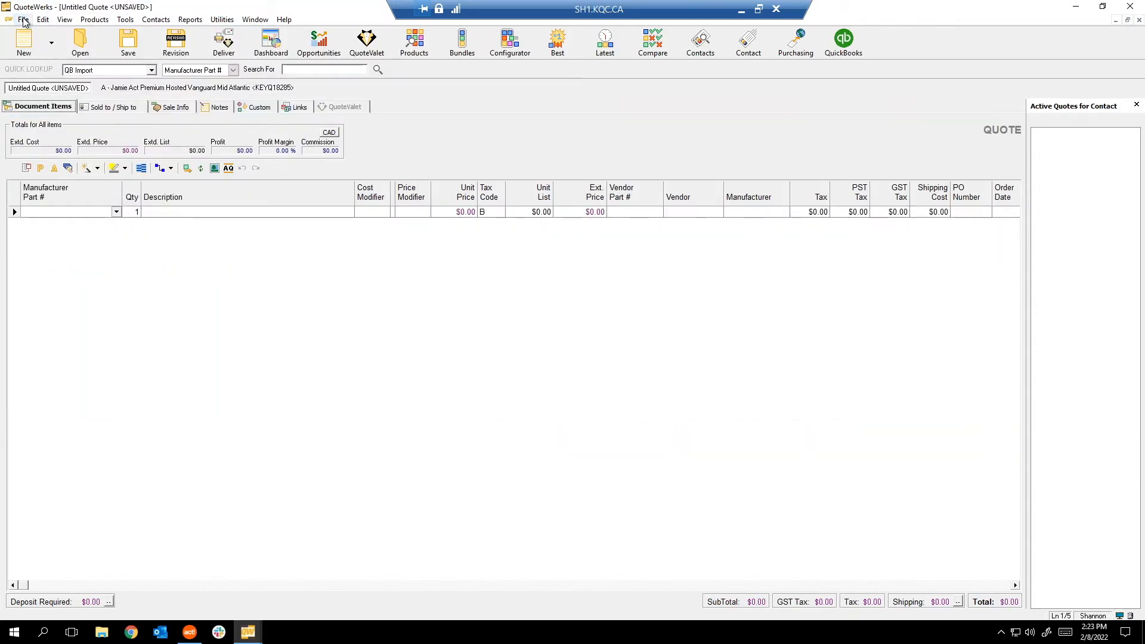
In Insert Document, search Doc Name Contains 'bundl'.
{"action": "left_click", "coordinate": [24, 20]}
{"action": "left_click", "coordinate": [54, 126]}
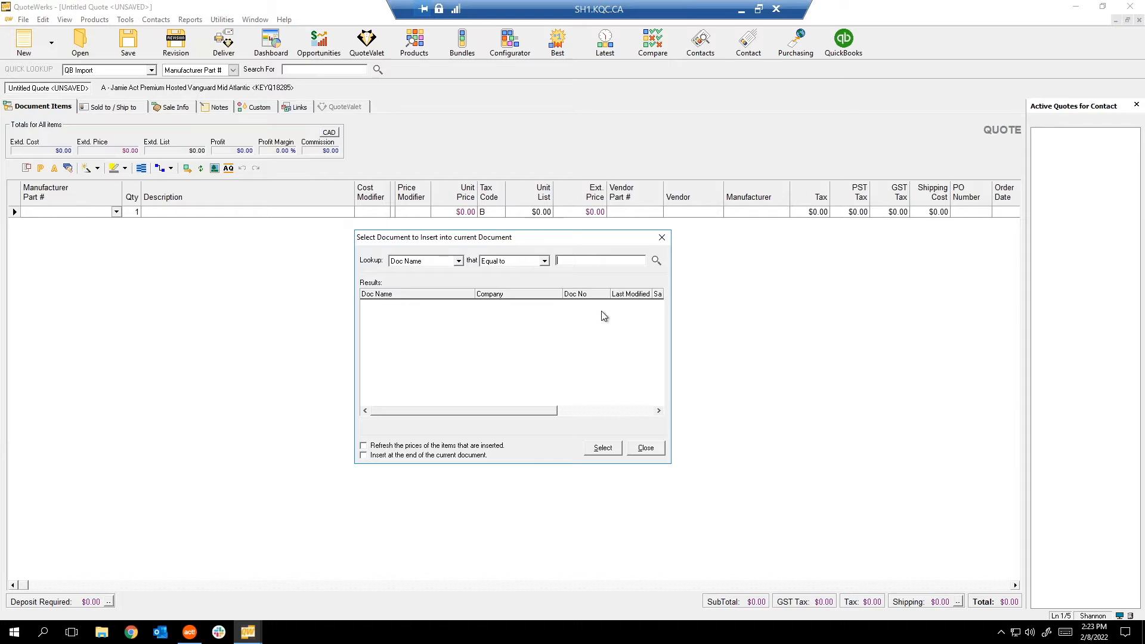
{"action": "left_click", "coordinate": [432, 262]}
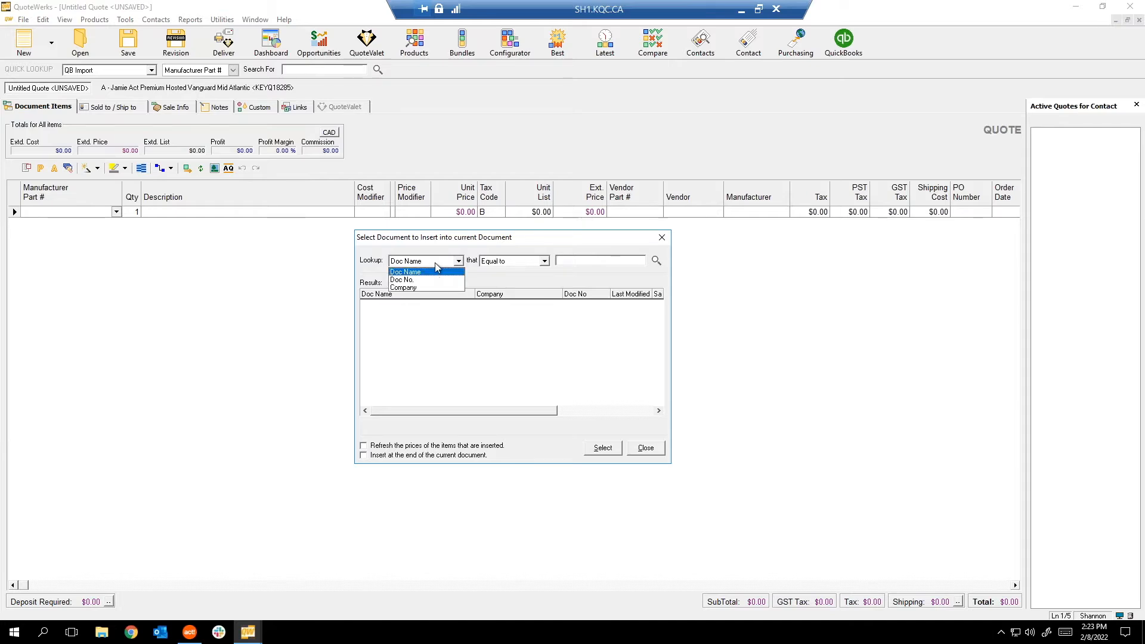
{"action": "left_click", "coordinate": [435, 263]}
{"action": "left_click", "coordinate": [544, 261]}
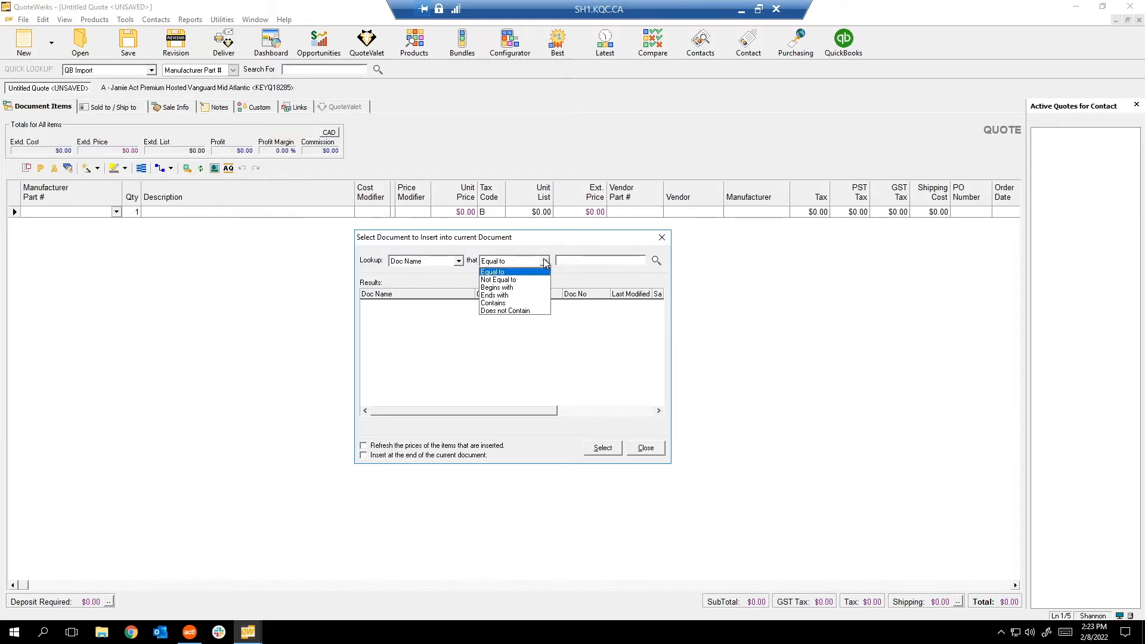
{"action": "left_click", "coordinate": [544, 261]}
{"action": "left_click", "coordinate": [607, 260]}
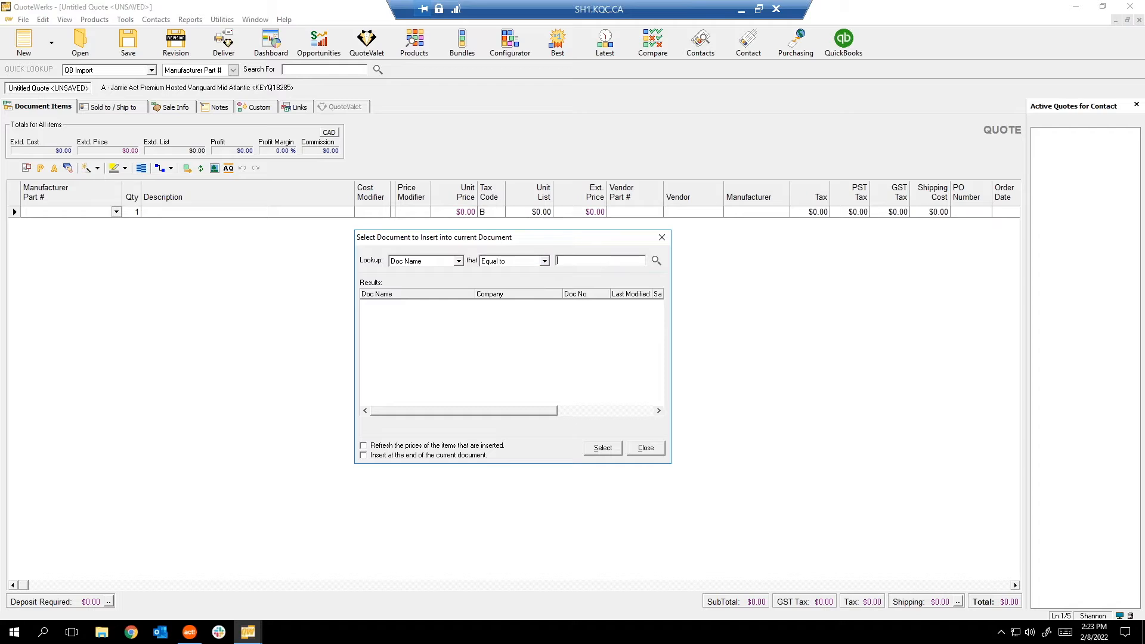
{"action": "type", "text": "bundle"}
{"action": "left_click", "coordinate": [520, 262]}
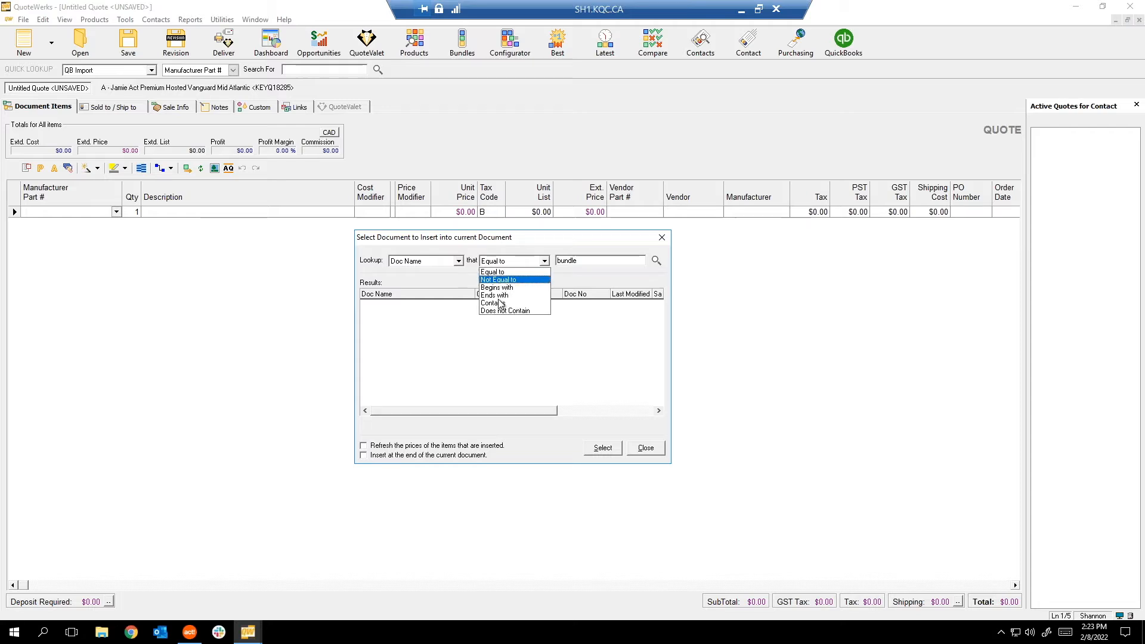
{"action": "left_click", "coordinate": [501, 303]}
{"action": "left_click", "coordinate": [656, 261]}
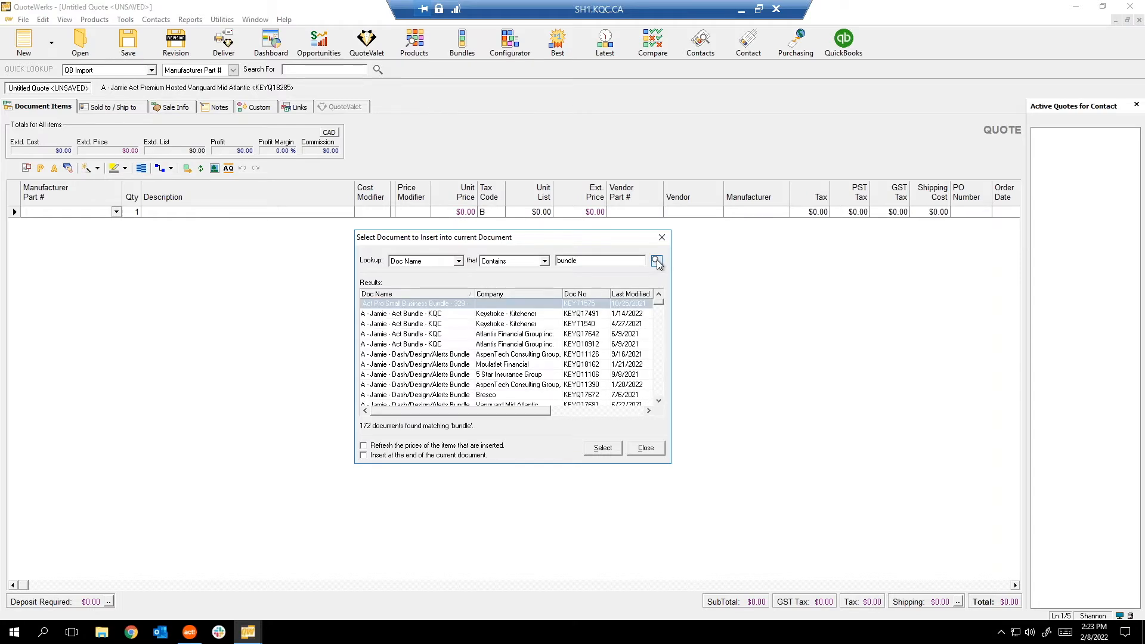
Pick a Dash/Design/Alerts Bundle quote from the results and select it for insertion.
{"action": "left_click", "coordinate": [410, 314]}
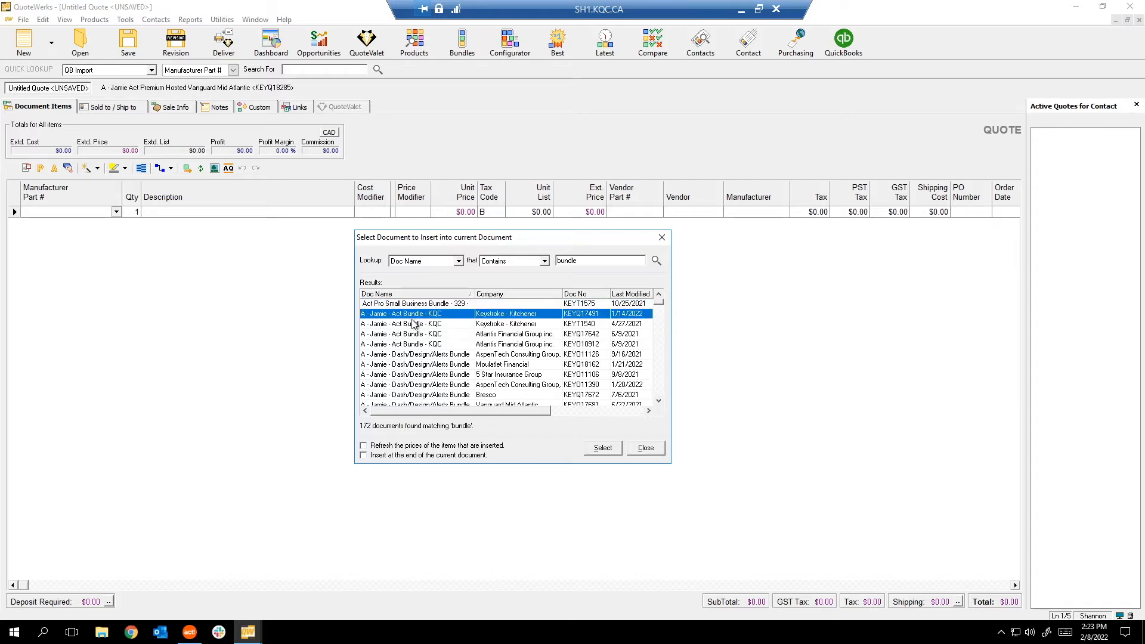
{"action": "left_click", "coordinate": [414, 325]}
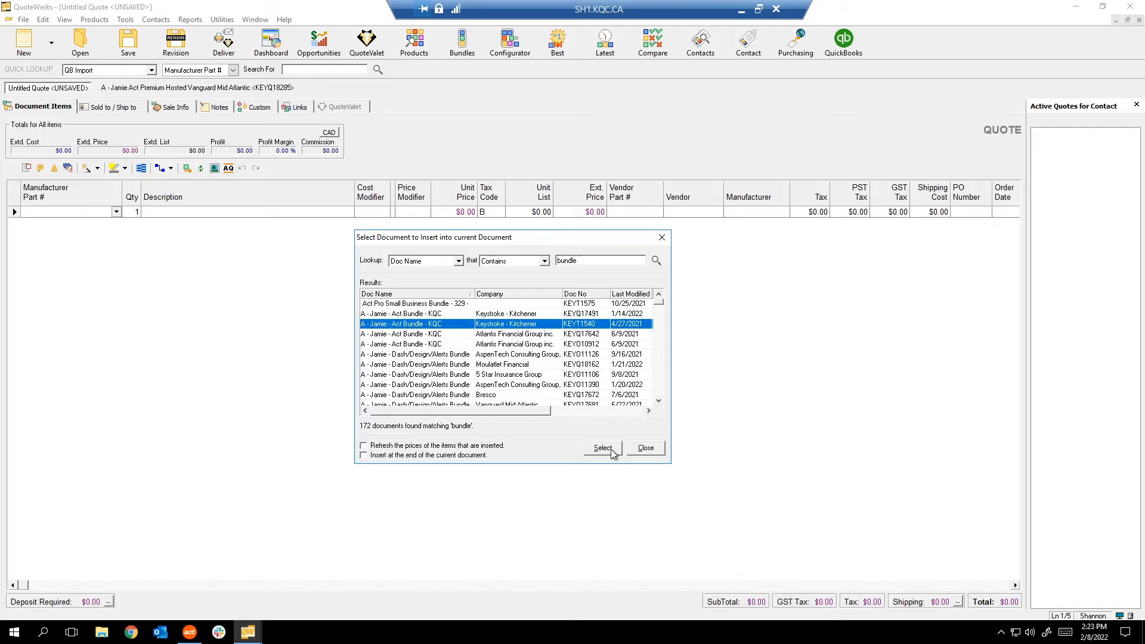
{"action": "left_click", "coordinate": [468, 395]}
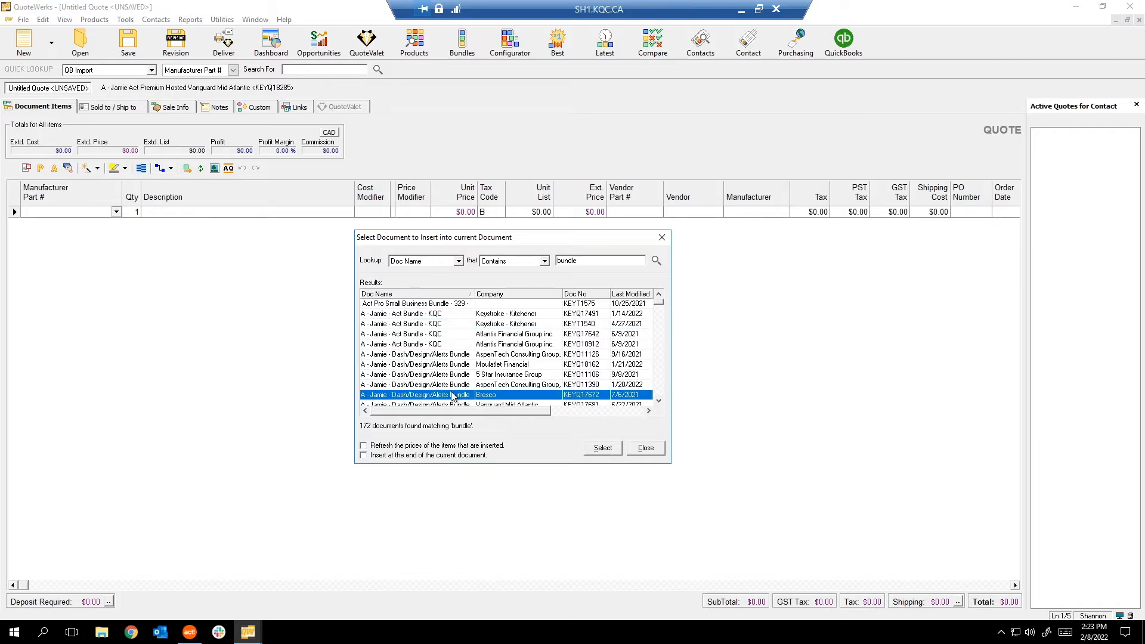
{"action": "scroll", "coordinate": [583, 350], "scroll_direction": "down", "scroll_amount": 3}
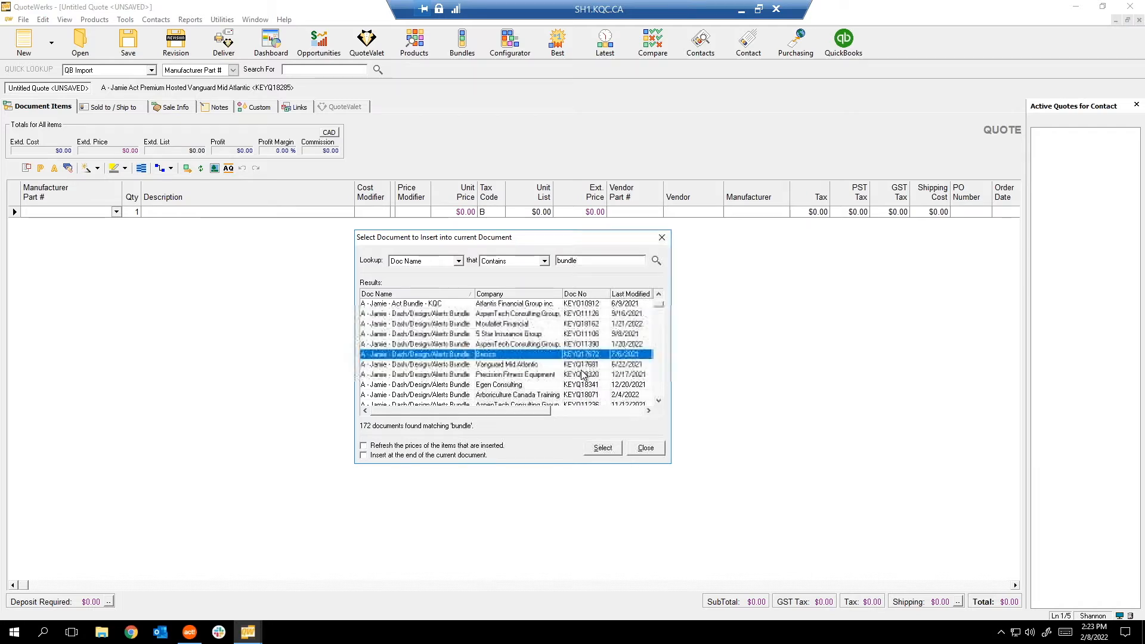
{"action": "scroll", "coordinate": [591, 375], "scroll_direction": "down", "scroll_amount": 3}
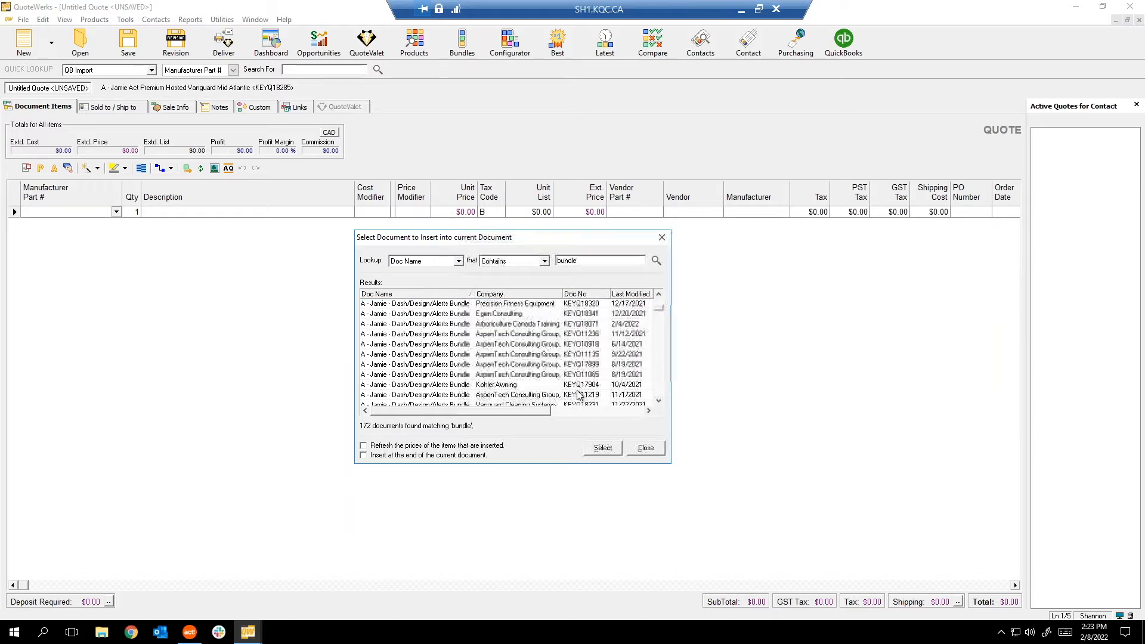
{"action": "scroll", "coordinate": [607, 378], "scroll_direction": "down", "scroll_amount": 10}
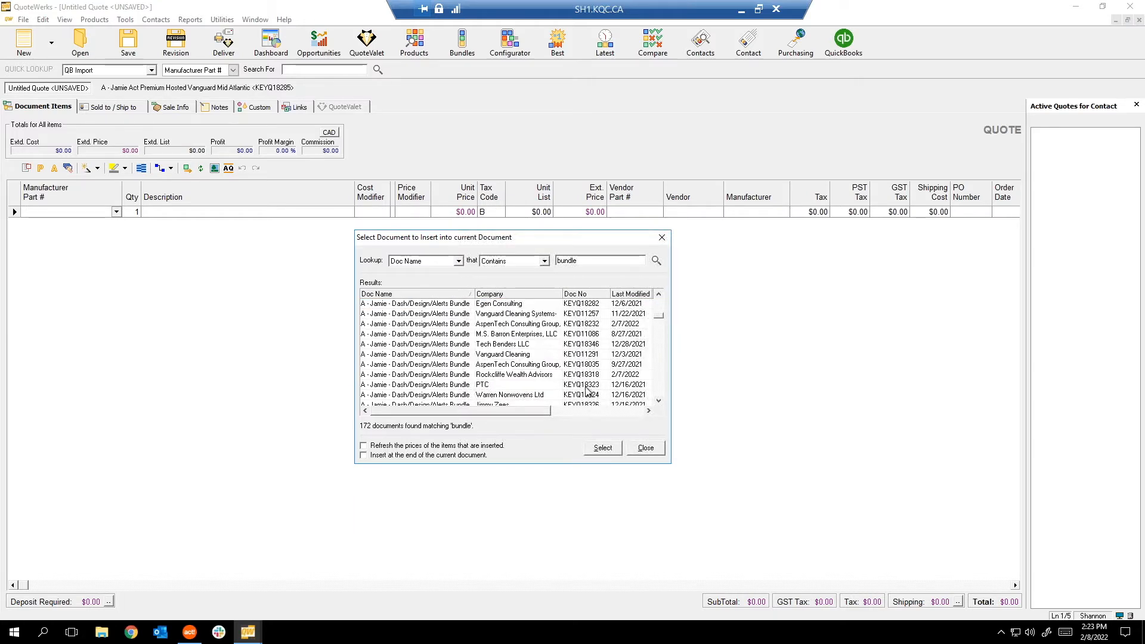
{"action": "scroll", "coordinate": [589, 377], "scroll_direction": "down", "scroll_amount": 2}
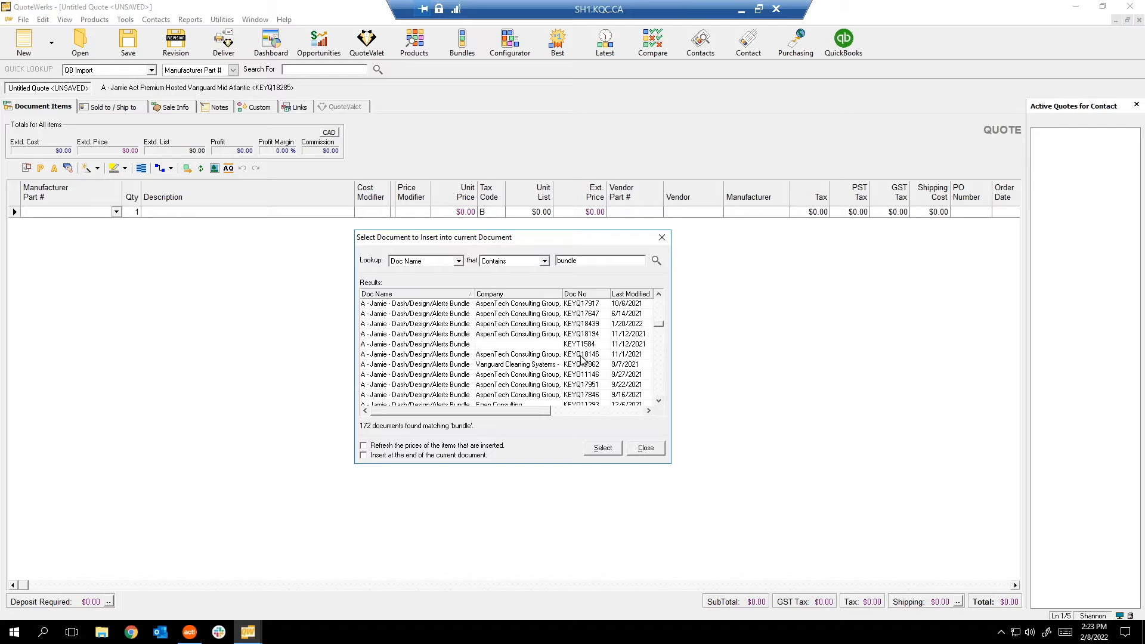
{"action": "left_click", "coordinate": [580, 345]}
{"action": "left_click", "coordinate": [602, 448]}
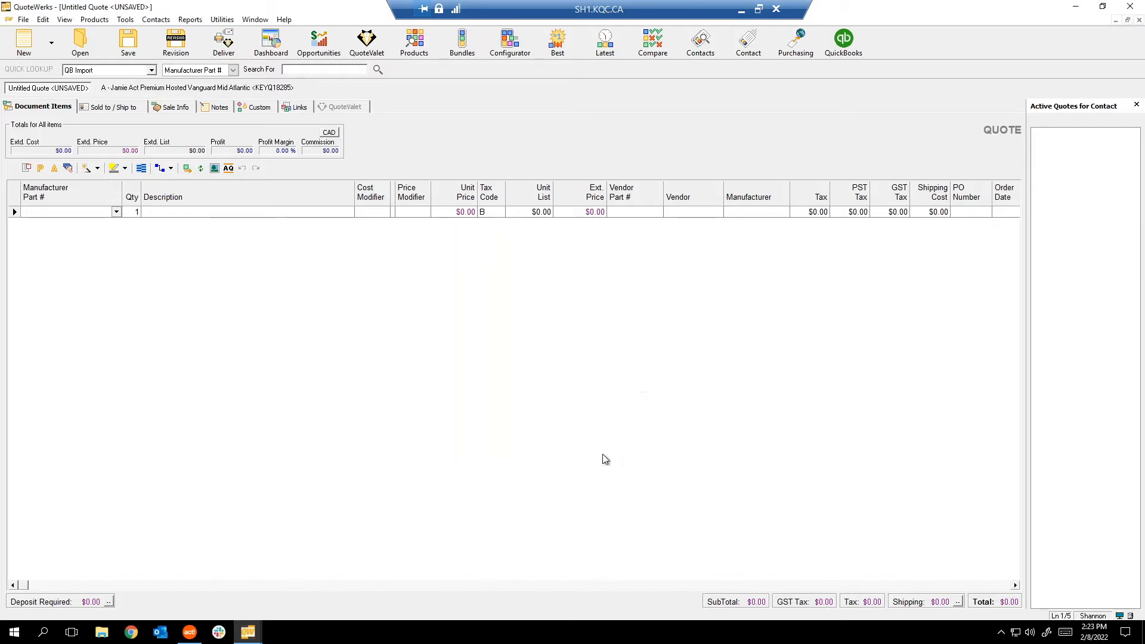
Decline auto-save and inspect the inserted Designer Std, Alerts Pro and 30.0% discount lines.
{"action": "left_click", "coordinate": [574, 362]}
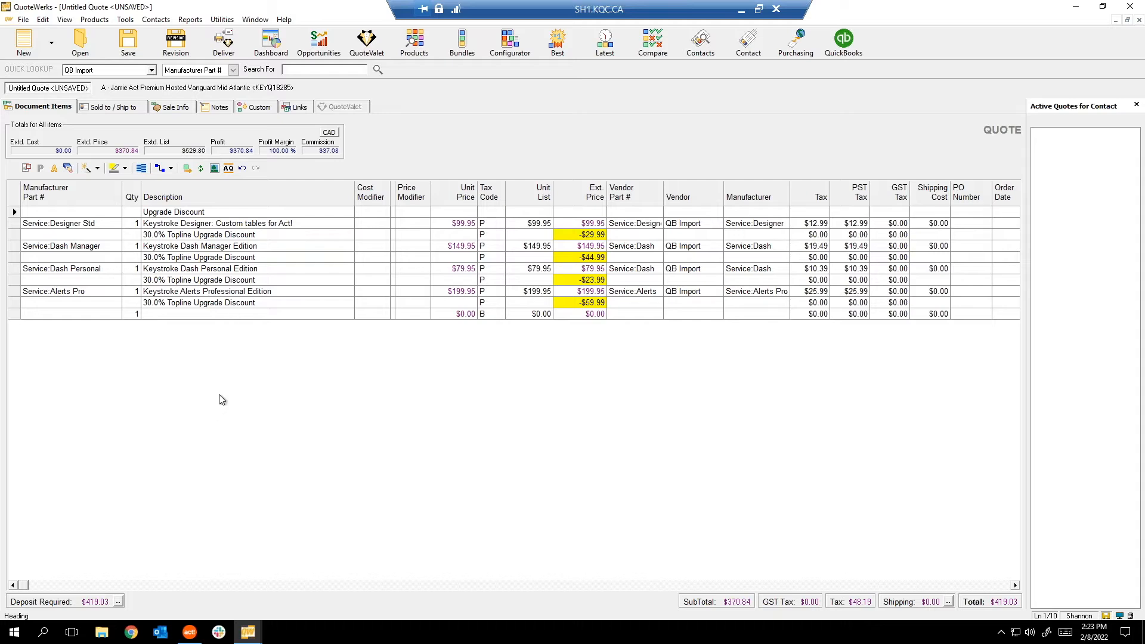
{"action": "left_click", "coordinate": [12, 212]}
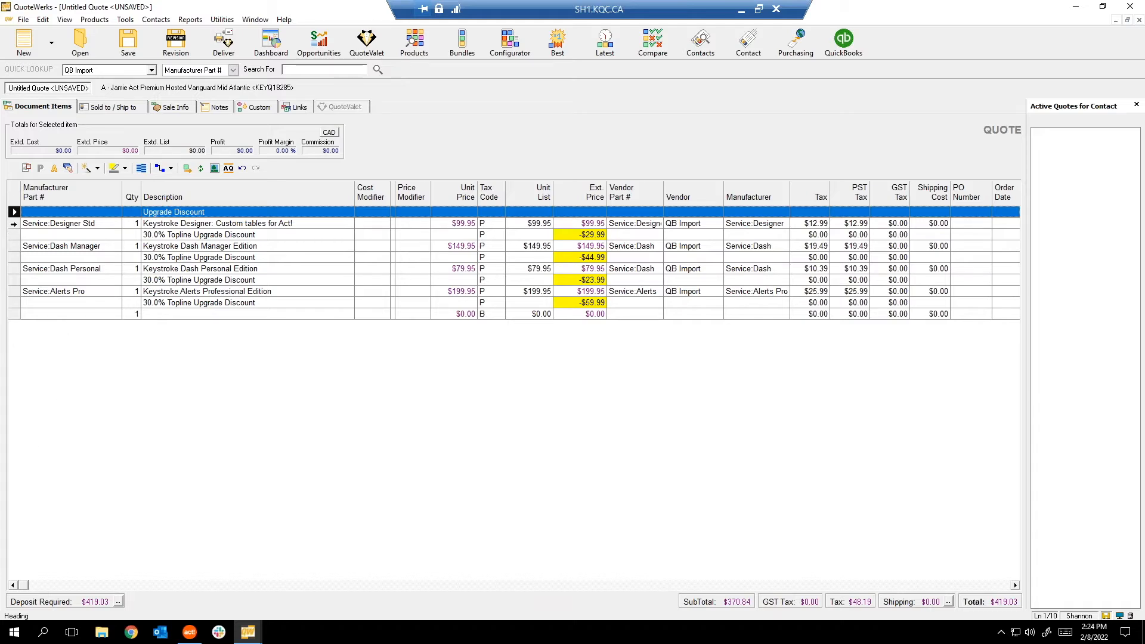
{"action": "left_click", "coordinate": [13, 224]}
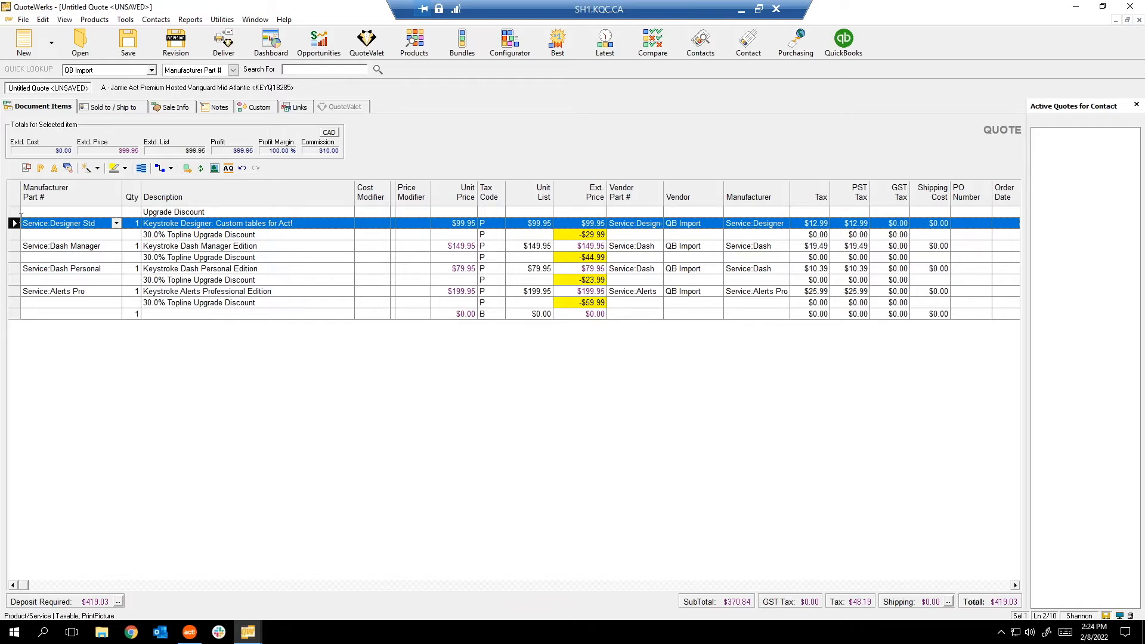
{"action": "left_click", "coordinate": [13, 303]}
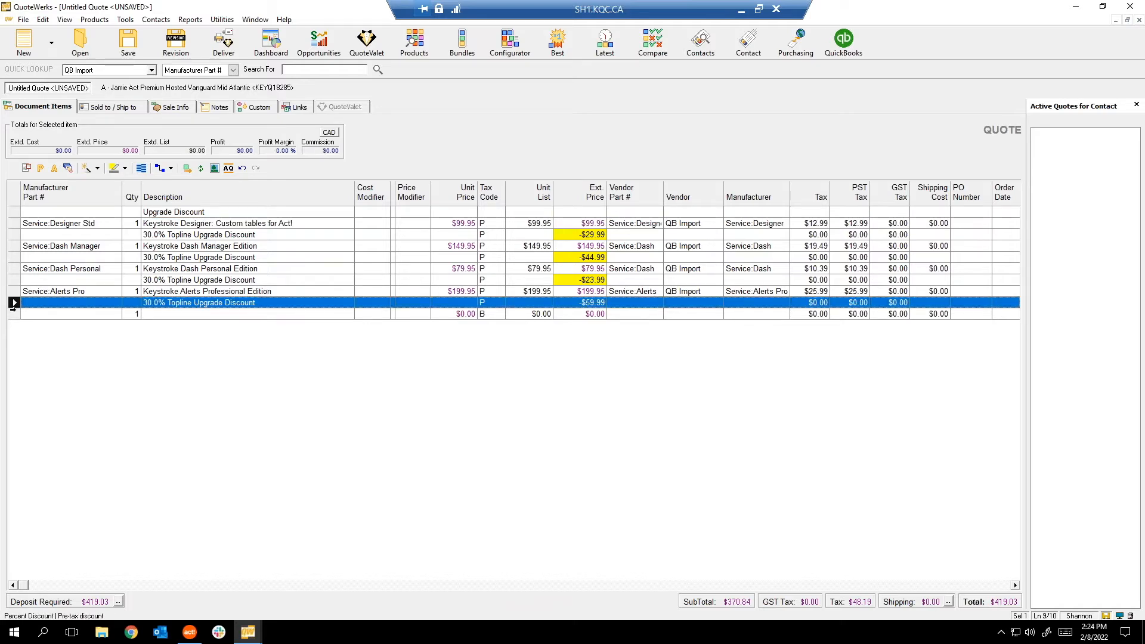
{"action": "left_click", "coordinate": [14, 291]}
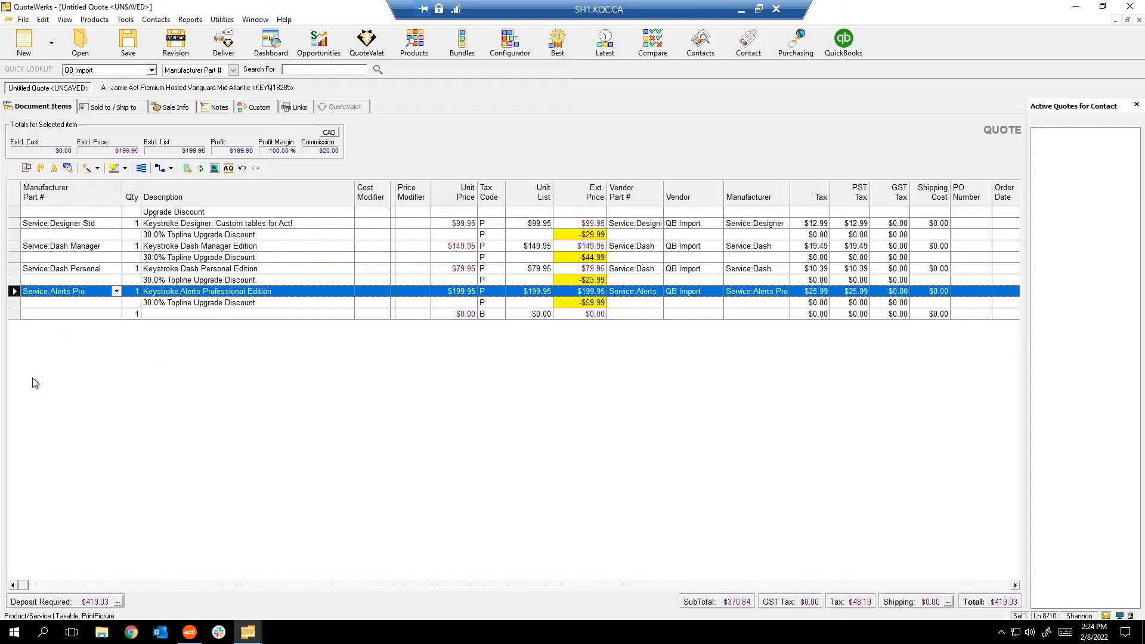
Bring up the File menu to show the Duplicate command.
{"action": "left_click", "coordinate": [24, 20]}
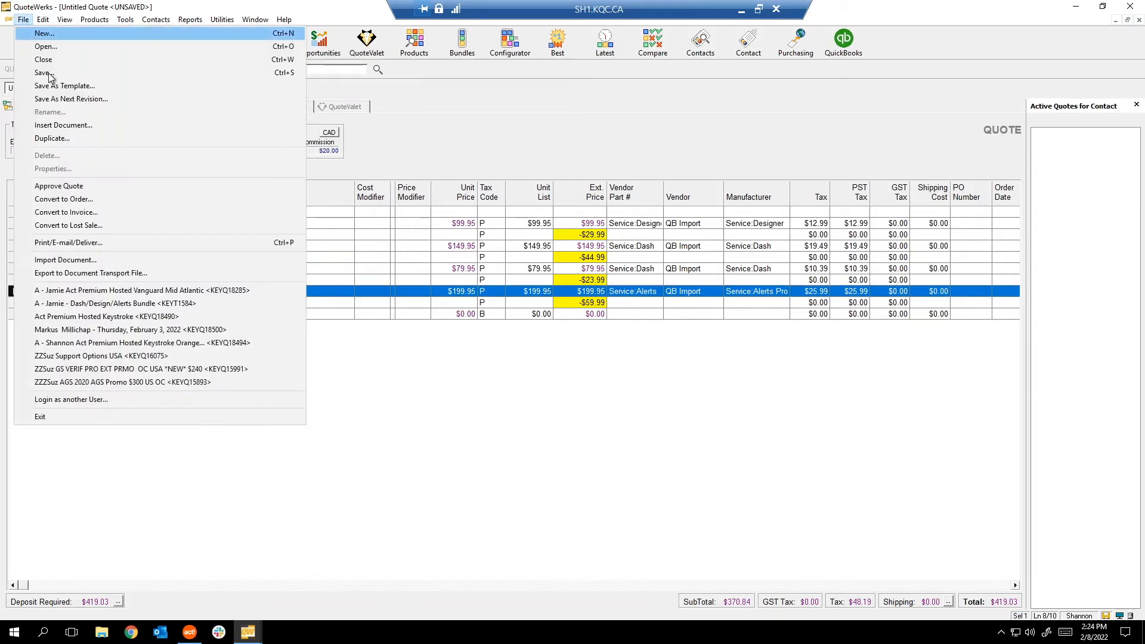
{"action": "left_click", "coordinate": [78, 141]}
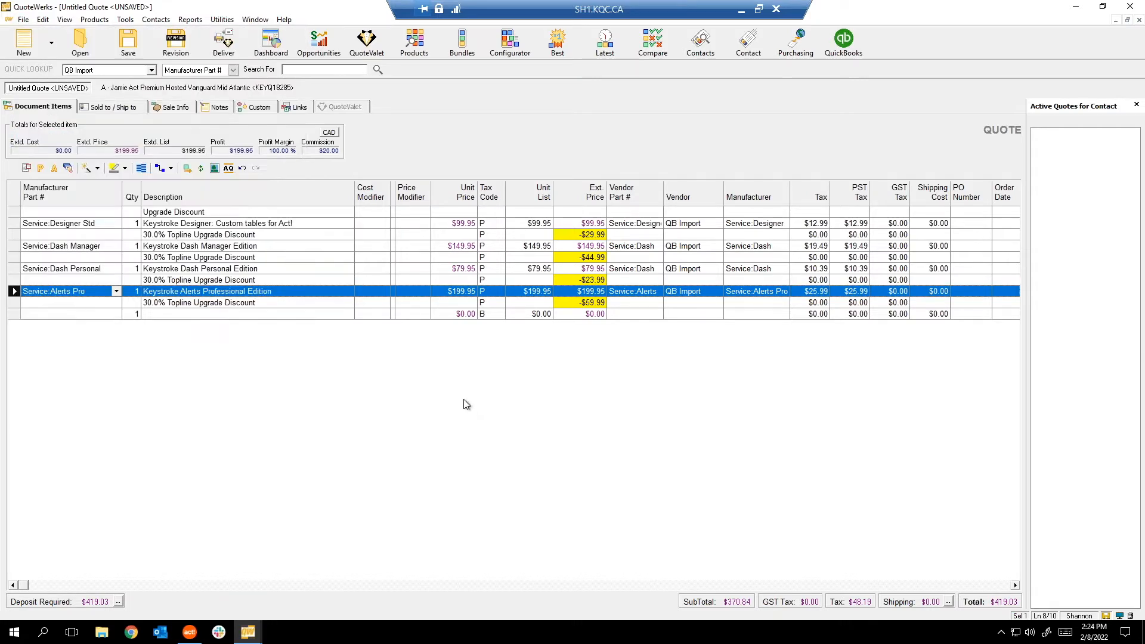
{"action": "left_click", "coordinate": [23, 20]}
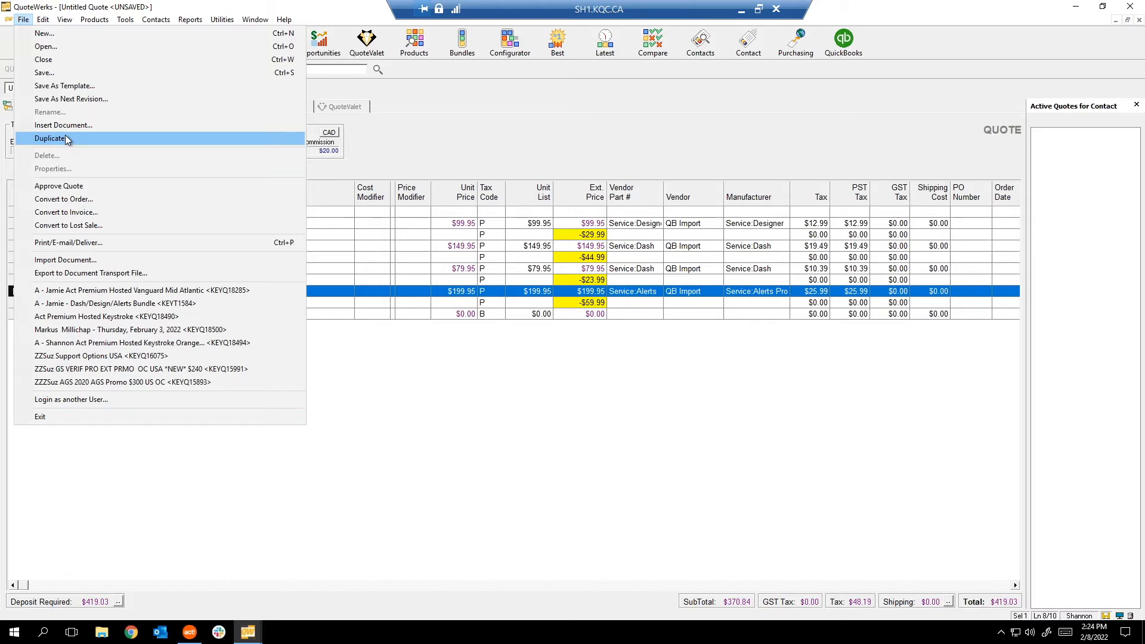
{"action": "key", "text": "Escape"}
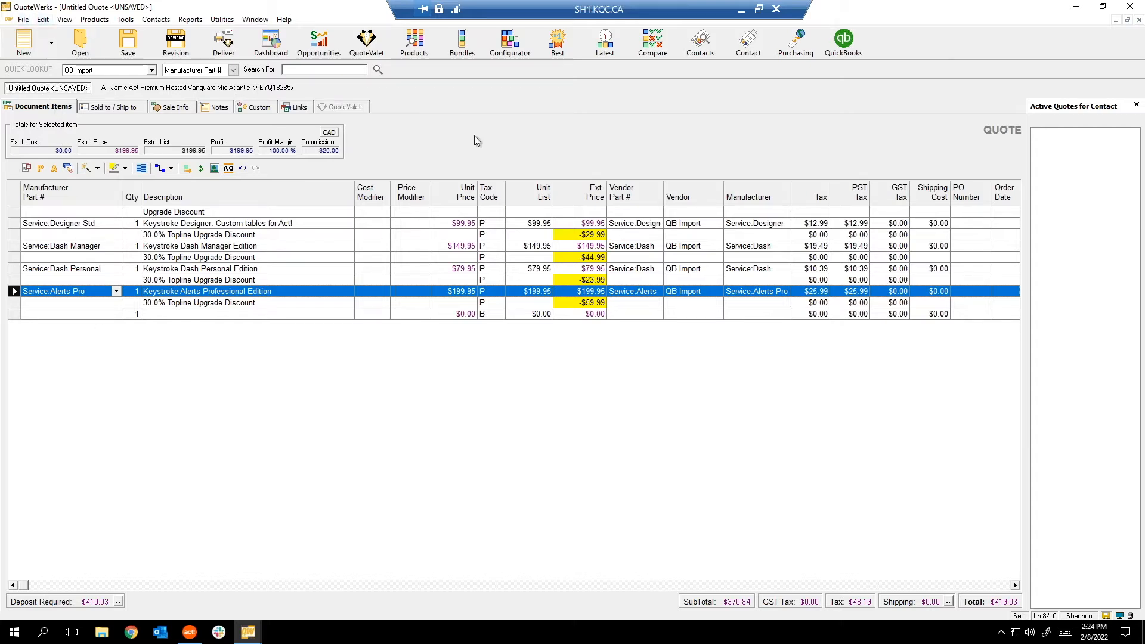
{"action": "left_click", "coordinate": [23, 20]}
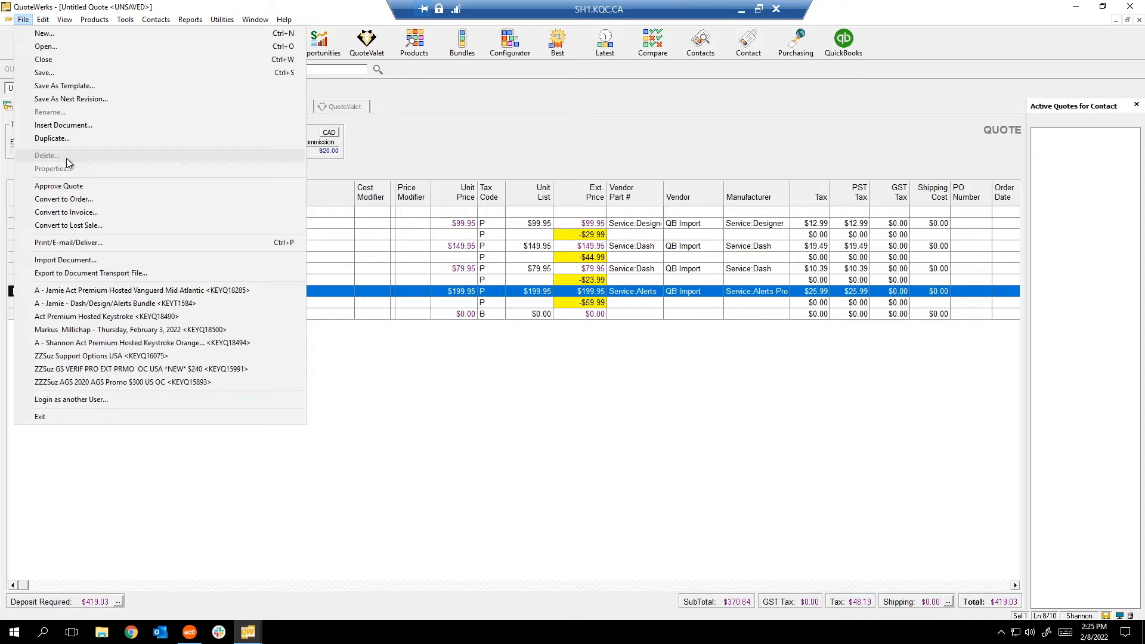
{"action": "left_click", "coordinate": [442, 327]}
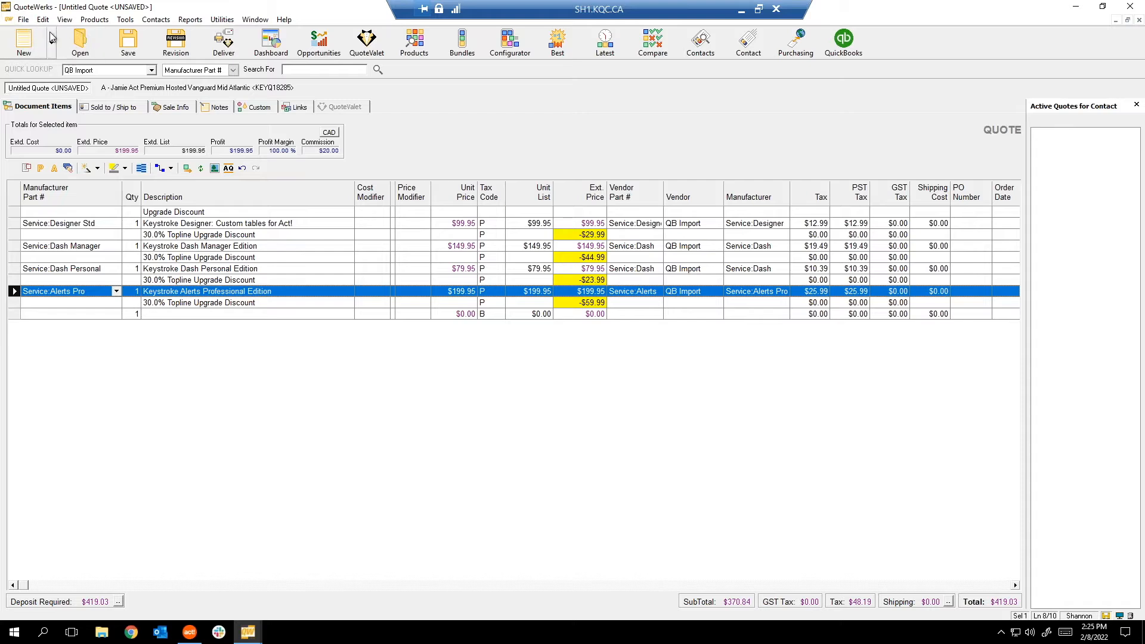
{"action": "left_click", "coordinate": [26, 22]}
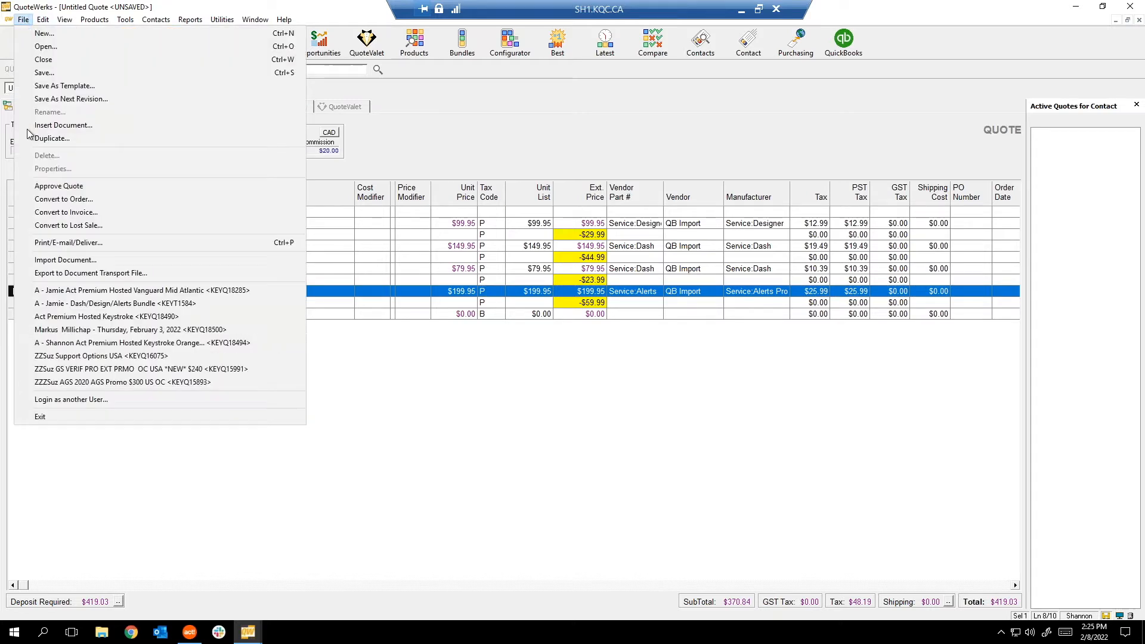
Reopen the Vanguard Act! Premium Hosted quote, review its Document Properties and transaction log, then close them.
{"action": "left_click", "coordinate": [99, 294]}
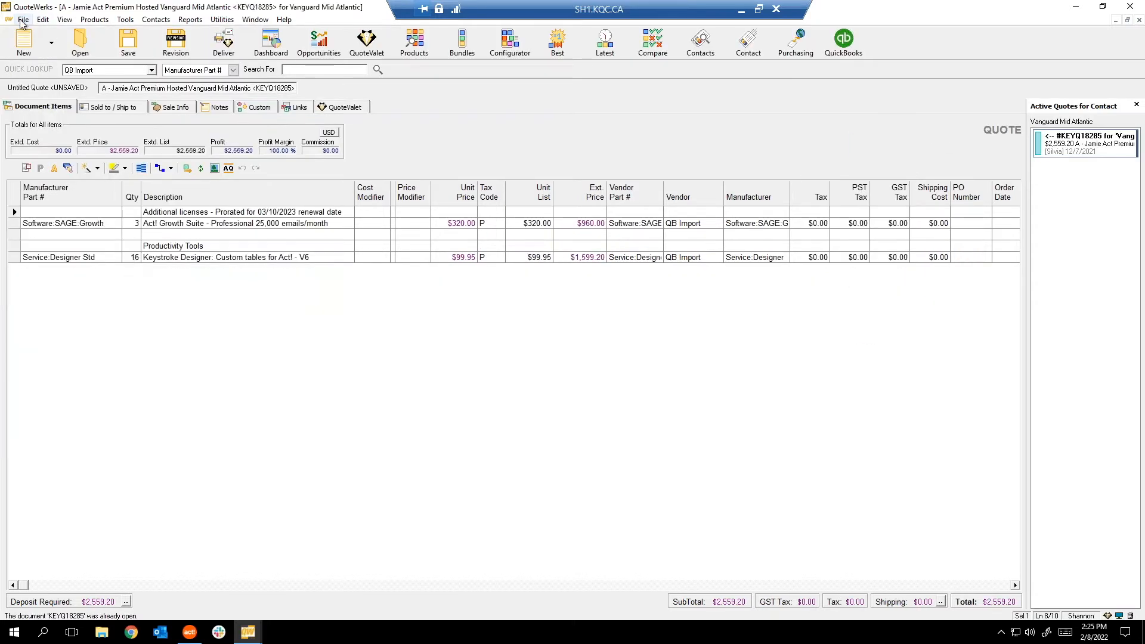
{"action": "left_click", "coordinate": [23, 20]}
{"action": "left_click", "coordinate": [53, 169]}
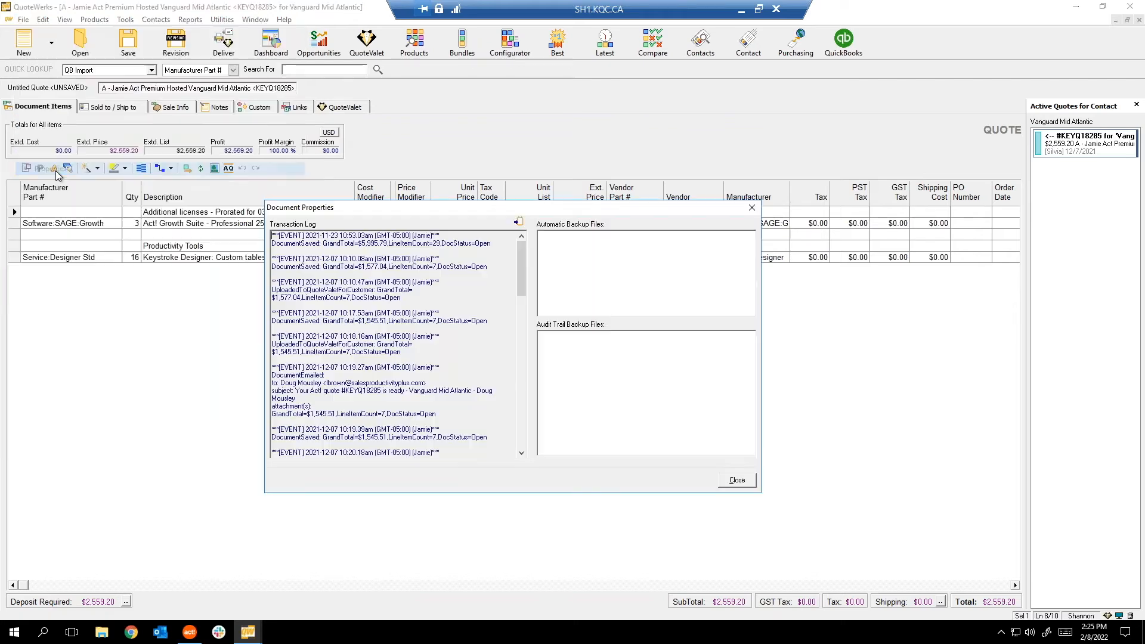
{"action": "left_click_drag", "start_coordinate": [520, 259], "coordinate": [509, 445]}
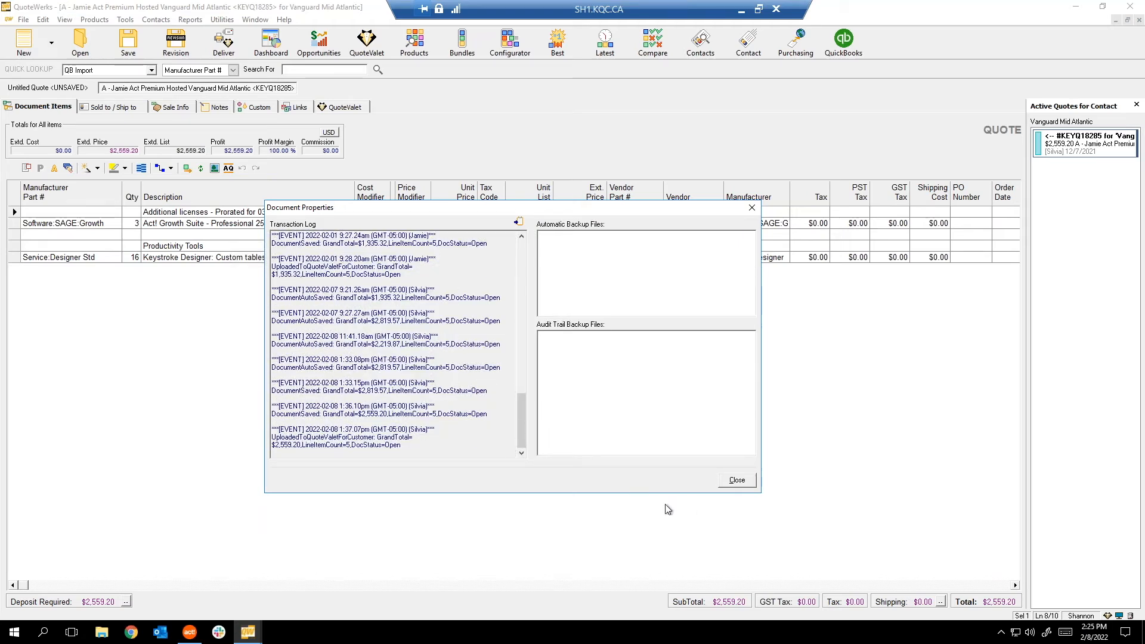
{"action": "left_click", "coordinate": [743, 486]}
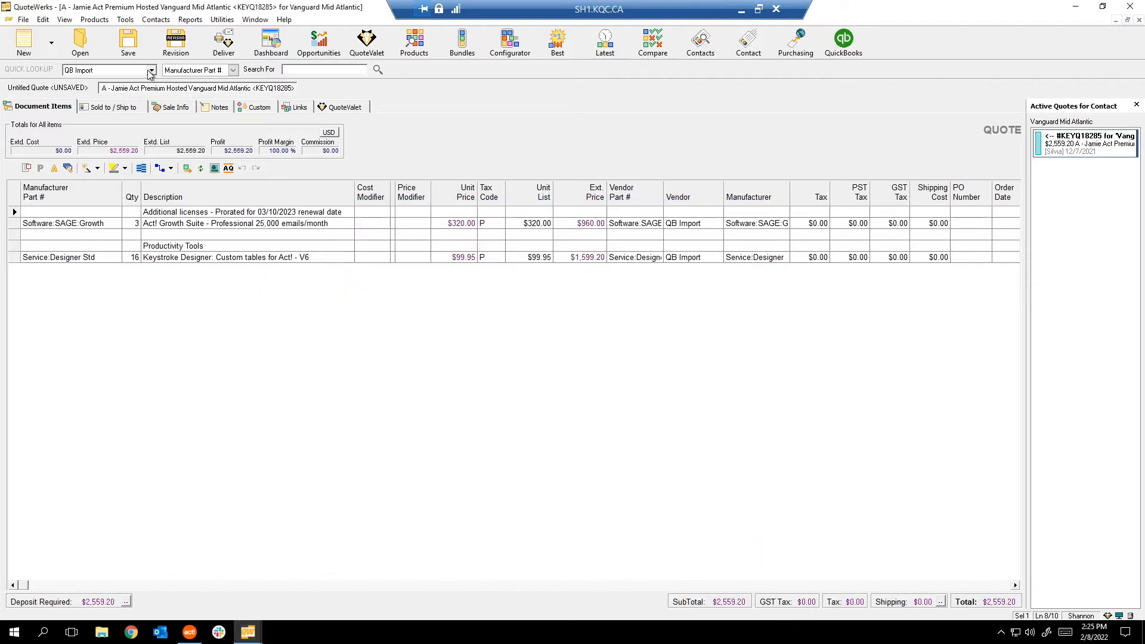
{"action": "left_click", "coordinate": [23, 19]}
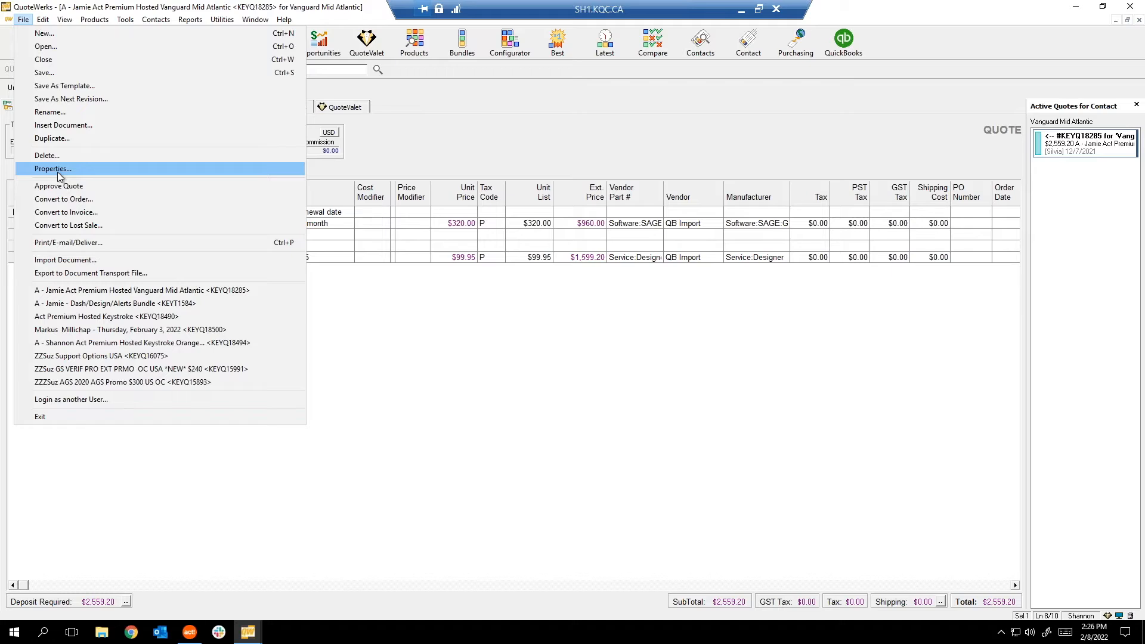
{"action": "left_click", "coordinate": [477, 134]}
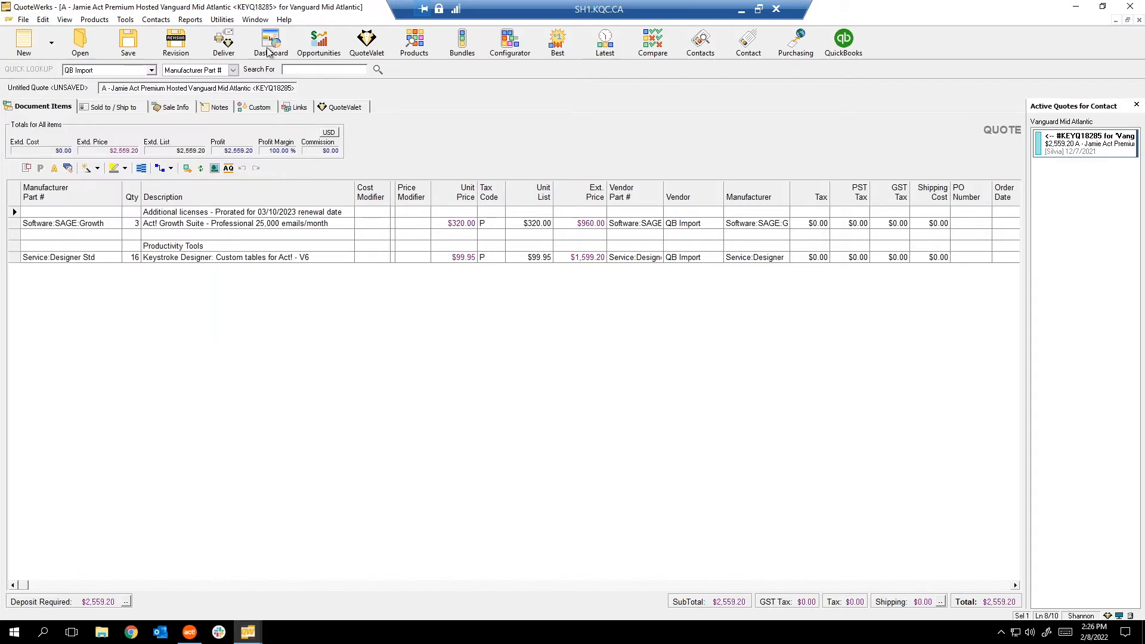
{"action": "left_click", "coordinate": [226, 47]}
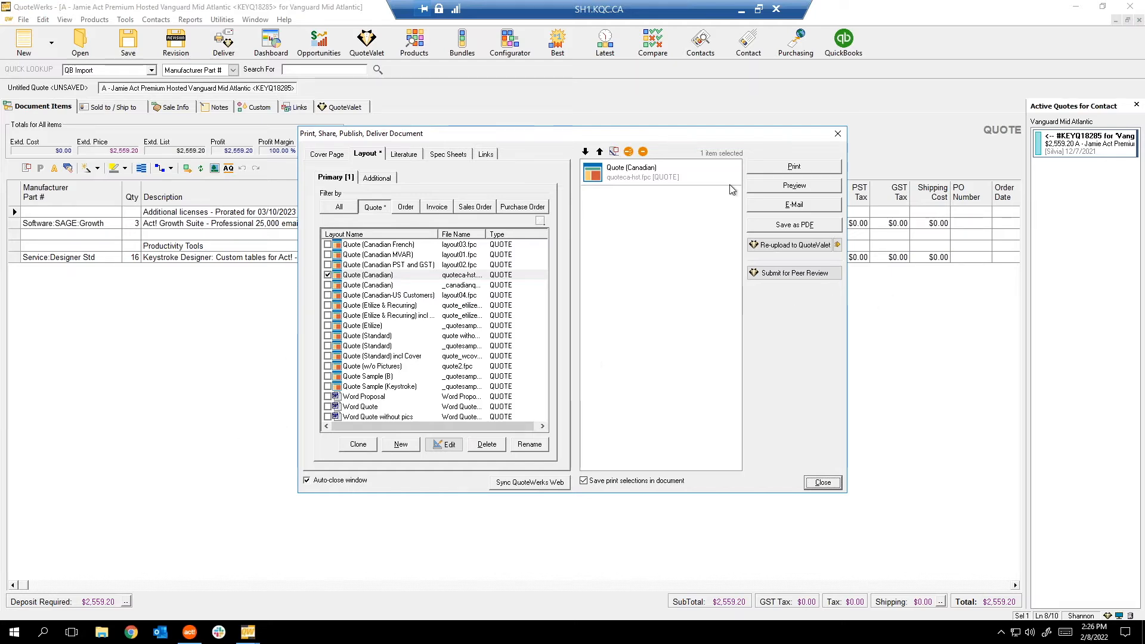
{"action": "left_click", "coordinate": [838, 133]}
{"action": "left_click", "coordinate": [24, 20]}
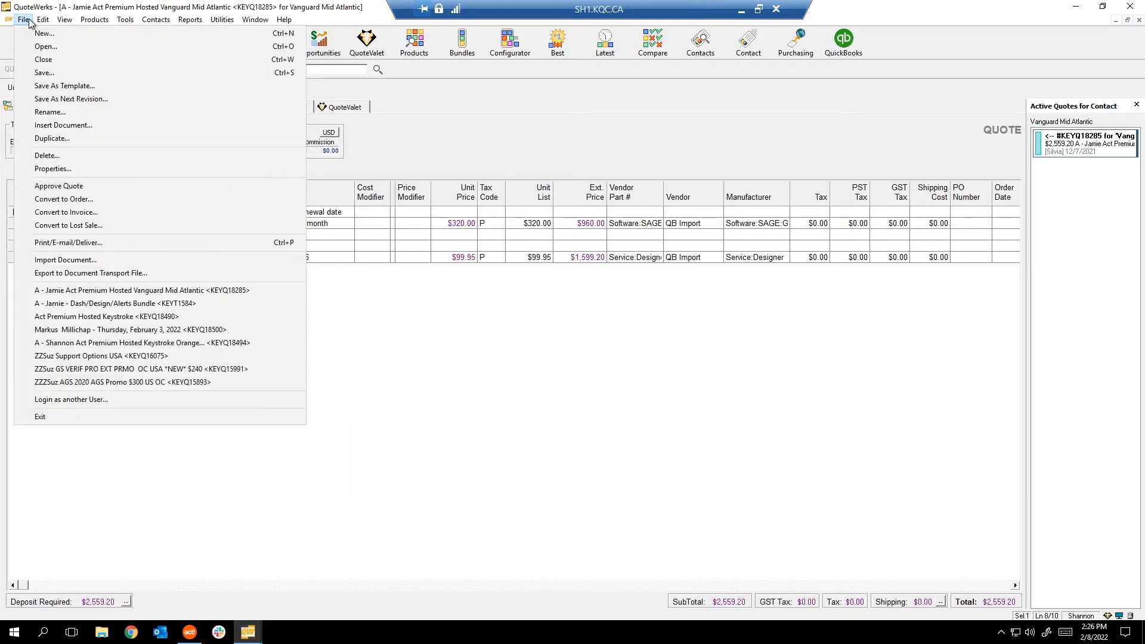
{"action": "left_click", "coordinate": [23, 20]}
{"action": "left_click", "coordinate": [22, 20]}
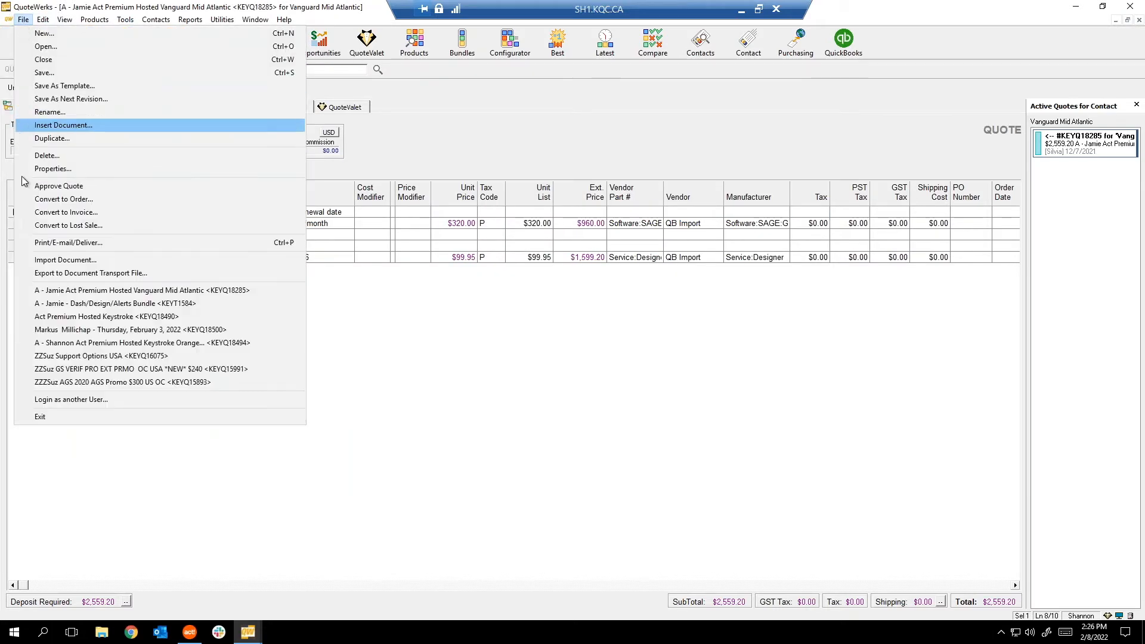
{"action": "left_click", "coordinate": [478, 303]}
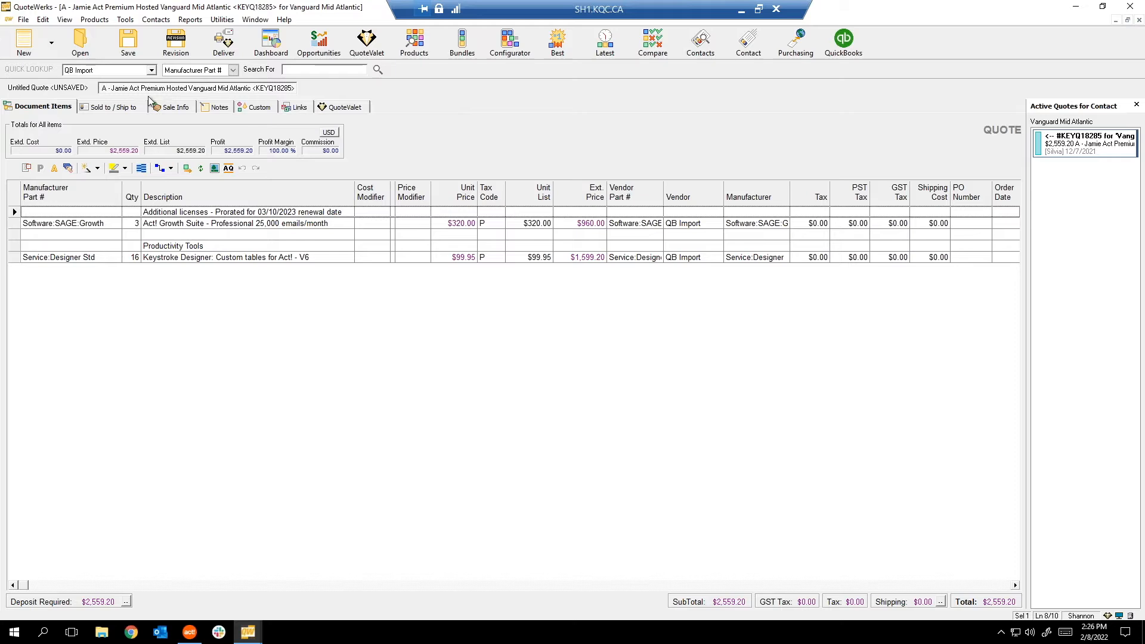
{"action": "left_click", "coordinate": [23, 19]}
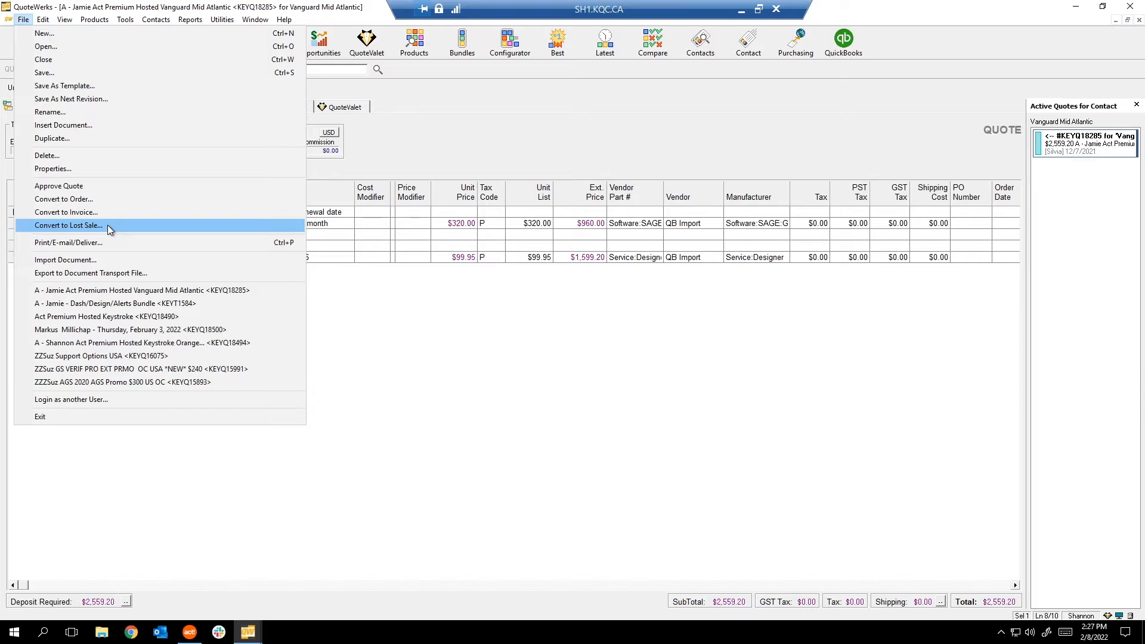
Show Sale Info and check the Doc Status lookup, leaving the status Open.
{"action": "key", "text": "Escape"}
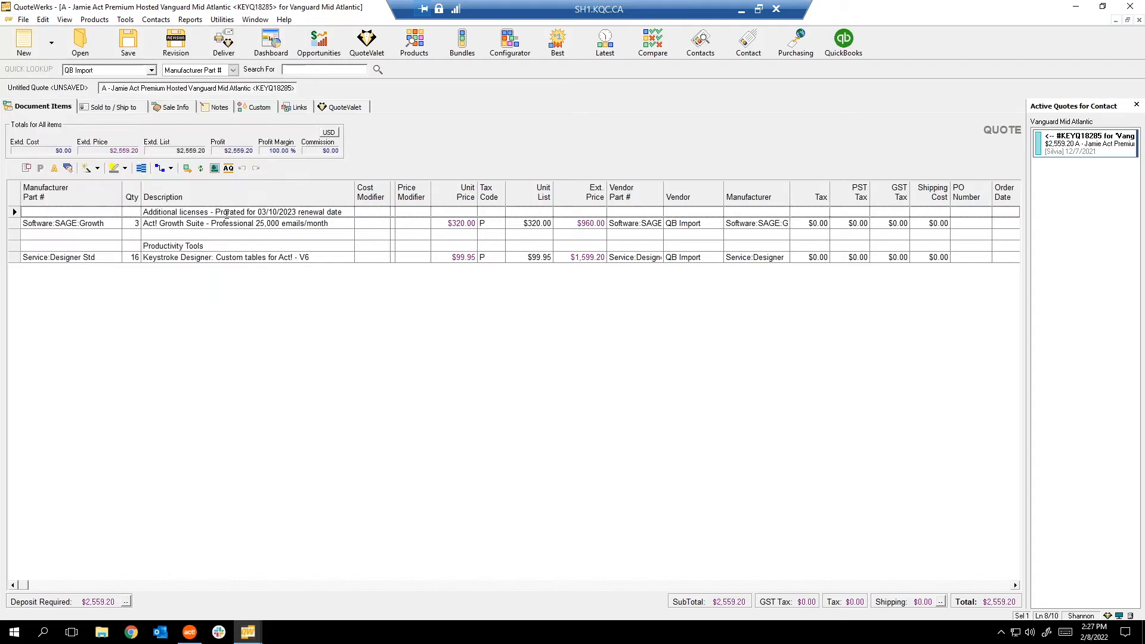
{"action": "left_click", "coordinate": [179, 108]}
{"action": "left_click", "coordinate": [337, 192]}
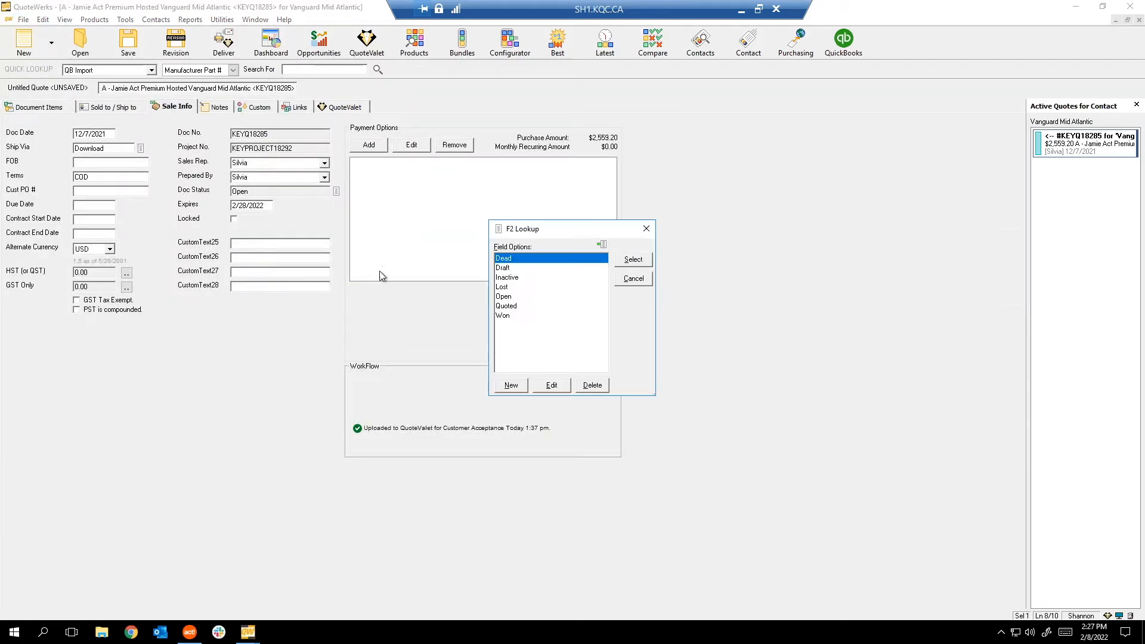
{"action": "left_click", "coordinate": [646, 228]}
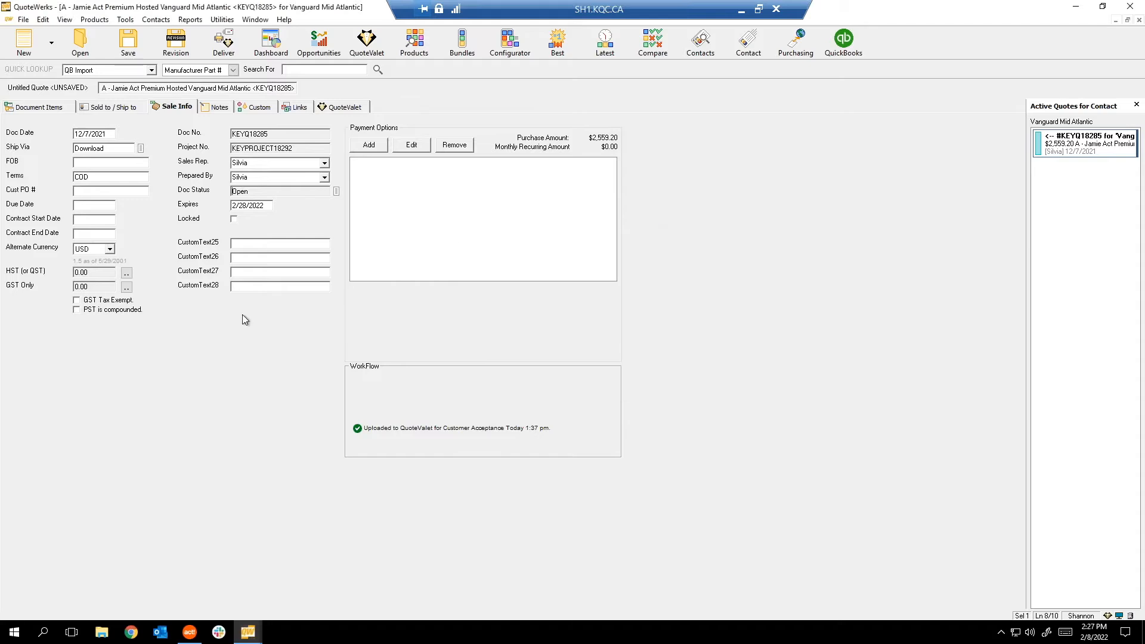
{"action": "left_click", "coordinate": [23, 19]}
{"action": "mouse_move", "coordinate": [43, 19]}
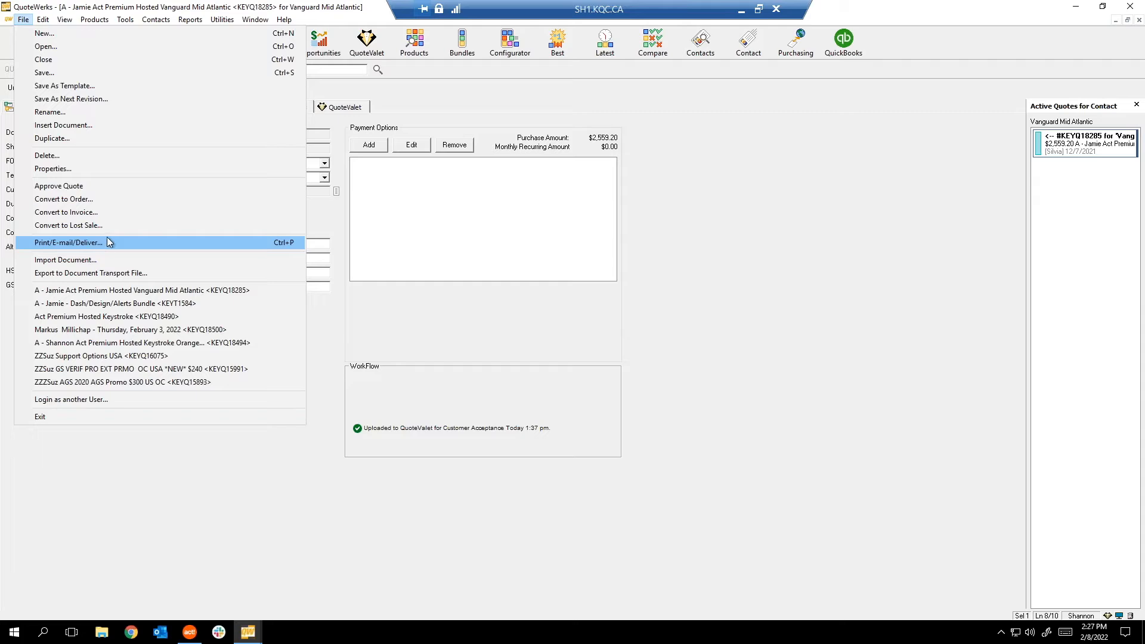
{"action": "left_click", "coordinate": [431, 109]}
{"action": "left_click", "coordinate": [223, 58]}
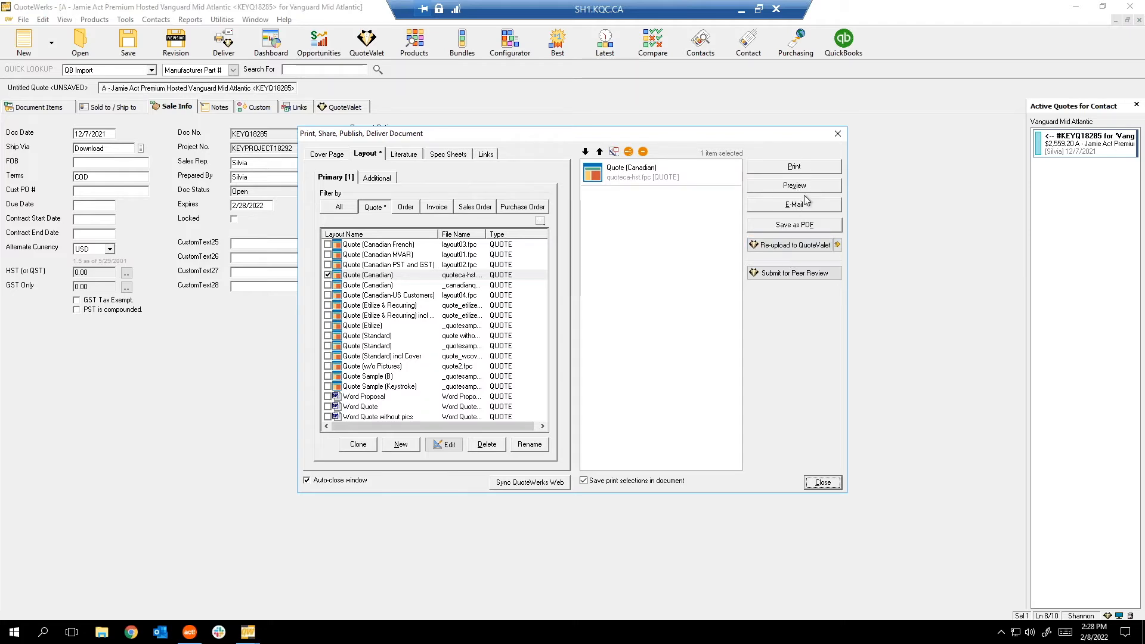
{"action": "left_click", "coordinate": [838, 133]}
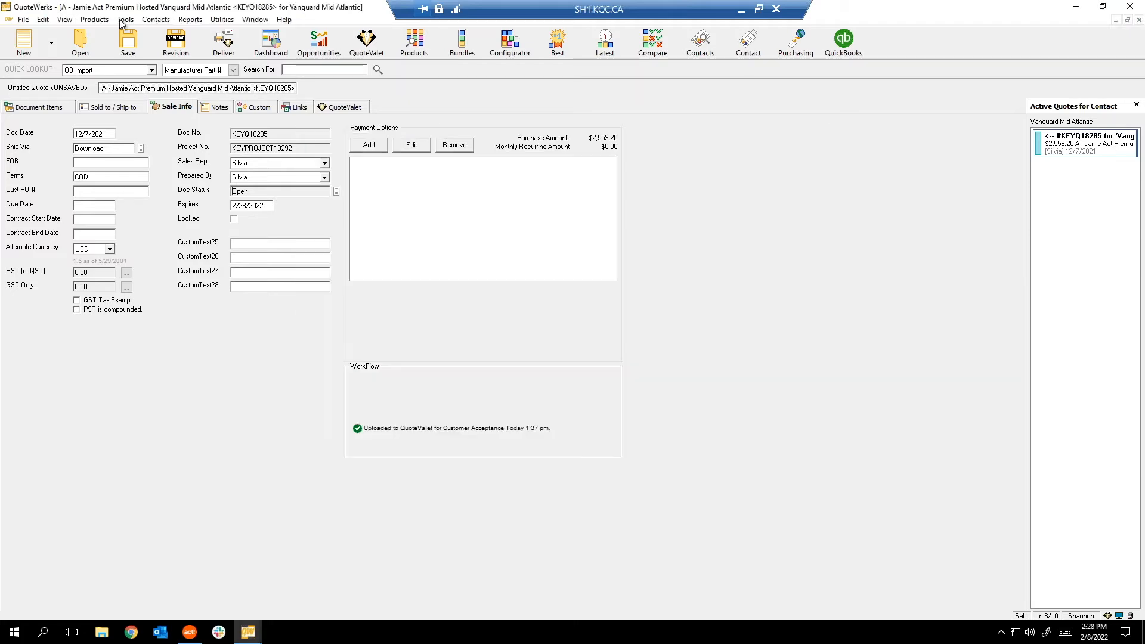
{"action": "left_click", "coordinate": [227, 45]}
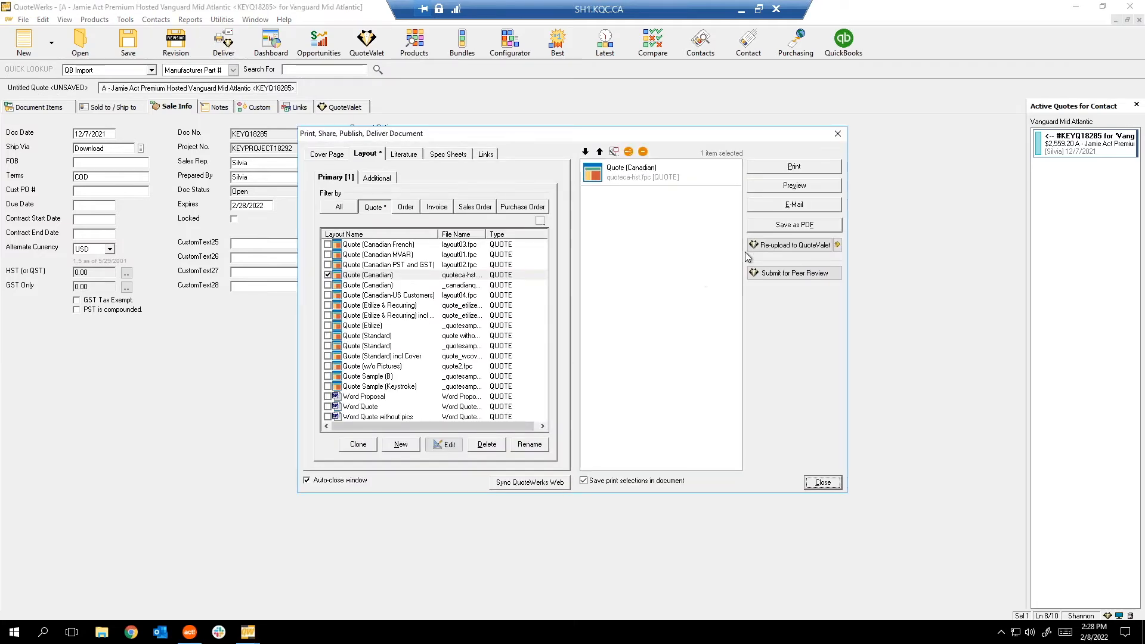
{"action": "left_click", "coordinate": [794, 227]}
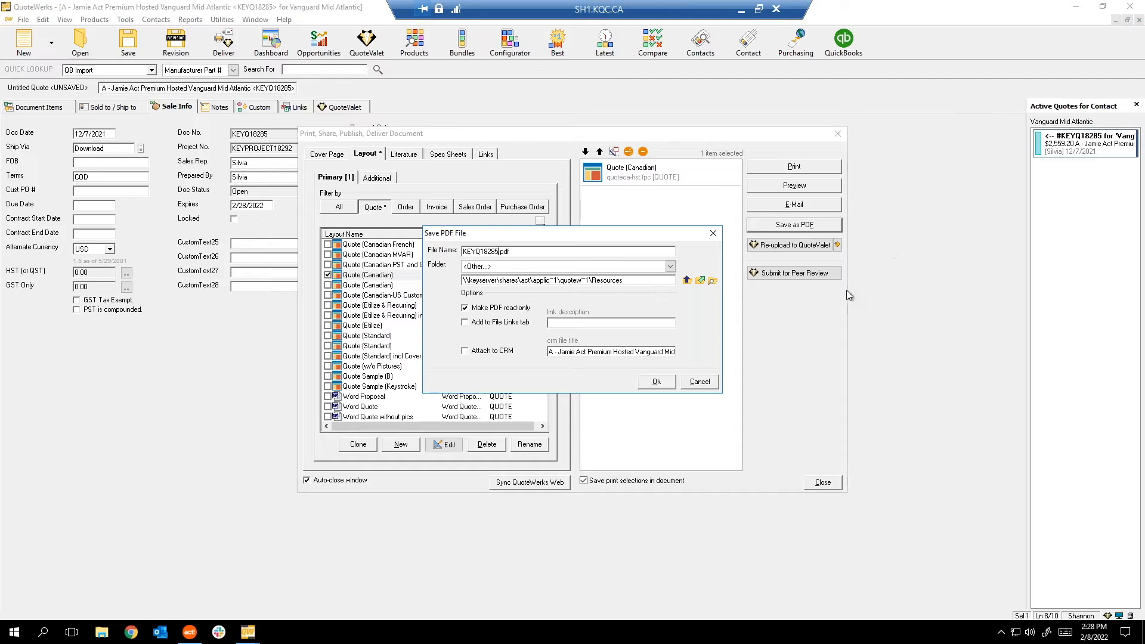
{"action": "left_click", "coordinate": [465, 353]}
{"action": "left_click", "coordinate": [703, 386]}
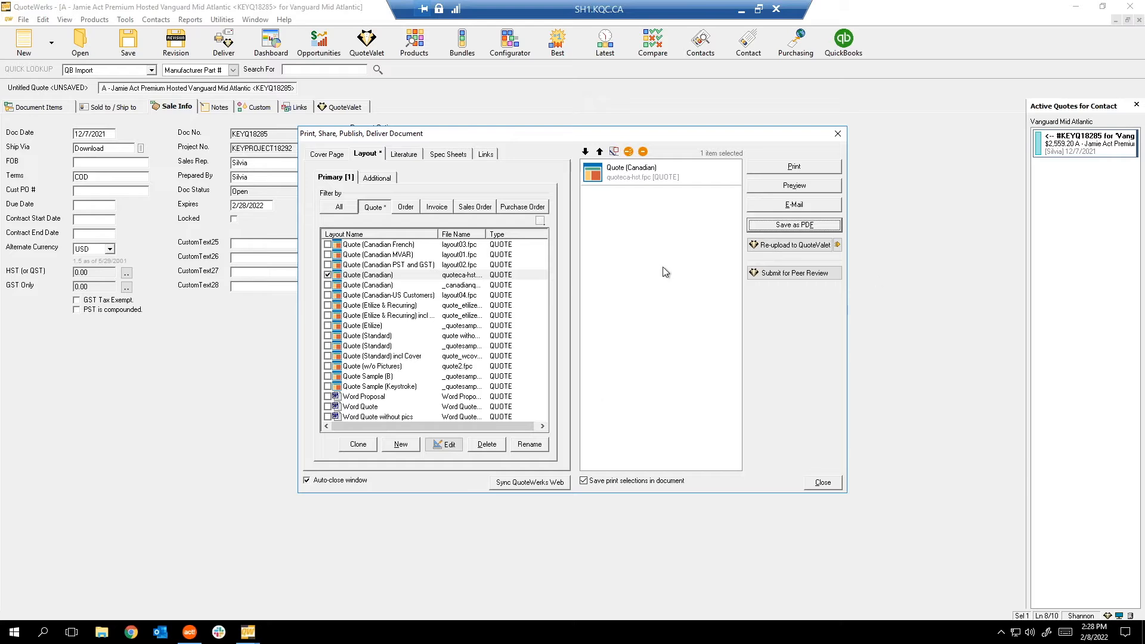
{"action": "left_click", "coordinate": [822, 482]}
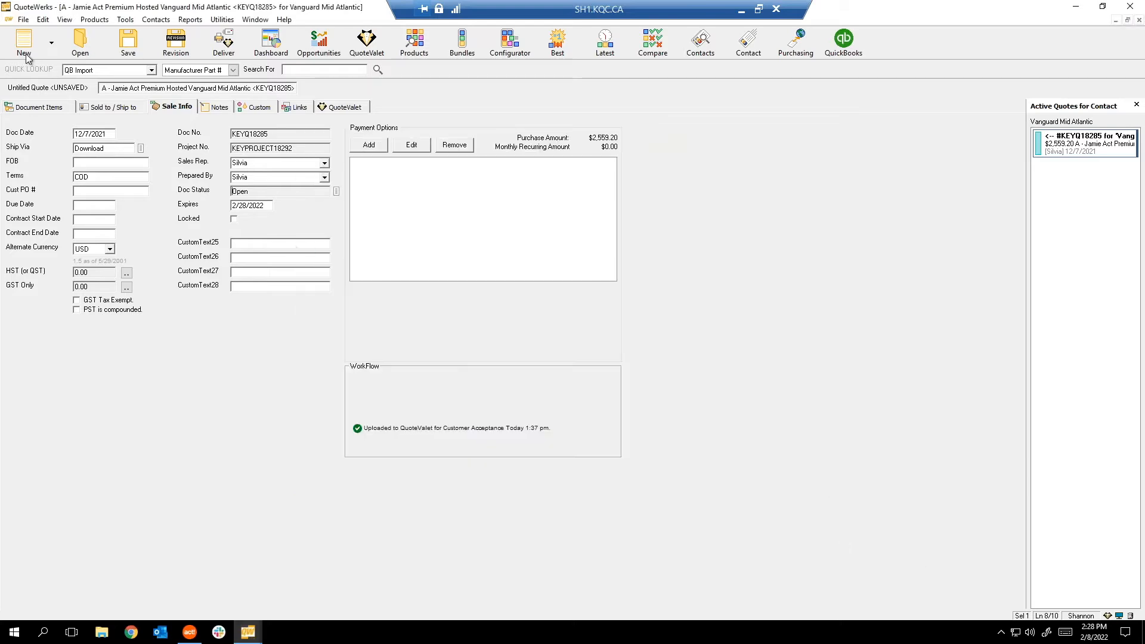
Cancel Import Document with no Inbox files found, then show Export to Document Transport File.
{"action": "left_click", "coordinate": [24, 20]}
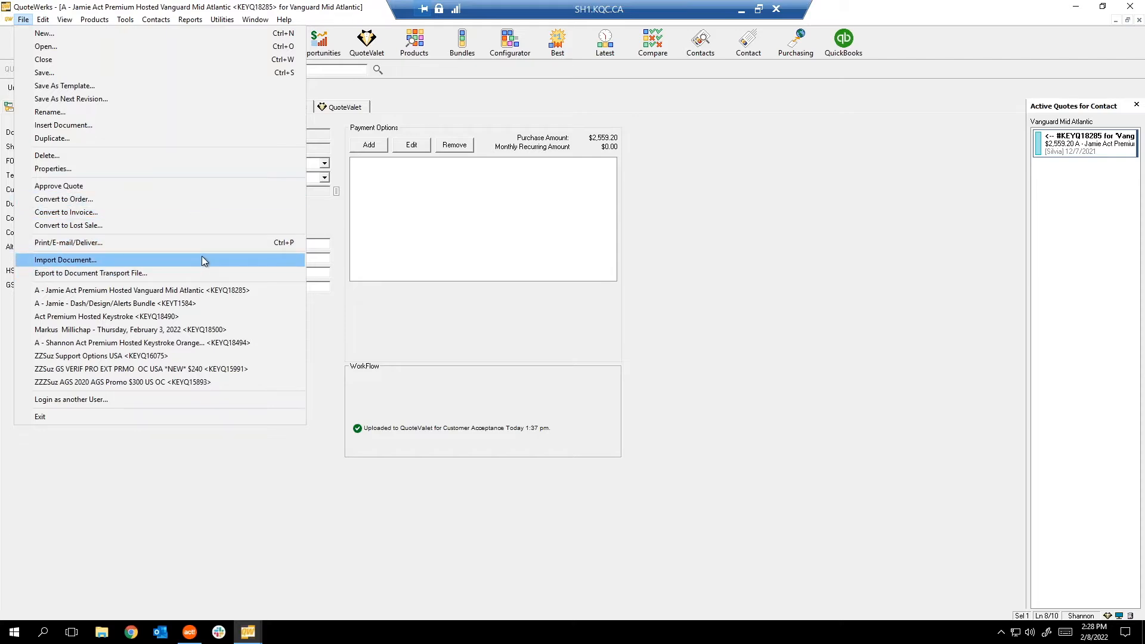
{"action": "left_click", "coordinate": [171, 260]}
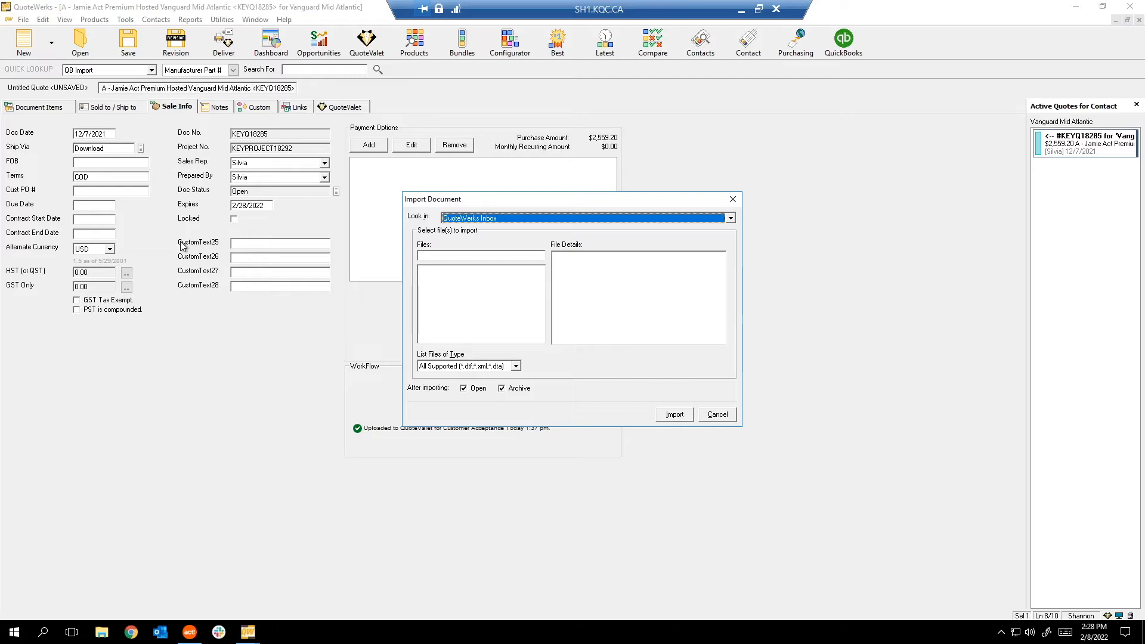
{"action": "left_click", "coordinate": [717, 416]}
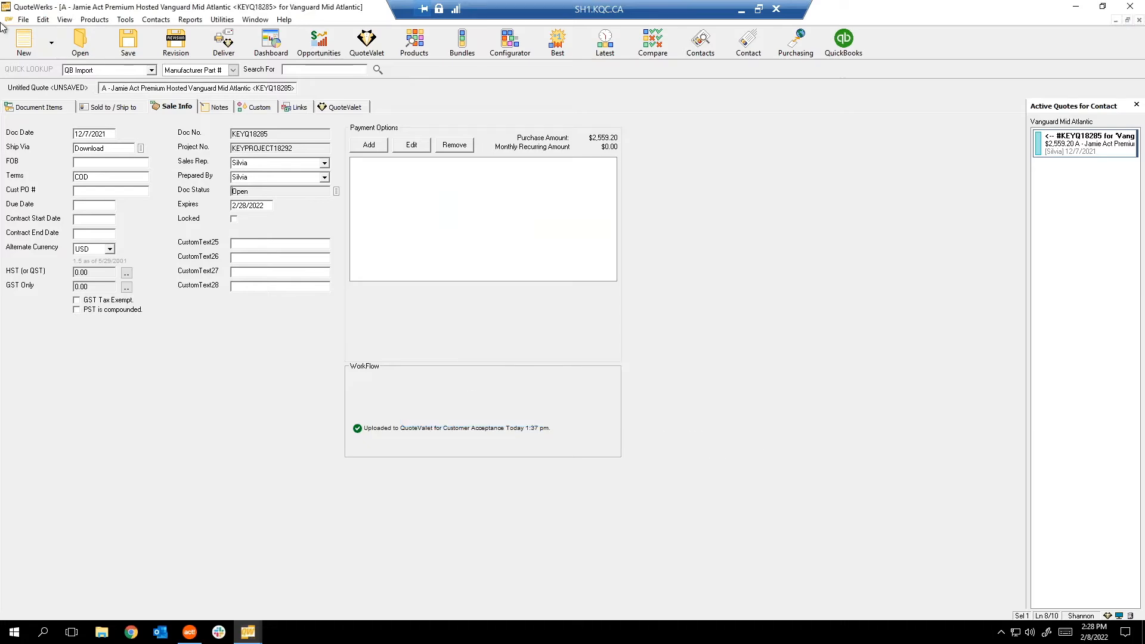
{"action": "left_click", "coordinate": [24, 19]}
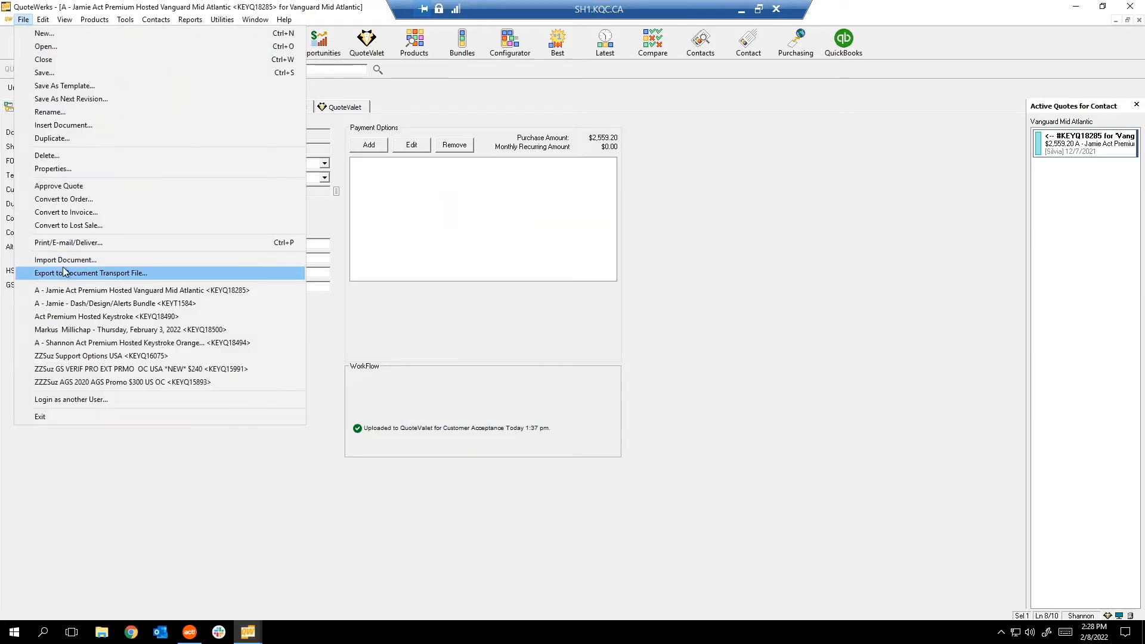
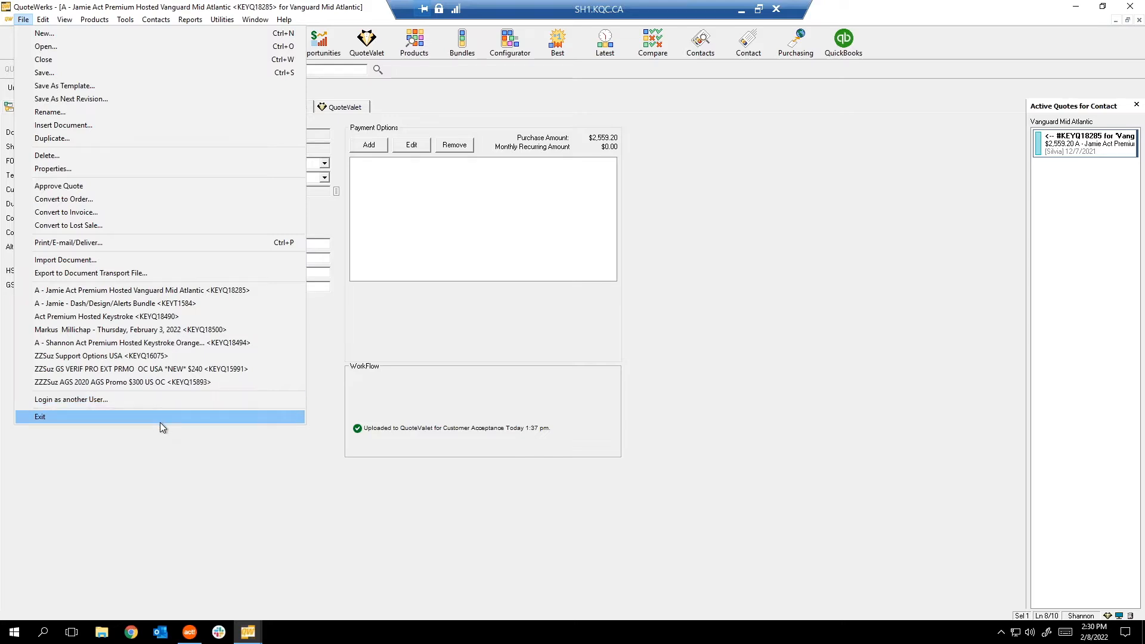
Close the File menu and browse the Edit menu without choosing a command.
{"action": "left_click", "coordinate": [592, 326]}
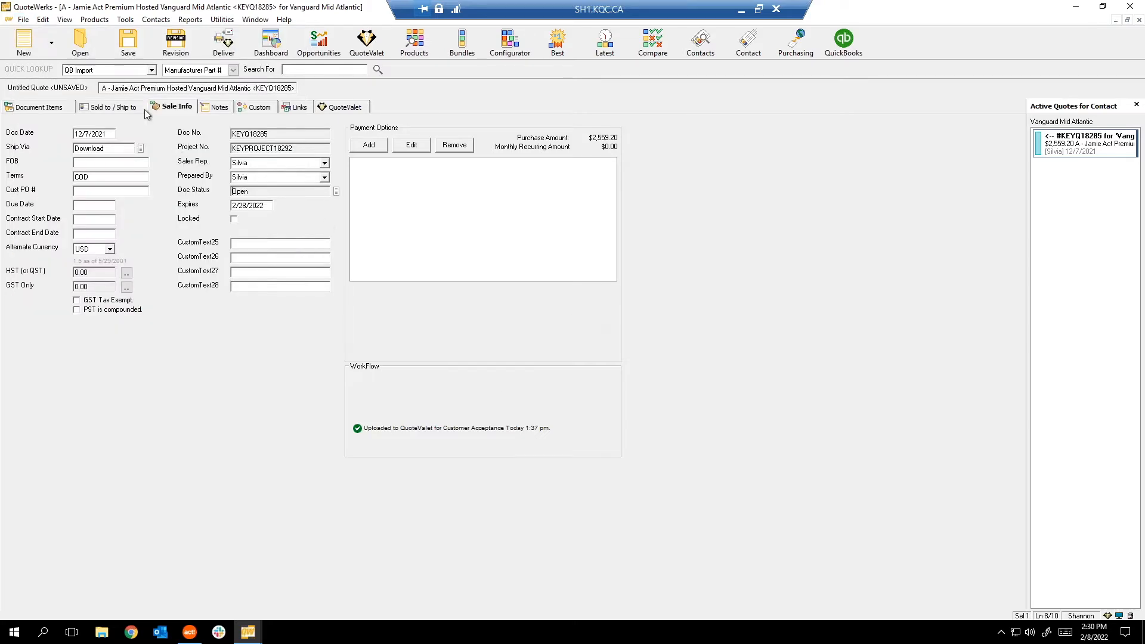
{"action": "left_click", "coordinate": [43, 20]}
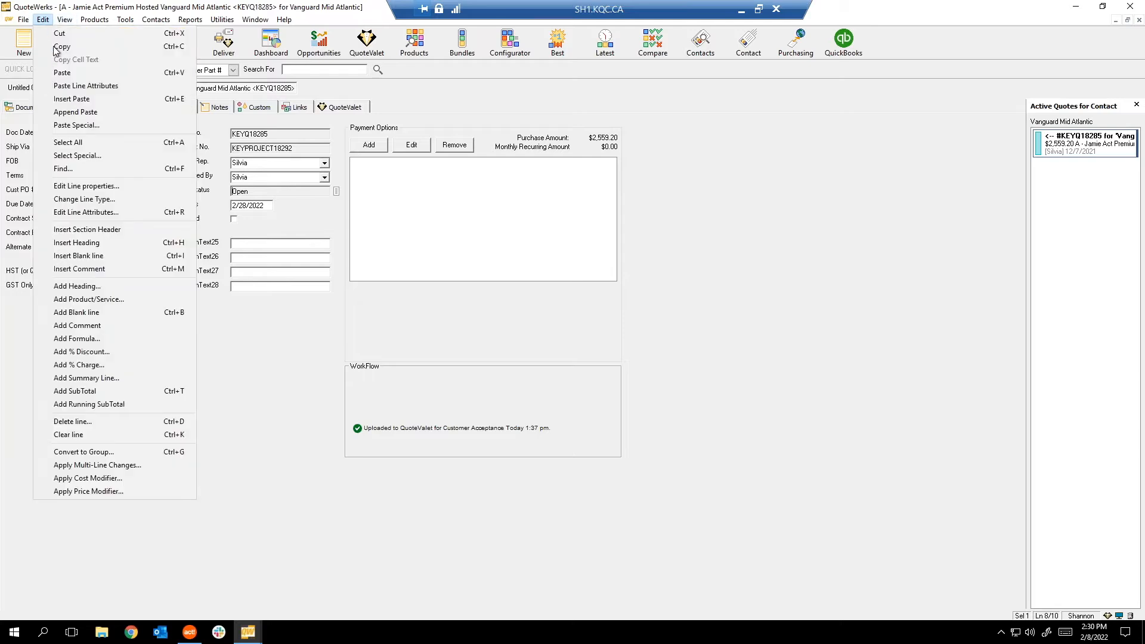
{"action": "left_click", "coordinate": [269, 416]}
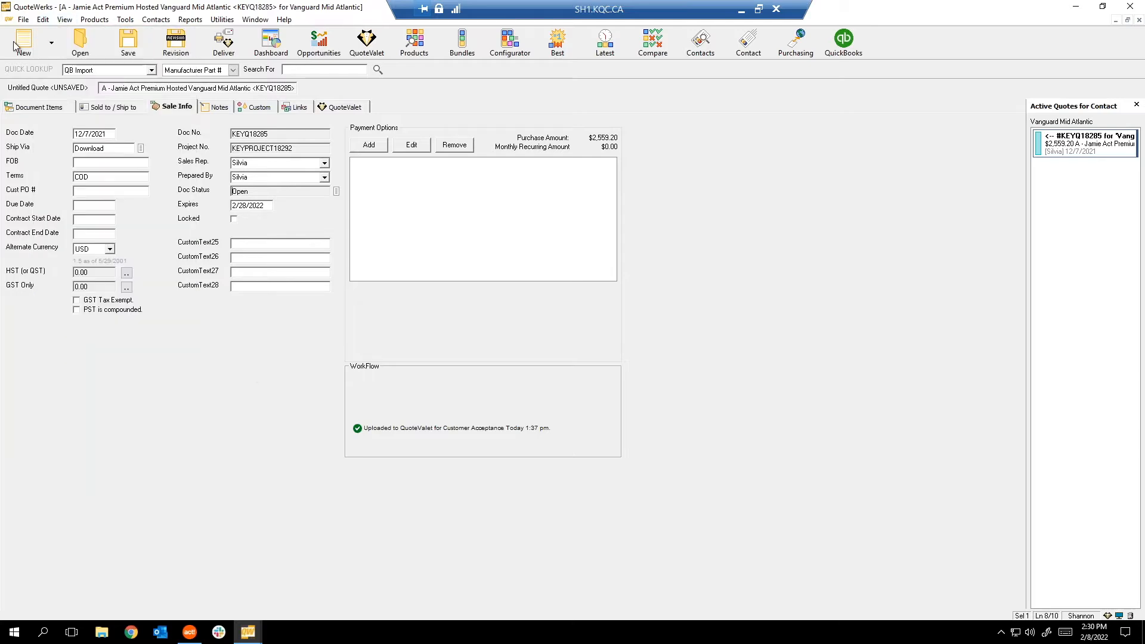
Show the quote's Document Items, two products totaling $2,559.20, and glance at the grid and View menus.
{"action": "left_click", "coordinate": [26, 108]}
{"action": "right_click", "coordinate": [201, 389]}
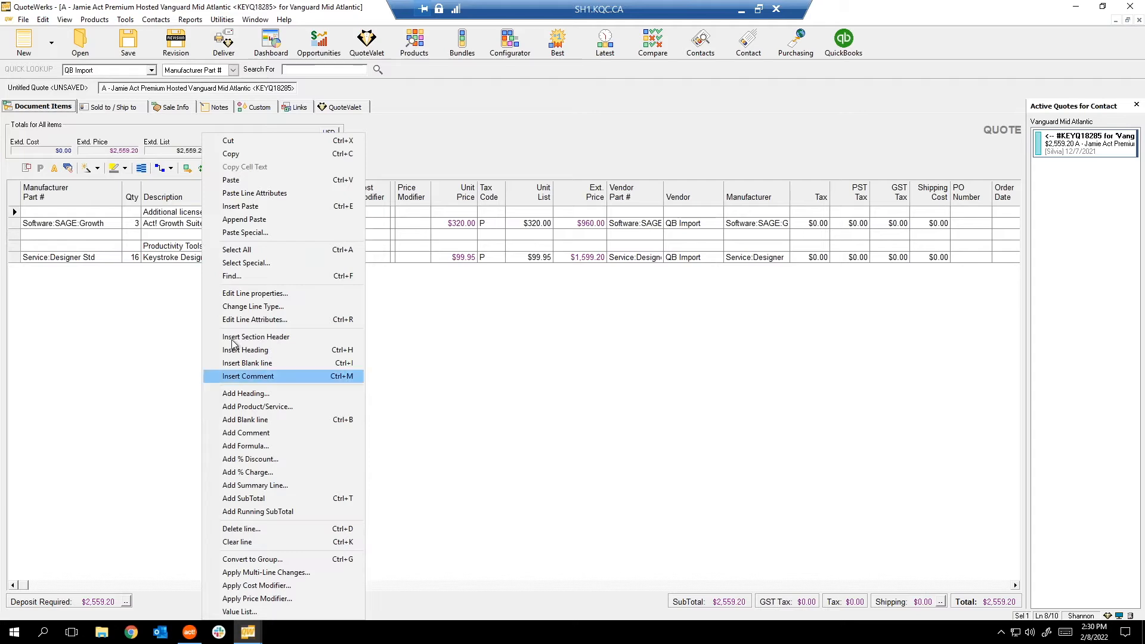
{"action": "left_click", "coordinate": [93, 305]}
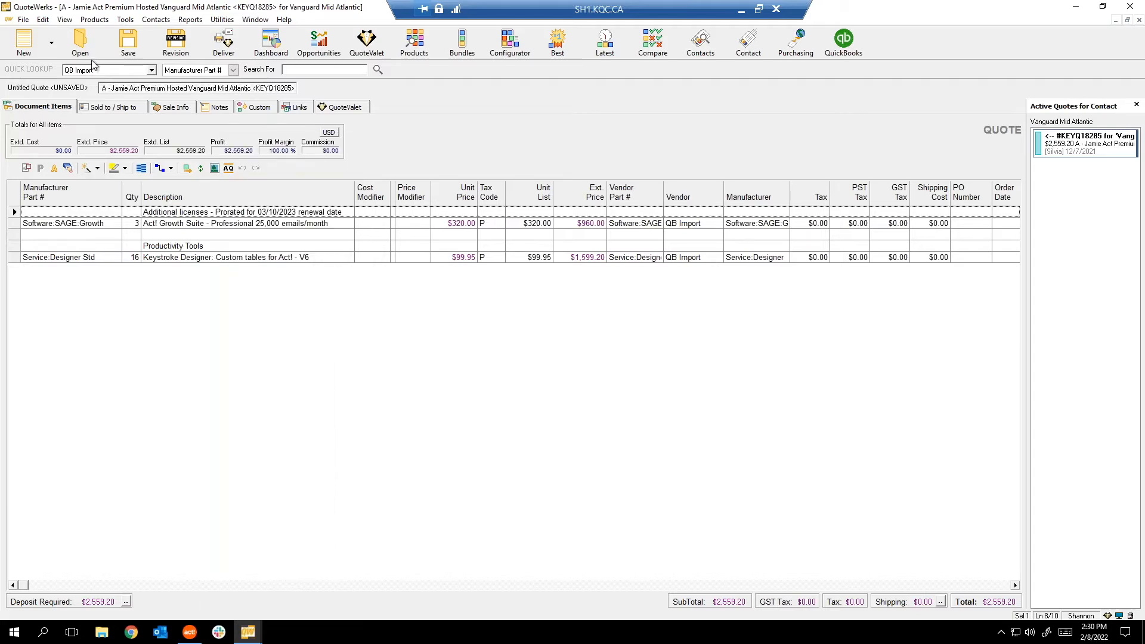
{"action": "left_click", "coordinate": [65, 20]}
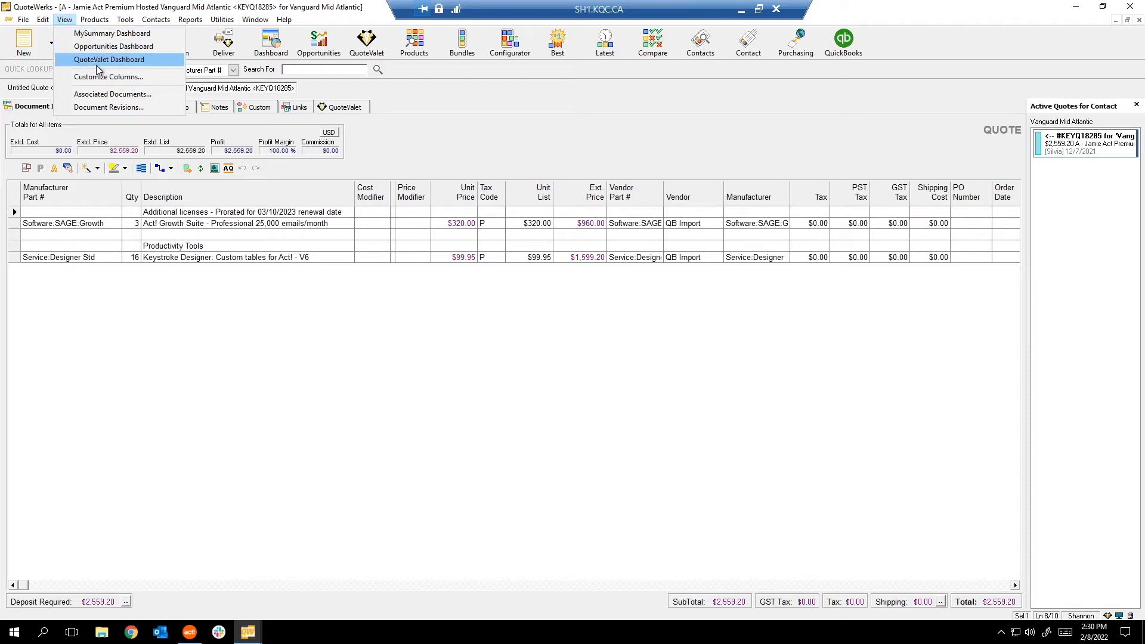
Open the Dashboard, check Opportunities for the current user, then show the QuoteValet inbox.
{"action": "left_click", "coordinate": [459, 141]}
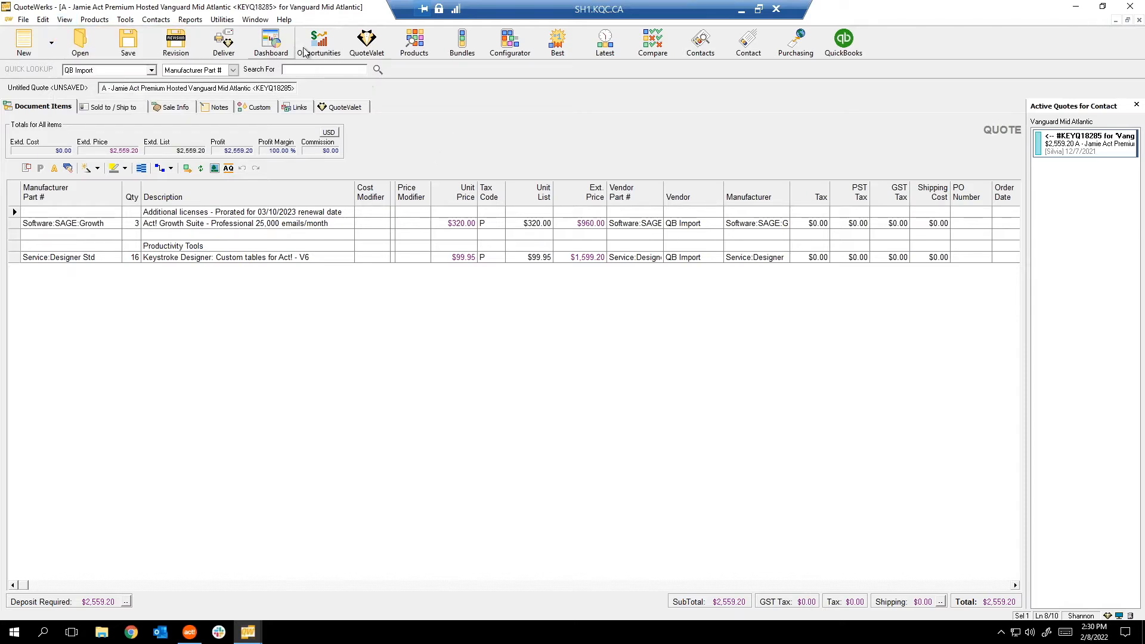
{"action": "left_click", "coordinate": [267, 44]}
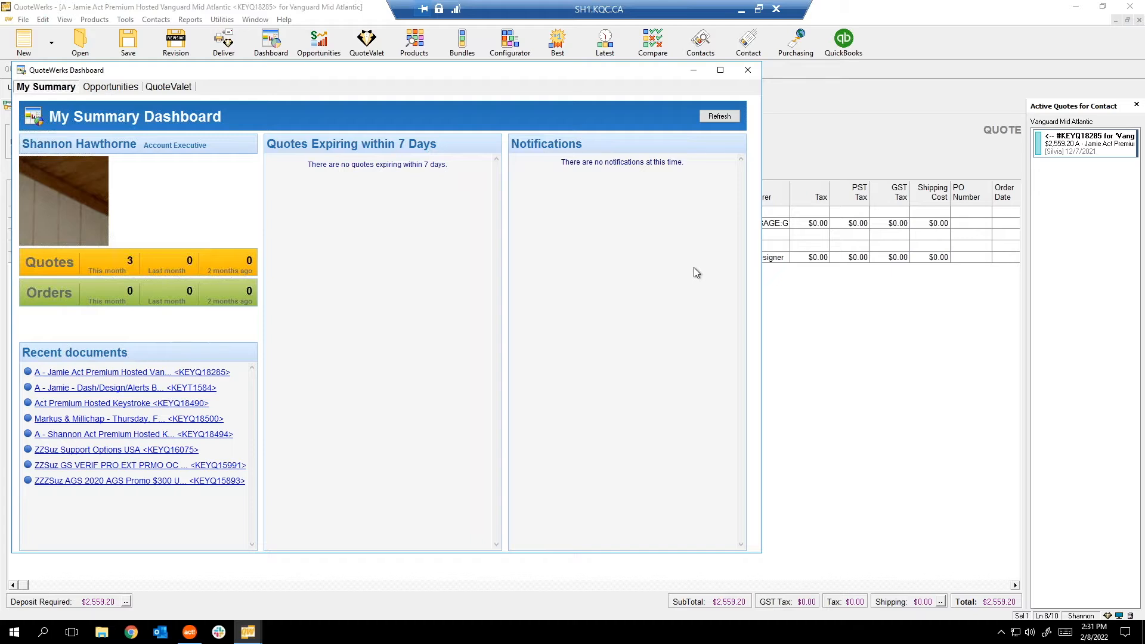
{"action": "left_click", "coordinate": [105, 90]}
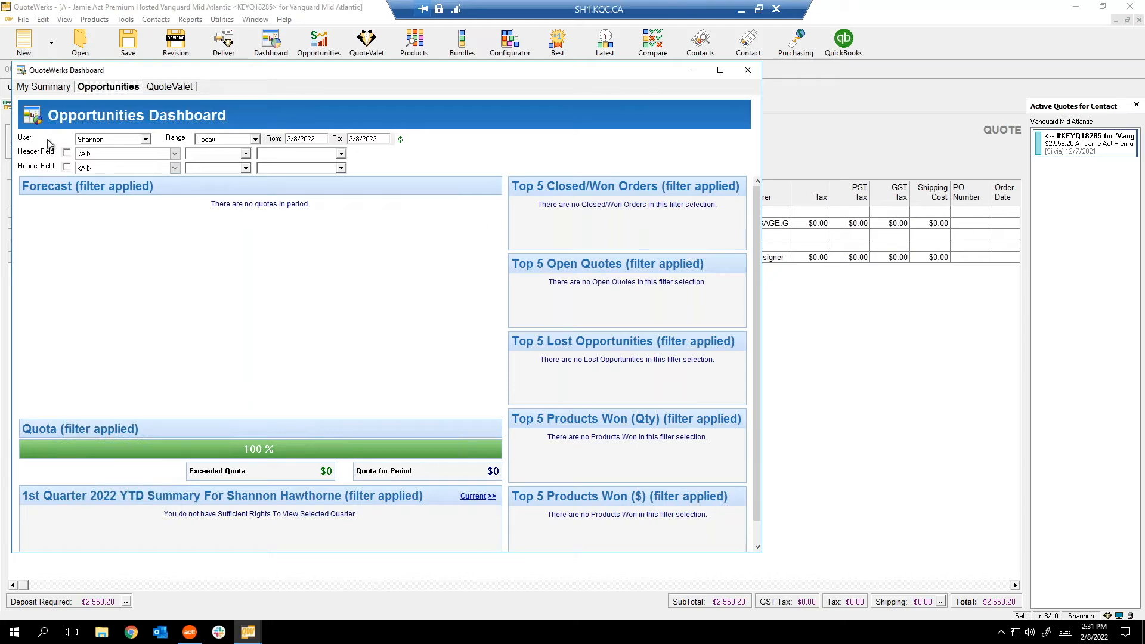
{"action": "left_click", "coordinate": [108, 143]}
{"action": "left_click", "coordinate": [134, 154]}
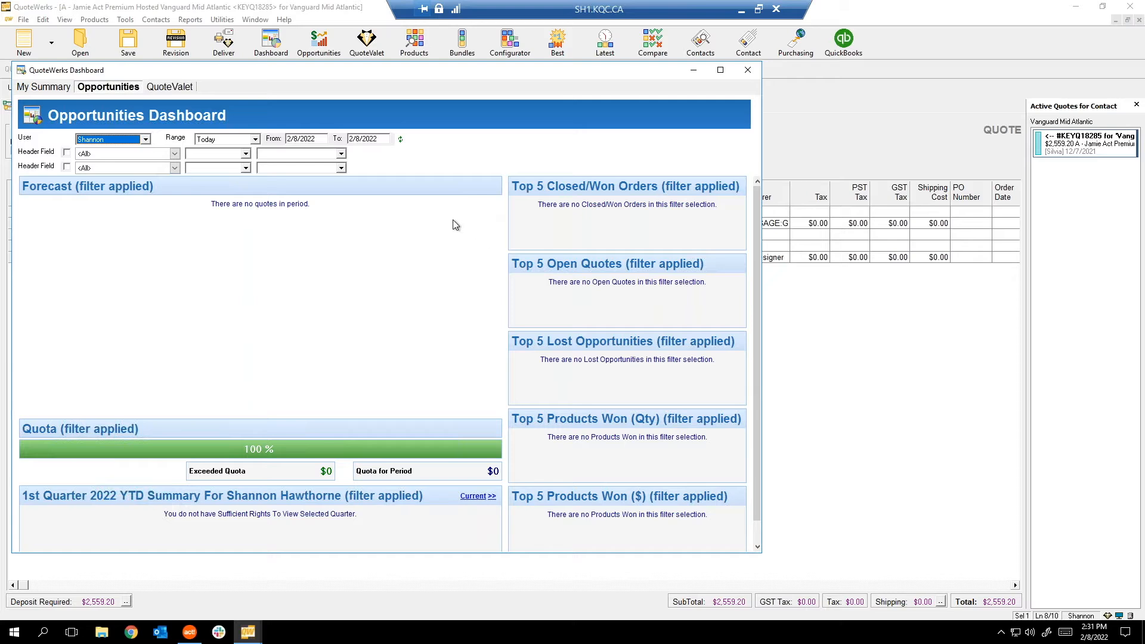
{"action": "left_click", "coordinate": [169, 87]}
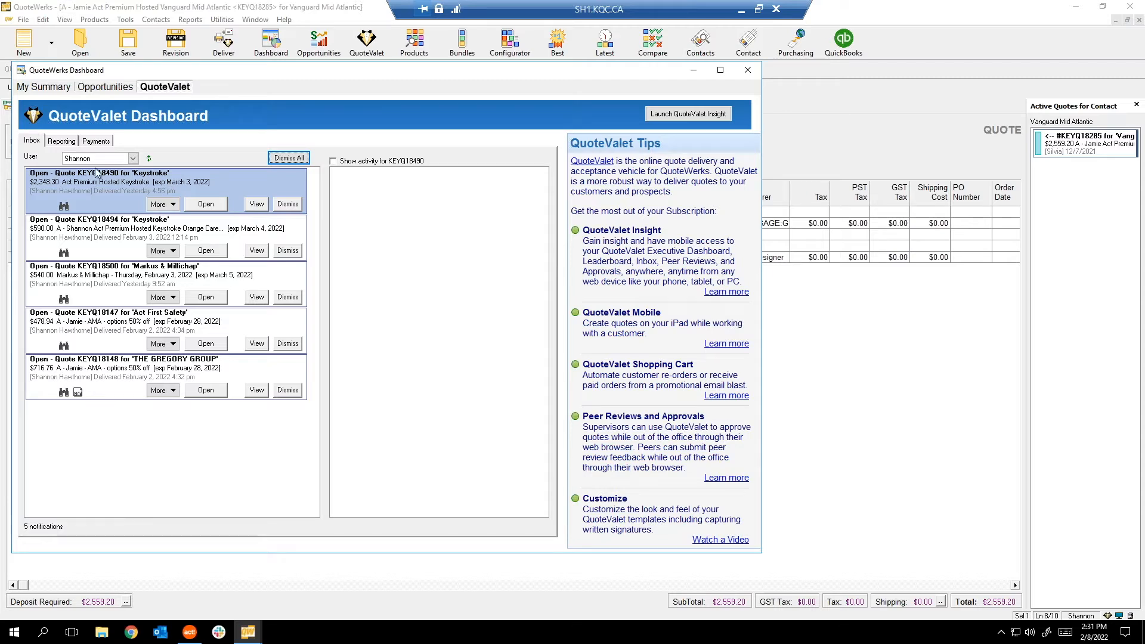
Report QuoteValet activity for <All> users, review the AspenTech and Mid-State Stainless quotes, then close the Dashboard.
{"action": "left_click", "coordinate": [63, 140]}
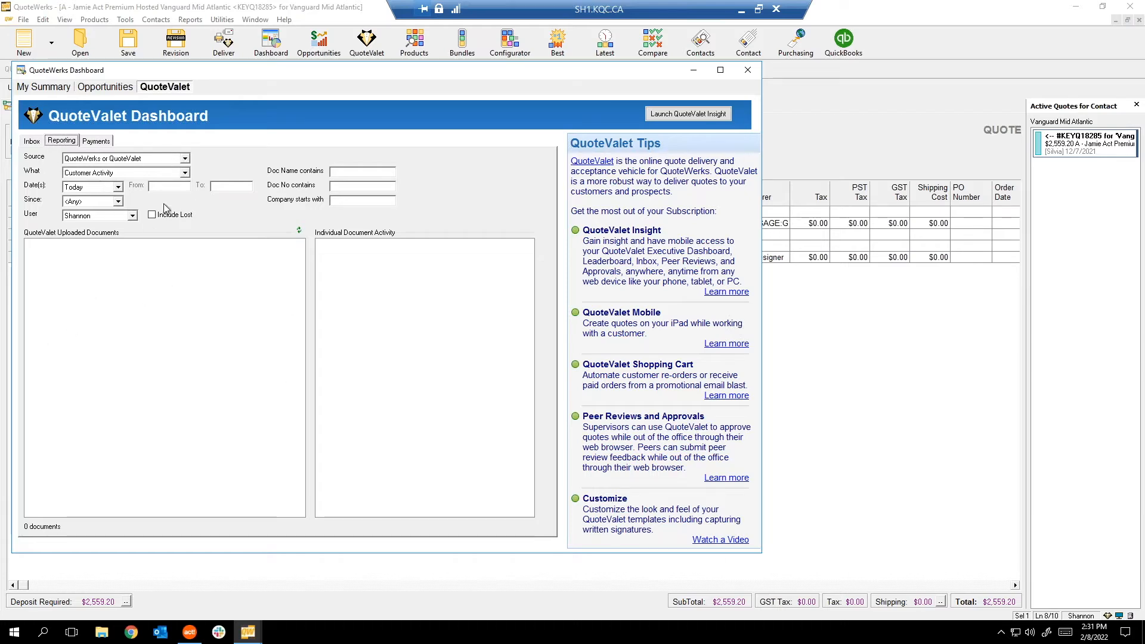
{"action": "left_click", "coordinate": [131, 215]}
{"action": "left_click", "coordinate": [88, 227]}
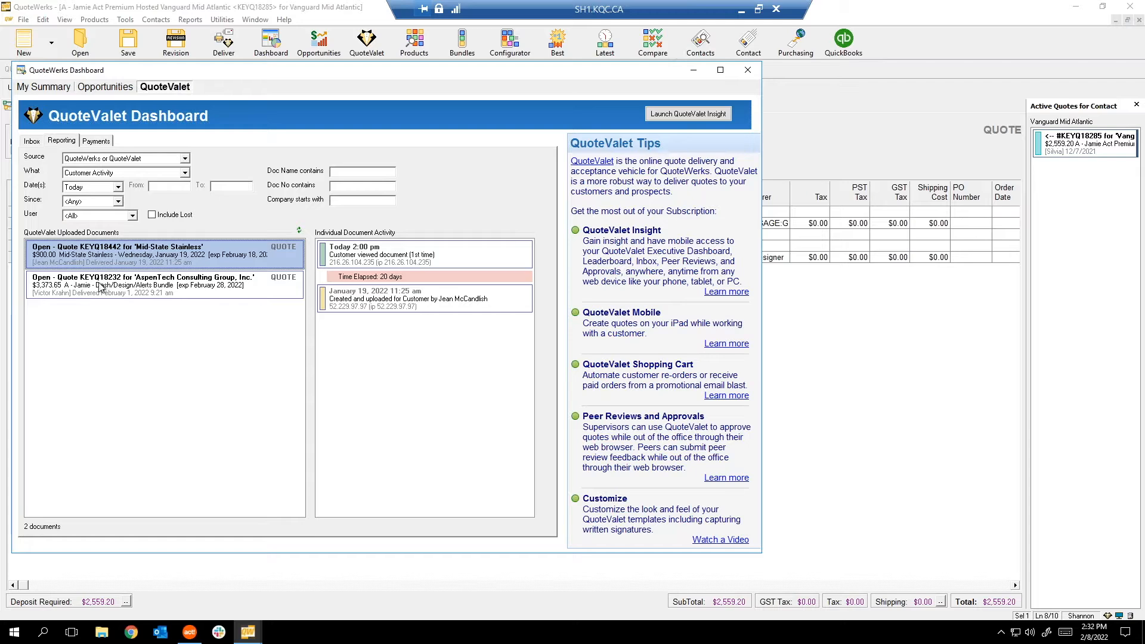
{"action": "left_click", "coordinate": [132, 292]}
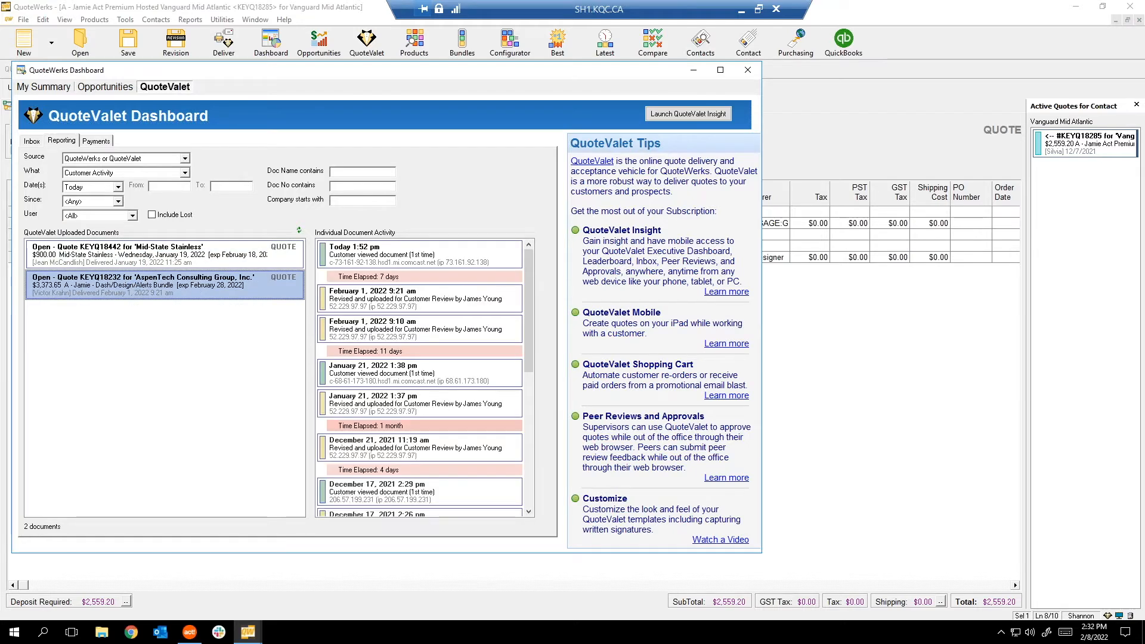
{"action": "left_click", "coordinate": [152, 253]}
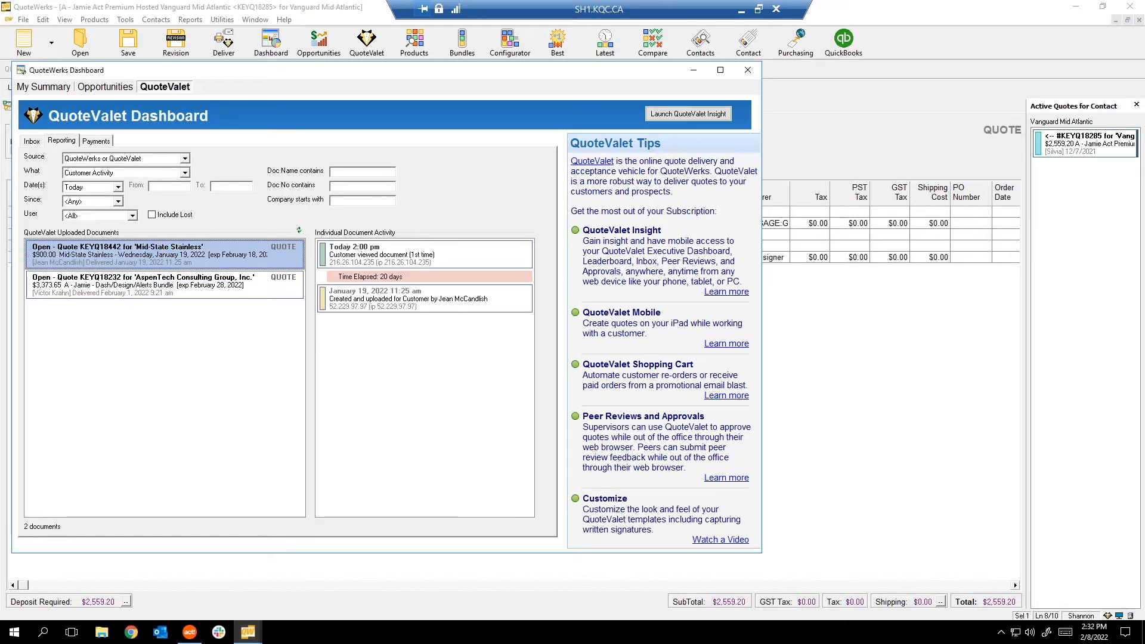
{"action": "left_click", "coordinate": [748, 70]}
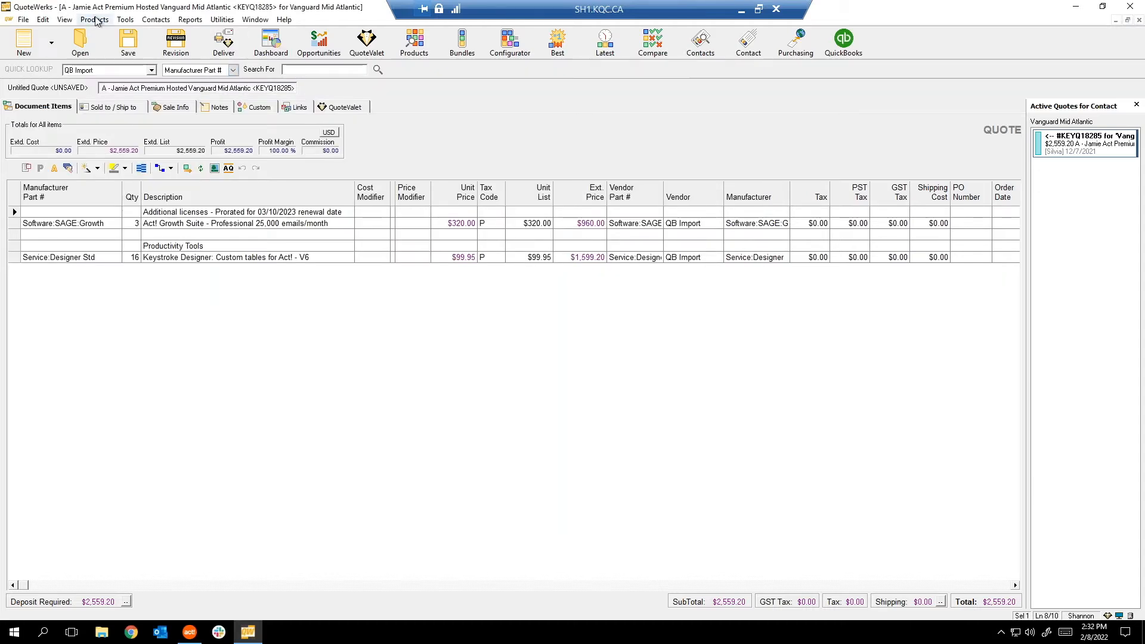
{"action": "left_click", "coordinate": [64, 19]}
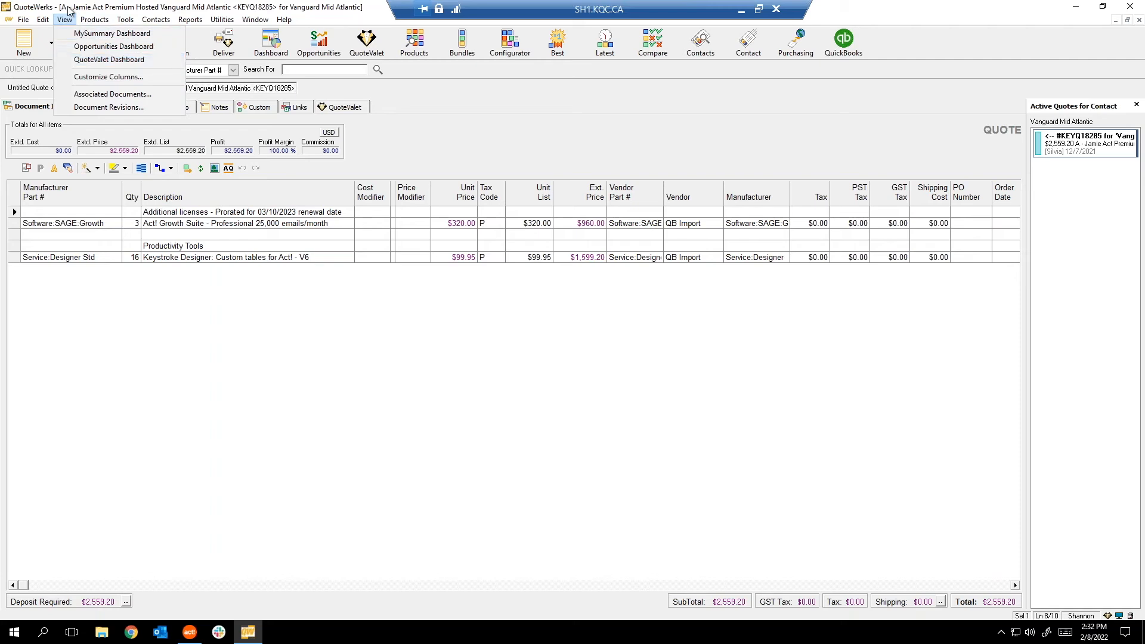
{"action": "left_click", "coordinate": [117, 83]}
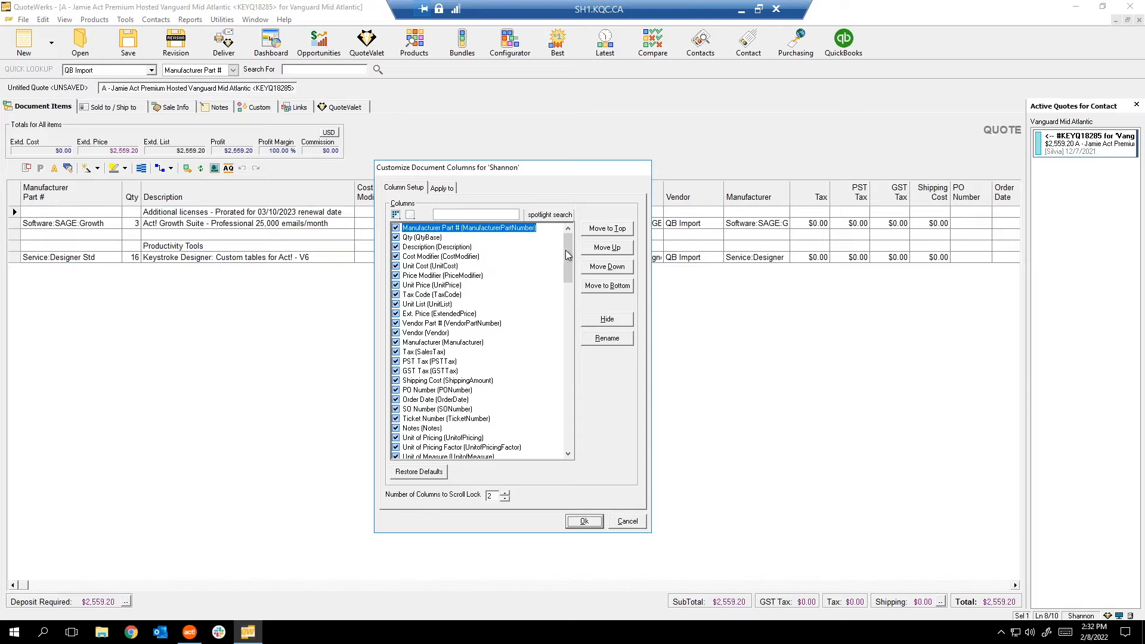
{"action": "left_click_drag", "start_coordinate": [567, 255], "coordinate": [569, 376]}
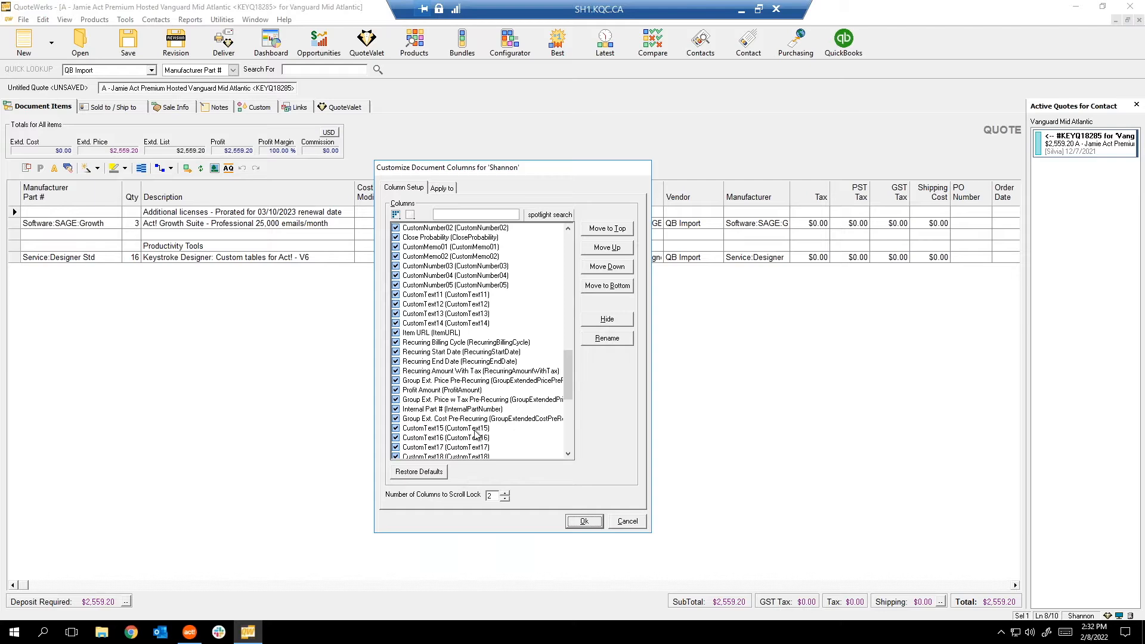
{"action": "left_click_drag", "start_coordinate": [570, 377], "coordinate": [583, 290]}
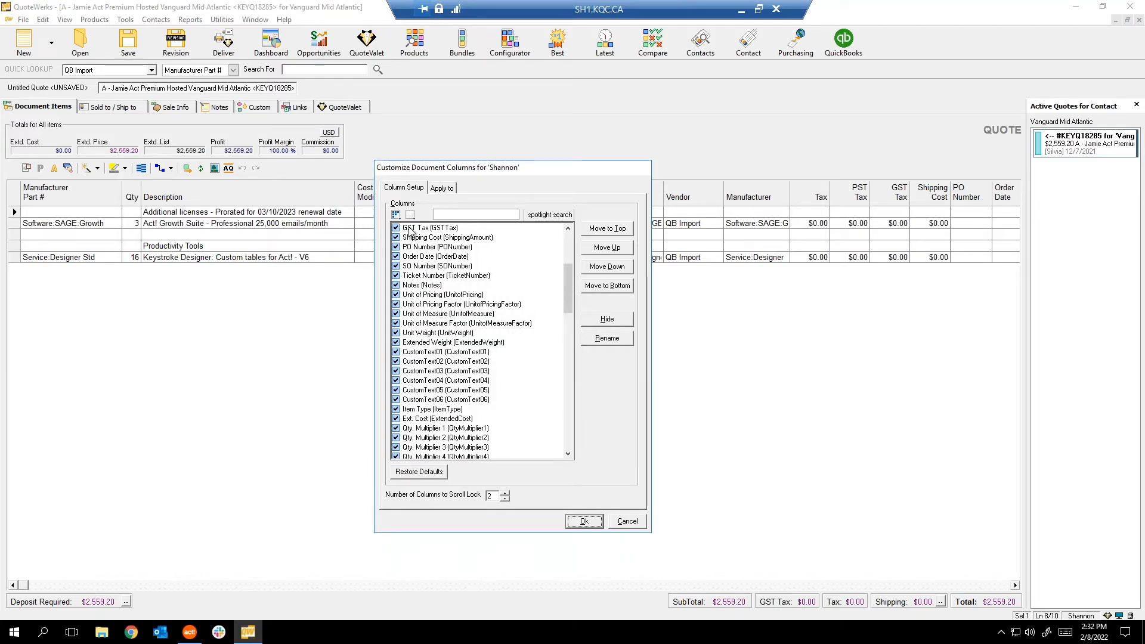
{"action": "left_click", "coordinate": [447, 189]}
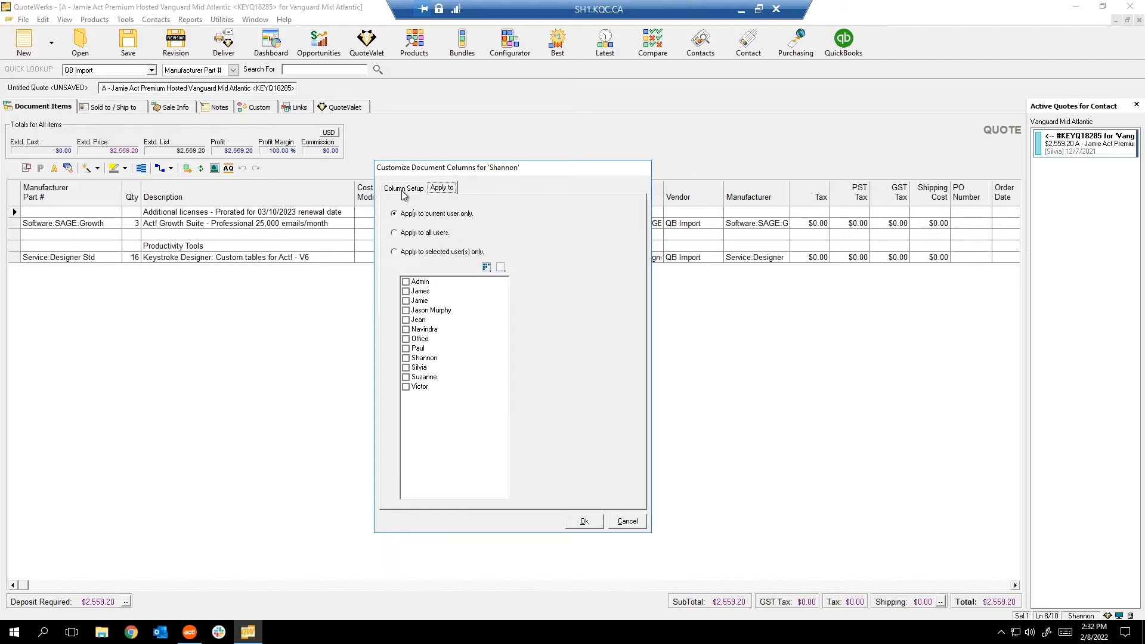
{"action": "left_click", "coordinate": [404, 188]}
{"action": "left_click", "coordinate": [440, 189]}
{"action": "left_click", "coordinate": [396, 252]}
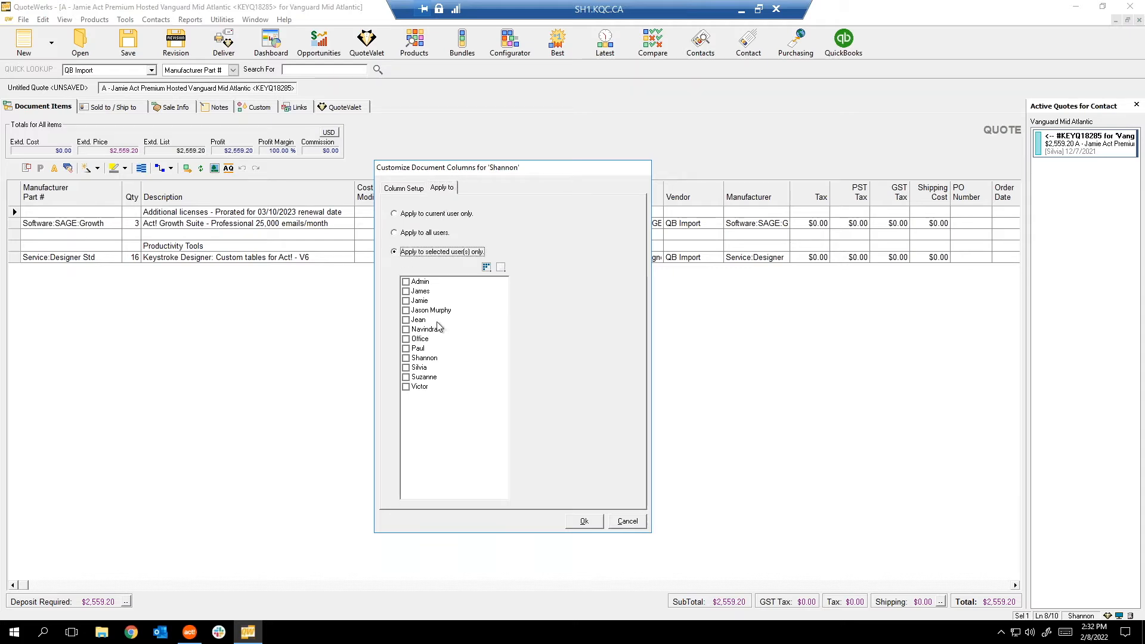
{"action": "left_click", "coordinate": [394, 189]}
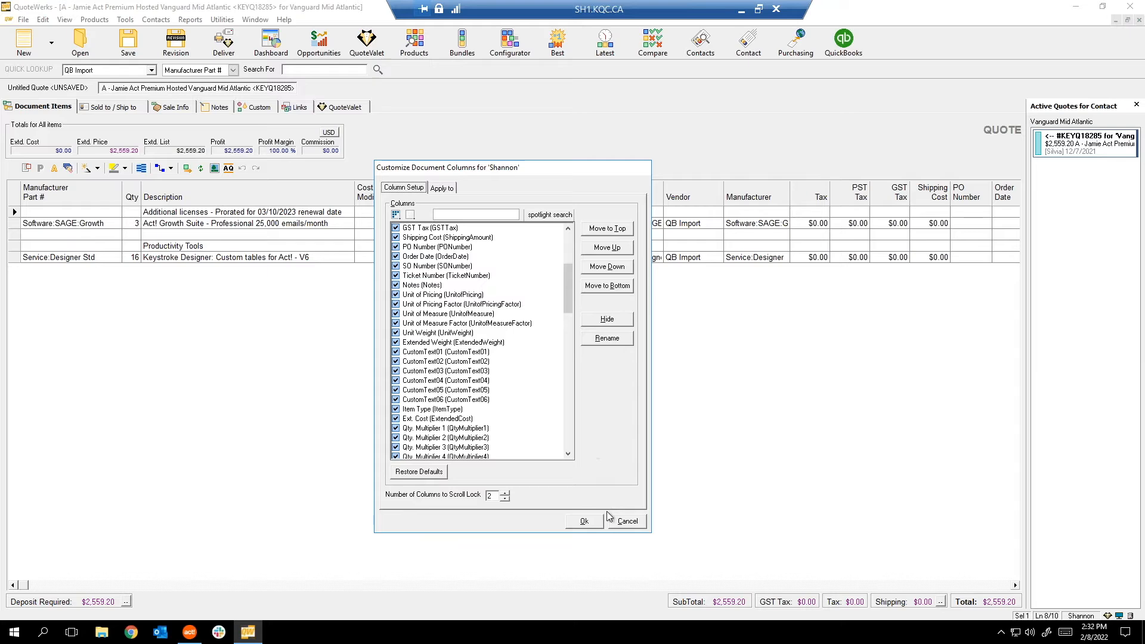
{"action": "left_click", "coordinate": [627, 522]}
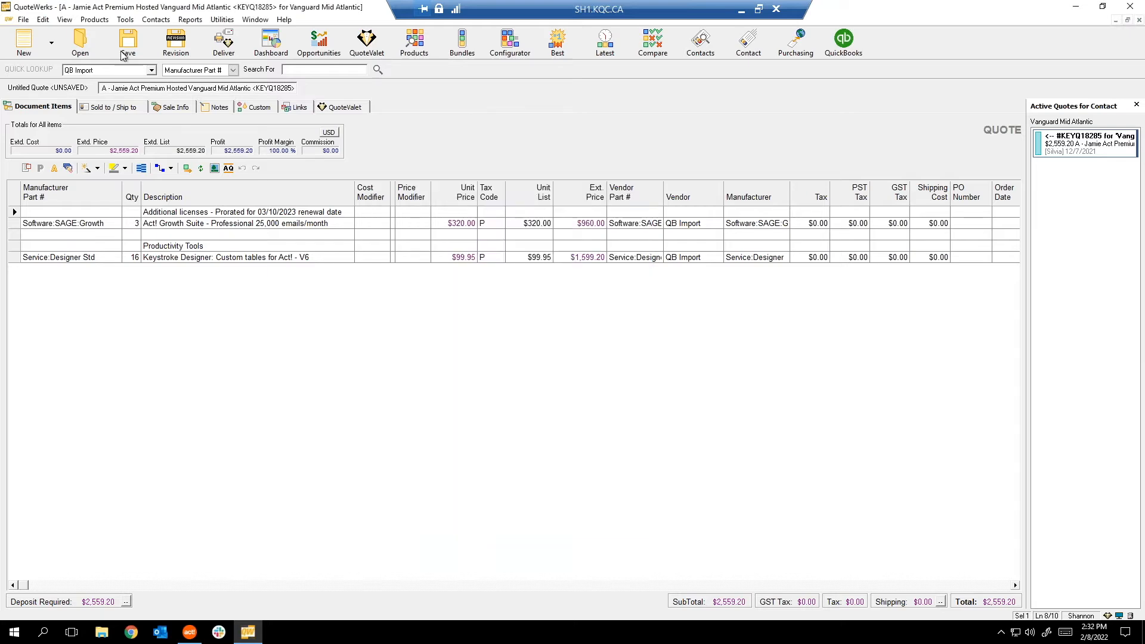
{"action": "left_click", "coordinate": [94, 19]}
{"action": "mouse_move", "coordinate": [56, 23]}
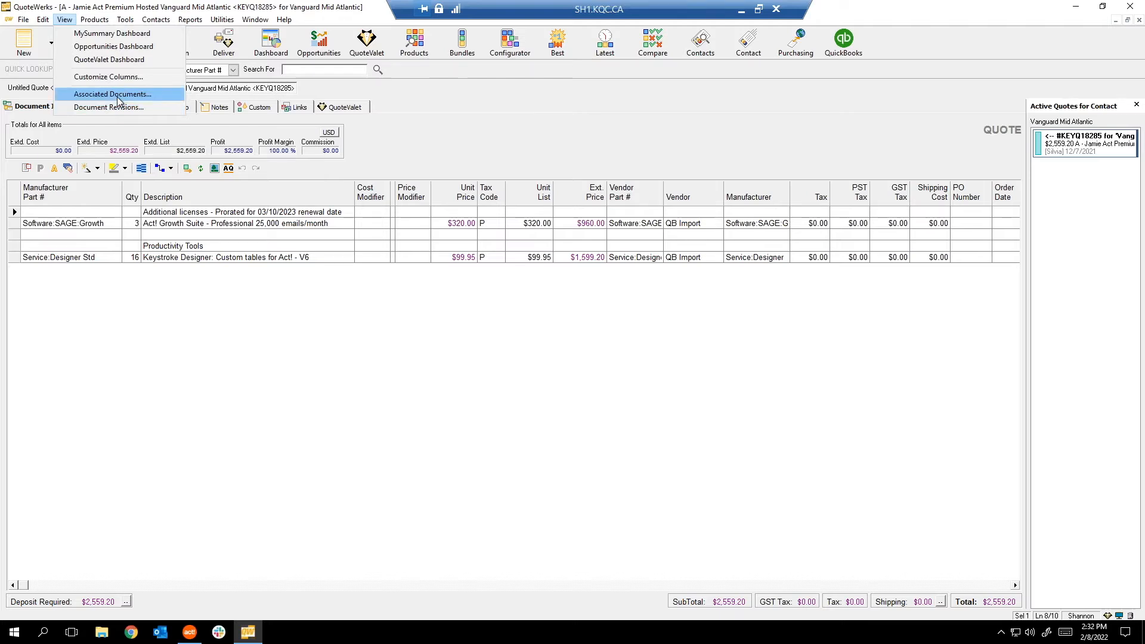
{"action": "left_click", "coordinate": [120, 95]}
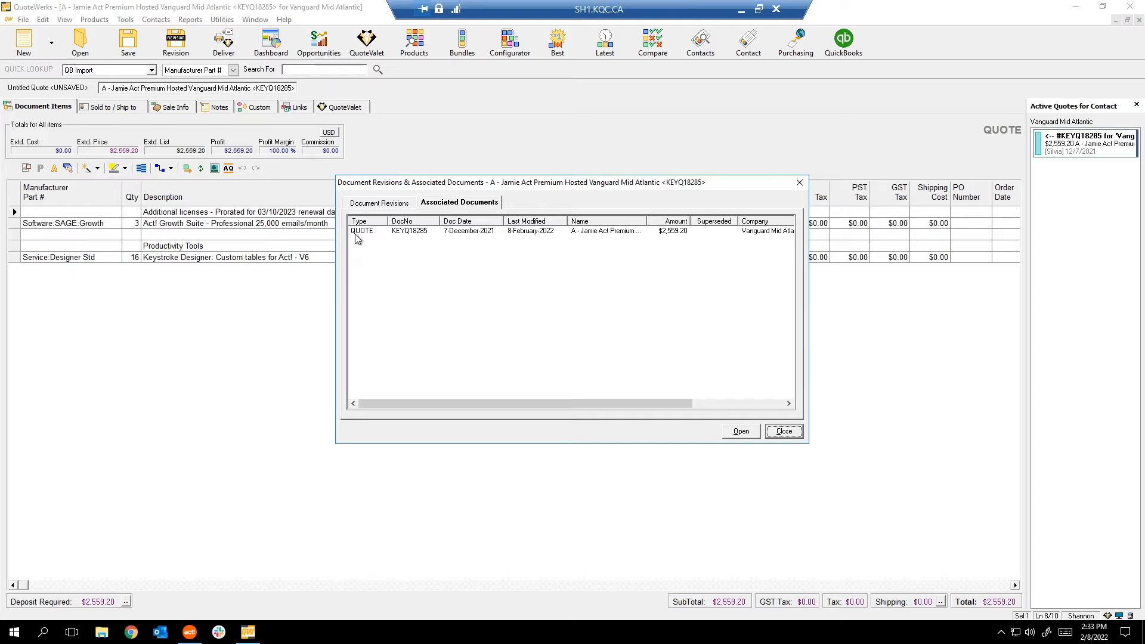
{"action": "left_click", "coordinate": [783, 432]}
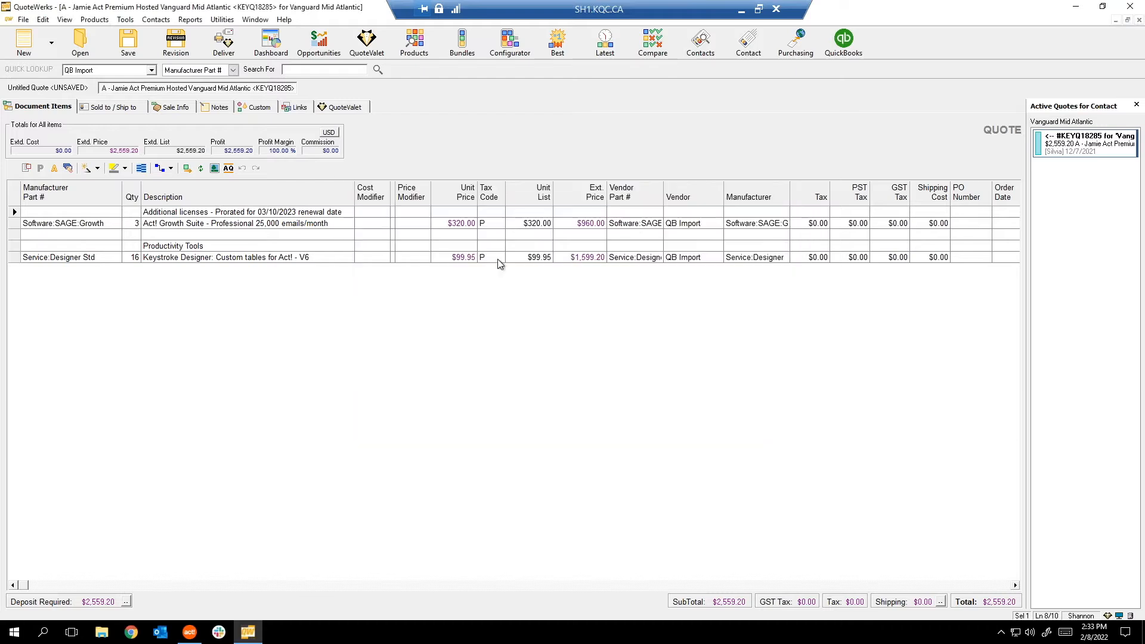
{"action": "left_click", "coordinate": [94, 19]}
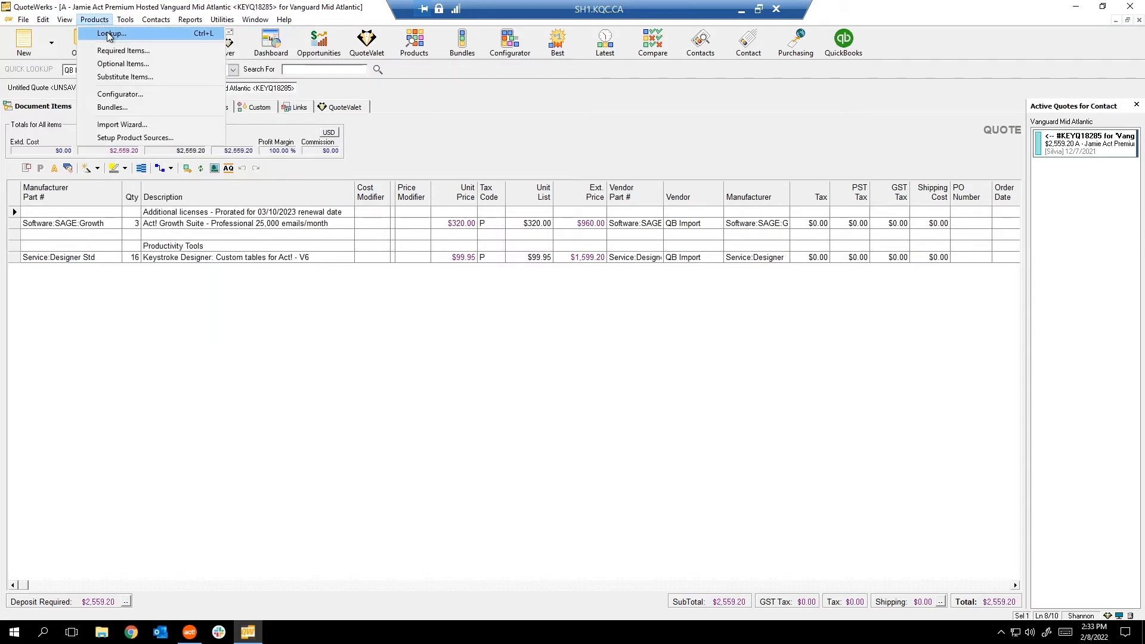
In Product Lookup, browse Canadian Costing and back out of adding the 2 Year Premium Annual Subscription.
{"action": "left_click", "coordinate": [412, 46]}
{"action": "left_click", "coordinate": [421, 50]}
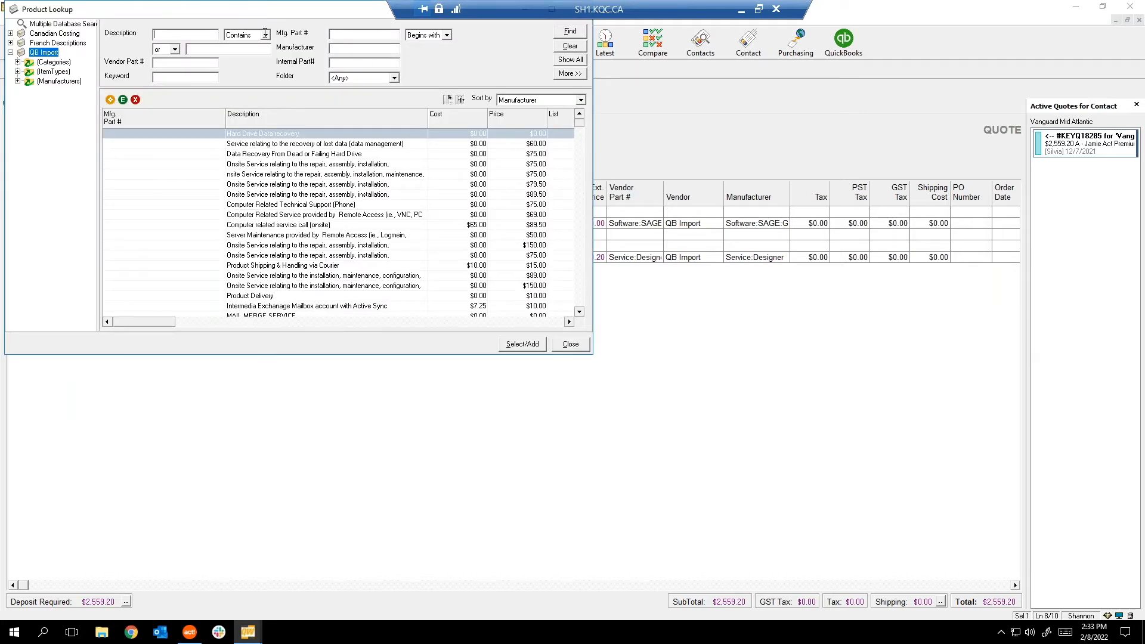
{"action": "left_click_drag", "start_coordinate": [141, 5], "coordinate": [272, 178]}
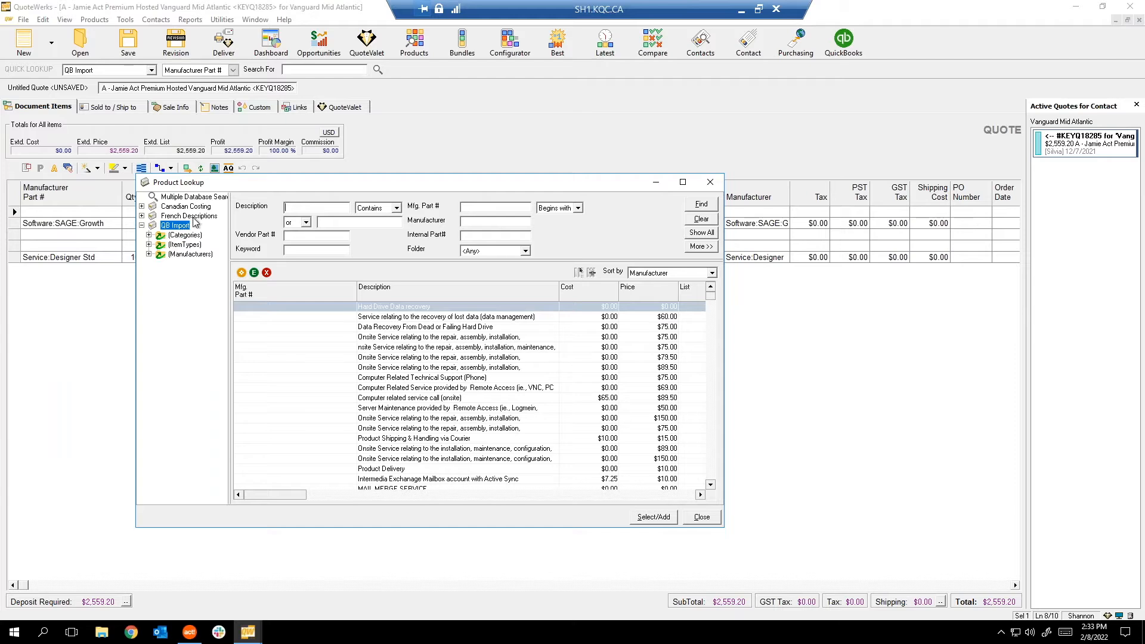
{"action": "key", "text": "Up"}
{"action": "key", "text": "Up"}
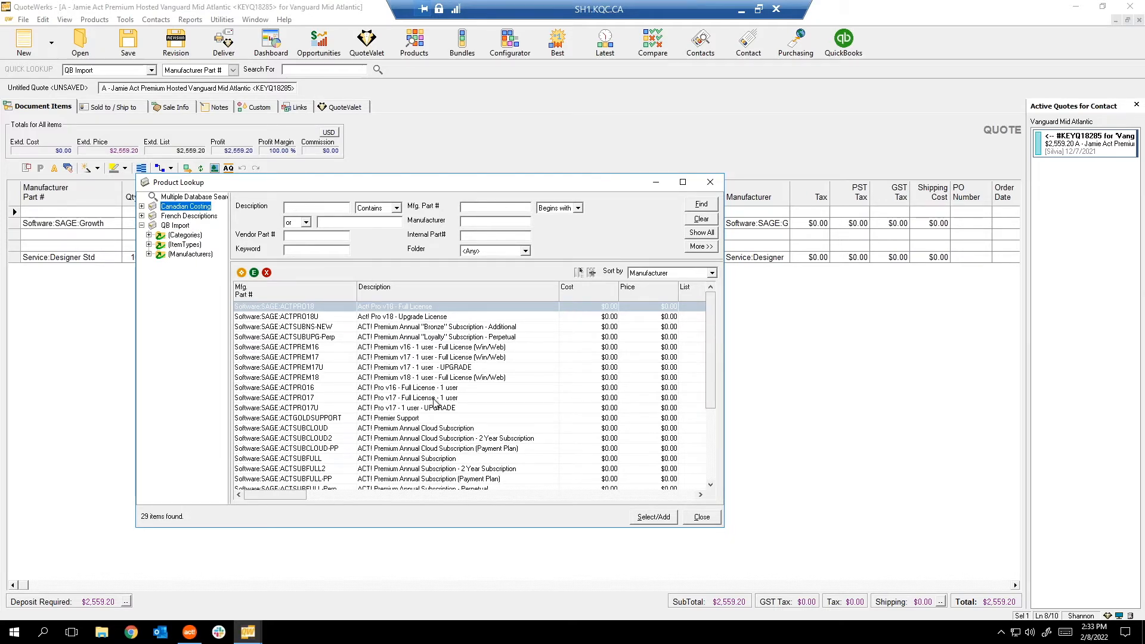
{"action": "left_click", "coordinate": [367, 399]}
{"action": "scroll", "coordinate": [379, 385], "scroll_direction": "down", "scroll_amount": 1}
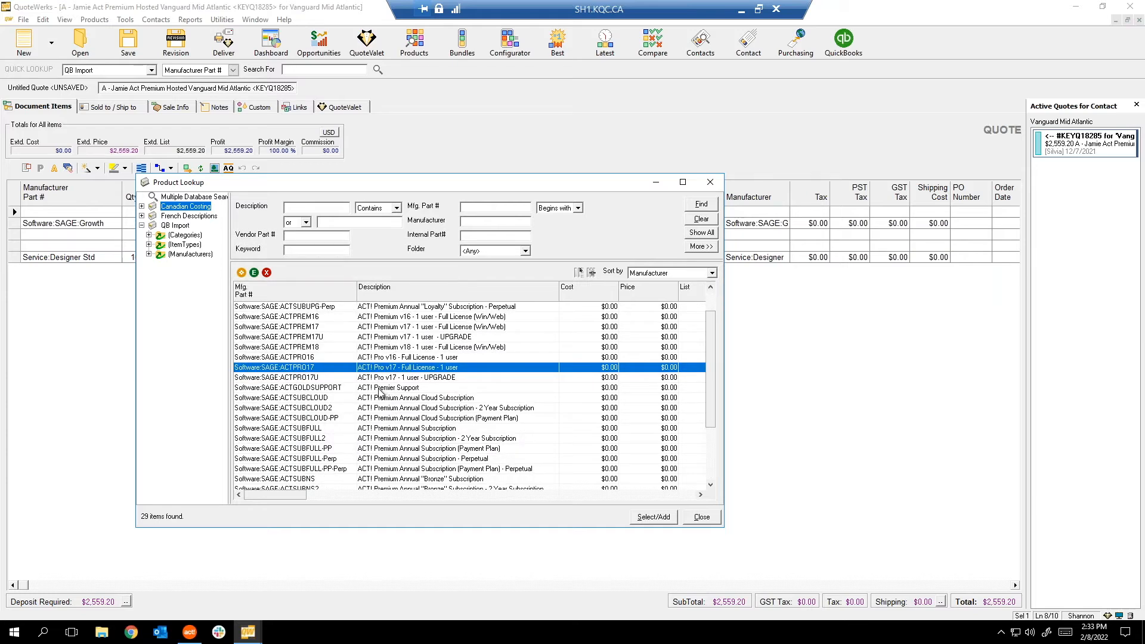
{"action": "scroll", "coordinate": [449, 409], "scroll_direction": "down", "scroll_amount": 1}
{"action": "left_click", "coordinate": [268, 417]}
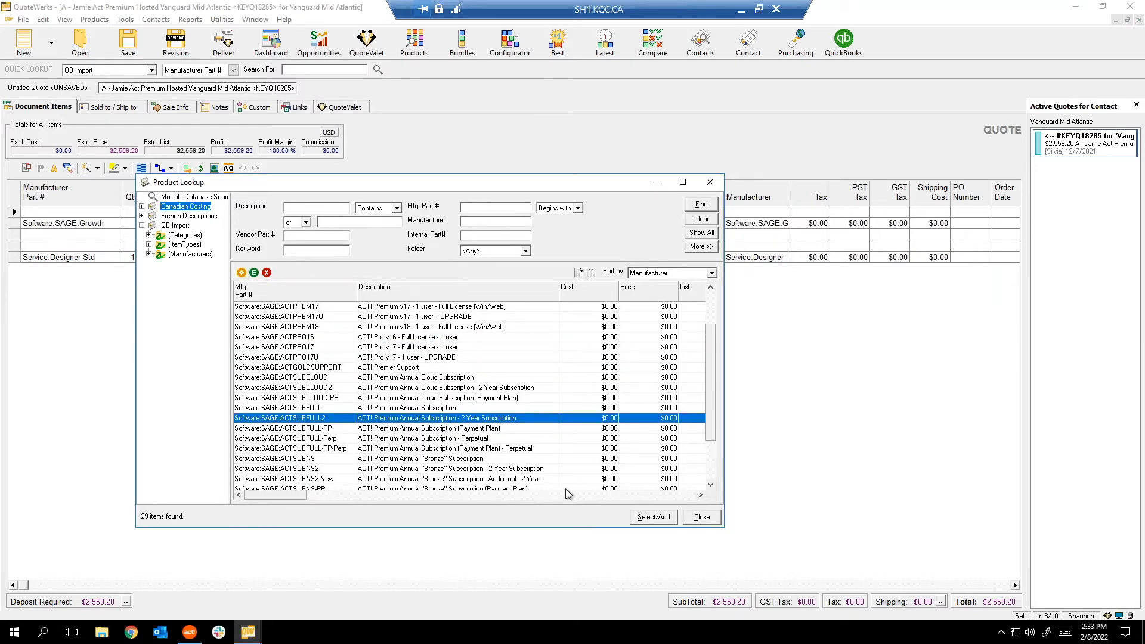
{"action": "left_click", "coordinate": [655, 518]}
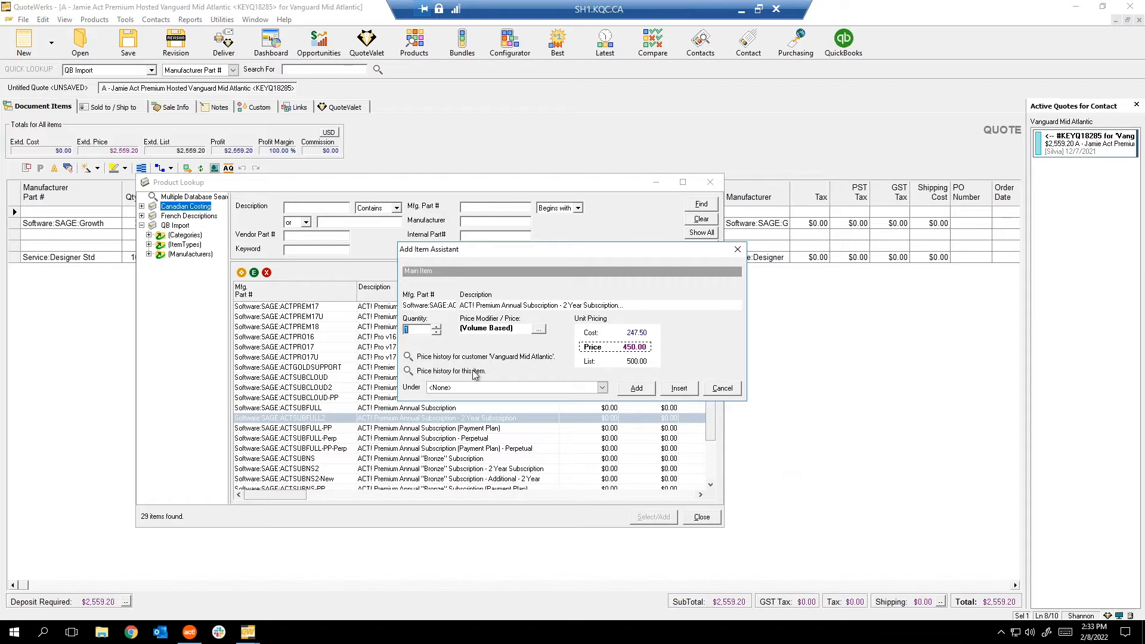
{"action": "left_click", "coordinate": [721, 390]}
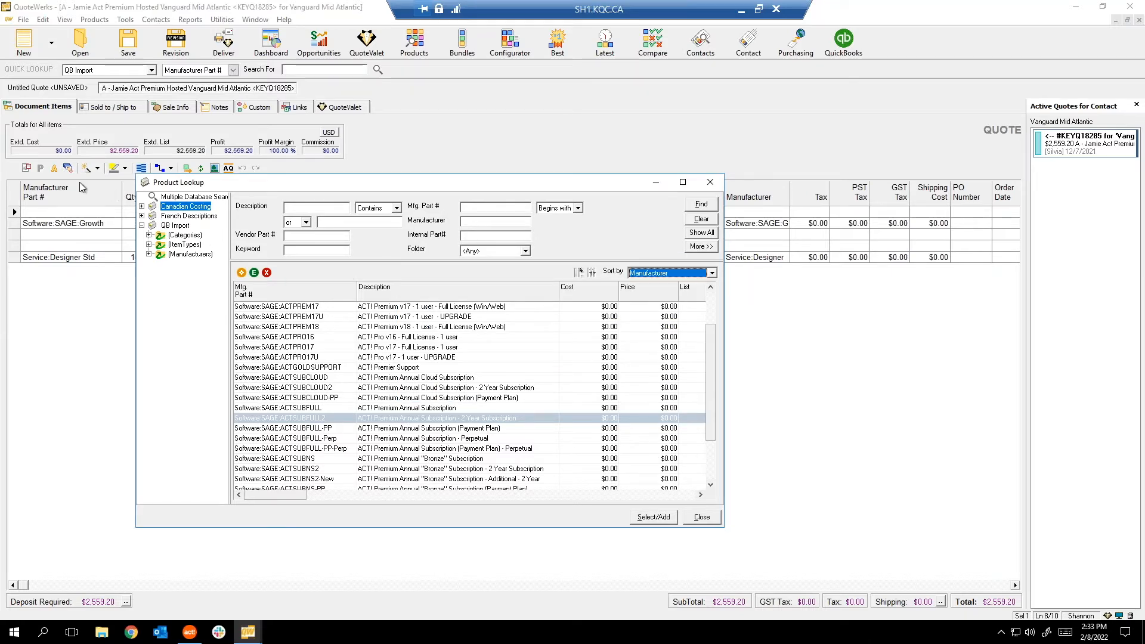
Review Multiple Database Search with all three databases chosen, then close Product Lookup.
{"action": "left_click", "coordinate": [186, 197]}
{"action": "left_click_drag", "start_coordinate": [217, 191], "coordinate": [167, 164]}
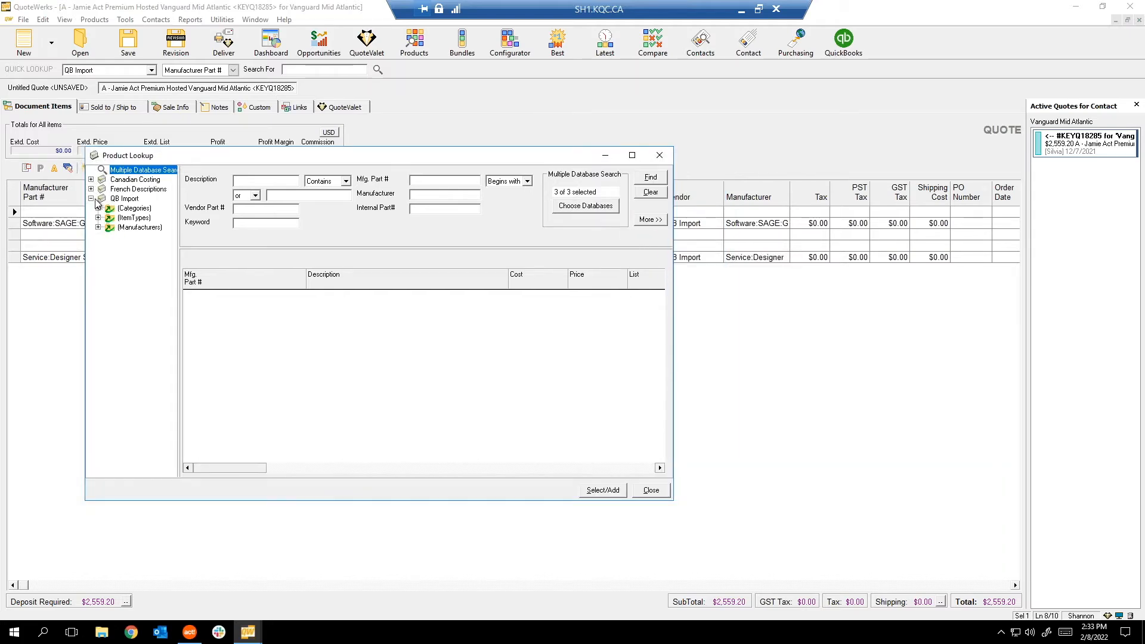
{"action": "left_click", "coordinate": [90, 199]}
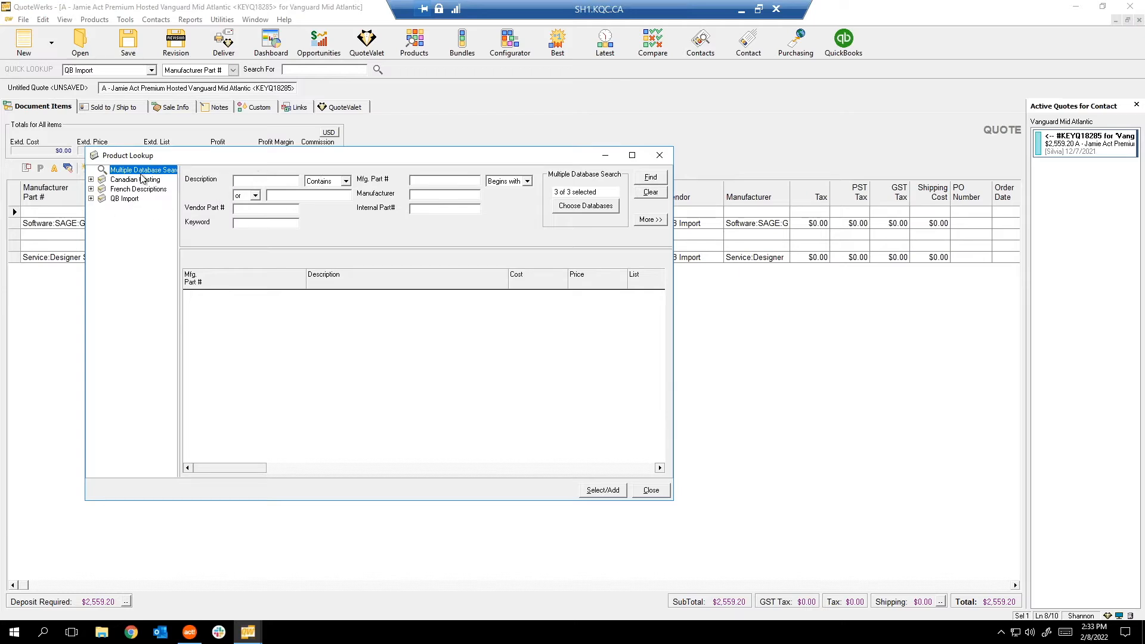
{"action": "left_click", "coordinate": [587, 207]}
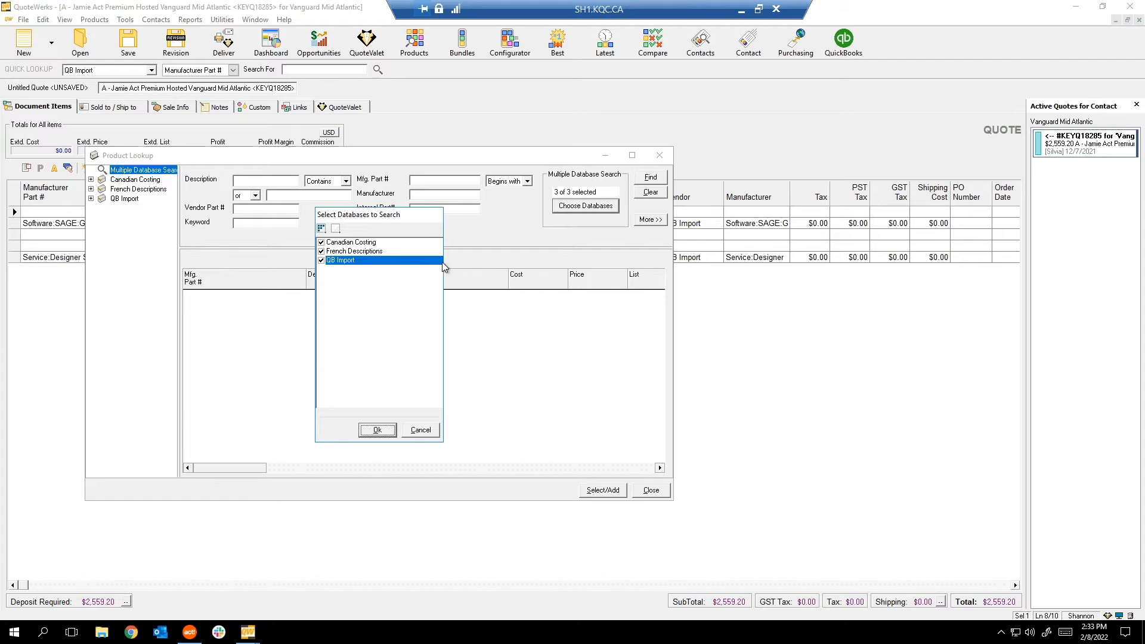
{"action": "left_click", "coordinate": [428, 430]}
{"action": "left_click", "coordinate": [262, 181]}
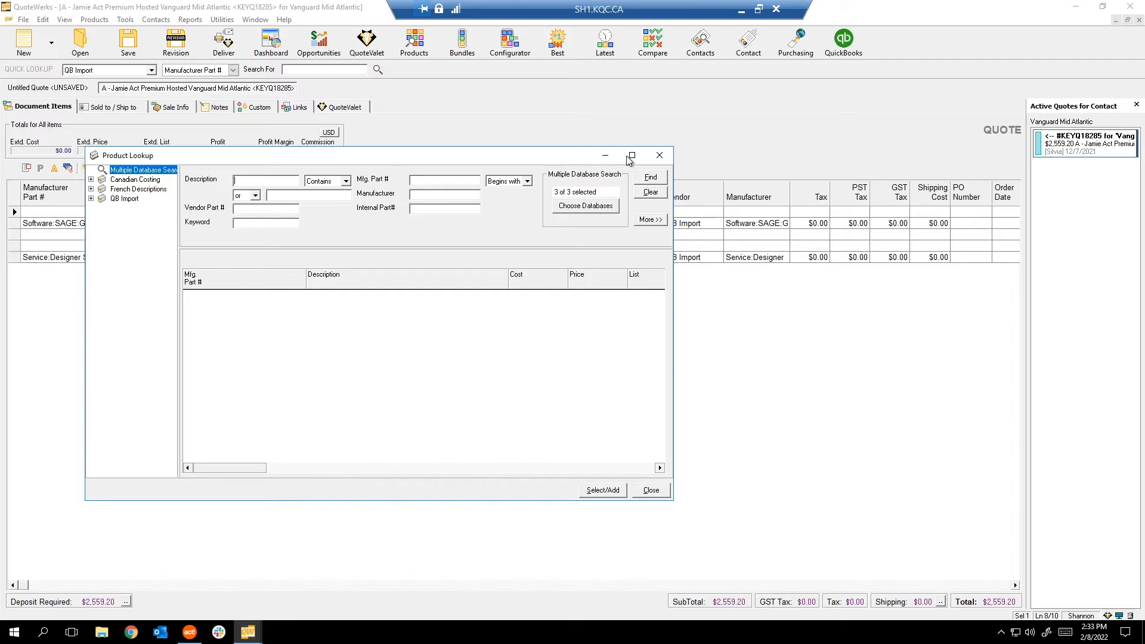
{"action": "left_click", "coordinate": [660, 157]}
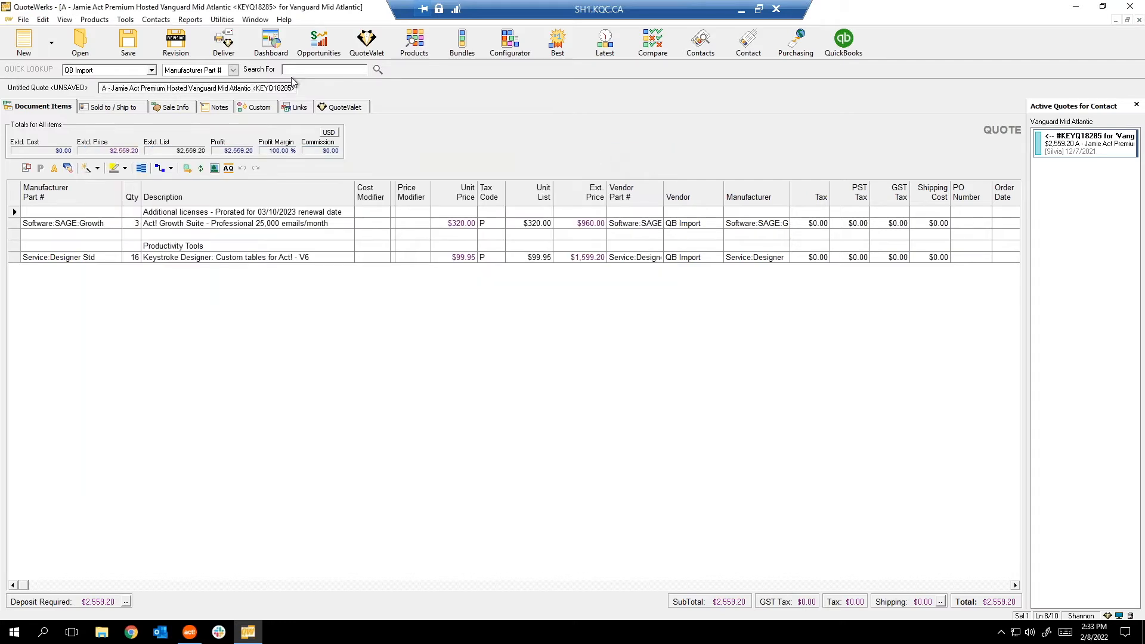
{"action": "left_click", "coordinate": [103, 23]}
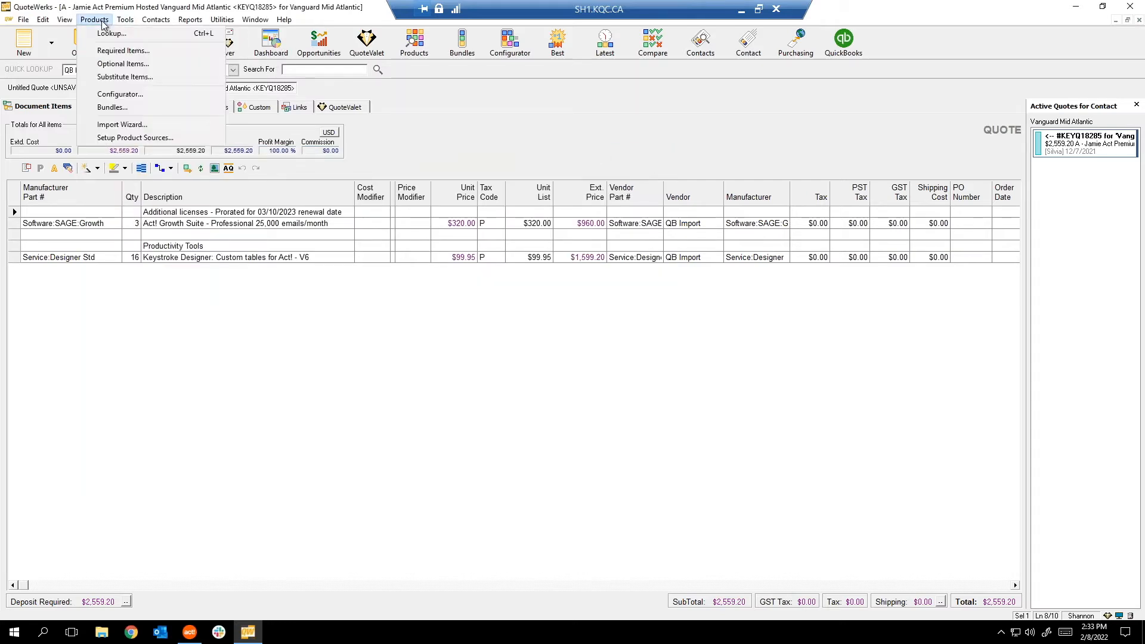
Look over the Required Items list, close it, and switch to the Untitled Quote <UNSAVED>.
{"action": "left_click", "coordinate": [133, 51]}
{"action": "left_click_drag", "start_coordinate": [79, 14], "coordinate": [233, 86]}
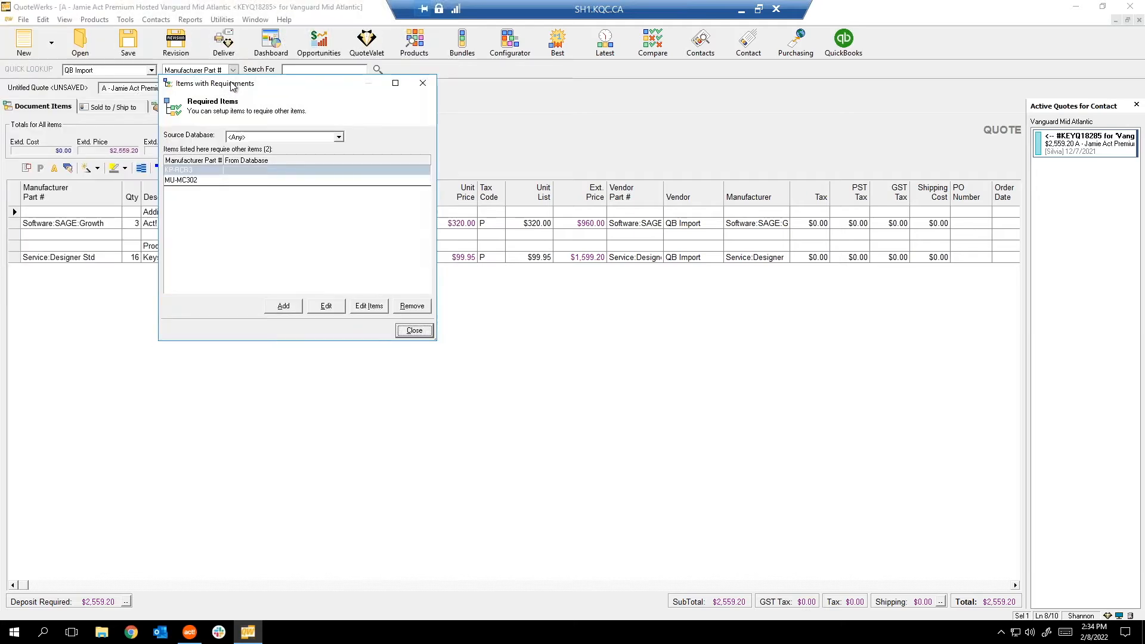
{"action": "left_click", "coordinate": [423, 83]}
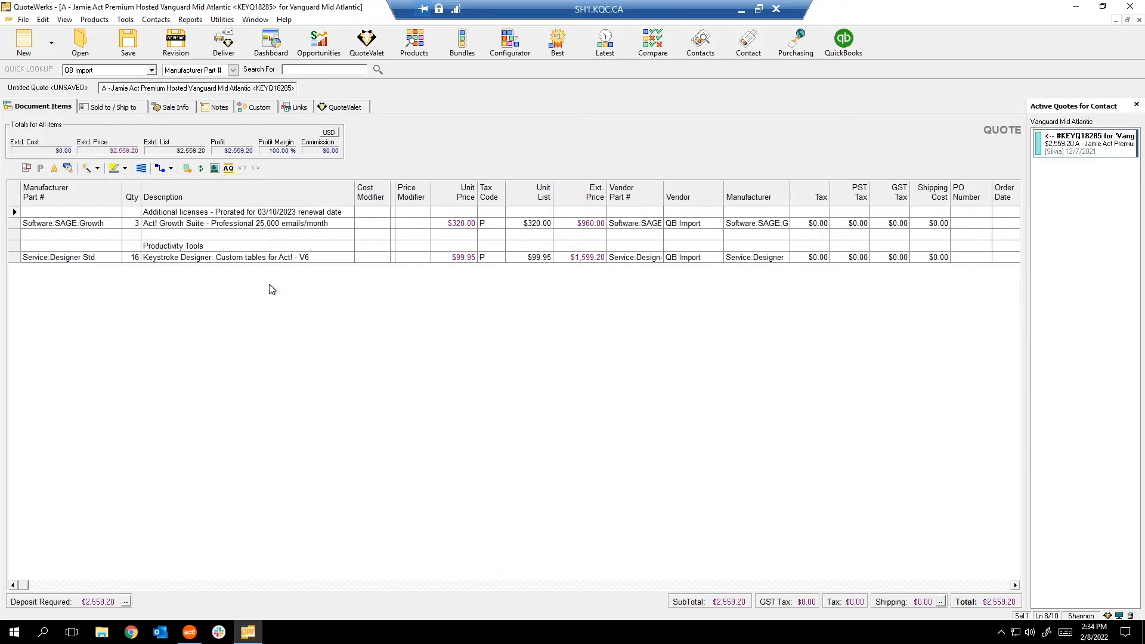
{"action": "left_click", "coordinate": [102, 284]}
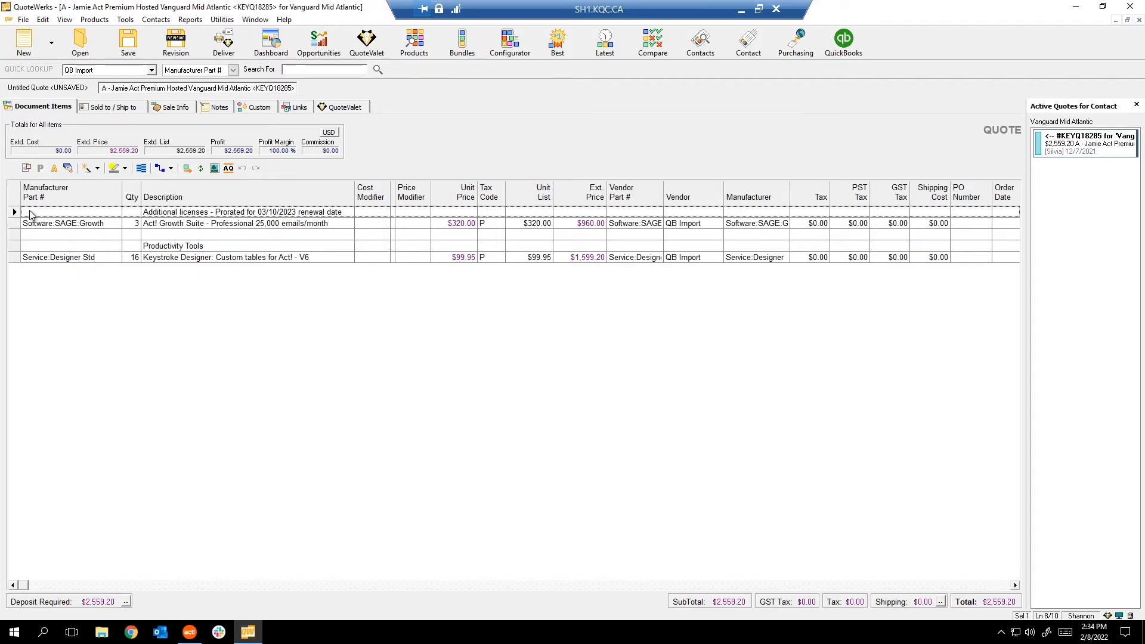
{"action": "left_click", "coordinate": [78, 88]}
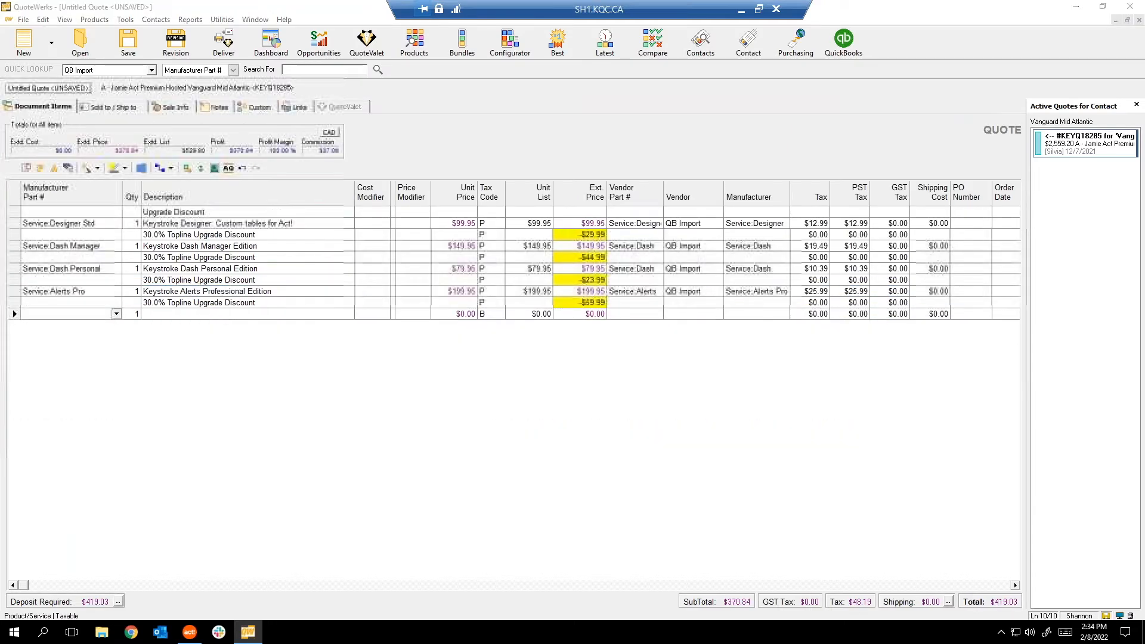
Skip saving and add Table Top and Legs lines, giving Legs quantity 4.
{"action": "left_click", "coordinate": [632, 365]}
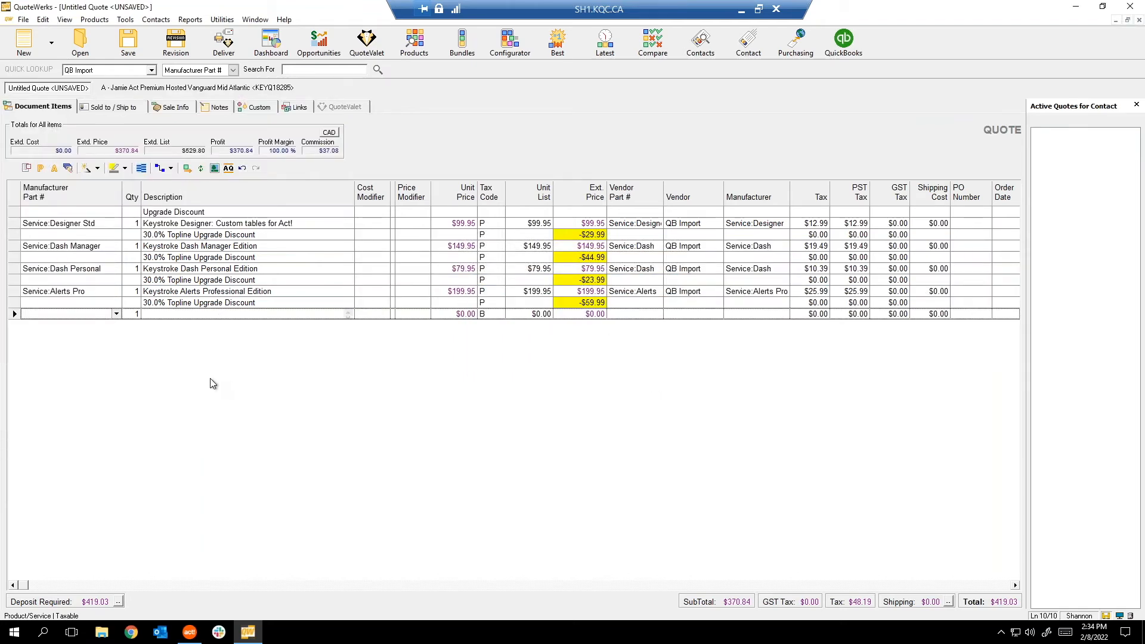
{"action": "key", "text": "Down"}
{"action": "key", "text": "Down"}
{"action": "key", "text": "Down"}
{"action": "left_click", "coordinate": [199, 316]}
{"action": "type", "text": "Table Top"}
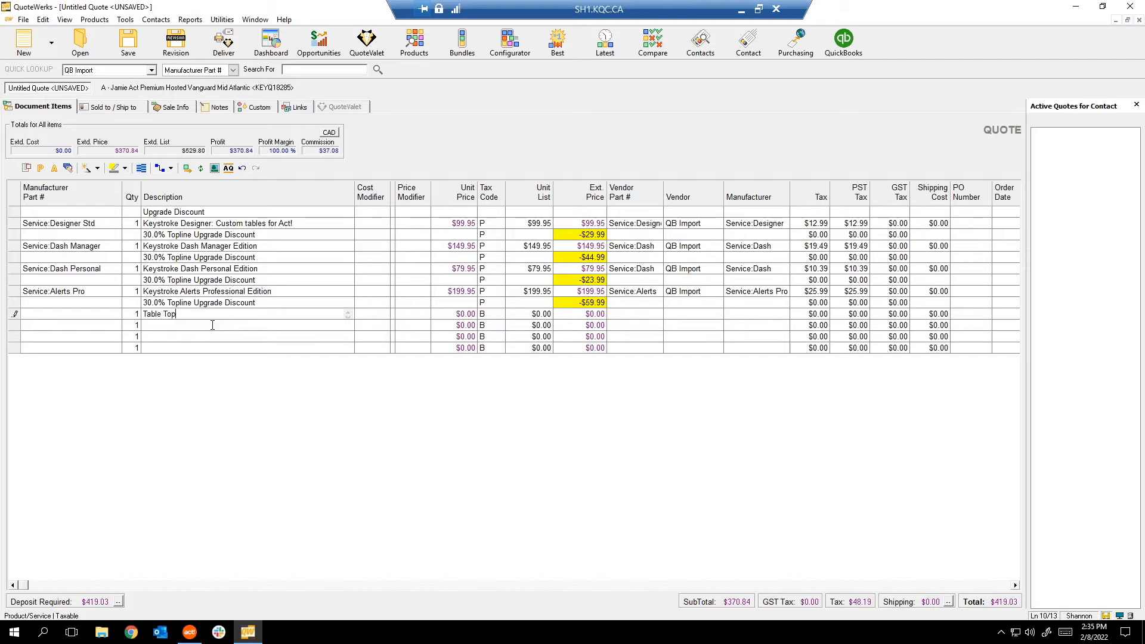
{"action": "left_click", "coordinate": [212, 325]}
{"action": "type", "text": "Legsd"}
{"action": "key", "text": "BackSpace"}
{"action": "left_click", "coordinate": [134, 324]}
{"action": "type", "text": "4"}
Make the Legs quantity dependent on Table Top with a multiplier of 4.
{"action": "left_click", "coordinate": [16, 314]}
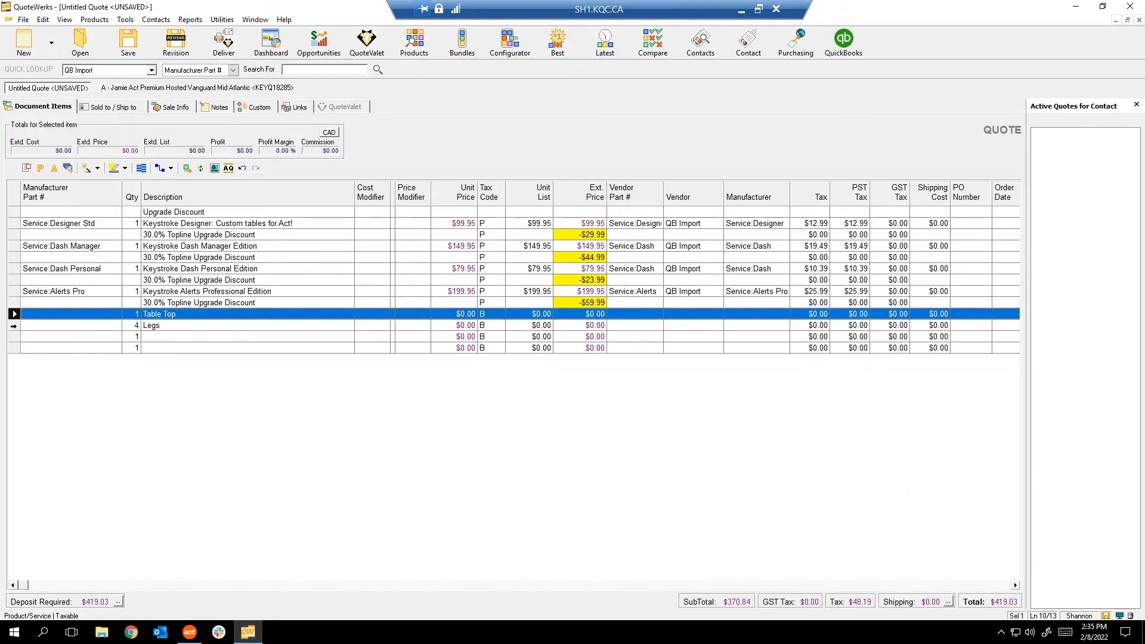
{"action": "left_click", "coordinate": [14, 325], "text": "shift"}
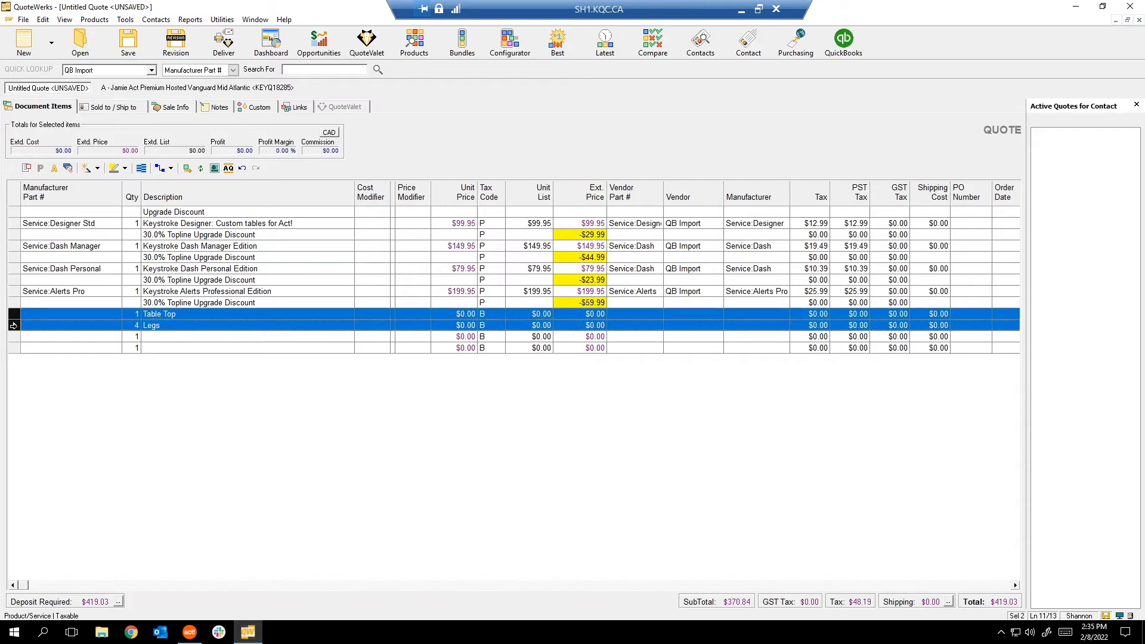
{"action": "left_click", "coordinate": [160, 168]}
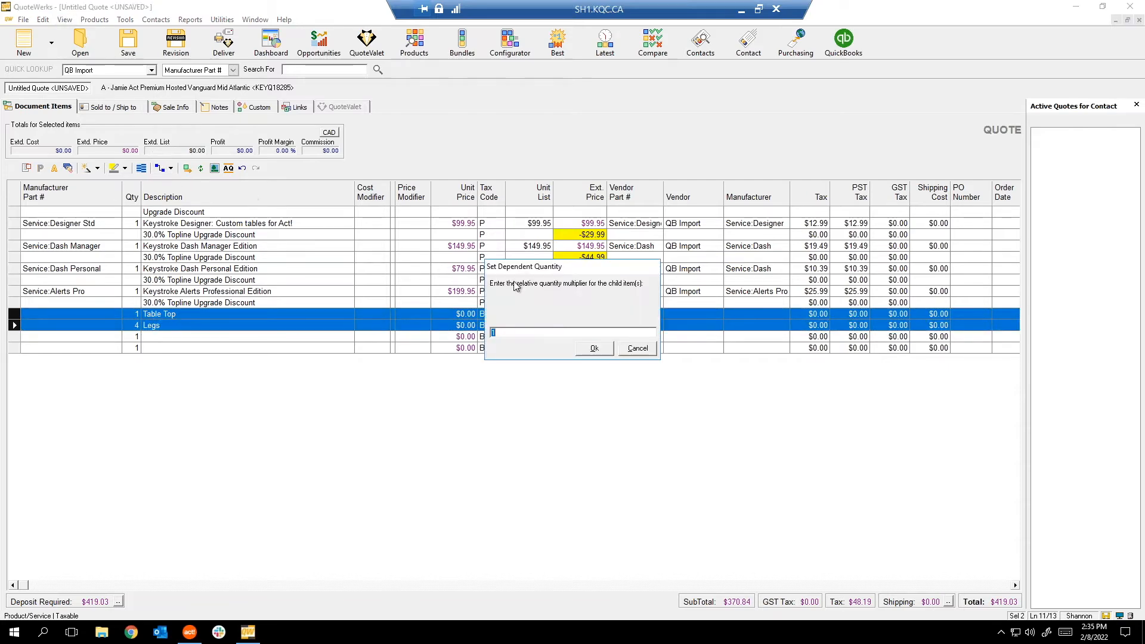
{"action": "left_click", "coordinate": [595, 348]}
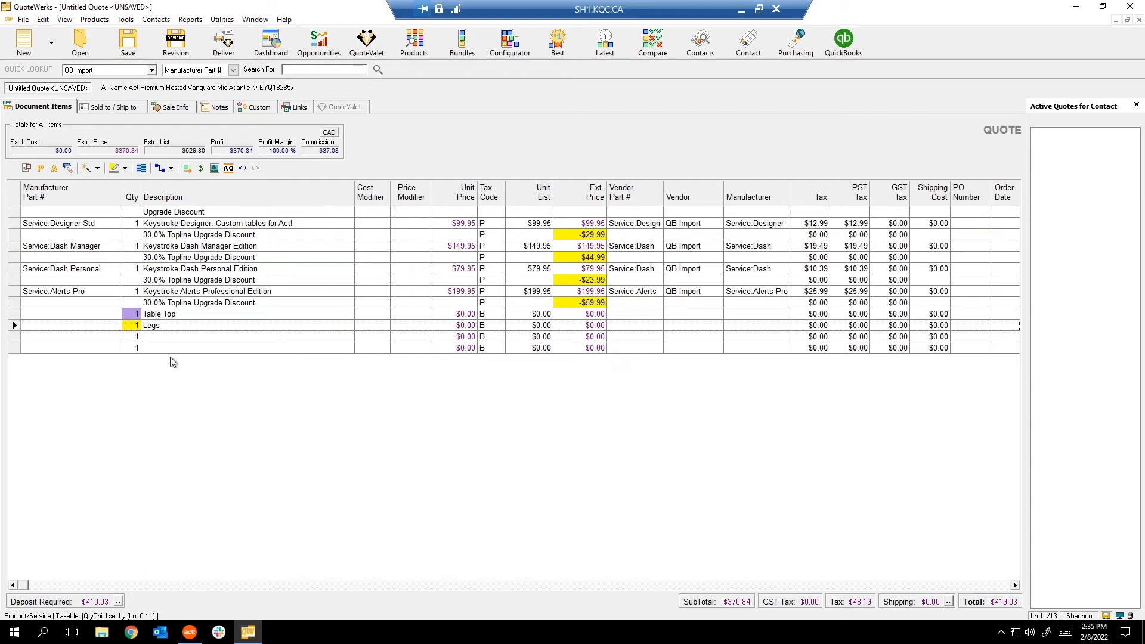
{"action": "left_click", "coordinate": [132, 325]}
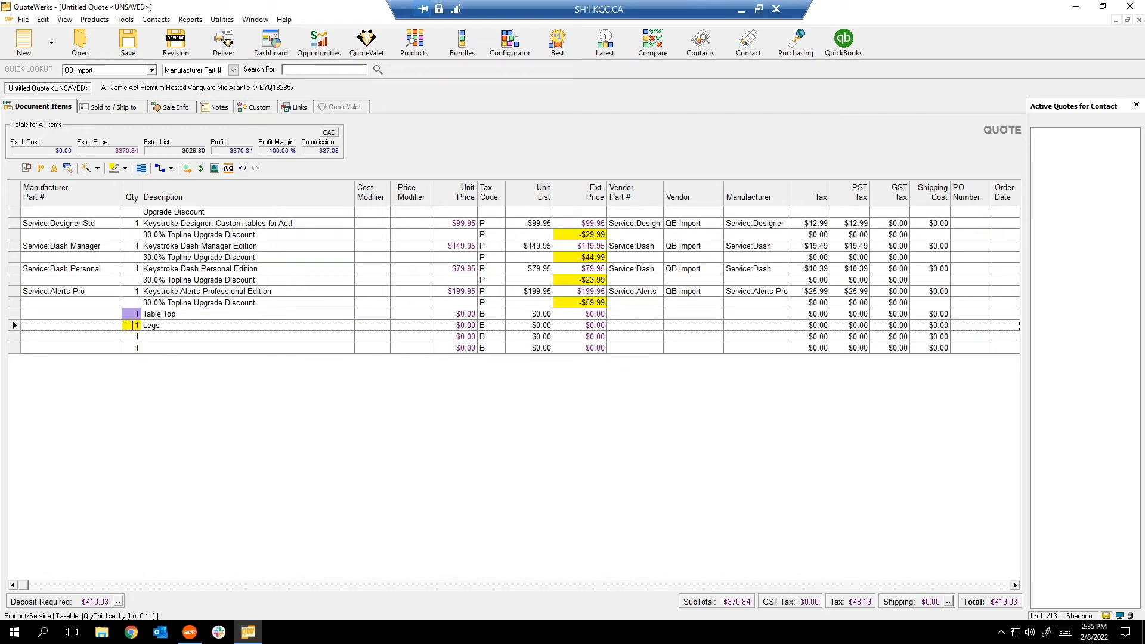
{"action": "left_click", "coordinate": [28, 325]}
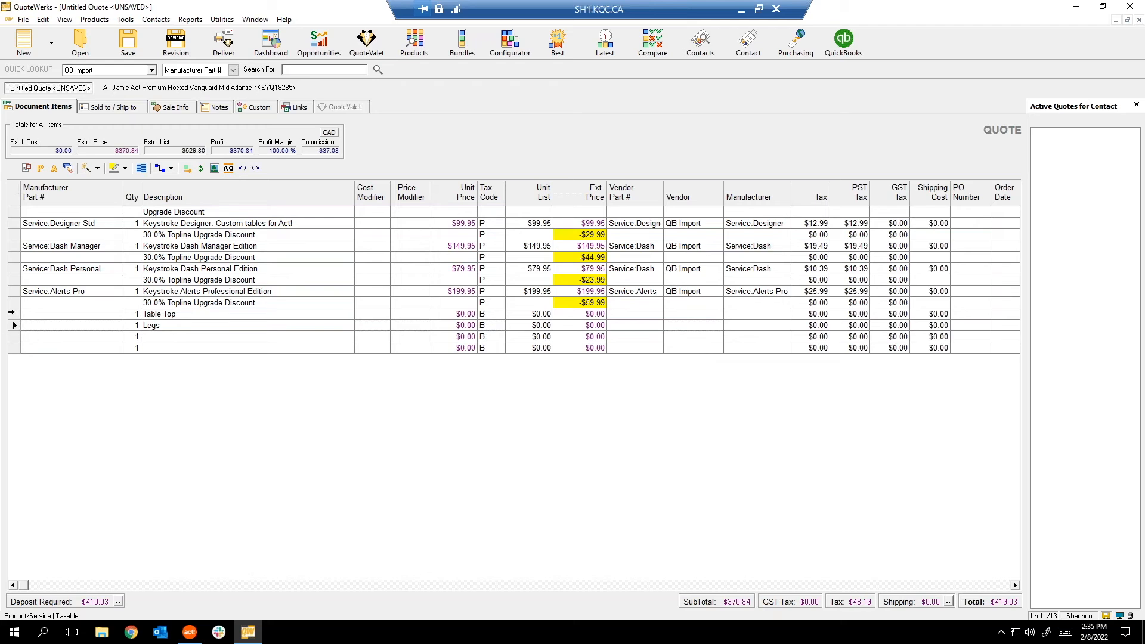
{"action": "left_click", "coordinate": [12, 312], "text": "shift"}
{"action": "left_click", "coordinate": [162, 169]}
{"action": "type", "text": "4"}
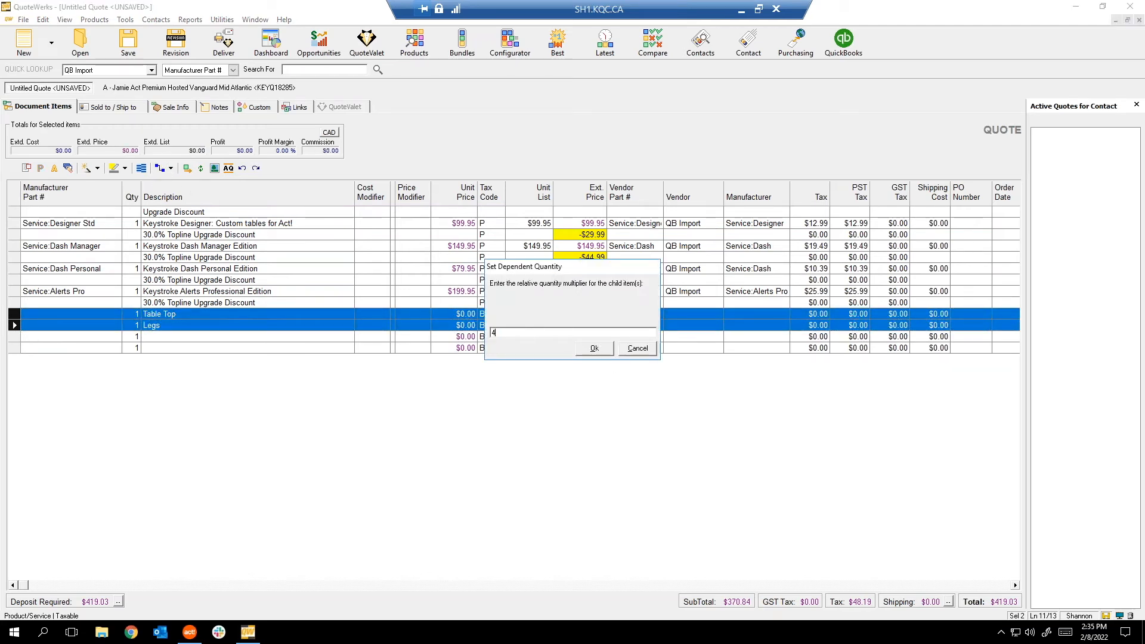
{"action": "left_click", "coordinate": [594, 349]}
Set Table Top's quantity to 3 so Legs becomes 12.
{"action": "left_click", "coordinate": [149, 314]}
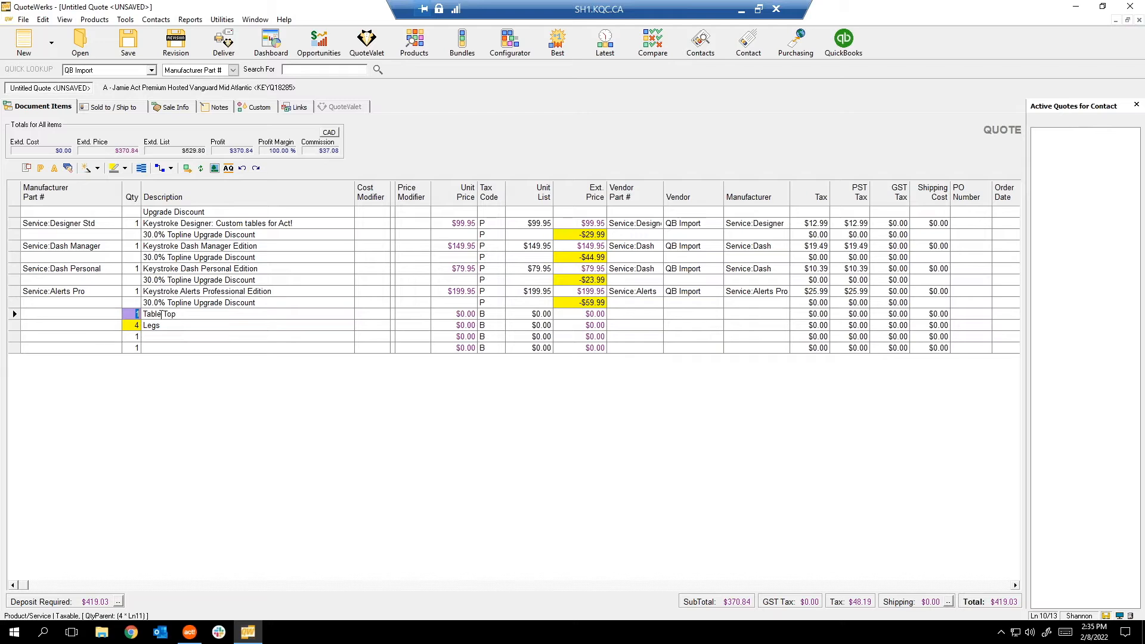
{"action": "left_click", "coordinate": [161, 314]}
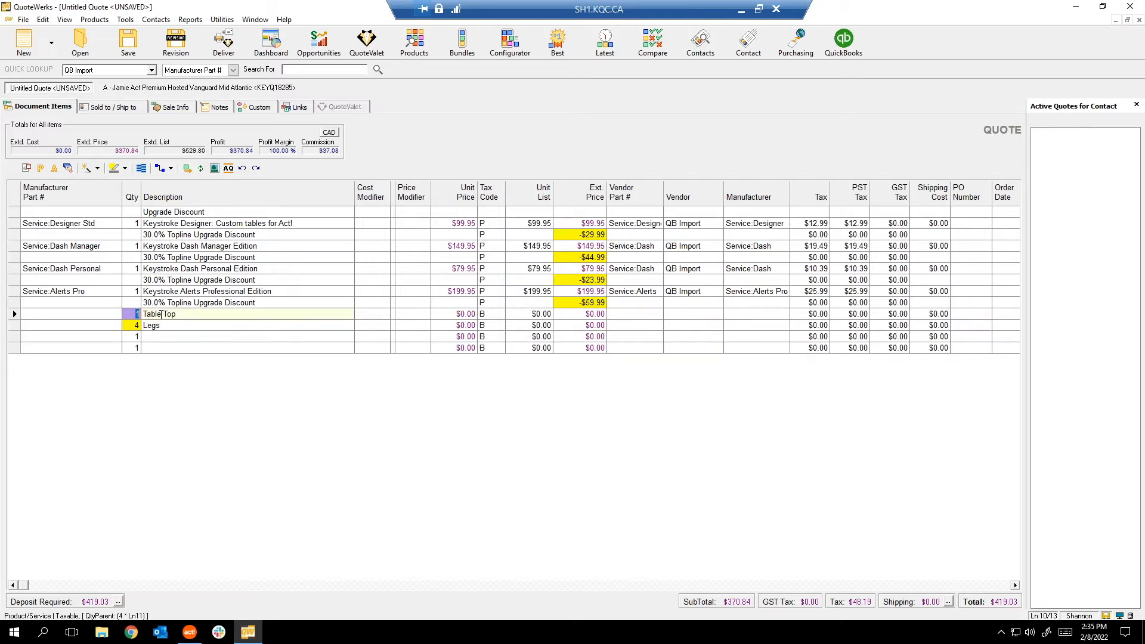
{"action": "type", "text": "3"}
{"action": "left_click", "coordinate": [193, 391]}
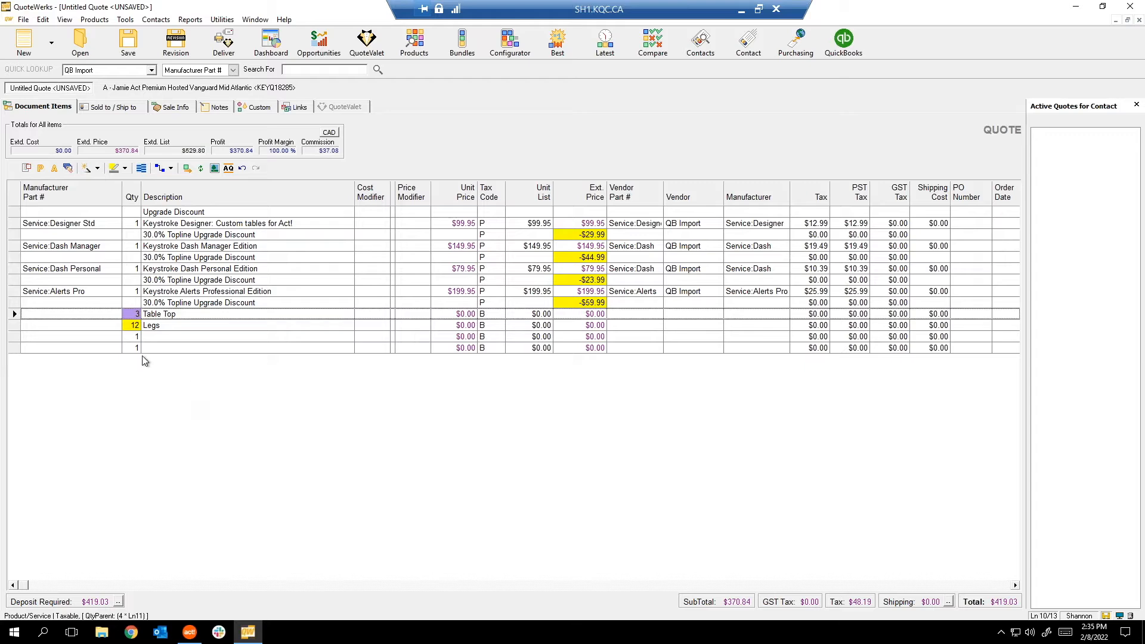
{"action": "left_click", "coordinate": [127, 325]}
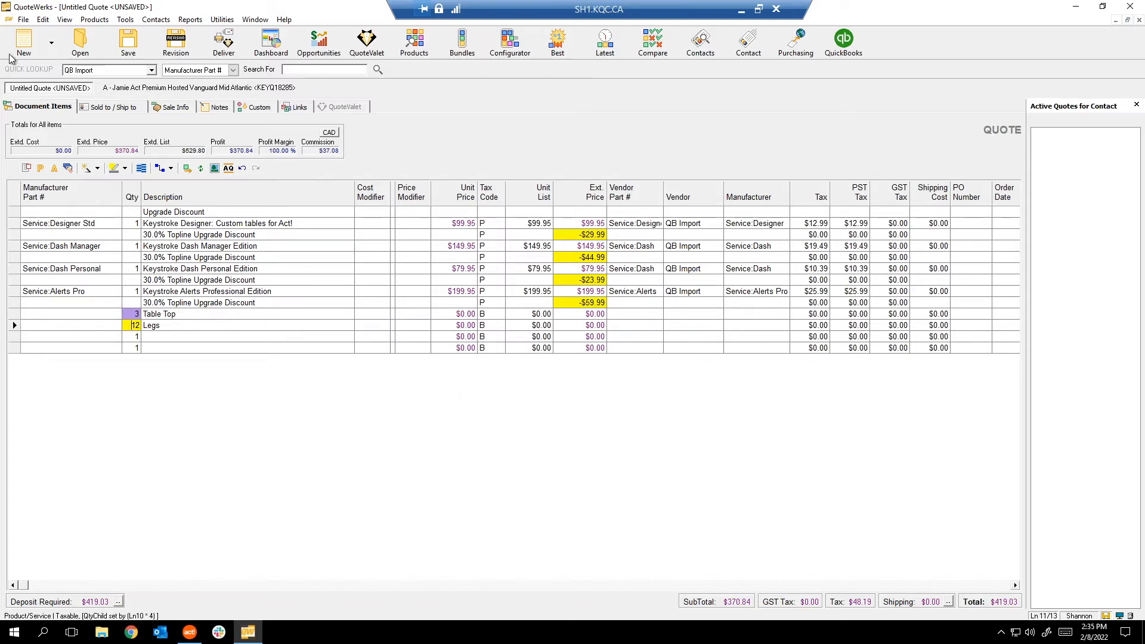
{"action": "left_click", "coordinate": [93, 20]}
{"action": "left_click", "coordinate": [125, 64]}
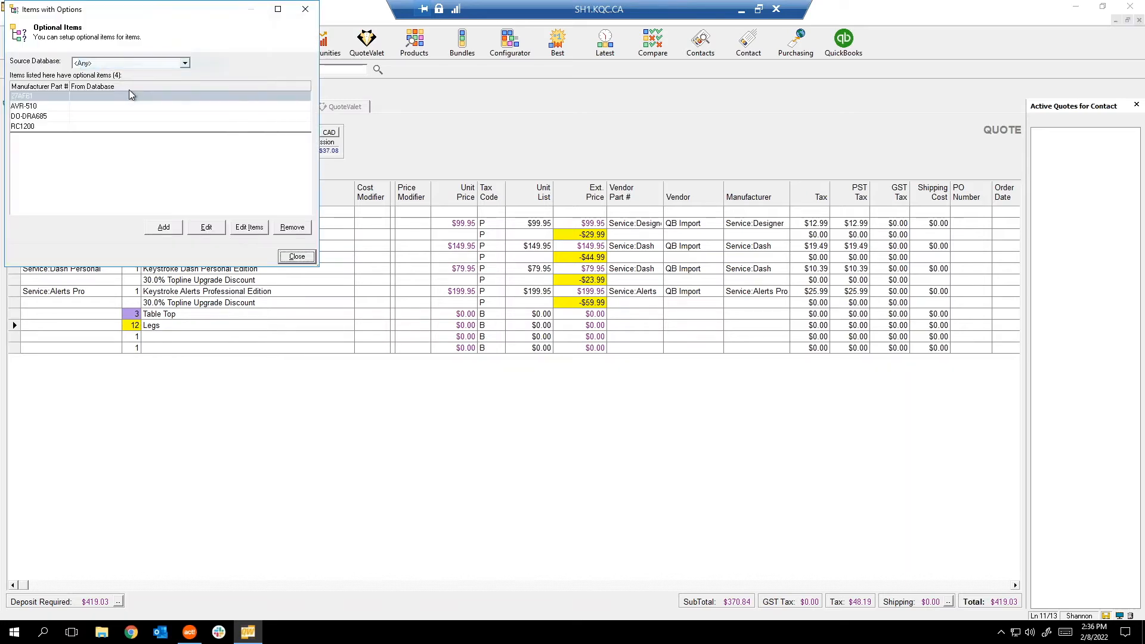
{"action": "left_click_drag", "start_coordinate": [108, 12], "coordinate": [234, 92]}
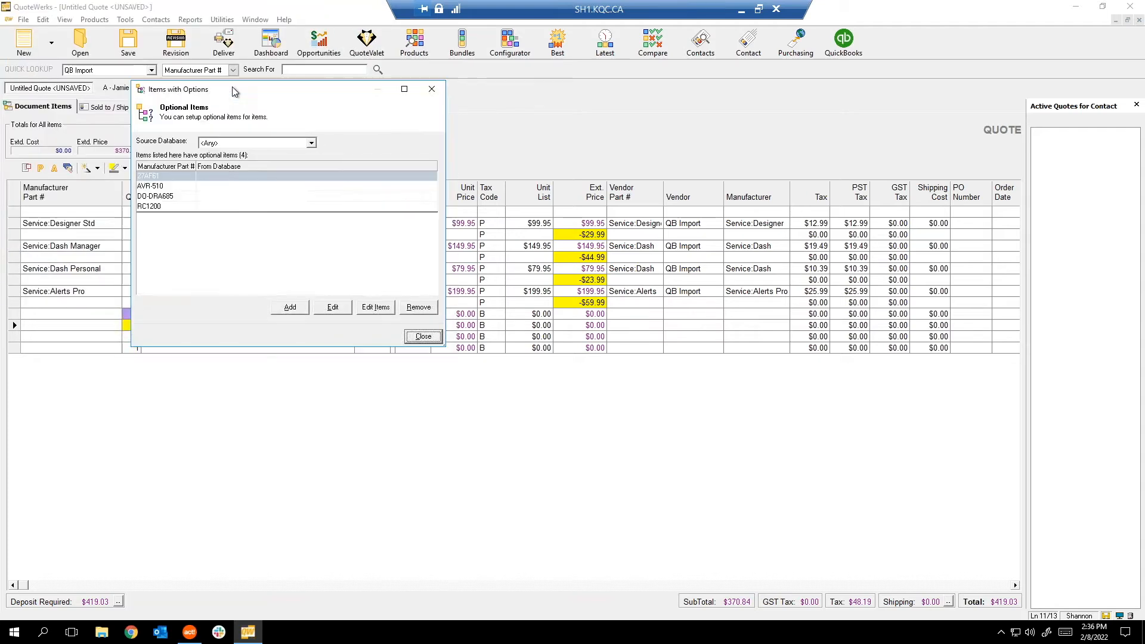
{"action": "left_click", "coordinate": [431, 89]}
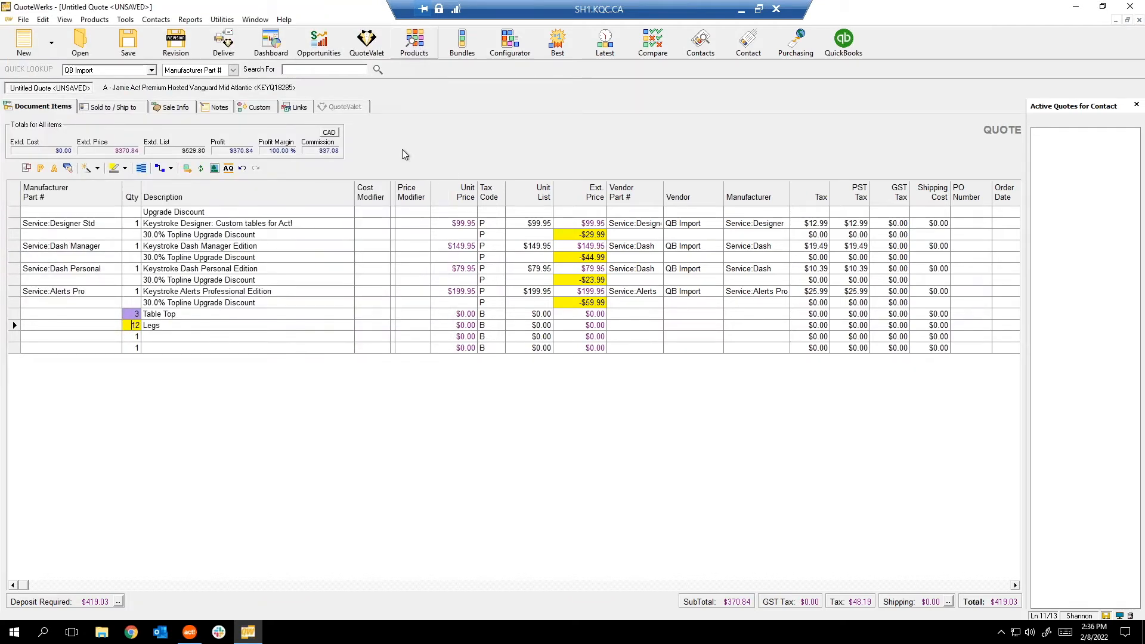
{"action": "left_click", "coordinate": [415, 44]}
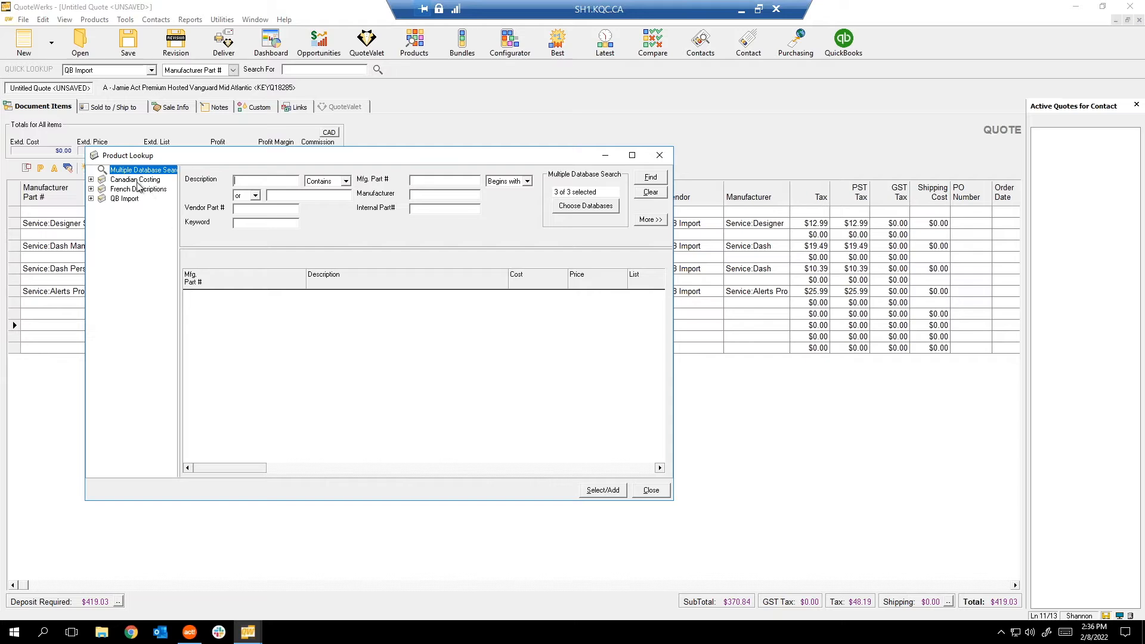
Preview adding Act! Pro v16 Full License from Canadian Costing, cancel, and close Product Lookup.
{"action": "left_click", "coordinate": [135, 179]}
{"action": "left_click", "coordinate": [292, 377]}
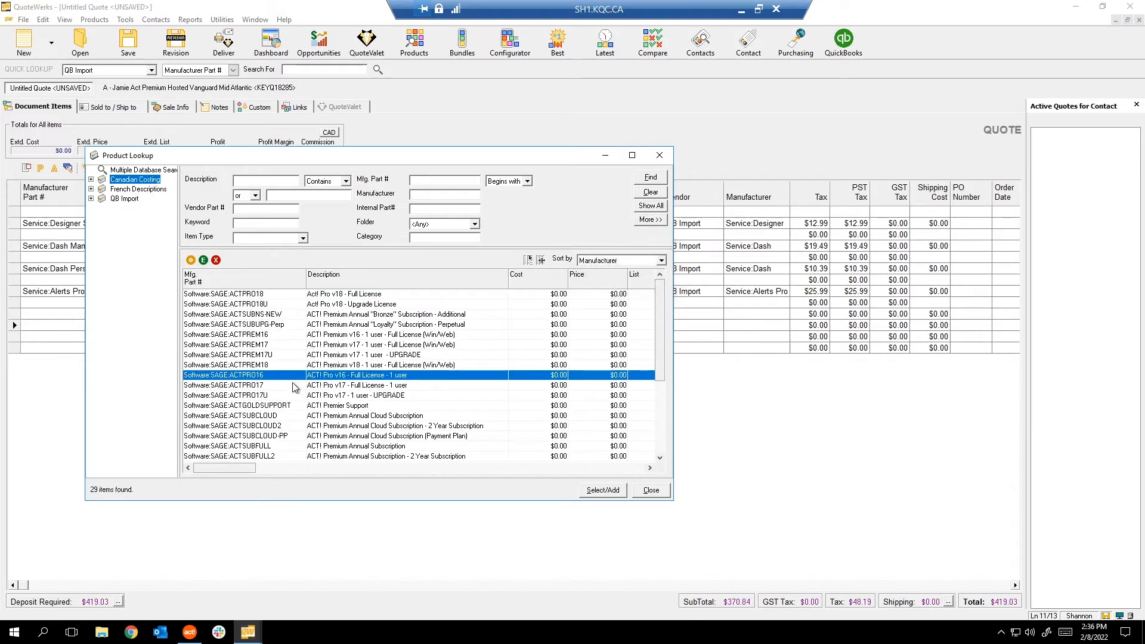
{"action": "left_click", "coordinate": [603, 490]}
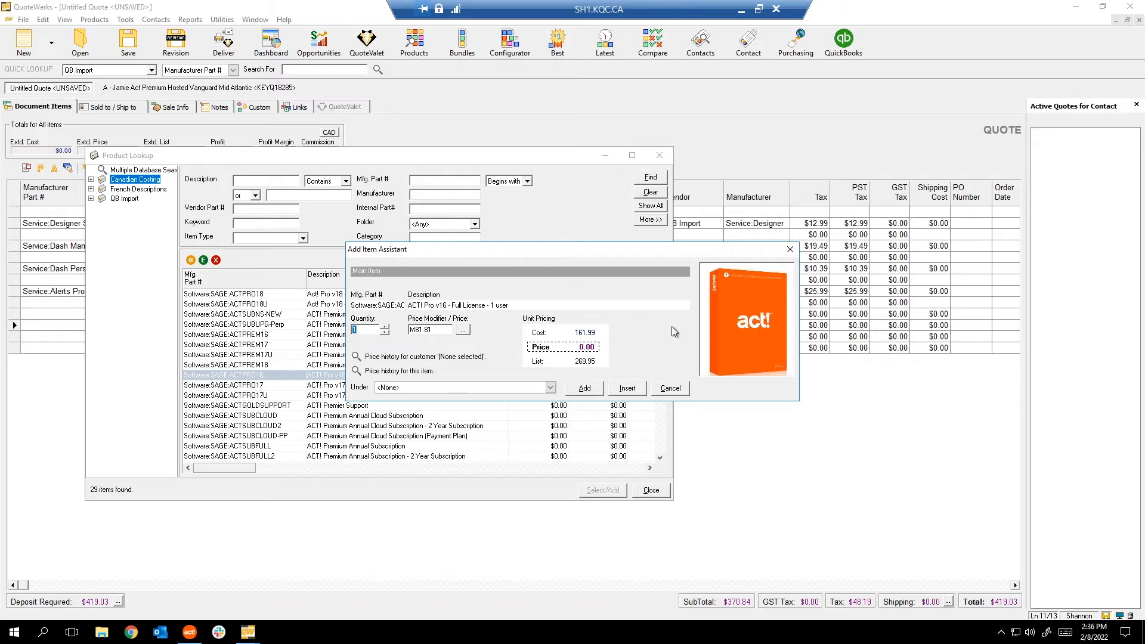
{"action": "left_click", "coordinate": [670, 388]}
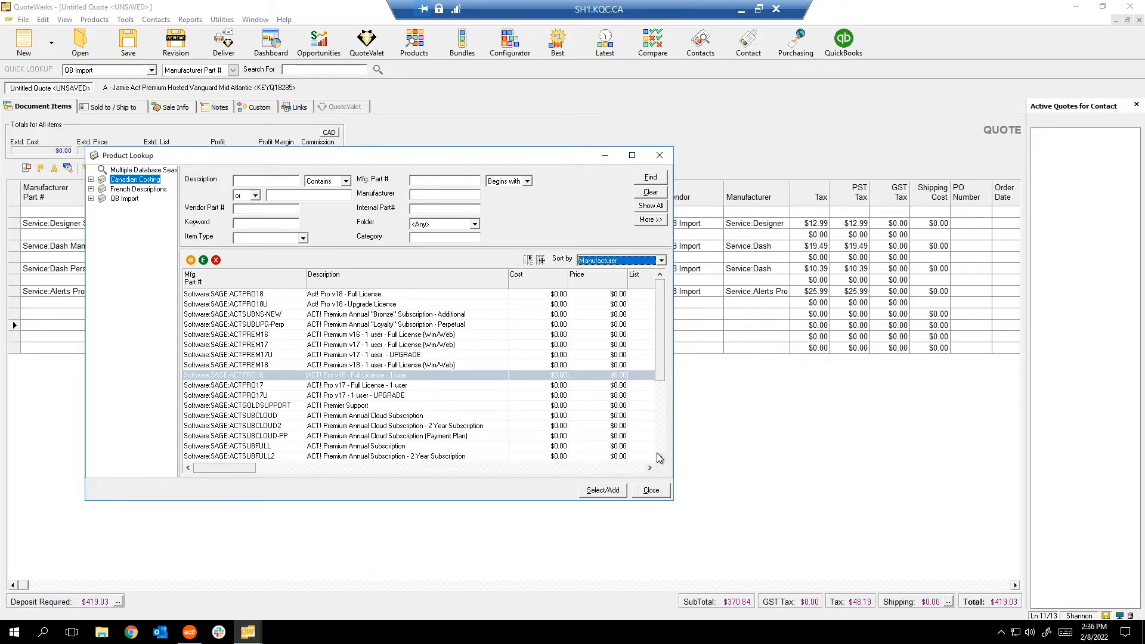
{"action": "left_click", "coordinate": [651, 490]}
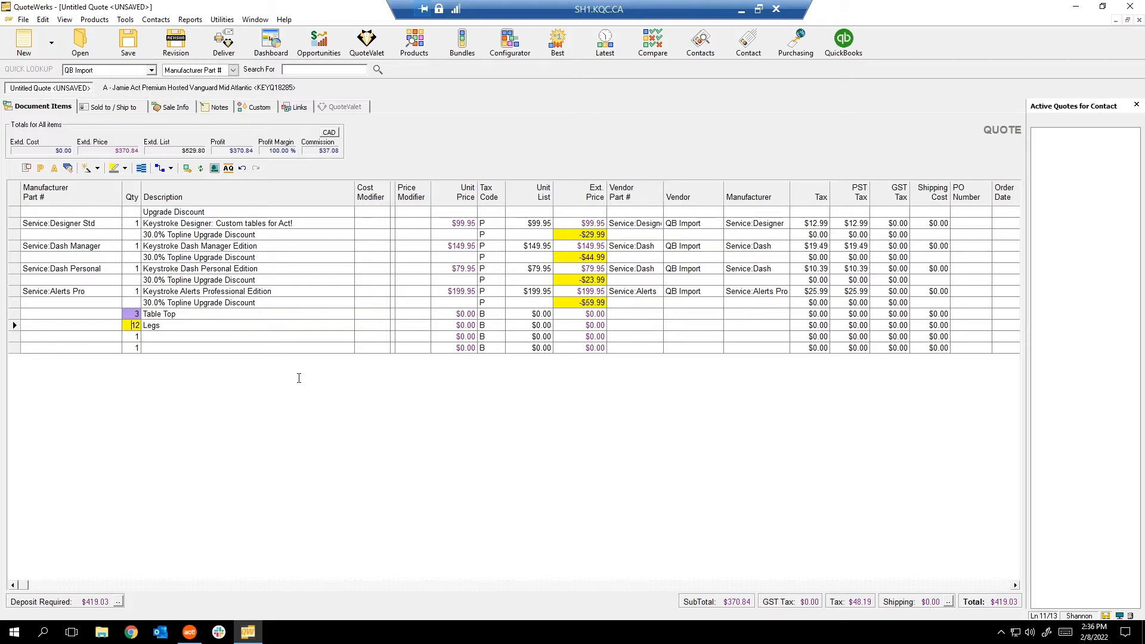
Review the Bundles list, including AMA, Growth Suite and Topsuite Bundle, then close it.
{"action": "left_click", "coordinate": [125, 20]}
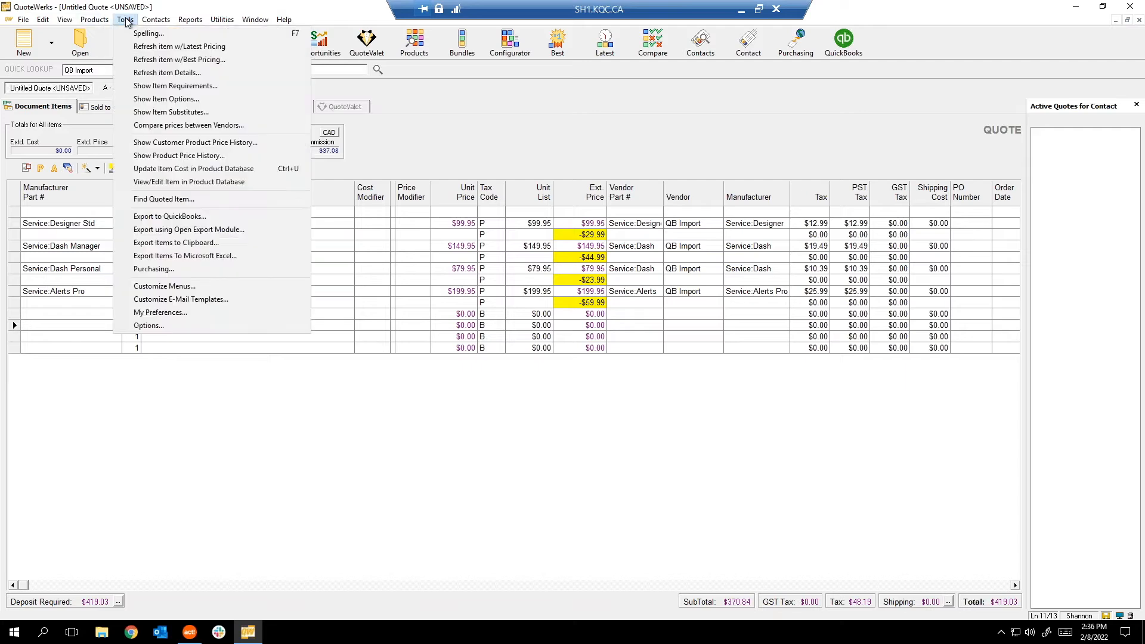
{"action": "mouse_move", "coordinate": [94, 19]}
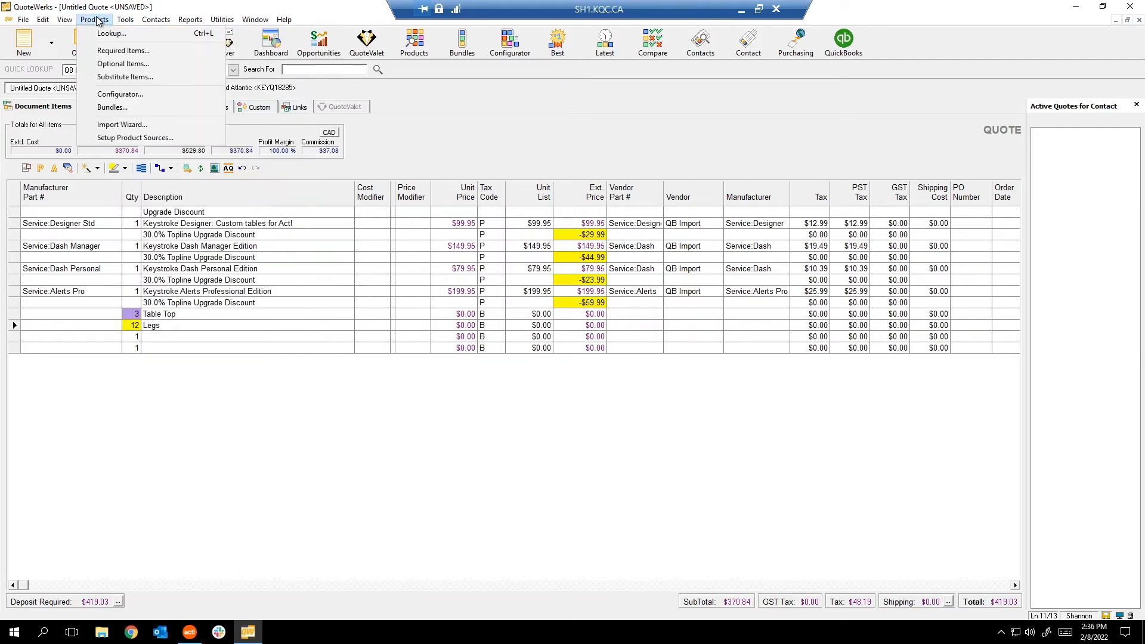
{"action": "left_click", "coordinate": [152, 106]}
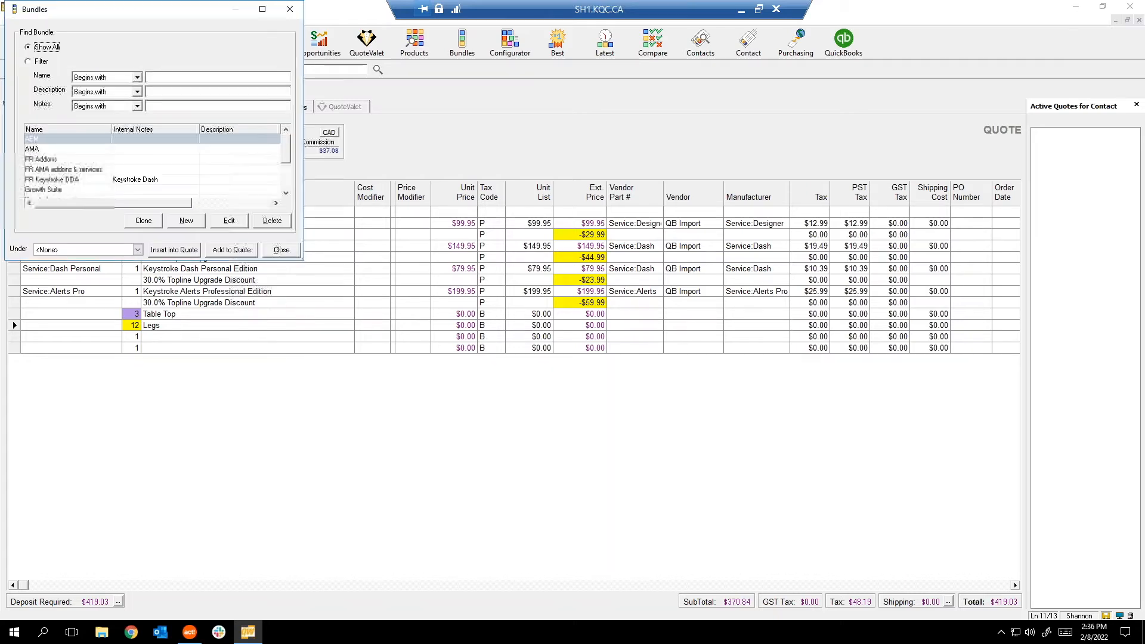
{"action": "left_click_drag", "start_coordinate": [109, 9], "coordinate": [164, 74]}
{"action": "scroll", "coordinate": [242, 226], "scroll_direction": "down", "scroll_amount": 5}
{"action": "scroll", "coordinate": [239, 236], "scroll_direction": "up", "scroll_amount": 2}
{"action": "scroll", "coordinate": [240, 237], "scroll_direction": "up", "scroll_amount": 1}
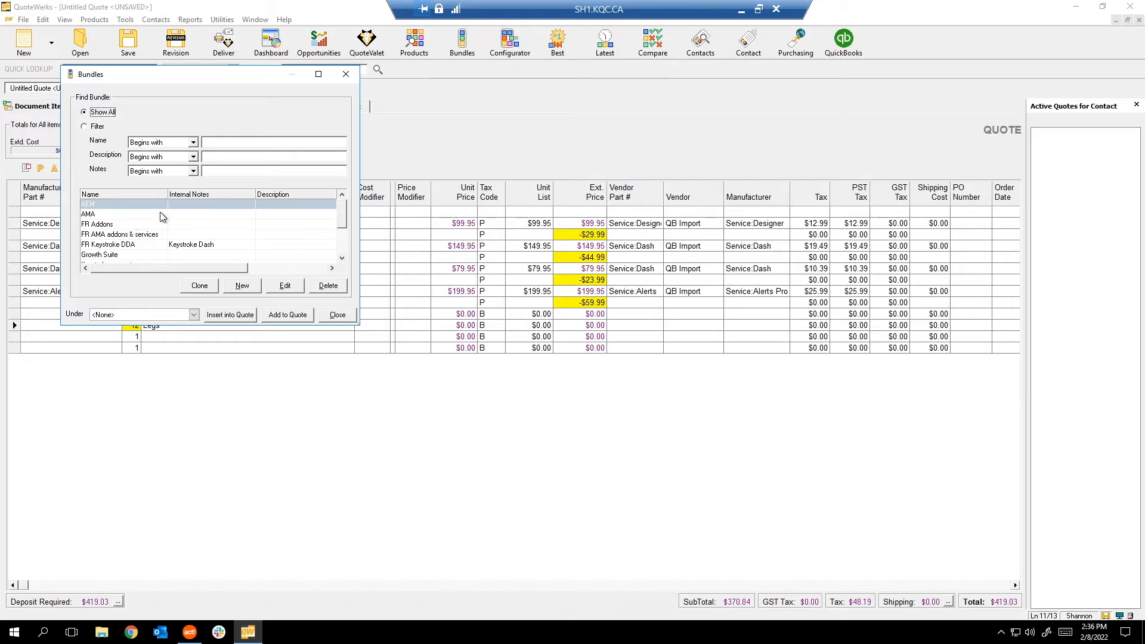
{"action": "left_click", "coordinate": [338, 315]}
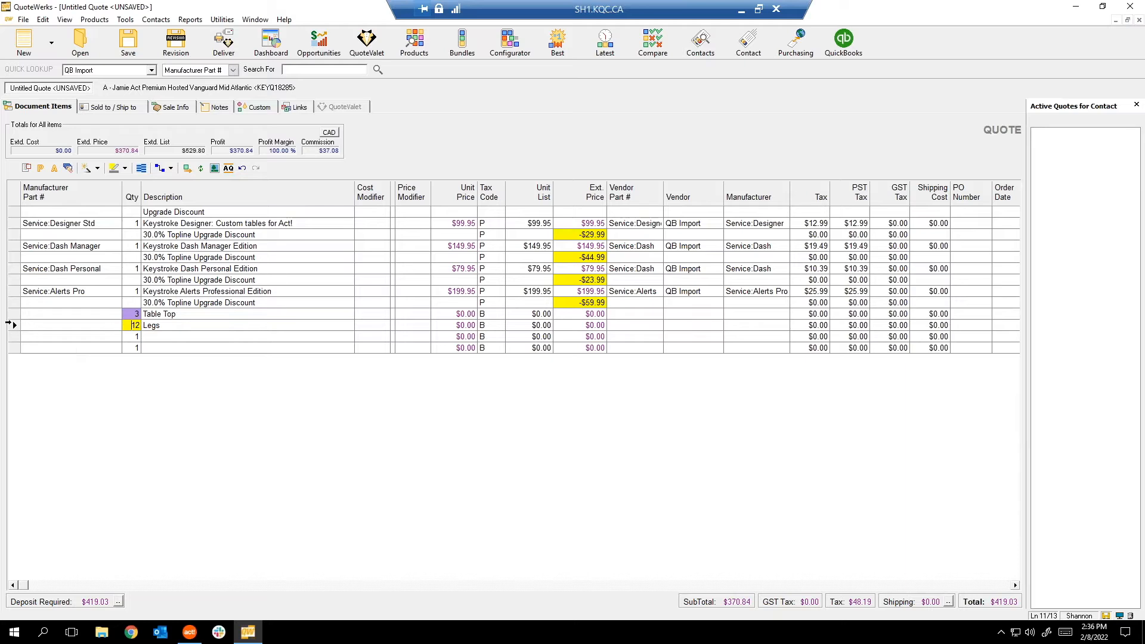
Select the Table Top and Legs lines and delete both, confirming with Yes.
{"action": "left_click", "coordinate": [14, 315]}
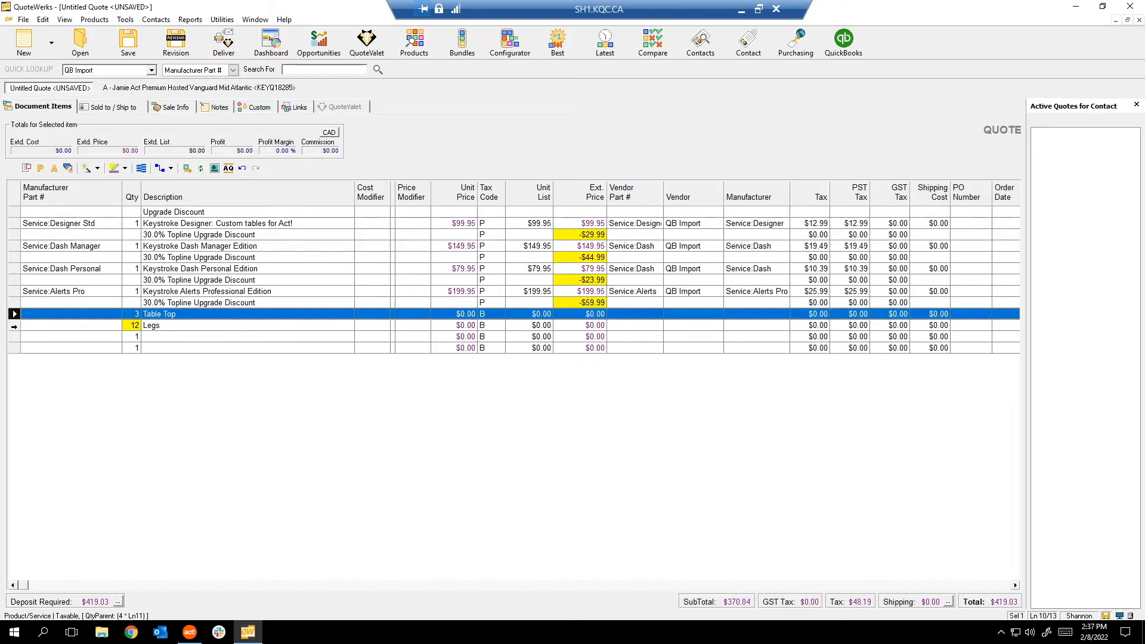
{"action": "left_click", "coordinate": [13, 325], "text": "shift"}
{"action": "key", "text": "Delete"}
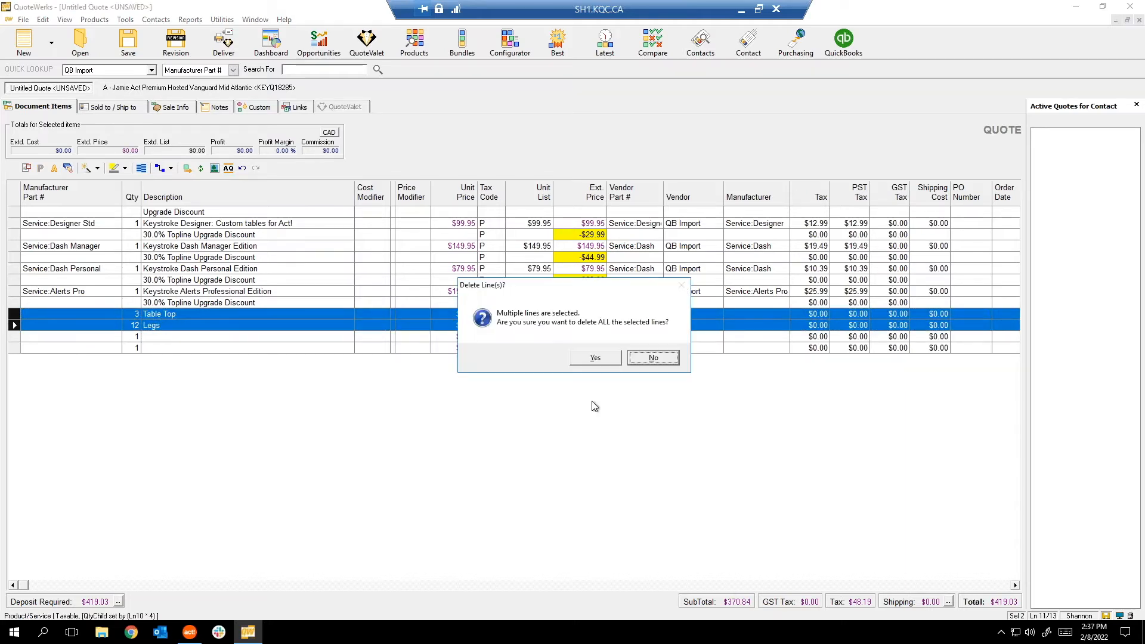
{"action": "left_click", "coordinate": [607, 358]}
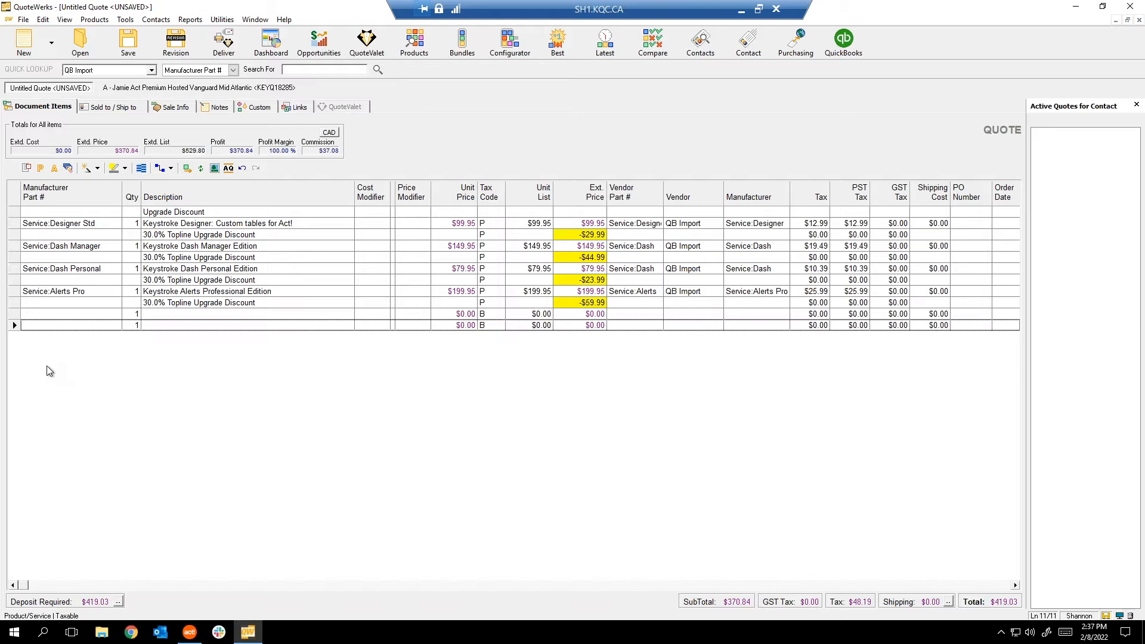
Enter 'Microsoft Office' as the description of the last quote line.
{"action": "left_click", "coordinate": [215, 325]}
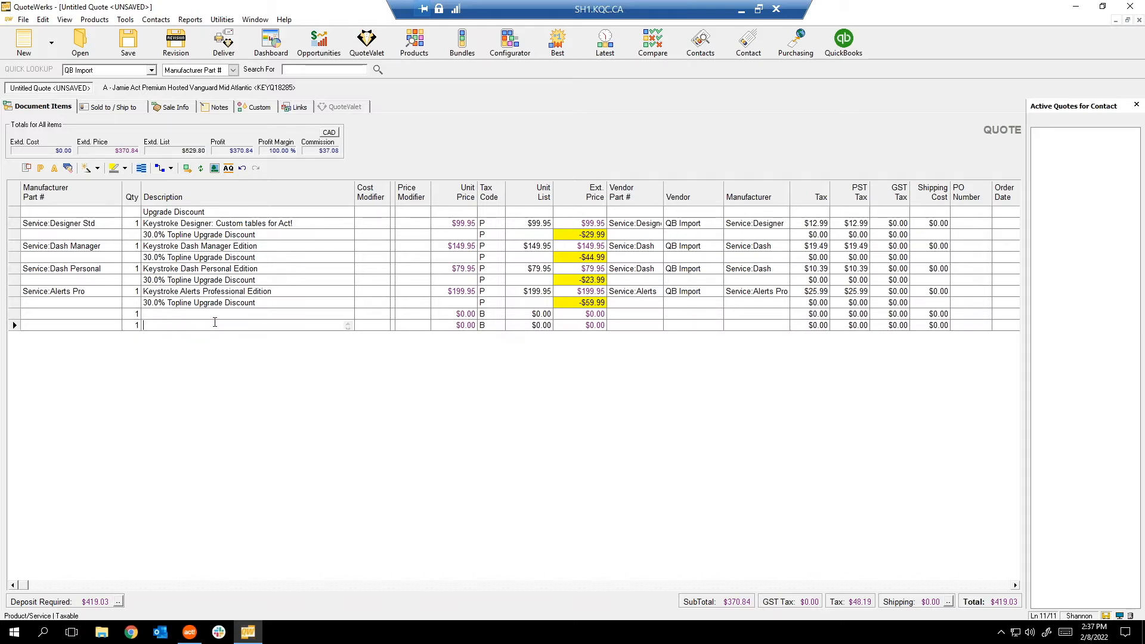
{"action": "type", "text": "Microsoft Office"}
{"action": "key", "text": "ctrl+a"}
{"action": "key", "text": "BackSpace"}
{"action": "type", "text": "Microsoft Office"}
{"action": "key", "text": "Return"}
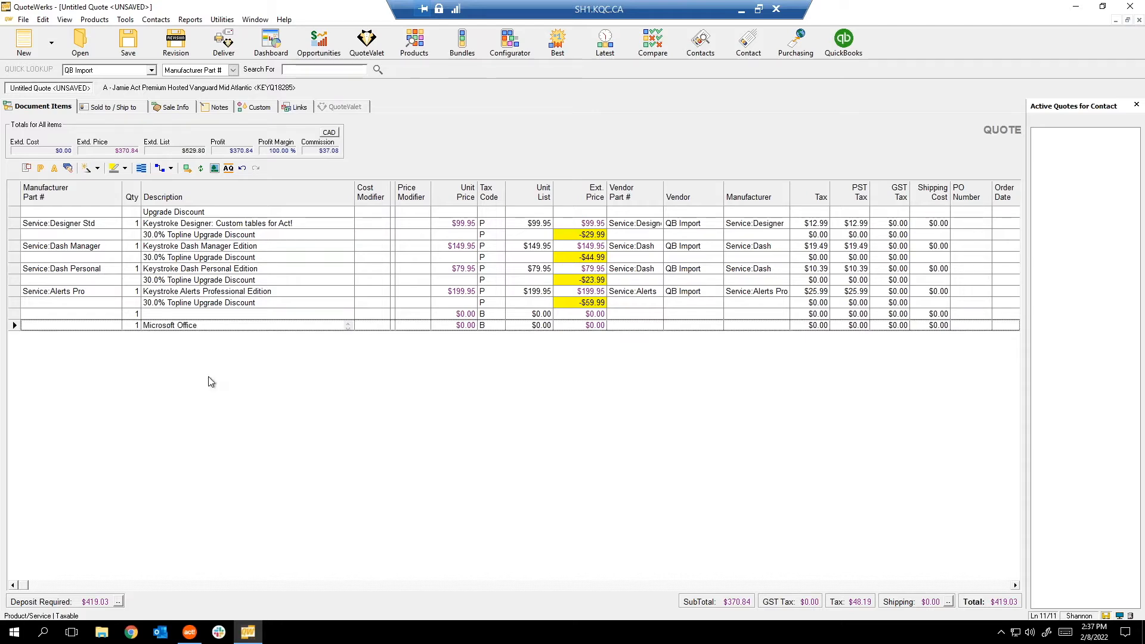
Add Word, Excel and Power Point lines and convert those three into a group.
{"action": "key", "text": "Insert"}
{"action": "key", "text": "Insert"}
{"action": "type", "text": "Word"}
{"action": "key", "text": "Return"}
{"action": "type", "text": "Excel"}
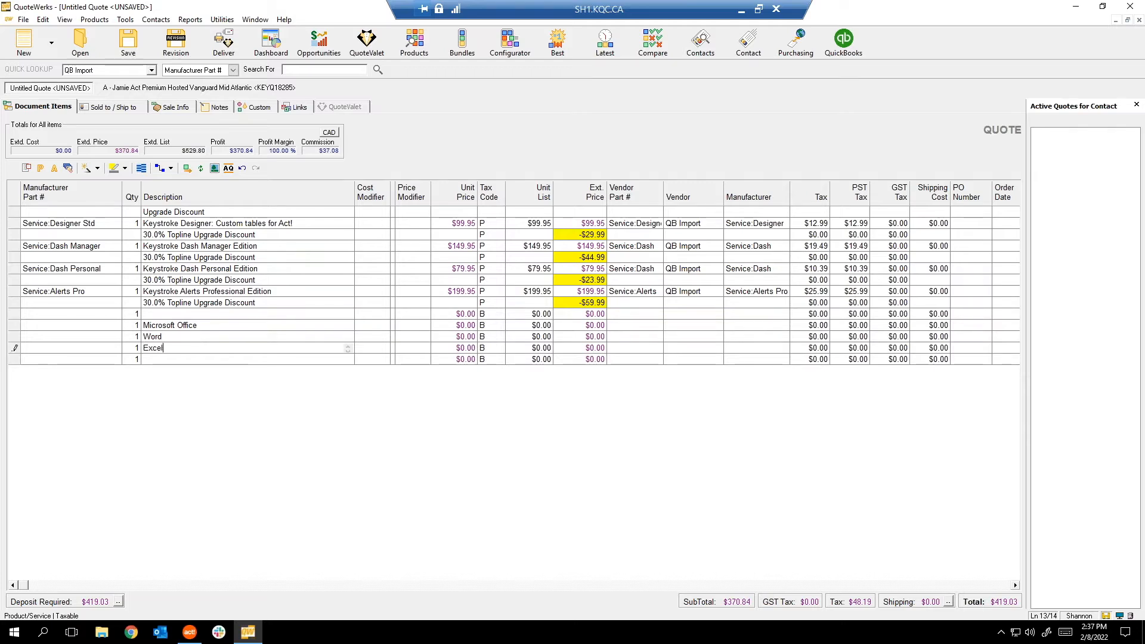
{"action": "left_click", "coordinate": [217, 359]}
{"action": "type", "text": "Power Point"}
{"action": "key", "text": "Return"}
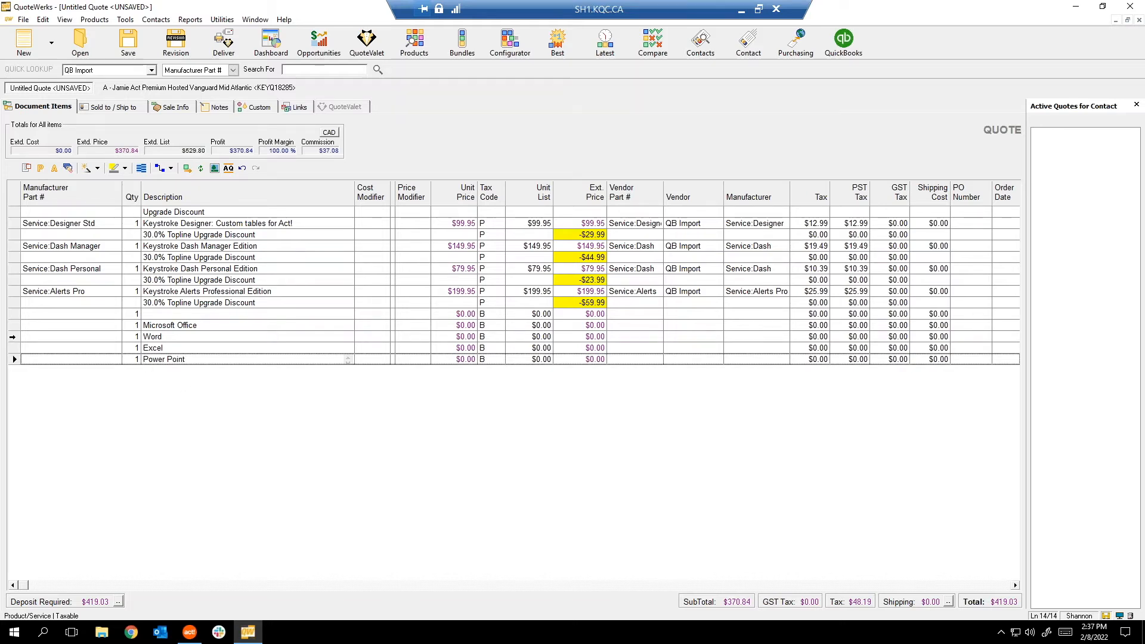
{"action": "left_click", "coordinate": [12, 337]}
{"action": "left_click", "coordinate": [13, 359], "text": "shift"}
{"action": "key", "text": "ctrl+g"}
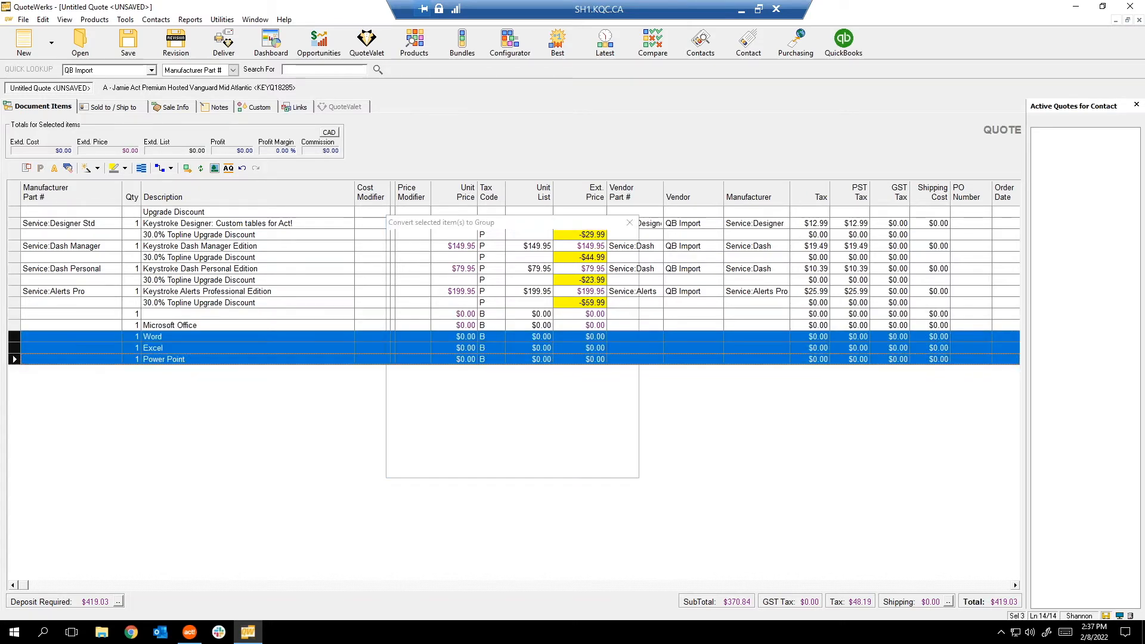
Create the group headed 'Microsoft Office' and delete the old standalone Microsoft Office line.
{"action": "left_click", "coordinate": [579, 465]}
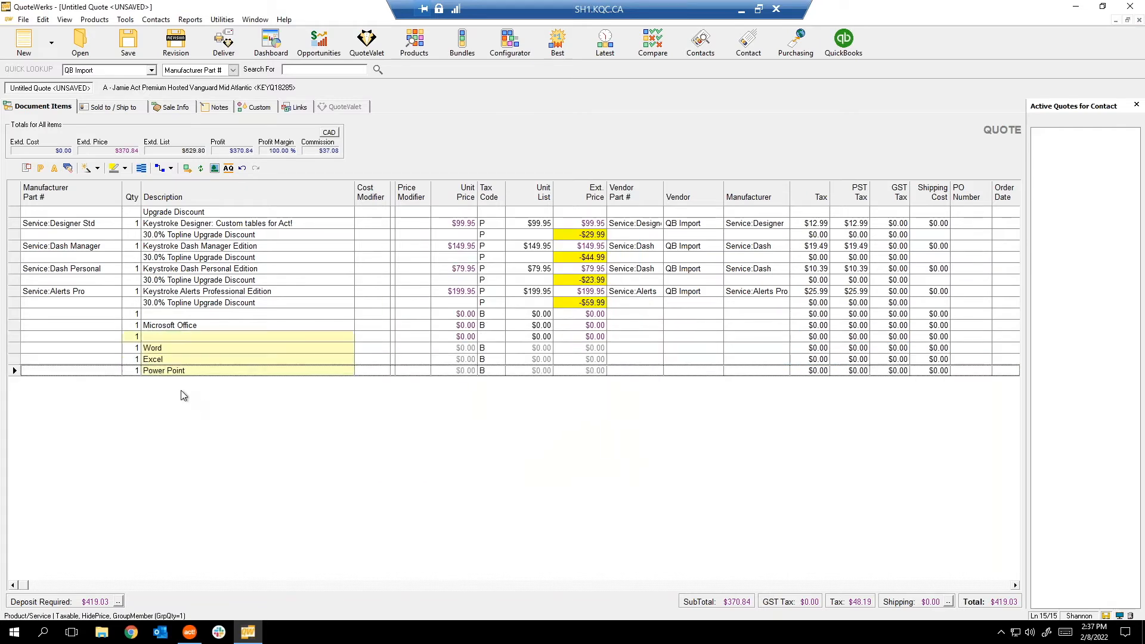
{"action": "left_click", "coordinate": [208, 336]}
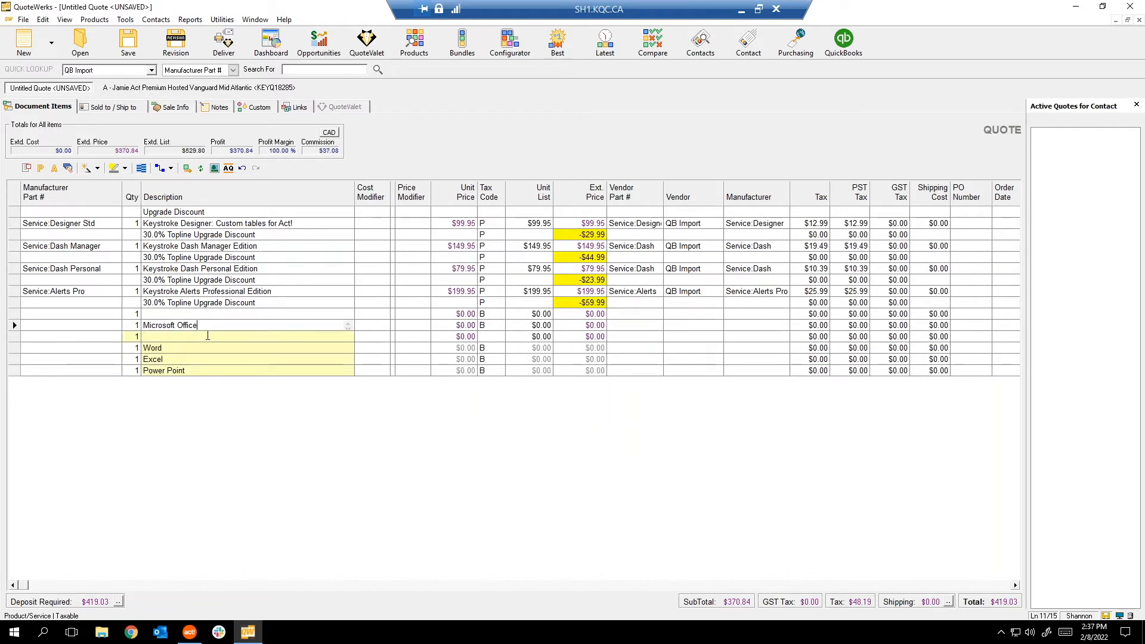
{"action": "type", "text": "Mic"}
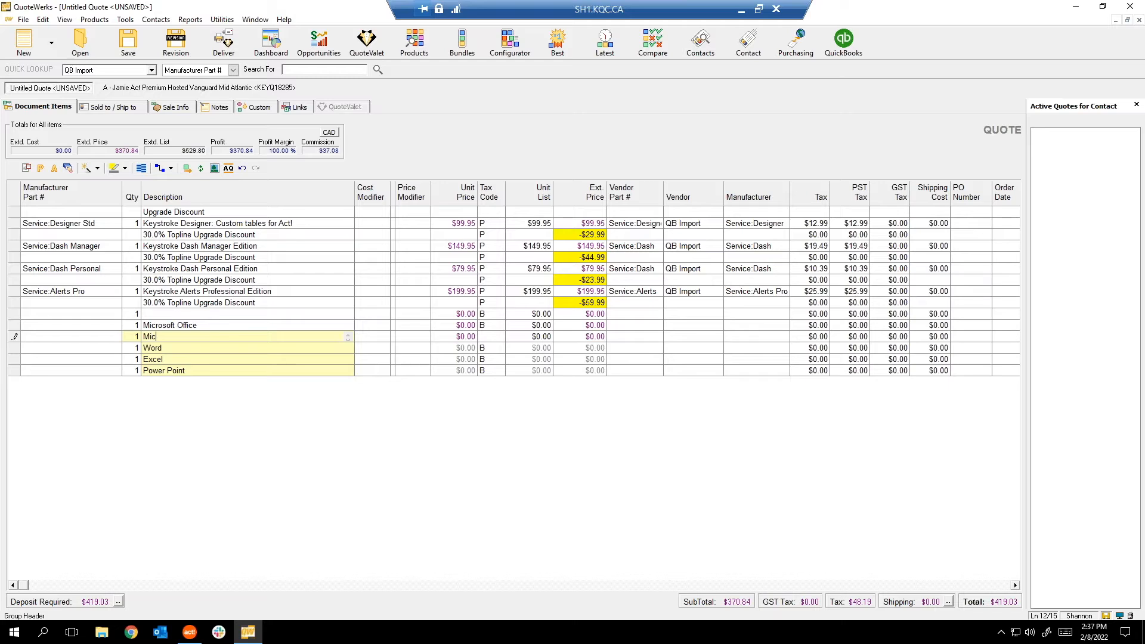
{"action": "type", "text": "rosoft Office"}
{"action": "key", "text": "Return"}
{"action": "left_click", "coordinate": [14, 325]}
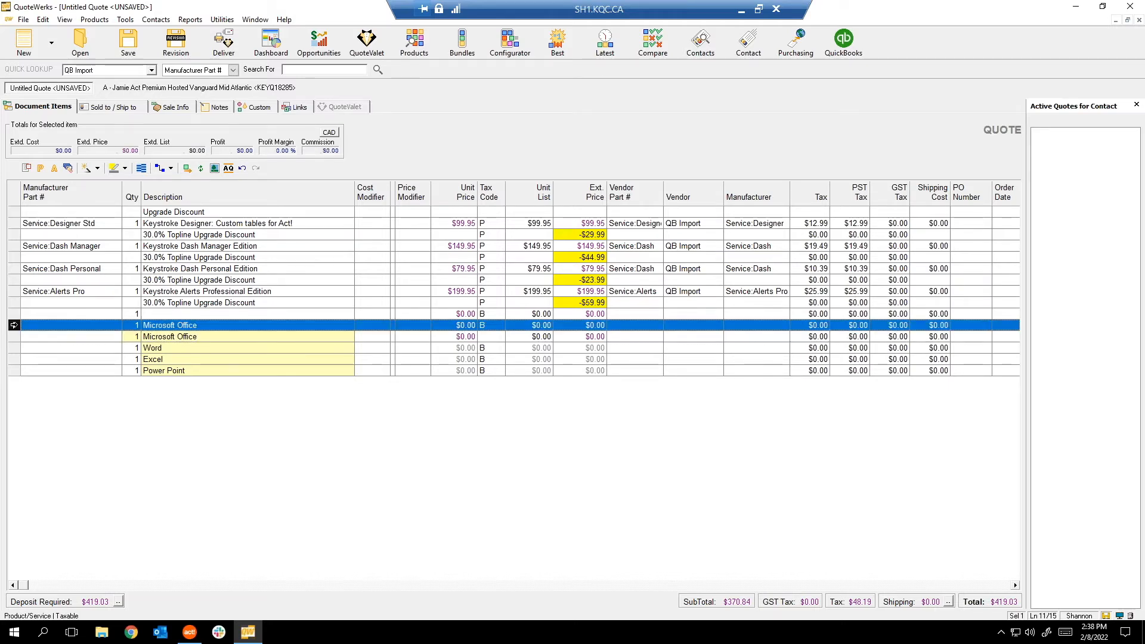
{"action": "key", "text": "Delete"}
{"action": "key", "text": "Escape"}
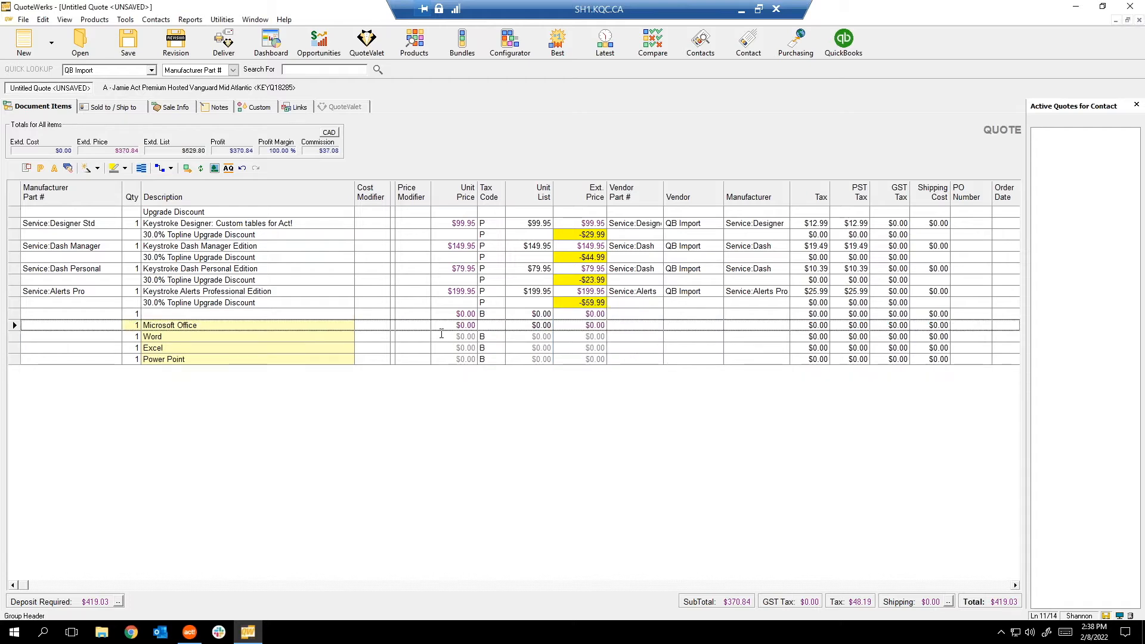
Price Word, Excel and Power Point at $350, $340 and $460.
{"action": "left_click", "coordinate": [447, 338]}
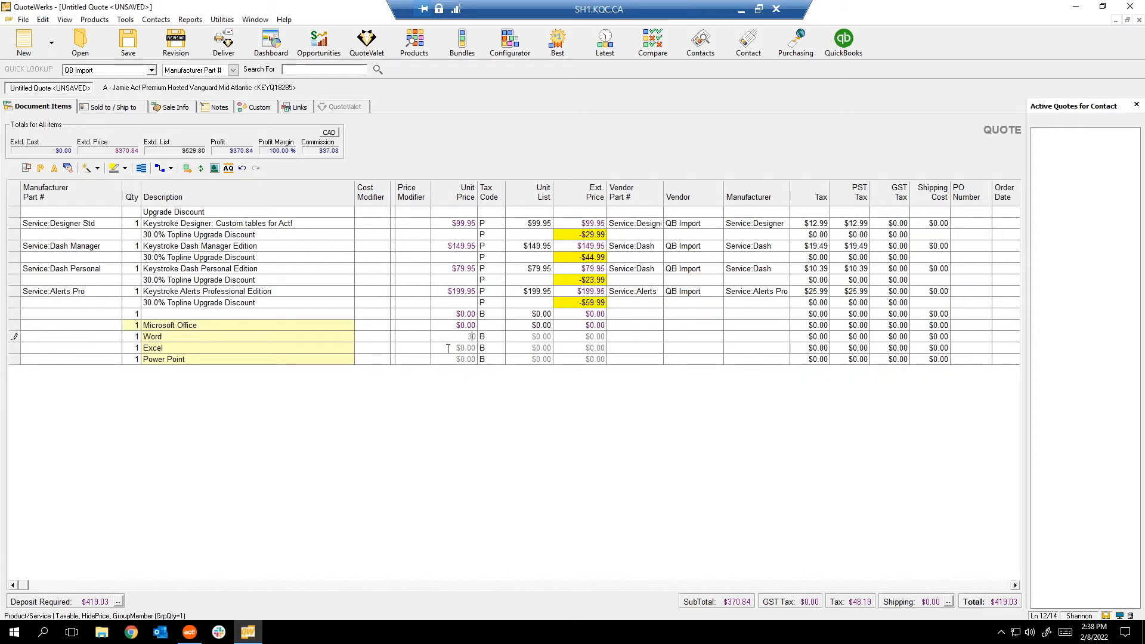
{"action": "type", "text": "35"}
{"action": "left_click", "coordinate": [454, 347]}
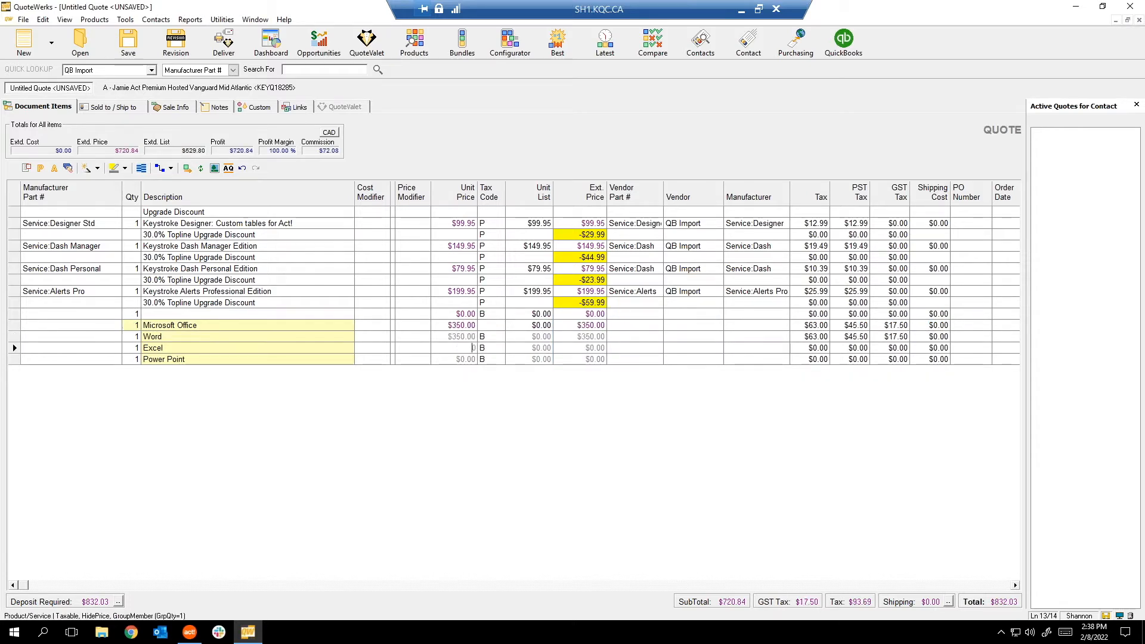
{"action": "type", "text": "34"}
{"action": "left_click", "coordinate": [453, 359]}
{"action": "type", "text": "460"}
{"action": "key", "text": "Return"}
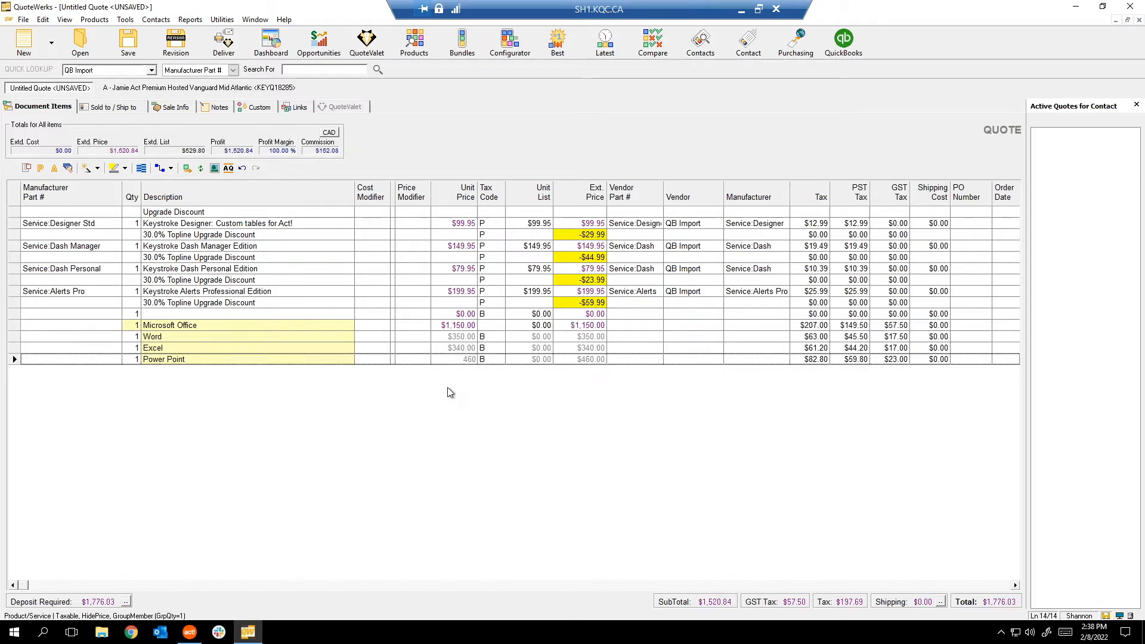
{"action": "left_click", "coordinate": [13, 325]}
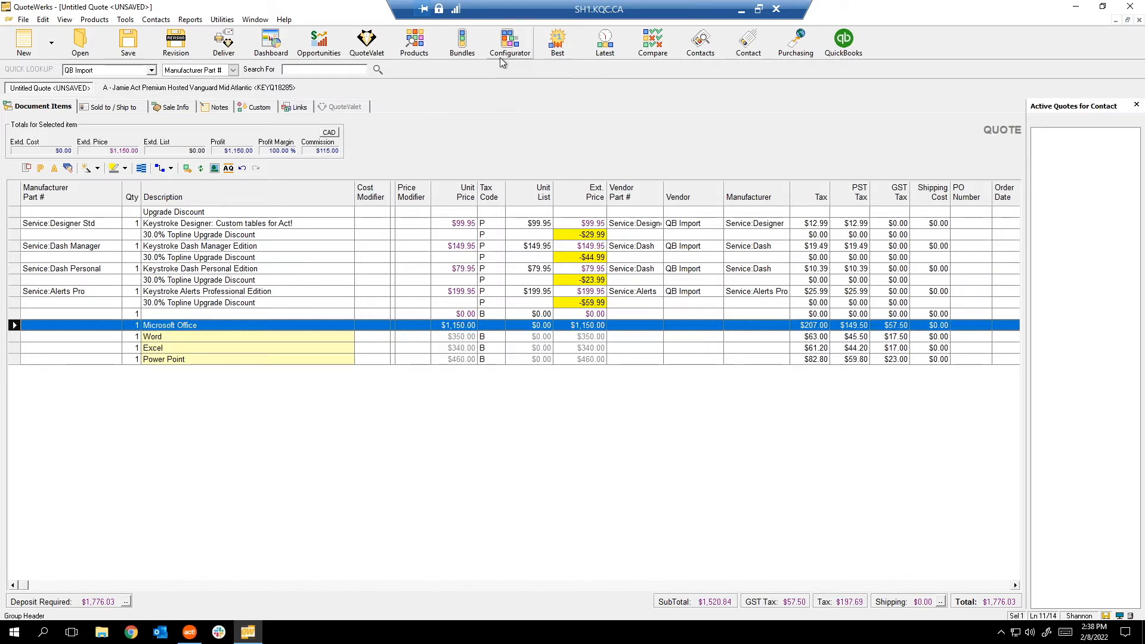
{"action": "left_click", "coordinate": [463, 48]}
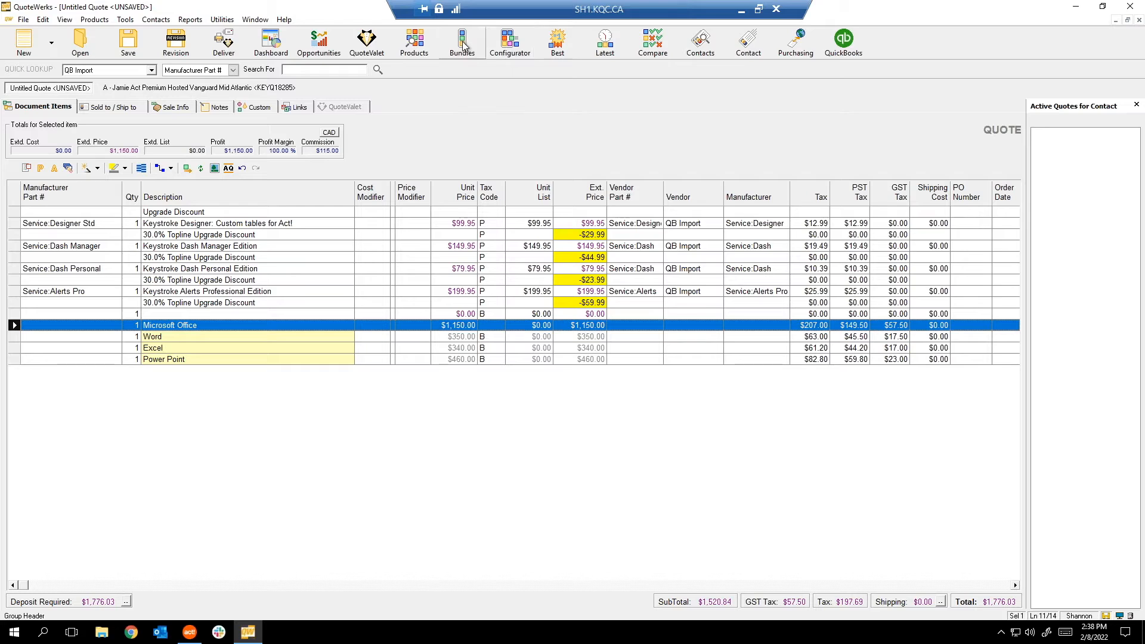
{"action": "left_click", "coordinate": [345, 74]}
{"action": "left_click", "coordinate": [511, 53]}
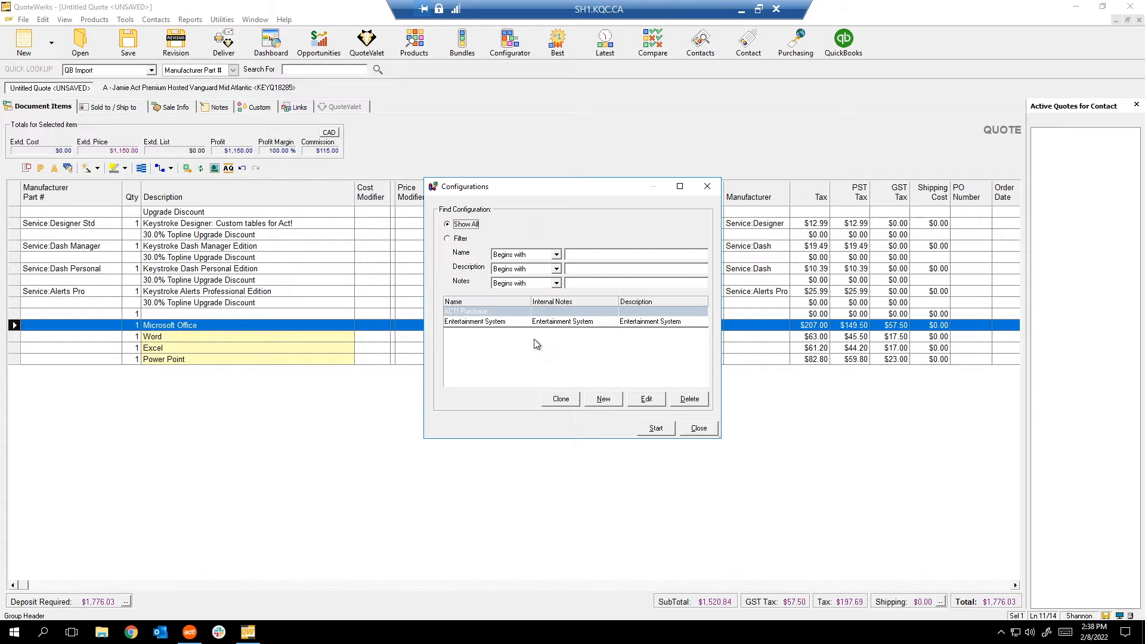
{"action": "left_click", "coordinate": [665, 433]}
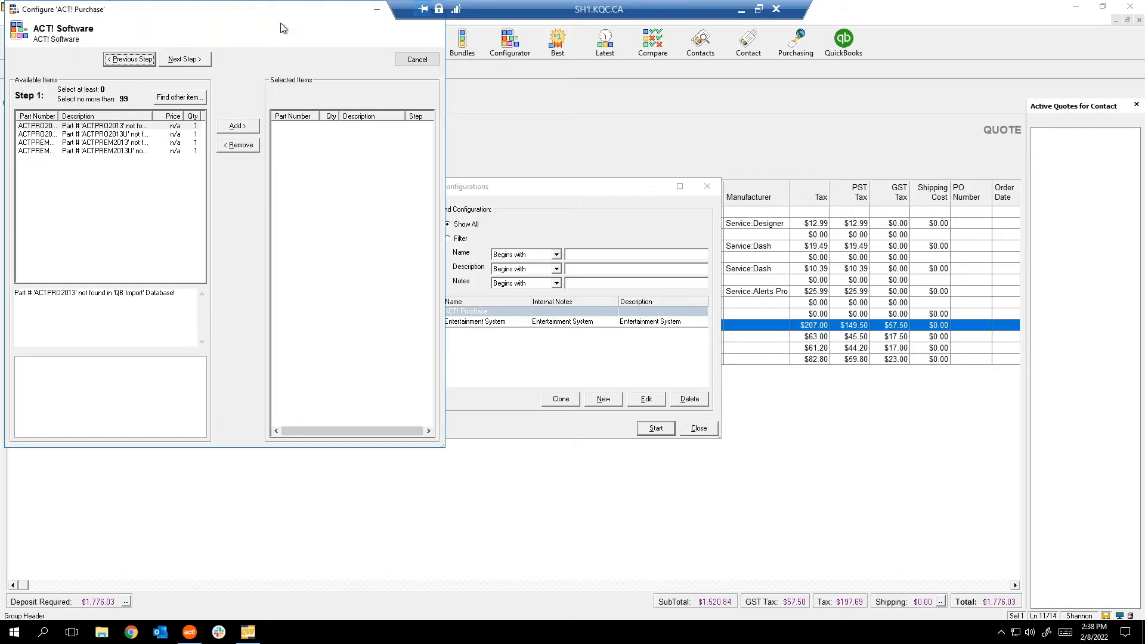
{"action": "left_click_drag", "start_coordinate": [278, 4], "coordinate": [315, 162]}
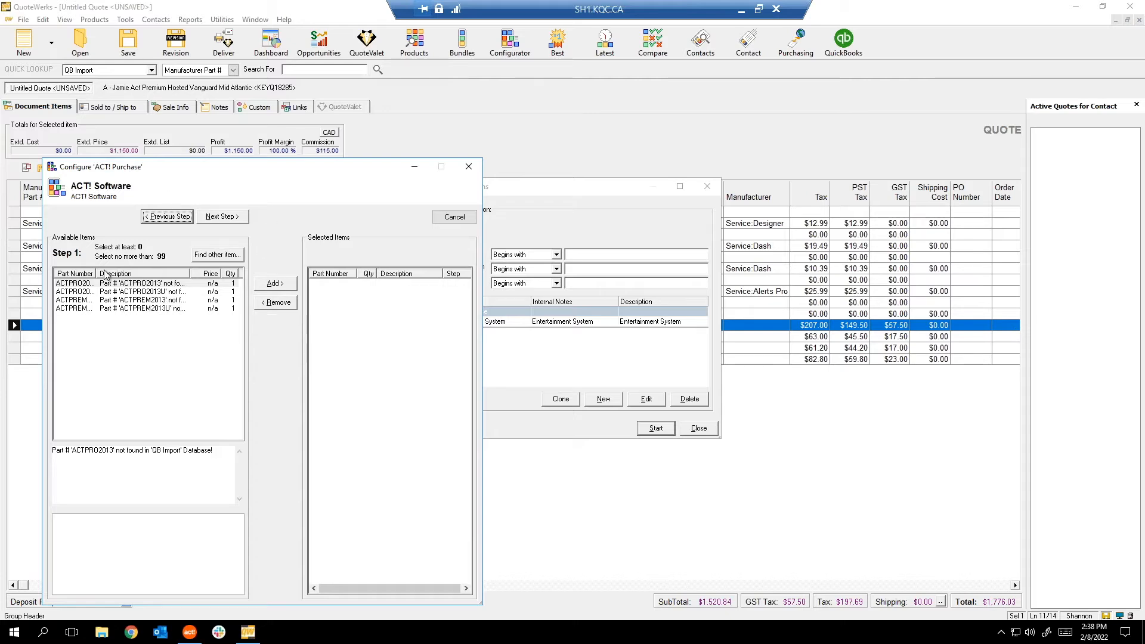
{"action": "left_click", "coordinate": [469, 166]}
{"action": "left_click", "coordinate": [710, 429]}
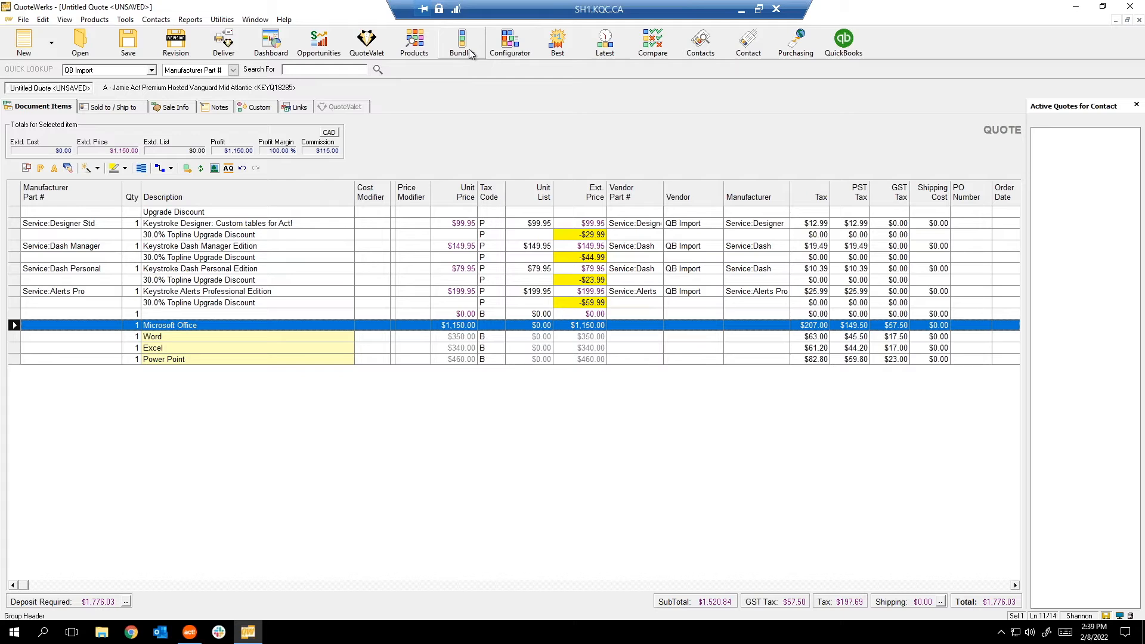
{"action": "left_click", "coordinate": [93, 21]}
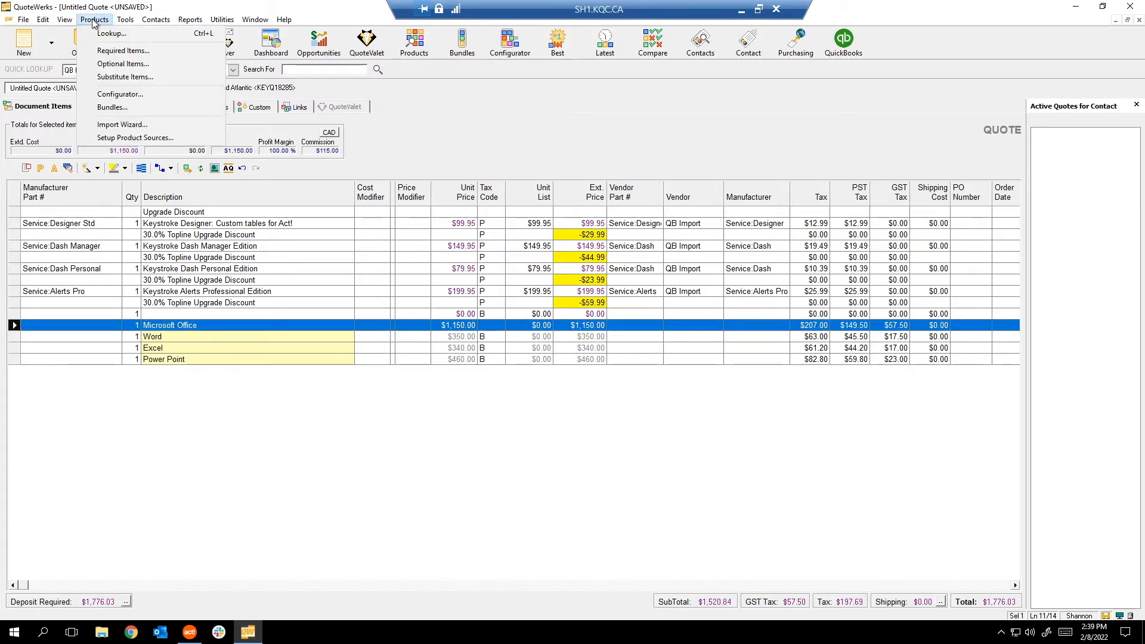
Glance at the product import wizard, then review the Canadian Costing, French Descriptions and QB Import product sources.
{"action": "left_click", "coordinate": [150, 125]}
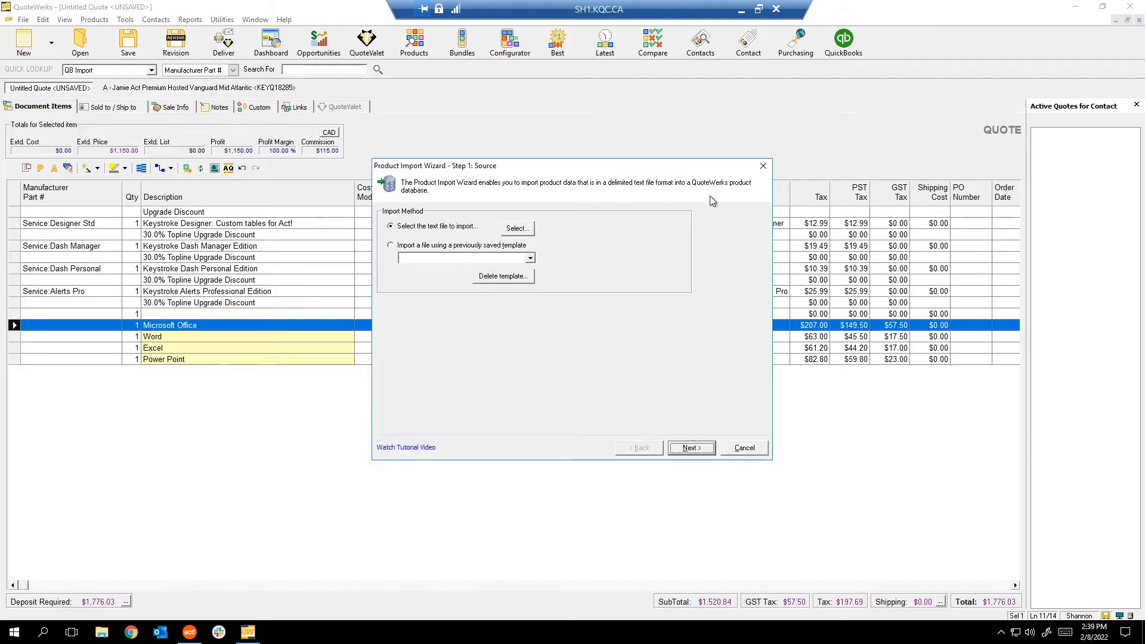
{"action": "left_click", "coordinate": [763, 166]}
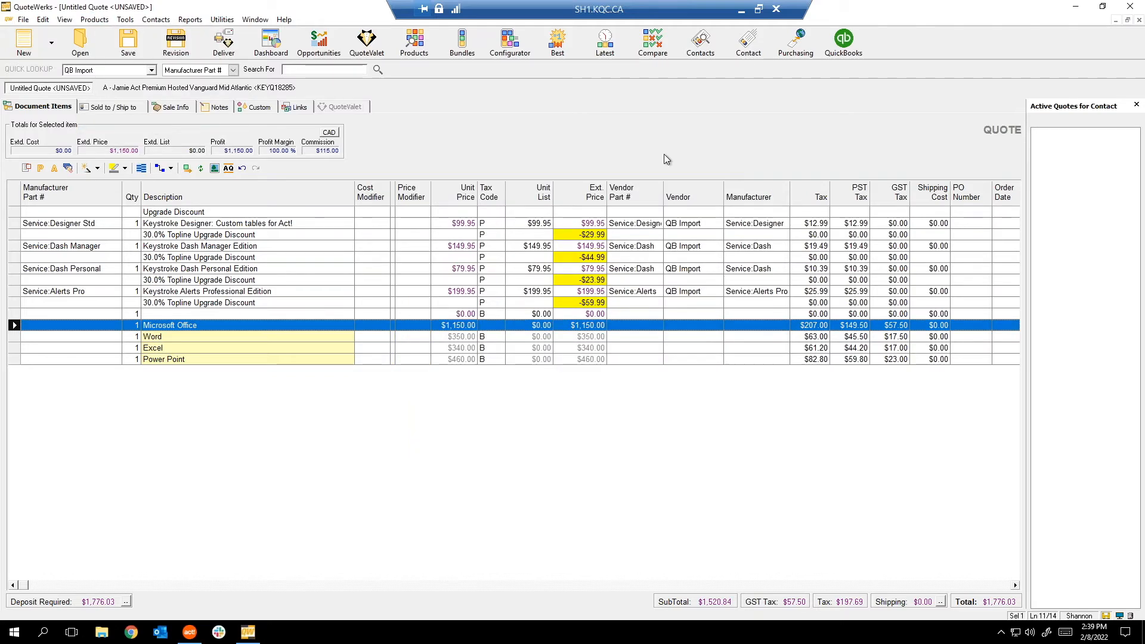
{"action": "left_click", "coordinate": [125, 21]}
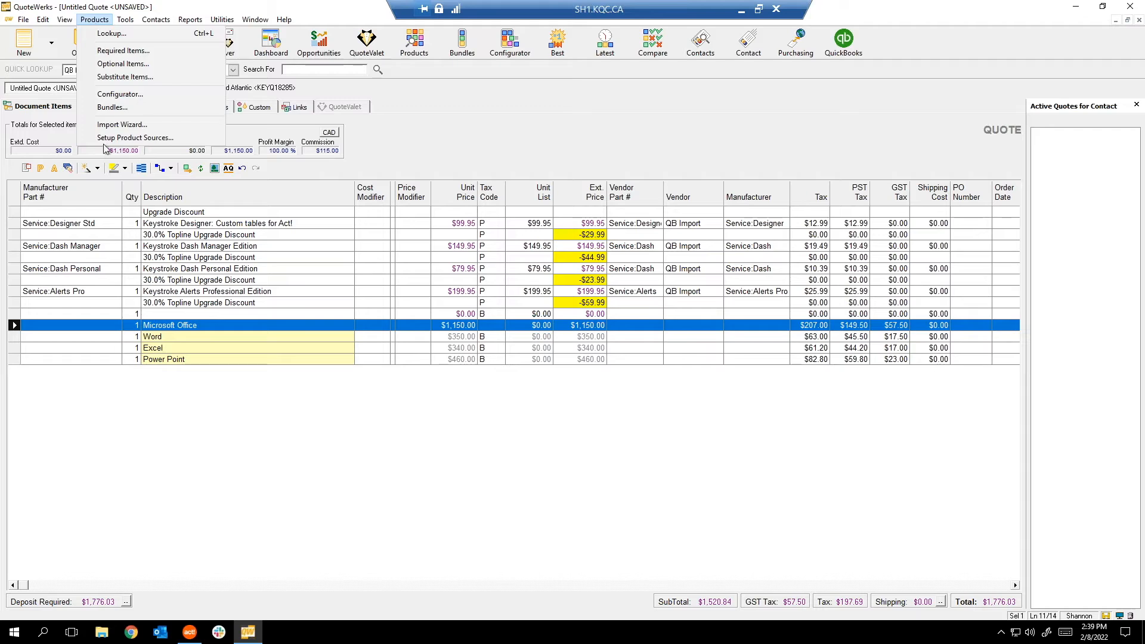
{"action": "left_click", "coordinate": [119, 138]}
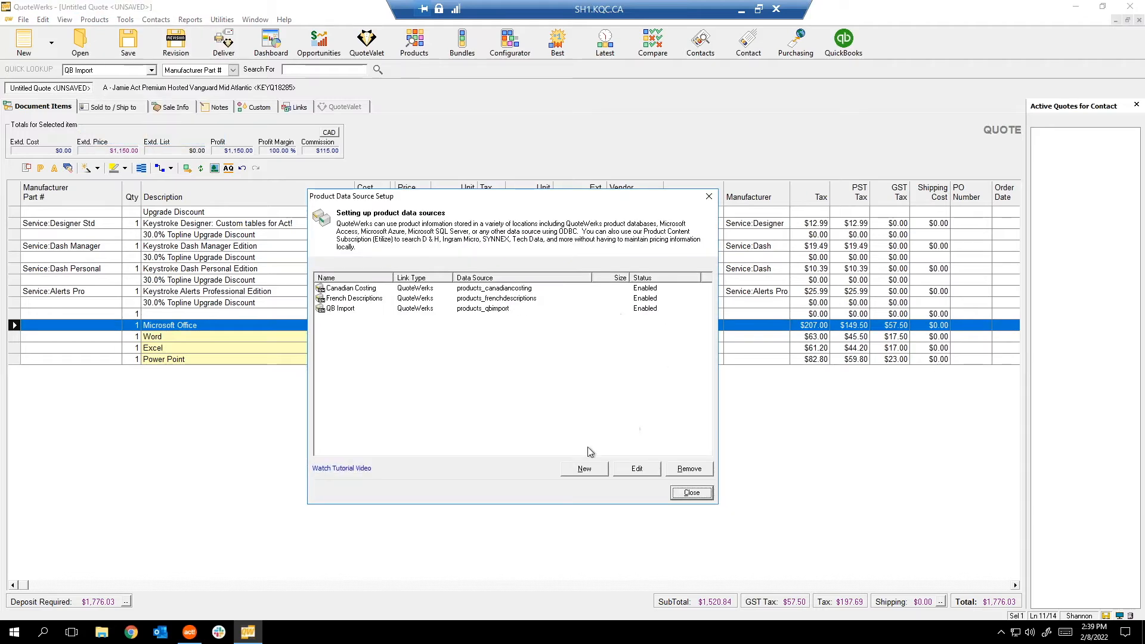
{"action": "left_click", "coordinate": [692, 493]}
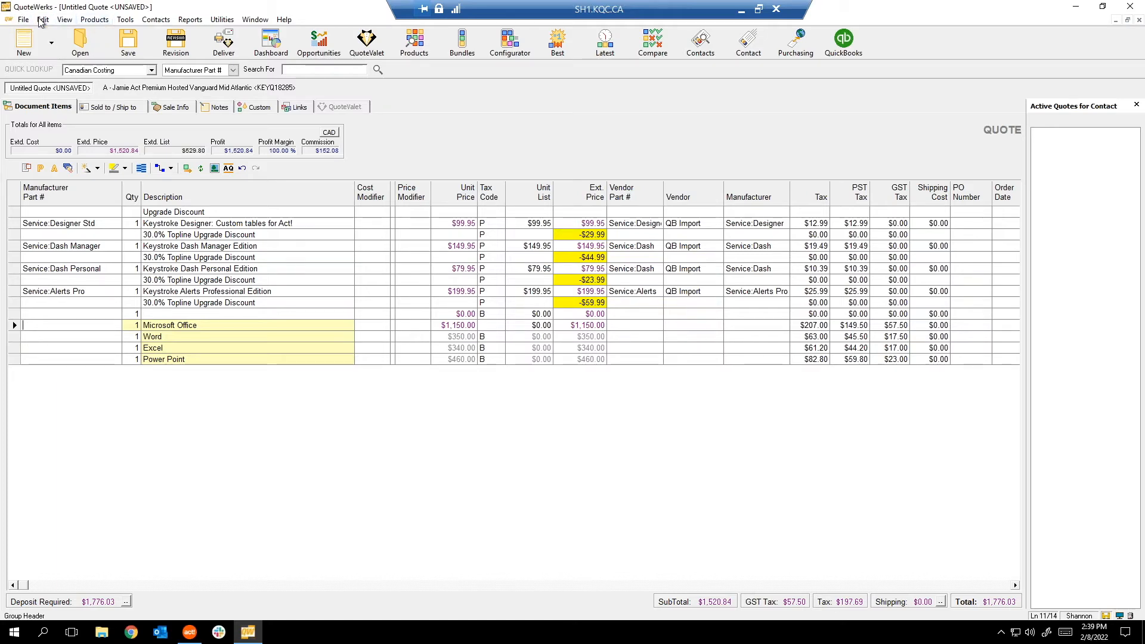
{"action": "left_click", "coordinate": [85, 22]}
{"action": "mouse_move", "coordinate": [65, 24]}
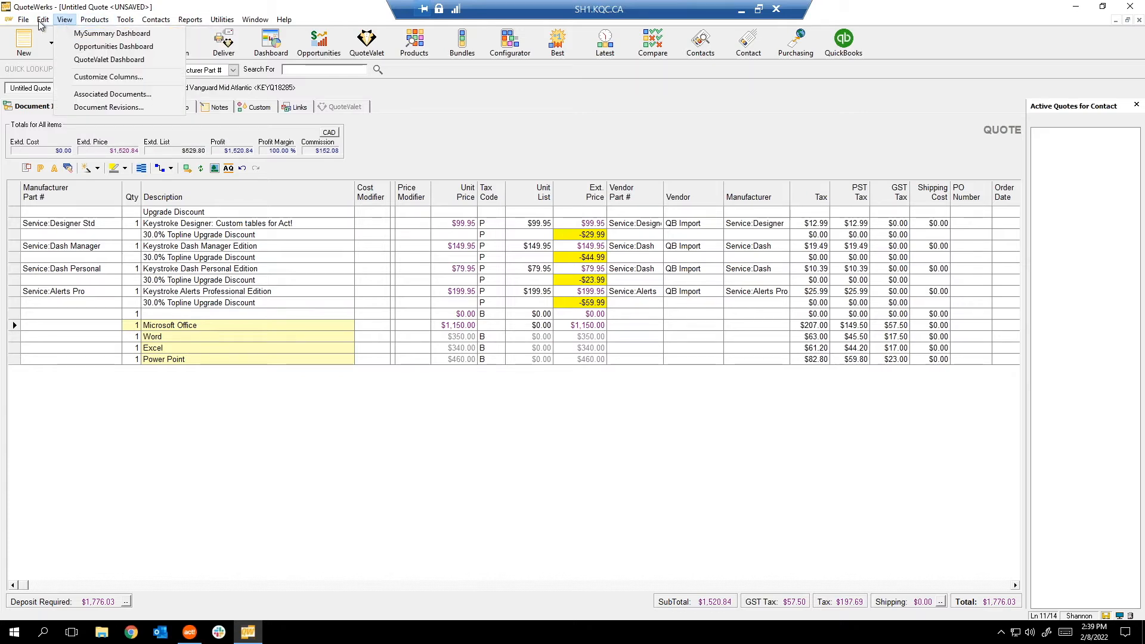
{"action": "mouse_move", "coordinate": [28, 22]}
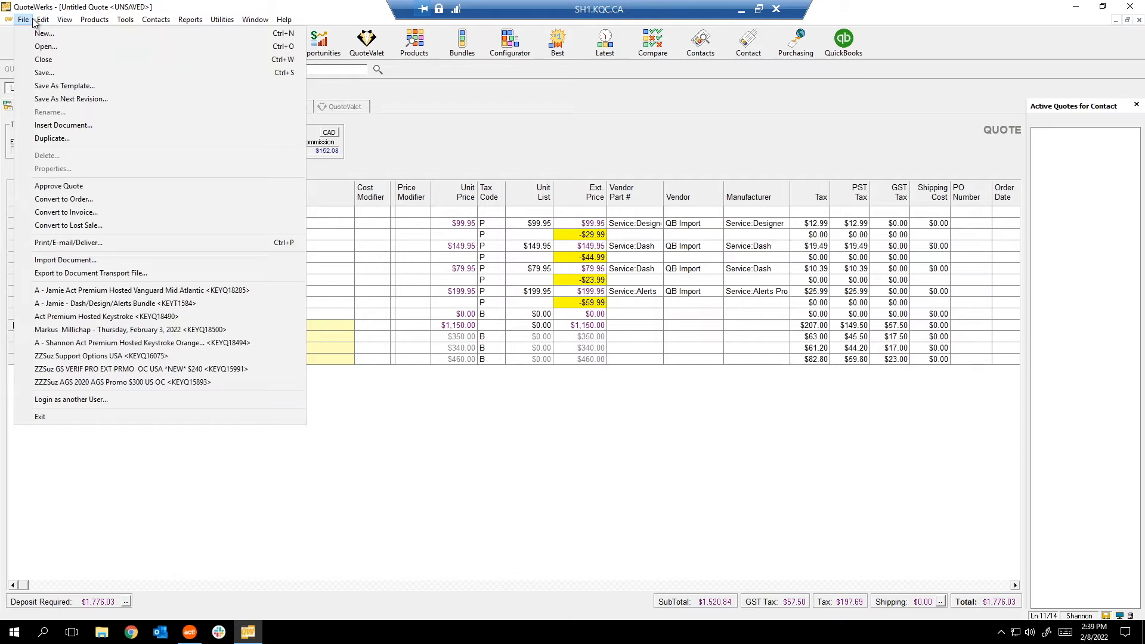
{"action": "left_click", "coordinate": [482, 118]}
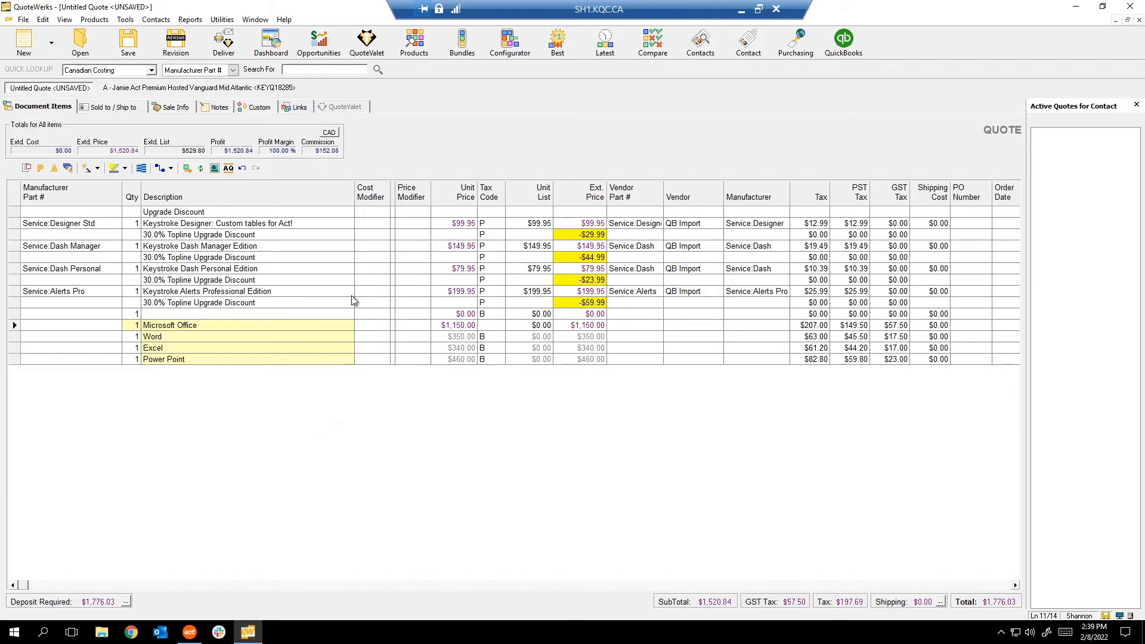
{"action": "left_click", "coordinate": [125, 19]}
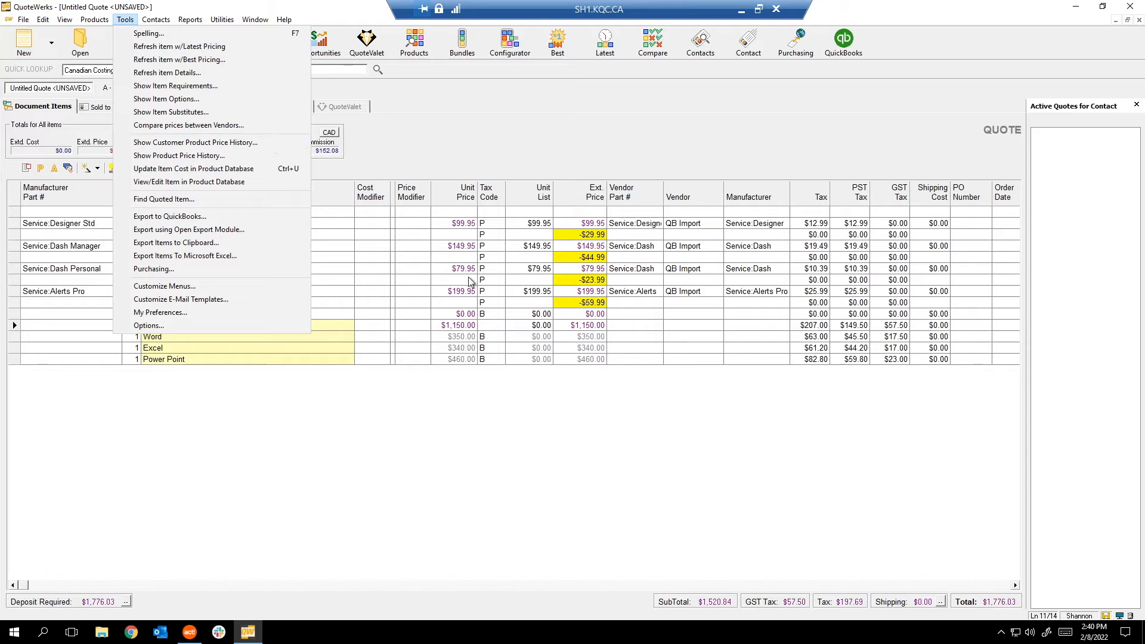
Close the Tools menu listing item tools such as refresh pricing and price history.
{"action": "left_click", "coordinate": [169, 47]}
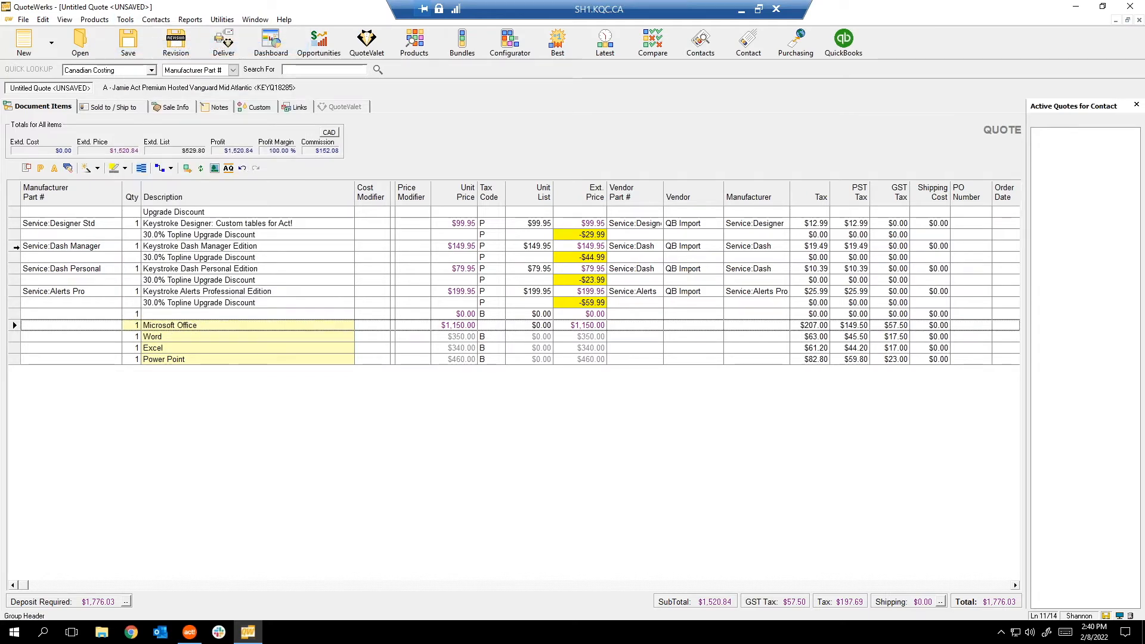
Select the Keystroke Dash Manager Edition line and check the Tools menu without running anything.
{"action": "left_click", "coordinate": [14, 246]}
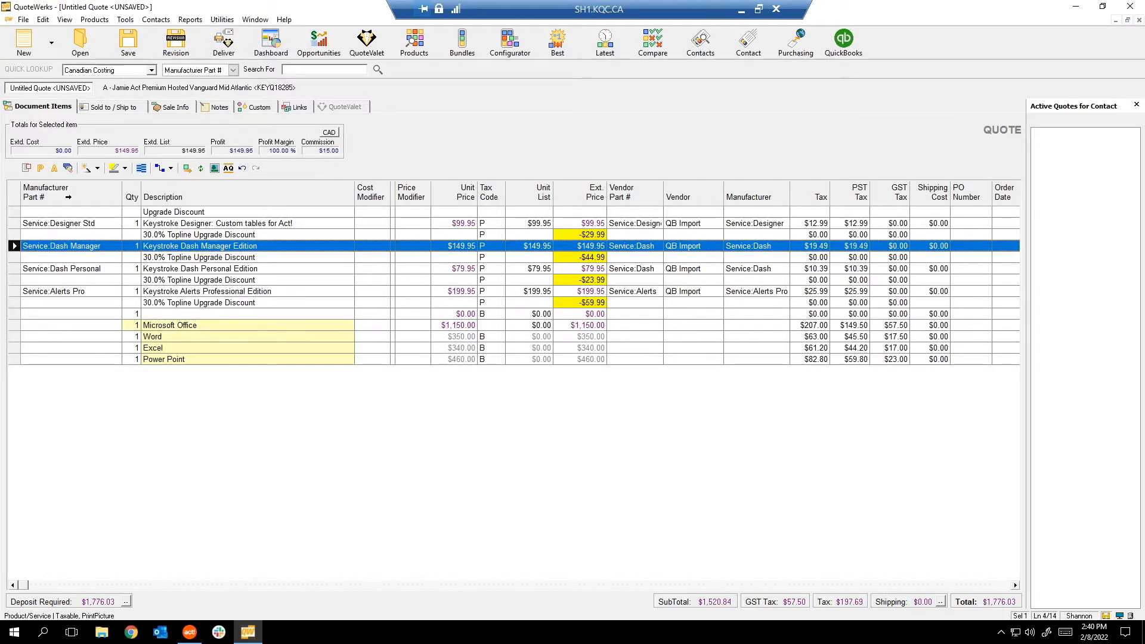
{"action": "left_click", "coordinate": [126, 20]}
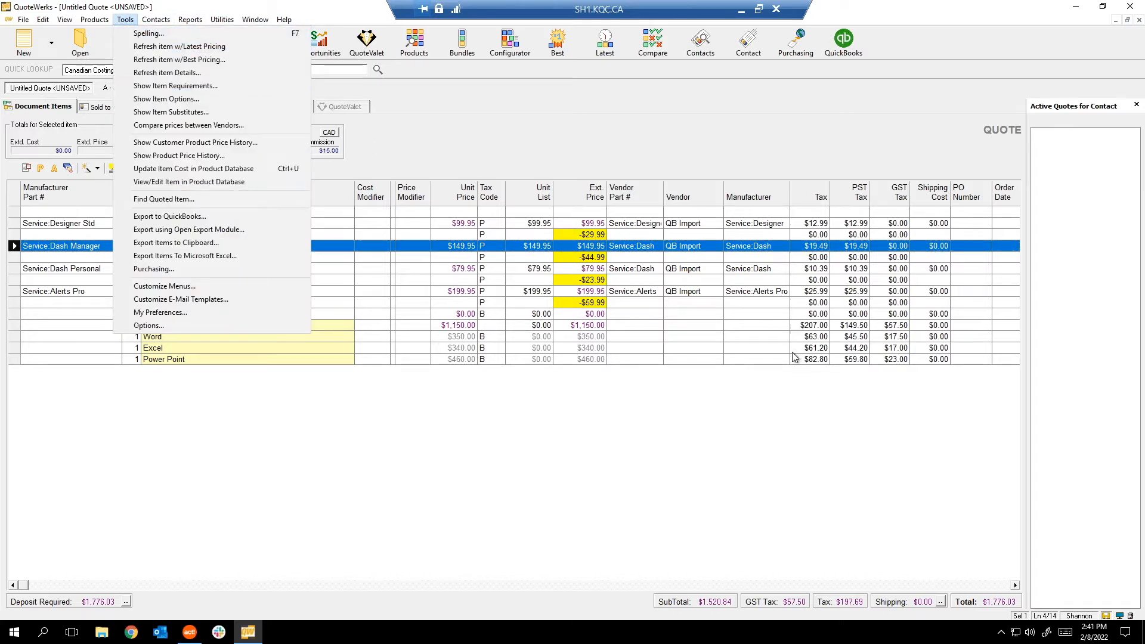
{"action": "left_click", "coordinate": [712, 310]}
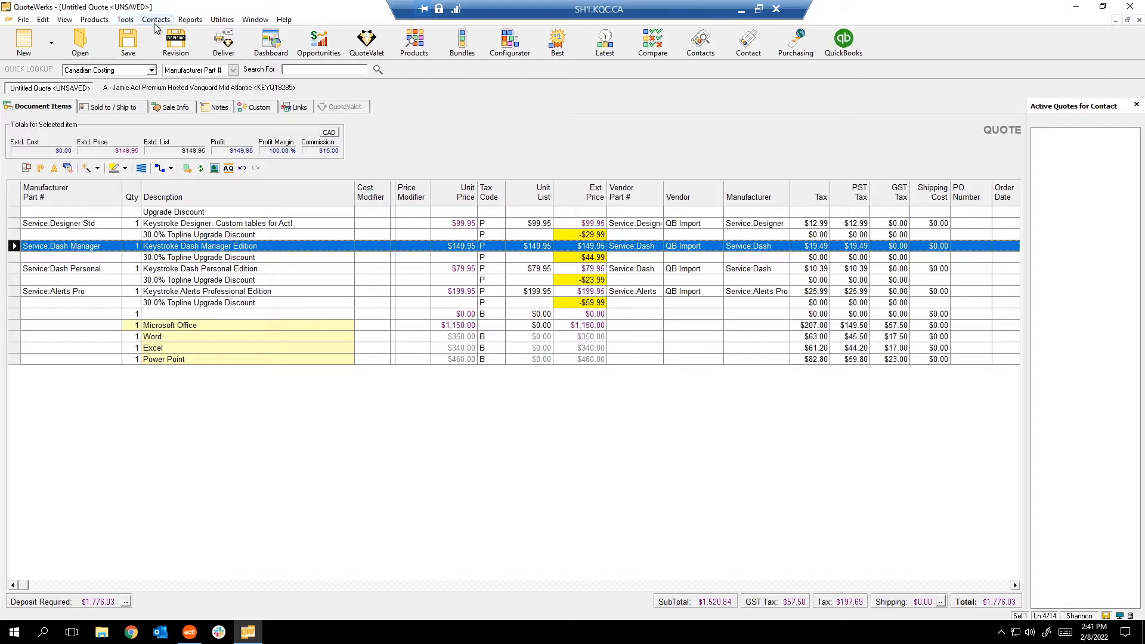
{"action": "left_click", "coordinate": [125, 20]}
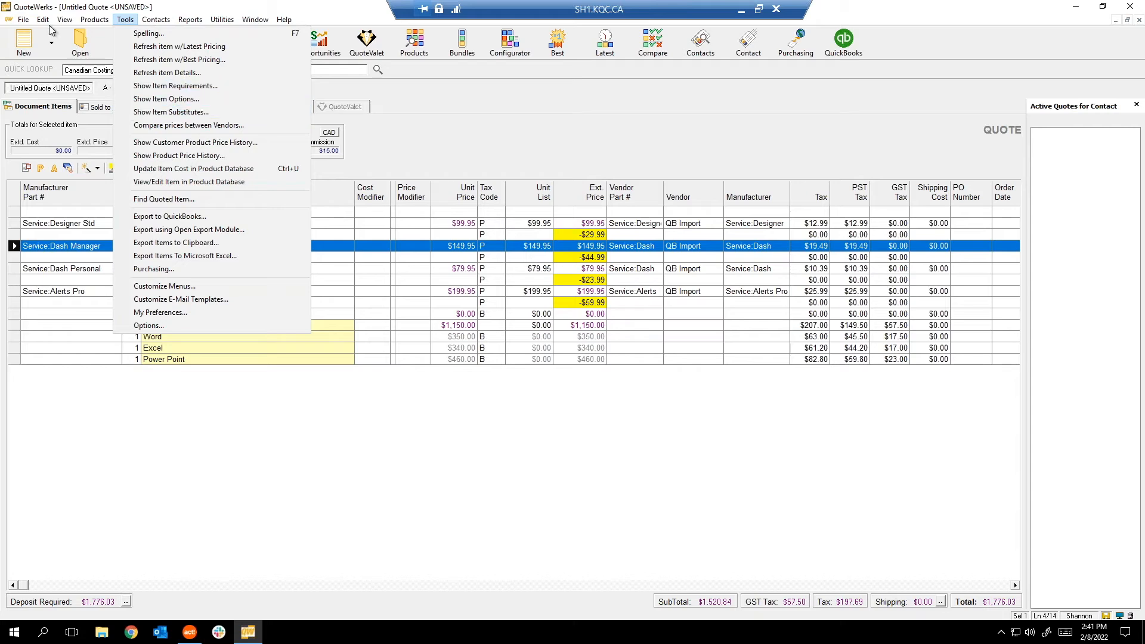
{"action": "mouse_move", "coordinate": [94, 19]}
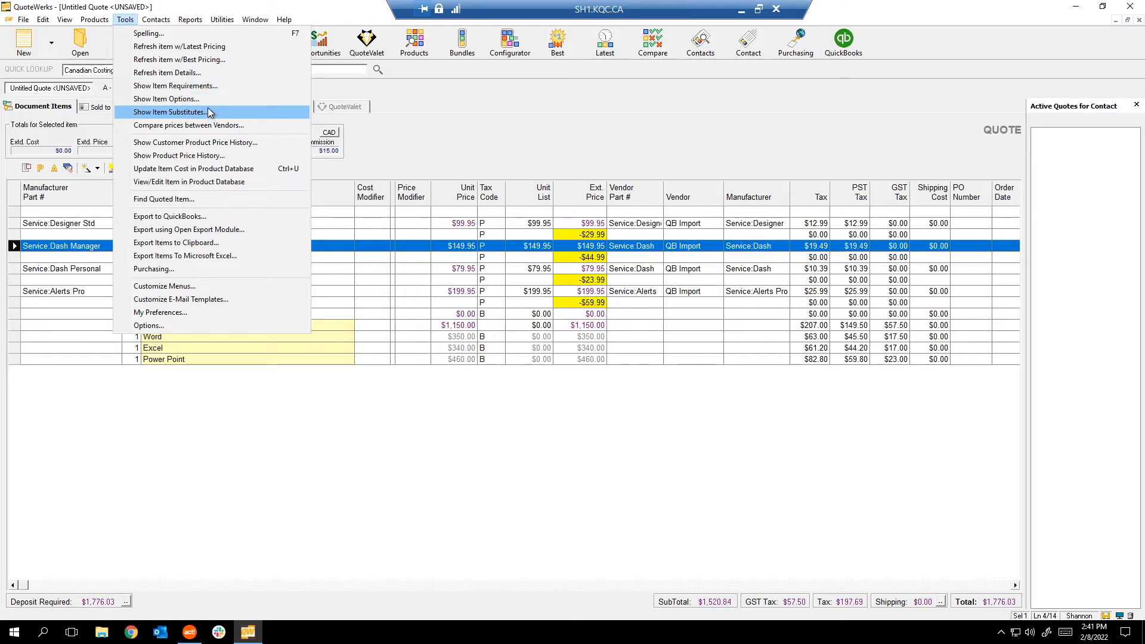
{"action": "left_click", "coordinate": [313, 133]}
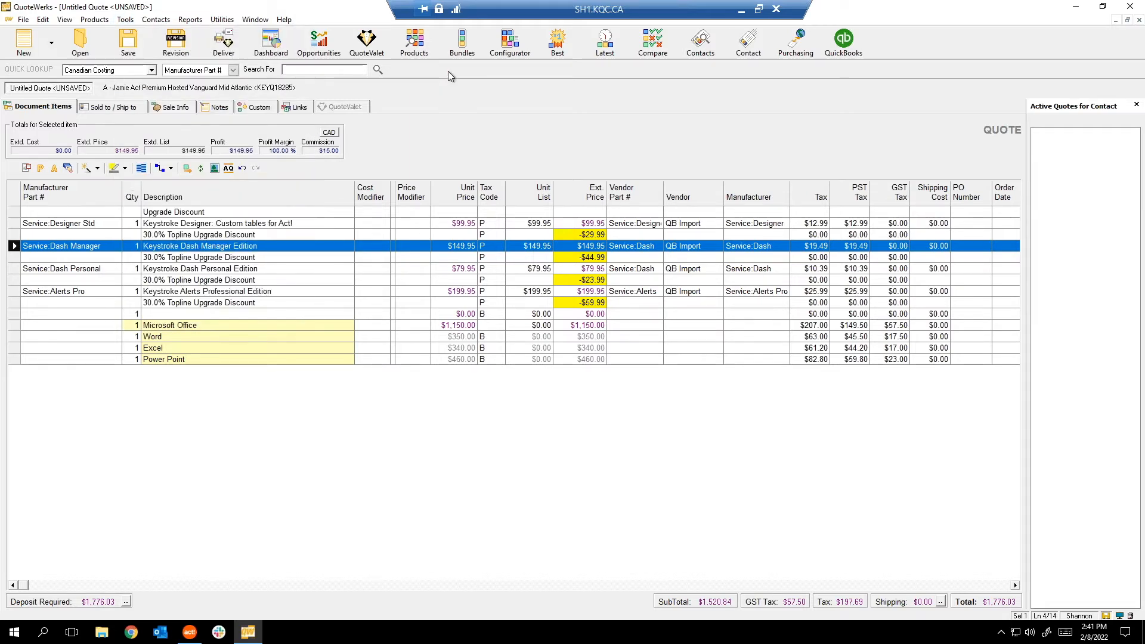
Compare Keystroke Dash Manager Edition's price across all vendors, then bring up its customer price history.
{"action": "left_click", "coordinate": [655, 53]}
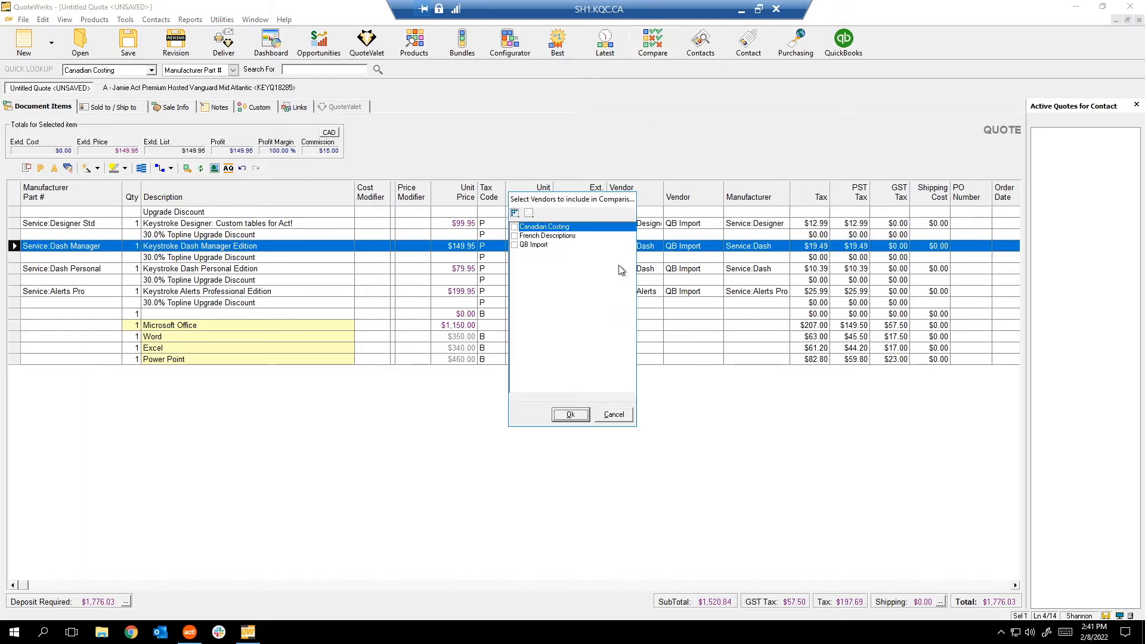
{"action": "left_click", "coordinate": [514, 213]}
{"action": "left_click", "coordinate": [564, 414]}
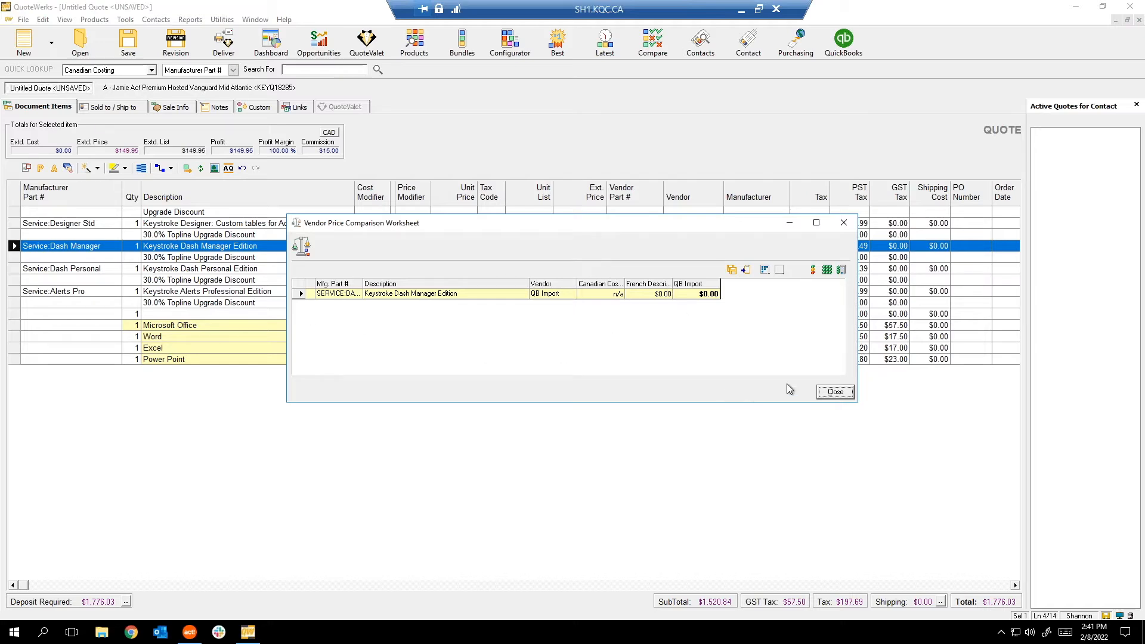
{"action": "left_click", "coordinate": [835, 392]}
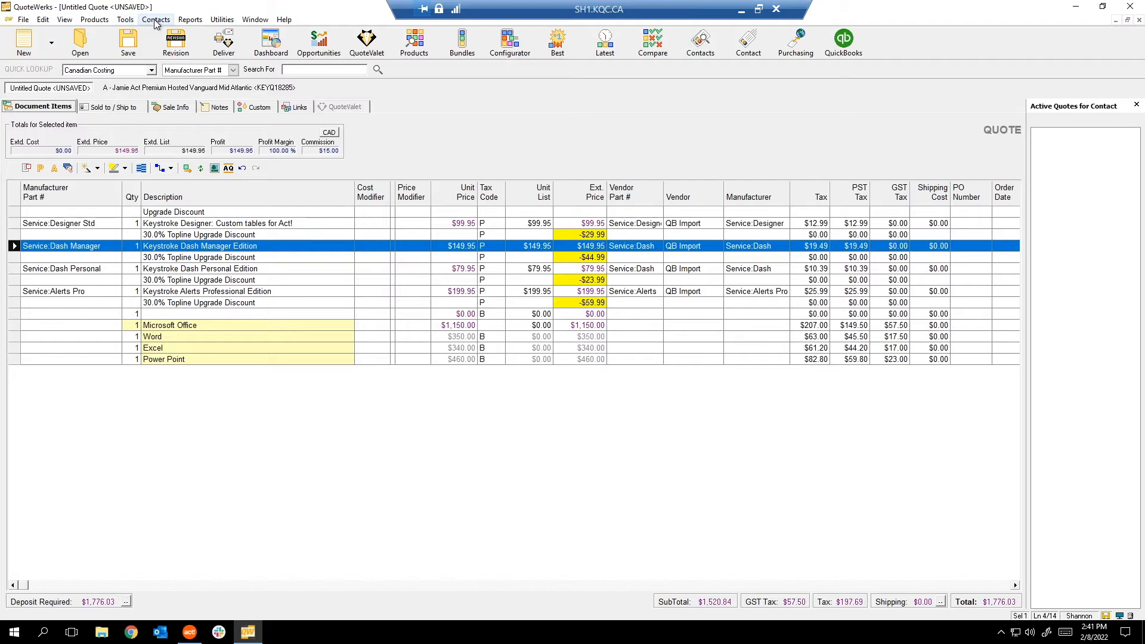
{"action": "left_click", "coordinate": [125, 20]}
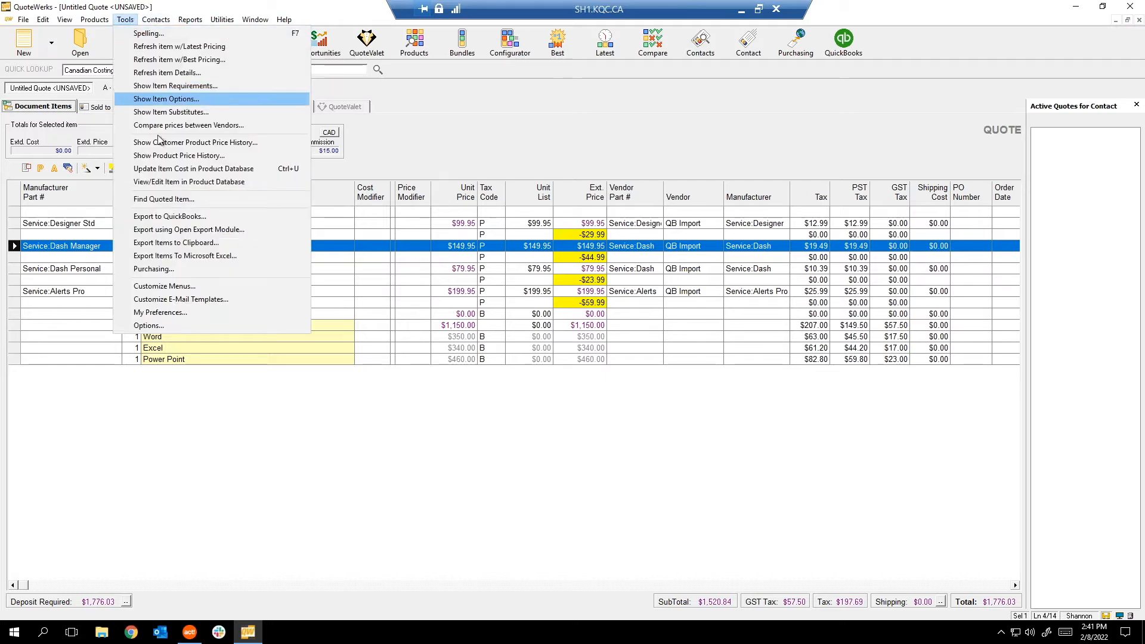
{"action": "left_click", "coordinate": [191, 142]}
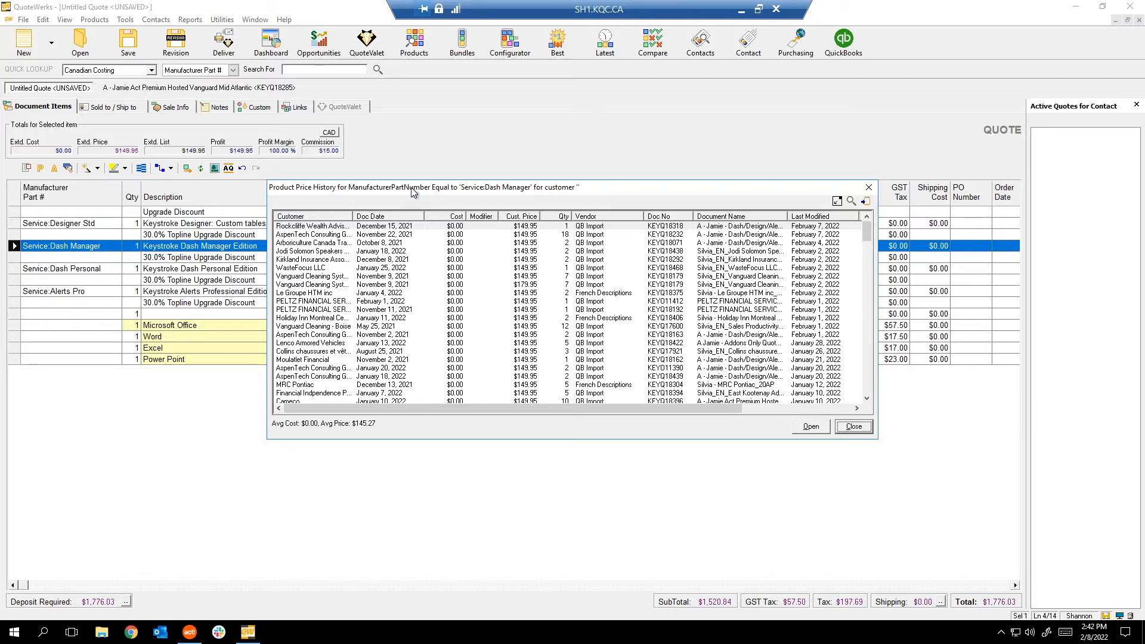
{"action": "left_click_drag", "start_coordinate": [410, 186], "coordinate": [492, 241]}
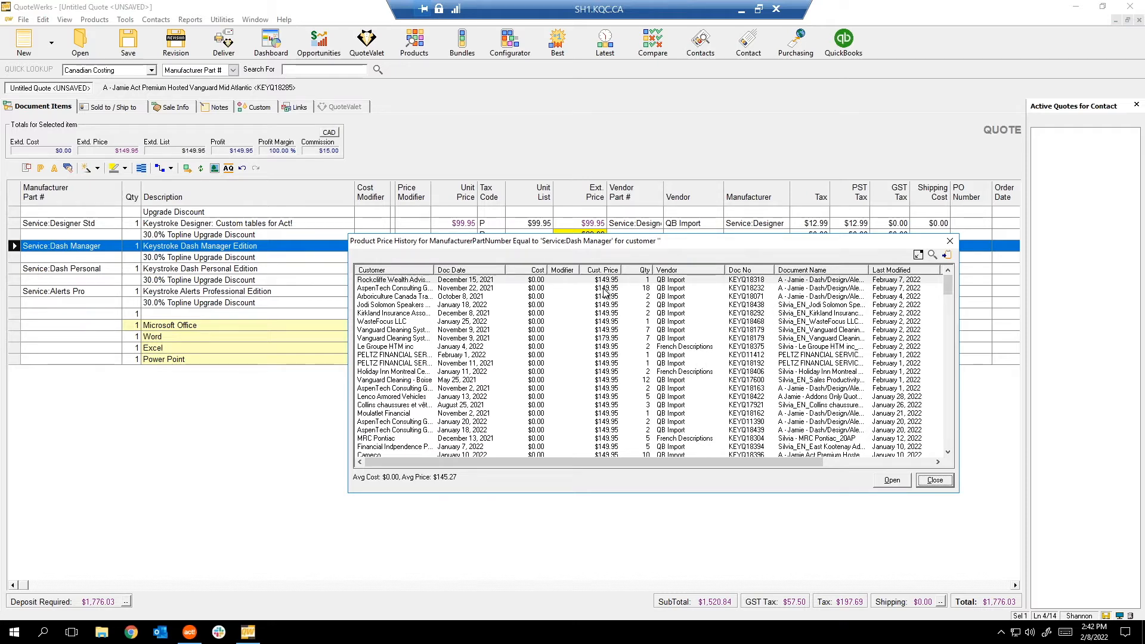
{"action": "scroll", "coordinate": [606, 296], "scroll_direction": "down", "scroll_amount": 5}
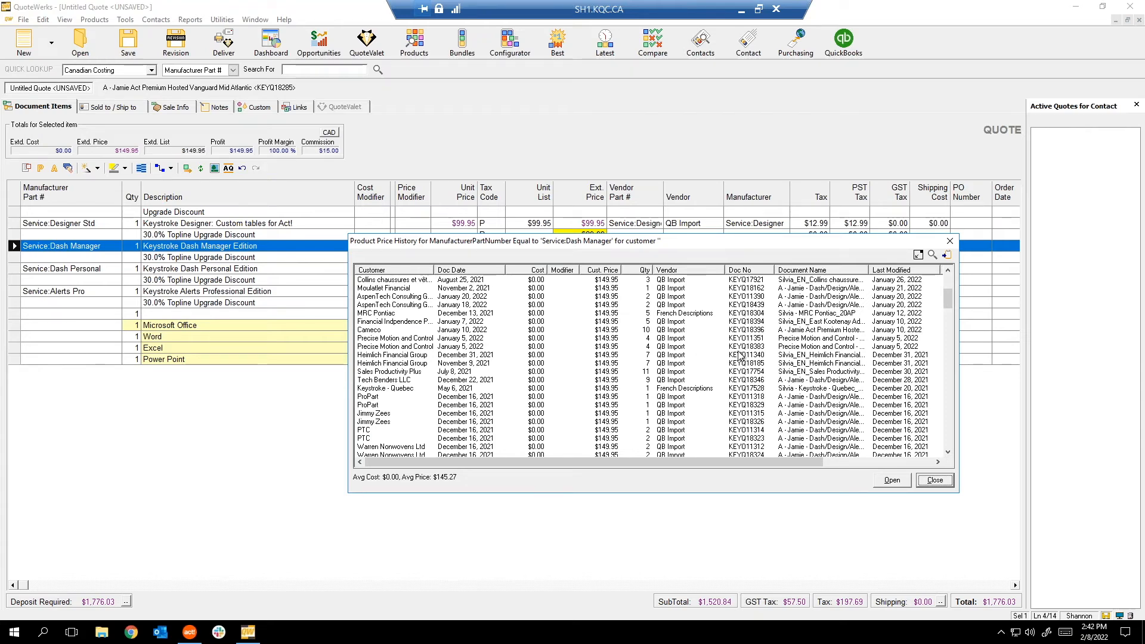
{"action": "scroll", "coordinate": [745, 334], "scroll_direction": "down", "scroll_amount": 3}
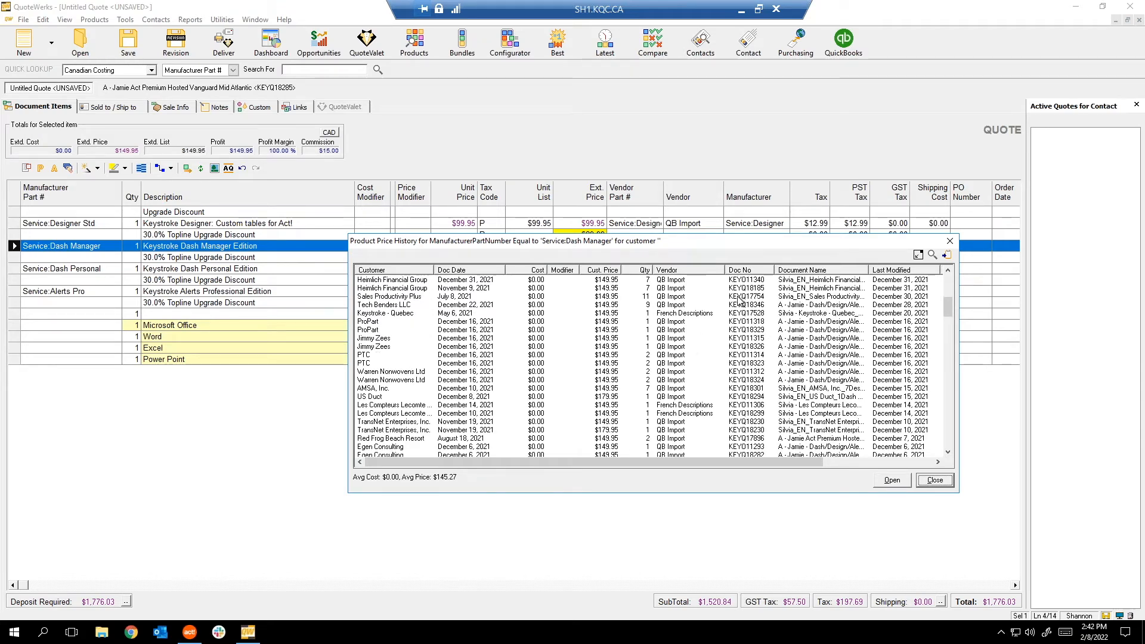
{"action": "scroll", "coordinate": [599, 342], "scroll_direction": "down", "scroll_amount": 7}
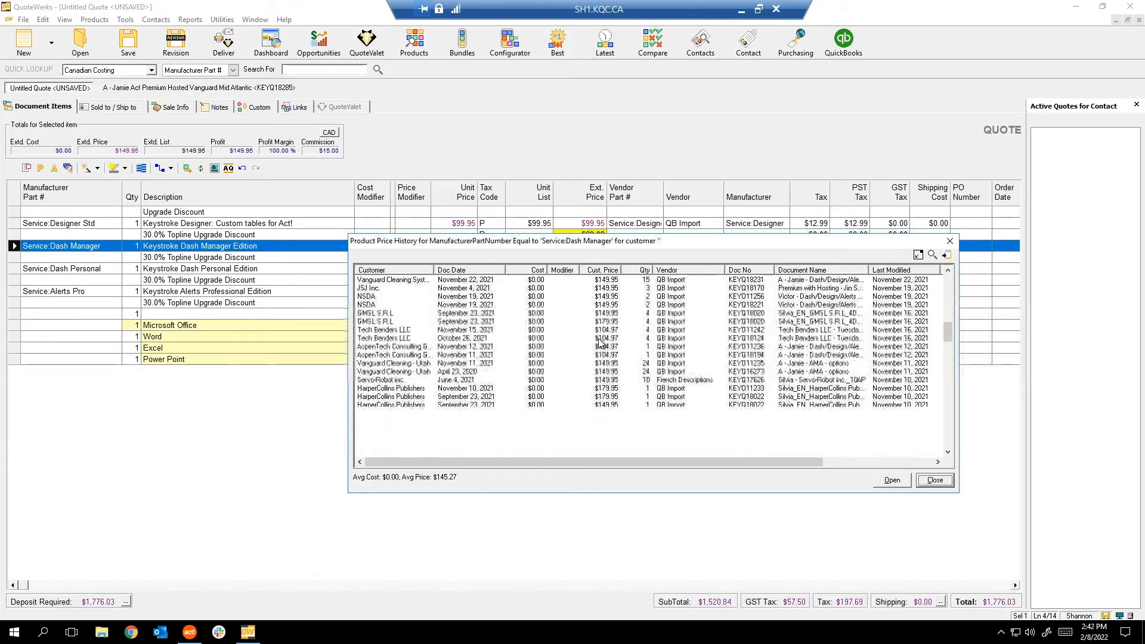
{"action": "left_click", "coordinate": [613, 330]}
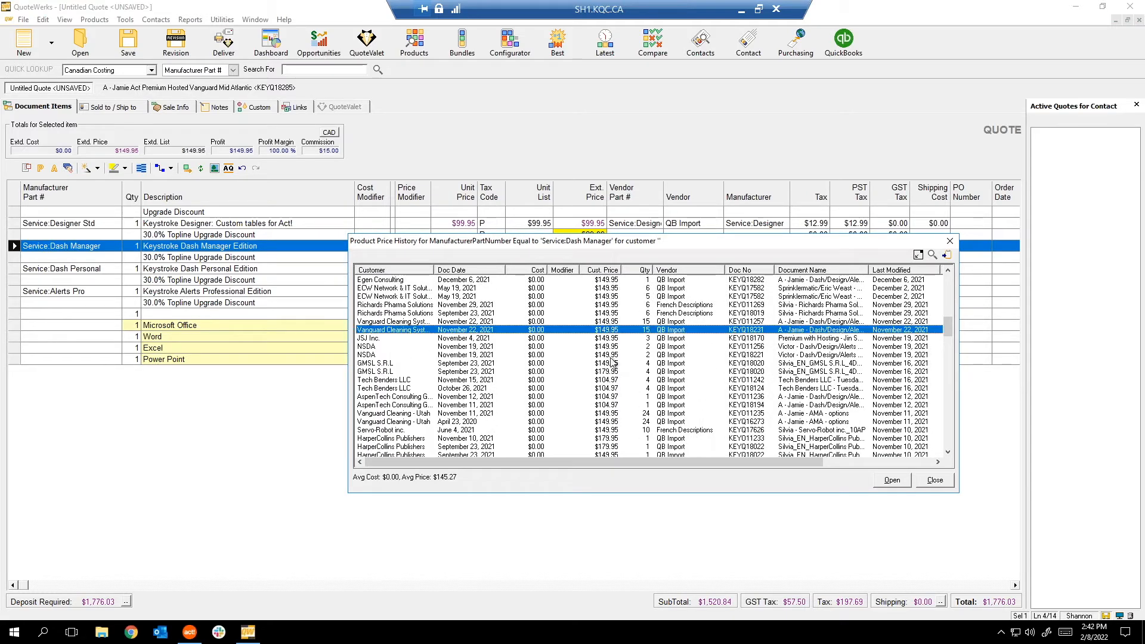
{"action": "left_click", "coordinate": [608, 396]}
{"action": "scroll", "coordinate": [607, 399], "scroll_direction": "down", "scroll_amount": 5}
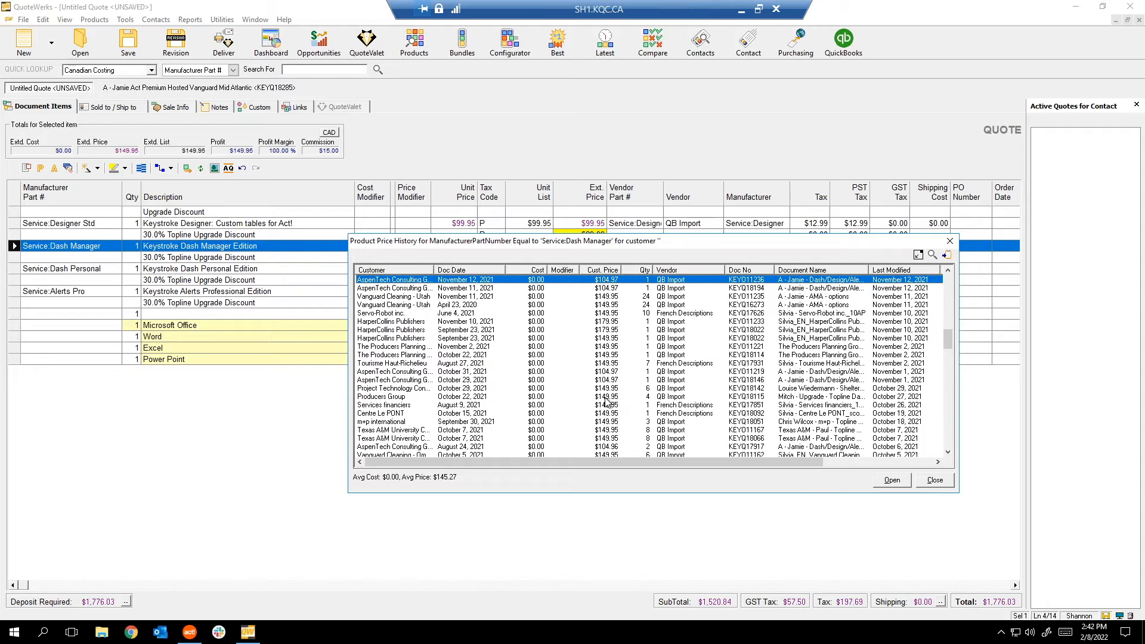
{"action": "scroll", "coordinate": [608, 398], "scroll_direction": "down", "scroll_amount": 7}
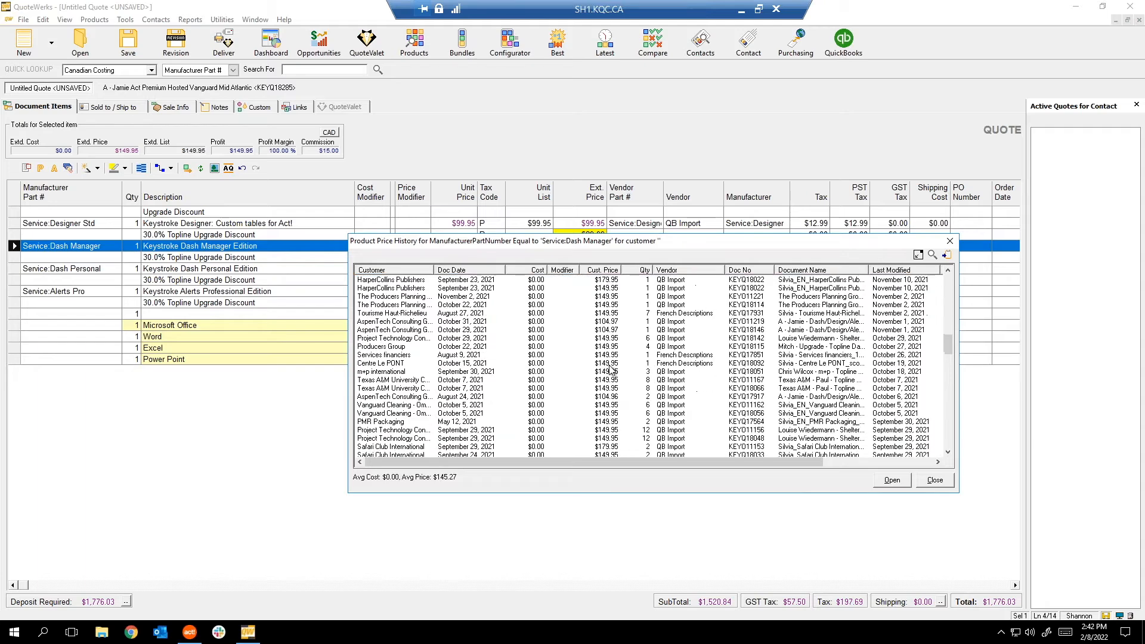
{"action": "left_click", "coordinate": [935, 480]}
{"action": "left_click", "coordinate": [129, 21]}
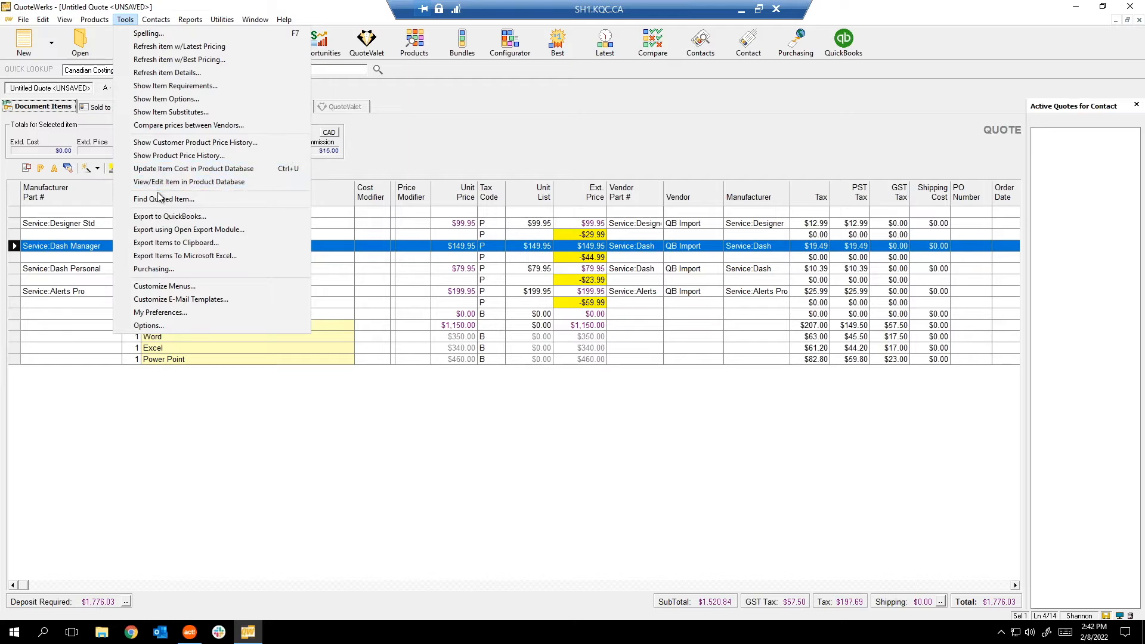
{"action": "left_click", "coordinate": [191, 155]}
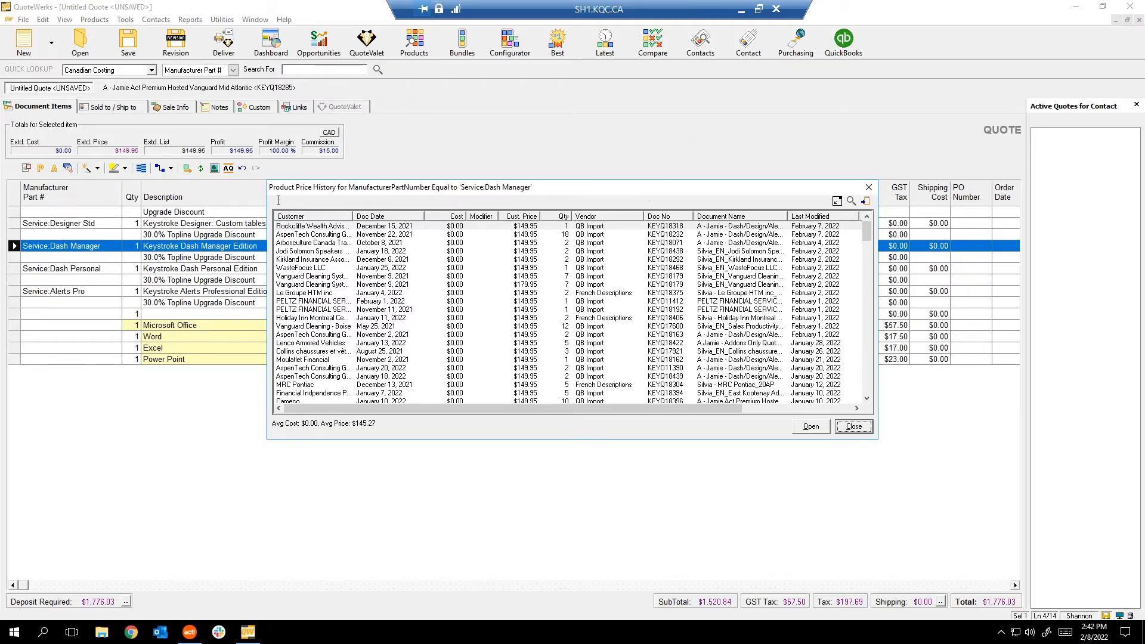
{"action": "scroll", "coordinate": [756, 285], "scroll_direction": "down", "scroll_amount": 5}
{"action": "scroll", "coordinate": [757, 284], "scroll_direction": "down", "scroll_amount": 10}
{"action": "left_click", "coordinate": [854, 426]}
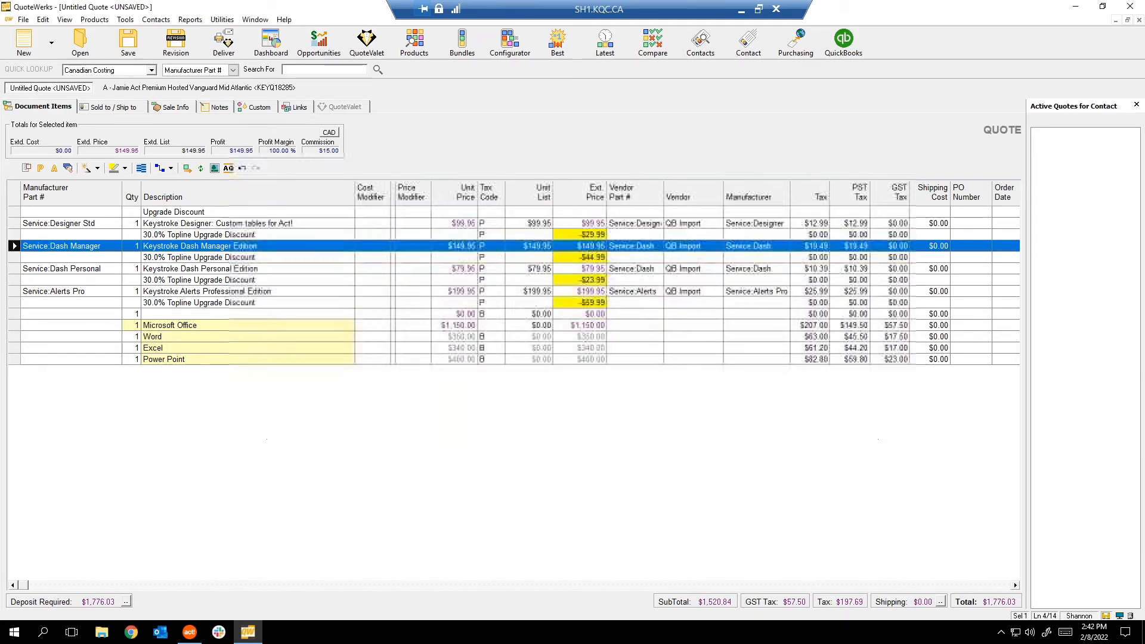
View and close Dash Manager's product database record, then start a Find Quoted Item search.
{"action": "left_click", "coordinate": [155, 19]}
{"action": "mouse_move", "coordinate": [125, 19]}
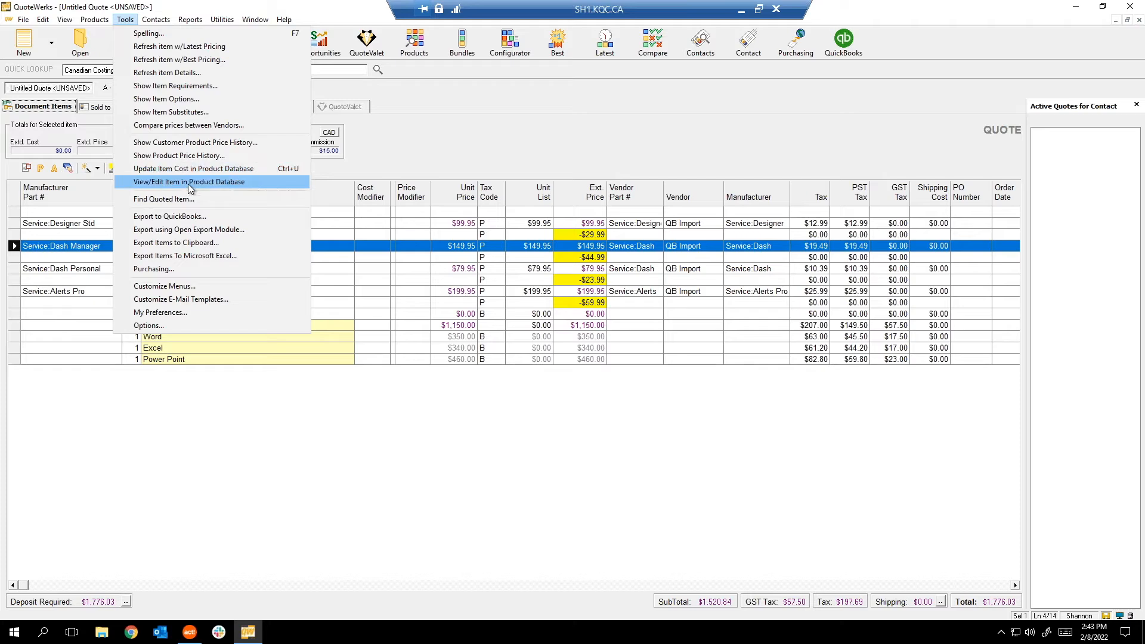
{"action": "left_click", "coordinate": [187, 184]}
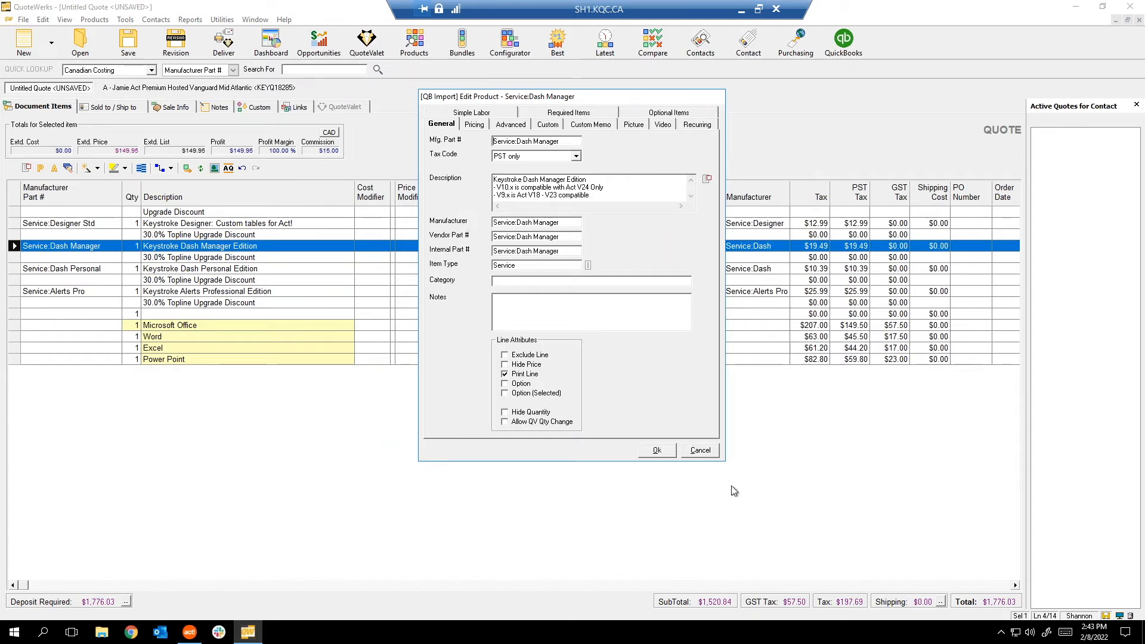
{"action": "left_click", "coordinate": [700, 450]}
{"action": "left_click", "coordinate": [125, 19]}
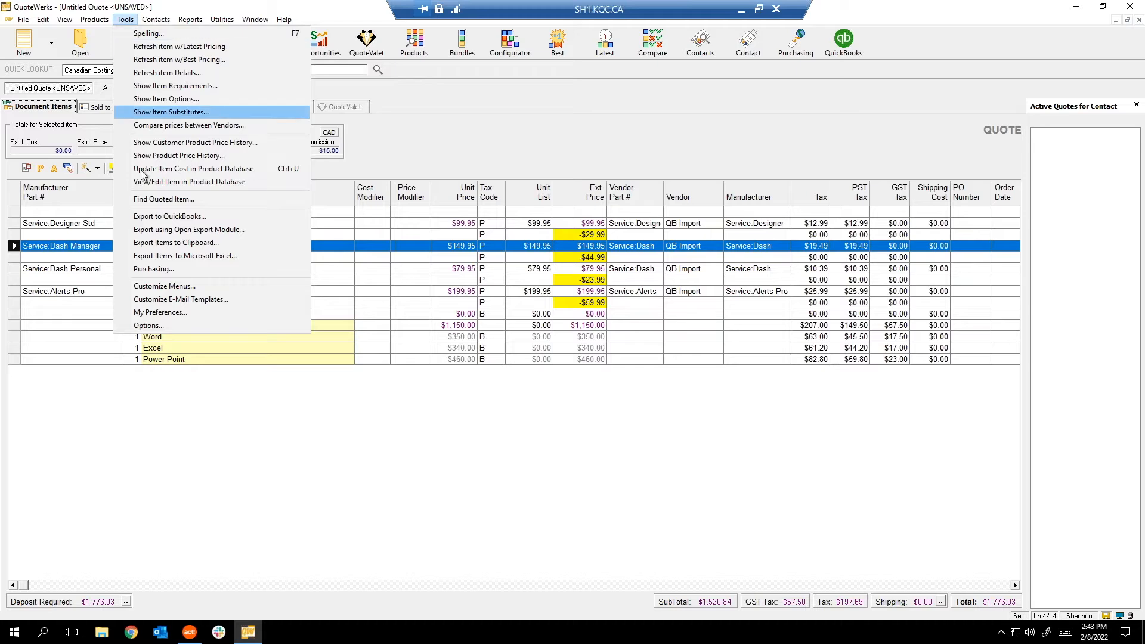
{"action": "left_click", "coordinate": [177, 200]}
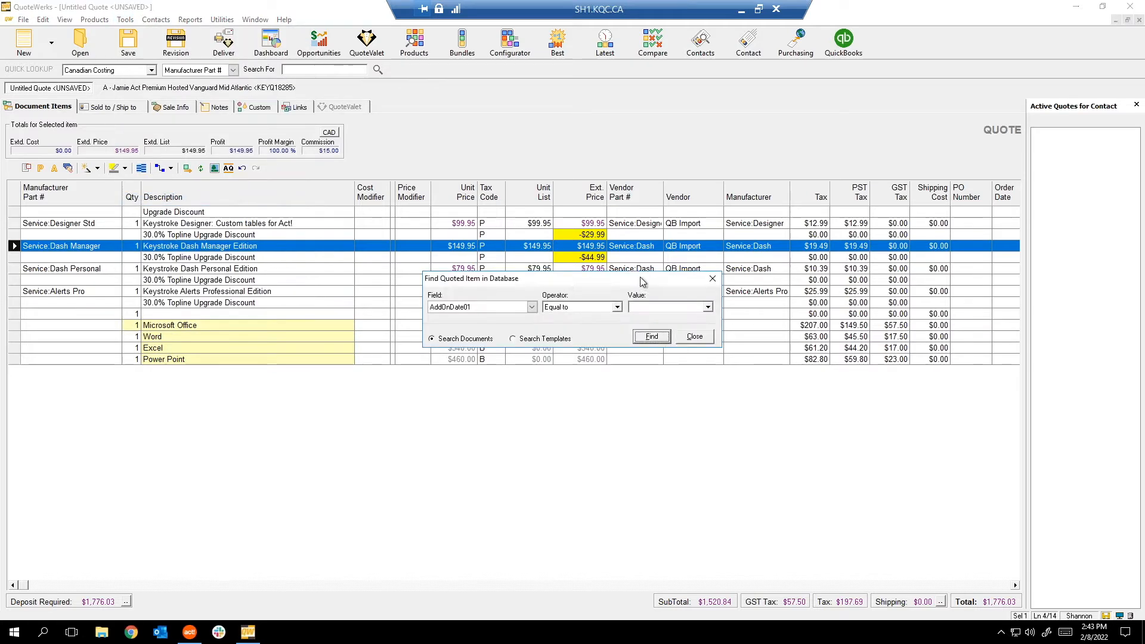
Set the quoted-item search field to AlternateExtendedCost, then close the search unrun.
{"action": "left_click_drag", "start_coordinate": [494, 282], "coordinate": [390, 247]}
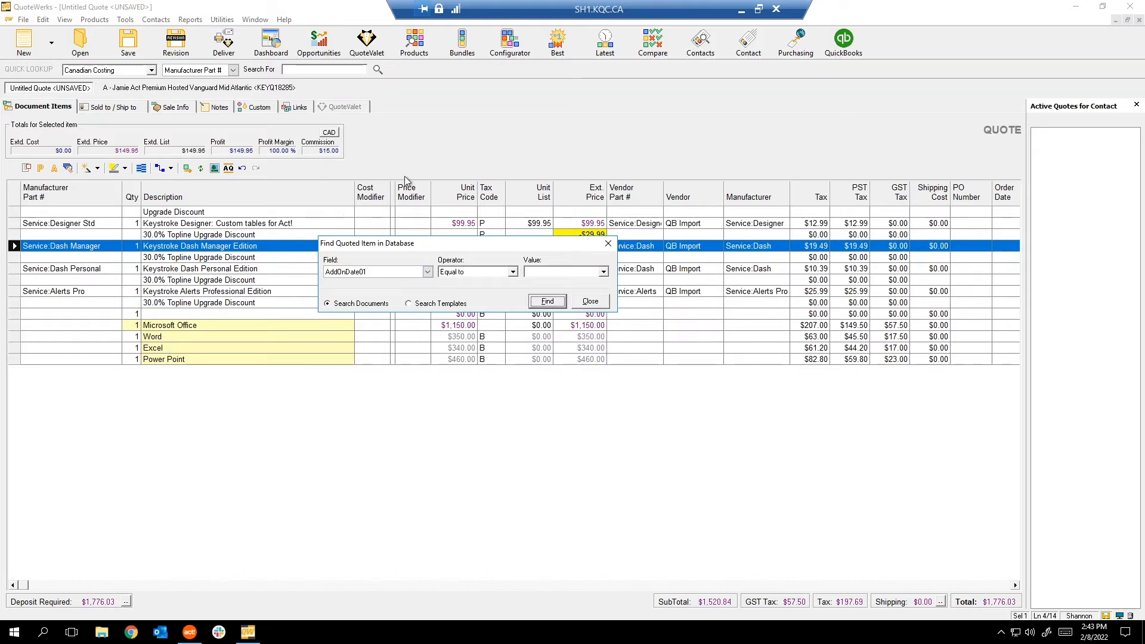
{"action": "left_click", "coordinate": [396, 273]}
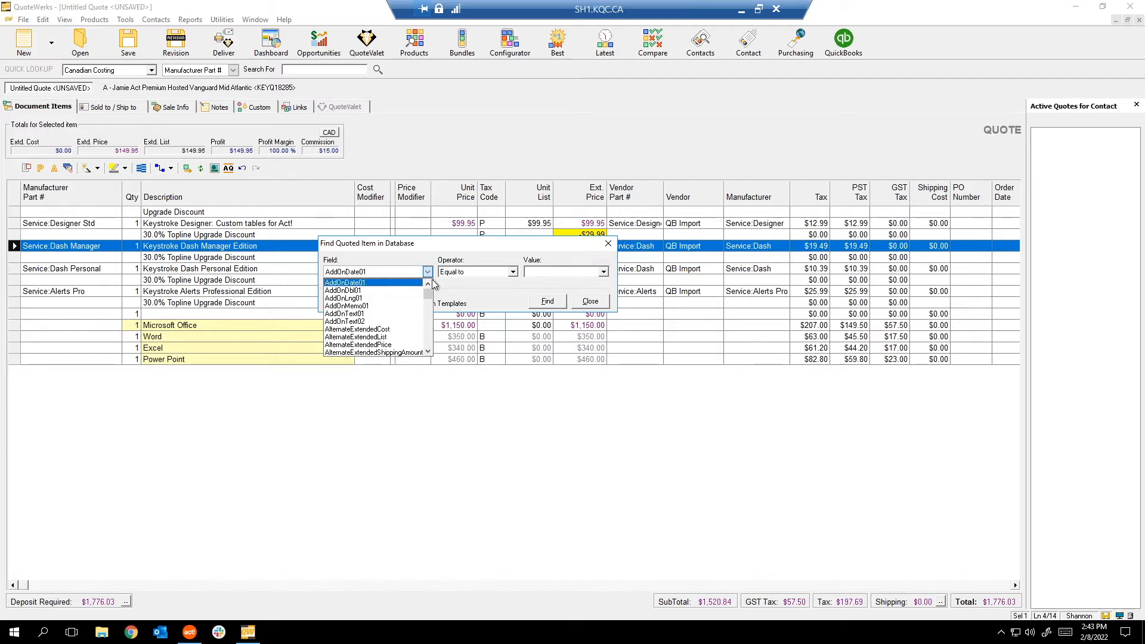
{"action": "scroll", "coordinate": [398, 334], "scroll_direction": "down", "scroll_amount": 10}
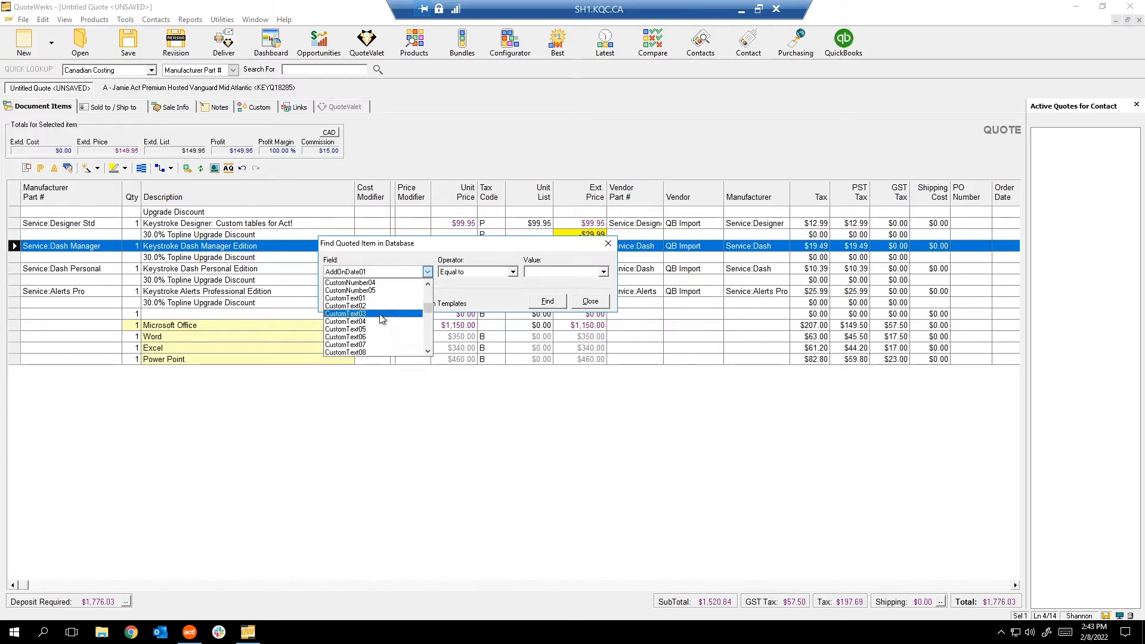
{"action": "left_click", "coordinate": [438, 253]}
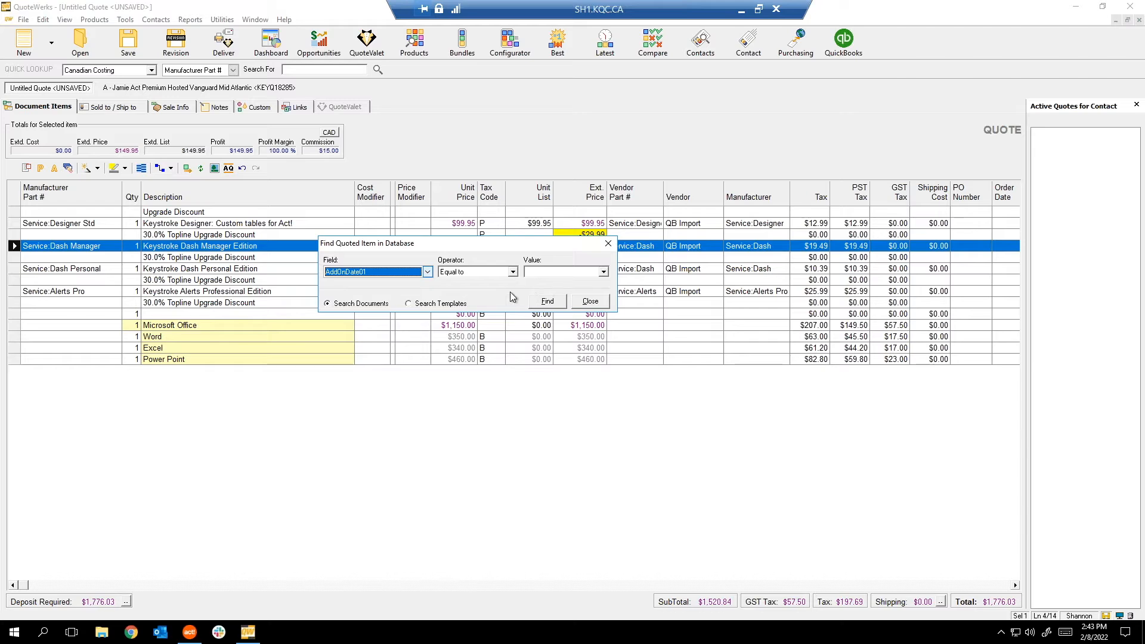
{"action": "left_click", "coordinate": [406, 273]}
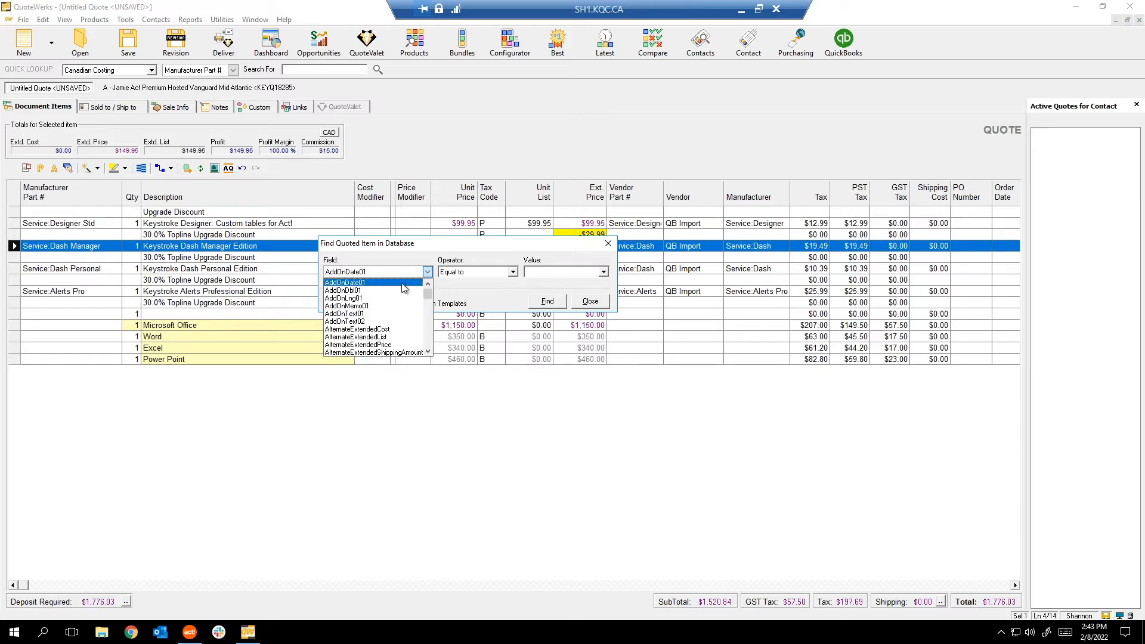
{"action": "left_click", "coordinate": [351, 330]}
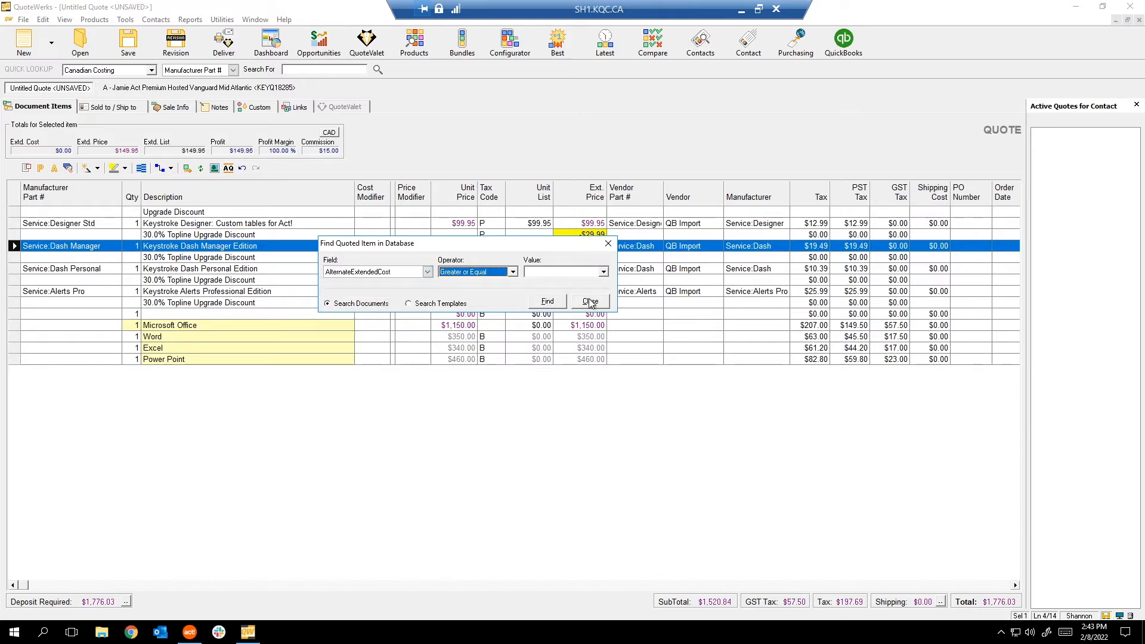
{"action": "left_click", "coordinate": [582, 303]}
Enable an Item Field filter in the Open Document search, then close it unrun.
{"action": "left_click", "coordinate": [78, 47]}
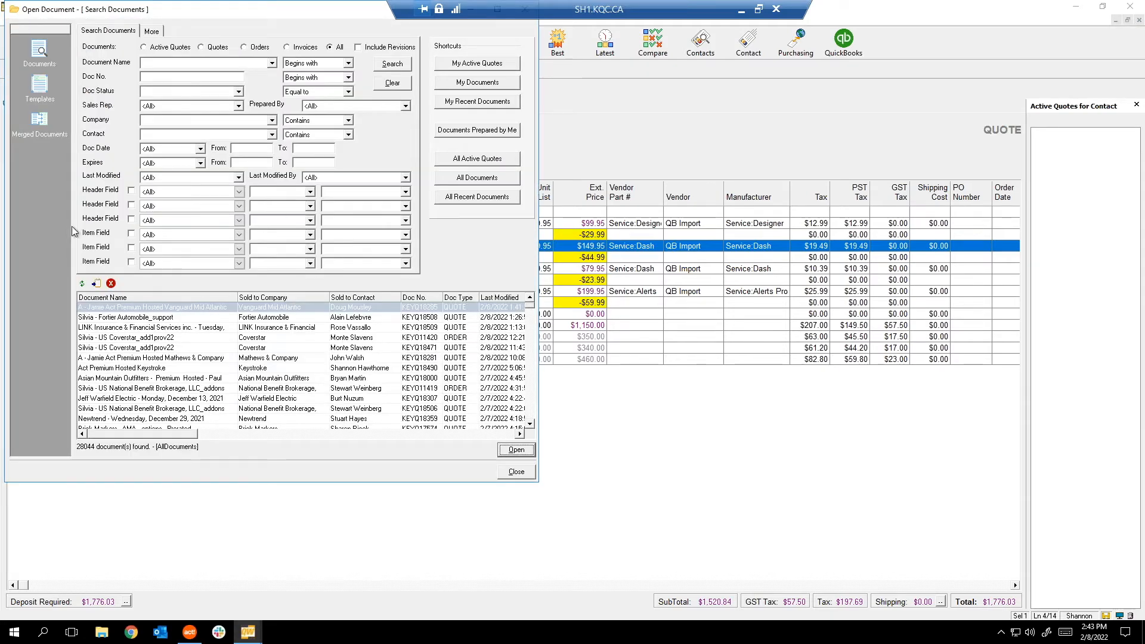
{"action": "left_click", "coordinate": [131, 234]}
{"action": "left_click", "coordinate": [237, 234]}
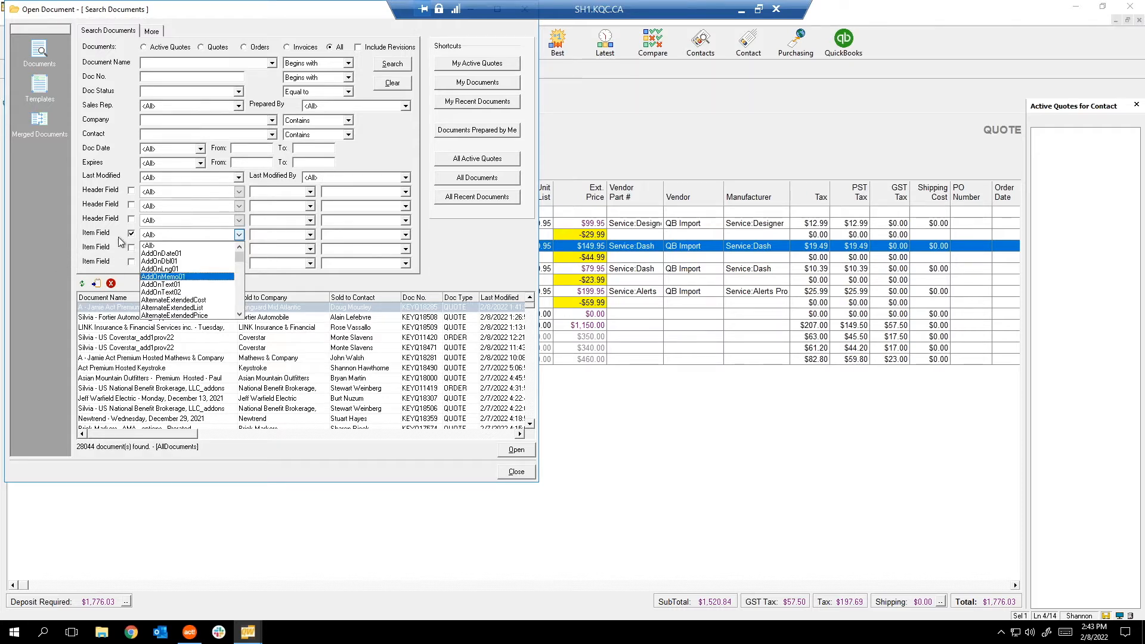
{"action": "left_click", "coordinate": [475, 269]}
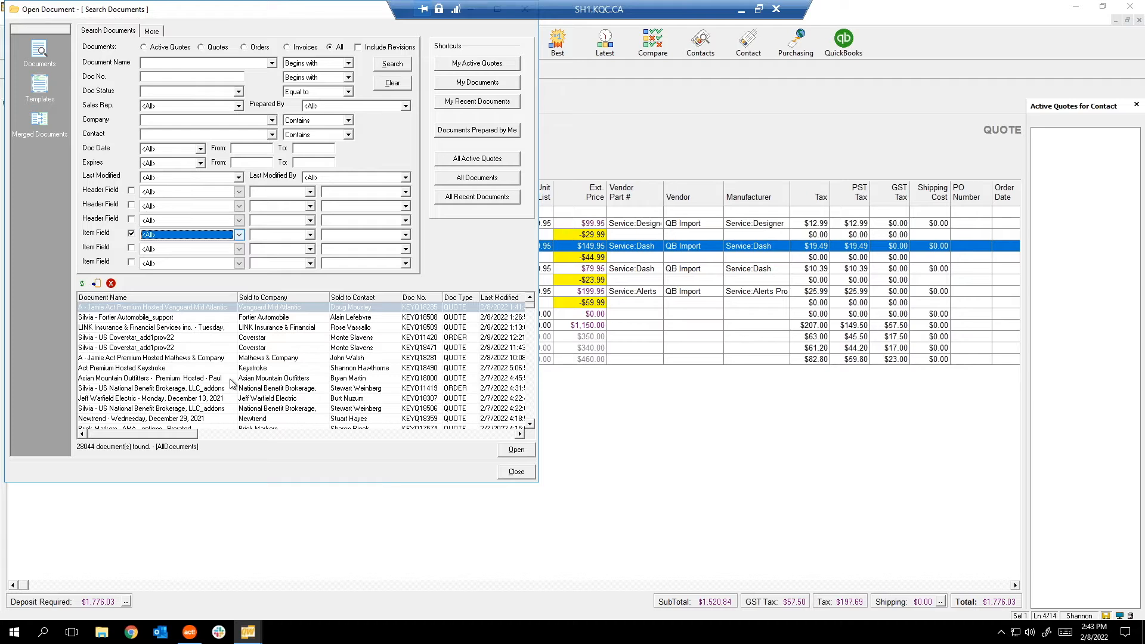
{"action": "left_click", "coordinate": [514, 473]}
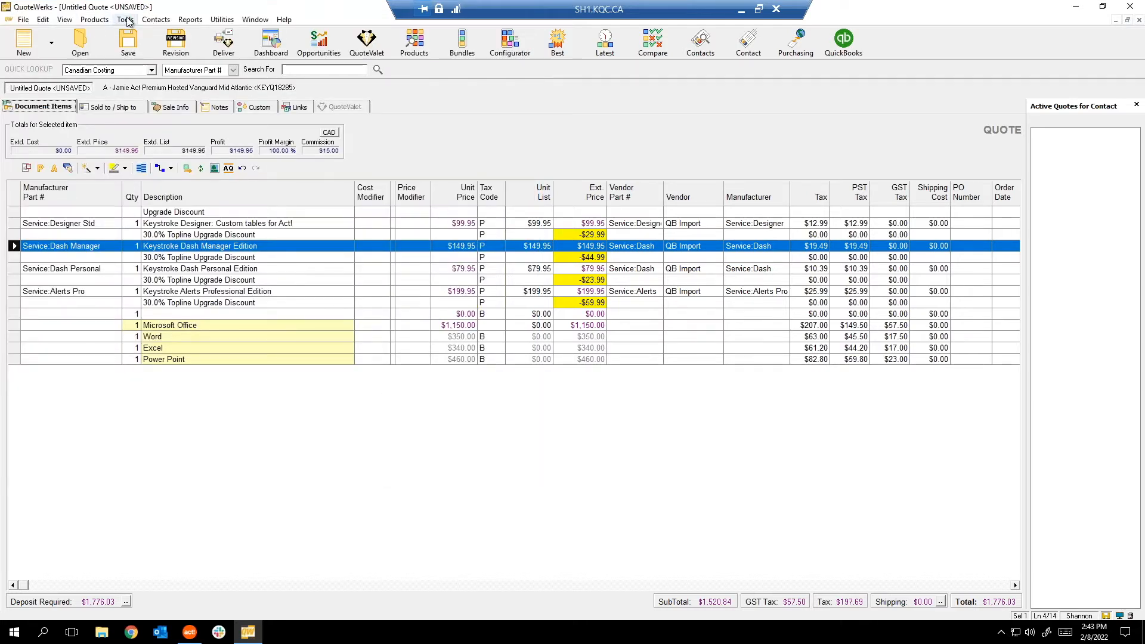
{"action": "left_click", "coordinate": [125, 20]}
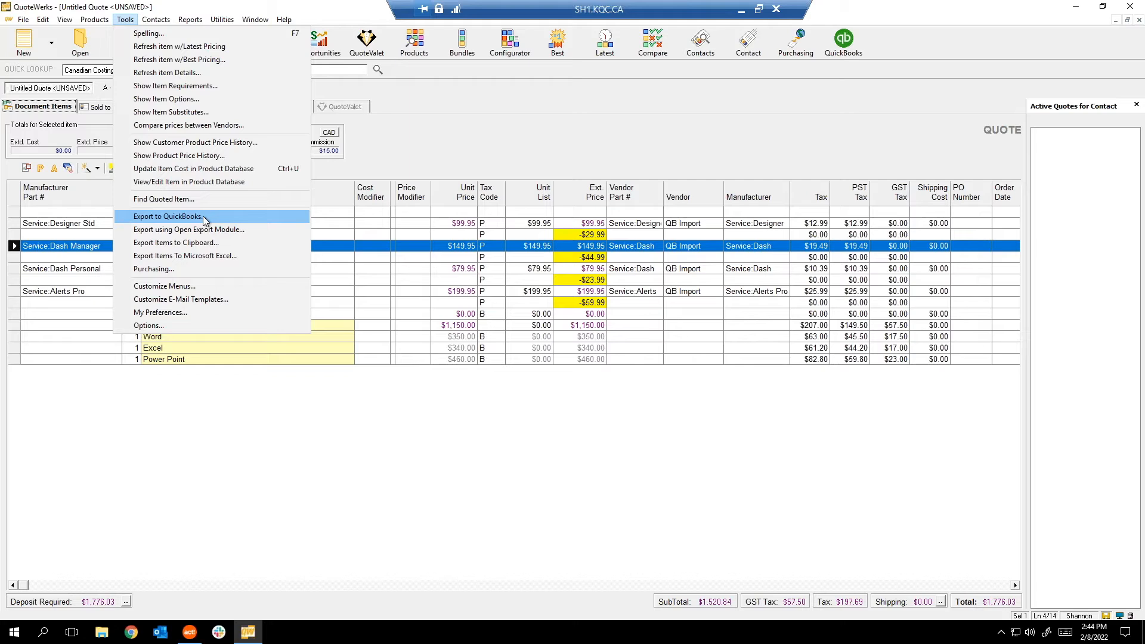
{"action": "left_click", "coordinate": [233, 216]}
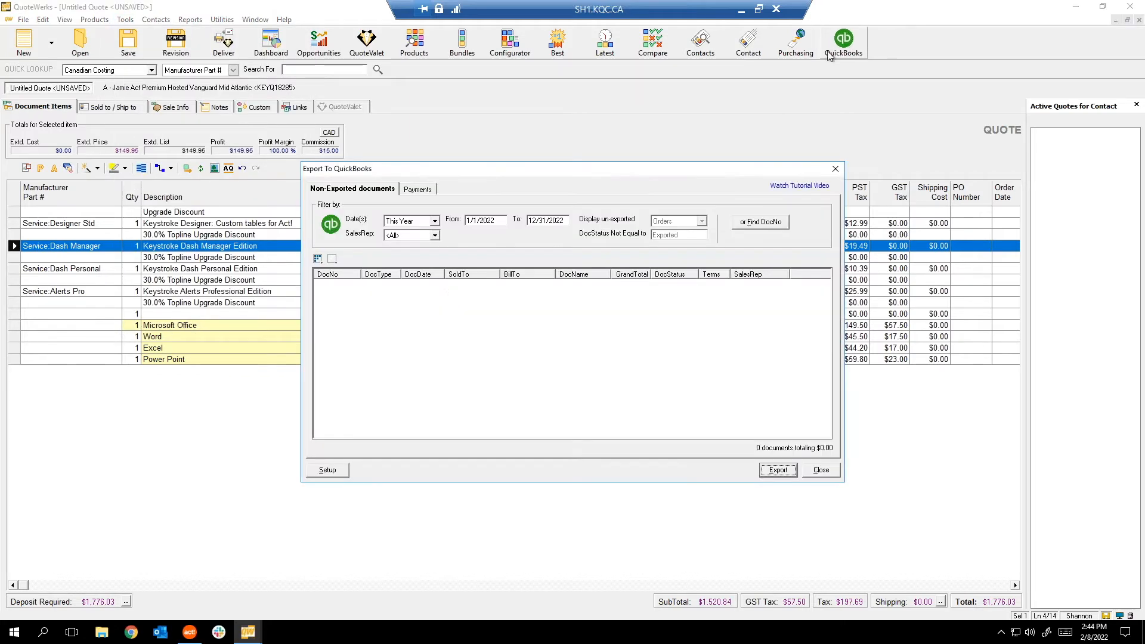
{"action": "left_click", "coordinate": [822, 471]}
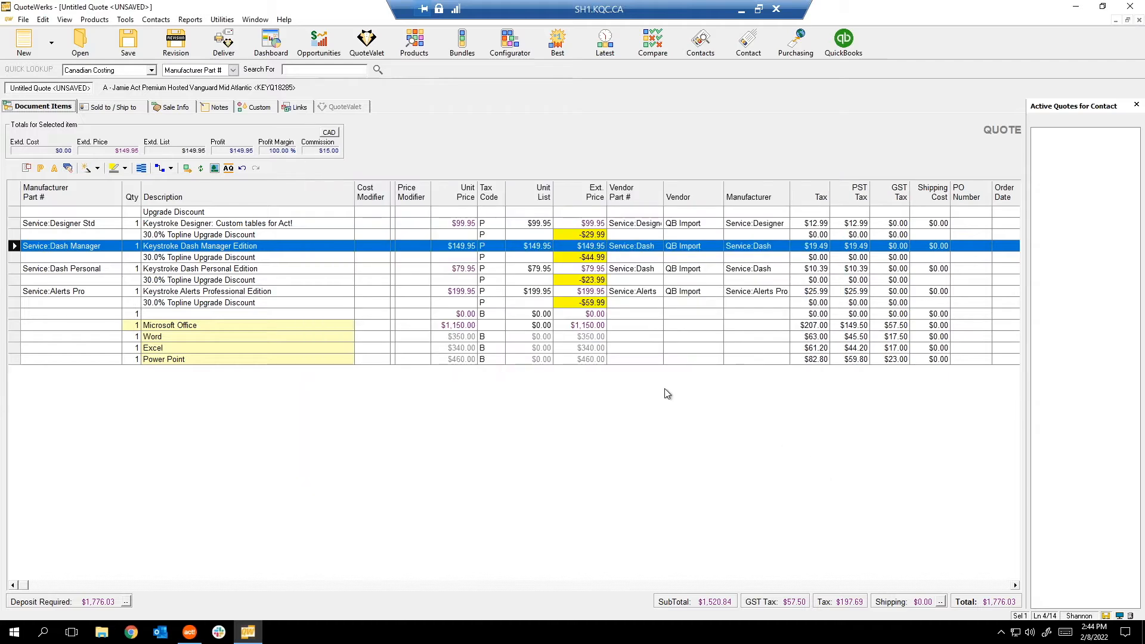
{"action": "left_click", "coordinate": [126, 20]}
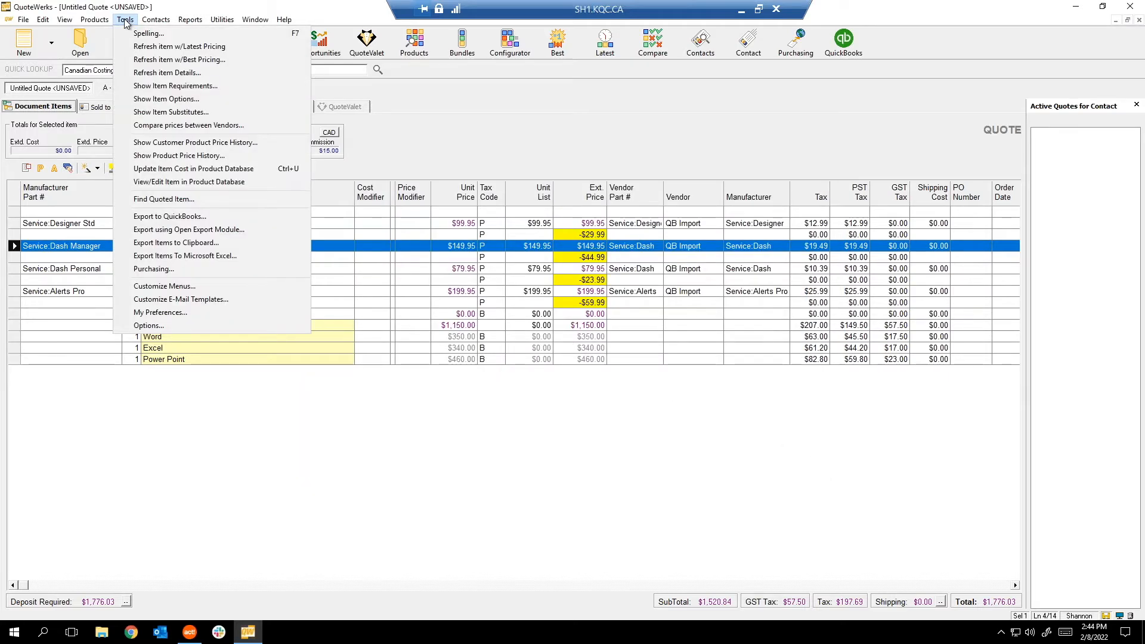
{"action": "left_click", "coordinate": [171, 232]}
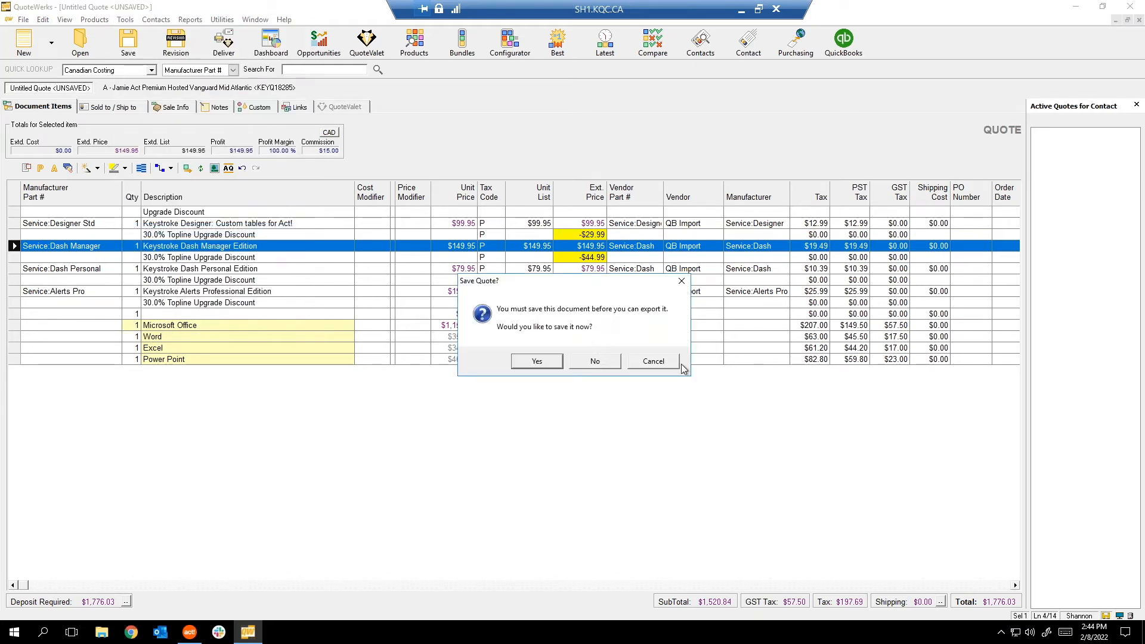
{"action": "left_click", "coordinate": [599, 362]}
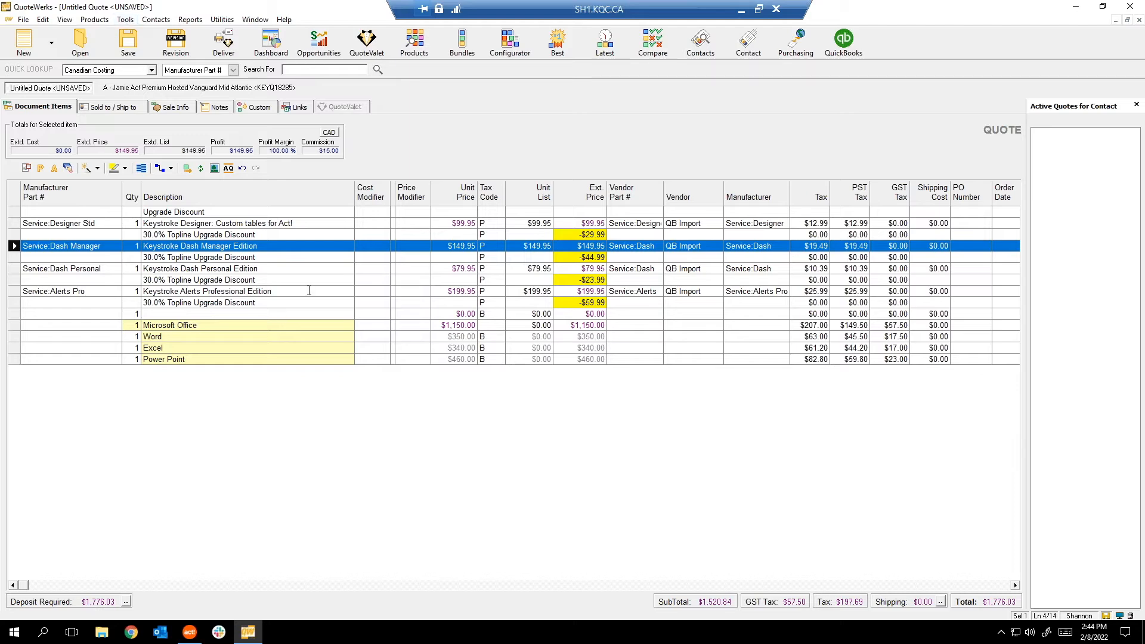
{"action": "left_click", "coordinate": [125, 19]}
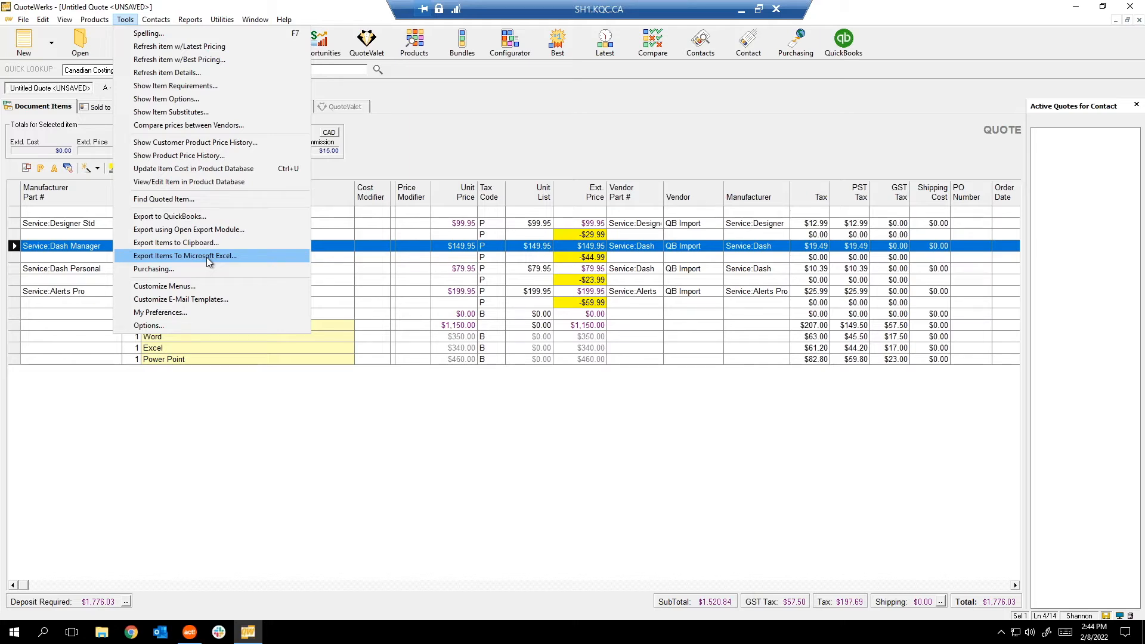
{"action": "left_click", "coordinate": [187, 270]}
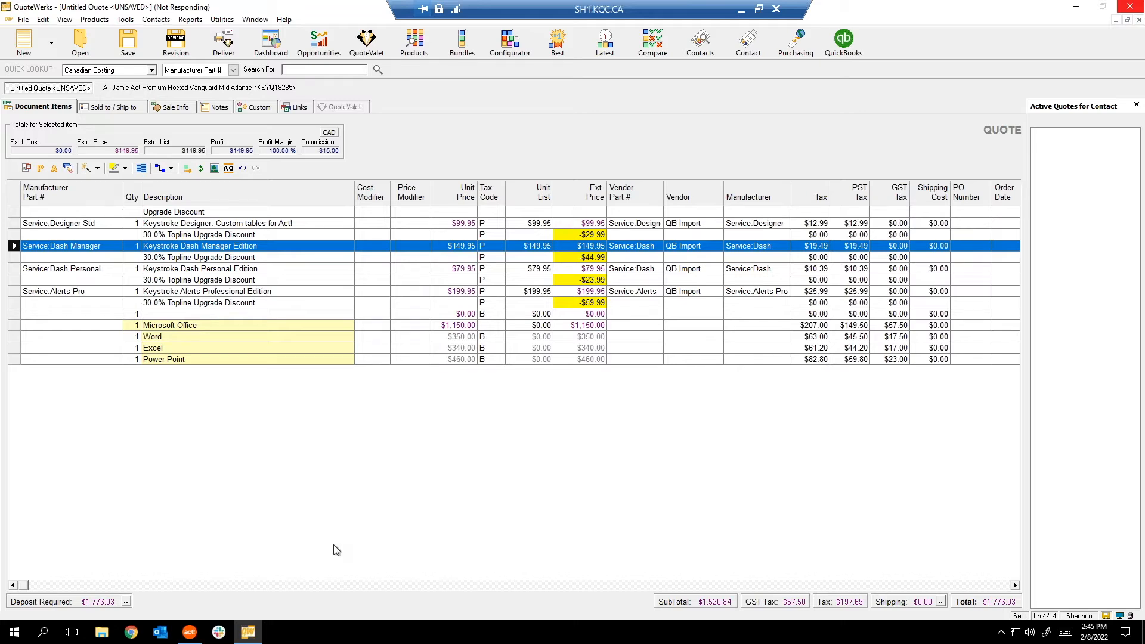
{"action": "right_click", "coordinate": [291, 629]}
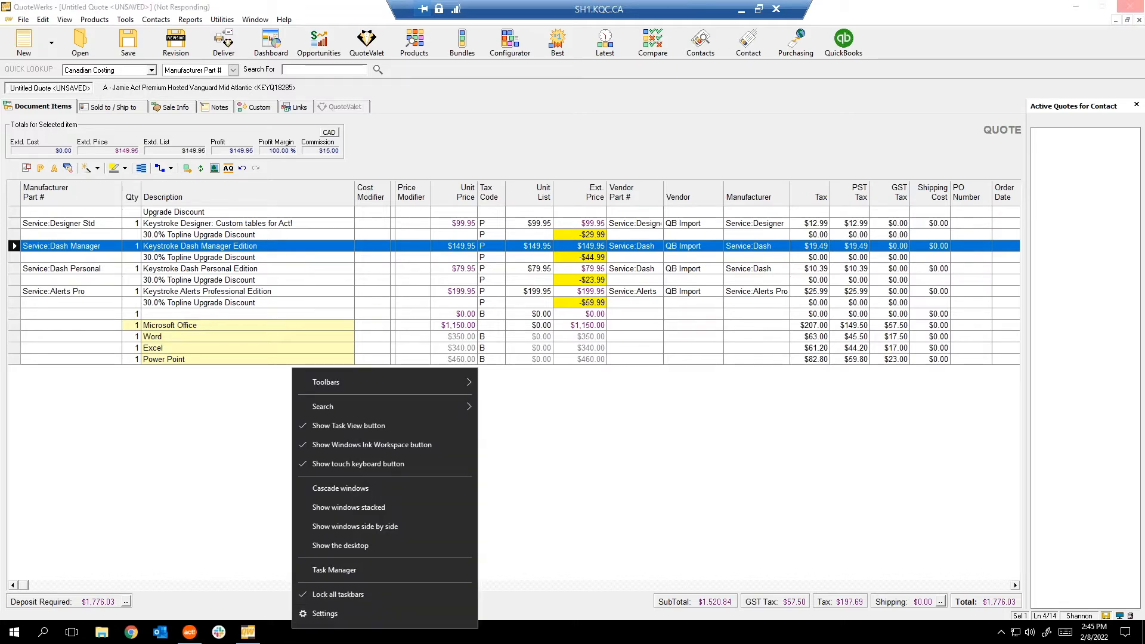
{"action": "left_click", "coordinate": [204, 527]}
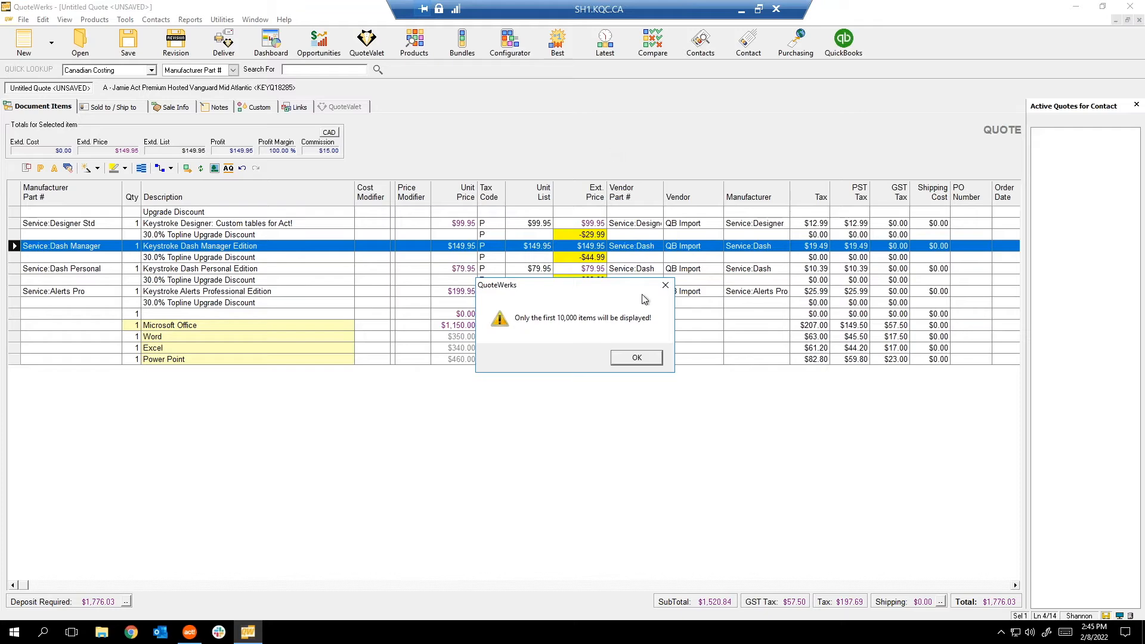
{"action": "left_click", "coordinate": [665, 285]}
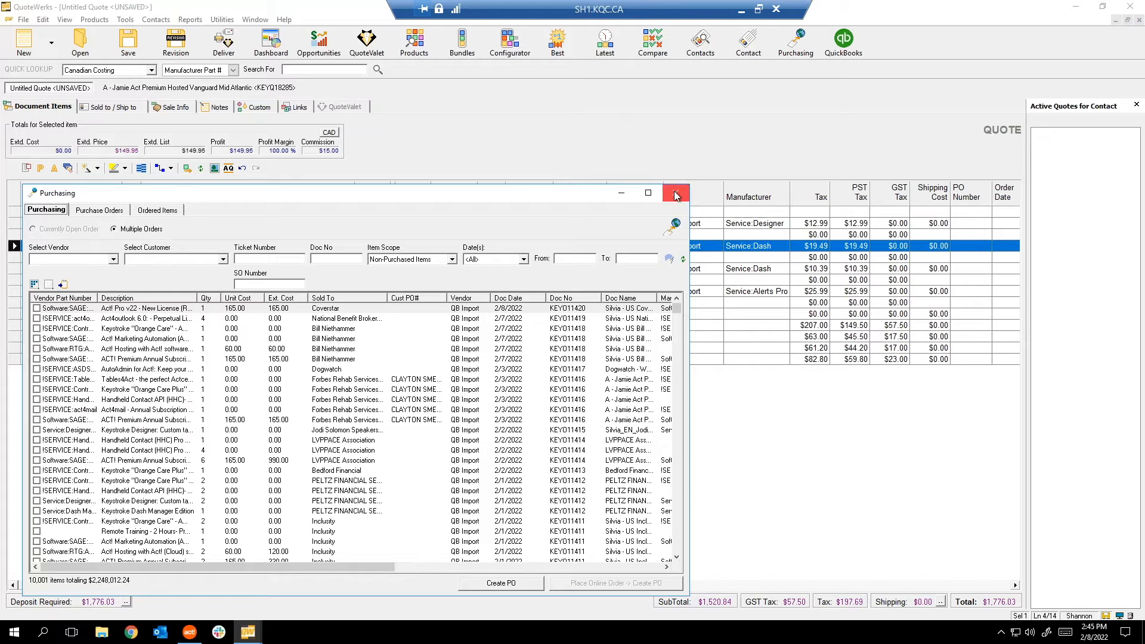
{"action": "left_click", "coordinate": [679, 197]}
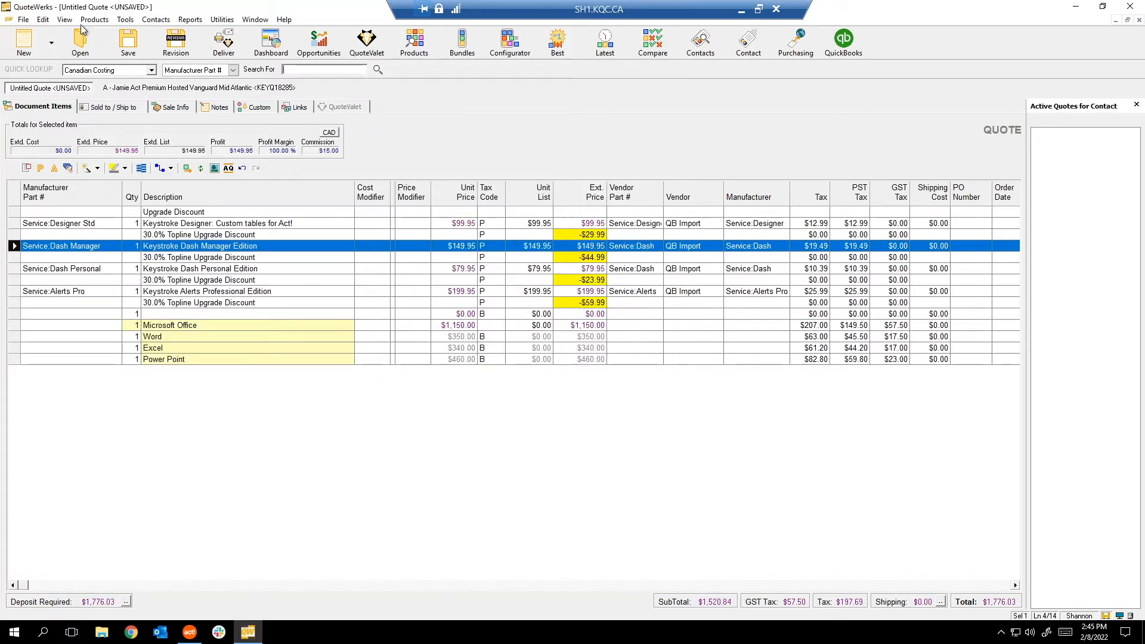
Review the nine customizable menus in Customize Menus, then bring up Customize E-Mail Templates.
{"action": "left_click", "coordinate": [126, 20]}
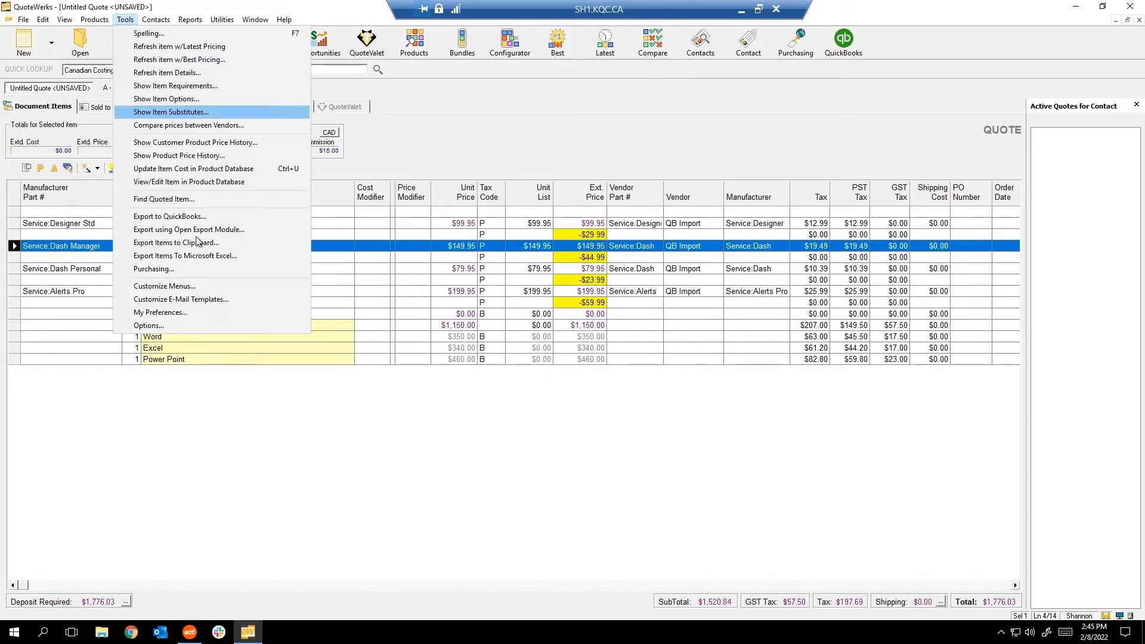
{"action": "left_click", "coordinate": [165, 286]}
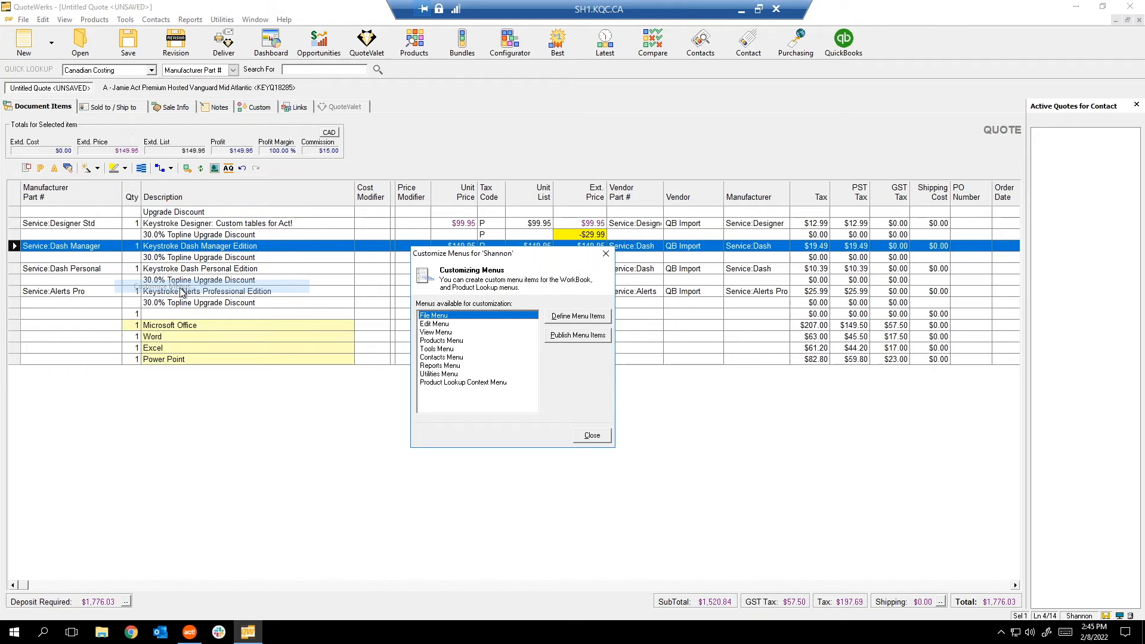
{"action": "left_click", "coordinate": [592, 436]}
{"action": "left_click", "coordinate": [124, 21]}
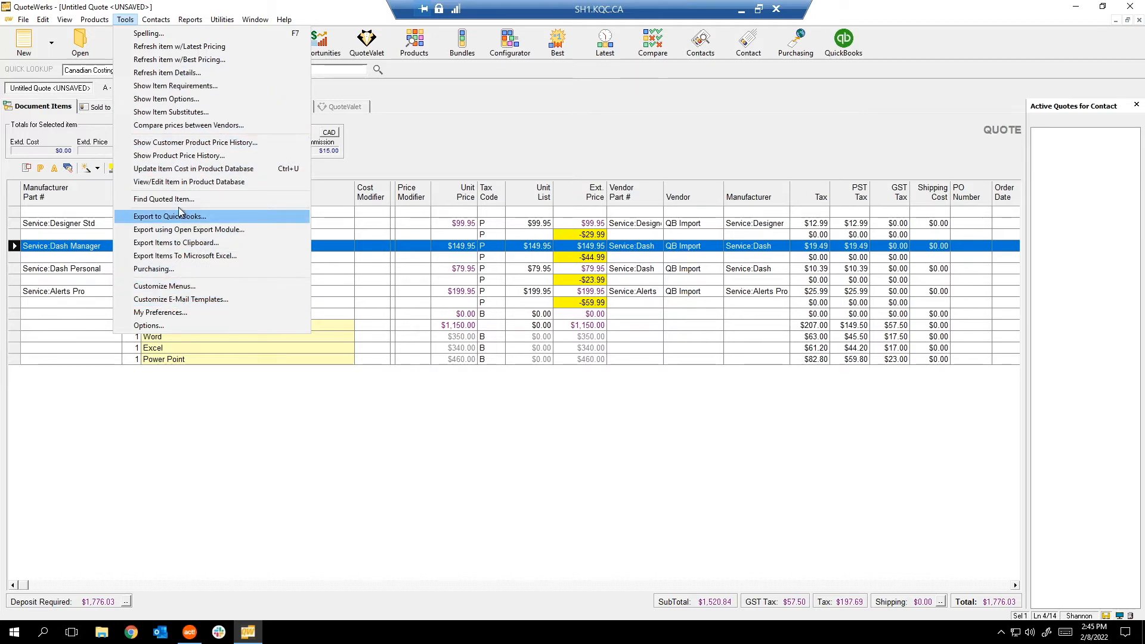
{"action": "left_click", "coordinate": [189, 299]}
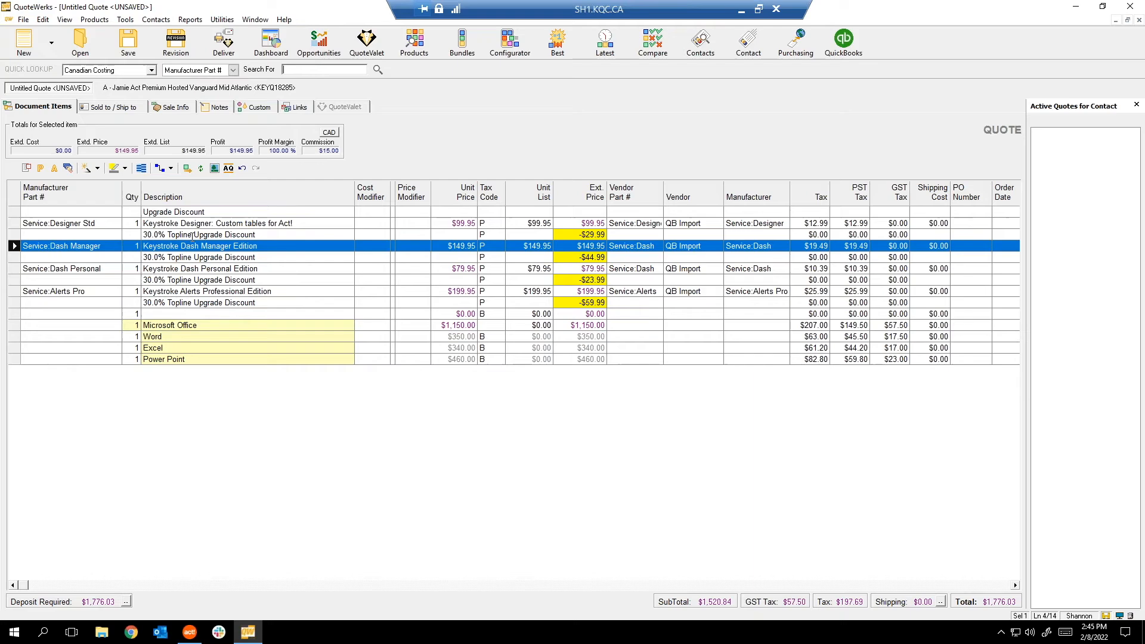
Show (System) e-mail templates, preview SYS_EmailQuoteValetQuoteIsReady, then close the template manager.
{"action": "mouse_move", "coordinate": [123, 12]}
{"action": "left_mouse_down"}
{"action": "mouse_move", "coordinate": [202, 213]}
{"action": "mouse_move", "coordinate": [217, 133]}
{"action": "left_mouse_up"}
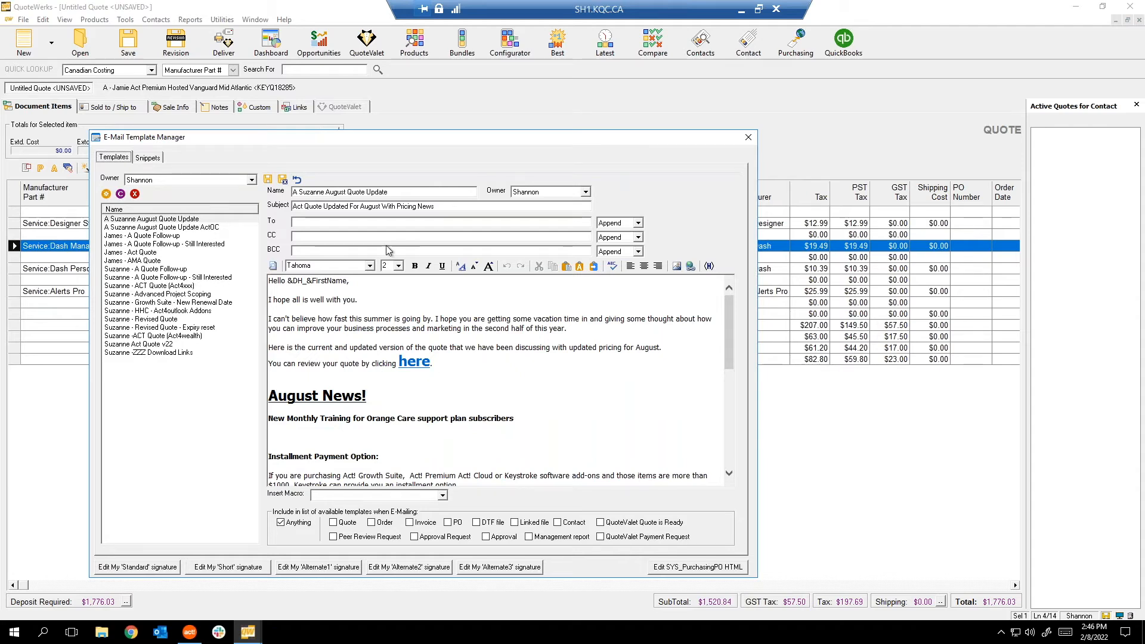
{"action": "left_click", "coordinate": [153, 179]}
{"action": "scroll", "coordinate": [159, 221], "scroll_direction": "up", "scroll_amount": 3}
{"action": "left_click", "coordinate": [156, 200]}
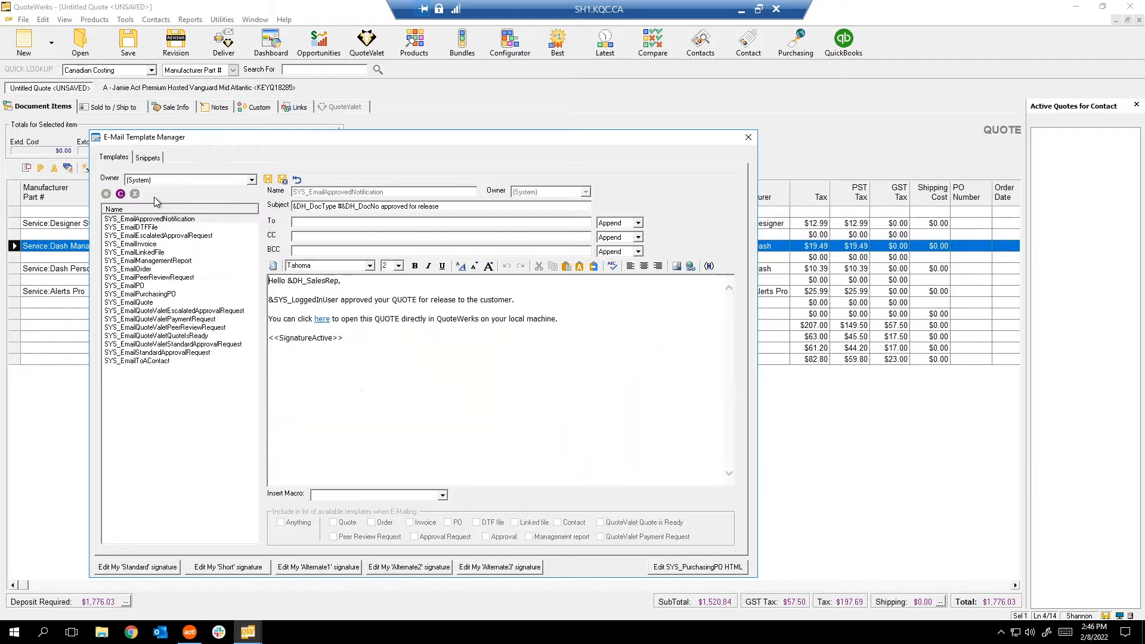
{"action": "left_click", "coordinate": [183, 335]}
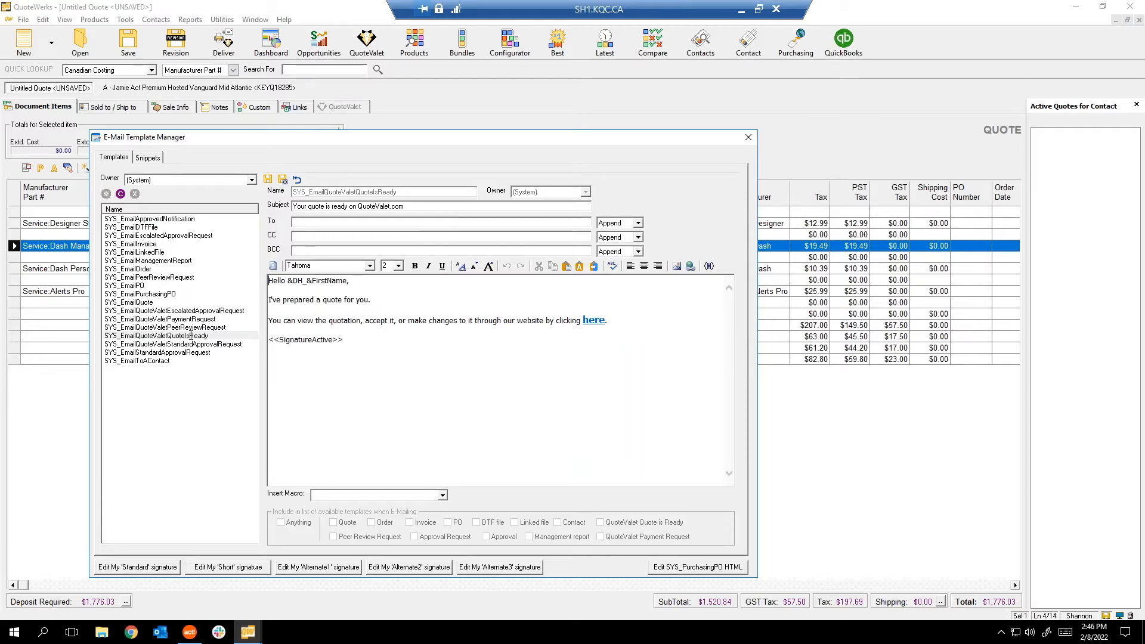
{"action": "left_click", "coordinate": [748, 137]}
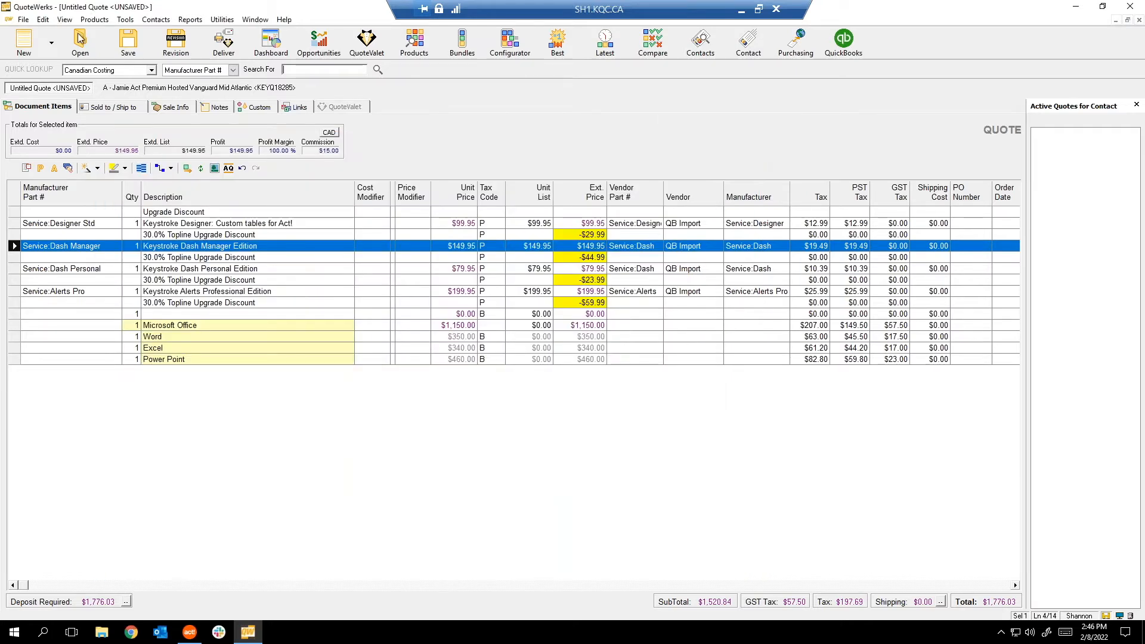
Browse the E-Mail, Views, Appearance, Spelling, Misc and Contact Manager preference tabs, then cancel.
{"action": "left_click", "coordinate": [126, 20]}
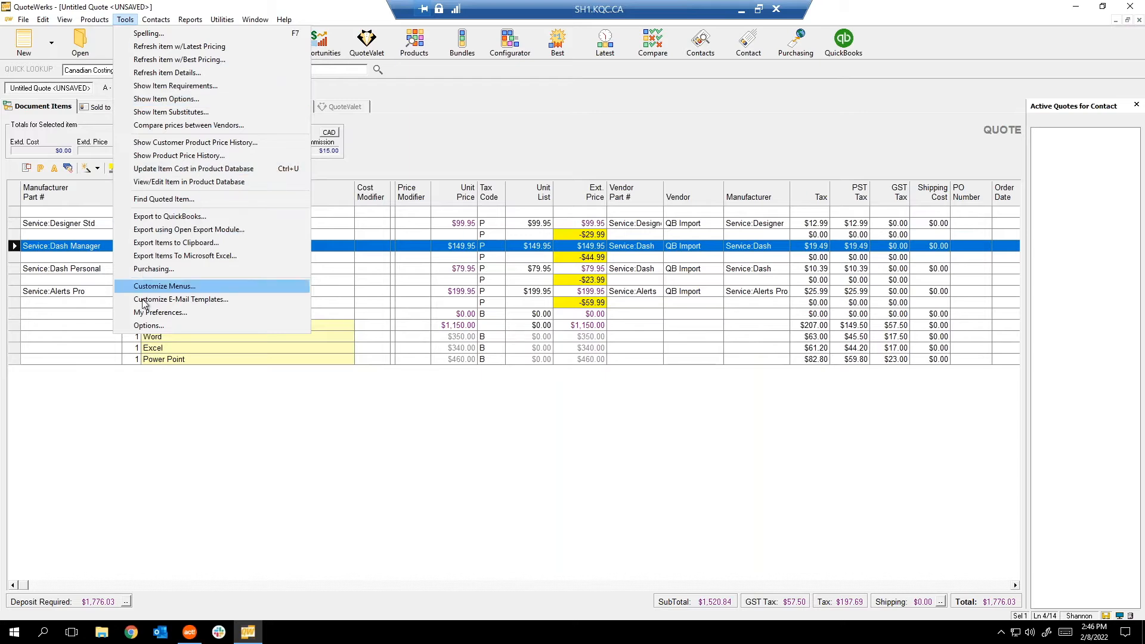
{"action": "left_click", "coordinate": [161, 313]}
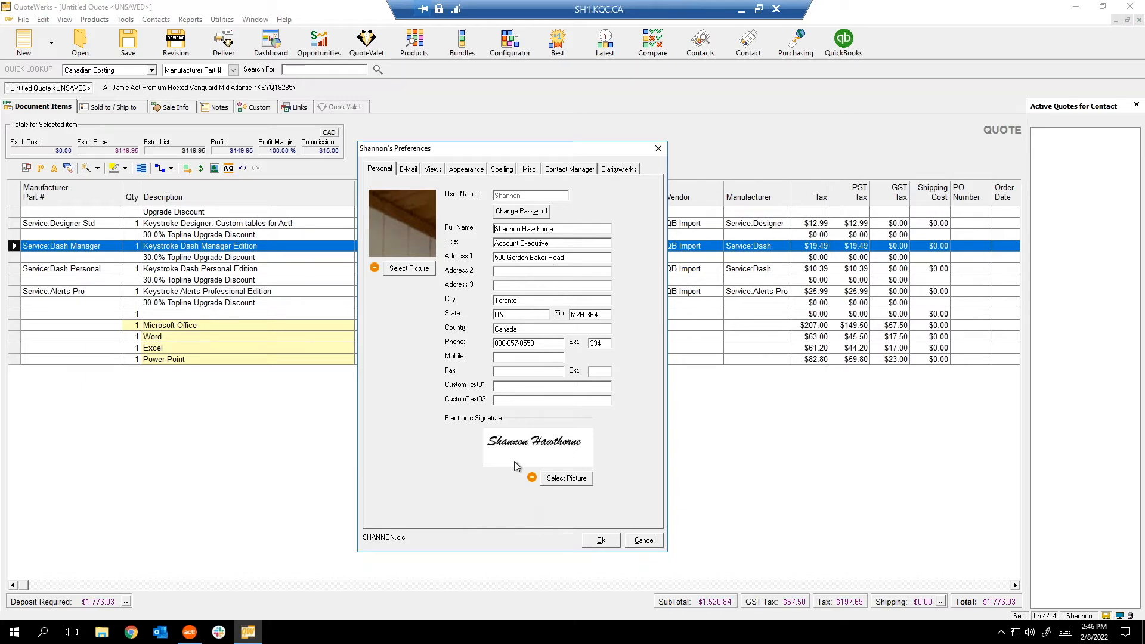
{"action": "left_click", "coordinate": [410, 171]}
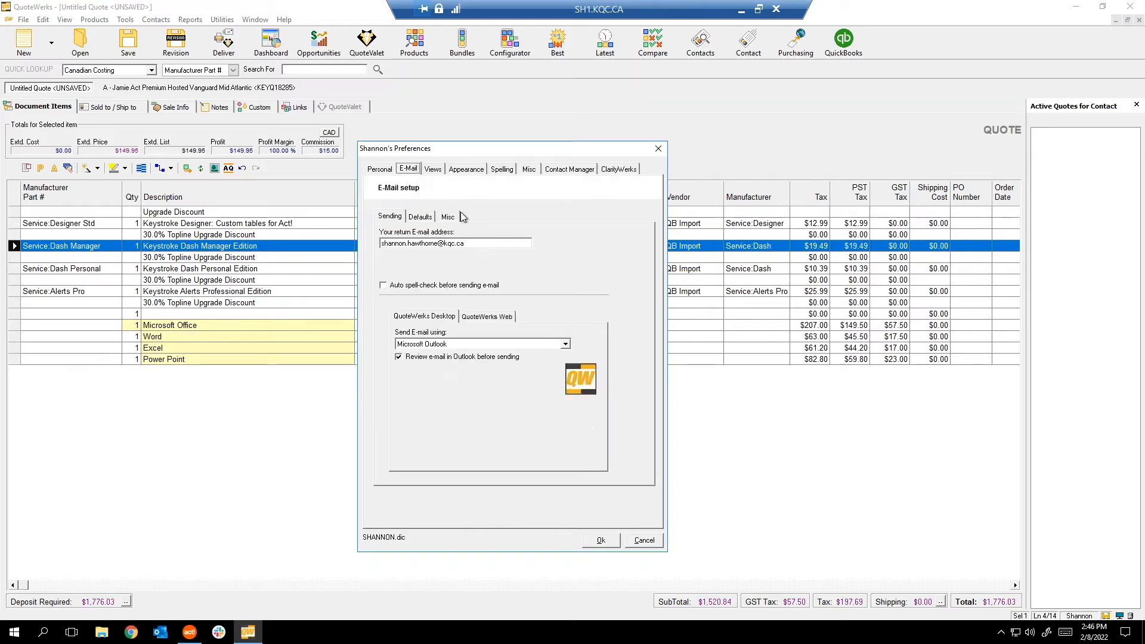
{"action": "left_click", "coordinate": [435, 172]}
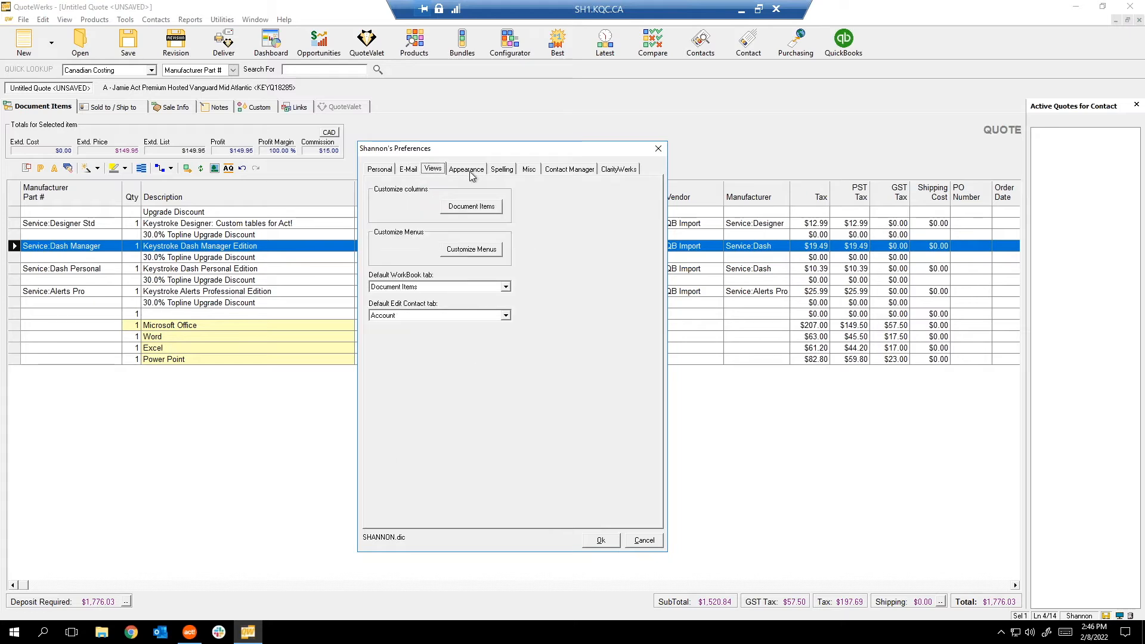
{"action": "left_click", "coordinate": [469, 170]}
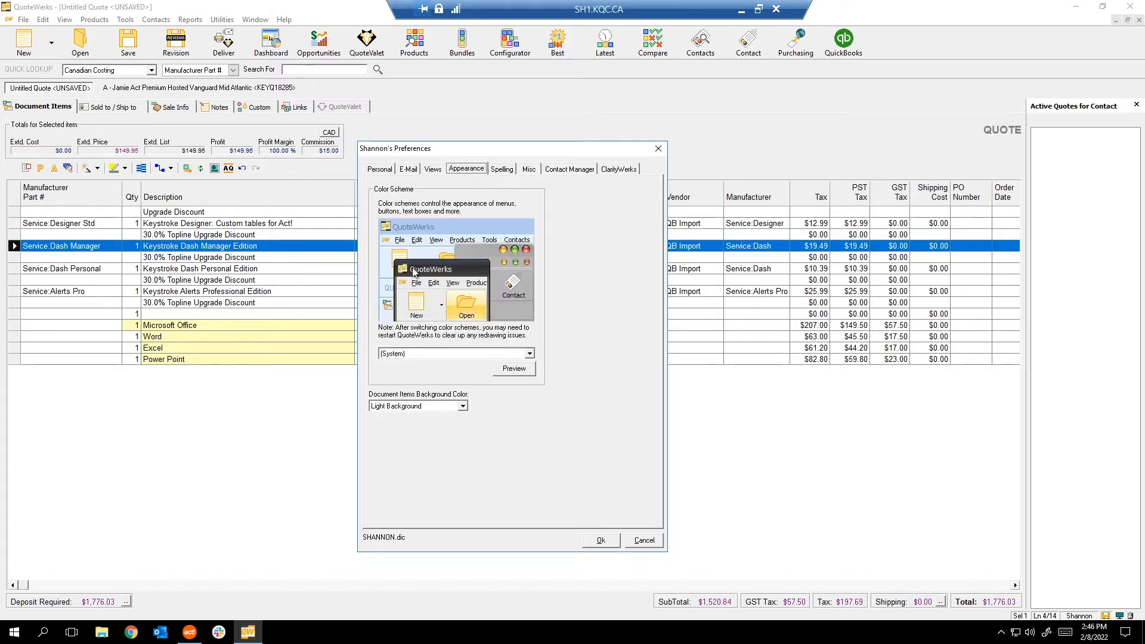
{"action": "left_click", "coordinate": [504, 173]}
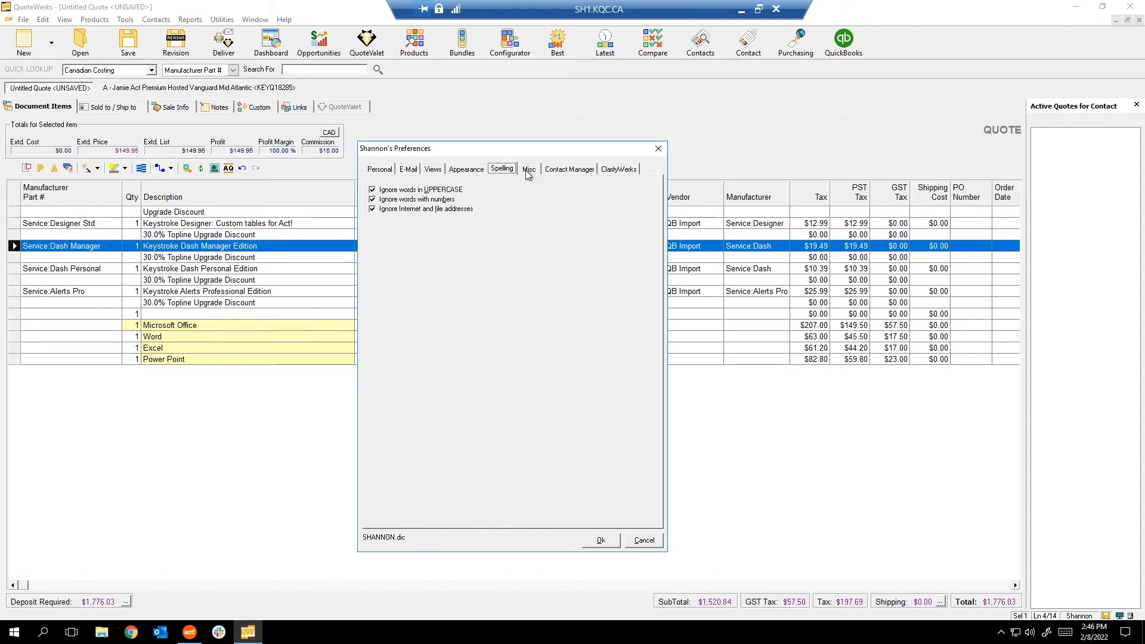
{"action": "left_click", "coordinate": [528, 173]}
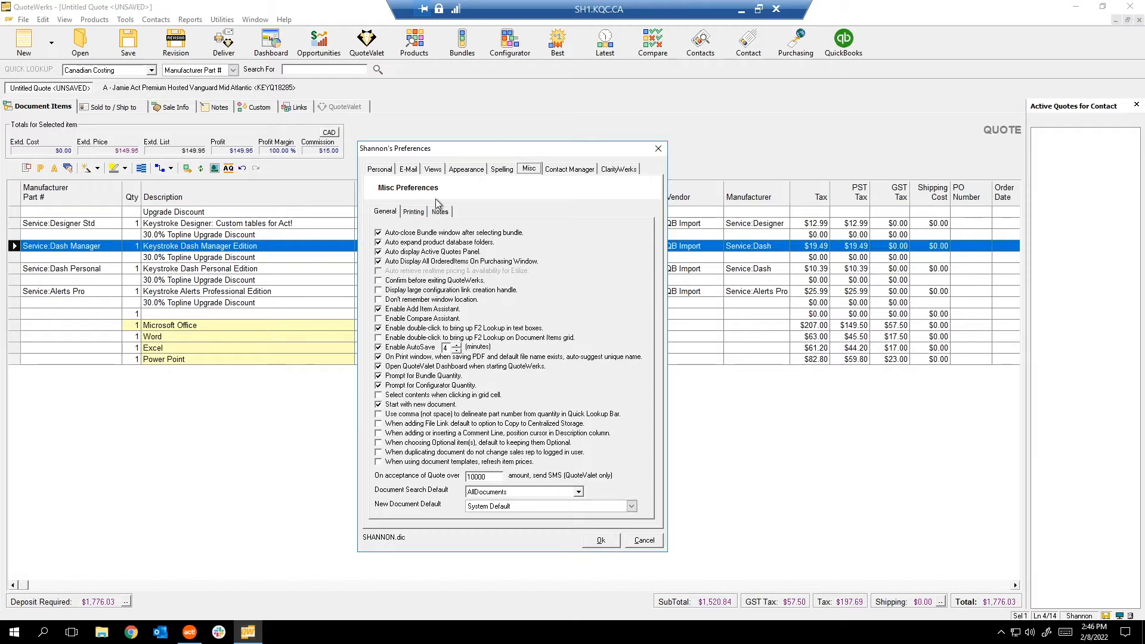
{"action": "left_click", "coordinate": [570, 171]}
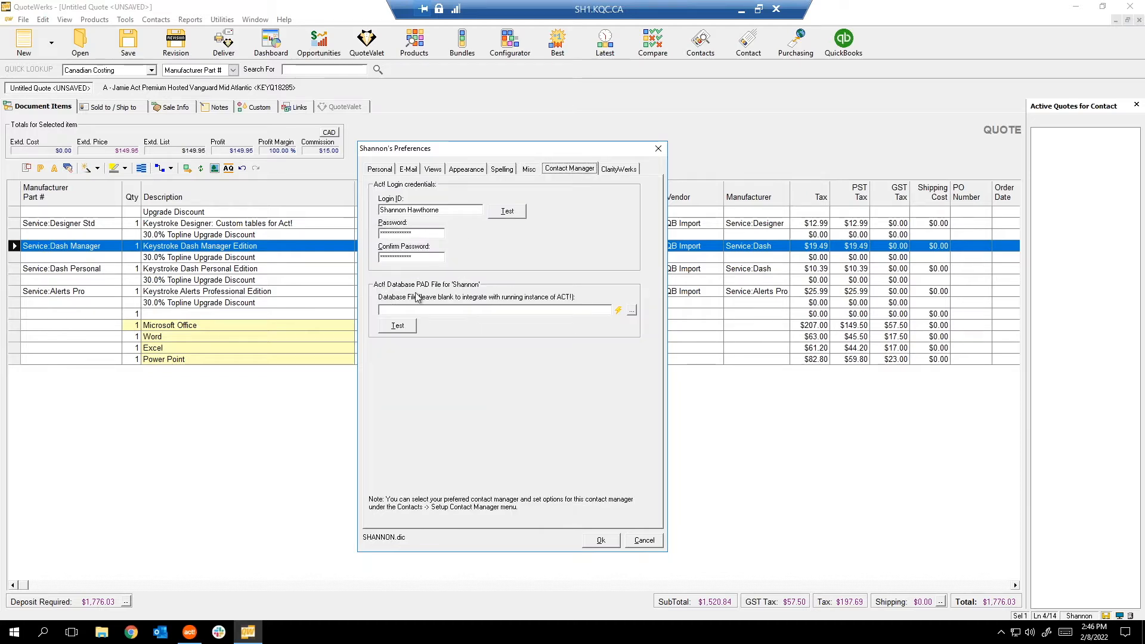
{"action": "left_click", "coordinate": [639, 542]}
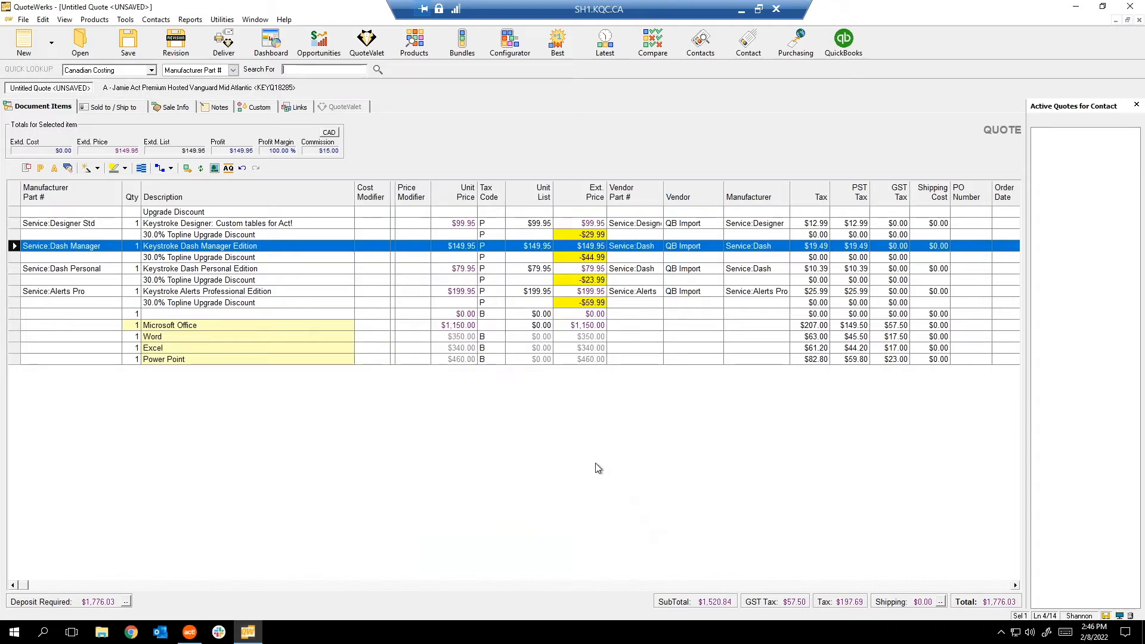
Review the program Options, including 13% PST and 30-day expiry defaults, and close them.
{"action": "left_click", "coordinate": [126, 20]}
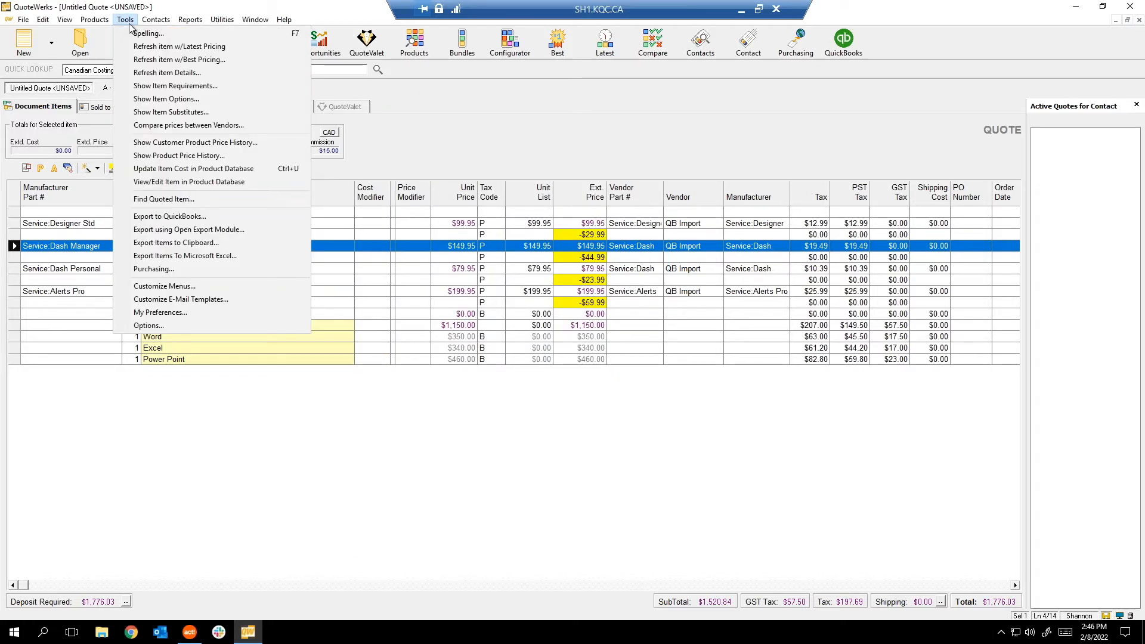
{"action": "left_click", "coordinate": [156, 326]}
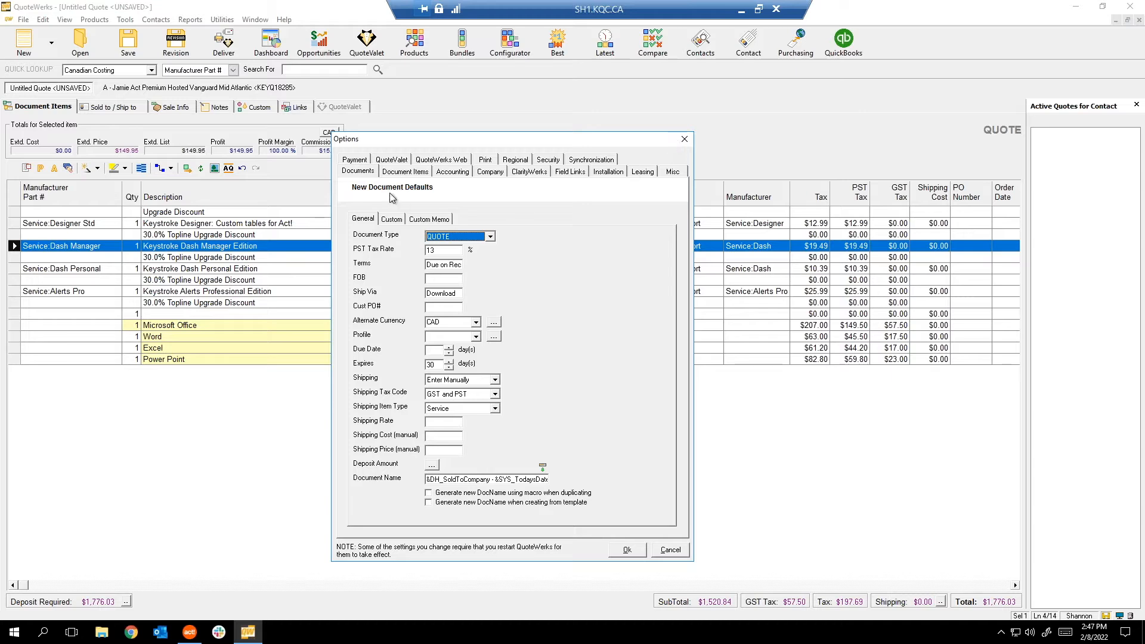
{"action": "left_click", "coordinate": [684, 139]}
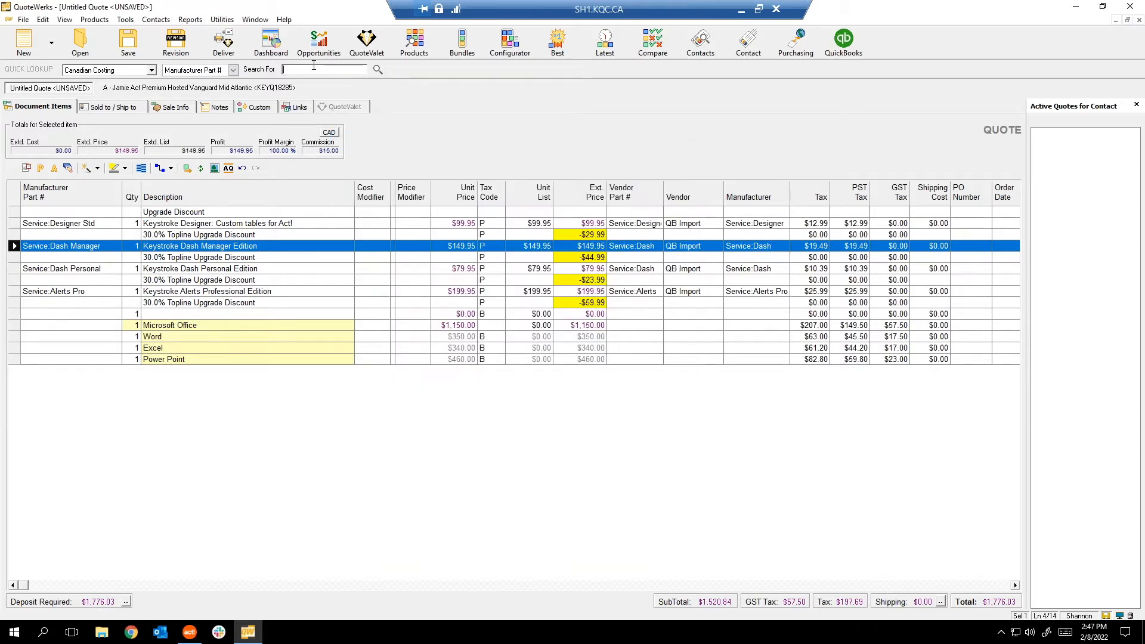
{"action": "left_click", "coordinate": [167, 21]}
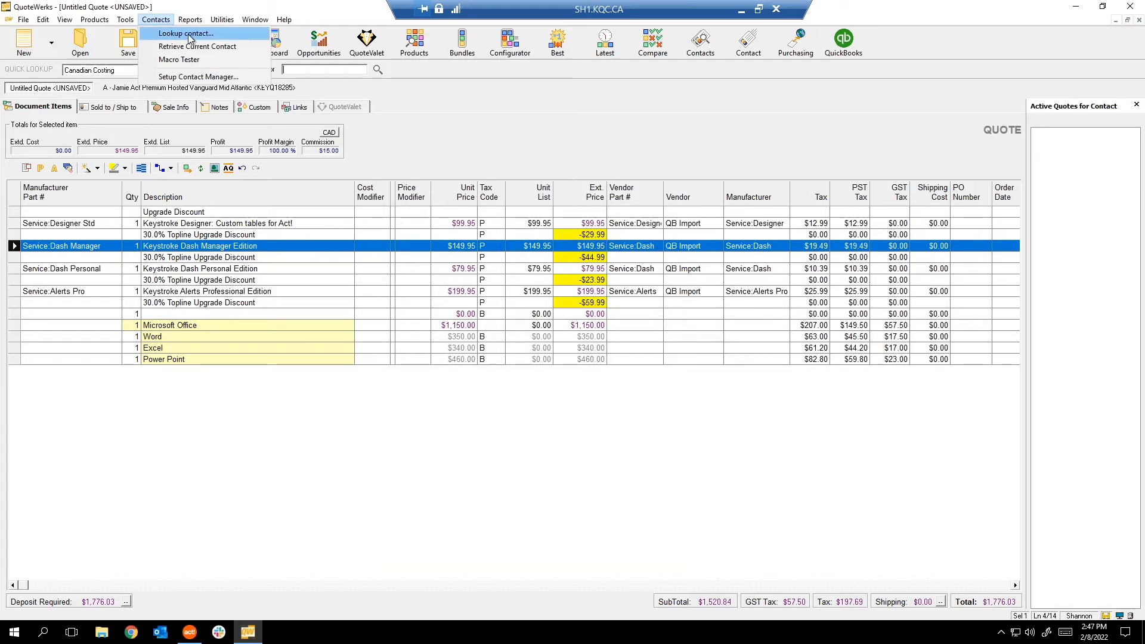
Show the quote's empty Sold to and Ship to addresses, dismissing the Act! contact lookups.
{"action": "left_click", "coordinate": [190, 35]}
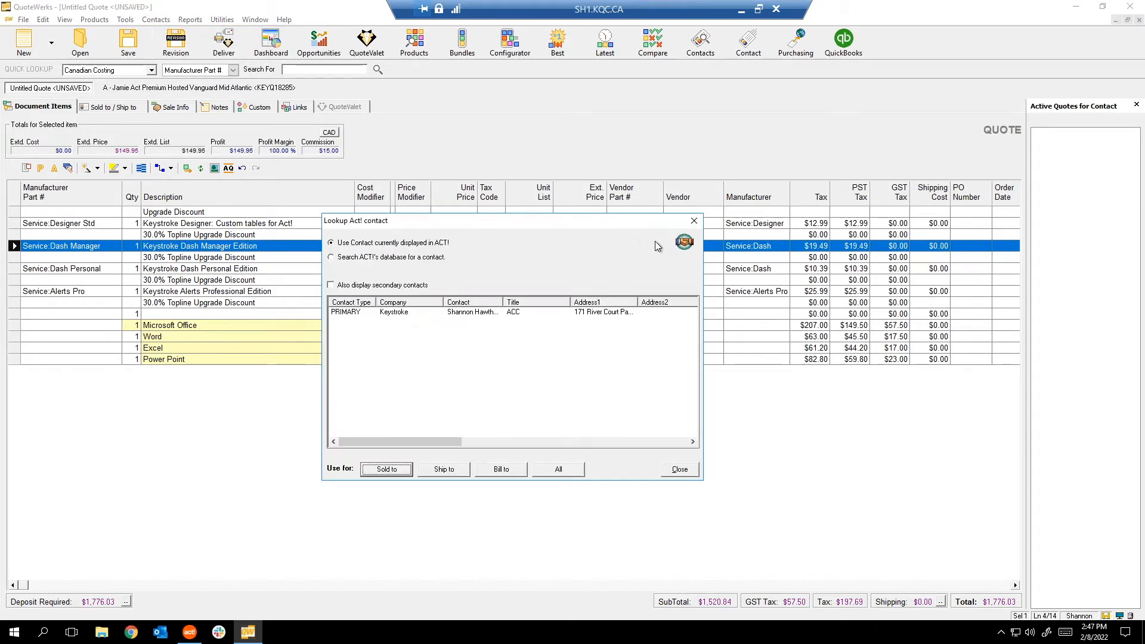
{"action": "left_click", "coordinate": [695, 221]}
{"action": "left_click", "coordinate": [126, 108]}
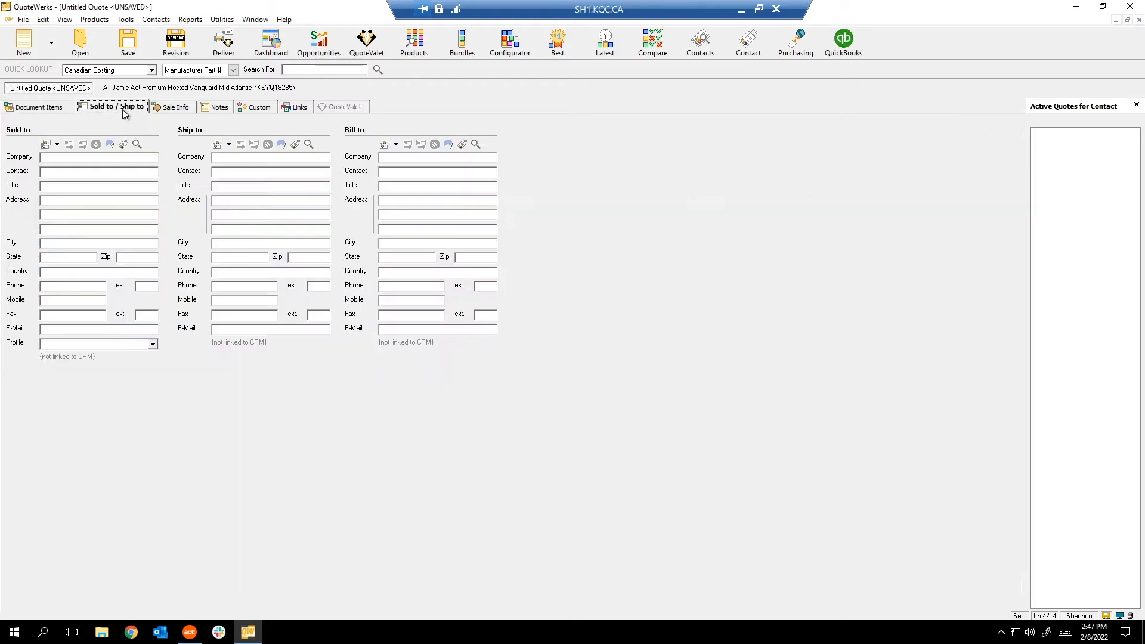
{"action": "left_click", "coordinate": [137, 144]}
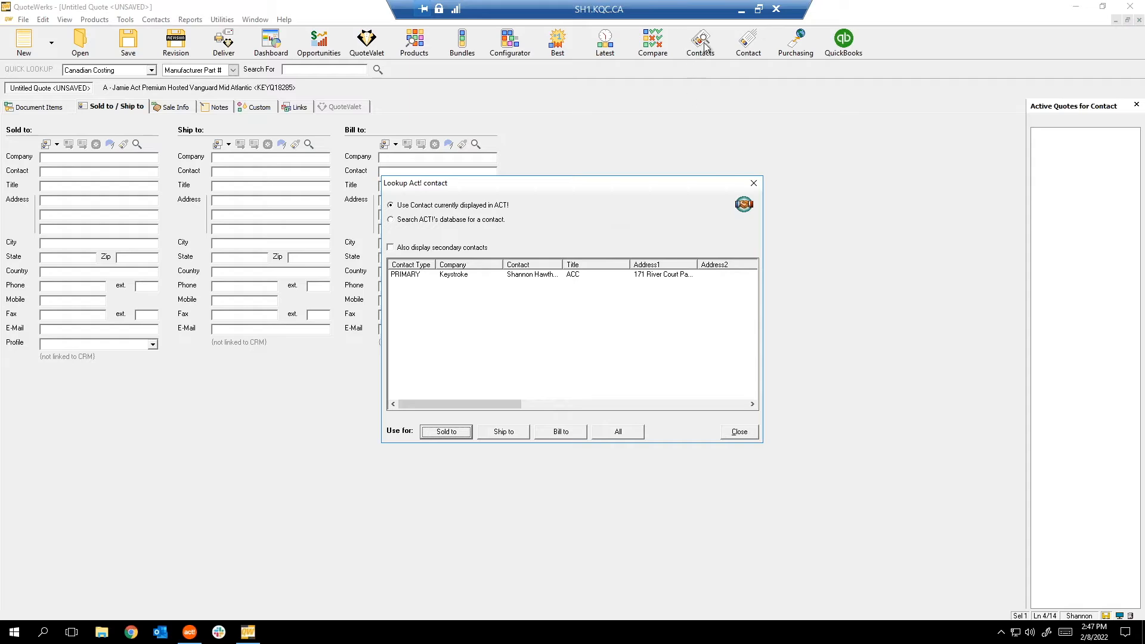
{"action": "key", "text": "Escape"}
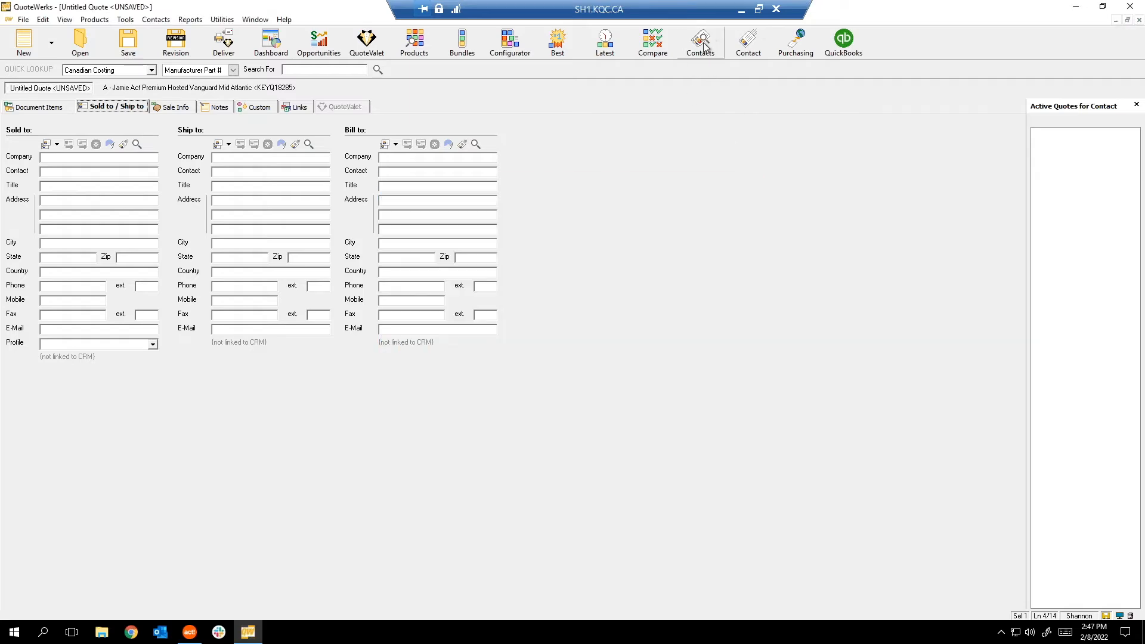
{"action": "left_click", "coordinate": [703, 45]}
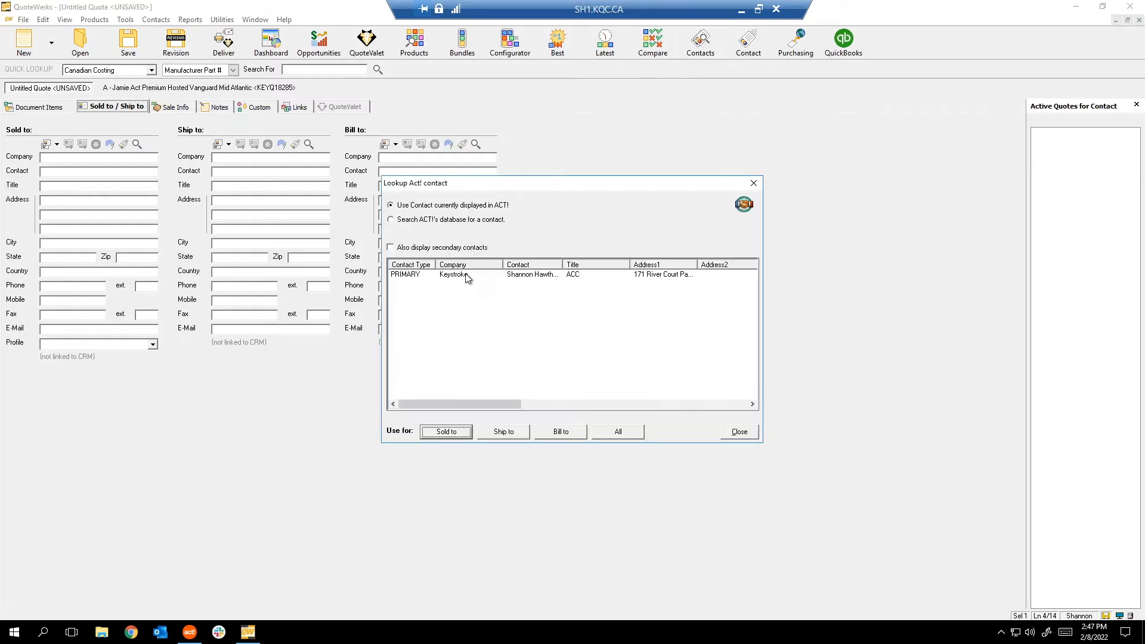
{"action": "left_click", "coordinate": [753, 186]}
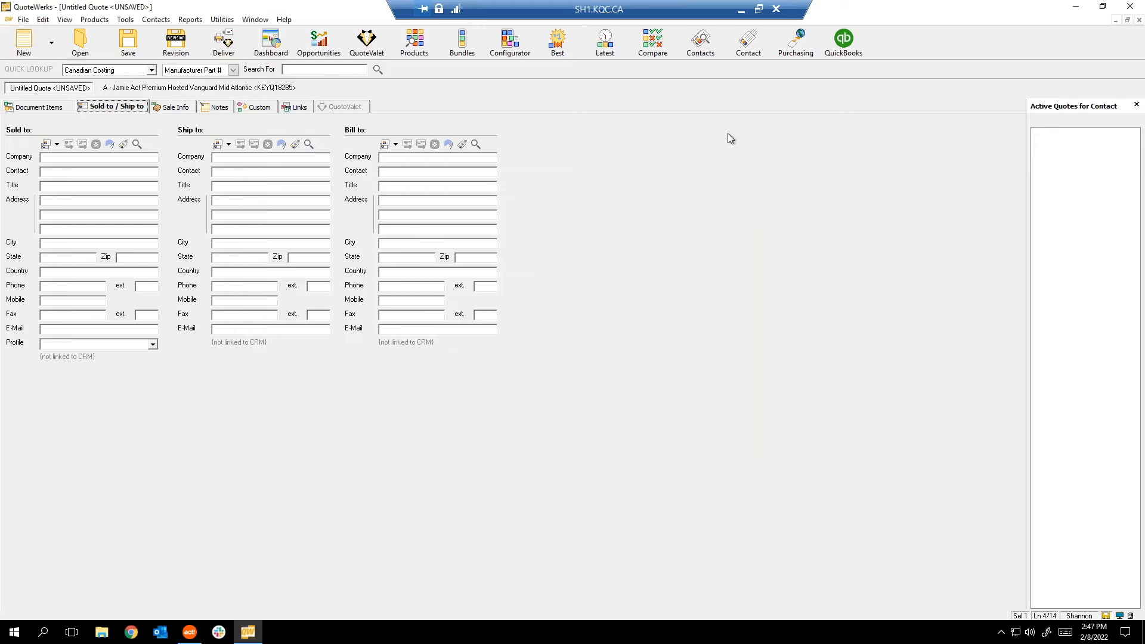
Check the current contact in Act!, dismiss its alarms, and return to QuoteWerks.
{"action": "left_click", "coordinate": [190, 632]}
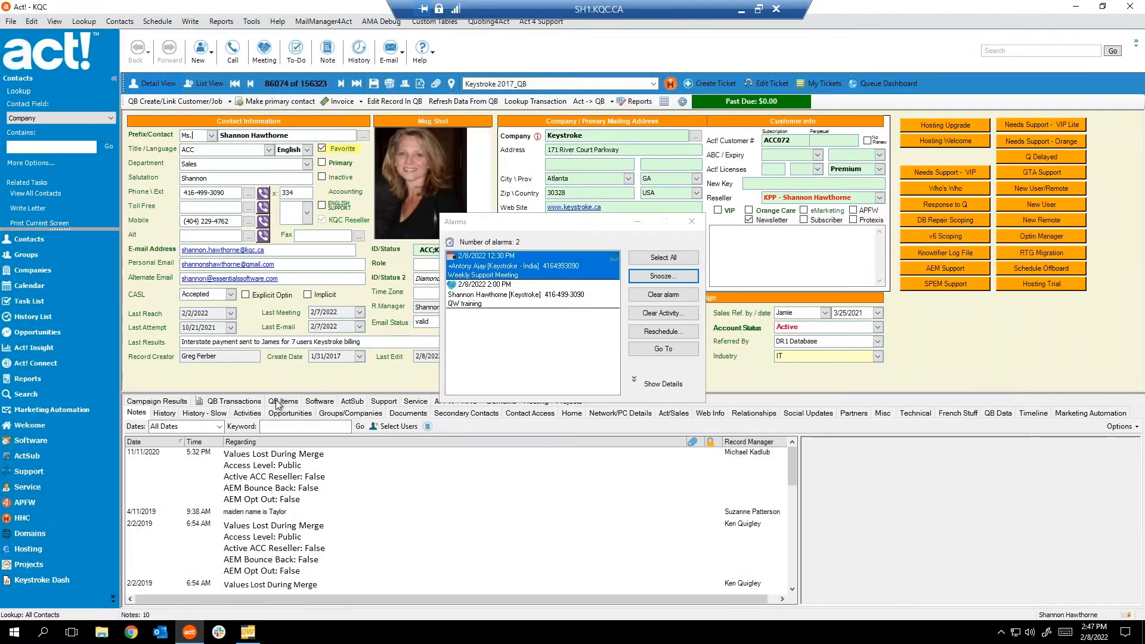
{"action": "left_click", "coordinate": [692, 222]}
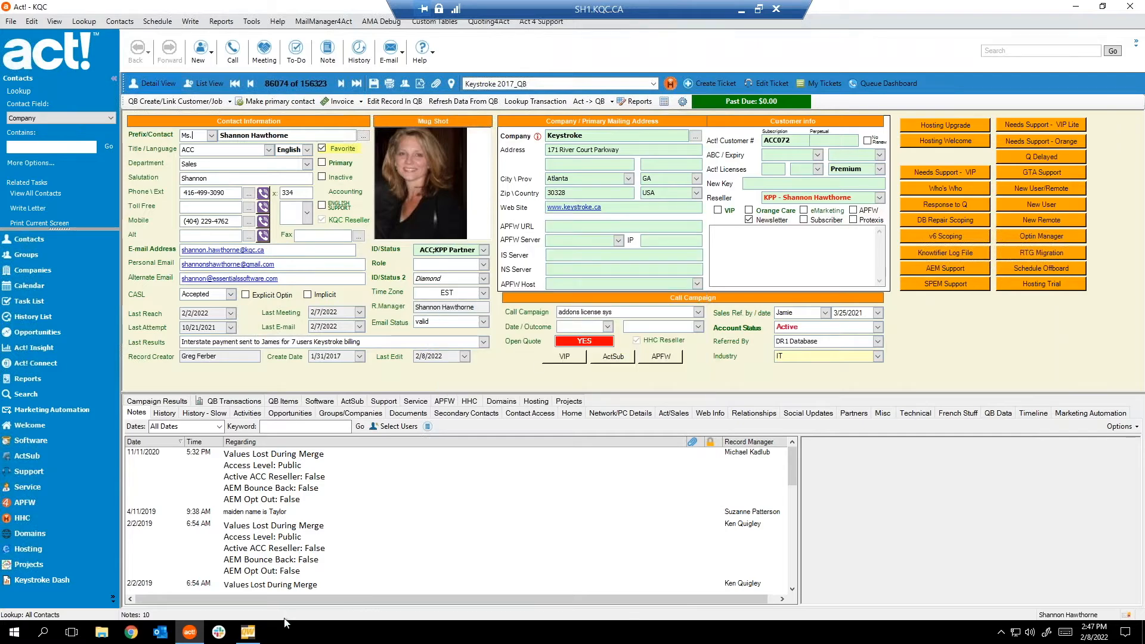
{"action": "left_click", "coordinate": [249, 633]}
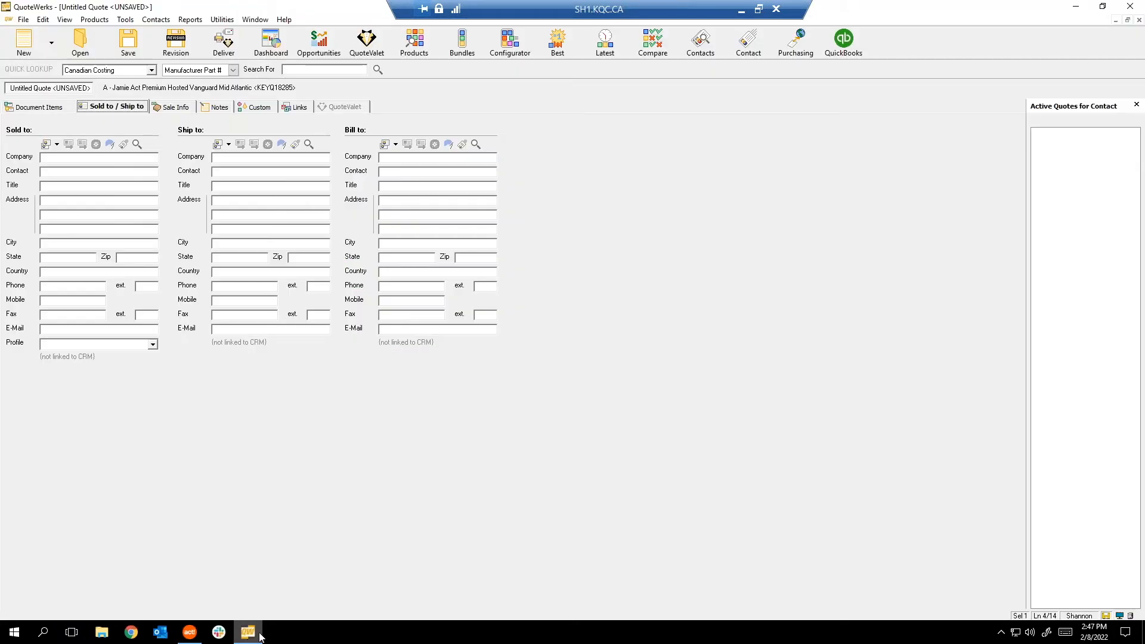
Pull the Act! Keystroke contact into Sold to and Bill to, skip saving, then browse the Contacts menu.
{"action": "left_click", "coordinate": [753, 48]}
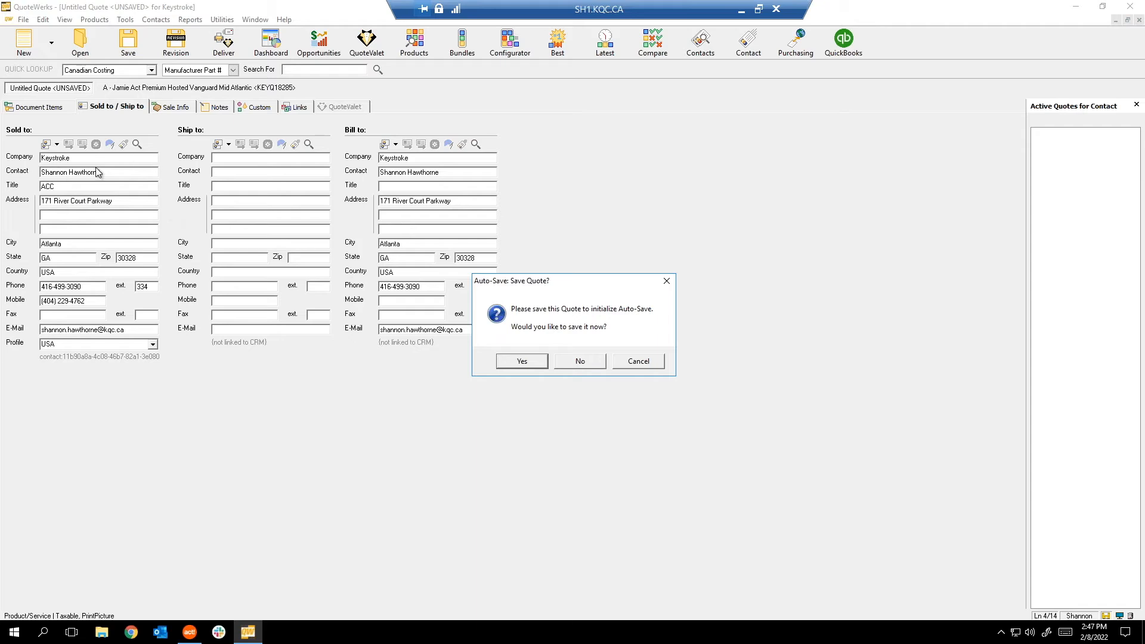
{"action": "left_click", "coordinate": [629, 362]}
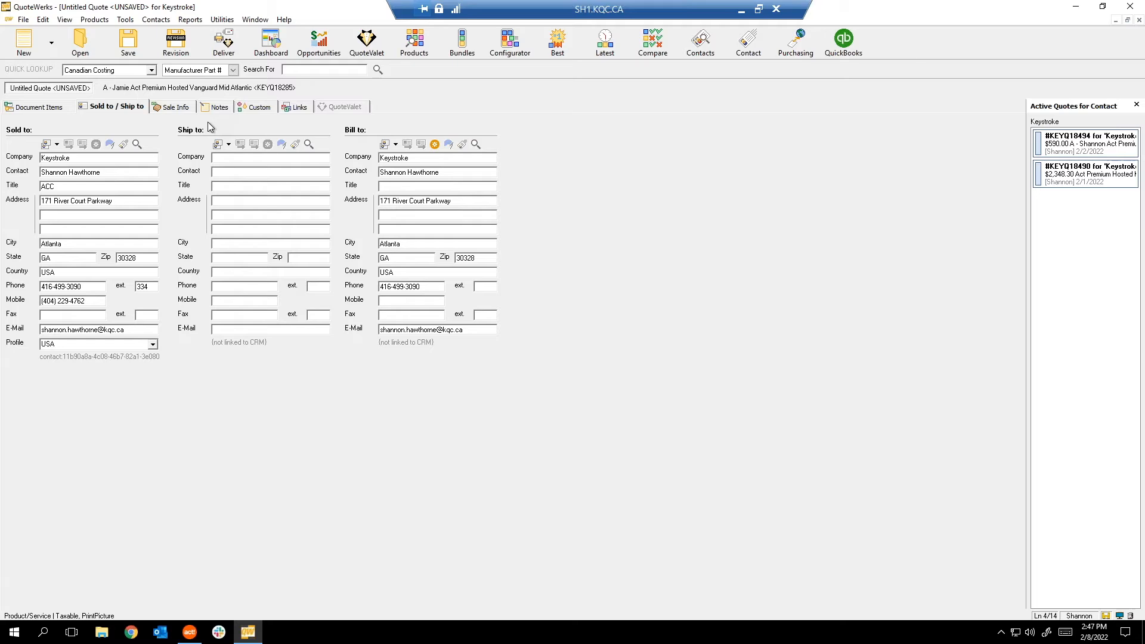
{"action": "left_click", "coordinate": [155, 20]}
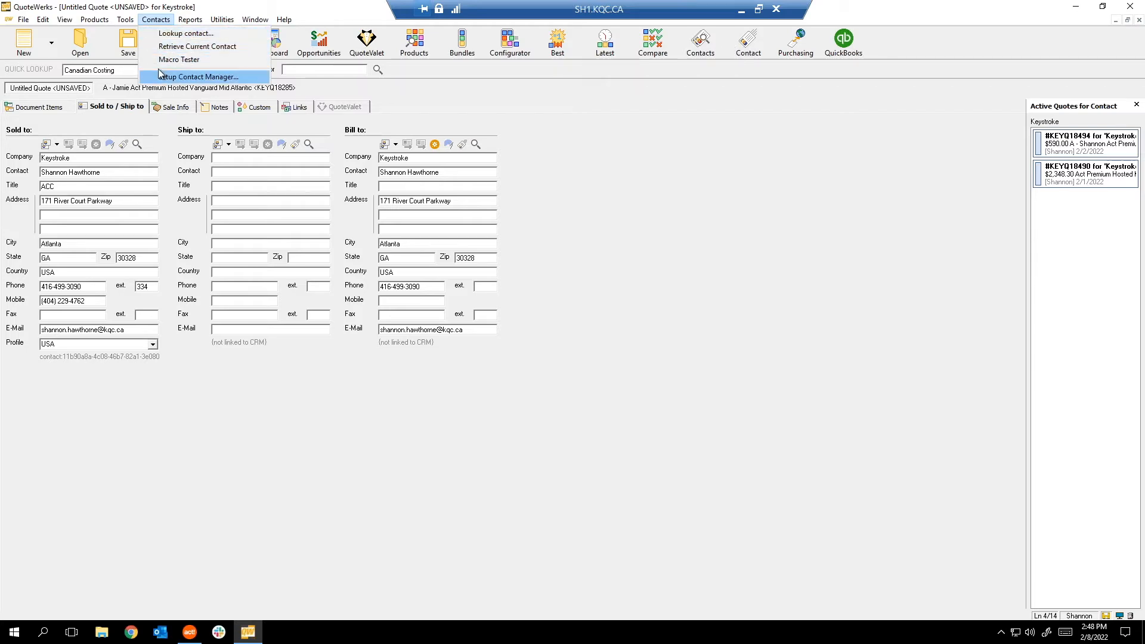
{"action": "mouse_move", "coordinate": [189, 21]}
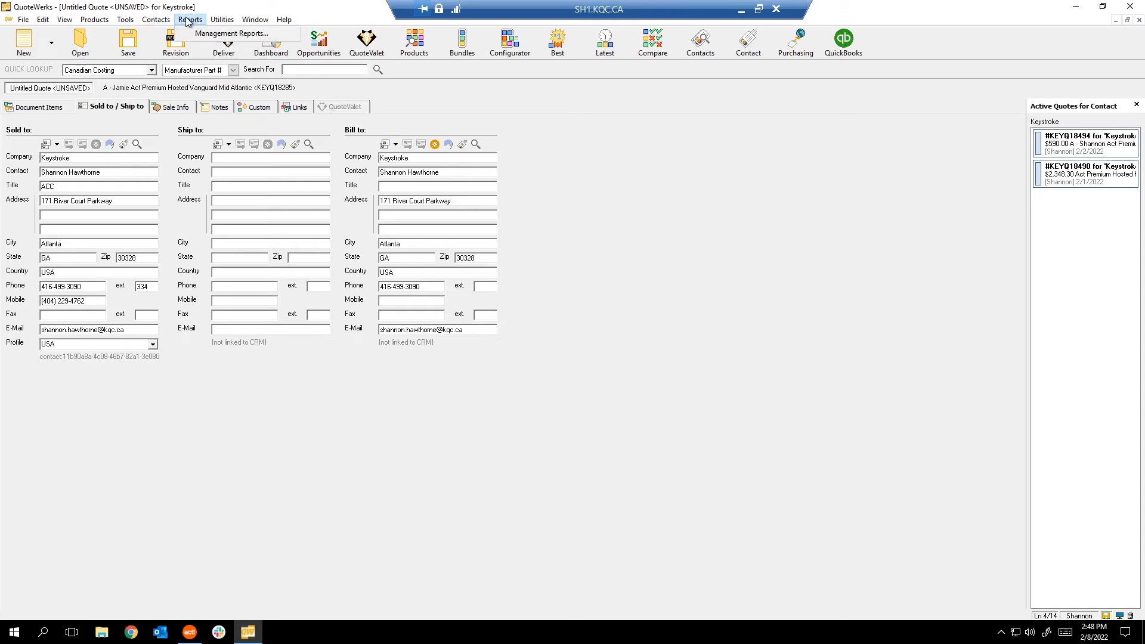
{"action": "left_click", "coordinate": [189, 21]}
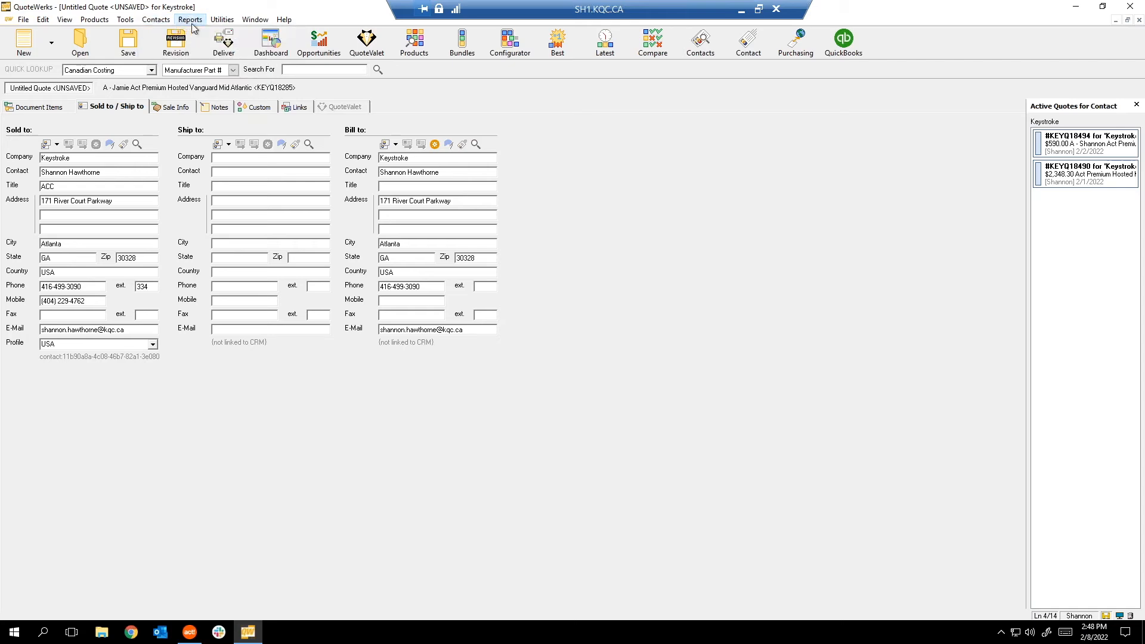
{"action": "left_click", "coordinate": [191, 21]}
{"action": "left_click", "coordinate": [203, 35]}
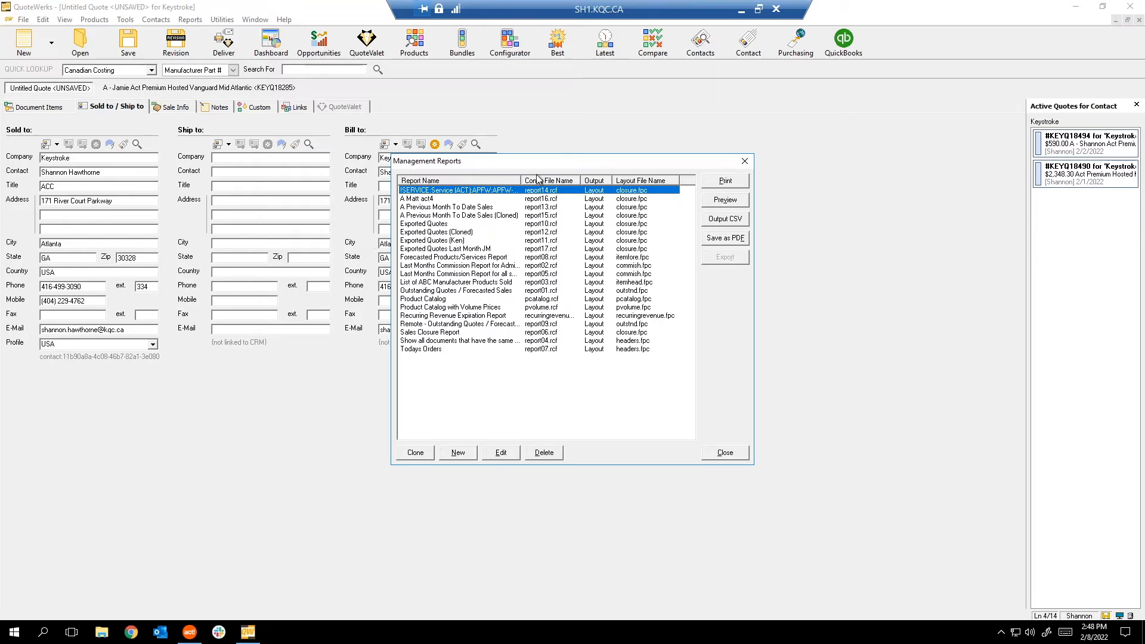
{"action": "left_click", "coordinate": [744, 161]}
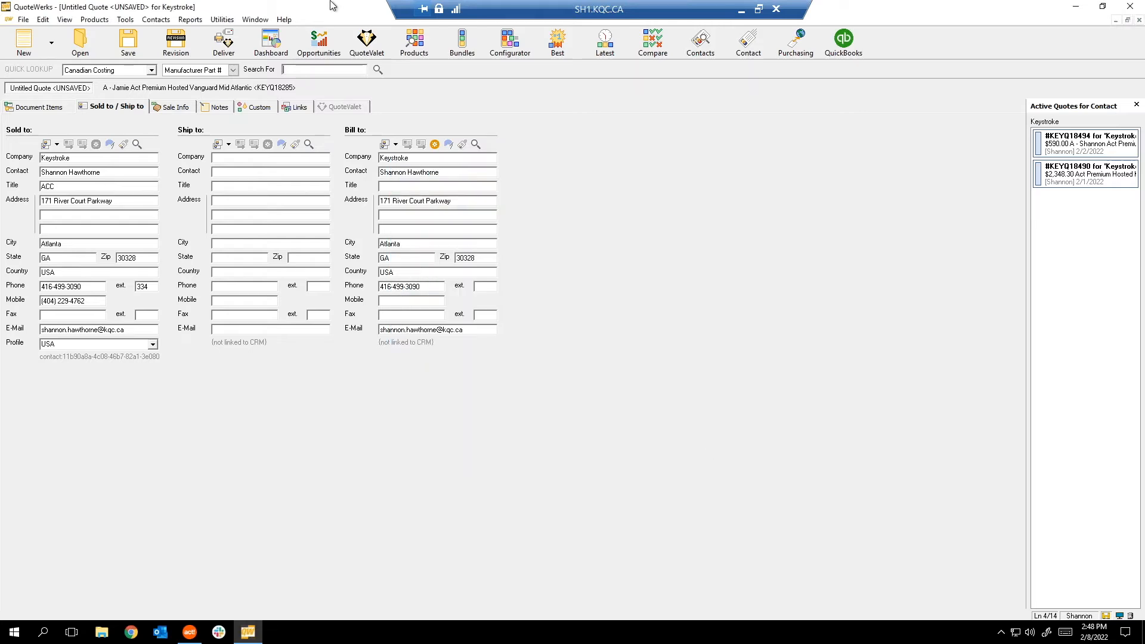
{"action": "left_click", "coordinate": [229, 18]}
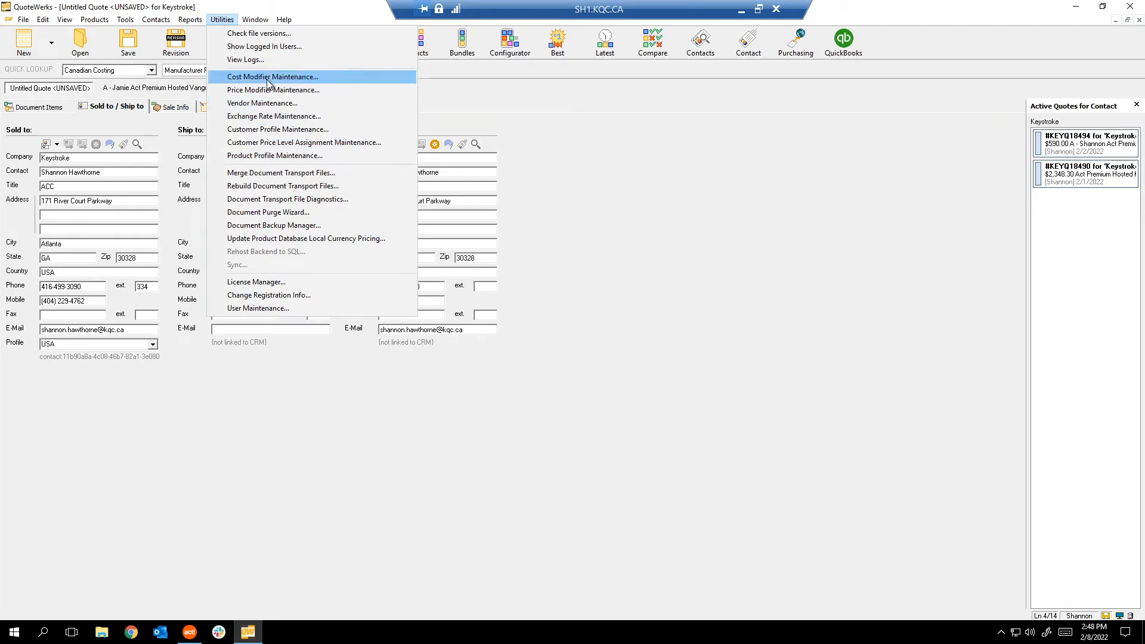
{"action": "left_click", "coordinate": [596, 257]}
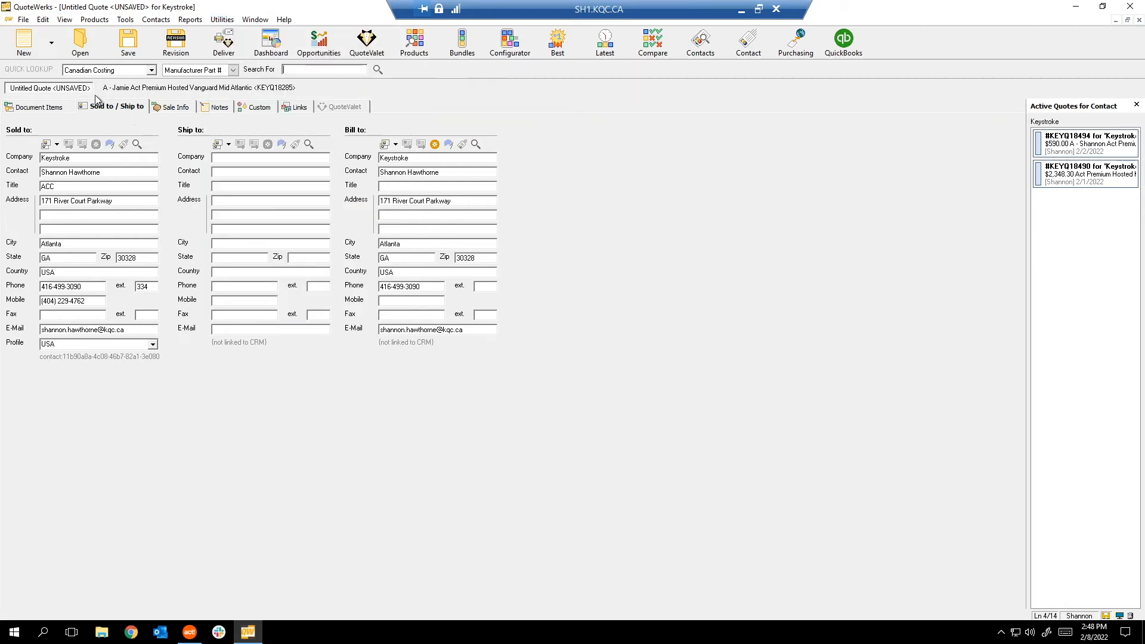
{"action": "left_click", "coordinate": [41, 107]}
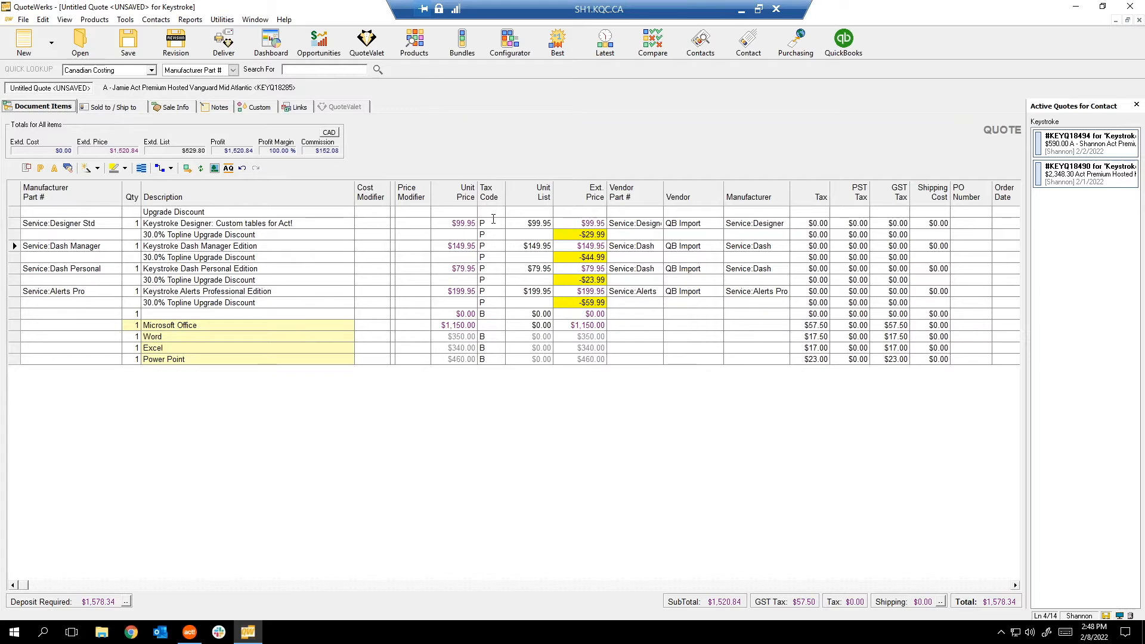
Close the Designer Std line's price modifier list without choosing a modifier.
{"action": "left_click", "coordinate": [416, 223]}
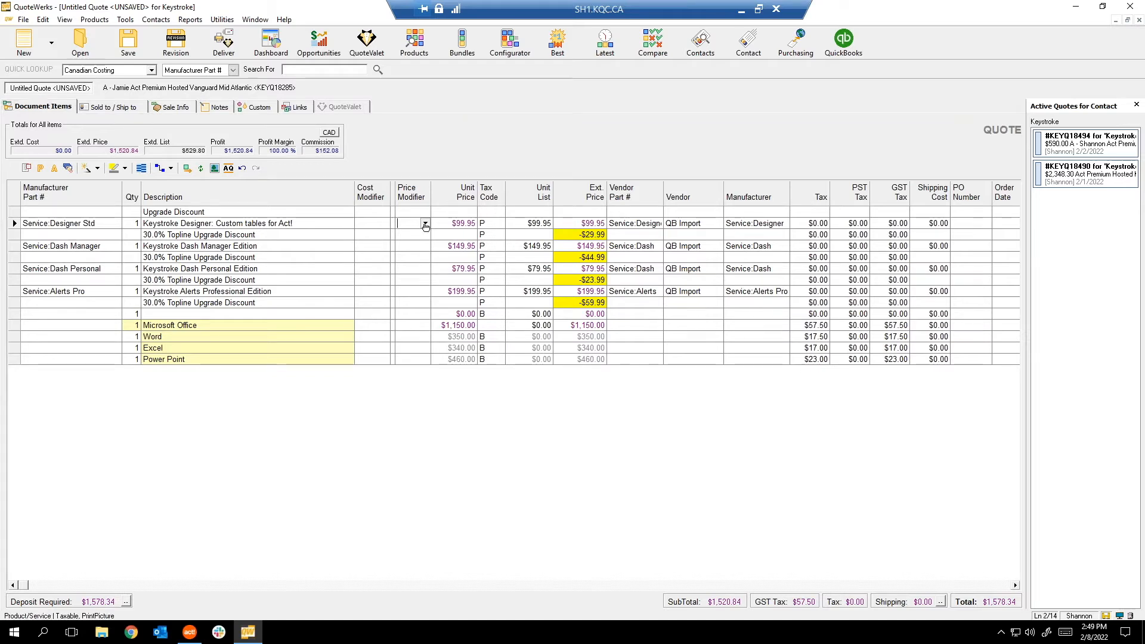
{"action": "left_click", "coordinate": [425, 223]}
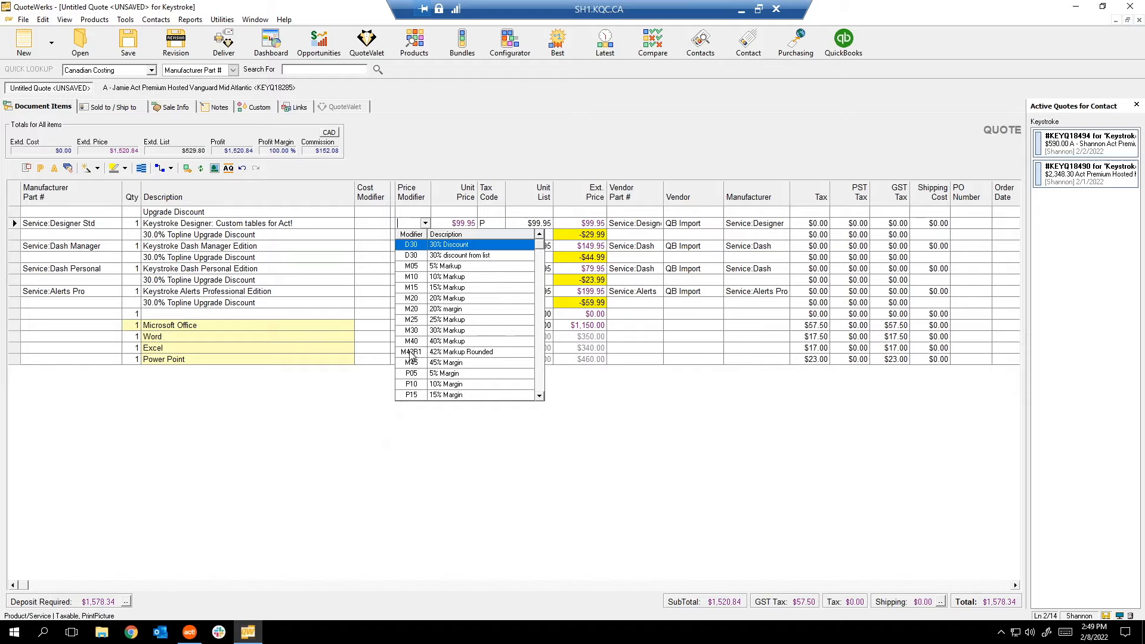
{"action": "left_click", "coordinate": [314, 396]}
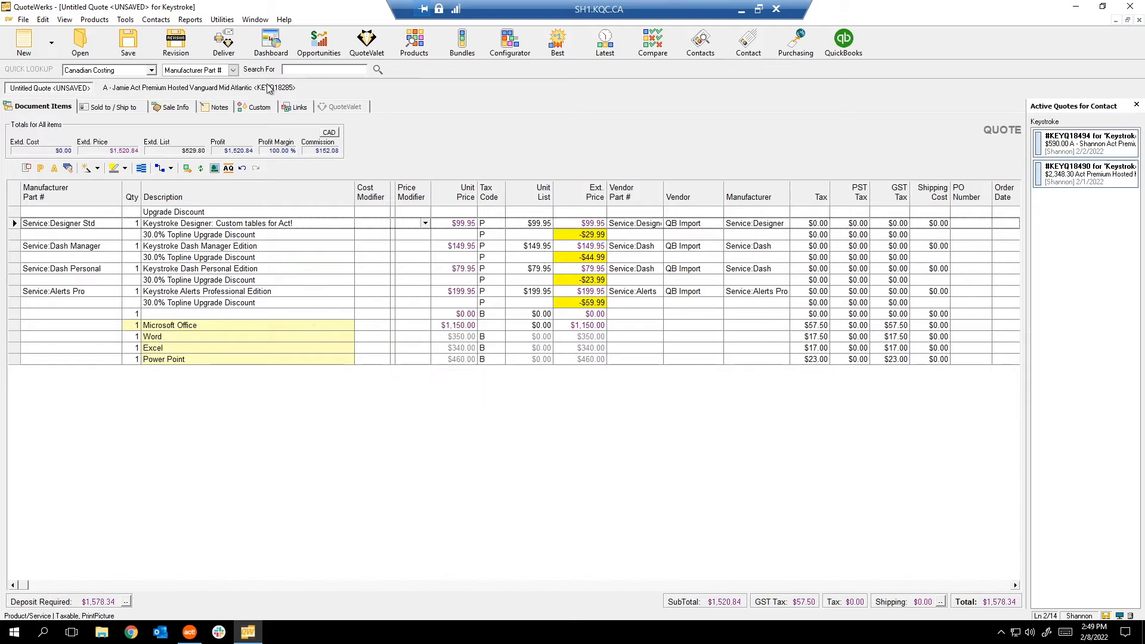
Look over the Utilities and Window menu lists without choosing anything.
{"action": "left_click", "coordinate": [222, 19]}
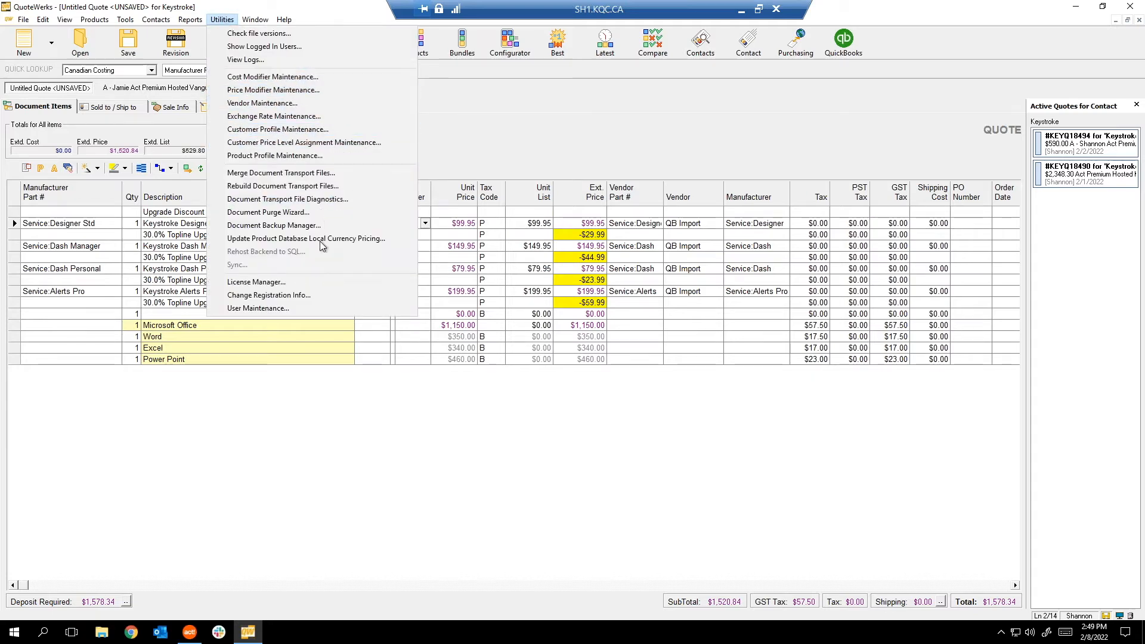
{"action": "left_click", "coordinate": [298, 329]}
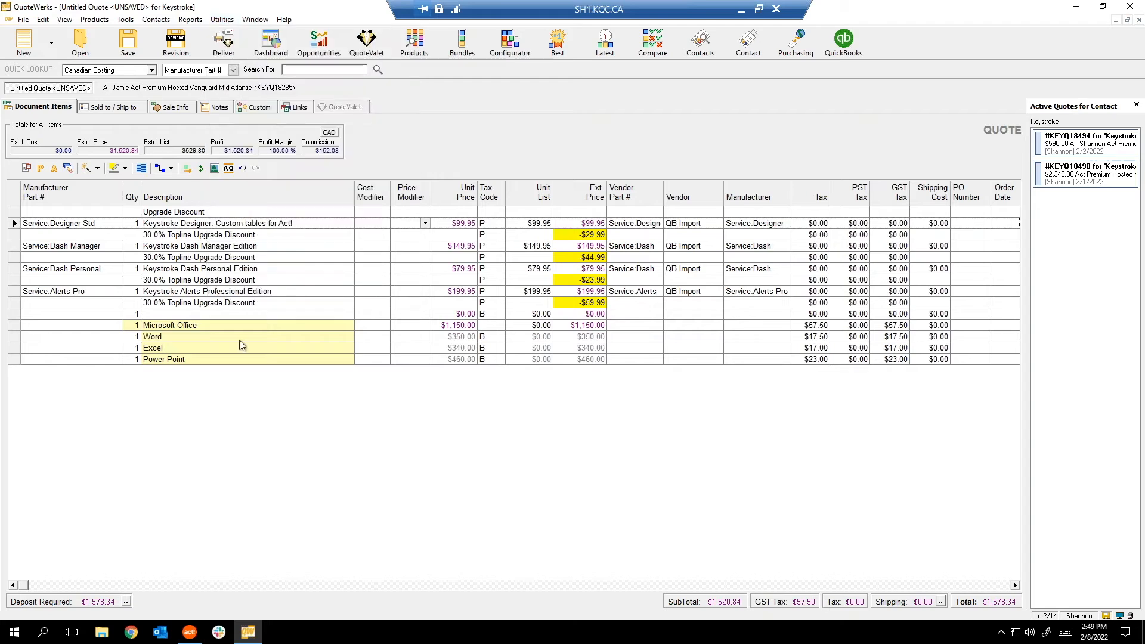
{"action": "left_click", "coordinate": [256, 20]}
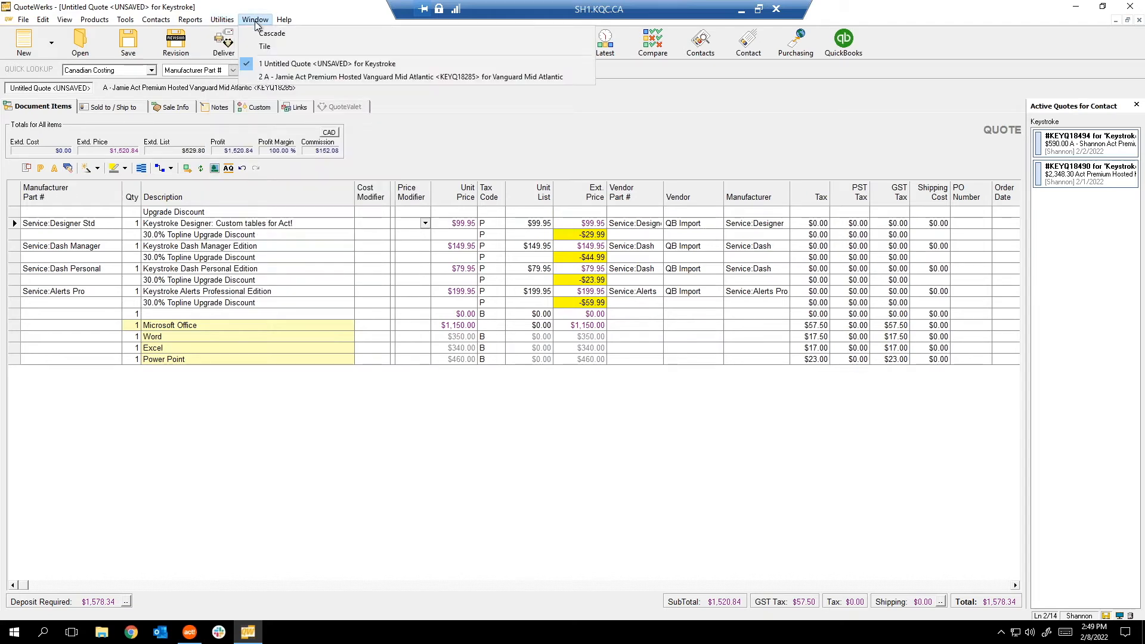
{"action": "mouse_move", "coordinate": [284, 21]}
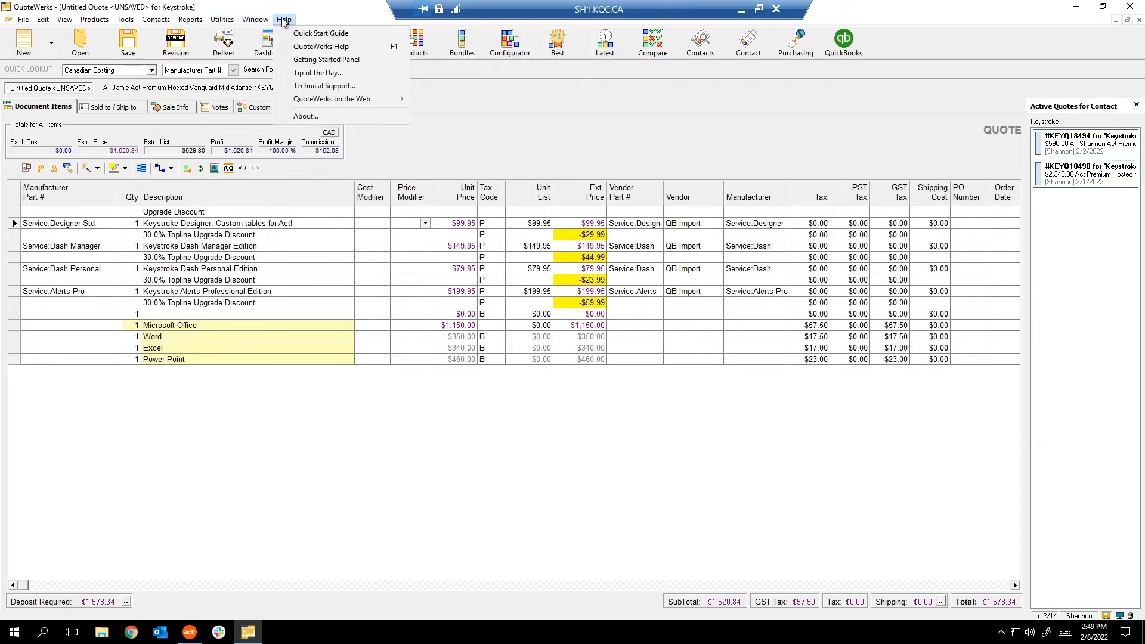
Read the QuoteWerks online help and the Technical Support page's contact options, then minimize the browser.
{"action": "left_click", "coordinate": [342, 52]}
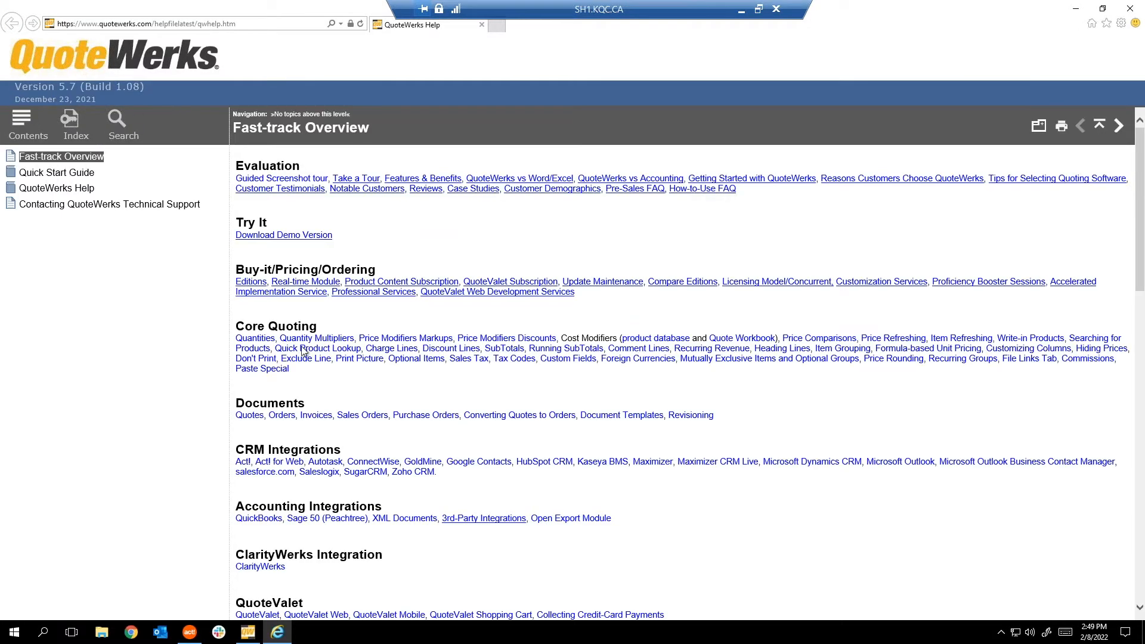
{"action": "left_click", "coordinate": [1129, 8]}
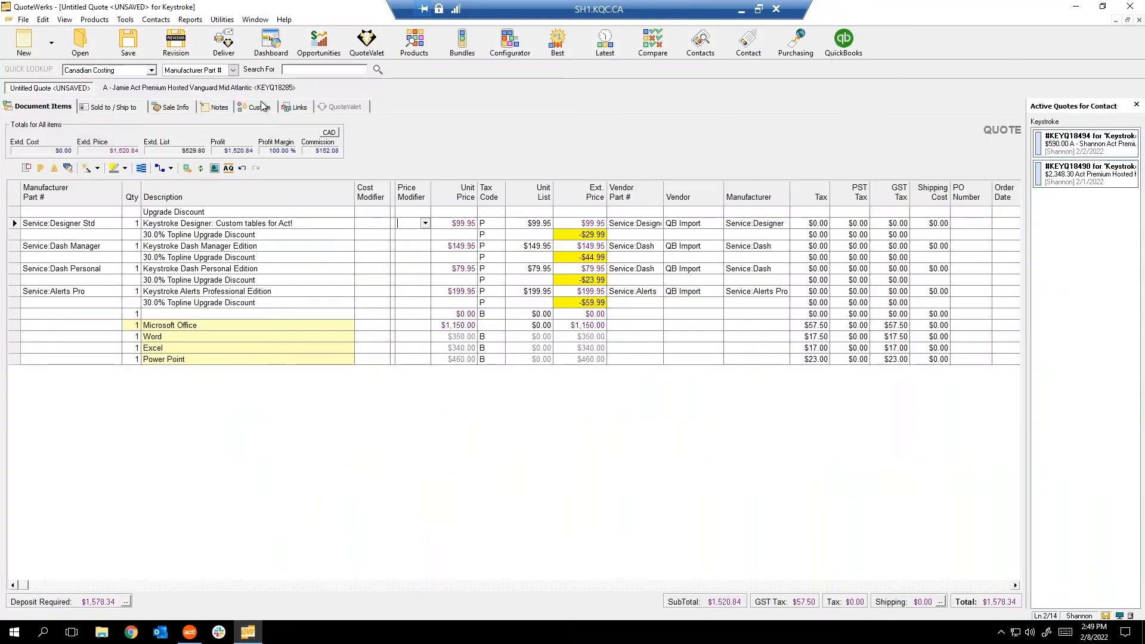
{"action": "left_click", "coordinate": [285, 20]}
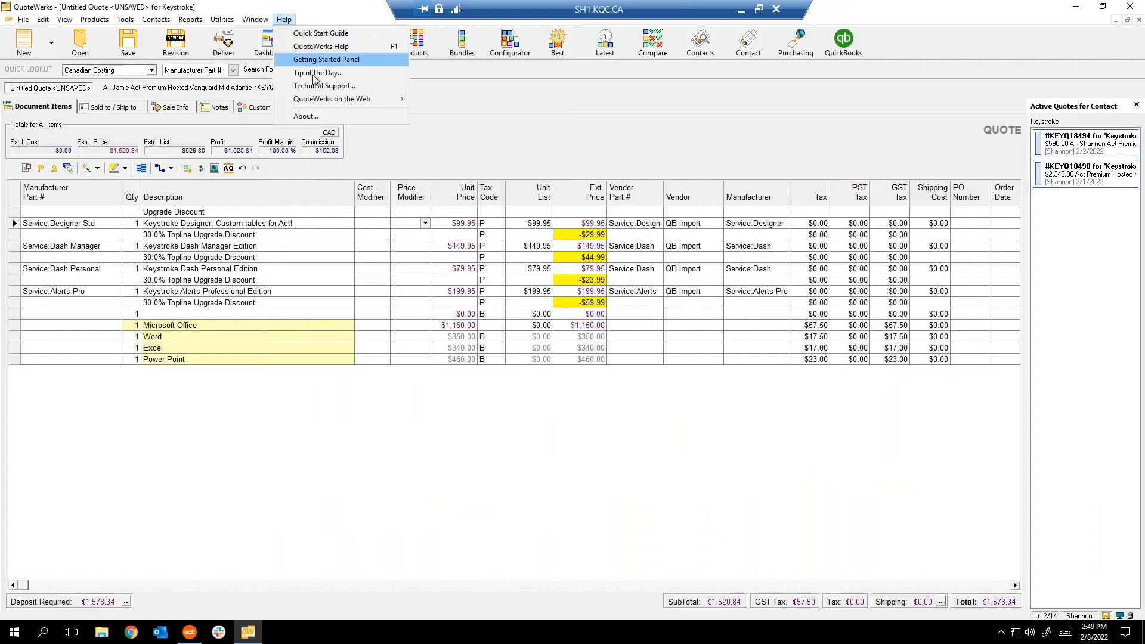
{"action": "mouse_move", "coordinate": [314, 100]}
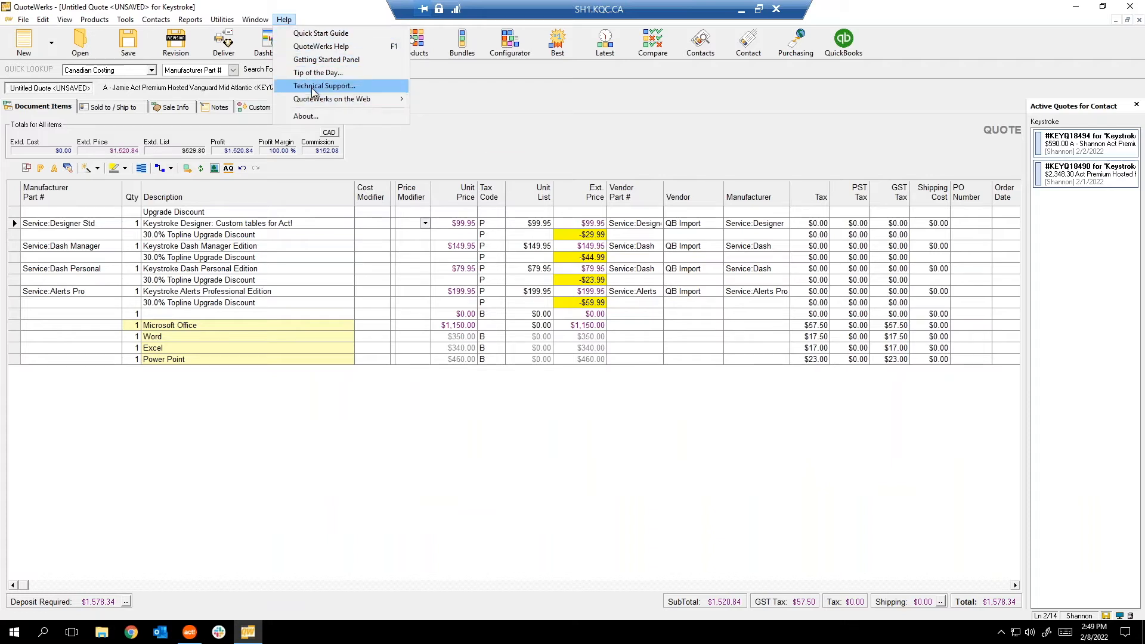
{"action": "left_click", "coordinate": [314, 87]}
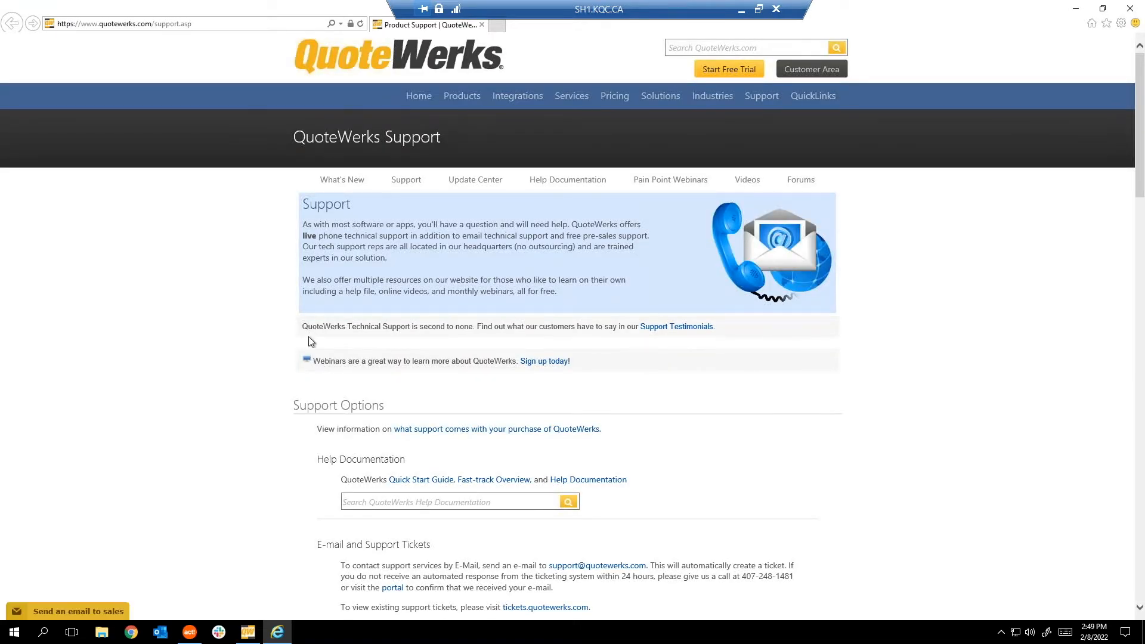
{"action": "scroll", "coordinate": [308, 305], "scroll_direction": "down", "scroll_amount": 6}
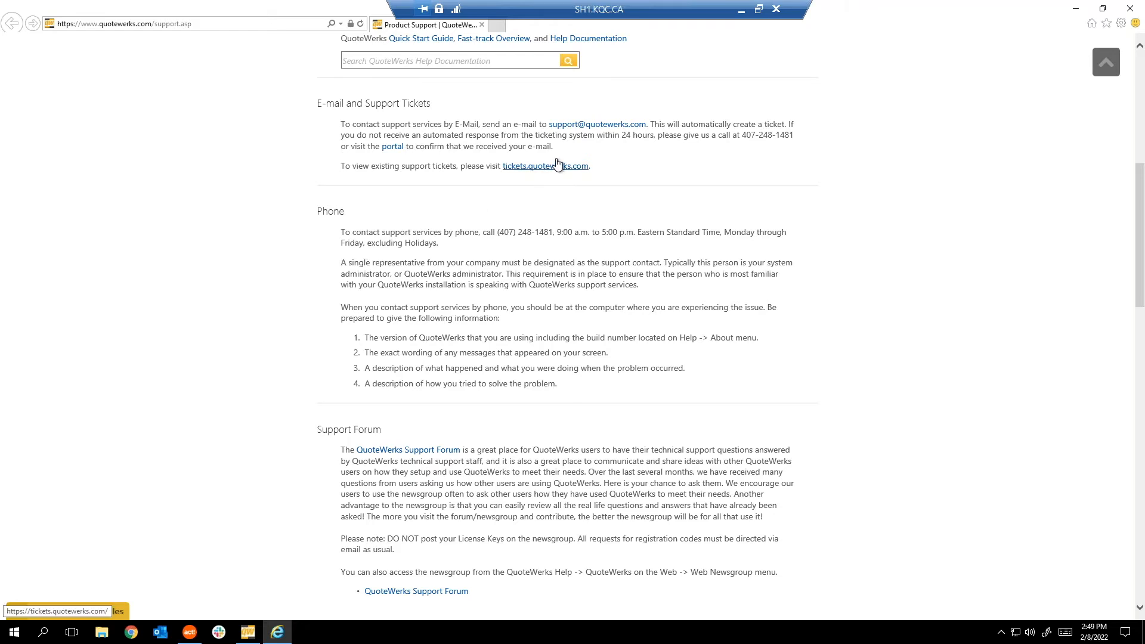
{"action": "scroll", "coordinate": [548, 191], "scroll_direction": "up", "scroll_amount": 1}
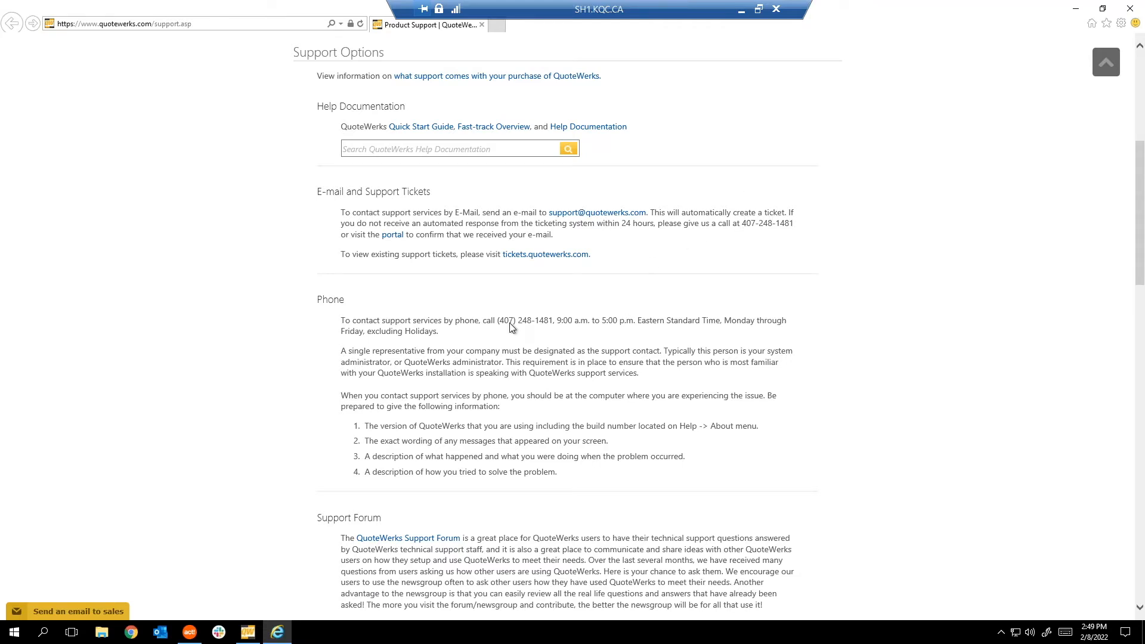
{"action": "left_click_drag", "start_coordinate": [498, 322], "coordinate": [623, 325]}
{"action": "left_click", "coordinate": [554, 327]}
{"action": "left_click", "coordinate": [1073, 10]}
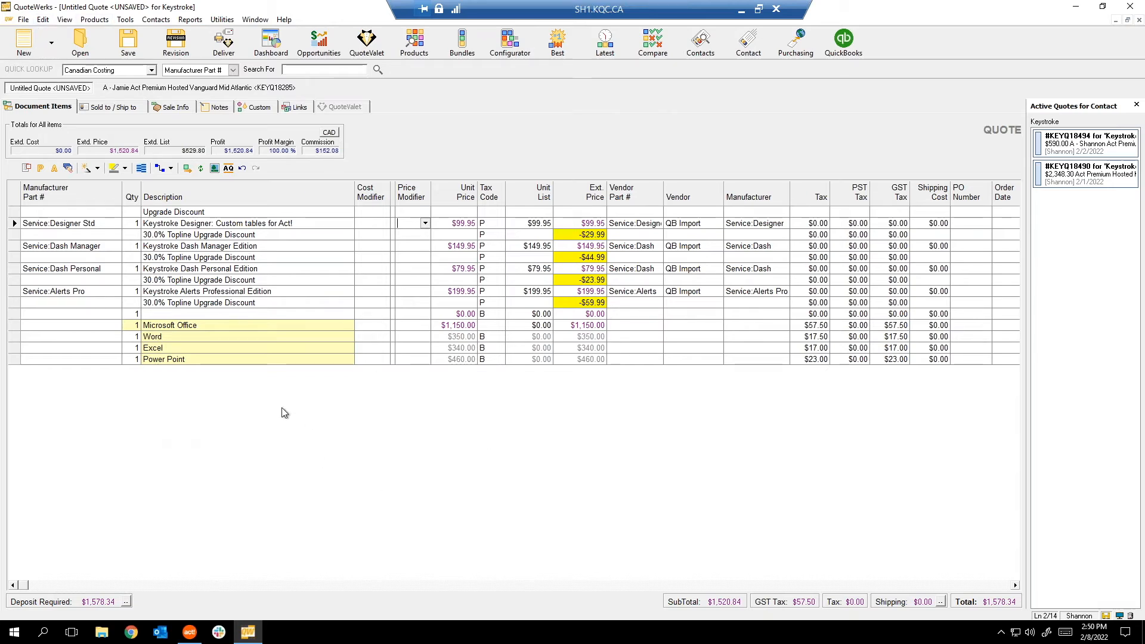
Dismiss the grid's line options and bring up Open Document listing all 28044 saved documents.
{"action": "right_click", "coordinate": [249, 386]}
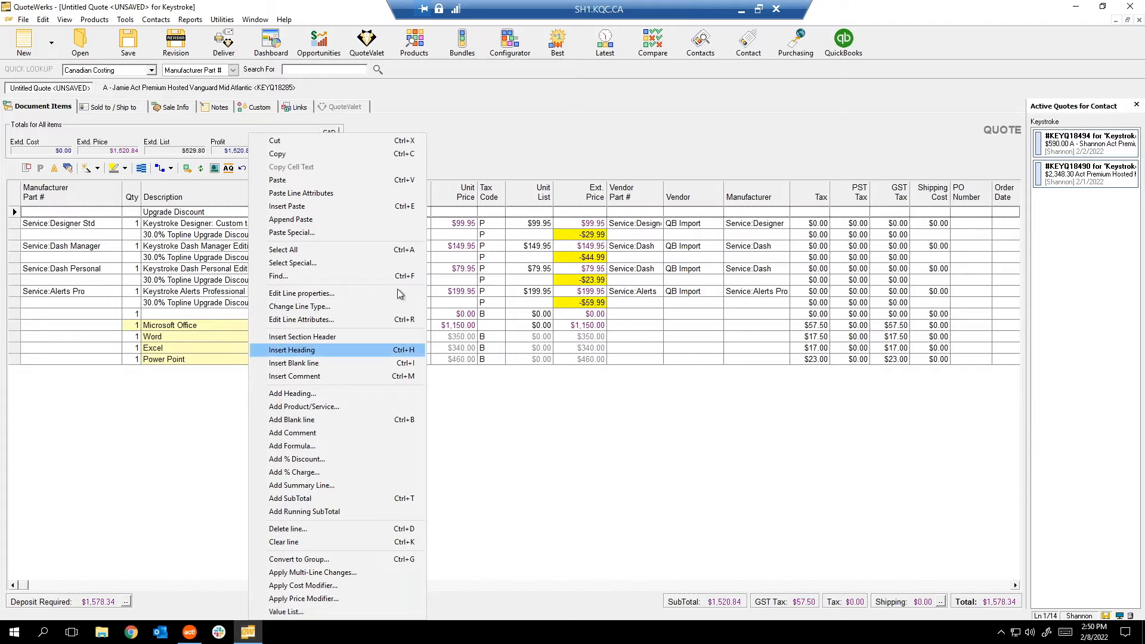
{"action": "left_click", "coordinate": [185, 416]}
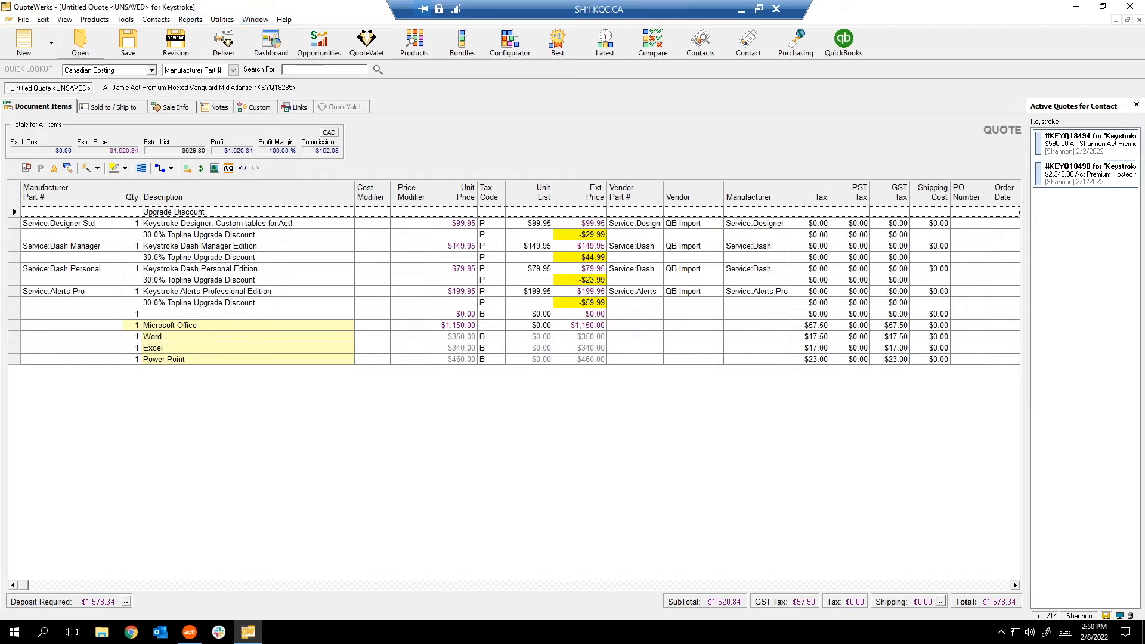
{"action": "key", "text": "ctrl+o"}
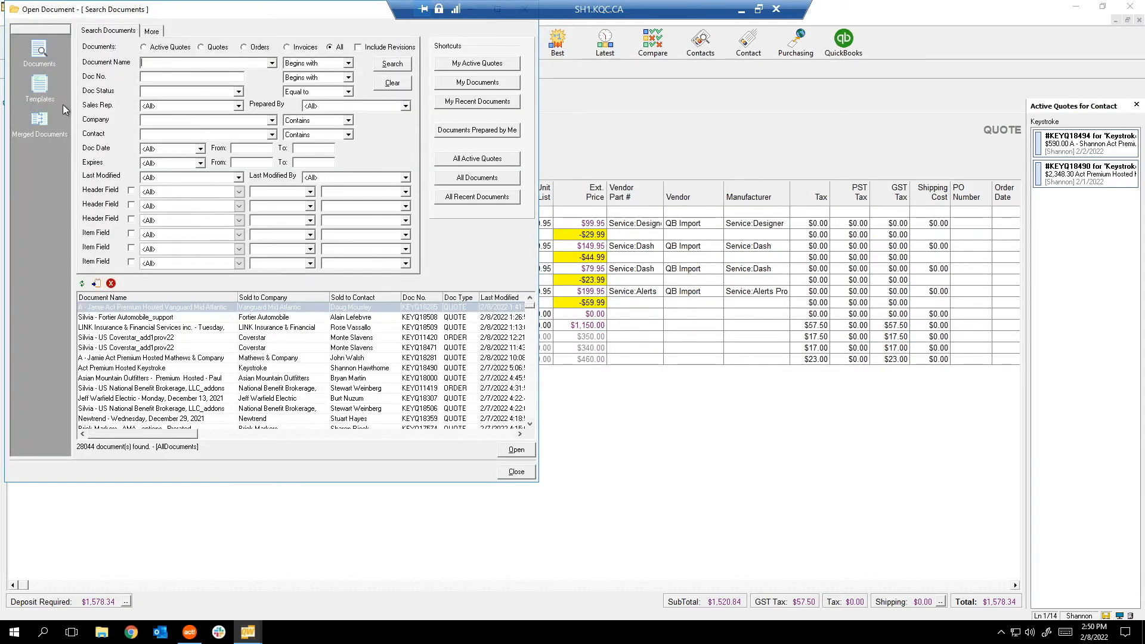
Open the Act Pro Small Business Bundle - 329 - with OC template from the Templates search.
{"action": "left_click", "coordinate": [41, 86]}
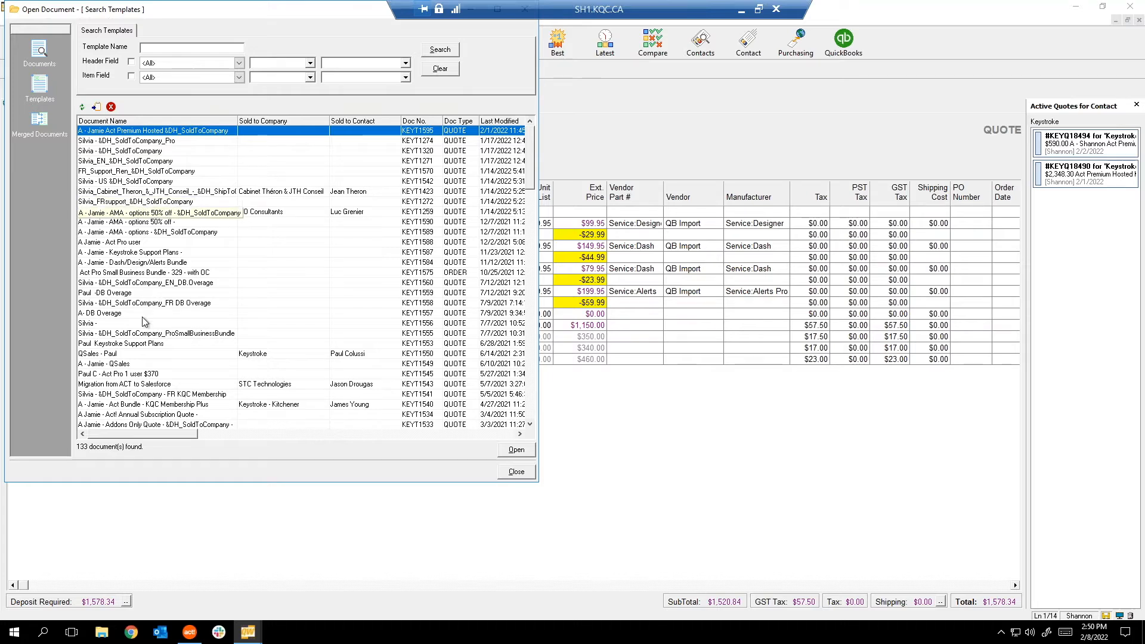
{"action": "left_click", "coordinate": [122, 273]}
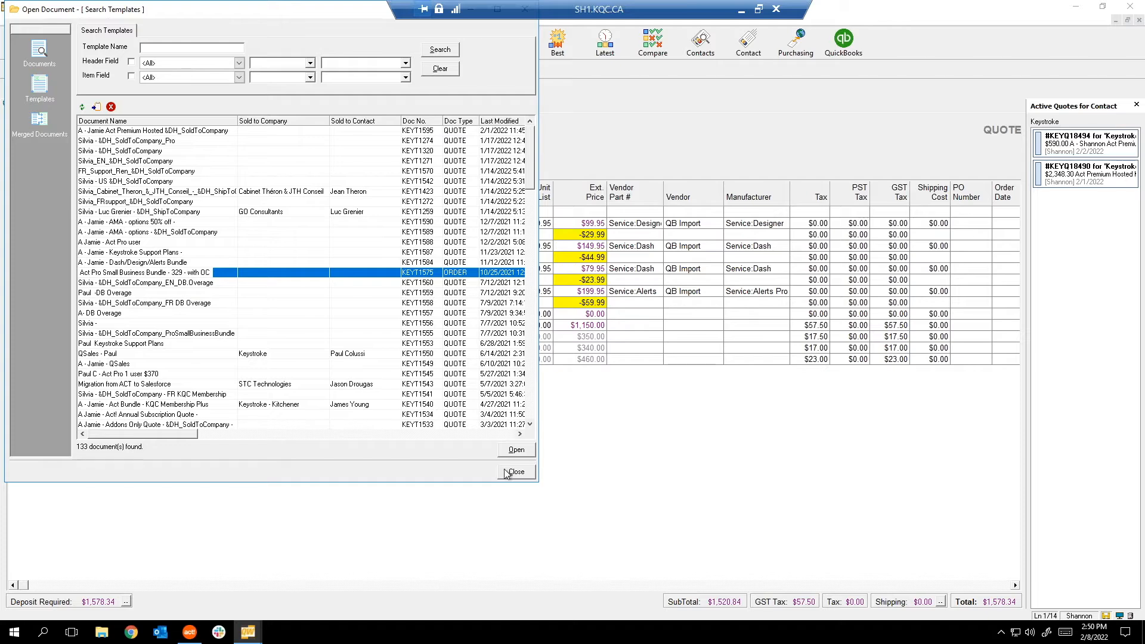
{"action": "left_click", "coordinate": [514, 451]}
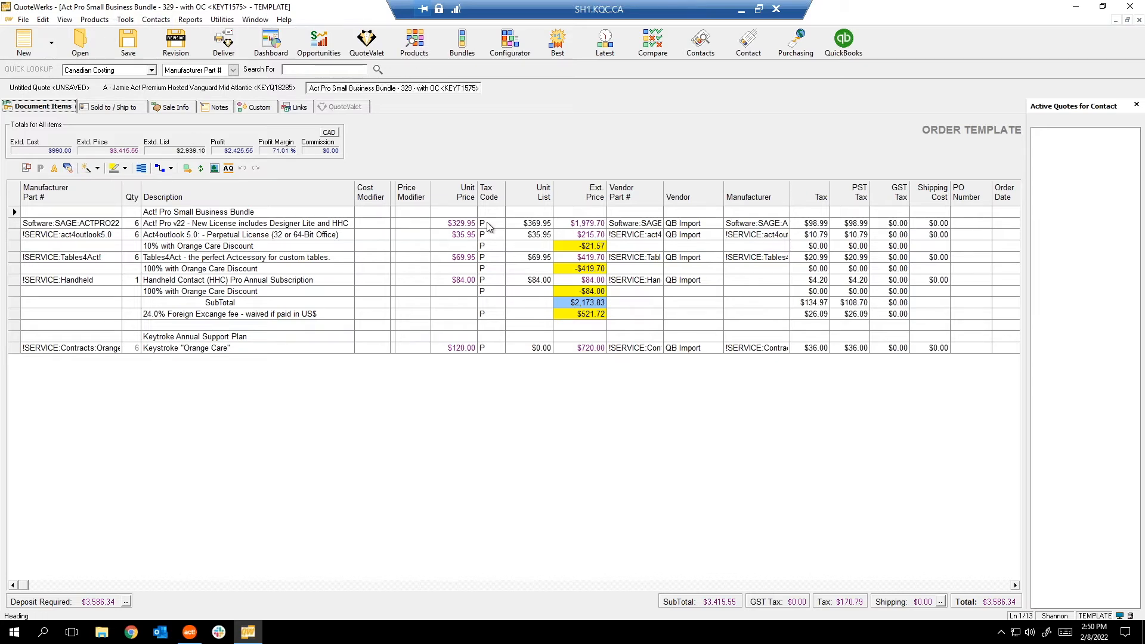
Cancel a rename of the template, keeping its name, and close it back to the Keystroke quote.
{"action": "left_click", "coordinate": [23, 19]}
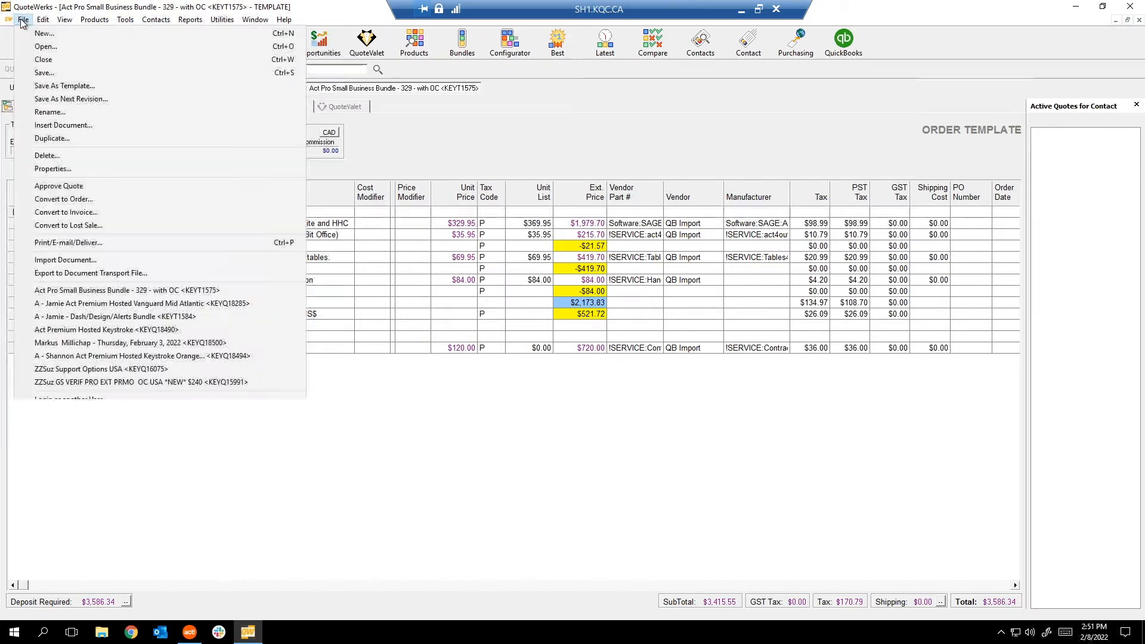
{"action": "left_click", "coordinate": [54, 112]}
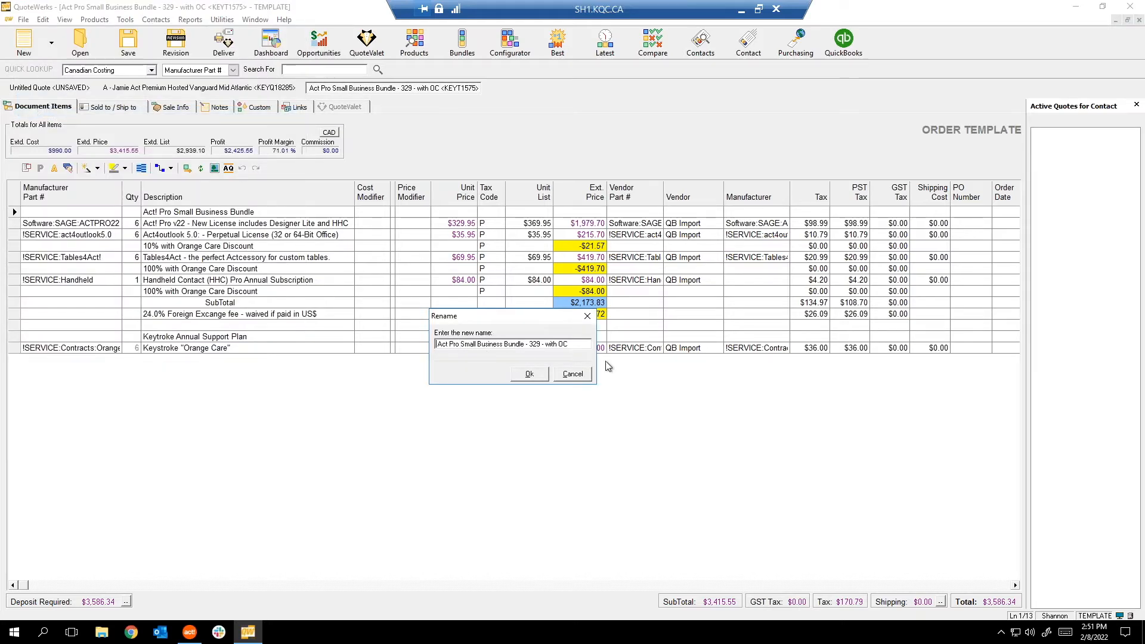
{"action": "left_click", "coordinate": [587, 316]}
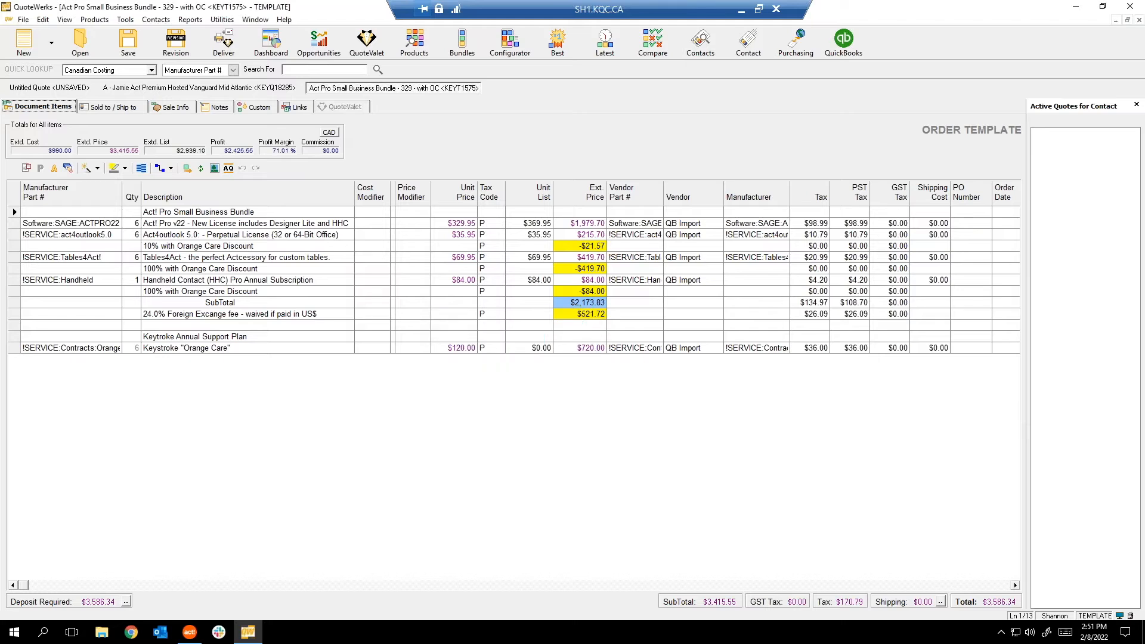
{"action": "left_click", "coordinate": [1139, 21]}
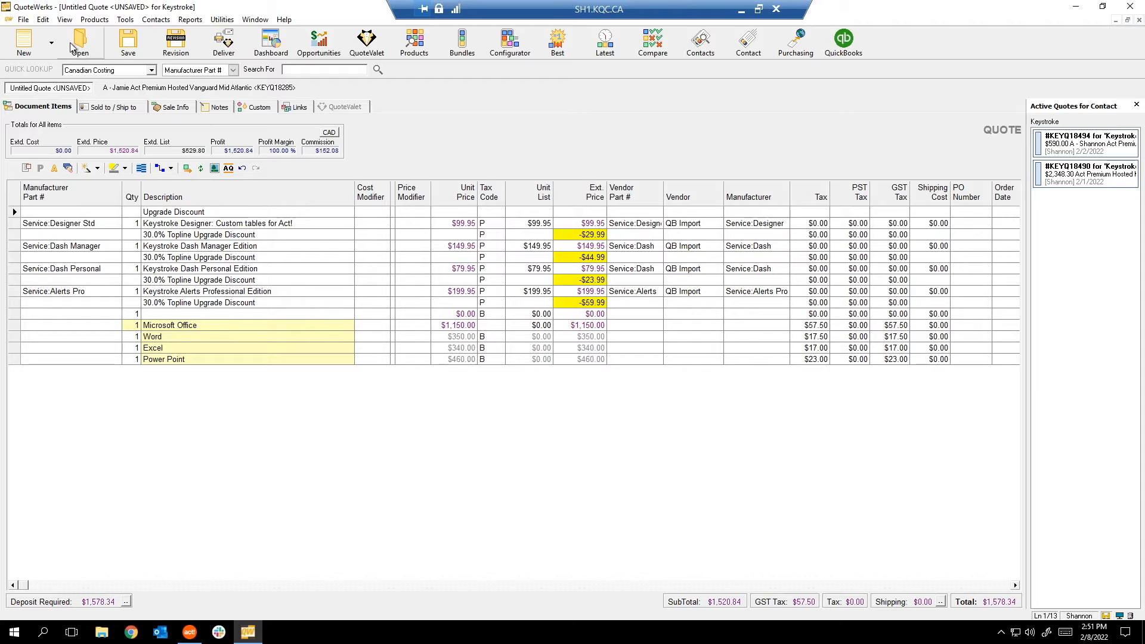
Browse the File menu twice and the grid's line options, closing each without a choice.
{"action": "left_click", "coordinate": [24, 20]}
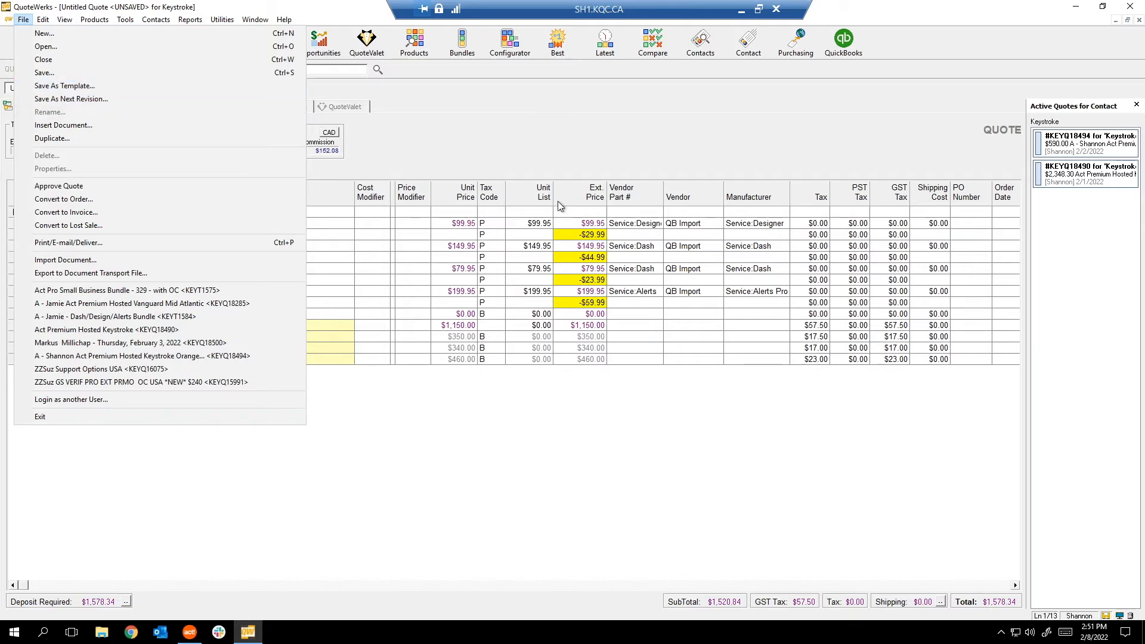
{"action": "left_click", "coordinate": [544, 486]}
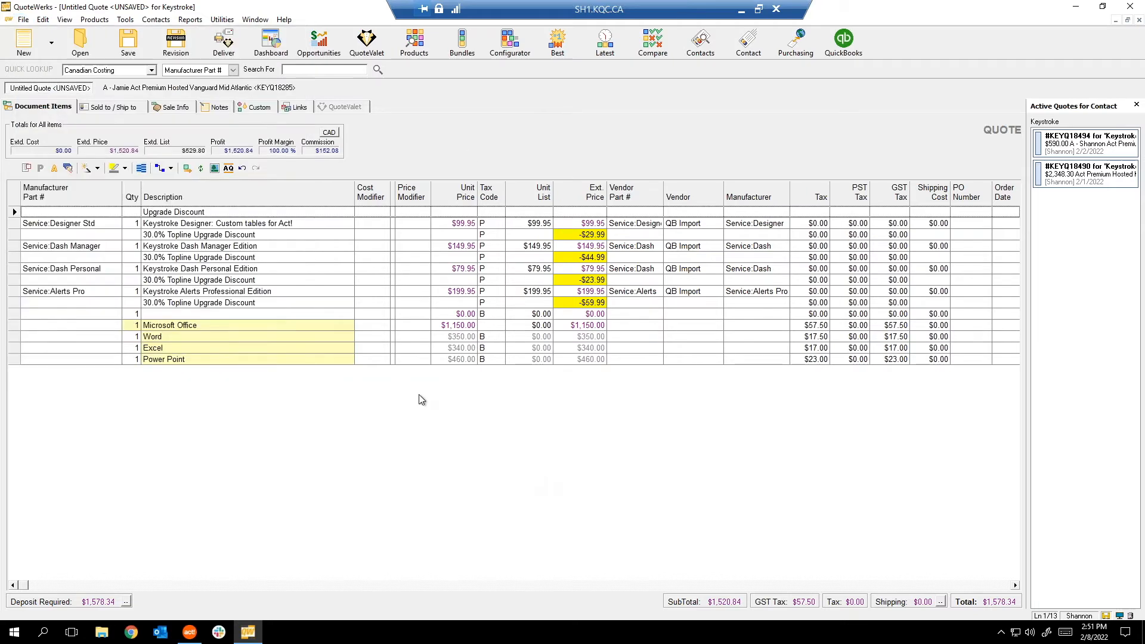
{"action": "left_click", "coordinate": [23, 20]}
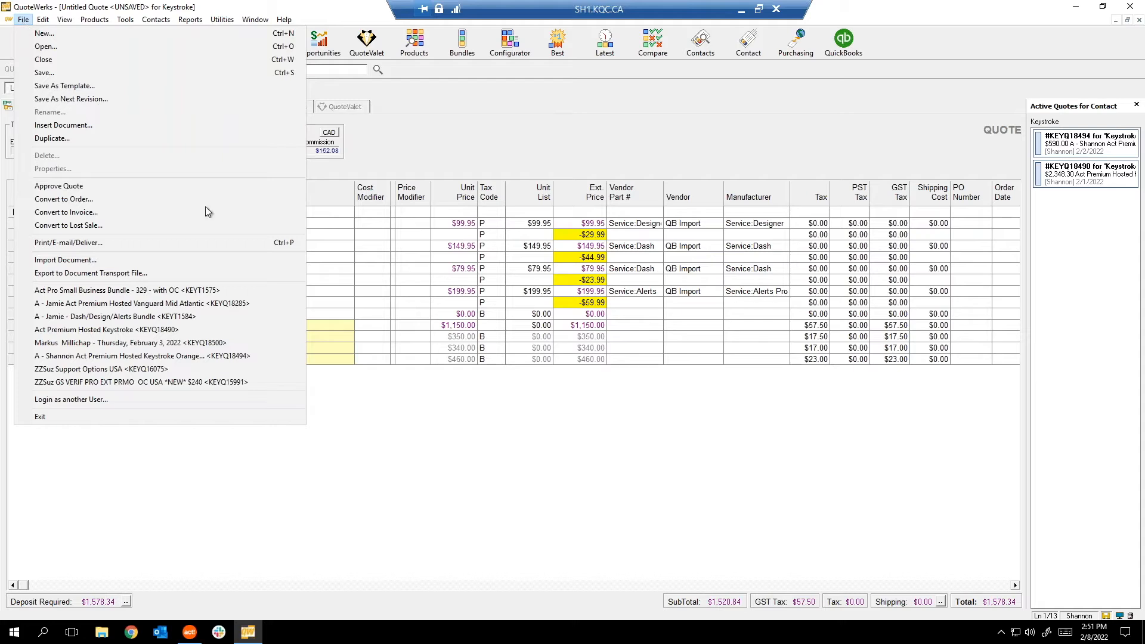
{"action": "left_click", "coordinate": [481, 401]}
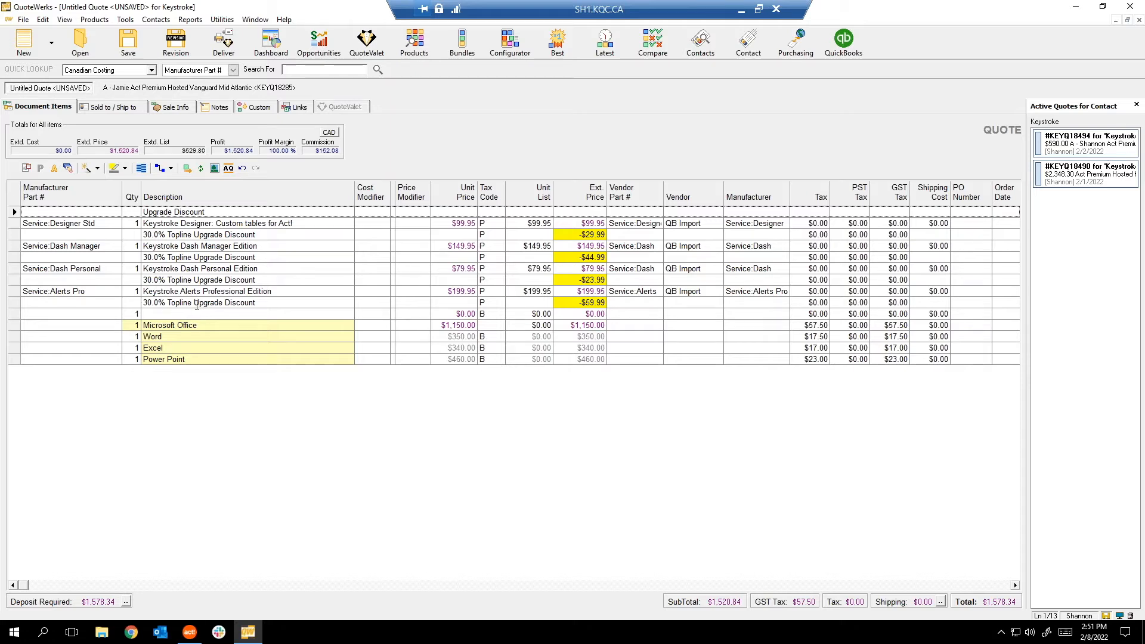
{"action": "right_click", "coordinate": [229, 387]}
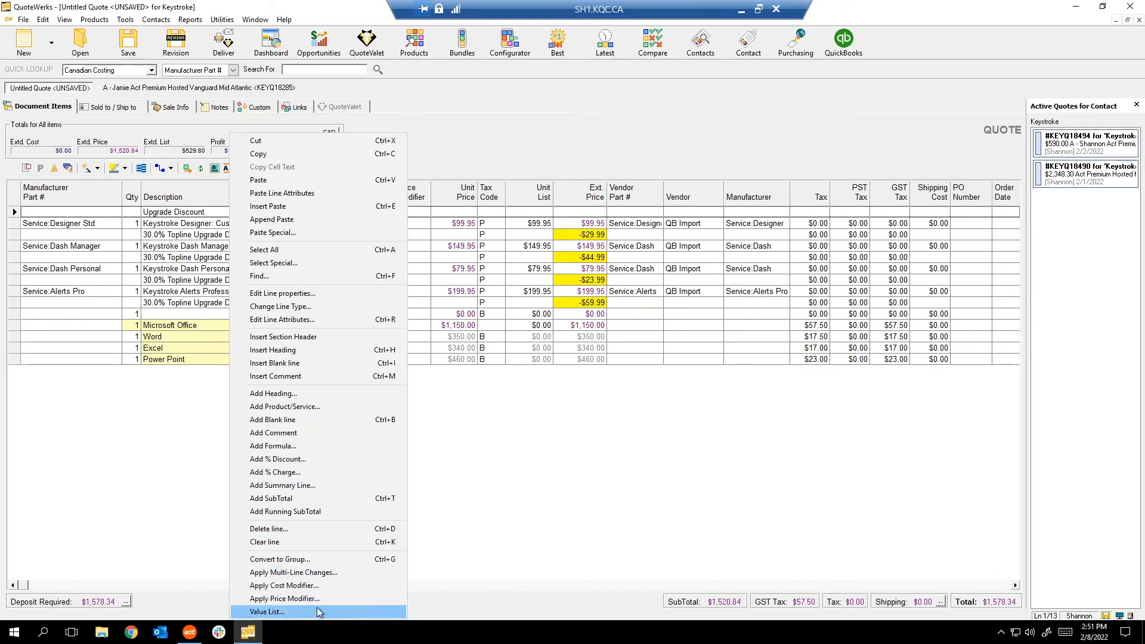
{"action": "left_click", "coordinate": [576, 456]}
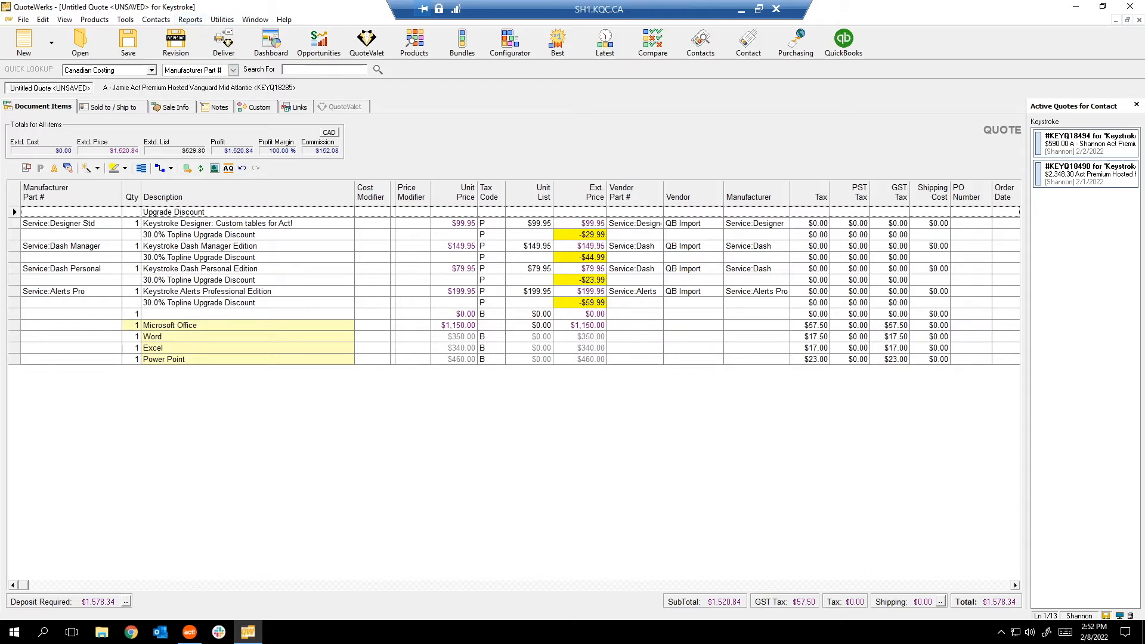
Check the Edit menu, then show options for the first 30.0% Topline Upgrade Discount line.
{"action": "left_click", "coordinate": [42, 20]}
{"action": "left_click", "coordinate": [370, 422]}
{"action": "right_click", "coordinate": [151, 235]}
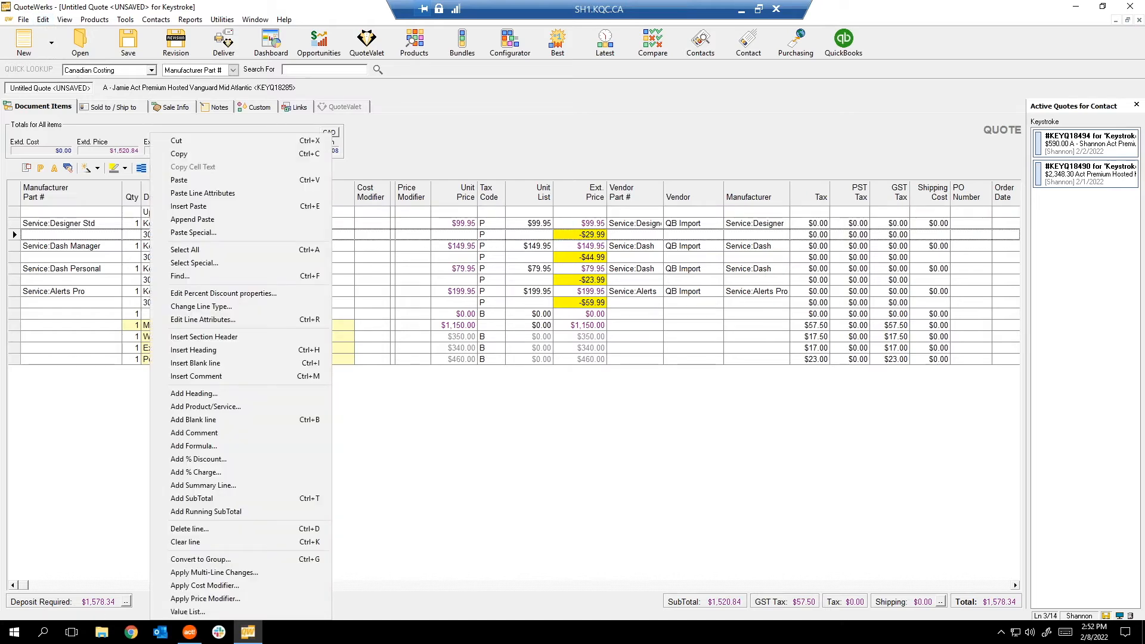
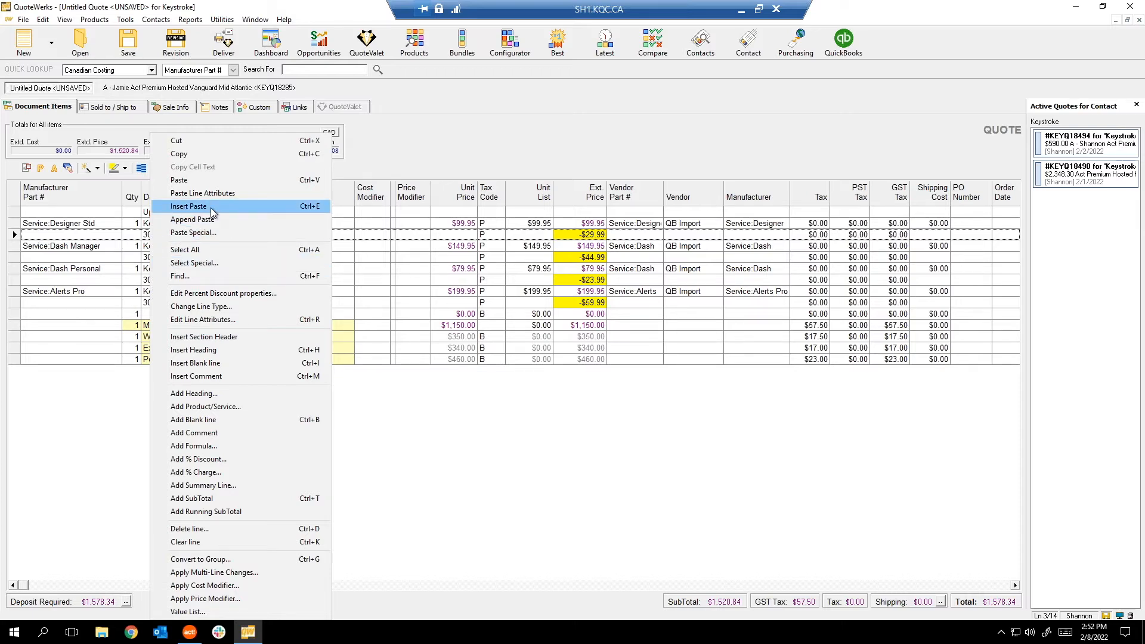
Launch the Paste Special Wizard from the Alerts Pro discount line's context menu.
{"action": "left_click", "coordinate": [13, 303]}
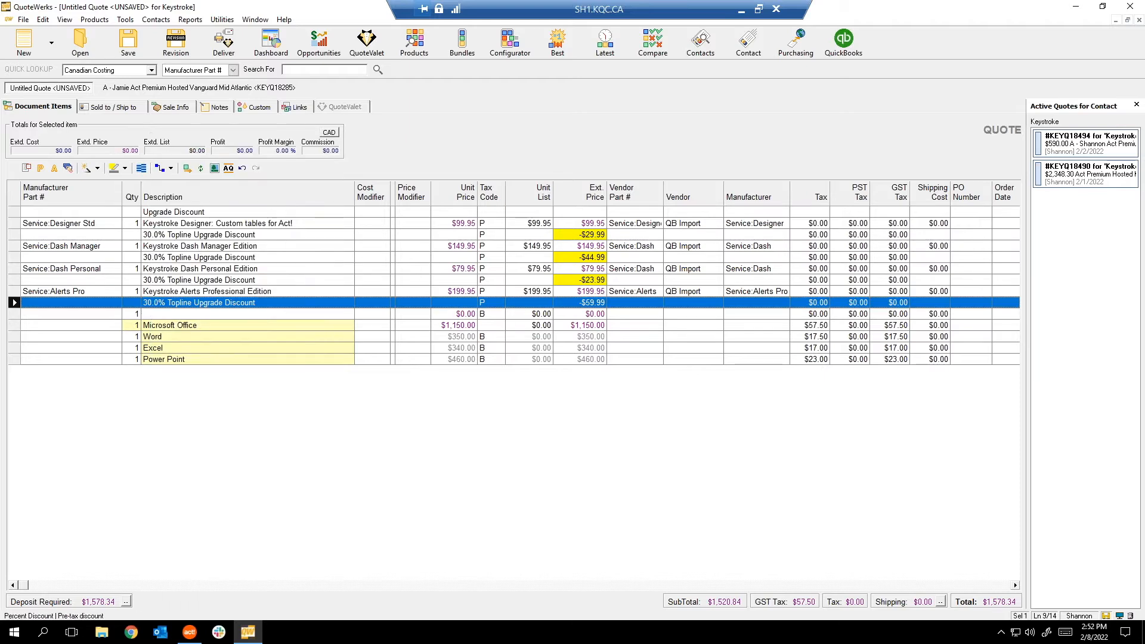
{"action": "right_click", "coordinate": [14, 303]}
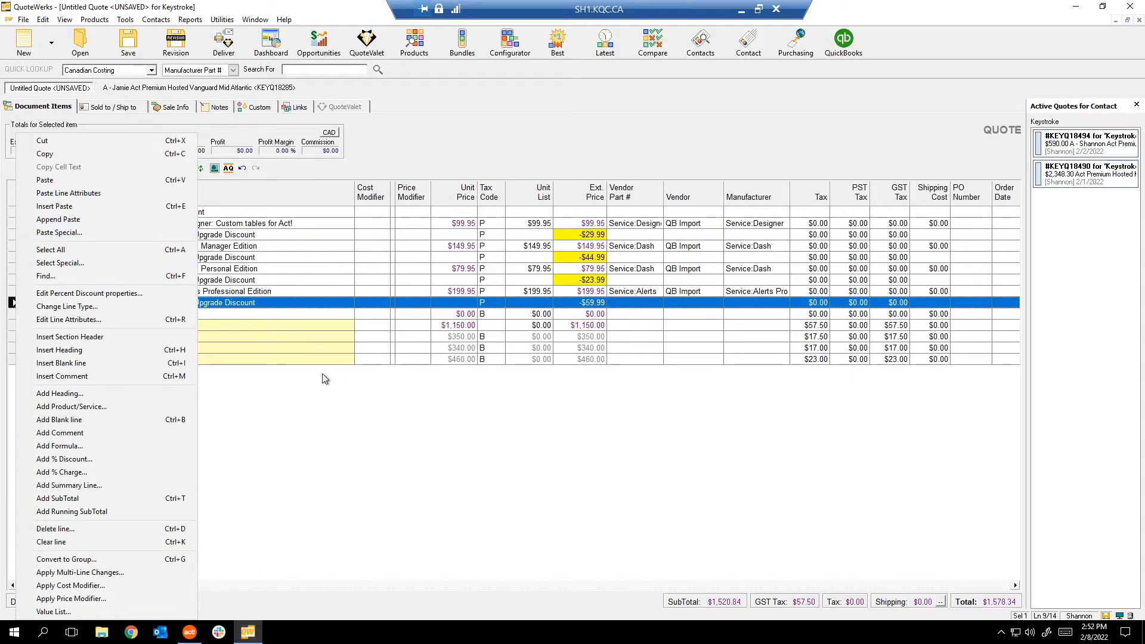
{"action": "left_click", "coordinate": [69, 235]}
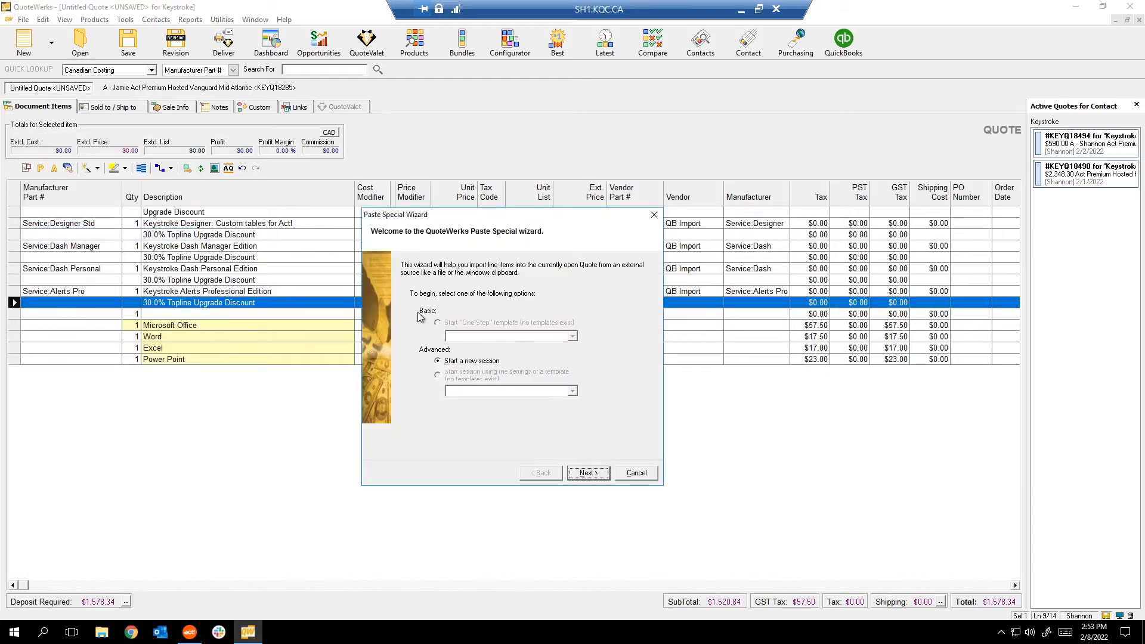
Try a clipboard import, acknowledge the empty-clipboard warning, and cancel the wizard.
{"action": "left_click_drag", "start_coordinate": [453, 216], "coordinate": [391, 159]}
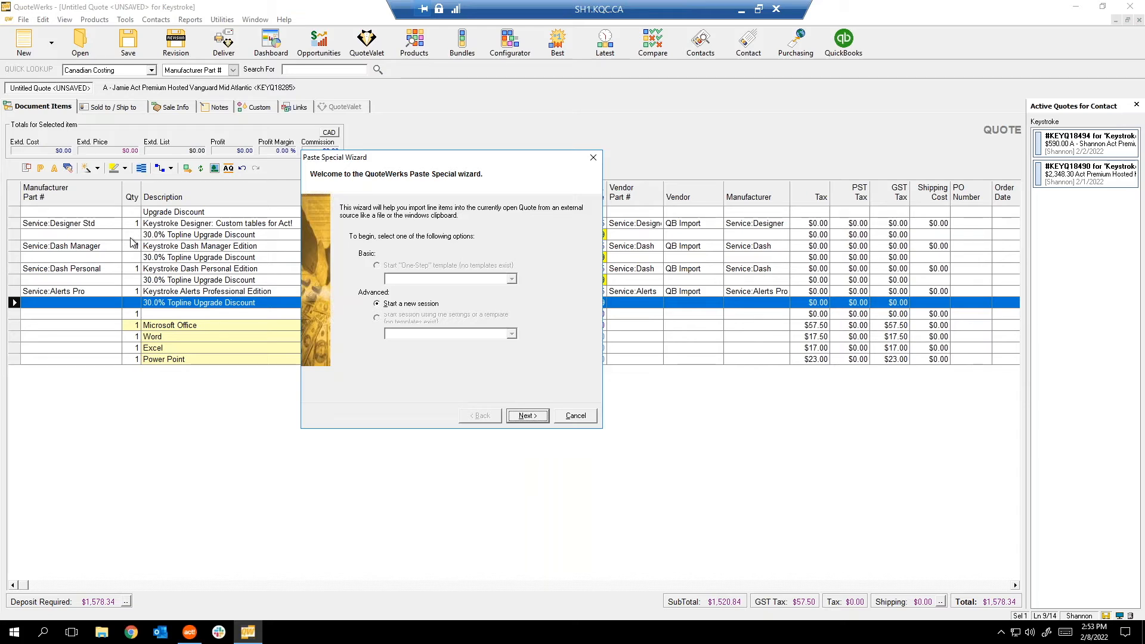
{"action": "left_click", "coordinate": [533, 416]}
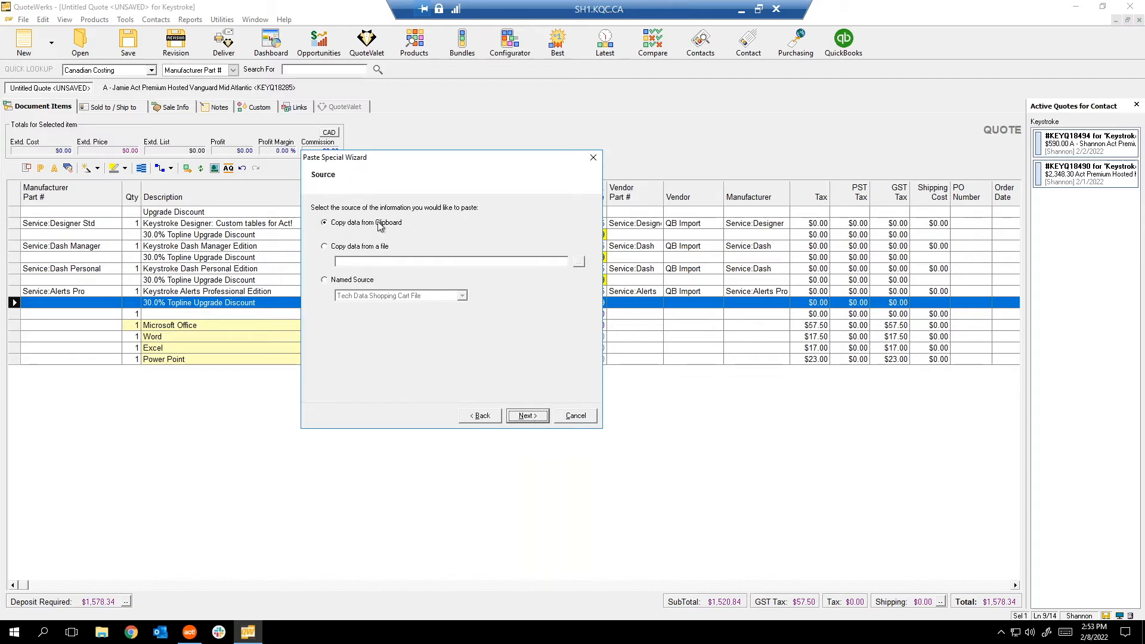
{"action": "left_click", "coordinate": [527, 416]}
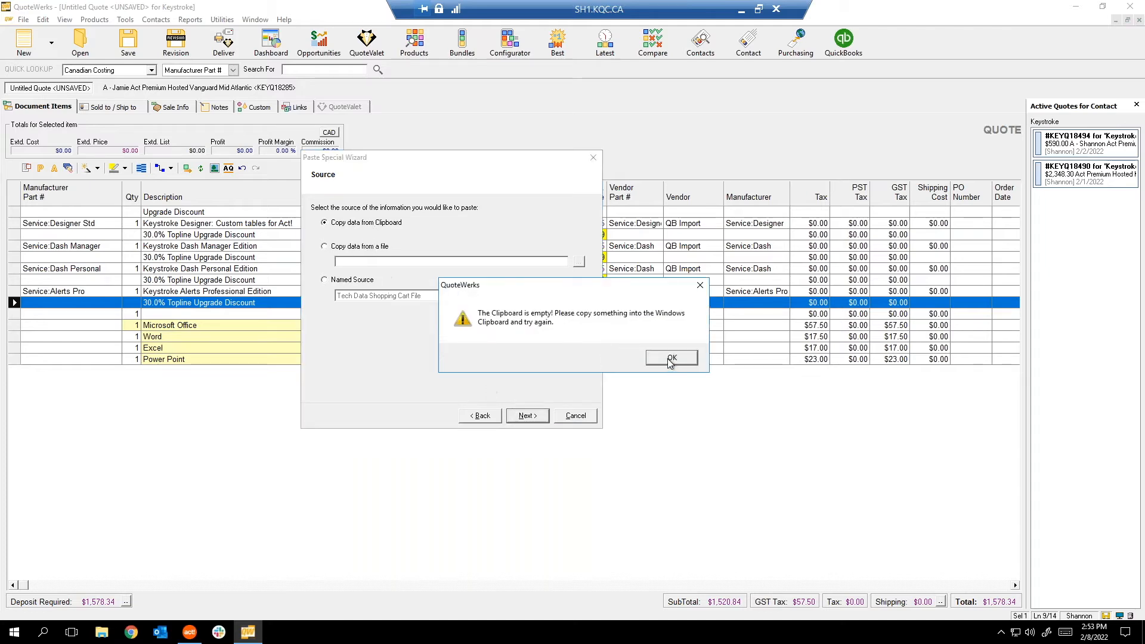
{"action": "left_click", "coordinate": [671, 359]}
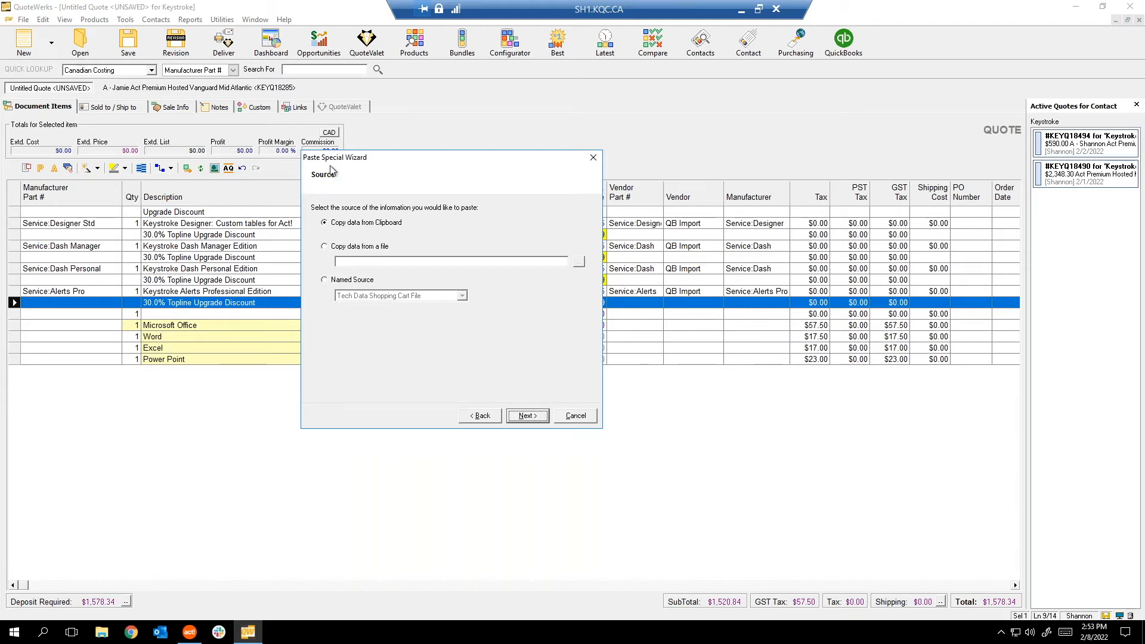
{"action": "left_click", "coordinate": [576, 415]}
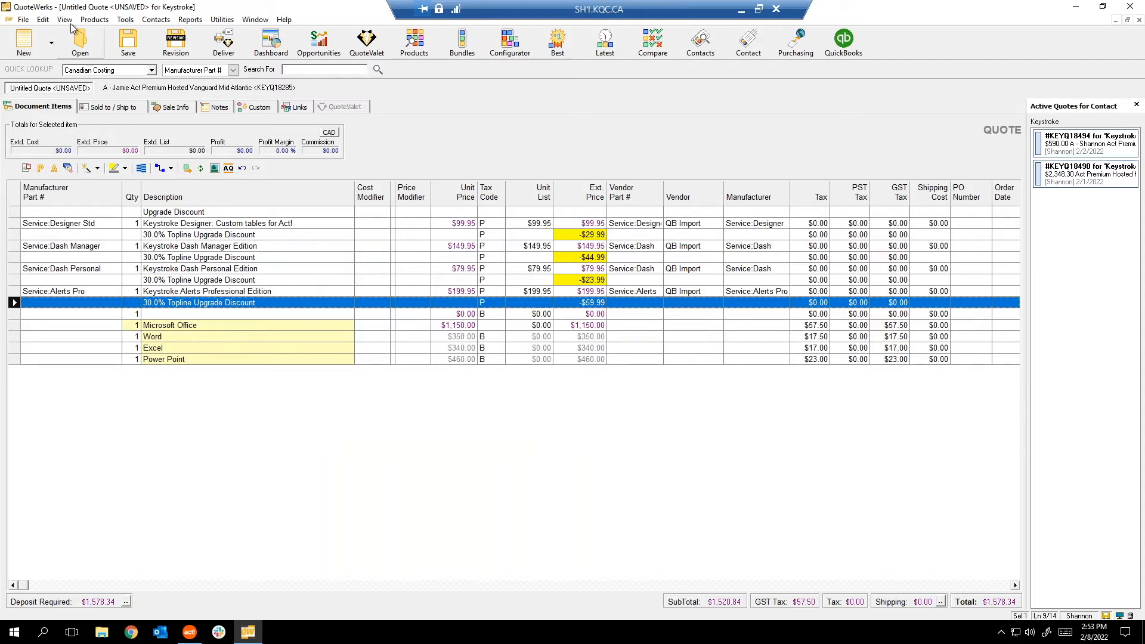
{"action": "right_click", "coordinate": [155, 244]}
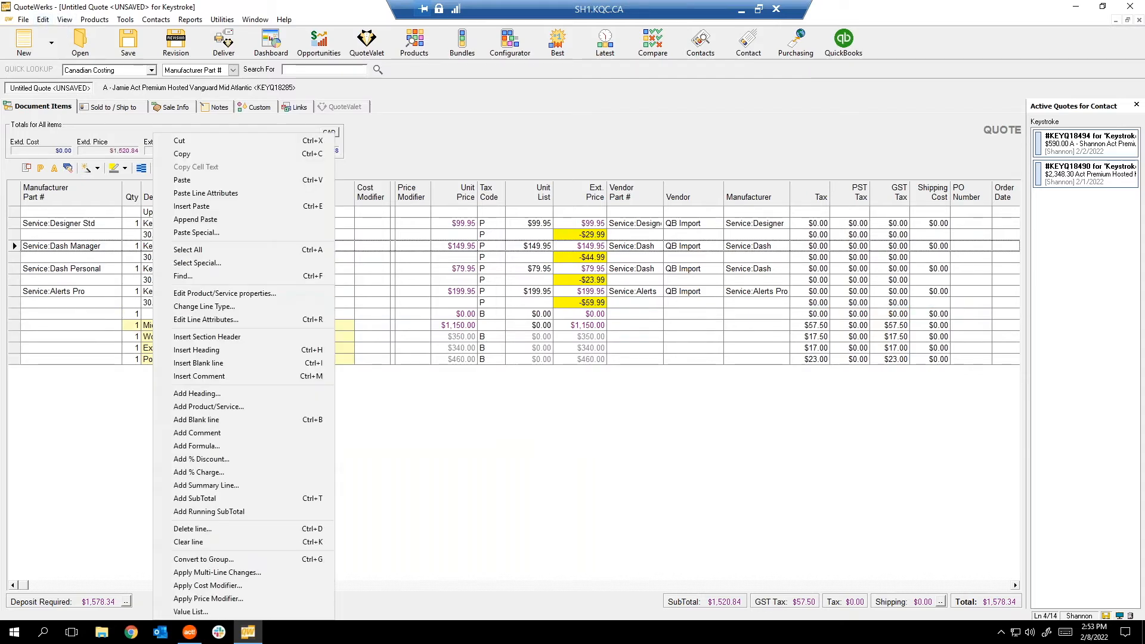
{"action": "left_click", "coordinate": [226, 254]}
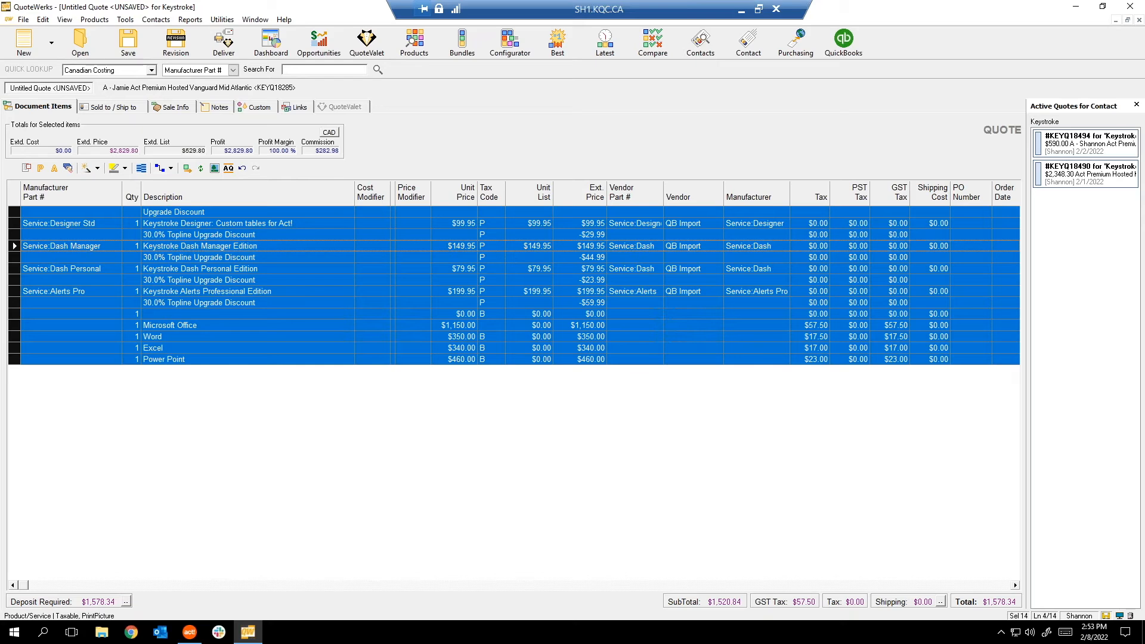
{"action": "right_click", "coordinate": [225, 256]}
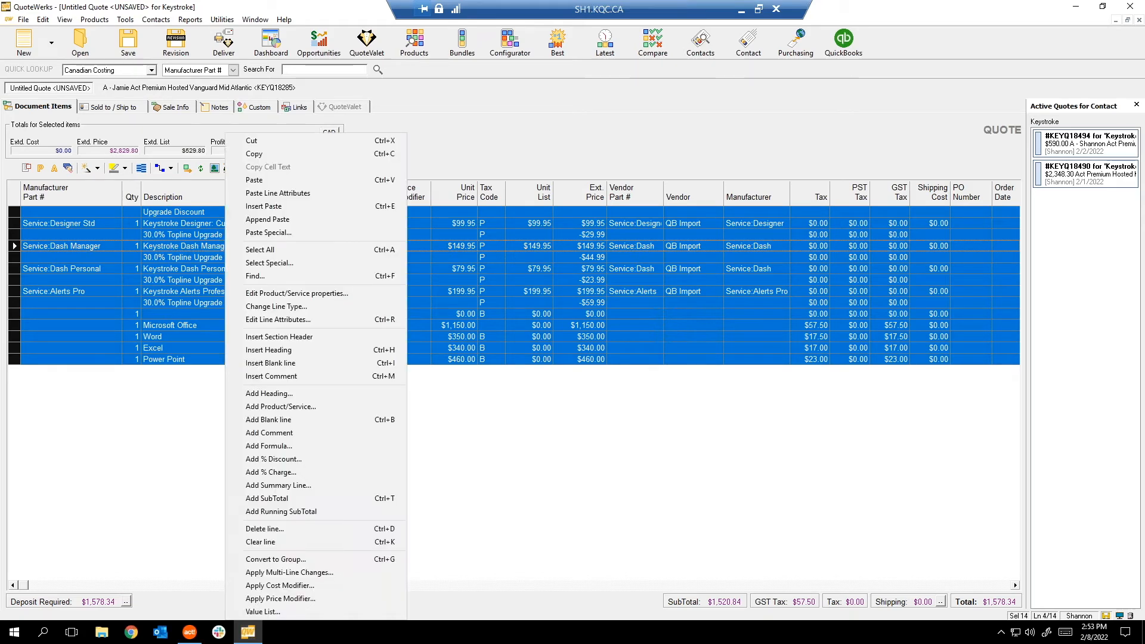
{"action": "left_click", "coordinate": [269, 265]}
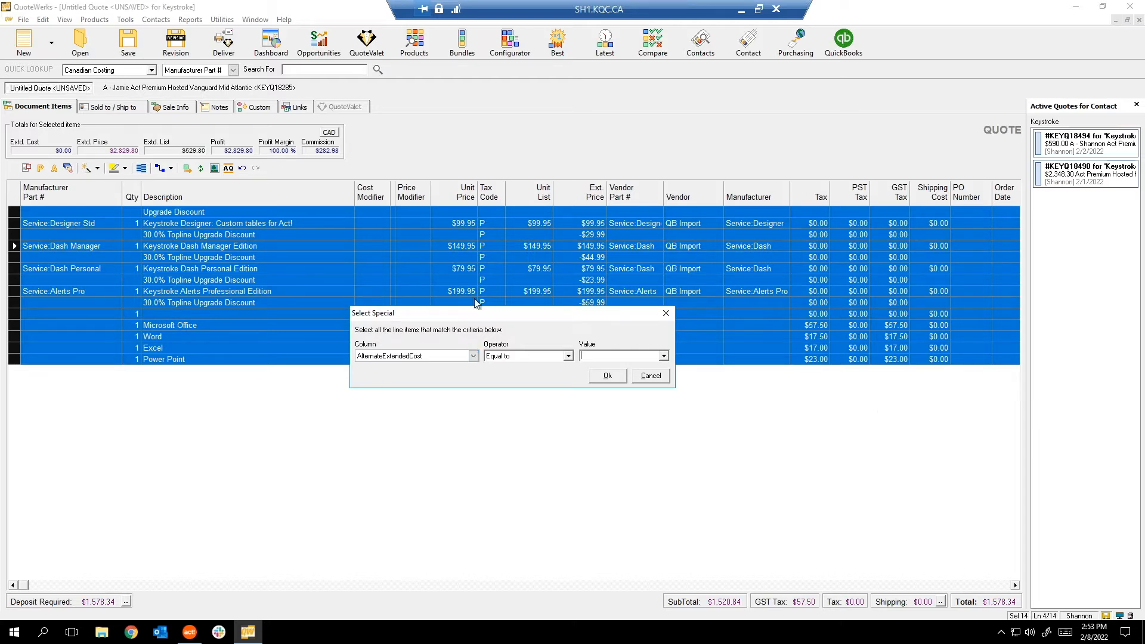
{"action": "left_click", "coordinate": [651, 377]}
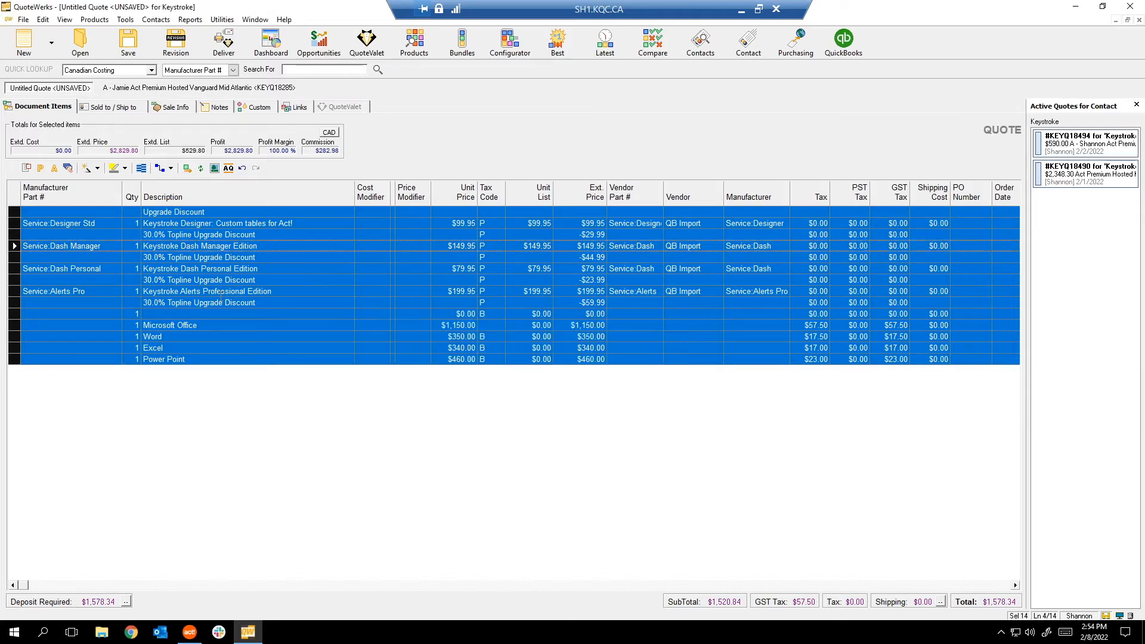
{"action": "left_click", "coordinate": [221, 292]}
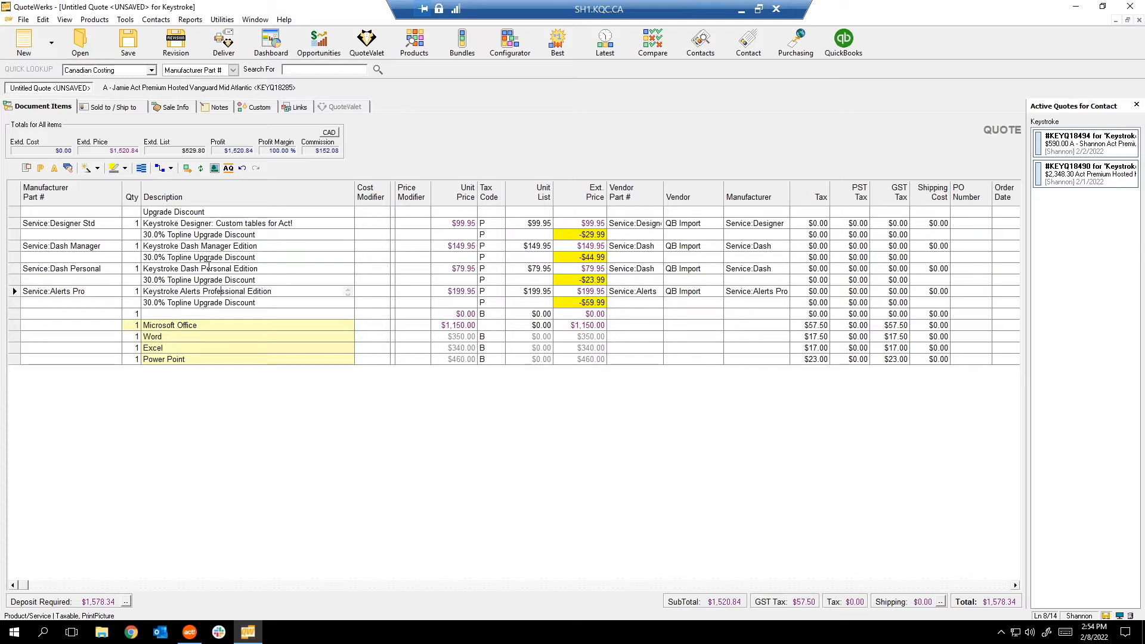
Open and close the multi-line change tool and the line options without changing anything.
{"action": "left_click", "coordinate": [68, 168]}
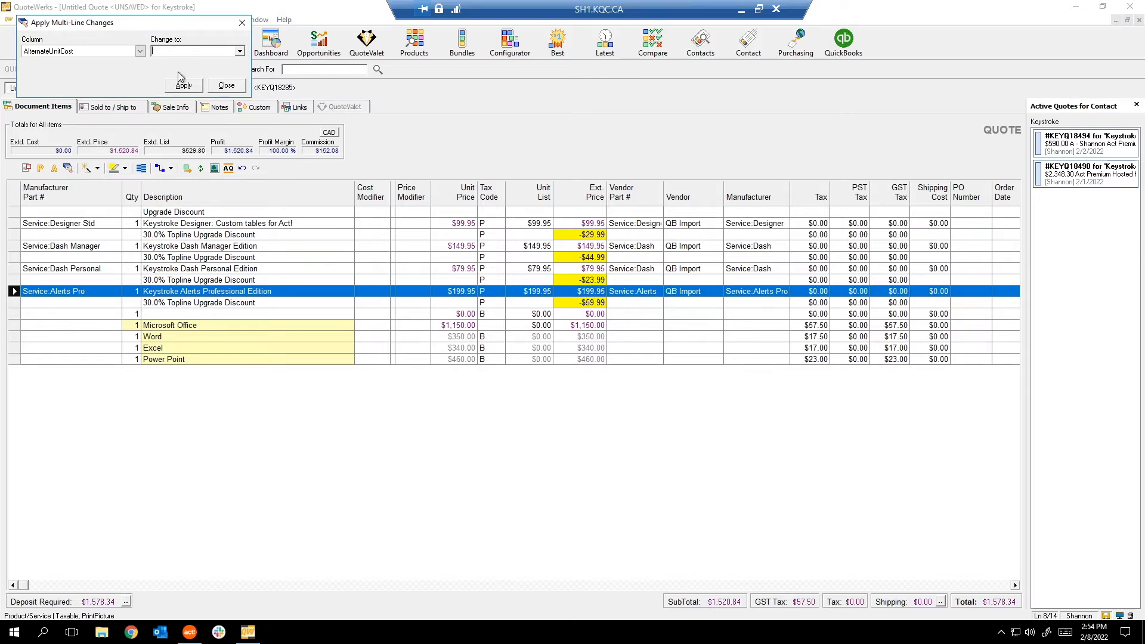
{"action": "left_click", "coordinate": [225, 87]}
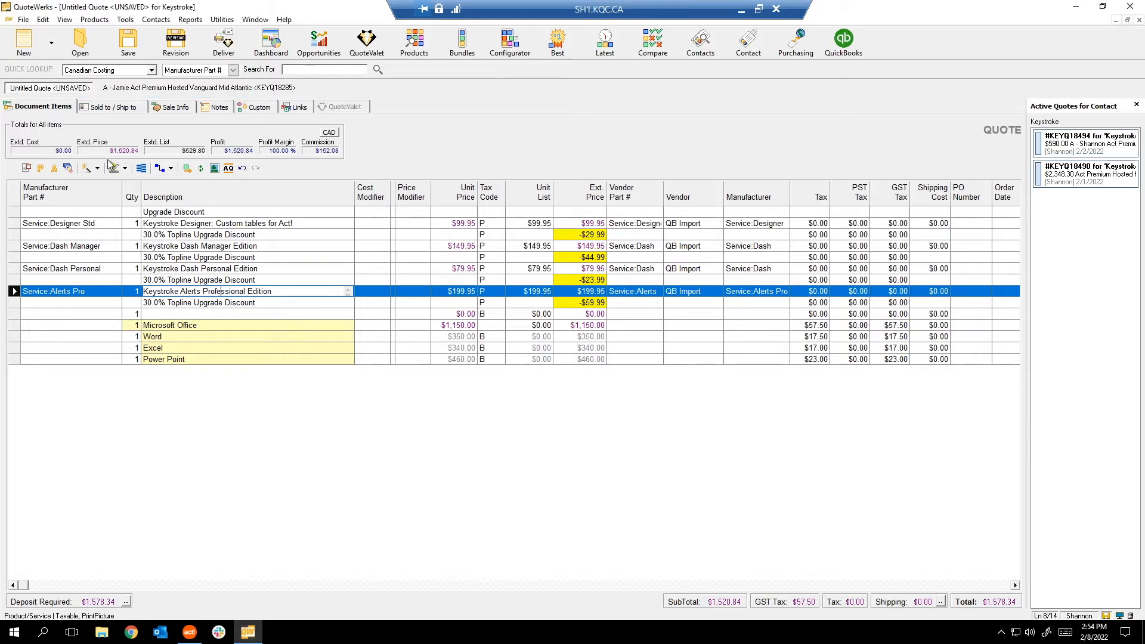
{"action": "right_click", "coordinate": [89, 246]}
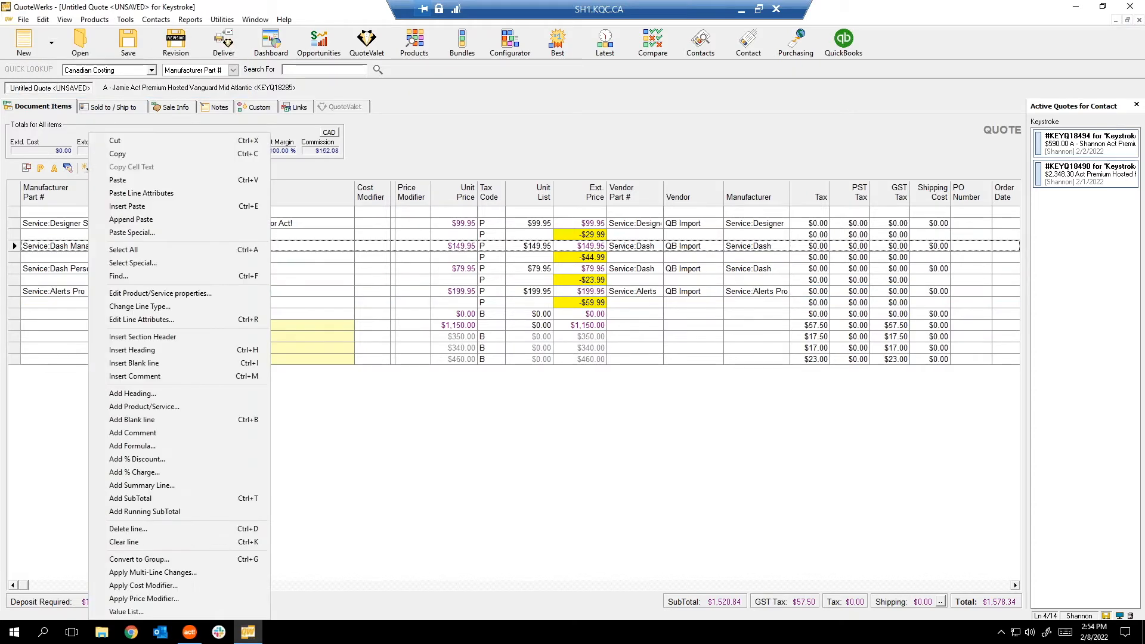
{"action": "left_click", "coordinate": [143, 574]}
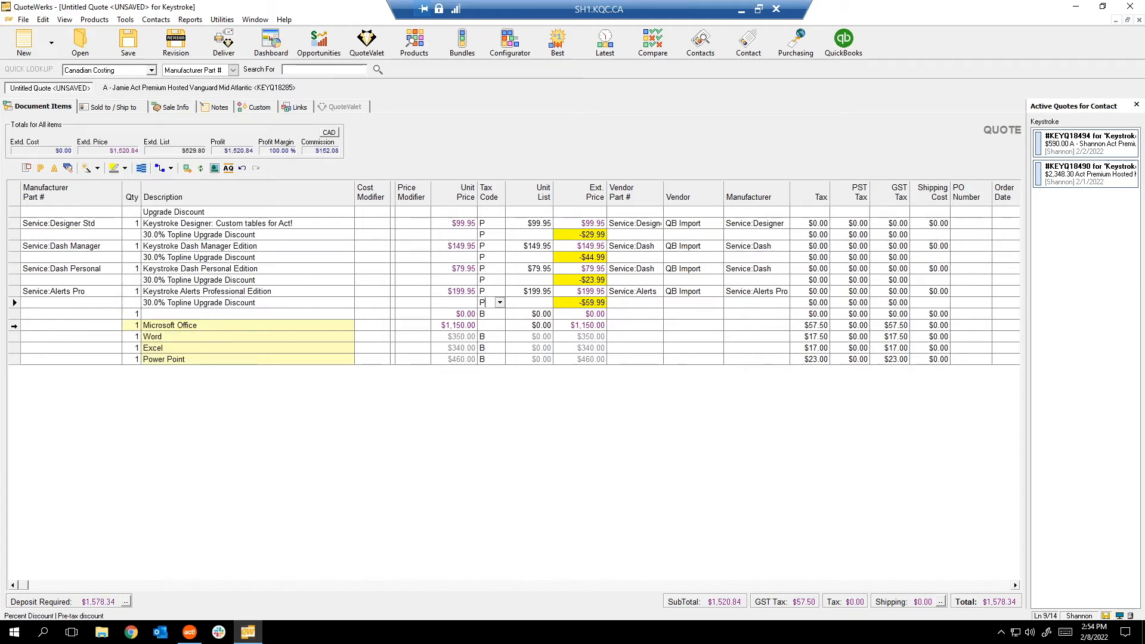
Select the Word, Power Point and blank $0.00 lines together for a bulk change.
{"action": "left_click", "coordinate": [13, 337]}
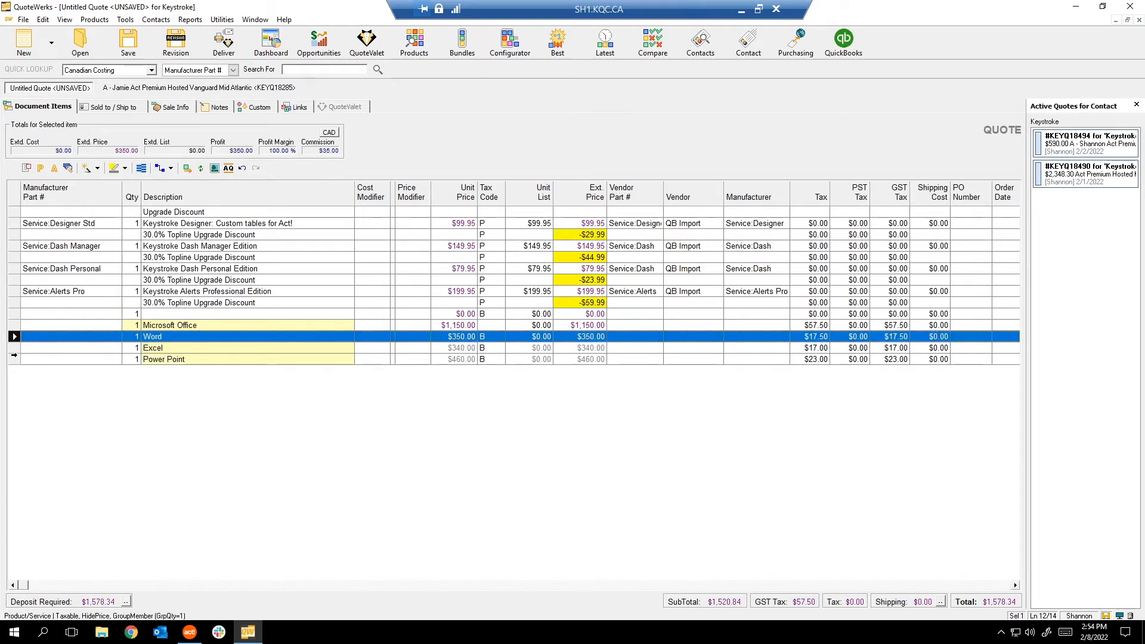
{"action": "left_click", "coordinate": [13, 359], "text": "ctrl"}
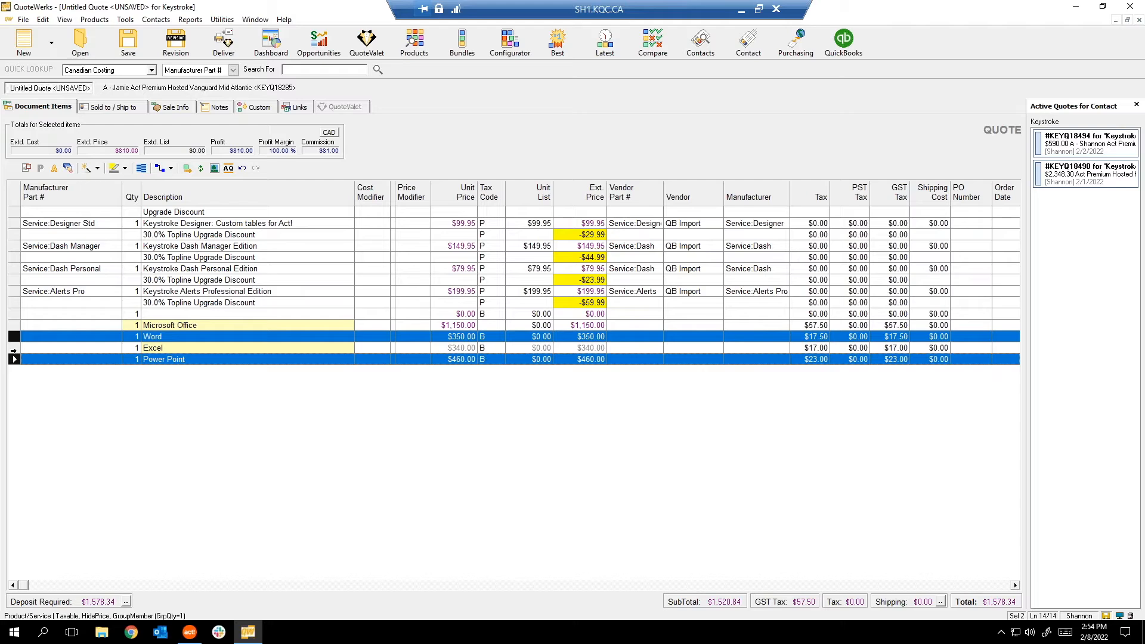
{"action": "left_click", "coordinate": [13, 314], "text": "ctrl"}
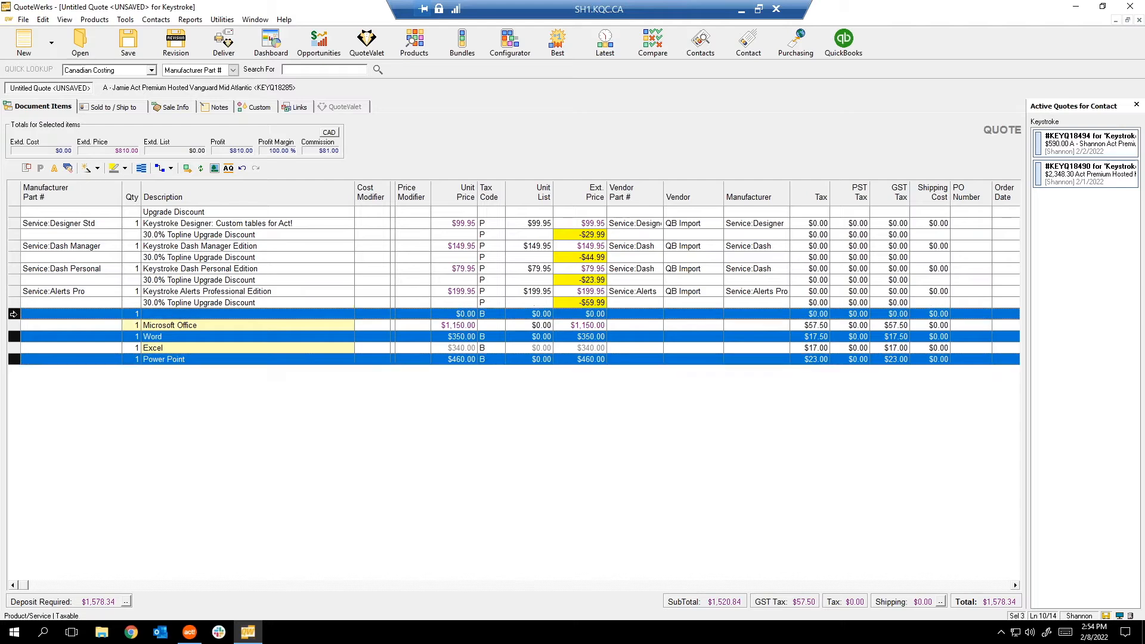
{"action": "left_click", "coordinate": [69, 168]}
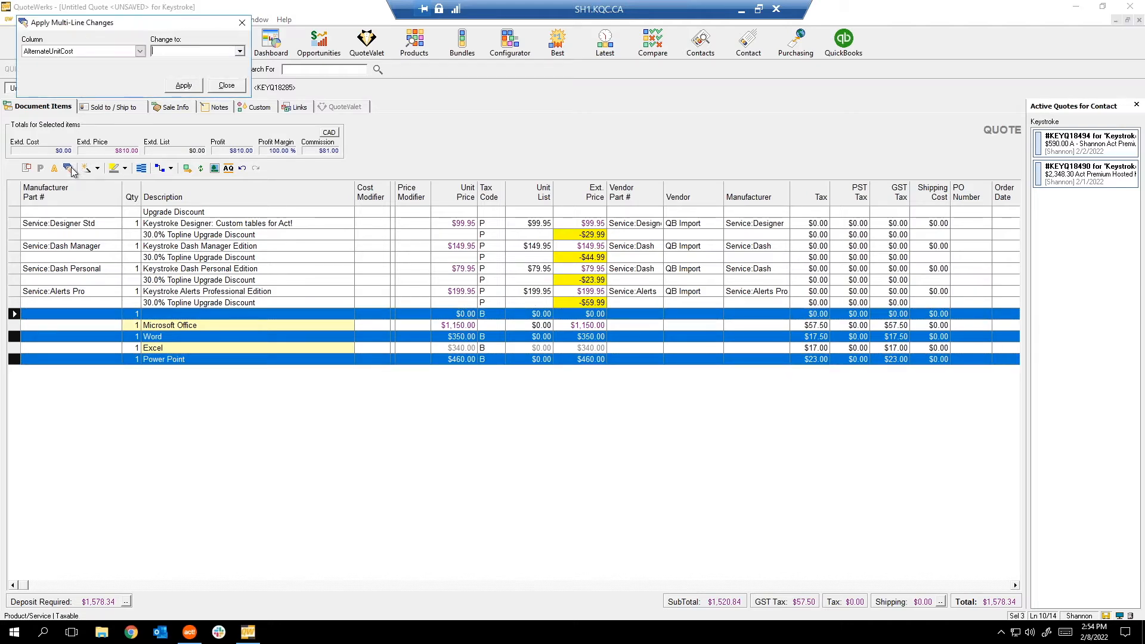
Set the Vendor column of the selected lines to 'Test Vendor' and close the tool.
{"action": "left_click", "coordinate": [140, 51]}
{"action": "scroll", "coordinate": [101, 90], "scroll_direction": "down", "scroll_amount": 8}
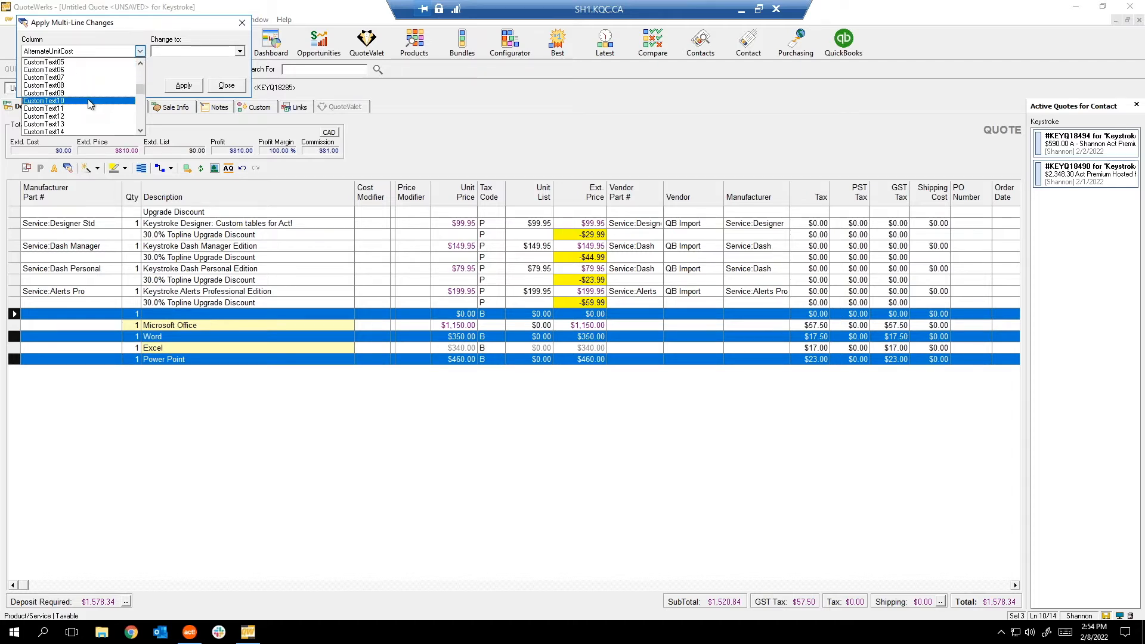
{"action": "scroll", "coordinate": [89, 102], "scroll_direction": "up", "scroll_amount": 8}
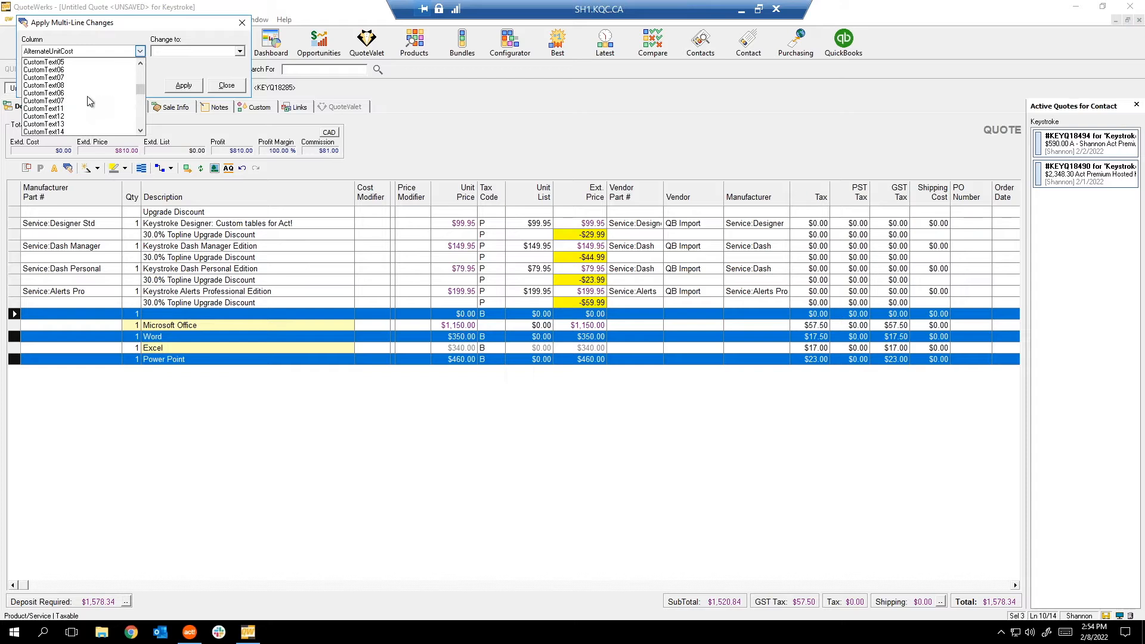
{"action": "scroll", "coordinate": [90, 102], "scroll_direction": "down", "scroll_amount": 15}
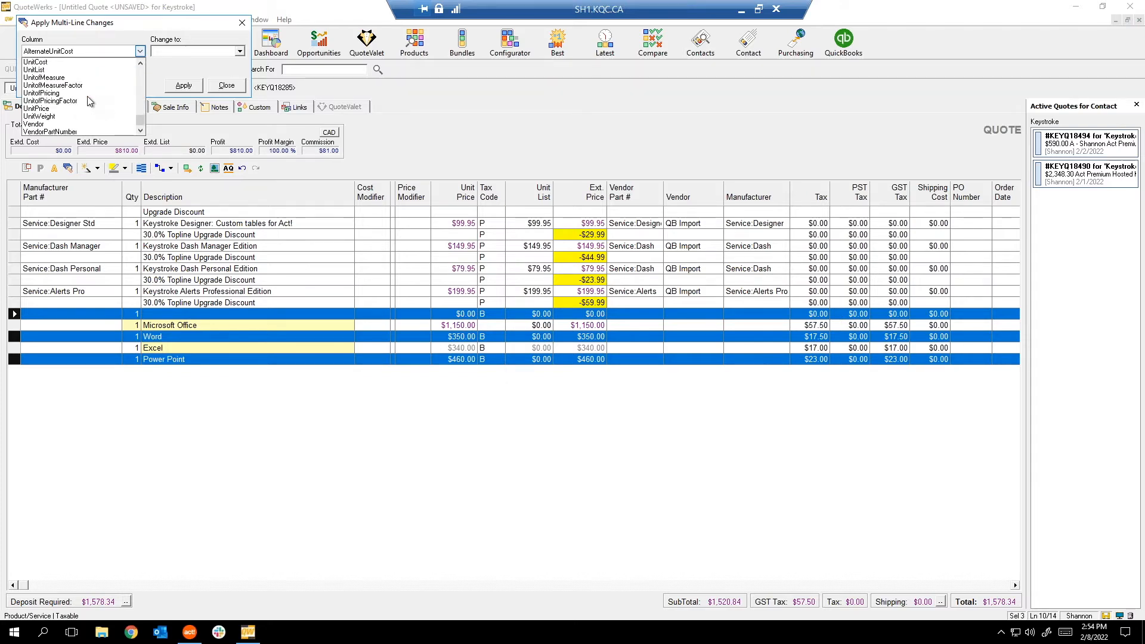
{"action": "left_click", "coordinate": [43, 124]}
{"action": "left_click", "coordinate": [173, 53]}
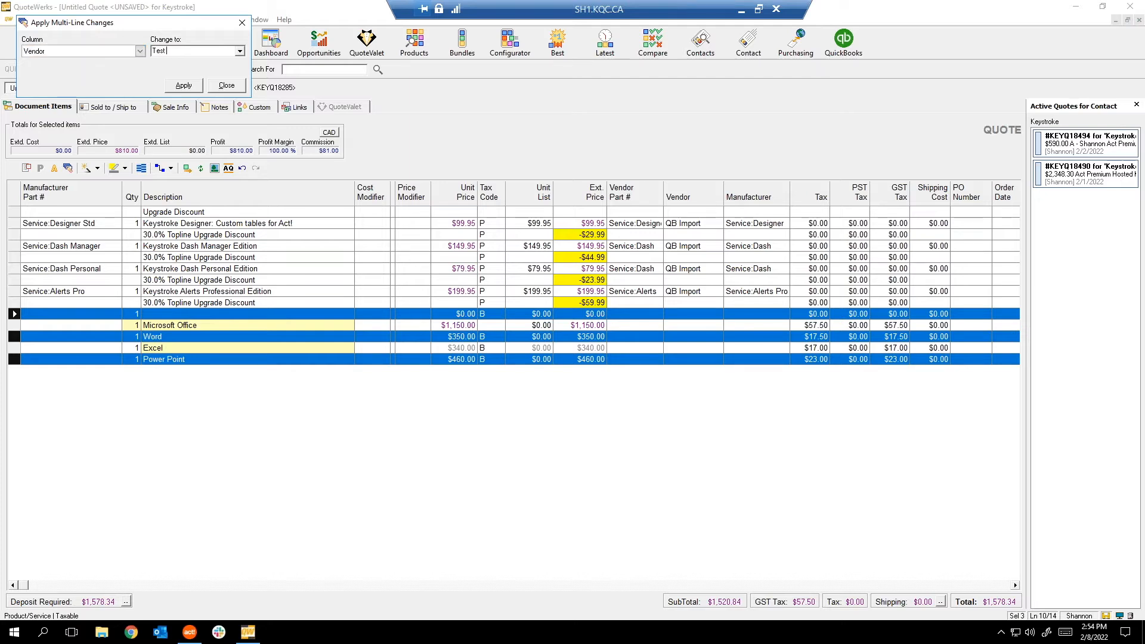
{"action": "type", "text": "Test Vendor"}
{"action": "left_click", "coordinate": [184, 85]}
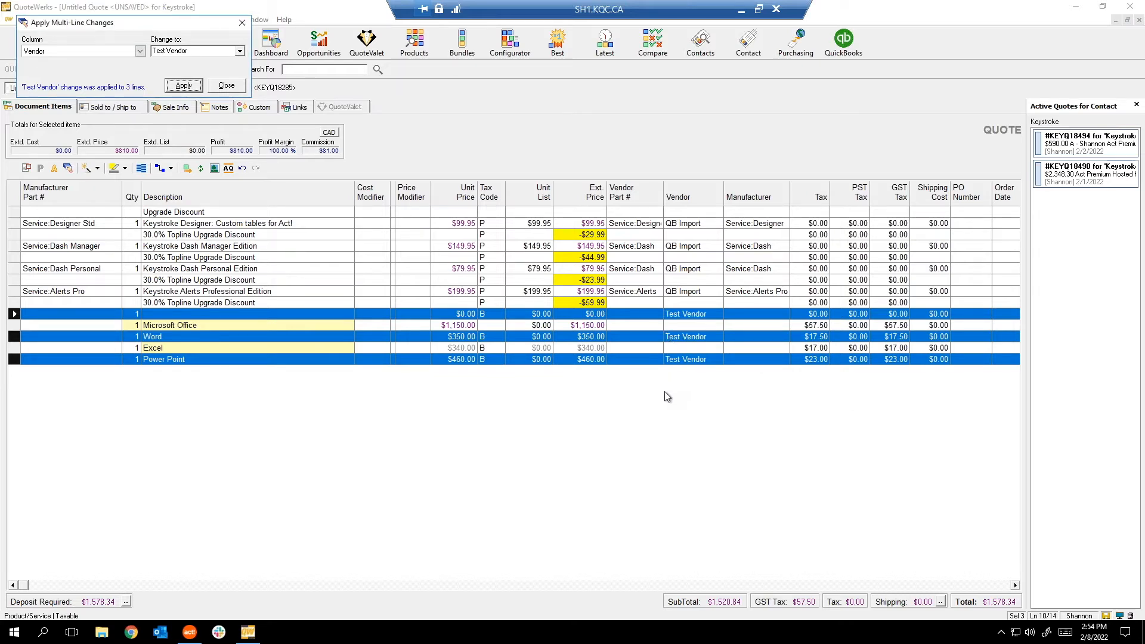
{"action": "left_click", "coordinate": [226, 87]}
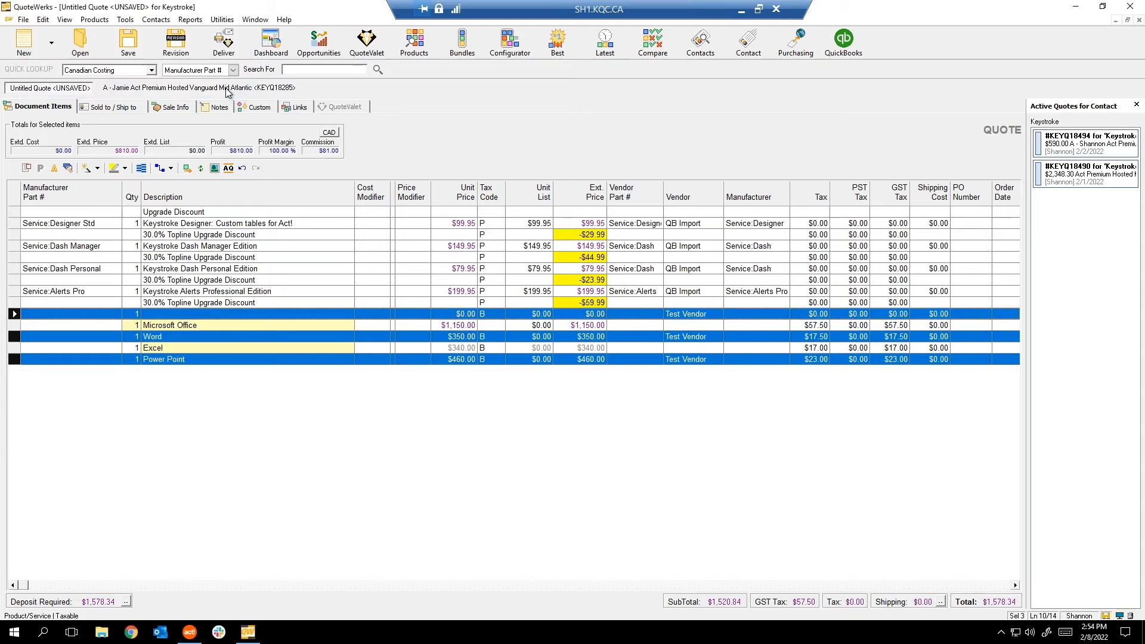
{"action": "right_click", "coordinate": [249, 268]}
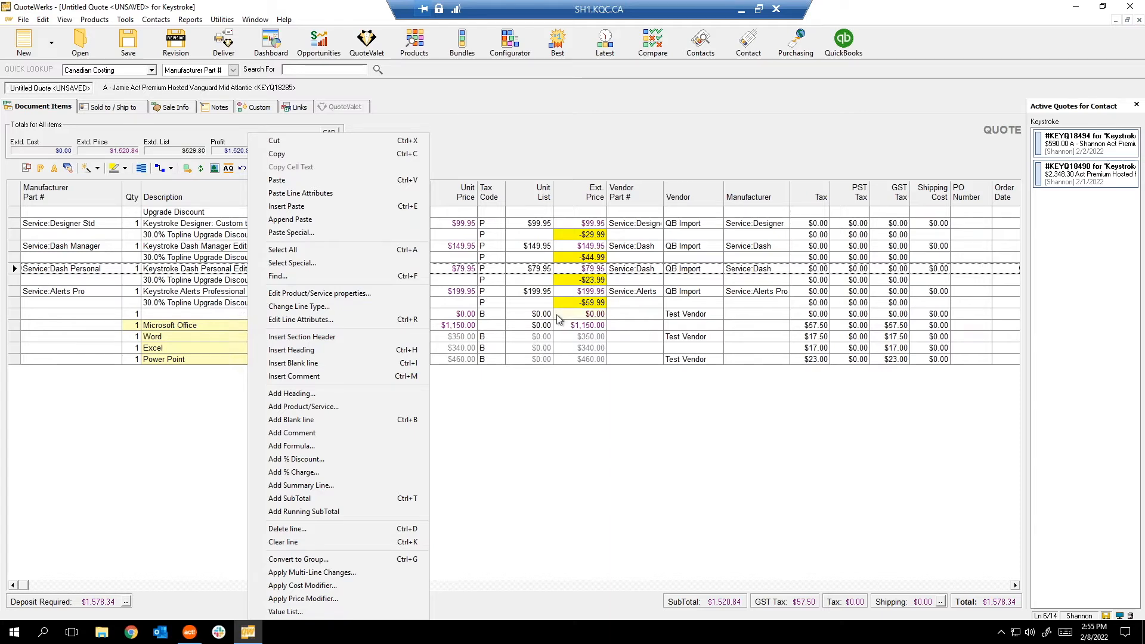
{"action": "left_click", "coordinate": [466, 138]}
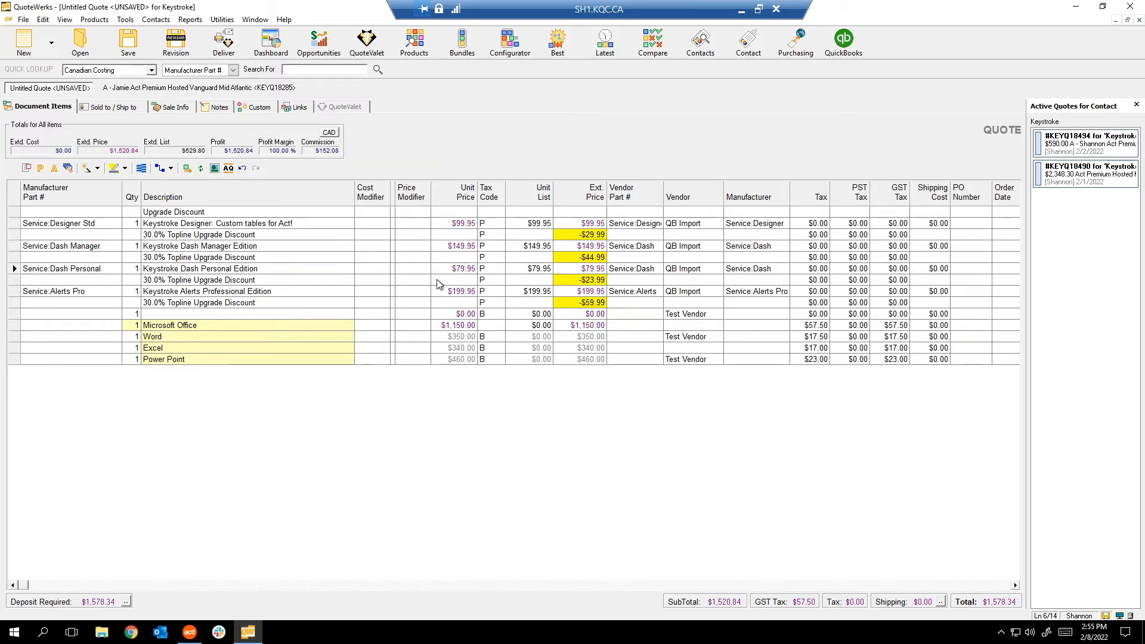
{"action": "left_click", "coordinate": [471, 329]}
{"action": "right_click", "coordinate": [497, 291]}
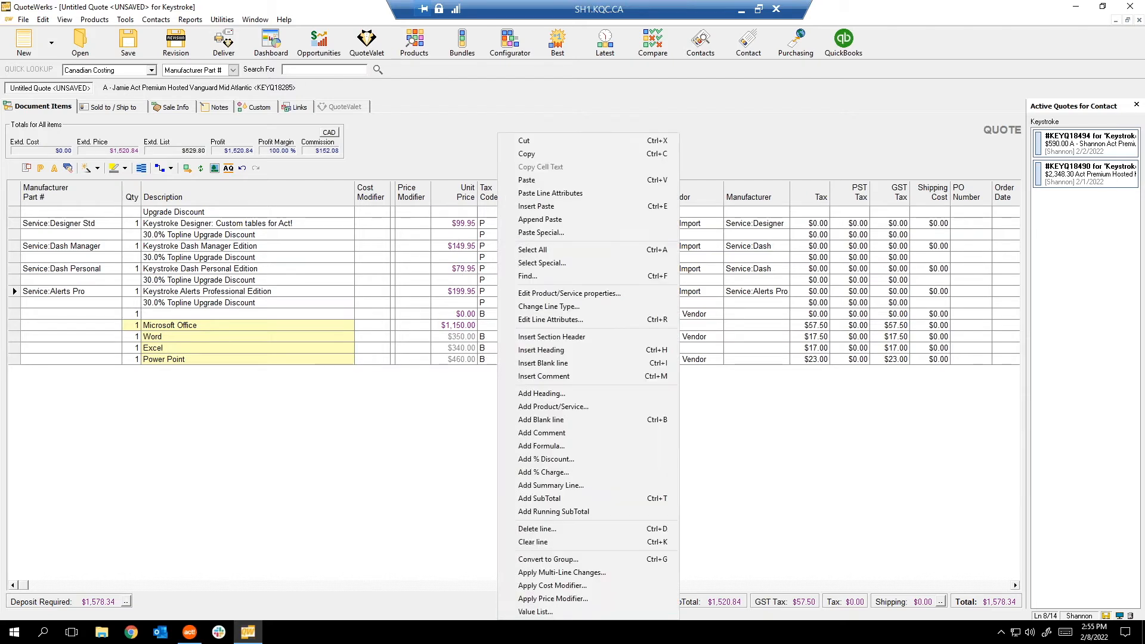
{"action": "left_click", "coordinate": [430, 429]}
{"action": "right_click", "coordinate": [189, 212]}
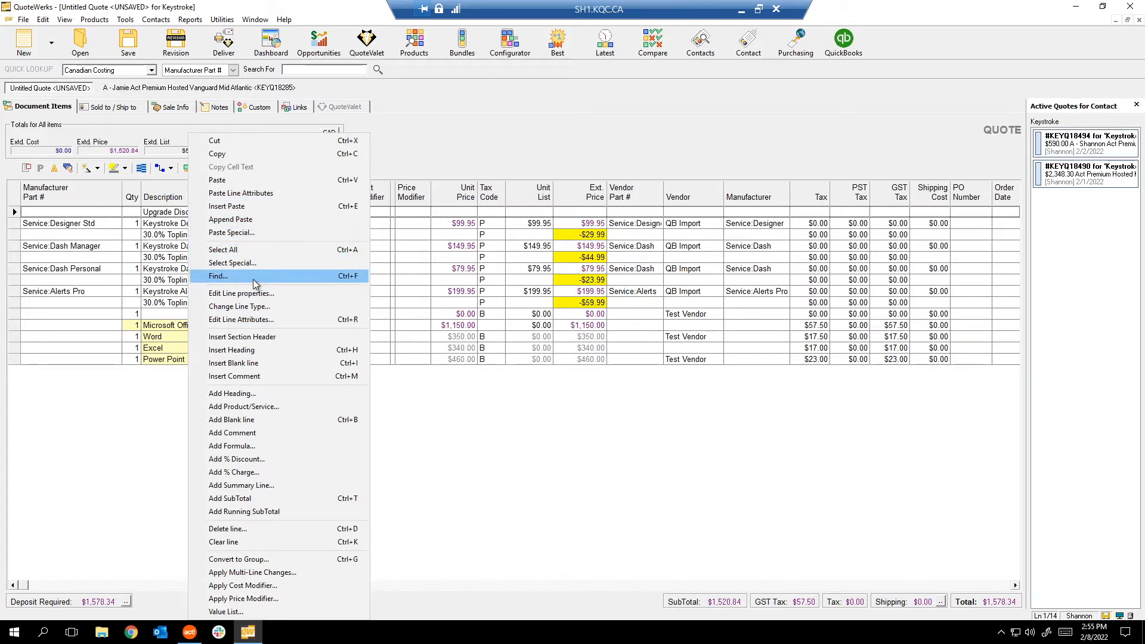
{"action": "key", "text": "Escape"}
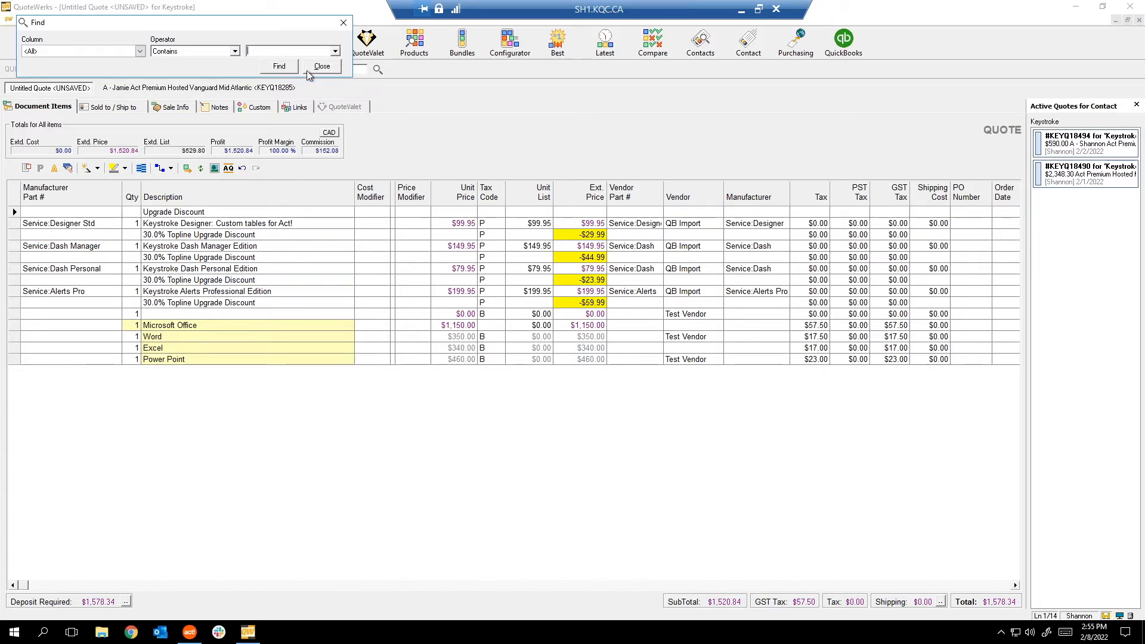
{"action": "left_click", "coordinate": [119, 51]}
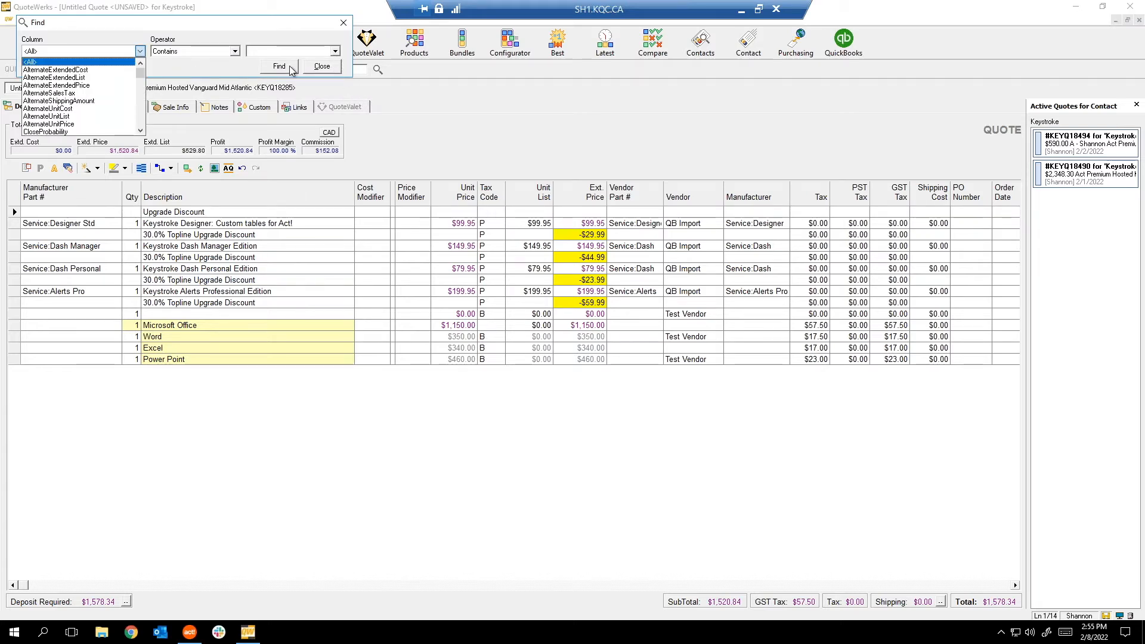
{"action": "left_click", "coordinate": [329, 70]}
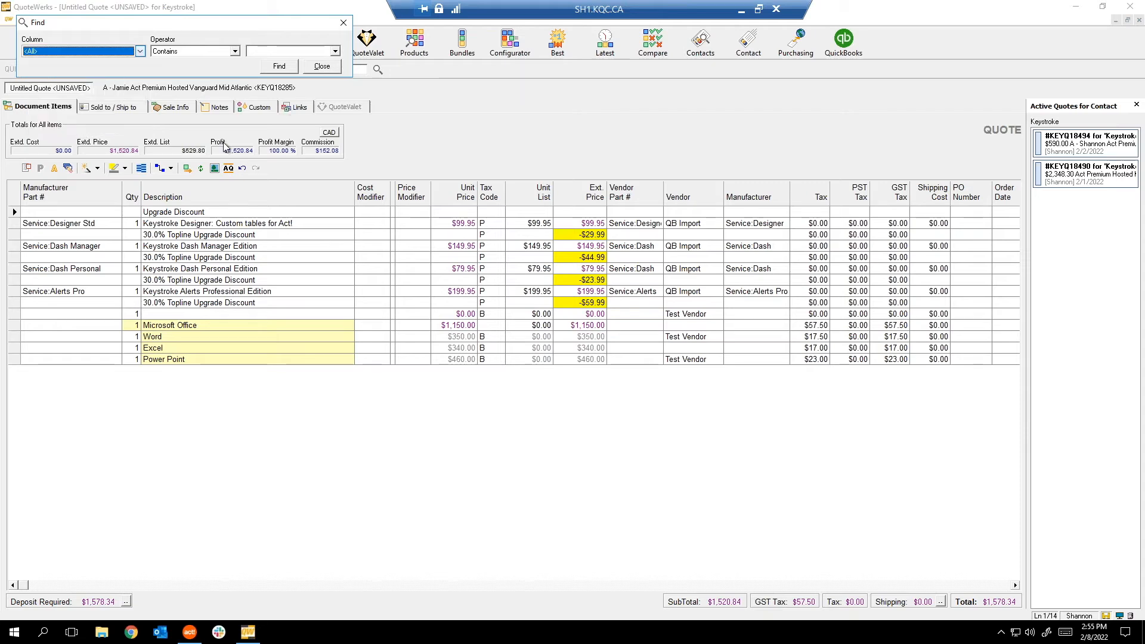
{"action": "left_click", "coordinate": [320, 67]}
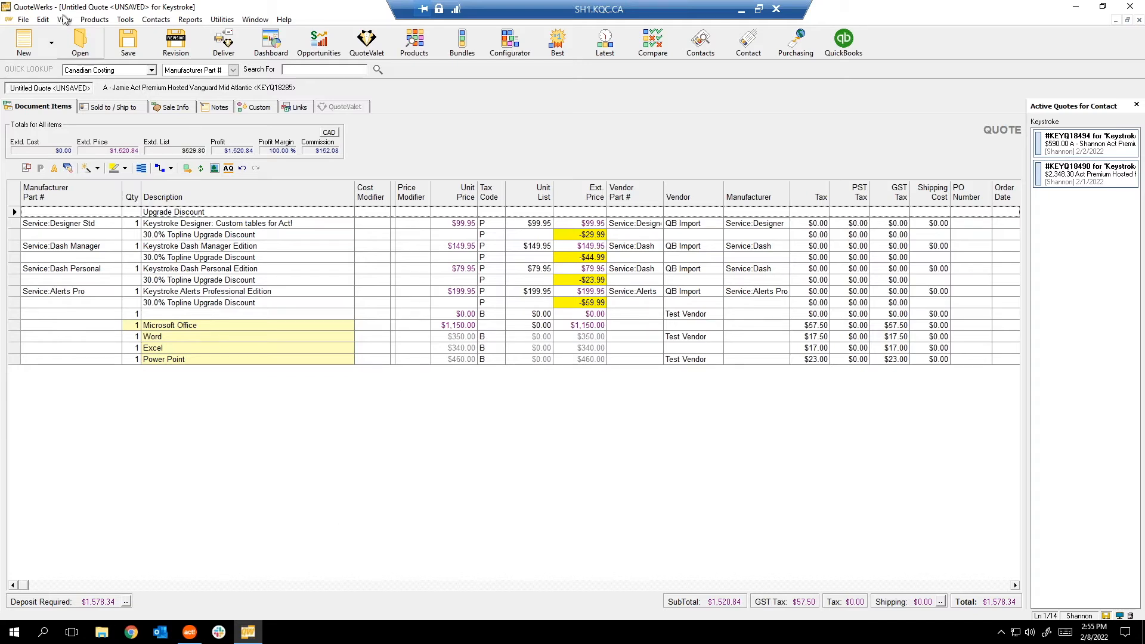
{"action": "right_click", "coordinate": [188, 223]}
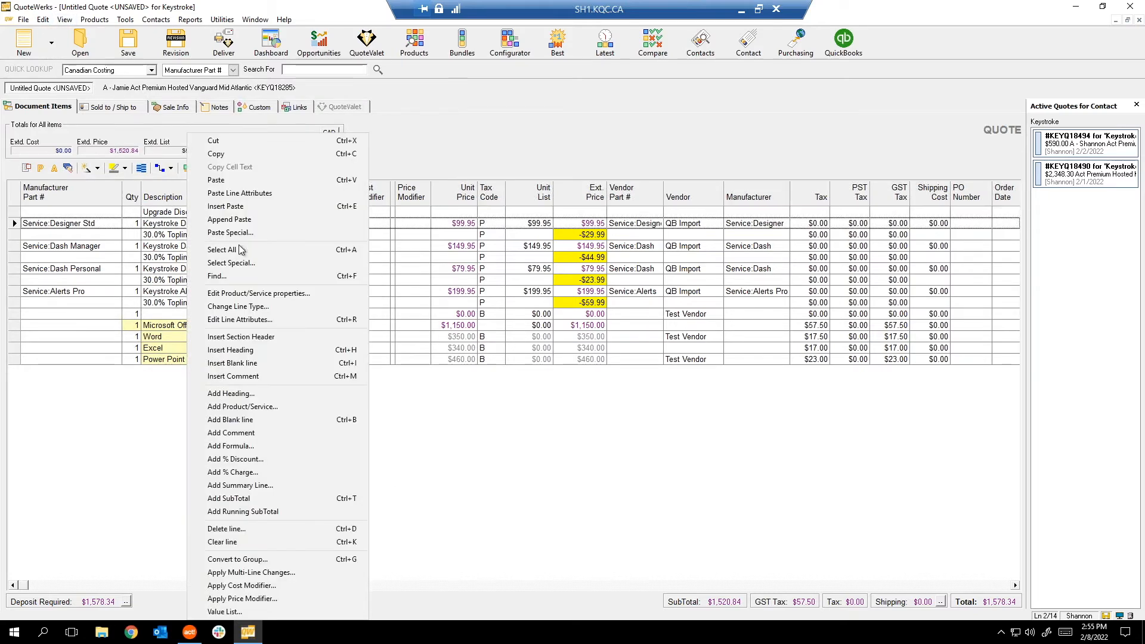
{"action": "left_click", "coordinate": [250, 295]}
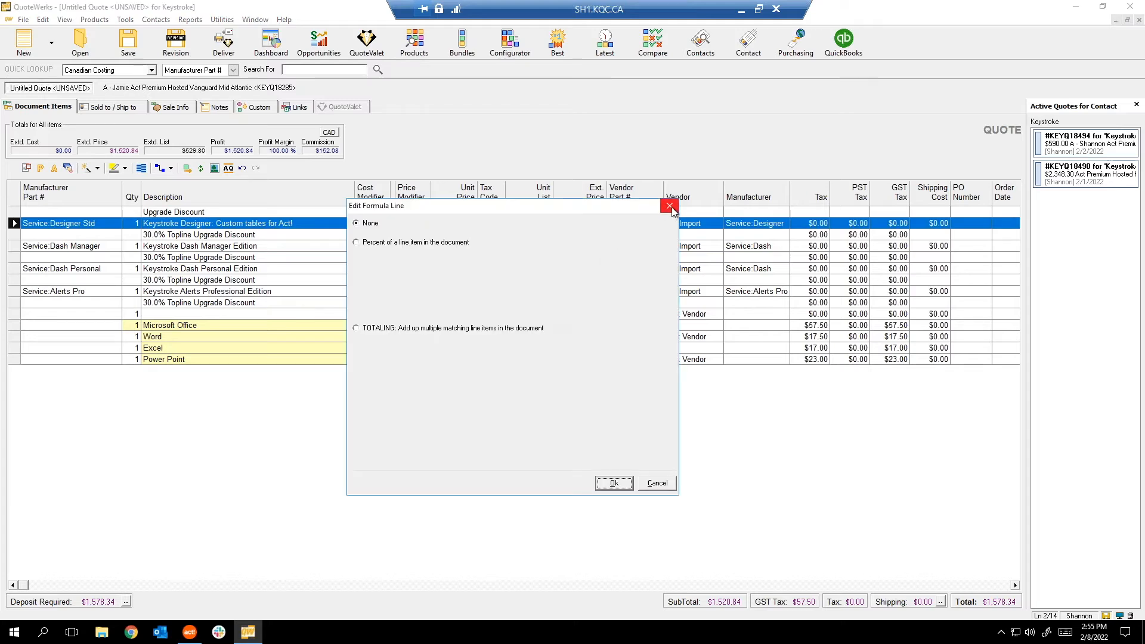
{"action": "left_click", "coordinate": [669, 207]}
{"action": "right_click", "coordinate": [203, 427]}
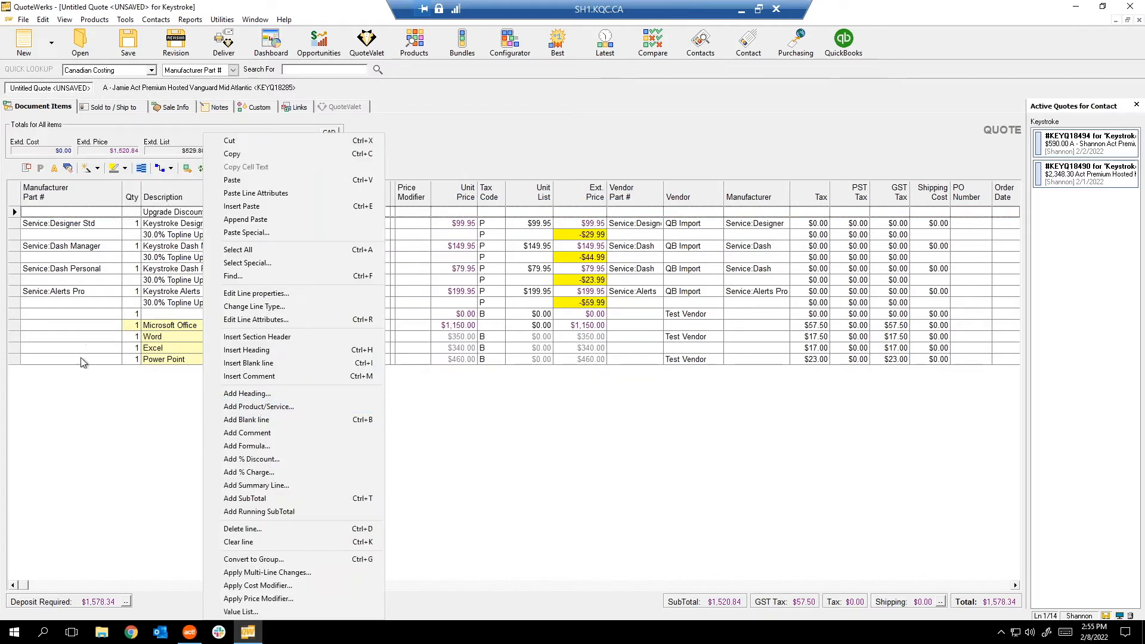
{"action": "left_click", "coordinate": [91, 403]}
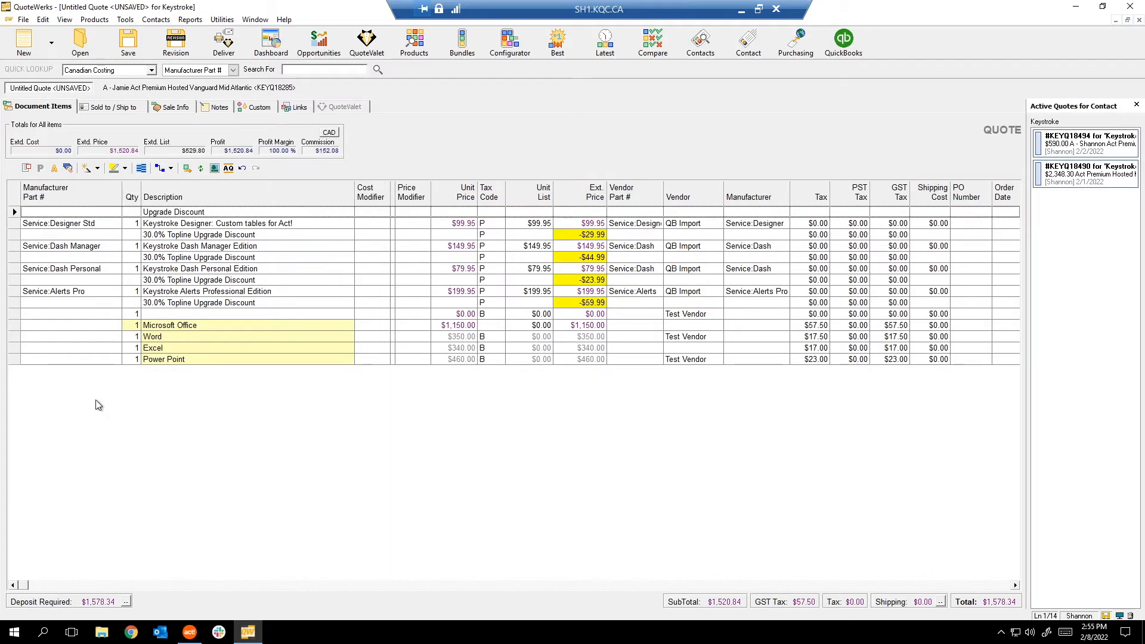
{"action": "right_click", "coordinate": [155, 394]}
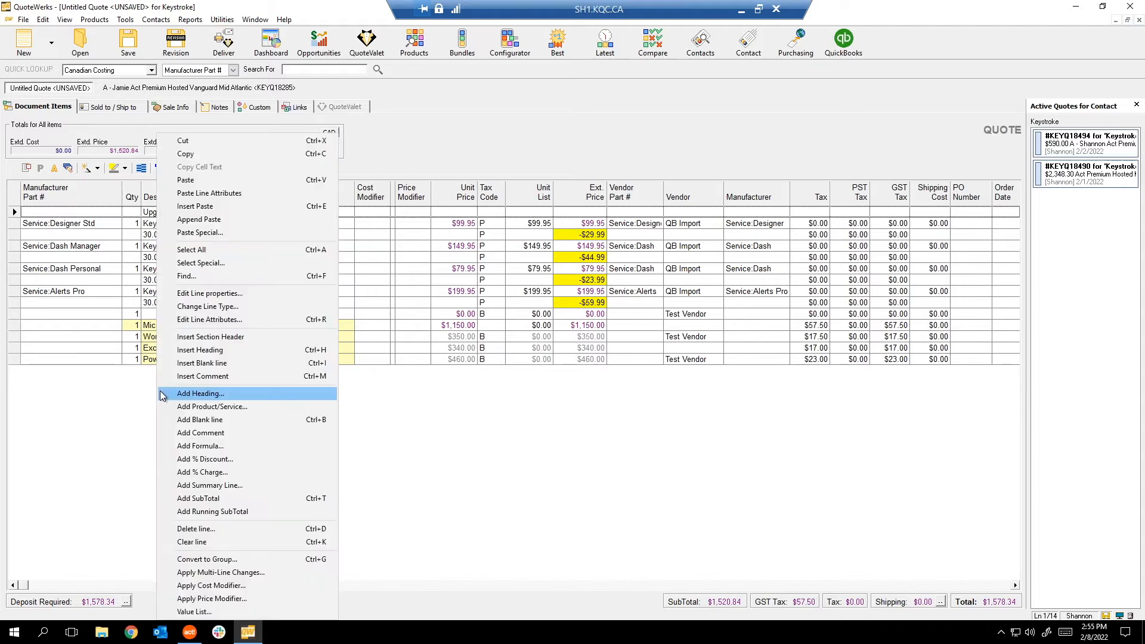
{"action": "left_click", "coordinate": [222, 447]}
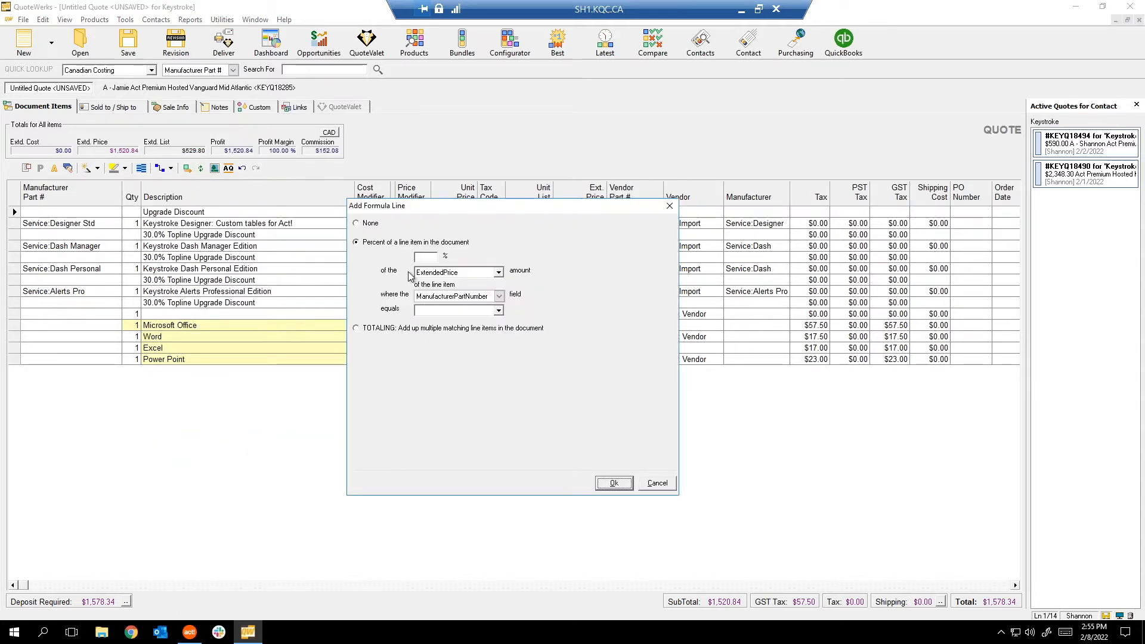
{"action": "left_click_drag", "start_coordinate": [422, 205], "coordinate": [225, 174]}
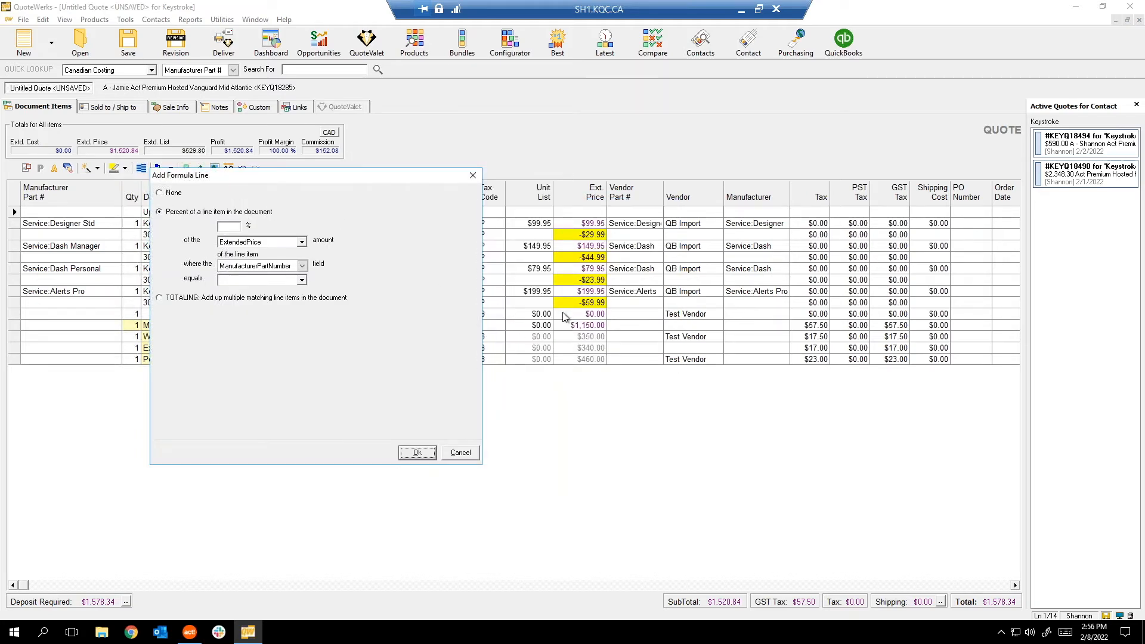
{"action": "left_click_drag", "start_coordinate": [252, 183], "coordinate": [291, 276]}
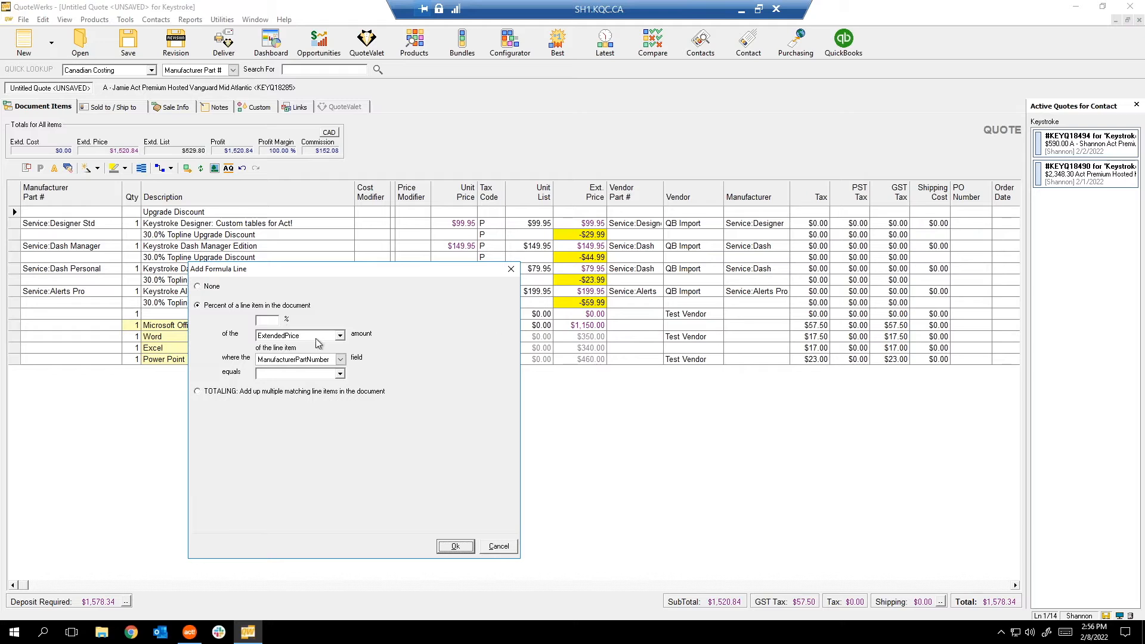
{"action": "left_click", "coordinate": [271, 319]}
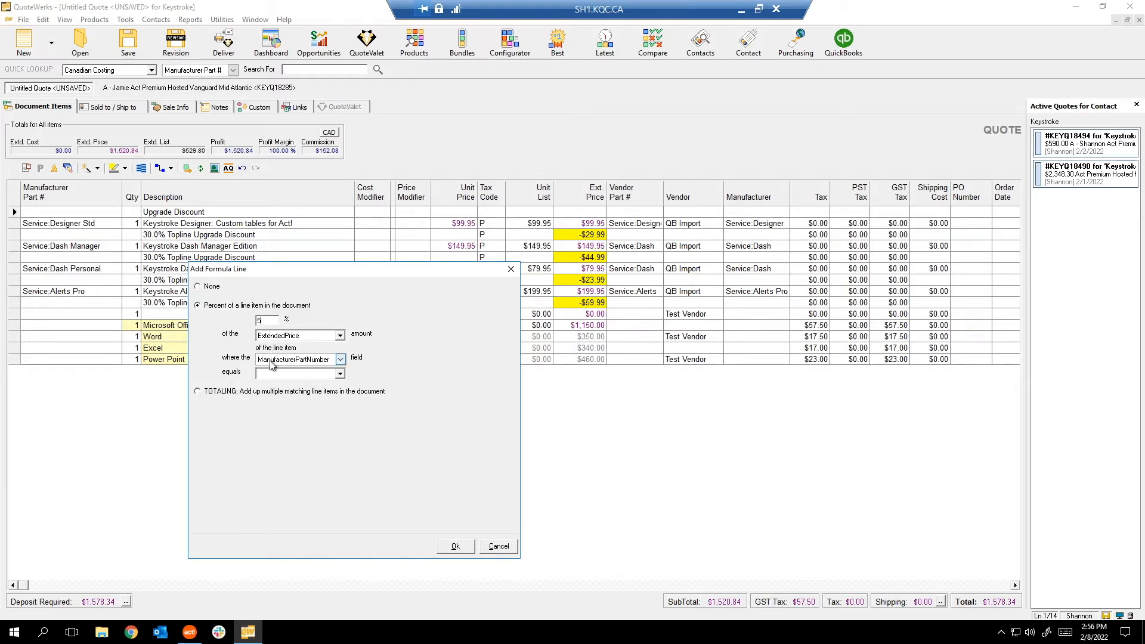
{"action": "left_click", "coordinate": [297, 374]}
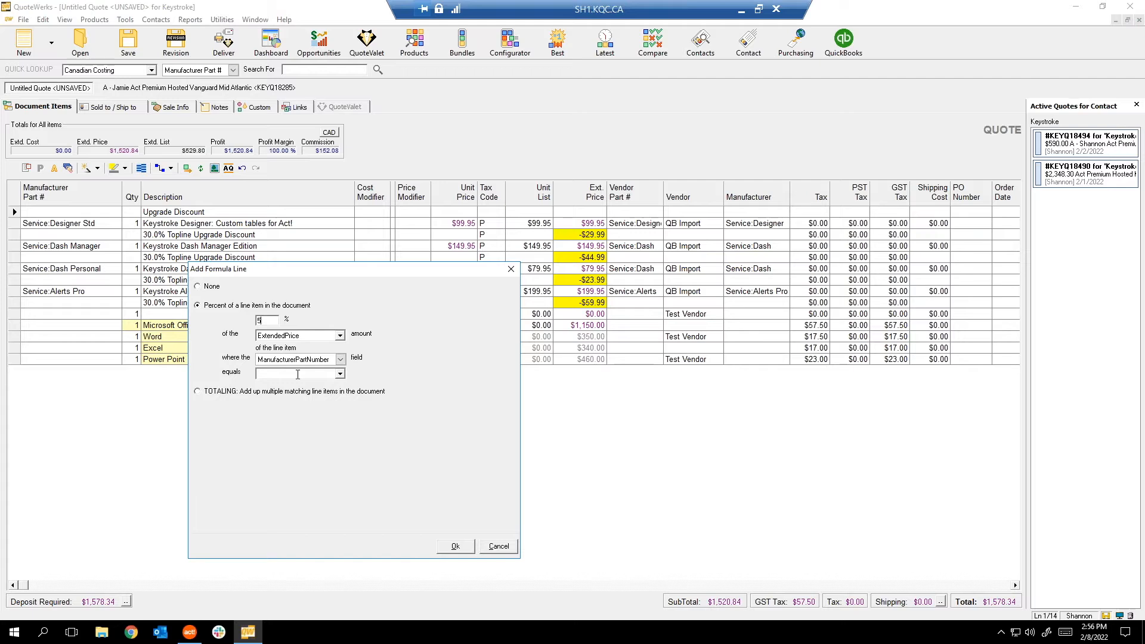
{"action": "left_click", "coordinate": [226, 393]}
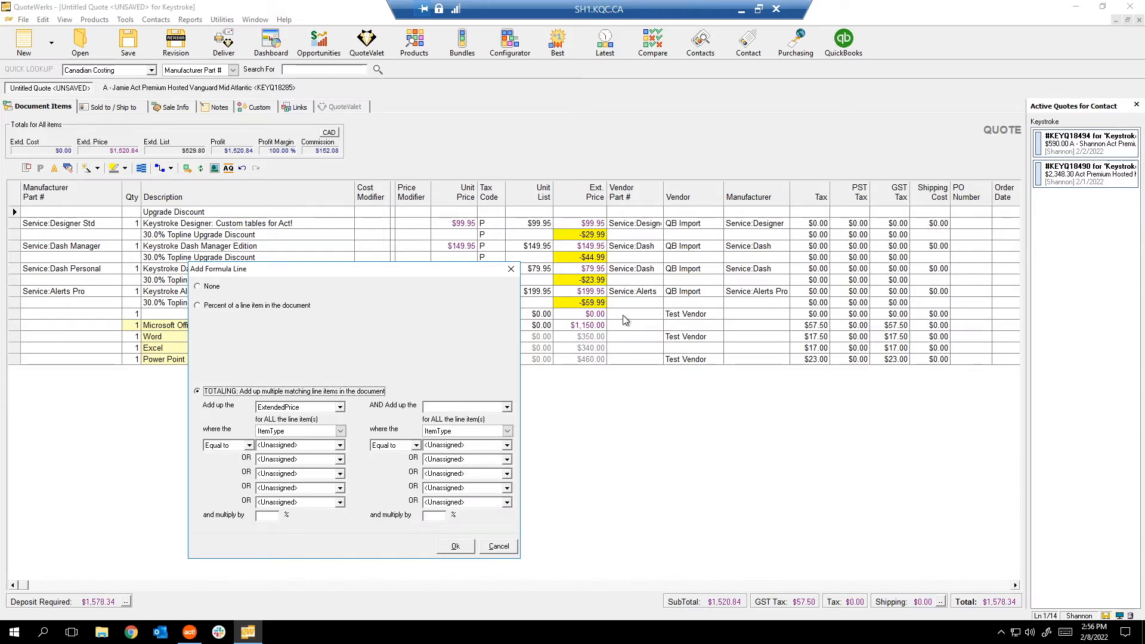
{"action": "left_click", "coordinate": [274, 519]}
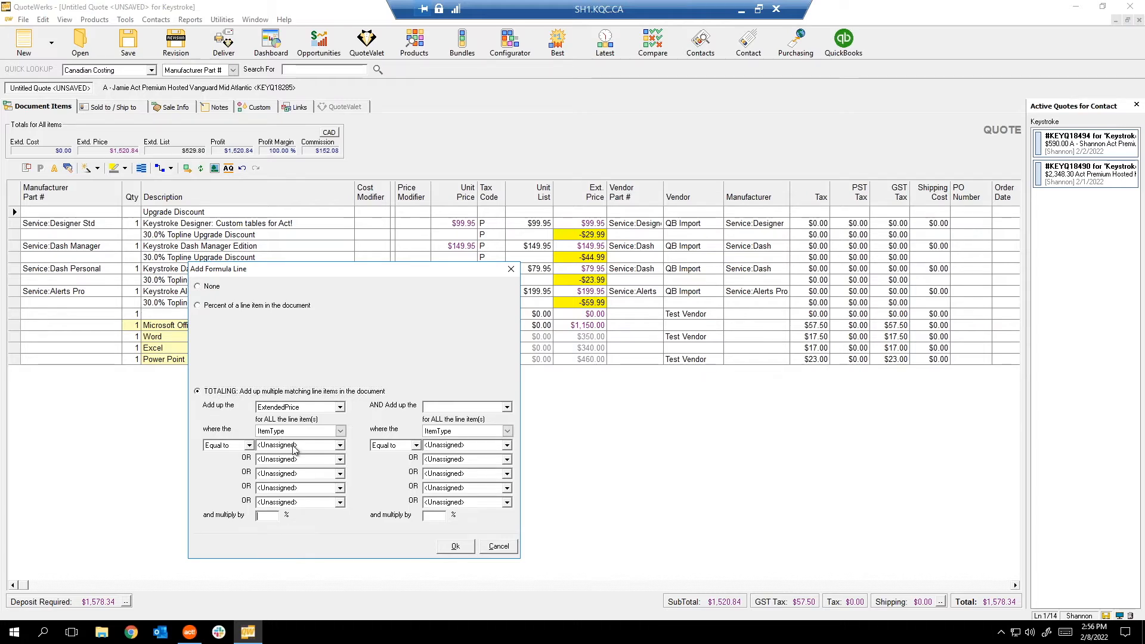
{"action": "left_click", "coordinate": [297, 408]}
{"action": "left_click", "coordinate": [301, 409]}
{"action": "left_click", "coordinate": [301, 409]}
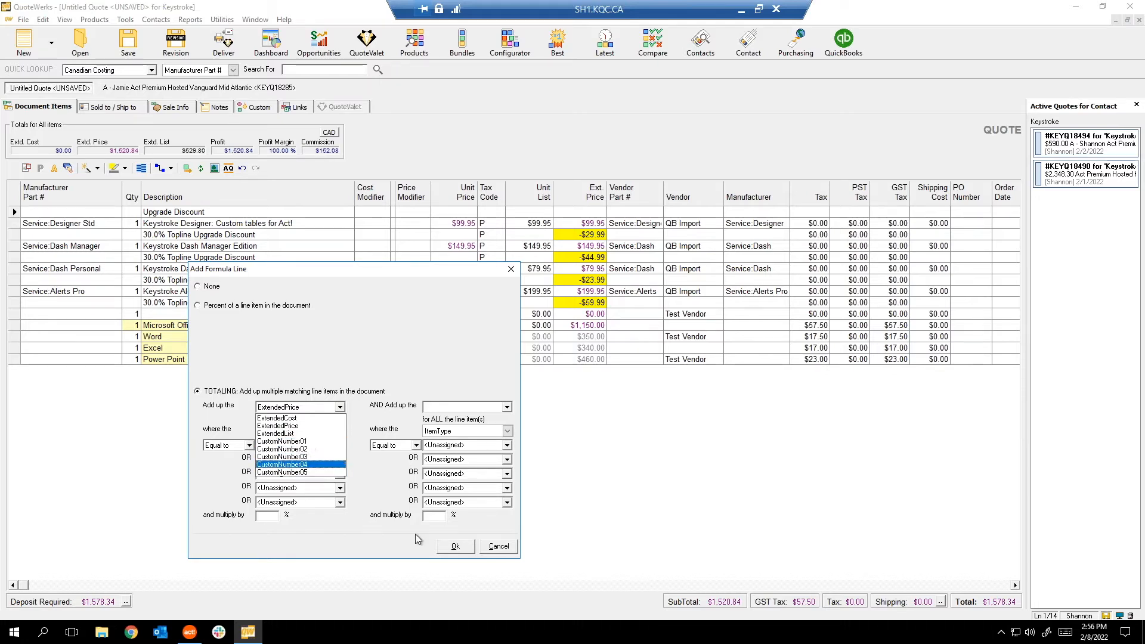
{"action": "left_click", "coordinate": [502, 548]}
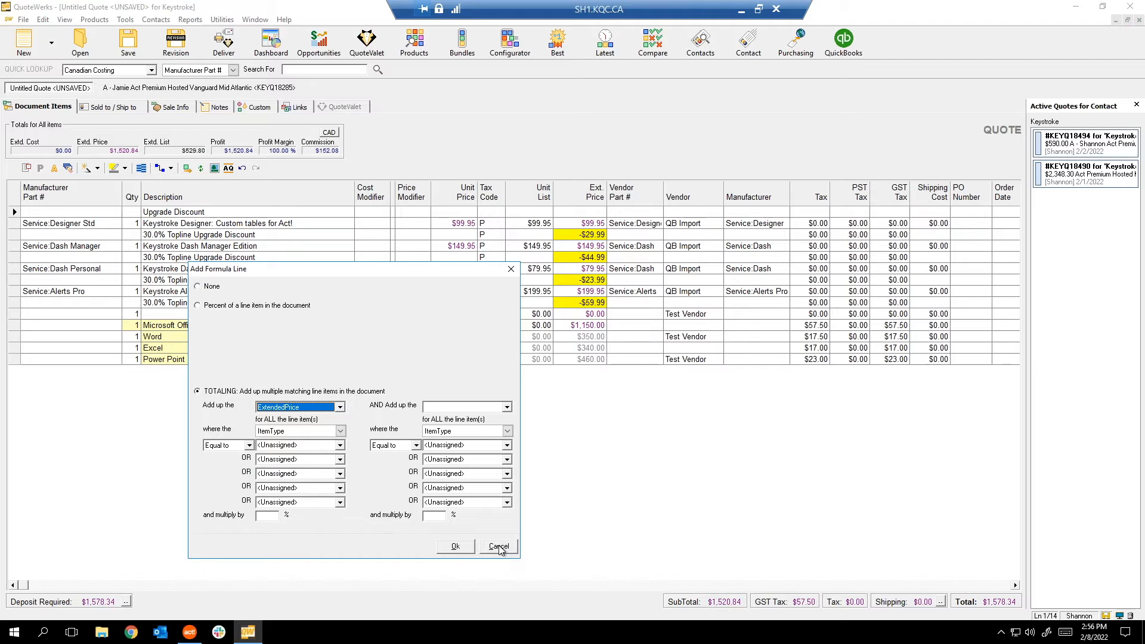
{"action": "left_click", "coordinate": [499, 547]}
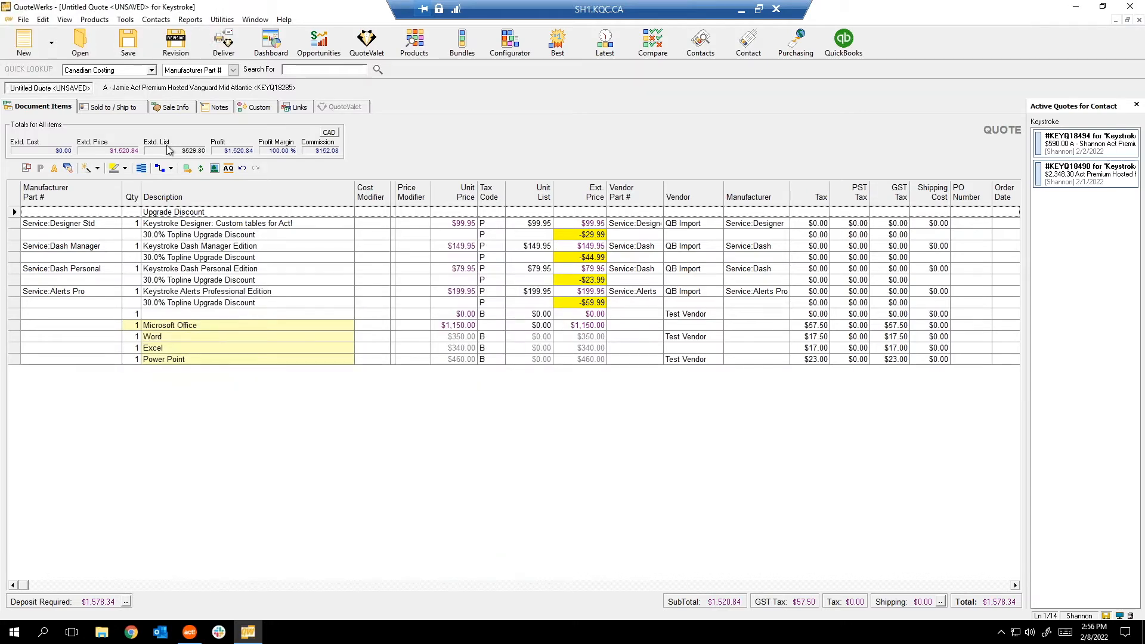
{"action": "left_click", "coordinate": [251, 248]}
{"action": "left_click", "coordinate": [580, 362]}
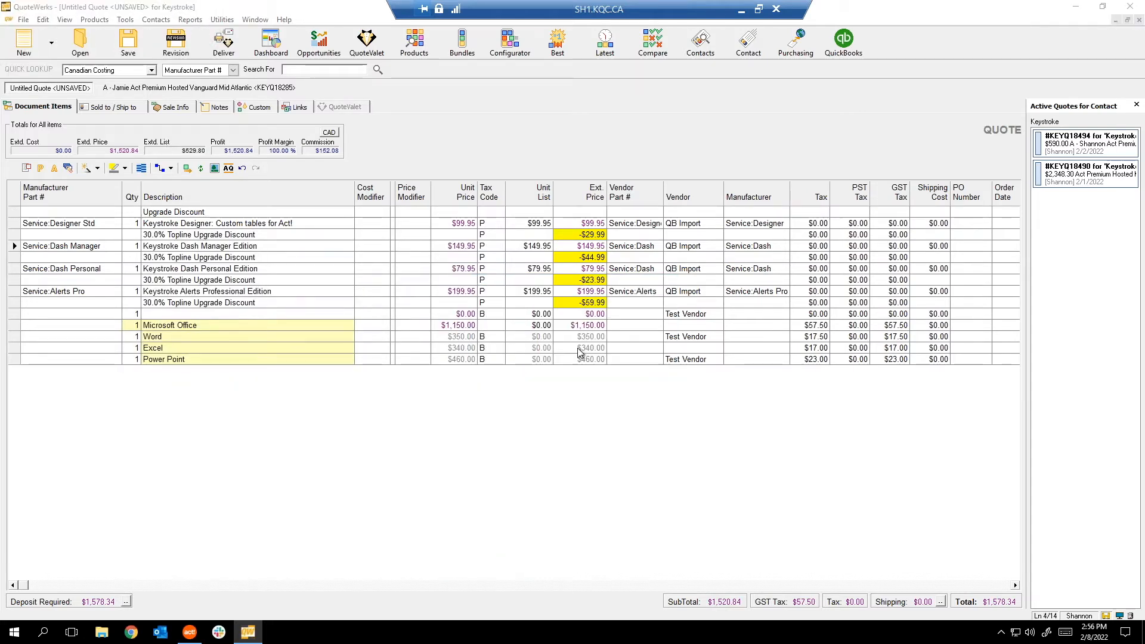
Try changing the Dash Personal discount line's type and dismiss the cannot-change message.
{"action": "right_click", "coordinate": [377, 280]}
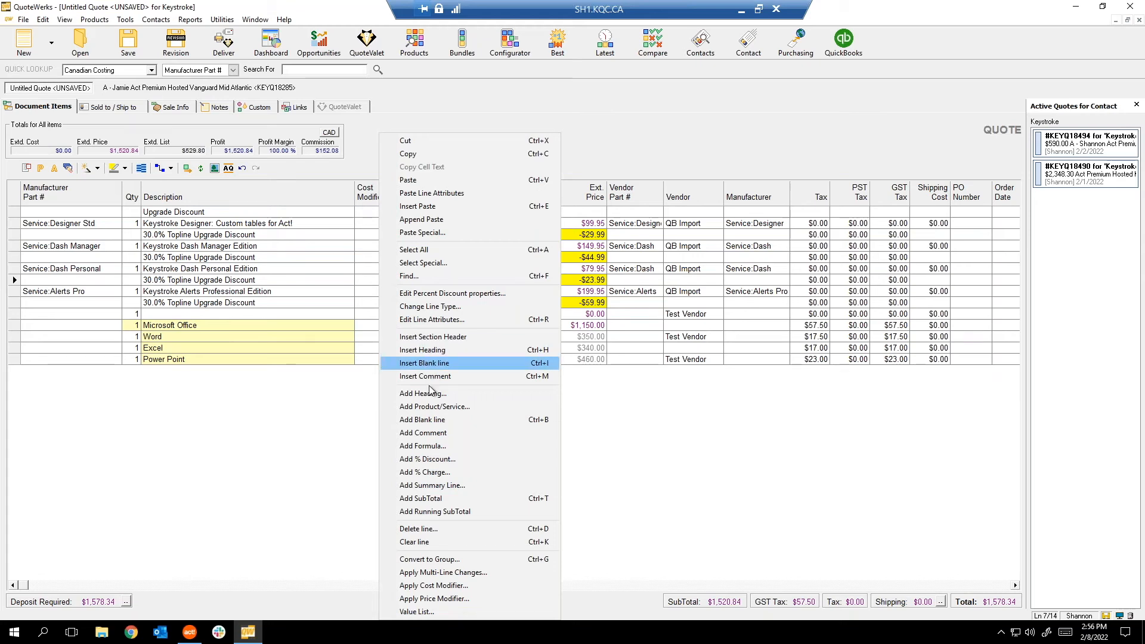
{"action": "left_click", "coordinate": [434, 307]}
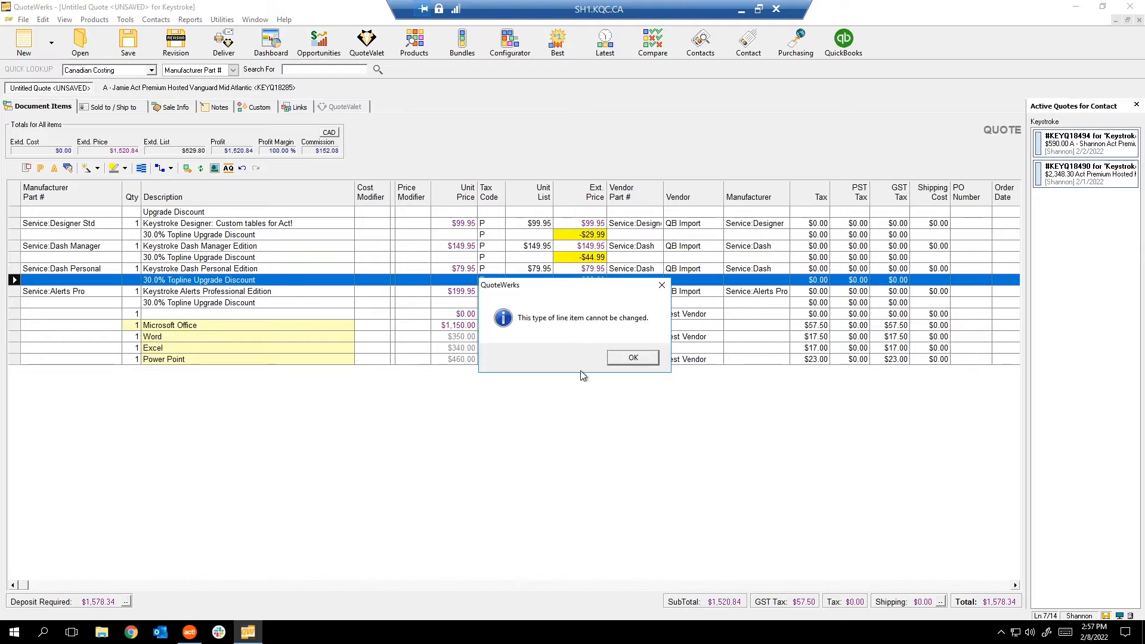
{"action": "left_click", "coordinate": [661, 285]}
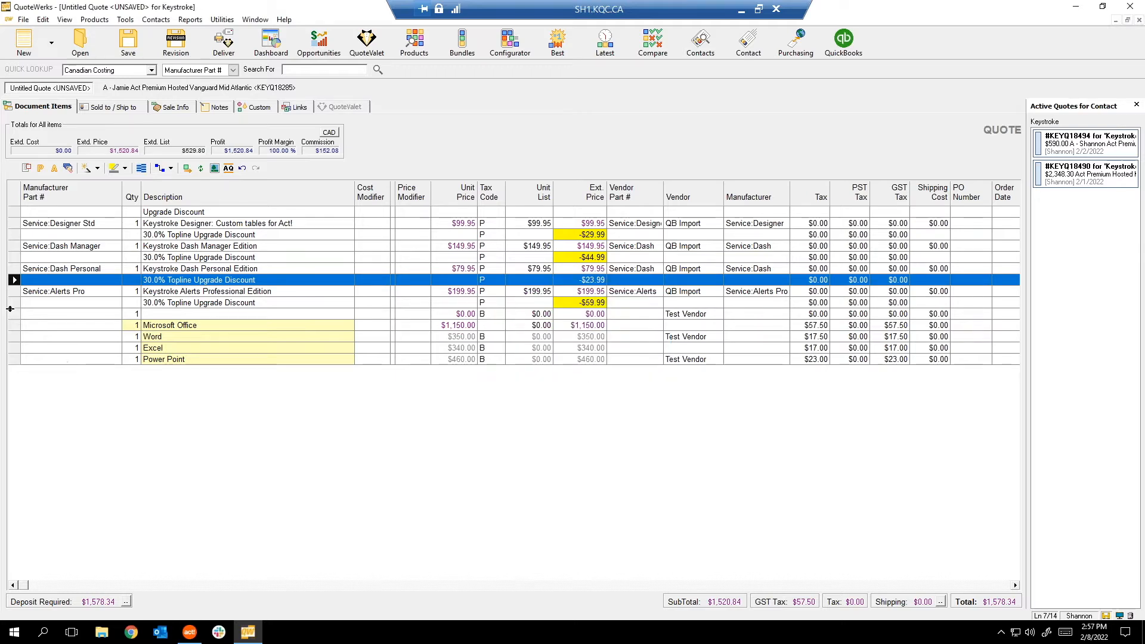
Add a new line at the bottom of the quote as a Comment line.
{"action": "left_click", "coordinate": [11, 312]}
{"action": "right_click", "coordinate": [91, 411]}
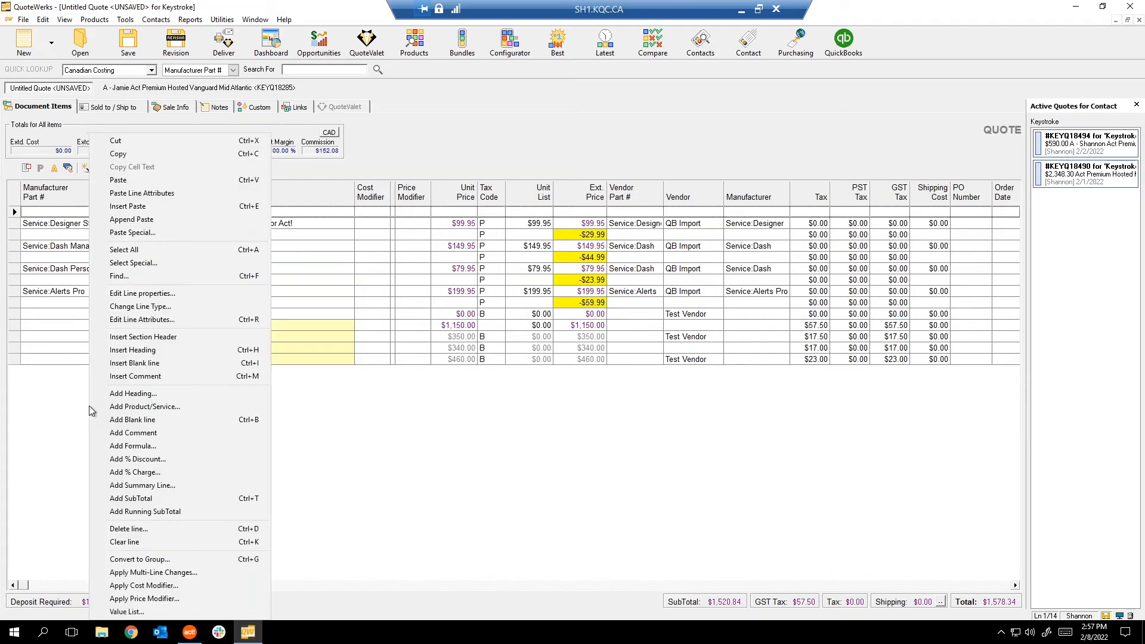
{"action": "left_click", "coordinate": [127, 432]}
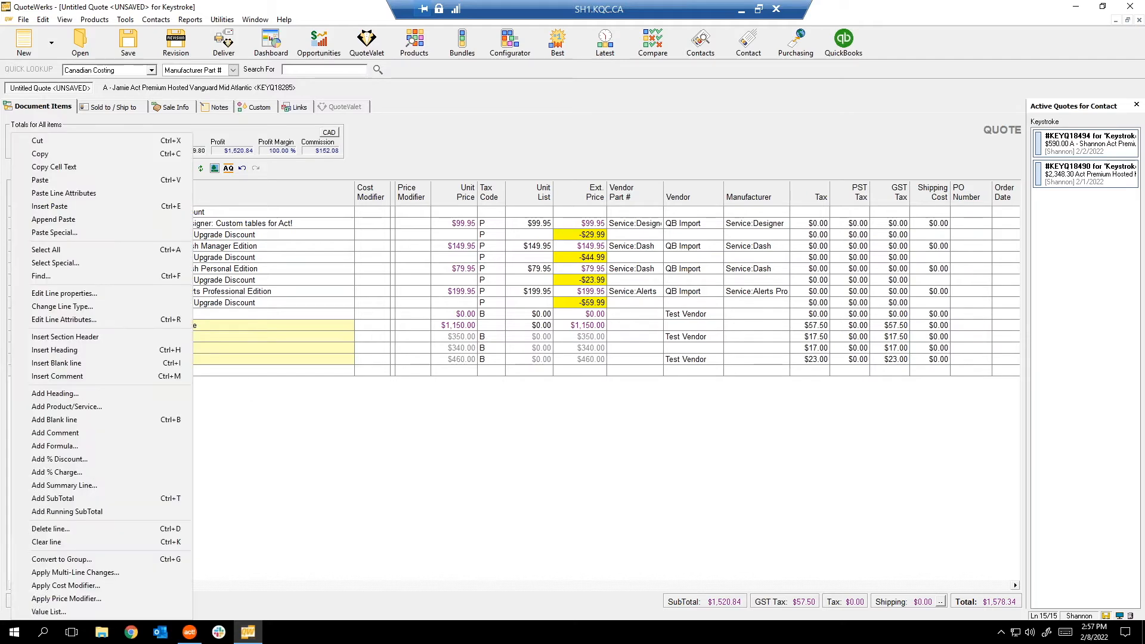
{"action": "left_click", "coordinate": [74, 307]}
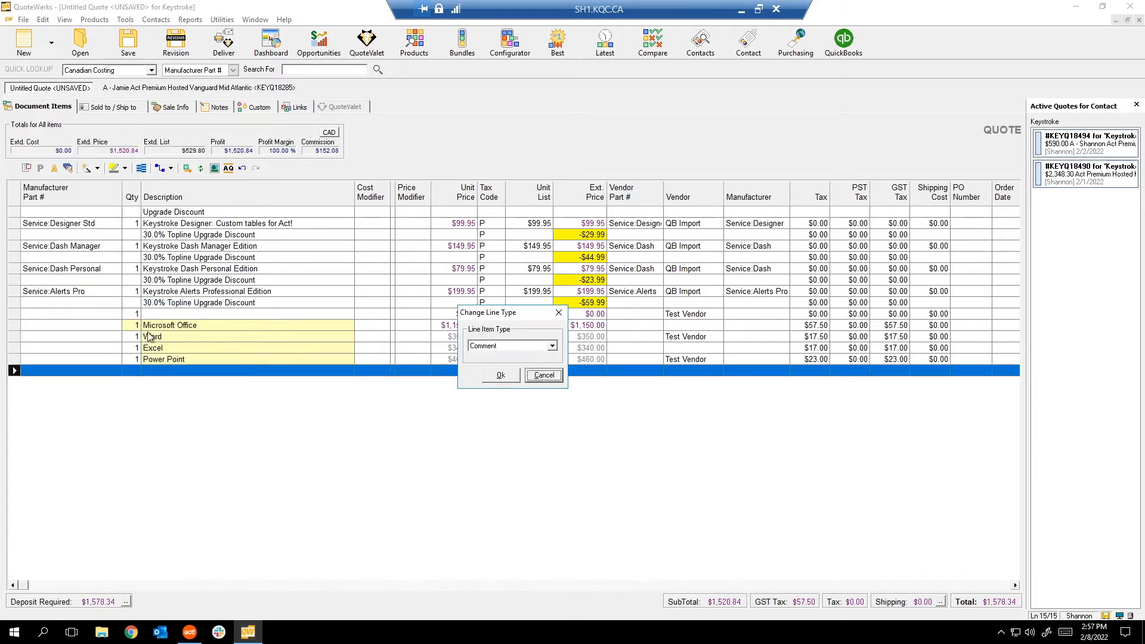
{"action": "left_click", "coordinate": [498, 346]}
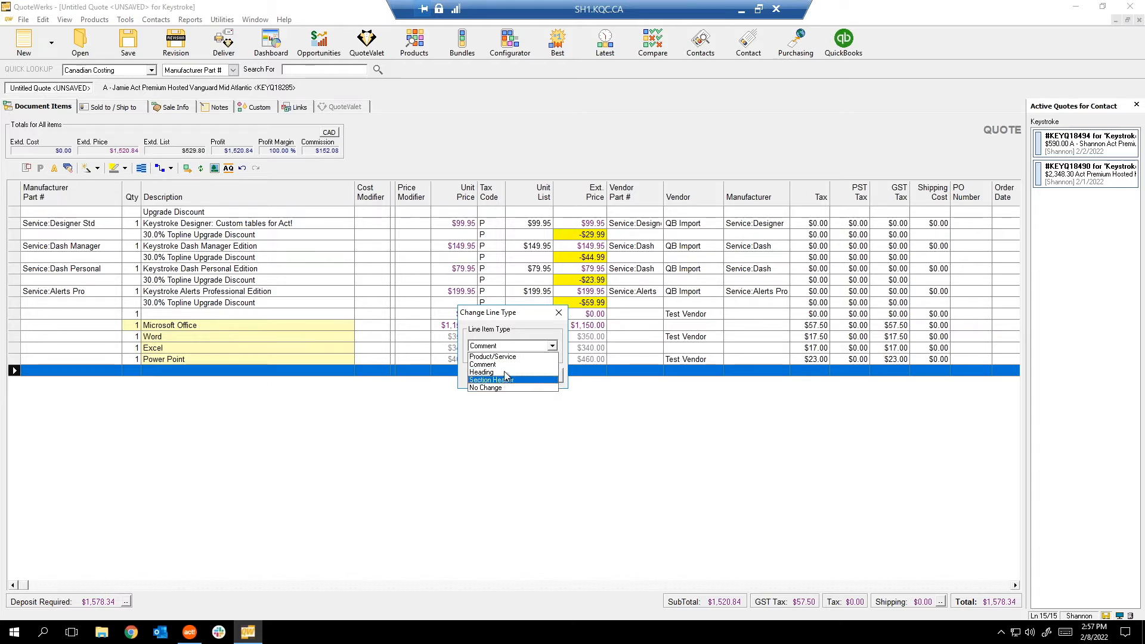
{"action": "left_click", "coordinate": [558, 313]}
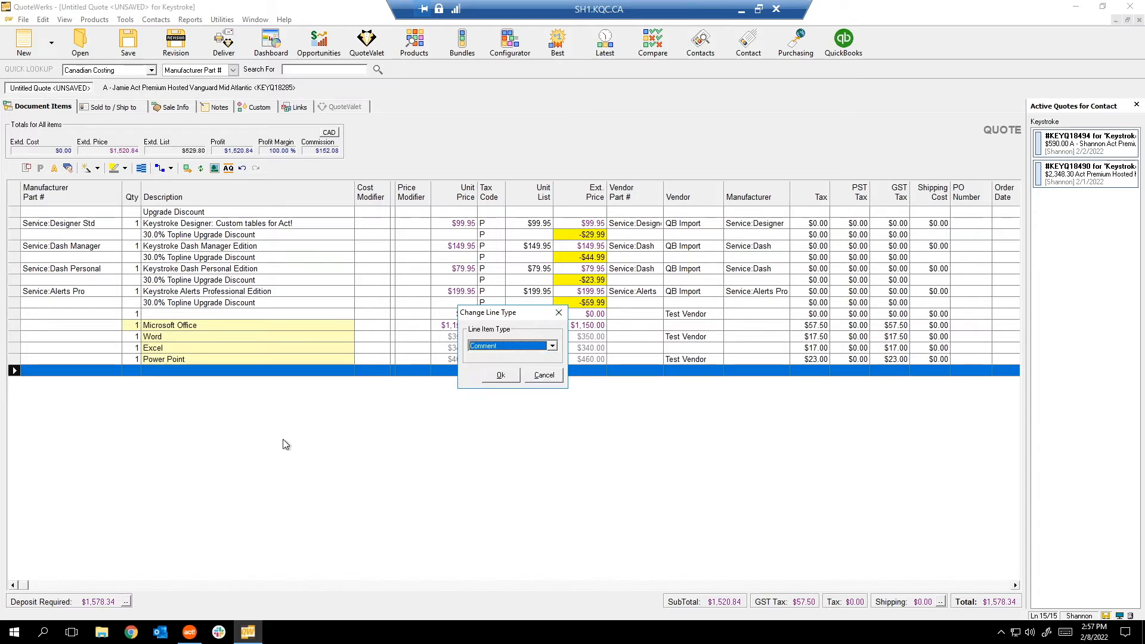
{"action": "left_click", "coordinate": [514, 378]}
Delete the empty line below Power Point and move the blank line above Microsoft Office to the end.
{"action": "right_click", "coordinate": [249, 435]}
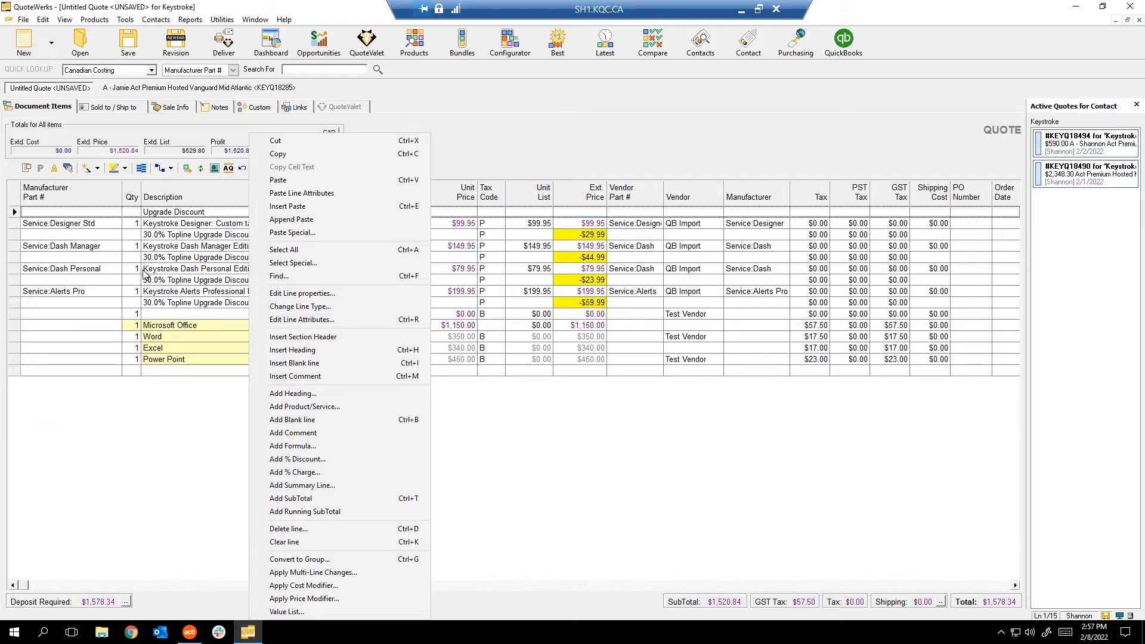
{"action": "left_click", "coordinate": [77, 314]}
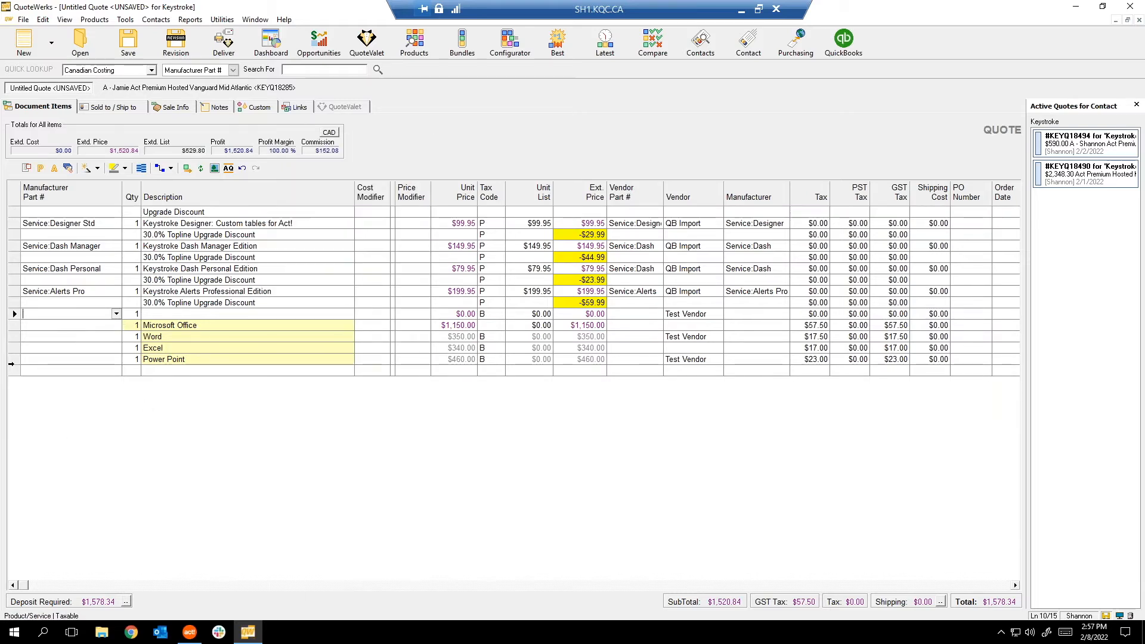
{"action": "left_click", "coordinate": [14, 371]}
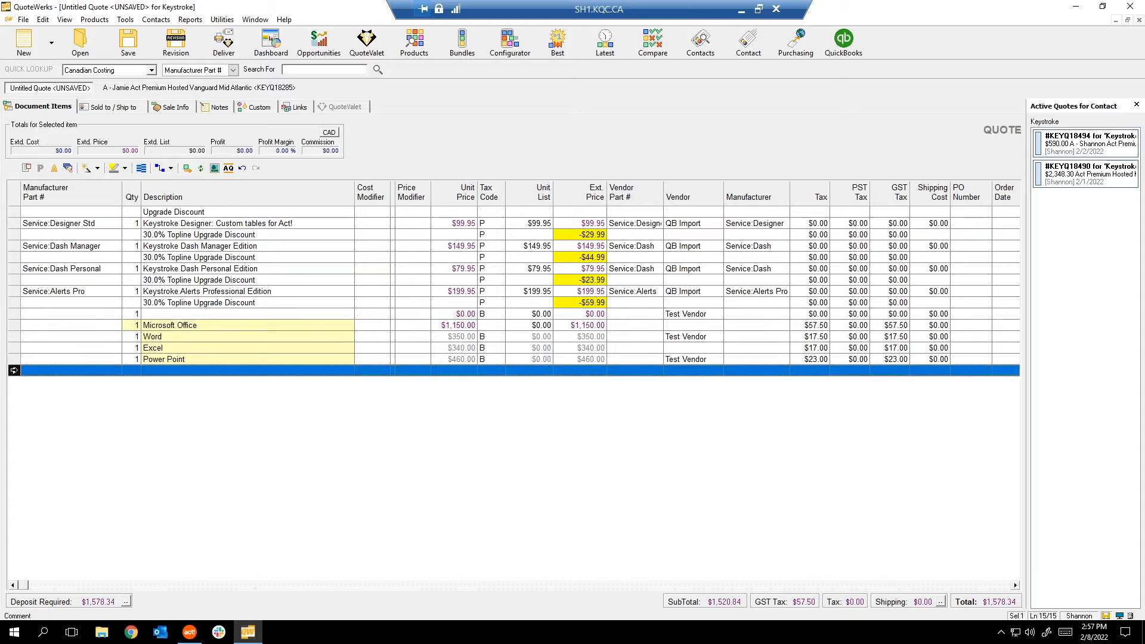
{"action": "key", "text": "Delete"}
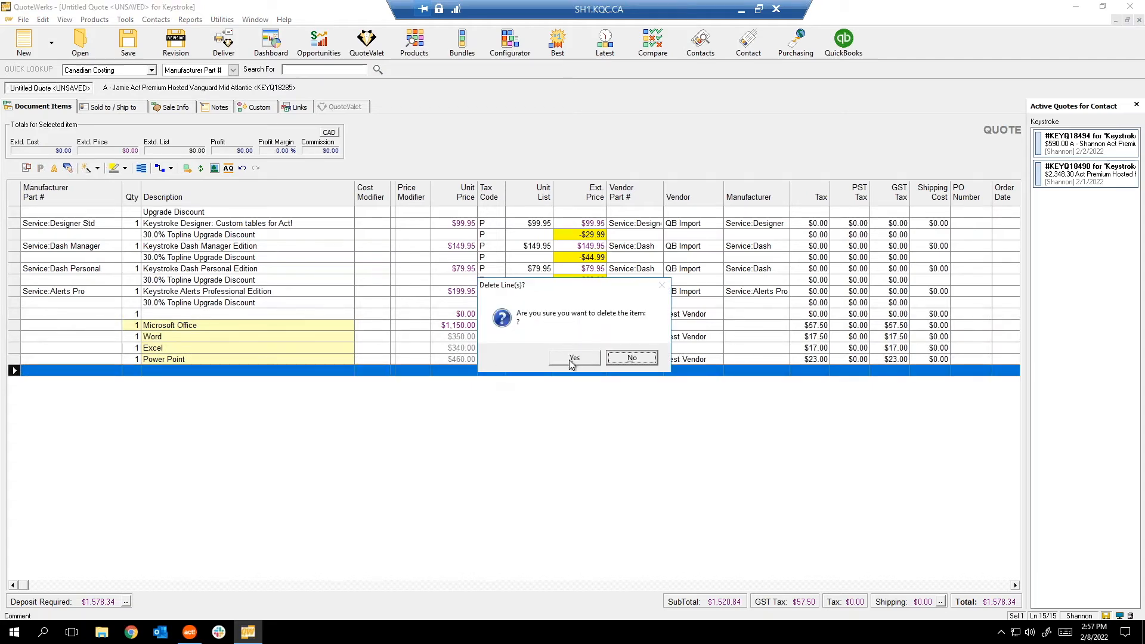
{"action": "key", "text": "y"}
{"action": "left_click_drag", "start_coordinate": [13, 313], "coordinate": [18, 370]}
{"action": "right_click", "coordinate": [190, 362]}
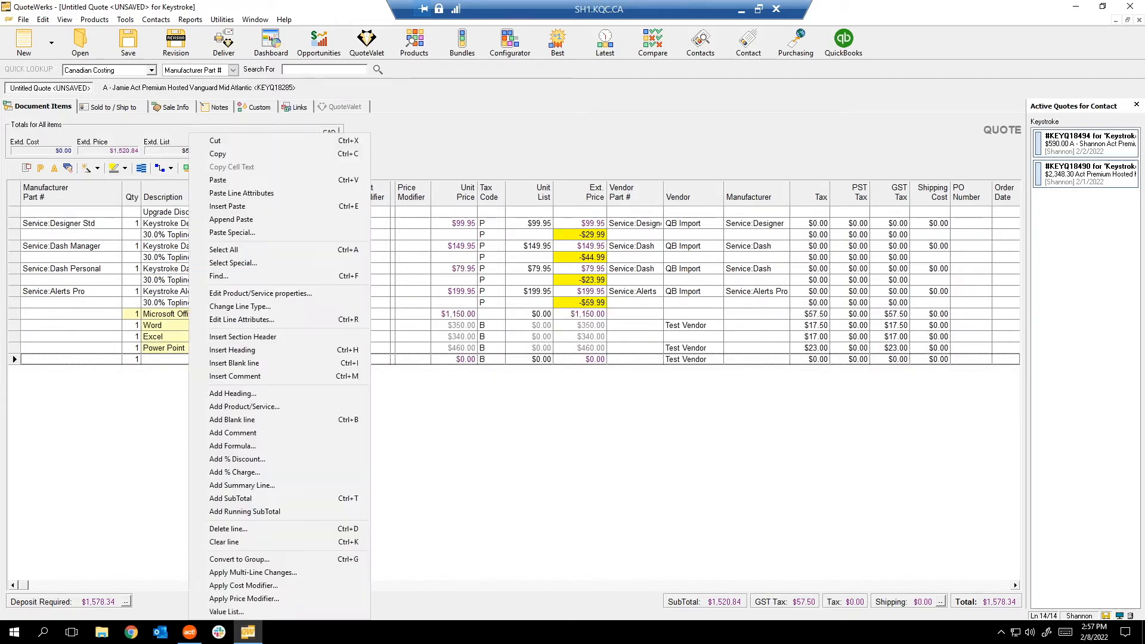
Add two lines described 'Optional Item 1' and 'Optional Item 2' at the end of the quote.
{"action": "left_click", "coordinate": [106, 375]}
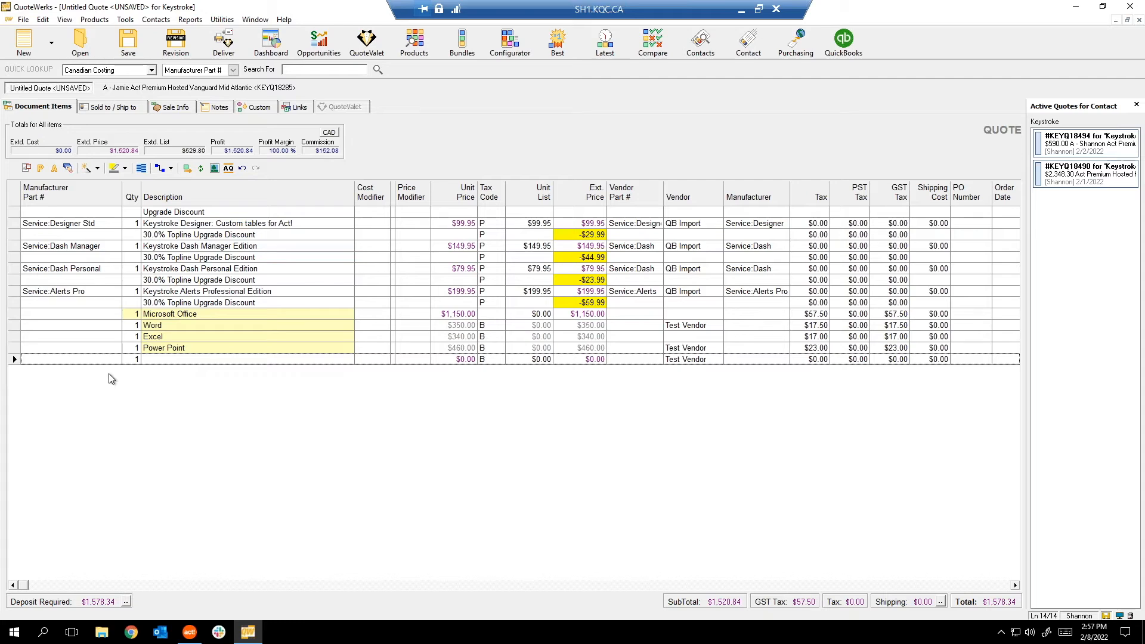
{"action": "left_click", "coordinate": [179, 359]}
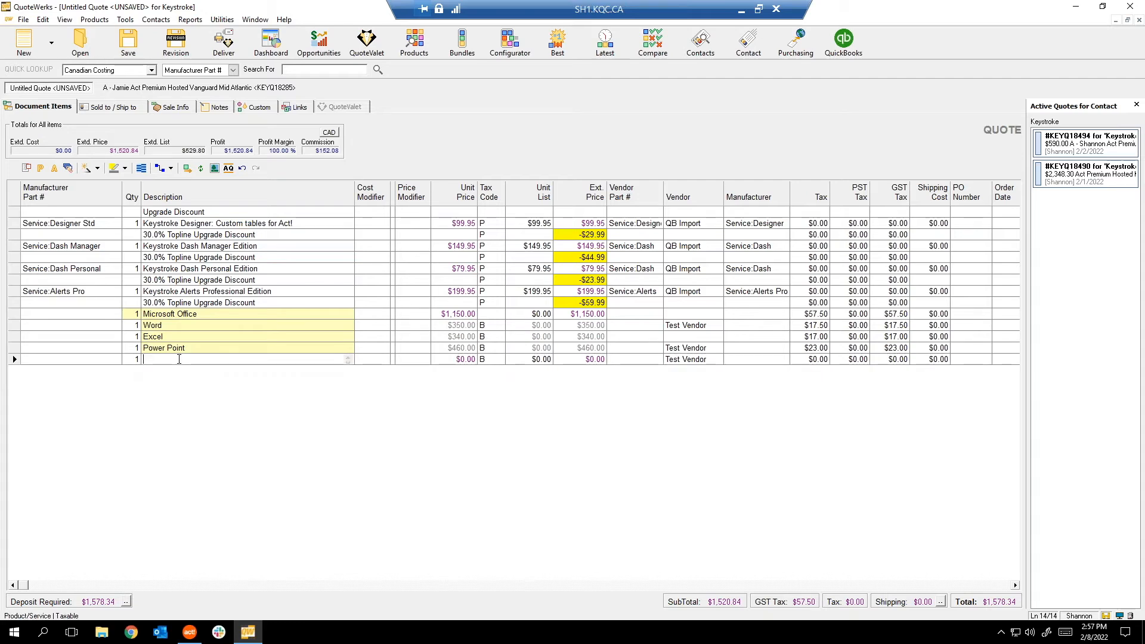
{"action": "type", "text": "Optional Item 1"}
{"action": "key", "text": "Return"}
{"action": "left_click", "coordinate": [188, 370]}
{"action": "type", "text": "Optional"}
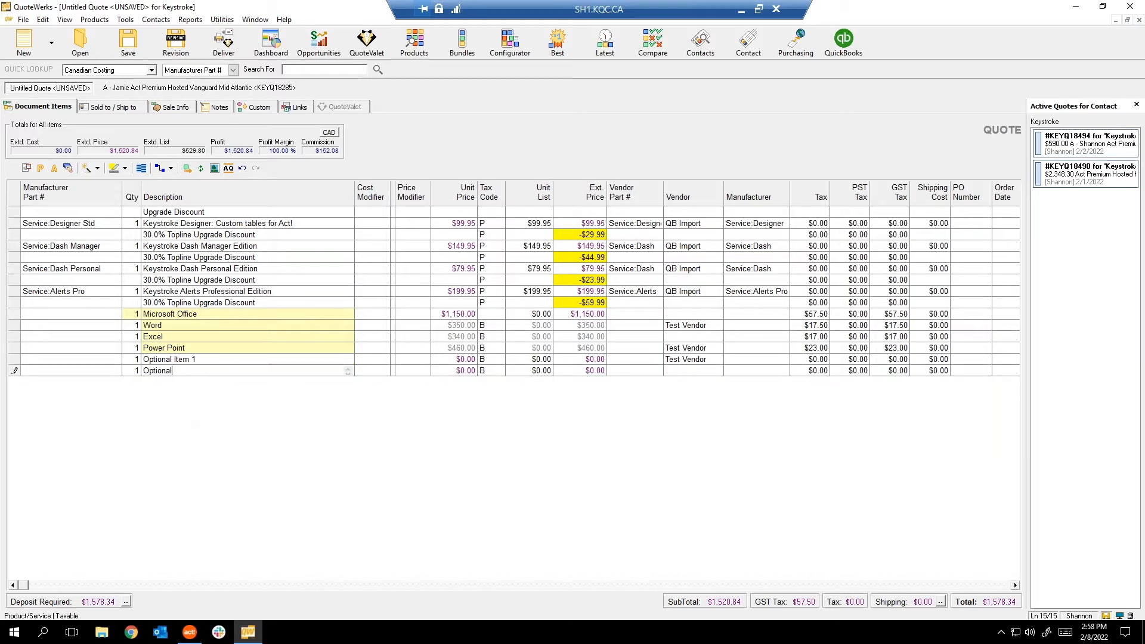
{"action": "type", "text": " Item 2"}
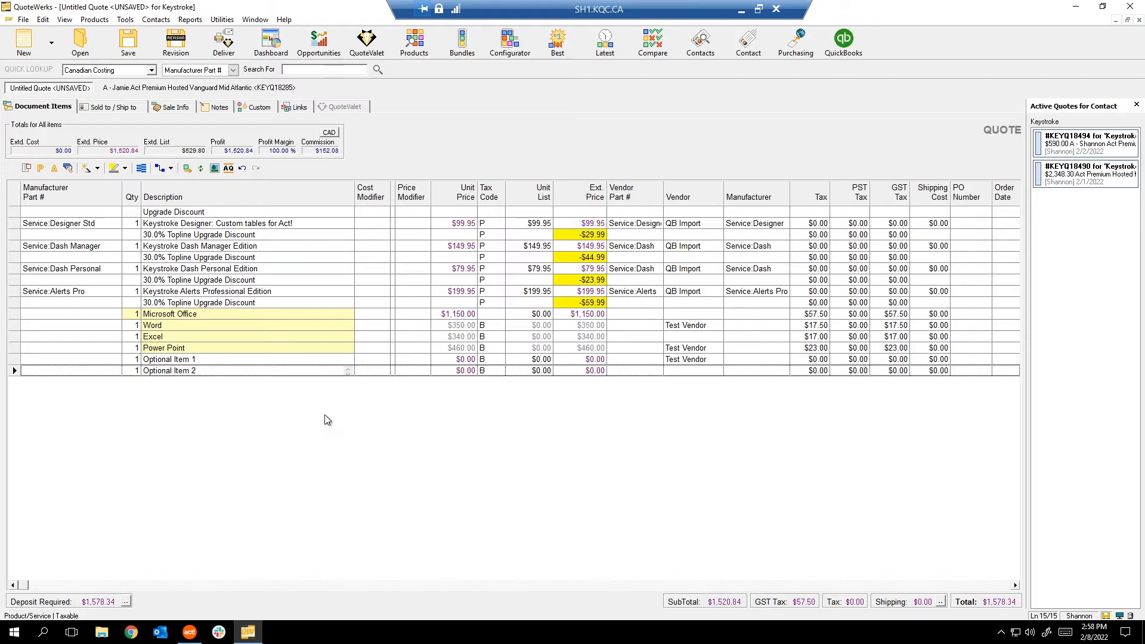
{"action": "left_click", "coordinate": [446, 359]}
Price Optional Item 1 at $40.00 and Optional Item 2 at $60.00.
{"action": "left_click", "coordinate": [446, 361]}
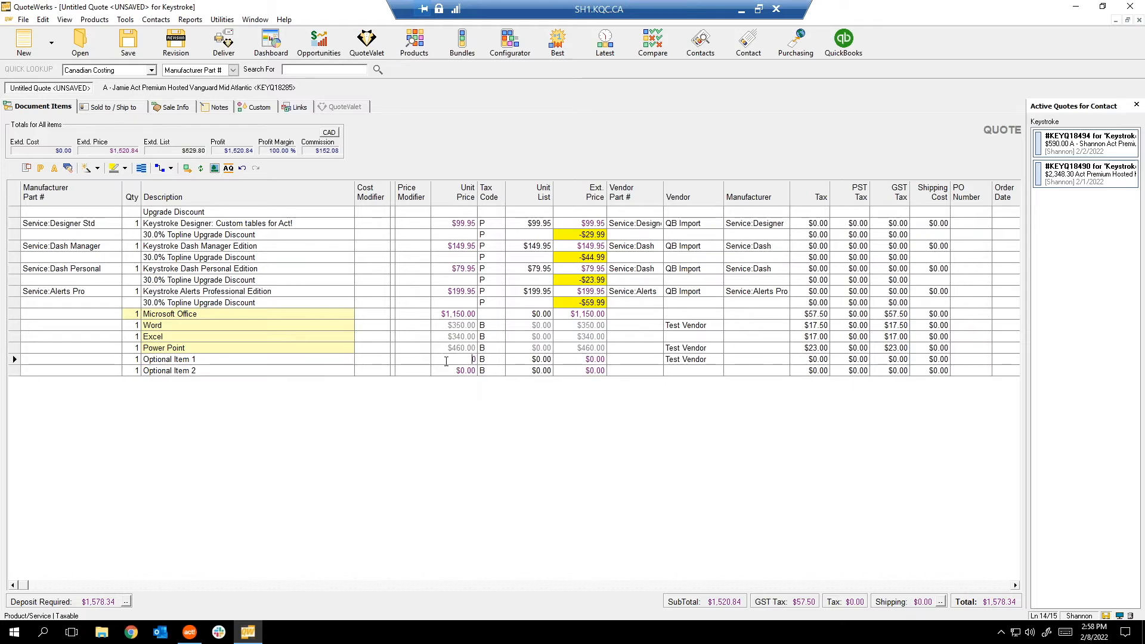
{"action": "type", "text": "4"}
{"action": "left_click", "coordinate": [450, 370]}
{"action": "type", "text": "60"}
{"action": "key", "text": "Return"}
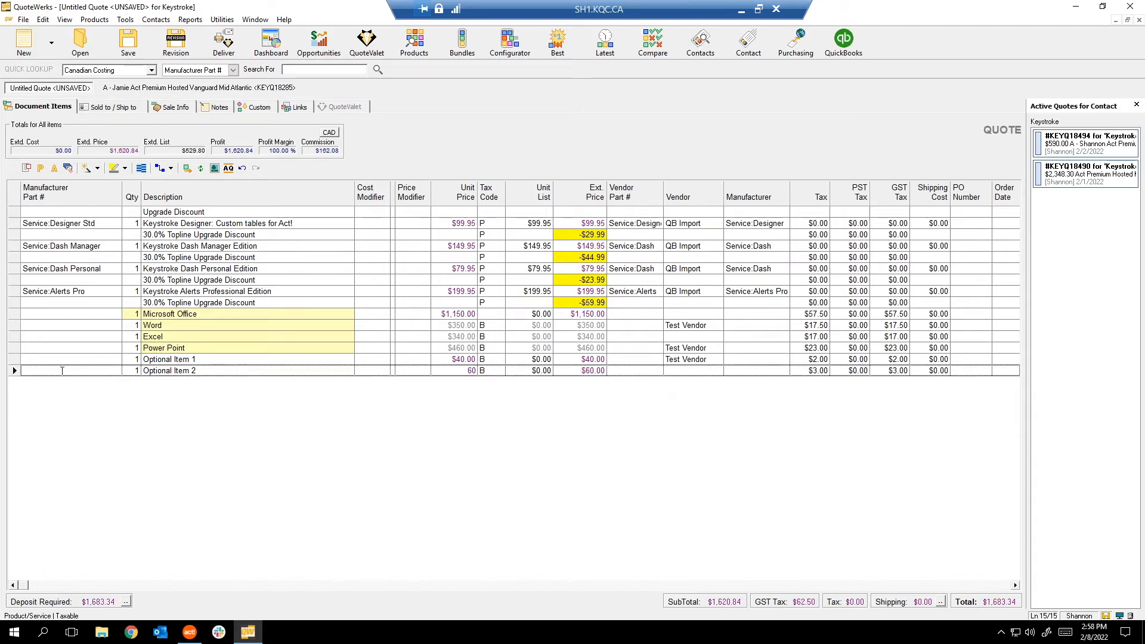
{"action": "left_click_drag", "start_coordinate": [16, 358], "coordinate": [13, 371]}
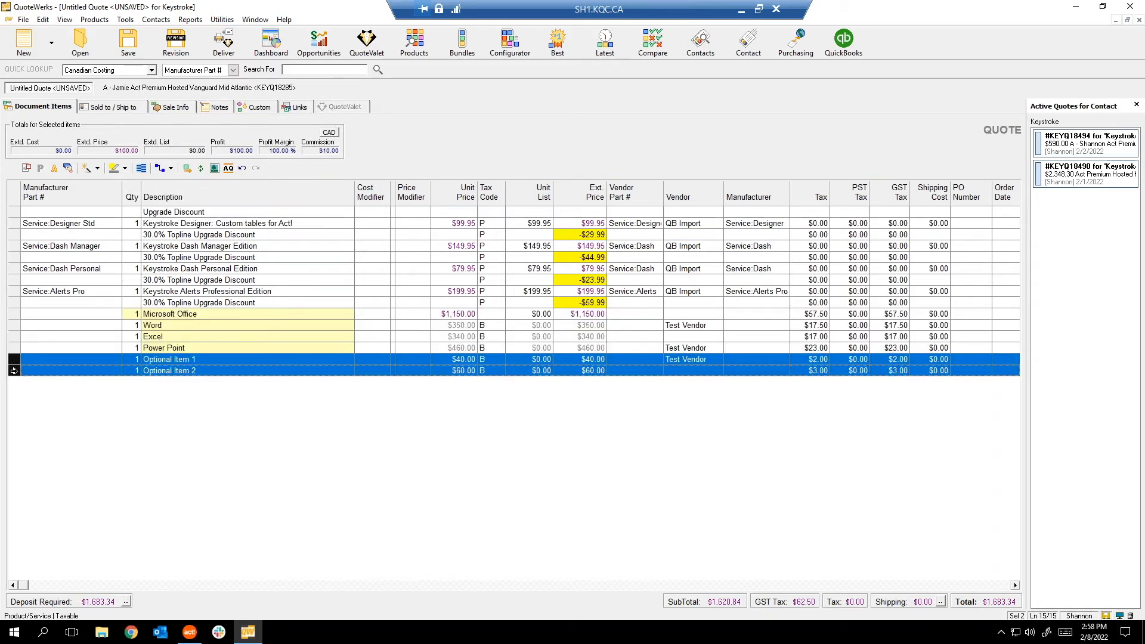
Set Is Optional to Yes for both optional item lines in Edit Line Attributes.
{"action": "right_click", "coordinate": [14, 370]}
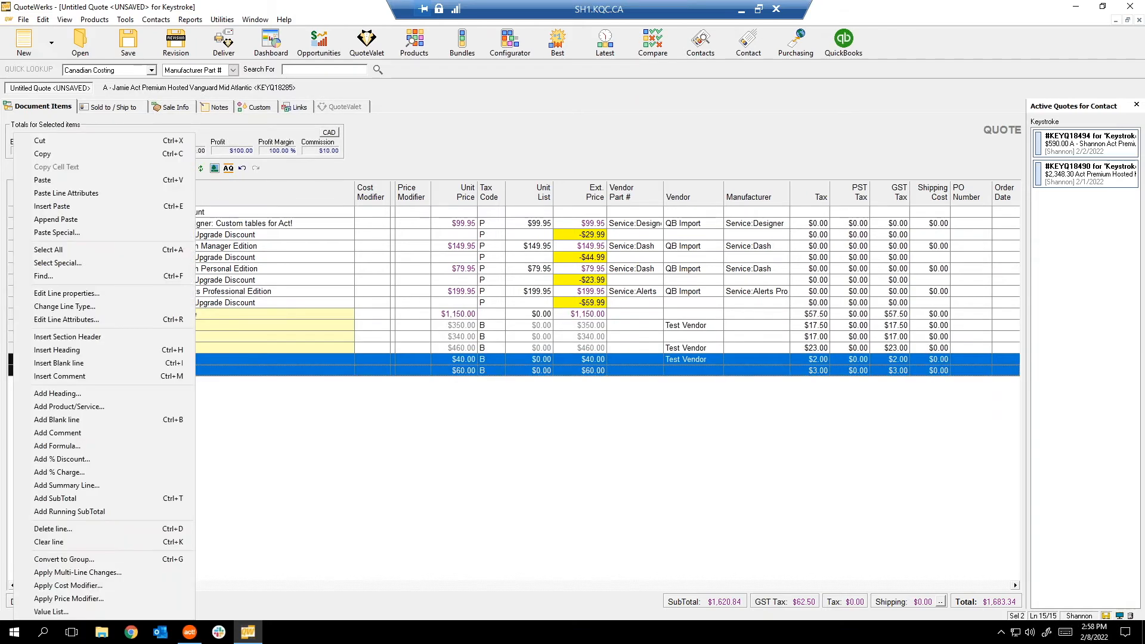
{"action": "left_click", "coordinate": [77, 320]}
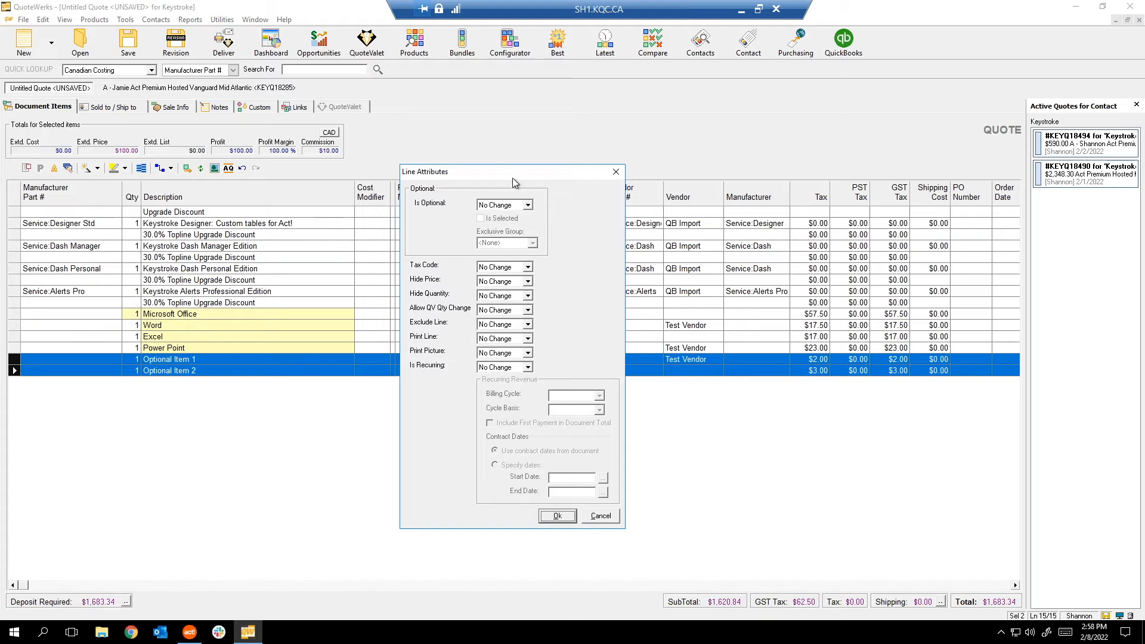
{"action": "left_click", "coordinate": [528, 204]}
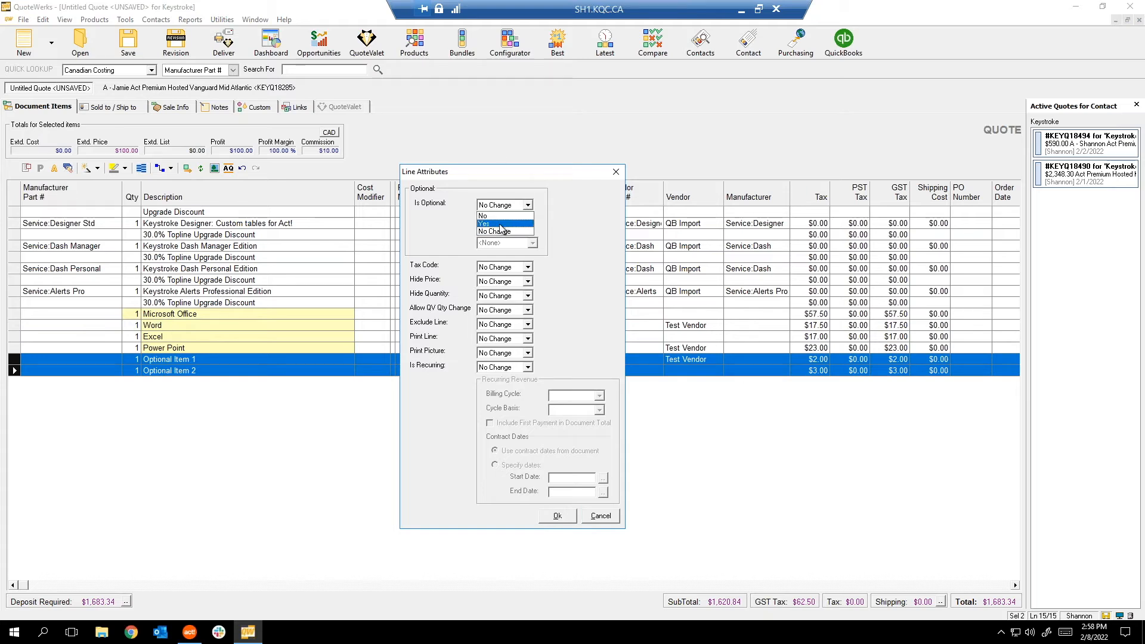
{"action": "left_click", "coordinate": [501, 224]}
{"action": "left_click_drag", "start_coordinate": [536, 173], "coordinate": [708, 144]}
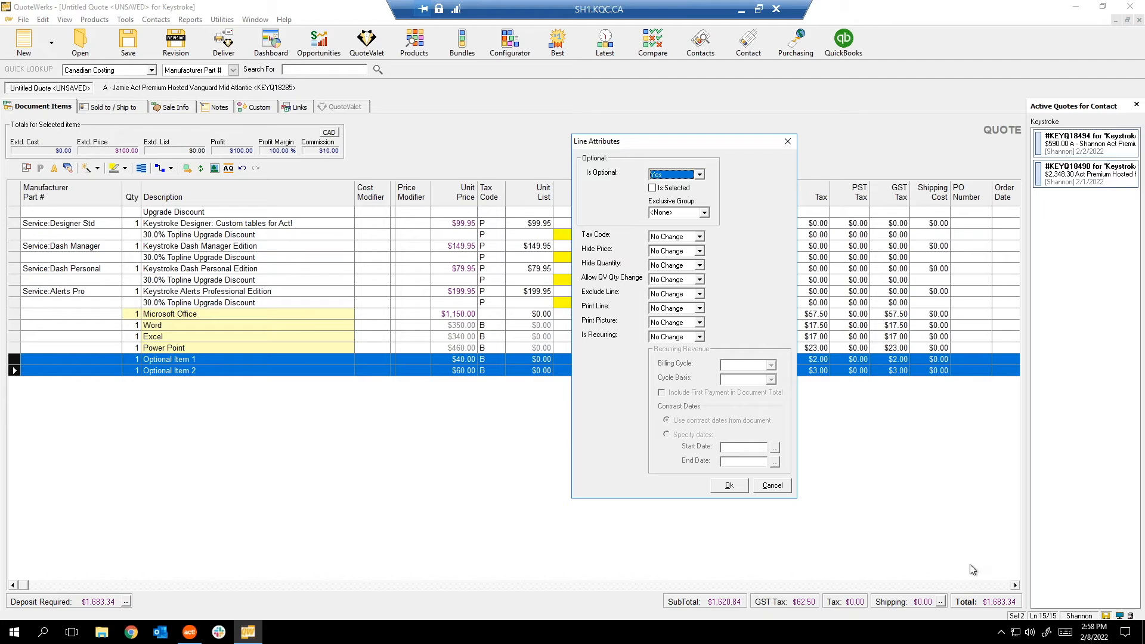
{"action": "left_click", "coordinate": [723, 485]}
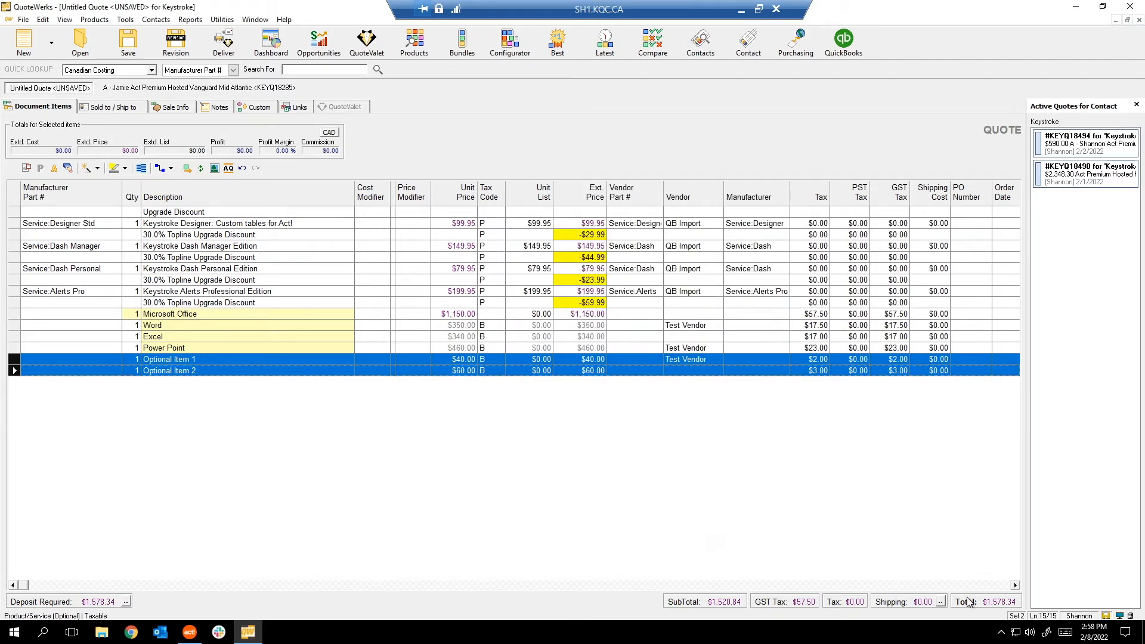
Check the extended prices of the optional items, Excel and the Microsoft Office bundle.
{"action": "left_click", "coordinate": [151, 380]}
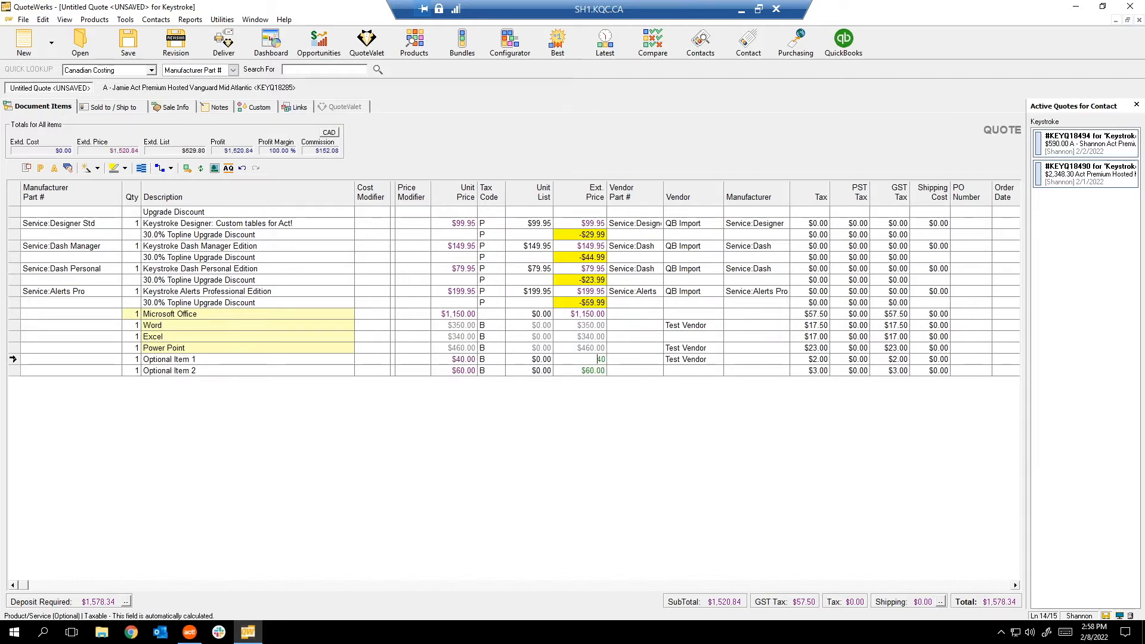
{"action": "left_click", "coordinate": [14, 359]}
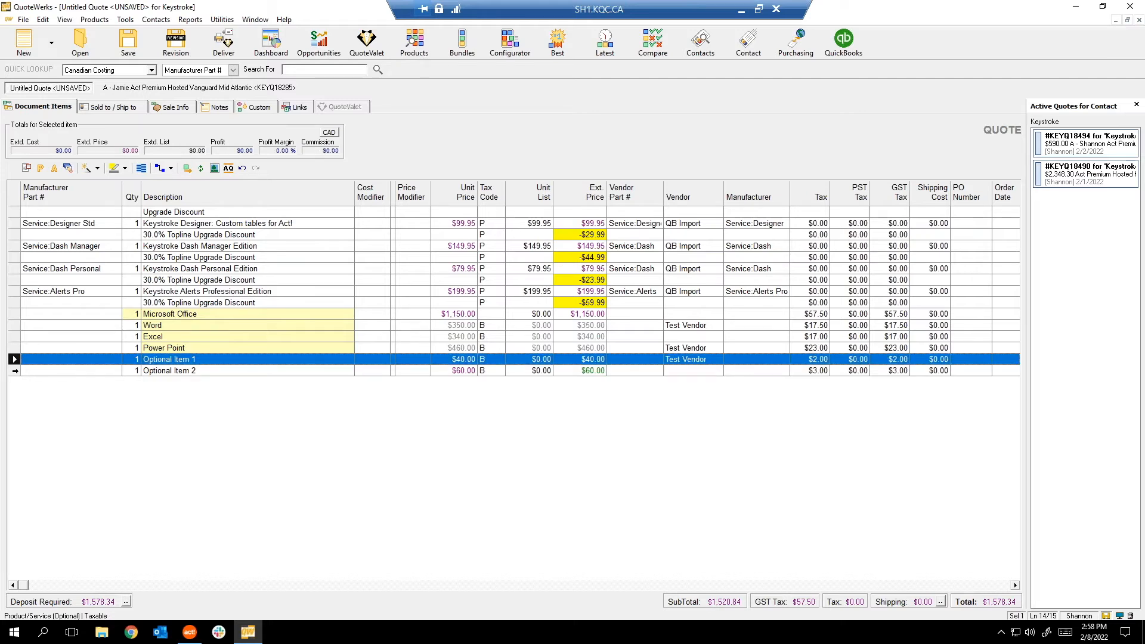
{"action": "left_click", "coordinate": [13, 370]}
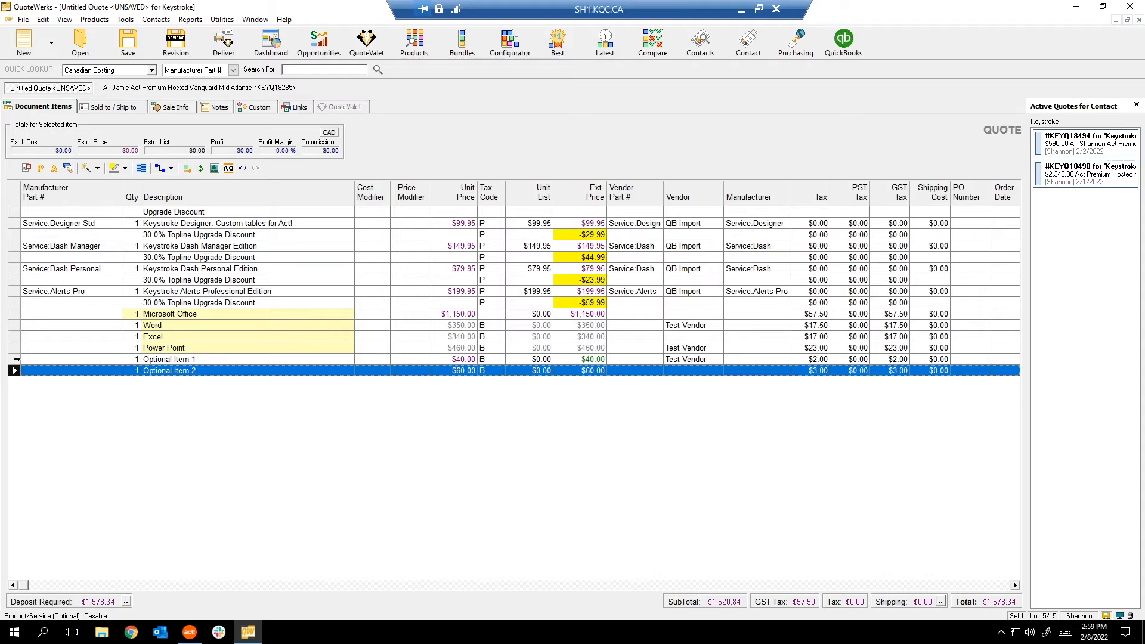
{"action": "left_click", "coordinate": [16, 359]}
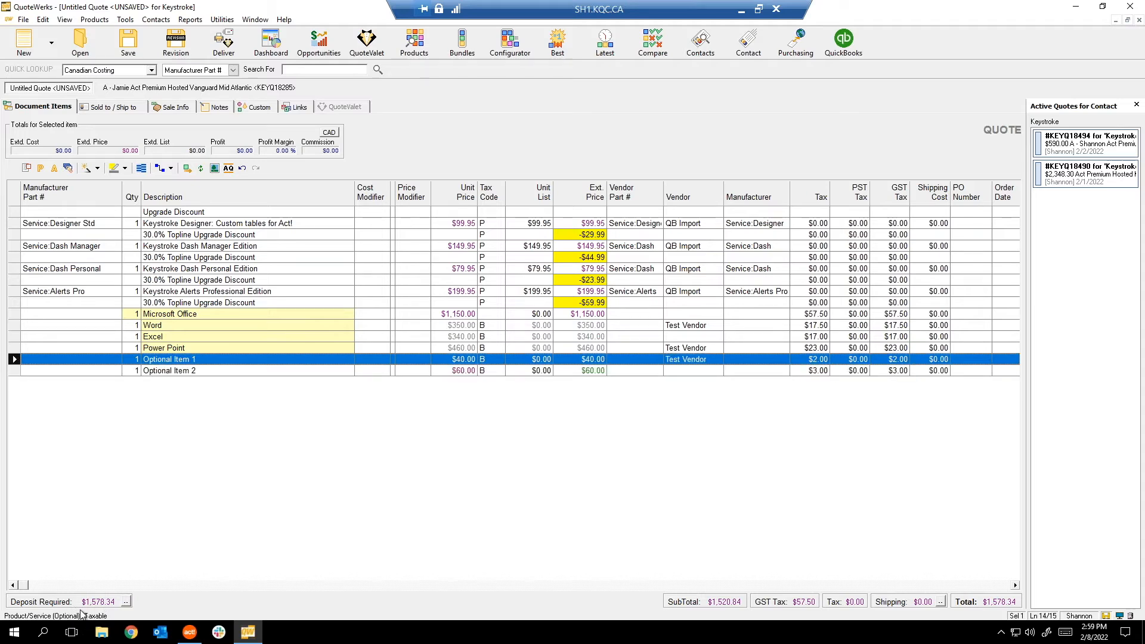
{"action": "left_click", "coordinate": [17, 371]}
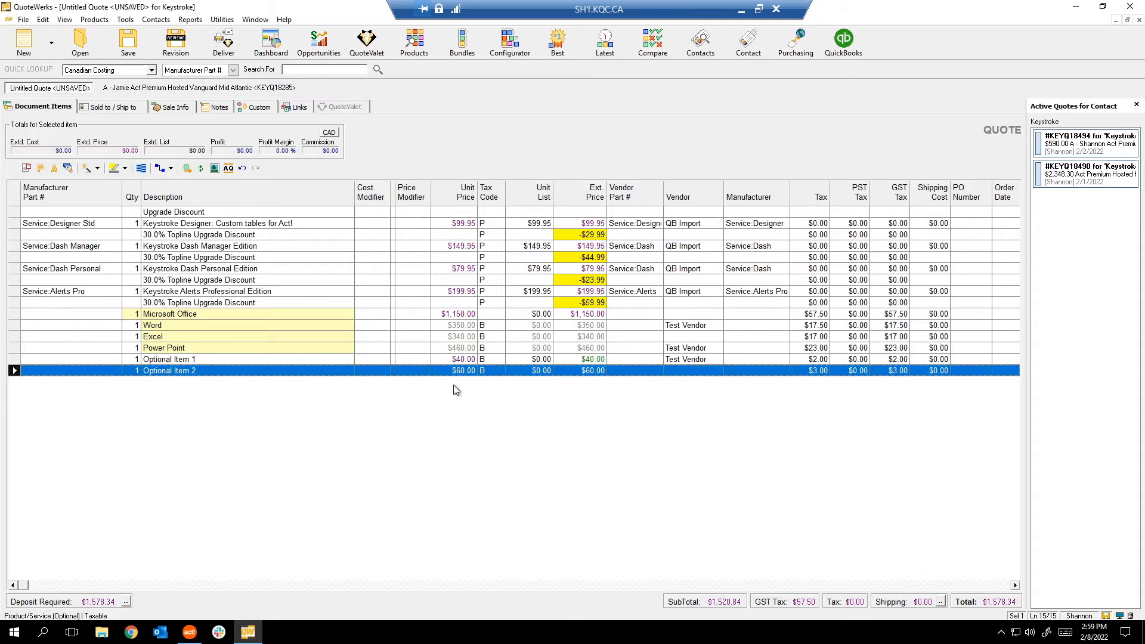
{"action": "left_click", "coordinate": [587, 360]}
{"action": "left_click", "coordinate": [579, 315]}
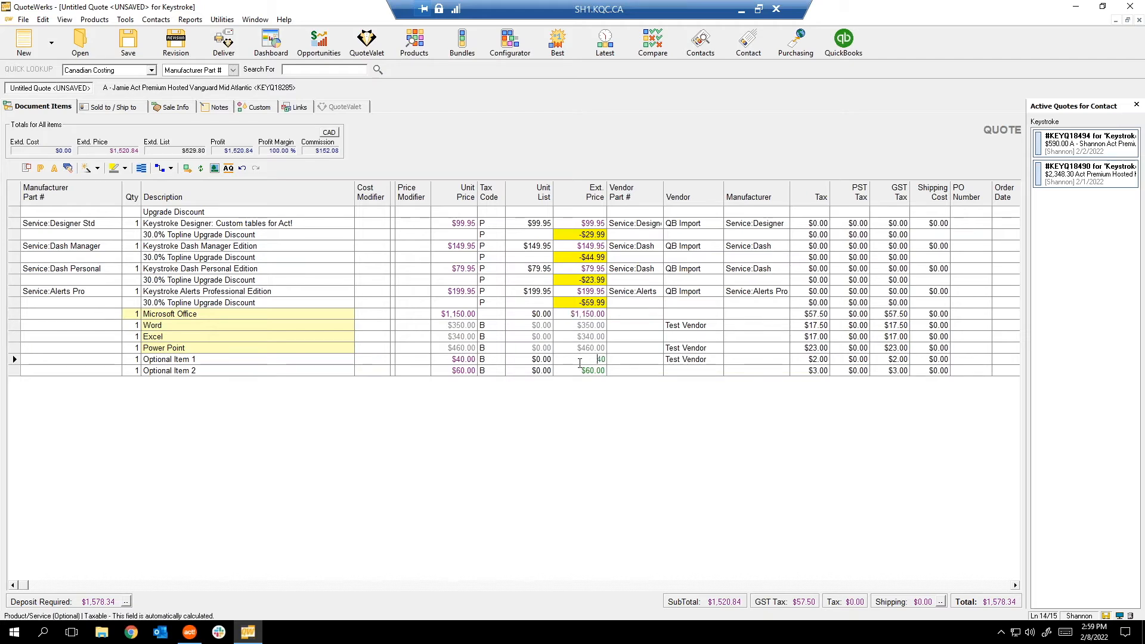
{"action": "left_click", "coordinate": [577, 336]}
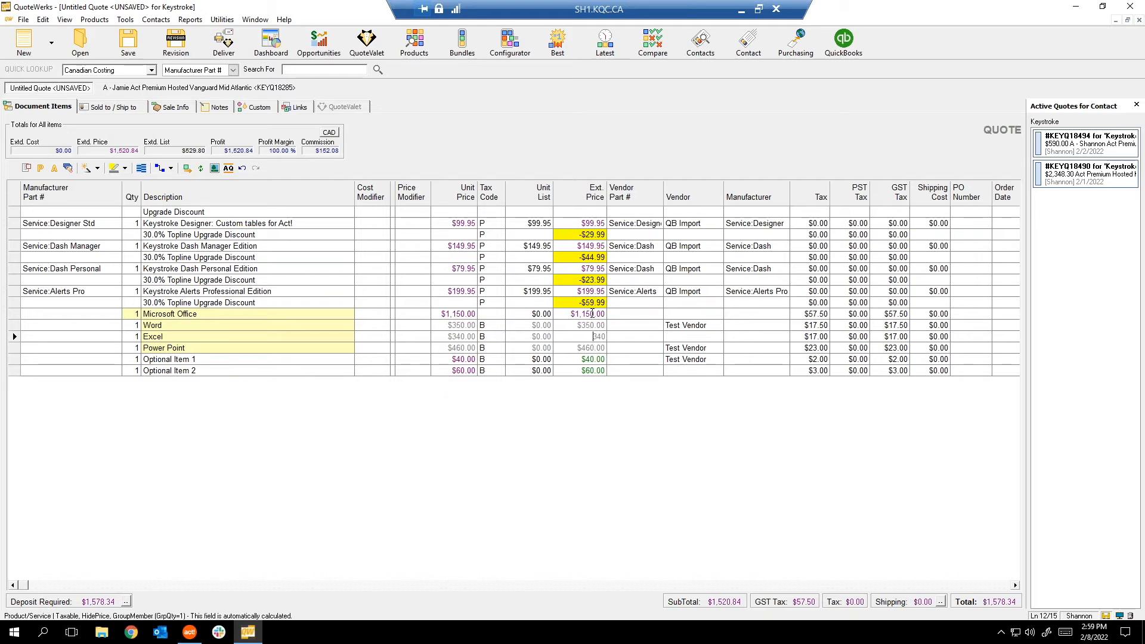
{"action": "key", "text": "Up"}
{"action": "key", "text": "Up"}
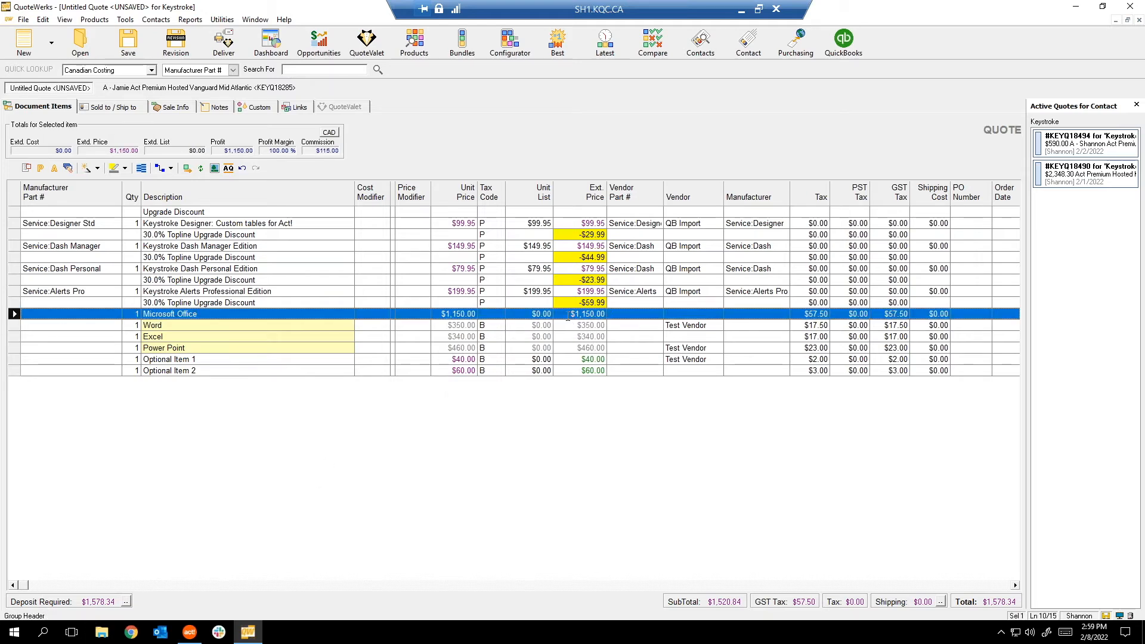
{"action": "left_click", "coordinate": [567, 317]}
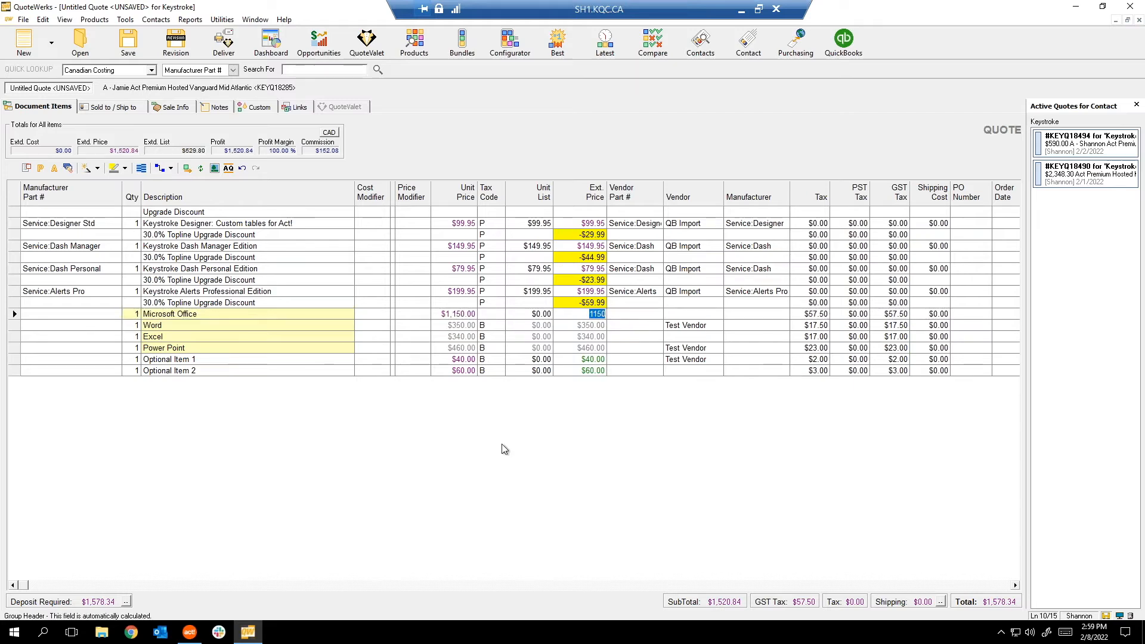
{"action": "key", "text": "Up"}
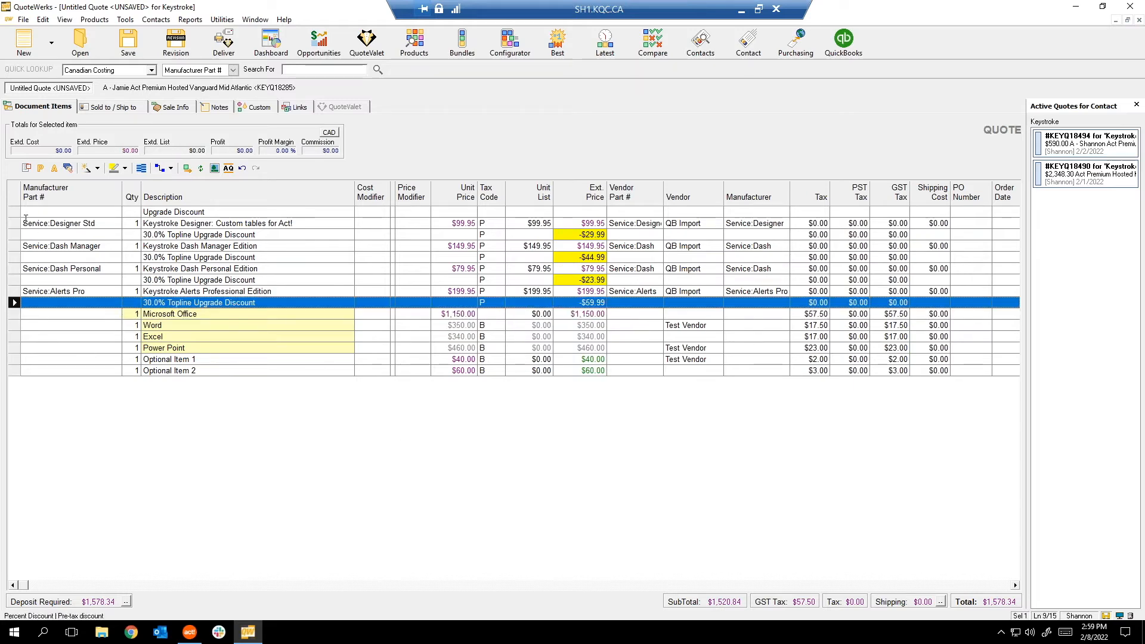
Delete the nine Upgrade Discount lines, bringing the total to $1,207.50.
{"action": "left_click", "coordinate": [16, 211], "text": "shift"}
{"action": "key", "text": "Delete"}
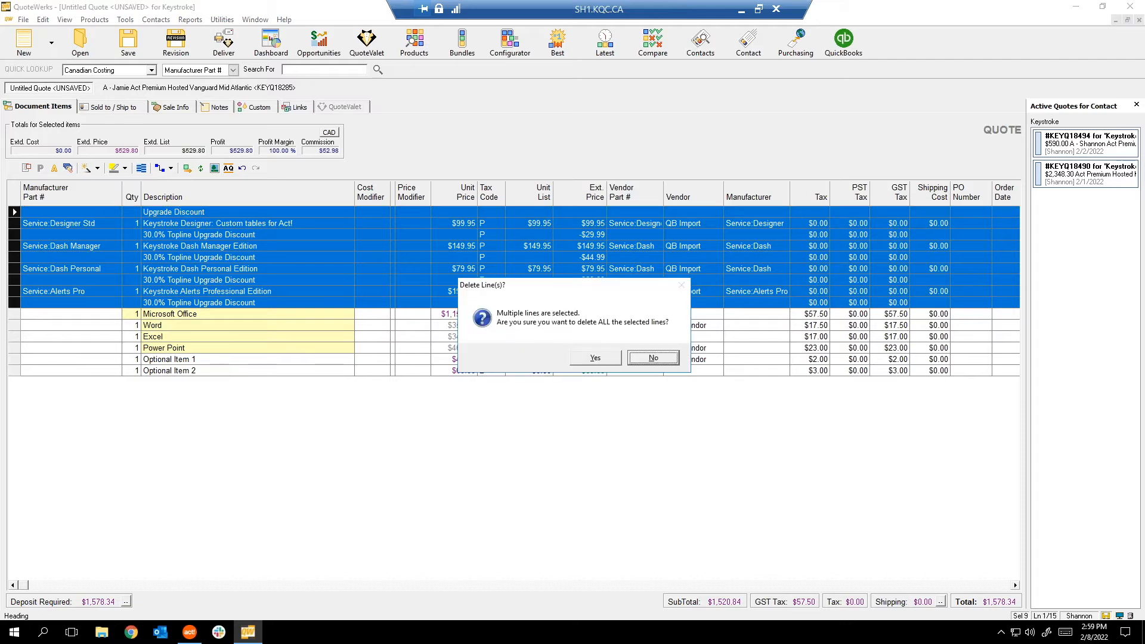
{"action": "left_click", "coordinate": [595, 357]}
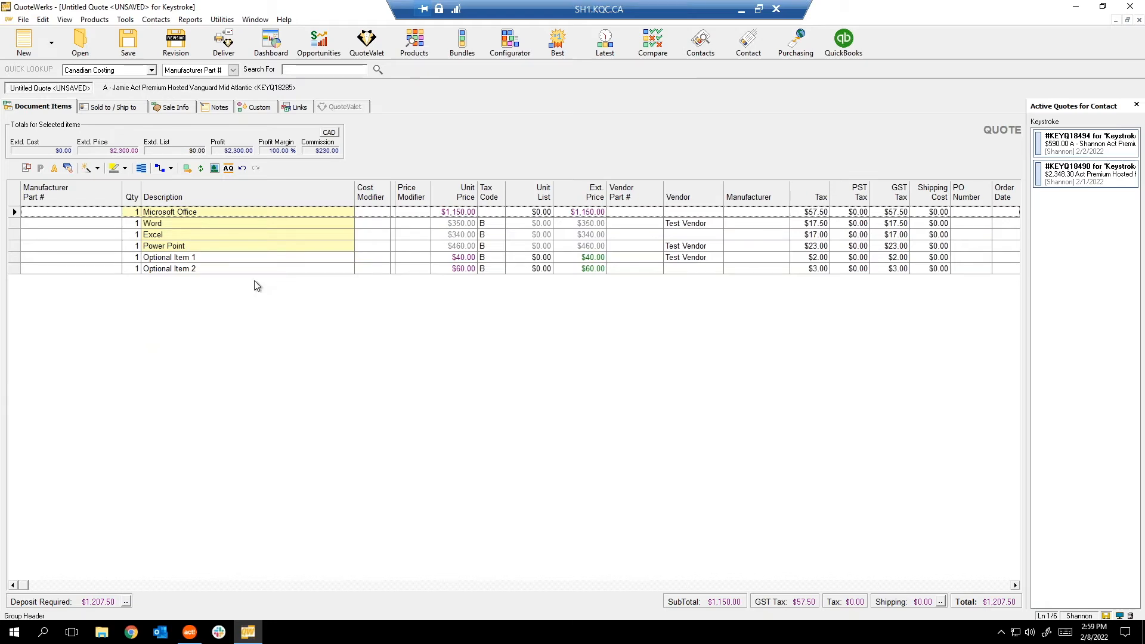
{"action": "left_click", "coordinate": [15, 260]}
{"action": "right_click", "coordinate": [14, 259]}
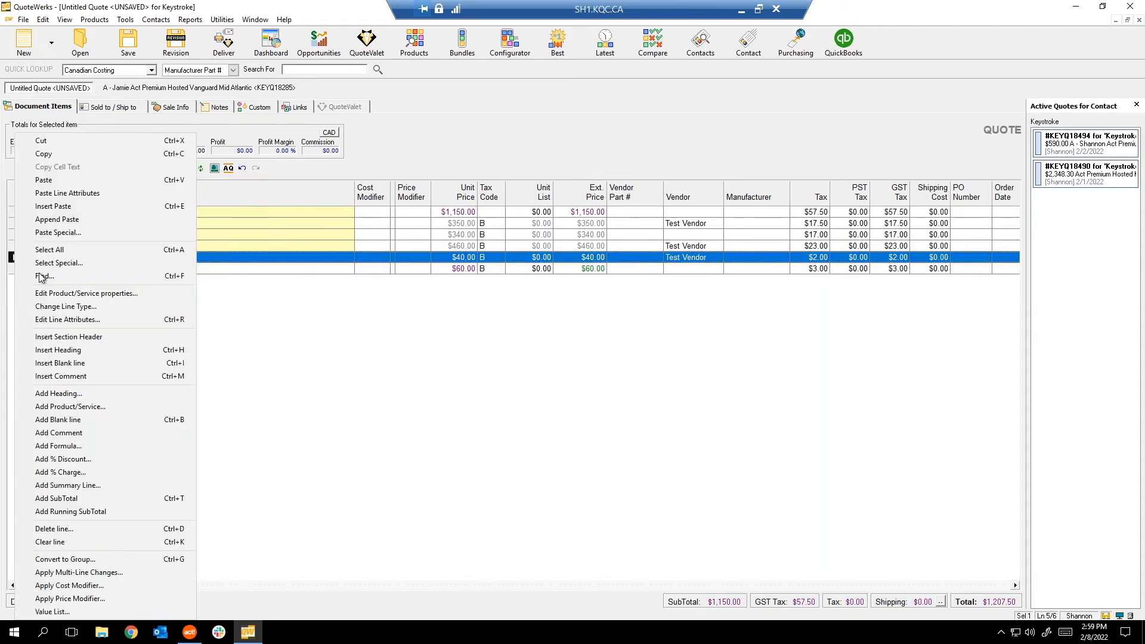
Mark Optional Item 1 as a chosen option and check both items' extended prices.
{"action": "left_click", "coordinate": [71, 319]}
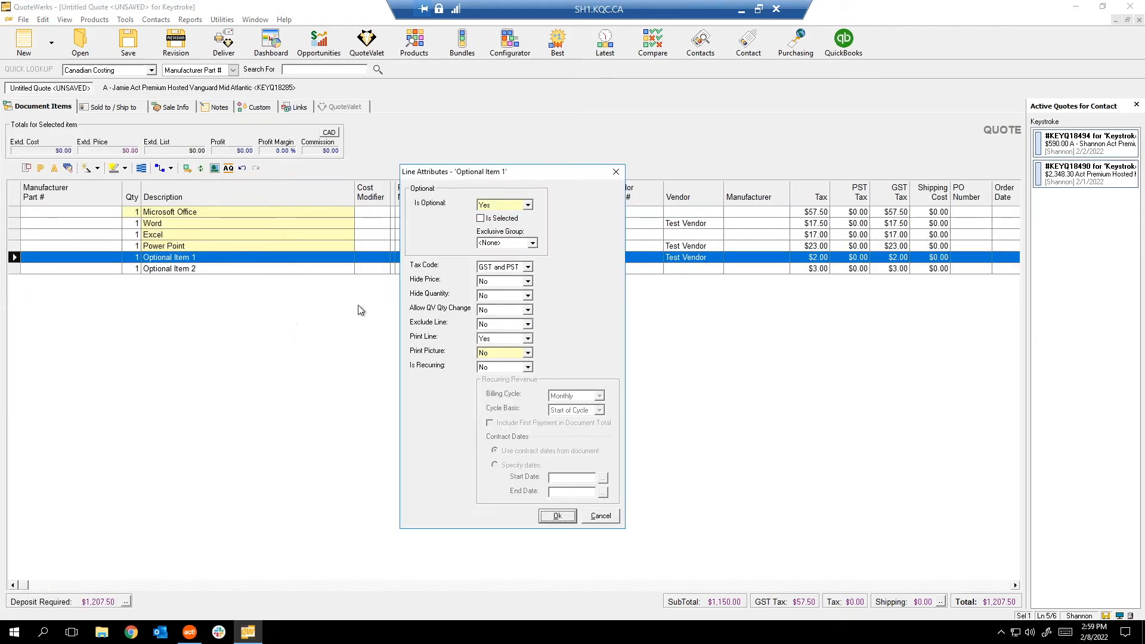
{"action": "left_click", "coordinate": [481, 219]}
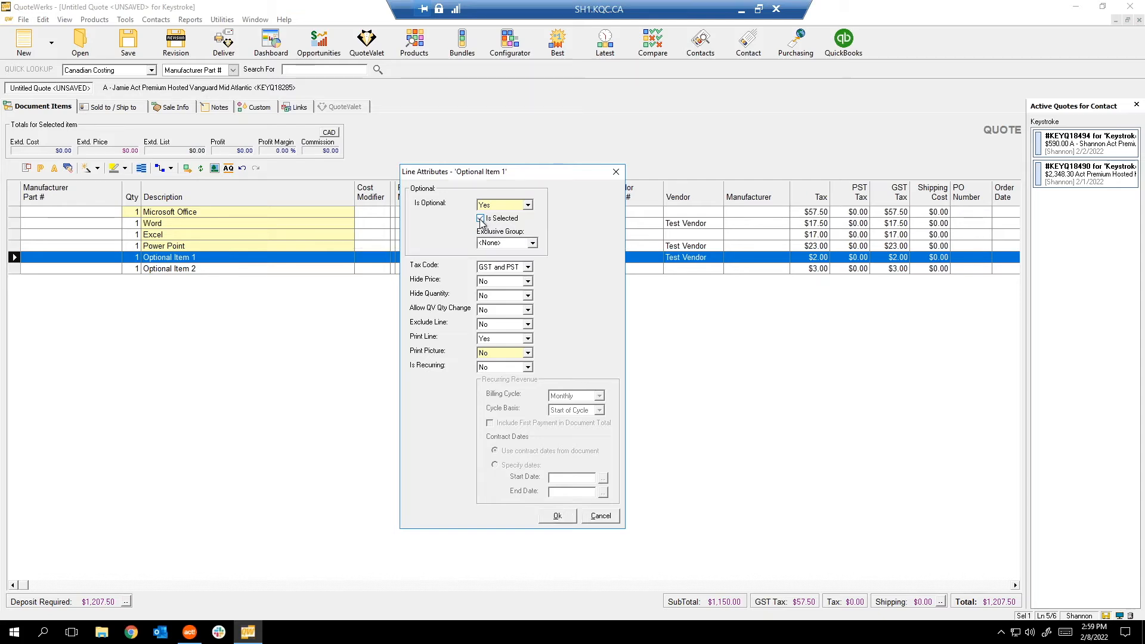
{"action": "left_click", "coordinate": [557, 516]}
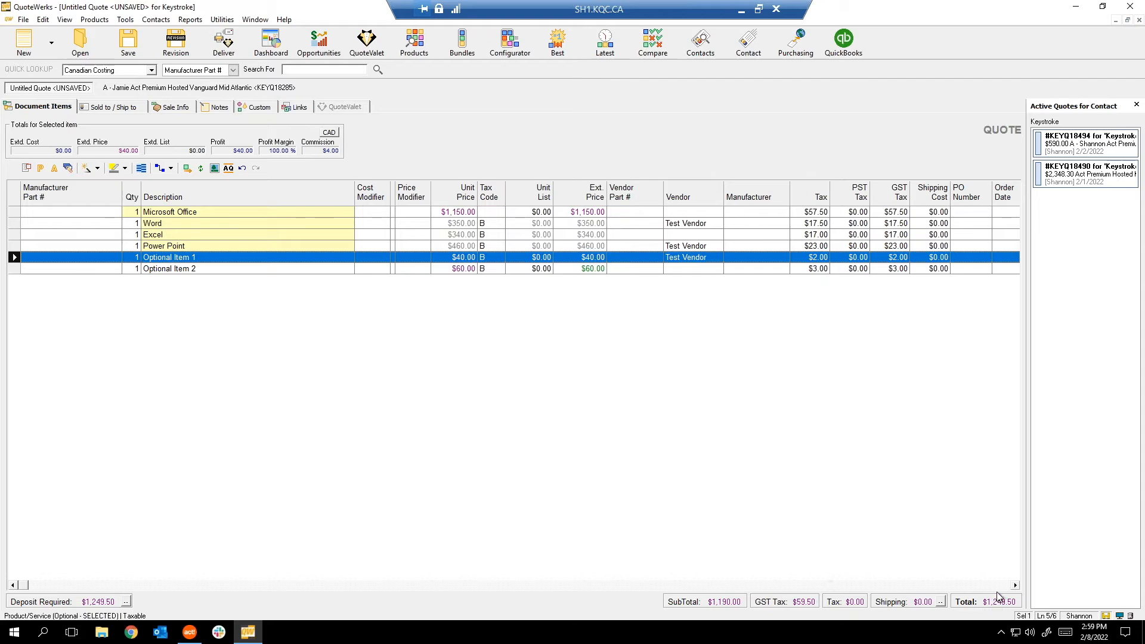
{"action": "left_click", "coordinate": [595, 269]}
{"action": "double_click", "coordinate": [580, 256]}
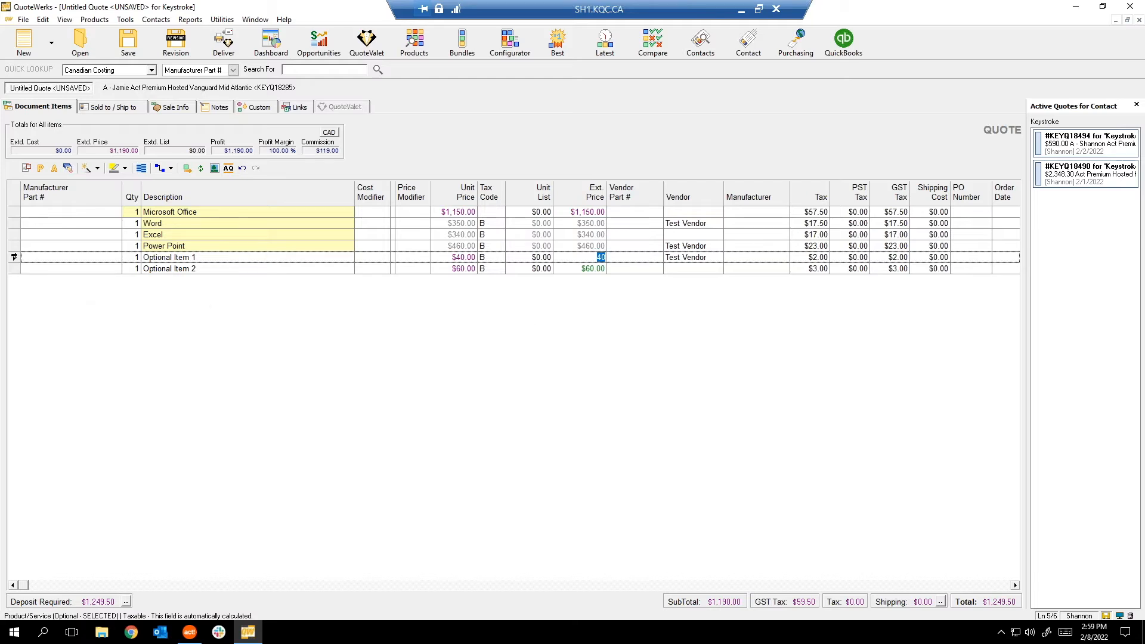
Append three blank $0.00 lines below Optional Item 2.
{"action": "left_click", "coordinate": [14, 257]}
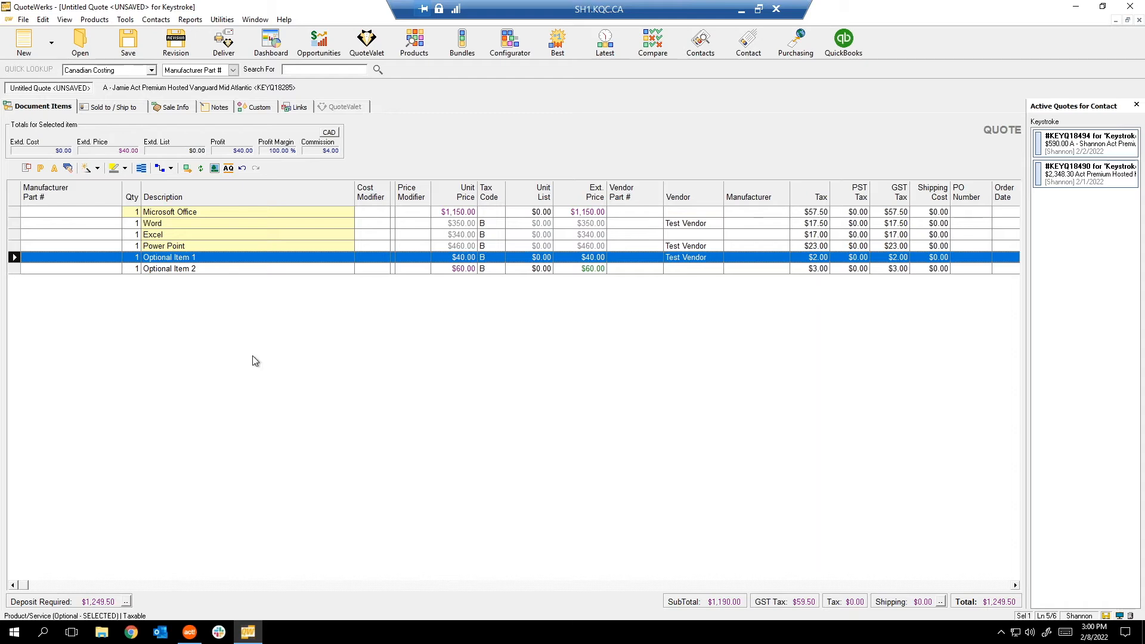
{"action": "left_click", "coordinate": [199, 269]}
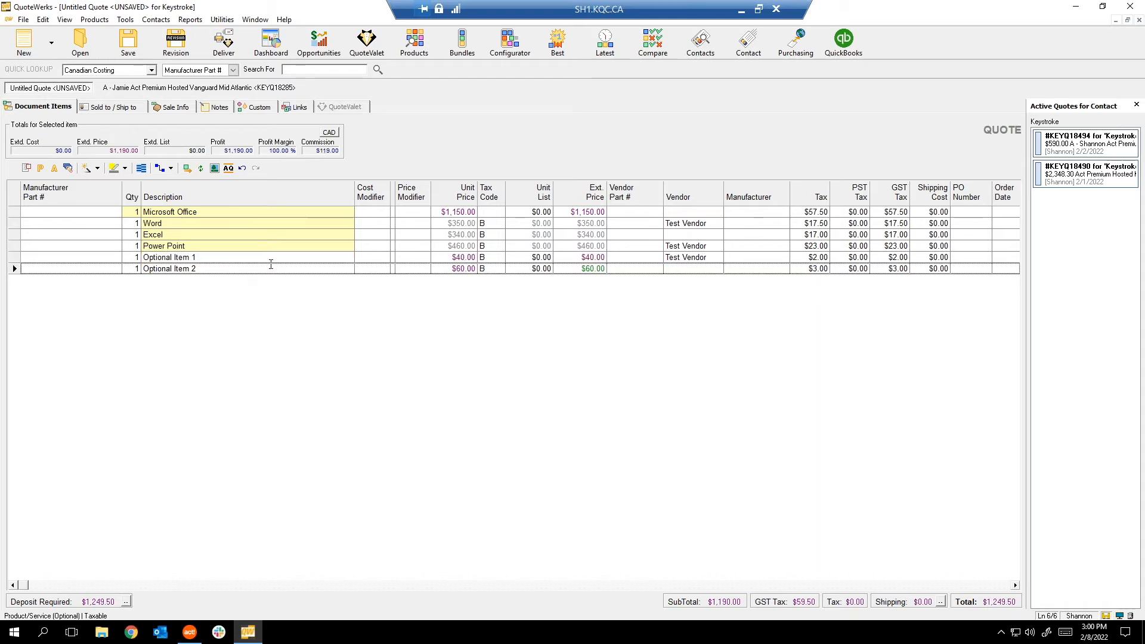
{"action": "left_click", "coordinate": [204, 305]}
{"action": "left_click", "coordinate": [15, 268]}
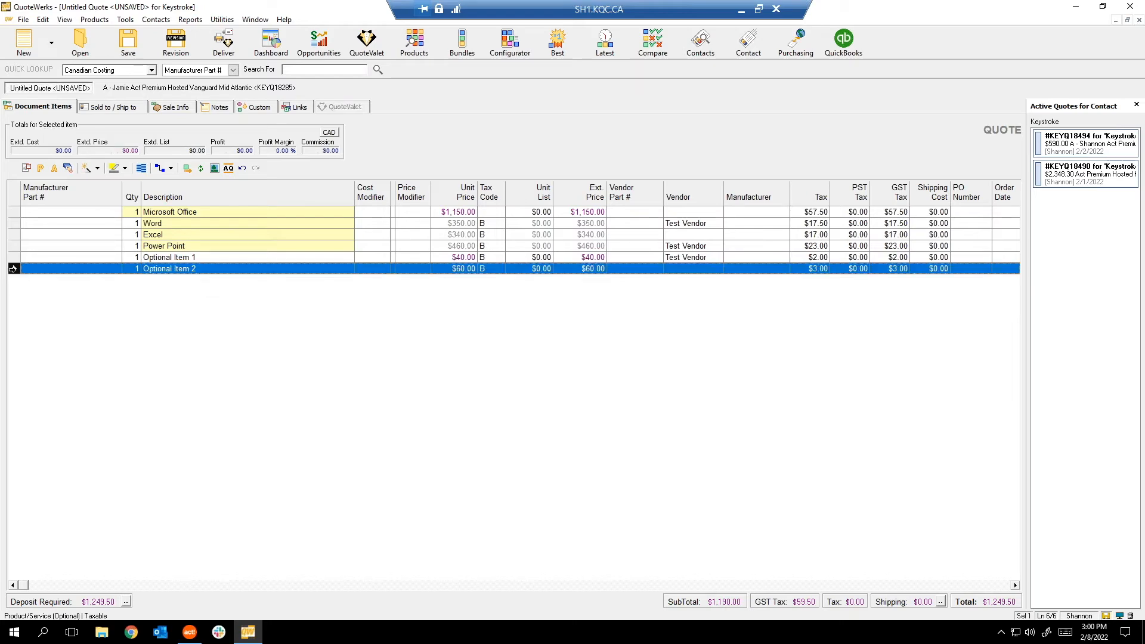
{"action": "left_click", "coordinate": [58, 295]}
{"action": "left_click", "coordinate": [58, 292]}
{"action": "left_click", "coordinate": [176, 280]}
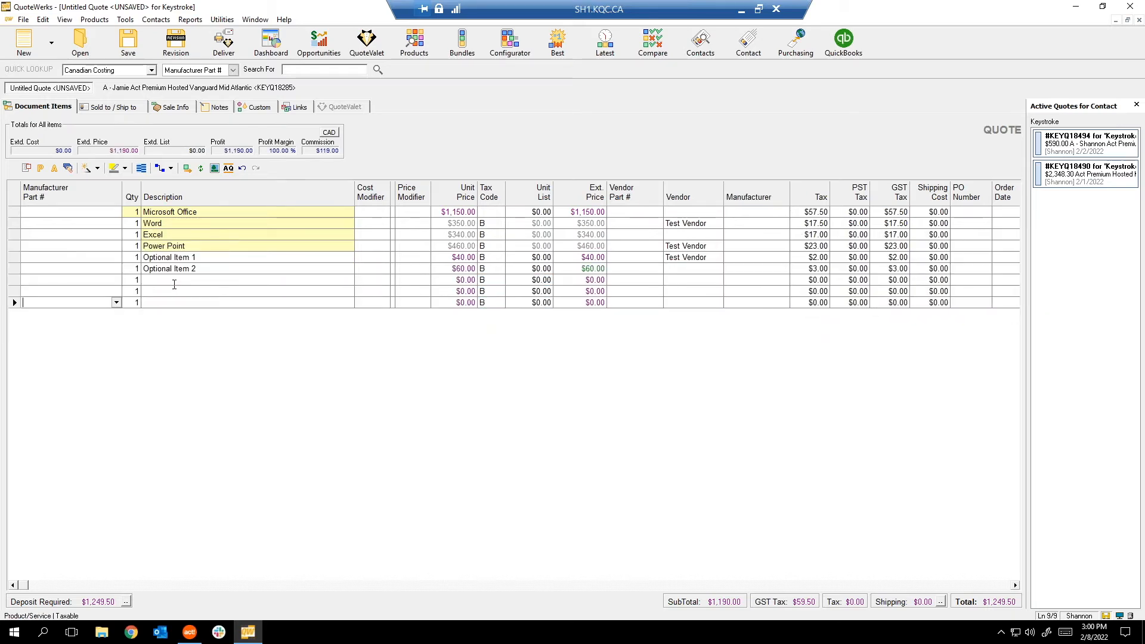
Add a 'Warranties' heading and move it directly below Optional Item 2.
{"action": "left_click", "coordinate": [11, 280]}
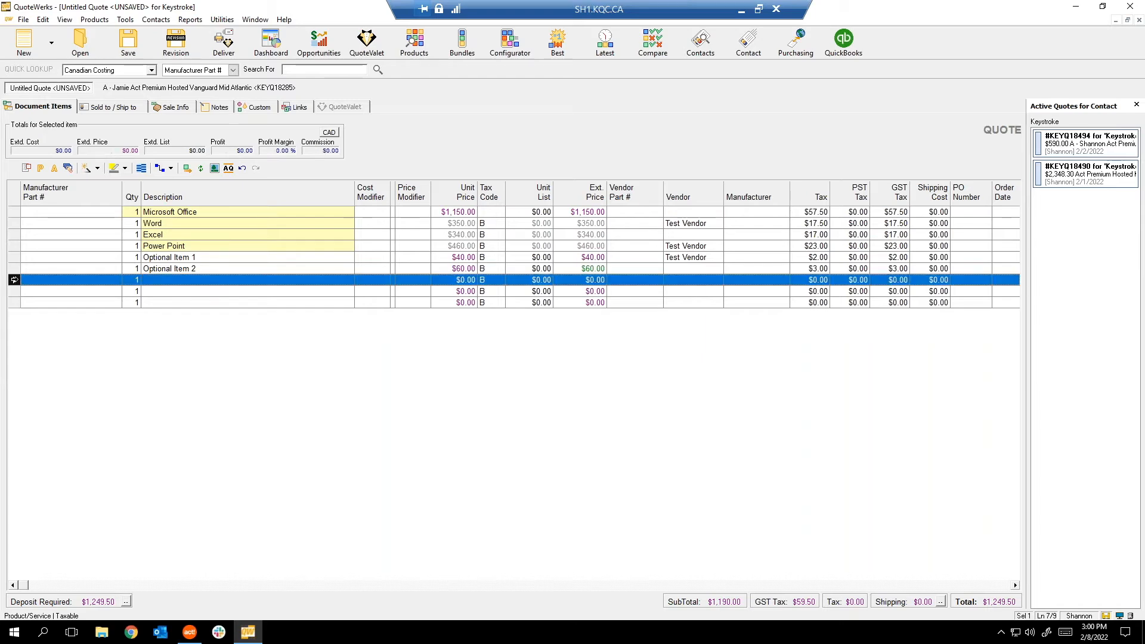
{"action": "right_click", "coordinate": [10, 284]}
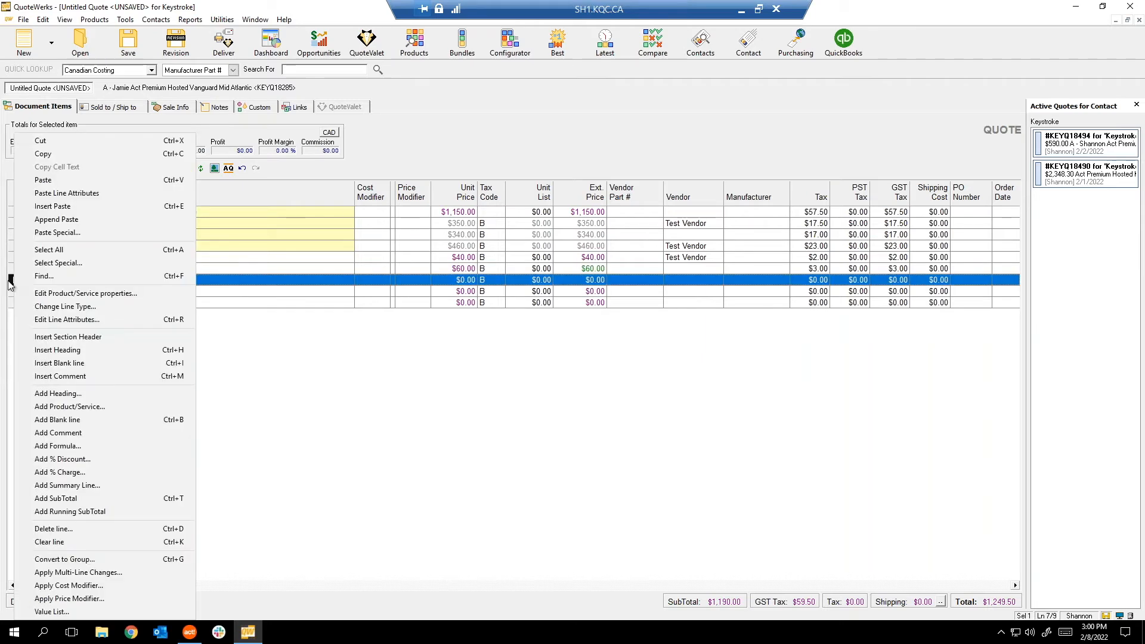
{"action": "left_click", "coordinate": [87, 397]}
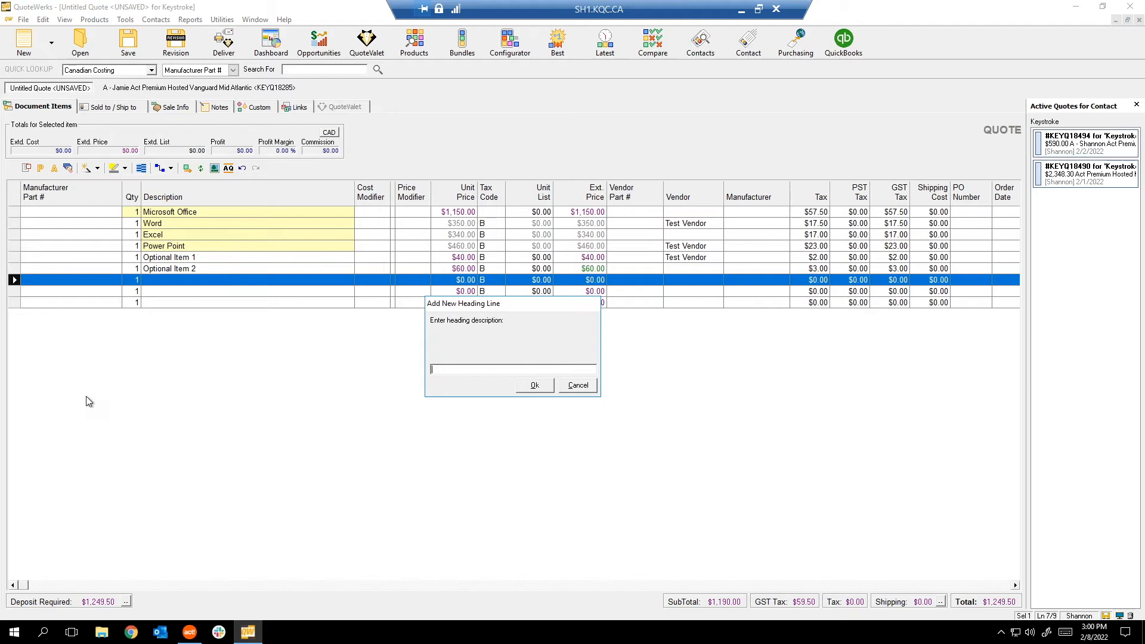
{"action": "type", "text": "Warranties"}
{"action": "left_click", "coordinate": [535, 385]}
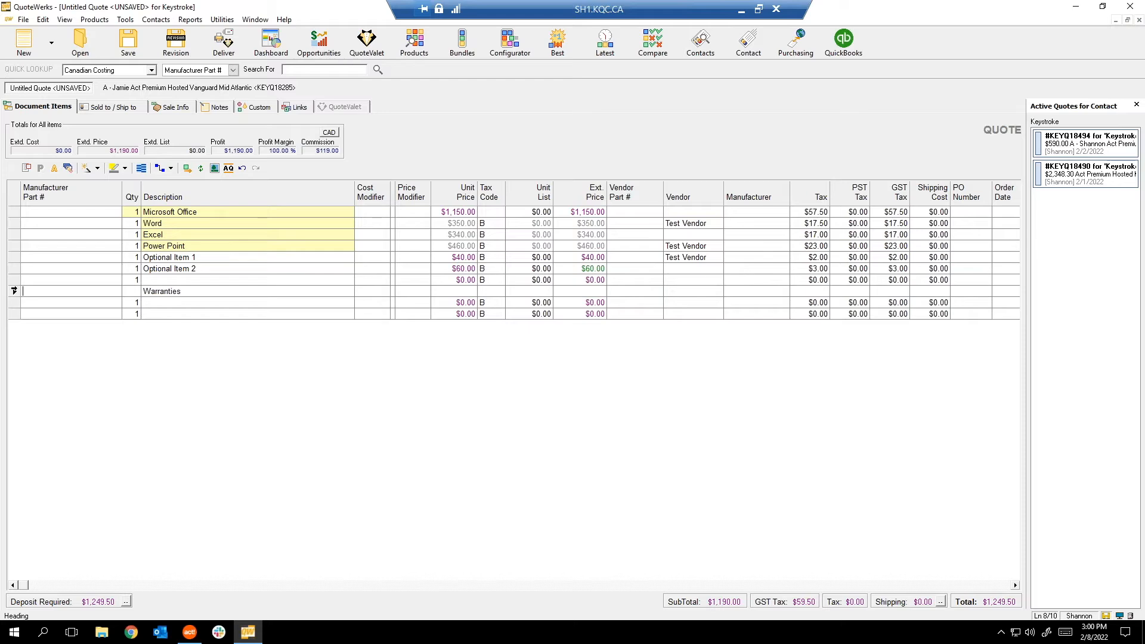
{"action": "left_click", "coordinate": [14, 291]}
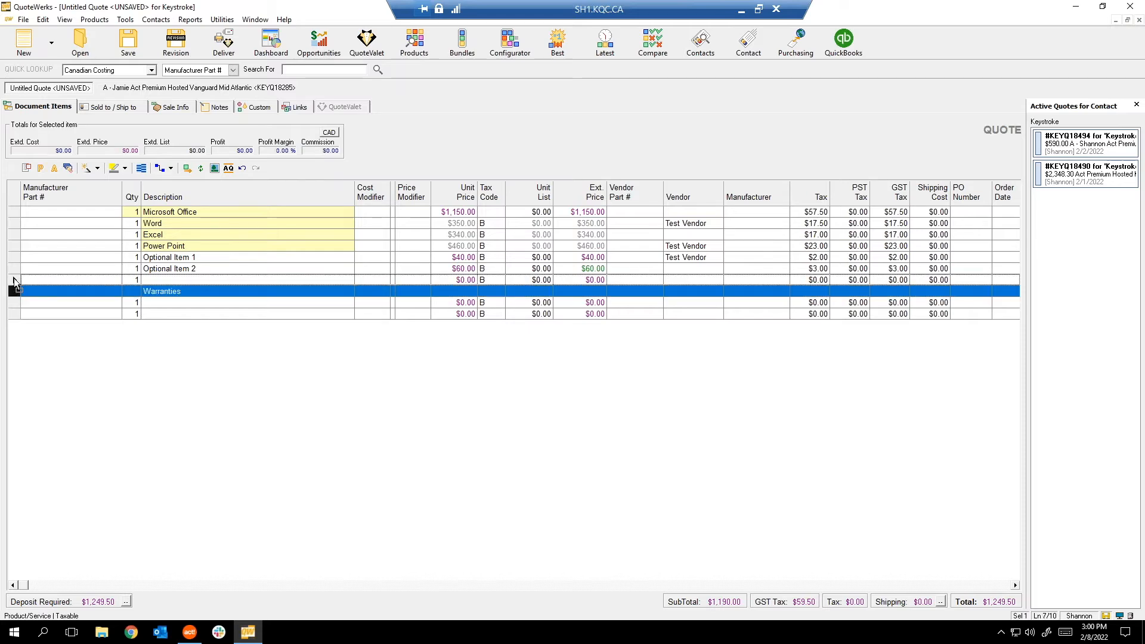
{"action": "left_click_drag", "start_coordinate": [14, 286], "coordinate": [13, 280]}
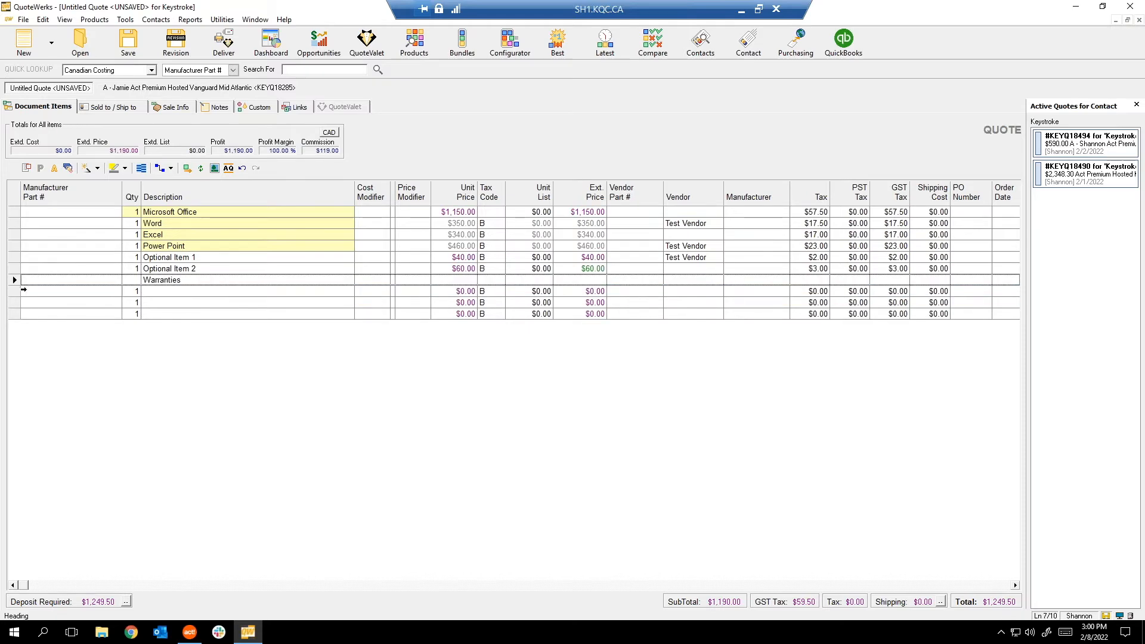
{"action": "left_click", "coordinate": [250, 293]}
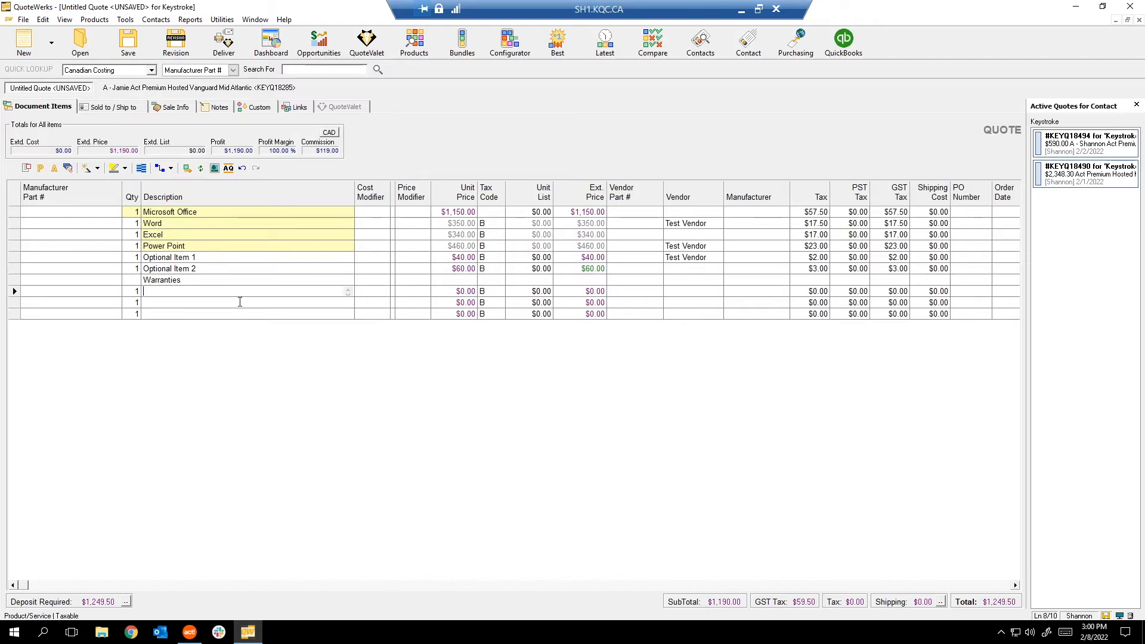
Describe the three blank lines as No Warranty, 2-Year Warranty and 5-Year Warranty.
{"action": "type", "text": "No Warranty"}
{"action": "left_click", "coordinate": [179, 303]}
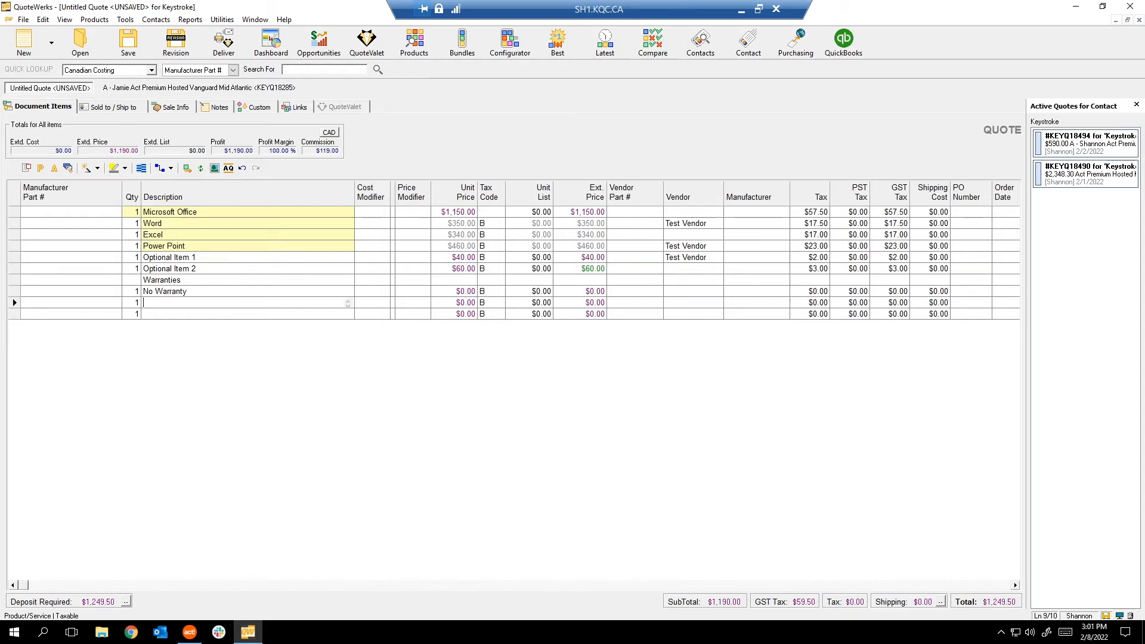
{"action": "type", "text": "2-Year Warranty"}
{"action": "left_click", "coordinate": [232, 314]}
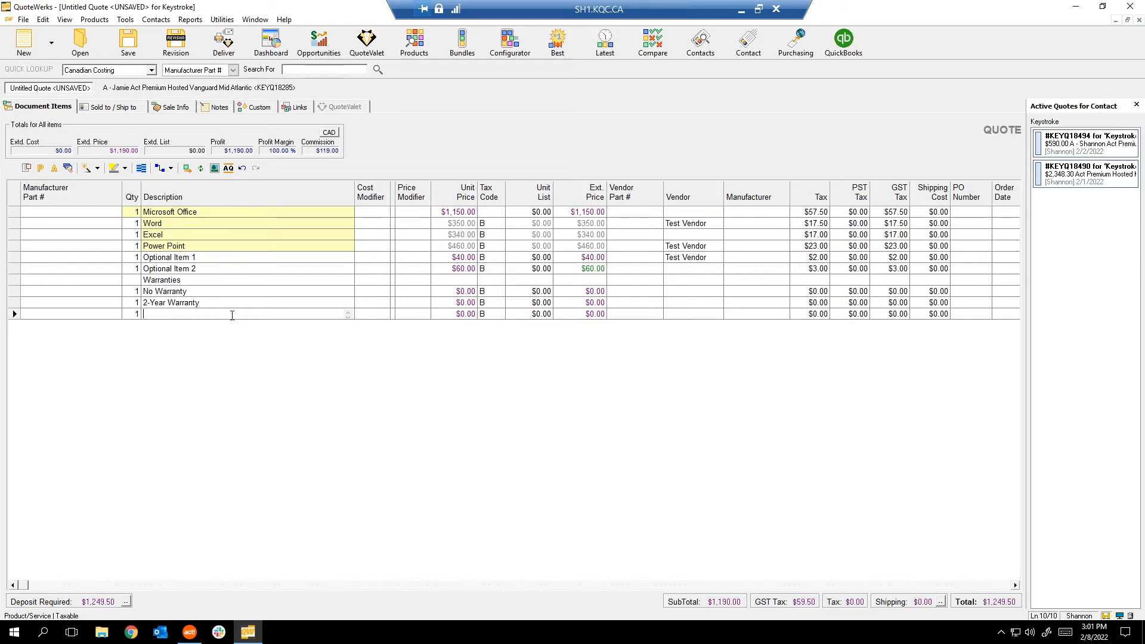
{"action": "type", "text": "5-Year Warranty"}
Price the 2-Year Warranty at $20 and the 5-Year Warranty at $50, then select all three warranty lines.
{"action": "left_click", "coordinate": [447, 305]}
{"action": "type", "text": "20"}
{"action": "left_click", "coordinate": [446, 312]}
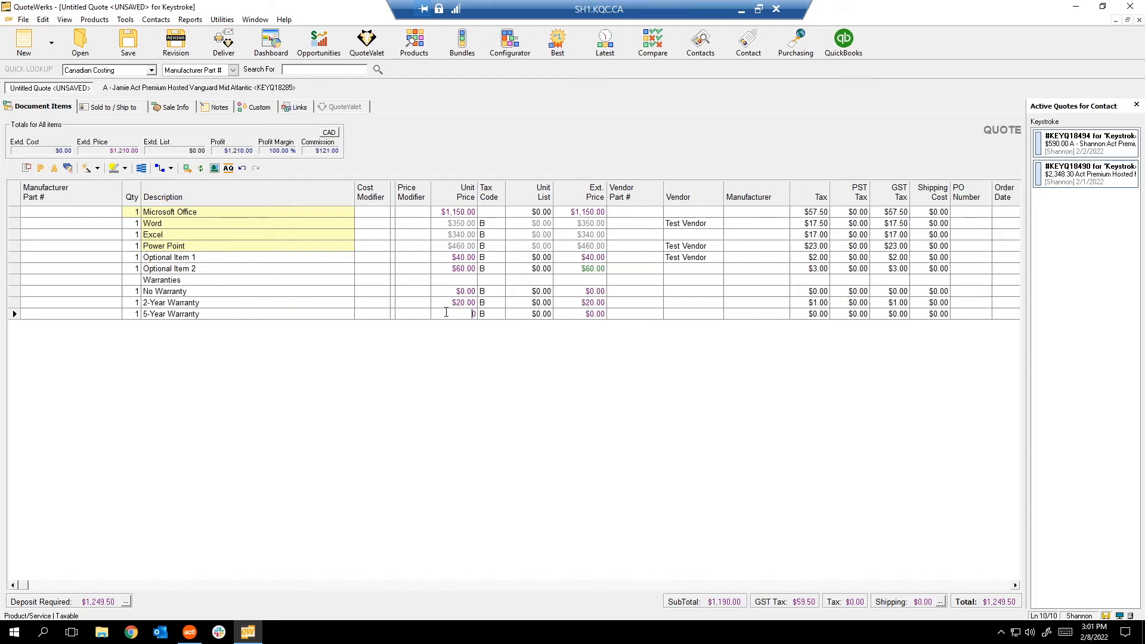
{"action": "type", "text": "5"}
{"action": "left_click", "coordinate": [482, 354]}
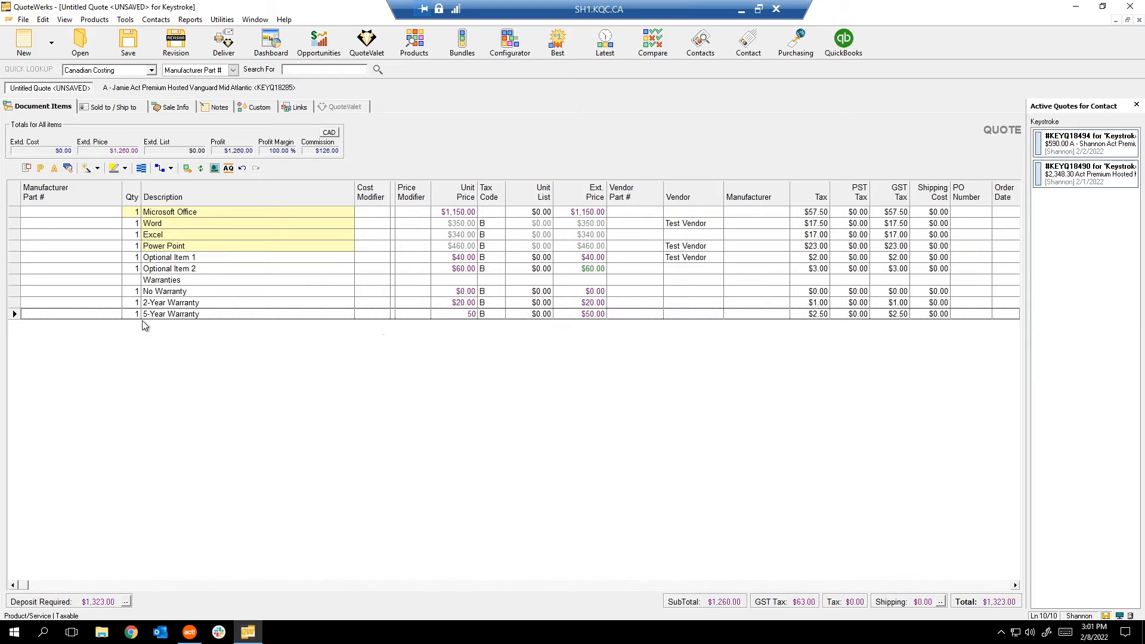
{"action": "left_click", "coordinate": [14, 291]}
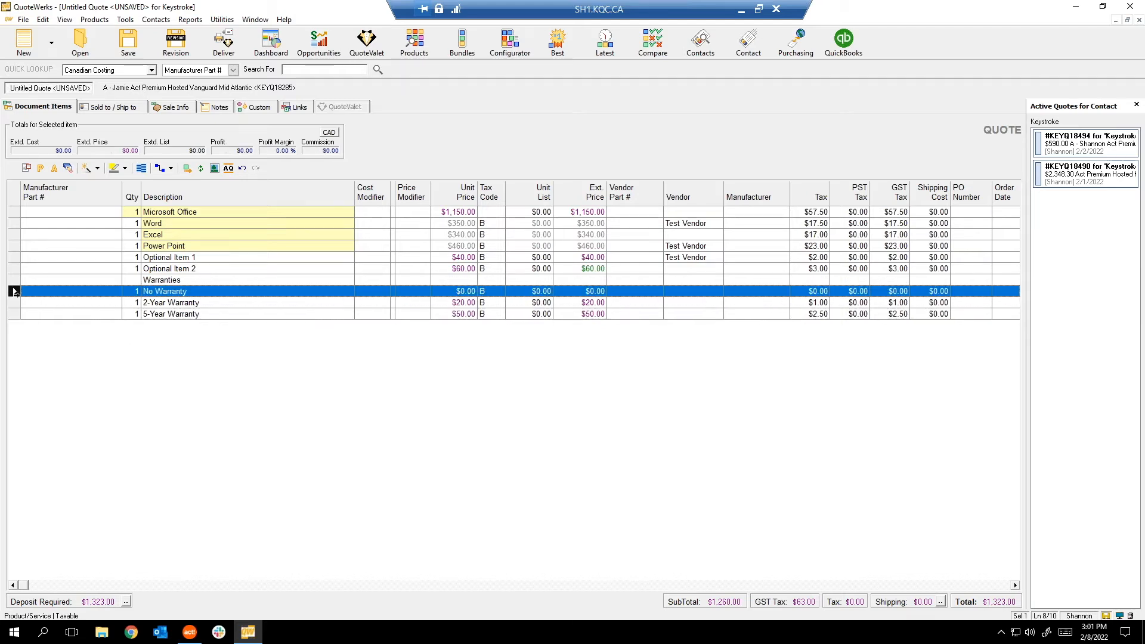
{"action": "left_click", "coordinate": [15, 314], "text": "shift"}
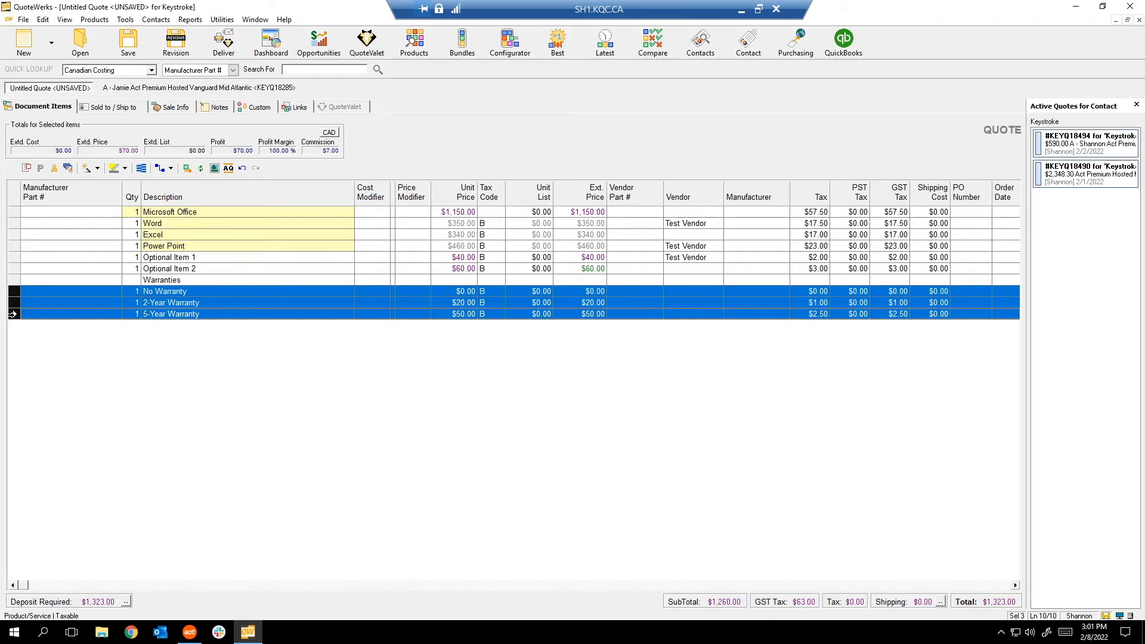
Set the three warranty lines to Is Optional Yes in exclusive group 'Warranties'.
{"action": "right_click", "coordinate": [12, 313]}
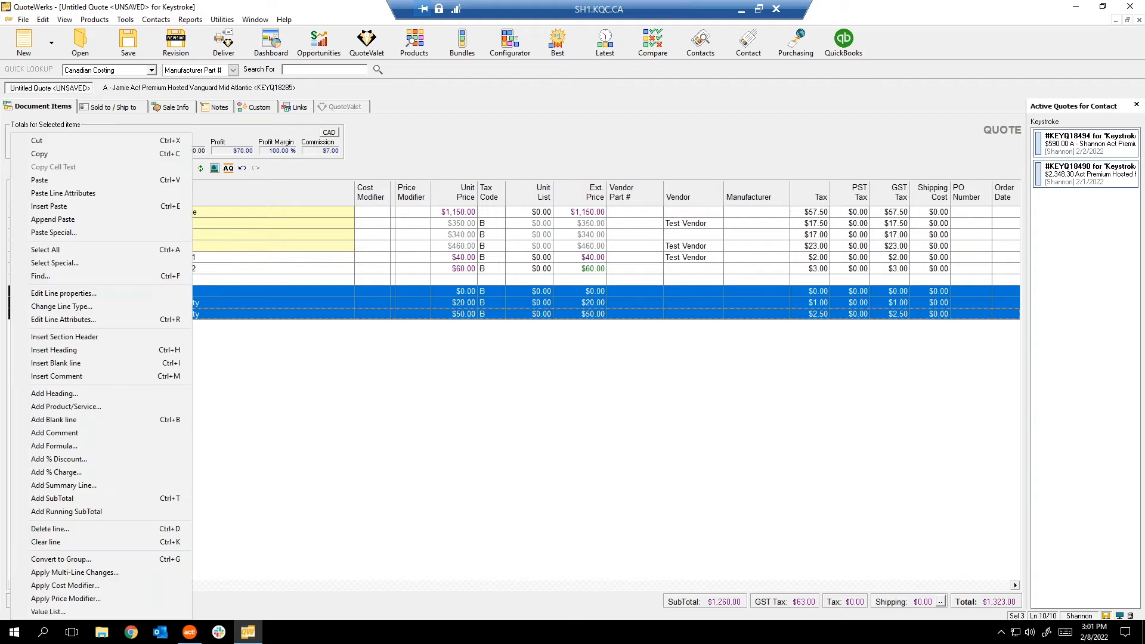
{"action": "left_click", "coordinate": [80, 319]}
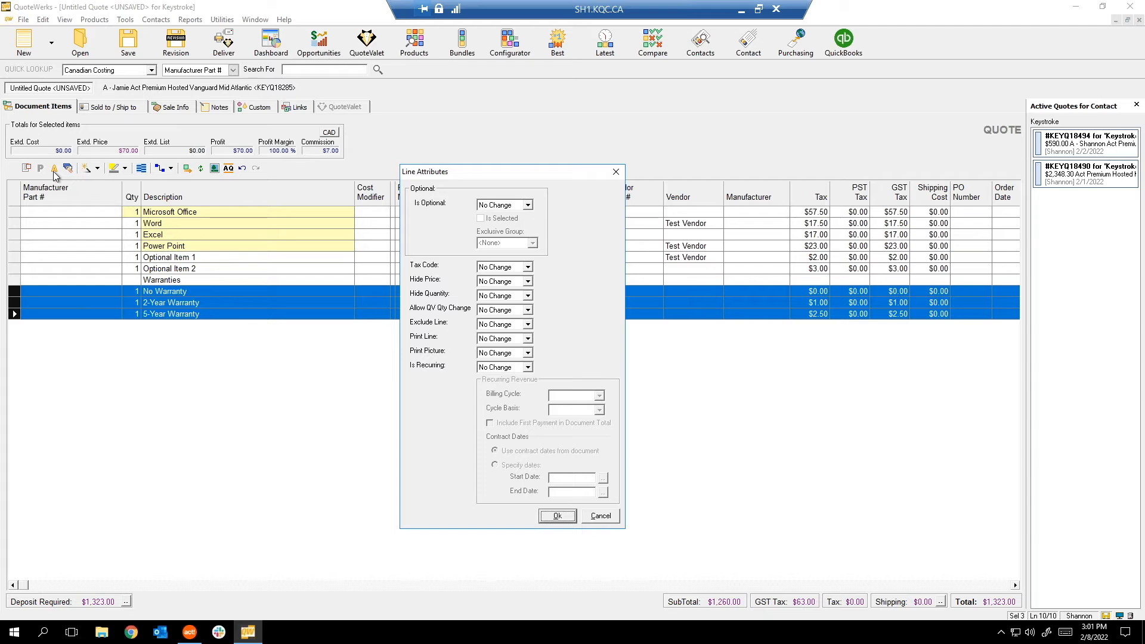
{"action": "left_click", "coordinate": [521, 206]}
{"action": "left_click", "coordinate": [505, 230]}
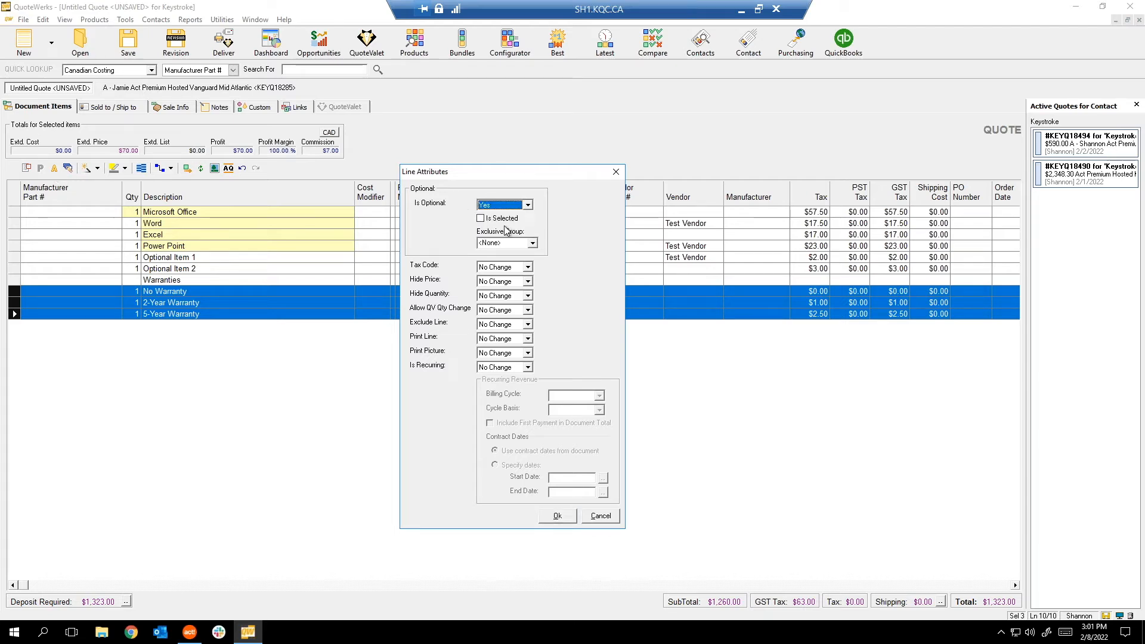
{"action": "left_click", "coordinate": [491, 243]}
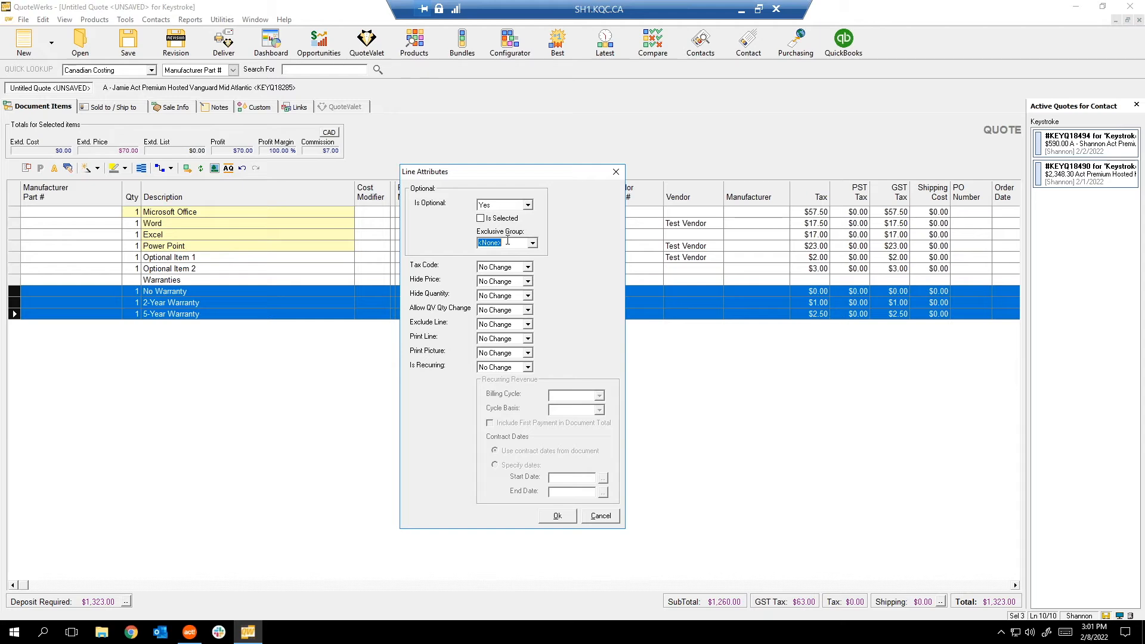
{"action": "key", "text": "BackSpace"}
{"action": "type", "text": "Warran"}
{"action": "left_click", "coordinate": [561, 515]}
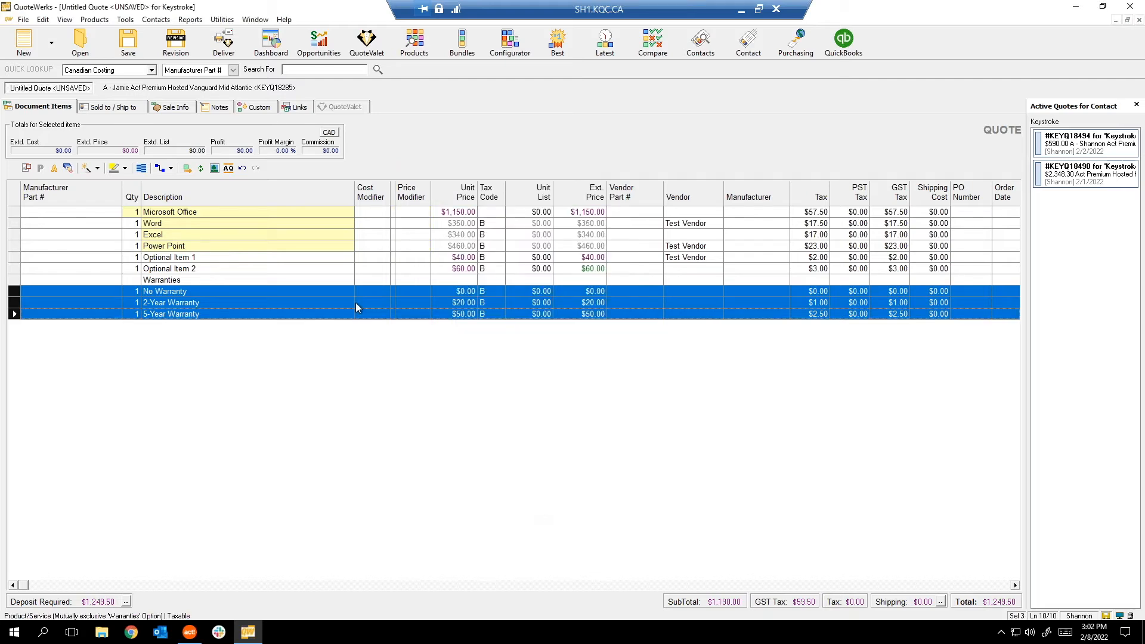
Deselect the warranty lines and check the No Warranty extended price.
{"action": "left_click", "coordinate": [368, 277]}
{"action": "key", "text": "Down"}
{"action": "key", "text": "Down"}
{"action": "key", "text": "Down"}
{"action": "left_click", "coordinate": [585, 302]}
{"action": "left_click", "coordinate": [585, 291]}
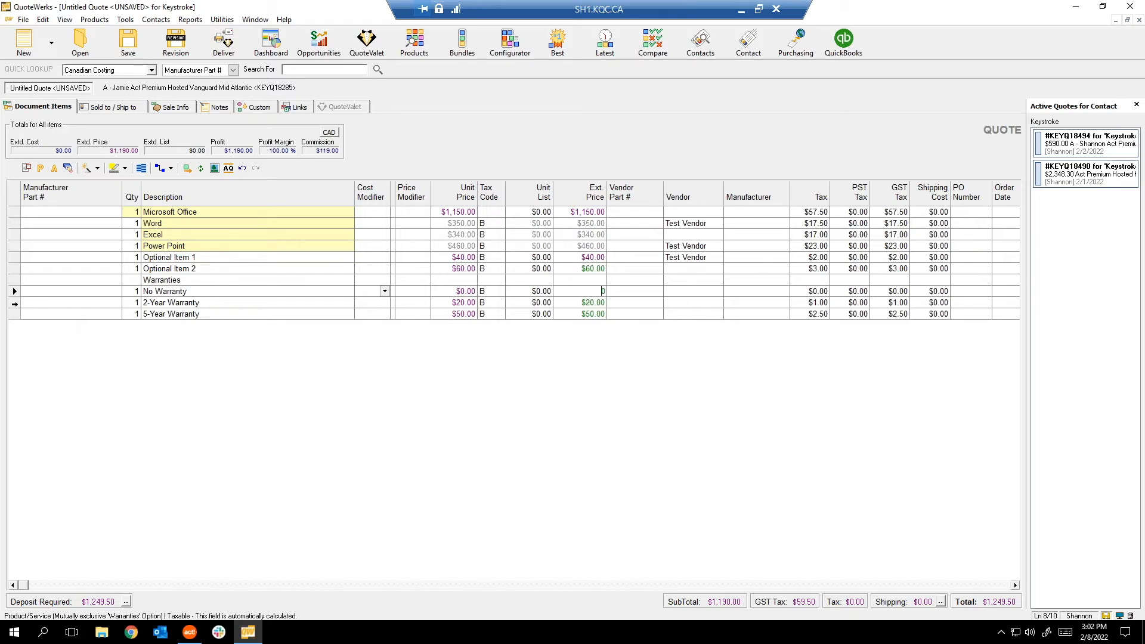
Tick Is Selected on 2-Year Warranty so it becomes the chosen warranty, total $1,270.50.
{"action": "left_click", "coordinate": [15, 302]}
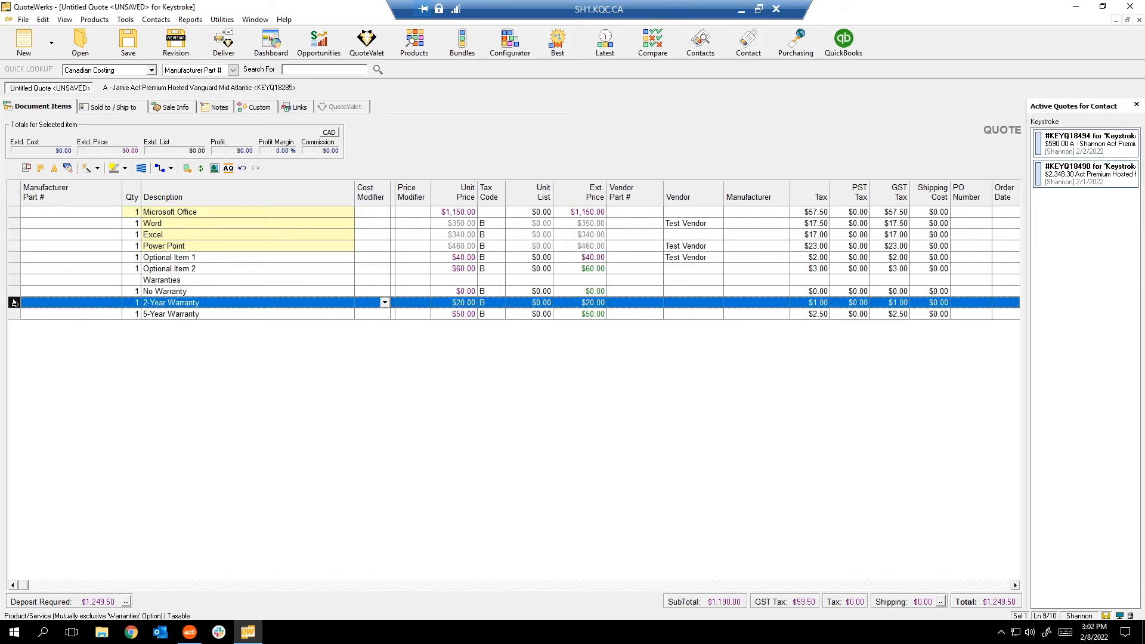
{"action": "right_click", "coordinate": [15, 302]}
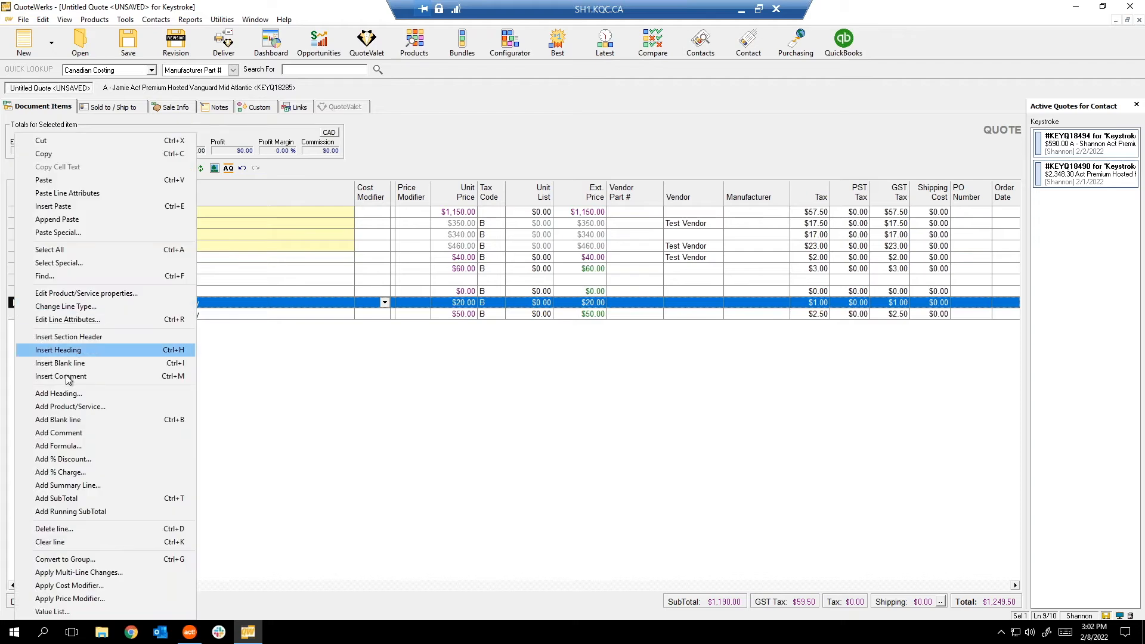
{"action": "left_click", "coordinate": [85, 321]}
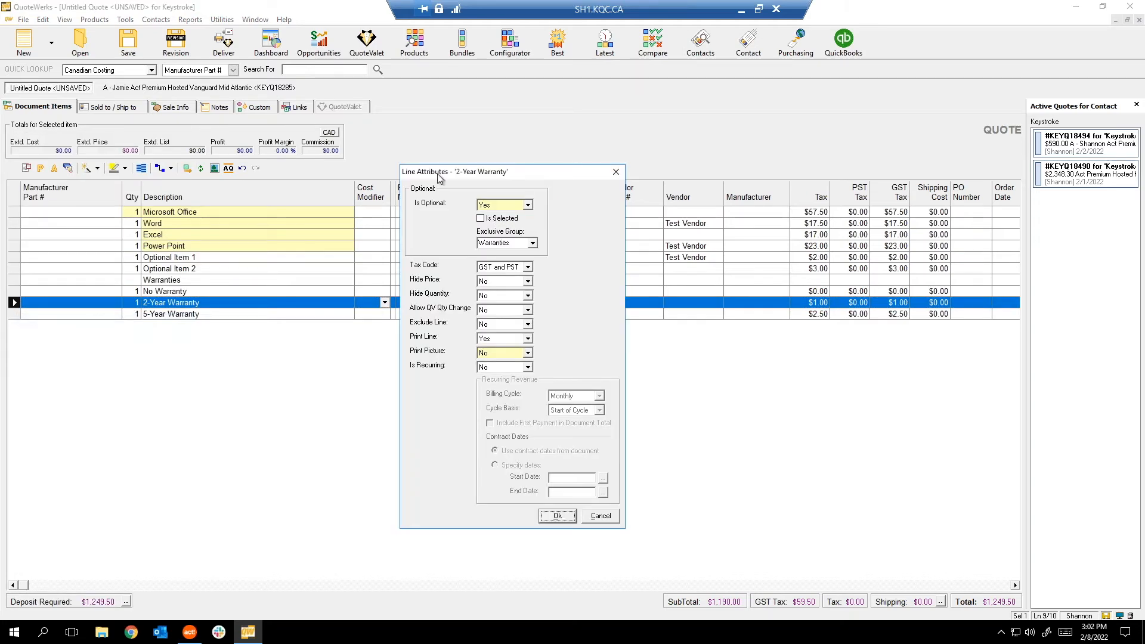
{"action": "left_click", "coordinate": [481, 219]}
{"action": "left_click", "coordinate": [558, 517]}
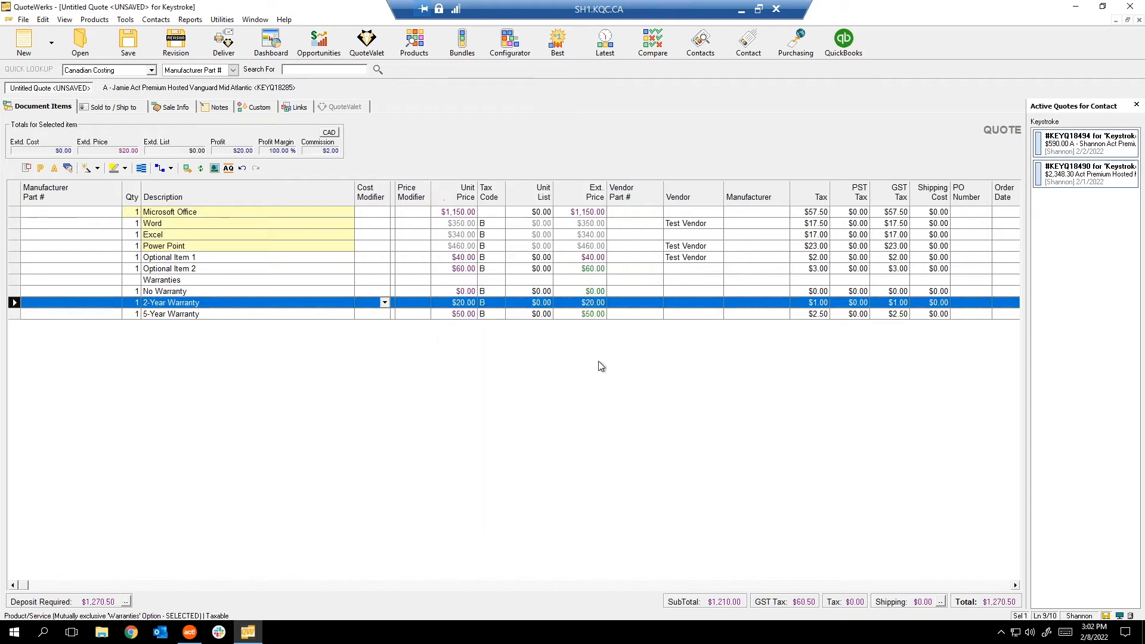
{"action": "left_click", "coordinate": [592, 269]}
{"action": "left_click", "coordinate": [592, 269]}
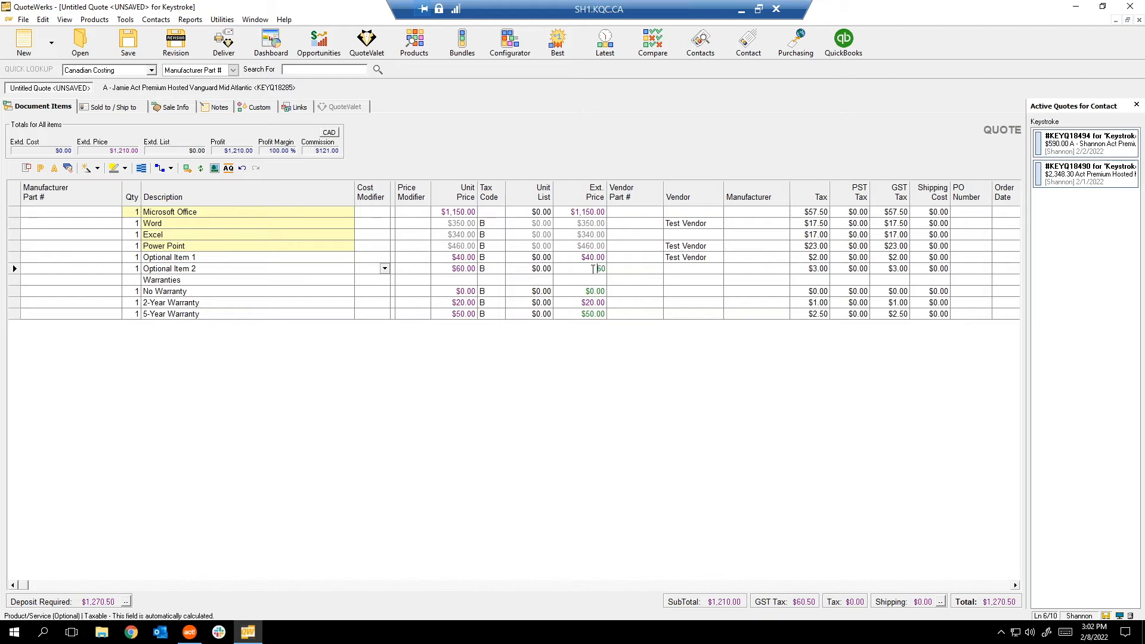
{"action": "left_click", "coordinate": [14, 291]}
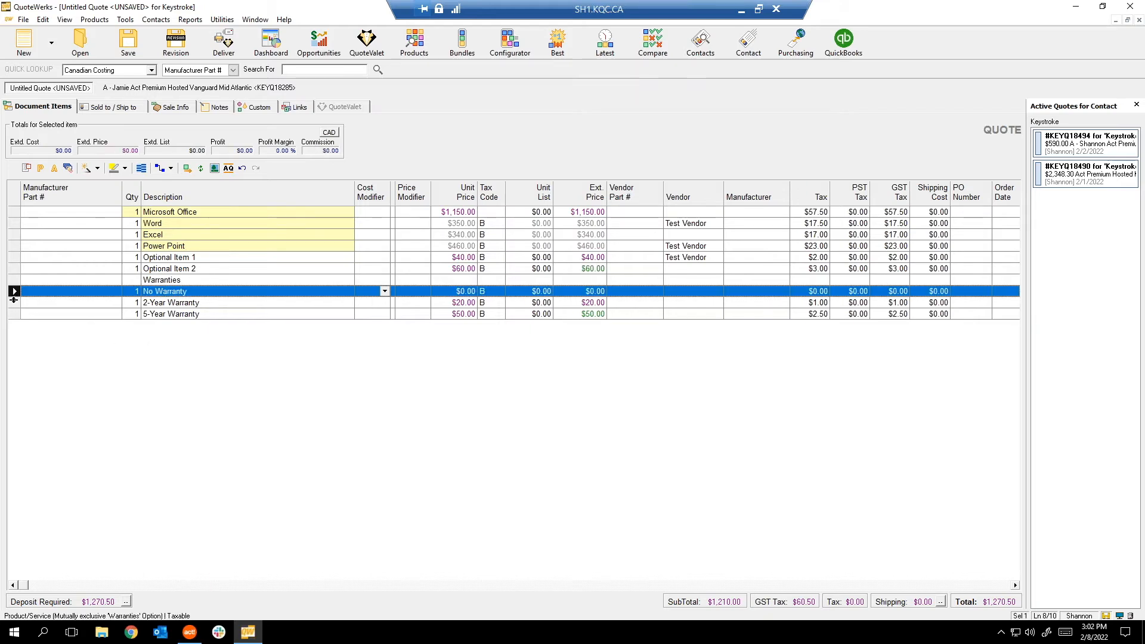
{"action": "key", "text": "Down"}
{"action": "key", "text": "Down"}
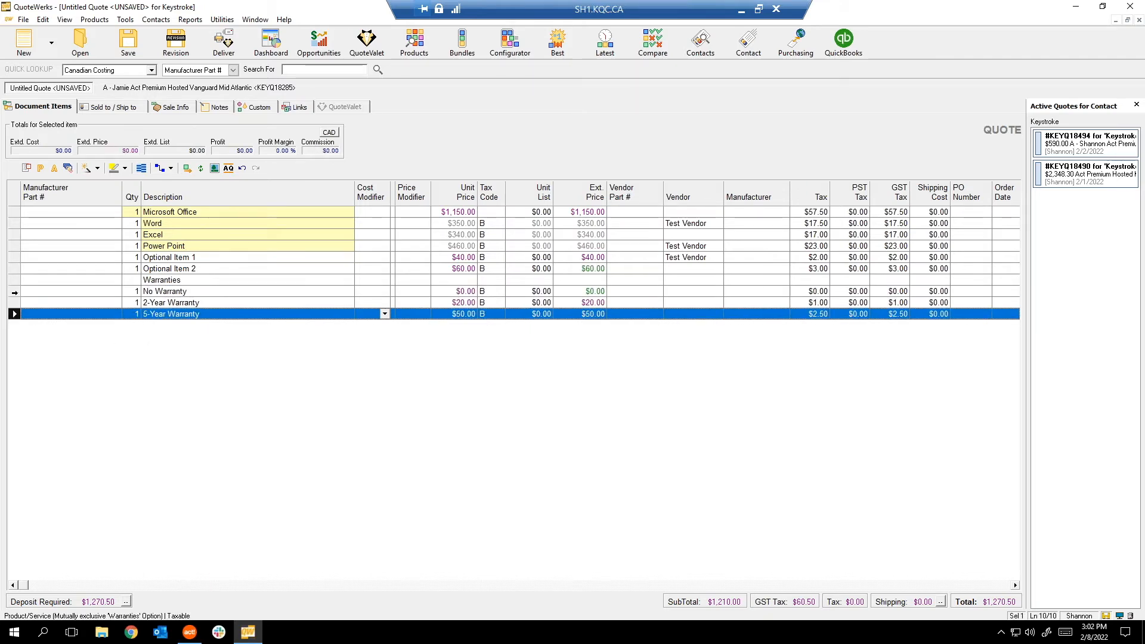
{"action": "left_click", "coordinate": [14, 292]}
{"action": "left_click", "coordinate": [14, 303]}
{"action": "key", "text": "Up"}
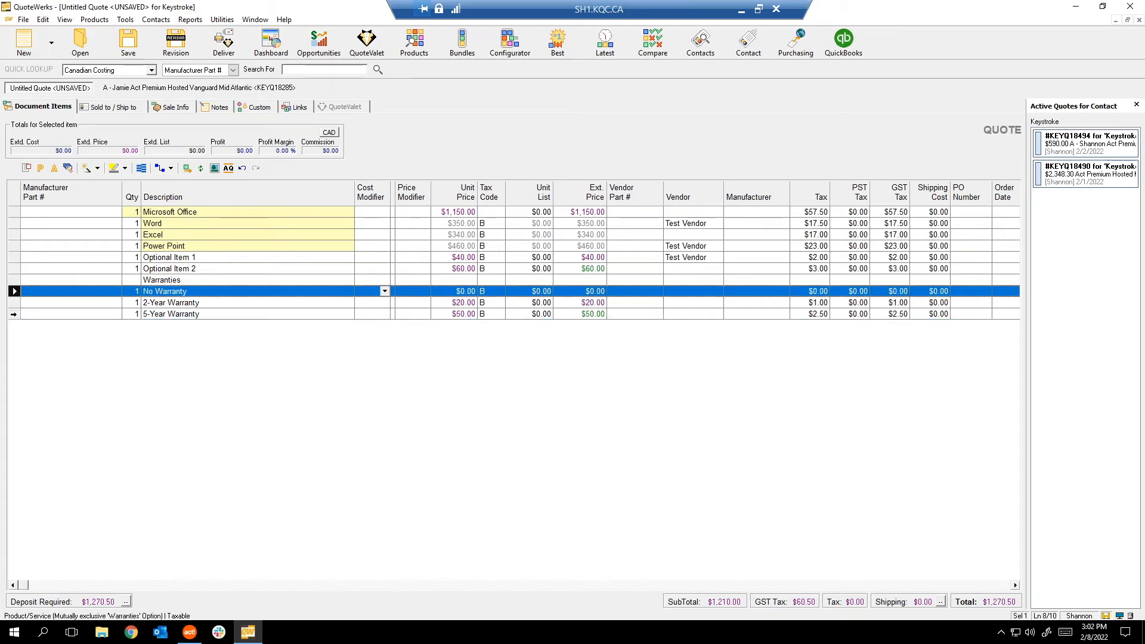
{"action": "left_click", "coordinate": [14, 312]}
{"action": "left_click", "coordinate": [14, 303]}
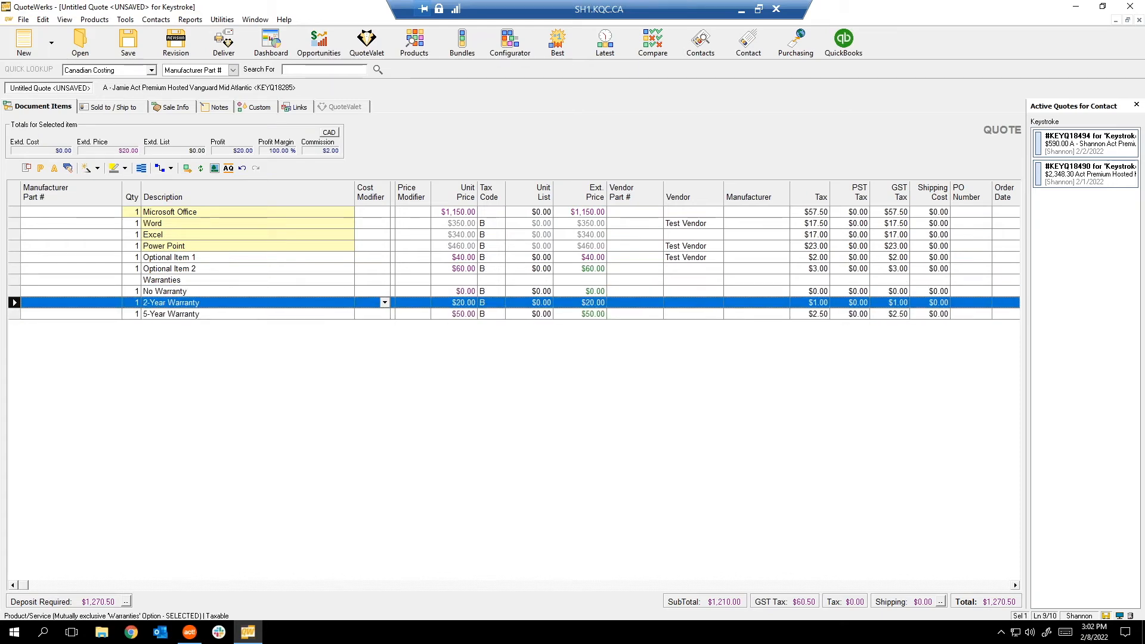
{"action": "left_click", "coordinate": [209, 257]}
{"action": "key", "text": "Down"}
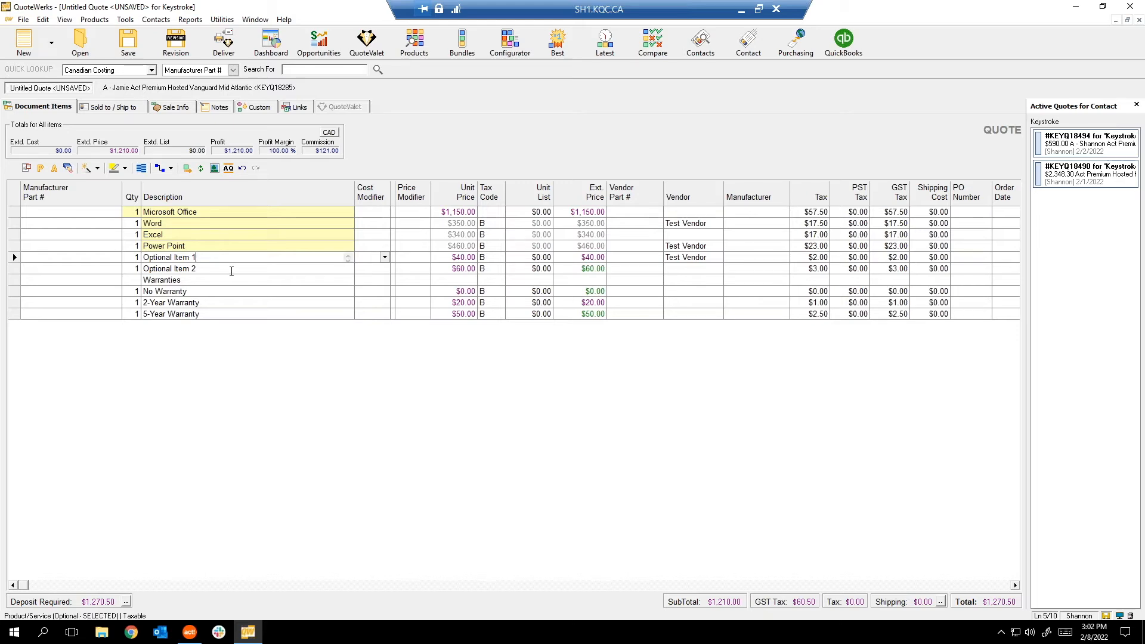
{"action": "left_click", "coordinate": [238, 257]}
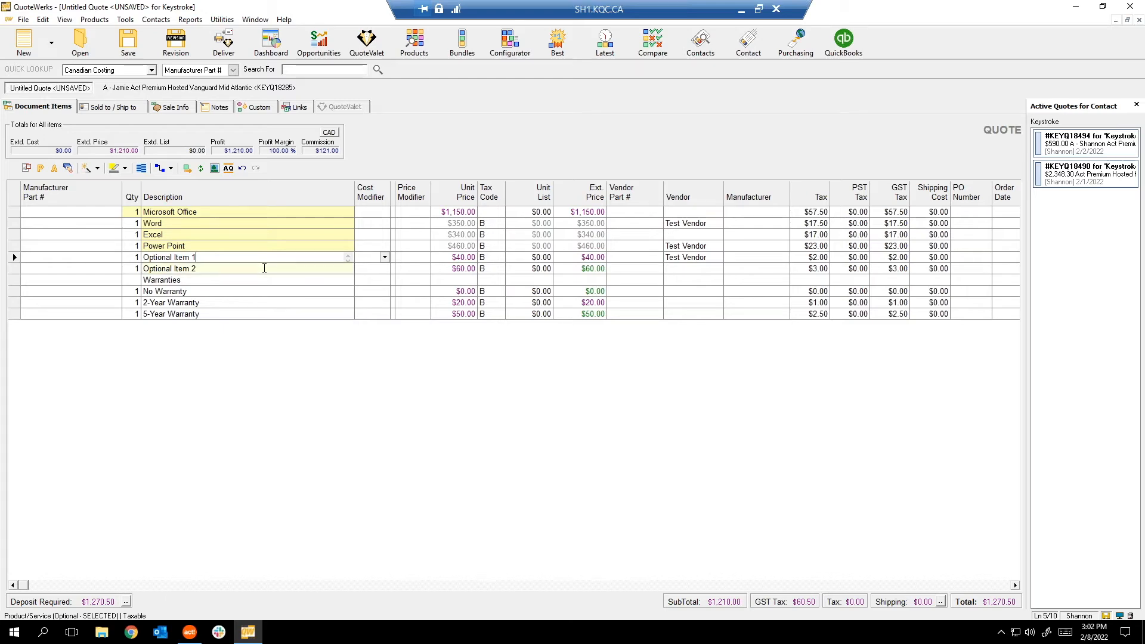
View the full 2-Year Warranty description in the Zoom box and cancel it.
{"action": "left_click", "coordinate": [232, 297]}
{"action": "key", "text": "Down"}
{"action": "key", "text": "Down"}
{"action": "double_click", "coordinate": [231, 301]}
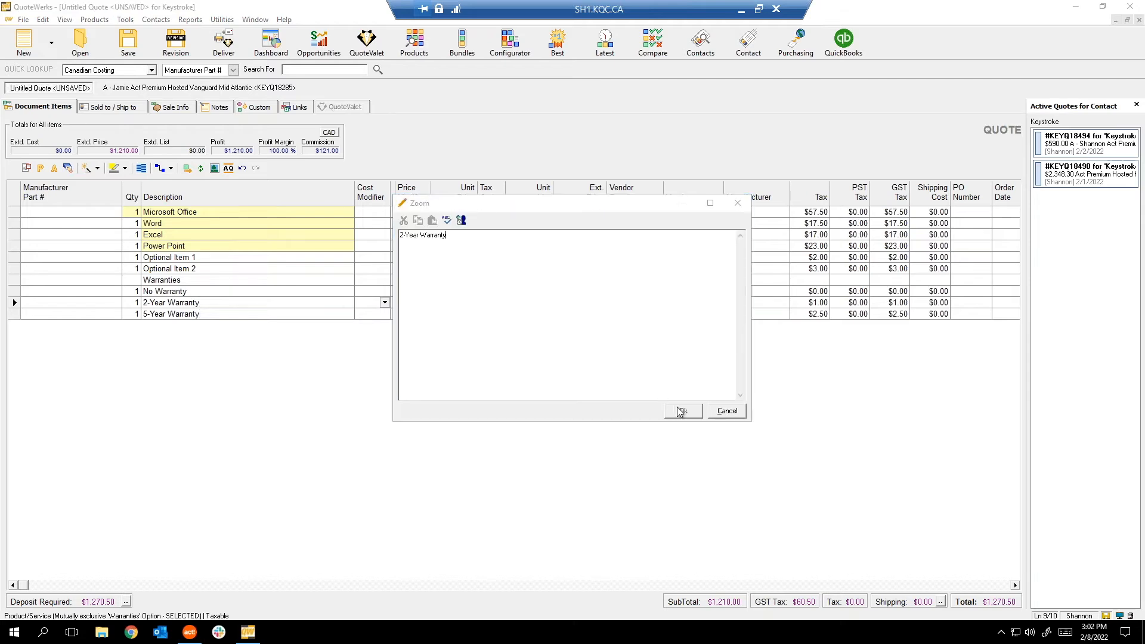
{"action": "left_click", "coordinate": [728, 411]}
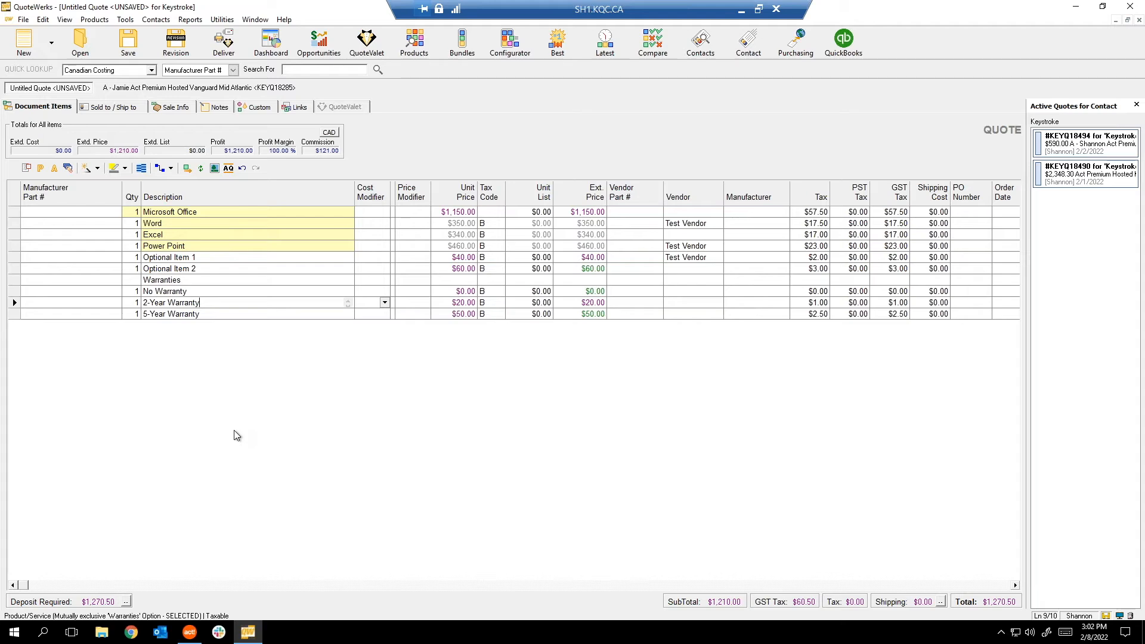
Add five blank $0.00 lines after the 5-Year Warranty line.
{"action": "left_click", "coordinate": [211, 313]}
{"action": "left_click", "coordinate": [218, 301]}
{"action": "left_click", "coordinate": [224, 289]}
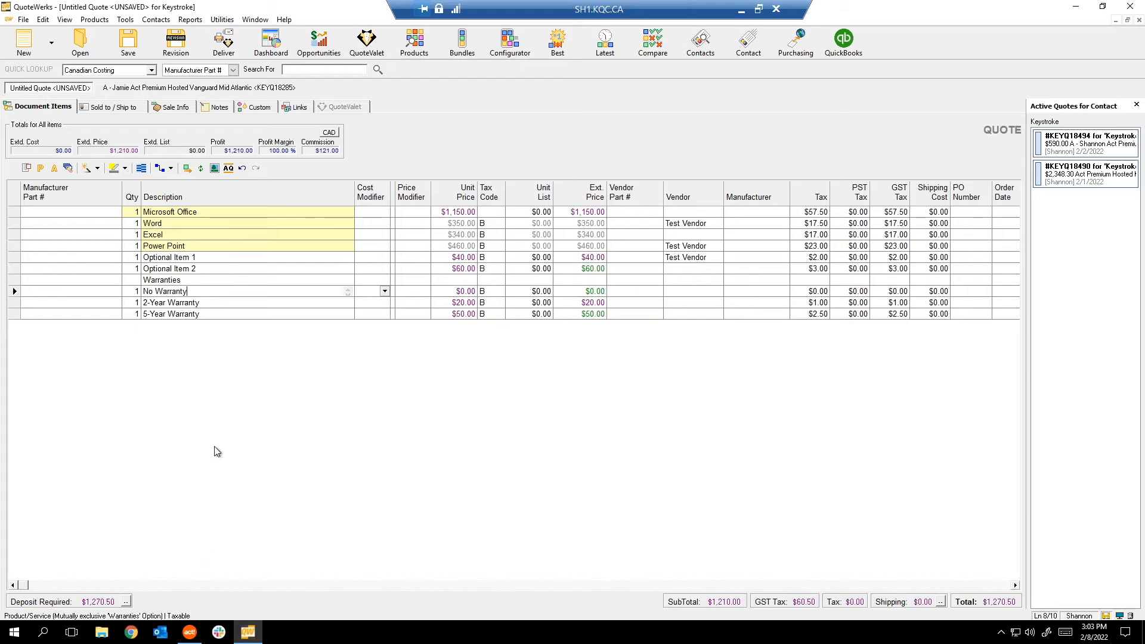
{"action": "left_click", "coordinate": [226, 381]}
{"action": "left_click", "coordinate": [252, 318]}
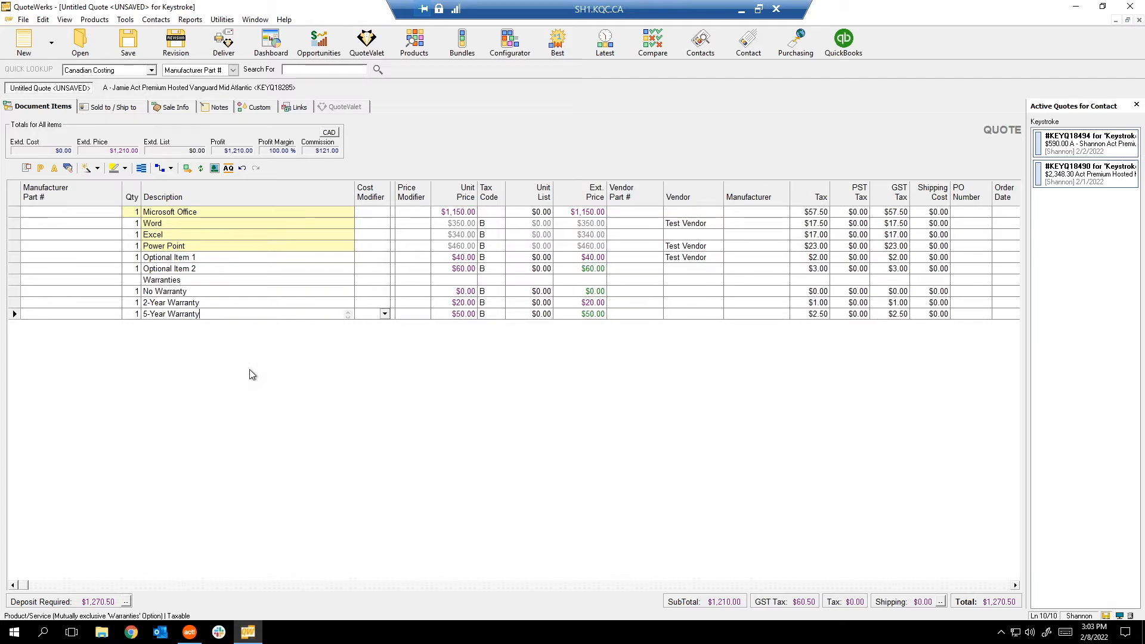
{"action": "key", "text": "Down"}
{"action": "key", "text": "Down"}
{"action": "key", "text": "Down"}
{"action": "key", "text": "Down"}
{"action": "key", "text": "Down"}
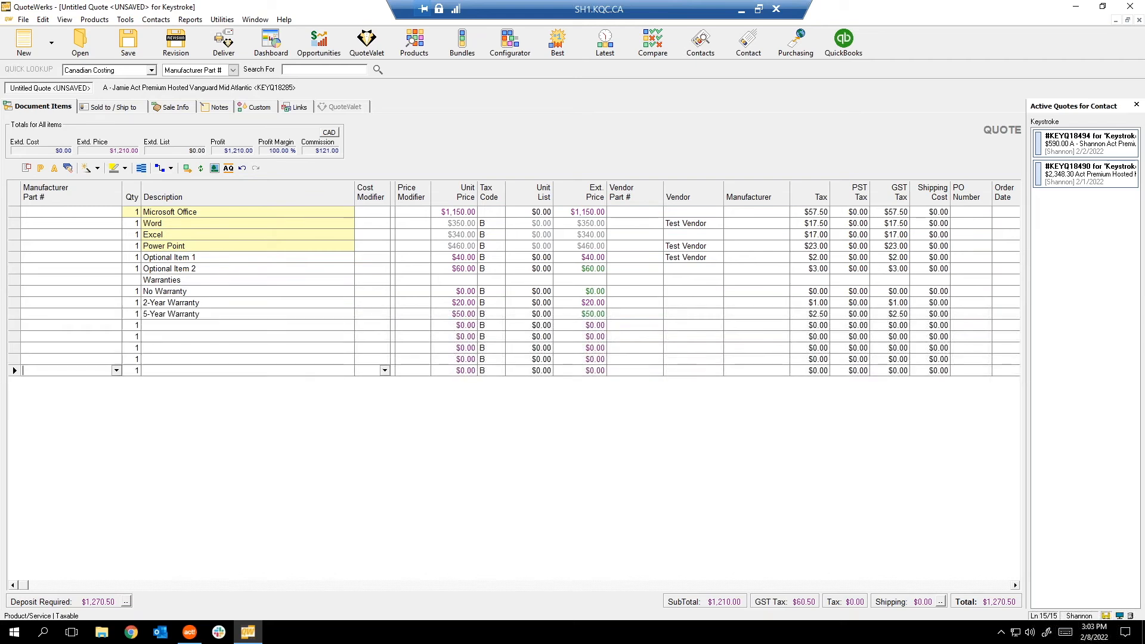
Enter 'Bundle 1 Item 1' and 'Bundle 1 Item 2' in the first two blank lines.
{"action": "left_click", "coordinate": [201, 325]}
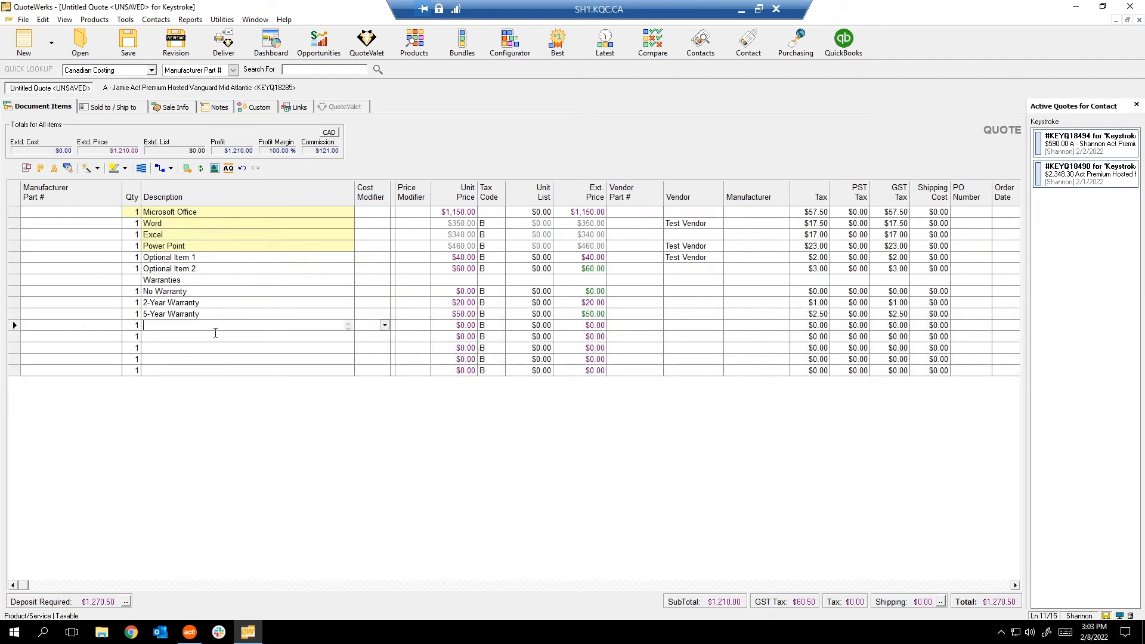
{"action": "type", "text": "Bundle "}
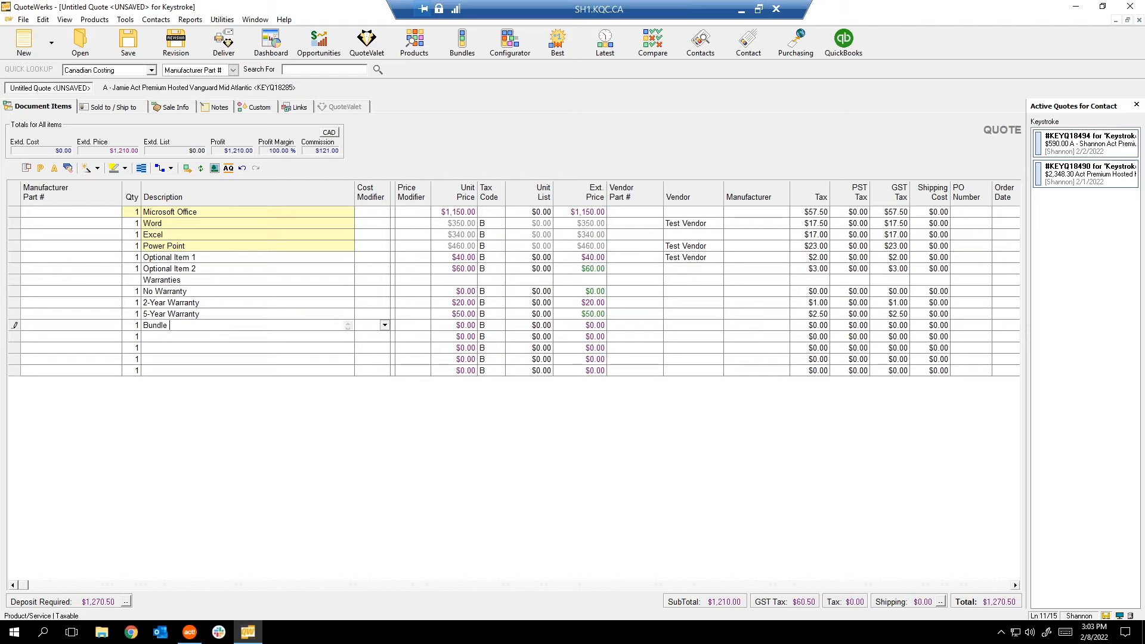
{"action": "type", "text": "Item 1"}
{"action": "left_click", "coordinate": [167, 326]}
{"action": "type", "text": "1"}
{"action": "left_click_drag", "start_coordinate": [199, 326], "coordinate": [159, 326]}
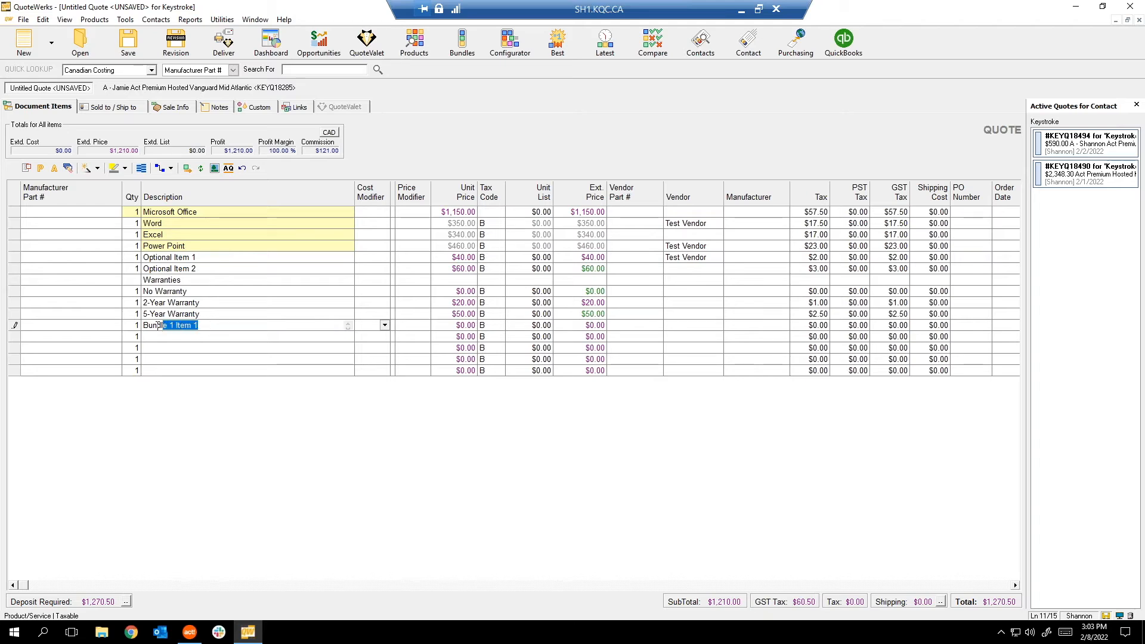
{"action": "left_click", "coordinate": [179, 339]}
{"action": "type", "text": "Bundle 1 Item 1"}
{"action": "key", "text": "BackSpace"}
{"action": "type", "text": "2"}
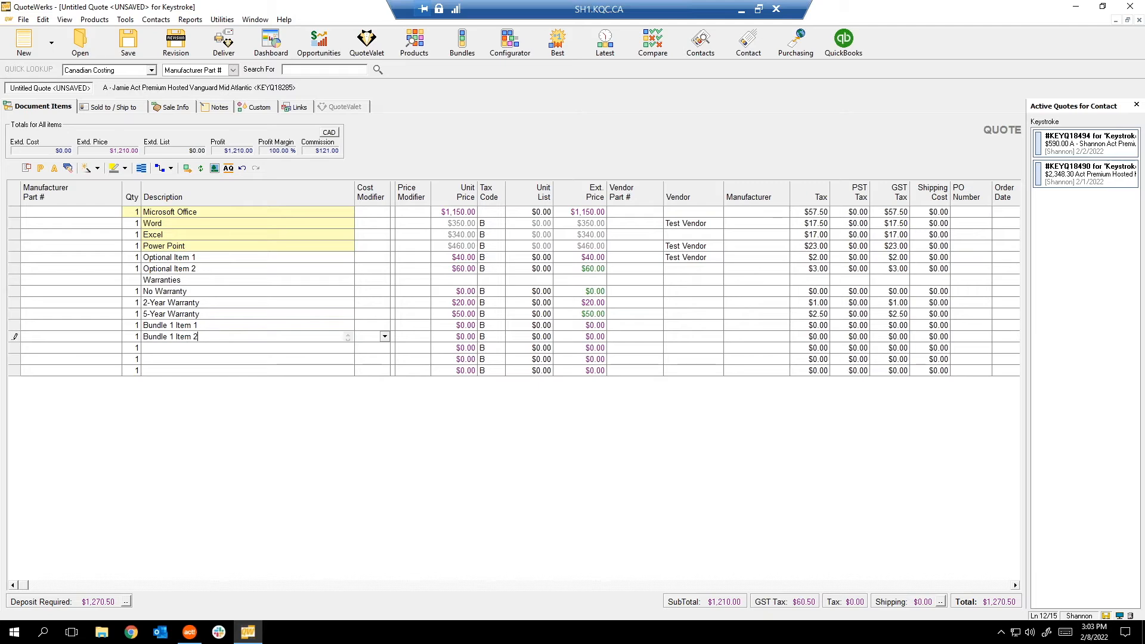
Fill the next blank lines with Bundle 2 Item 1, Item 2 and Item 3 descriptions.
{"action": "left_click", "coordinate": [198, 350]}
{"action": "type", "text": "Bundle 1 Item 1"}
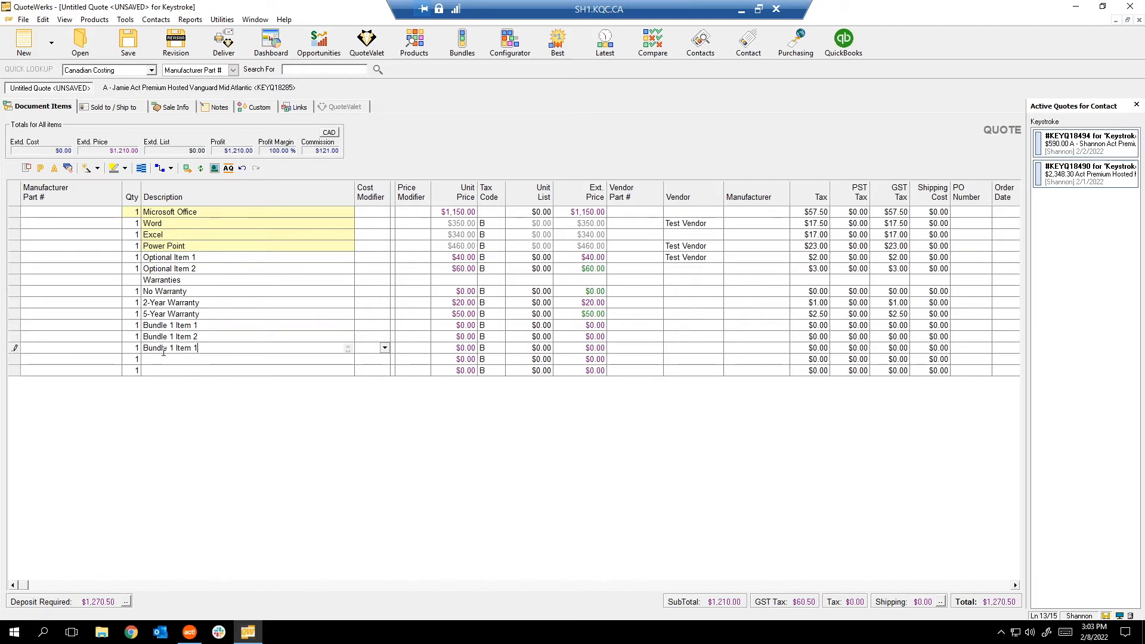
{"action": "left_click", "coordinate": [174, 348]}
{"action": "key", "text": "BackSpace"}
{"action": "type", "text": "2"}
{"action": "key", "text": "Down"}
{"action": "type", "text": "Bundle 1 Item 1"}
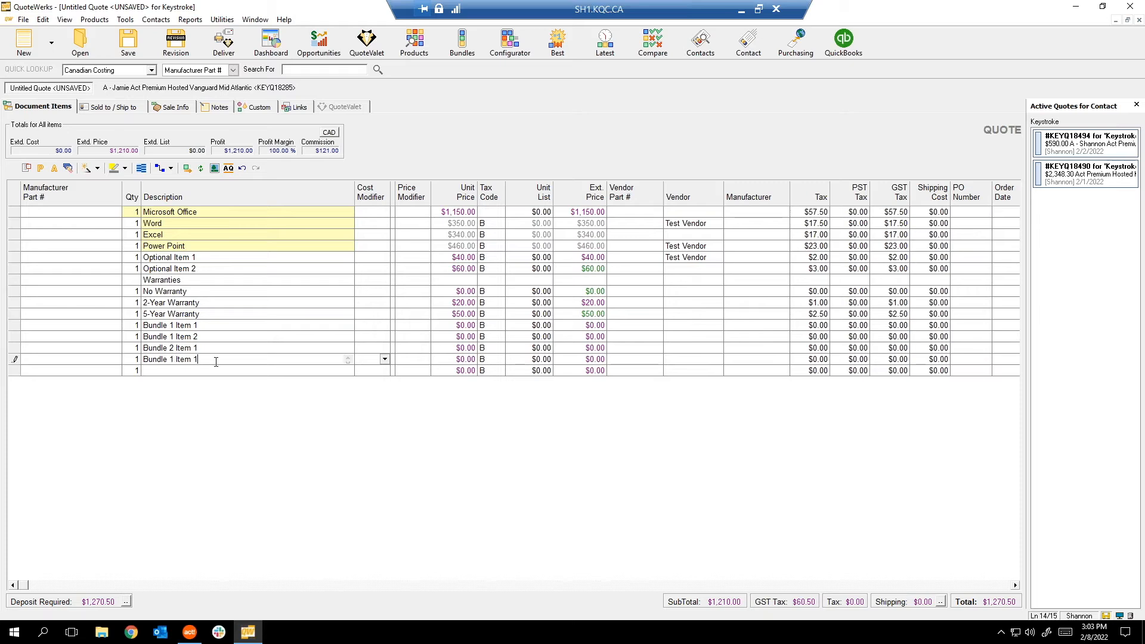
{"action": "key", "text": "BackSpace"}
{"action": "type", "text": "2"}
{"action": "left_click", "coordinate": [174, 359]}
{"action": "key", "text": "BackSpace"}
{"action": "type", "text": "2"}
{"action": "left_click", "coordinate": [204, 370]}
{"action": "type", "text": "Bundle 1 Item 1"}
{"action": "left_click", "coordinate": [177, 370]}
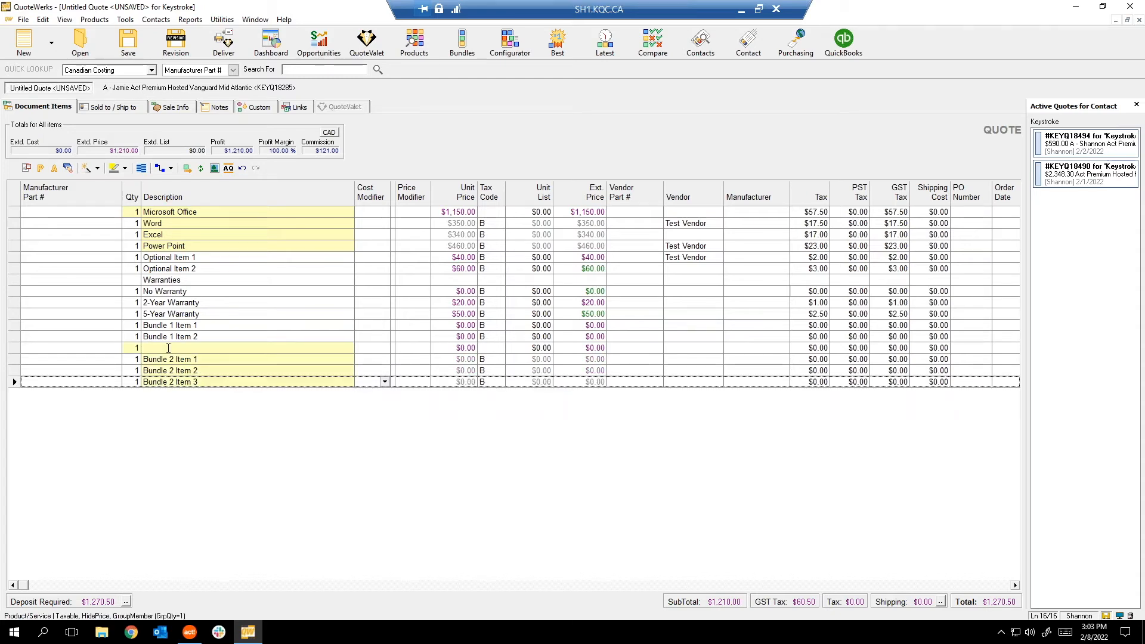
Group the two Bundle 1 item lines under a header named 'Bundle 1'.
{"action": "left_click_drag", "start_coordinate": [14, 336], "coordinate": [14, 325]}
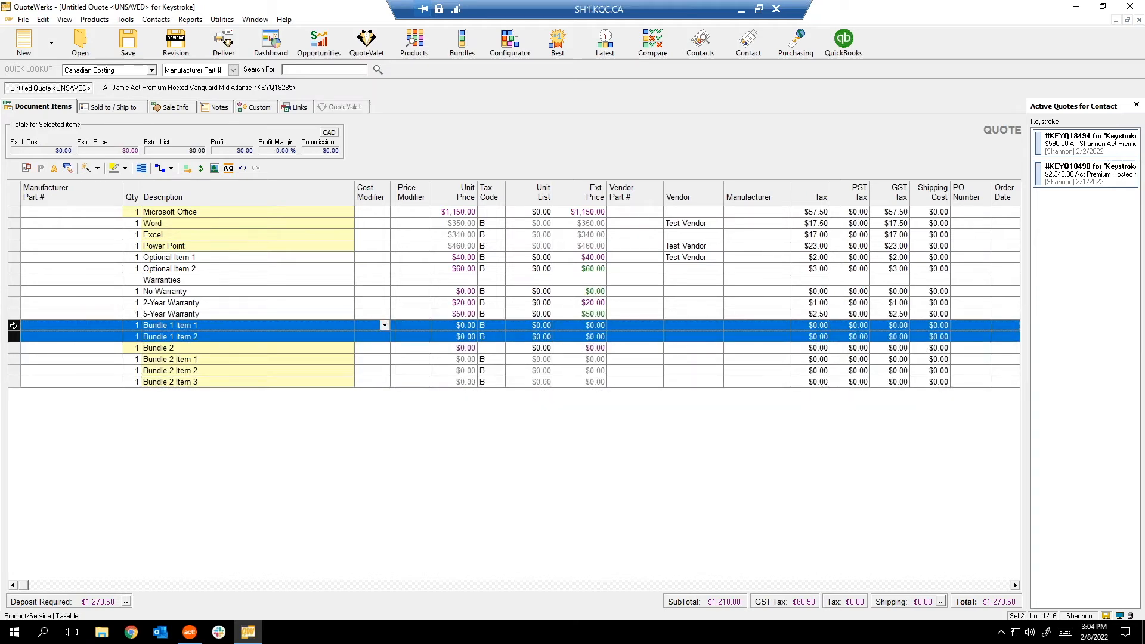
{"action": "left_click", "coordinate": [571, 466]}
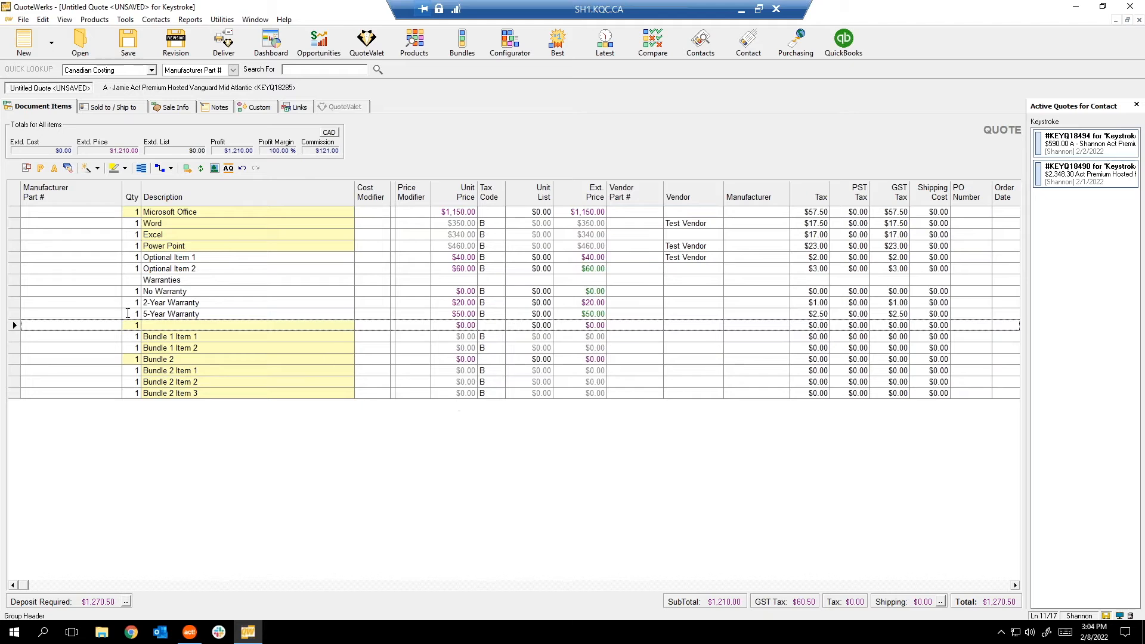
{"action": "type", "text": "Bund"}
{"action": "type", "text": "kle"}
{"action": "key", "text": "BackSpace"}
{"action": "type", "text": "le 1"}
{"action": "key", "text": "Return"}
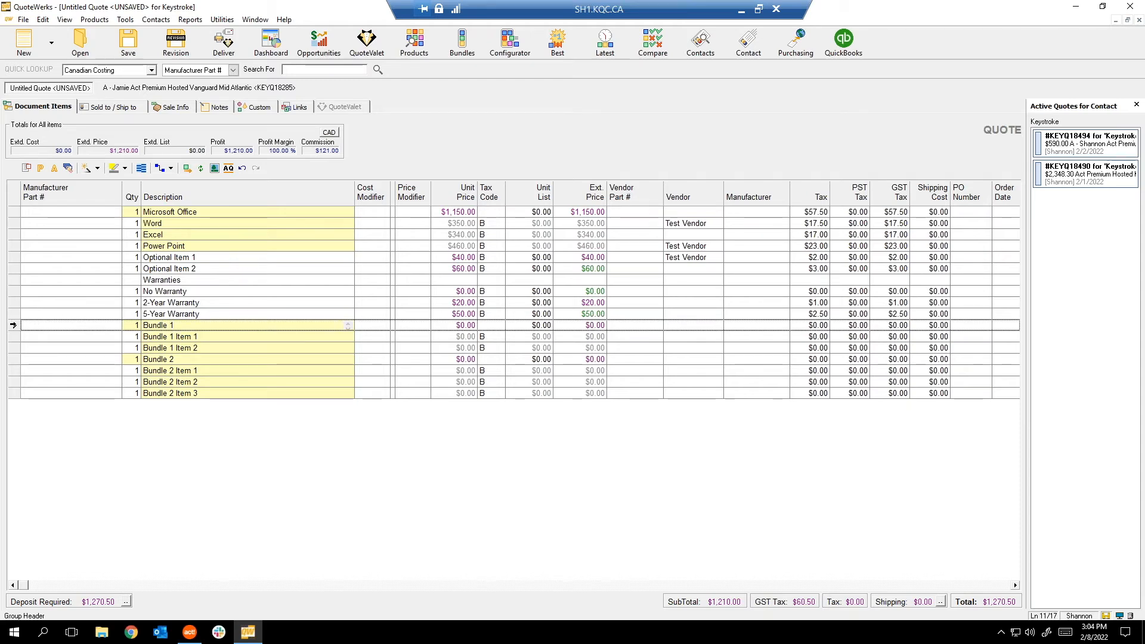
Choose 5-Year Warranty as the selected warranty option.
{"action": "left_click", "coordinate": [13, 325]}
{"action": "left_click", "coordinate": [13, 314]}
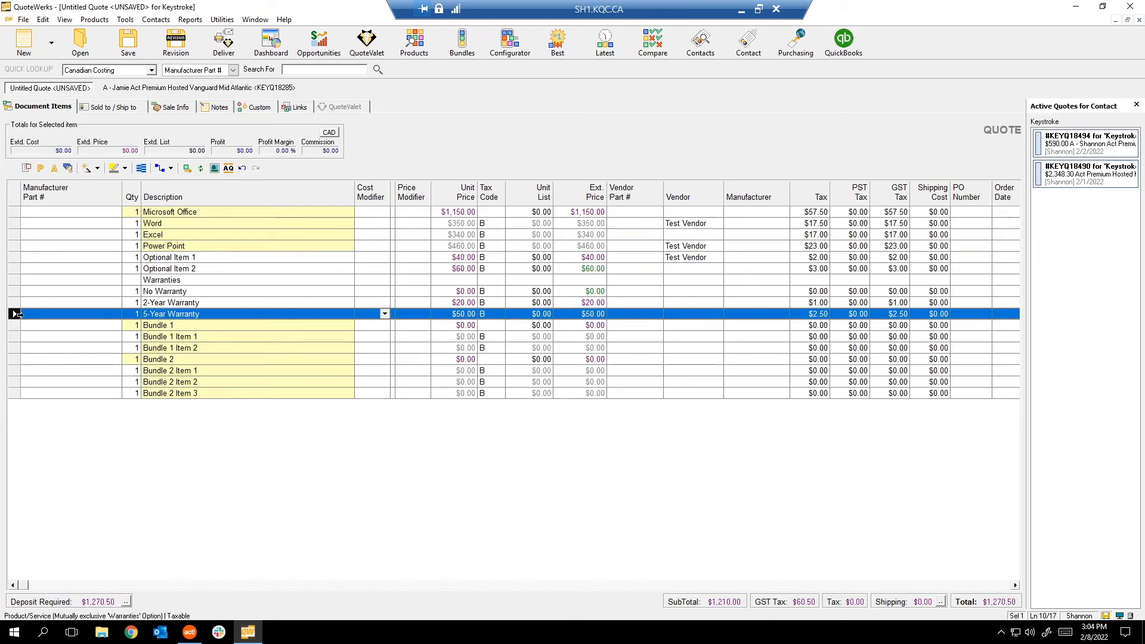
{"action": "double_click", "coordinate": [13, 313]}
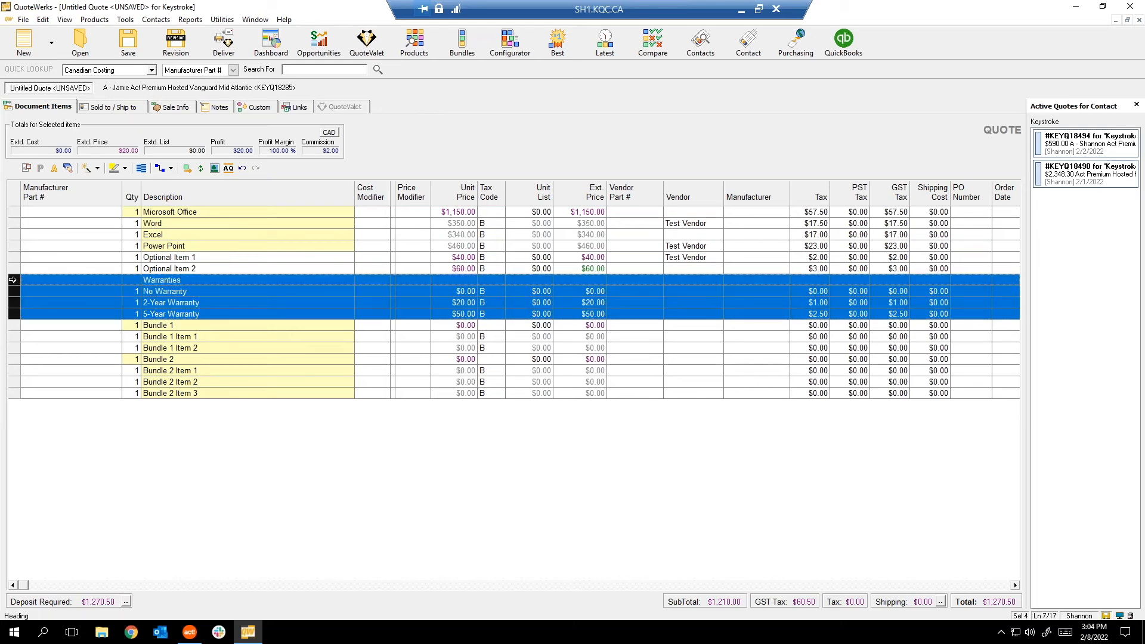
Cut the Warranties heading and its three options and append them below the bundles.
{"action": "left_click_drag", "start_coordinate": [20, 334], "coordinate": [20, 403]}
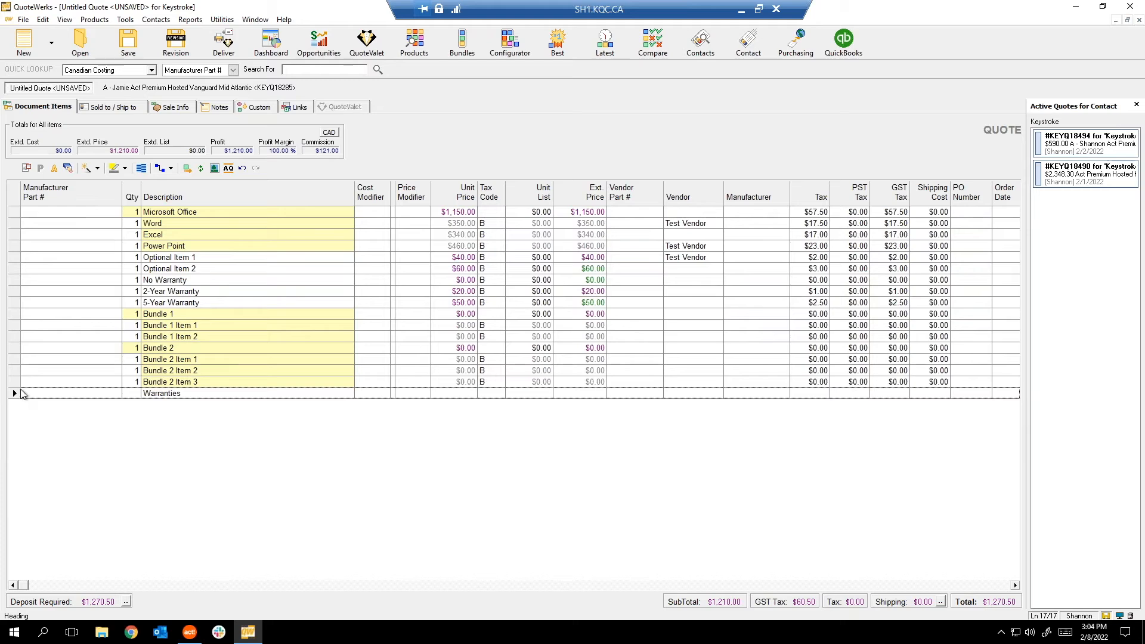
{"action": "key", "text": "ctrl+z"}
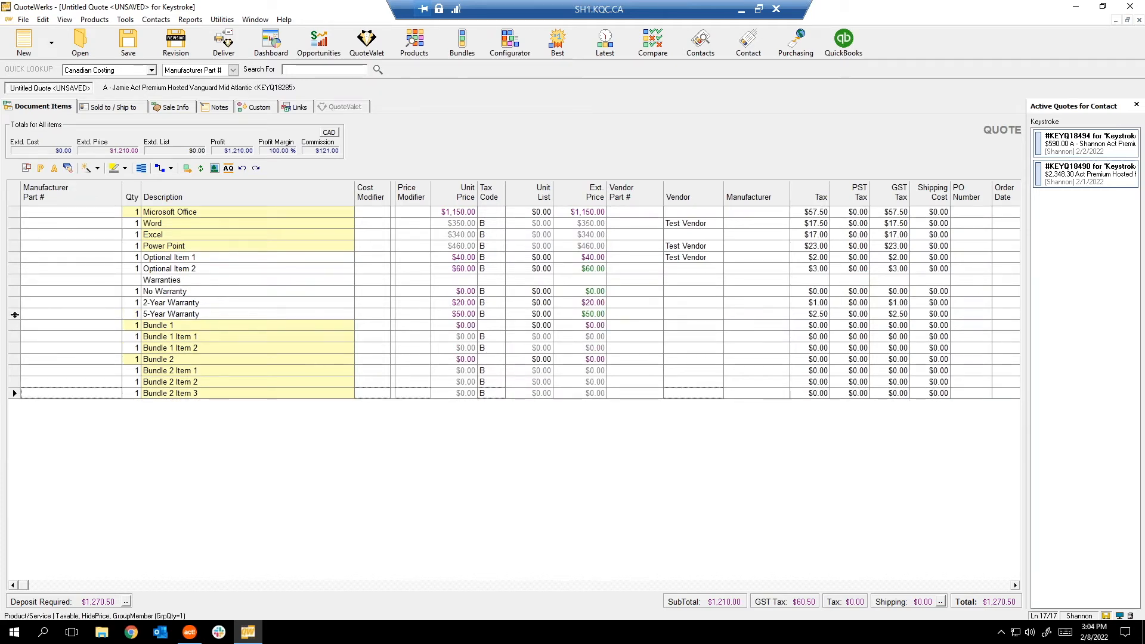
{"action": "left_click", "coordinate": [15, 315]}
{"action": "left_click", "coordinate": [13, 280], "text": "shift"}
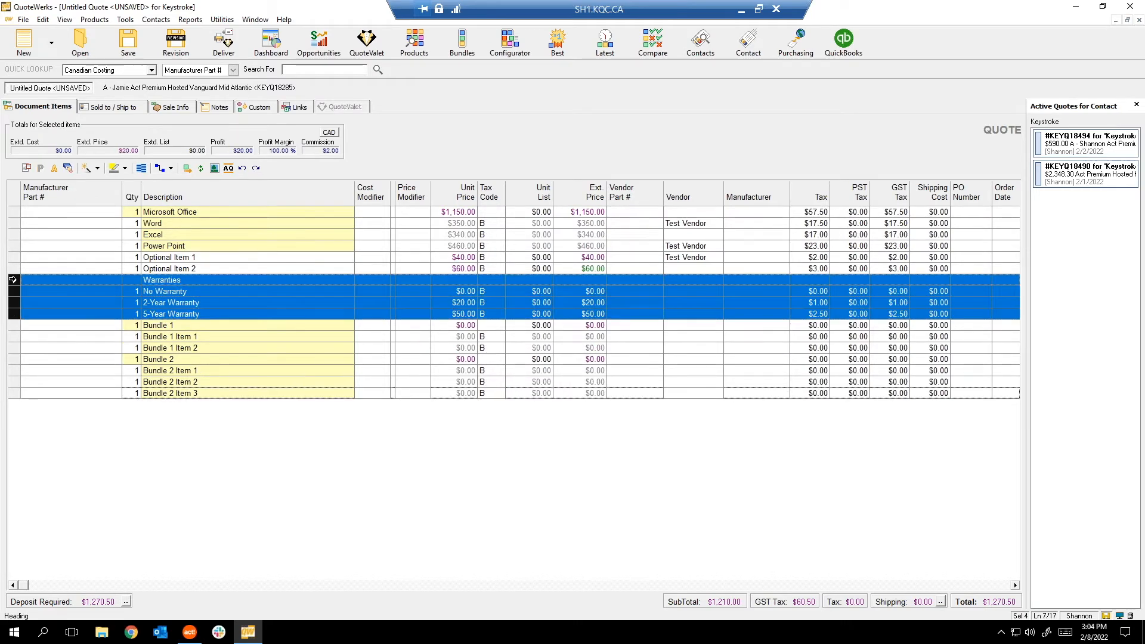
{"action": "right_click", "coordinate": [13, 279]}
{"action": "left_click", "coordinate": [55, 142]}
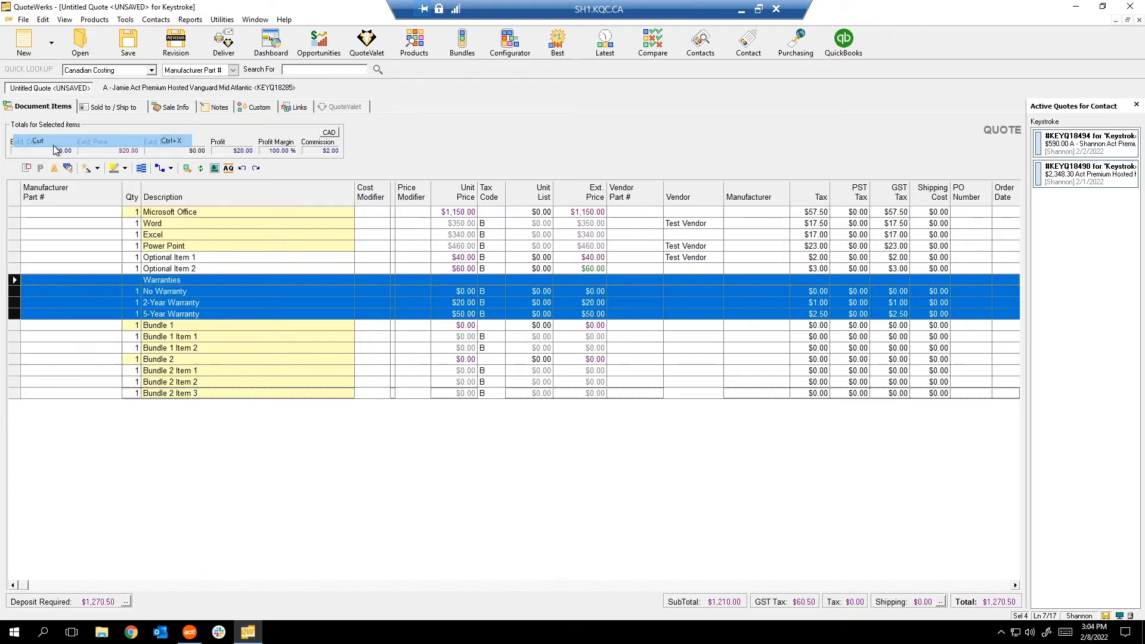
{"action": "right_click", "coordinate": [94, 403]}
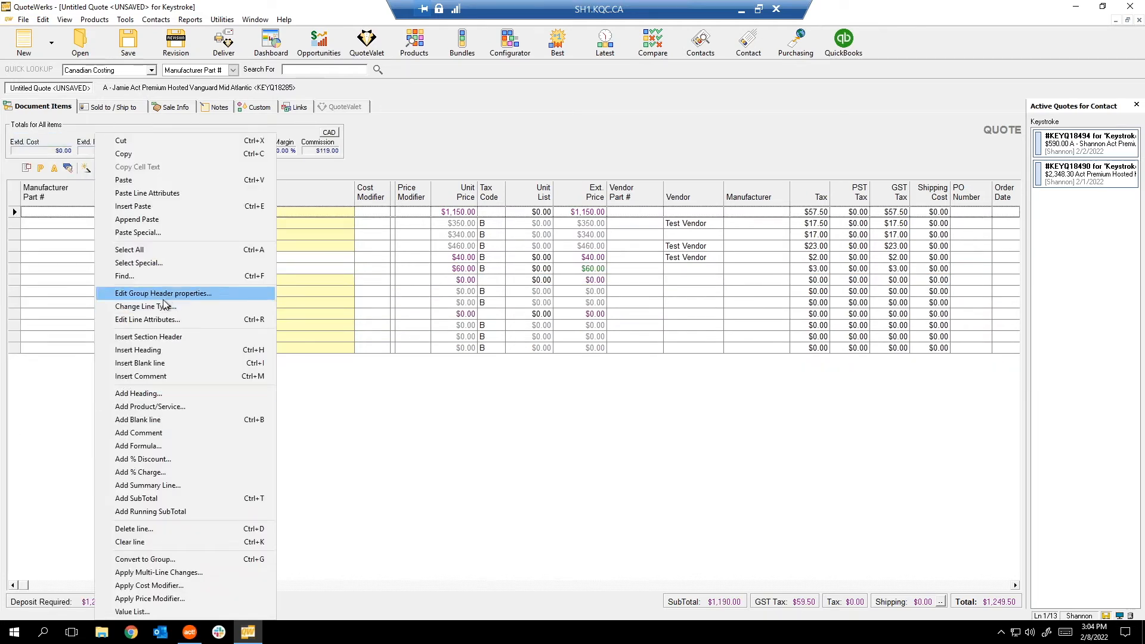
{"action": "left_click", "coordinate": [137, 219]}
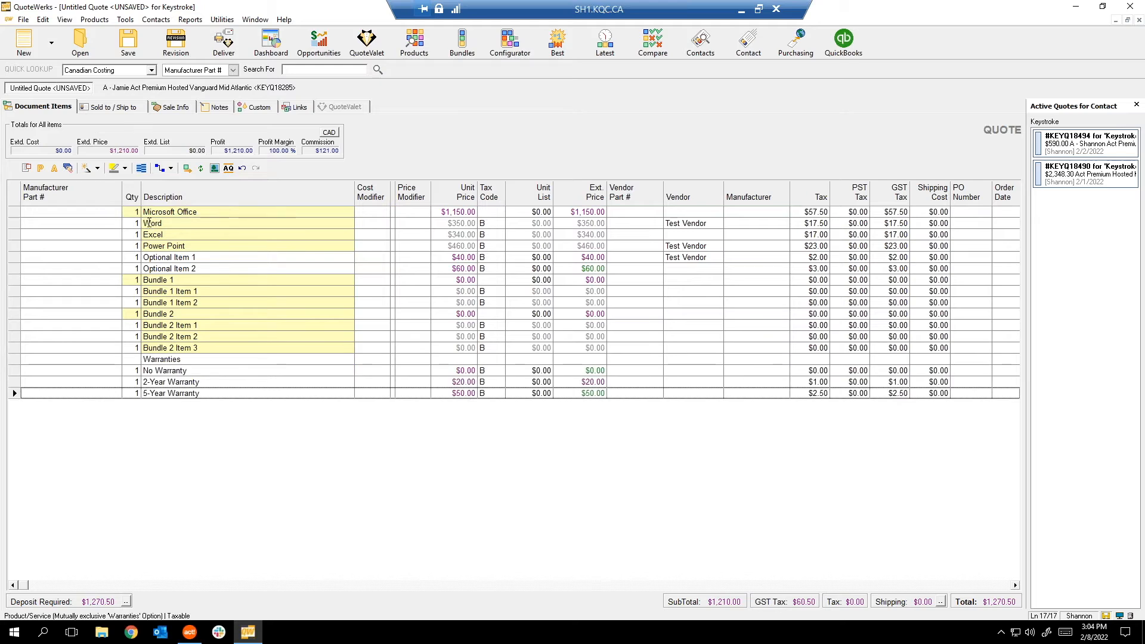
Insert a new heading line above the Bundle 1 group.
{"action": "left_click", "coordinate": [10, 280]}
{"action": "right_click", "coordinate": [12, 280]}
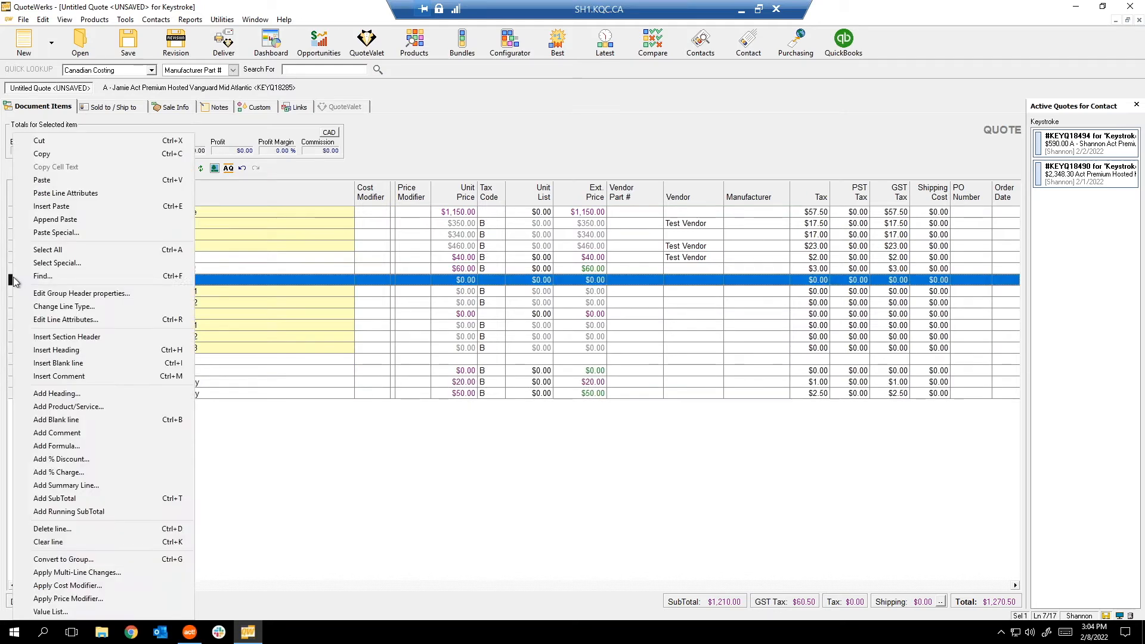
{"action": "left_click", "coordinate": [96, 348]}
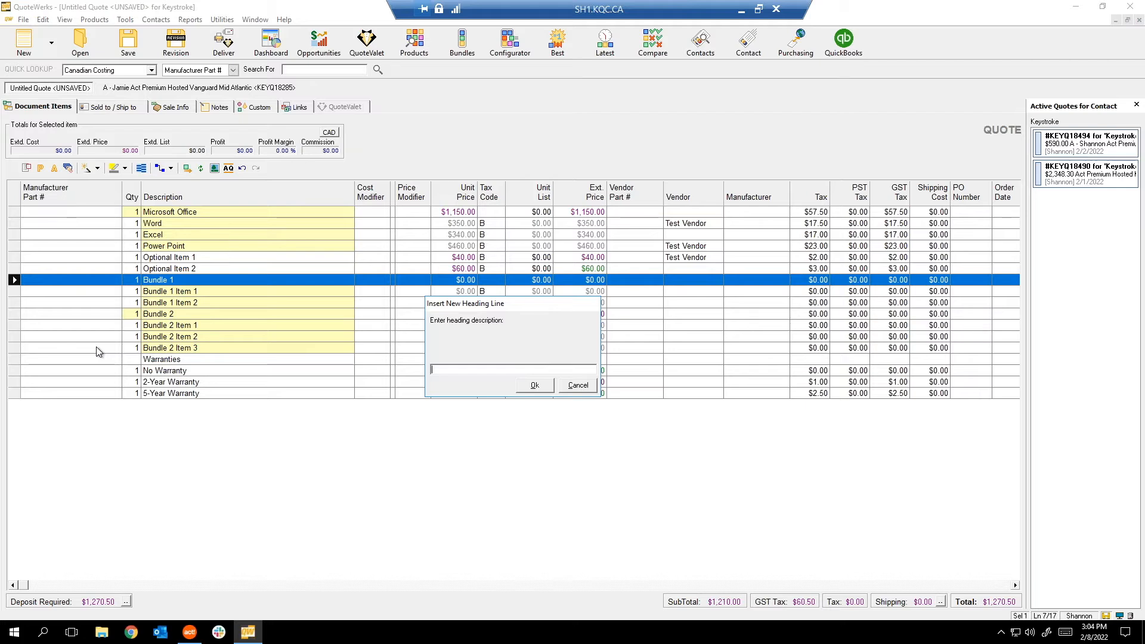
Name the new heading 'Grouped Bundle Options' and select it together with the Warranties heading.
{"action": "type", "text": "Group"}
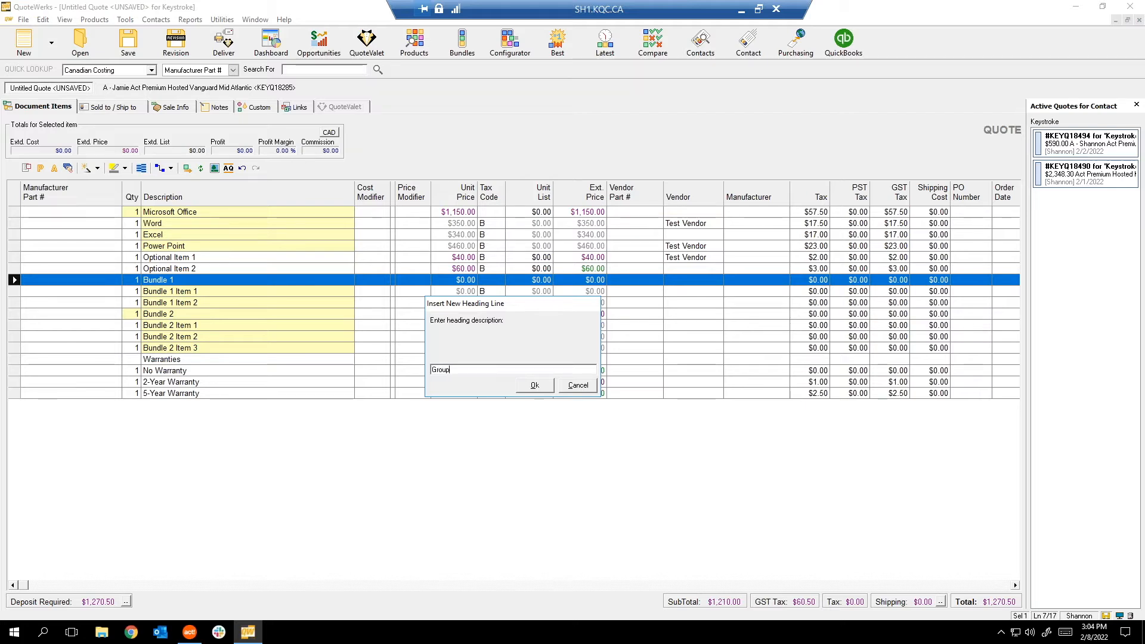
{"action": "type", "text": "ed Bundle Options"}
{"action": "key", "text": "Return"}
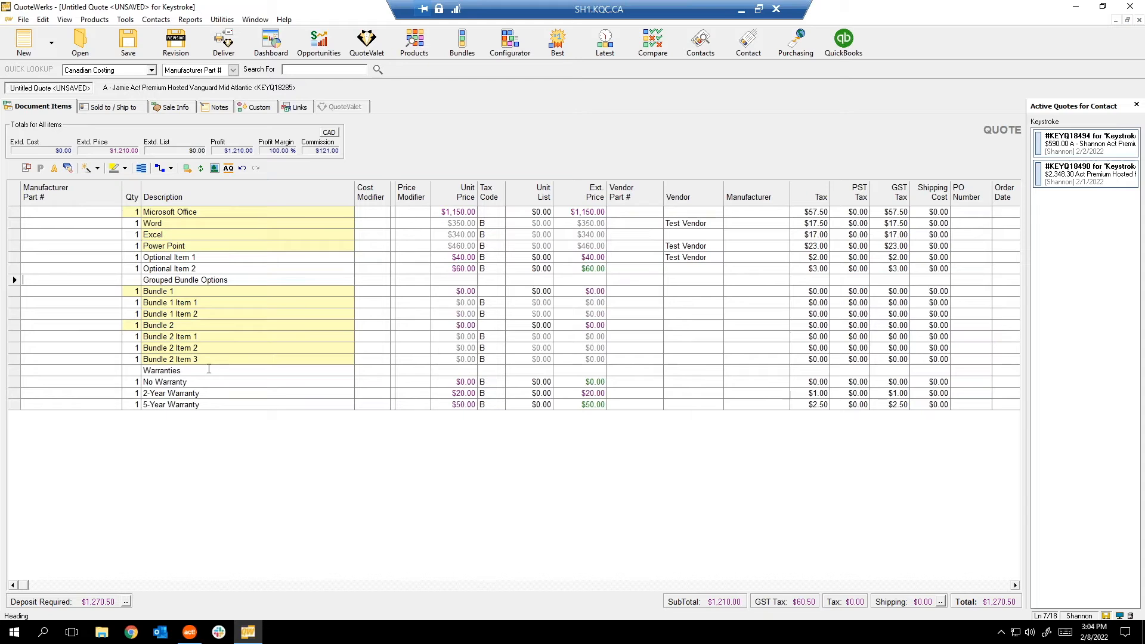
{"action": "left_click", "coordinate": [142, 394]}
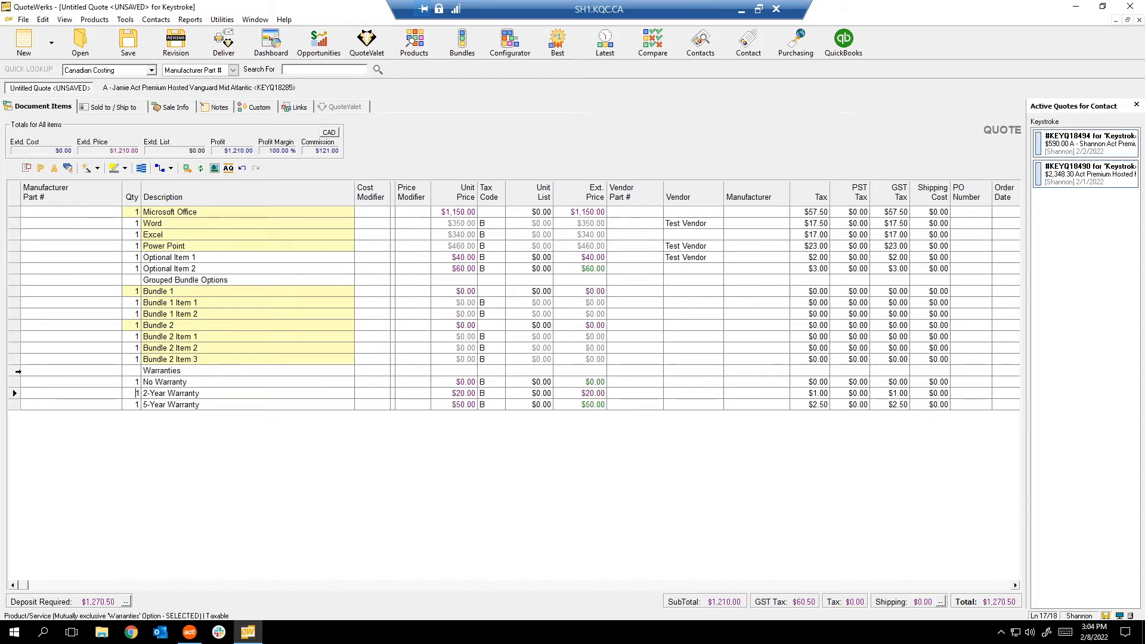
{"action": "left_click", "coordinate": [13, 368]}
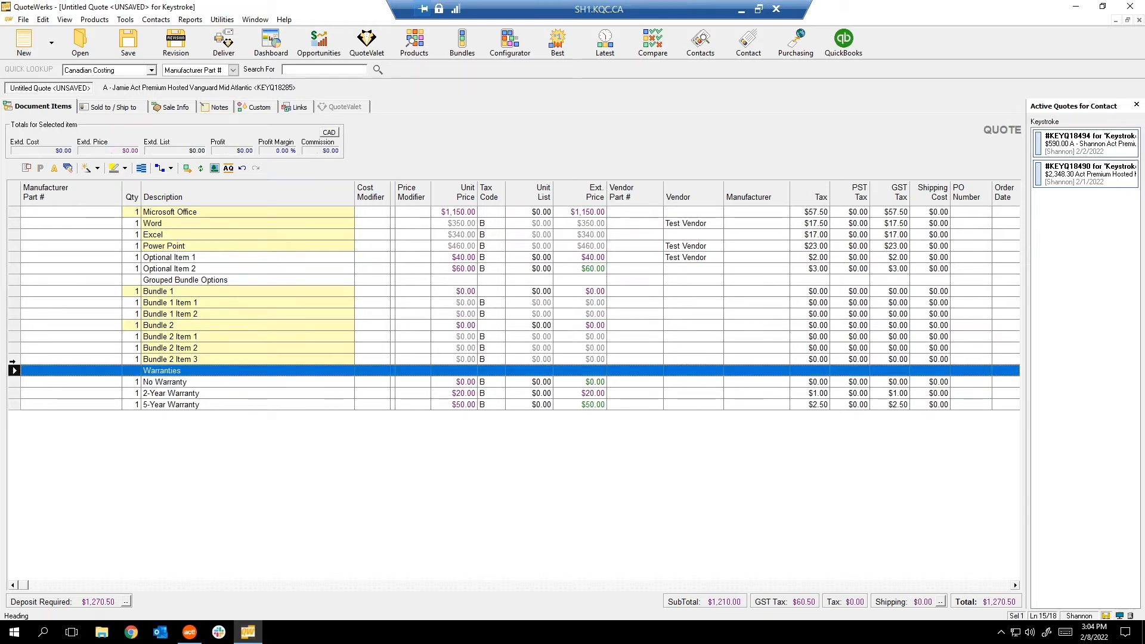
{"action": "left_click", "coordinate": [16, 280], "text": "ctrl"}
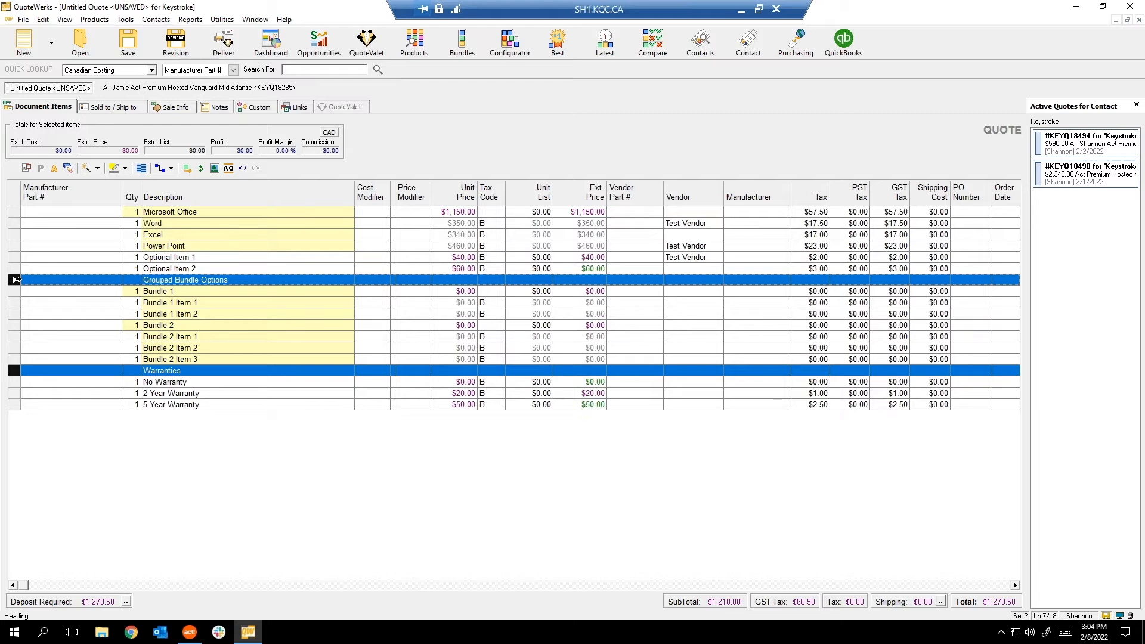
Apply the Orange highlight colour to the Grouped Bundle Options and Warranties headings.
{"action": "left_click", "coordinate": [126, 169]}
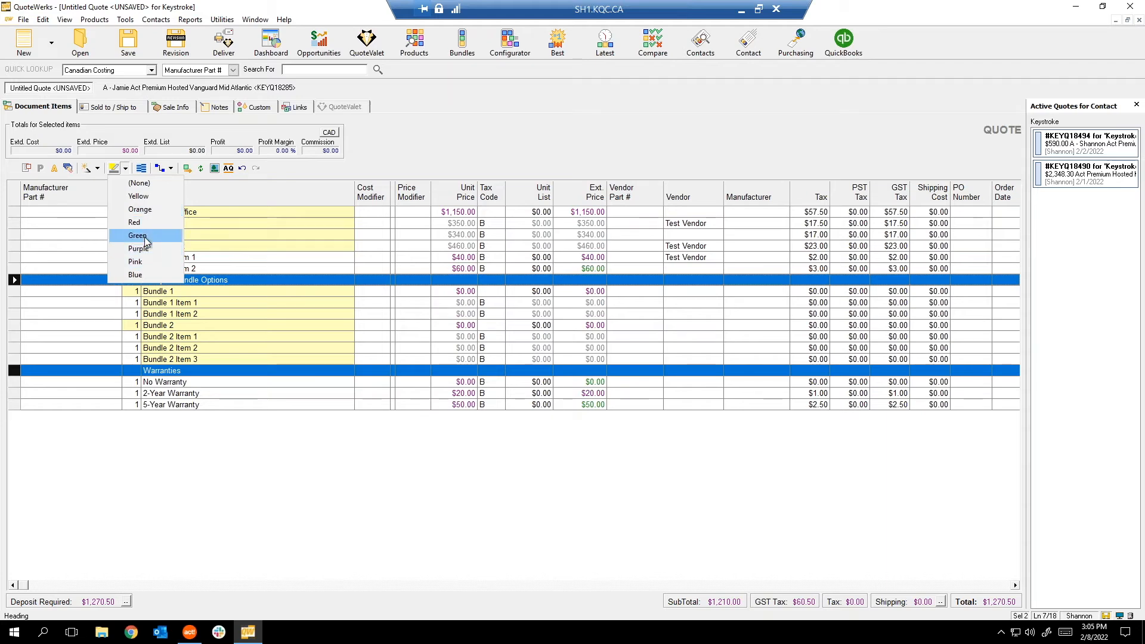
{"action": "left_click", "coordinate": [146, 210]}
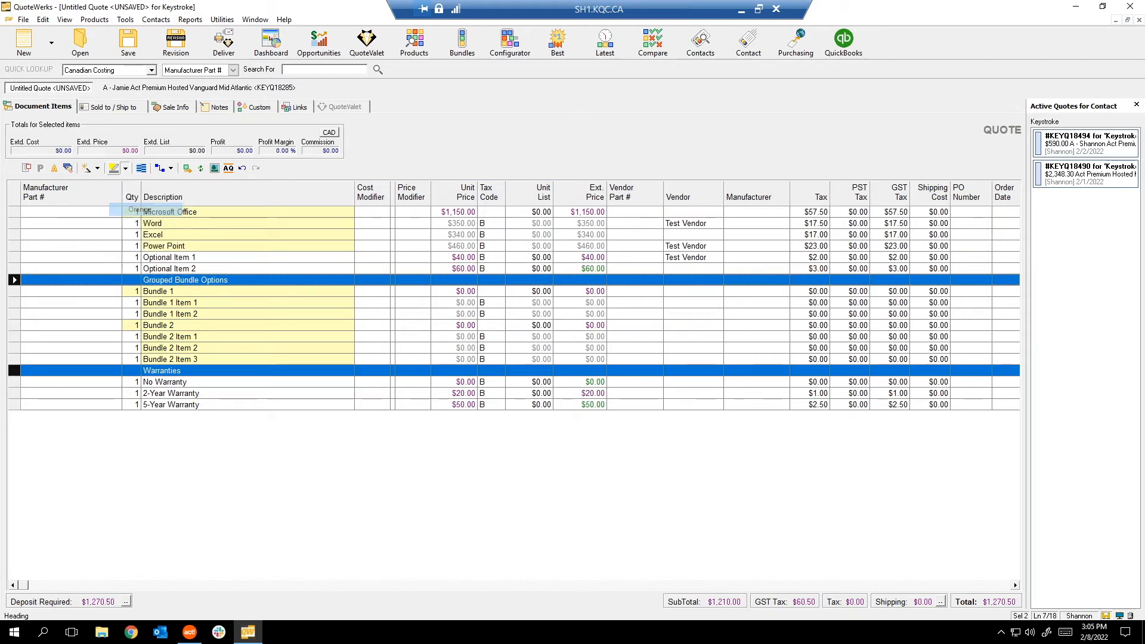
{"action": "left_click", "coordinate": [146, 339]}
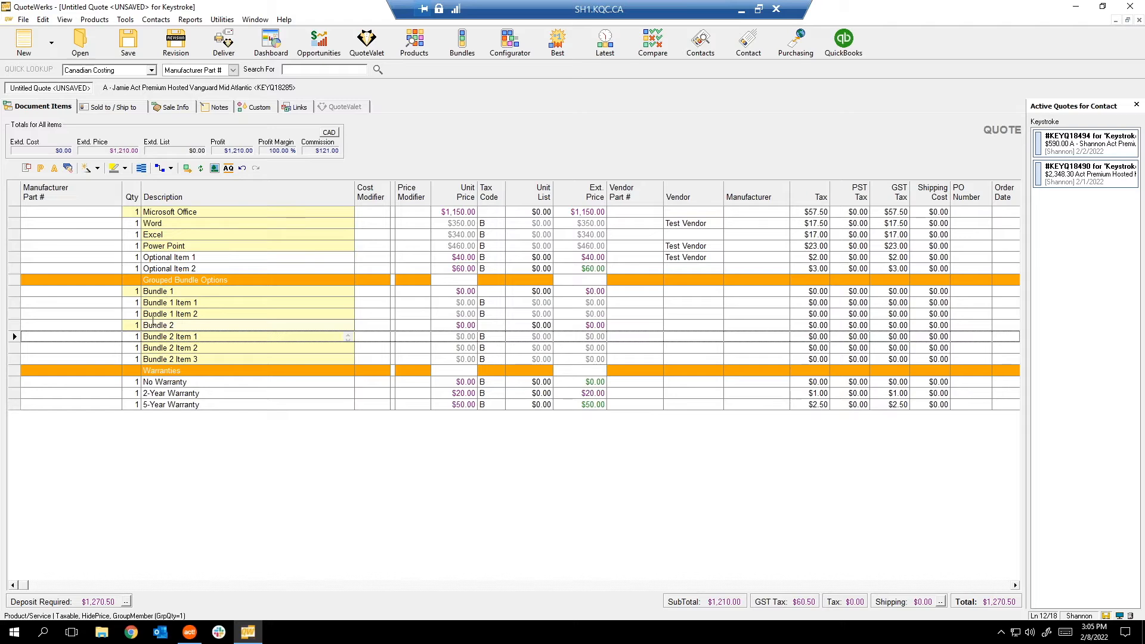
{"action": "left_click", "coordinate": [456, 305]}
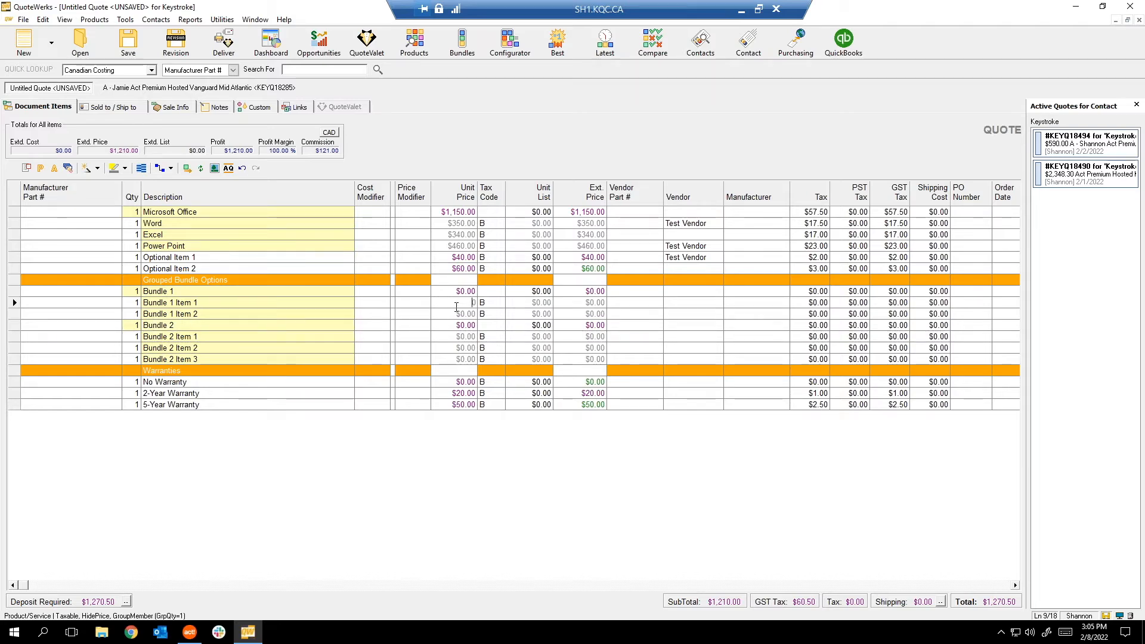
Enter a unit price of 50 for each bundle item, then select Bundle 1 and Bundle 2.
{"action": "key", "text": "Return"}
{"action": "type", "text": "50"}
{"action": "left_click", "coordinate": [450, 337]}
{"action": "type", "text": "50"}
{"action": "key", "text": "Return"}
{"action": "type", "text": "50"}
{"action": "key", "text": "Return"}
{"action": "type", "text": "50"}
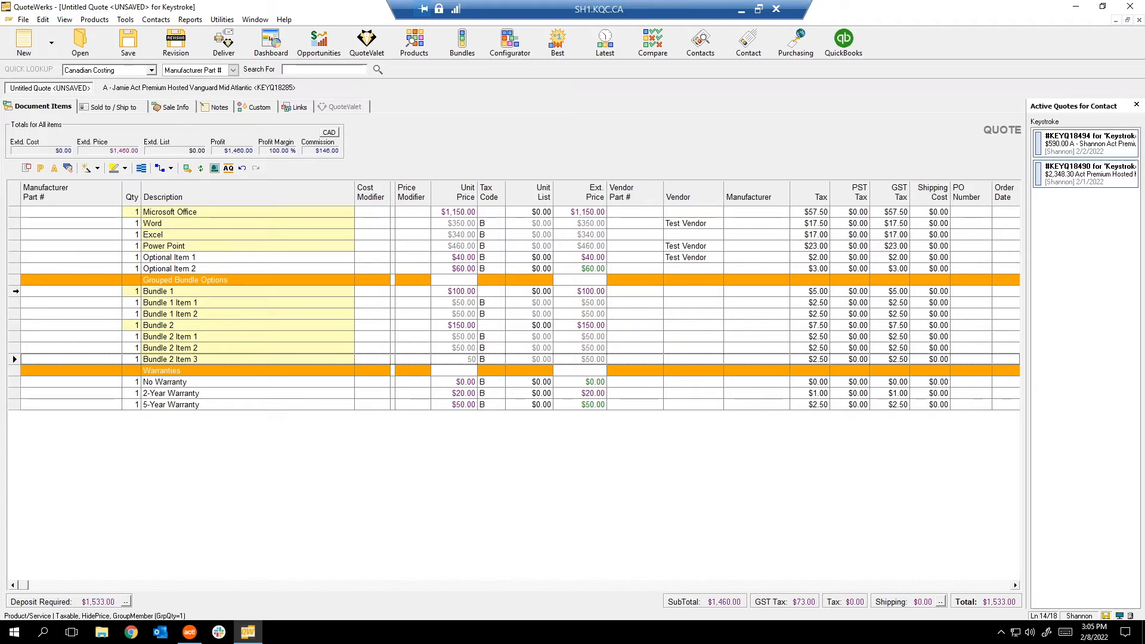
{"action": "left_click", "coordinate": [15, 291]}
{"action": "left_click", "coordinate": [13, 325], "text": "ctrl"}
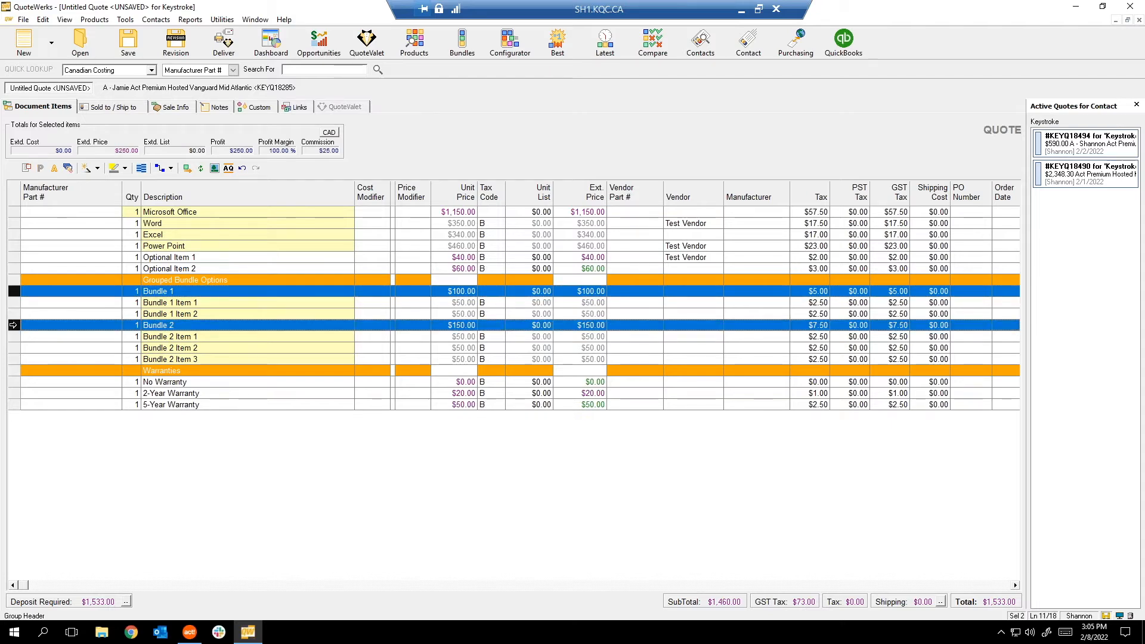
Set Bundle 1 and Bundle 2 to Is Optional Yes in exclusive group 'Bundles'.
{"action": "key", "text": "ctrl+l"}
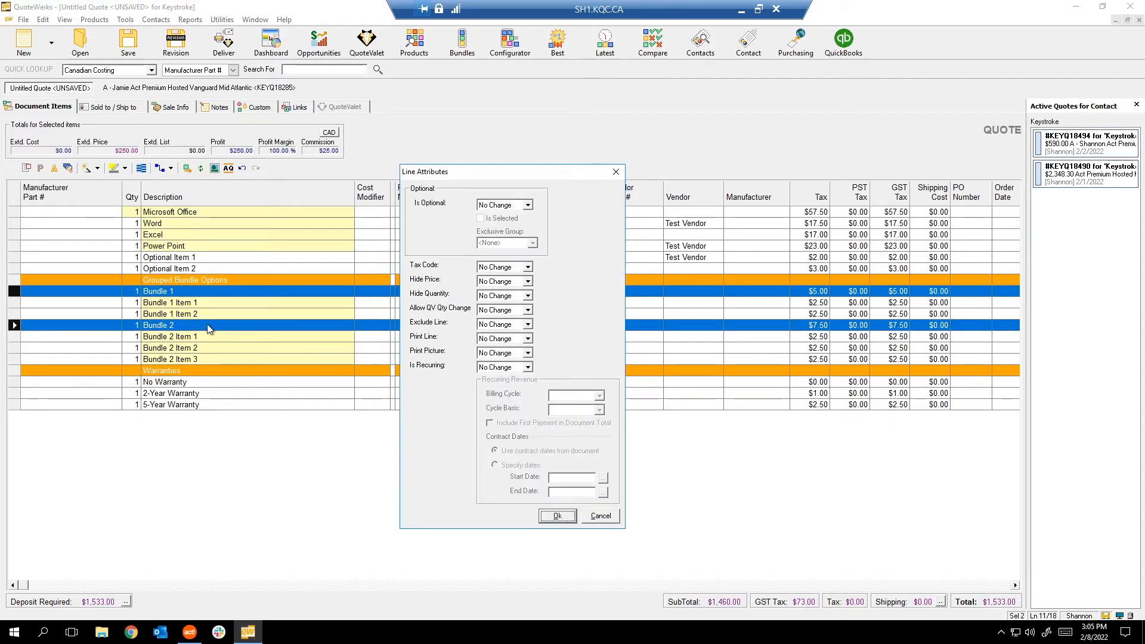
{"action": "left_click", "coordinate": [528, 206]}
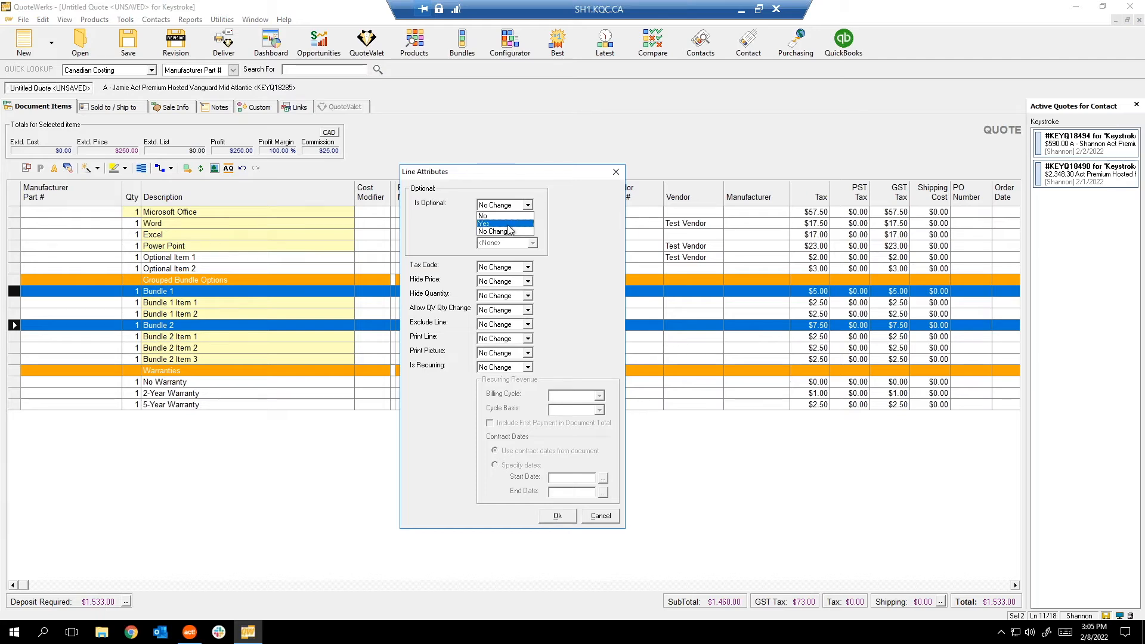
{"action": "left_click", "coordinate": [513, 224]}
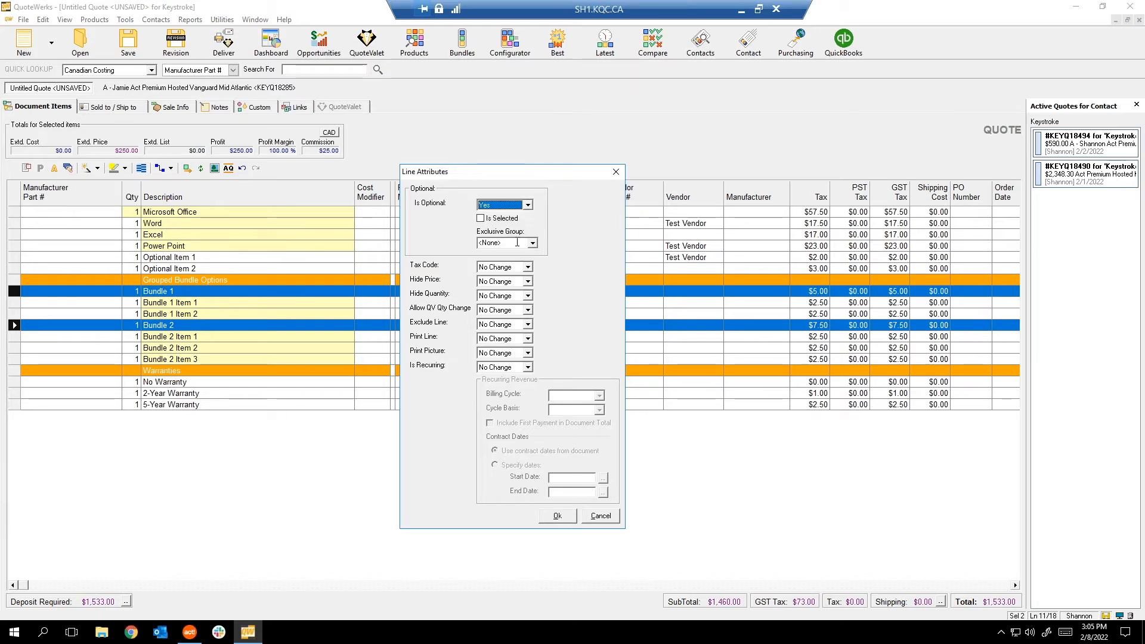
{"action": "left_click", "coordinate": [540, 244]}
{"action": "type", "text": "Bundles"}
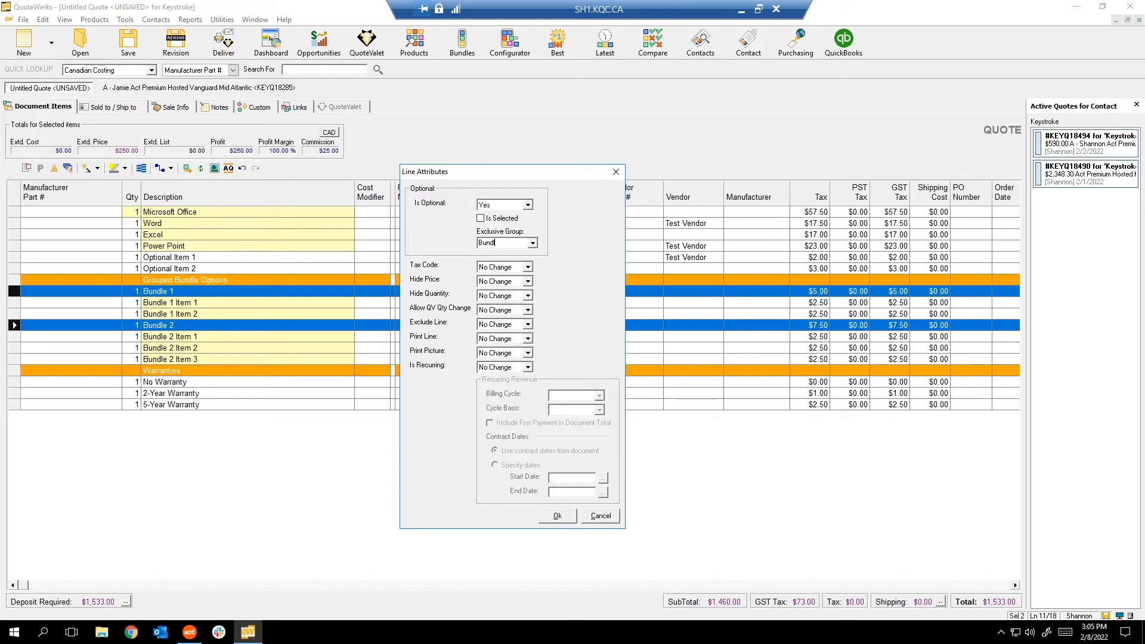
{"action": "left_click", "coordinate": [558, 516]}
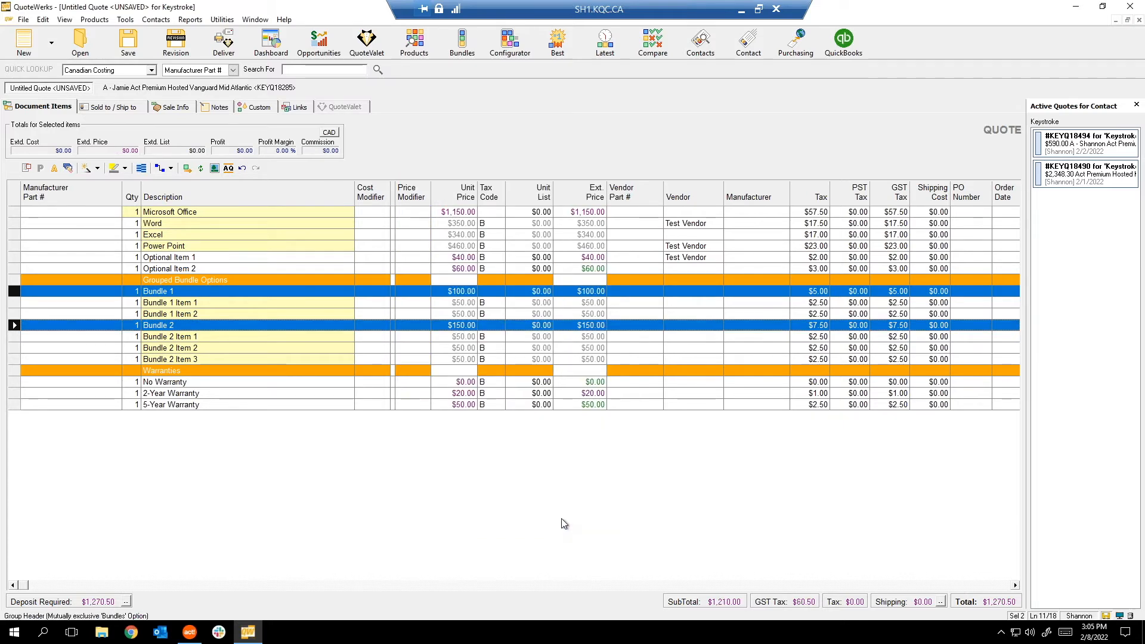
{"action": "left_click", "coordinate": [28, 301]}
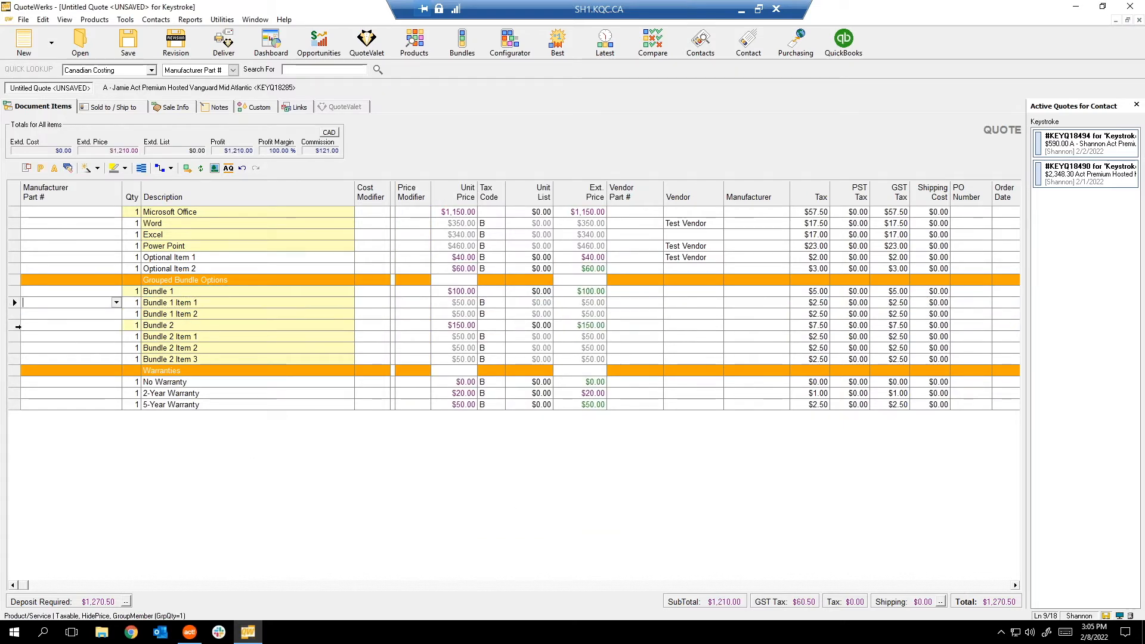
Mark Bundle 2 as the selected bundle, bringing the total to $1,428.00.
{"action": "left_click", "coordinate": [14, 325]}
{"action": "right_click", "coordinate": [15, 326]}
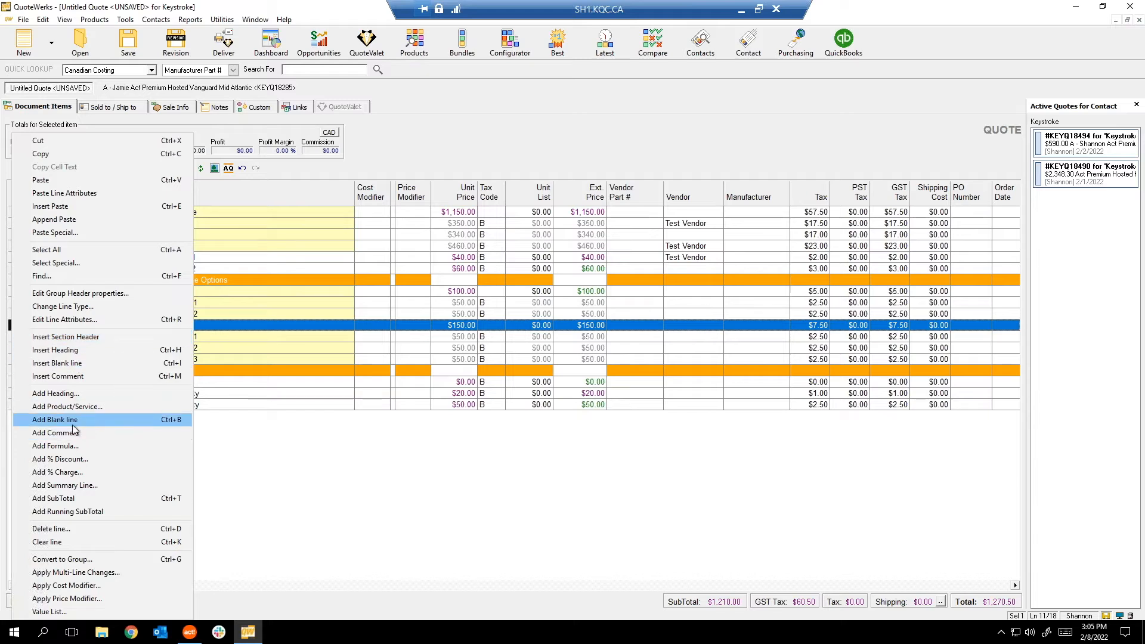
{"action": "left_click", "coordinate": [64, 319]}
{"action": "left_click", "coordinate": [492, 220]}
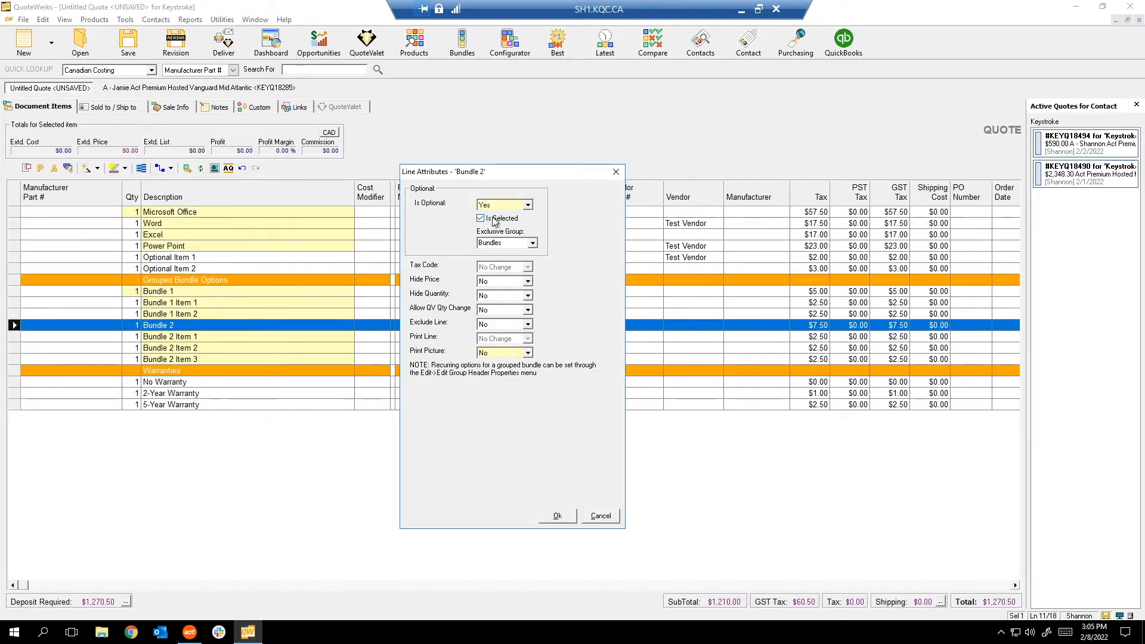
{"action": "left_click", "coordinate": [557, 516]}
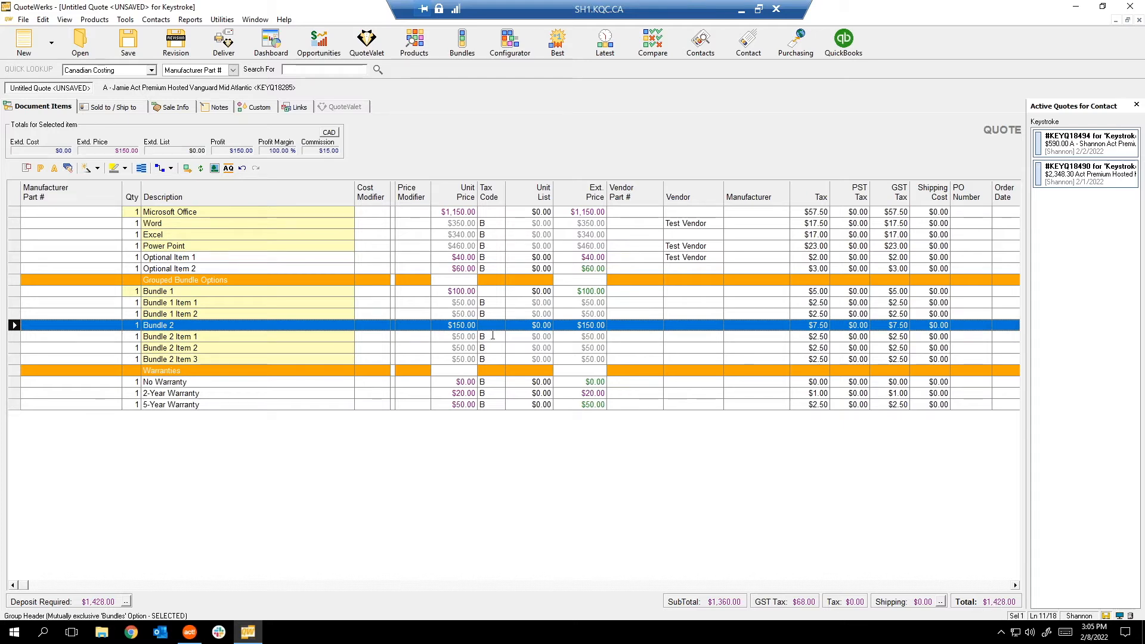
{"action": "left_click", "coordinate": [636, 313]}
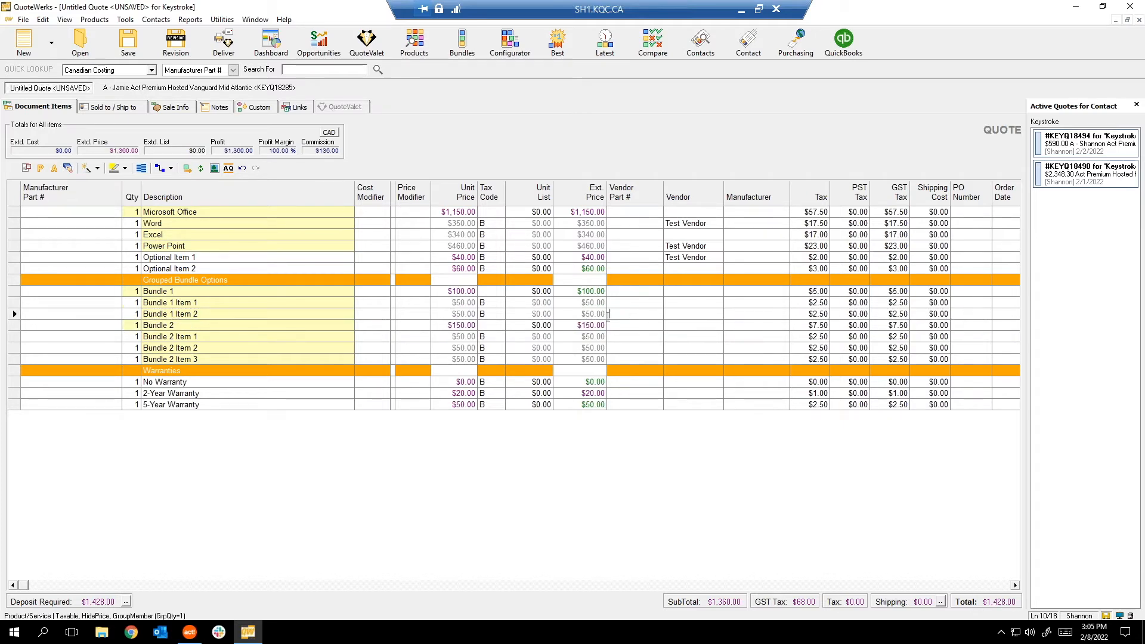
{"action": "left_click", "coordinate": [608, 314]}
{"action": "left_click", "coordinate": [198, 289]}
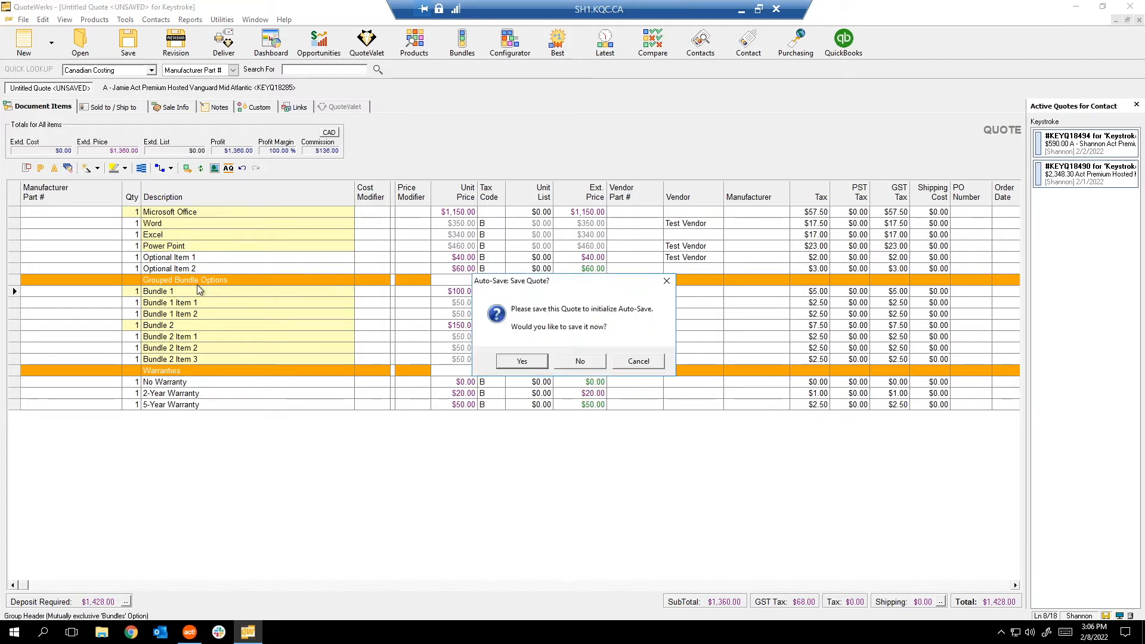
{"action": "left_click", "coordinate": [597, 366]}
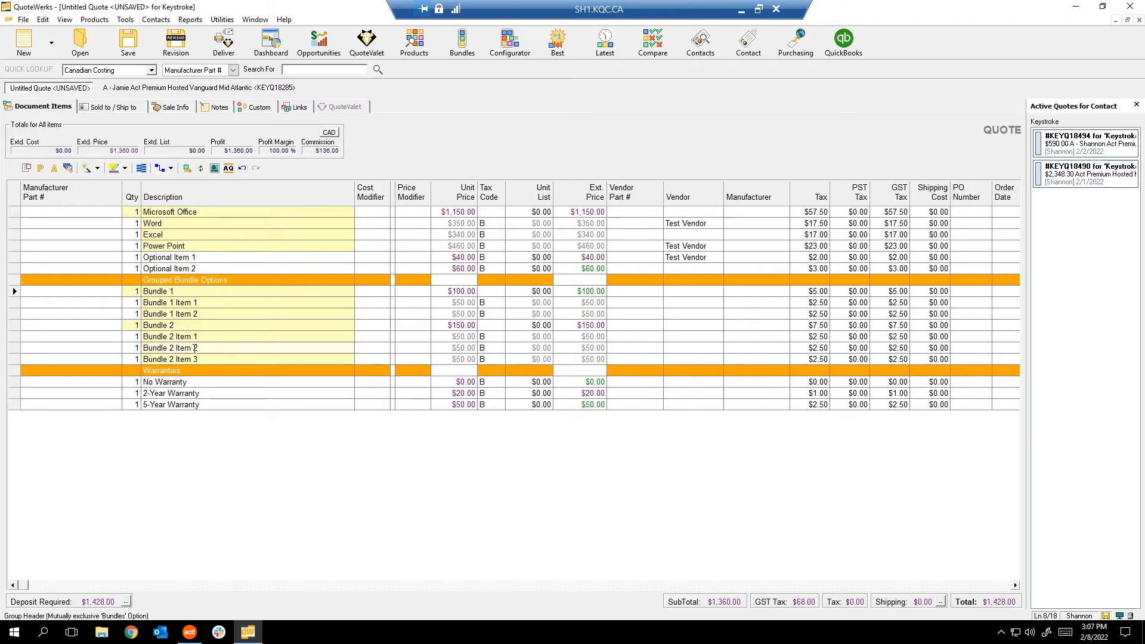
{"action": "left_click", "coordinate": [237, 318]}
{"action": "left_click", "coordinate": [237, 347]}
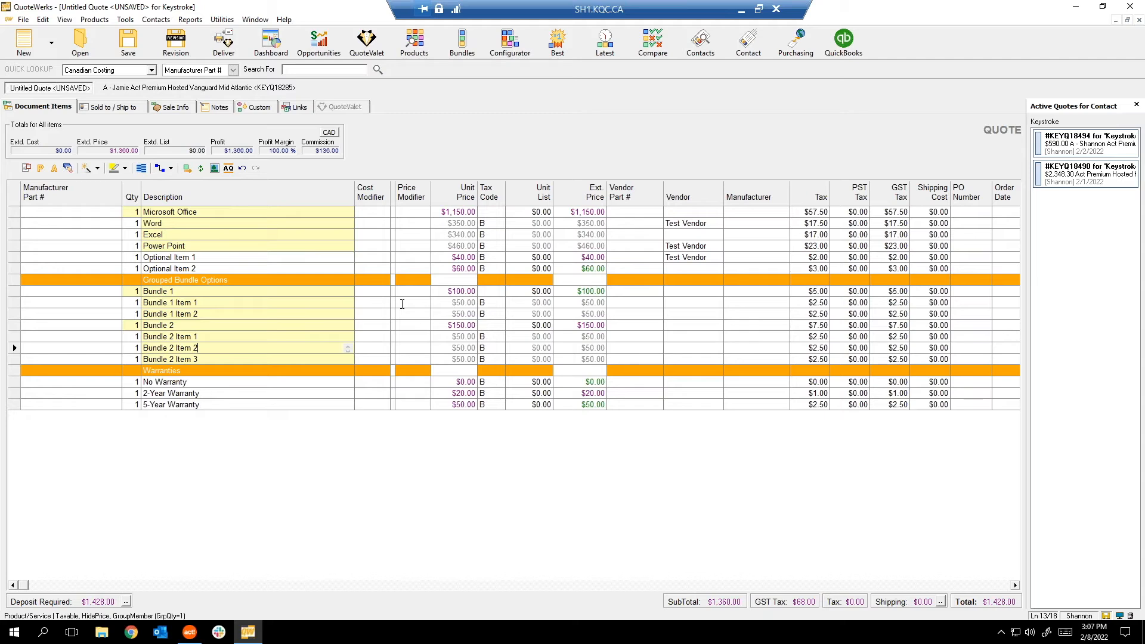
{"action": "left_click", "coordinate": [337, 304]}
{"action": "left_click", "coordinate": [223, 41]}
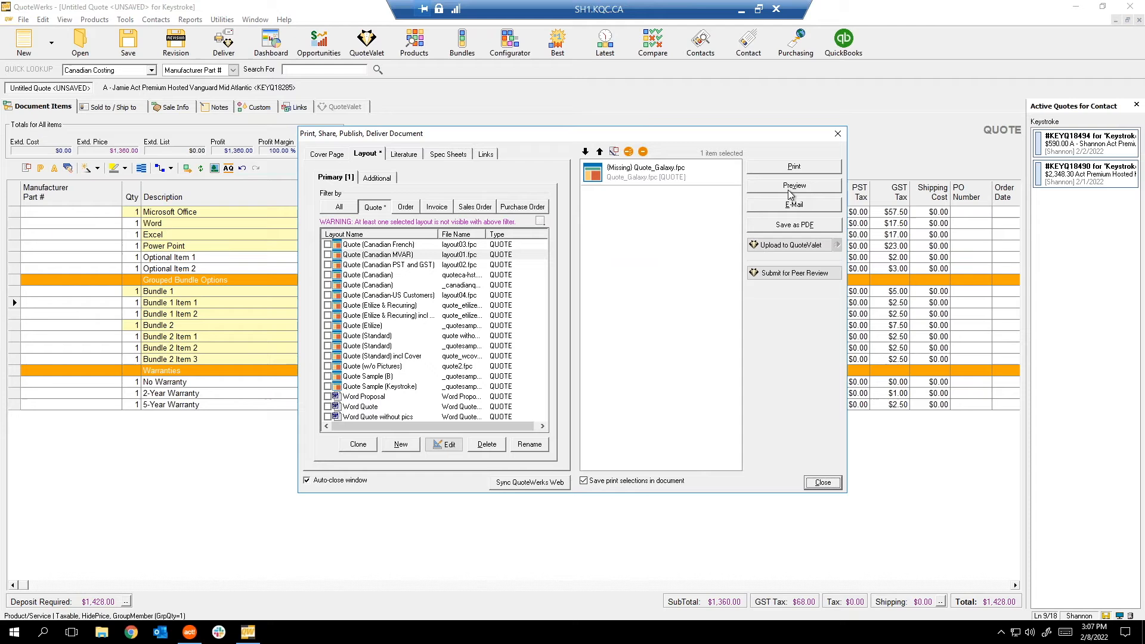
{"action": "left_click", "coordinate": [837, 134]}
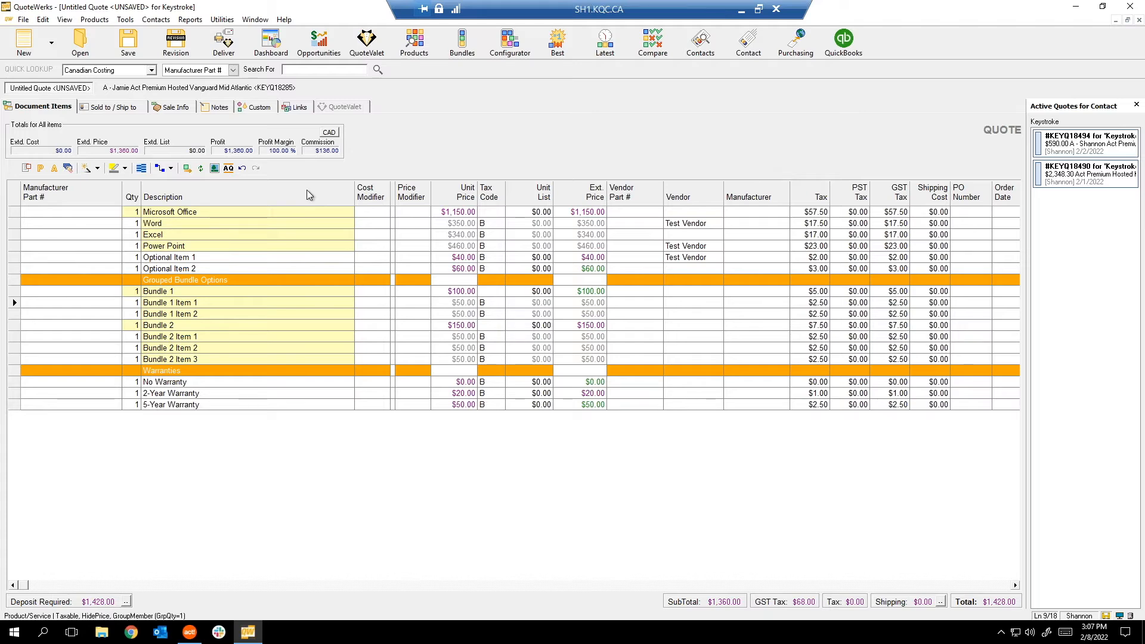
Select the bundle, bundle item and No Warranty lines one after another.
{"action": "left_click", "coordinate": [12, 291]}
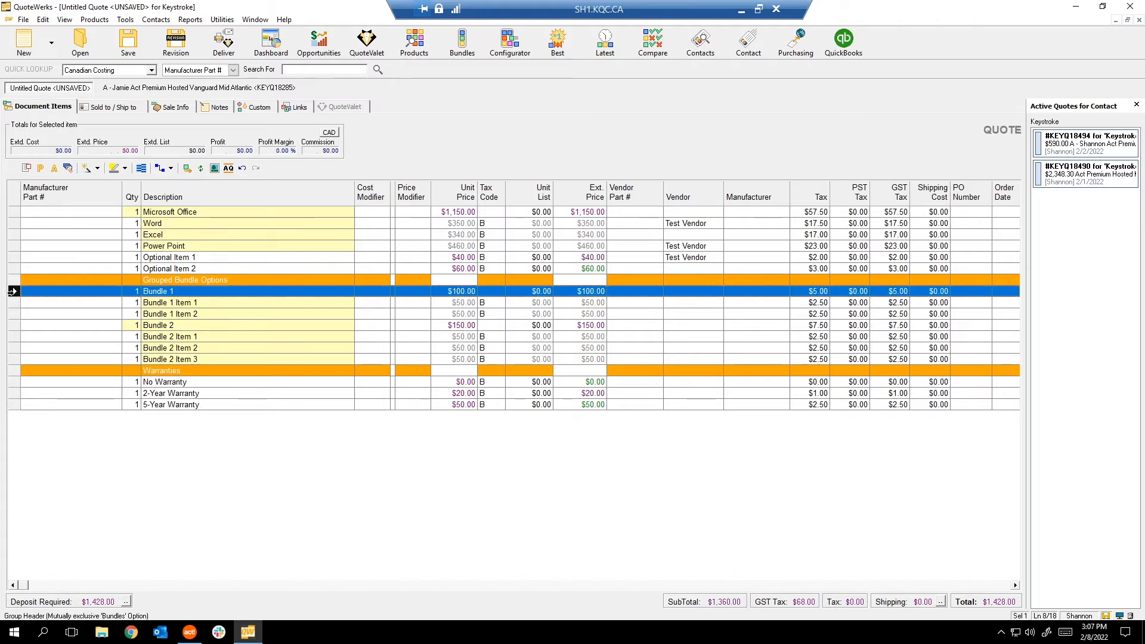
{"action": "left_click", "coordinate": [18, 325]}
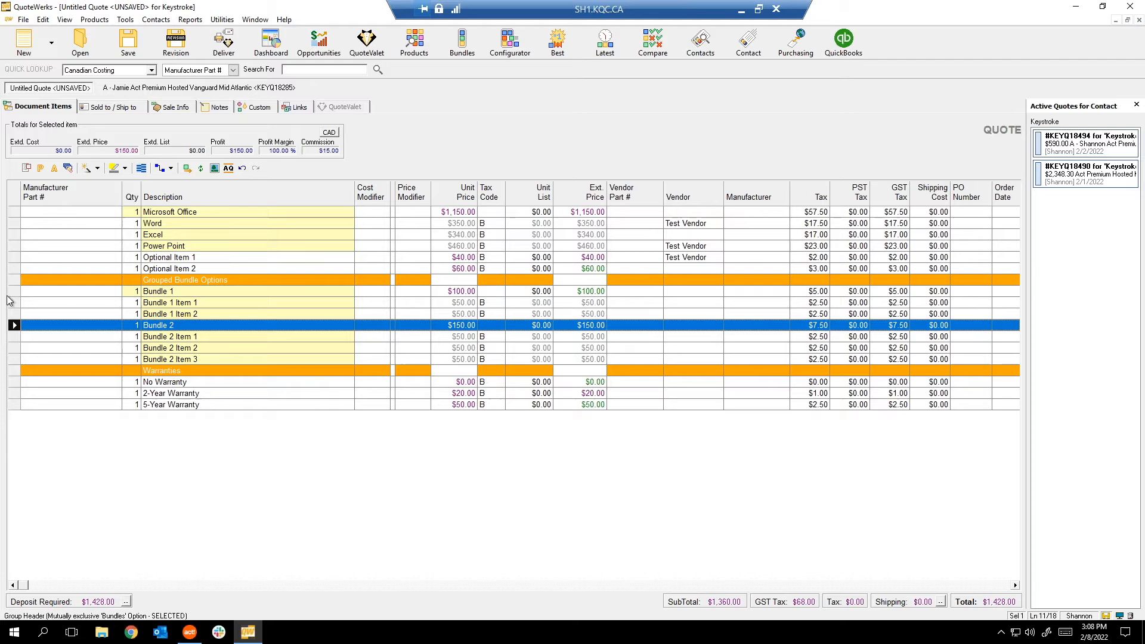
{"action": "left_click", "coordinate": [11, 292]}
{"action": "left_click", "coordinate": [13, 303]}
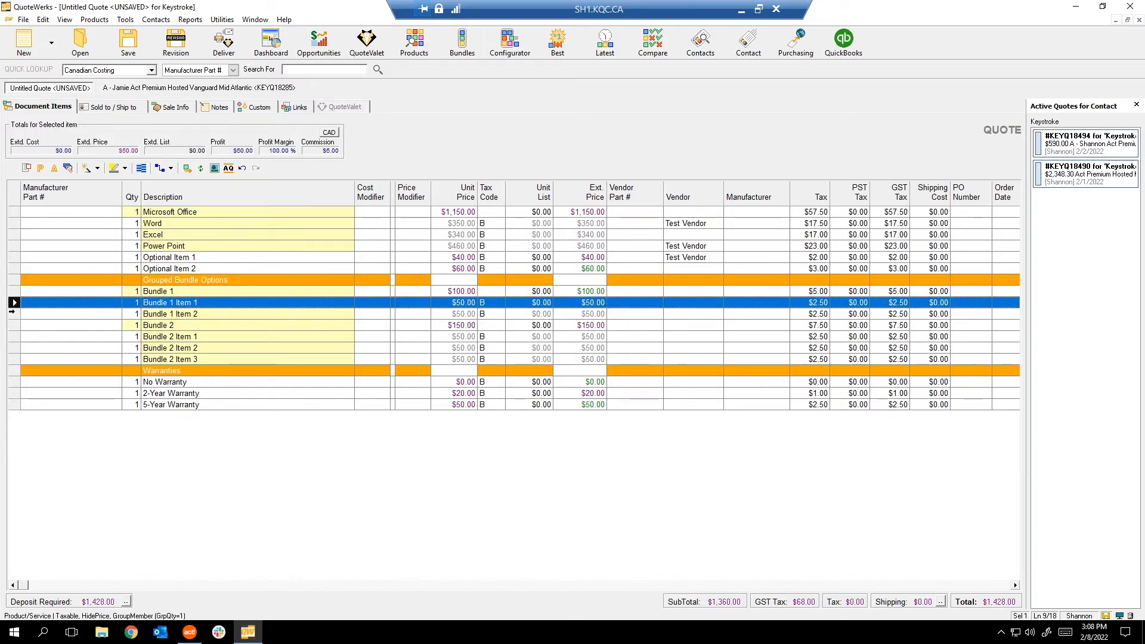
{"action": "left_click", "coordinate": [12, 314]}
{"action": "left_click", "coordinate": [13, 325]}
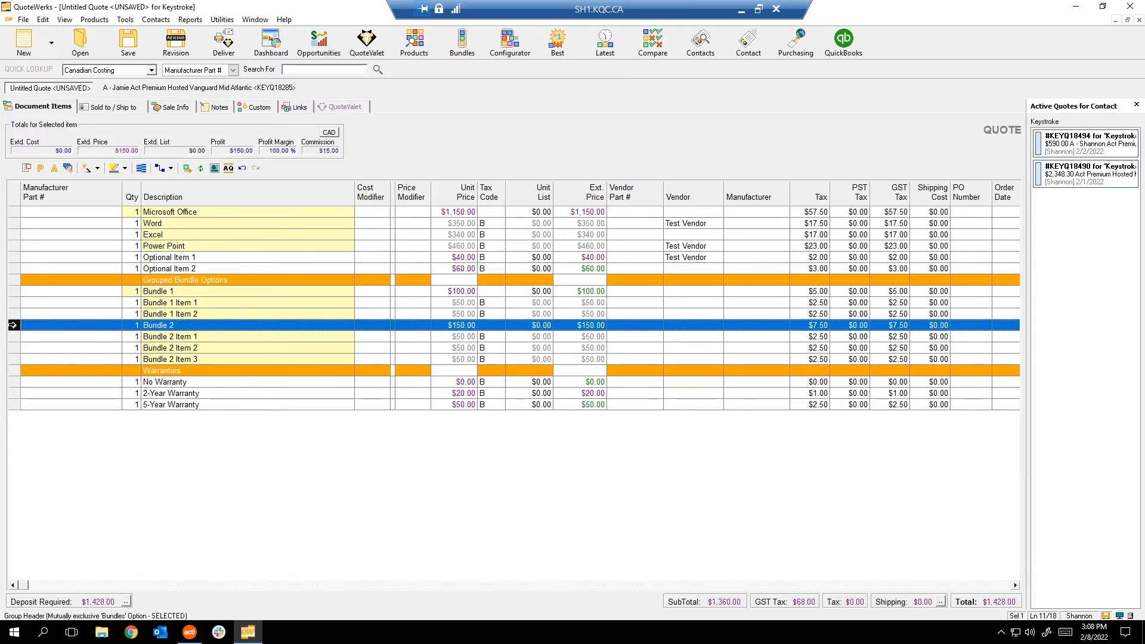
{"action": "left_click", "coordinate": [11, 382]}
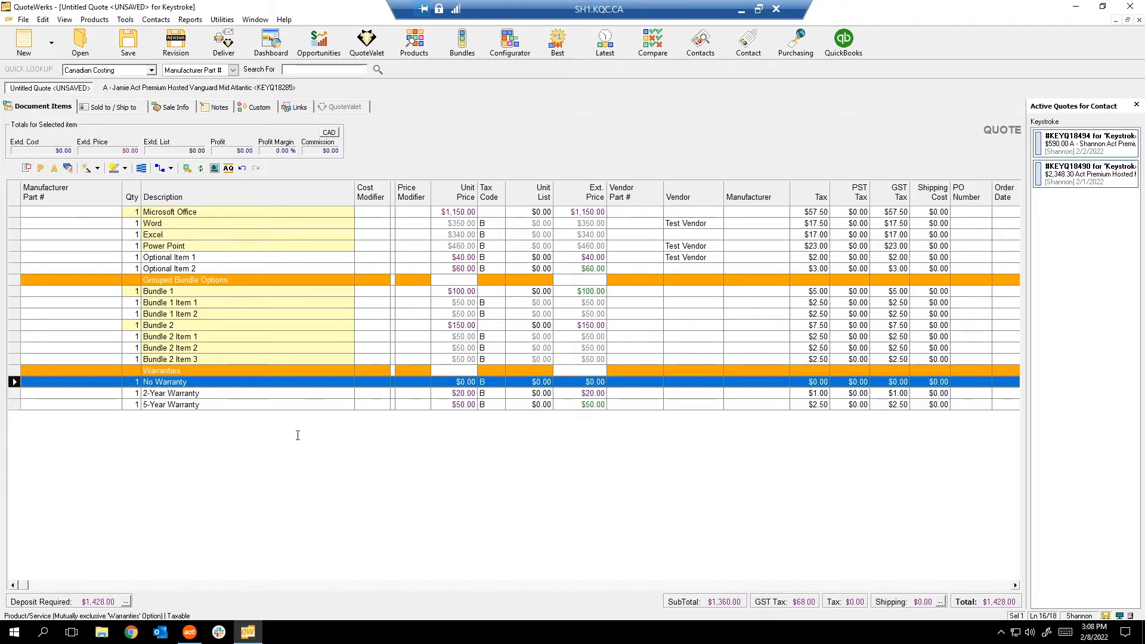
Open Bundle 1's Line Attributes and cancel without changing anything.
{"action": "right_click", "coordinate": [226, 291]}
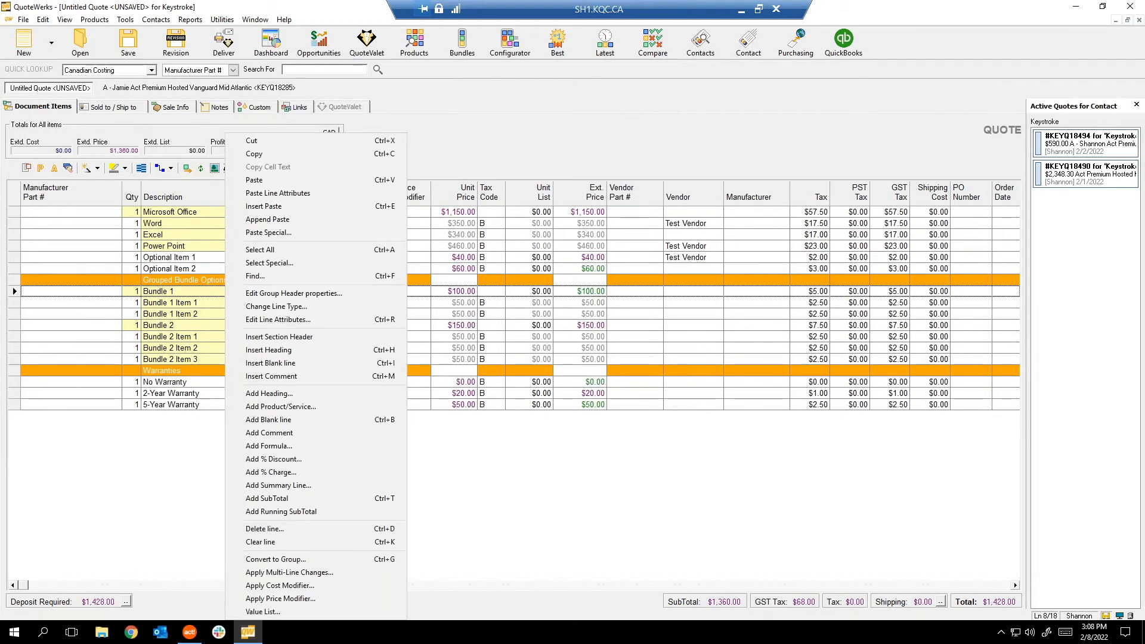
{"action": "left_click", "coordinate": [262, 319]}
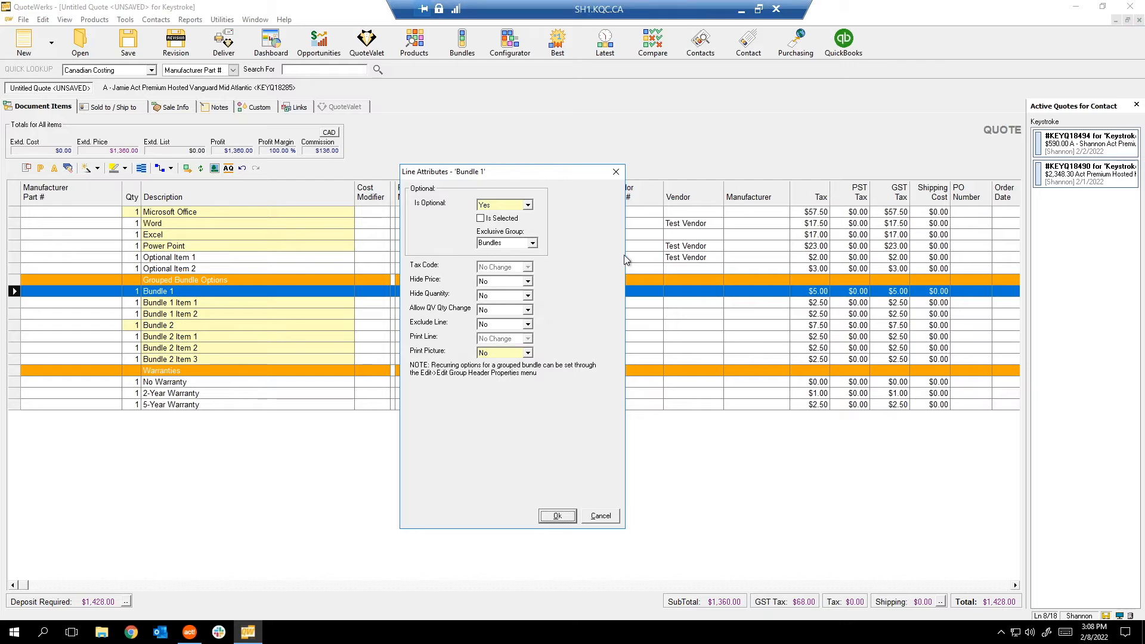
{"action": "left_click", "coordinate": [600, 516]}
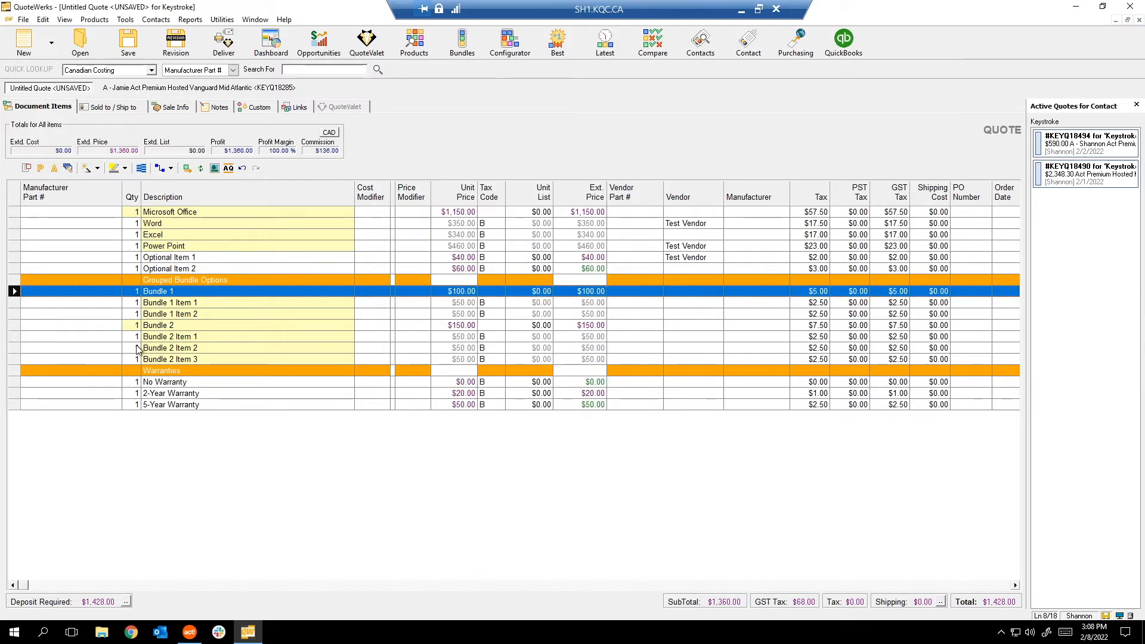
{"action": "right_click", "coordinate": [75, 467]}
Insert a blank line below Optional Item 2.
{"action": "left_click", "coordinate": [8, 274]}
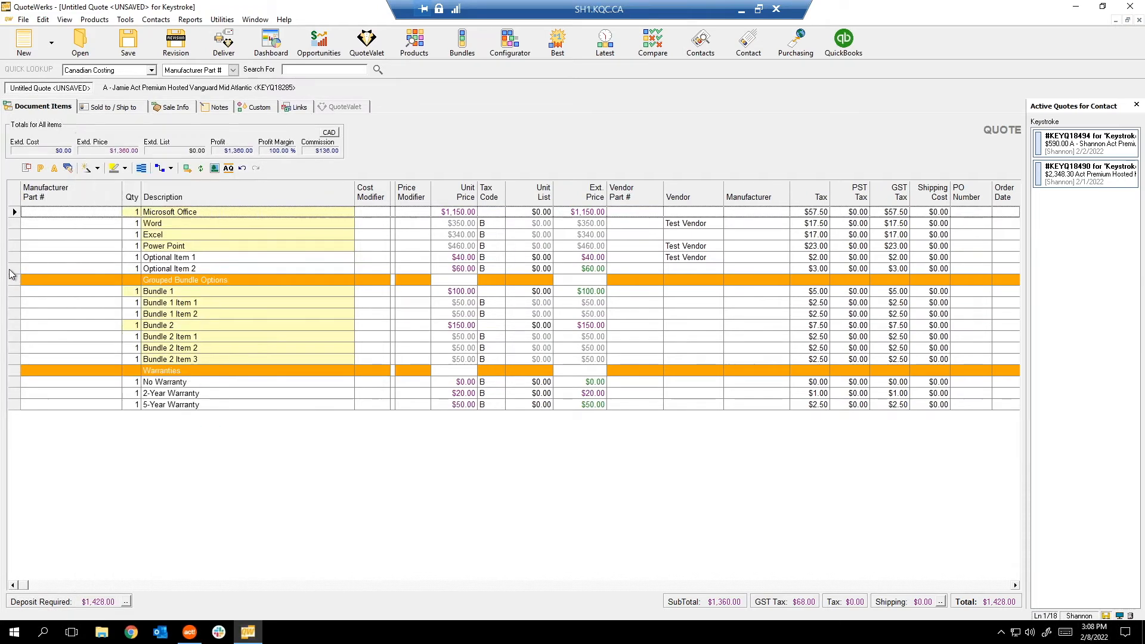
{"action": "left_click", "coordinate": [15, 269]}
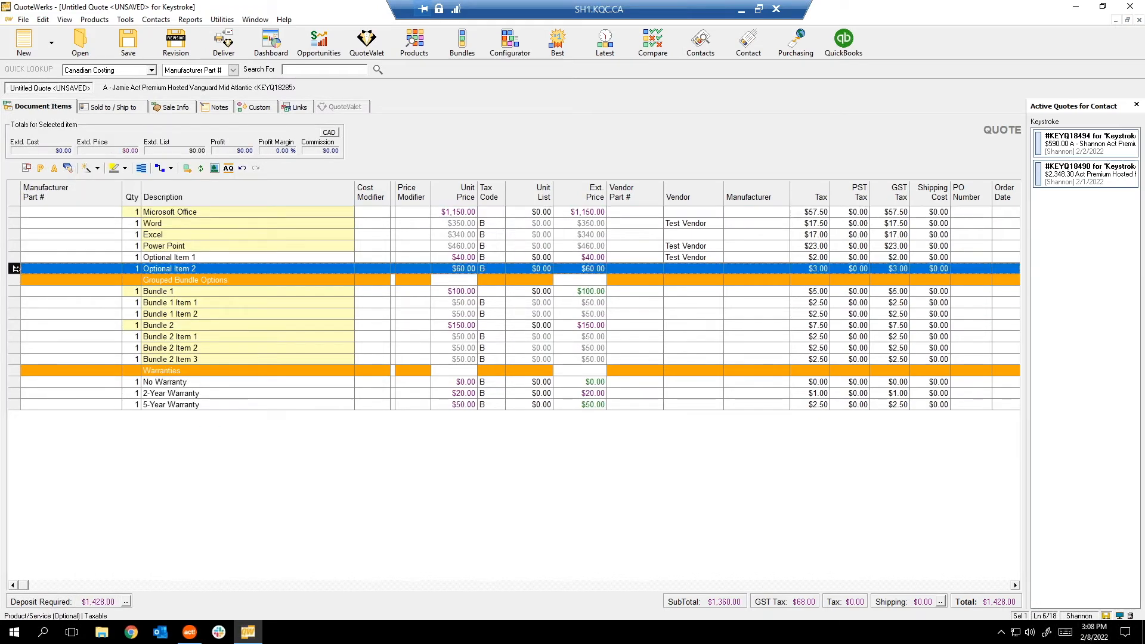
{"action": "key", "text": "Insert"}
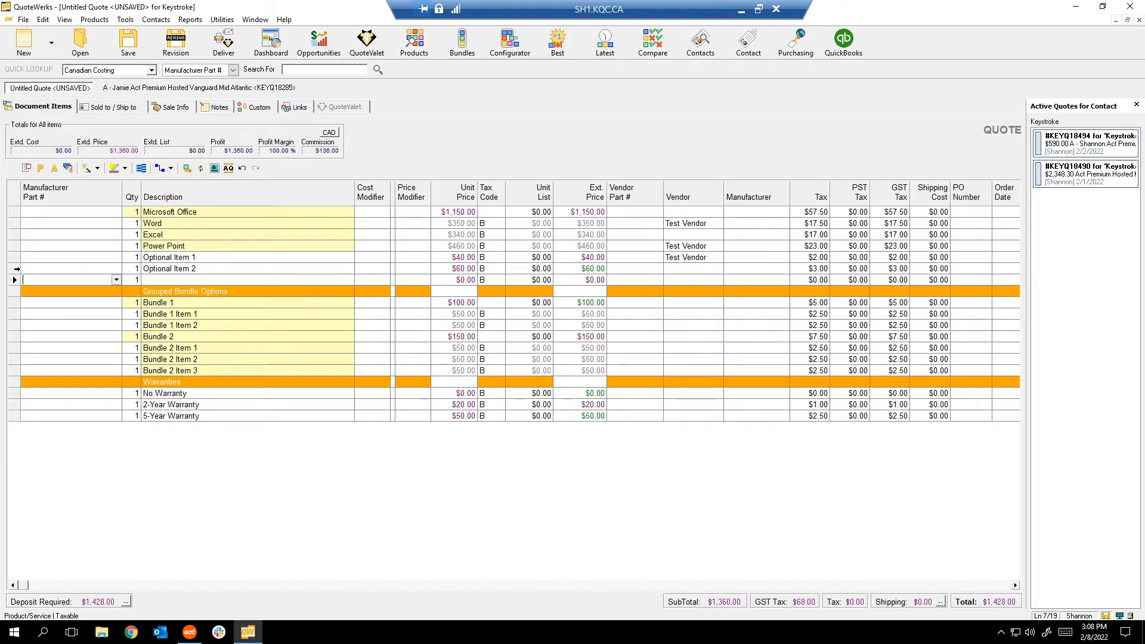
Review the blank line's attributes, keeping GST and PST tax unchanged, then view Sale Info.
{"action": "right_click", "coordinate": [12, 280]}
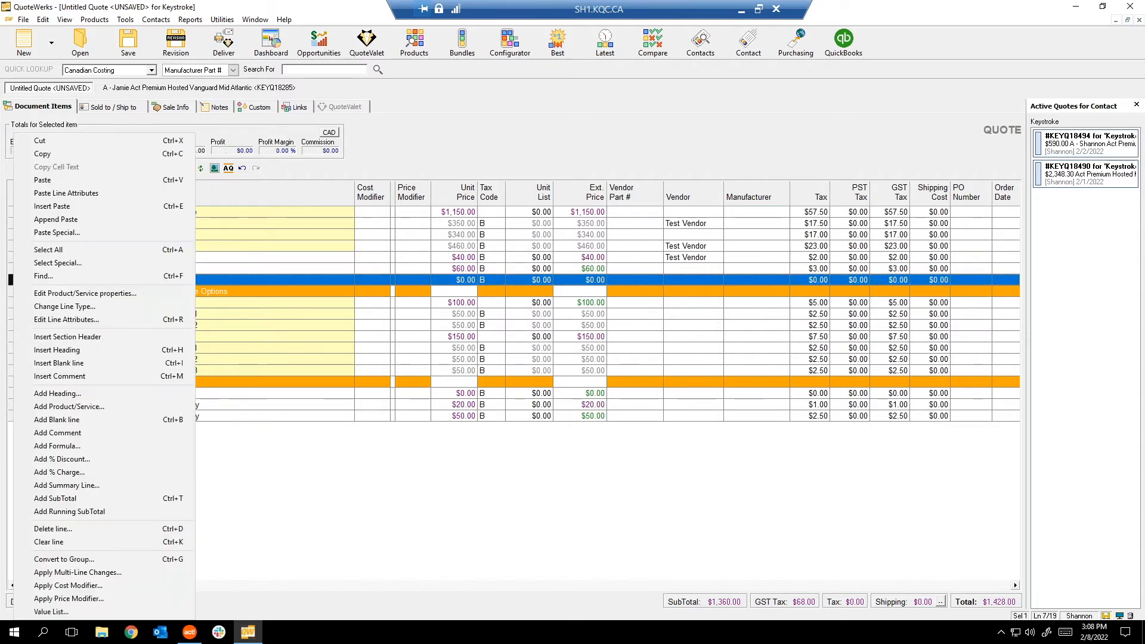
{"action": "left_click", "coordinate": [69, 320]}
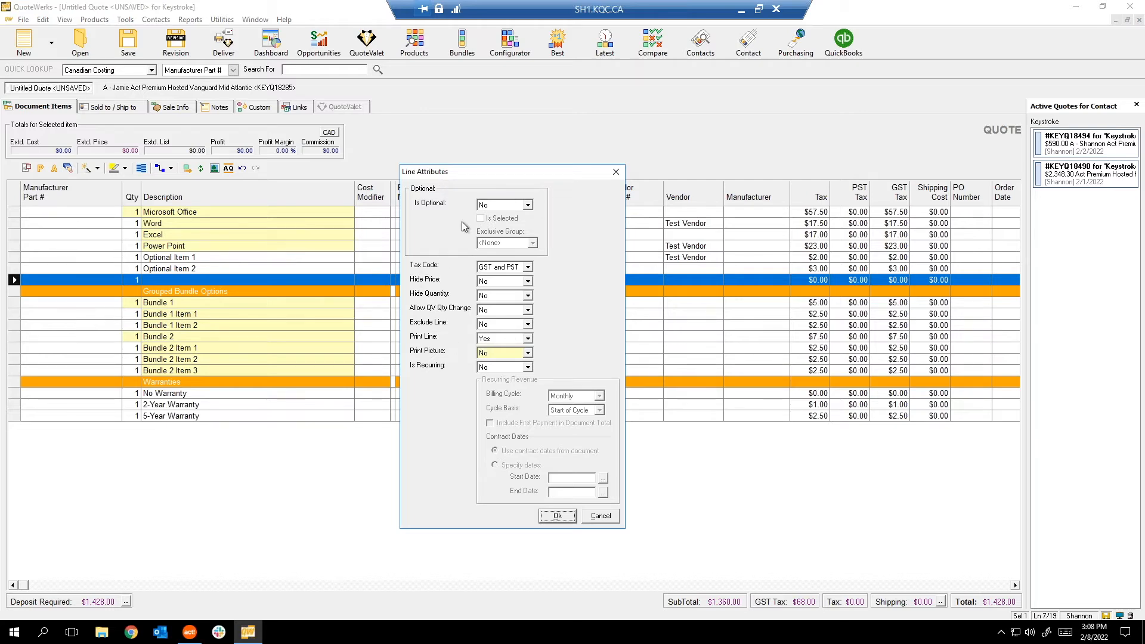
{"action": "left_click_drag", "start_coordinate": [463, 170], "coordinate": [688, 180]}
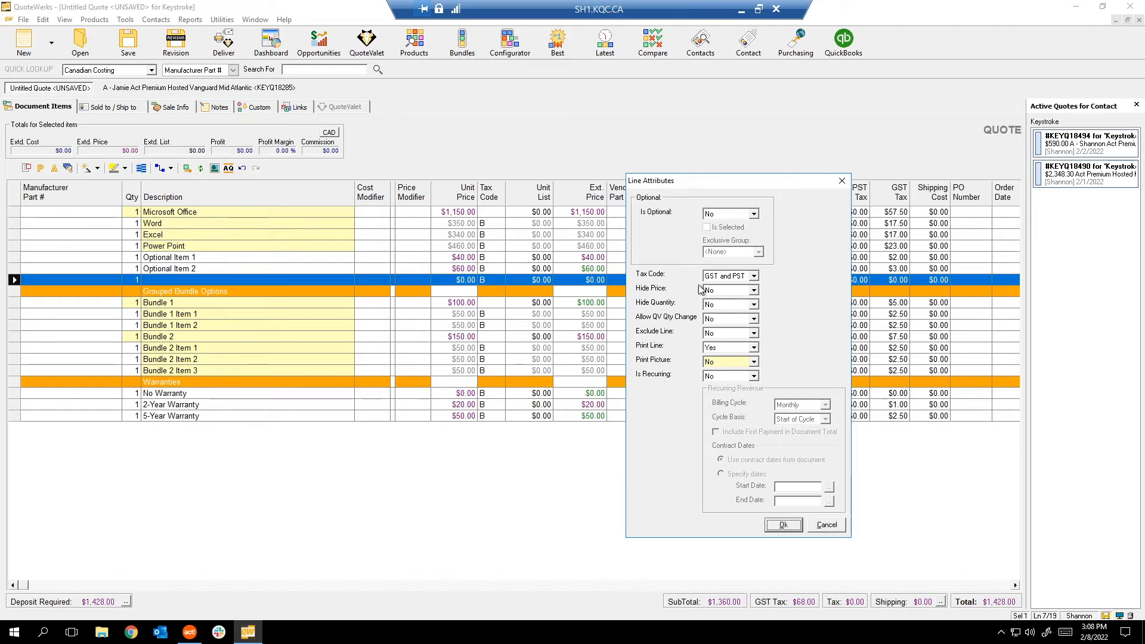
{"action": "left_click", "coordinate": [734, 278]}
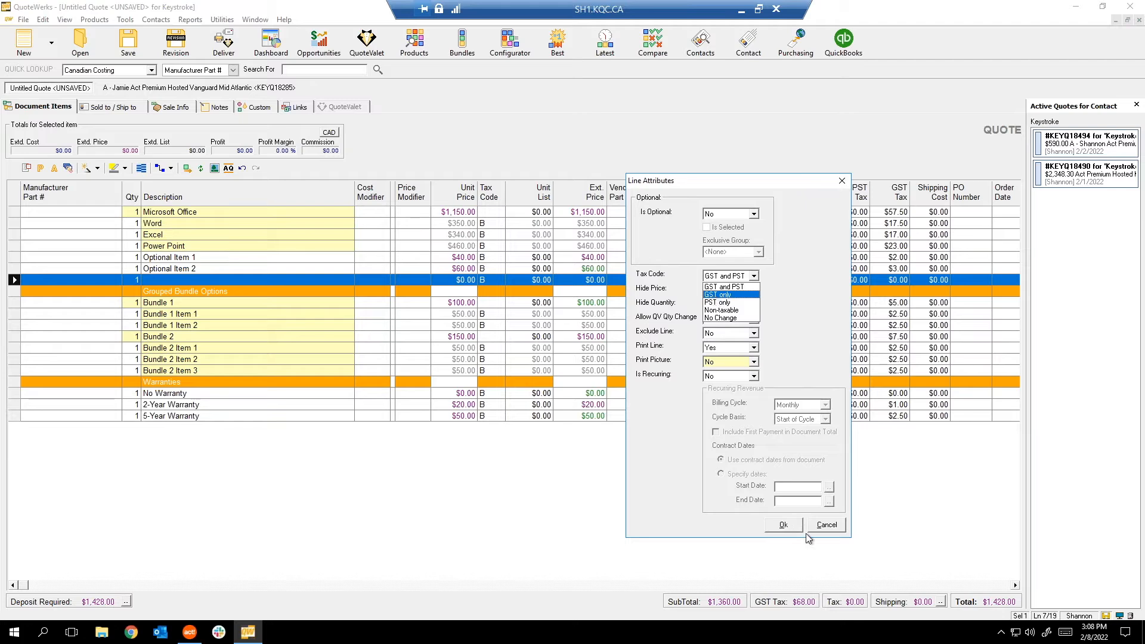
{"action": "key", "text": "Escape"}
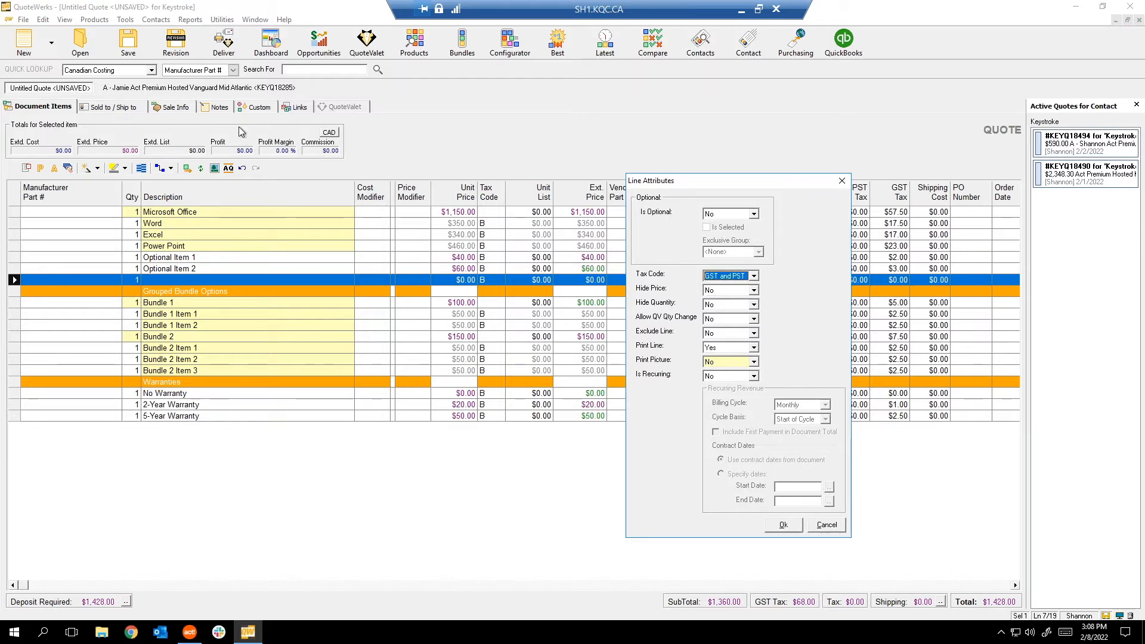
{"action": "left_click", "coordinate": [842, 180]}
{"action": "left_click", "coordinate": [176, 107]}
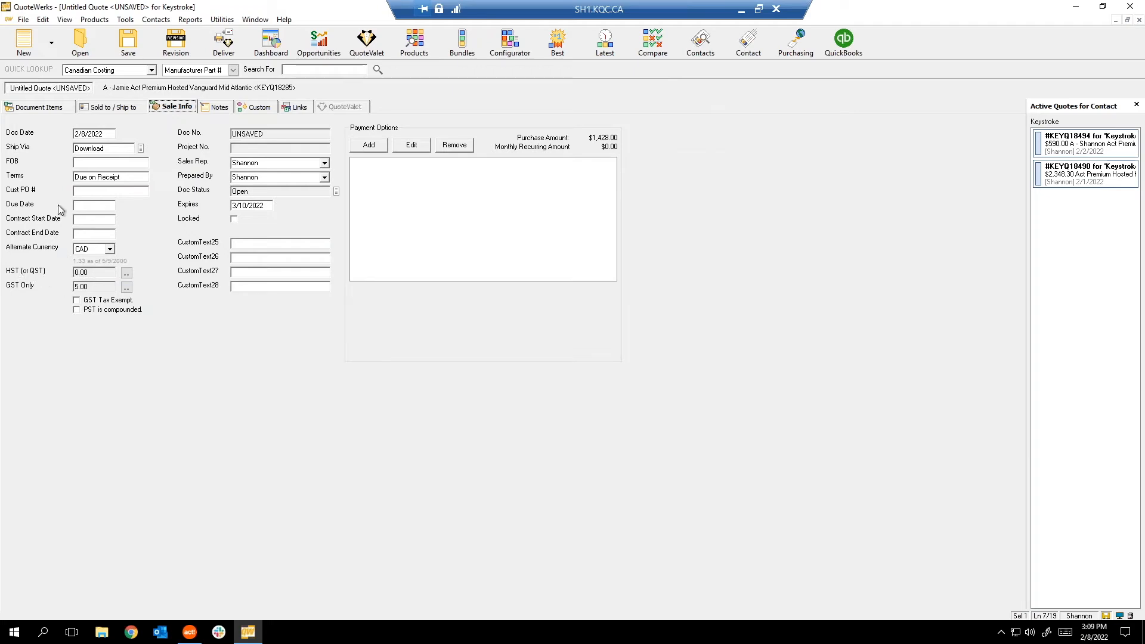
Switch back to the Document Items grid showing the $1,428.00 total.
{"action": "left_click", "coordinate": [35, 106]}
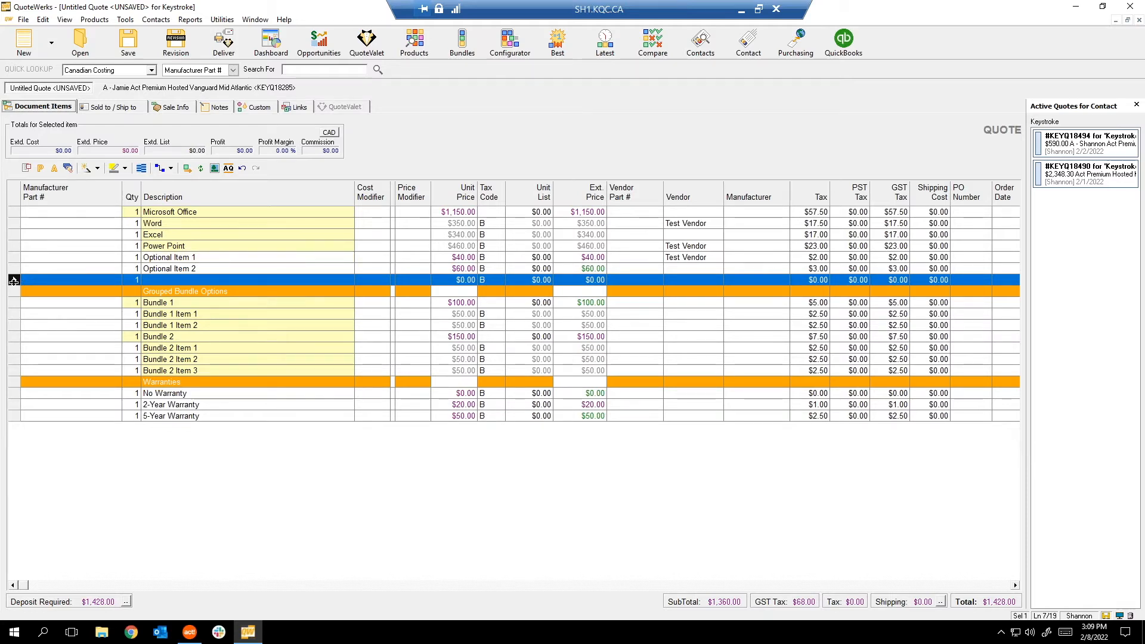
Open Edit Line Attributes for the blank line below Optional Item 2.
{"action": "right_click", "coordinate": [39, 283]}
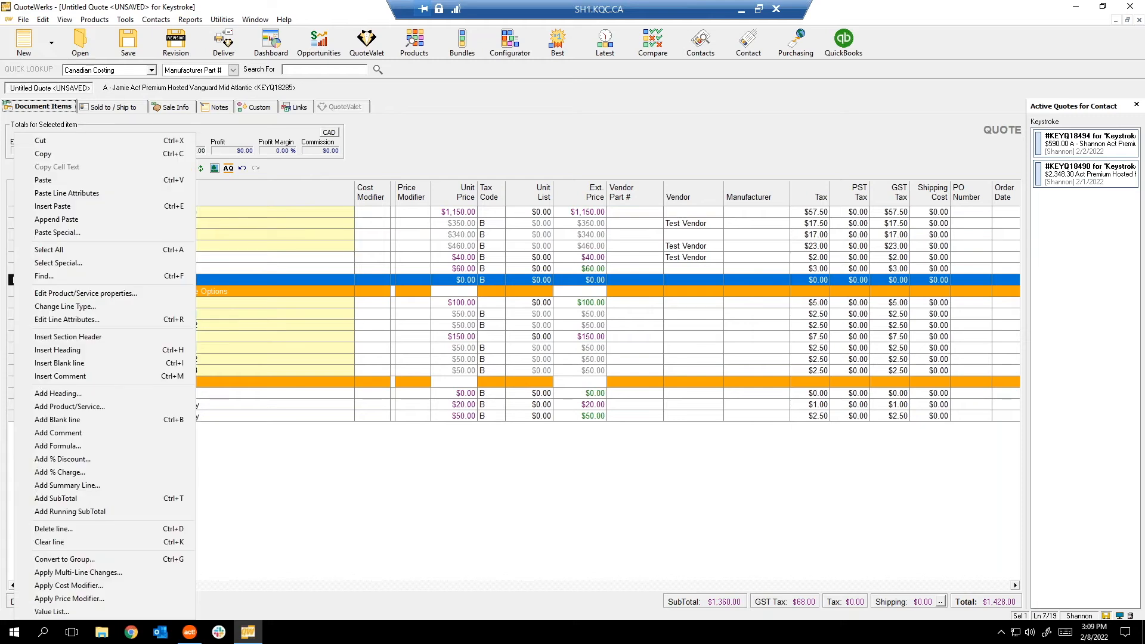
{"action": "left_click", "coordinate": [67, 319]}
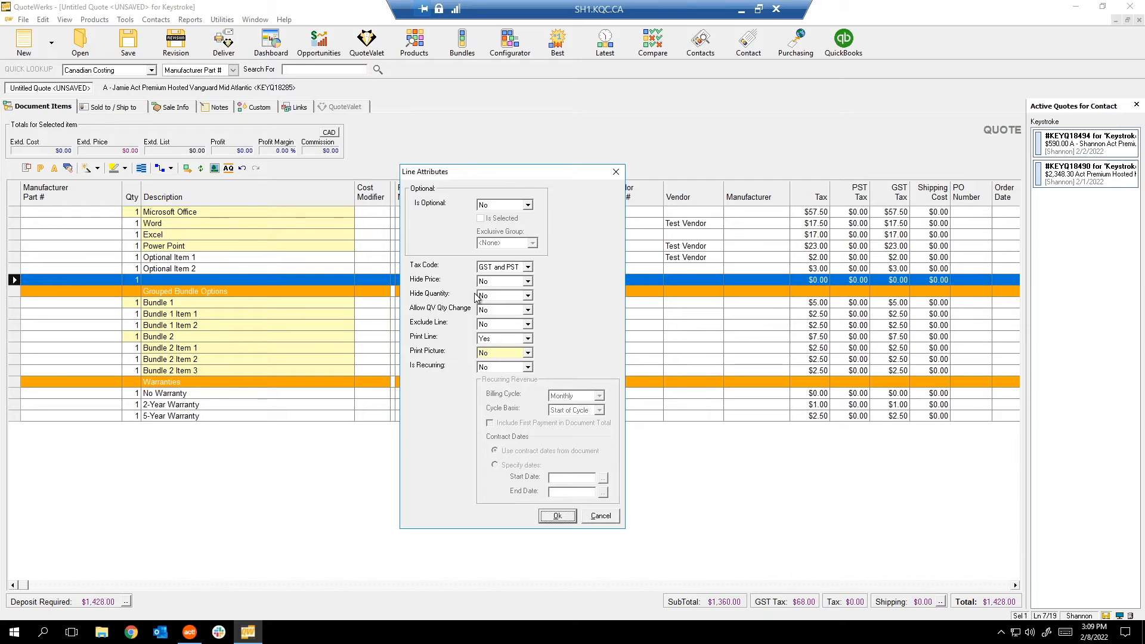
Set Allow QV Qty Change to Yes for the blank line, keeping GST and PST tax.
{"action": "left_click_drag", "start_coordinate": [457, 173], "coordinate": [611, 153]}
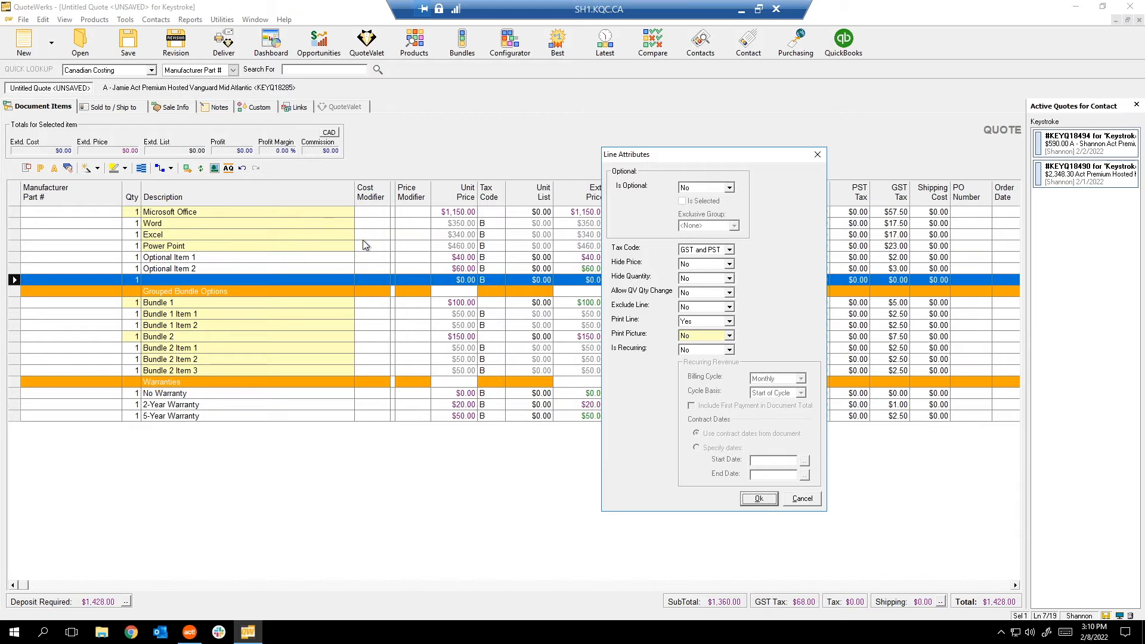
{"action": "left_click", "coordinate": [728, 250]}
{"action": "left_click", "coordinate": [789, 252]}
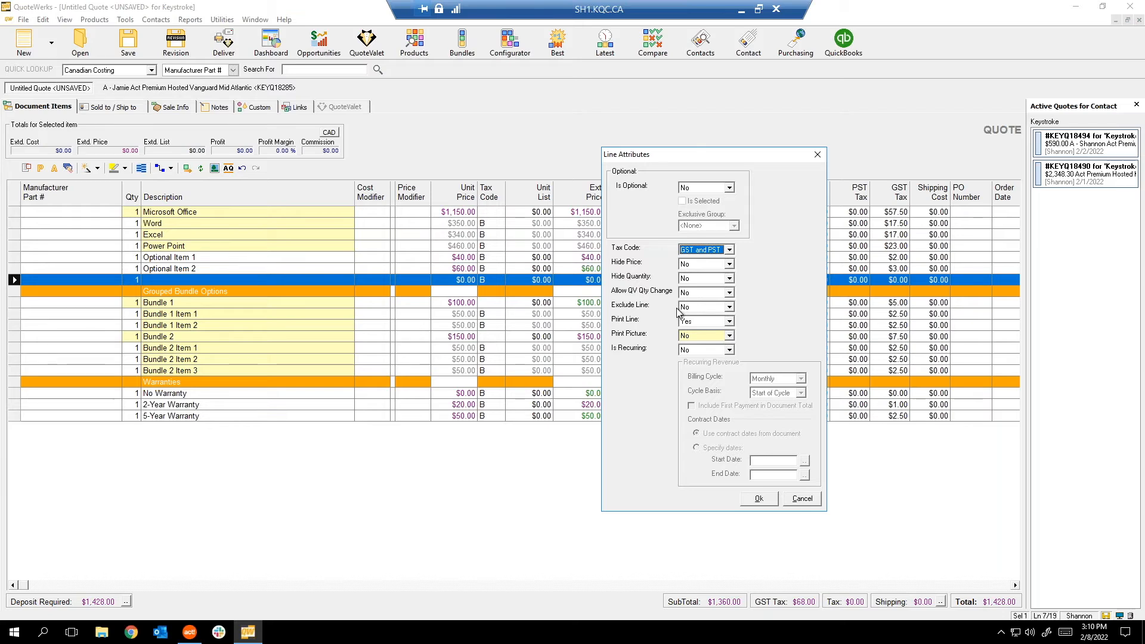
{"action": "left_click", "coordinate": [728, 293]}
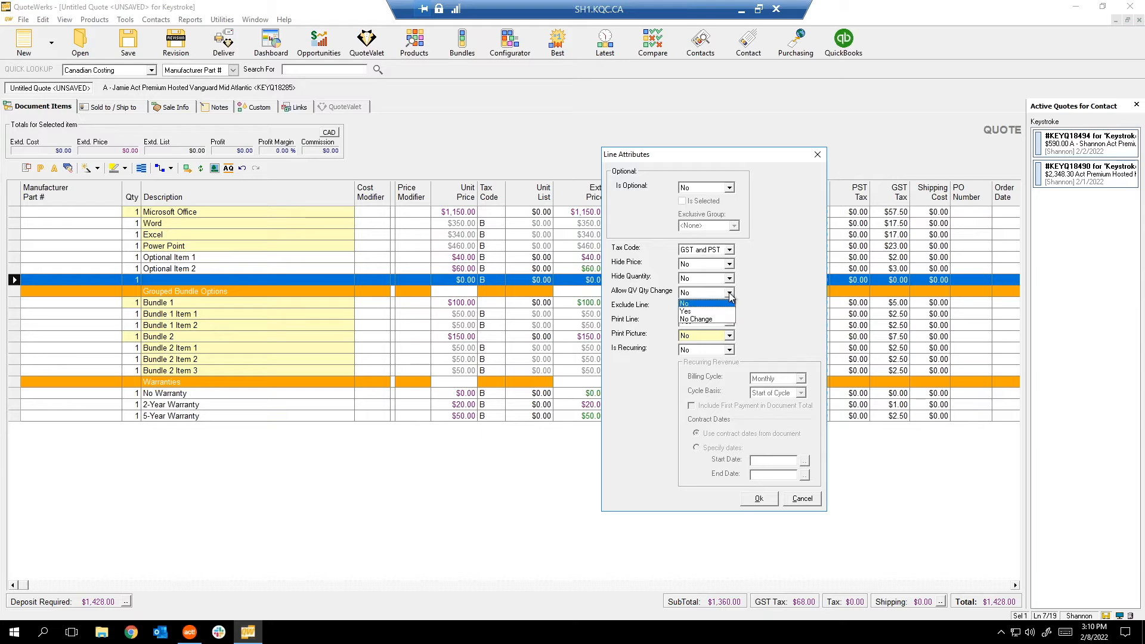
{"action": "left_click", "coordinate": [730, 293]}
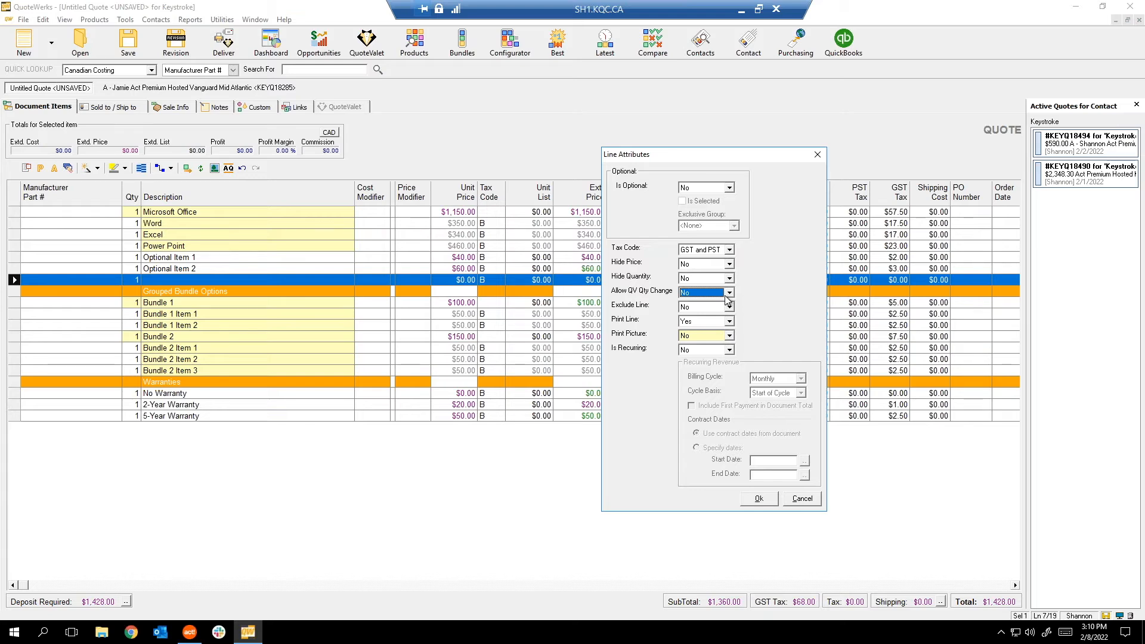
{"action": "left_click", "coordinate": [727, 300]}
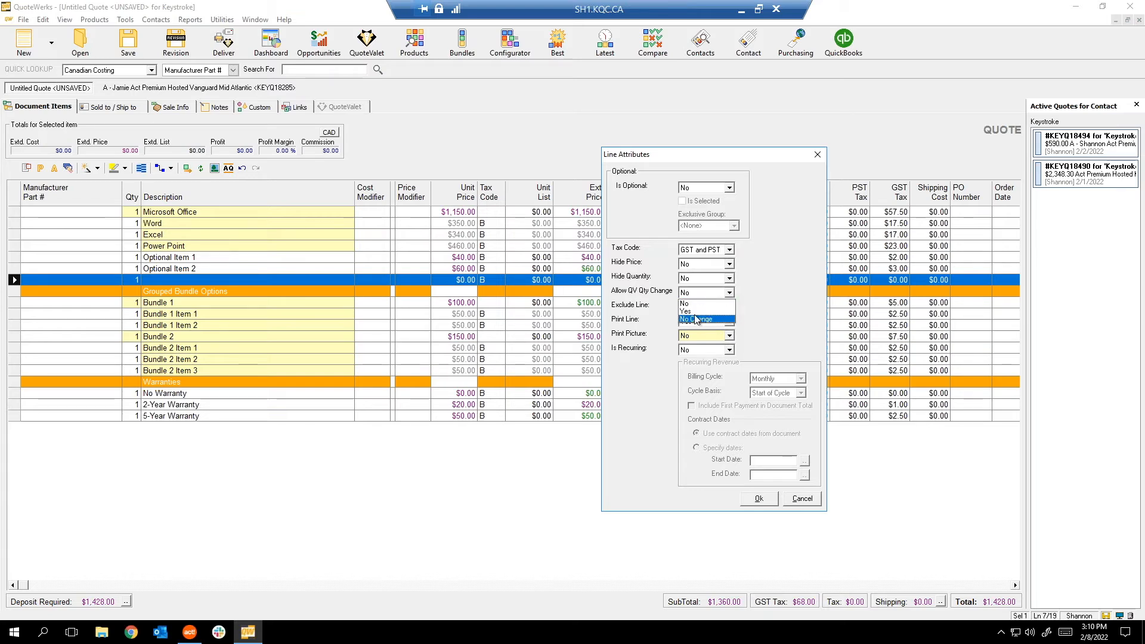
{"action": "left_click", "coordinate": [698, 314]}
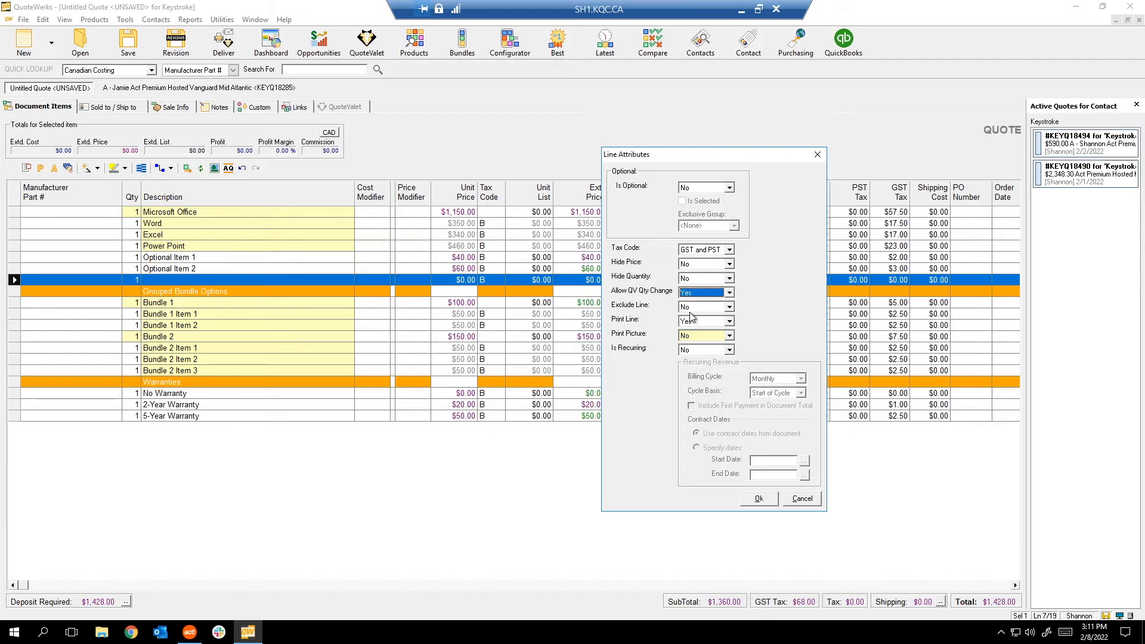
{"action": "left_click", "coordinate": [759, 499]}
Enter 'Change My Quantity!' as the blank line's description.
{"action": "left_click", "coordinate": [282, 279]}
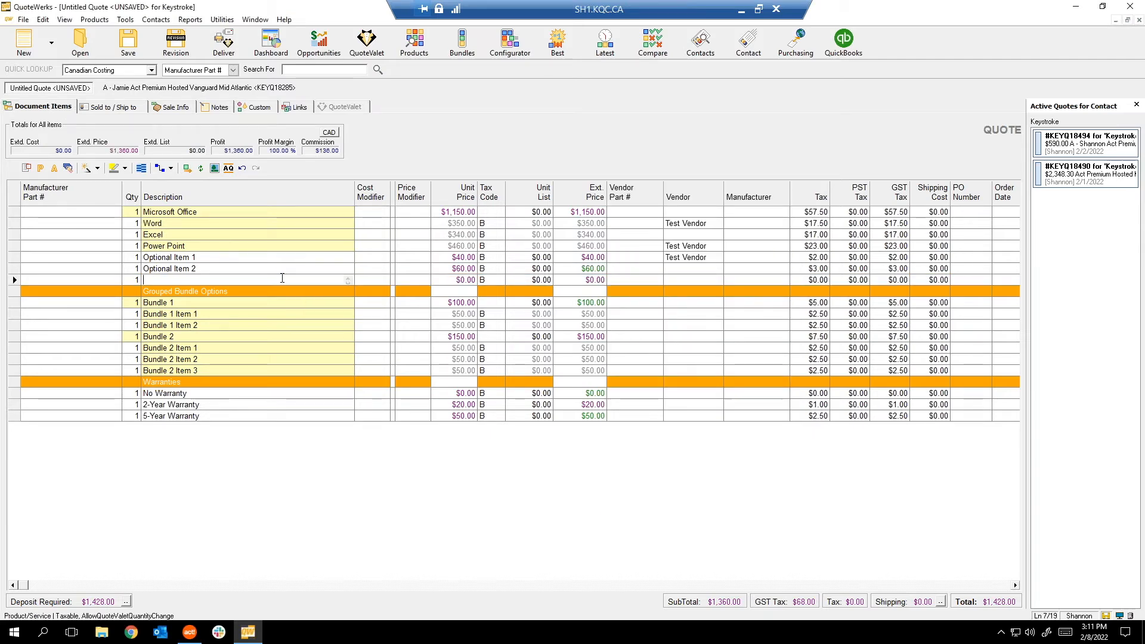
{"action": "type", "text": "Cha"}
{"action": "key", "text": "Caps_Lock"}
{"action": "type", "text": "NGE"}
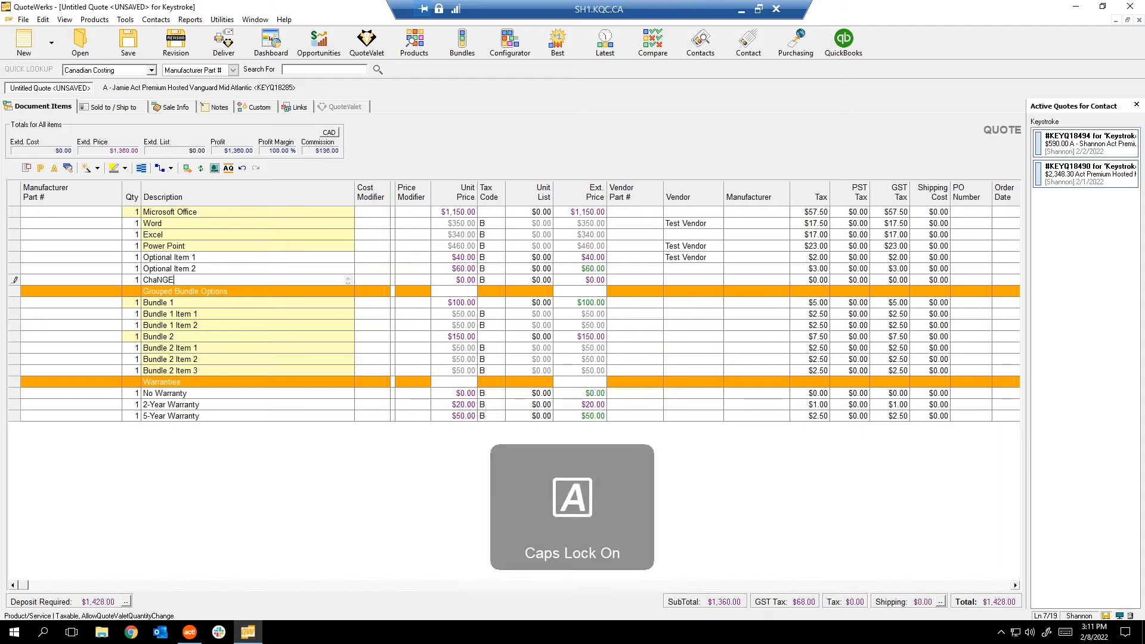
{"action": "key", "text": "BackSpace"}
{"action": "key", "text": "BackSpace"}
{"action": "key", "text": "BackSpace"}
{"action": "key", "text": "Caps_Lock"}
{"action": "type", "text": "nge My Quantity!"}
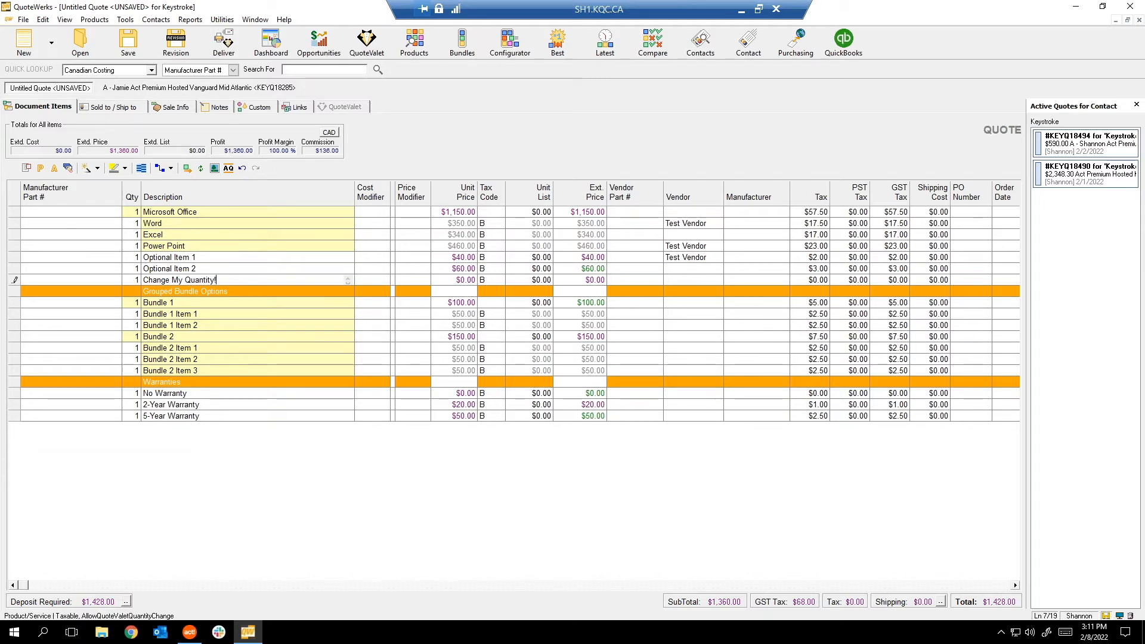
Give the Change My Quantity! line a $20.00 unit price and open its Line Attributes.
{"action": "left_click", "coordinate": [457, 280]}
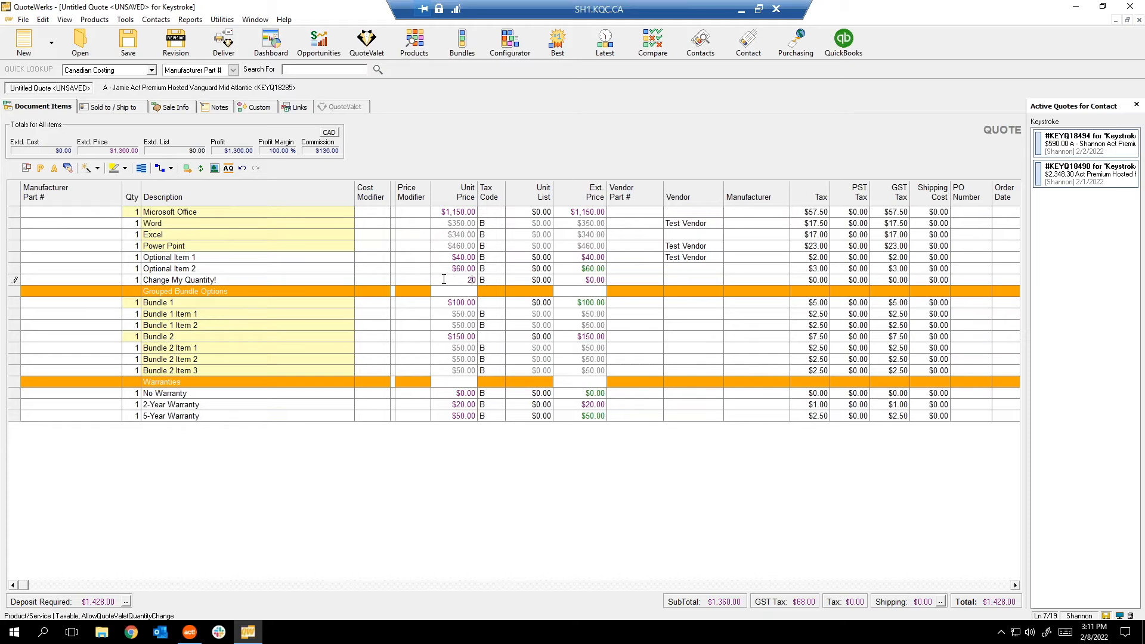
{"action": "left_click", "coordinate": [429, 279]}
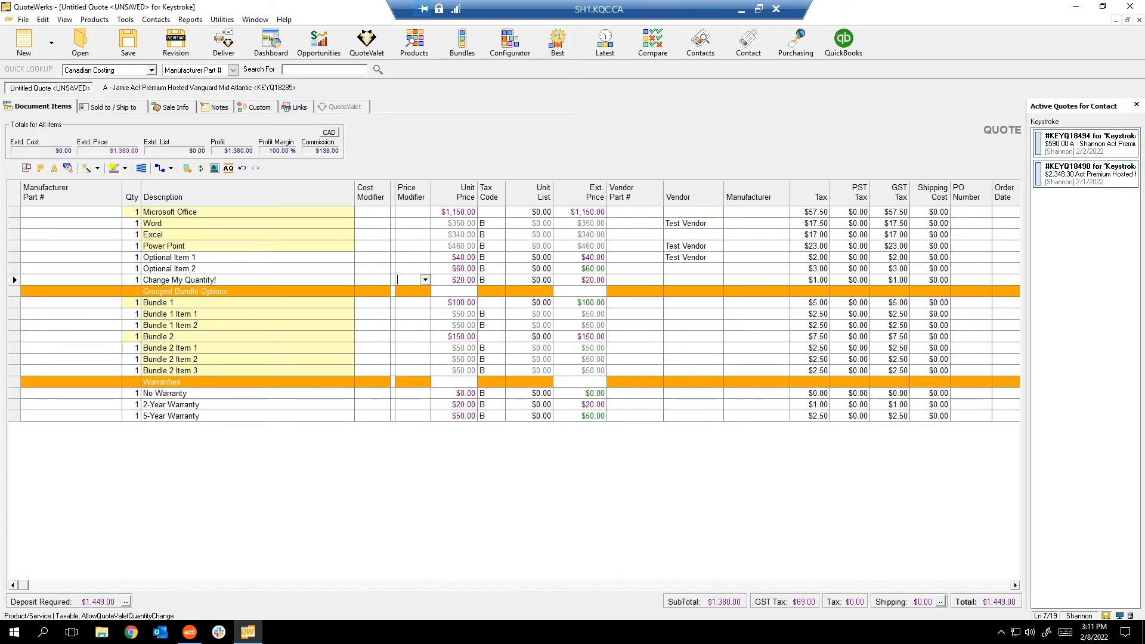
{"action": "key", "text": "ctrl+l"}
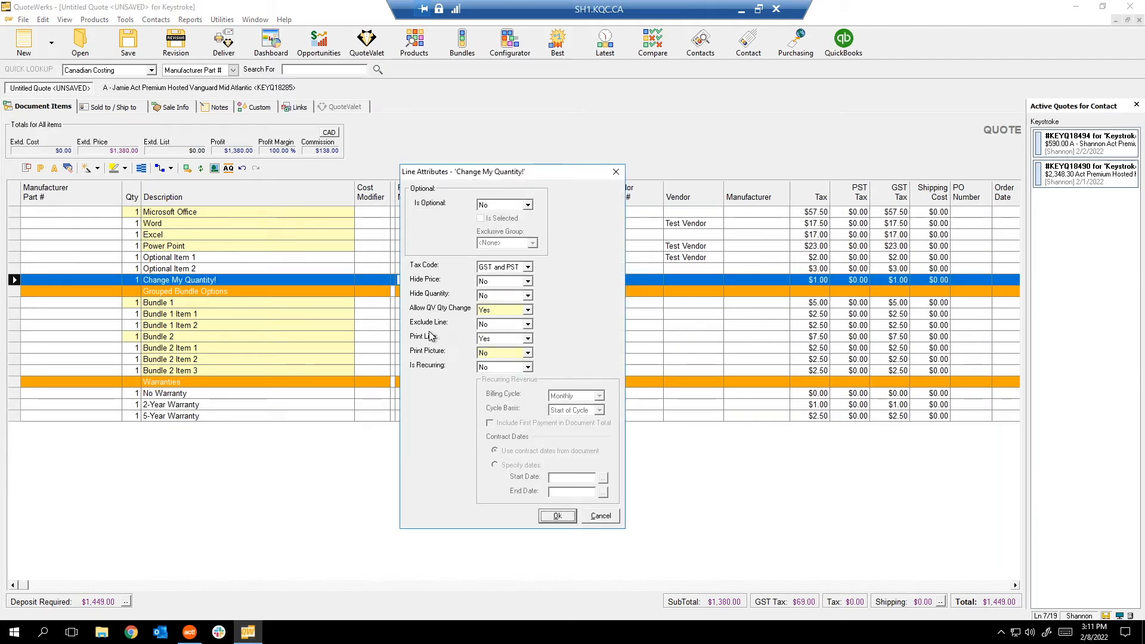
Close the Change My Quantity! Line Attributes unchanged, leaving Exclude Line at No.
{"action": "left_click_drag", "start_coordinate": [488, 176], "coordinate": [639, 175]}
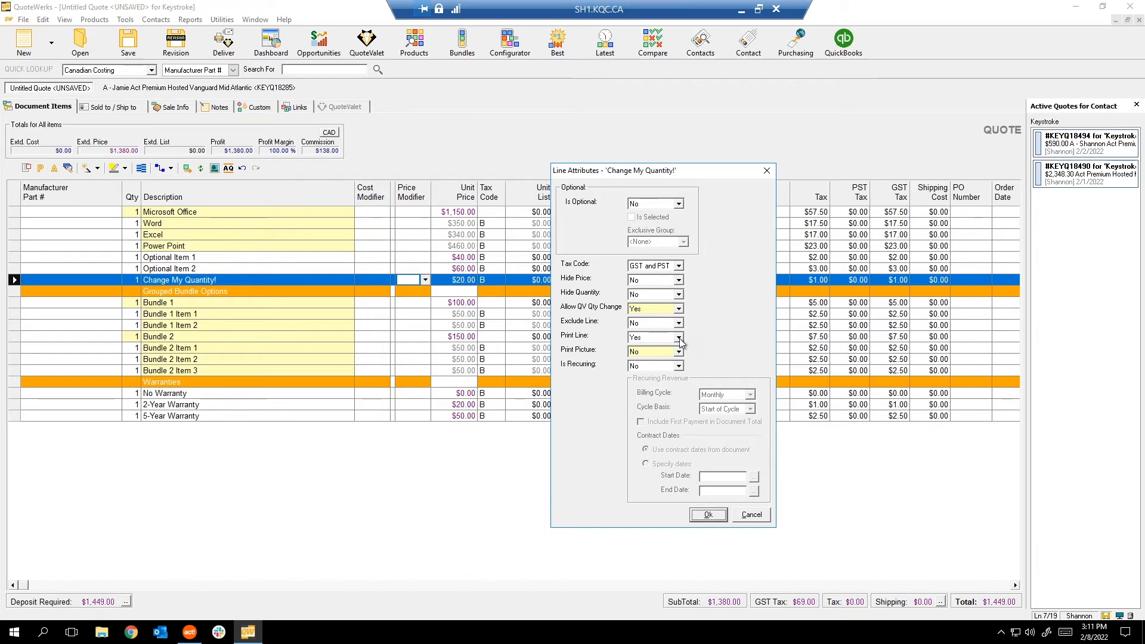
{"action": "left_click", "coordinate": [649, 322]}
{"action": "left_click", "coordinate": [649, 339]}
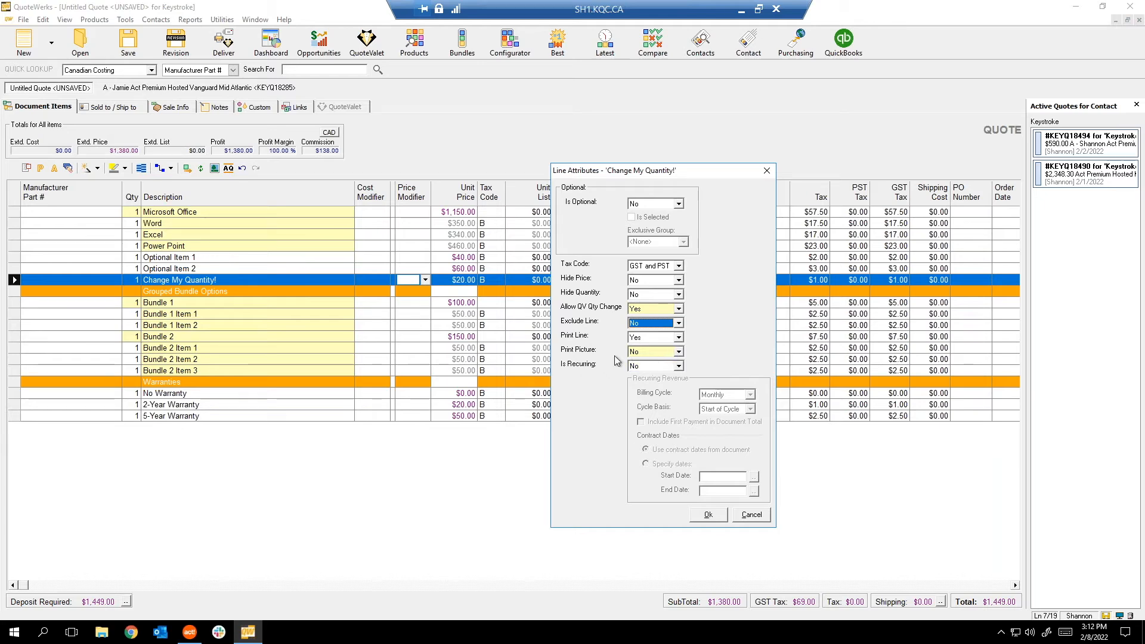
{"action": "left_click", "coordinate": [752, 514]}
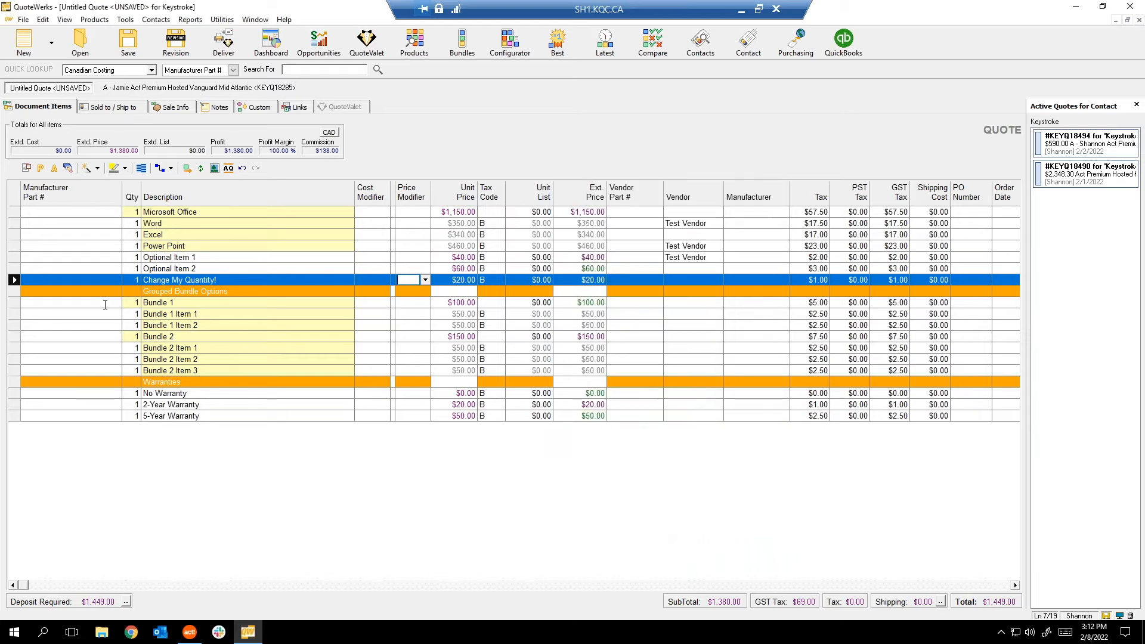
{"action": "left_click", "coordinate": [215, 169]}
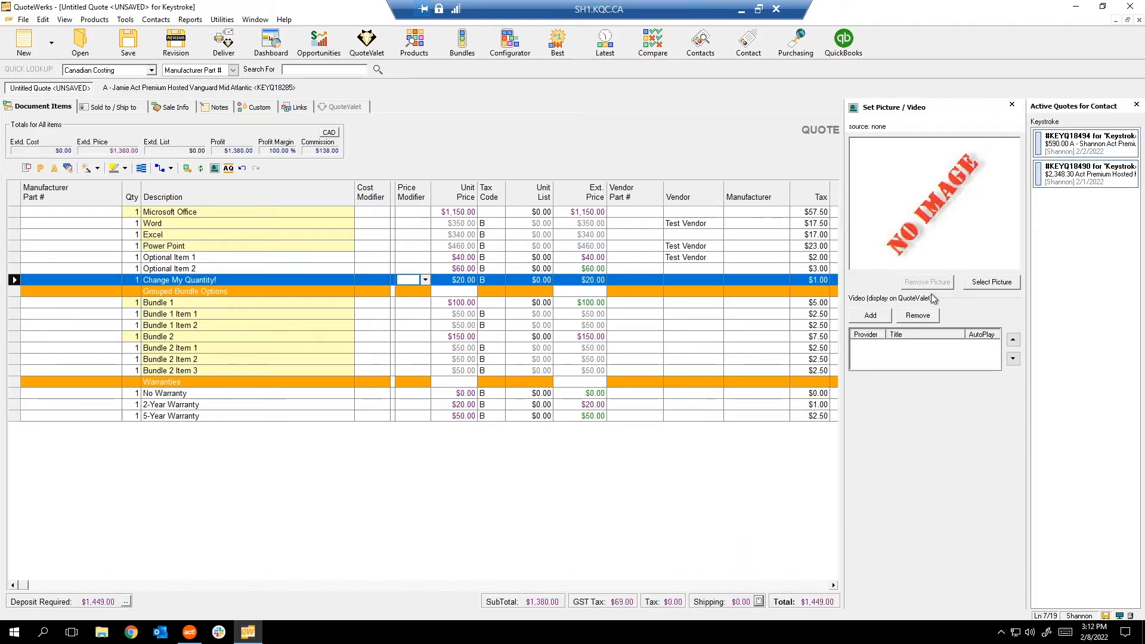
{"action": "left_click", "coordinate": [1012, 106]}
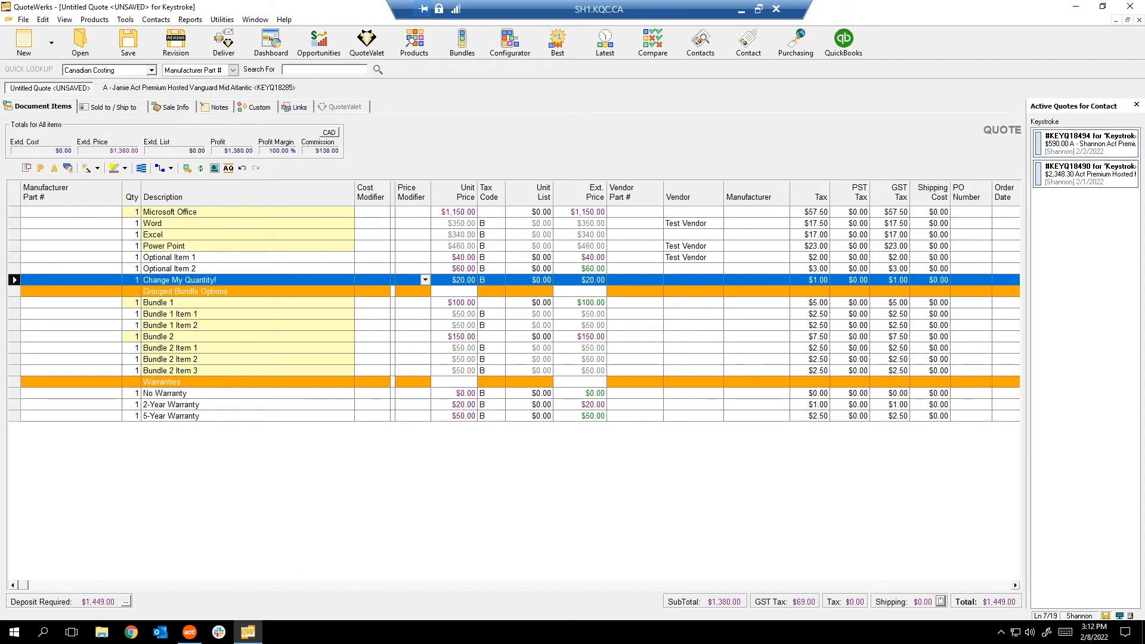
{"action": "right_click", "coordinate": [26, 287]}
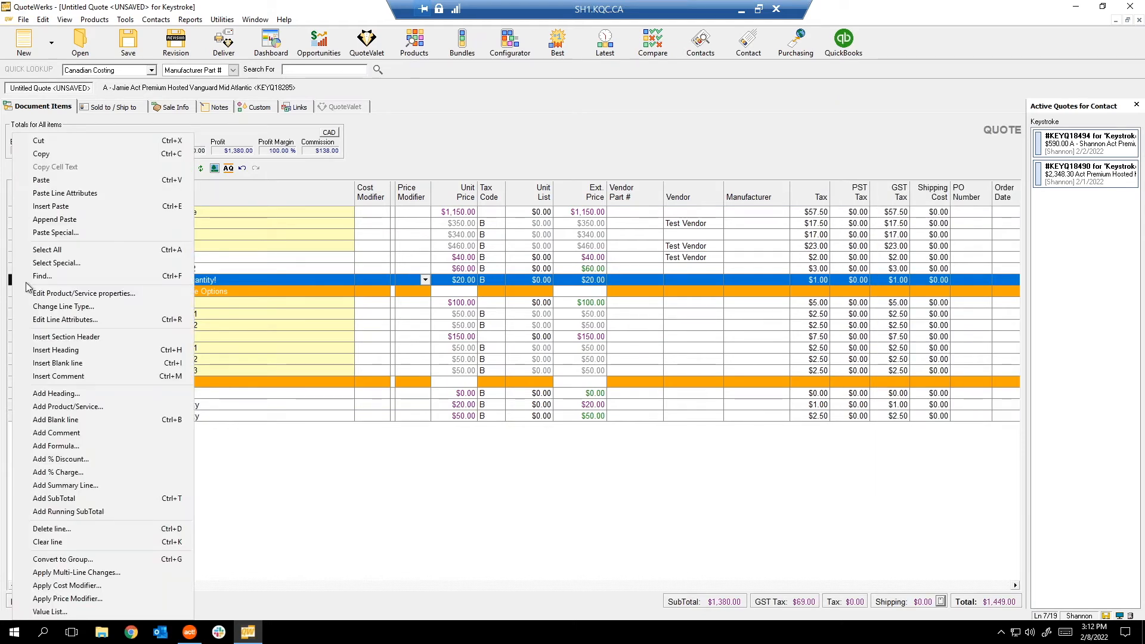
{"action": "left_click", "coordinate": [74, 320]}
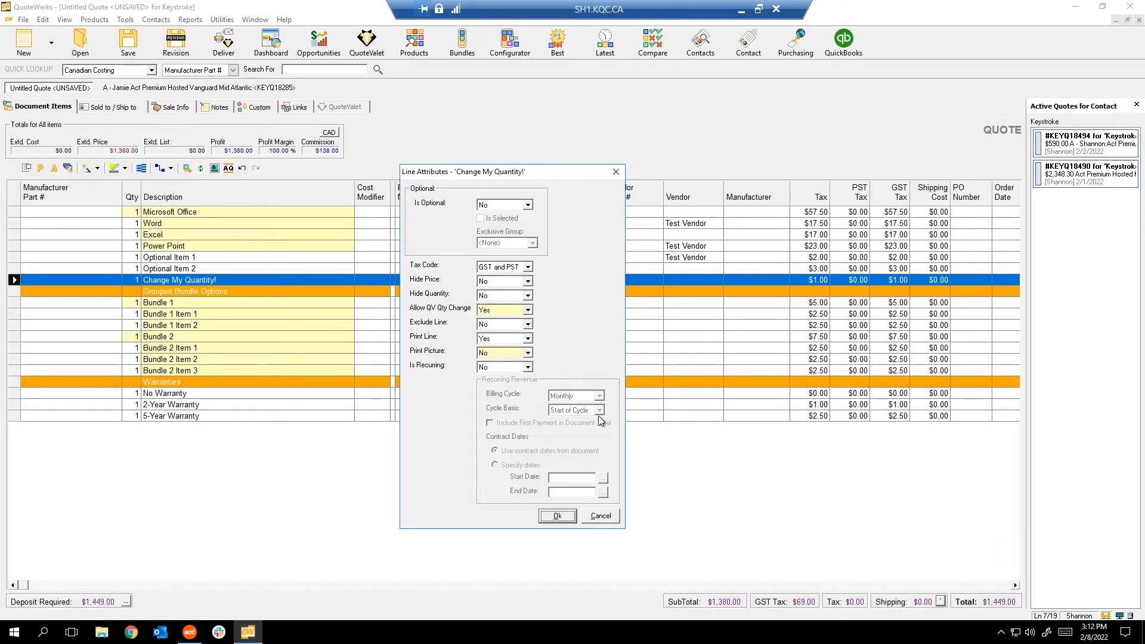
{"action": "left_click", "coordinate": [528, 367]}
{"action": "left_click", "coordinate": [530, 371]}
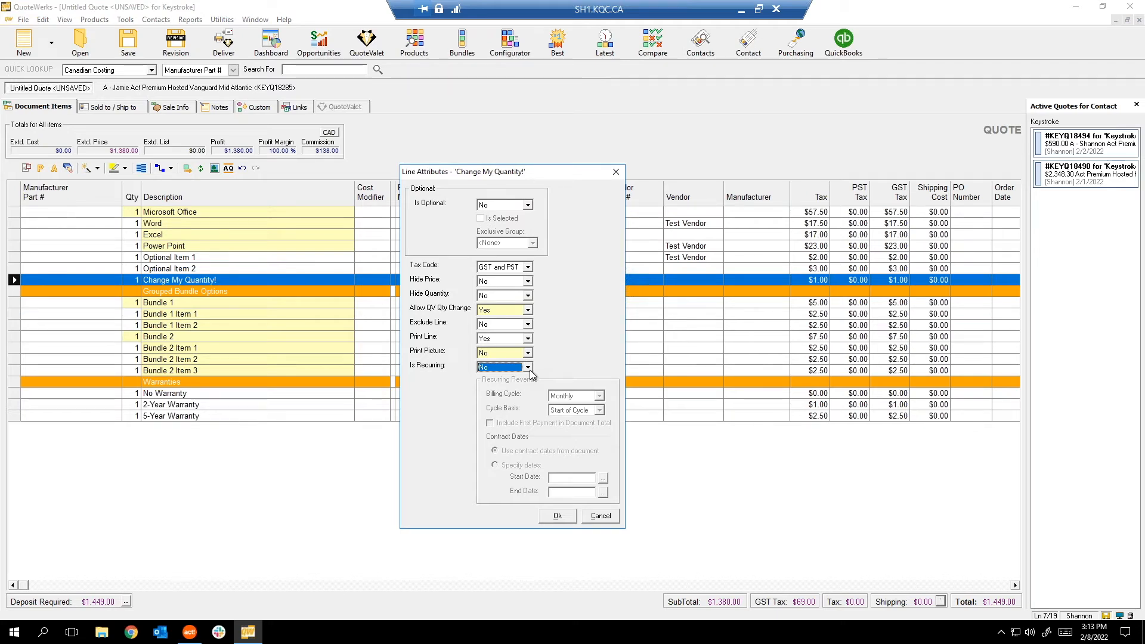
{"action": "left_click", "coordinate": [600, 517]}
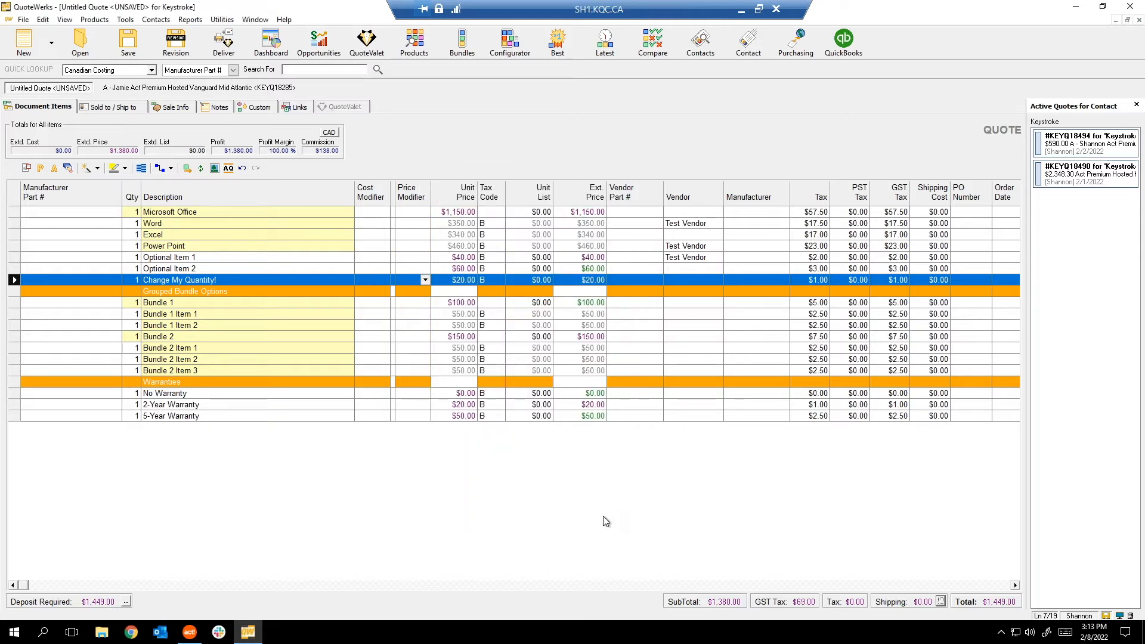
Insert a 'Recurring Product' line priced at $12.00 below Change My Quantity!
{"action": "key", "text": "Insert"}
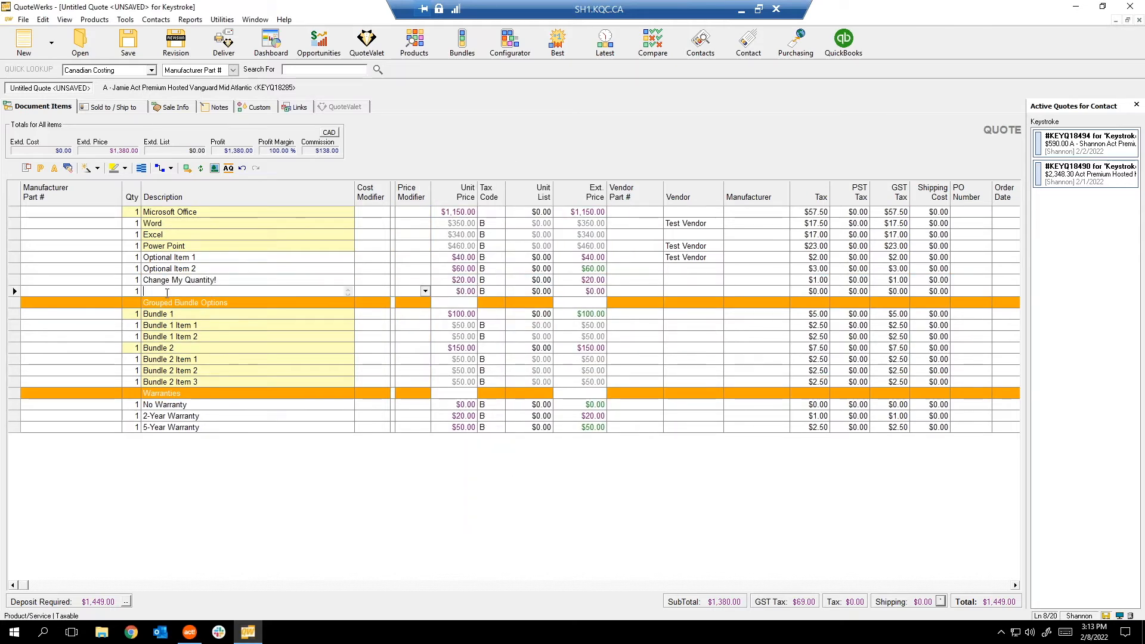
{"action": "type", "text": "Recurring Product"}
{"action": "left_click", "coordinate": [457, 291]}
{"action": "type", "text": "120"}
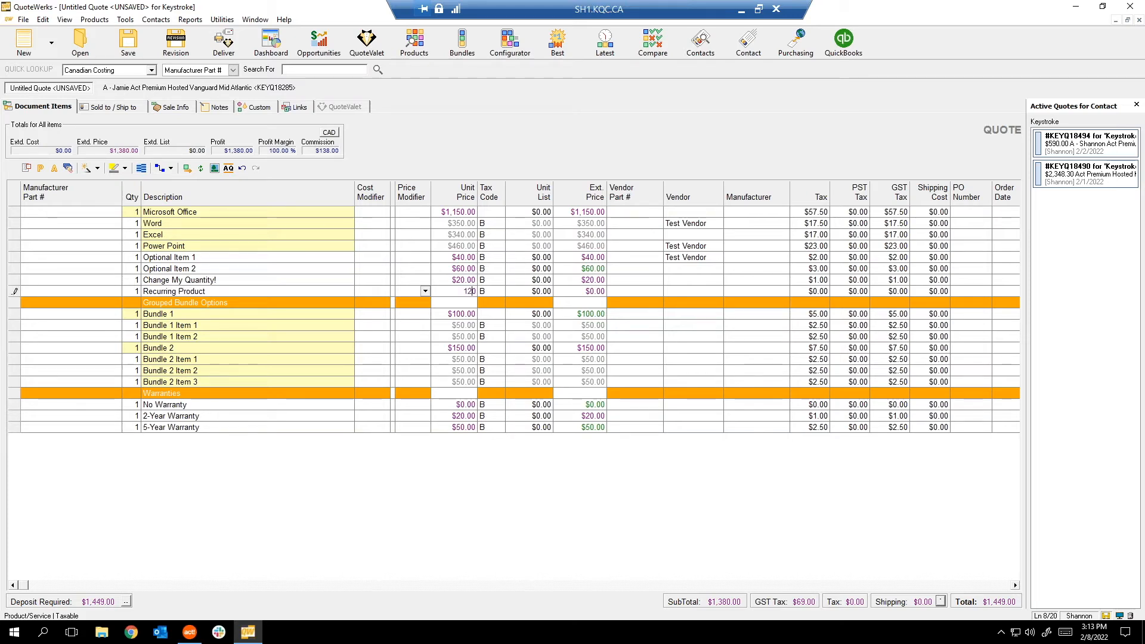
{"action": "key", "text": "Delete"}
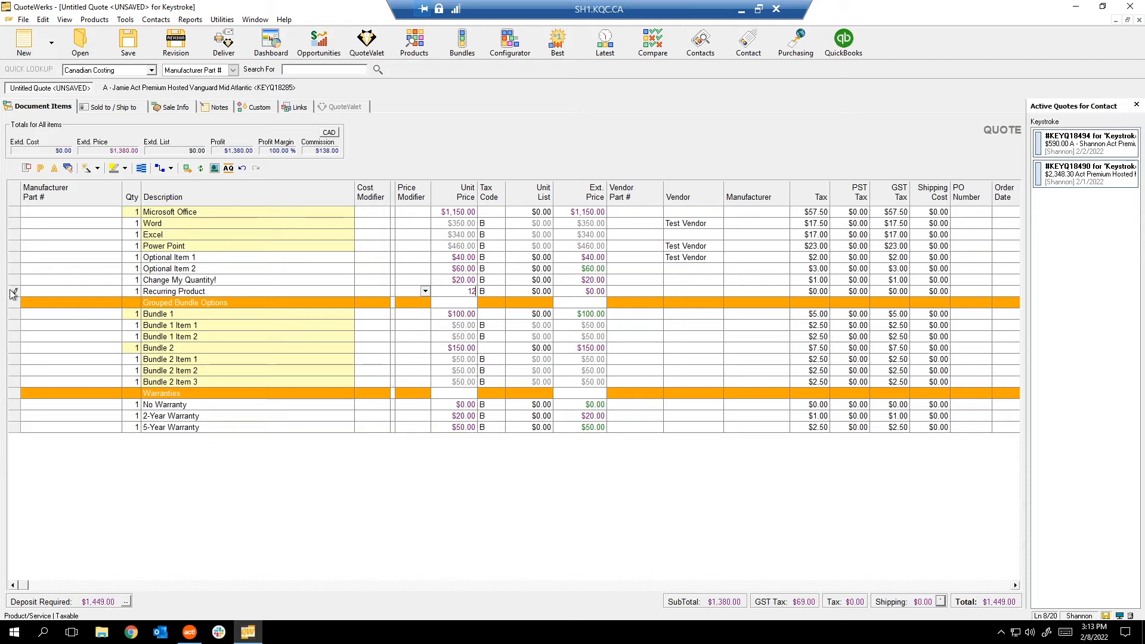
{"action": "left_click", "coordinate": [9, 291]}
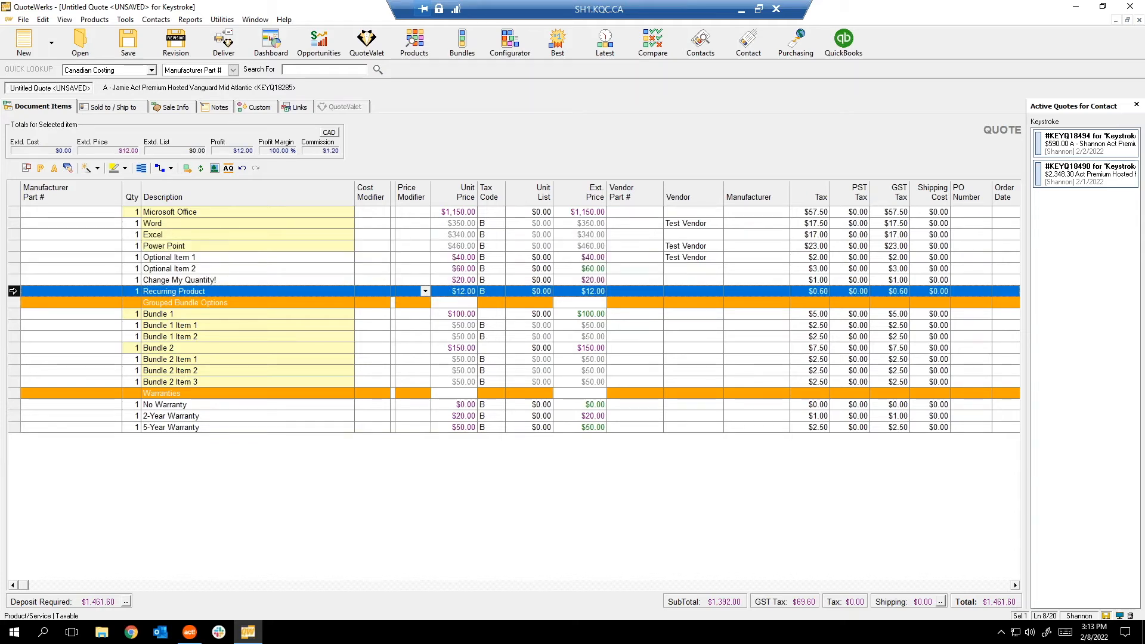
Make Recurring Product recurring at Start of Cycle, including its first payment in the total.
{"action": "double_click", "coordinate": [13, 291]}
{"action": "left_click", "coordinate": [527, 367]}
{"action": "left_click", "coordinate": [495, 386]}
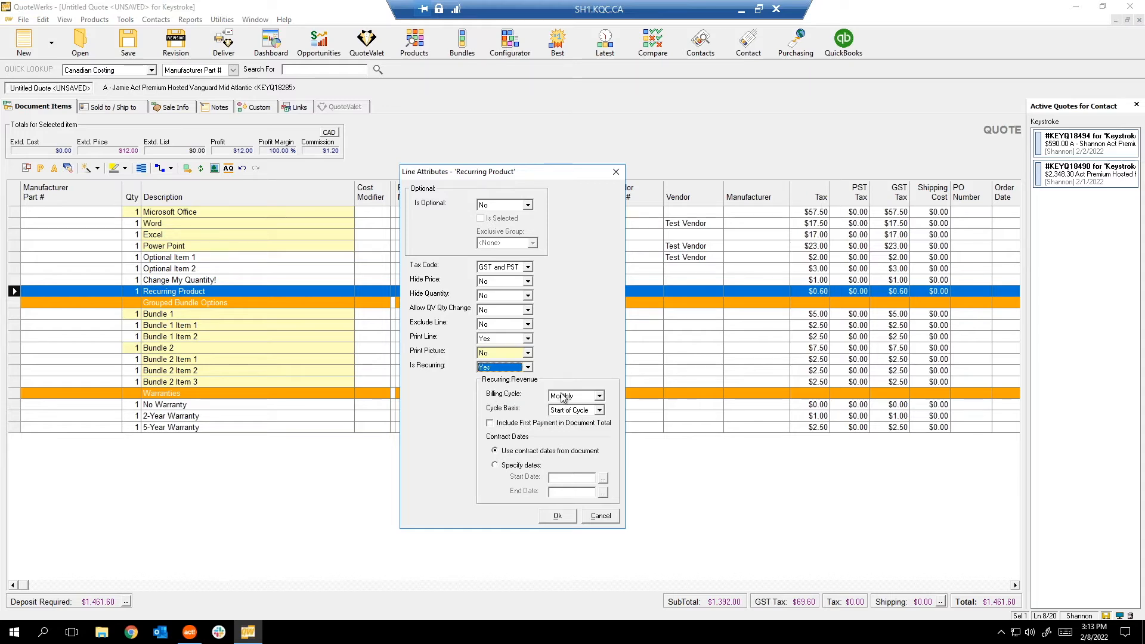
{"action": "left_click", "coordinate": [564, 411]}
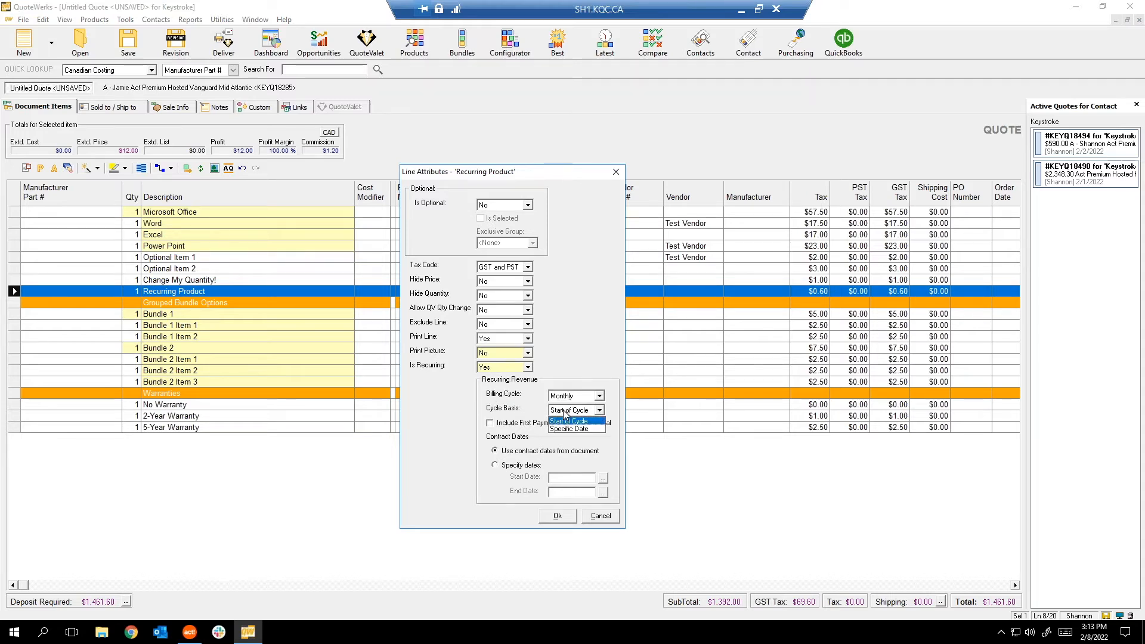
{"action": "left_click", "coordinate": [563, 415]}
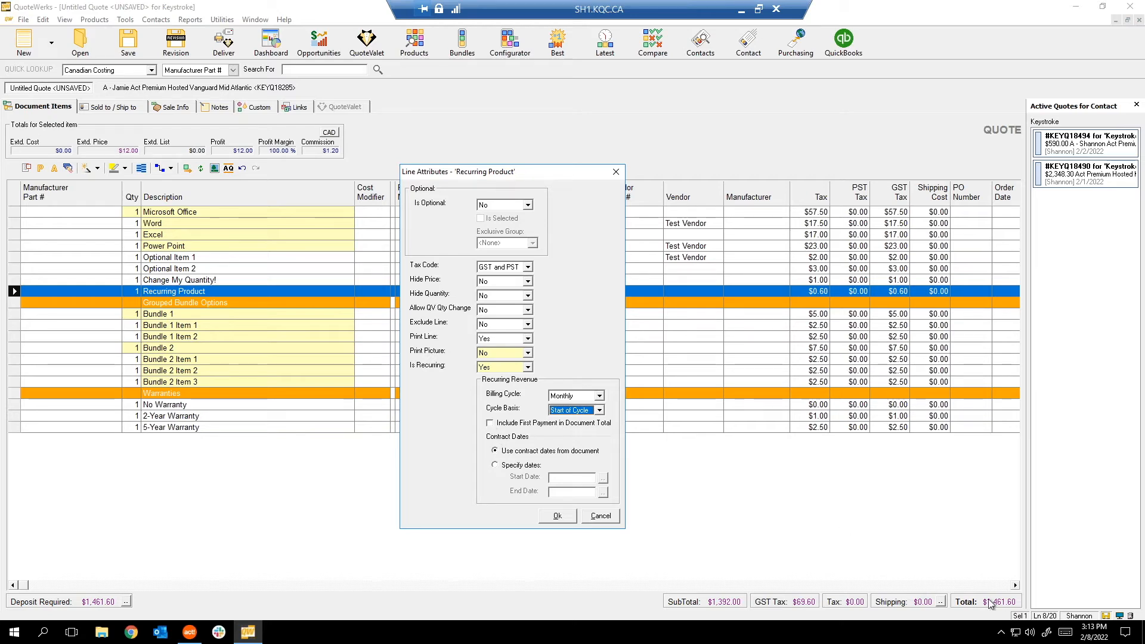
{"action": "left_click", "coordinate": [490, 423]}
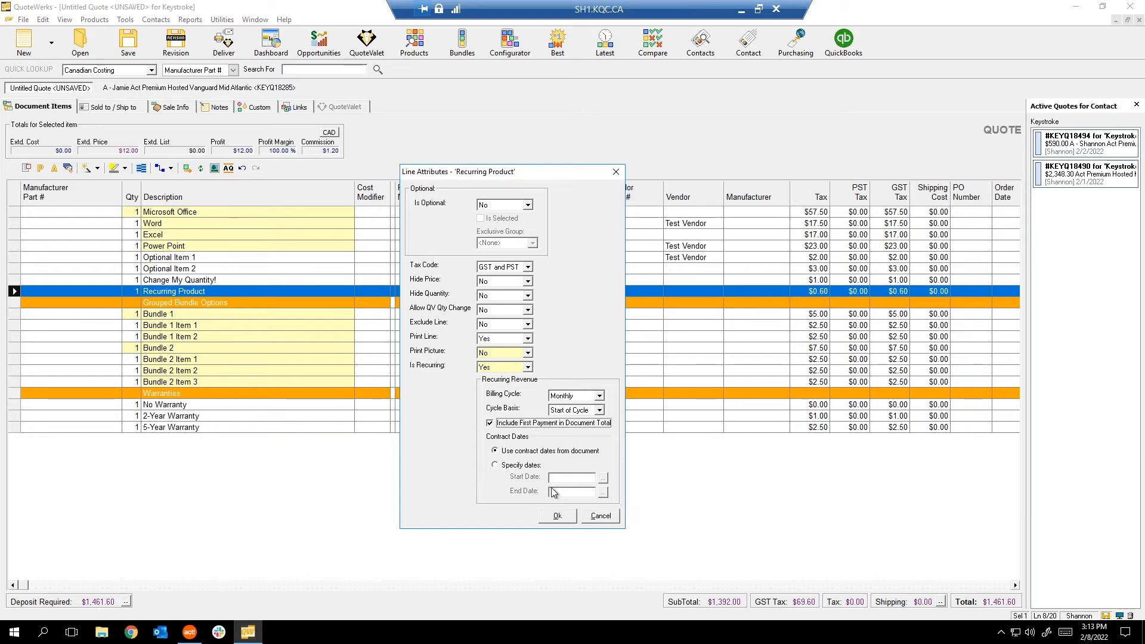
{"action": "left_click", "coordinate": [557, 516]}
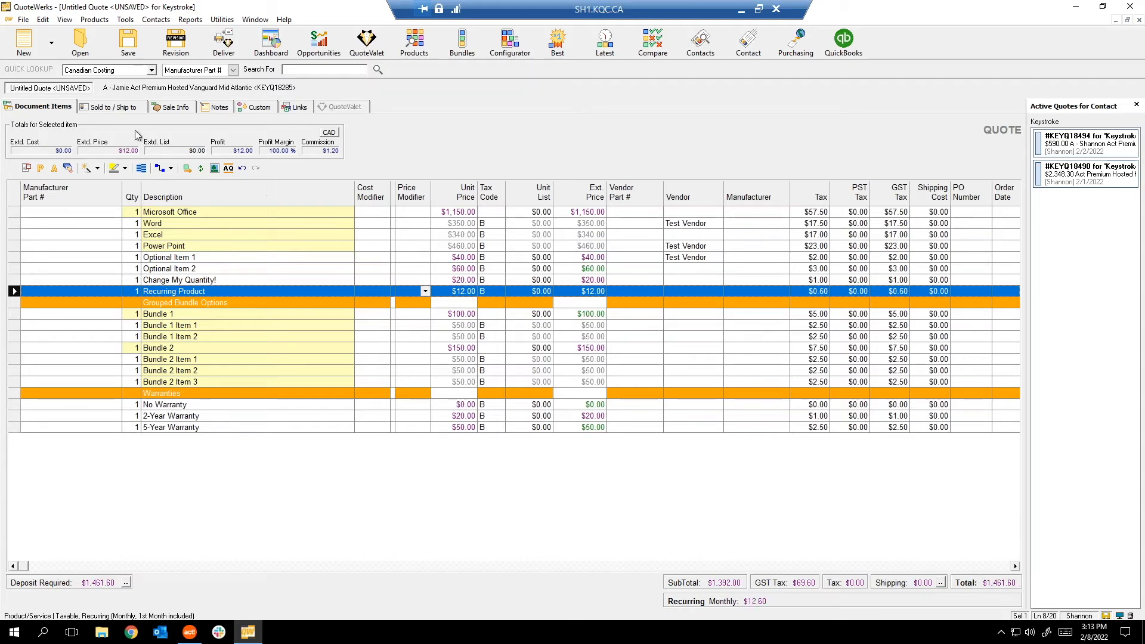
{"action": "right_click", "coordinate": [222, 284]}
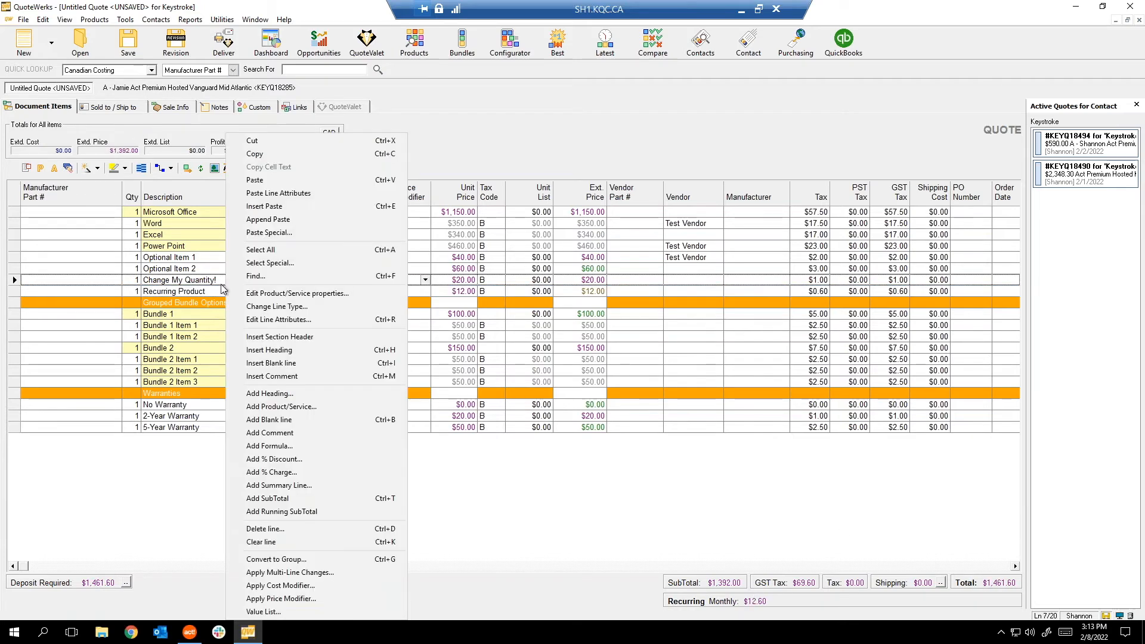
{"action": "left_click", "coordinate": [280, 321]}
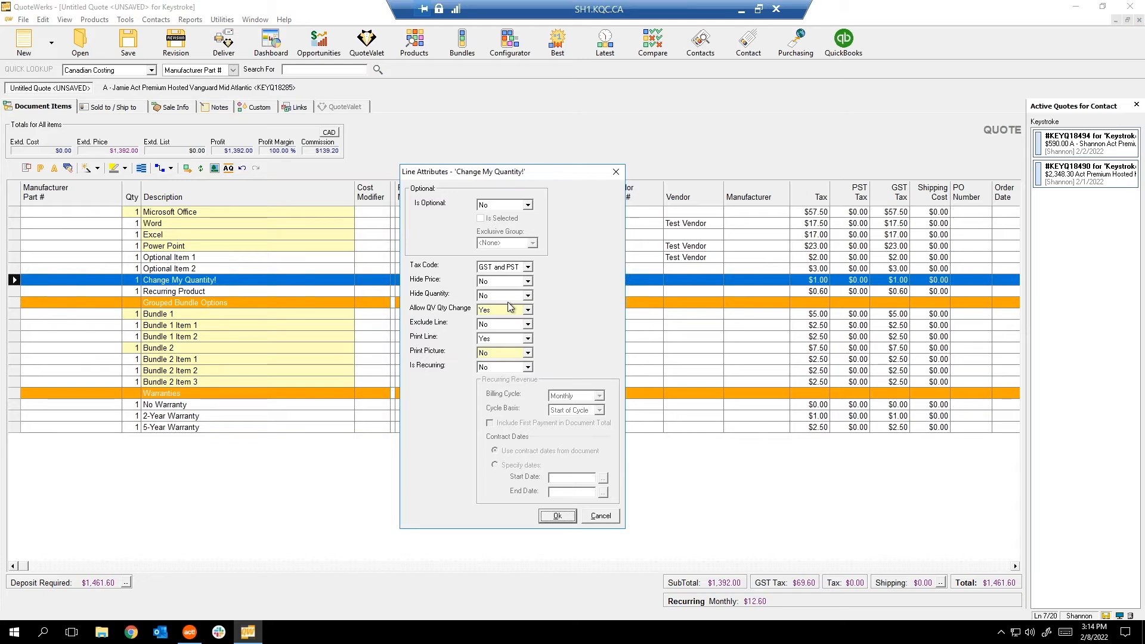
{"action": "left_click", "coordinate": [601, 516]}
{"action": "left_click", "coordinate": [24, 293]}
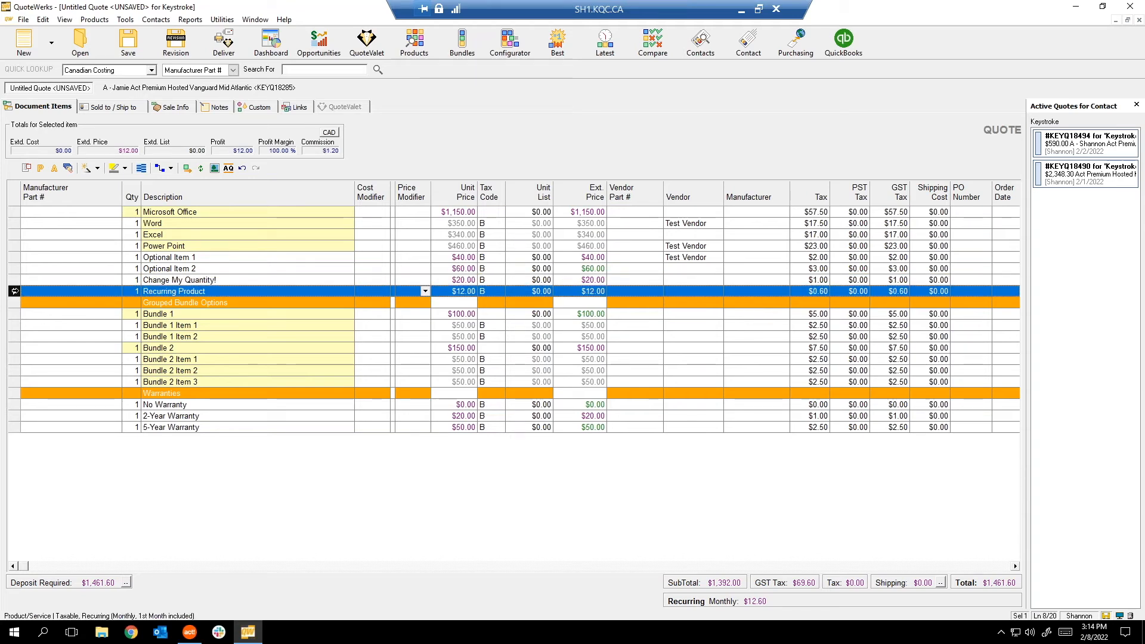
{"action": "right_click", "coordinate": [15, 291]}
{"action": "left_click", "coordinate": [171, 120]}
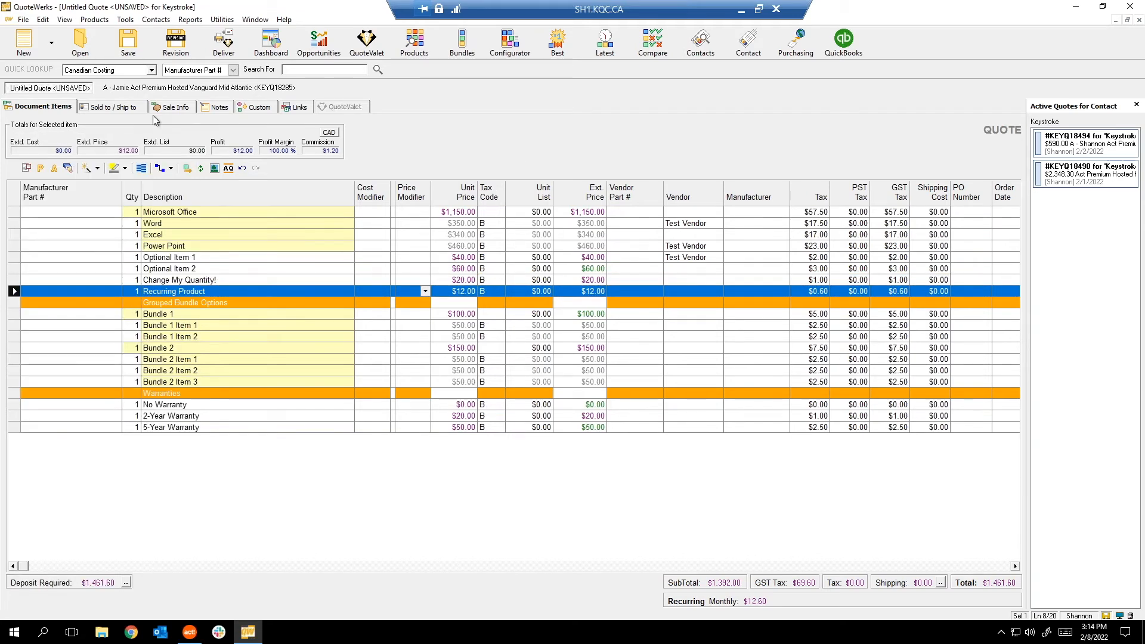
{"action": "left_click", "coordinate": [125, 110]}
Set the contract start date to 2/11/2022 on the Sale Info tab.
{"action": "left_click", "coordinate": [177, 109]}
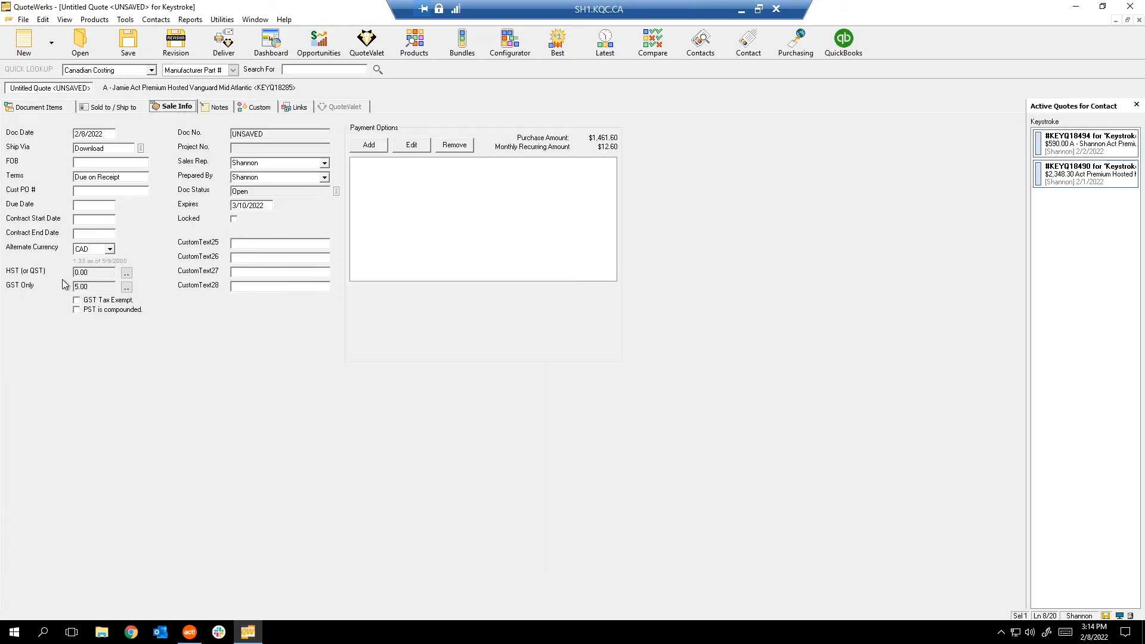
{"action": "left_click", "coordinate": [87, 223]}
{"action": "double_click", "coordinate": [88, 223]}
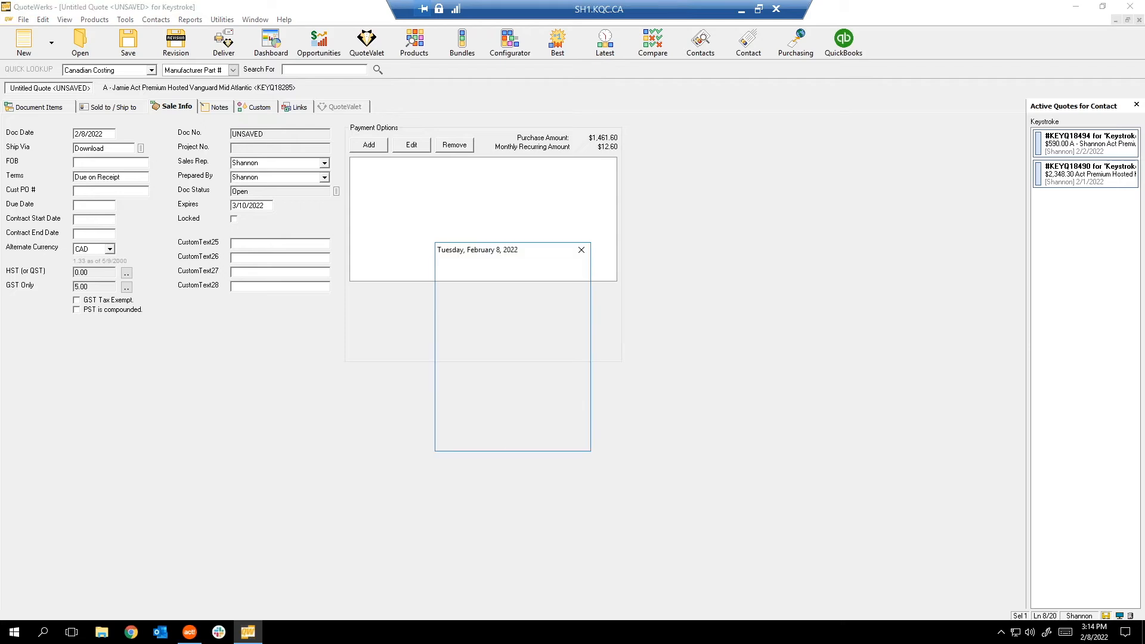
{"action": "left_click", "coordinate": [582, 250]}
{"action": "double_click", "coordinate": [97, 233]}
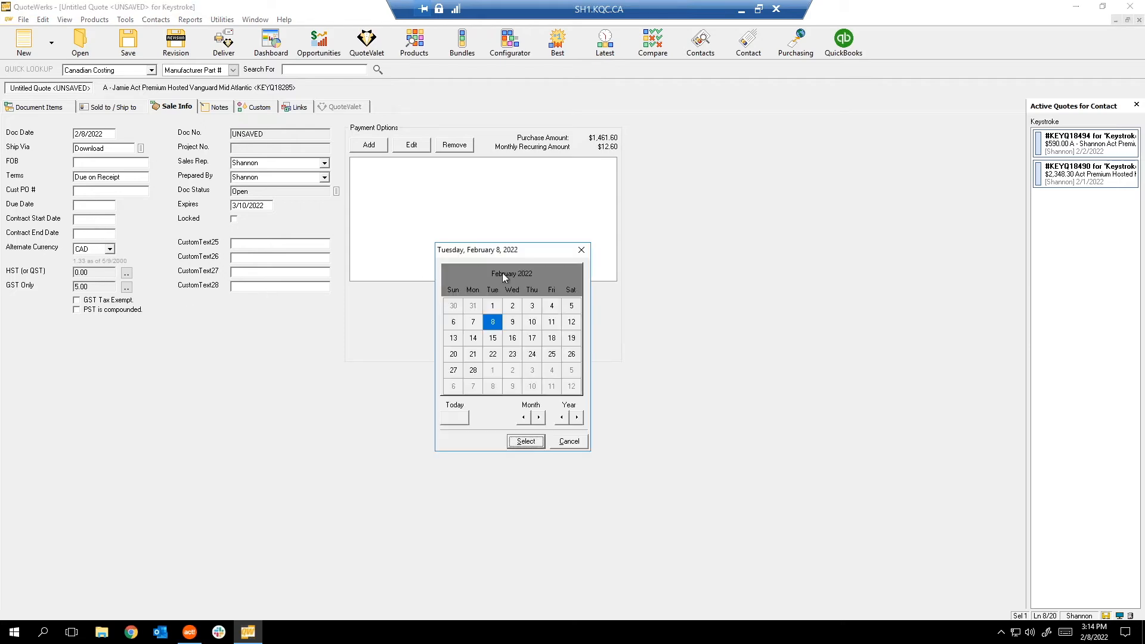
{"action": "left_click", "coordinate": [552, 323]}
{"action": "left_click", "coordinate": [527, 442]}
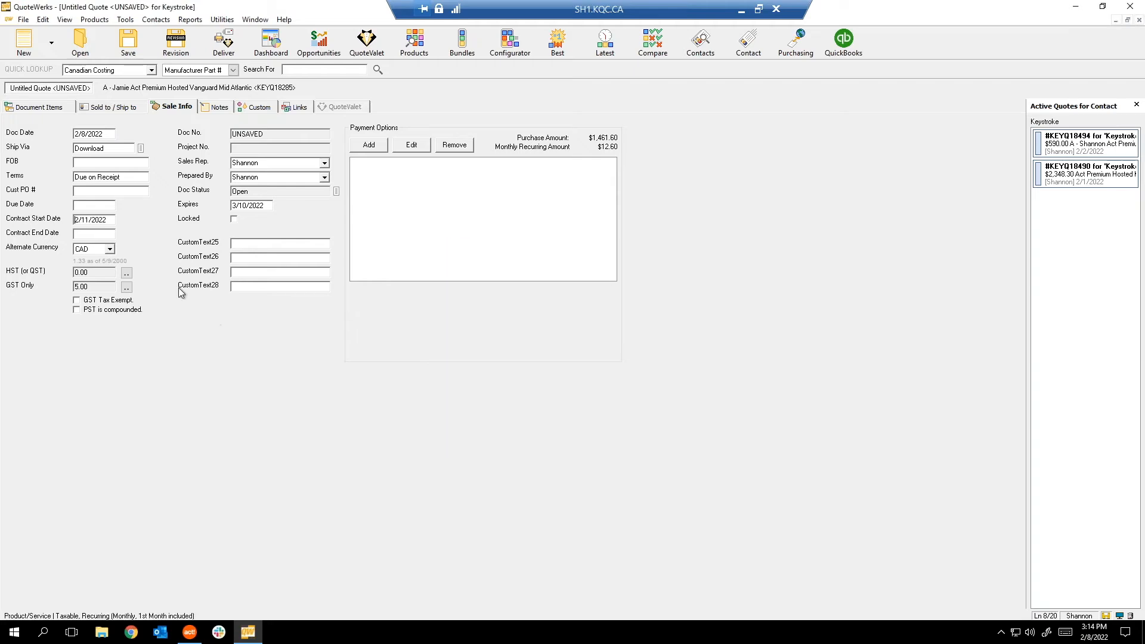
Set the contract end date to 5/11/2022 and return to Document Items.
{"action": "double_click", "coordinate": [96, 234]}
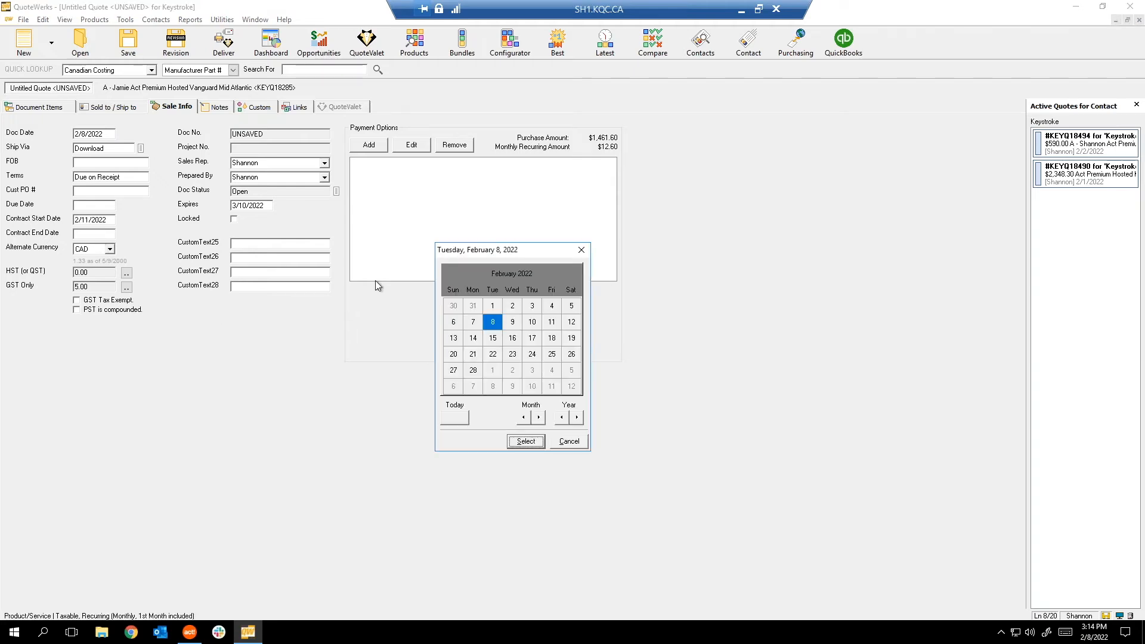
{"action": "left_click", "coordinate": [539, 417]}
{"action": "left_click", "coordinate": [539, 417]}
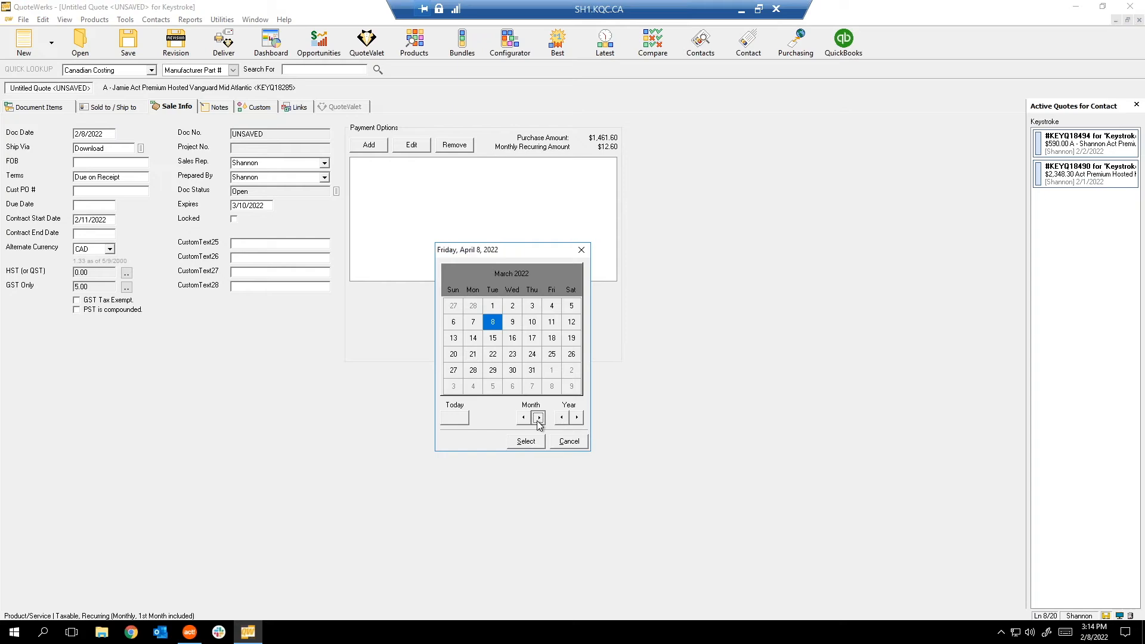
{"action": "left_click", "coordinate": [538, 418]}
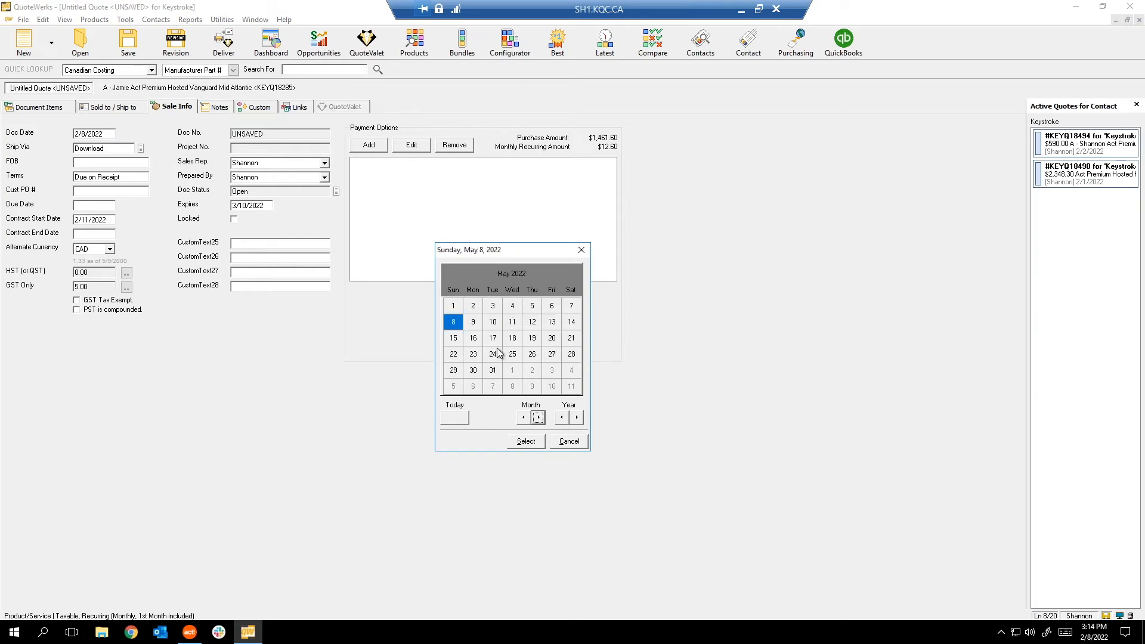
{"action": "double_click", "coordinate": [510, 321]}
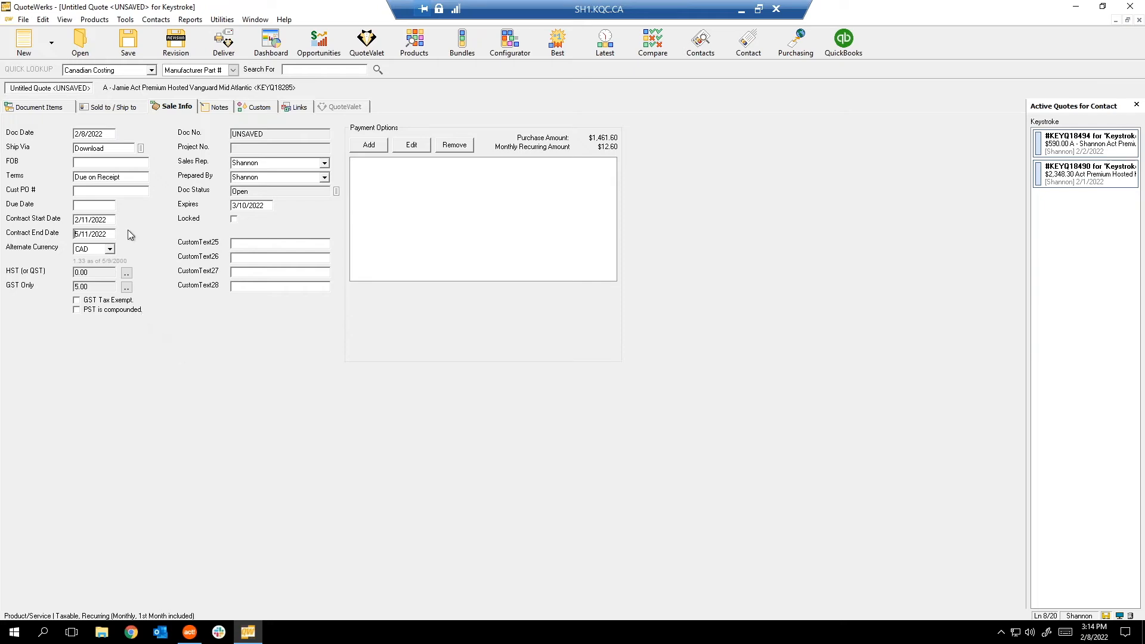
{"action": "left_click", "coordinate": [42, 108]}
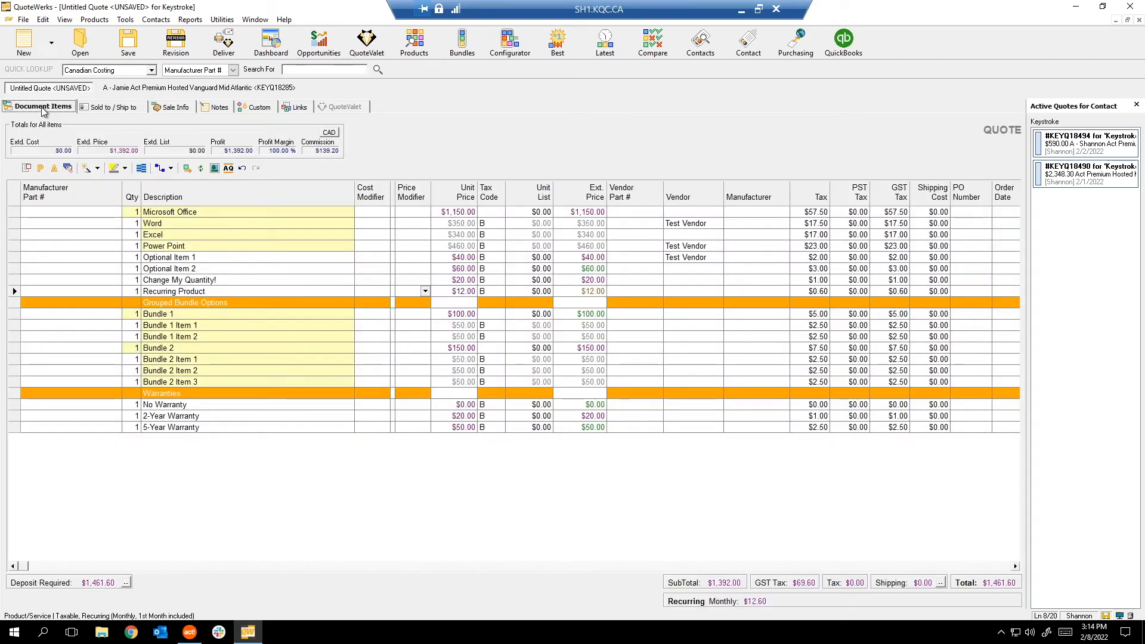
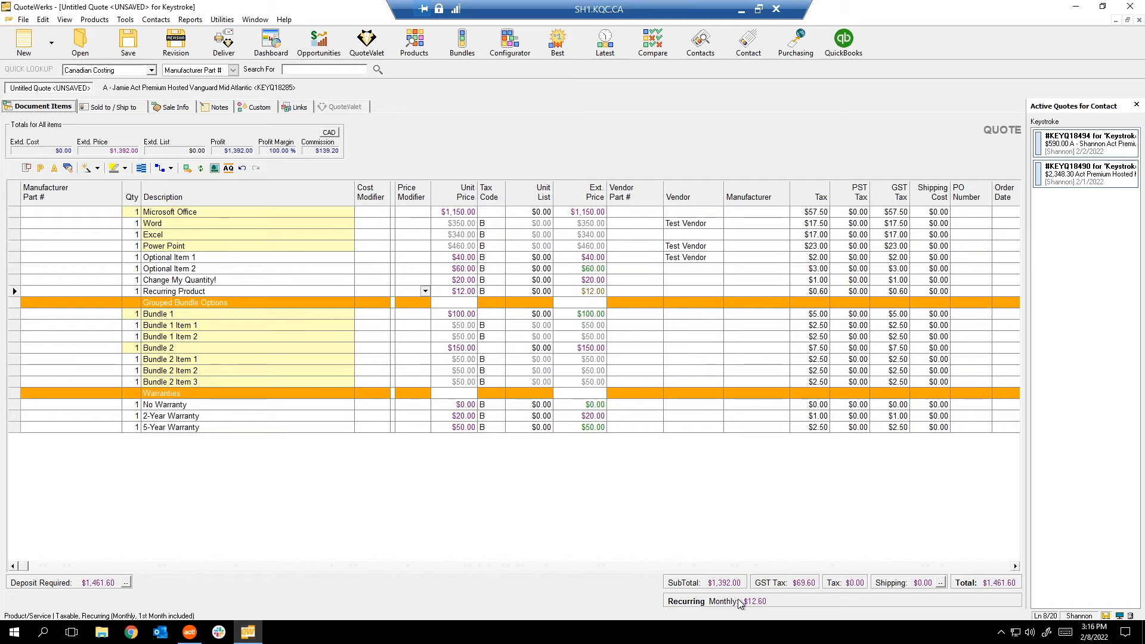
Decline auto-save and insert a 'Section 1' header above the first quote line.
{"action": "key", "text": "Down"}
{"action": "key", "text": "Down"}
{"action": "key", "text": "Down"}
{"action": "key", "text": "Down"}
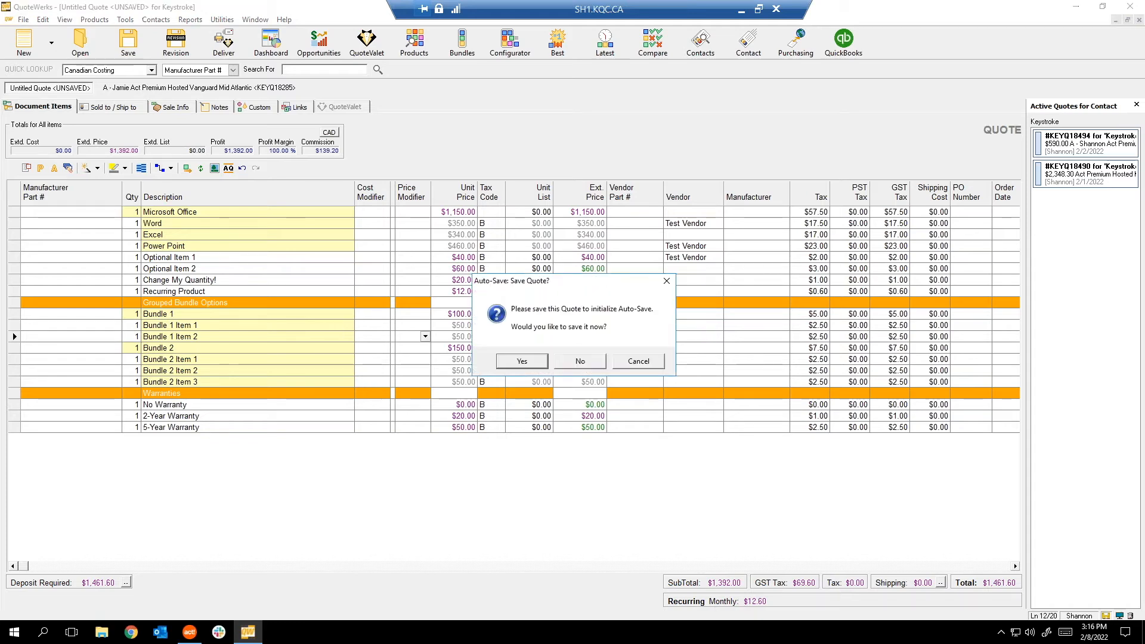
{"action": "left_click", "coordinate": [633, 362]}
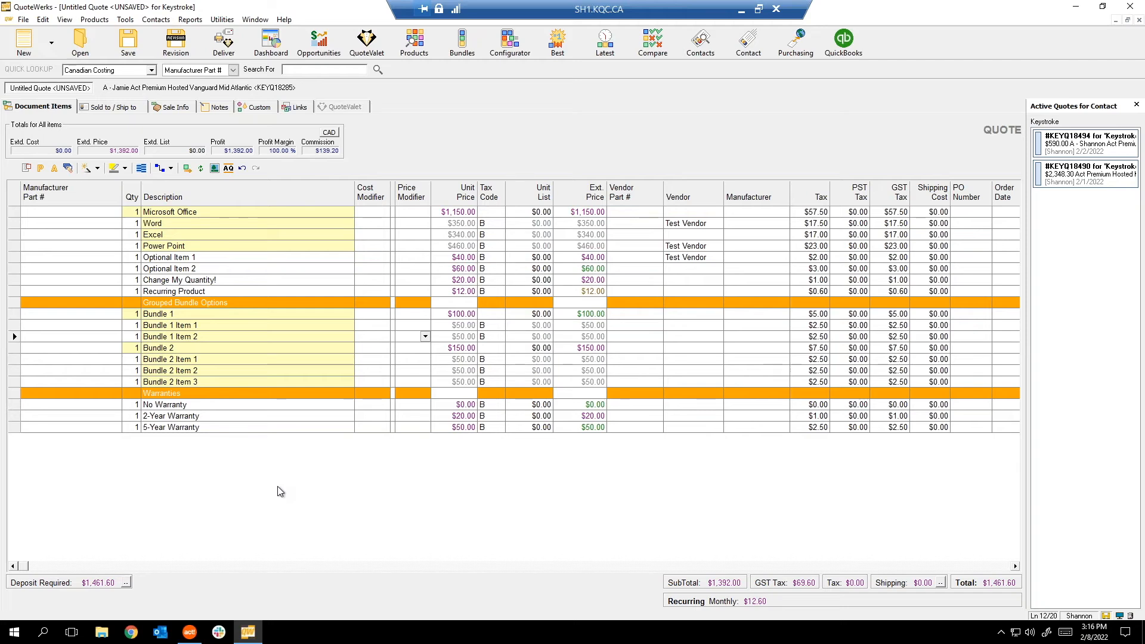
{"action": "right_click", "coordinate": [277, 486]}
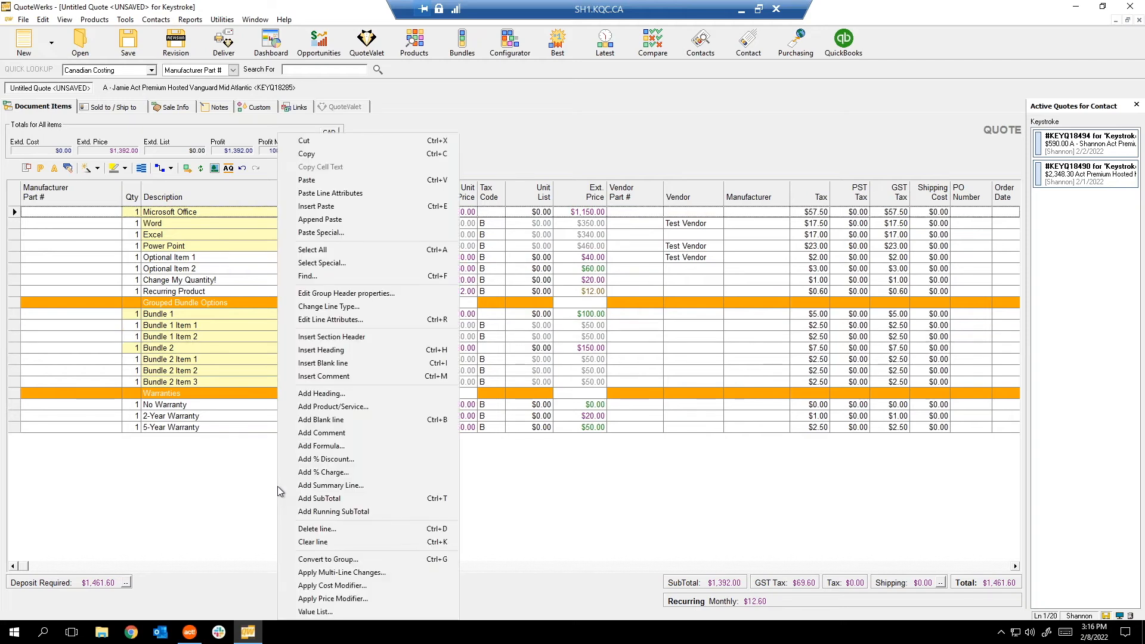
{"action": "left_click", "coordinate": [354, 338]}
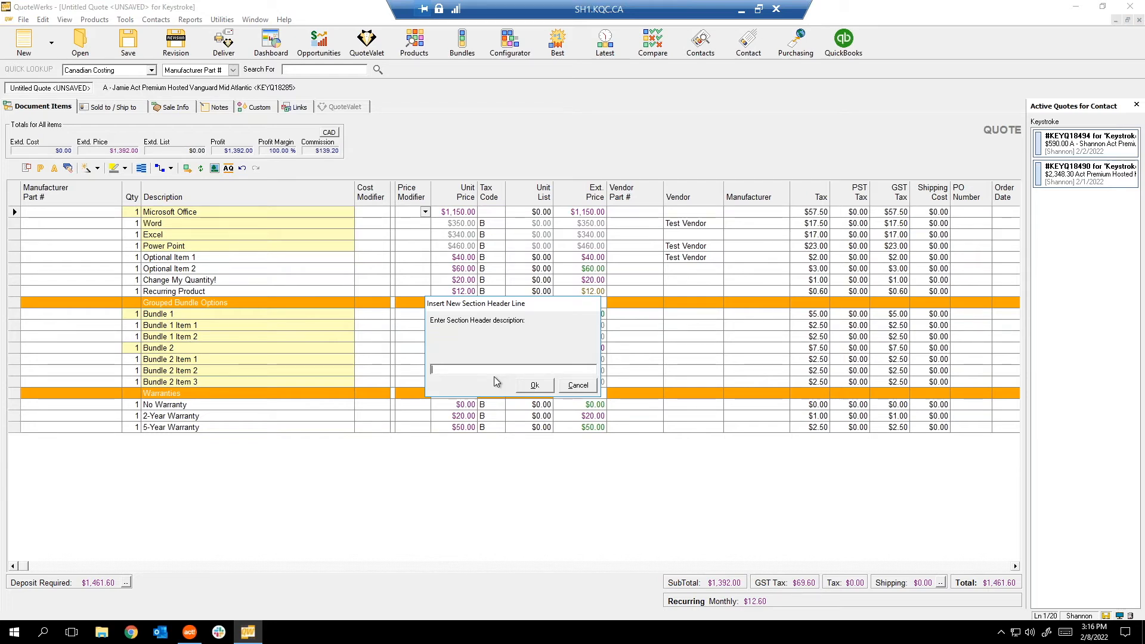
{"action": "type", "text": "Section 1"}
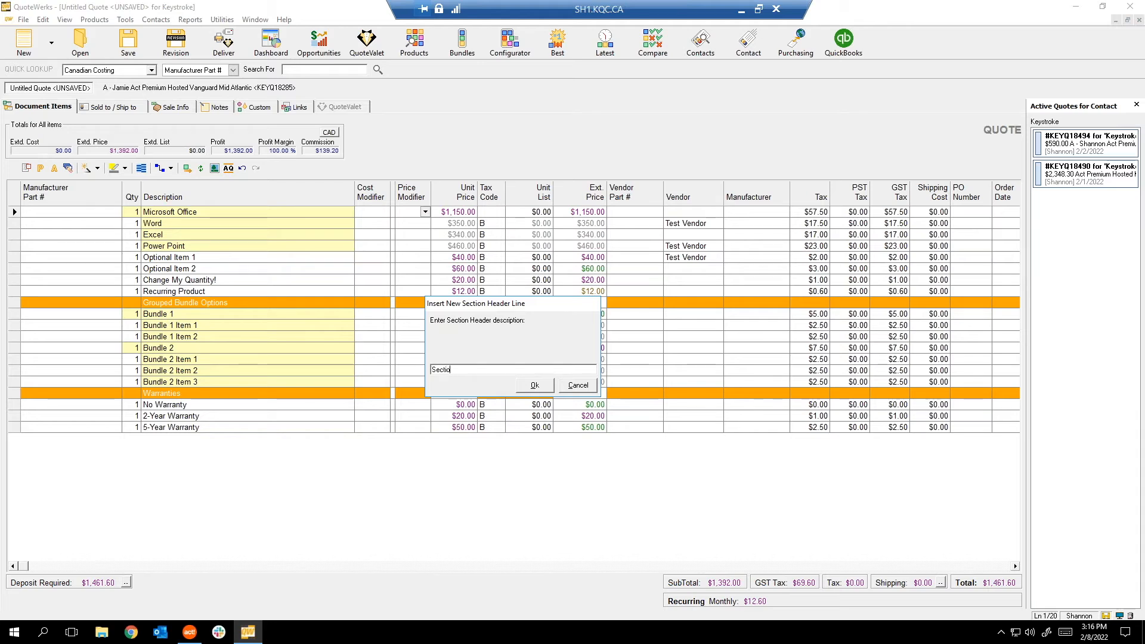
{"action": "left_click", "coordinate": [534, 385]}
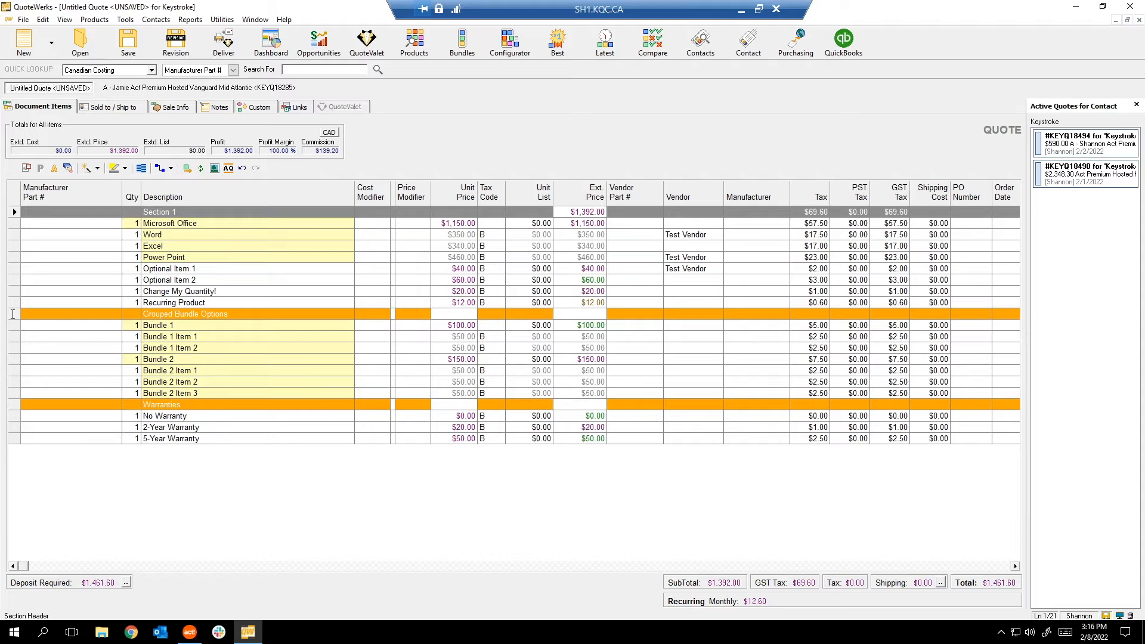
Insert a 'Section 2' header above the Grouped Bundle Options line.
{"action": "left_click", "coordinate": [10, 314]}
{"action": "right_click", "coordinate": [11, 314]}
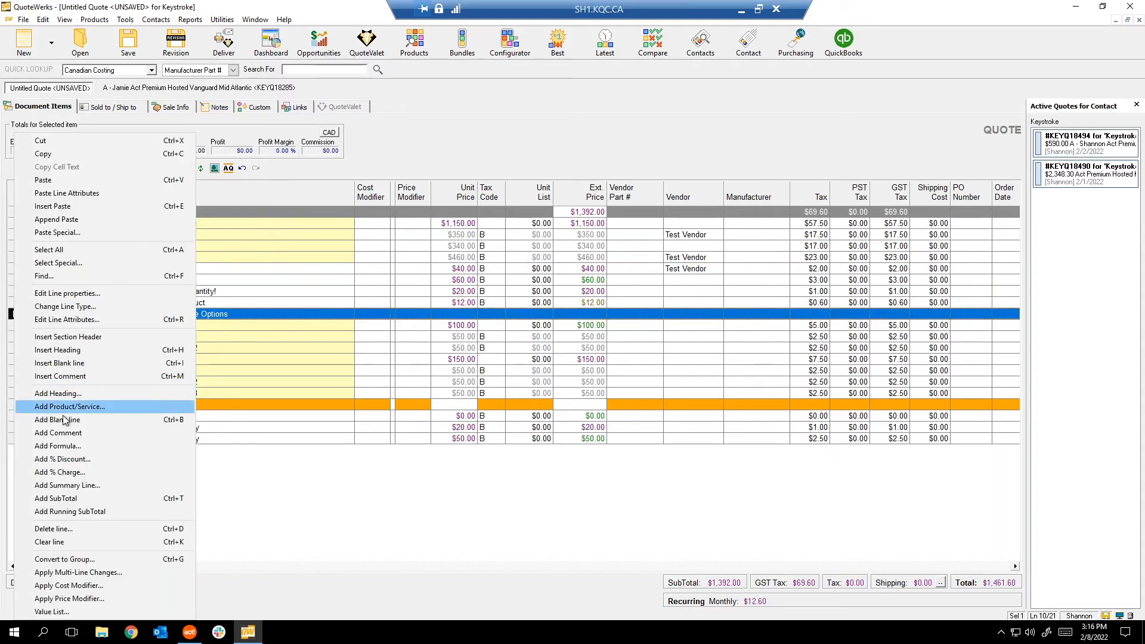
{"action": "left_click", "coordinate": [95, 338]}
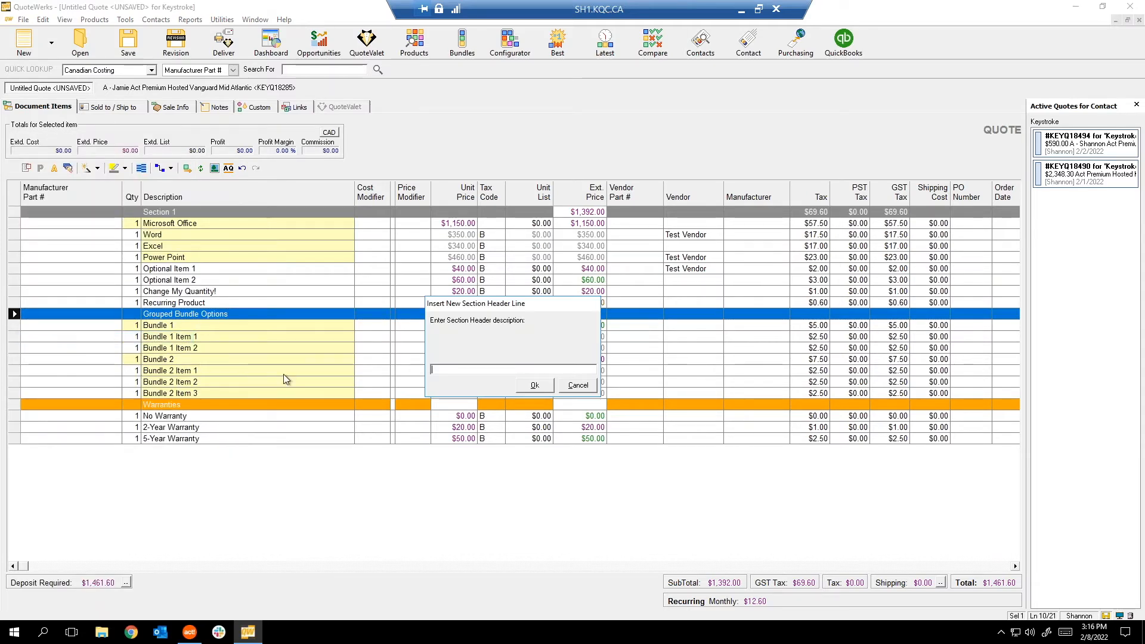
{"action": "type", "text": "Section 2"}
{"action": "left_click", "coordinate": [546, 386]}
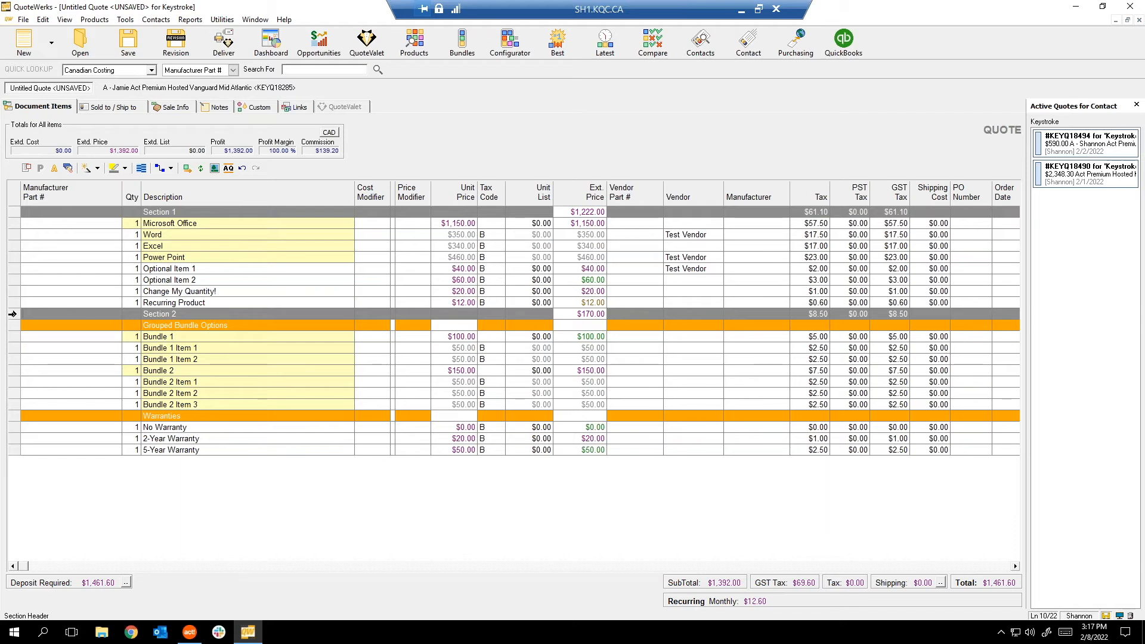
{"action": "right_click", "coordinate": [13, 314]}
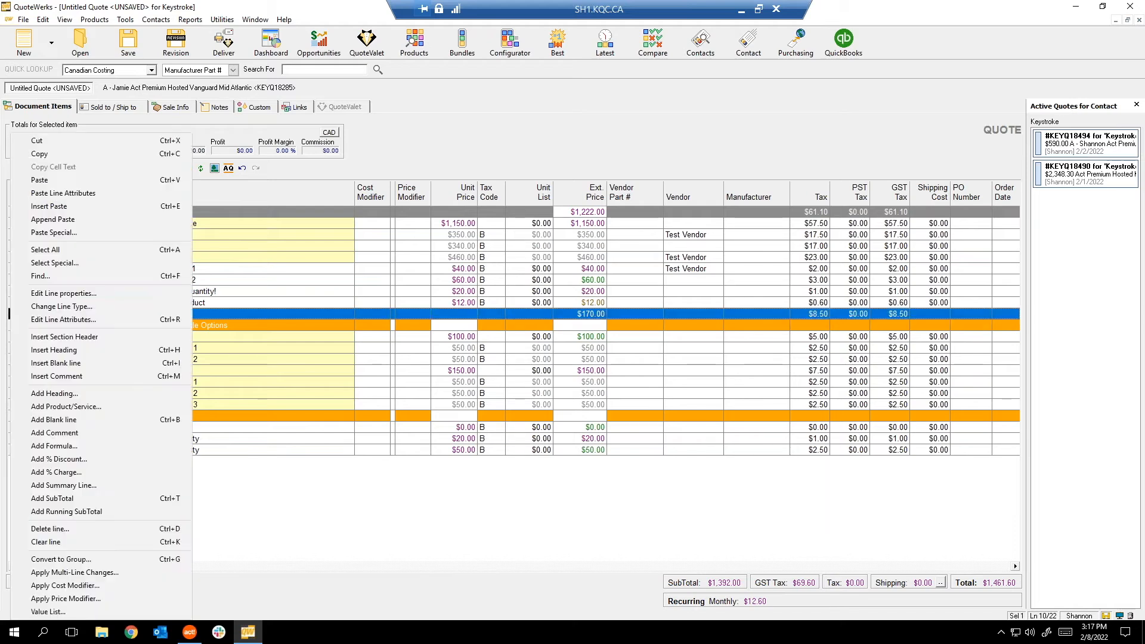
Add SubTotal lines under Section 2 and drag them above the Section 2 header.
{"action": "left_click", "coordinate": [76, 498]}
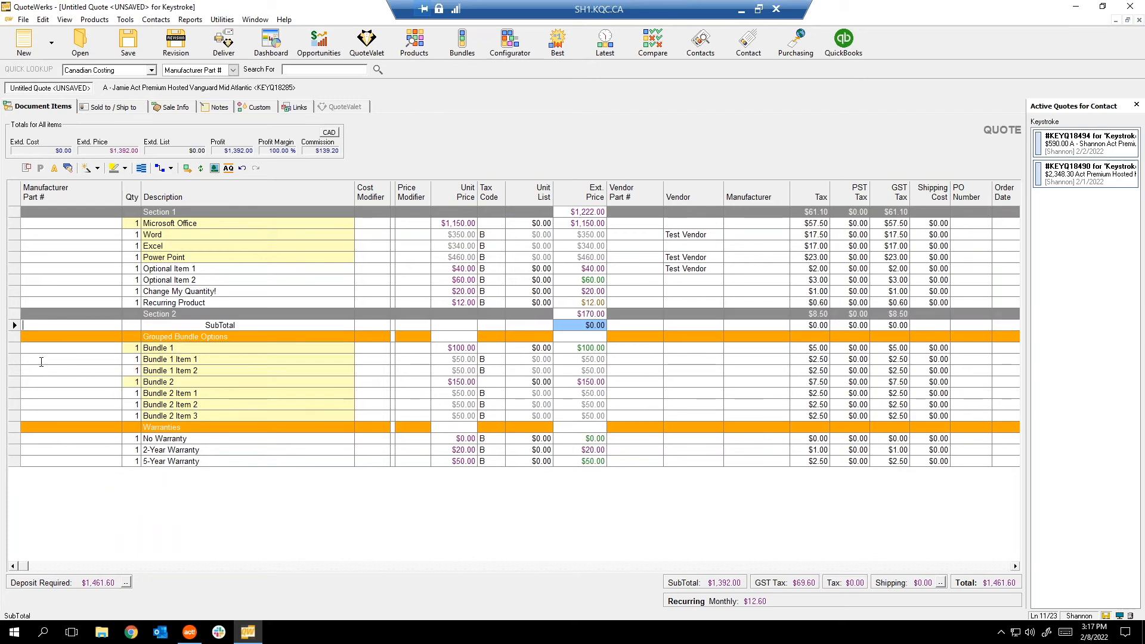
{"action": "left_click", "coordinate": [13, 322]}
{"action": "left_click_drag", "start_coordinate": [13, 316], "coordinate": [13, 312]}
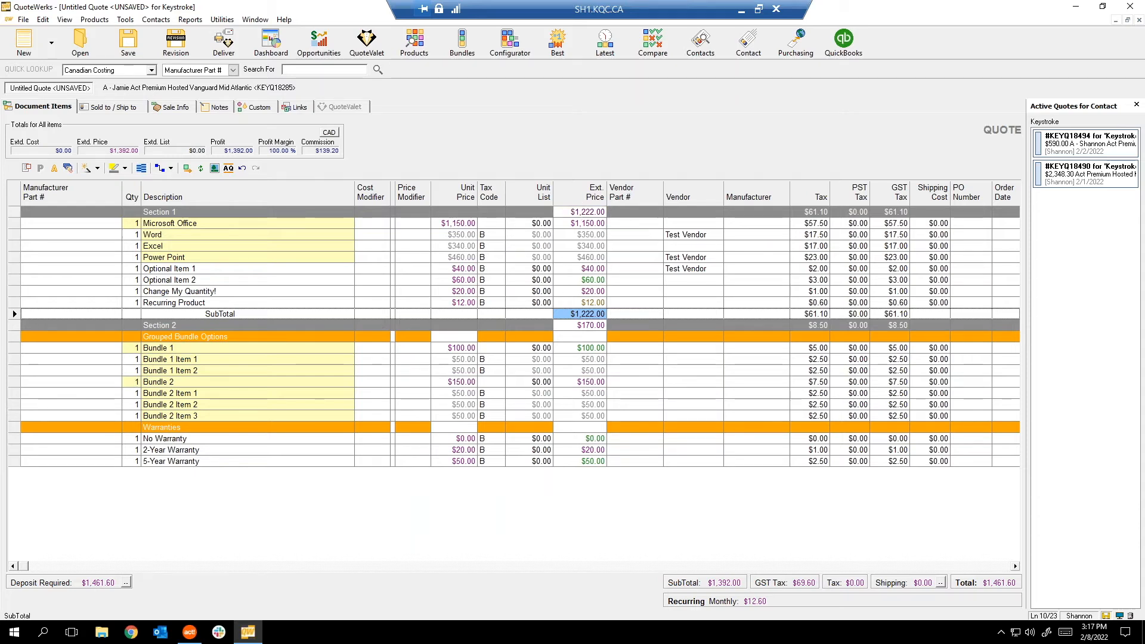
{"action": "right_click", "coordinate": [13, 325]}
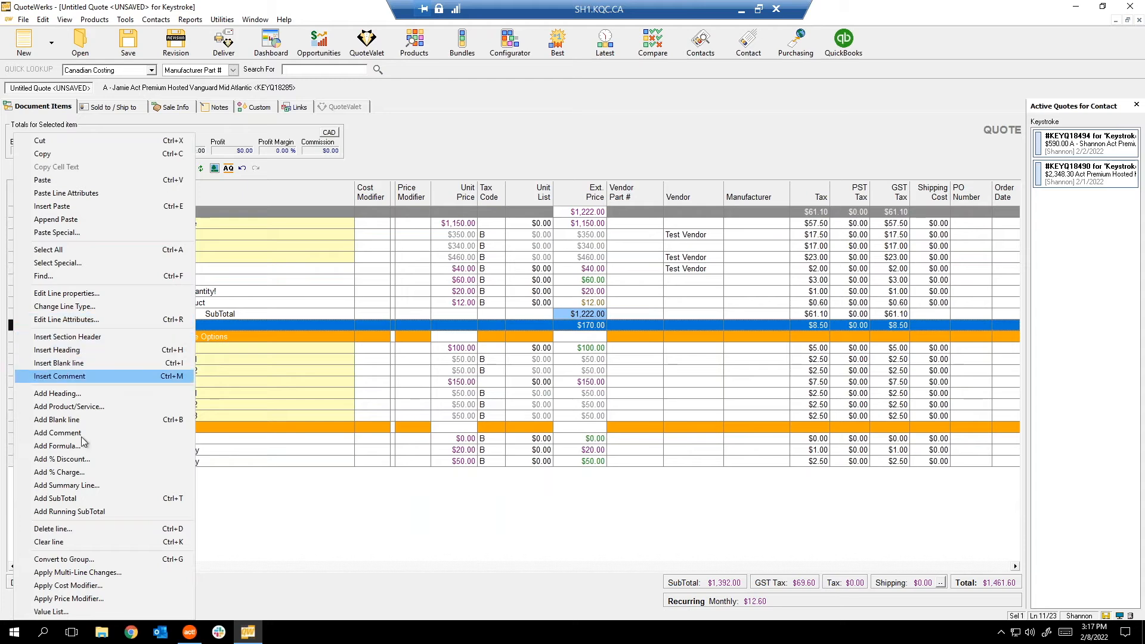
{"action": "left_click", "coordinate": [81, 498]}
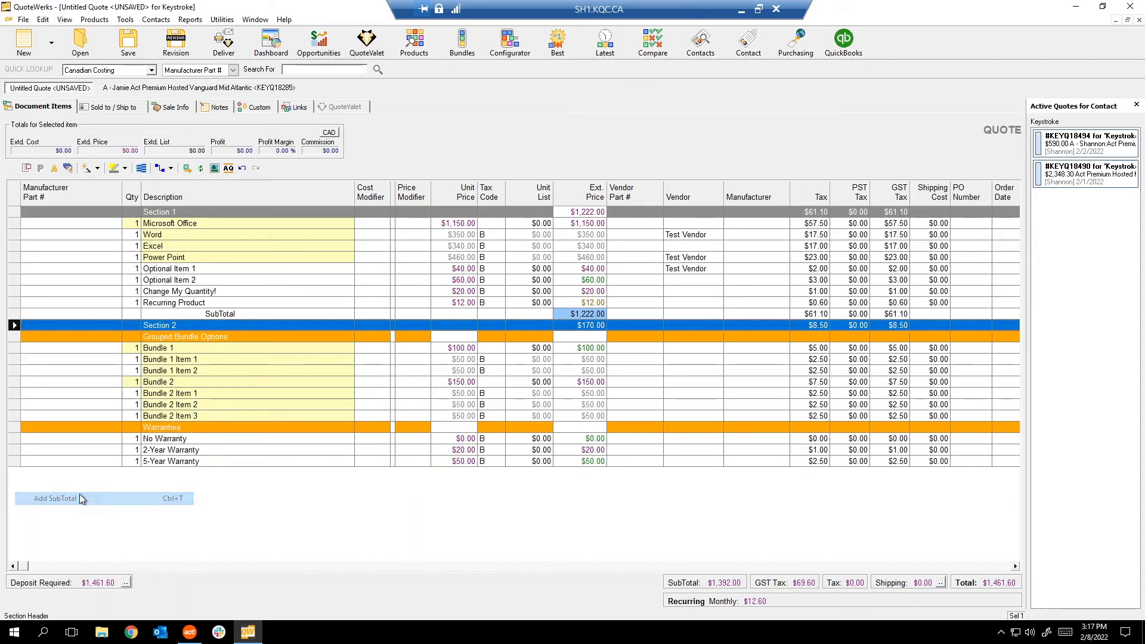
{"action": "left_click_drag", "start_coordinate": [14, 339], "coordinate": [13, 325]}
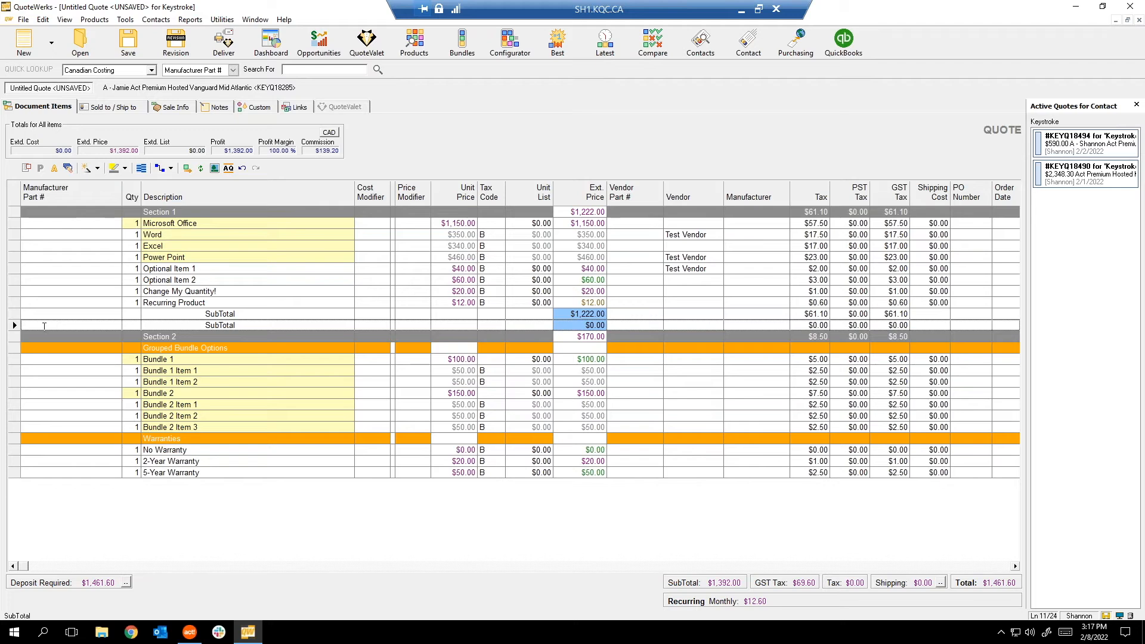
Delete the duplicate SubTotal and check the remaining one matches Section 1's $1,222.00.
{"action": "left_click", "coordinate": [15, 325]}
{"action": "key", "text": "Delete"}
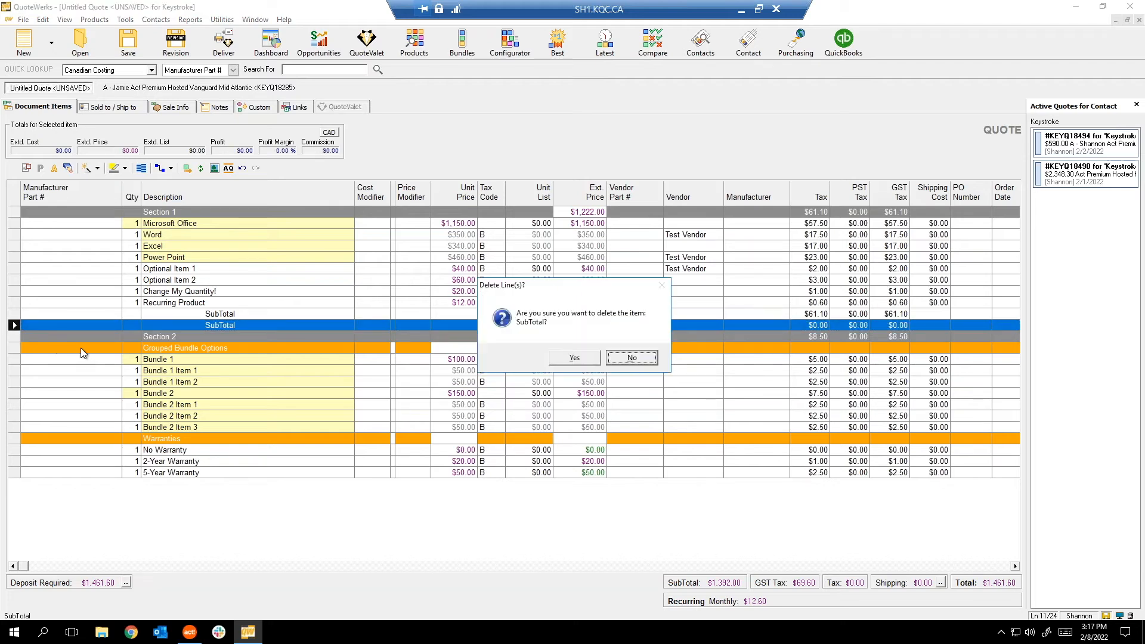
{"action": "left_click", "coordinate": [574, 360]}
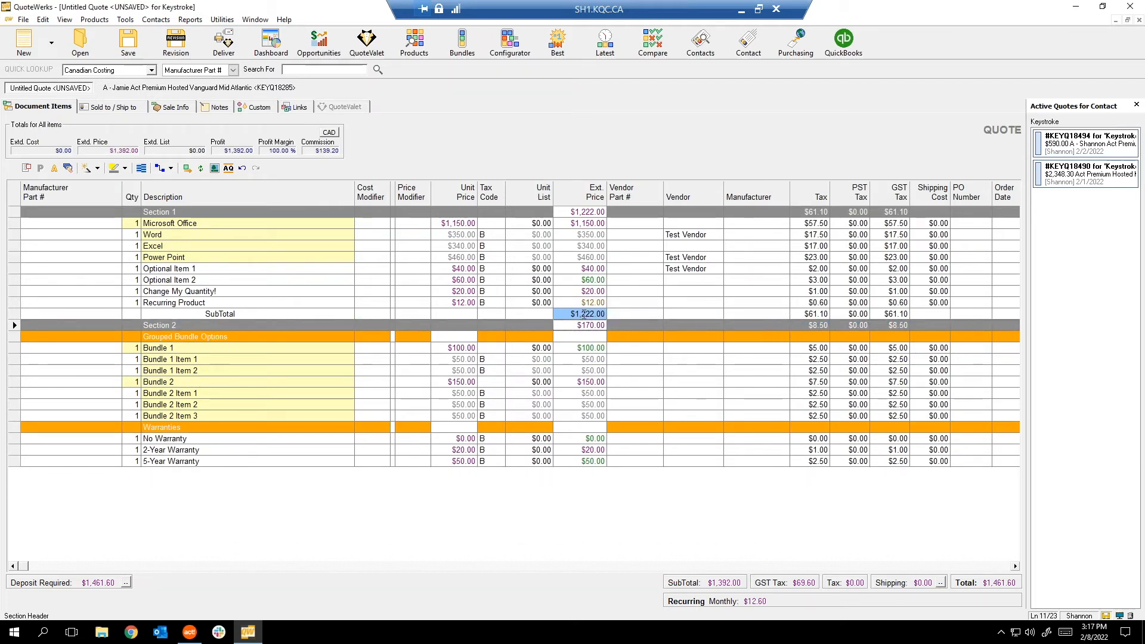
{"action": "left_click", "coordinate": [590, 314]}
{"action": "left_click", "coordinate": [578, 211]}
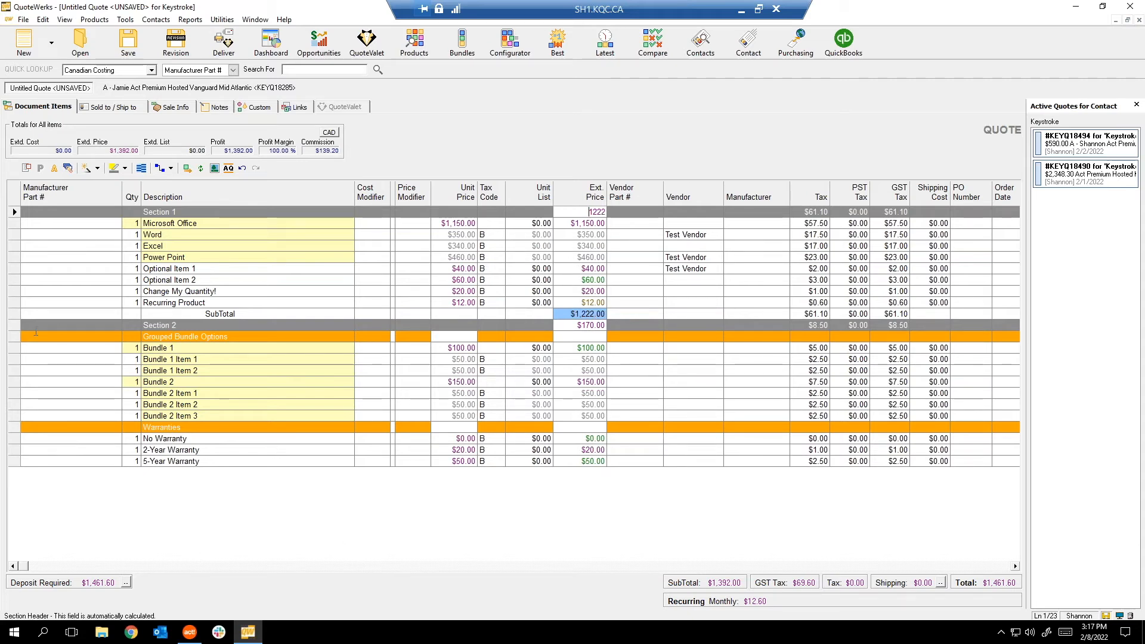
{"action": "right_click", "coordinate": [12, 314]}
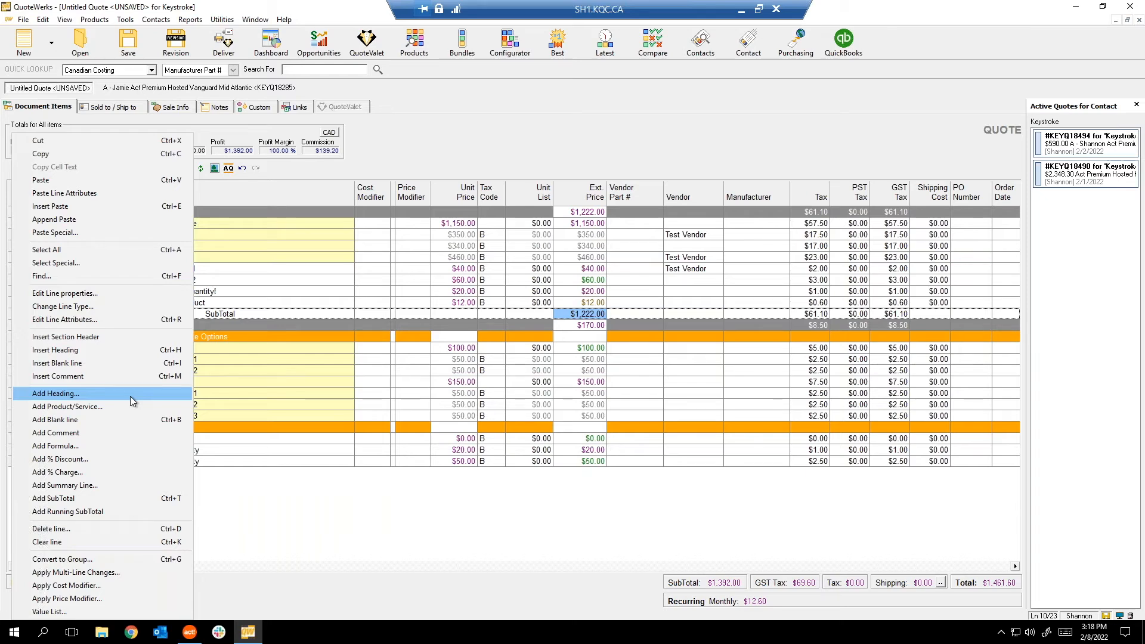
Dismiss the line menu and briefly open and close the Product Lookup window.
{"action": "key", "text": "Escape"}
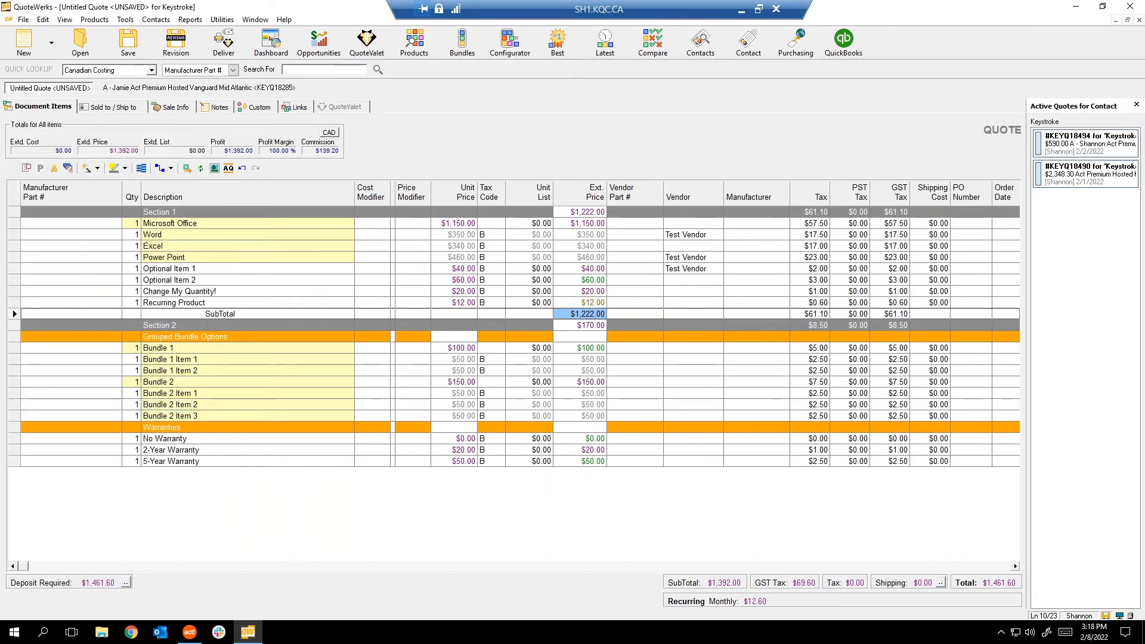
{"action": "key", "text": "ctrl+f"}
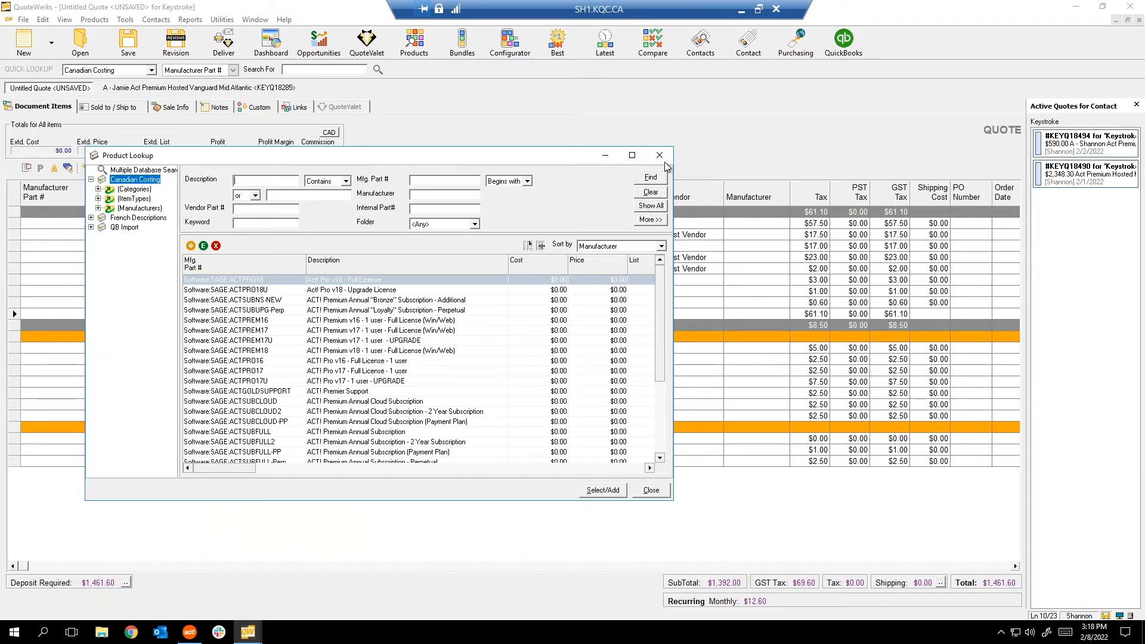
{"action": "left_click", "coordinate": [659, 155]}
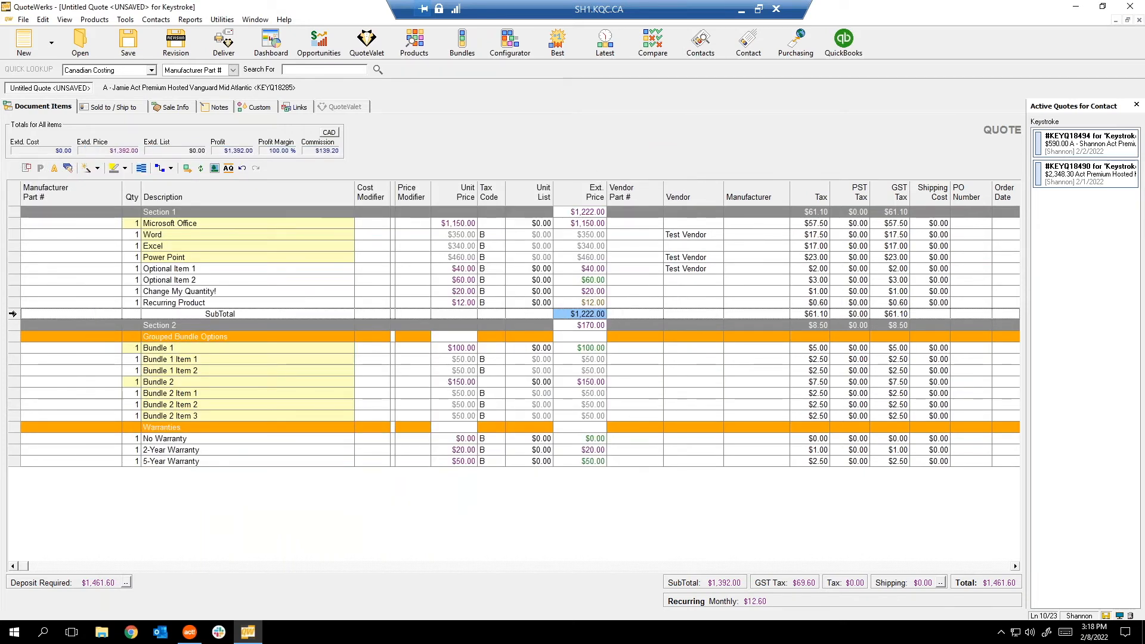
{"action": "left_click", "coordinate": [56, 311]}
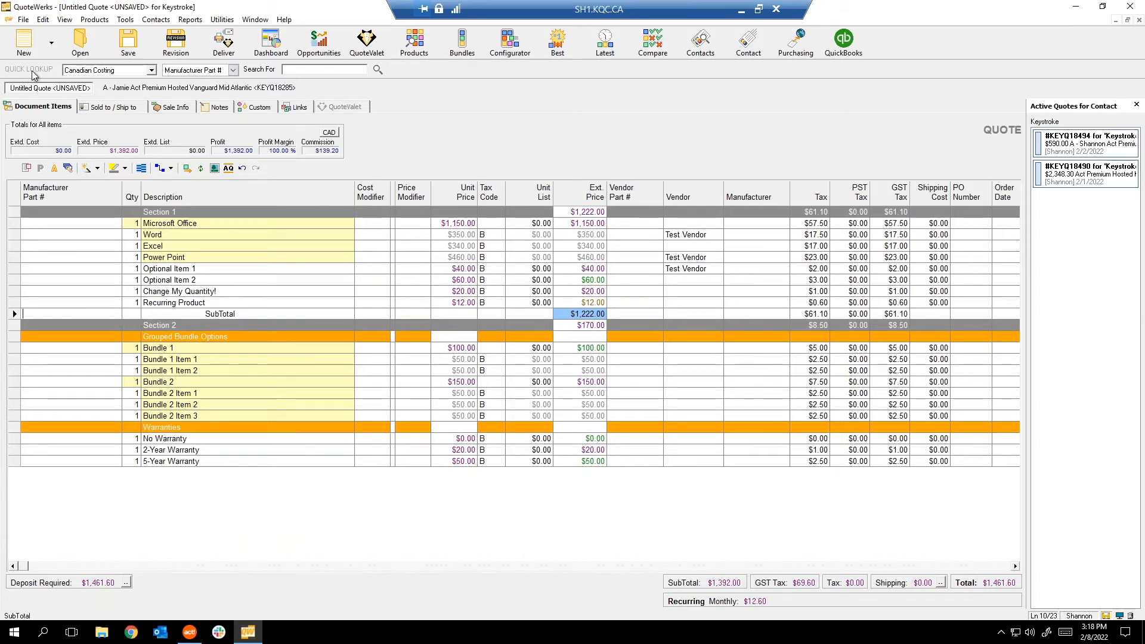
Switch Quick Lookup to the QB Import database, keeping Manufacturer Part # as the search field.
{"action": "left_click", "coordinate": [114, 71]}
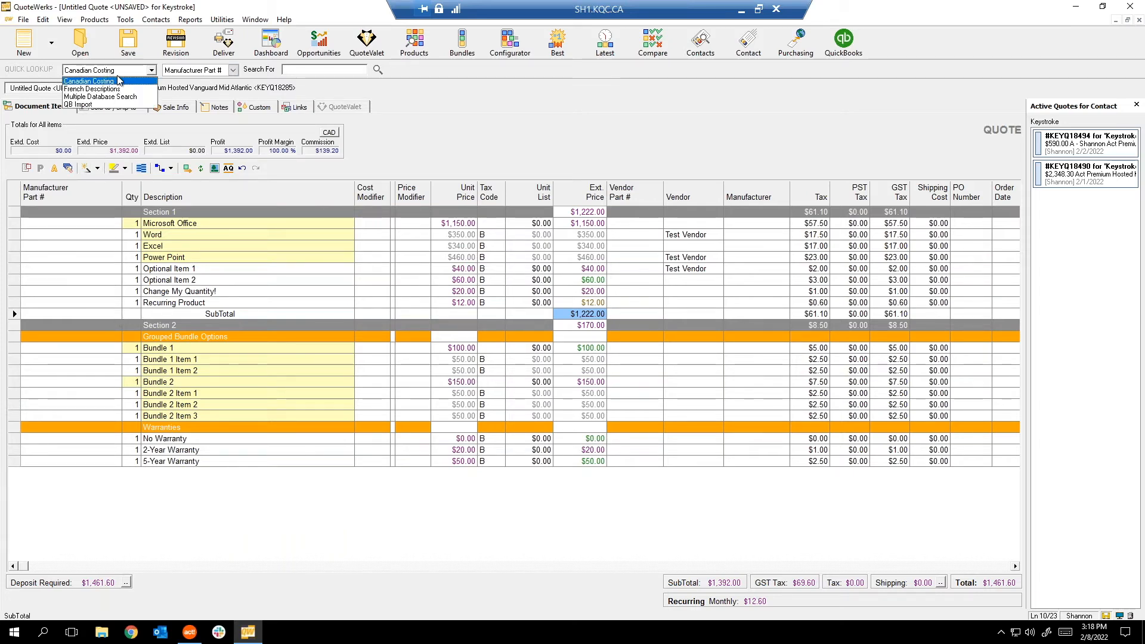
{"action": "left_click", "coordinate": [87, 105]}
{"action": "left_click", "coordinate": [233, 70]}
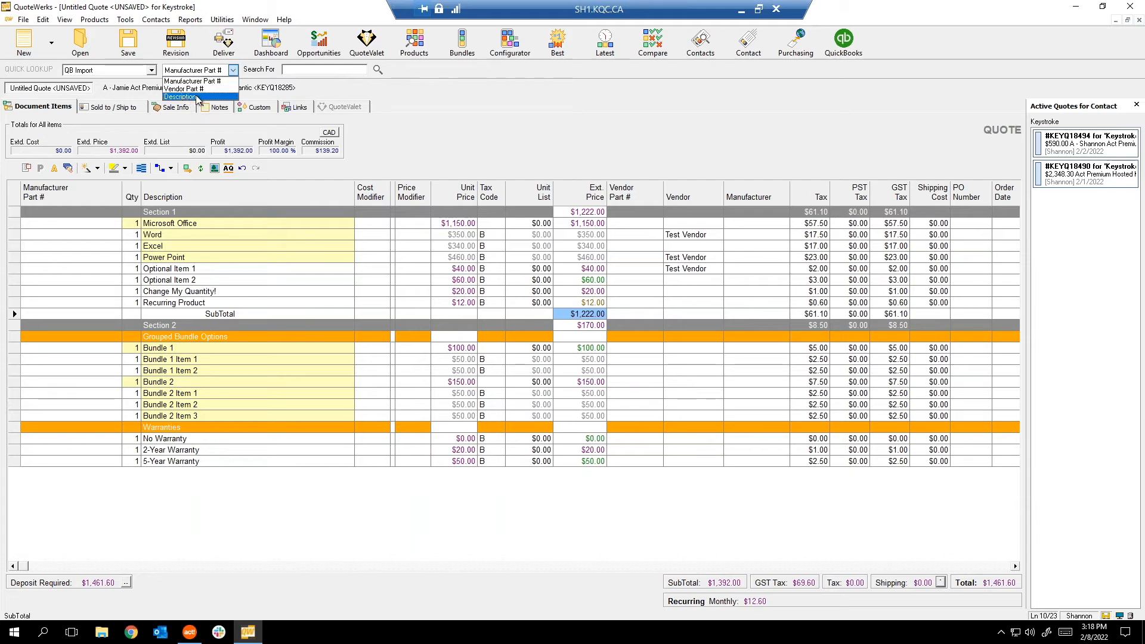
{"action": "left_click", "coordinate": [329, 70]}
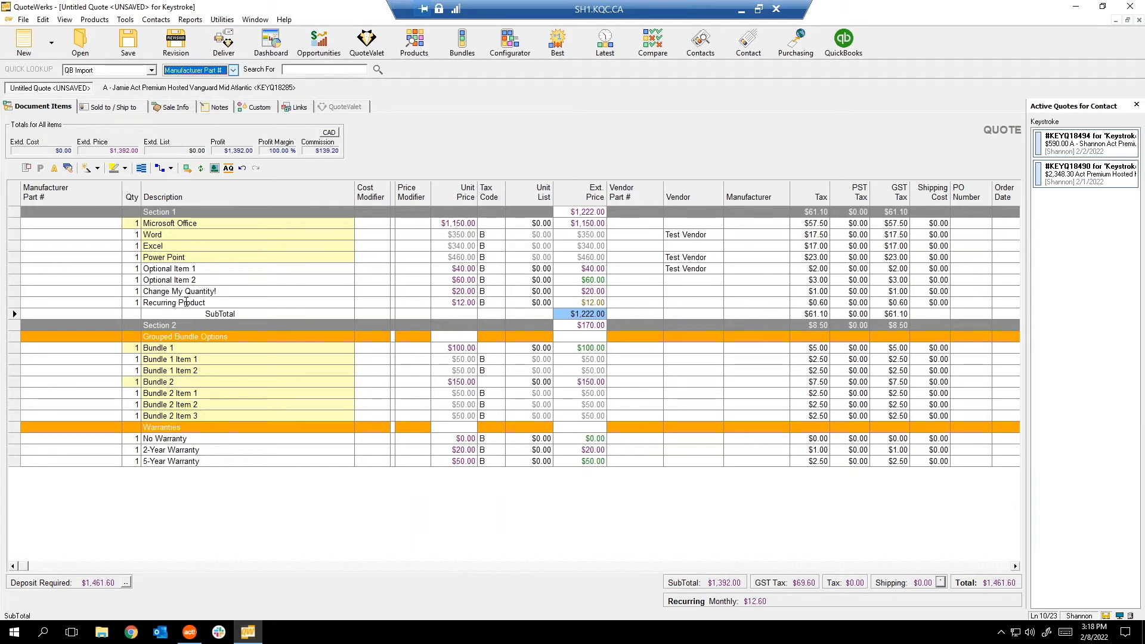
{"action": "right_click", "coordinate": [186, 302]}
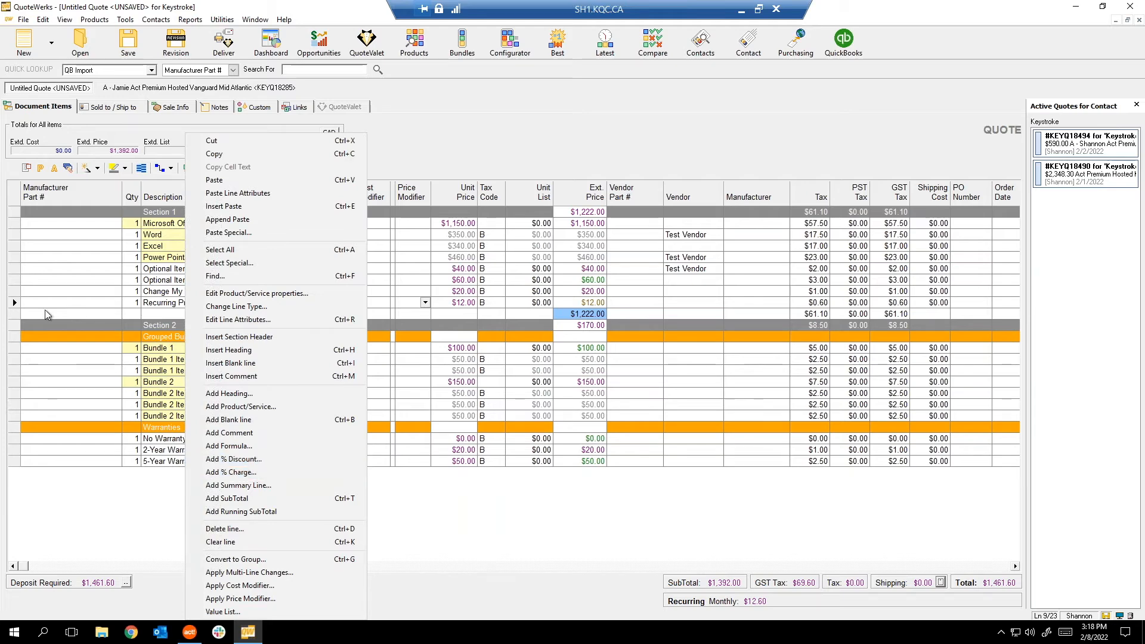
{"action": "left_click", "coordinate": [229, 498]}
Add a 10% discount line after Section 1's SubTotal.
{"action": "right_click", "coordinate": [13, 314]}
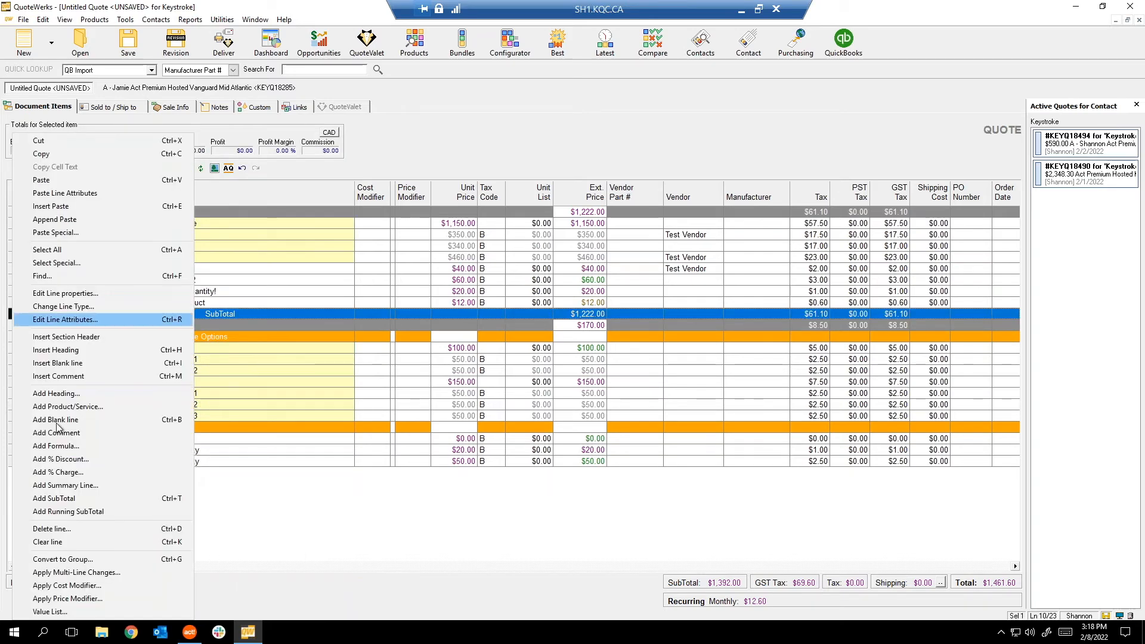
{"action": "left_click", "coordinate": [64, 461]}
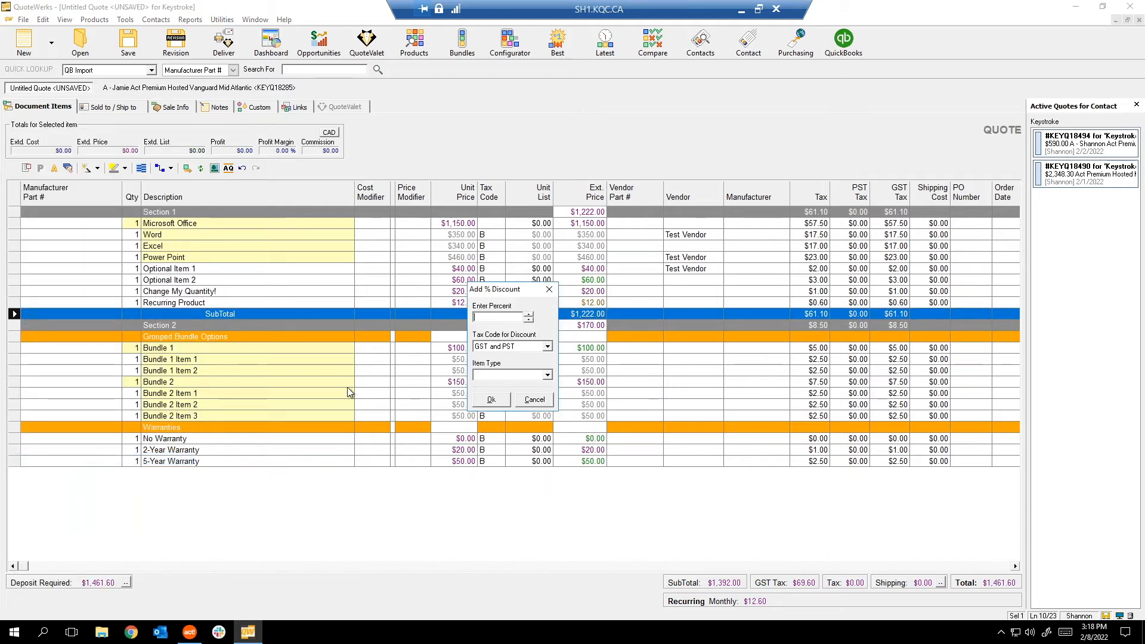
{"action": "type", "text": "2"}
{"action": "type", "text": "10"}
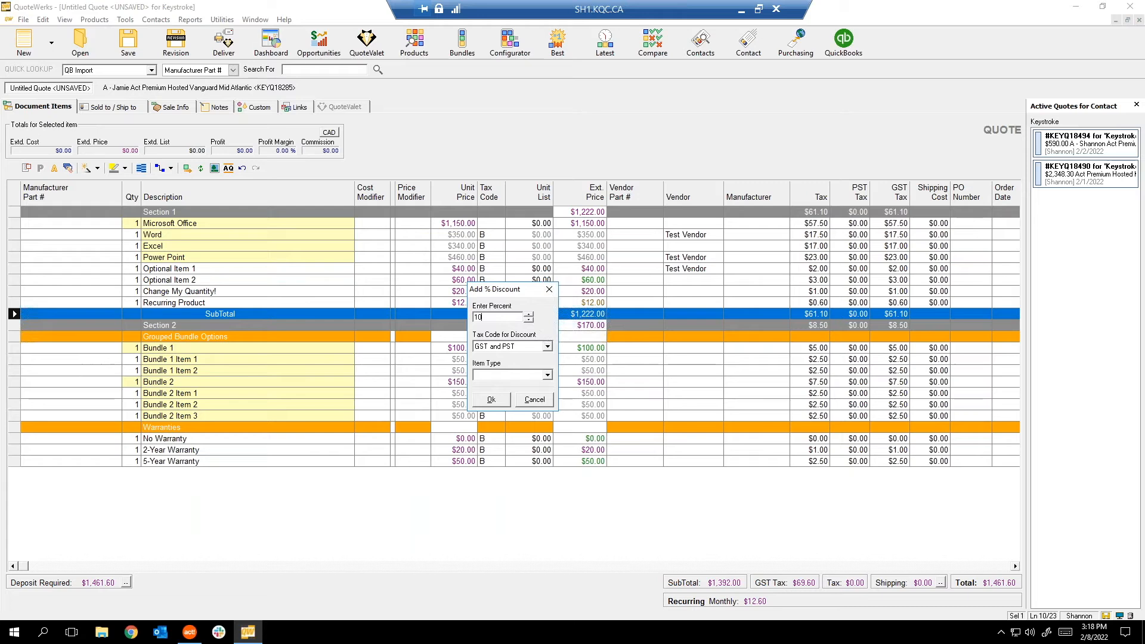
{"action": "left_click", "coordinate": [491, 399]}
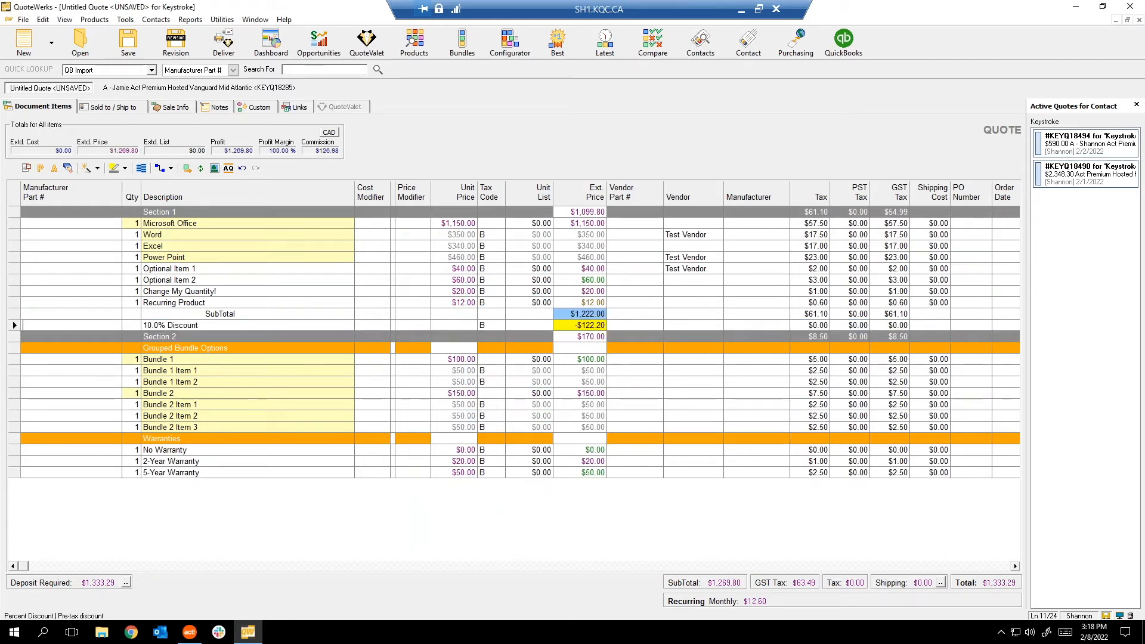
Add a SubTotal above Section 2 and rename it 'SubTotal After Discount'.
{"action": "left_click", "coordinate": [14, 337]}
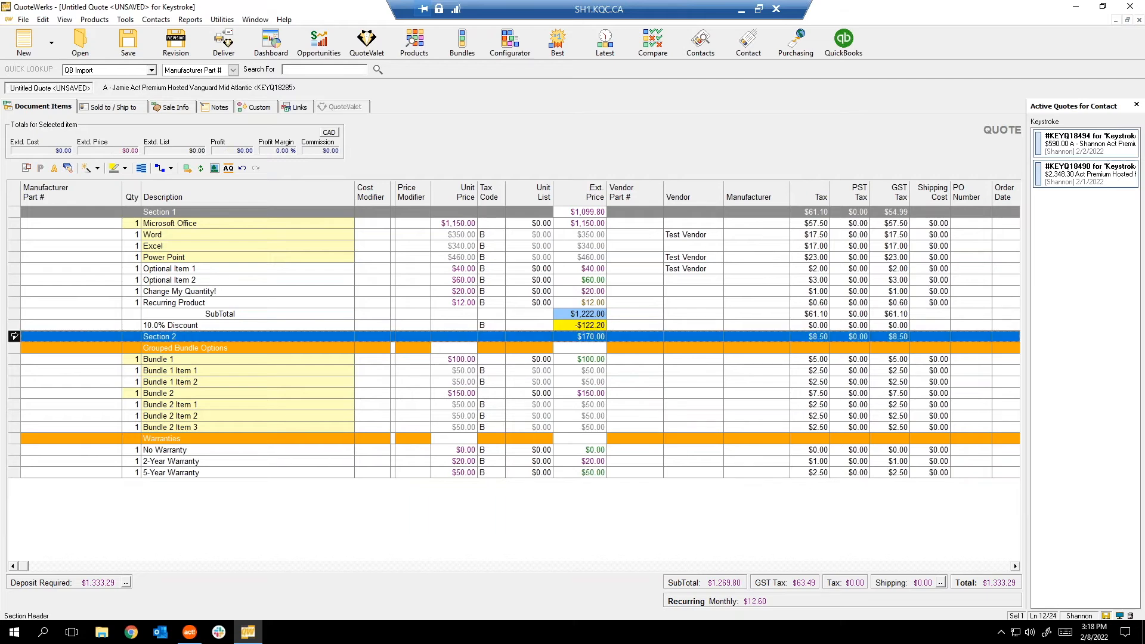
{"action": "right_click", "coordinate": [16, 336]}
{"action": "left_click", "coordinate": [75, 498]}
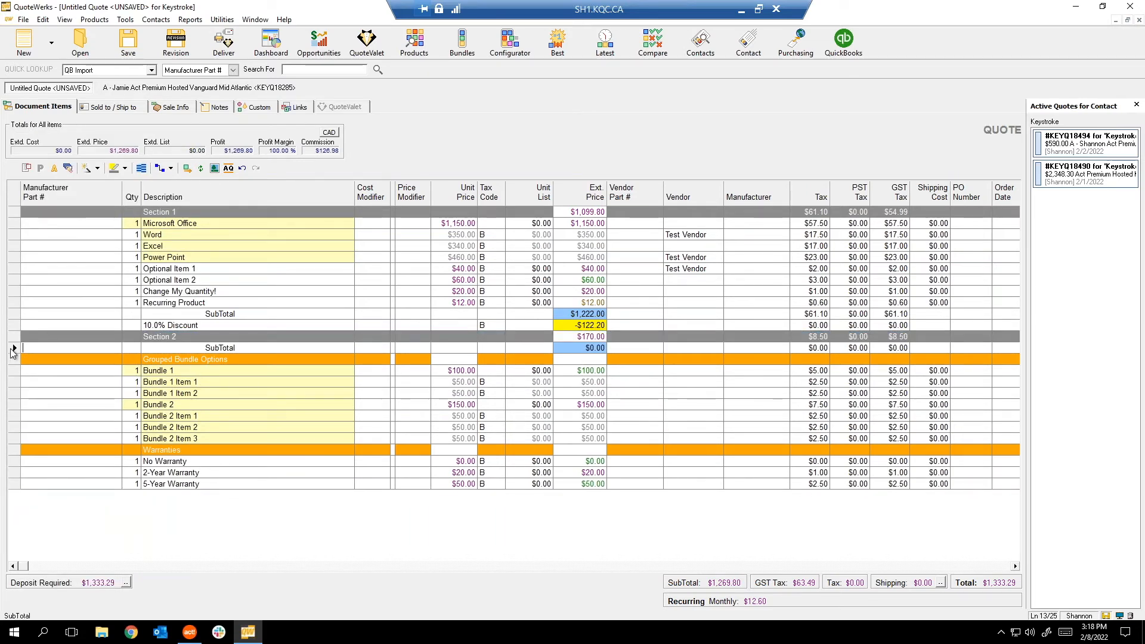
{"action": "left_click", "coordinate": [12, 348]}
{"action": "left_click_drag", "start_coordinate": [12, 348], "coordinate": [15, 337]}
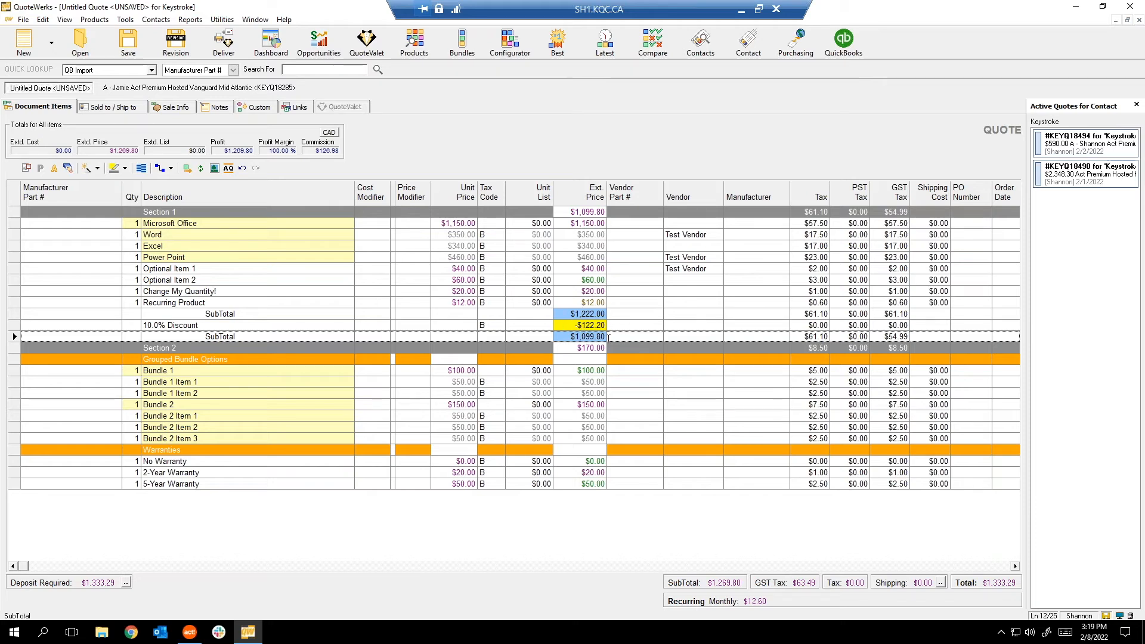
{"action": "left_click", "coordinate": [261, 336]}
{"action": "type", "text": "After Discount"}
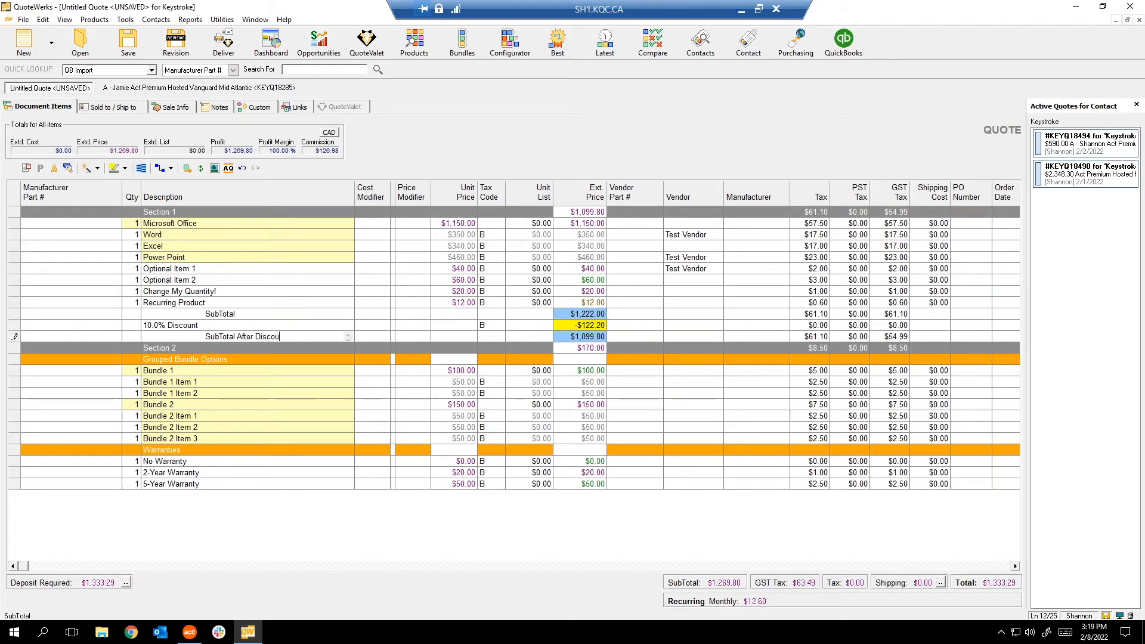
{"action": "left_click", "coordinate": [278, 328]}
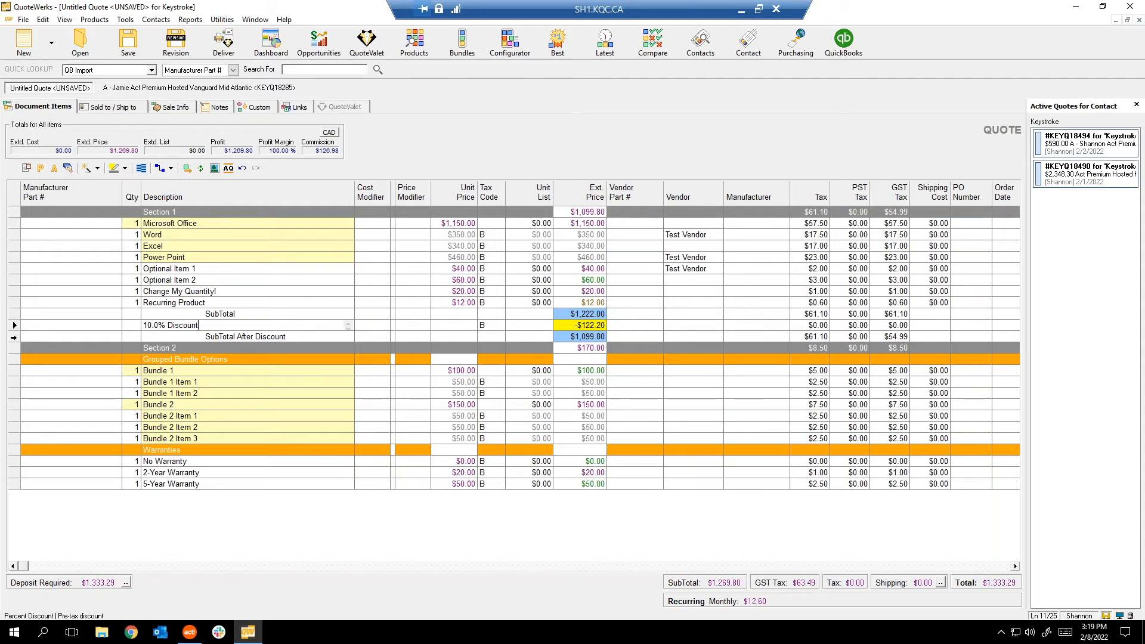
Add a $1,269.80 Running SubTotal at the quote's end, then delete it.
{"action": "left_click", "coordinate": [13, 337]}
{"action": "right_click", "coordinate": [13, 337]}
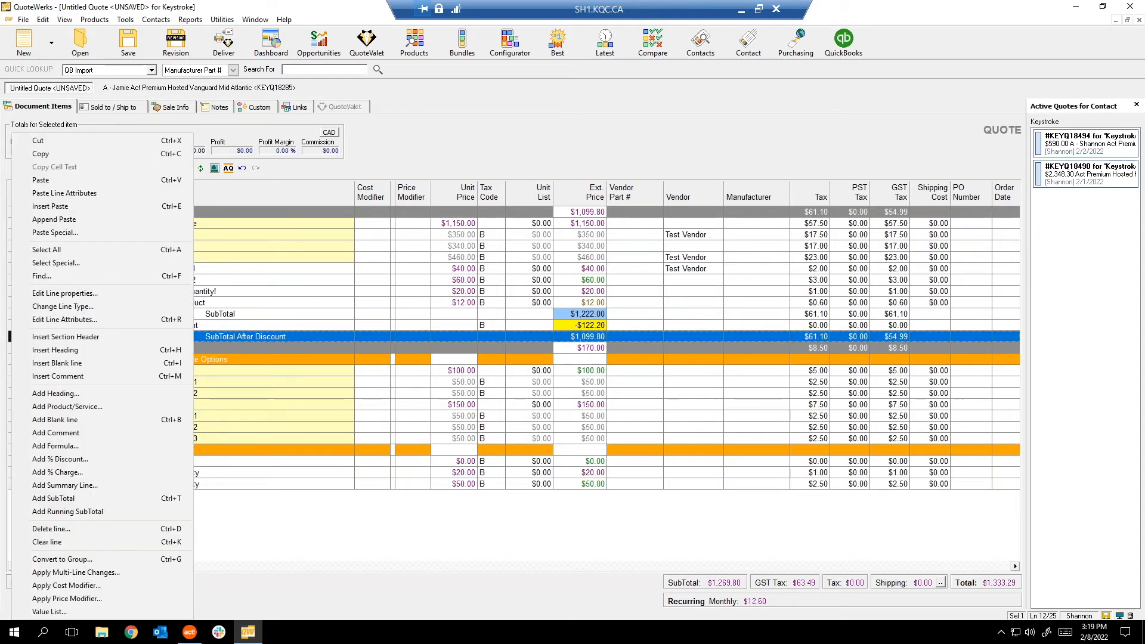
{"action": "left_click", "coordinate": [75, 514]}
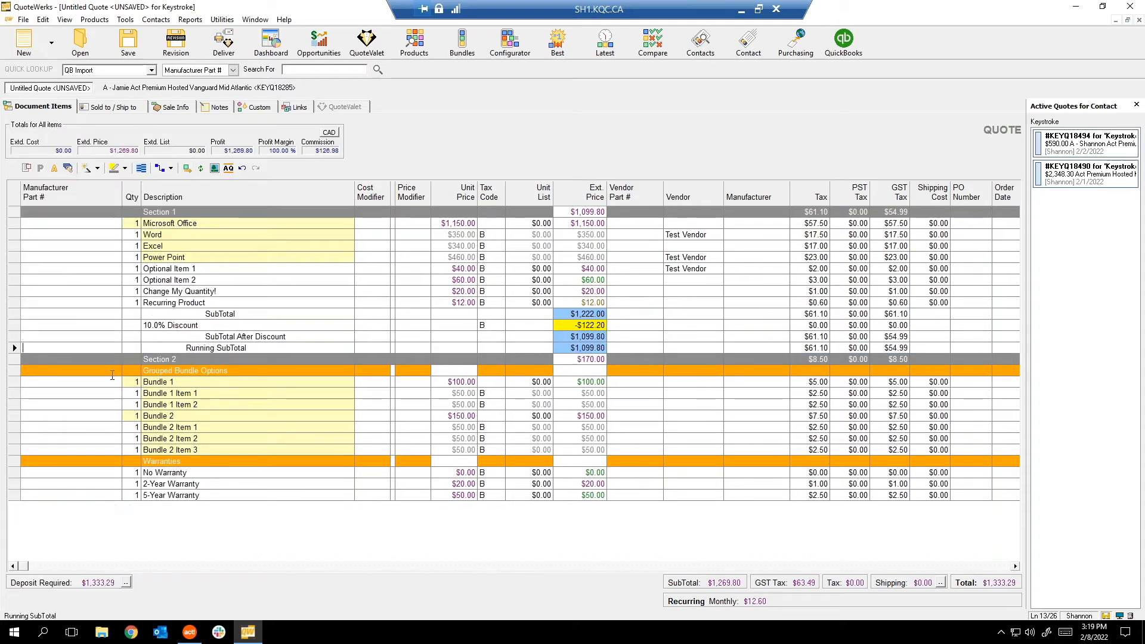
{"action": "left_click", "coordinate": [13, 348]}
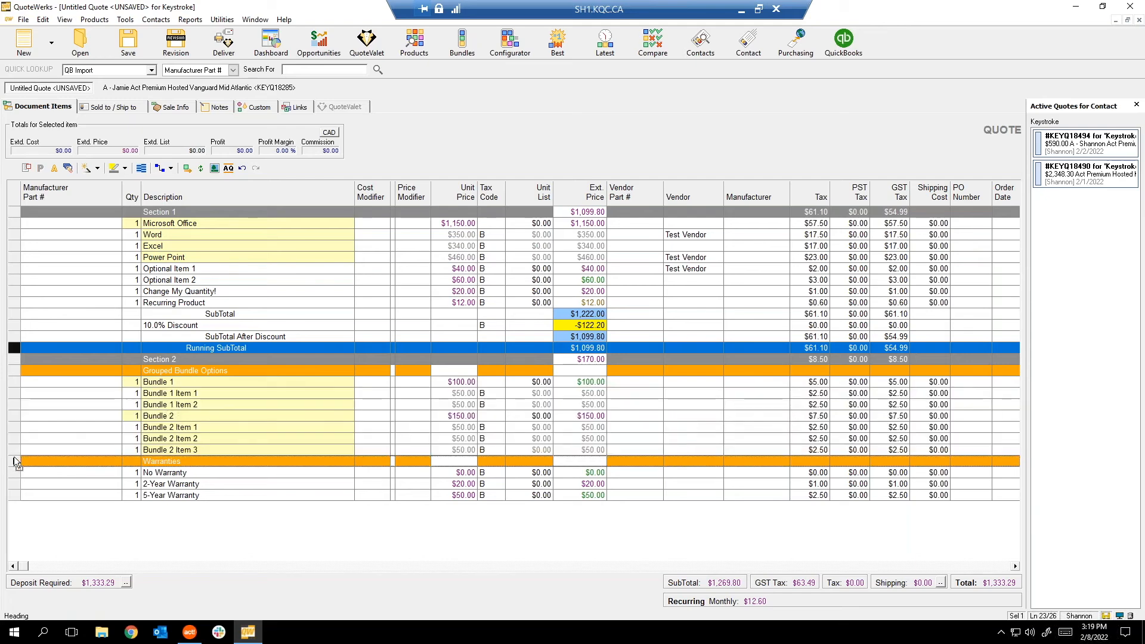
{"action": "left_click_drag", "start_coordinate": [16, 462], "coordinate": [16, 460]}
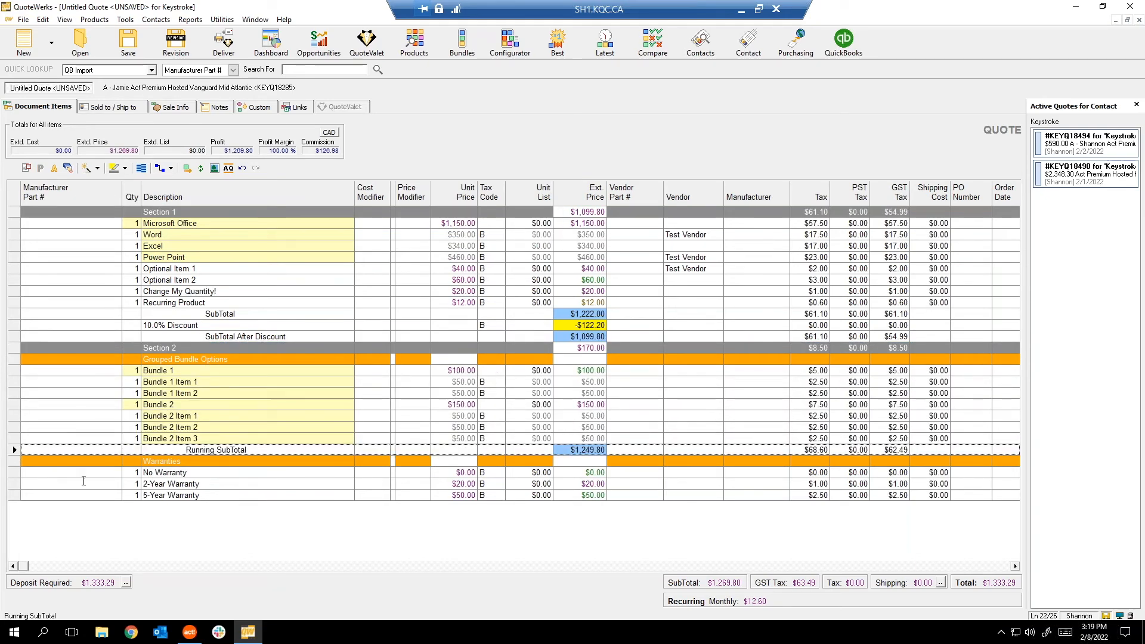
{"action": "left_click_drag", "start_coordinate": [16, 449], "coordinate": [17, 504]}
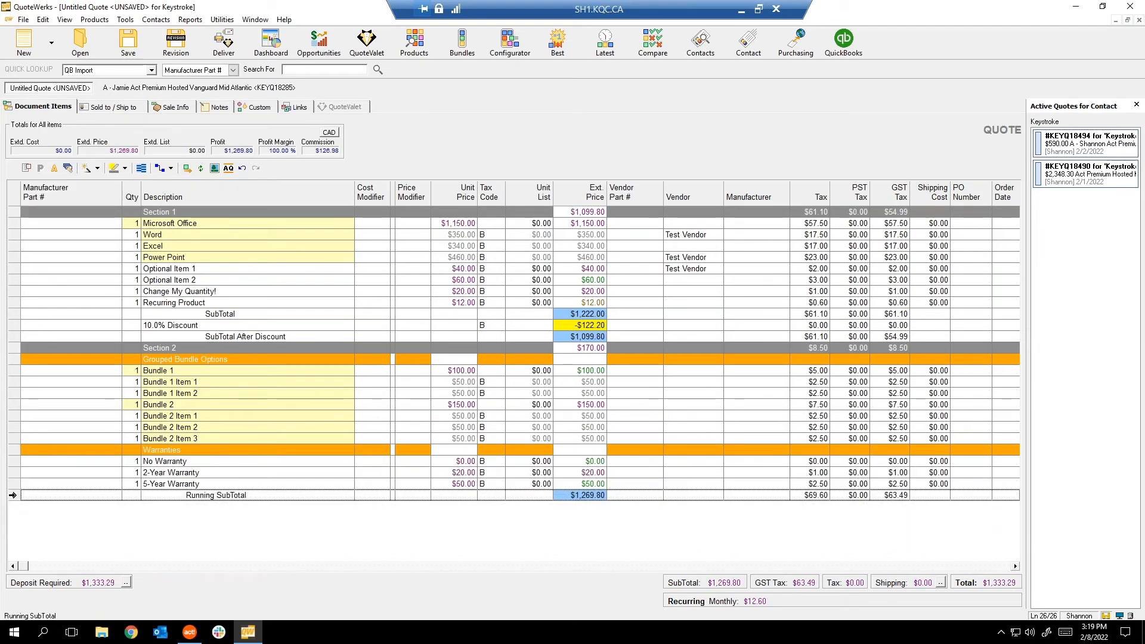
{"action": "left_click", "coordinate": [12, 496]}
{"action": "key", "text": "Delete"}
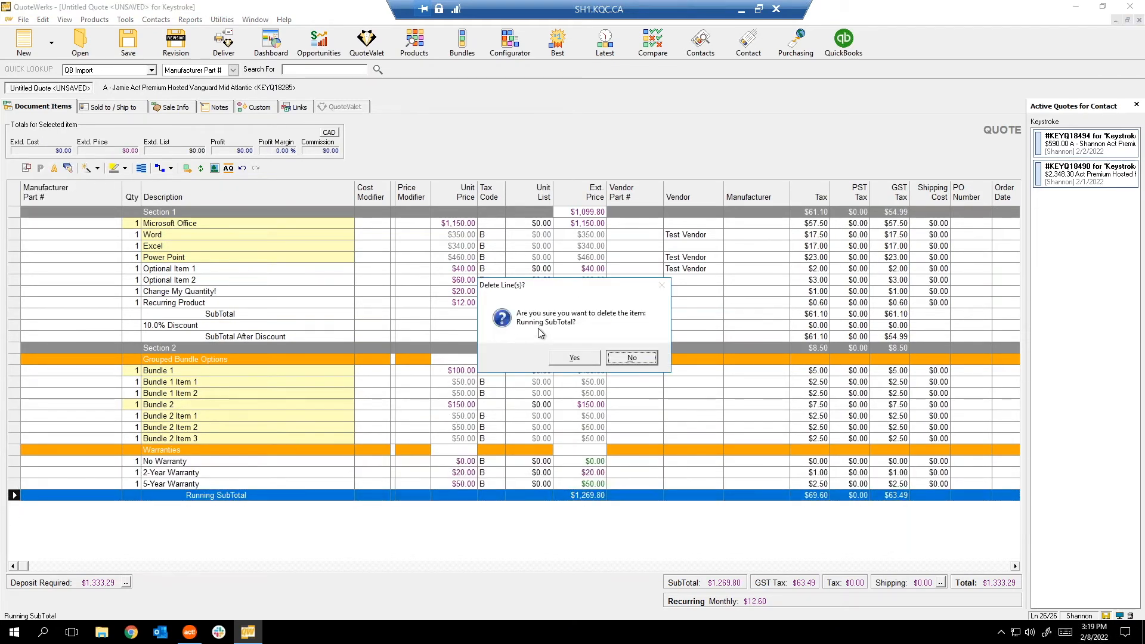
Confirm removing the Running SubTotal; a summary line isn't allowed inside the bundle group.
{"action": "left_click", "coordinate": [571, 358]}
{"action": "right_click", "coordinate": [281, 395]}
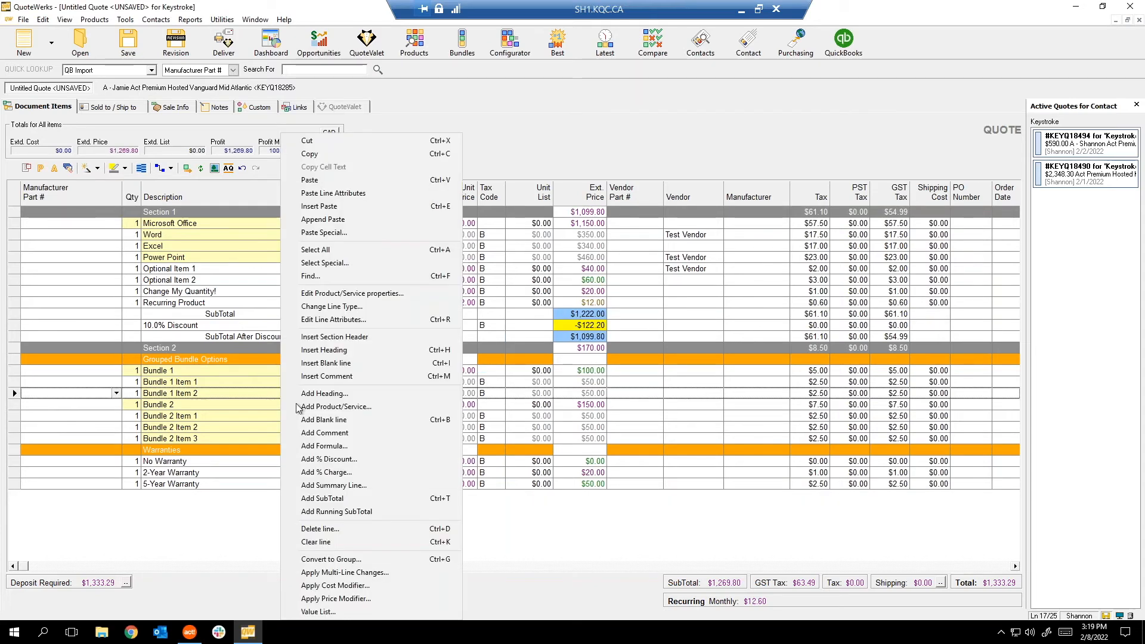
{"action": "left_click", "coordinate": [353, 485]}
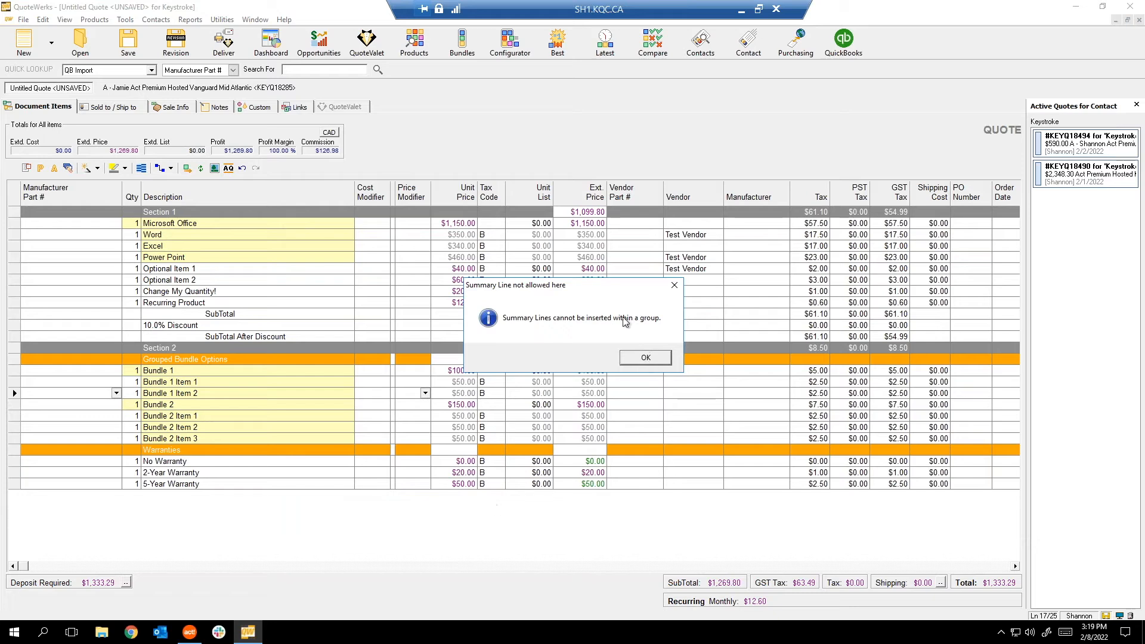
{"action": "left_click", "coordinate": [673, 285]}
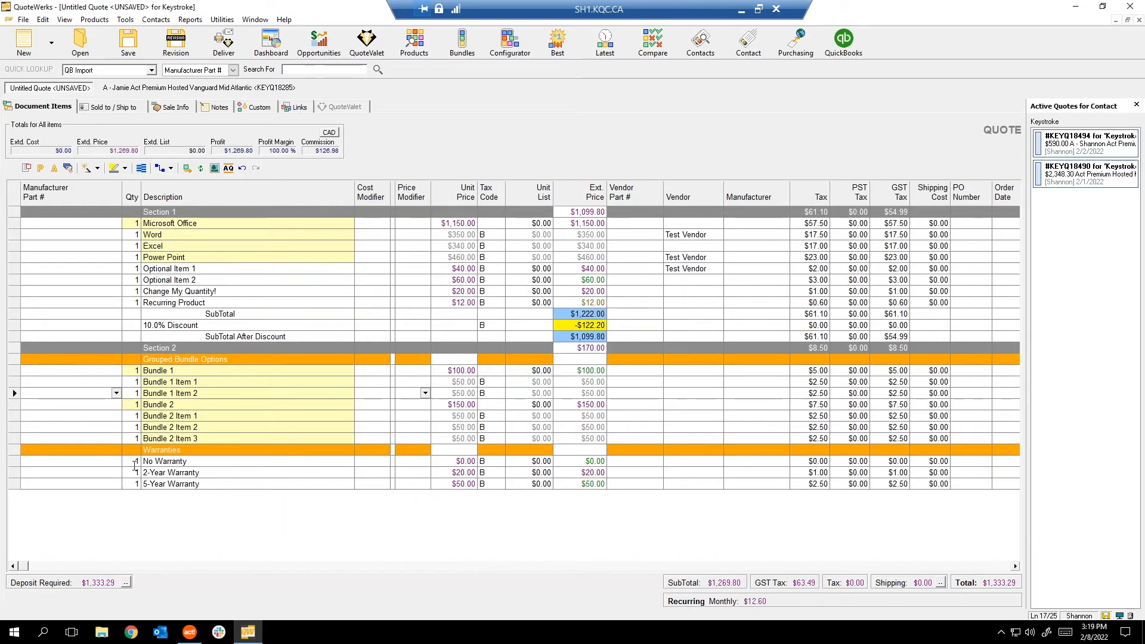
Add a Summary line after 5-Year Warranty summarising the Section 1 header.
{"action": "left_click", "coordinate": [17, 483]}
{"action": "right_click", "coordinate": [18, 484]}
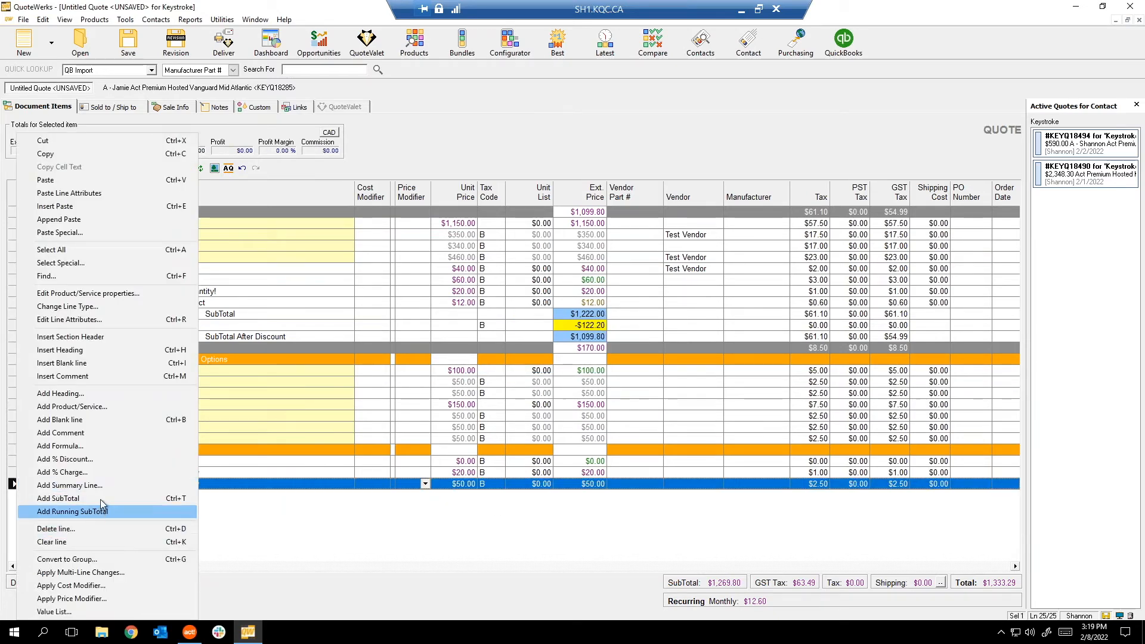
{"action": "left_click", "coordinate": [108, 484]}
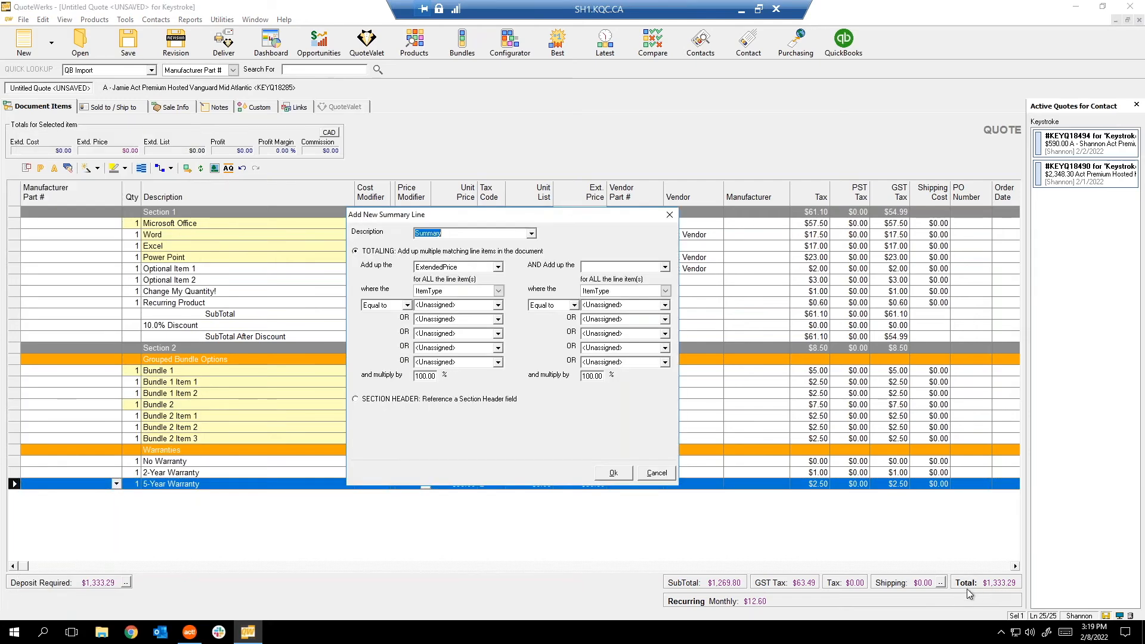
{"action": "left_click_drag", "start_coordinate": [528, 219], "coordinate": [499, 235]}
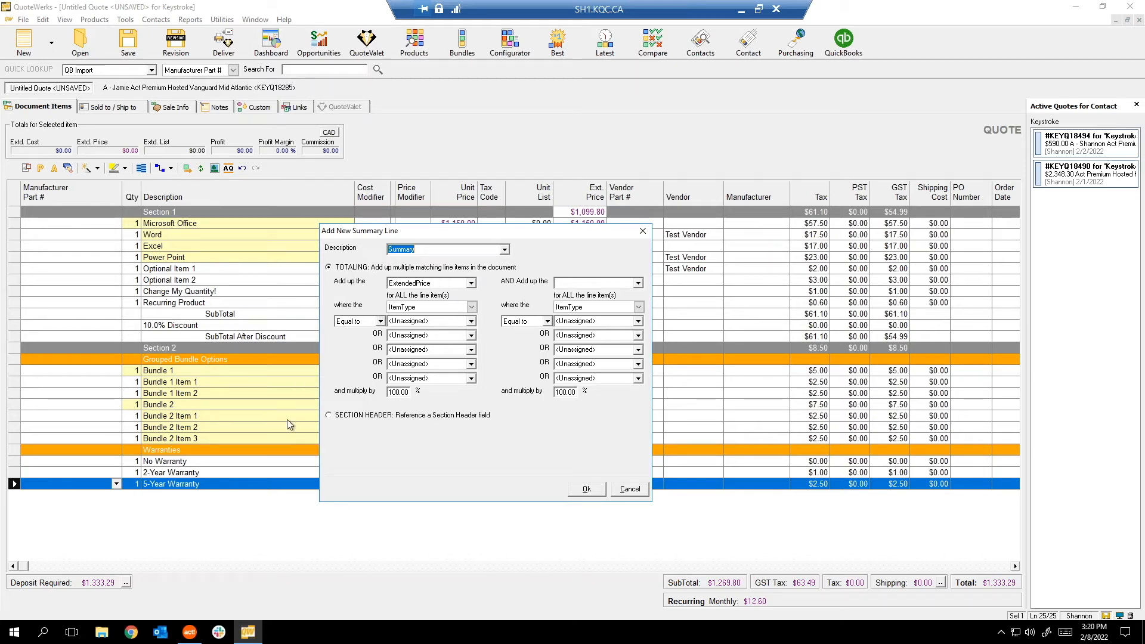
{"action": "left_click", "coordinate": [365, 416]}
{"action": "left_click", "coordinate": [504, 431]}
{"action": "left_click", "coordinate": [430, 442]}
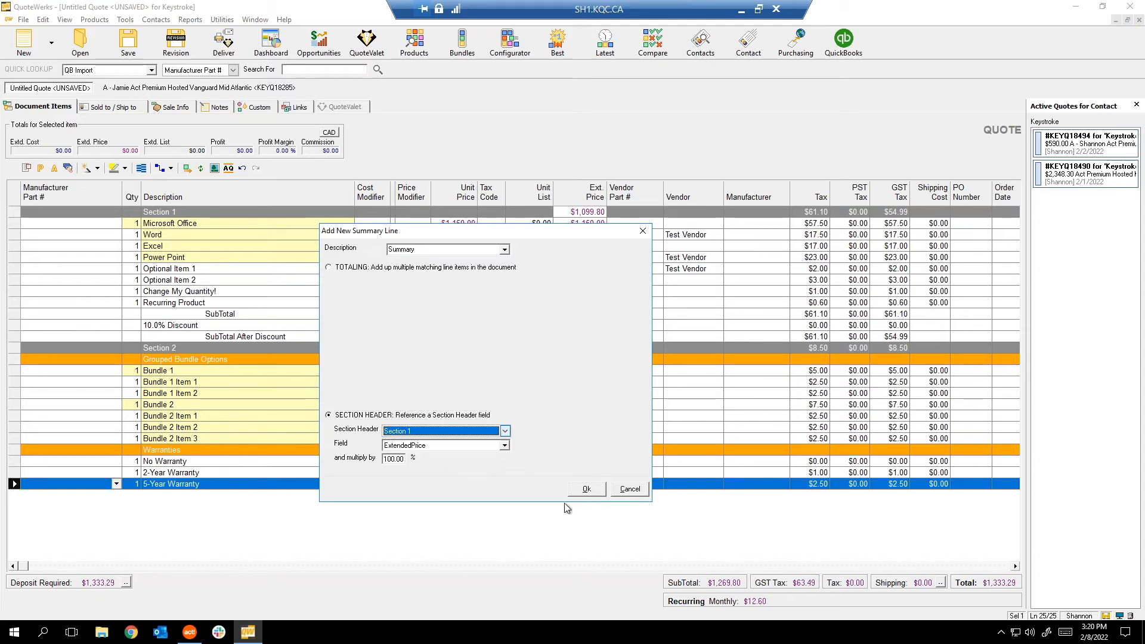
{"action": "left_click", "coordinate": [587, 489]}
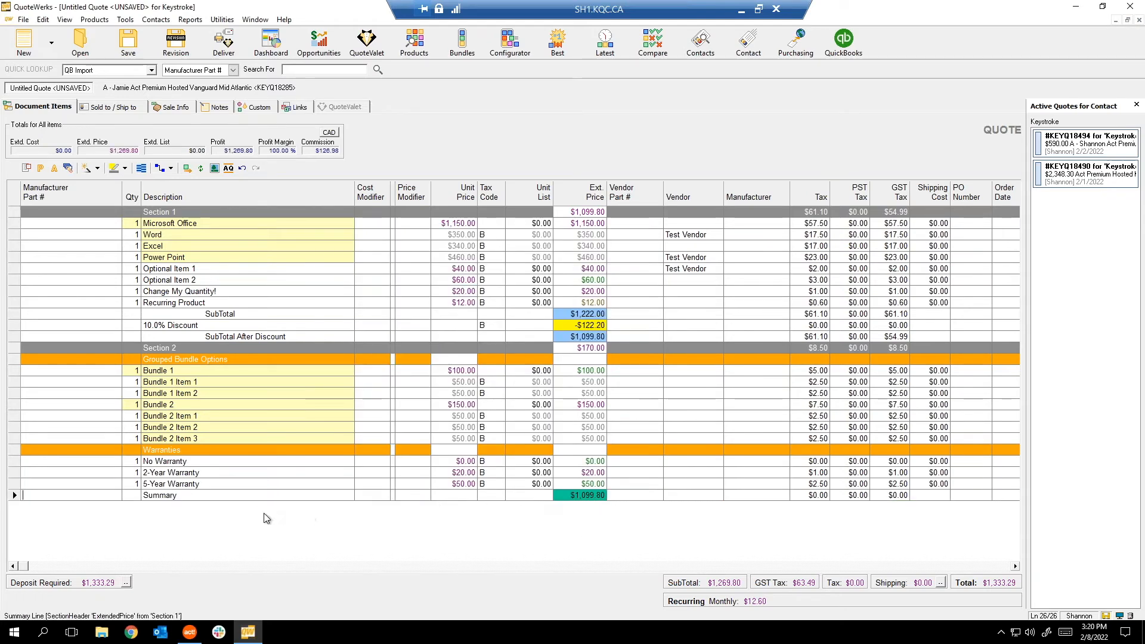
Rename the new summary line to 'Section 1 Summary'.
{"action": "left_click", "coordinate": [203, 498]}
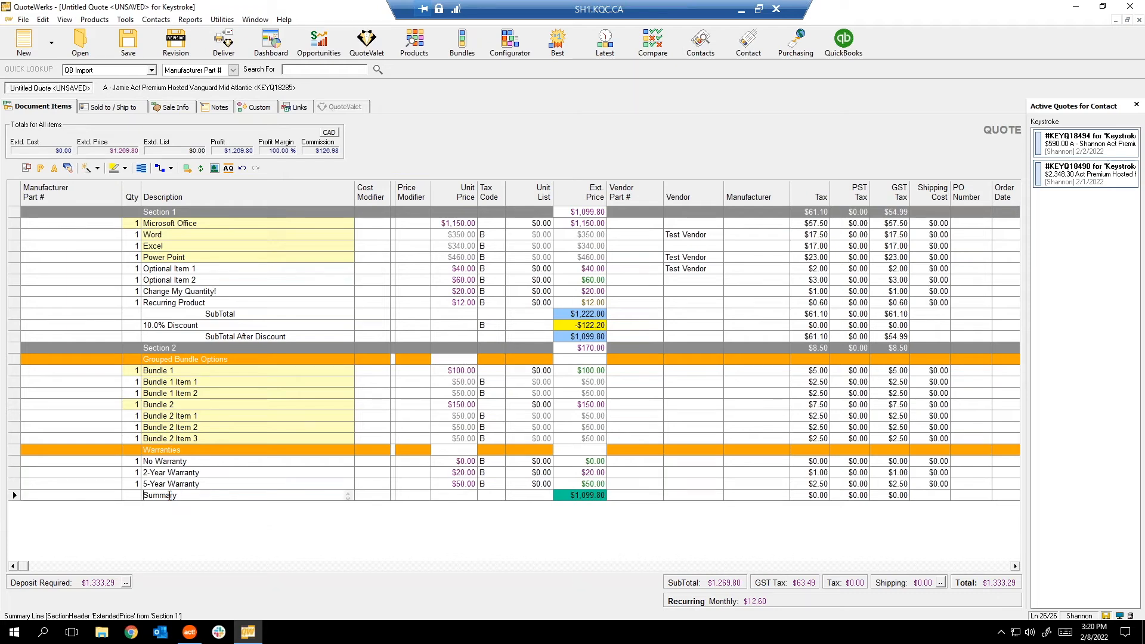
{"action": "type", "text": "Section 1"}
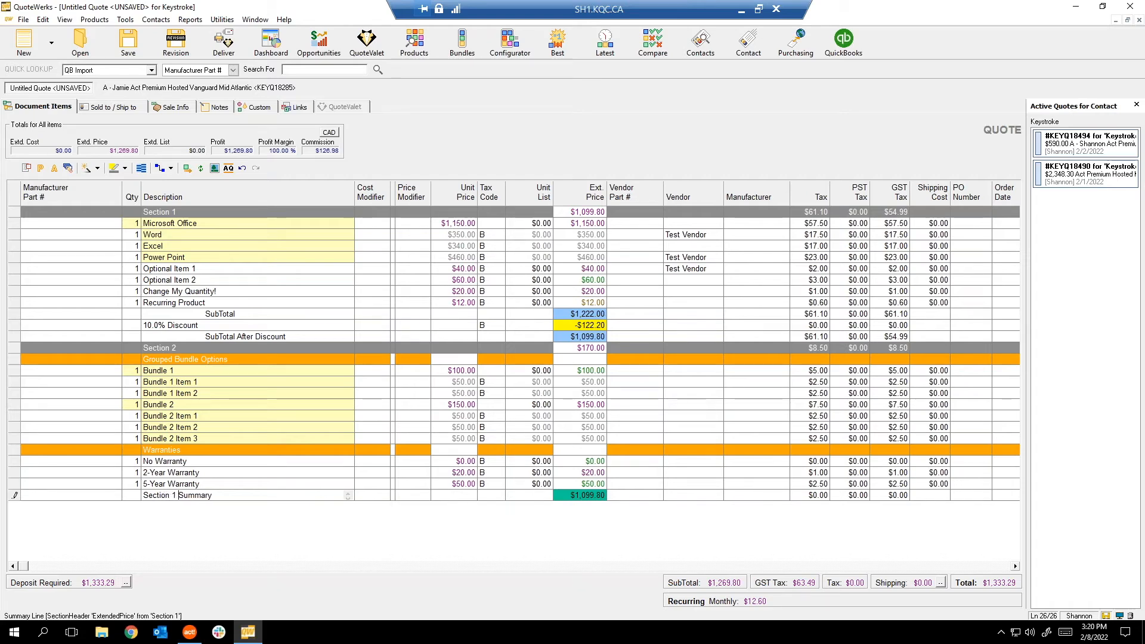
{"action": "key", "text": "Return"}
Add a 'Section 2 Summary' line based on the Section 2 header, showing $170.00.
{"action": "right_click", "coordinate": [198, 536]}
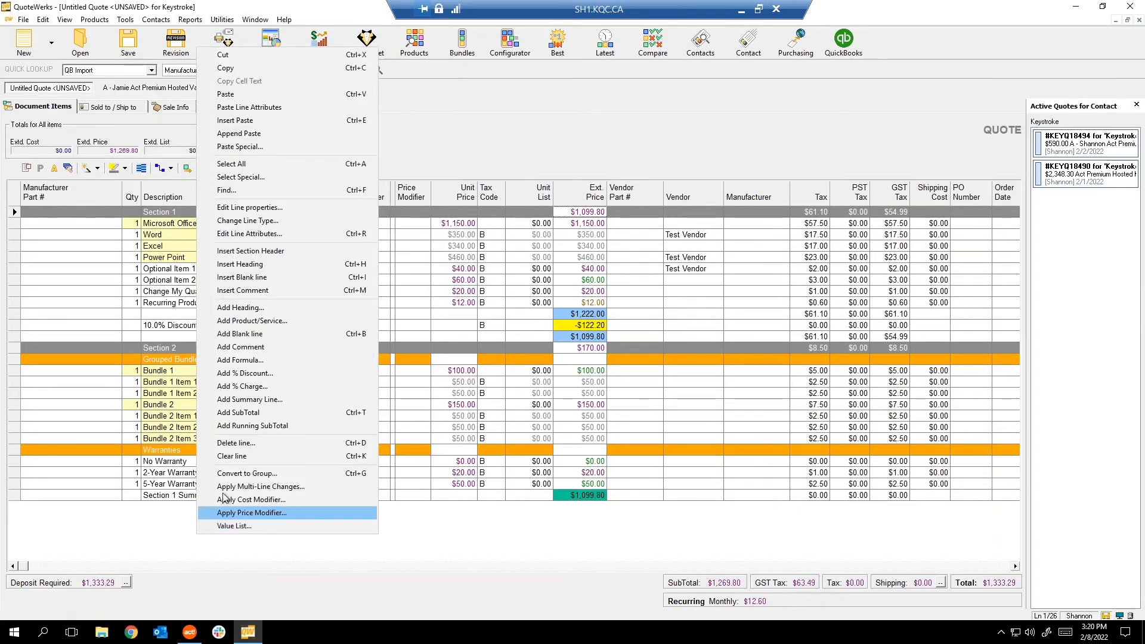
{"action": "left_click", "coordinate": [257, 401]}
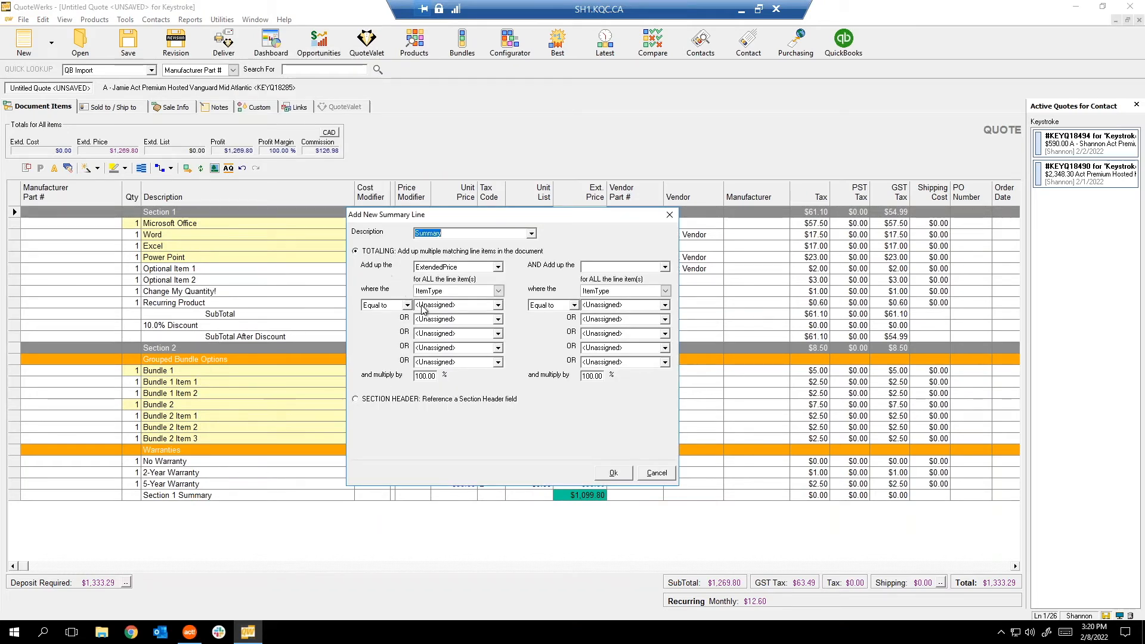
{"action": "left_click", "coordinate": [388, 400]}
{"action": "left_click", "coordinate": [436, 416]}
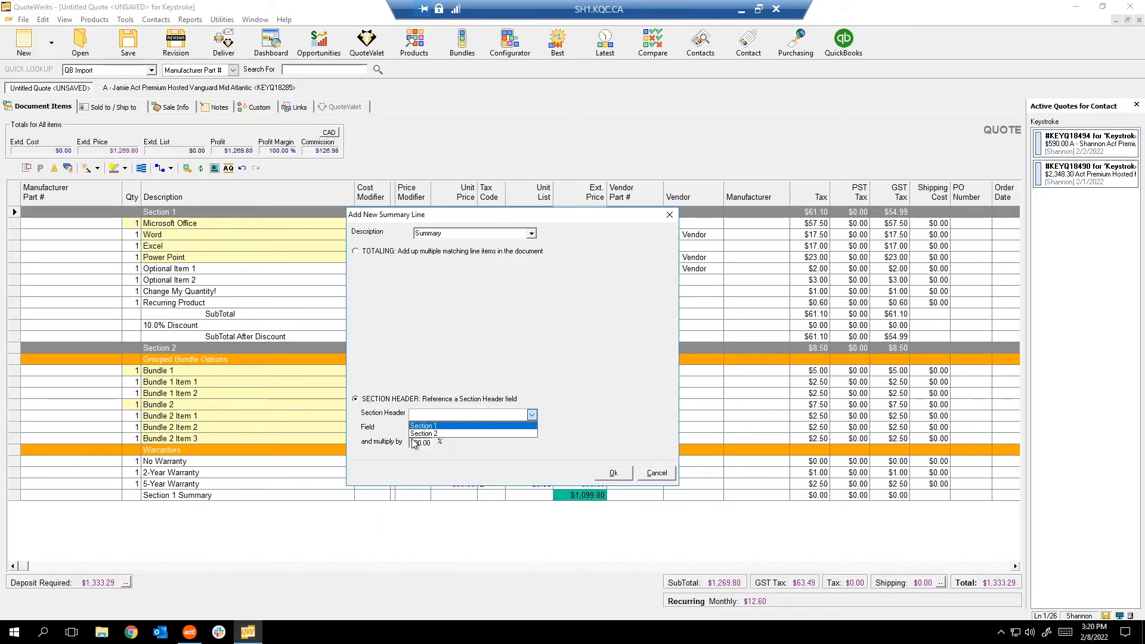
{"action": "left_click", "coordinate": [422, 434]}
{"action": "double_click", "coordinate": [416, 233]}
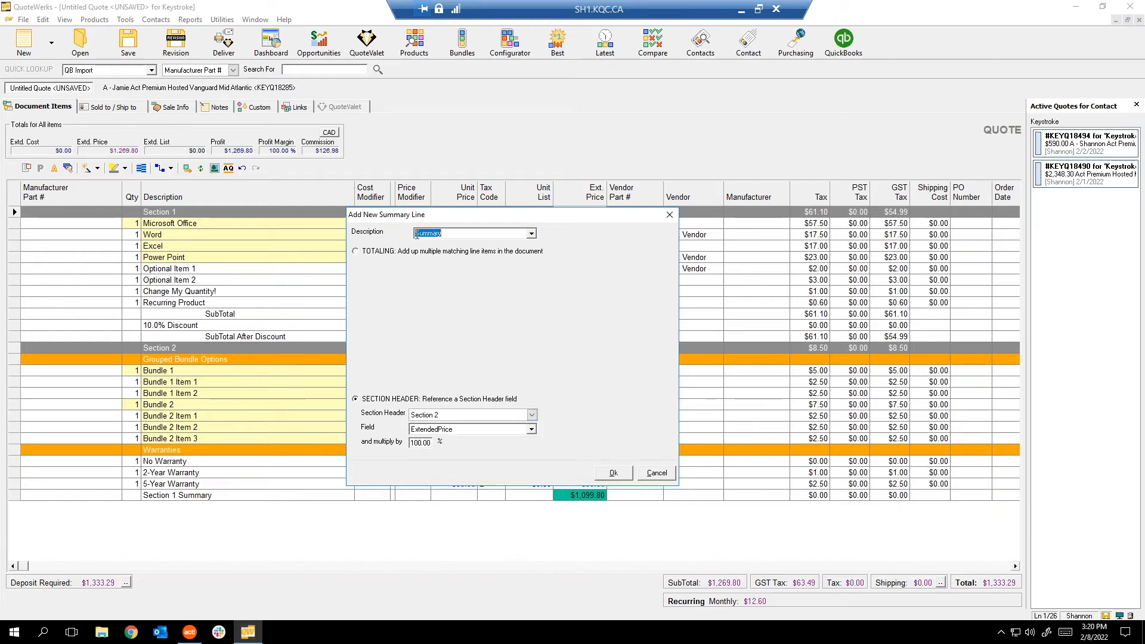
{"action": "left_click", "coordinate": [416, 233]}
{"action": "type", "text": "Section 2"}
{"action": "left_click", "coordinate": [615, 474]}
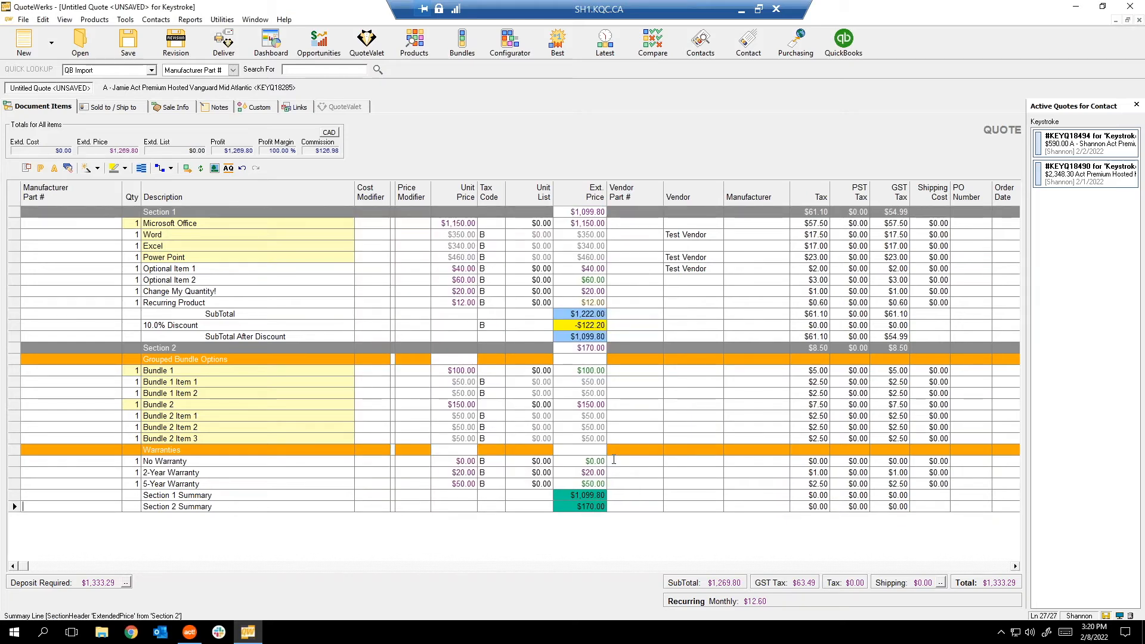
{"action": "right_click", "coordinate": [323, 527]}
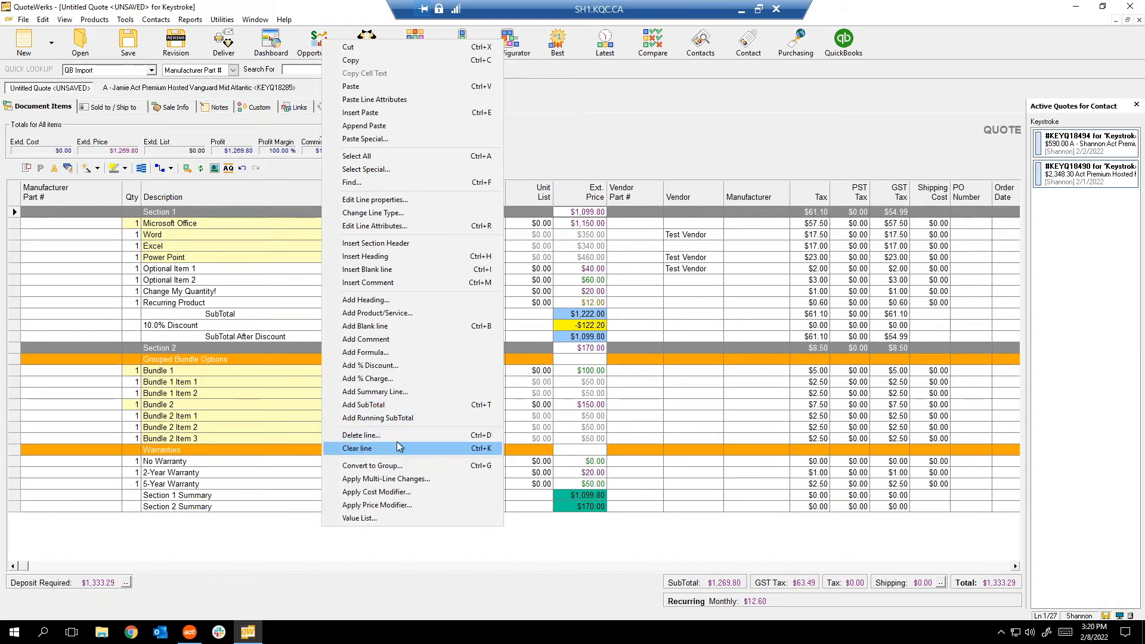
{"action": "left_click", "coordinate": [441, 493]}
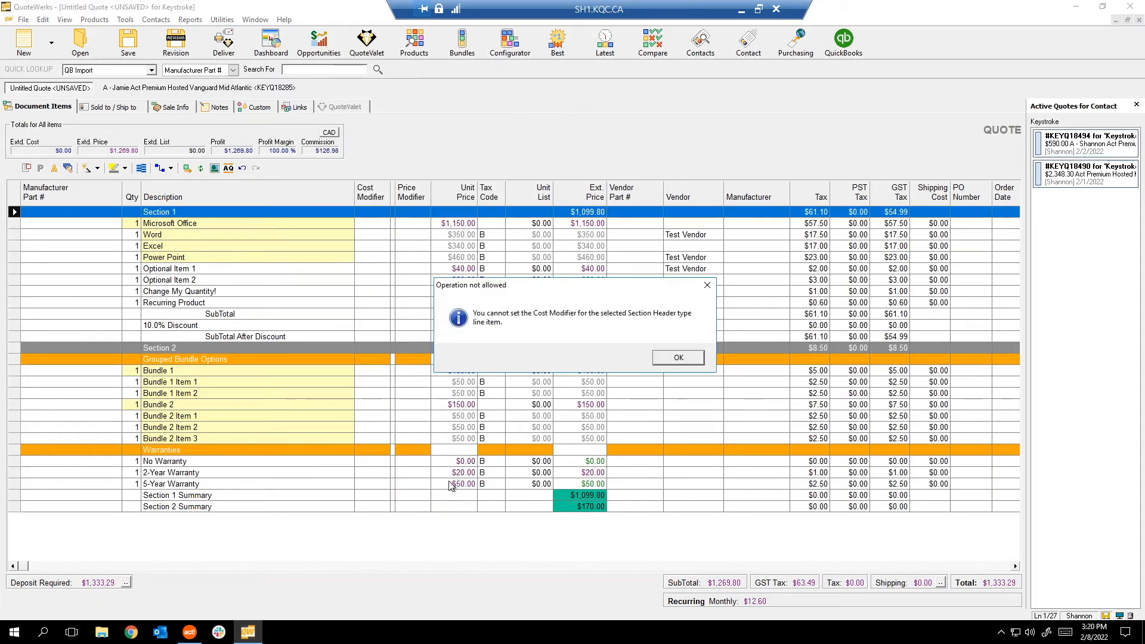
{"action": "left_click", "coordinate": [707, 285]}
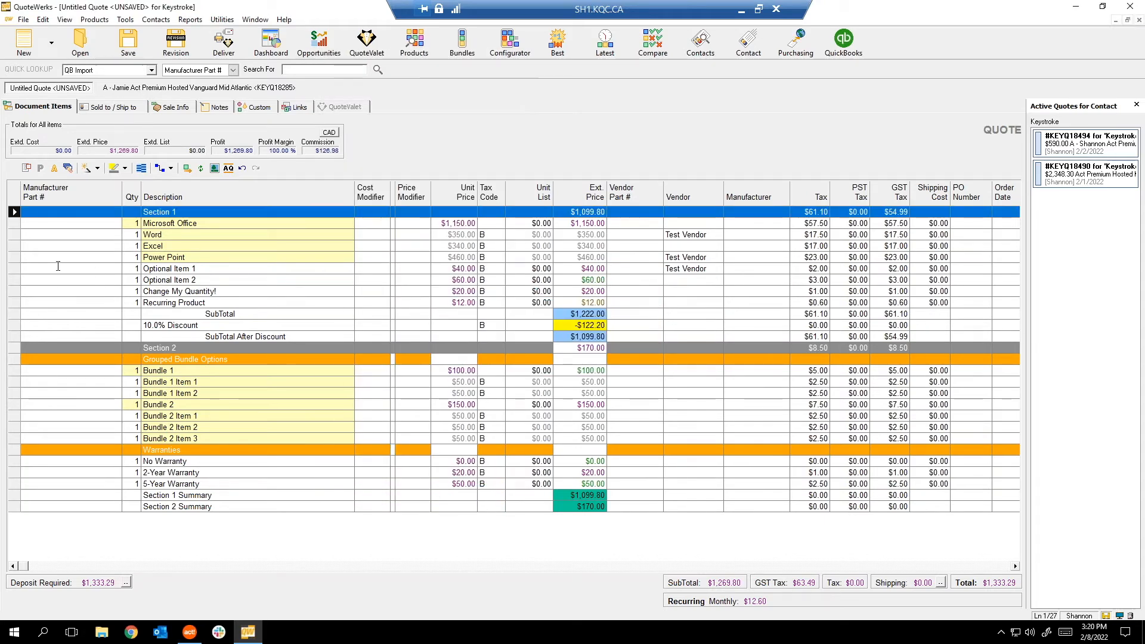
{"action": "left_click", "coordinate": [12, 269]}
{"action": "right_click", "coordinate": [12, 268]}
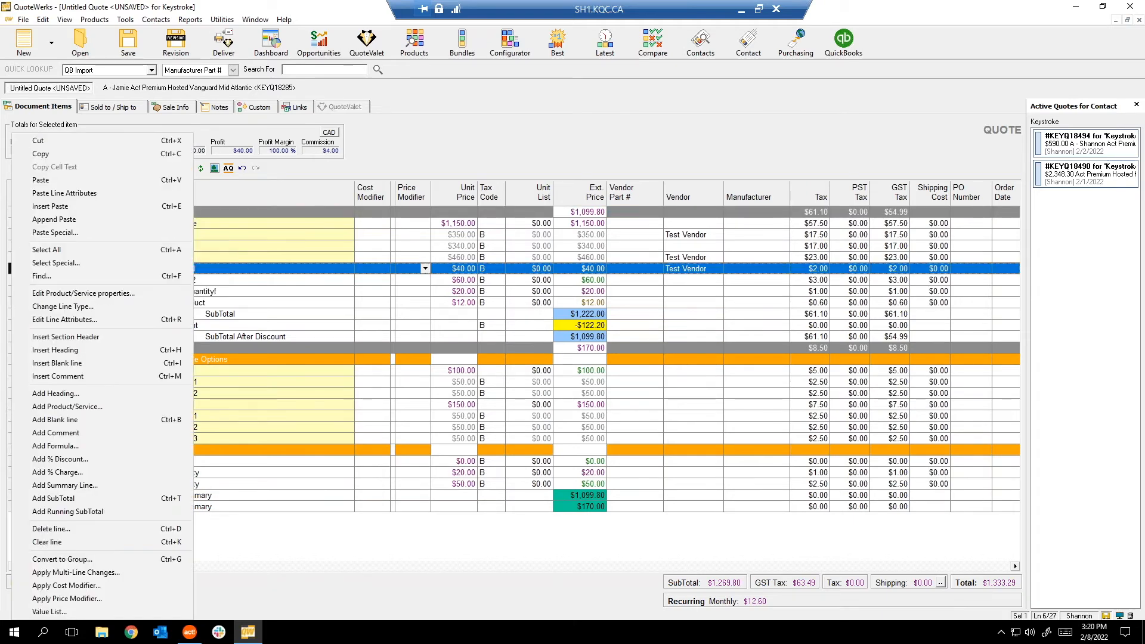
{"action": "left_click", "coordinate": [132, 595]}
{"action": "left_click", "coordinate": [469, 305]}
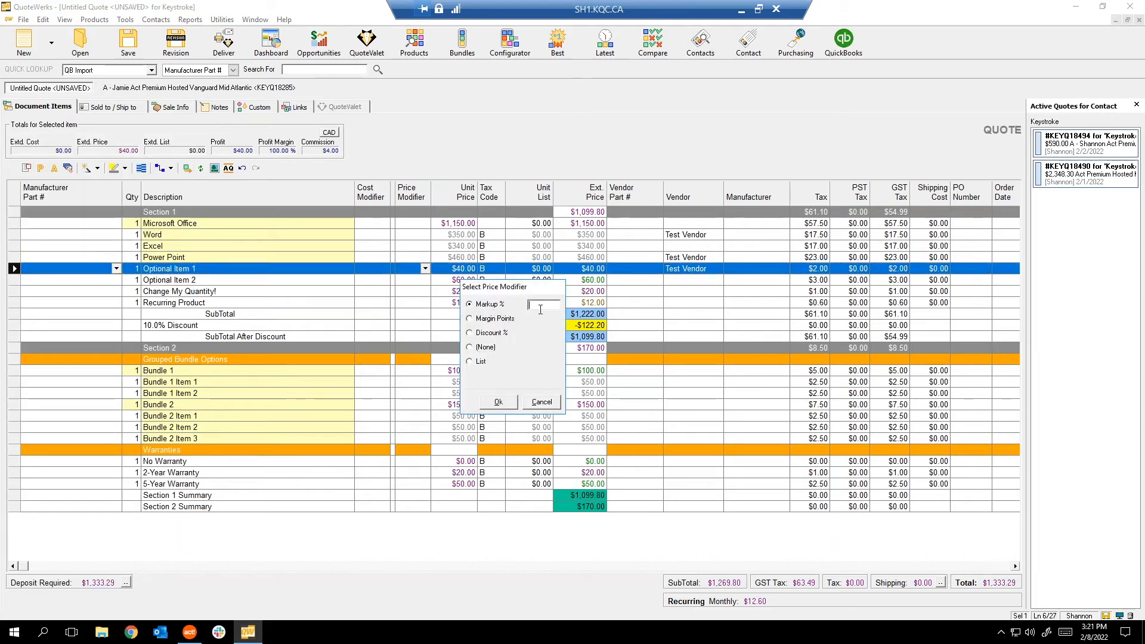
{"action": "left_click", "coordinate": [500, 319]}
{"action": "left_click", "coordinate": [500, 332]}
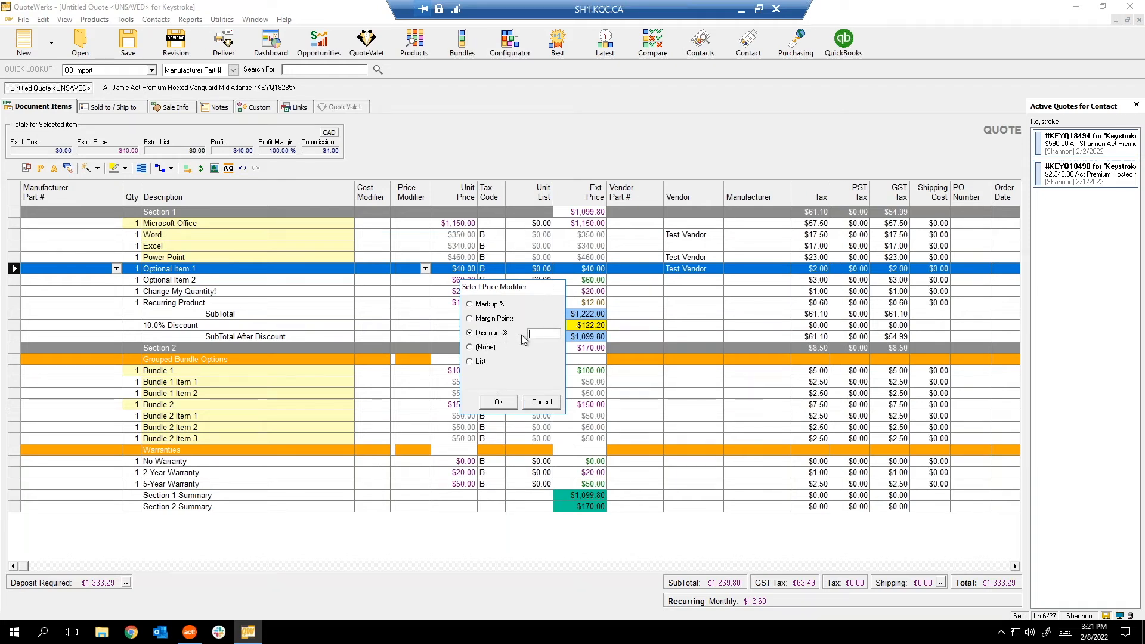
{"action": "left_click", "coordinate": [478, 362]}
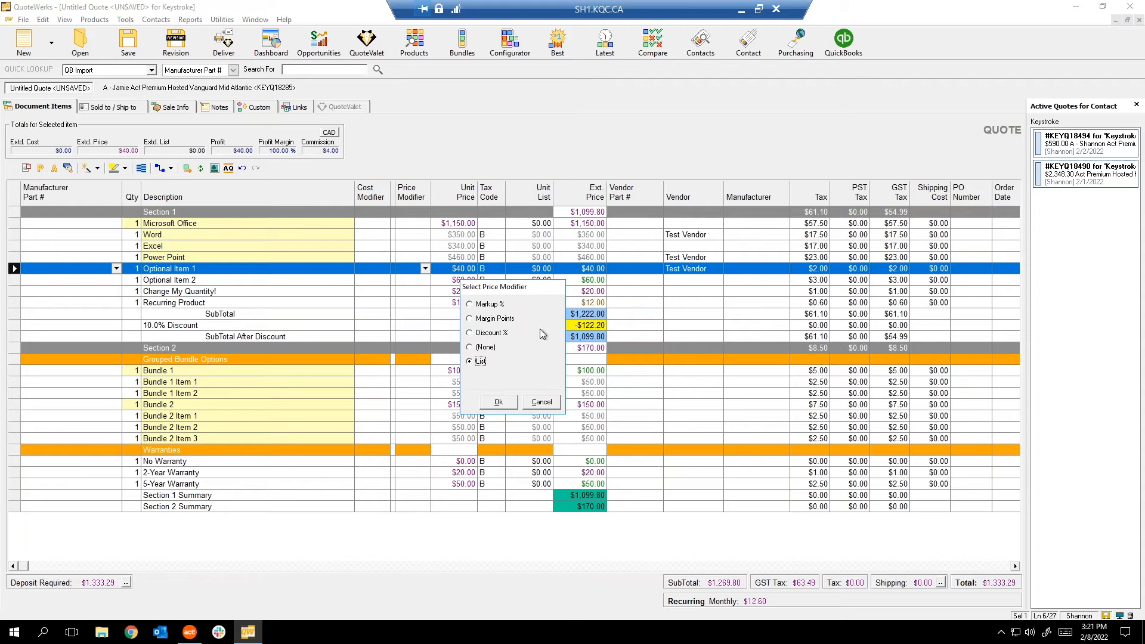
{"action": "left_click_drag", "start_coordinate": [507, 291], "coordinate": [654, 291]}
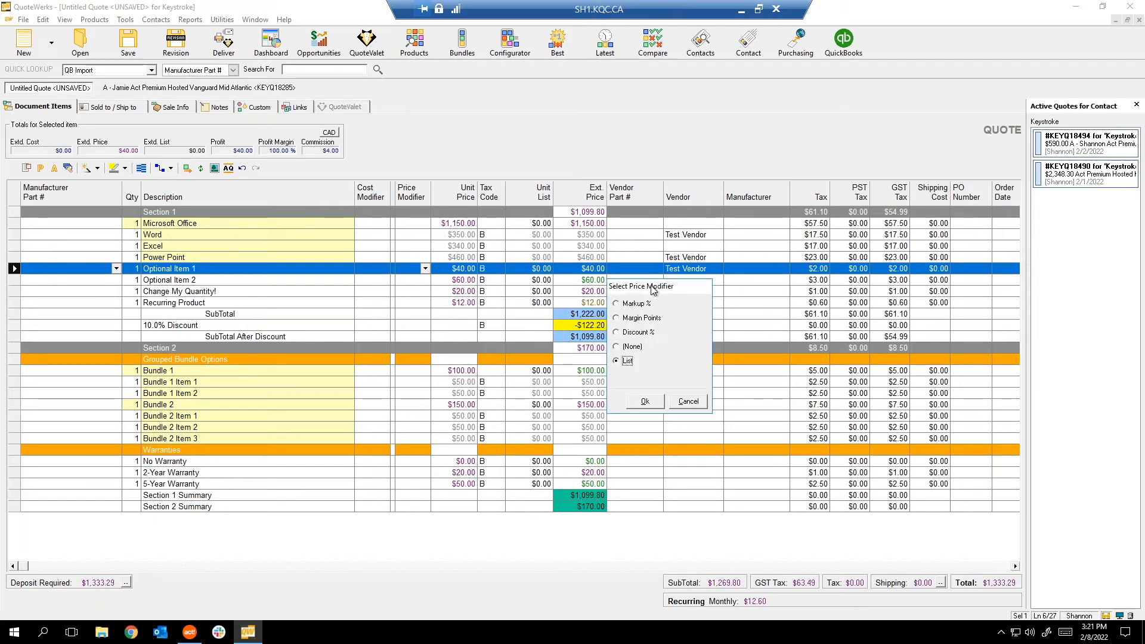
{"action": "left_click", "coordinate": [624, 305]}
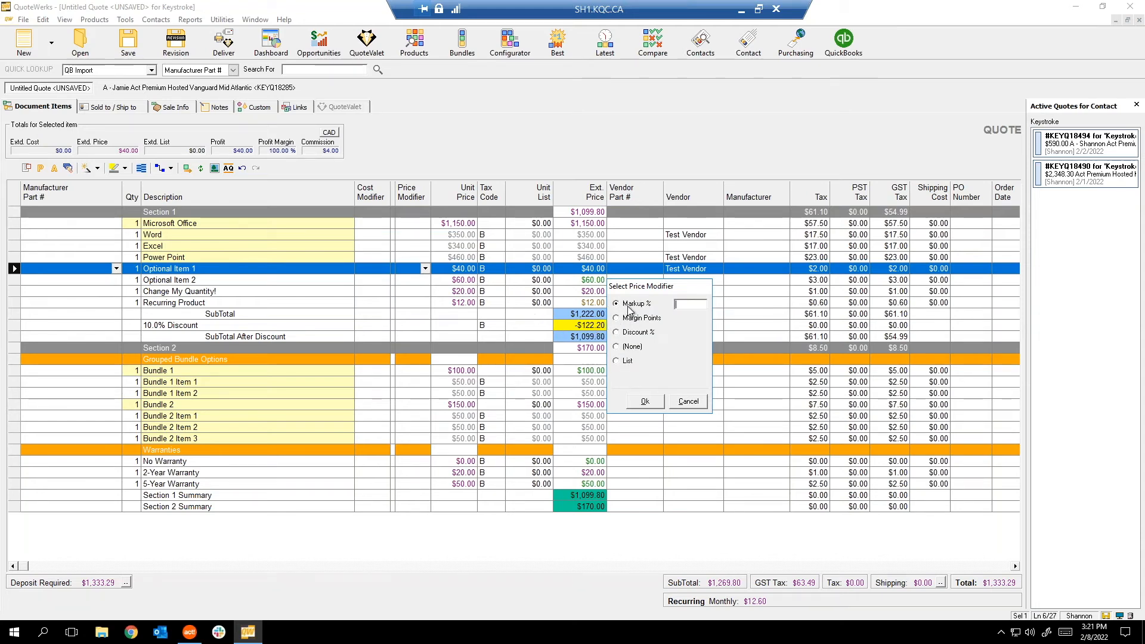
{"action": "left_click", "coordinate": [617, 318]}
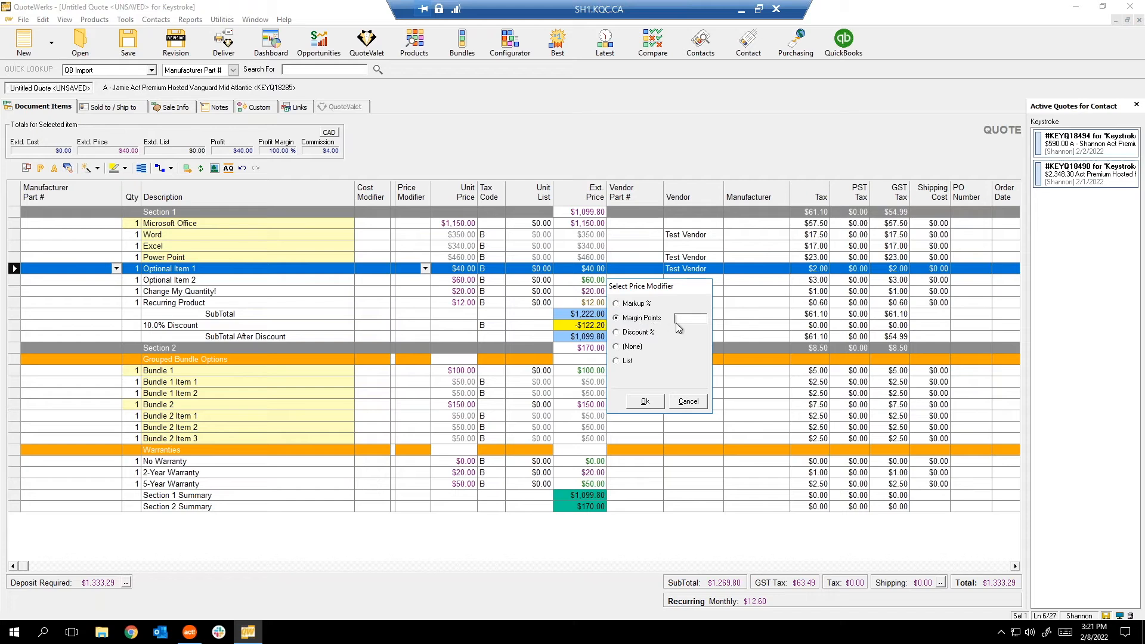
{"action": "left_click", "coordinate": [649, 335]}
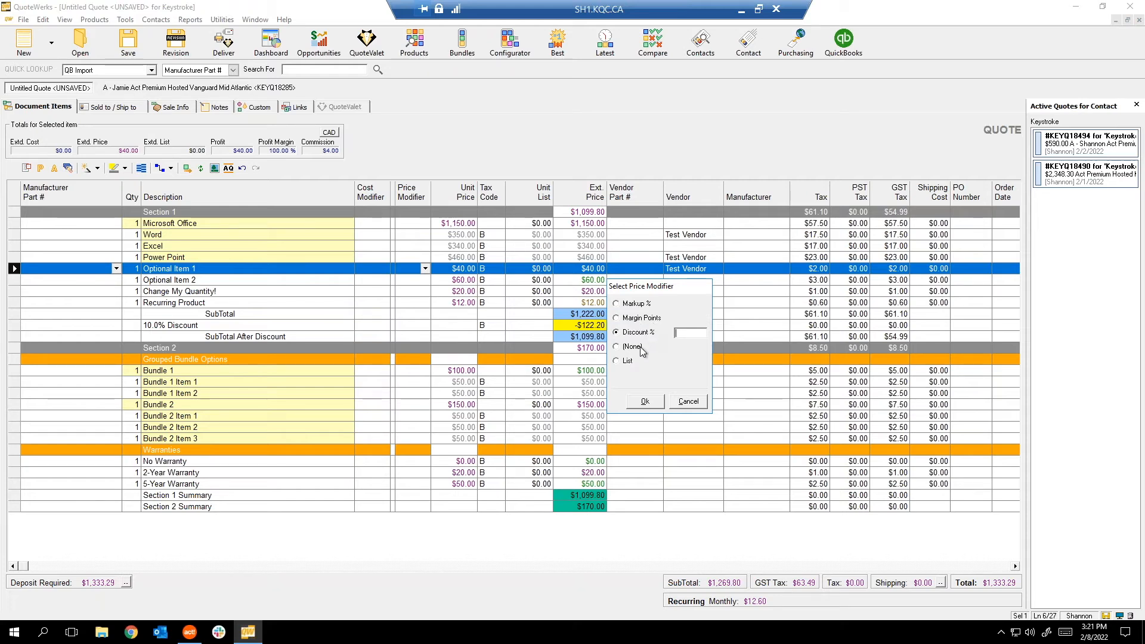
{"action": "left_click", "coordinate": [626, 366]}
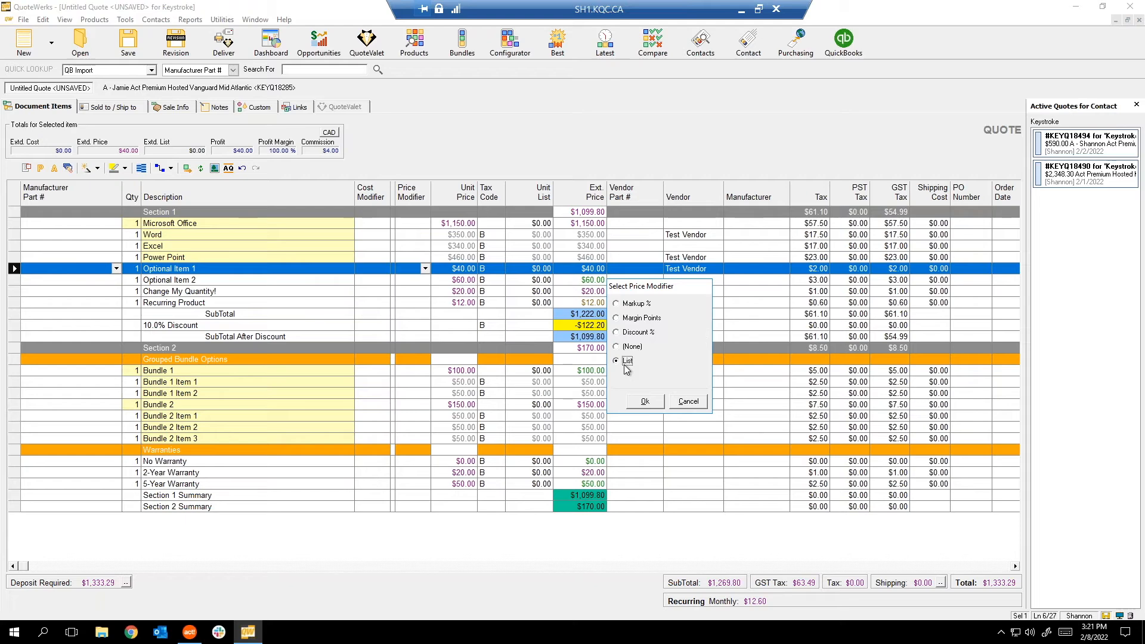
{"action": "left_click", "coordinate": [687, 403]}
{"action": "right_click", "coordinate": [369, 247]}
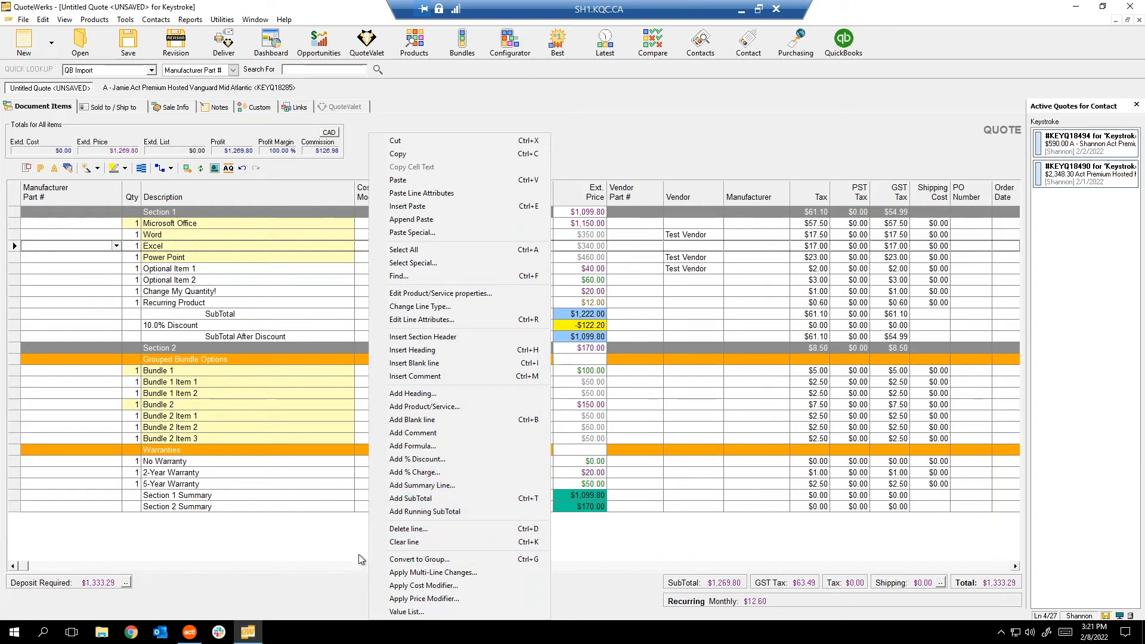
{"action": "left_click", "coordinate": [234, 313]}
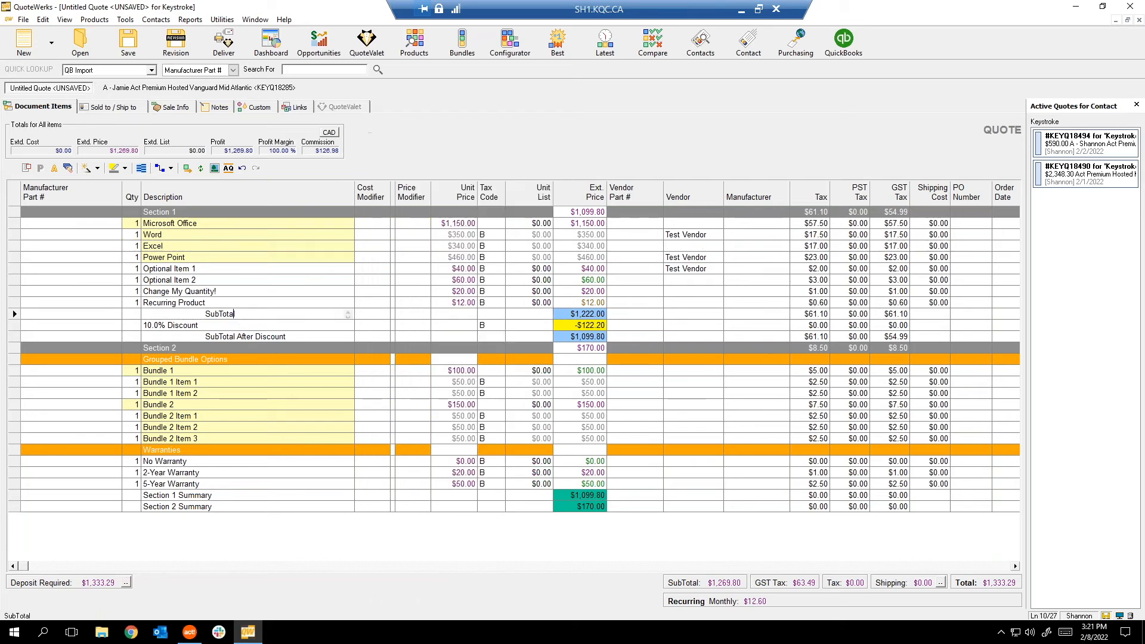
{"action": "left_click", "coordinate": [237, 280]}
{"action": "right_click", "coordinate": [238, 283]}
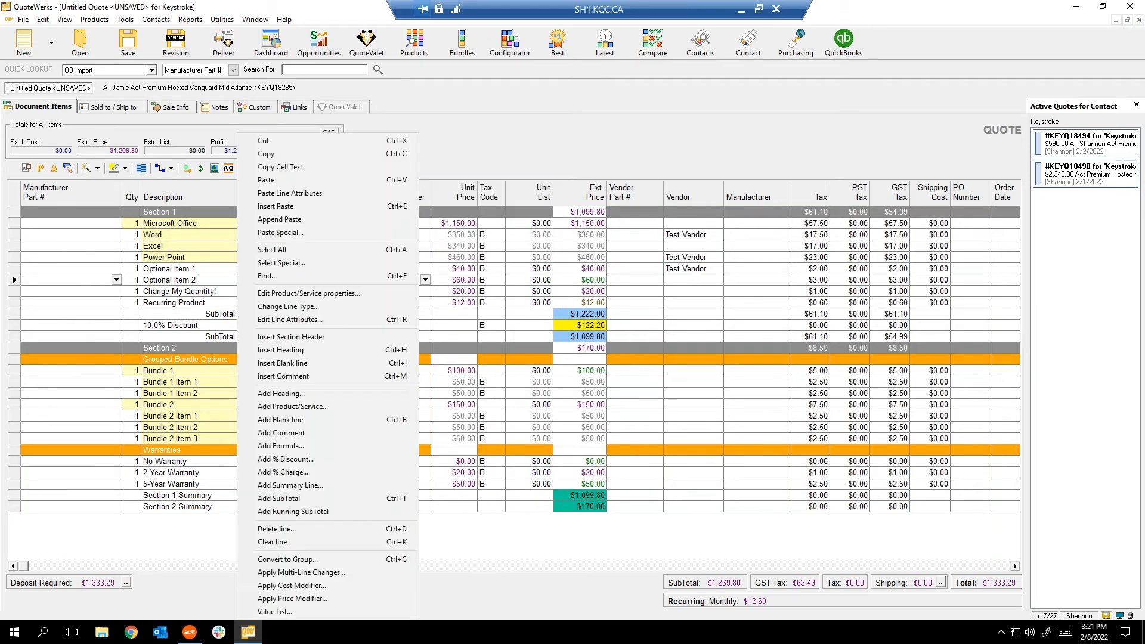
{"action": "left_click", "coordinate": [275, 612]}
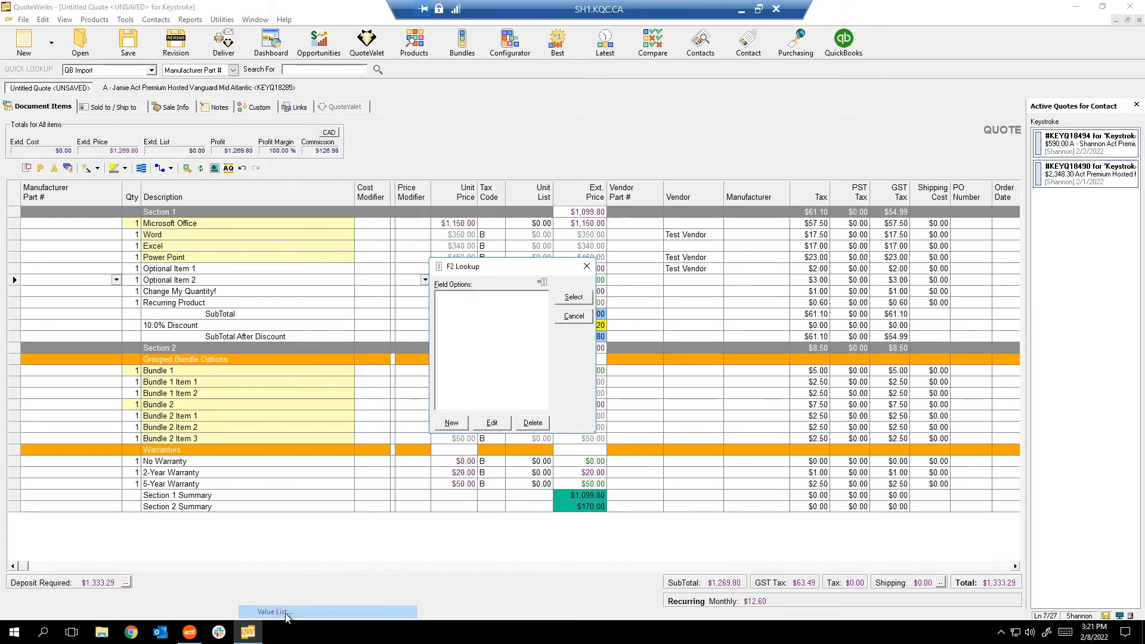
{"action": "left_click", "coordinate": [592, 267]}
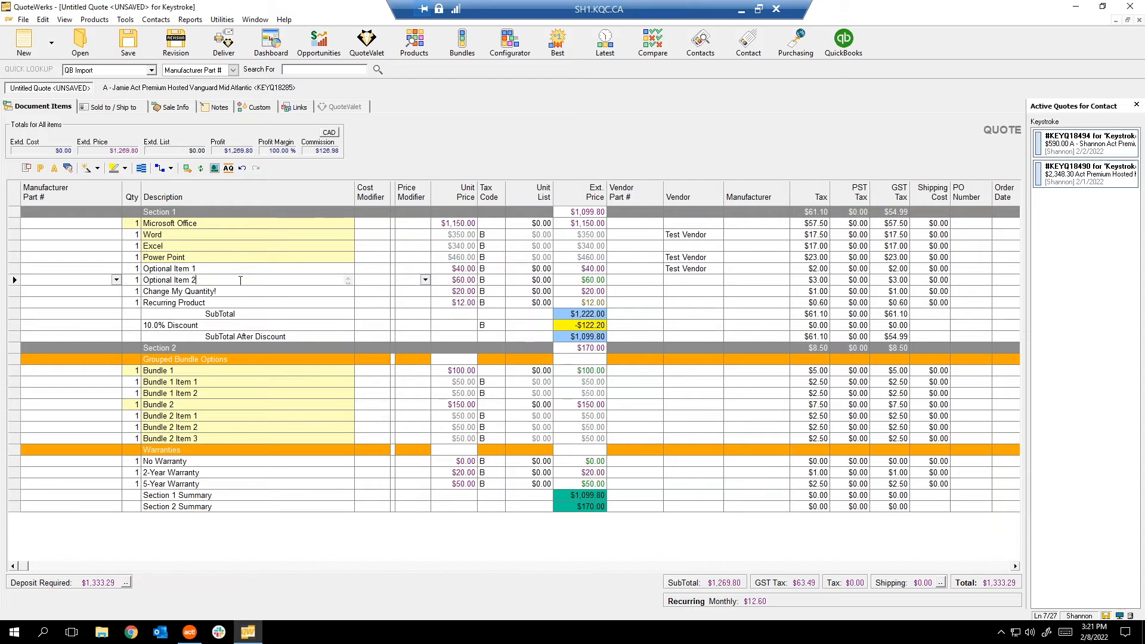
{"action": "left_click", "coordinate": [217, 292]}
{"action": "key", "text": "F2"}
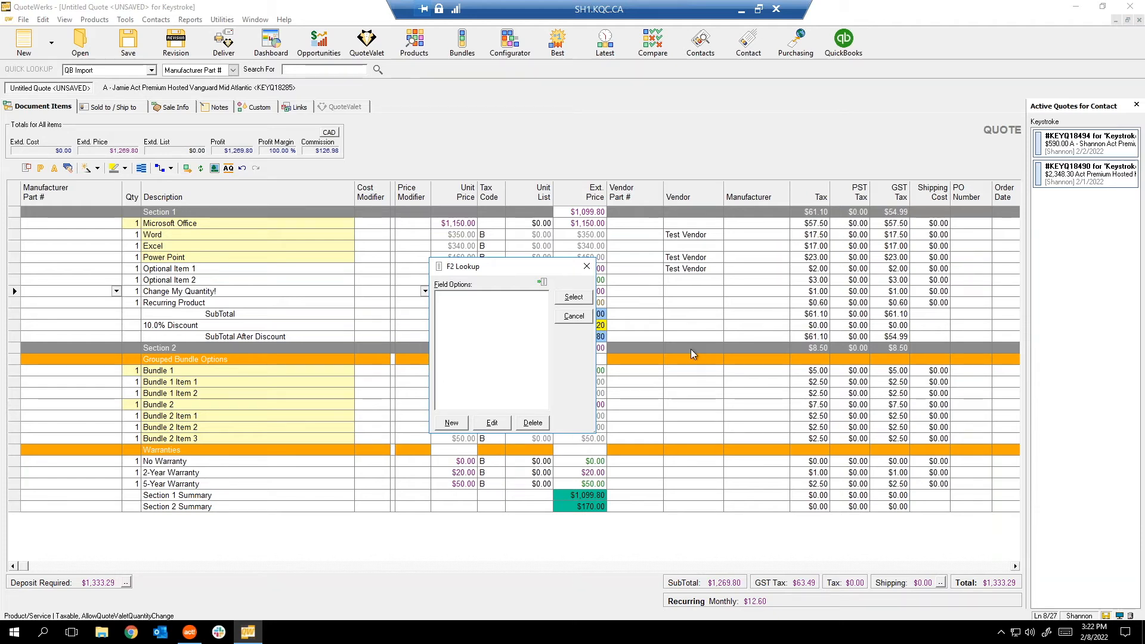
{"action": "left_click", "coordinate": [586, 266]}
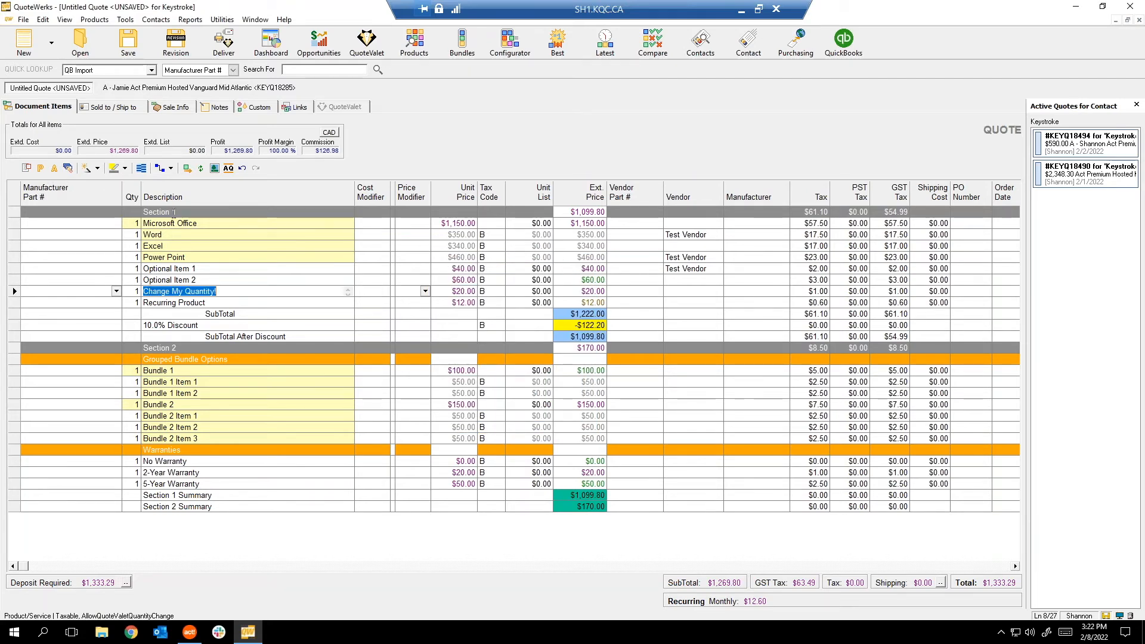
{"action": "right_click", "coordinate": [205, 245]}
{"action": "left_click", "coordinate": [43, 20]}
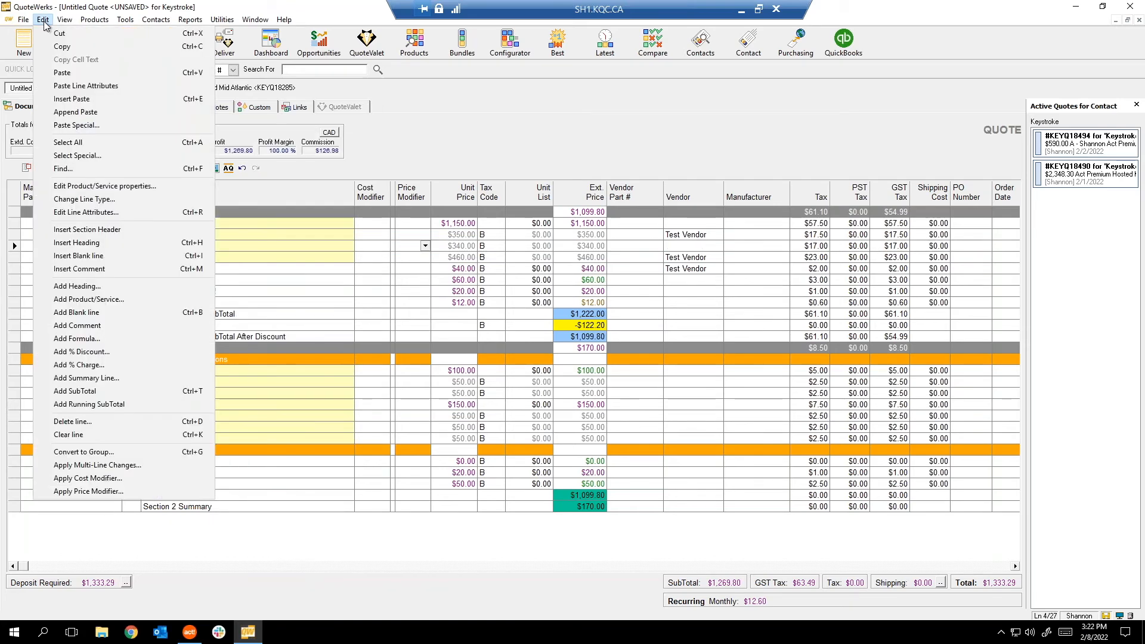
{"action": "left_click", "coordinate": [274, 272]}
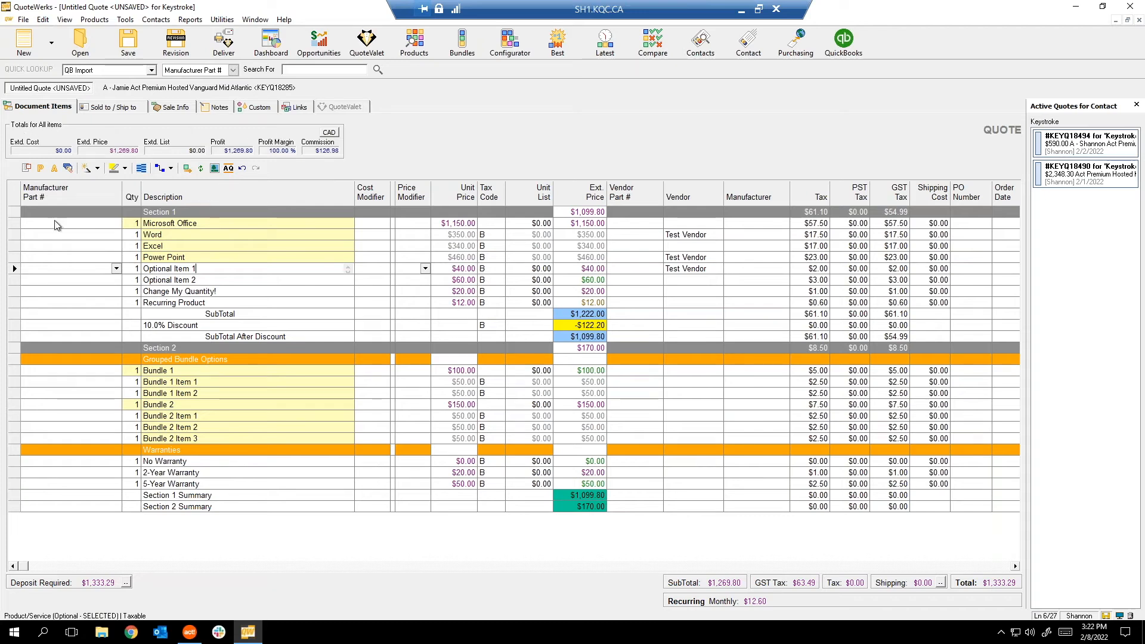
{"action": "left_click", "coordinate": [99, 550]}
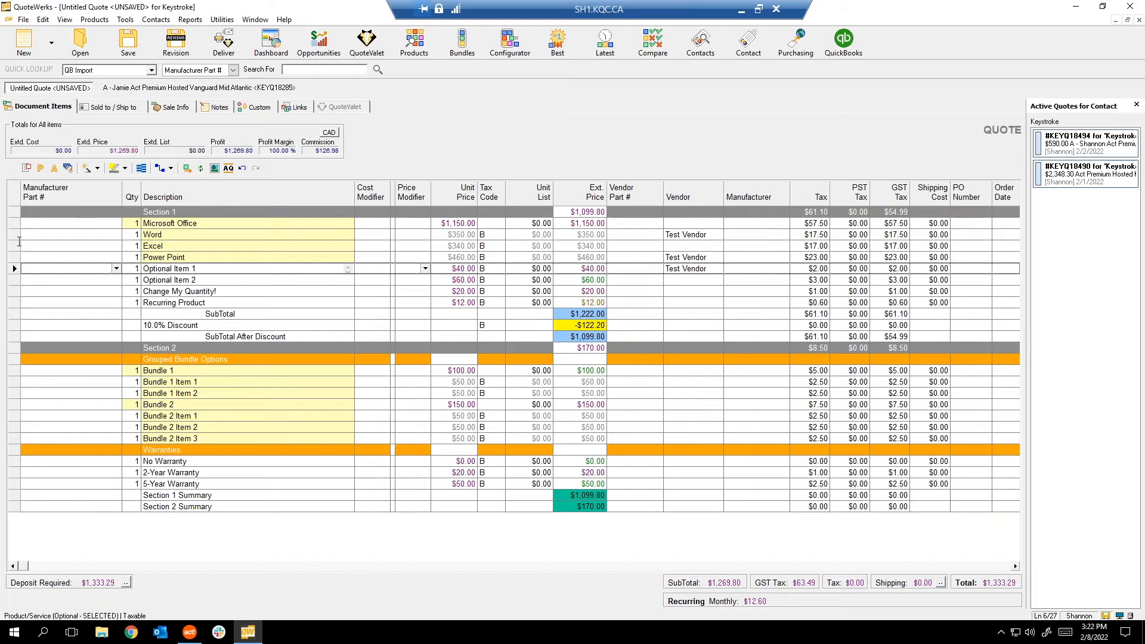
{"action": "left_click", "coordinate": [13, 224]}
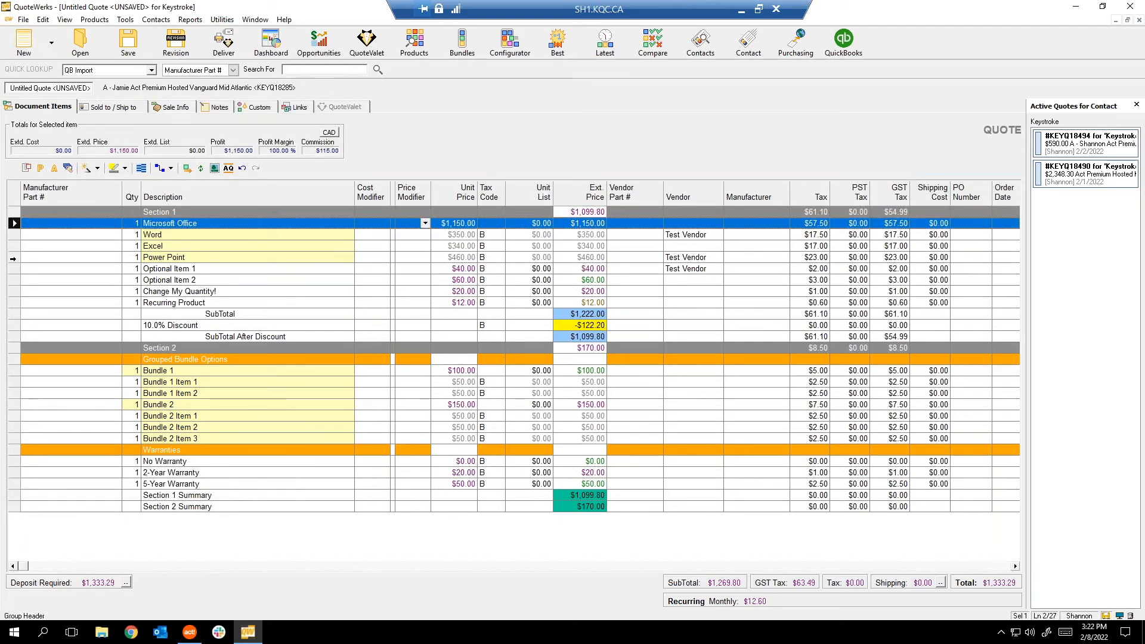
{"action": "left_click", "coordinate": [15, 272], "text": "ctrl"}
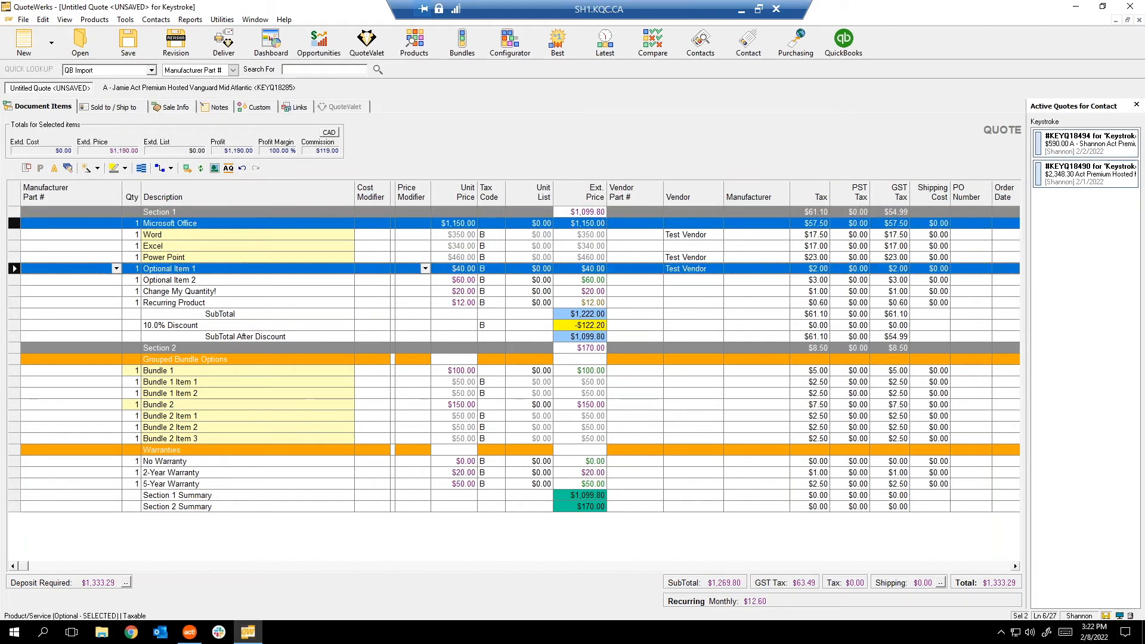
{"action": "left_click", "coordinate": [13, 280], "text": "ctrl"}
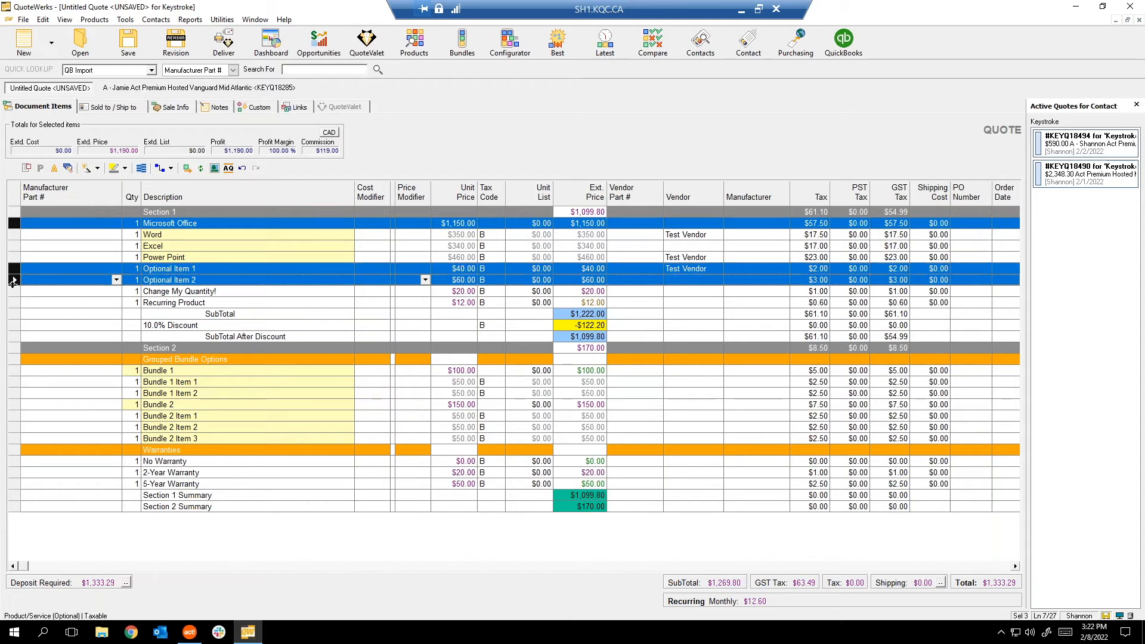
{"action": "left_click", "coordinate": [13, 291], "text": "ctrl"}
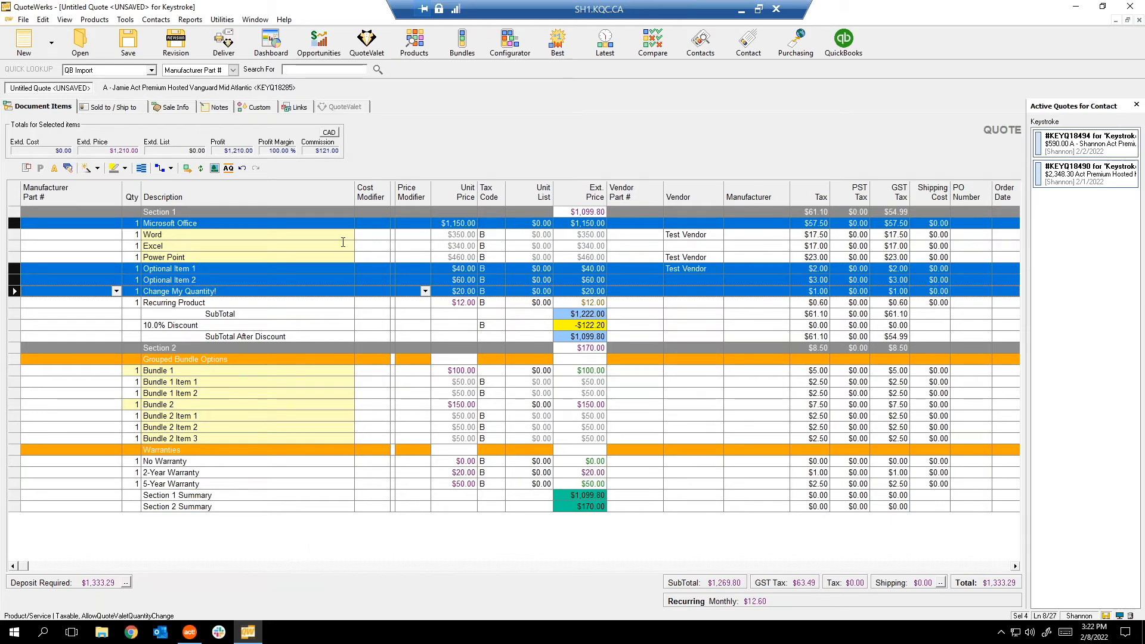
{"action": "left_click", "coordinate": [179, 246]}
{"action": "left_click", "coordinate": [253, 484]}
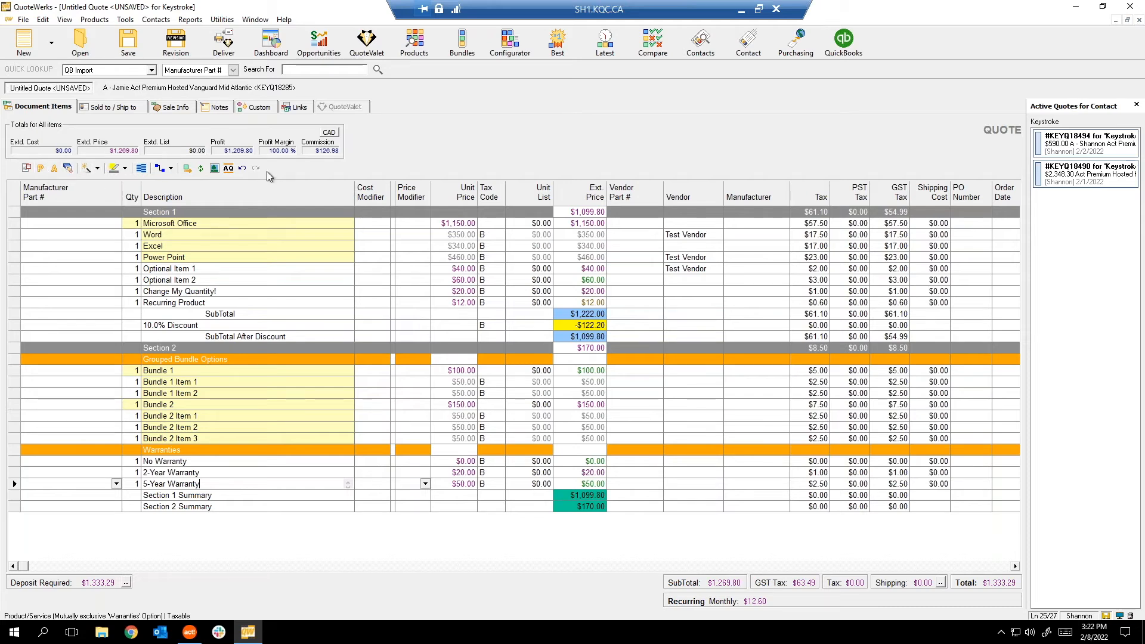
{"action": "left_click", "coordinate": [138, 246]}
{"action": "left_click", "coordinate": [138, 268]}
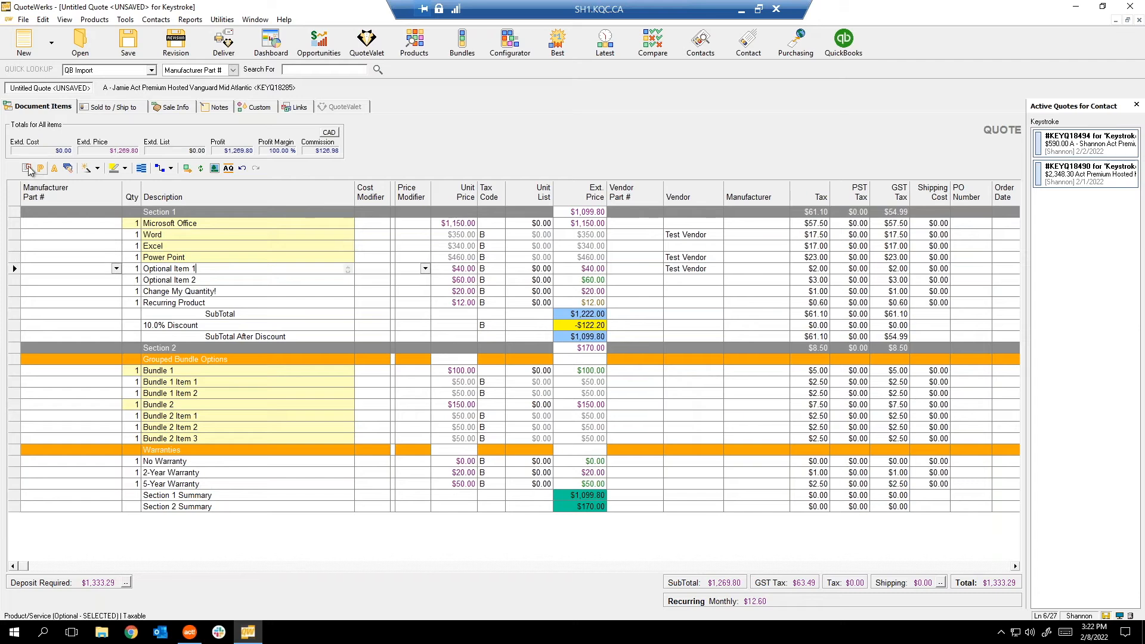
{"action": "double_click", "coordinate": [210, 269]}
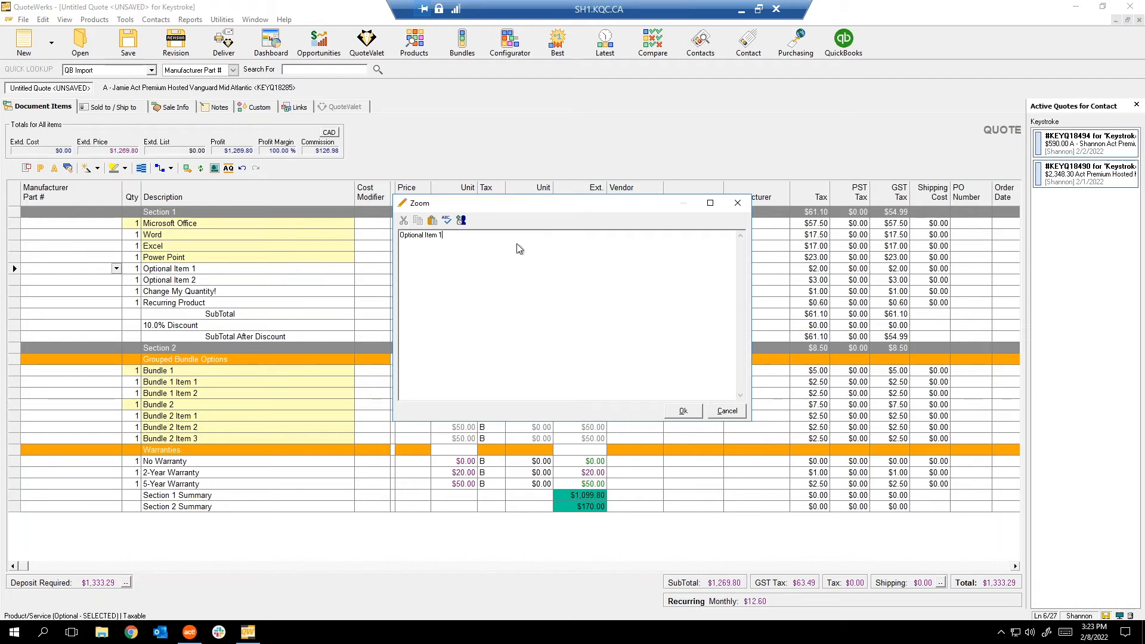
{"action": "left_click", "coordinate": [727, 412]}
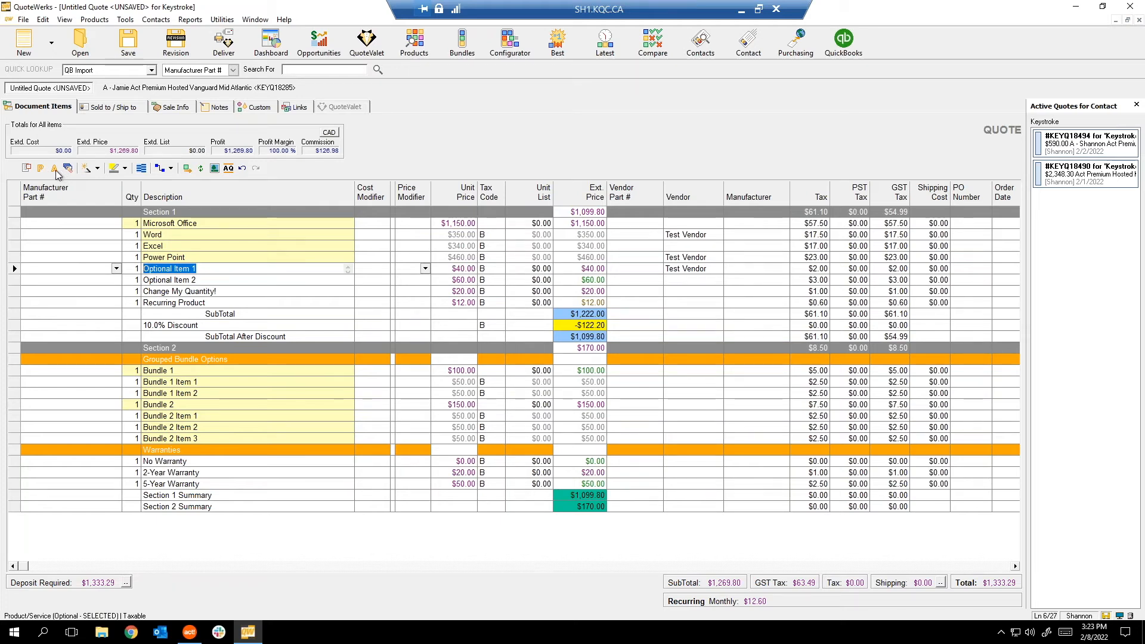
{"action": "left_click", "coordinate": [87, 169]}
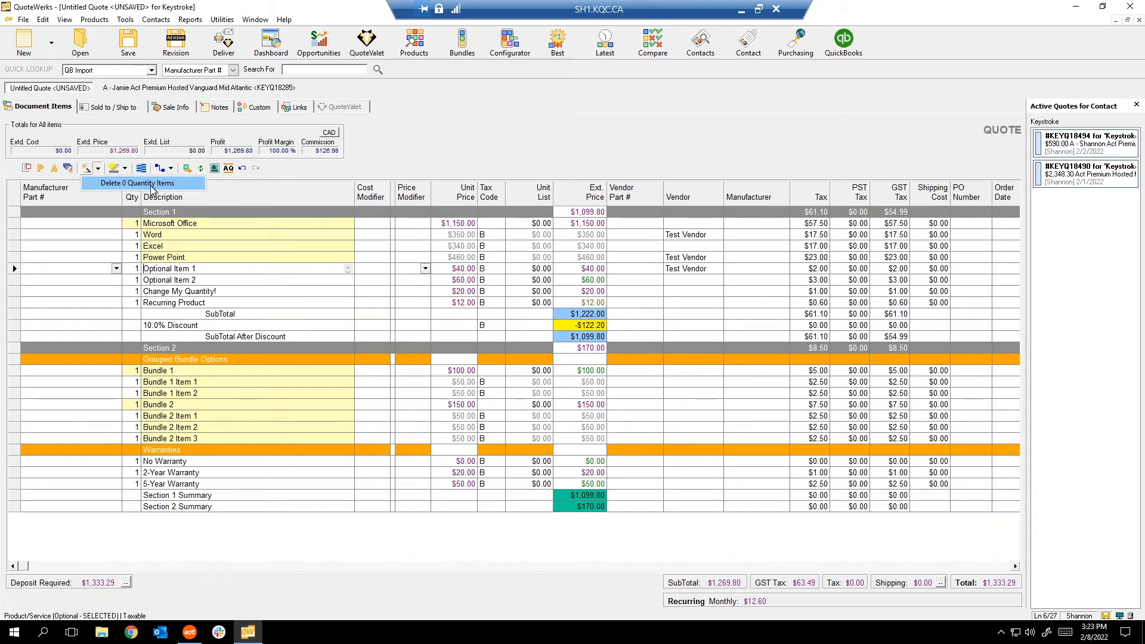
{"action": "left_click", "coordinate": [243, 290]}
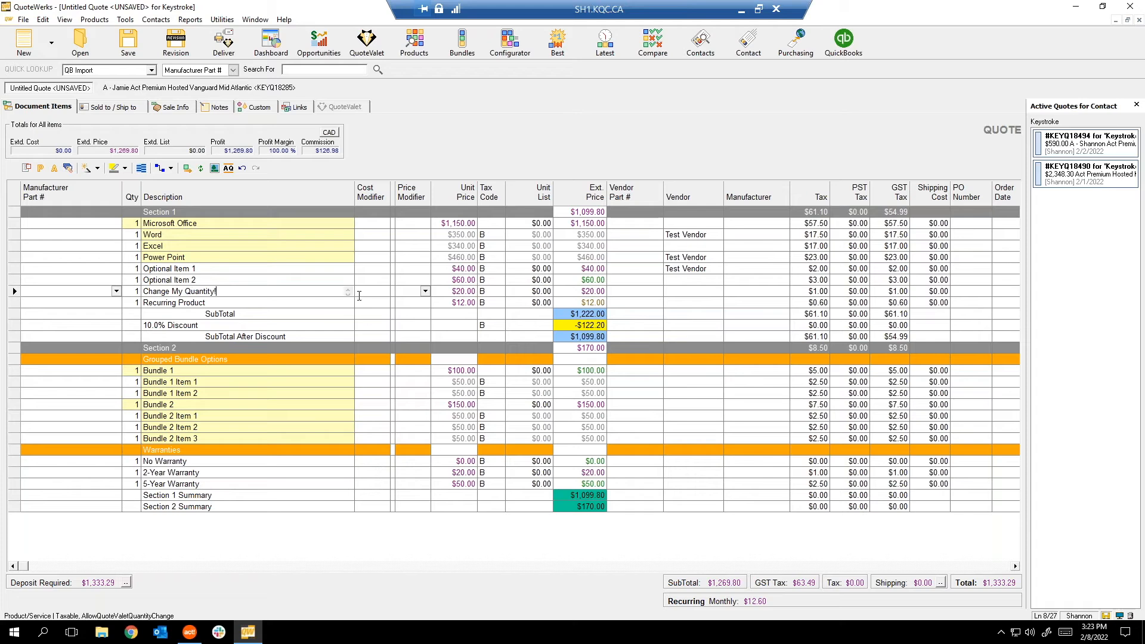
{"action": "key", "text": "Up"}
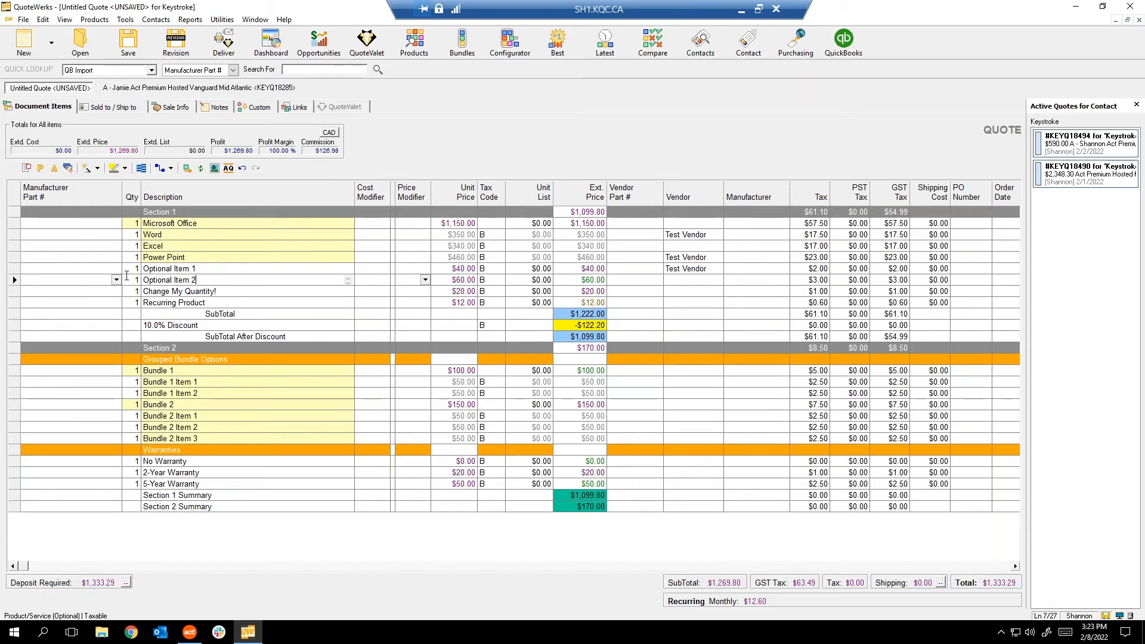
{"action": "left_click", "coordinate": [97, 168]}
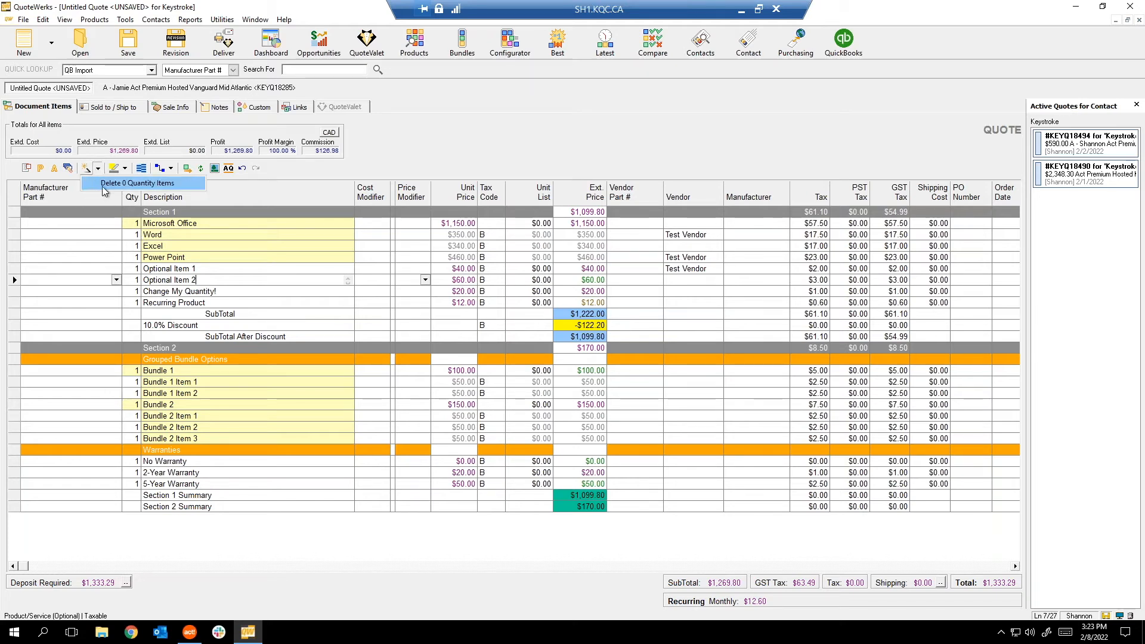
{"action": "left_click", "coordinate": [106, 184]}
{"action": "left_click", "coordinate": [280, 316]}
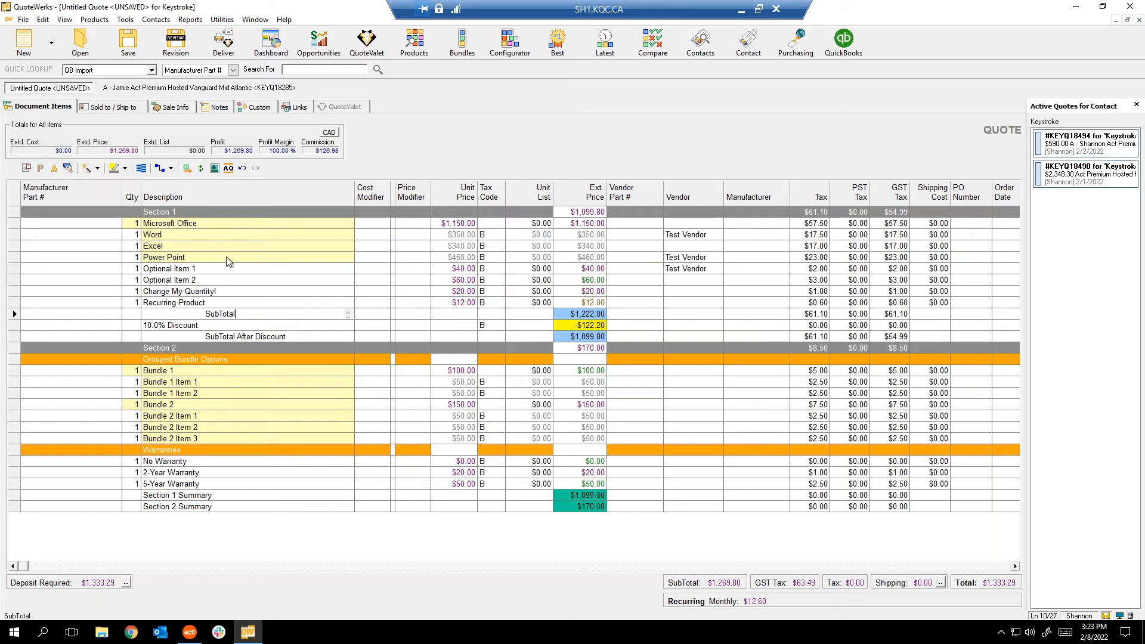
{"action": "left_click", "coordinate": [125, 168]}
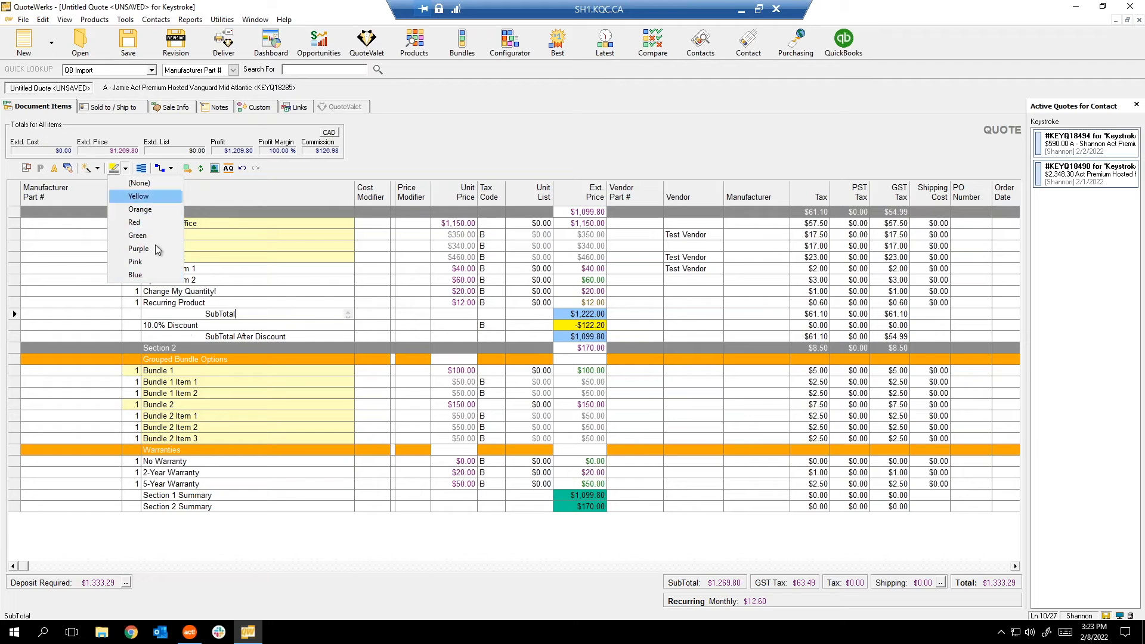
{"action": "left_click", "coordinate": [269, 280]}
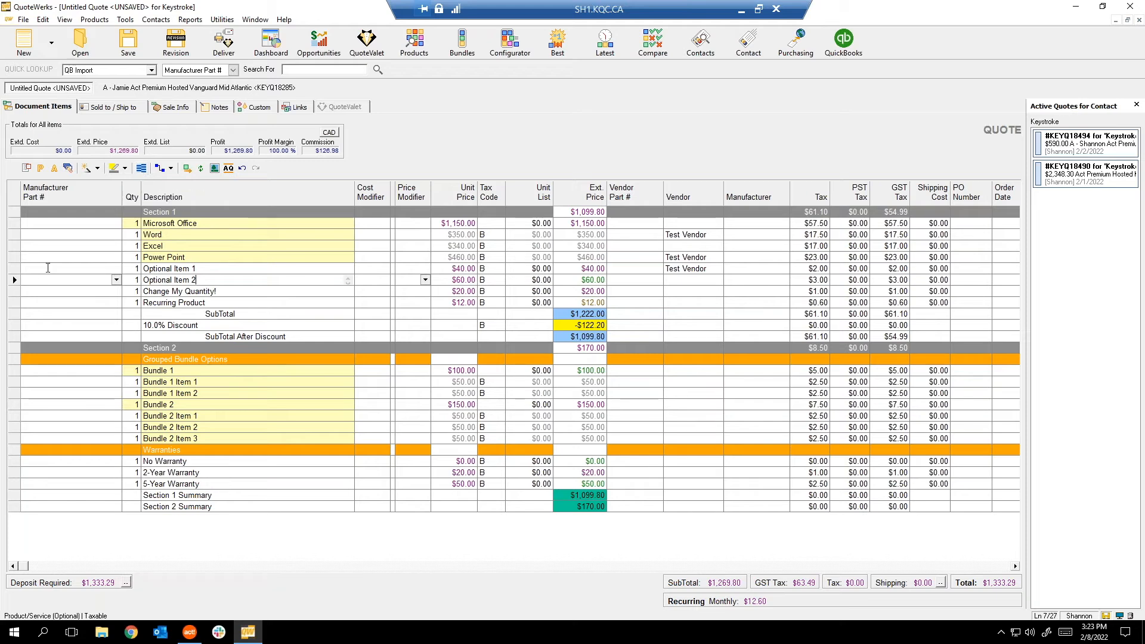
{"action": "left_click", "coordinate": [13, 255]}
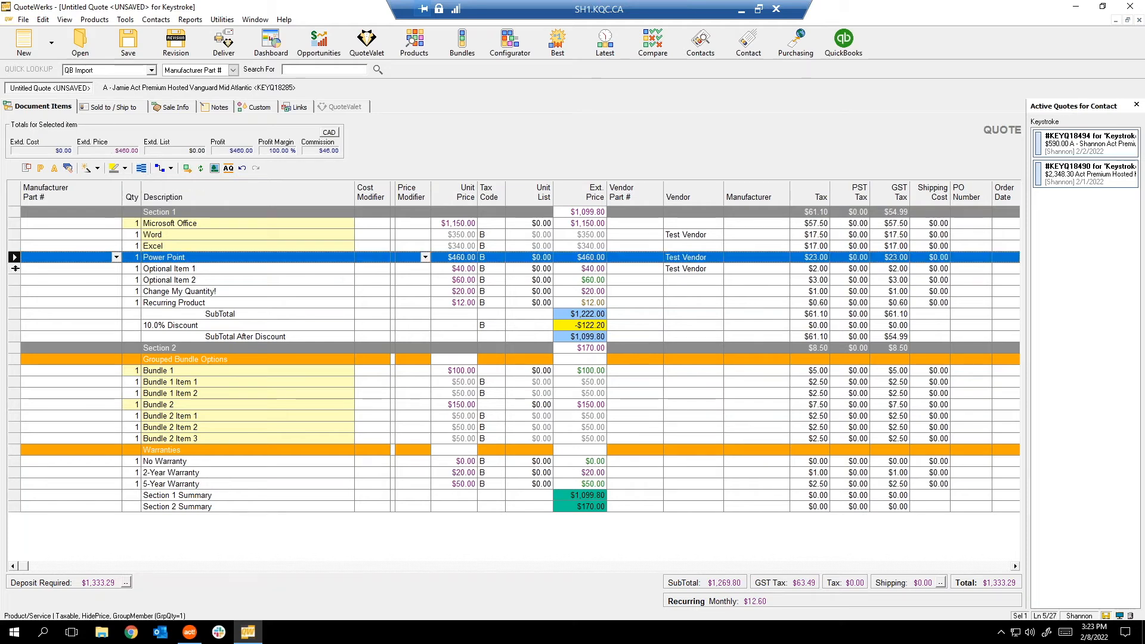
{"action": "left_click", "coordinate": [12, 302], "text": "ctrl"}
{"action": "left_click", "coordinate": [142, 169]}
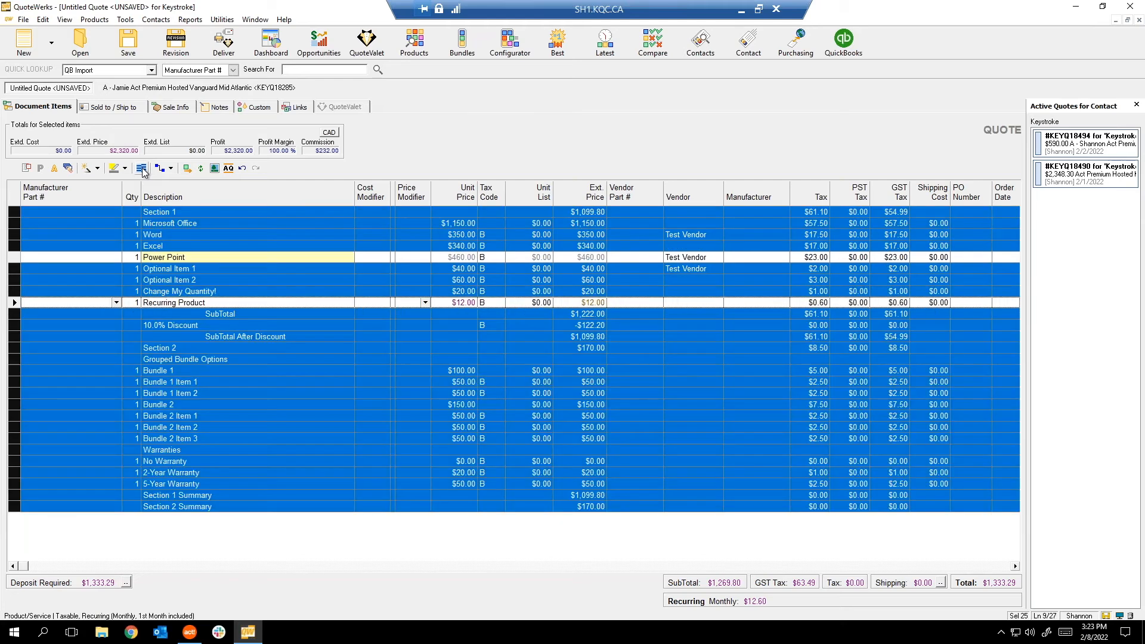
{"action": "left_click", "coordinate": [142, 168]}
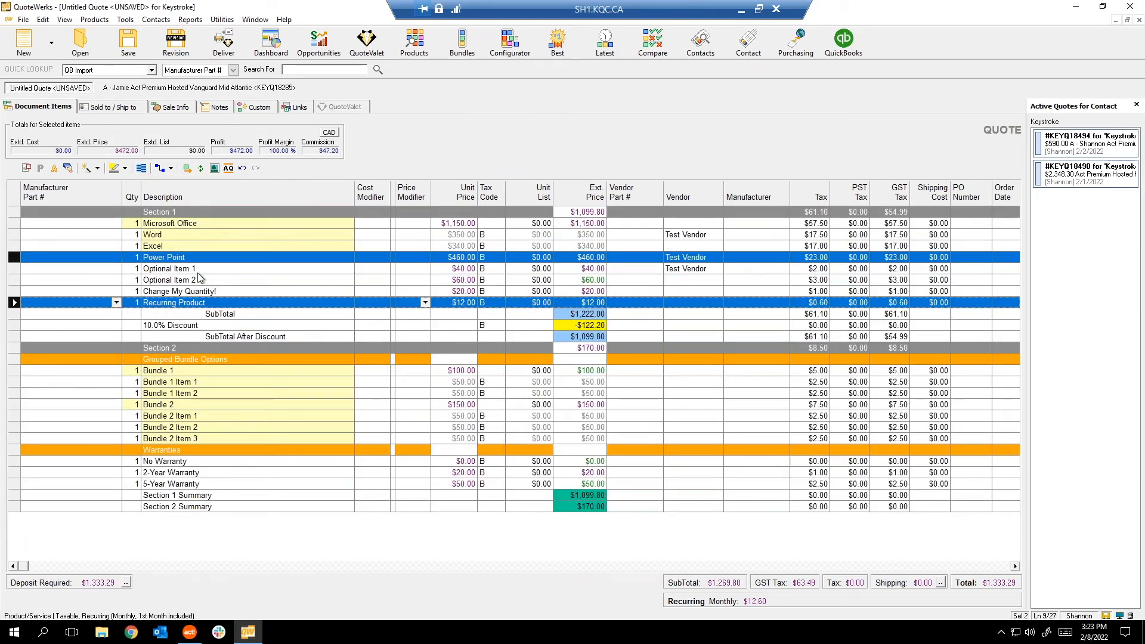
{"action": "left_click", "coordinate": [172, 170]}
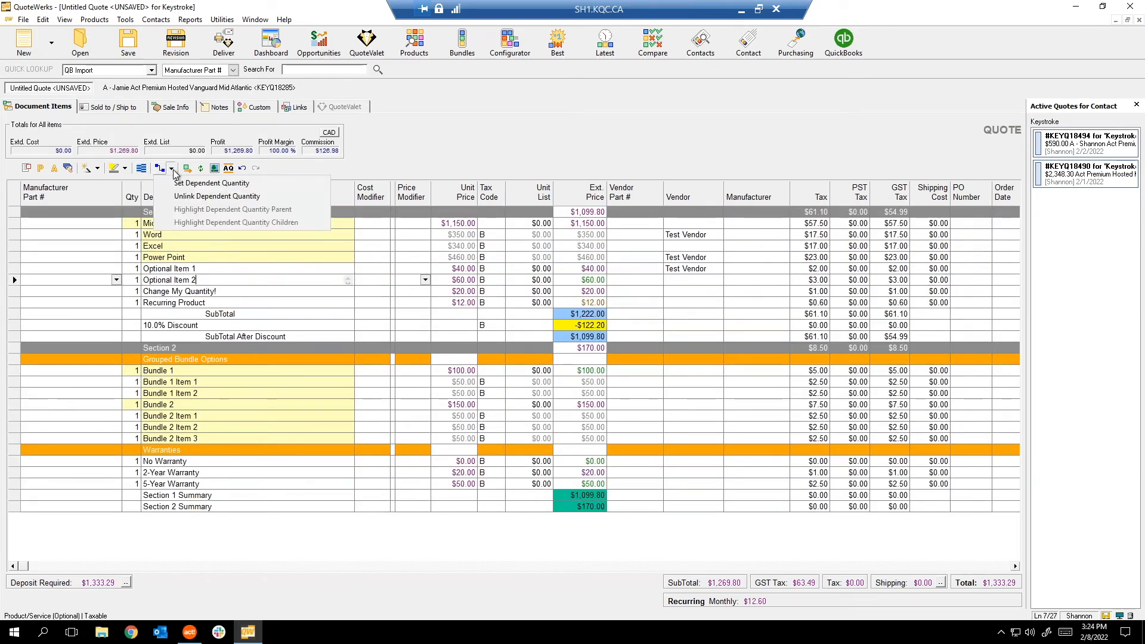
{"action": "left_click", "coordinate": [457, 162]}
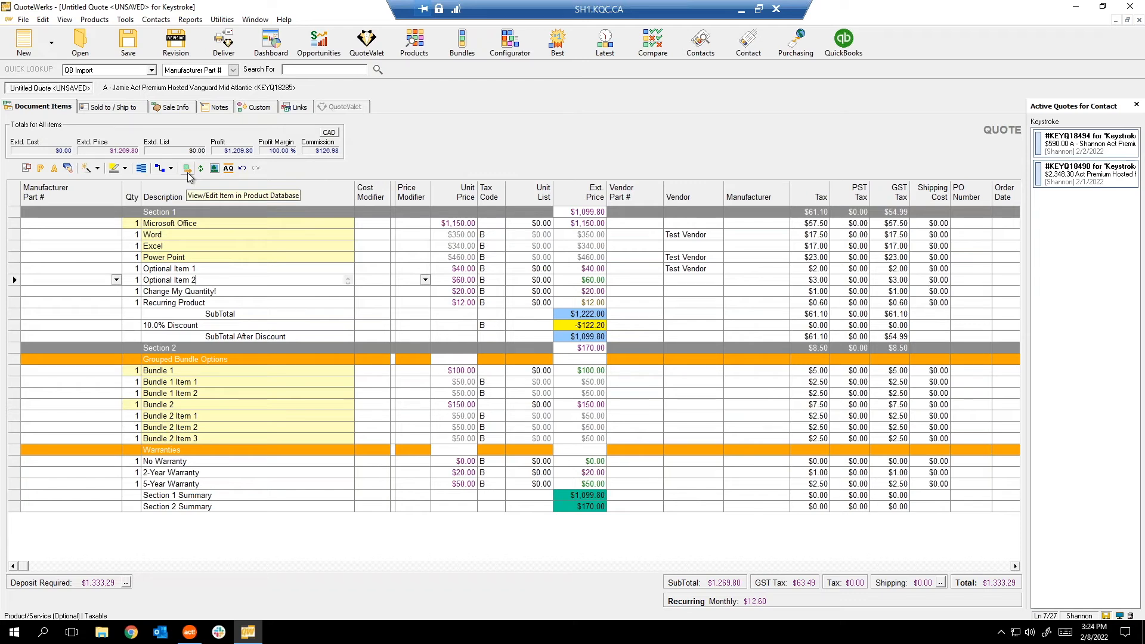
{"action": "left_click", "coordinate": [226, 171]}
{"action": "left_click", "coordinate": [109, 107]}
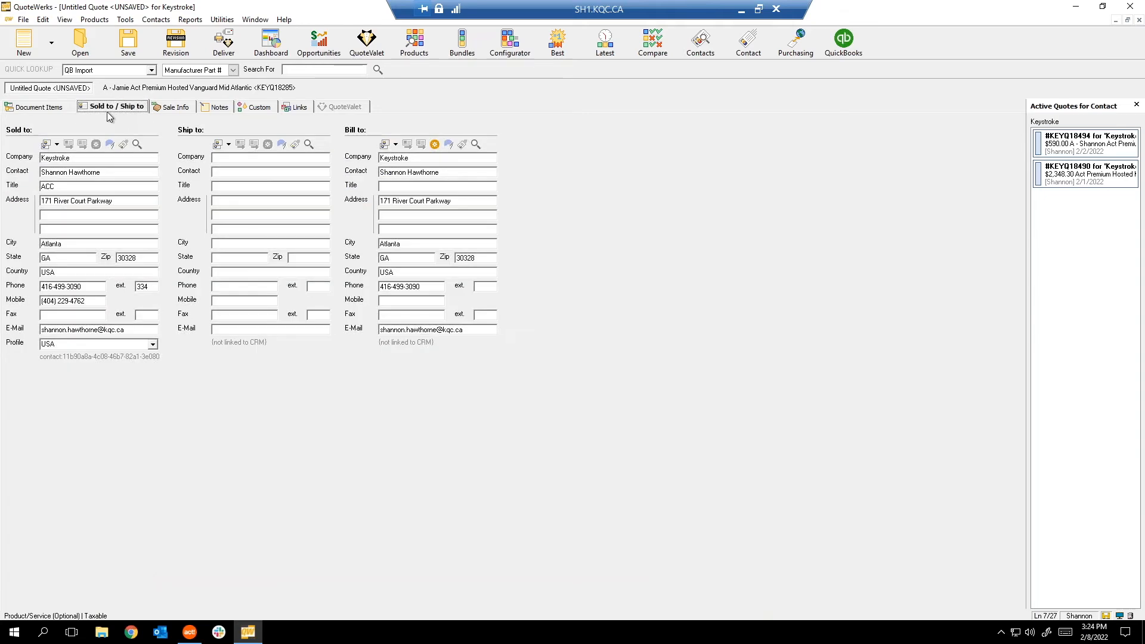
{"action": "left_click", "coordinate": [59, 108]}
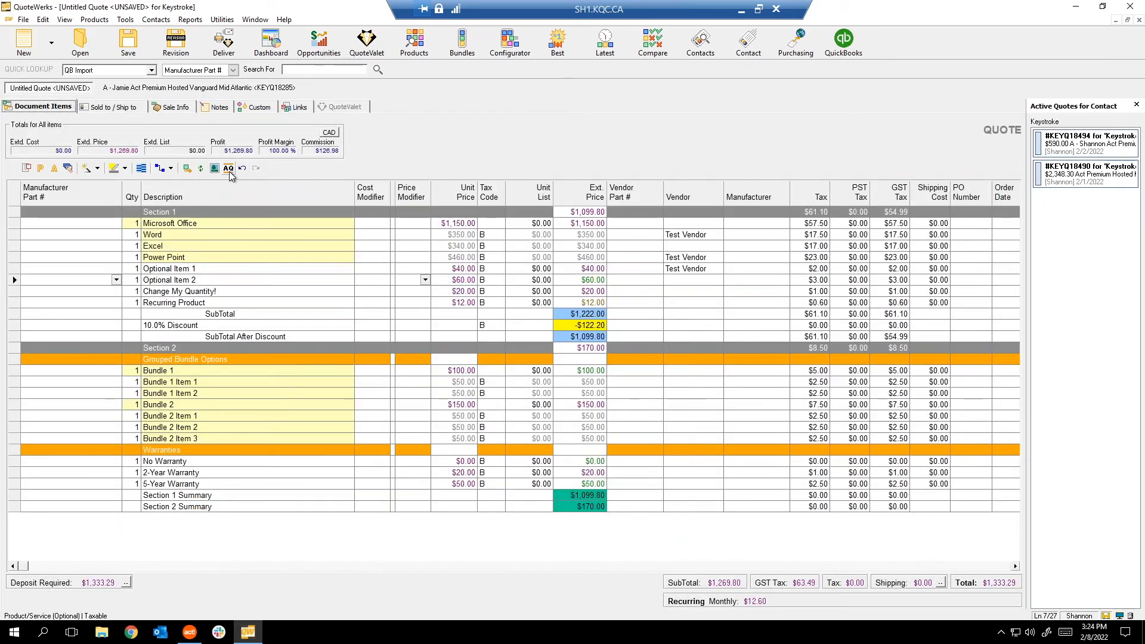
{"action": "left_click", "coordinate": [229, 171]}
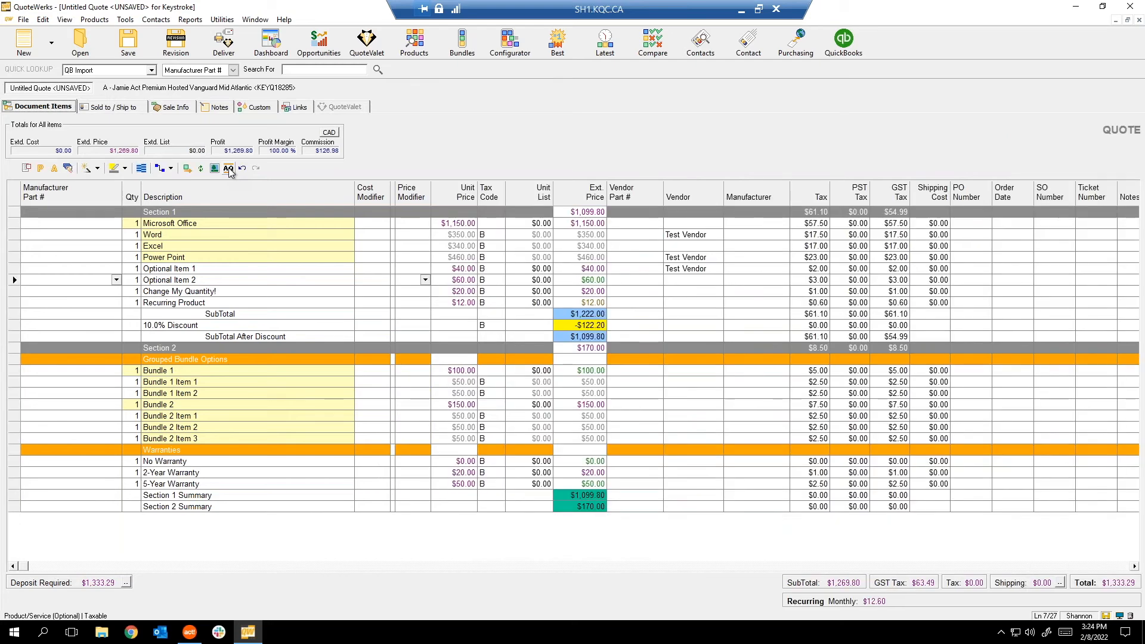
{"action": "left_click", "coordinate": [229, 171]}
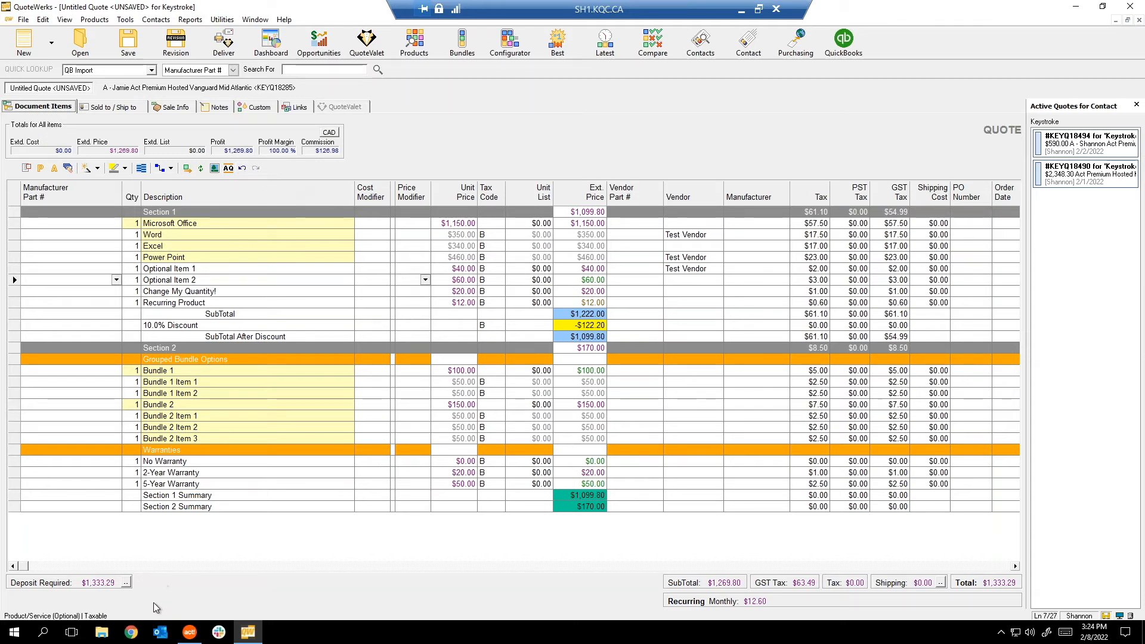
{"action": "left_click", "coordinate": [198, 516]}
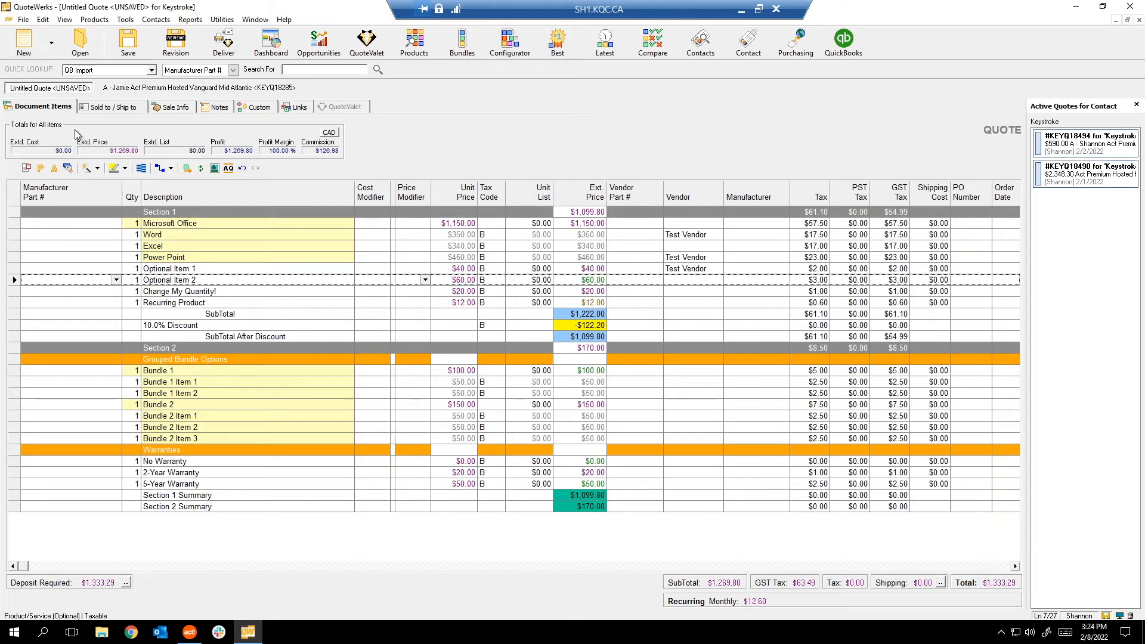
{"action": "left_click", "coordinate": [126, 582]}
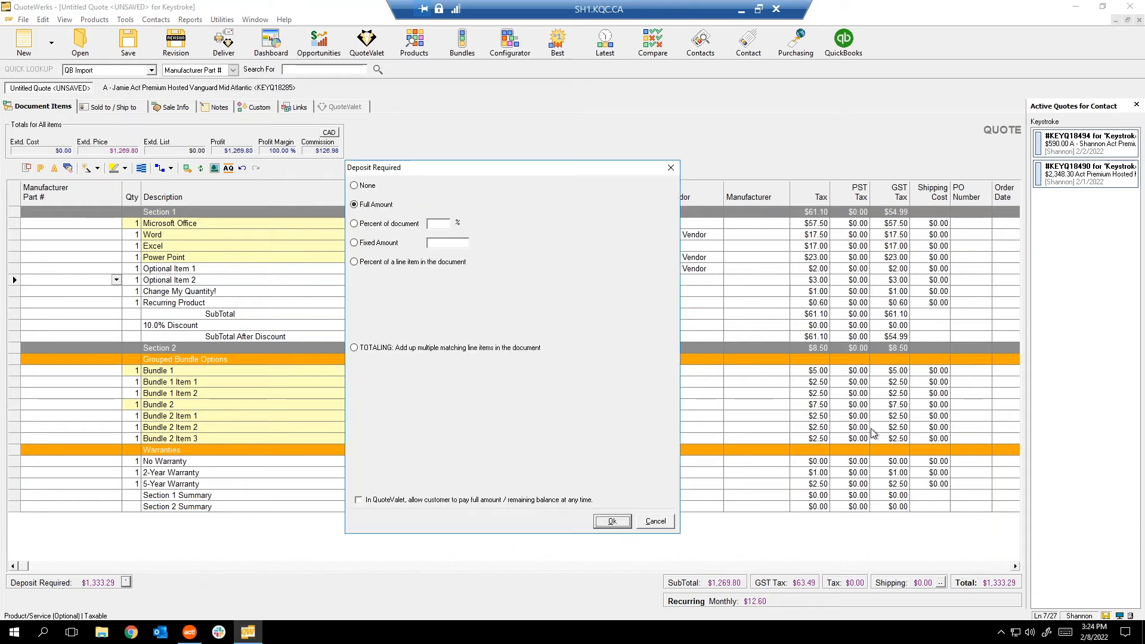
{"action": "left_click", "coordinate": [366, 226]}
{"action": "left_click", "coordinate": [368, 245]}
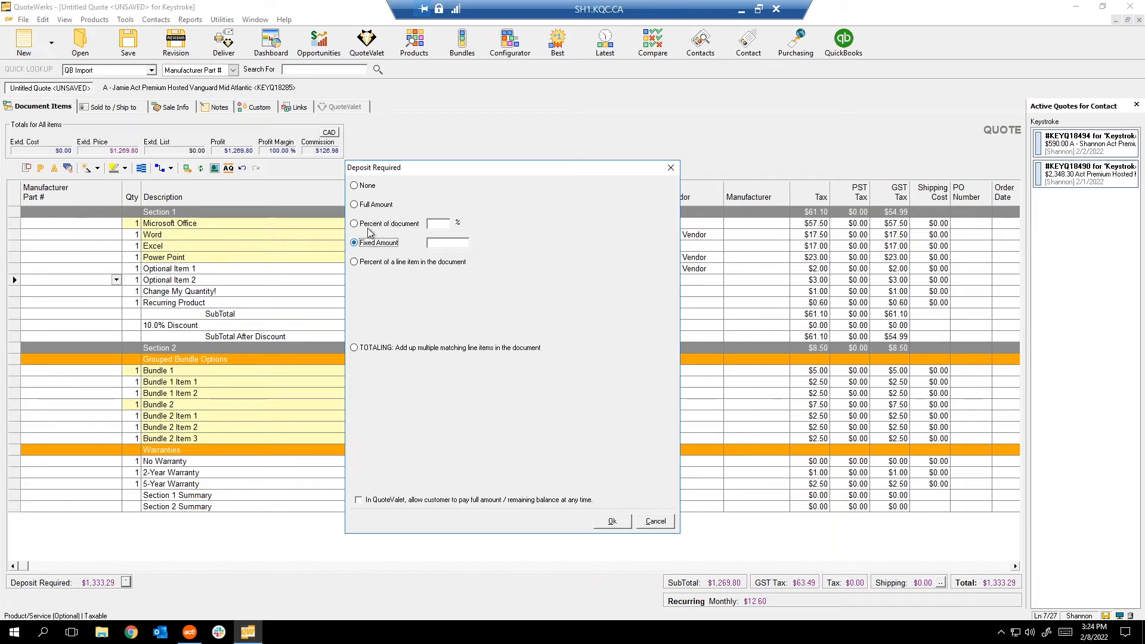
{"action": "left_click", "coordinate": [370, 225]}
{"action": "left_click", "coordinate": [397, 263]}
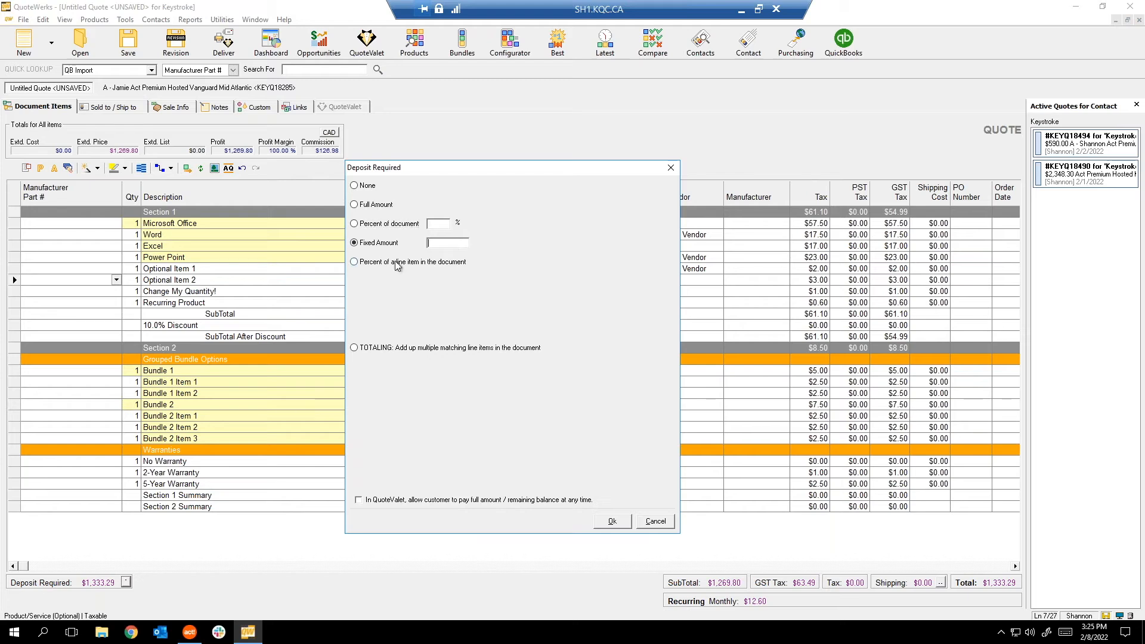
{"action": "left_click", "coordinate": [365, 348]}
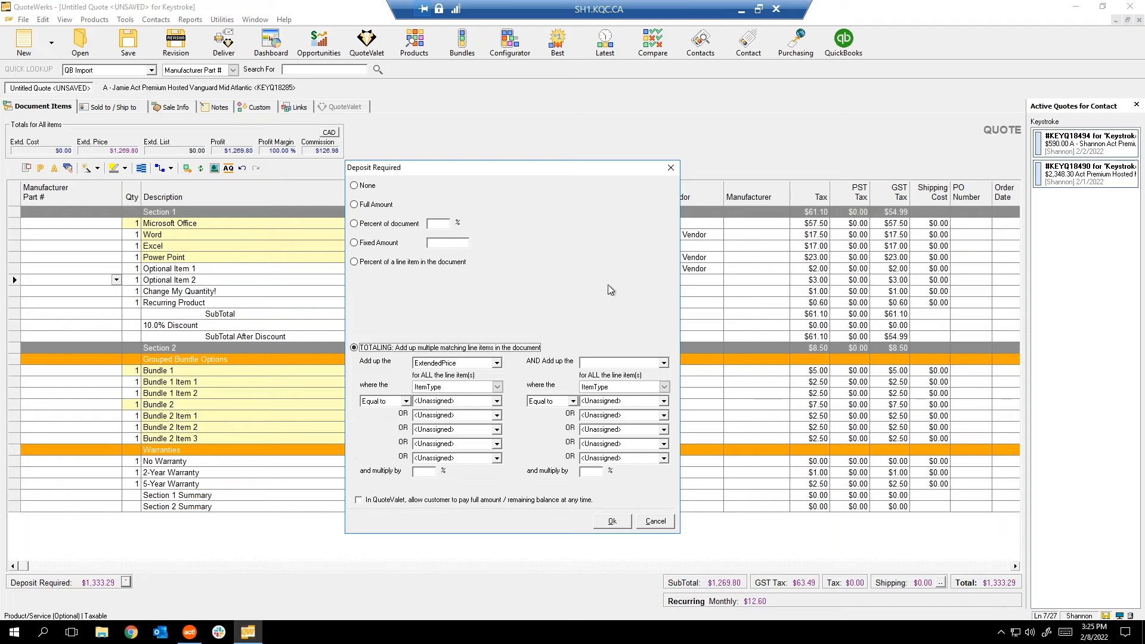
{"action": "left_click", "coordinate": [657, 521]}
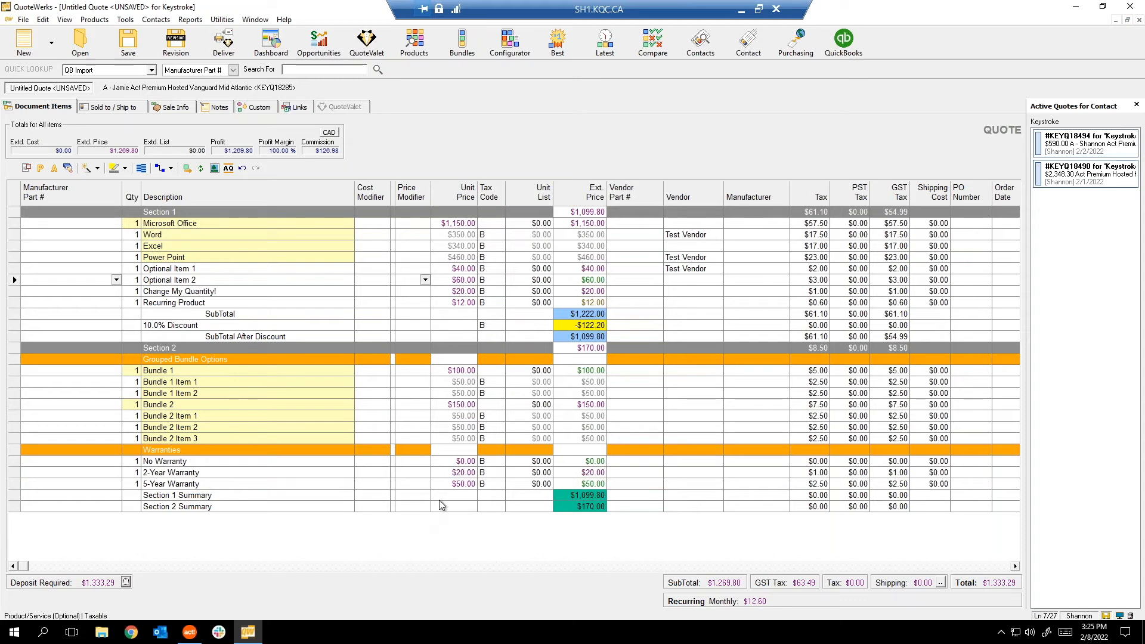
{"action": "left_click", "coordinate": [466, 395]}
Add Credit Card and Check as payment options on the Sale Info tab.
{"action": "left_click", "coordinate": [176, 107]}
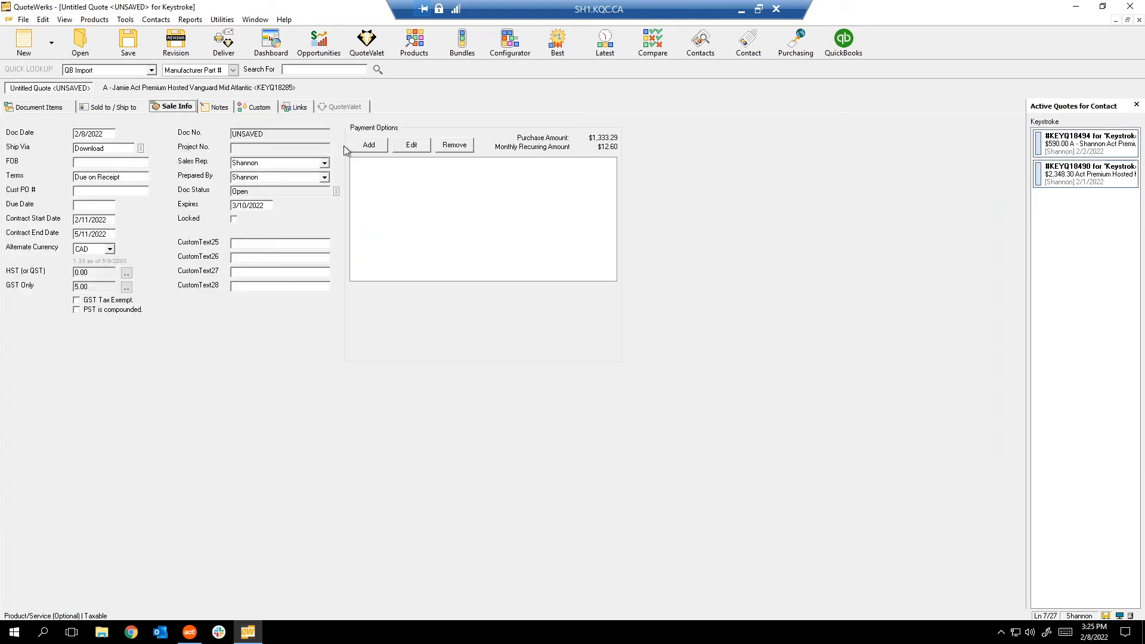
{"action": "left_click", "coordinate": [370, 149]}
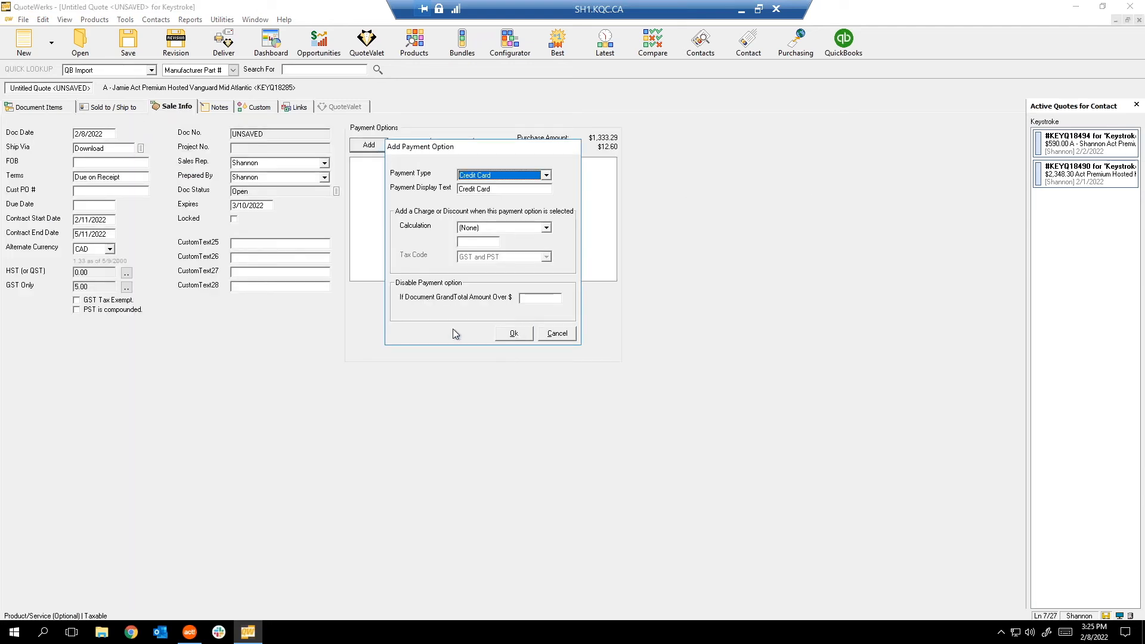
{"action": "left_click", "coordinate": [514, 334]}
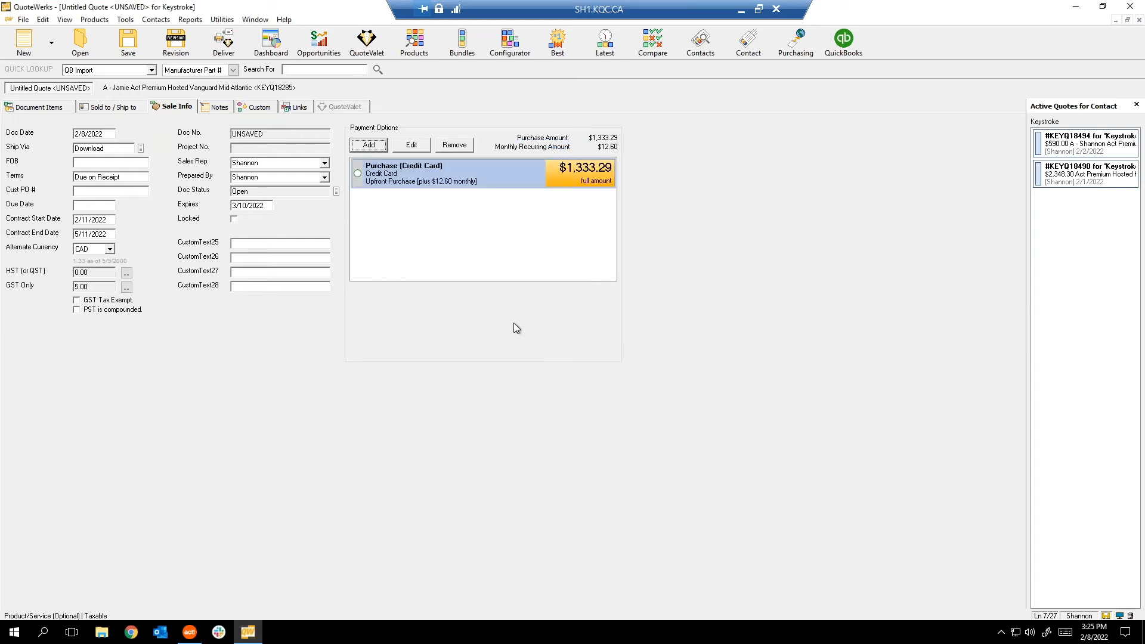
{"action": "left_click", "coordinate": [371, 147]}
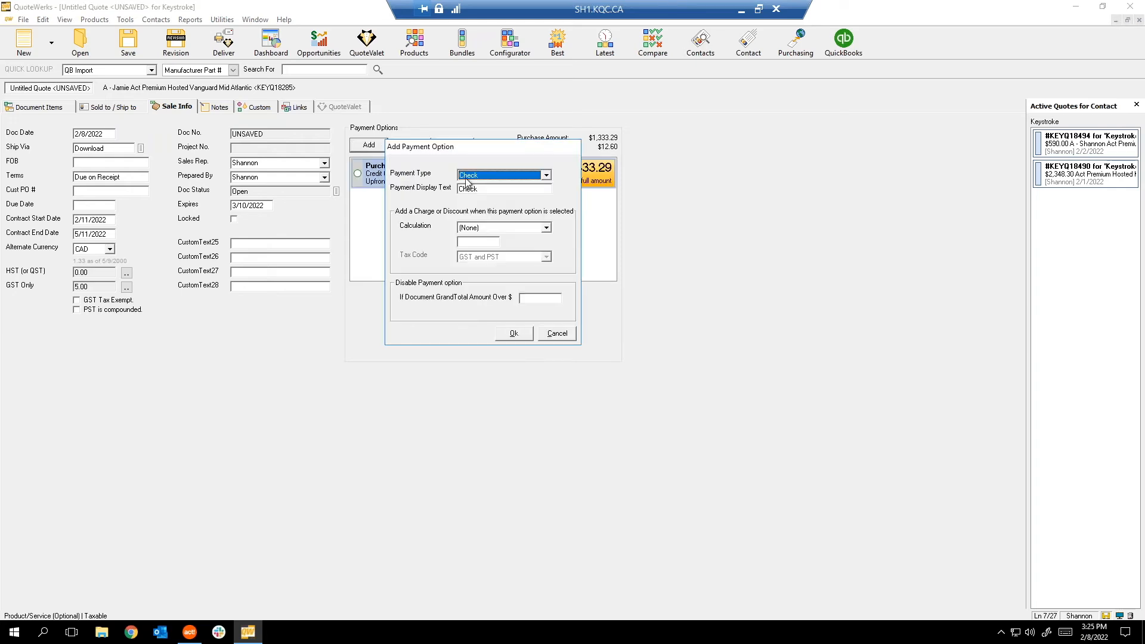
{"action": "left_click", "coordinate": [506, 331]}
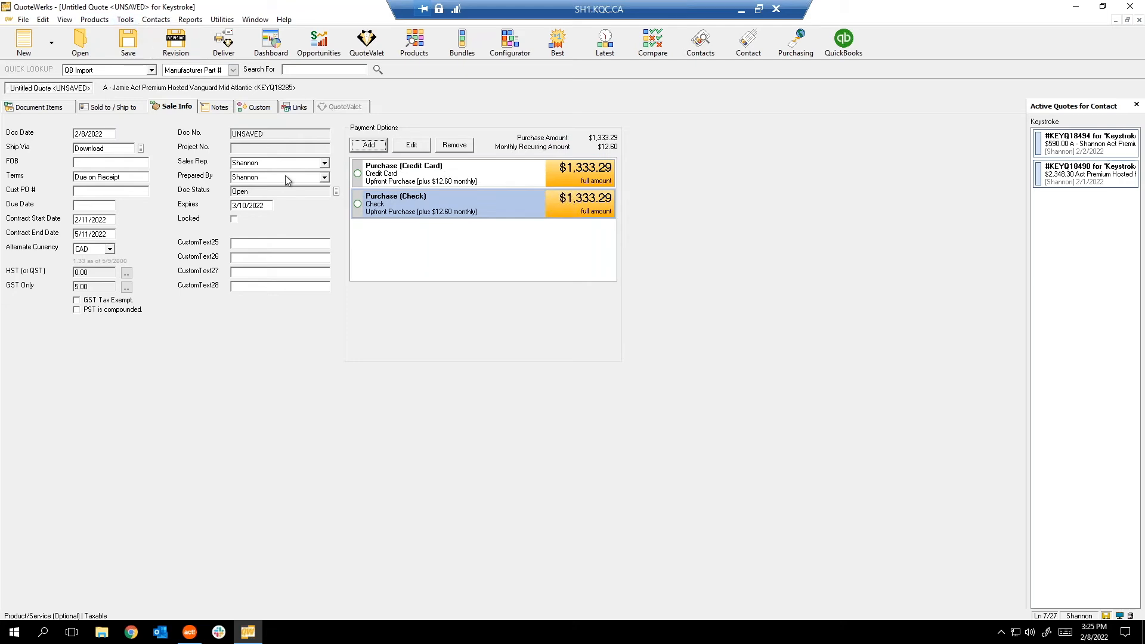
{"action": "left_click", "coordinate": [31, 108]}
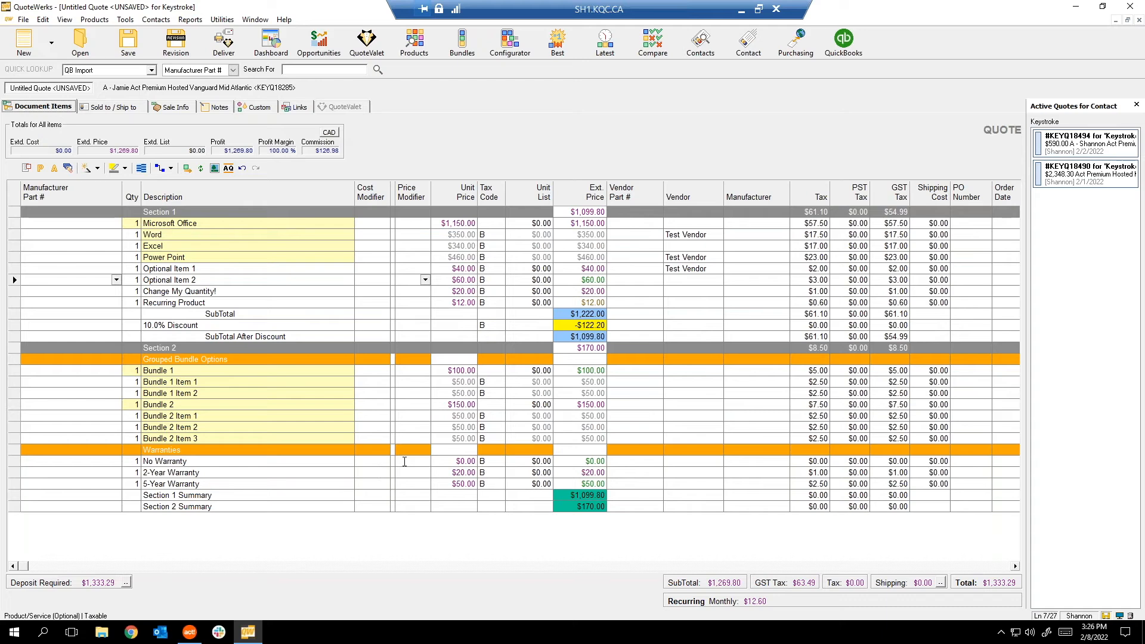
Open the Tools menu from the line-item grid.
{"action": "left_click", "coordinate": [132, 22]}
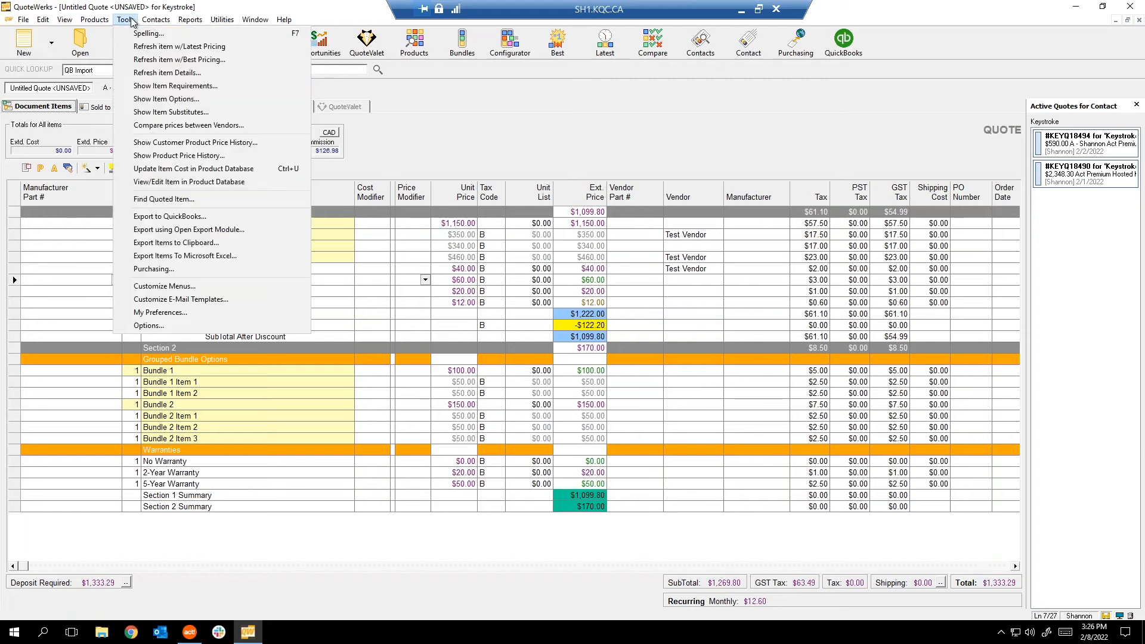
Enable 'Auto spell-check before sending e-mail' in My Preferences, then launch Microsoft Outlook.
{"action": "left_click", "coordinate": [155, 316]}
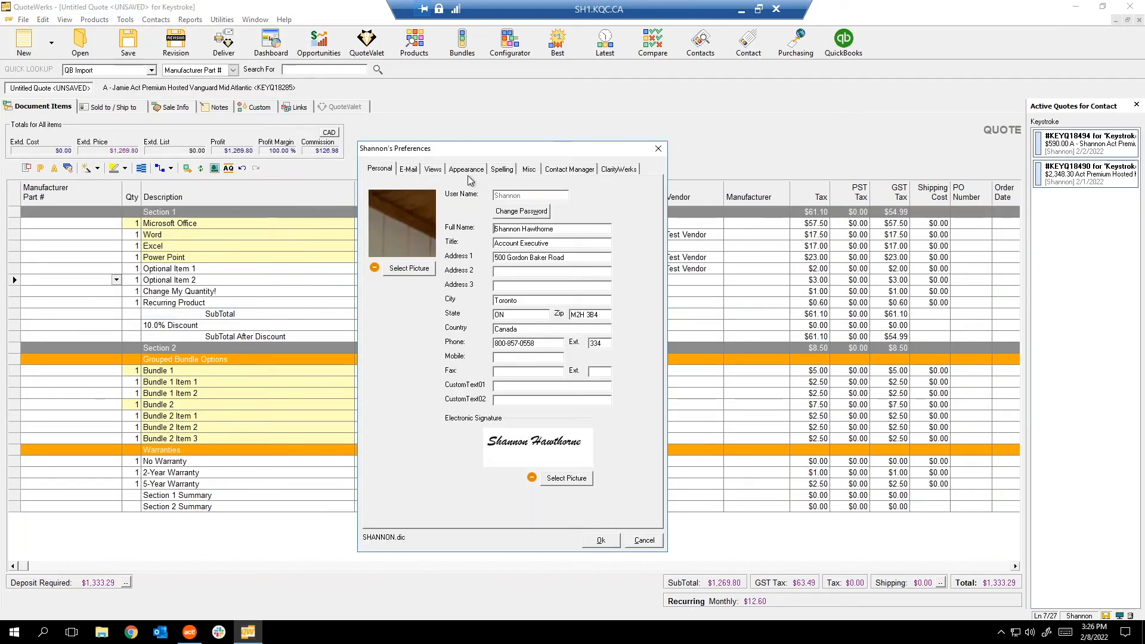
{"action": "left_click", "coordinate": [415, 172]}
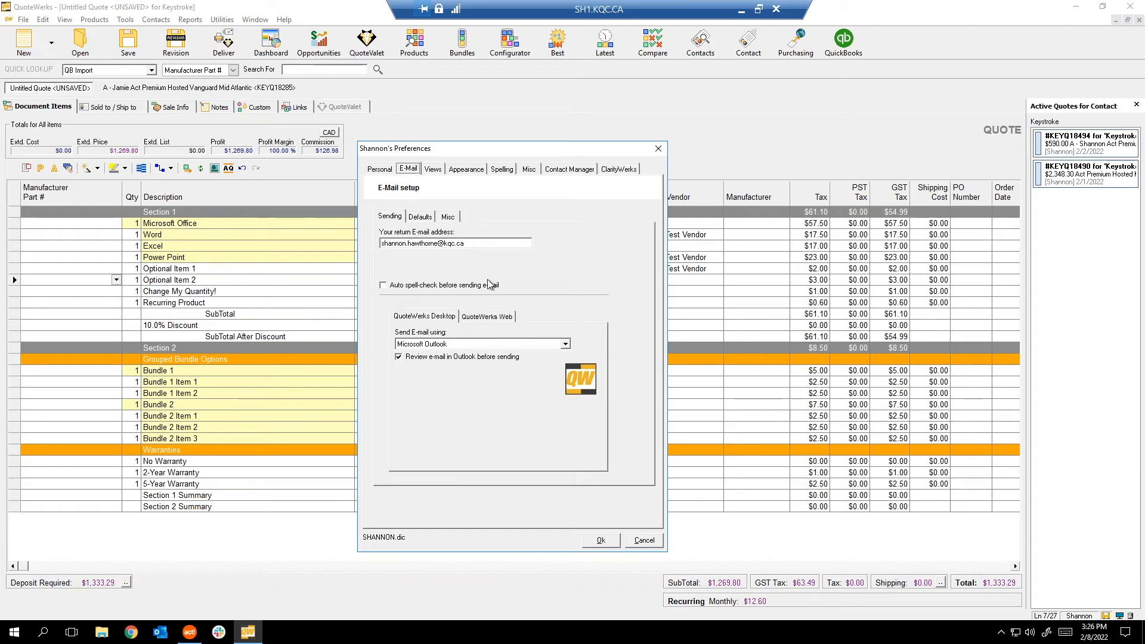
{"action": "left_click", "coordinate": [383, 286]}
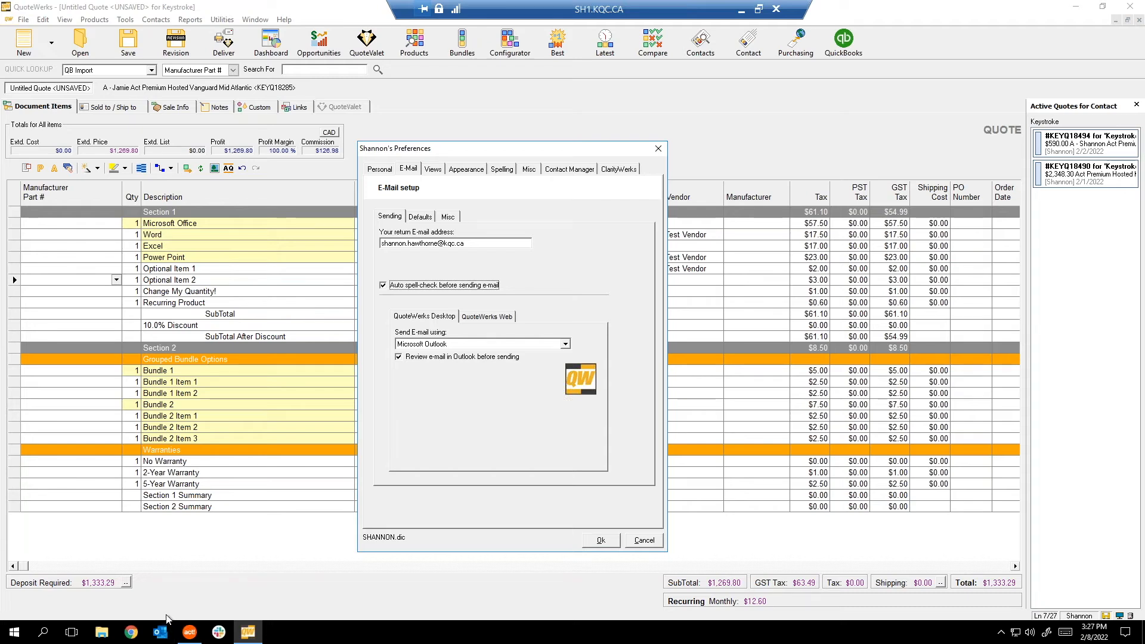
{"action": "left_click", "coordinate": [161, 633]}
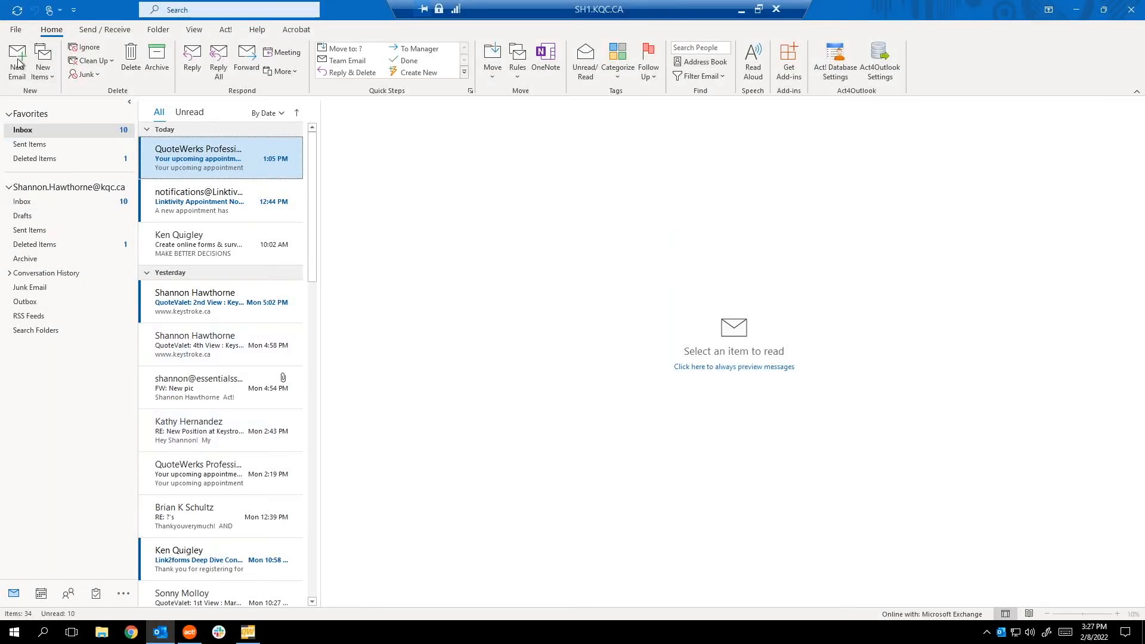
Check Outlook's version (32-bit, 16.0.14326.20702), return to the Inbox, then switch to QuoteWerks.
{"action": "left_click", "coordinate": [18, 30]}
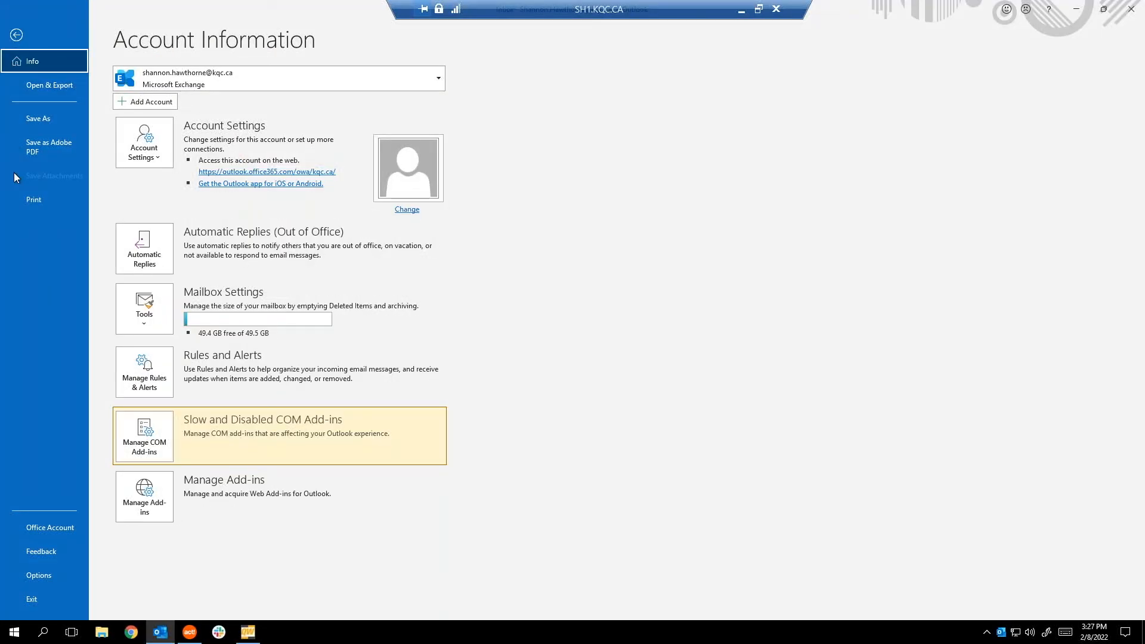
{"action": "left_click", "coordinate": [43, 529]}
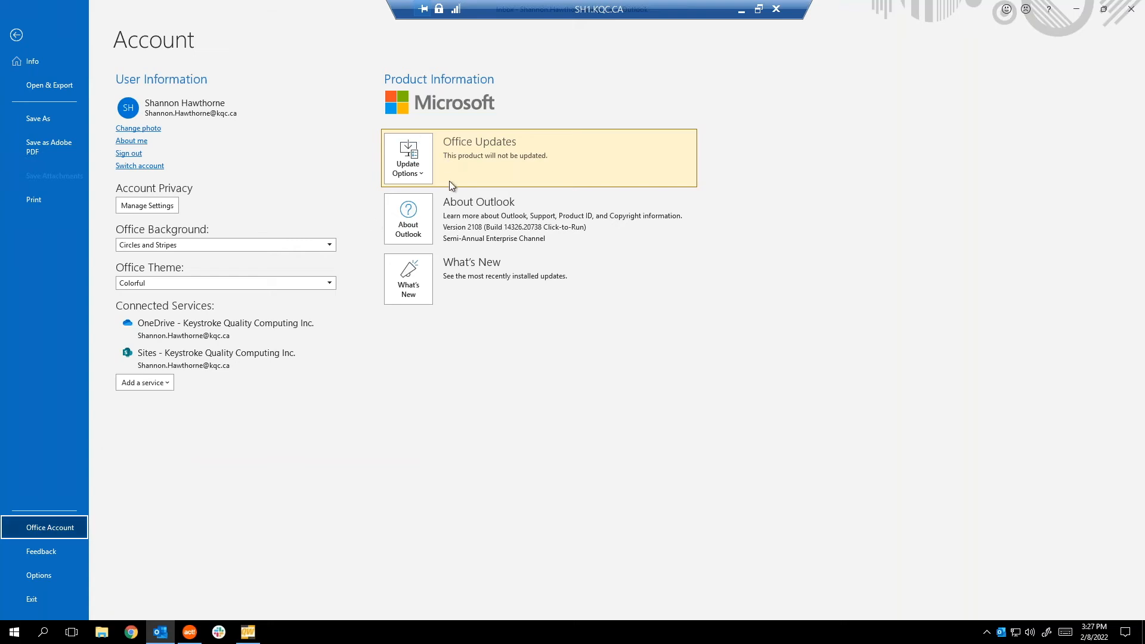
{"action": "left_click", "coordinate": [409, 231]}
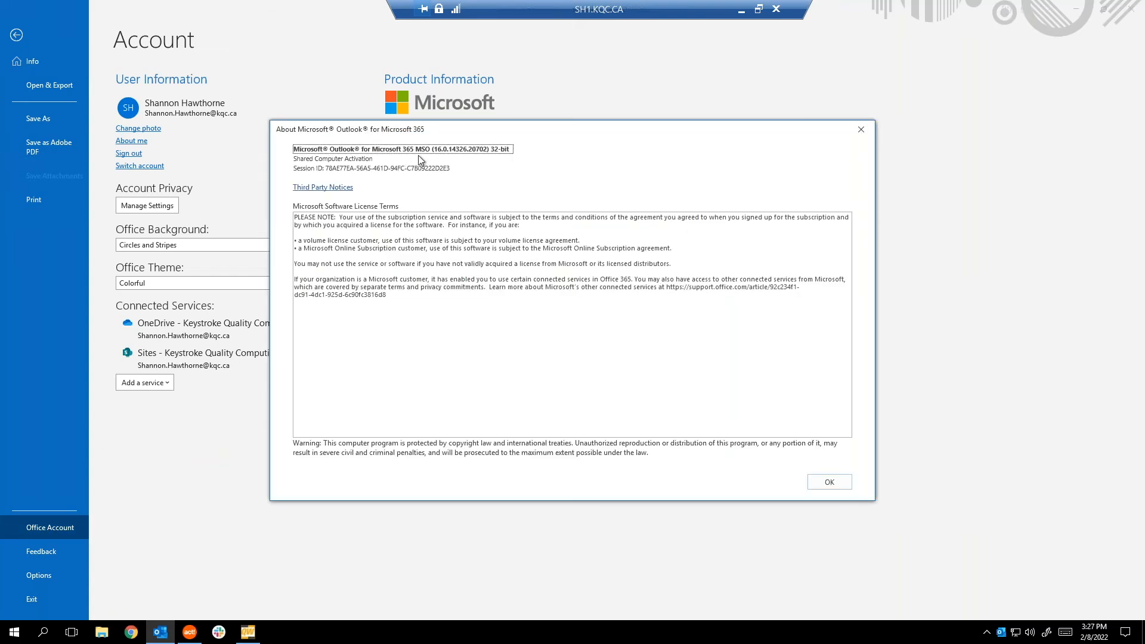
{"action": "double_click", "coordinate": [507, 151]}
{"action": "left_click", "coordinate": [832, 483]}
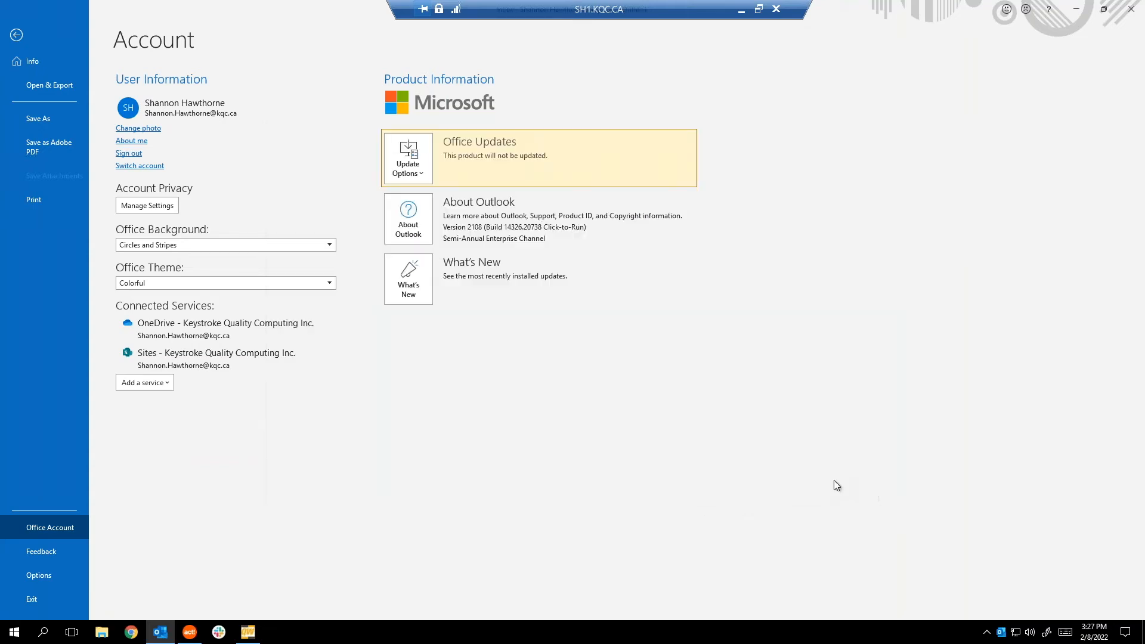
{"action": "left_click", "coordinate": [17, 36]}
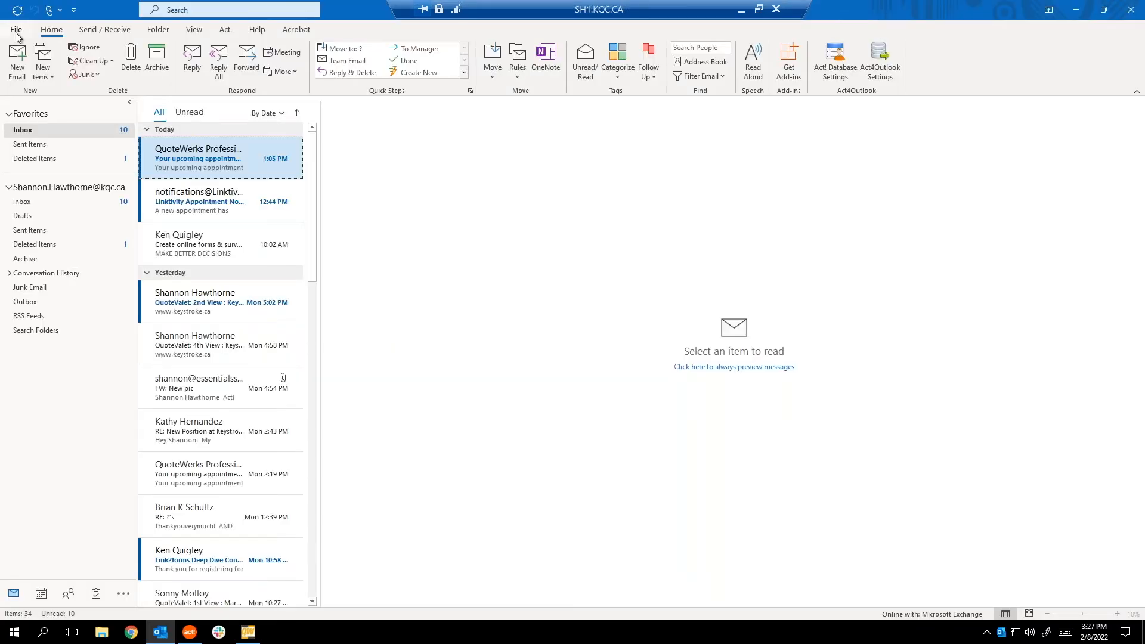
{"action": "left_click", "coordinate": [249, 633]}
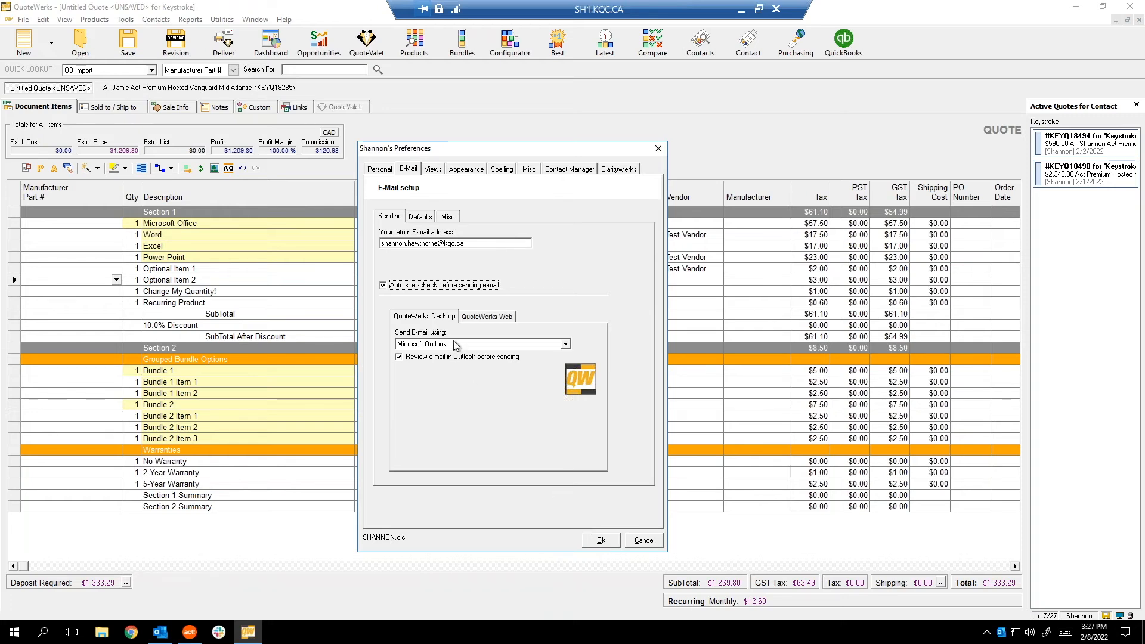
Enable Auto spell-check before sending e-mail in My Preferences, keeping the unsaved quote open.
{"action": "left_click", "coordinate": [600, 540]}
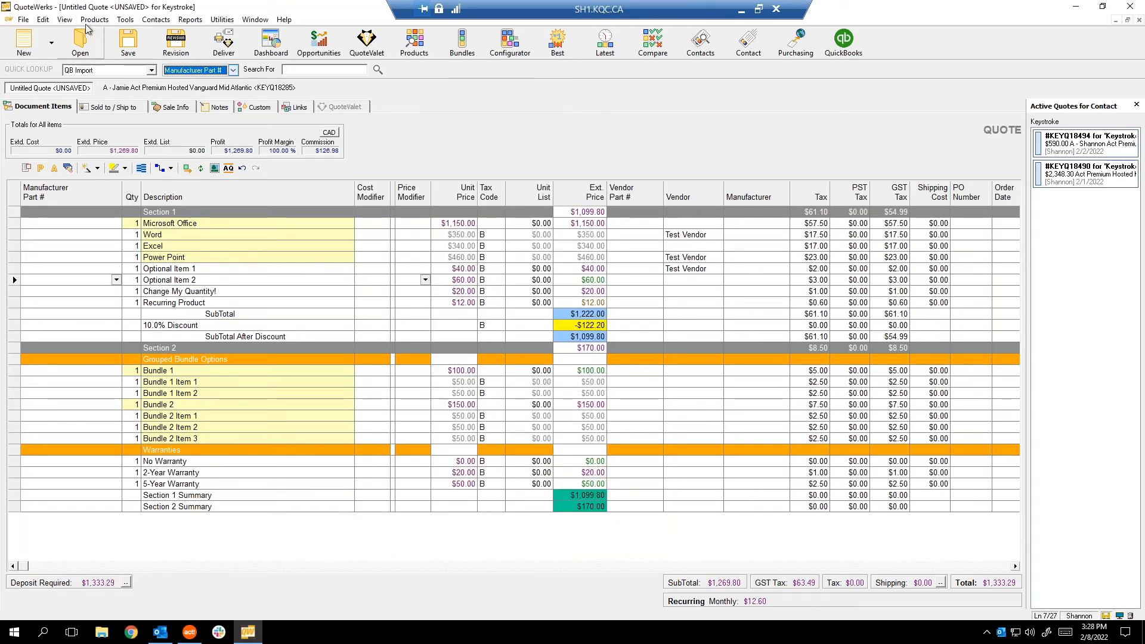
{"action": "left_click", "coordinate": [124, 23]}
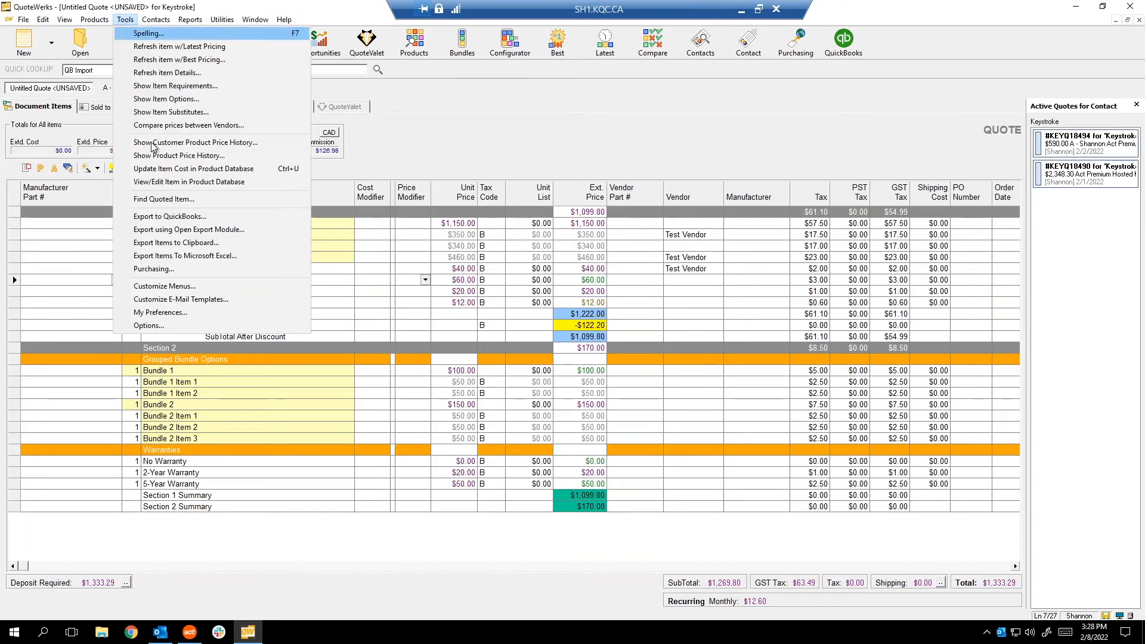
{"action": "left_click", "coordinate": [161, 313]}
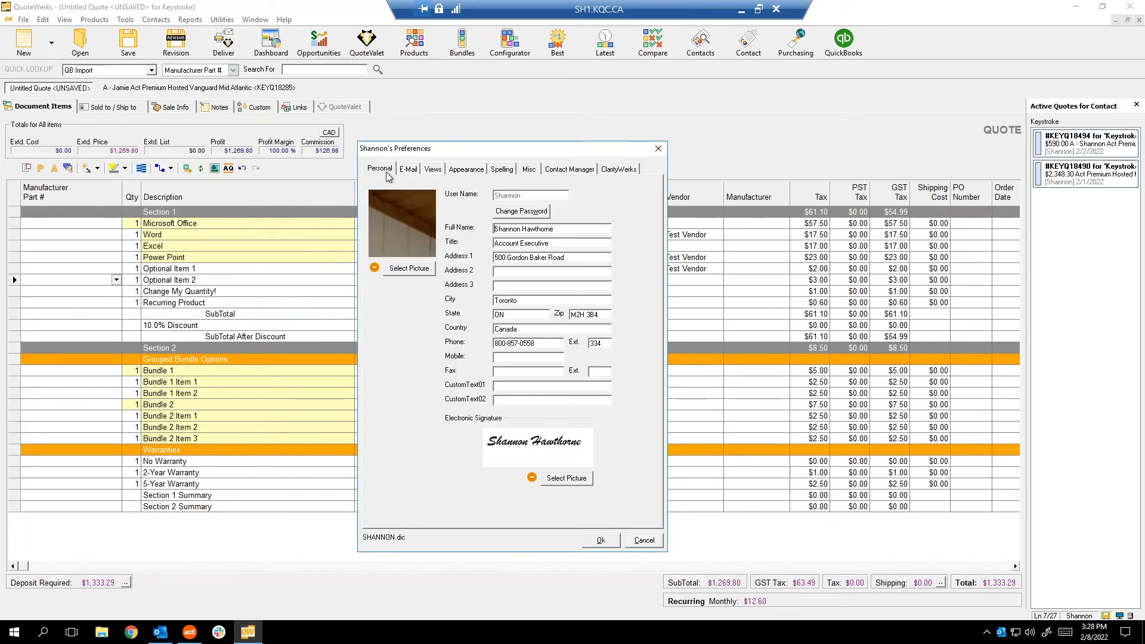
{"action": "left_click", "coordinate": [408, 168]}
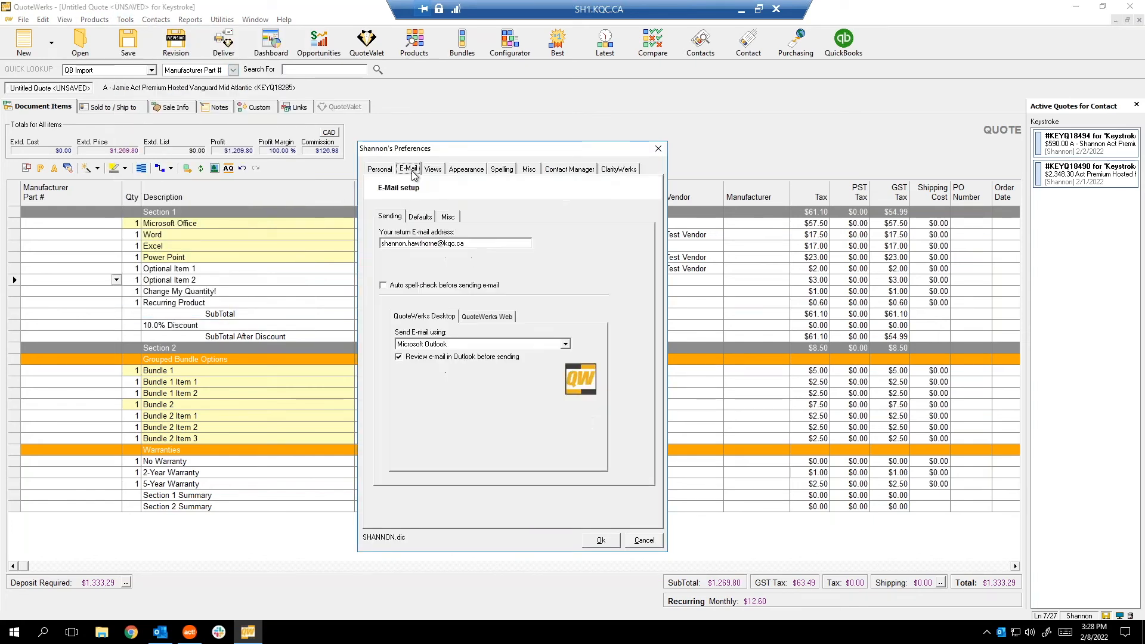
{"action": "left_click", "coordinate": [382, 285]}
{"action": "left_click", "coordinate": [600, 539]}
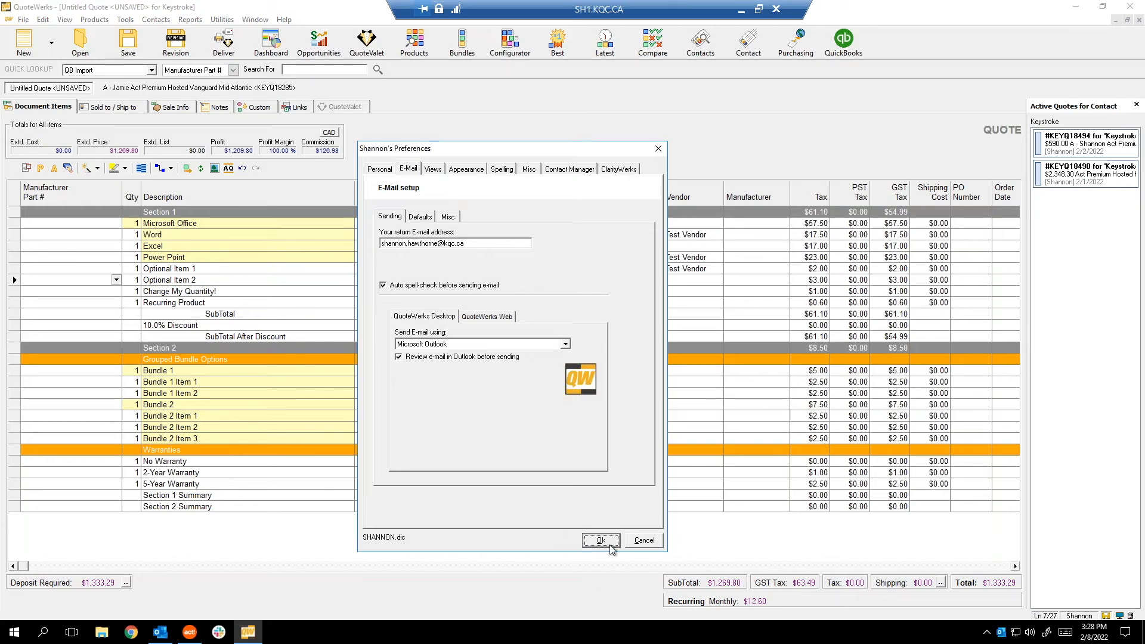
{"action": "left_click", "coordinate": [1130, 7]}
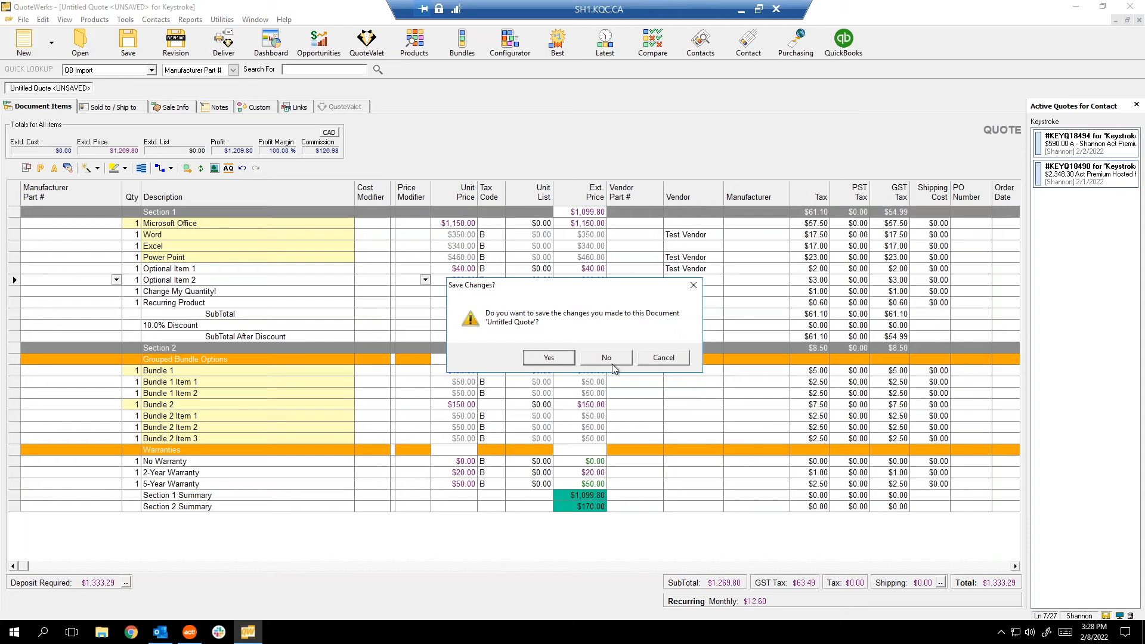
{"action": "left_click", "coordinate": [678, 360]}
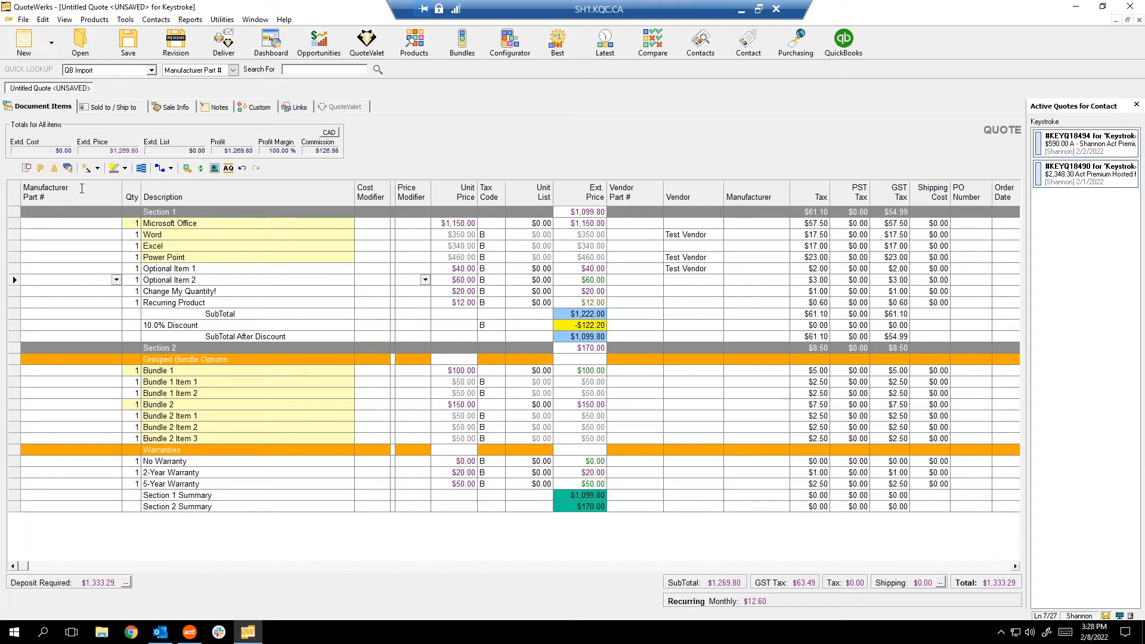
Dismiss the auto-save prompt and insert a blank line below SubTotal After Discount in Section 1.
{"action": "left_click", "coordinate": [274, 404]}
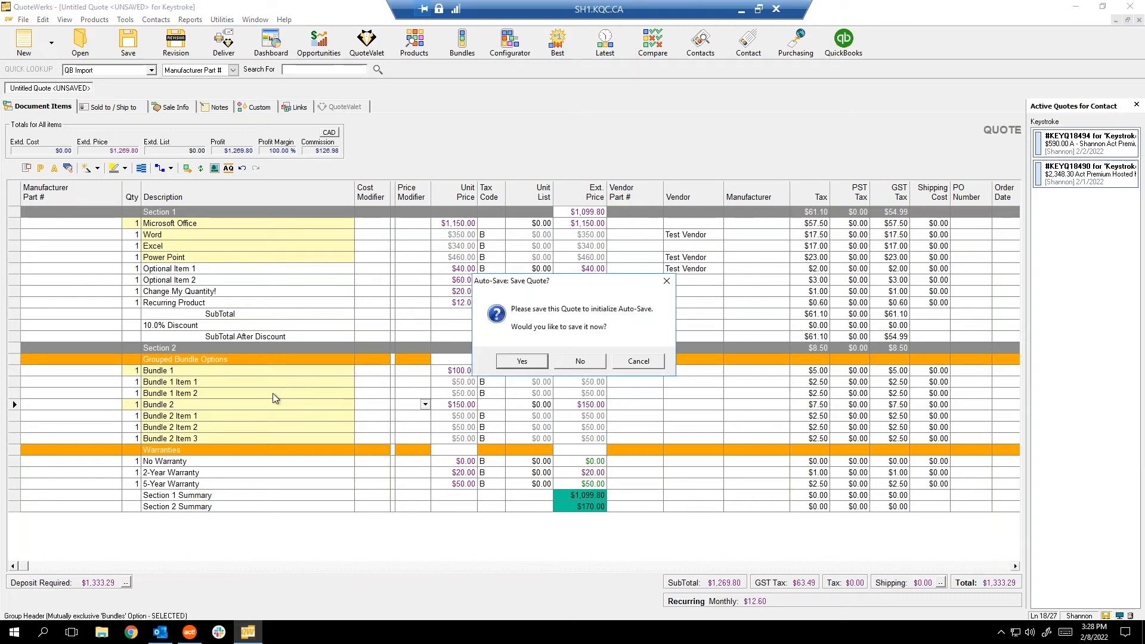
{"action": "left_click", "coordinate": [637, 362]}
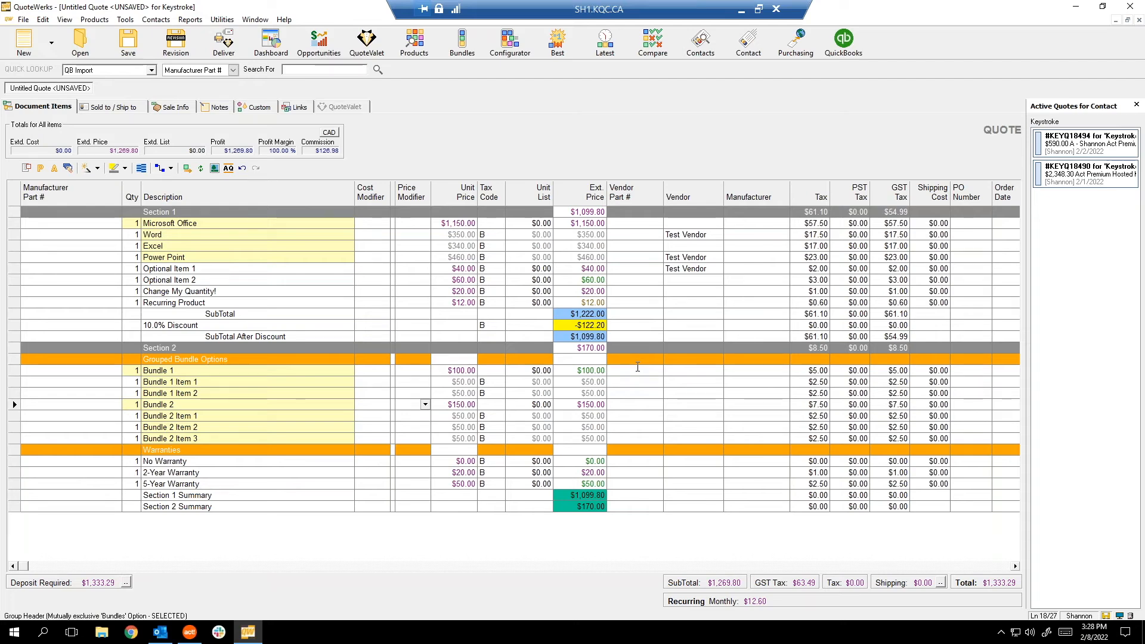
{"action": "left_click", "coordinate": [11, 325]}
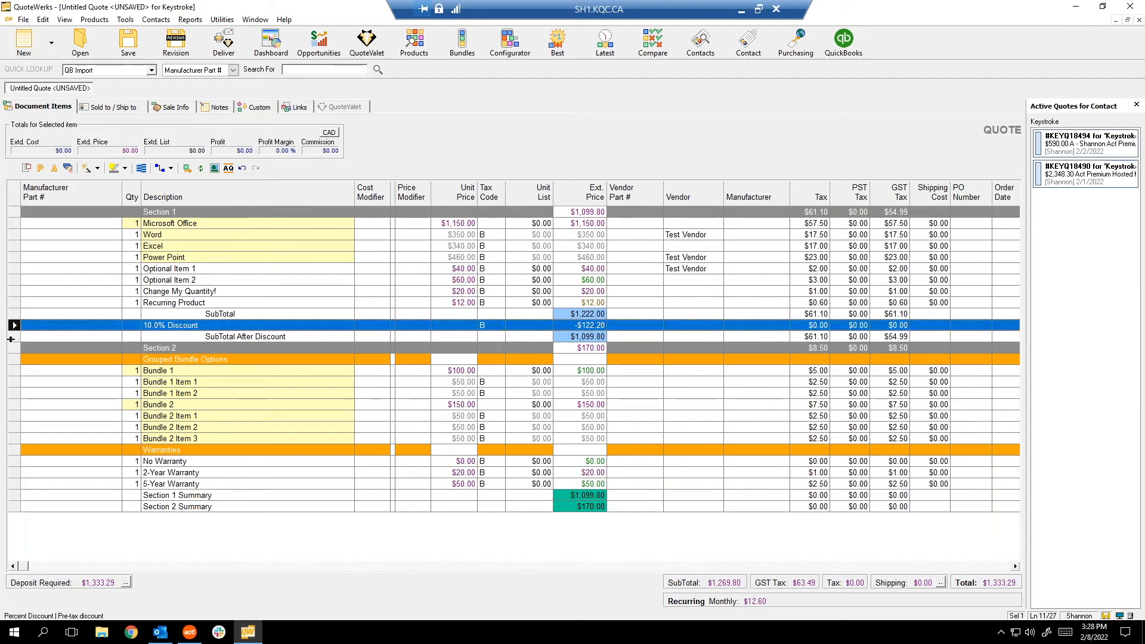
{"action": "left_click", "coordinate": [11, 336]}
{"action": "right_click", "coordinate": [12, 336]}
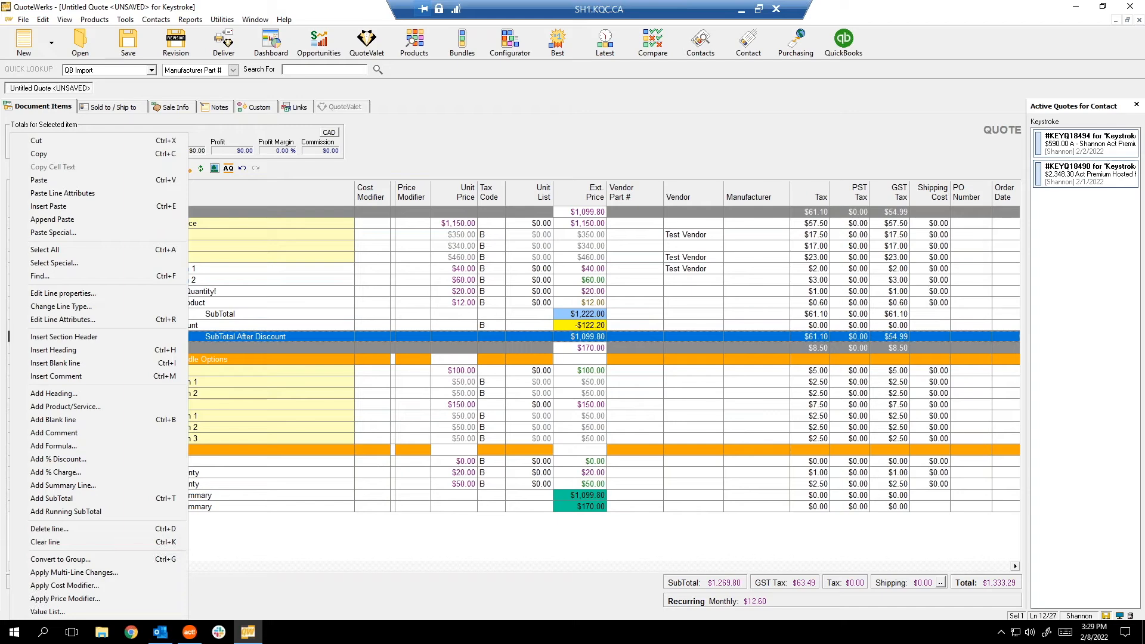
{"action": "left_click", "coordinate": [54, 363]}
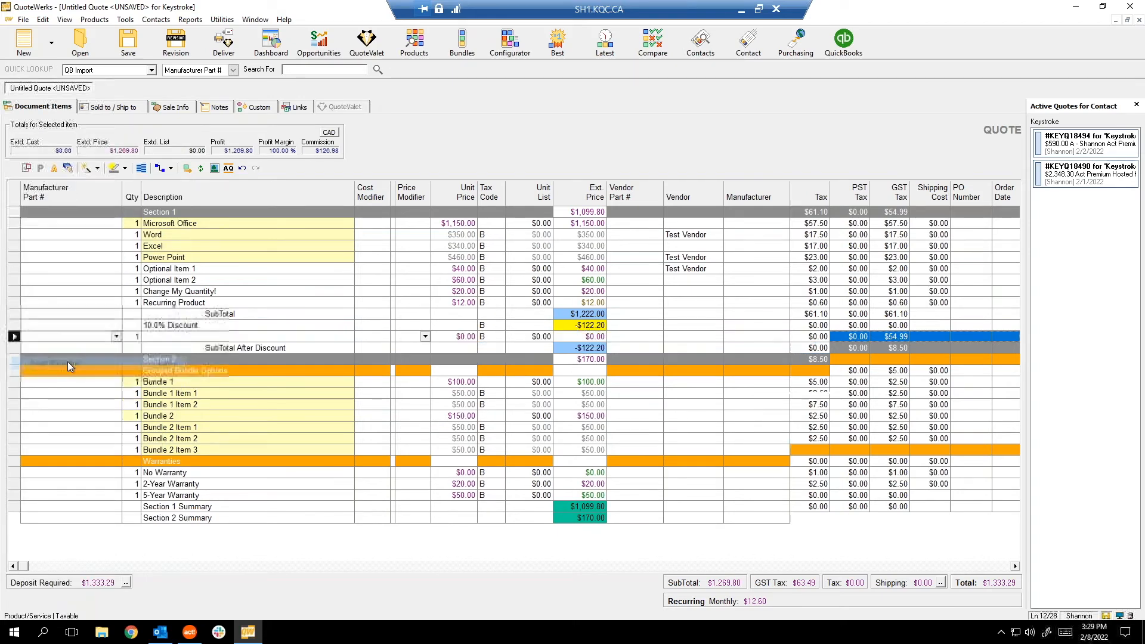
{"action": "left_click", "coordinate": [13, 337]}
{"action": "left_click_drag", "start_coordinate": [16, 349], "coordinate": [17, 351]}
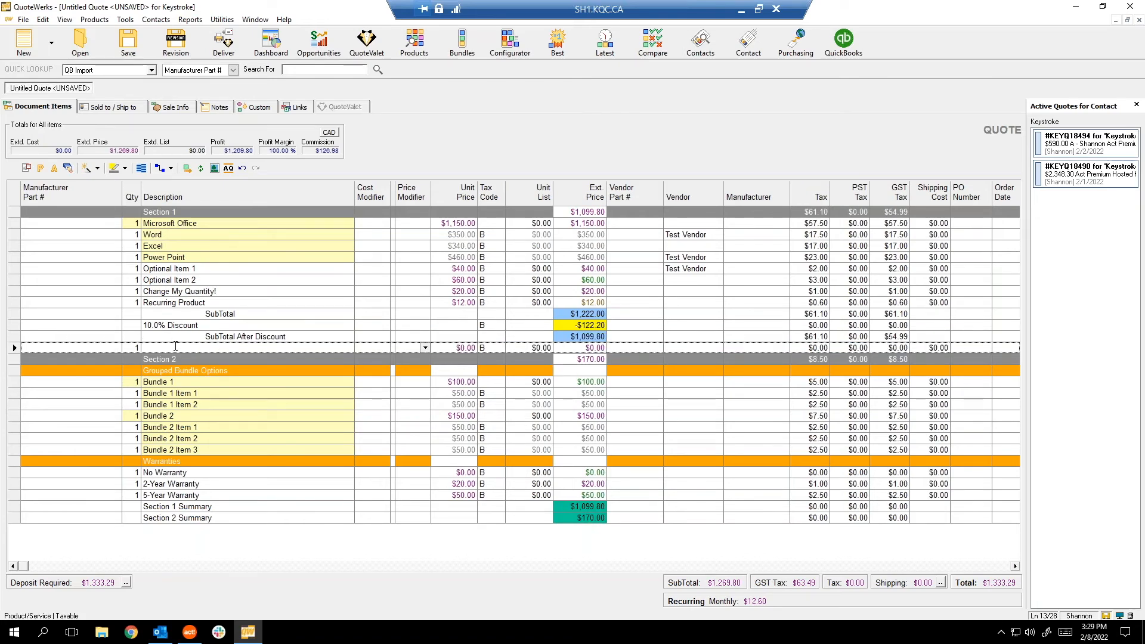
Make the blank line a '$5.00 Off Coupon' item with a -$5.00 unit price.
{"action": "left_click", "coordinate": [176, 347]}
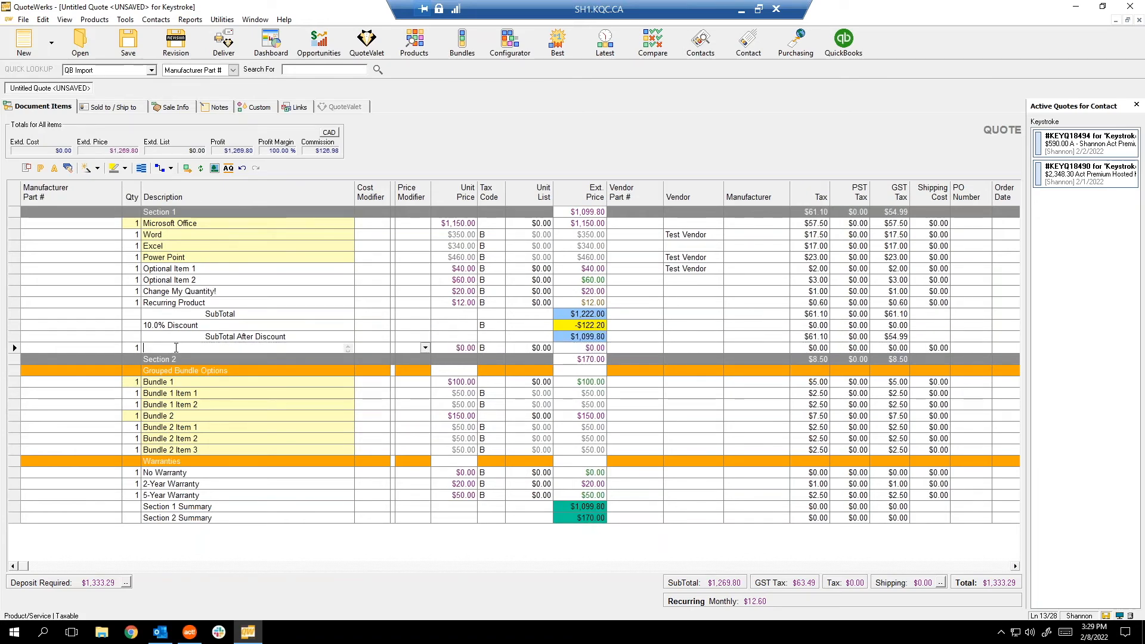
{"action": "type", "text": "$5.00 Off Coi"}
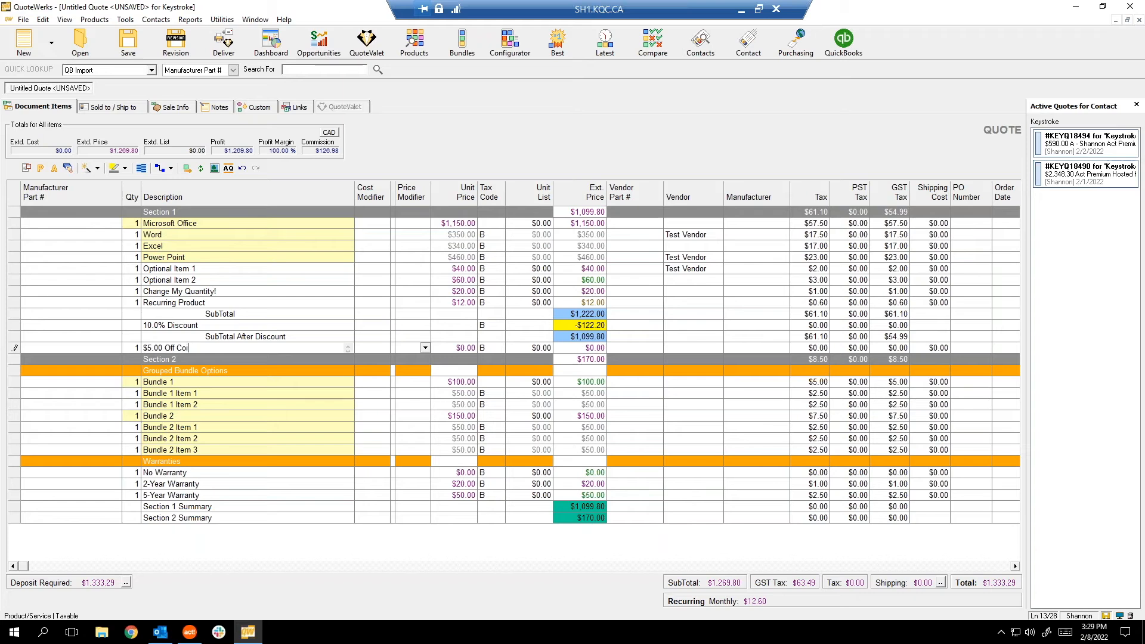
{"action": "type", "text": "yupon"}
{"action": "left_click", "coordinate": [454, 348]}
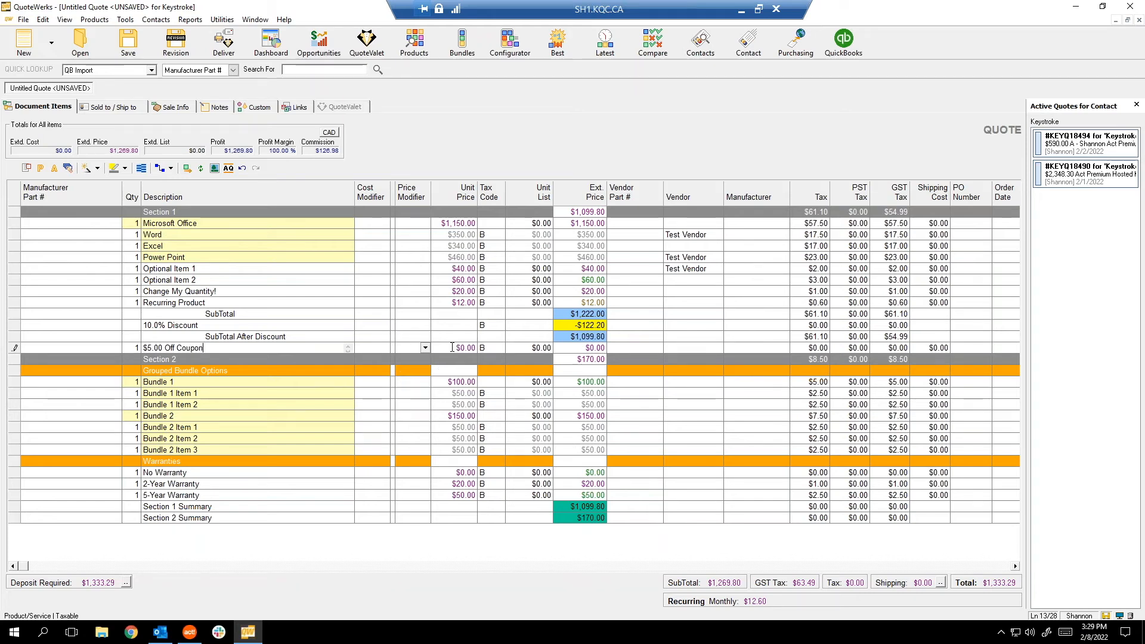
{"action": "type", "text": "-$"}
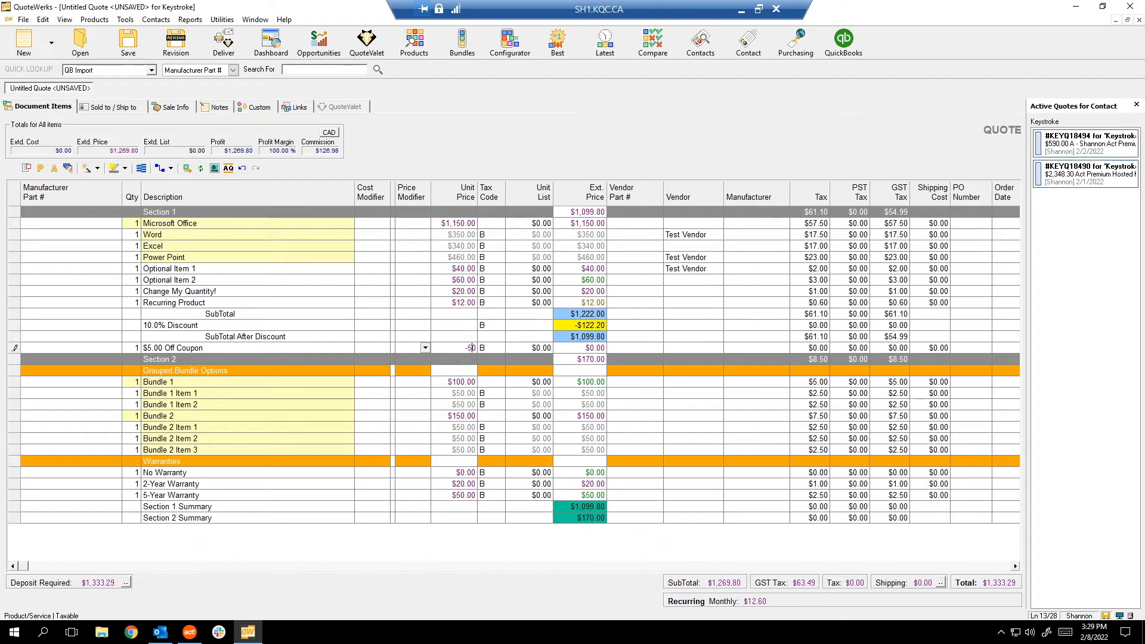
{"action": "type", "text": "5"}
{"action": "key", "text": "Return"}
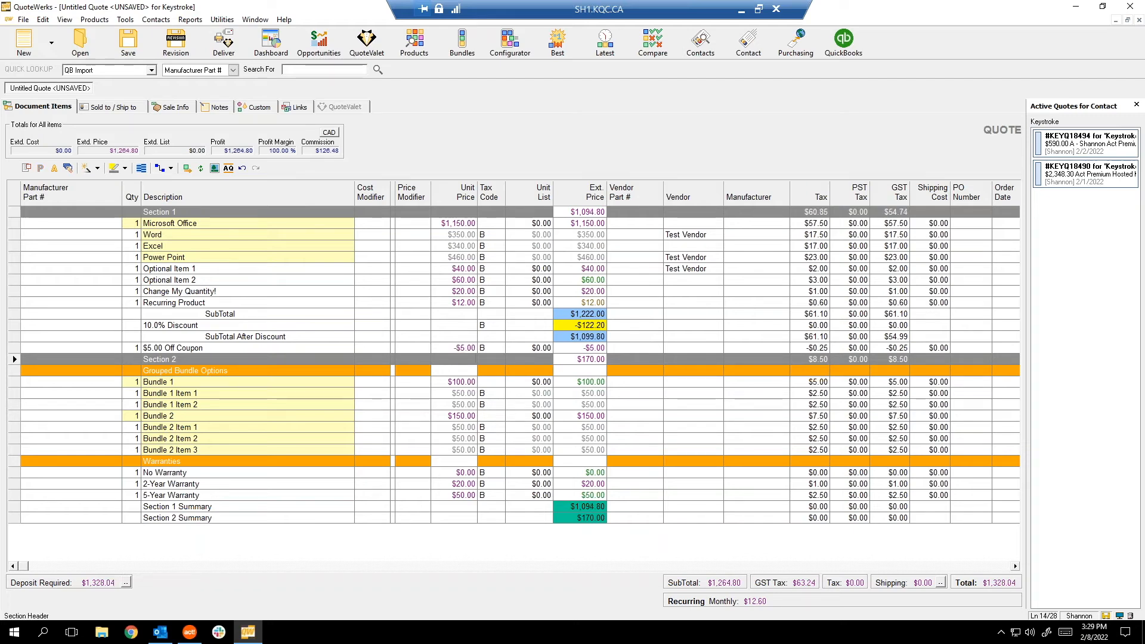
{"action": "left_click", "coordinate": [11, 358]}
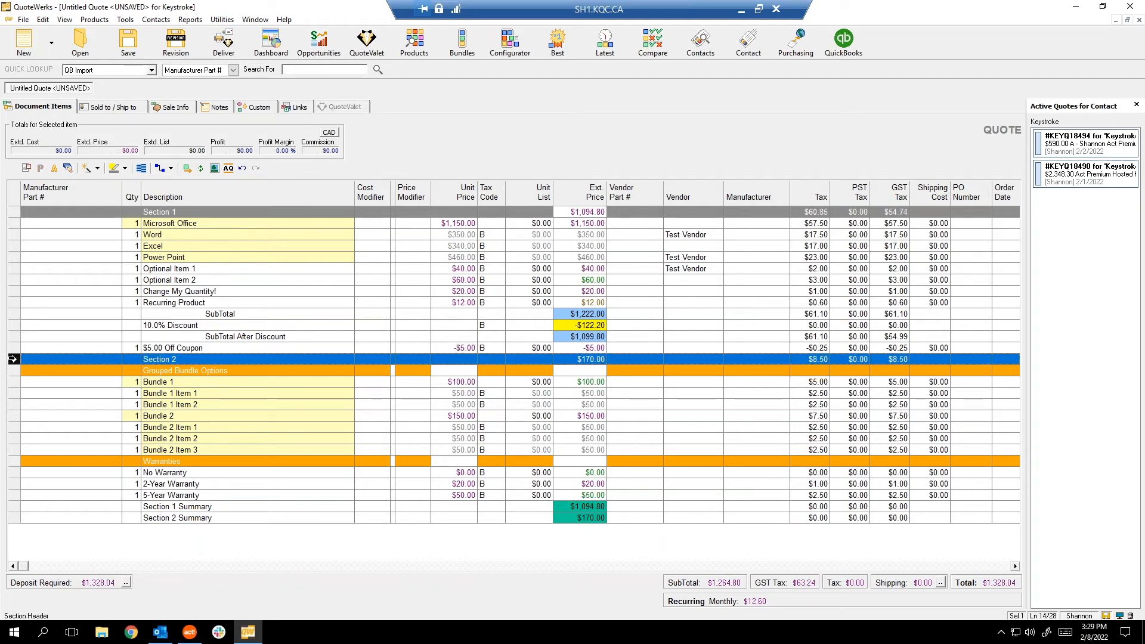
{"action": "right_click", "coordinate": [10, 359]}
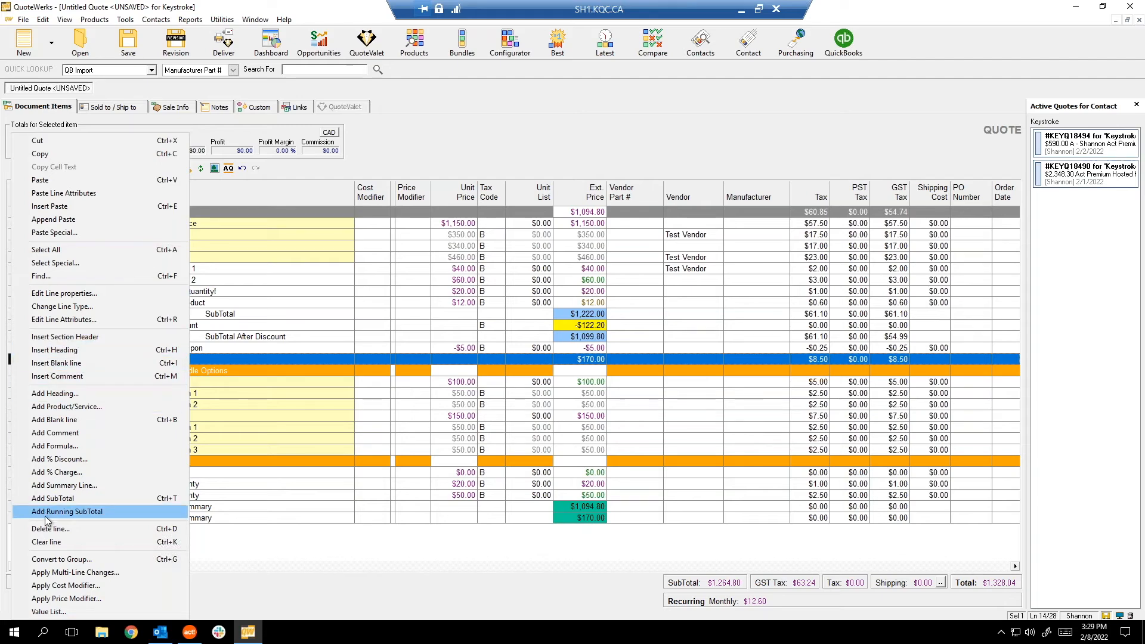
Add a SubTotal line at Section 2, move it up, then delete it.
{"action": "left_click", "coordinate": [64, 502]}
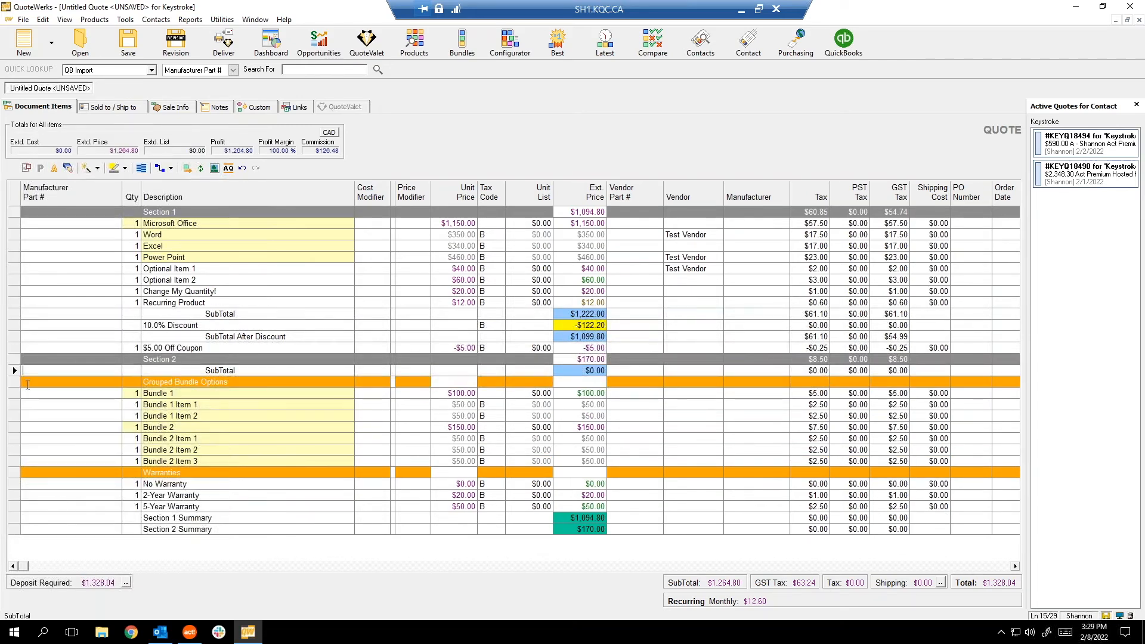
{"action": "left_click", "coordinate": [14, 369]}
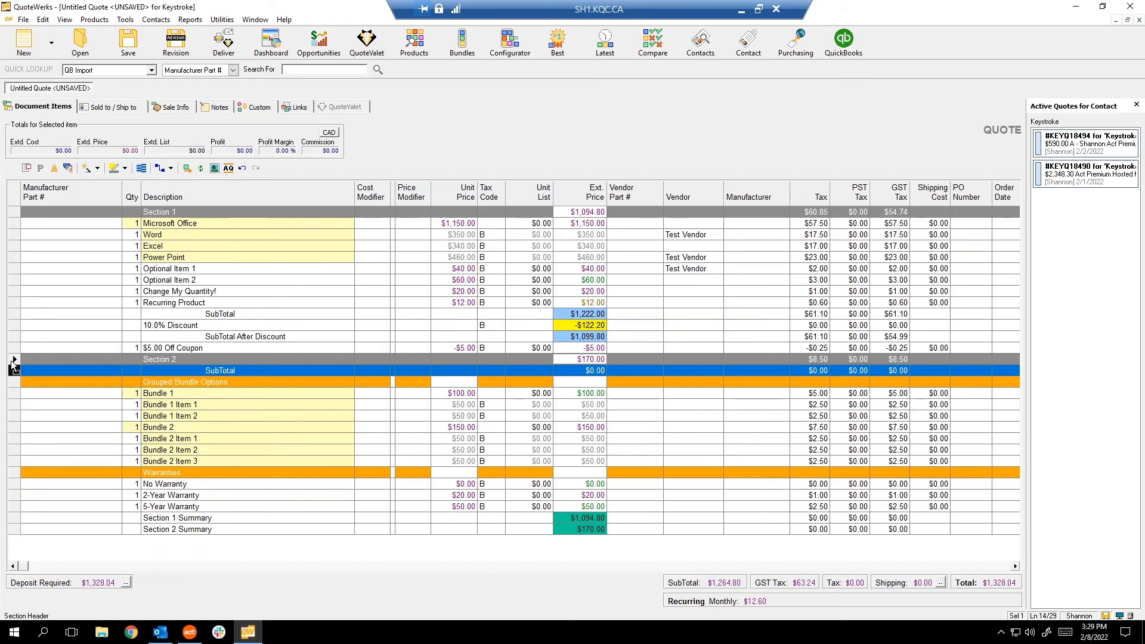
{"action": "left_click_drag", "start_coordinate": [13, 366], "coordinate": [13, 359]}
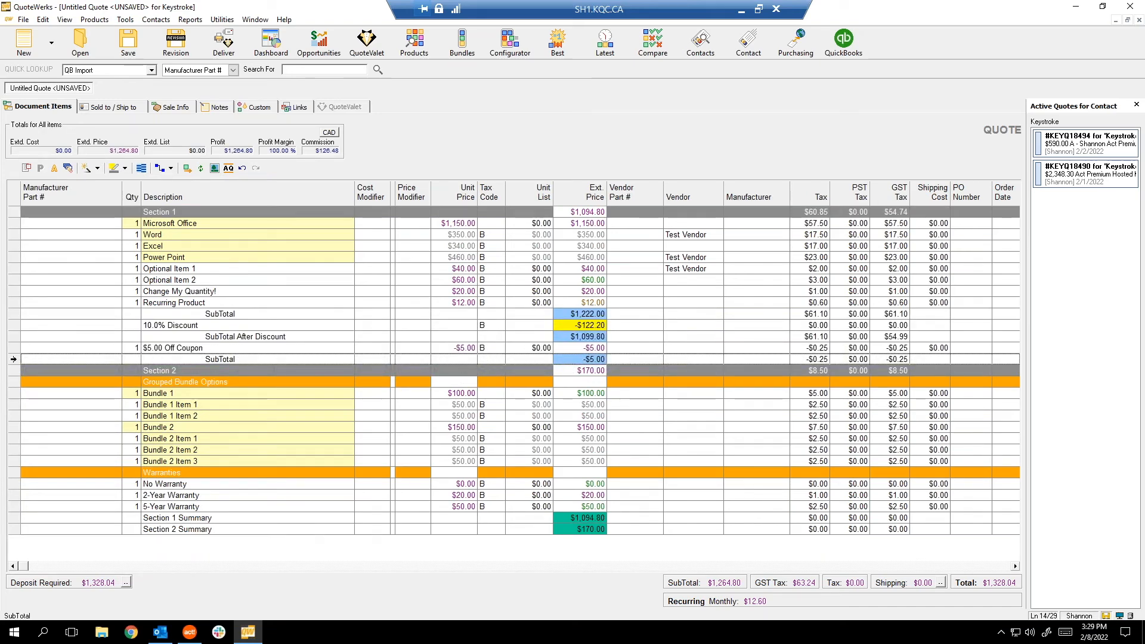
{"action": "left_click", "coordinate": [71, 357]}
{"action": "key", "text": "Delete"}
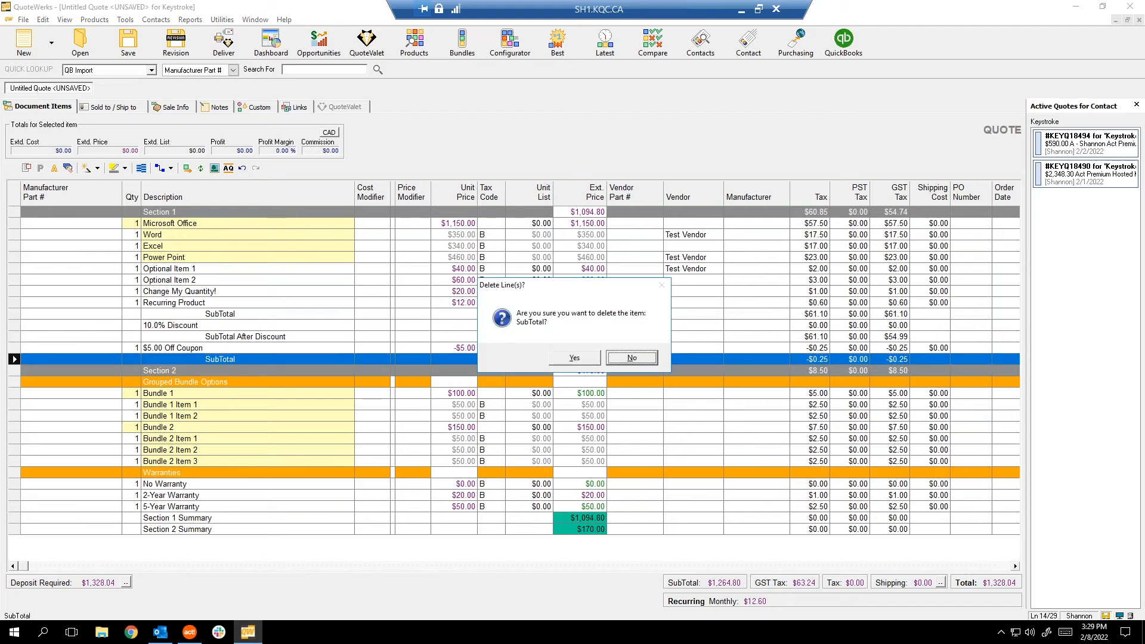
{"action": "left_click", "coordinate": [576, 359]}
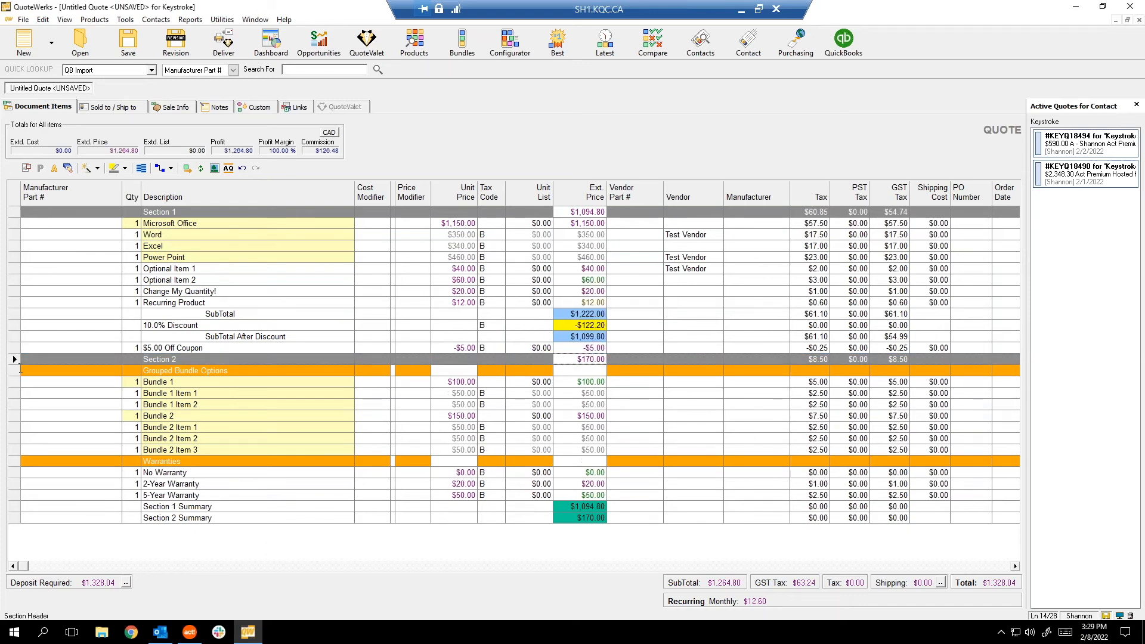
Add a $1,094.80 Running SubTotal after the coupon line and view the Sold to / Ship to addresses.
{"action": "left_click", "coordinate": [16, 348]}
{"action": "right_click", "coordinate": [16, 348]}
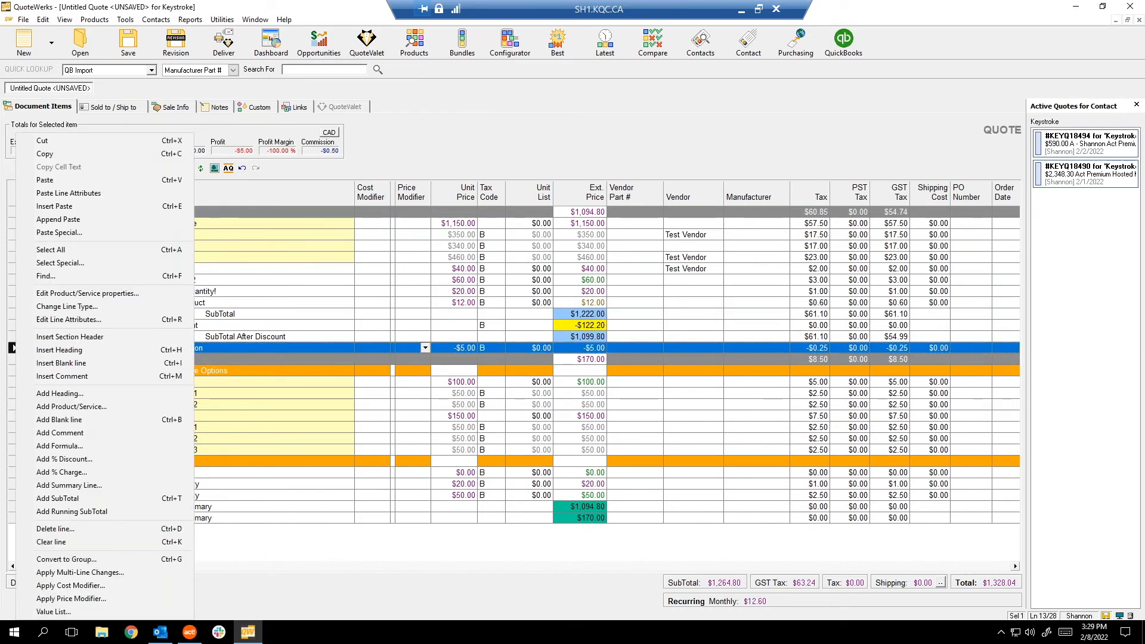
{"action": "left_click", "coordinate": [83, 511]}
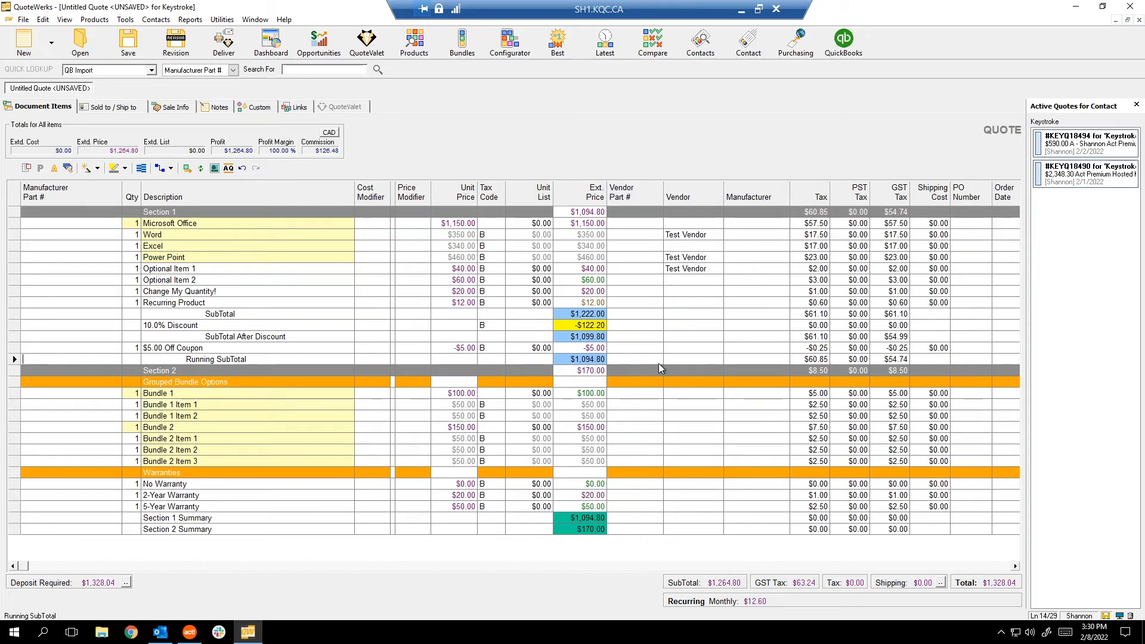
{"action": "left_click", "coordinate": [110, 111]}
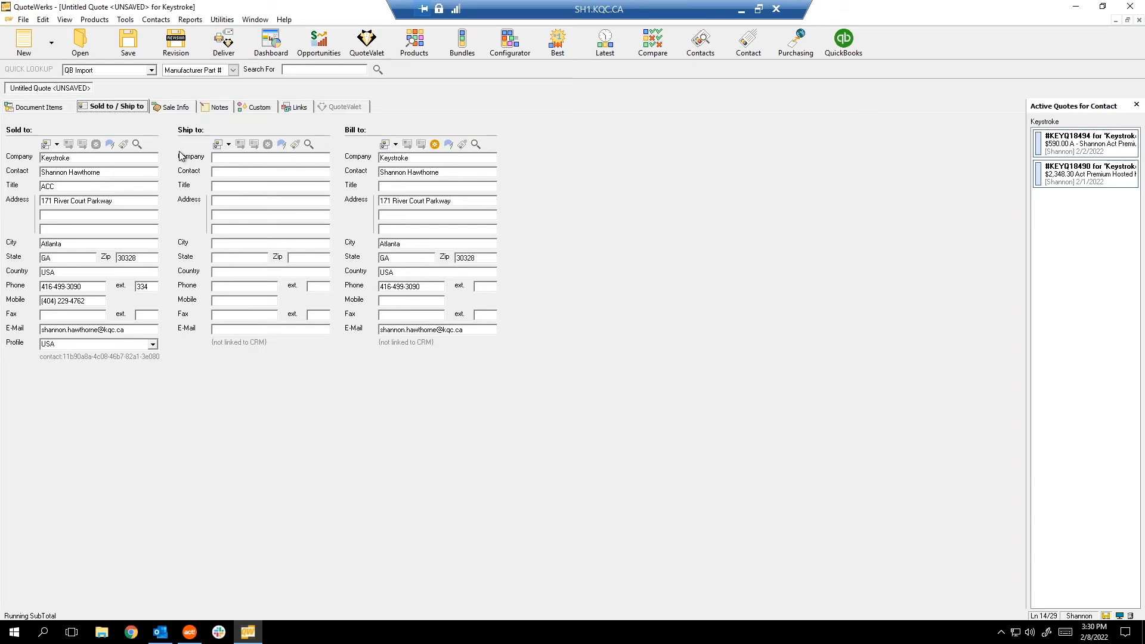
{"action": "left_click", "coordinate": [128, 45]}
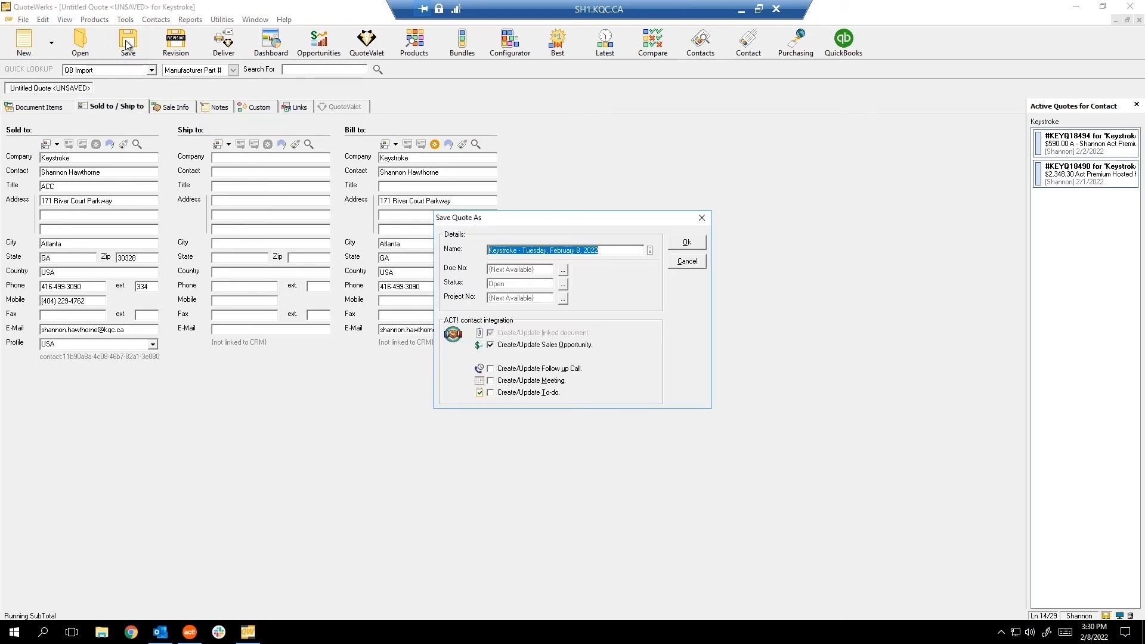
{"action": "left_click", "coordinate": [694, 265]}
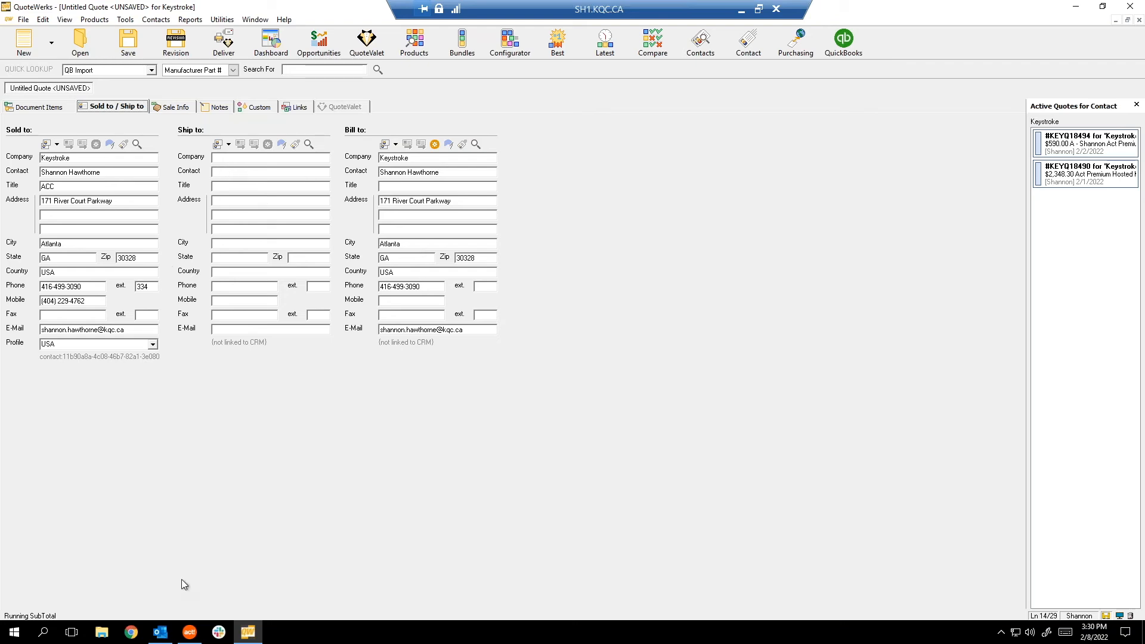
{"action": "mouse_move", "coordinate": [186, 629]}
{"action": "left_click", "coordinate": [128, 43]}
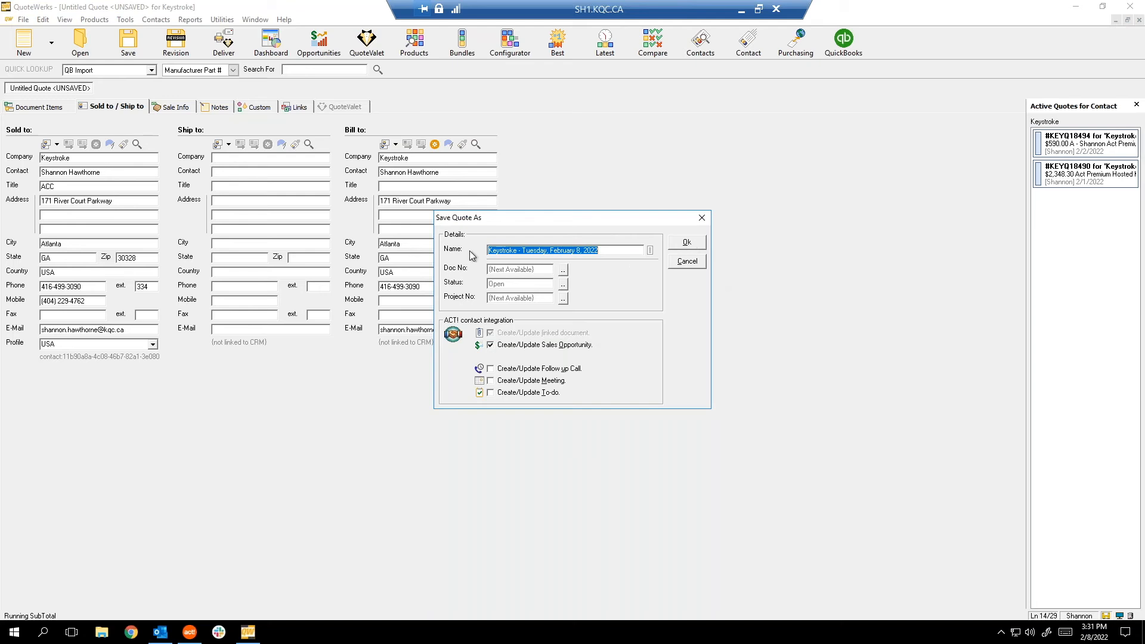
Save the quote as 'Keystroke - Tuesday, February 8, 2022' with Create/Update Sales Opportunity checked.
{"action": "left_click", "coordinate": [510, 251]}
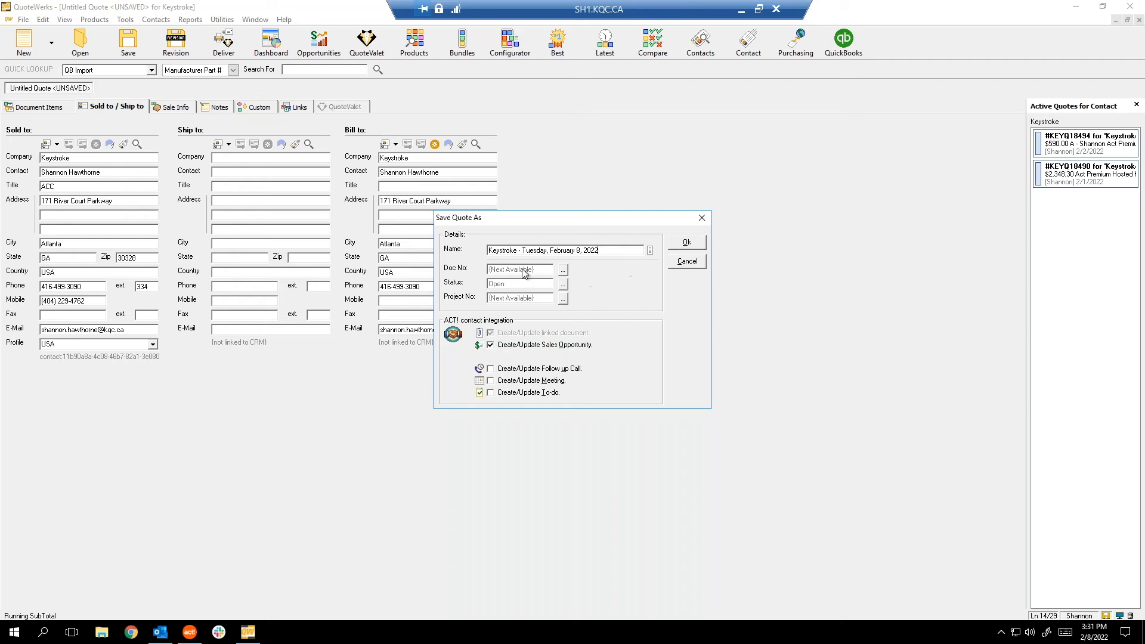
{"action": "left_click", "coordinate": [686, 244]}
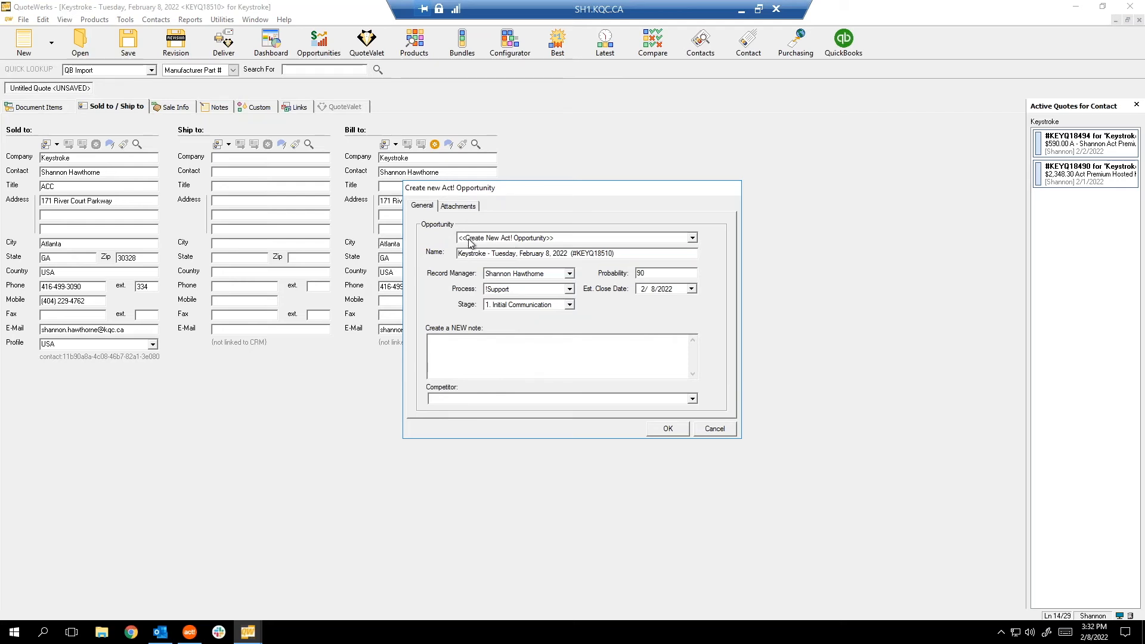
Keep <<Create New Act! Opportunity>> selected and leave the default opportunity name unchanged.
{"action": "left_click", "coordinate": [493, 239]}
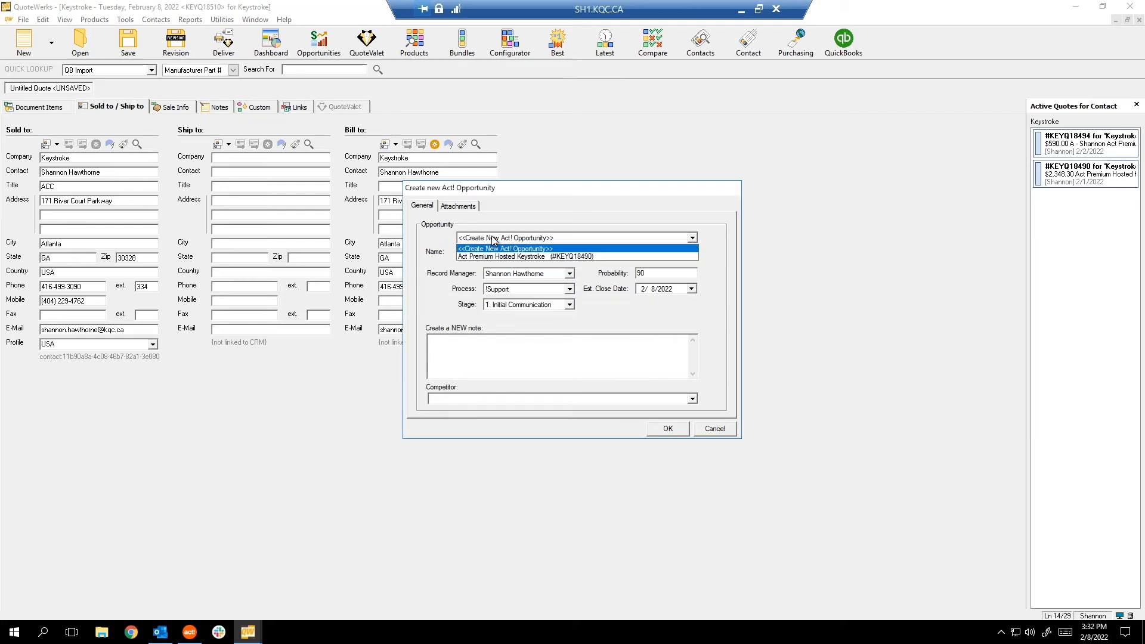
{"action": "left_click", "coordinate": [493, 240]}
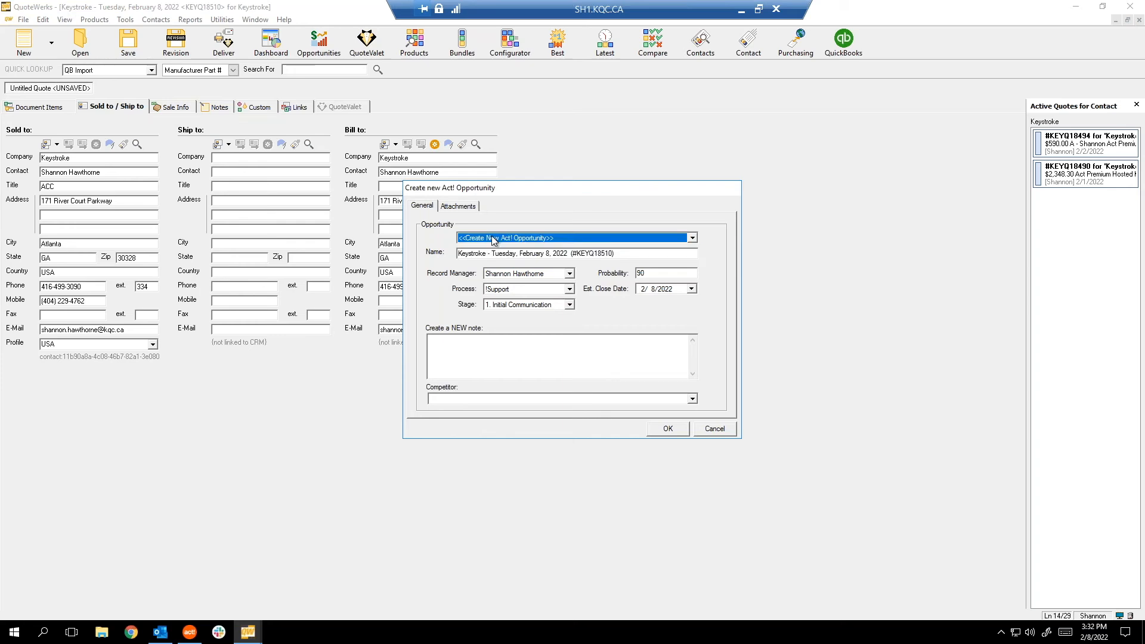
{"action": "left_click", "coordinate": [494, 241]}
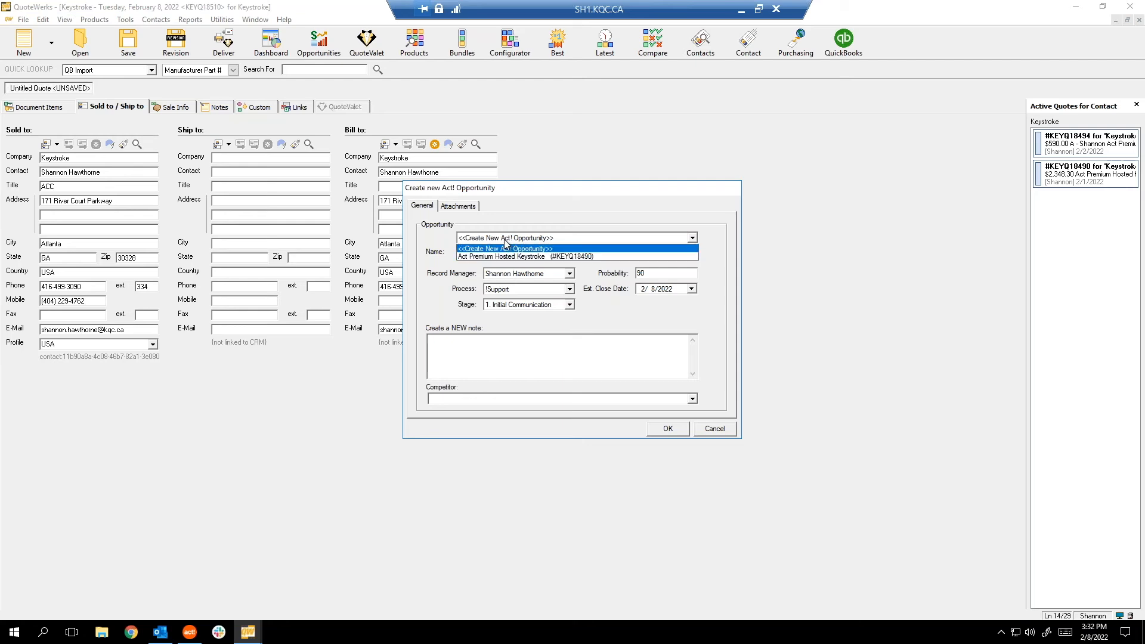
{"action": "left_click", "coordinate": [511, 238]}
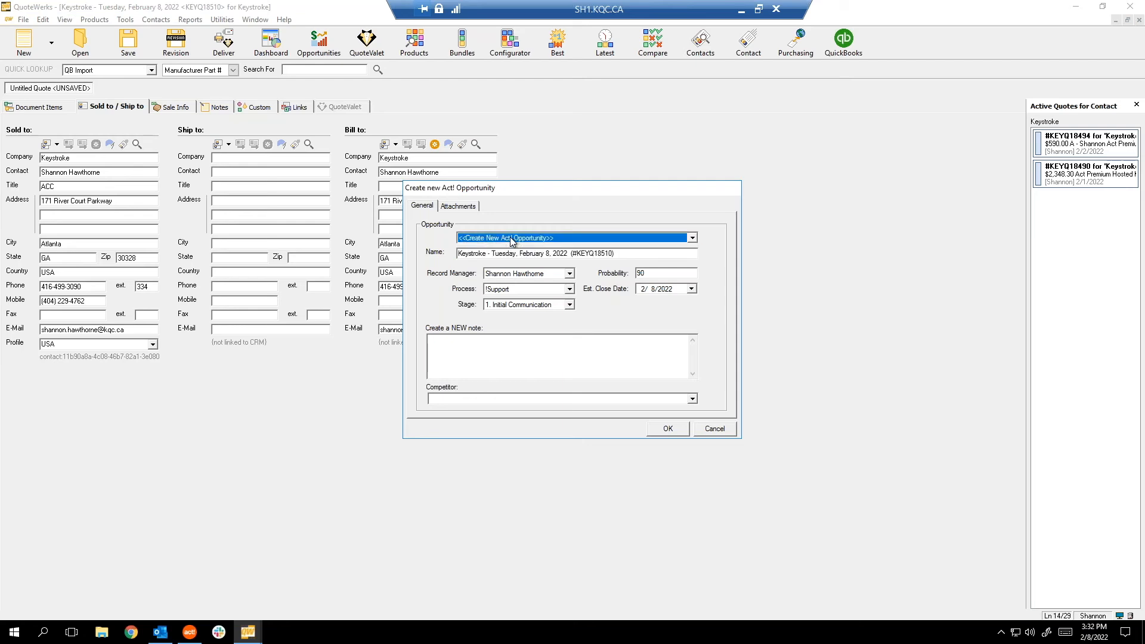
{"action": "left_click", "coordinate": [511, 238]}
{"action": "left_click", "coordinate": [510, 237]}
{"action": "left_click", "coordinate": [624, 255]}
{"action": "triple_click", "coordinate": [624, 255]}
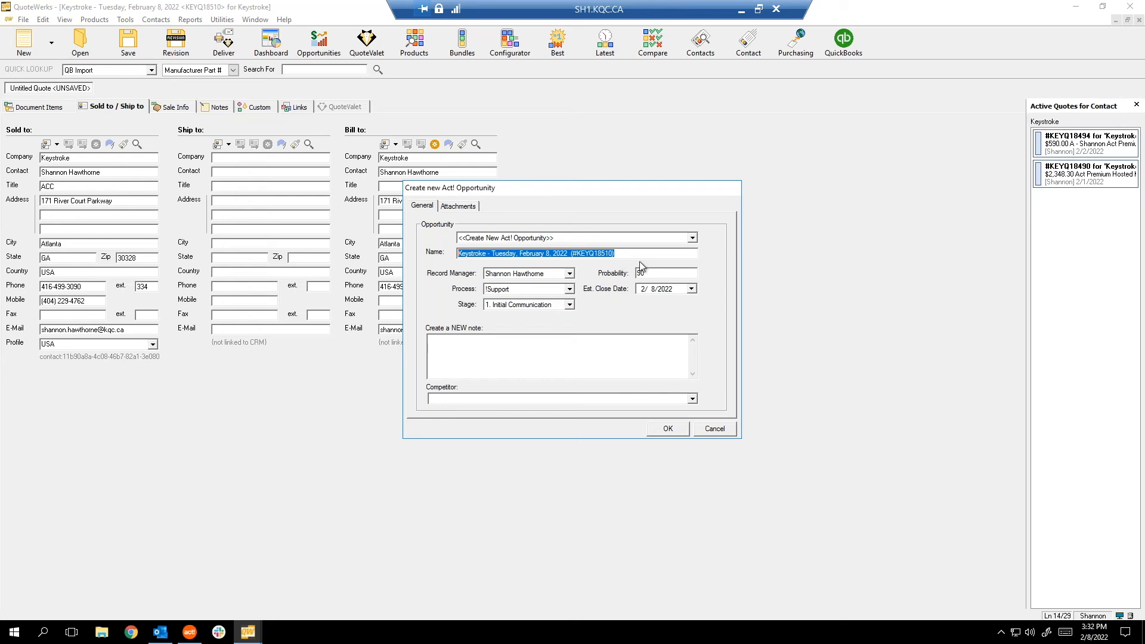
{"action": "key", "text": "End"}
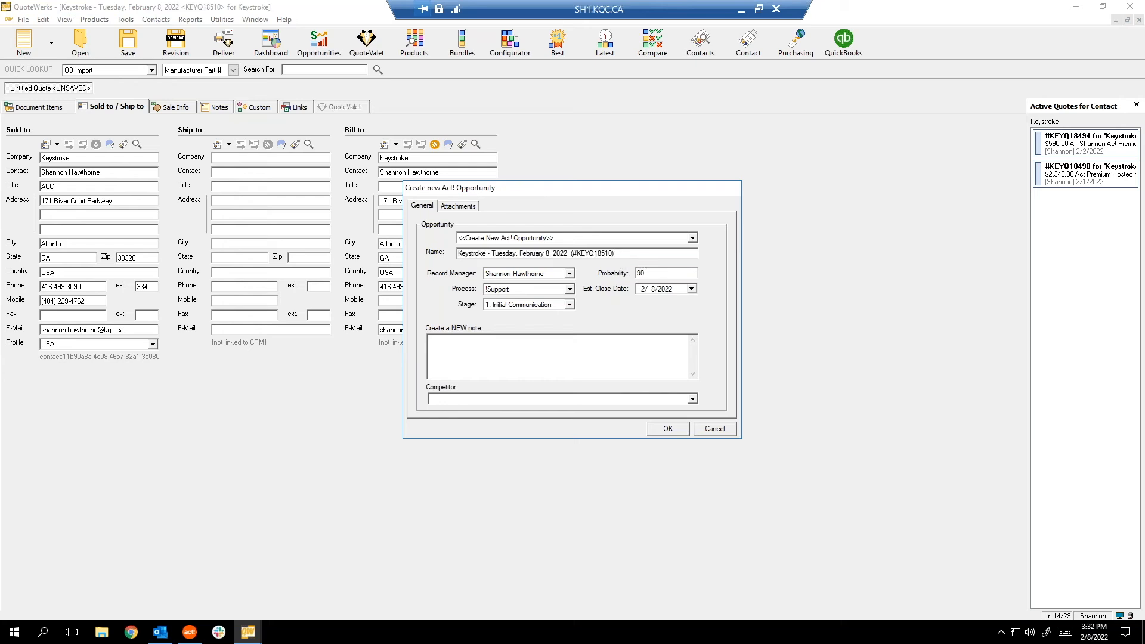
Keep the !Support process, leave Competitor blank, create the opportunity, and view the Custom tab.
{"action": "left_click", "coordinate": [570, 289]}
{"action": "left_click", "coordinate": [595, 300]}
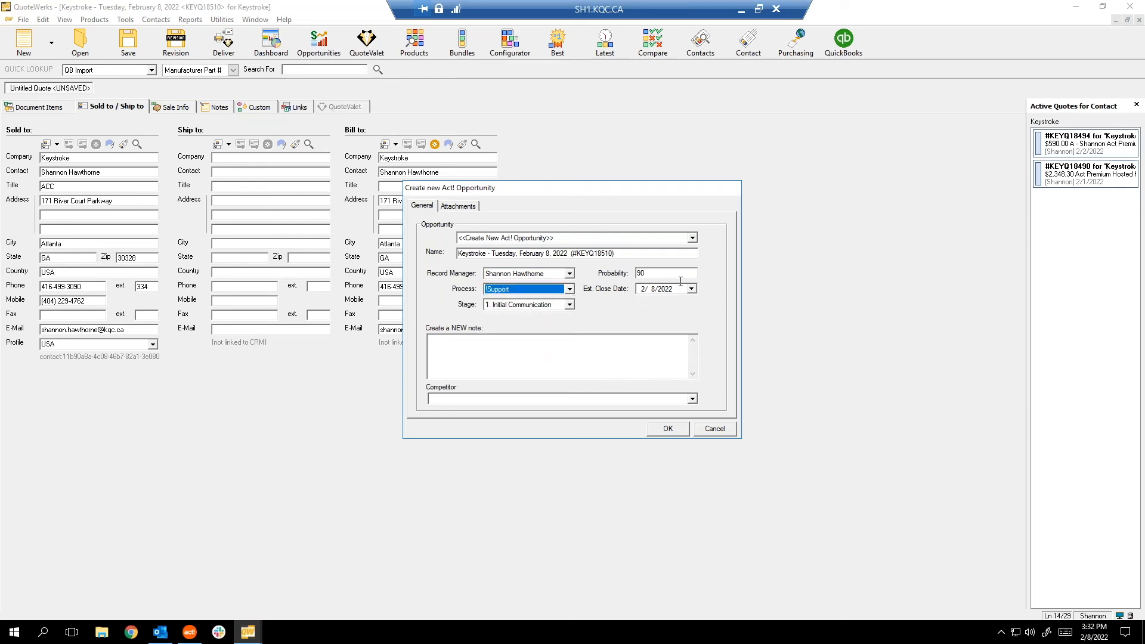
{"action": "left_click", "coordinate": [523, 348]}
{"action": "left_click", "coordinate": [686, 399]}
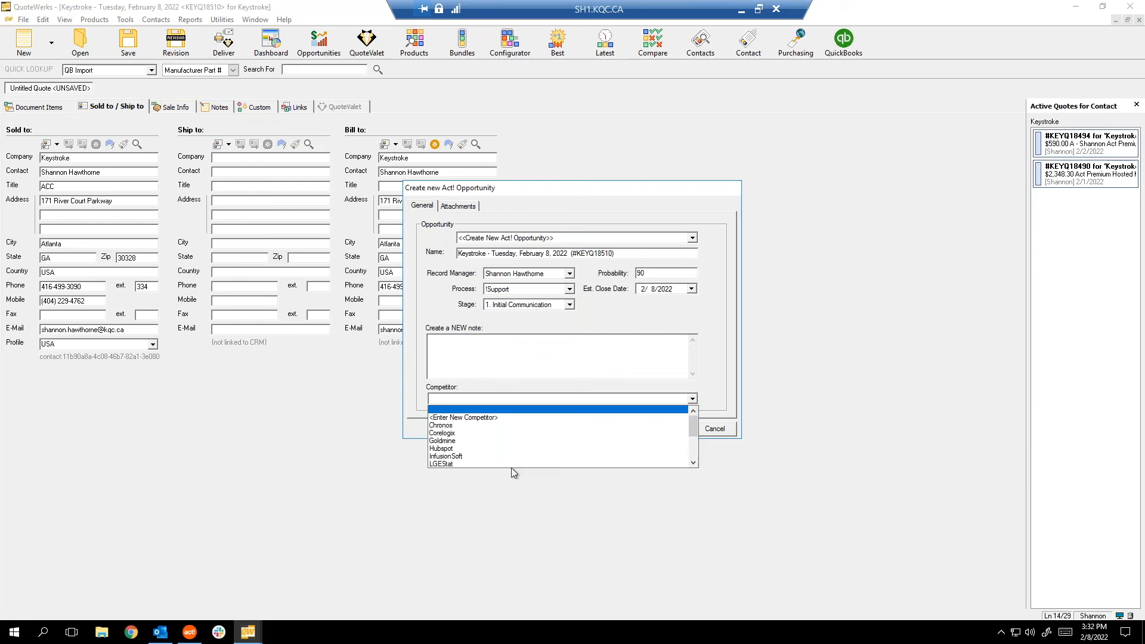
{"action": "scroll", "coordinate": [616, 426], "scroll_direction": "down", "scroll_amount": 3}
{"action": "scroll", "coordinate": [616, 426], "scroll_direction": "up", "scroll_amount": 3}
{"action": "left_click", "coordinate": [725, 353]}
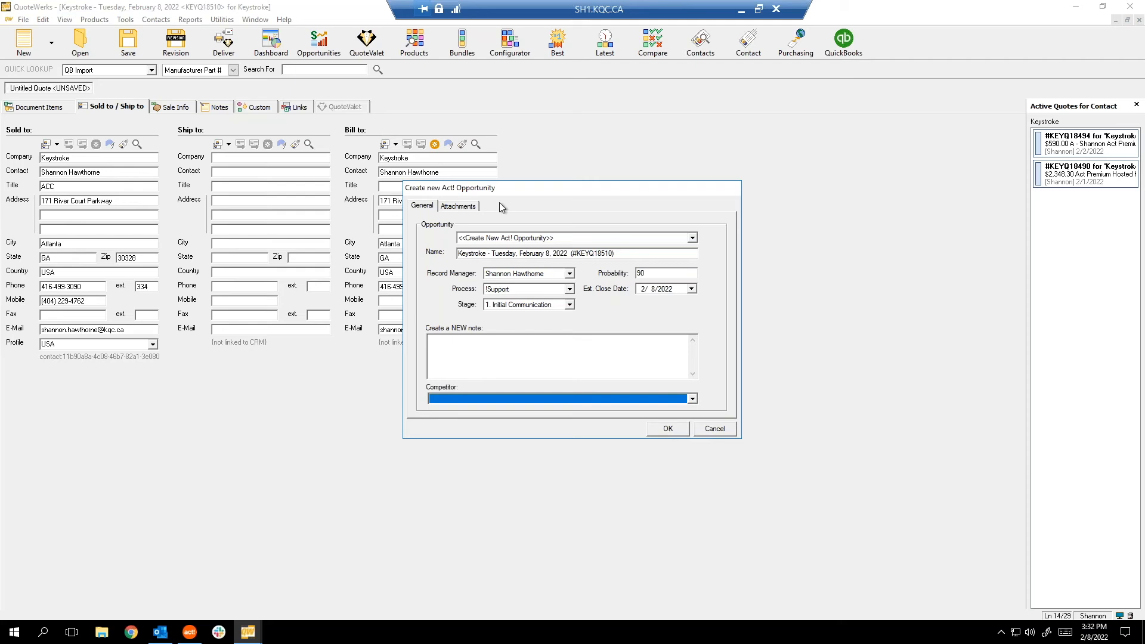
{"action": "left_click", "coordinate": [668, 429]}
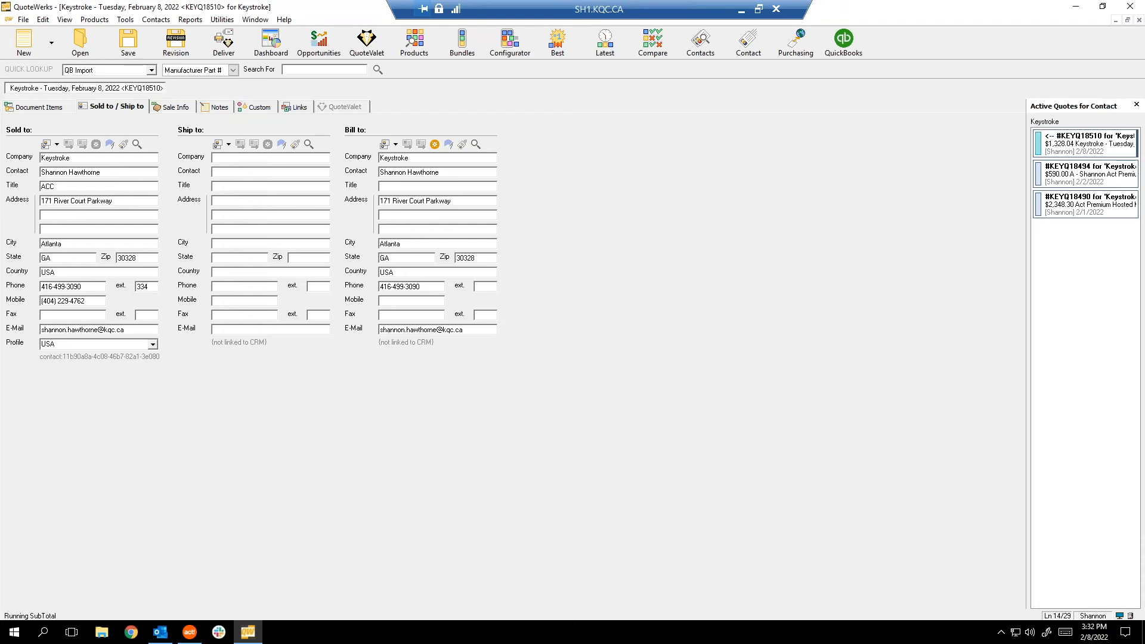
{"action": "left_click", "coordinate": [297, 109]}
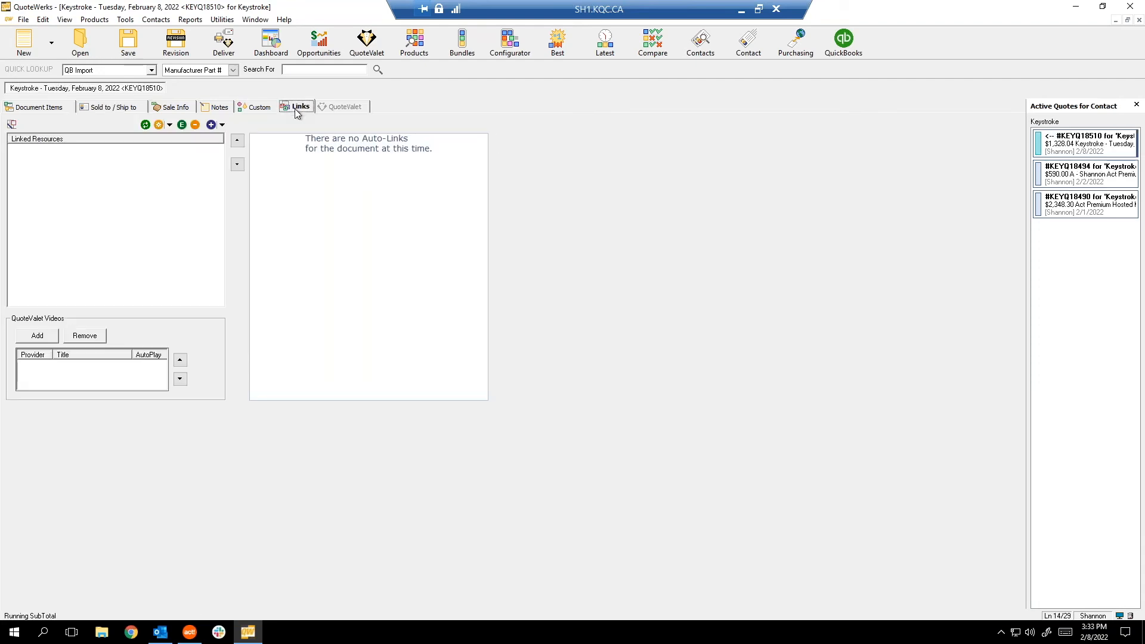
{"action": "left_click", "coordinate": [257, 106]}
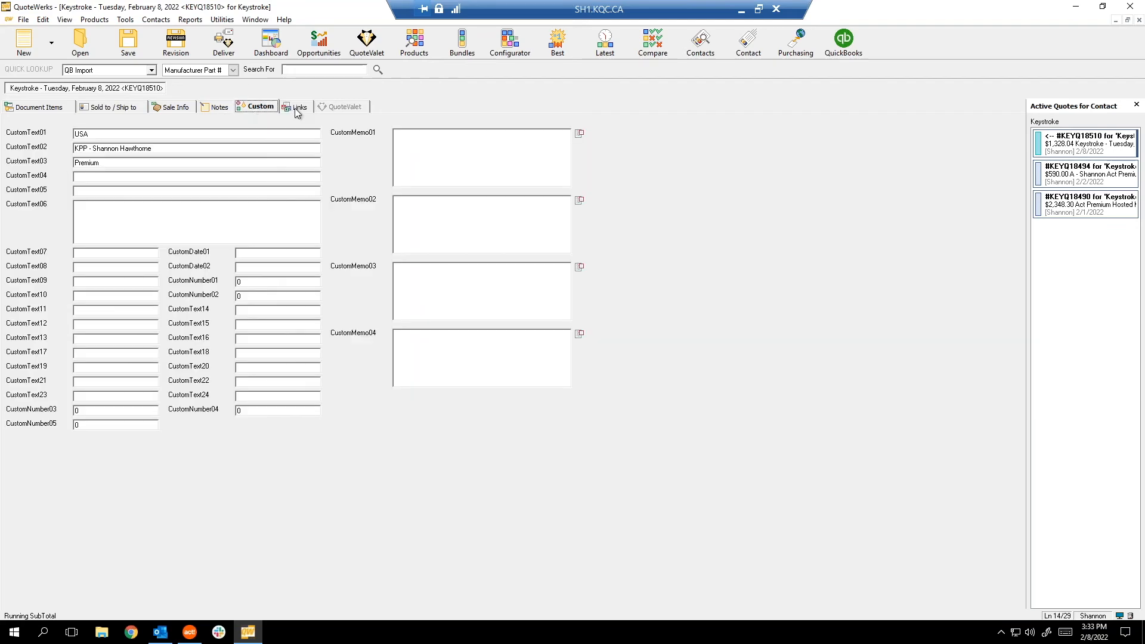
Close quote KEYQ18510, reopen it from the recent quotes list, then switch to Act!
{"action": "left_click", "coordinate": [296, 109]}
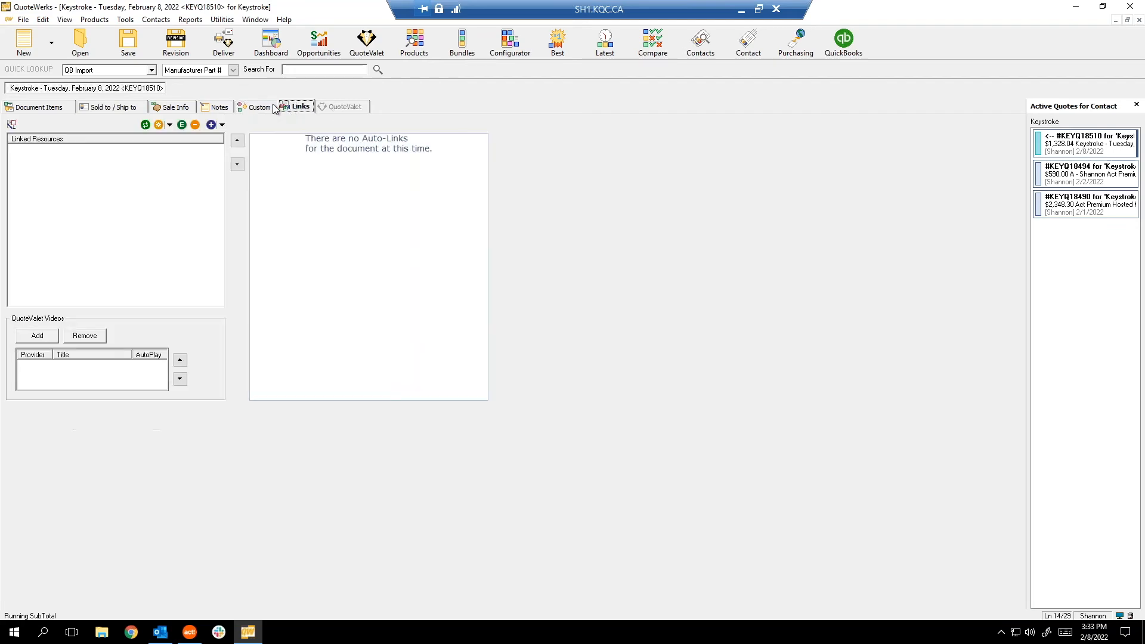
{"action": "left_click", "coordinate": [31, 108]}
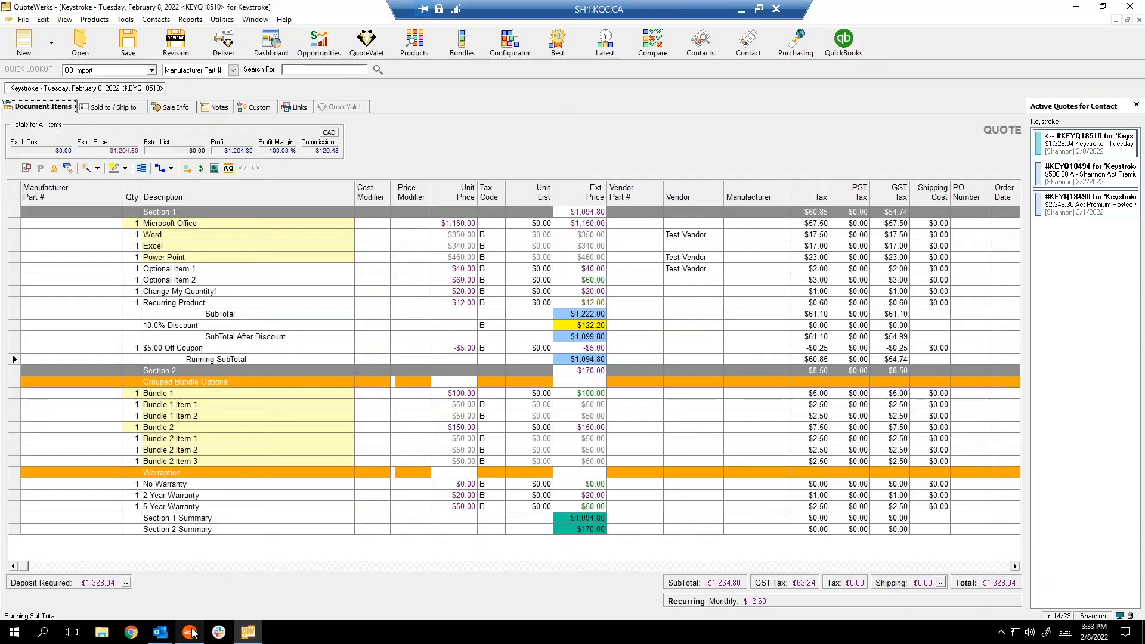
{"action": "left_click", "coordinate": [190, 632]}
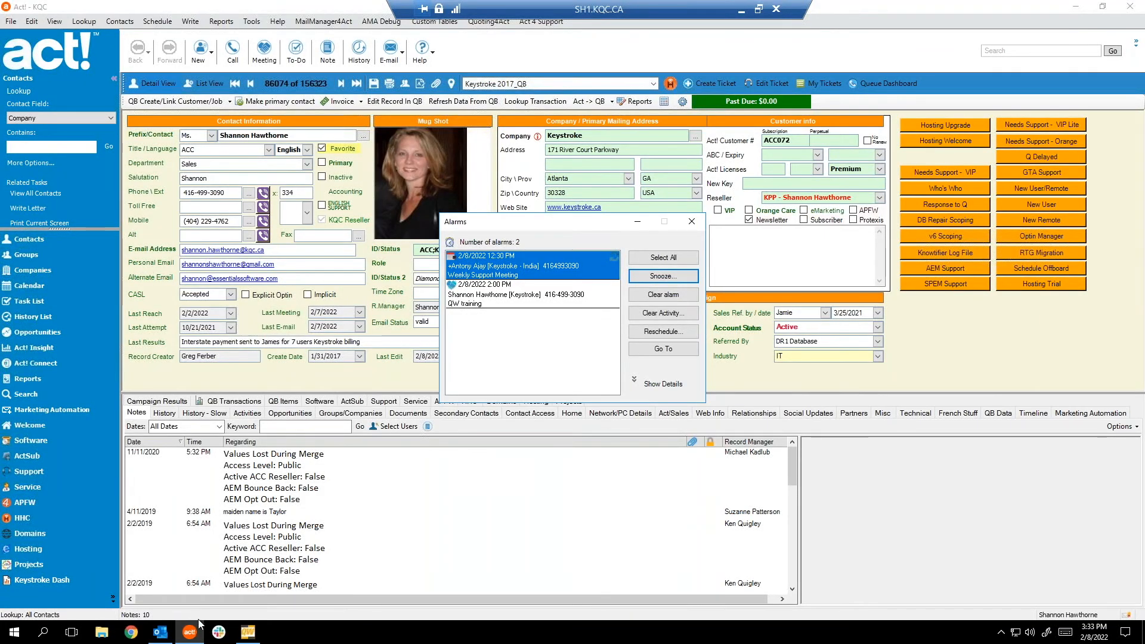
{"action": "left_click", "coordinate": [198, 624]}
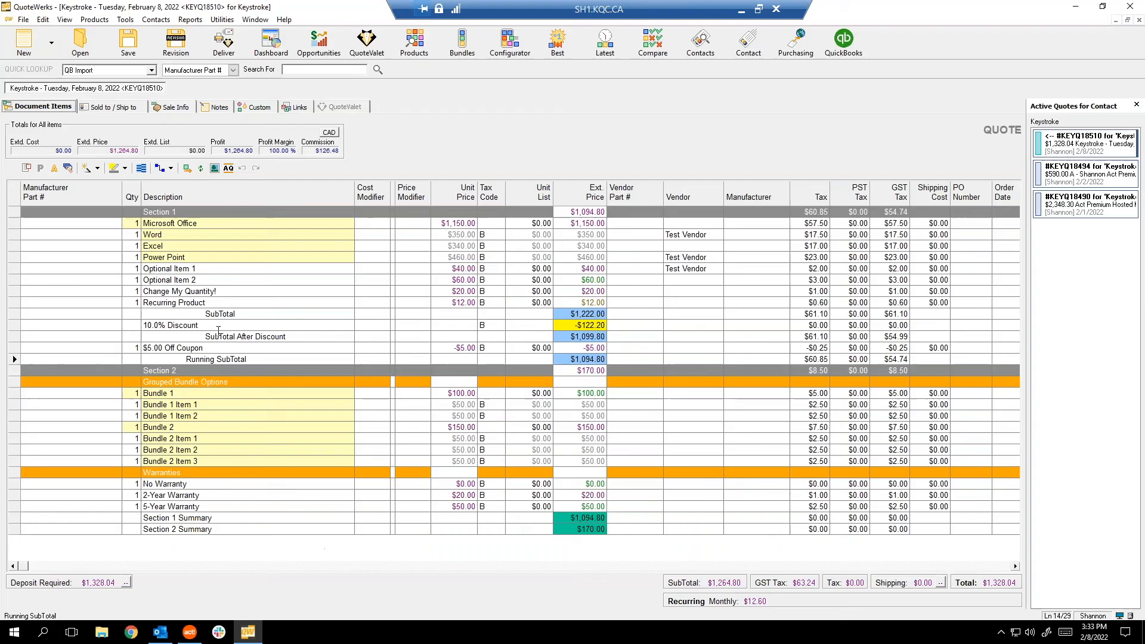
{"action": "left_click", "coordinate": [1139, 20]}
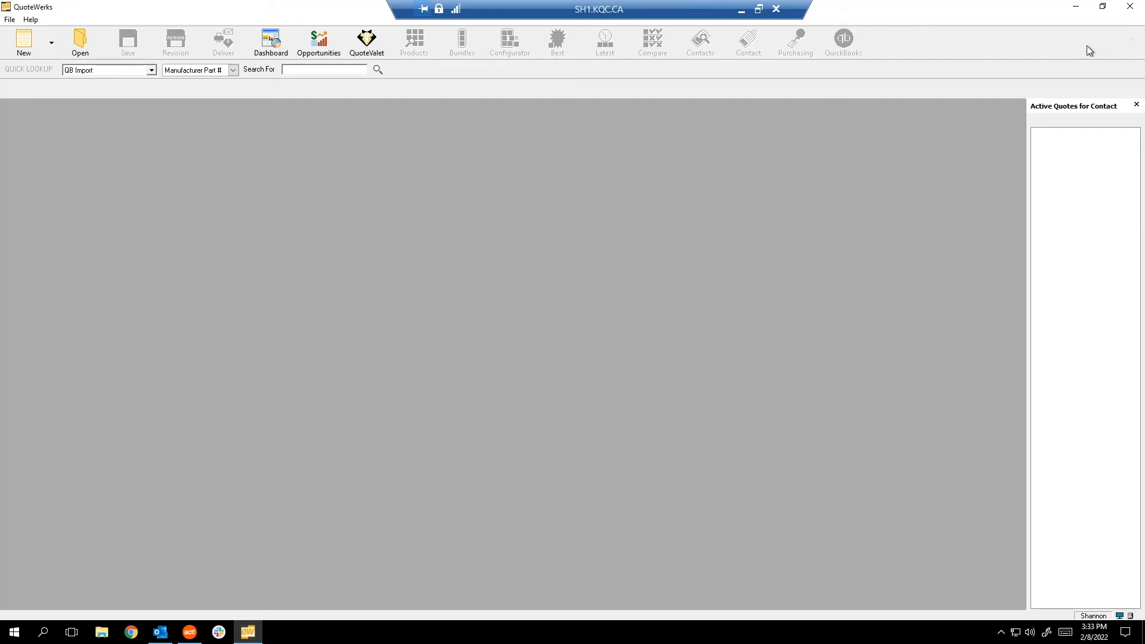
{"action": "left_click", "coordinate": [12, 21]}
{"action": "left_click", "coordinate": [70, 63]}
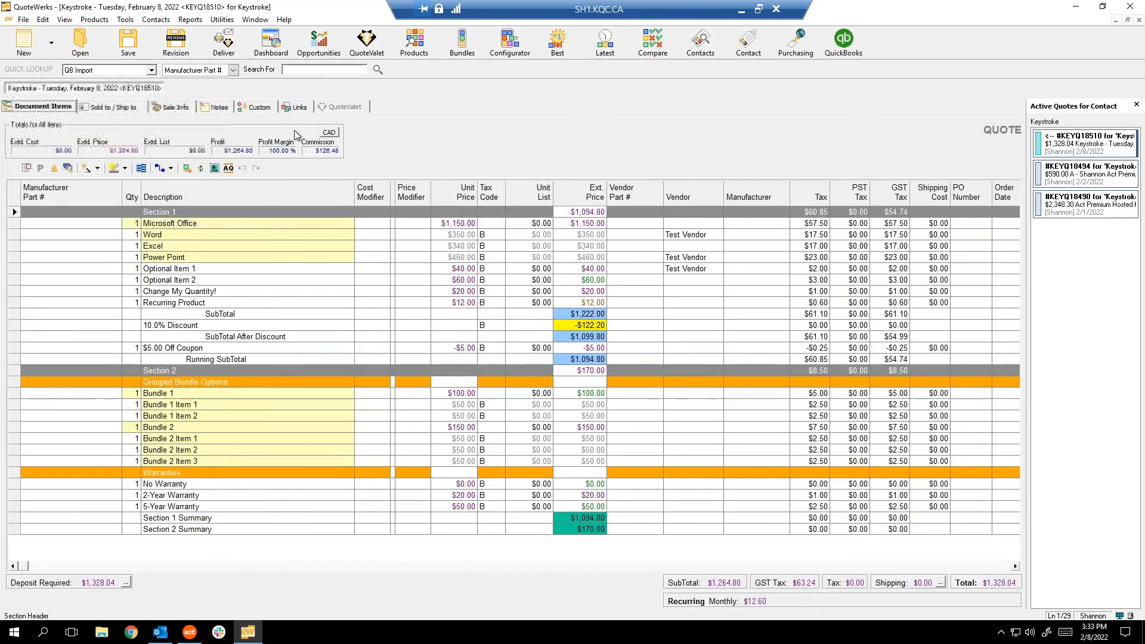
{"action": "left_click", "coordinate": [298, 108]}
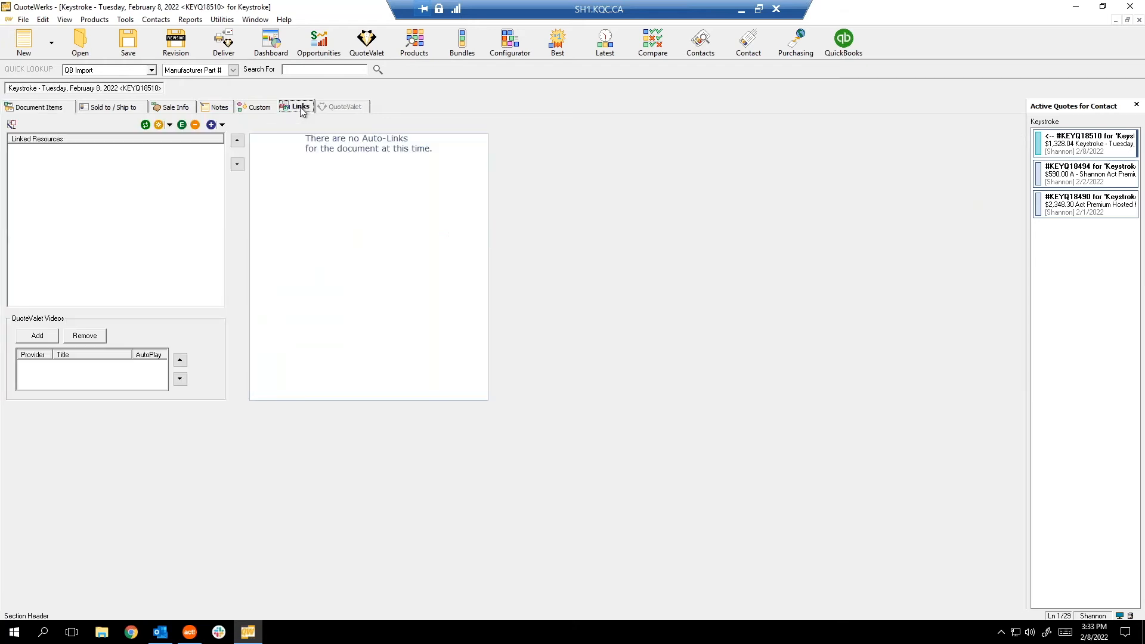
{"action": "left_click", "coordinate": [56, 109]}
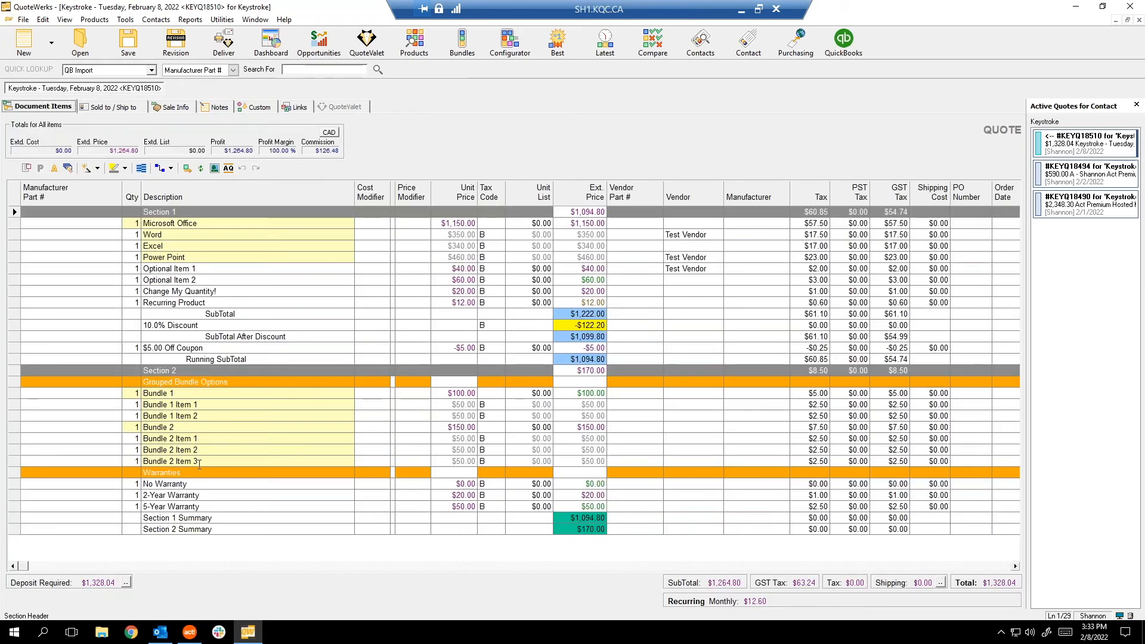
{"action": "left_click", "coordinate": [189, 633]}
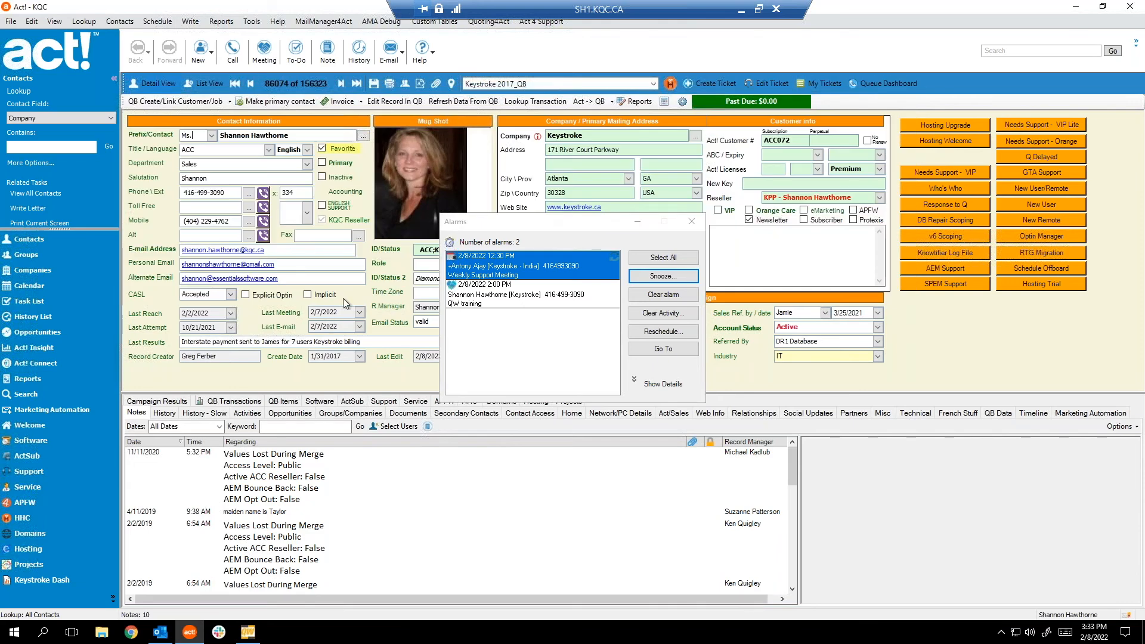
Dismiss Alarms, open the Keystroke opportunity listing $1,264.80 of products, then return to QuoteWerks.
{"action": "left_click", "coordinate": [692, 220]}
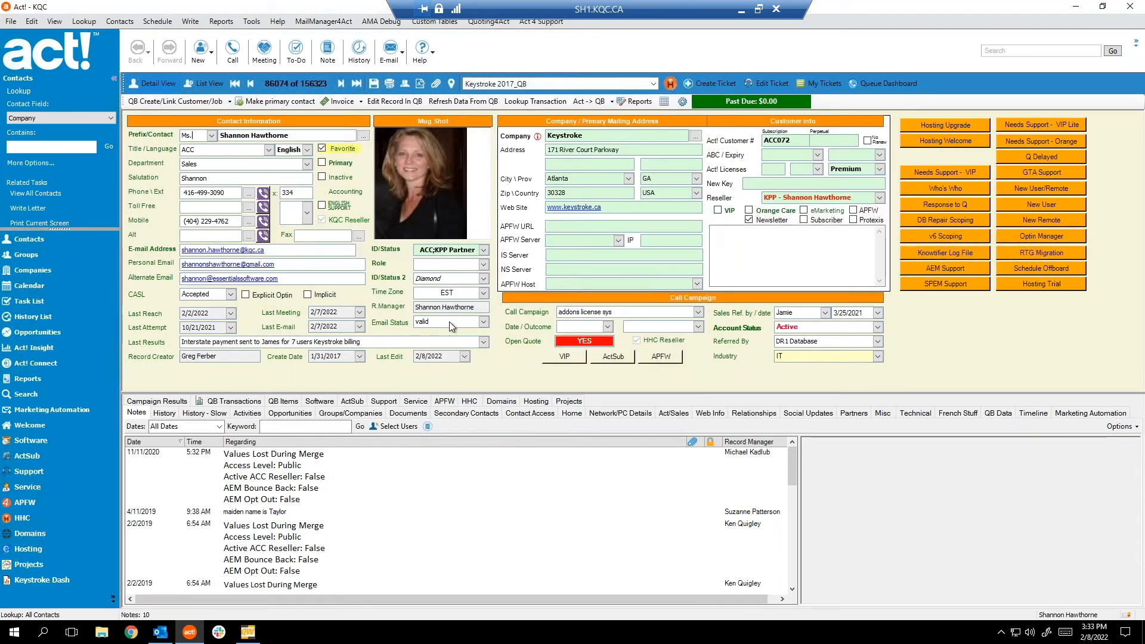
{"action": "left_click", "coordinate": [290, 413]}
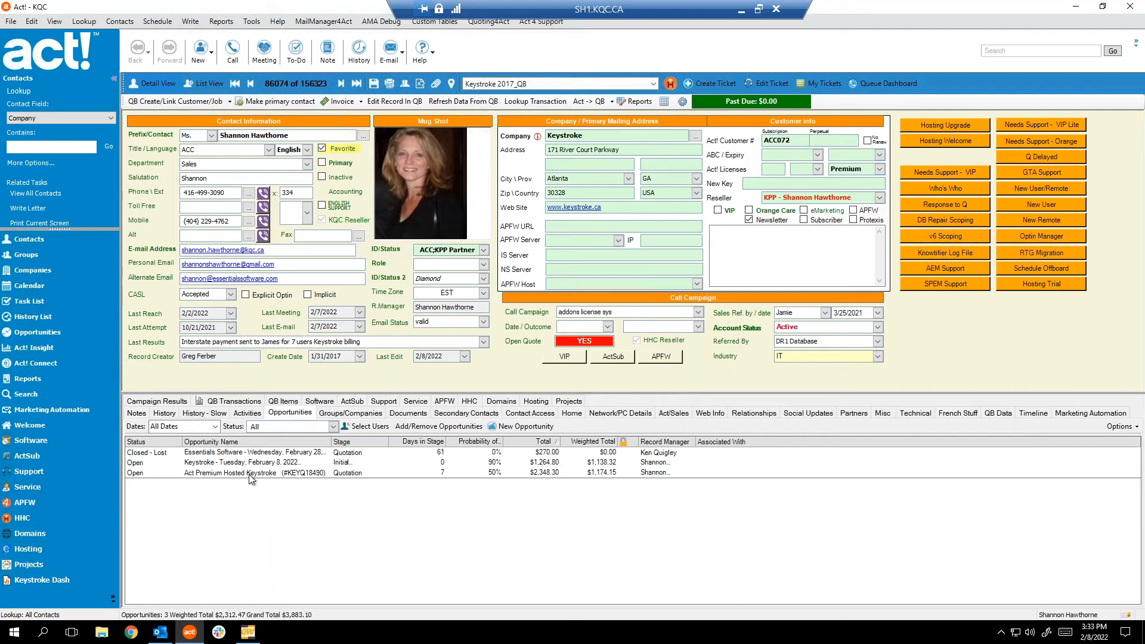
{"action": "left_click", "coordinate": [246, 464]}
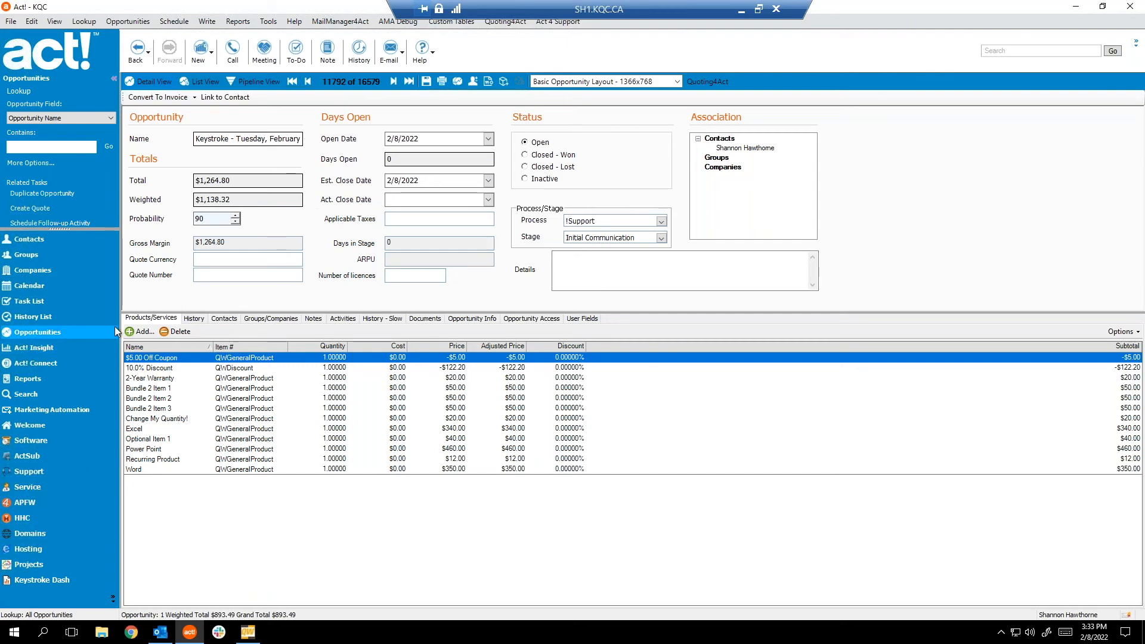
{"action": "left_click", "coordinate": [258, 634]}
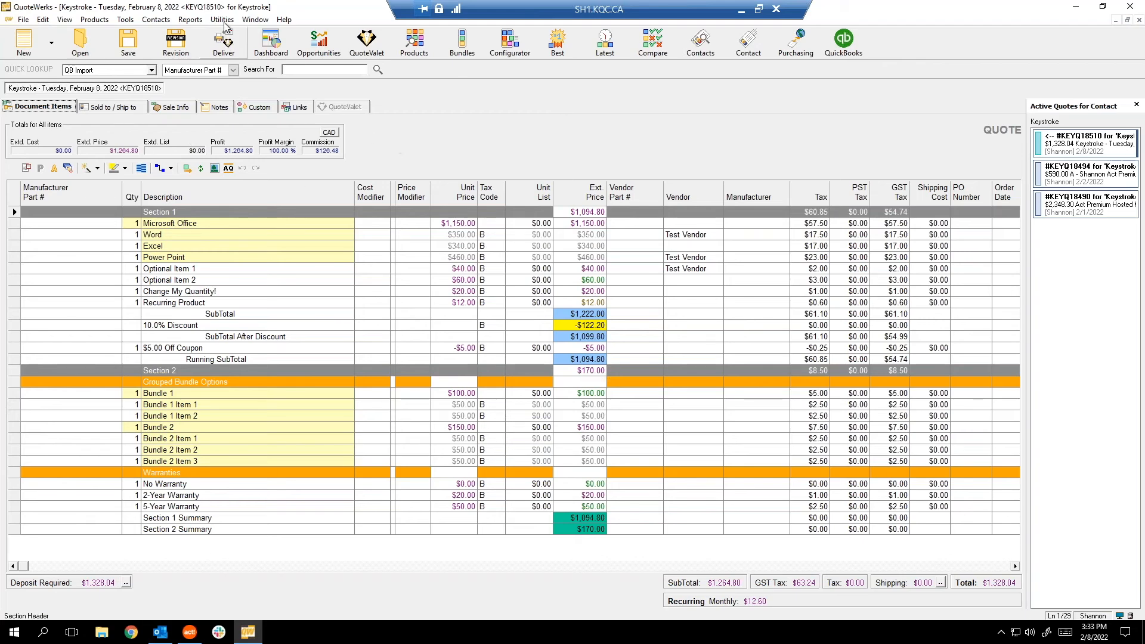
Set Quote (Canadian) as the default layout for 'QUOTE's and close the Print/Deliver window.
{"action": "left_click", "coordinate": [225, 44]}
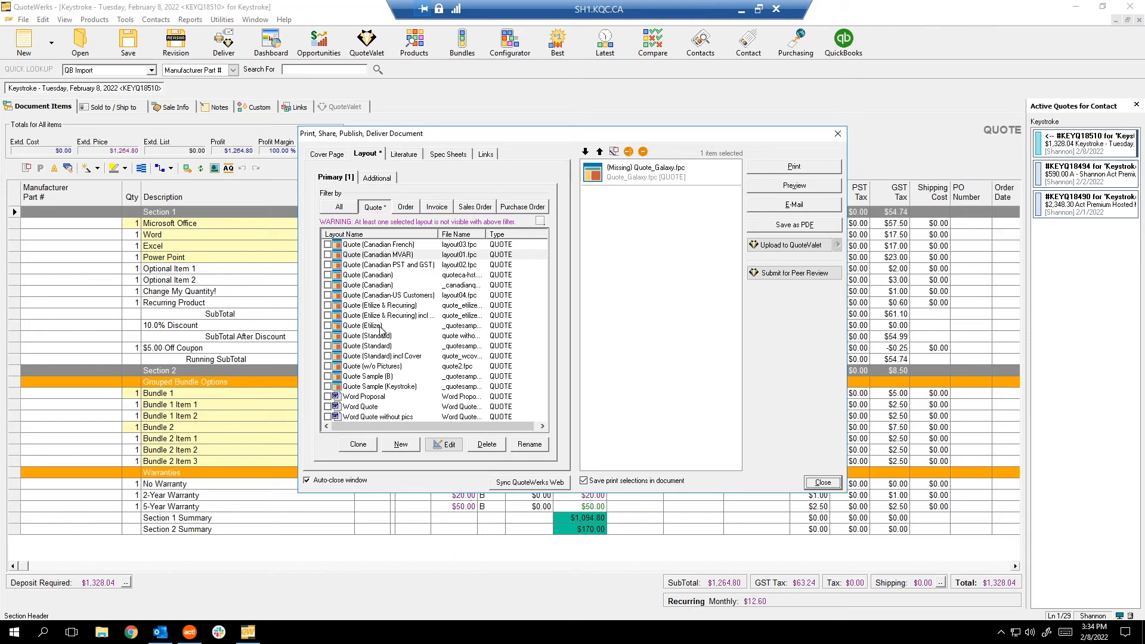
{"action": "left_click", "coordinate": [372, 266]}
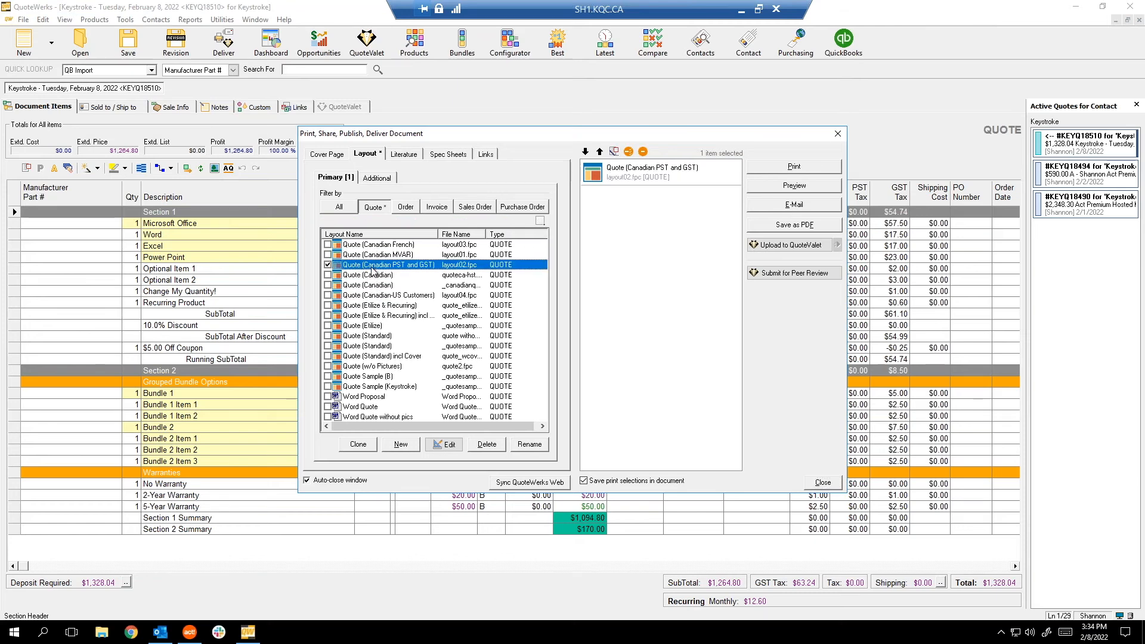
{"action": "left_click", "coordinate": [368, 276]}
{"action": "right_click", "coordinate": [368, 278]}
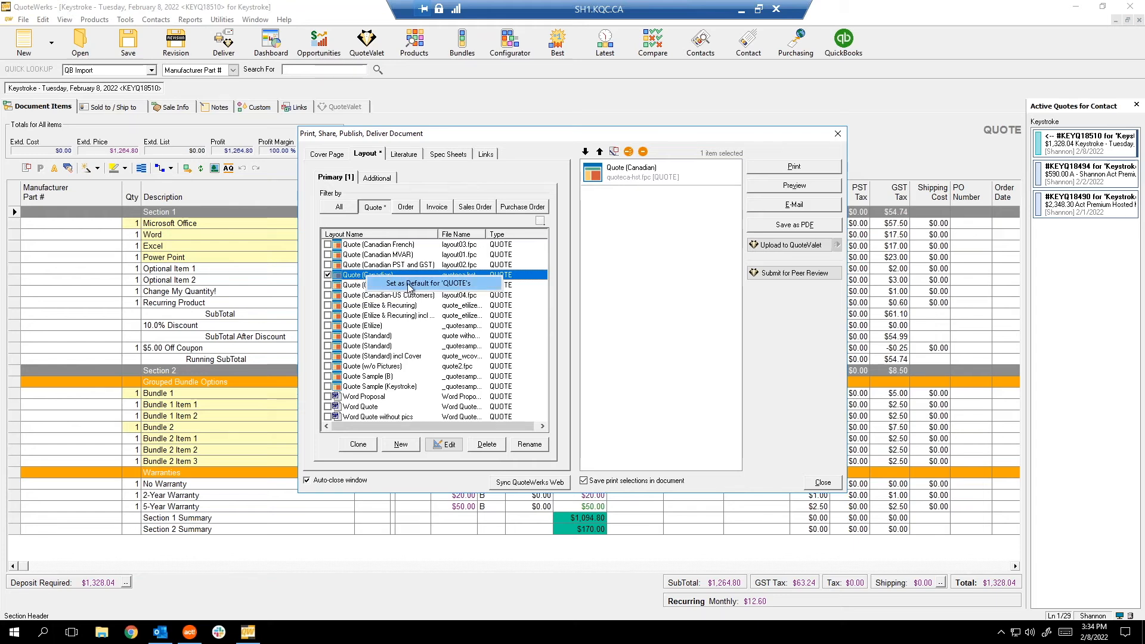
{"action": "left_click", "coordinate": [410, 285]}
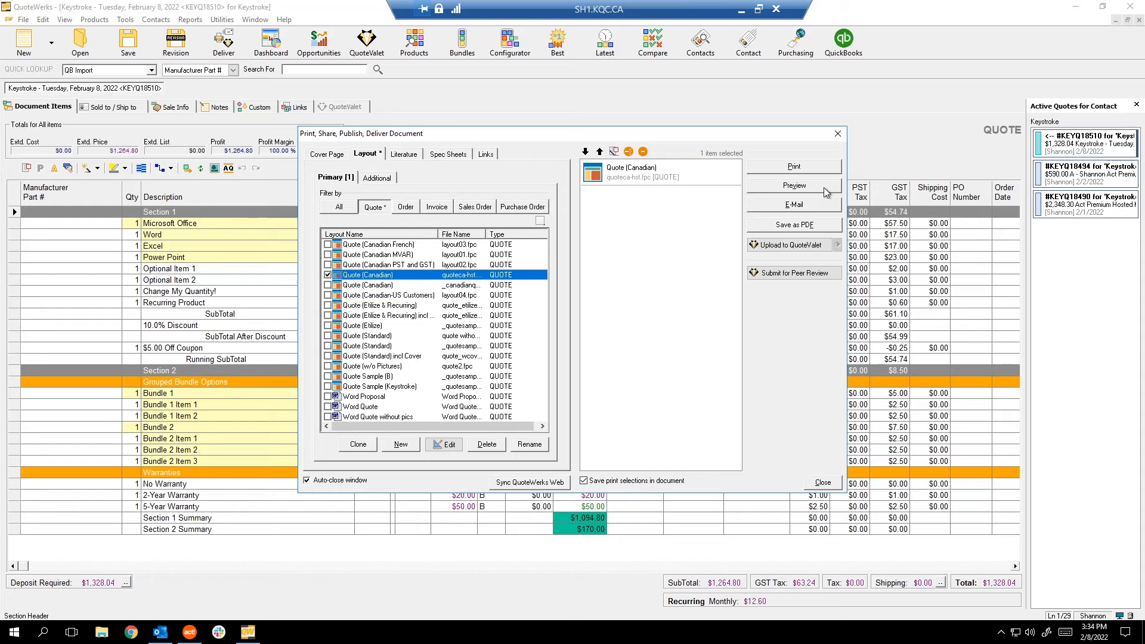
{"action": "left_click", "coordinate": [838, 134]}
{"action": "left_click", "coordinate": [283, 19]}
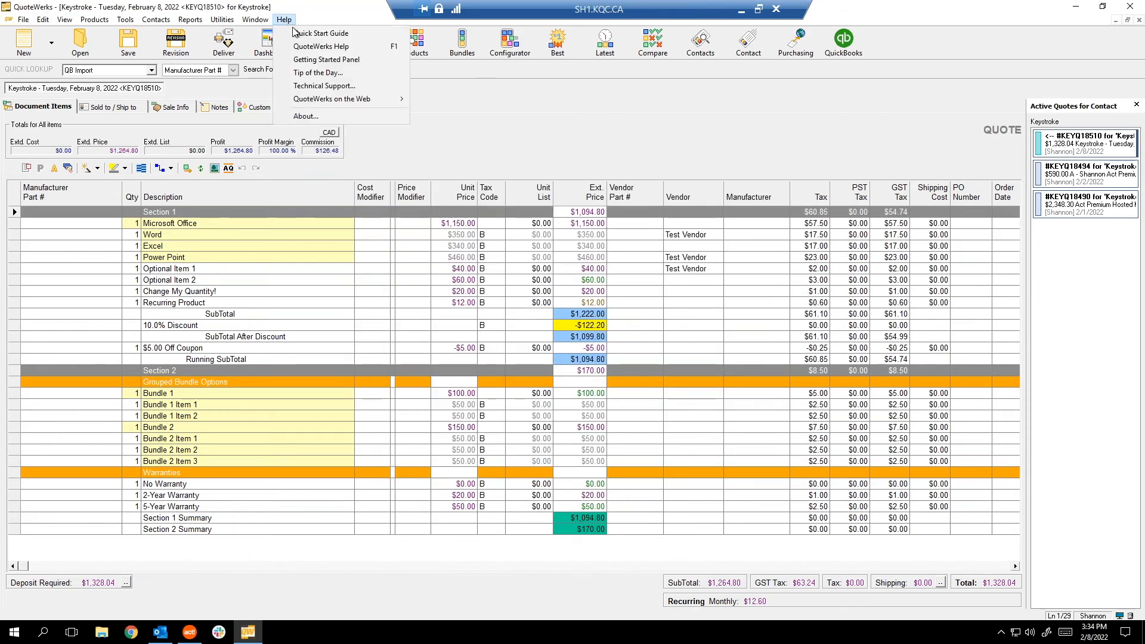
Open the Layouts folder from the Install Path on About's System tab, then close About.
{"action": "left_click", "coordinate": [323, 116]}
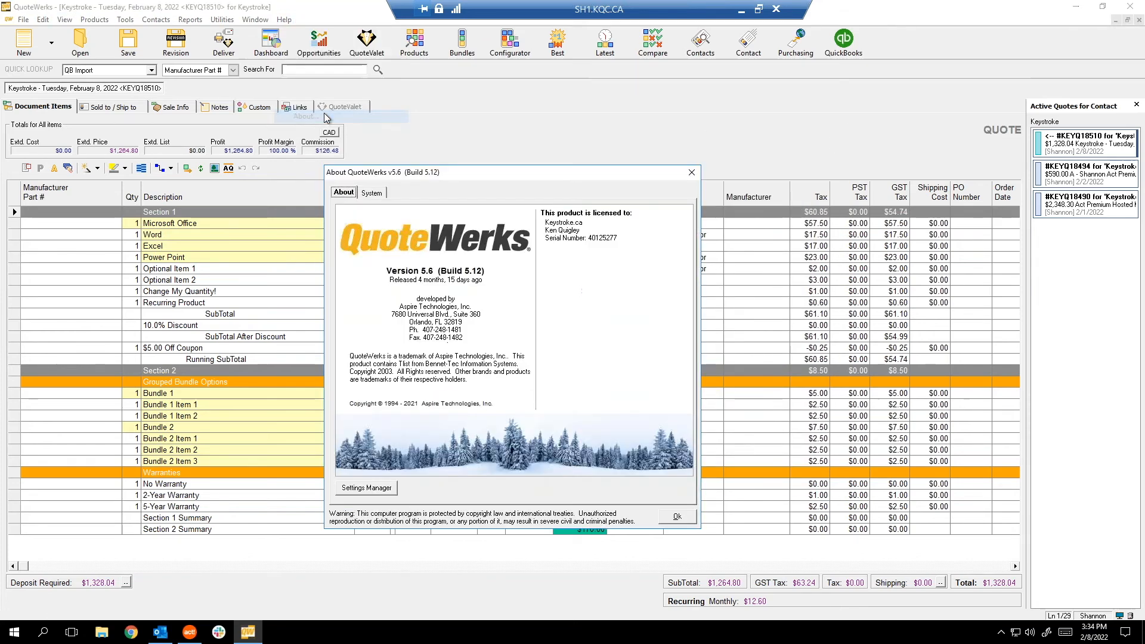
{"action": "left_click", "coordinate": [374, 193]}
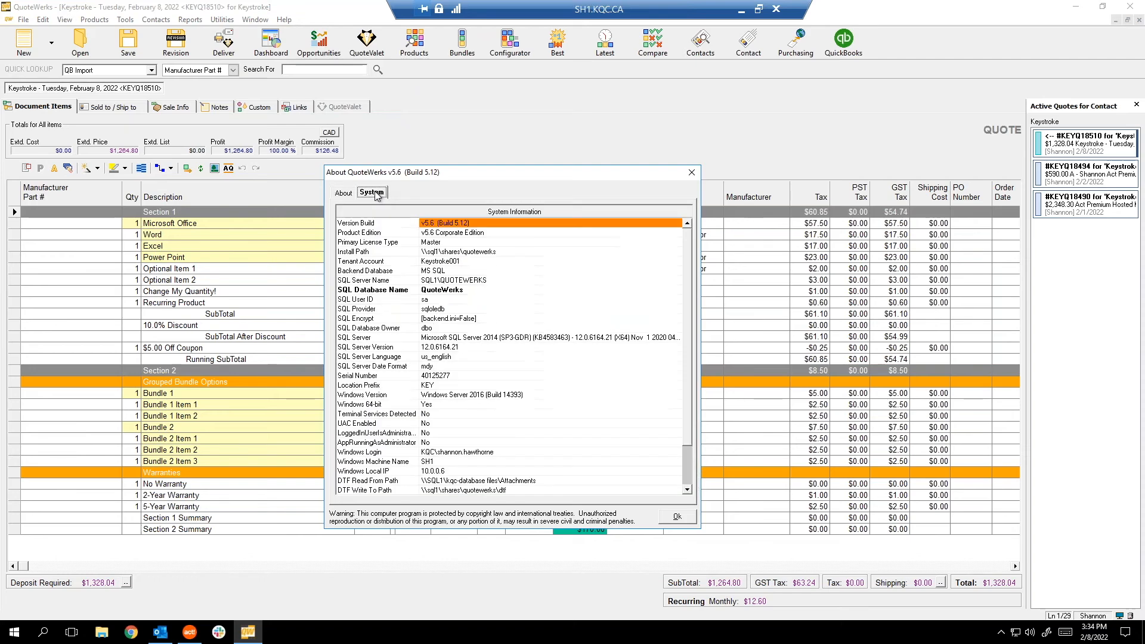
{"action": "left_click", "coordinate": [431, 253]}
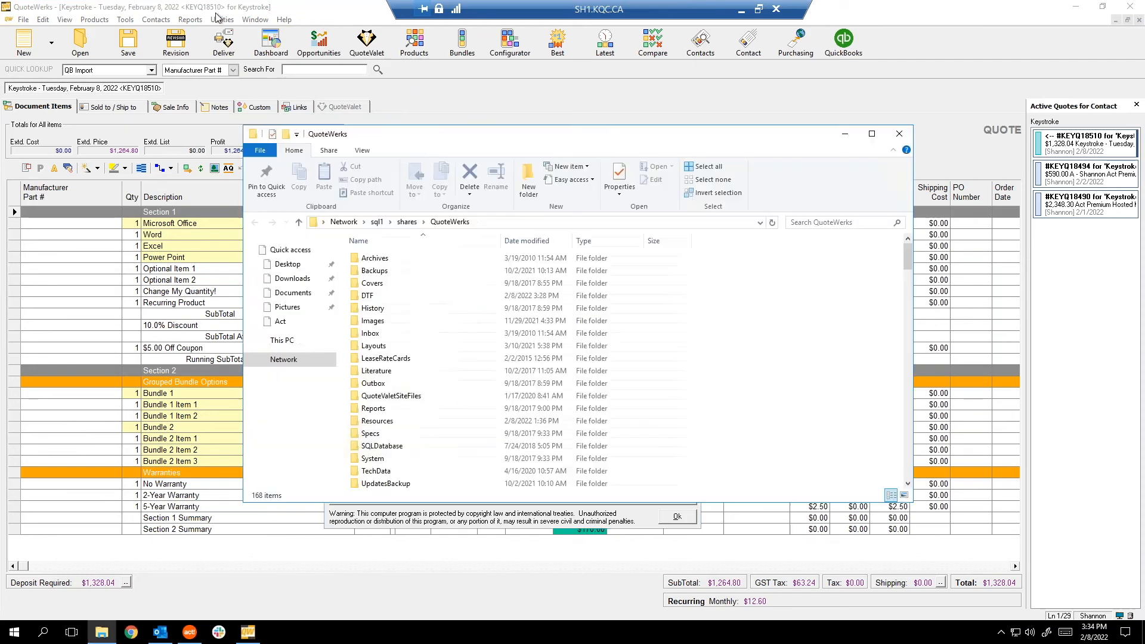
{"action": "left_click_drag", "start_coordinate": [716, 315], "coordinate": [466, 158]}
{"action": "double_click", "coordinate": [413, 359]}
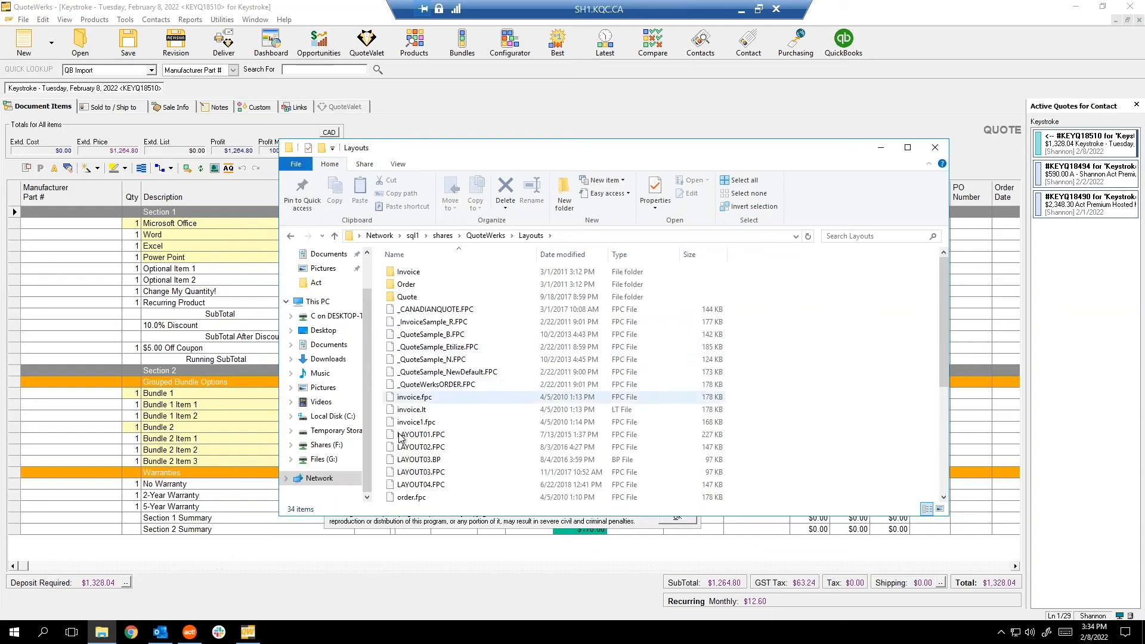
{"action": "left_click", "coordinate": [880, 148]}
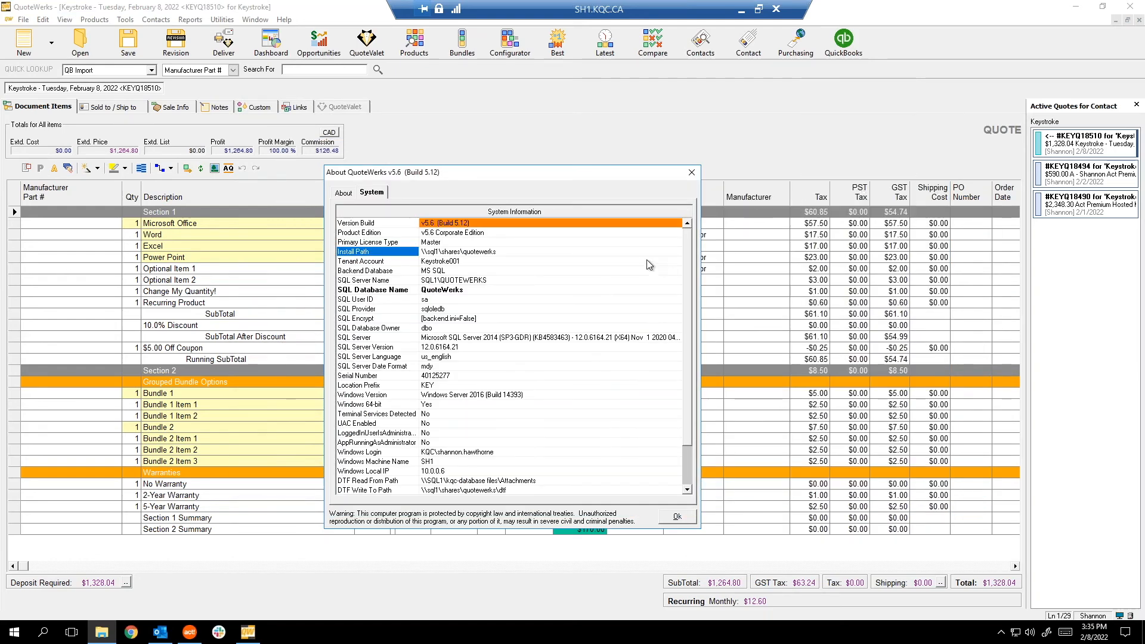
{"action": "left_click", "coordinate": [692, 171]}
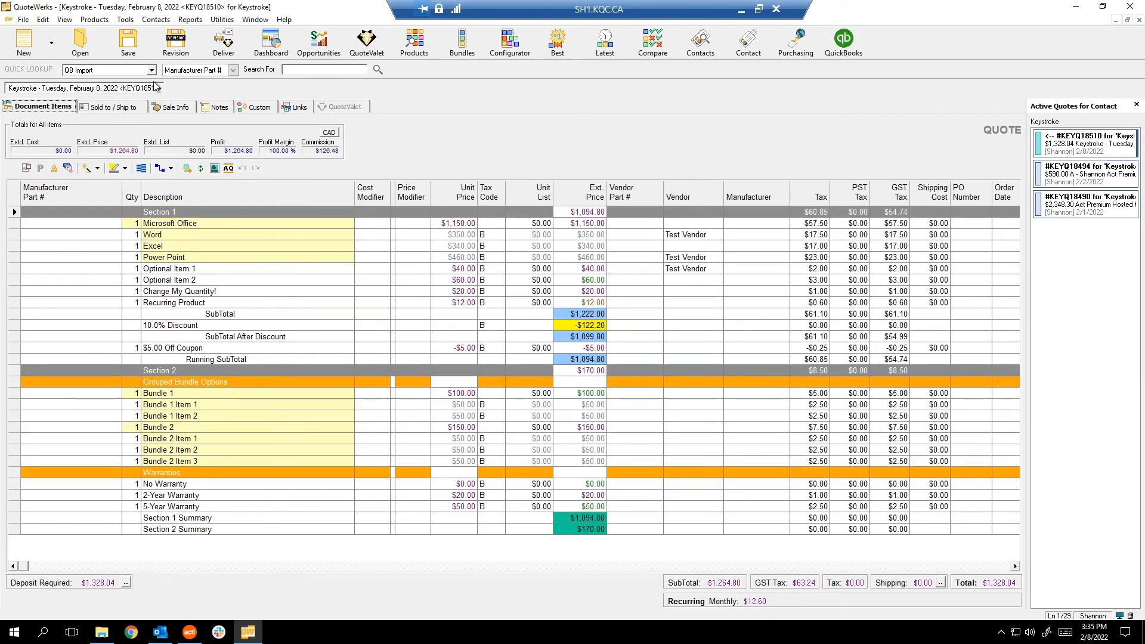
Preview the quote with the Quote (Canadian) quoteca-hst.fpc layout, then close the two-page preview.
{"action": "left_click", "coordinate": [224, 43]}
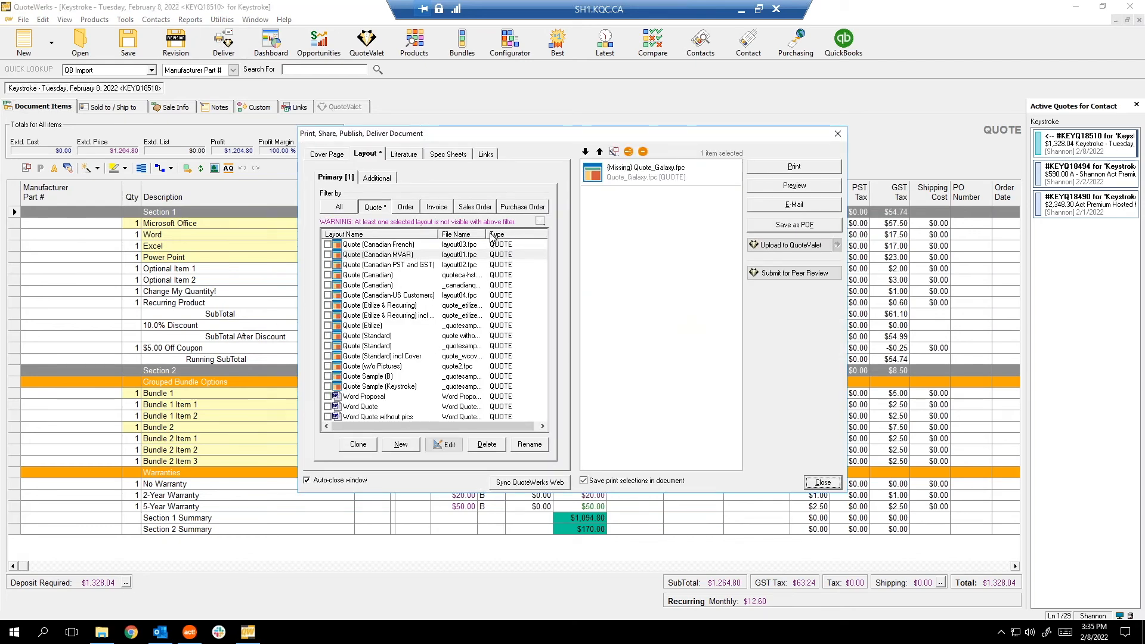
{"action": "left_click_drag", "start_coordinate": [488, 234], "coordinate": [526, 234]}
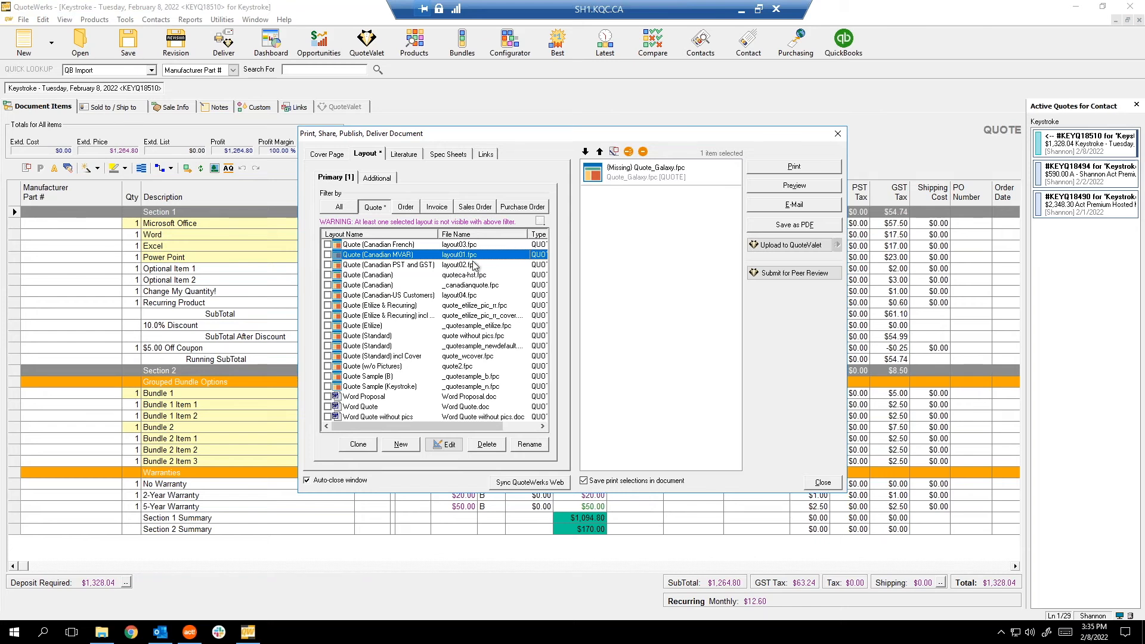
{"action": "left_click", "coordinate": [477, 337]}
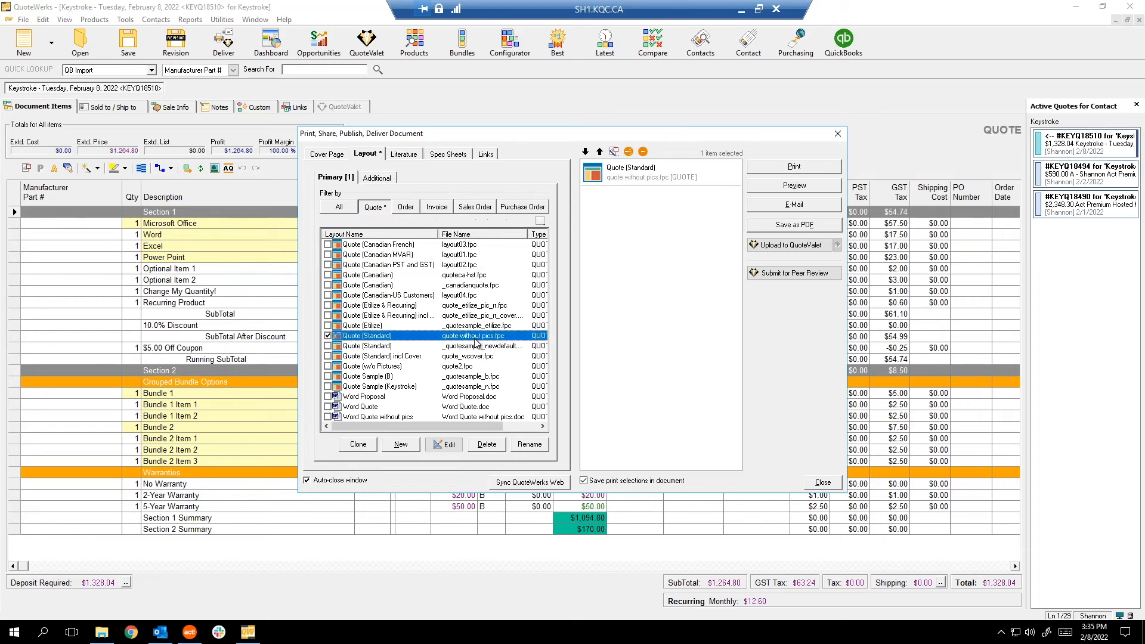
{"action": "left_click", "coordinate": [475, 247]}
{"action": "left_click", "coordinate": [479, 285]}
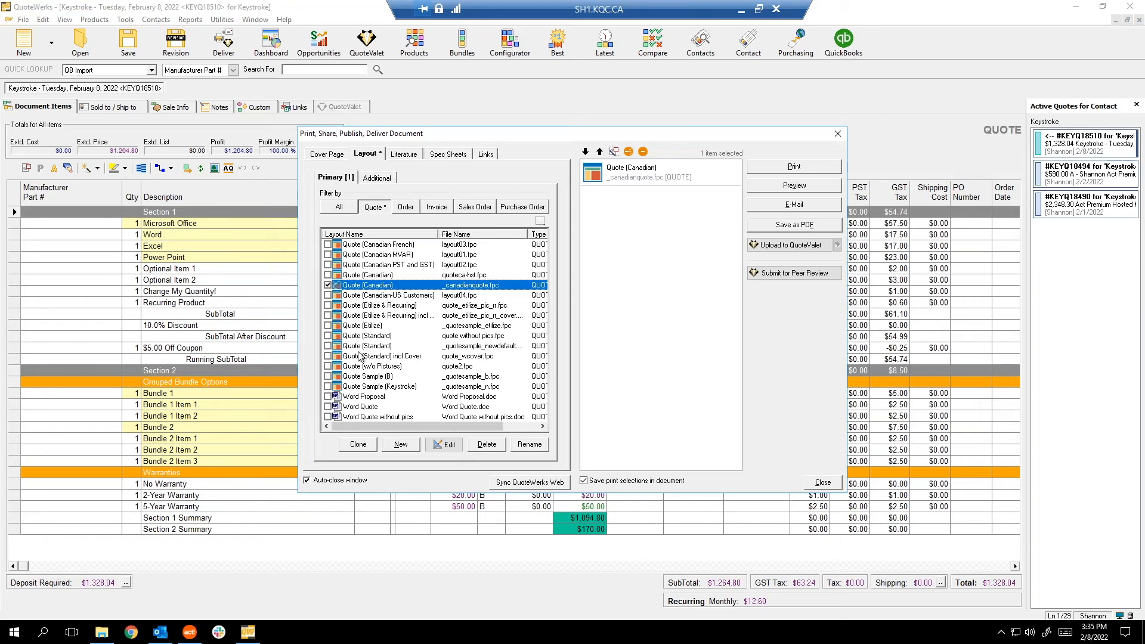
{"action": "left_click", "coordinate": [391, 275]}
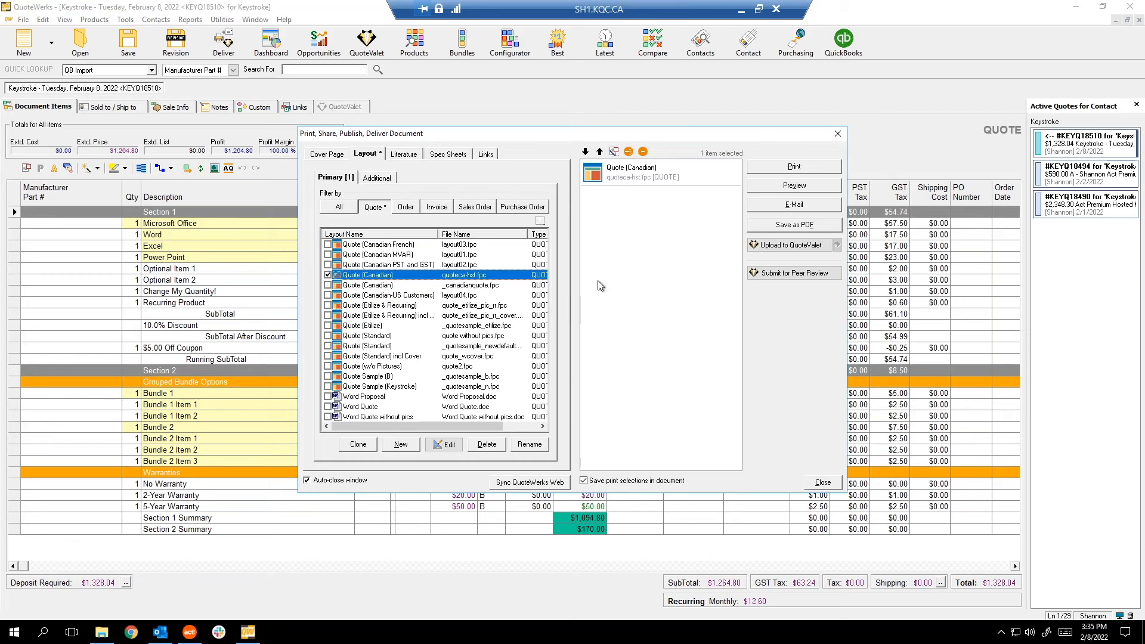
{"action": "left_click", "coordinate": [806, 187]}
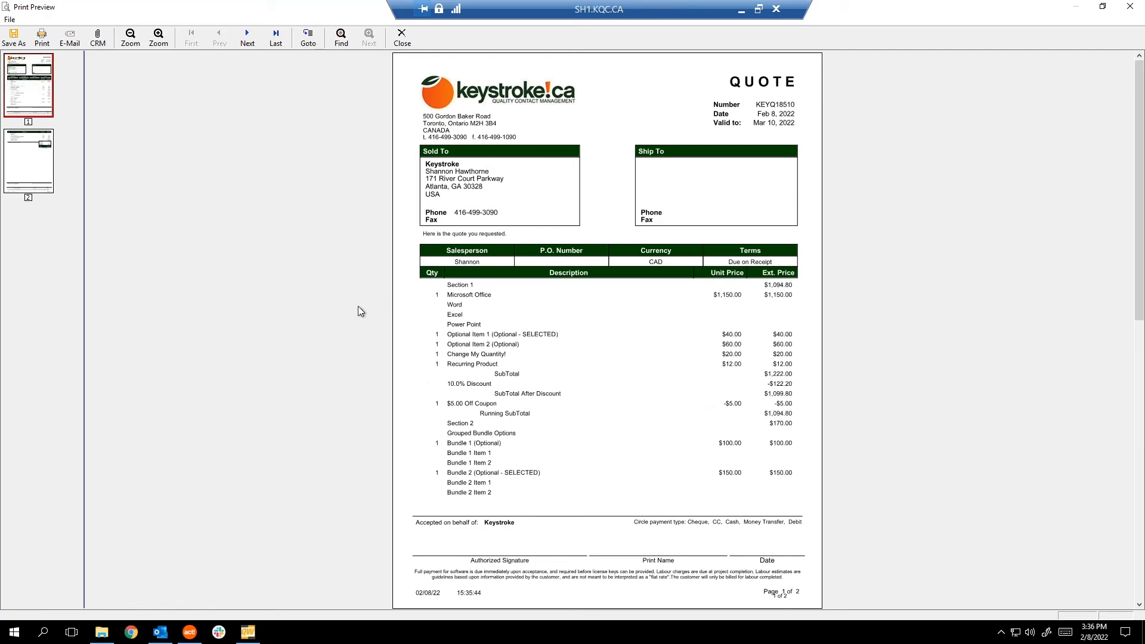
{"action": "left_click", "coordinate": [398, 37]}
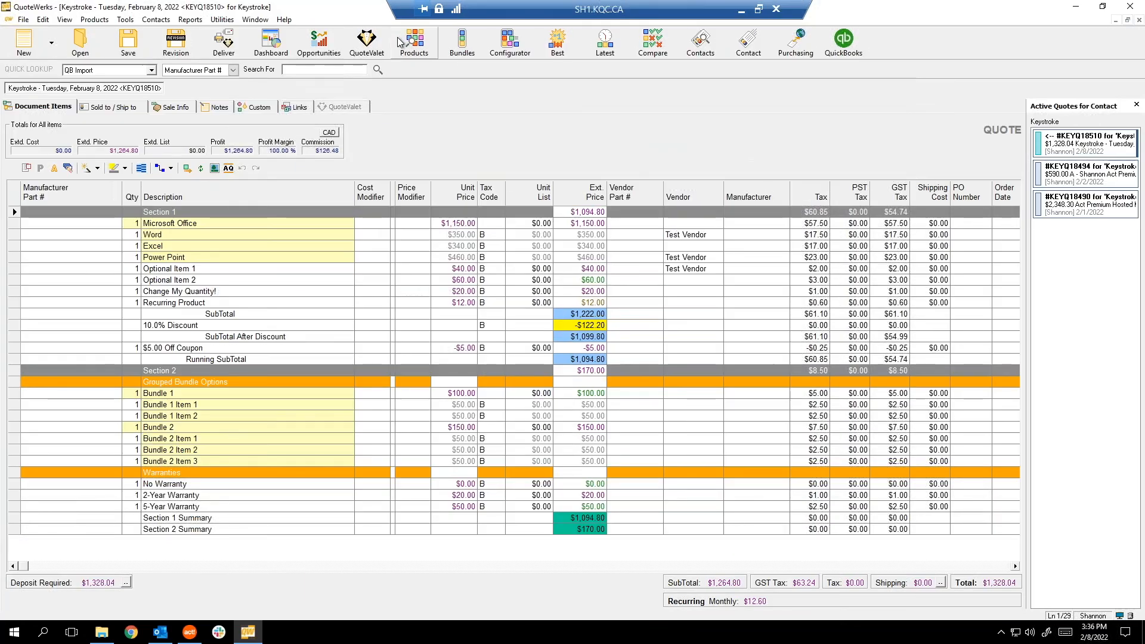
Select the customer's e-mail address in the quote's Sold to/Ship to addresses.
{"action": "left_click", "coordinate": [223, 42]}
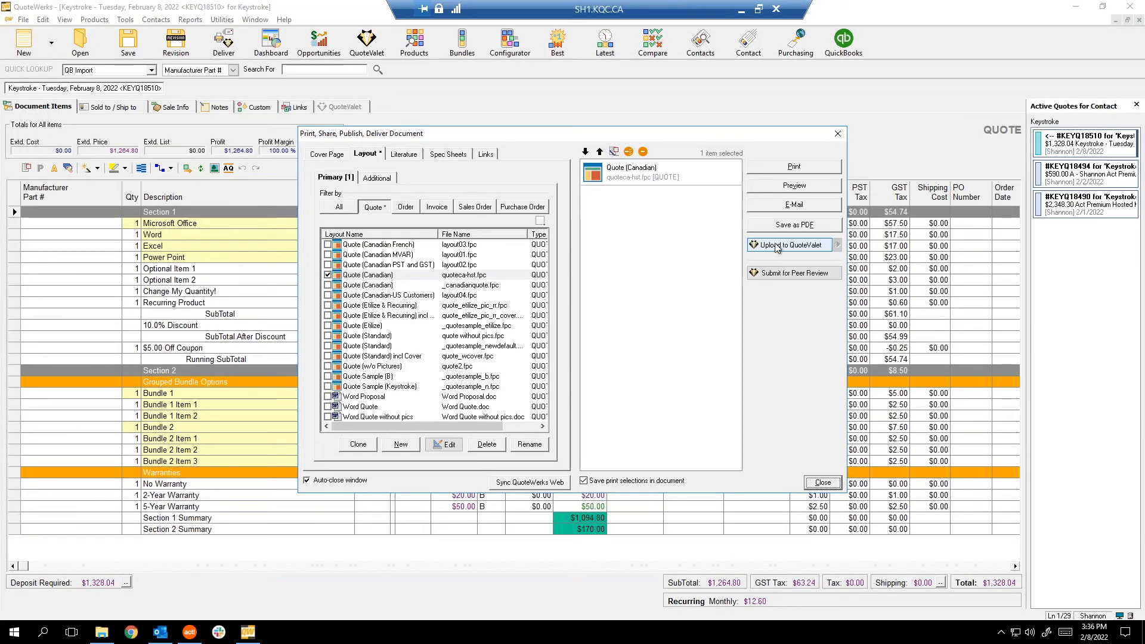
{"action": "left_click", "coordinate": [823, 482]}
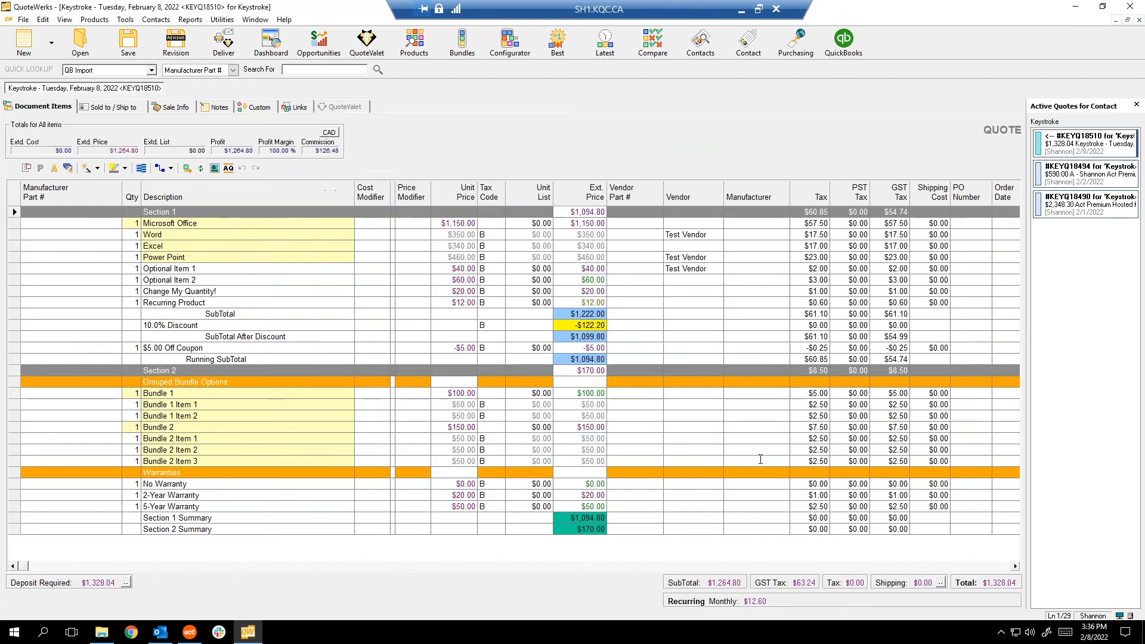
{"action": "left_click", "coordinate": [104, 107]}
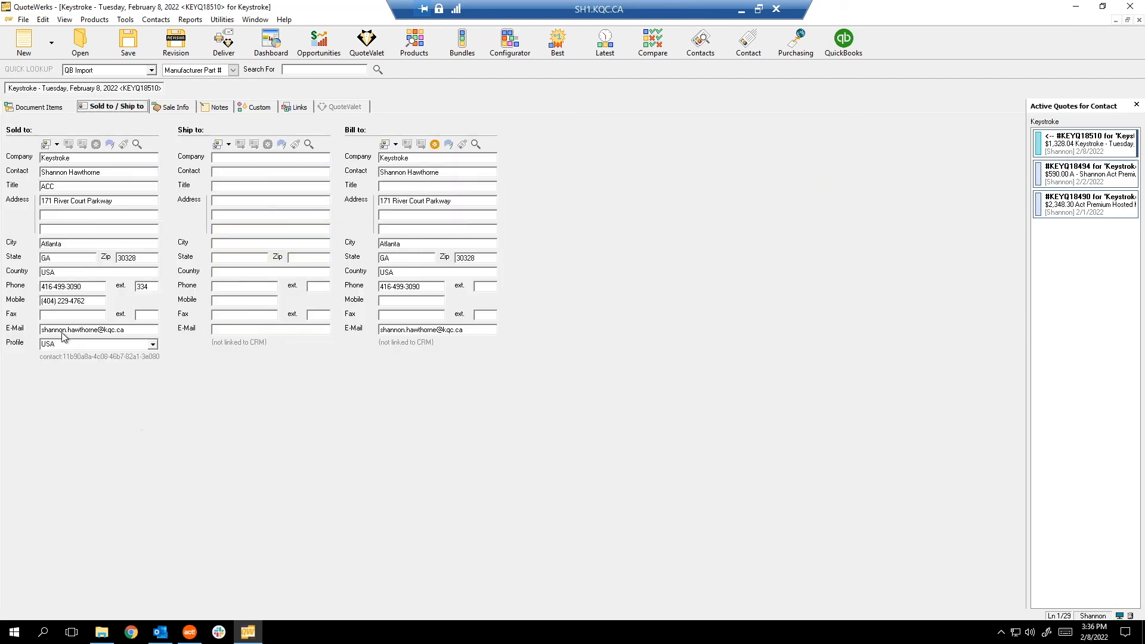
{"action": "left_click_drag", "start_coordinate": [130, 330], "coordinate": [29, 339]}
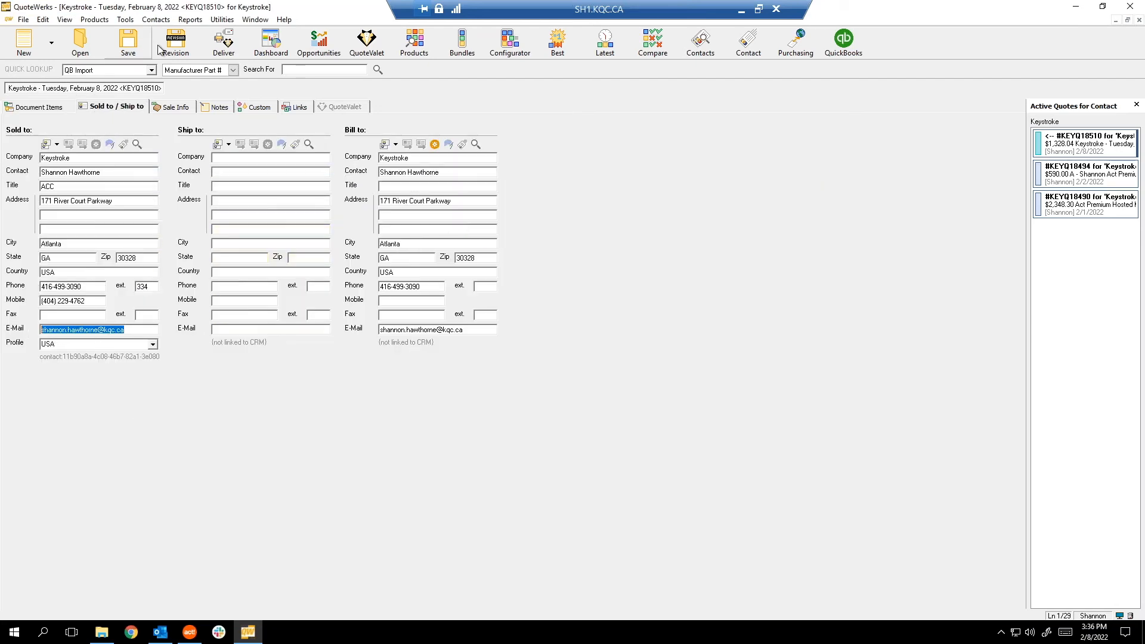
Start uploading quote KEYQ18510 to QuoteValet and view its reminder options, closing them unchanged.
{"action": "left_click", "coordinate": [224, 41]}
{"action": "left_click", "coordinate": [773, 245]}
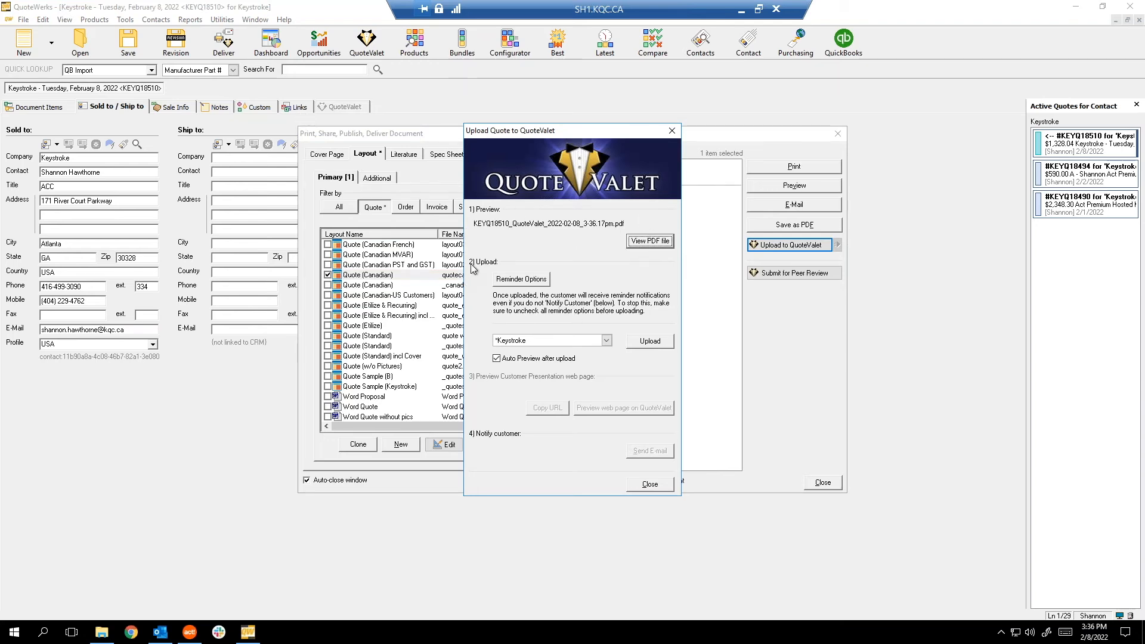
{"action": "left_click", "coordinate": [532, 281]}
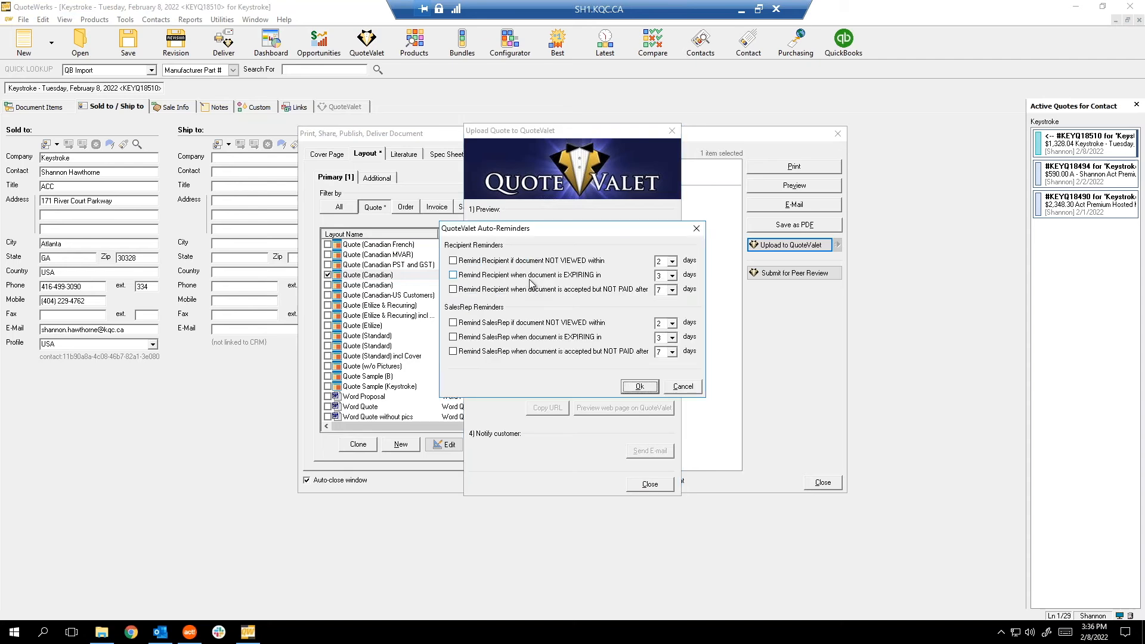
{"action": "left_click_drag", "start_coordinate": [510, 234], "coordinate": [593, 242]}
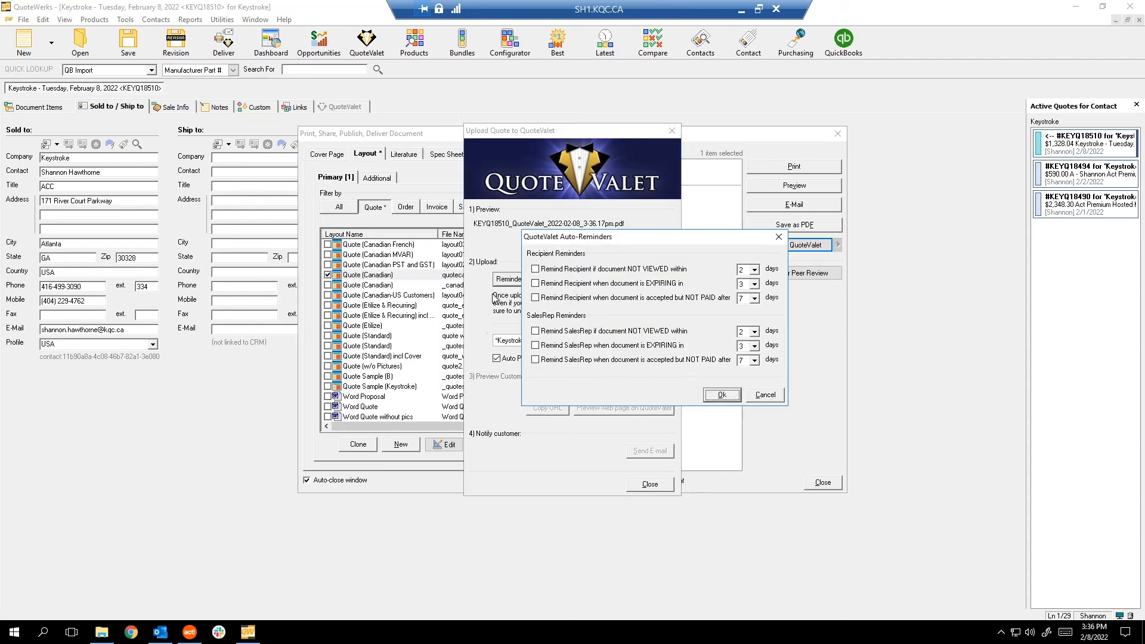
{"action": "left_click_drag", "start_coordinate": [598, 239], "coordinate": [636, 227]}
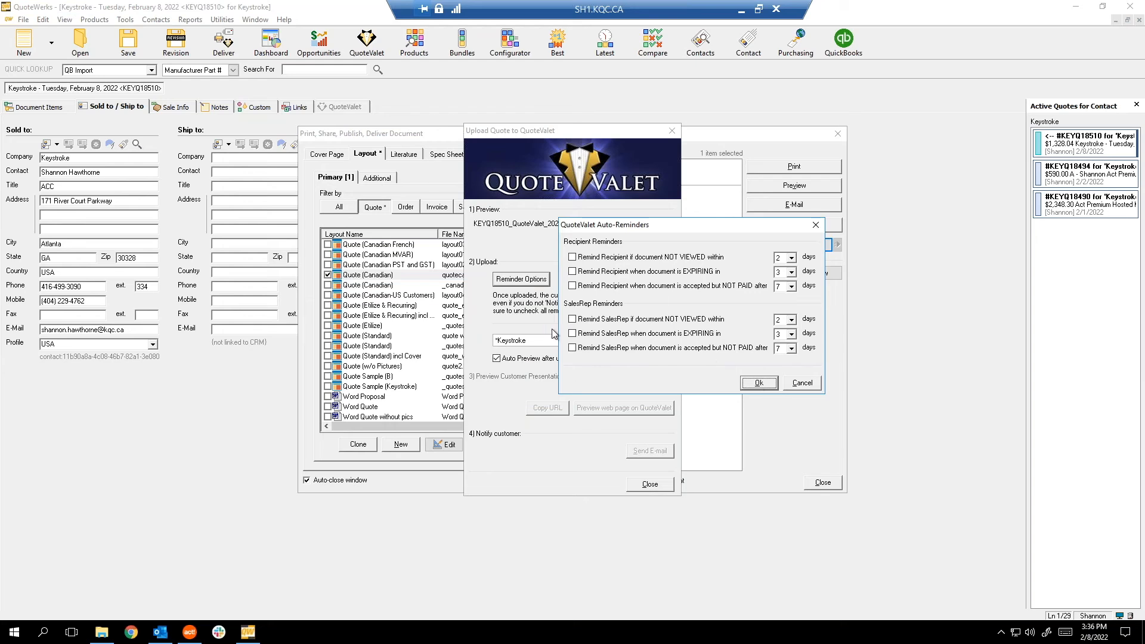
{"action": "left_click", "coordinate": [813, 386]}
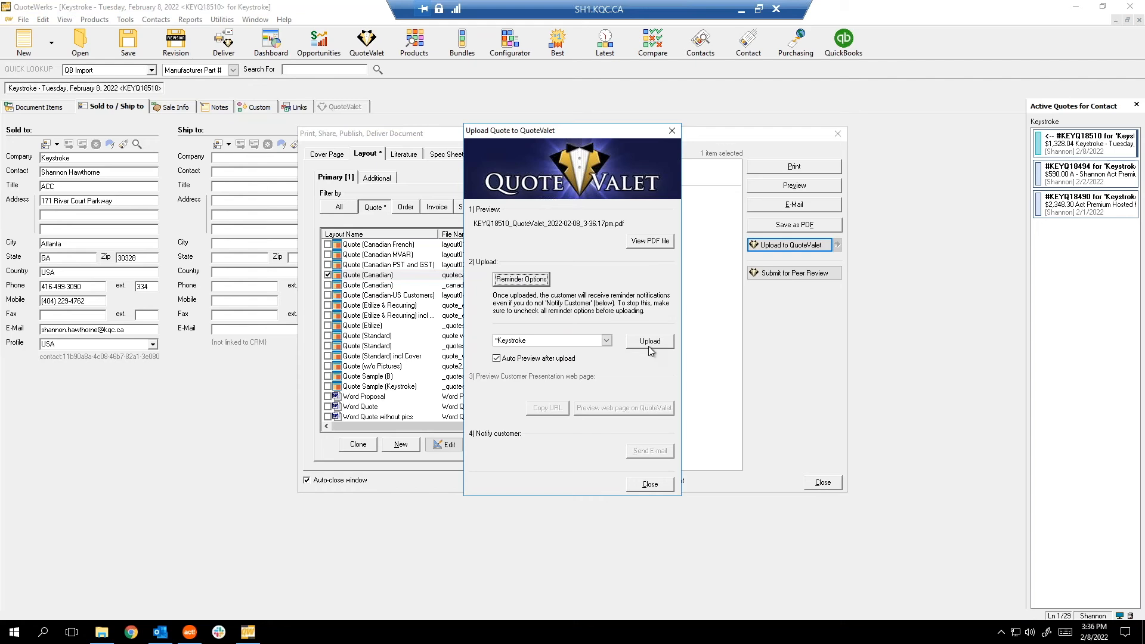
Reopen the Auto-Reminders settings and toggle the Not Viewed reminder on, then off again.
{"action": "left_click", "coordinate": [517, 280]}
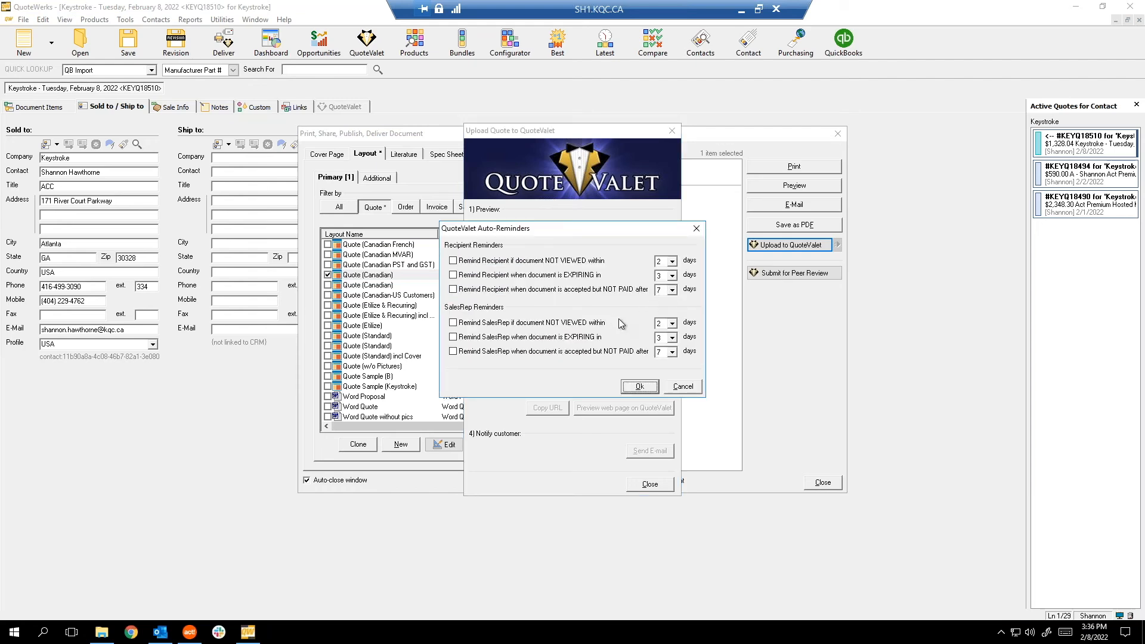
{"action": "left_click", "coordinate": [453, 261]}
{"action": "left_click", "coordinate": [453, 261]}
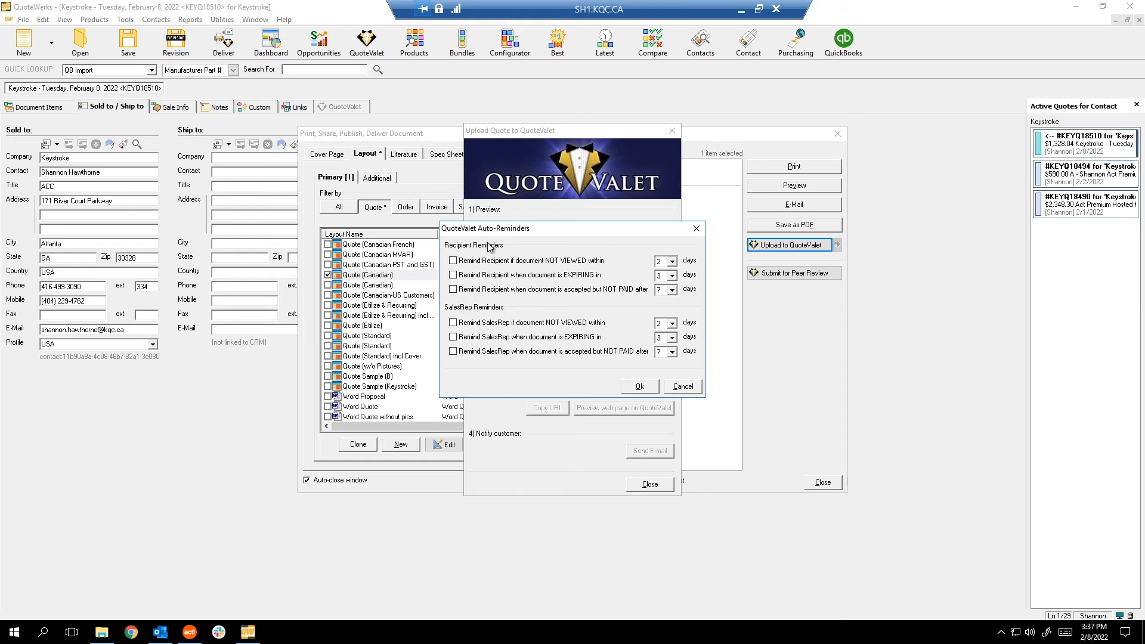
Close the Auto-Reminders settings without changing them.
{"action": "left_click_drag", "start_coordinate": [515, 230], "coordinate": [649, 230]}
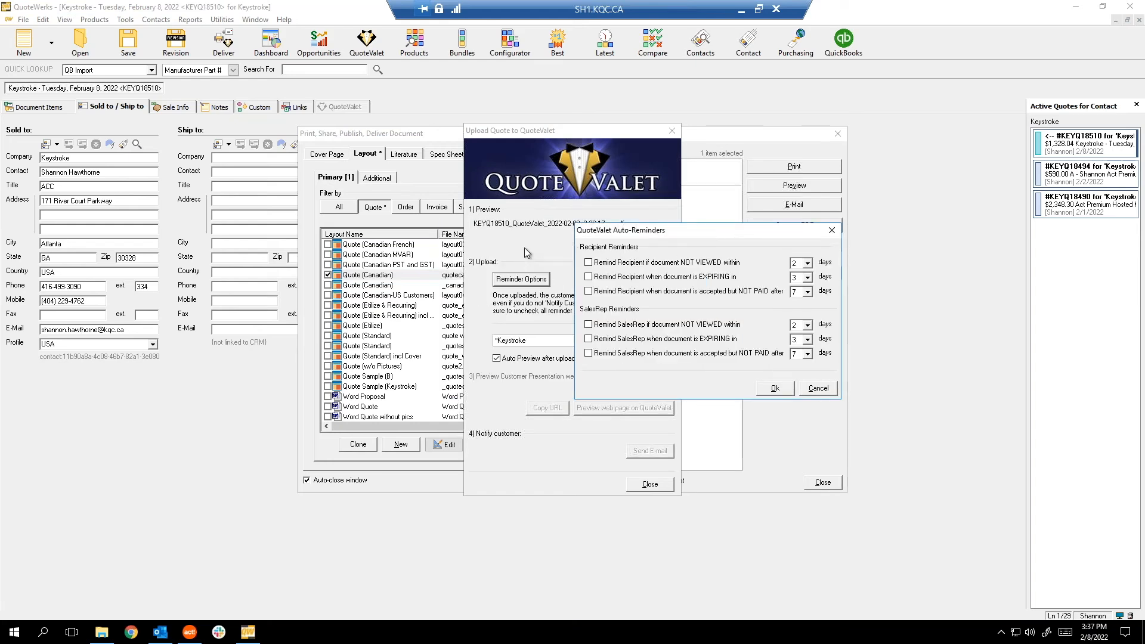
{"action": "left_click_drag", "start_coordinate": [731, 228], "coordinate": [752, 350]}
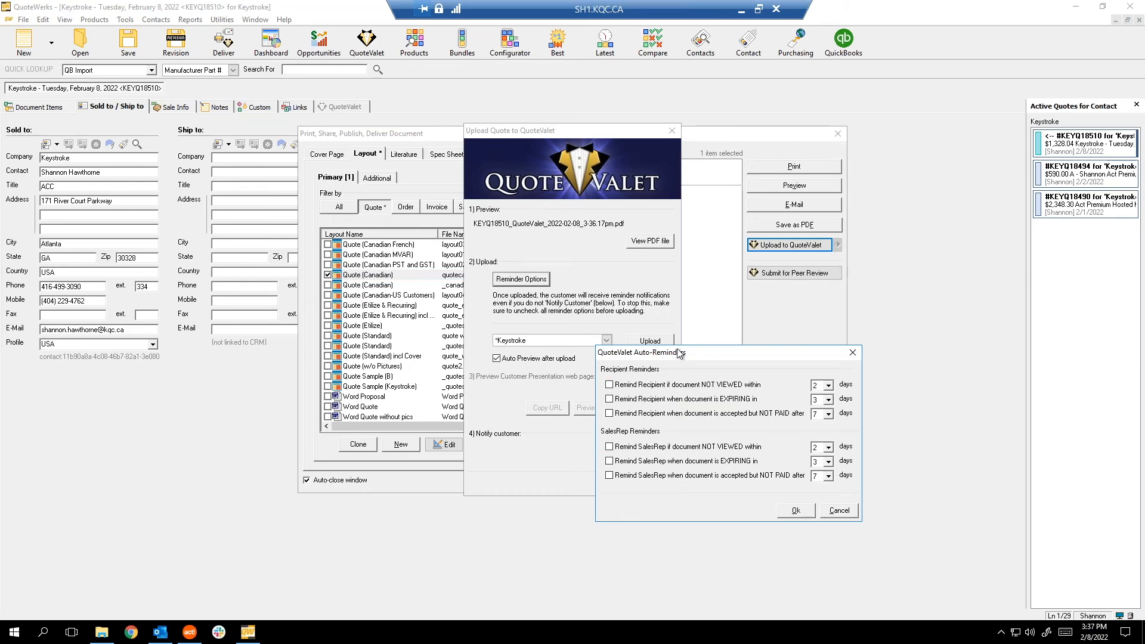
{"action": "left_click_drag", "start_coordinate": [676, 353], "coordinate": [699, 255]}
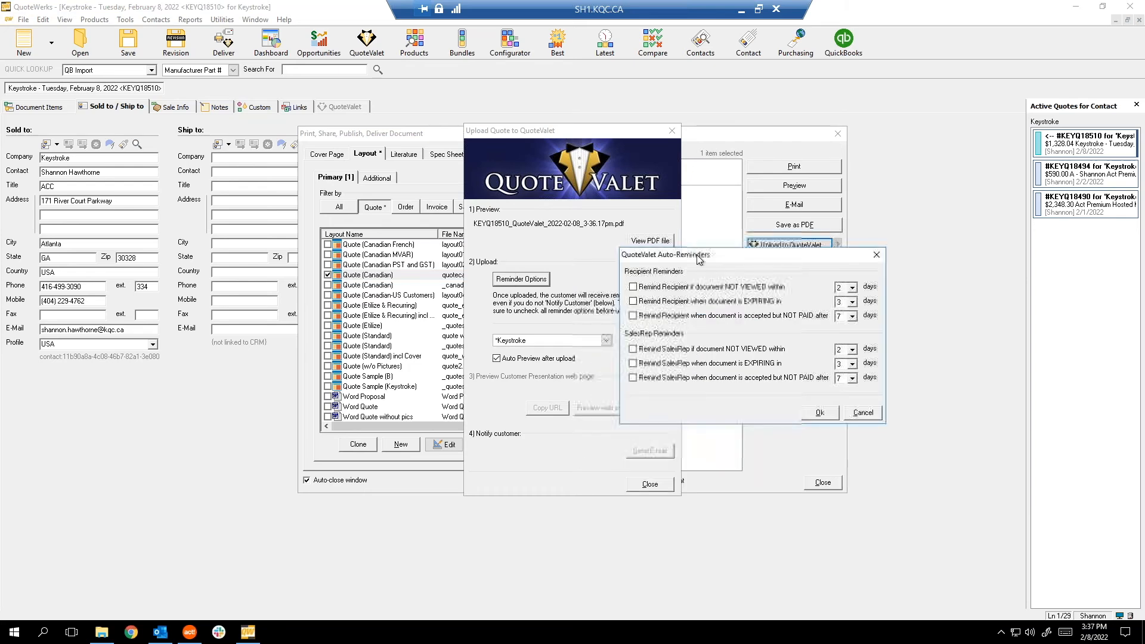
{"action": "left_click", "coordinate": [872, 414]}
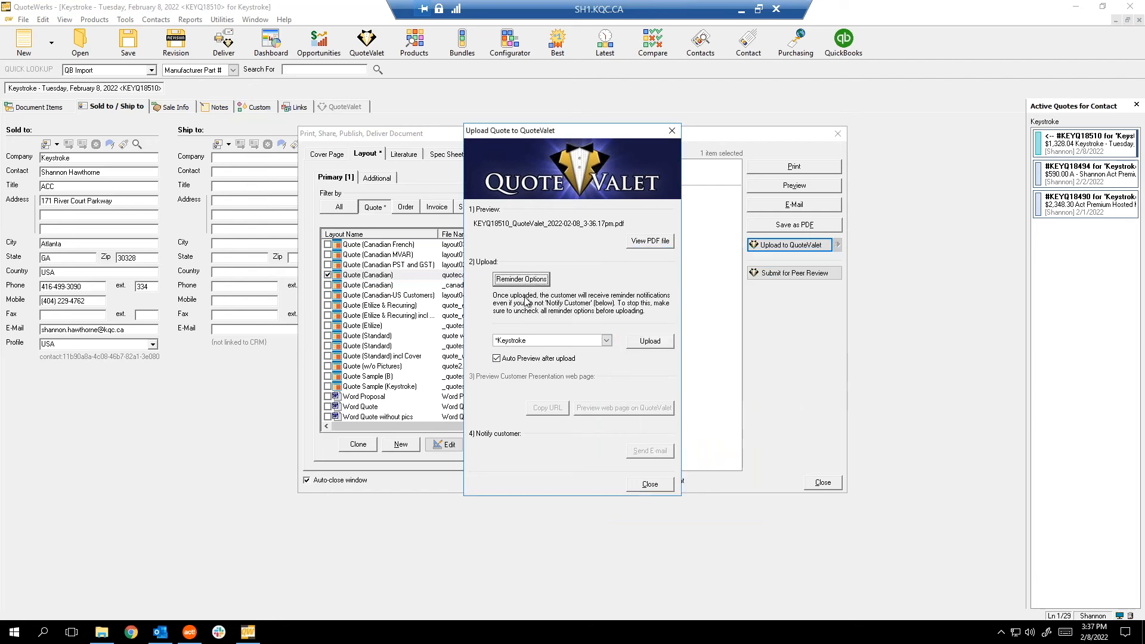
Upload quote KEYQ18510 to QuoteValet using the Keystroke template.
{"action": "left_click", "coordinate": [605, 341]}
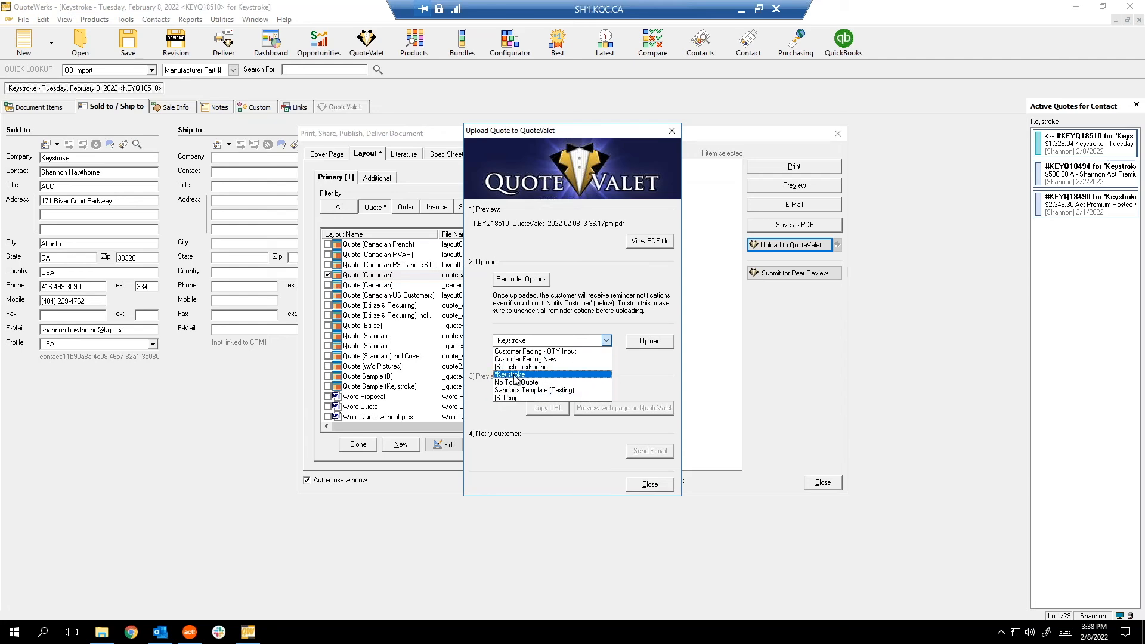
{"action": "left_click", "coordinate": [529, 344]}
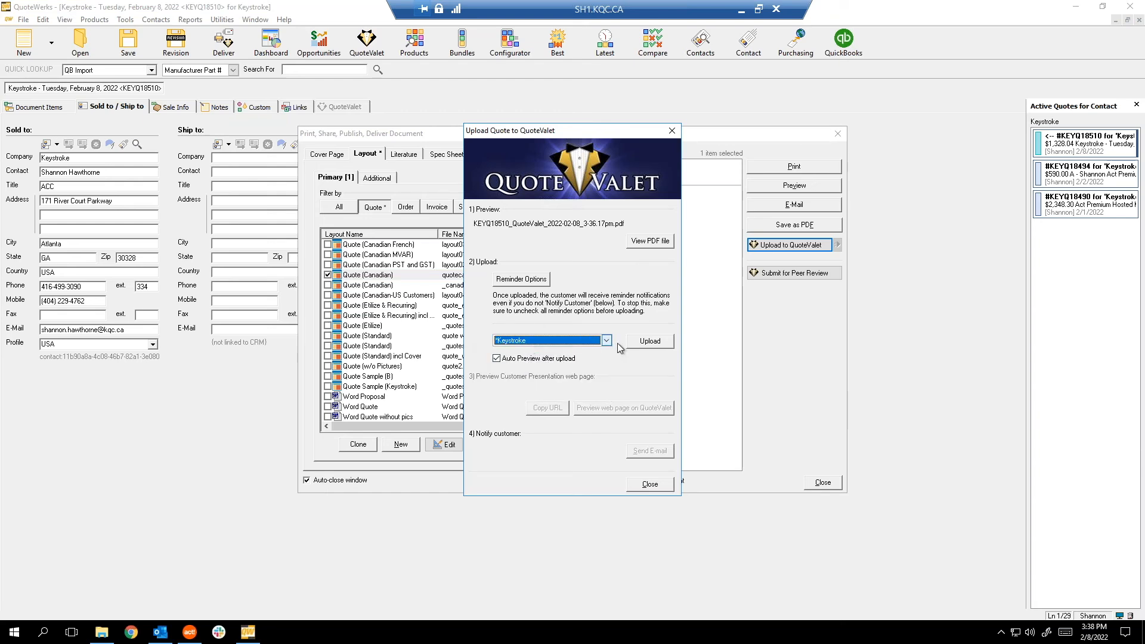
{"action": "left_click", "coordinate": [649, 344]}
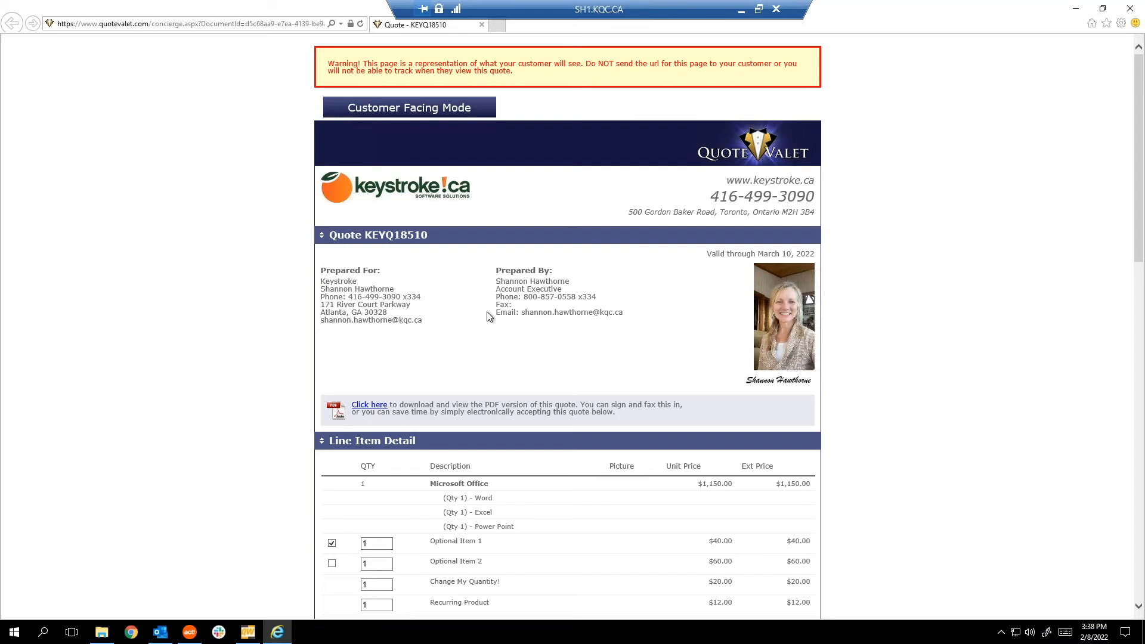
Review the customer quote page, including the Microsoft Office item description.
{"action": "scroll", "coordinate": [265, 192], "scroll_direction": "down", "scroll_amount": 3}
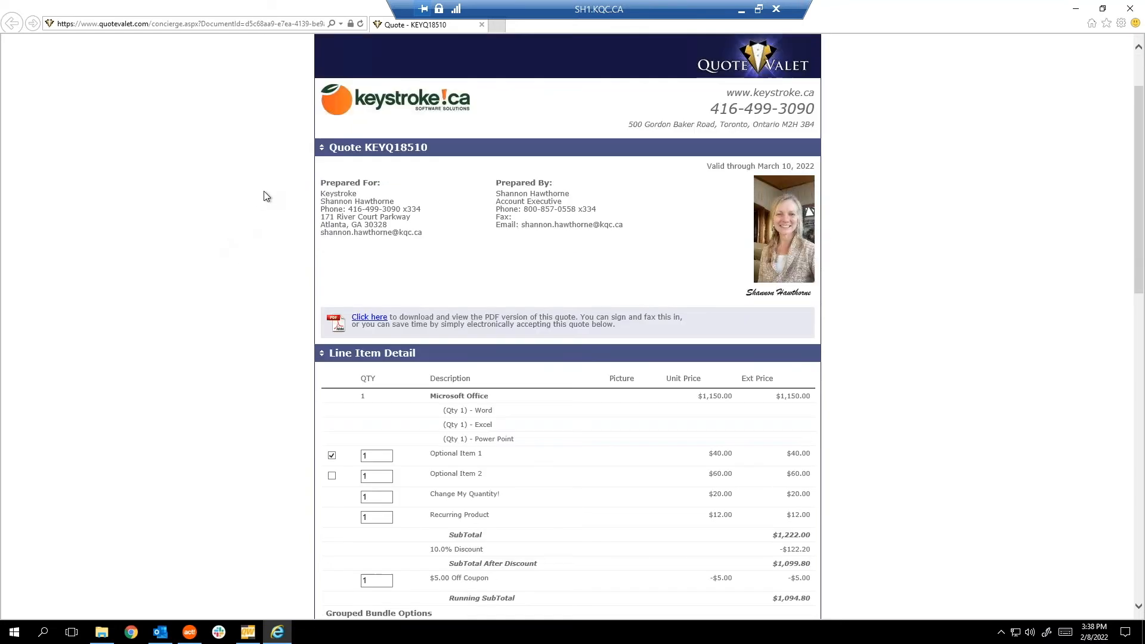
{"action": "scroll", "coordinate": [266, 196], "scroll_direction": "down", "scroll_amount": 3}
{"action": "scroll", "coordinate": [266, 191], "scroll_direction": "down", "scroll_amount": 3}
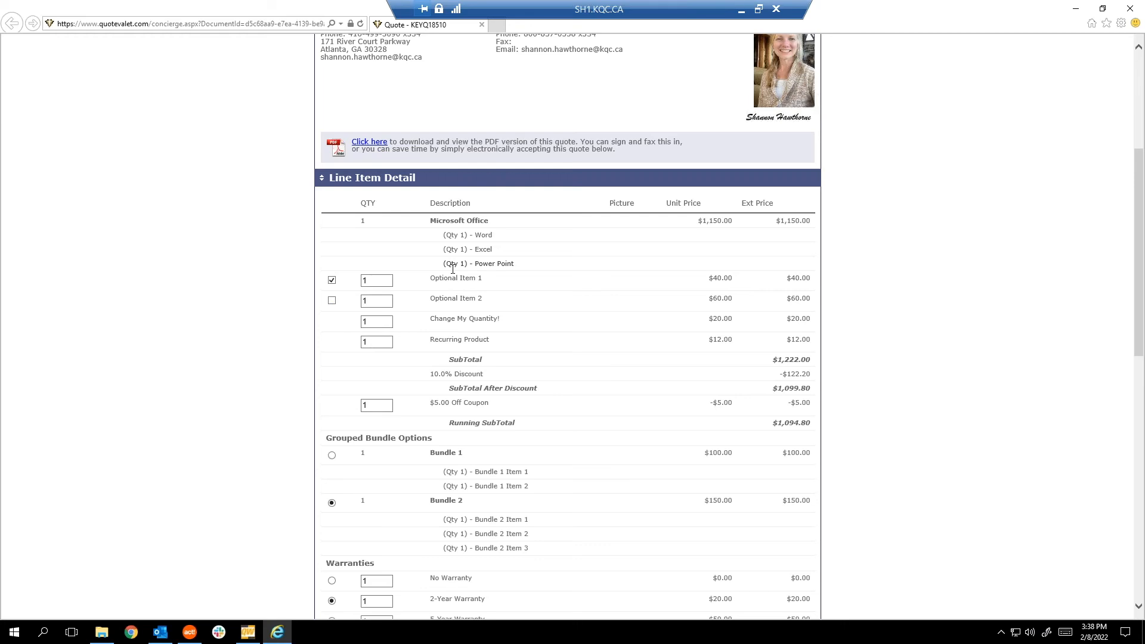
{"action": "scroll", "coordinate": [453, 269], "scroll_direction": "down", "scroll_amount": 6}
{"action": "scroll", "coordinate": [487, 201], "scroll_direction": "up", "scroll_amount": 9}
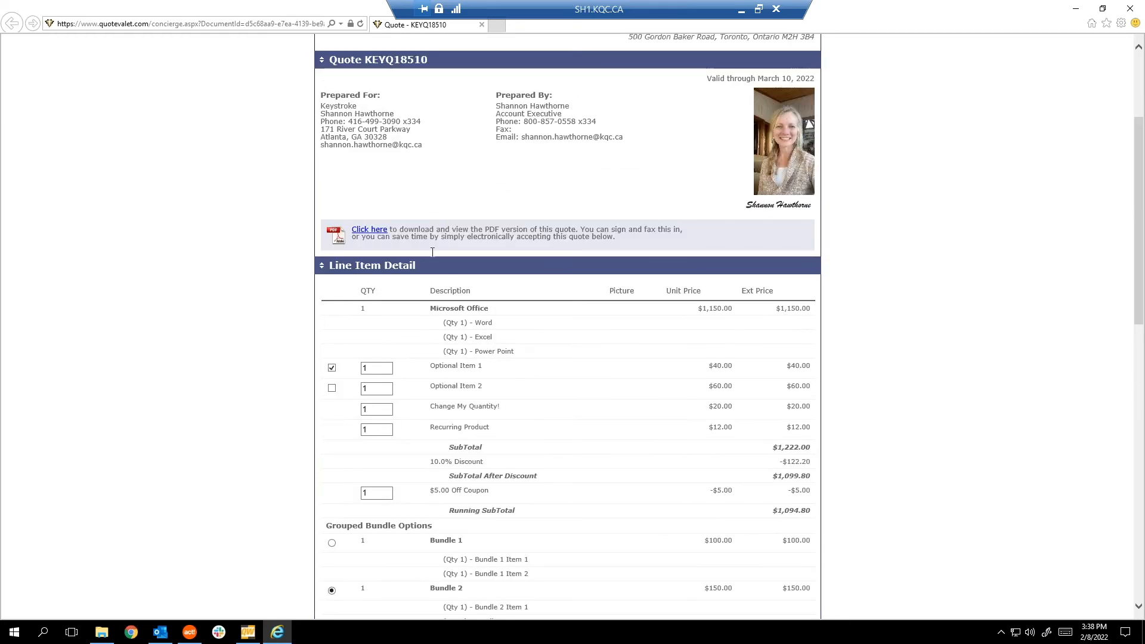
{"action": "left_click_drag", "start_coordinate": [428, 309], "coordinate": [490, 309]}
{"action": "left_click", "coordinate": [713, 333]}
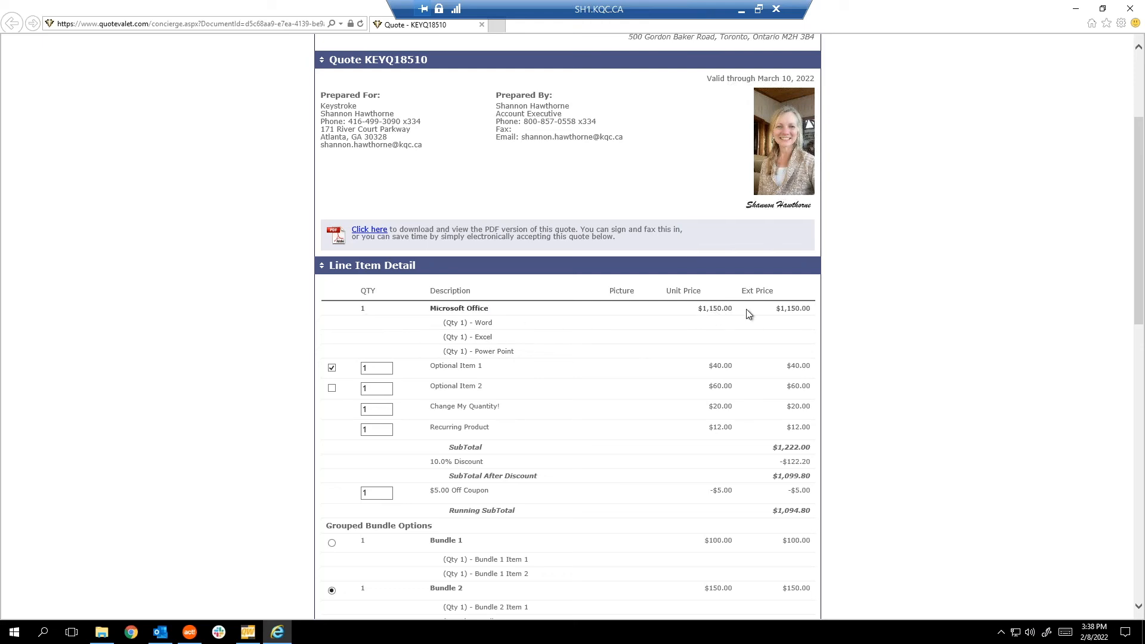
{"action": "scroll", "coordinate": [341, 362], "scroll_direction": "down", "scroll_amount": 1}
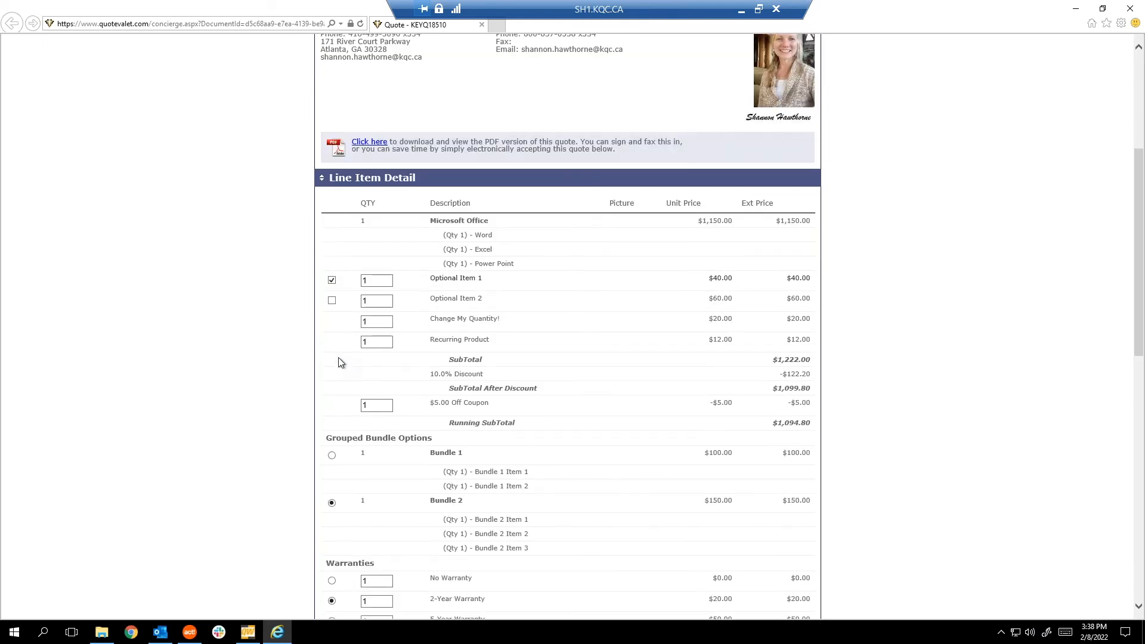
Choose Optional Item 2 instead of Optional Item 1 and set Change My Quantity to 3.
{"action": "left_click", "coordinate": [332, 280]}
{"action": "left_click", "coordinate": [333, 298]}
{"action": "left_click", "coordinate": [332, 300]}
{"action": "left_click", "coordinate": [331, 281]}
{"action": "left_click", "coordinate": [332, 301]}
{"action": "double_click", "coordinate": [381, 322]}
{"action": "type", "text": "3"}
{"action": "key", "text": "Tab"}
Select Bundle 1 among the bundle options.
{"action": "scroll", "coordinate": [554, 304], "scroll_direction": "down", "scroll_amount": 5}
{"action": "scroll", "coordinate": [482, 130], "scroll_direction": "up", "scroll_amount": 6}
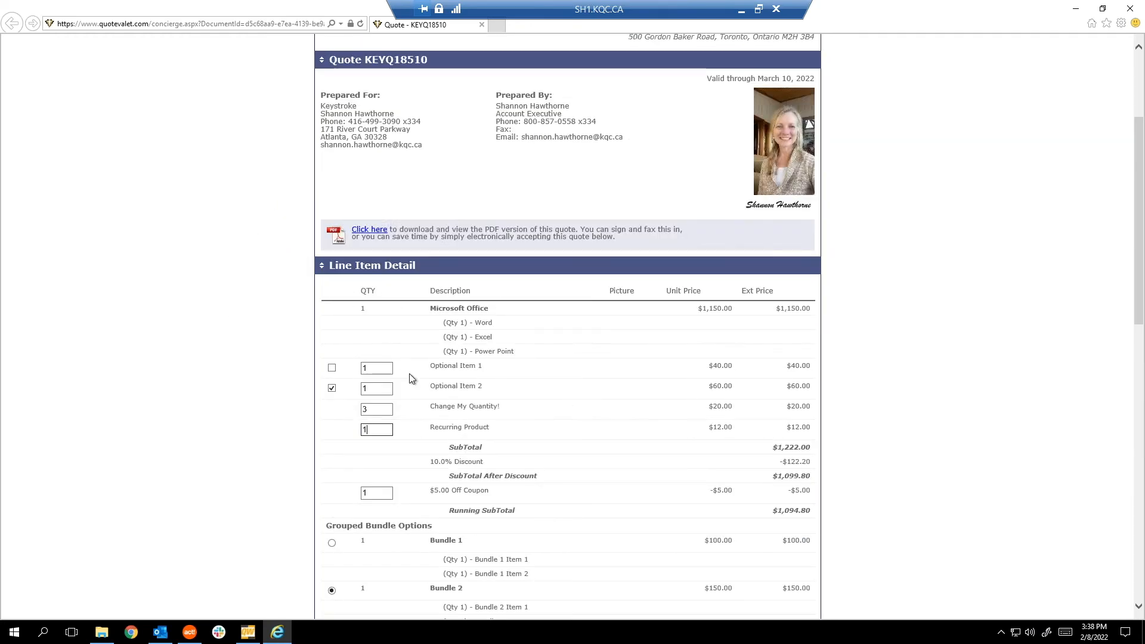
{"action": "scroll", "coordinate": [409, 373], "scroll_direction": "down", "scroll_amount": 4}
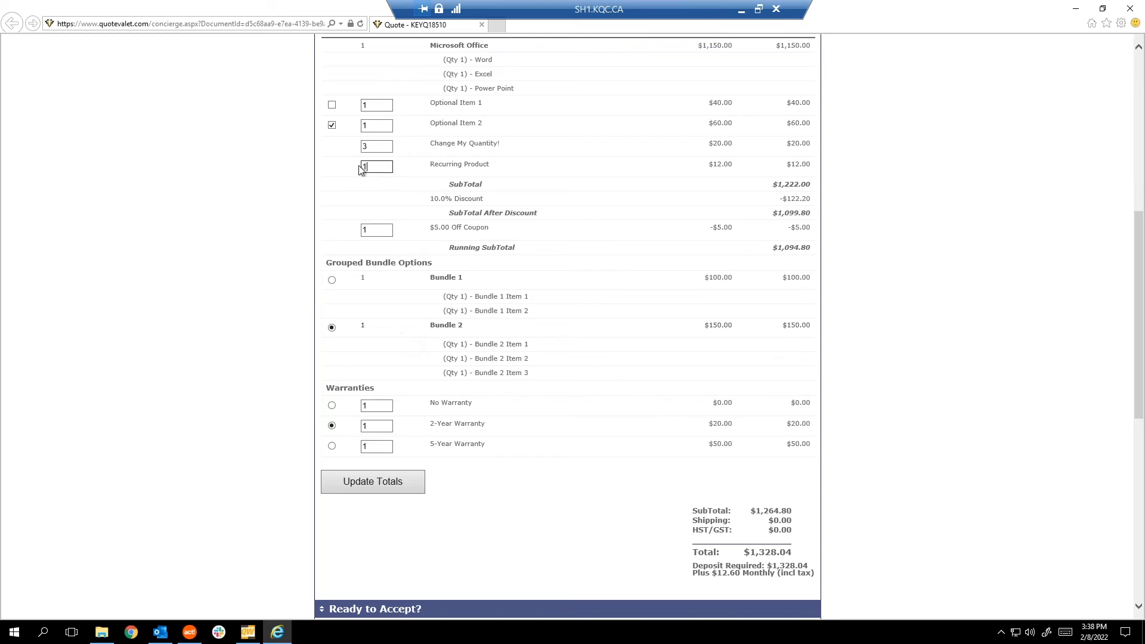
{"action": "scroll", "coordinate": [381, 213], "scroll_direction": "up", "scroll_amount": 2}
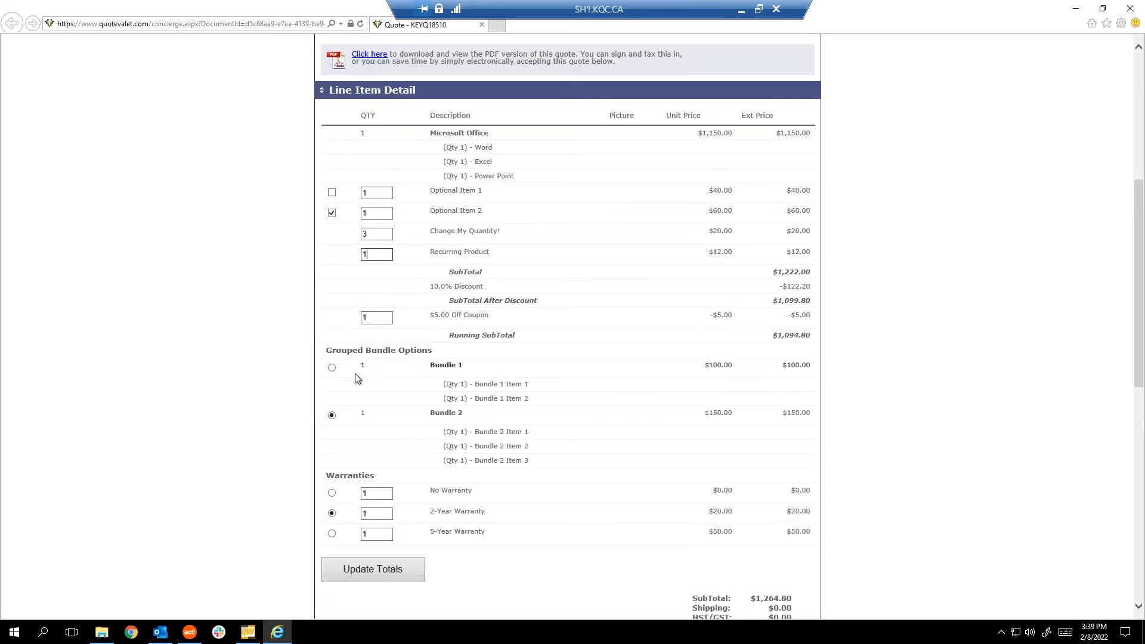
{"action": "left_click", "coordinate": [331, 367]}
Switch between the bundle options, settling on Bundle 2.
{"action": "left_click", "coordinate": [332, 415]}
{"action": "left_click", "coordinate": [332, 368]}
{"action": "left_click", "coordinate": [332, 416]}
{"action": "left_click", "coordinate": [332, 368]}
{"action": "left_click", "coordinate": [332, 415]}
{"action": "left_click", "coordinate": [332, 368]}
{"action": "left_click", "coordinate": [332, 415]}
{"action": "scroll", "coordinate": [498, 424], "scroll_direction": "down", "scroll_amount": 1}
Try the No, 2-Year and 5-Year Warranty options, settling on No Warranty.
{"action": "left_click", "coordinate": [333, 406]}
{"action": "left_click", "coordinate": [332, 425]}
{"action": "left_click", "coordinate": [331, 447]}
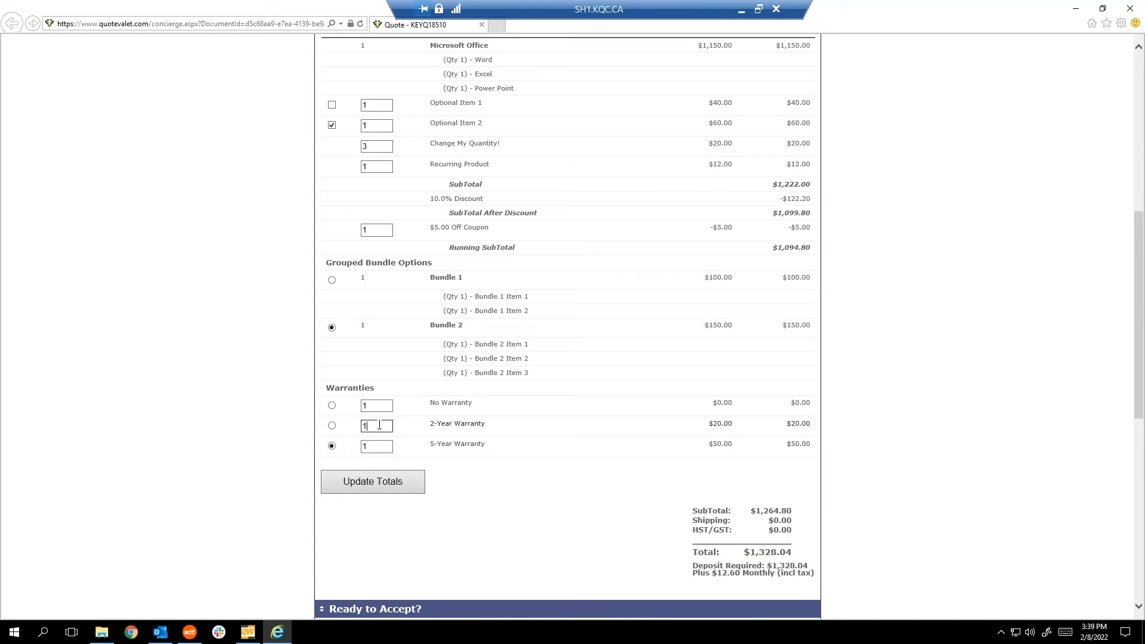
{"action": "left_click", "coordinate": [377, 425]}
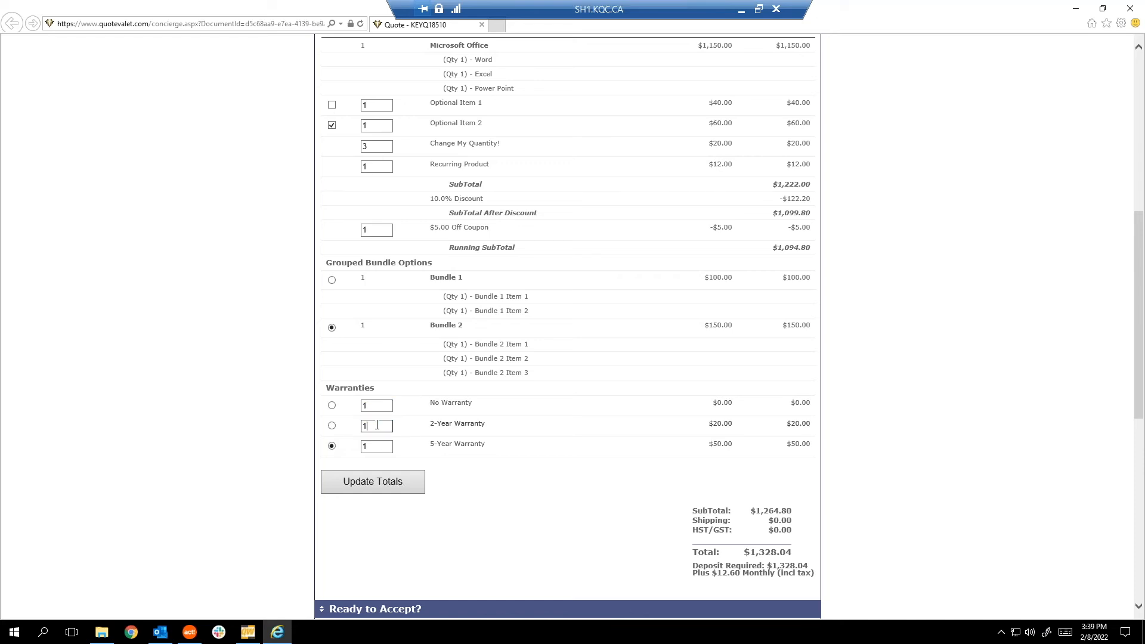
{"action": "left_click", "coordinate": [332, 425]}
{"action": "left_click", "coordinate": [331, 406]}
{"action": "left_click", "coordinate": [332, 426]}
{"action": "left_click", "coordinate": [331, 446]}
{"action": "left_click", "coordinate": [332, 427]}
Update the totals to $1,363.74 and minimize the browser.
{"action": "left_click", "coordinate": [401, 481]}
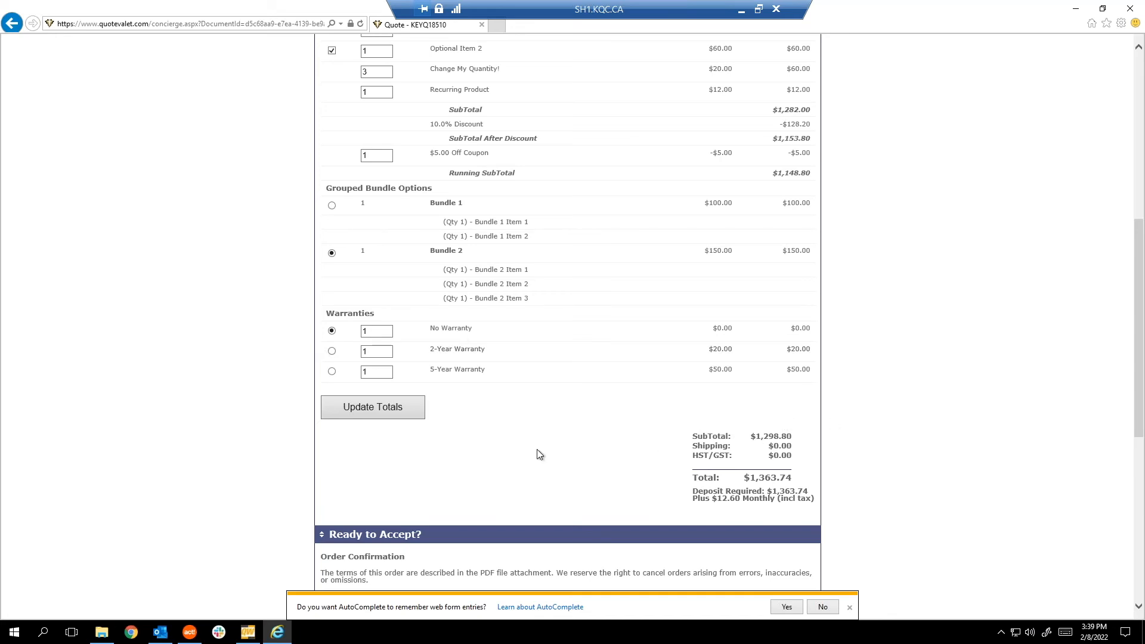
{"action": "scroll", "coordinate": [536, 455], "scroll_direction": "down", "scroll_amount": 2}
{"action": "scroll", "coordinate": [805, 410], "scroll_direction": "down", "scroll_amount": 5}
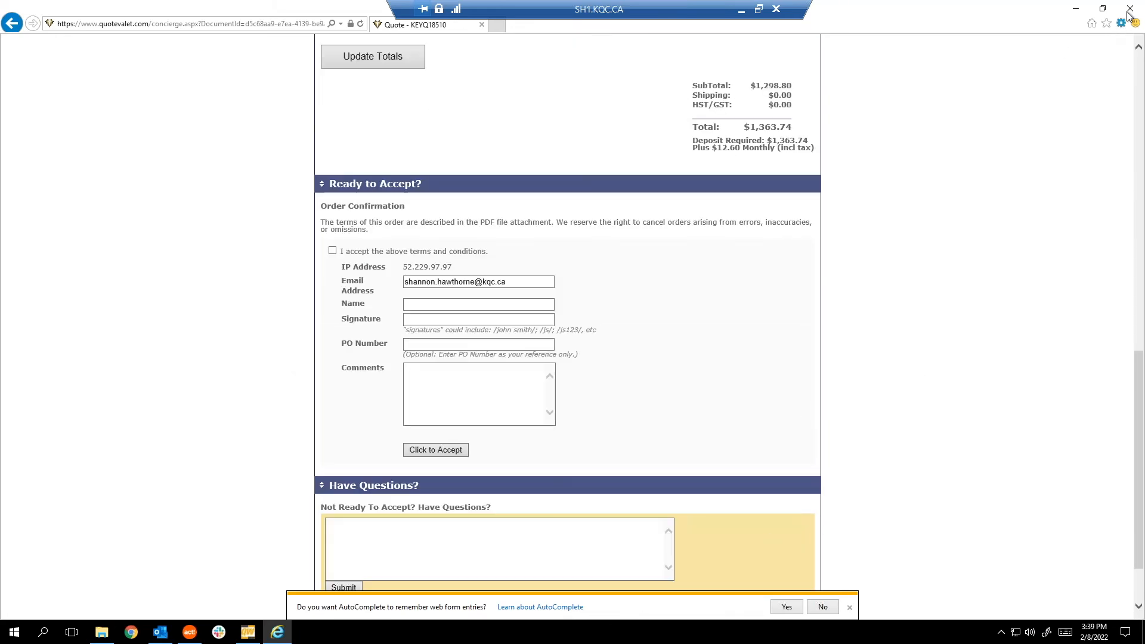
{"action": "scroll", "coordinate": [830, 325], "scroll_direction": "up", "scroll_amount": 6}
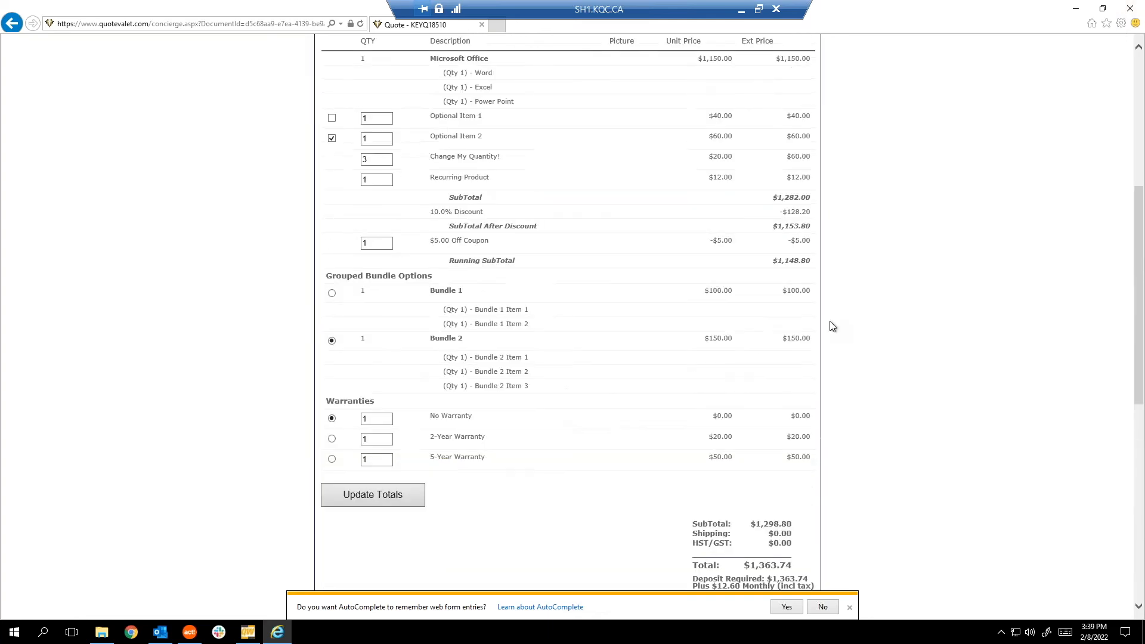
{"action": "scroll", "coordinate": [832, 326], "scroll_direction": "up", "scroll_amount": 5}
{"action": "scroll", "coordinate": [832, 326], "scroll_direction": "down", "scroll_amount": 6}
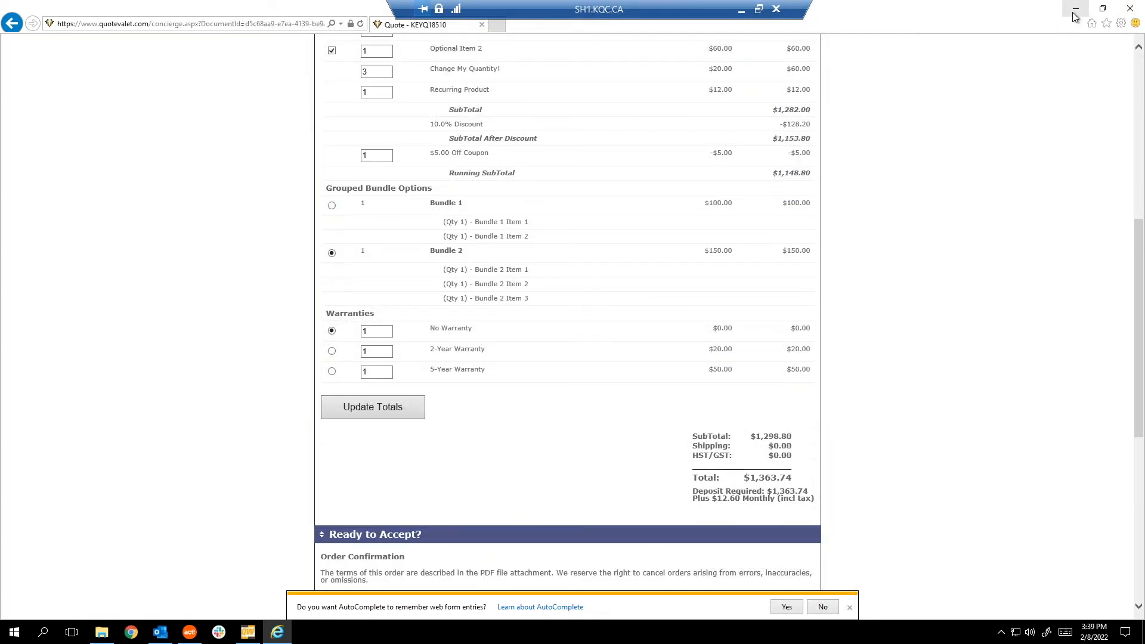
{"action": "left_click", "coordinate": [1073, 14]}
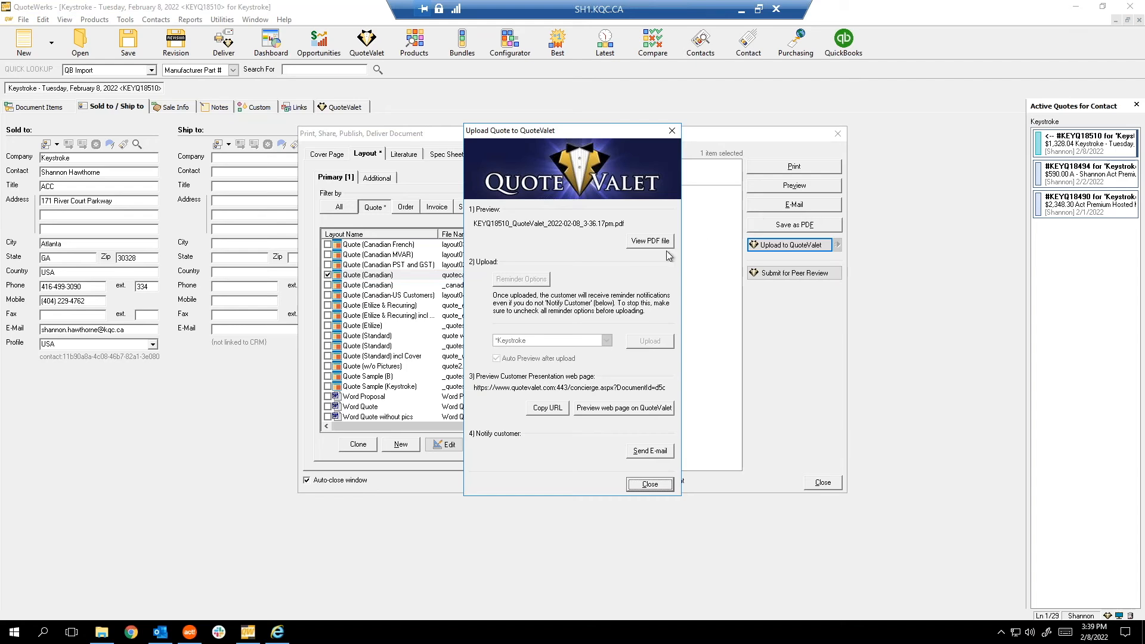
Close the customer notification e-mail draft unsent, then close the QuoteValet upload window.
{"action": "left_click", "coordinate": [657, 455]}
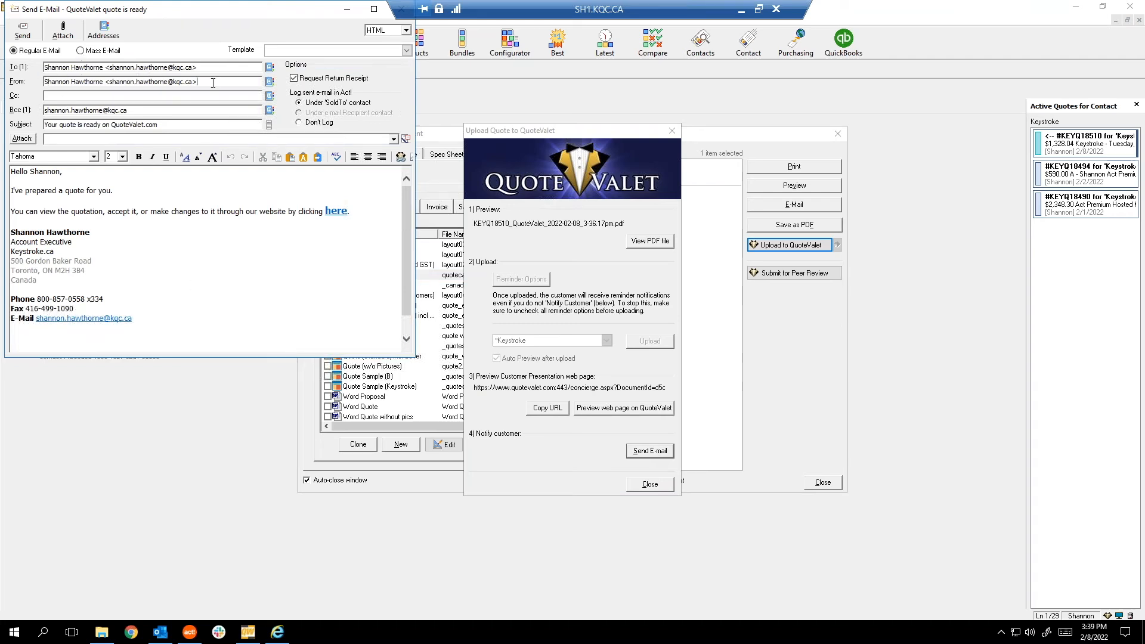
{"action": "left_click", "coordinate": [25, 36]}
{"action": "left_click_drag", "start_coordinate": [275, 13], "coordinate": [304, 156]}
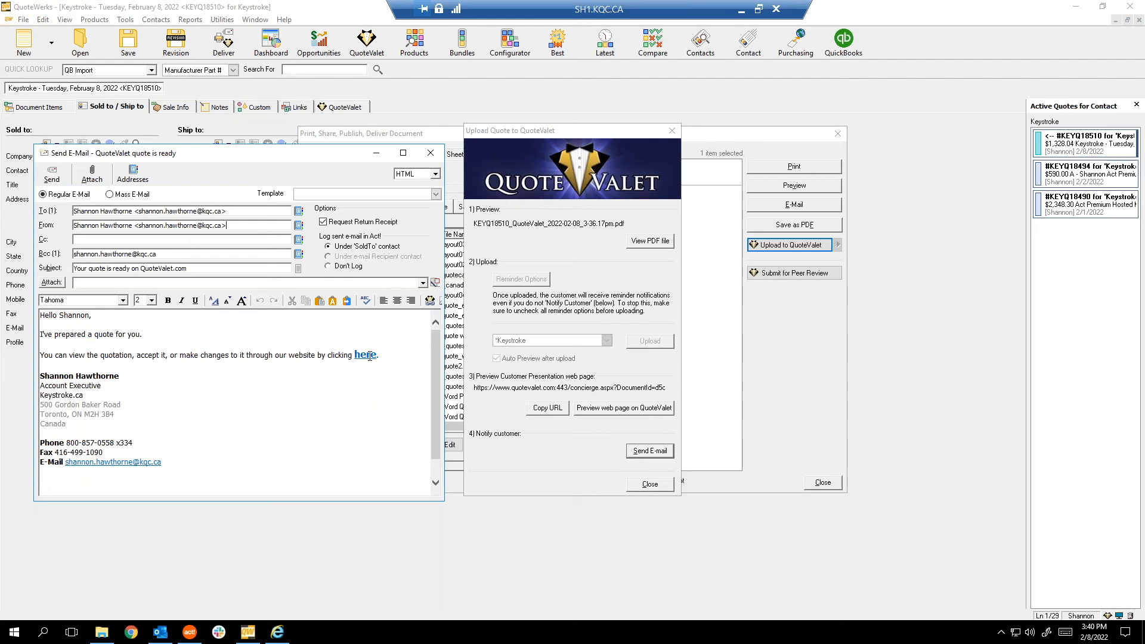
{"action": "left_click", "coordinate": [431, 154]}
{"action": "left_click", "coordinate": [650, 484]}
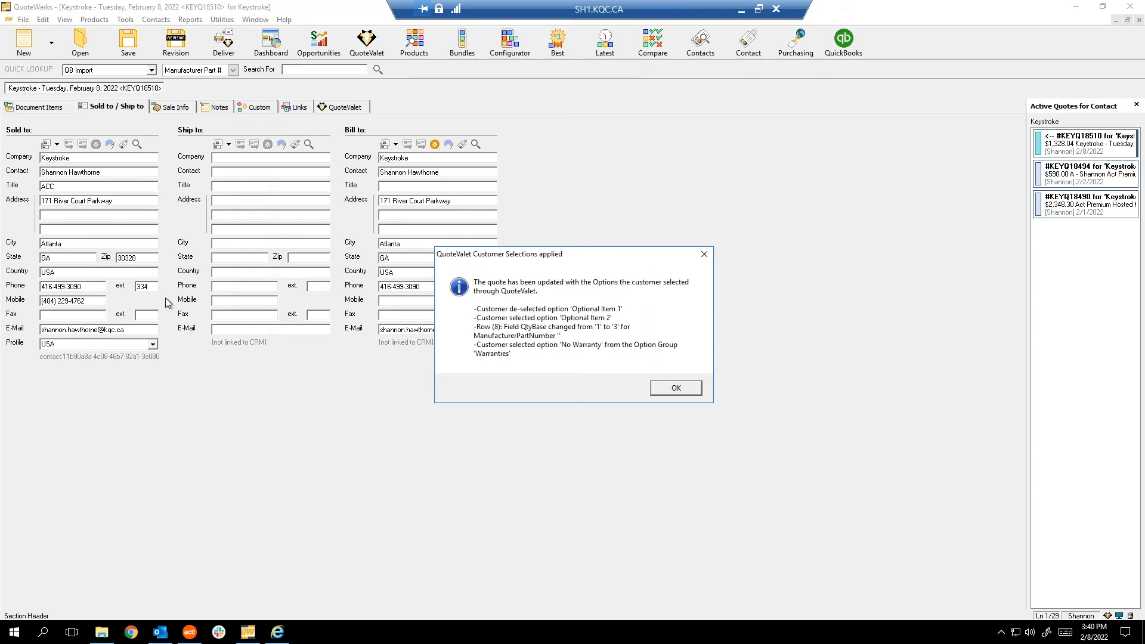
Accept the applied changes, dismiss the Act! update, and review the line items including No Warranty.
{"action": "left_click", "coordinate": [688, 390]}
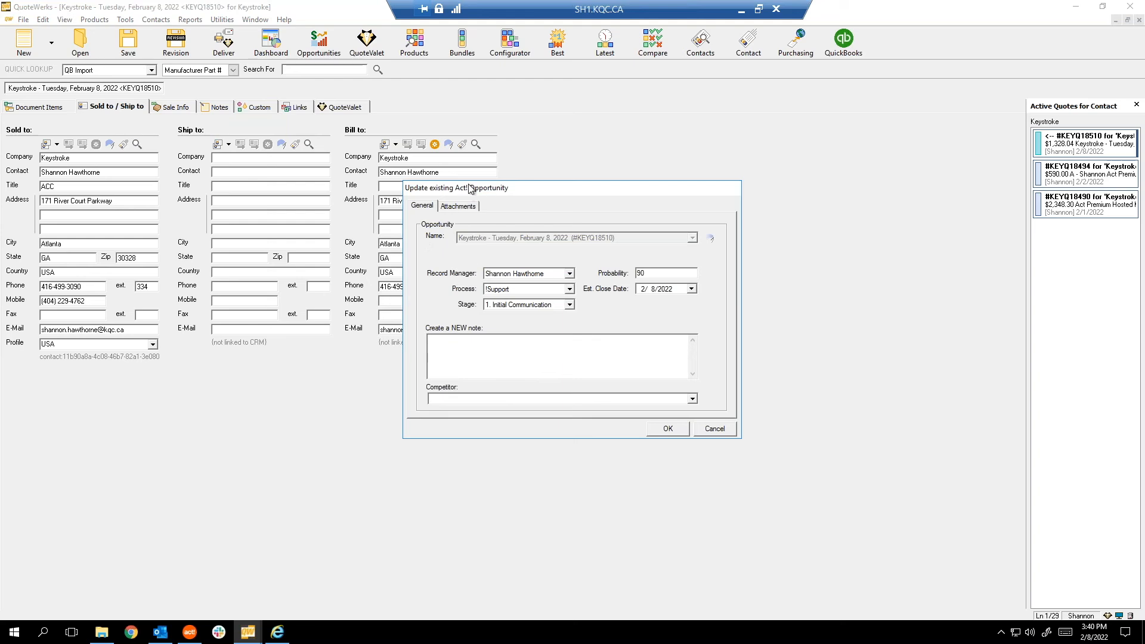
{"action": "left_click", "coordinate": [715, 429]}
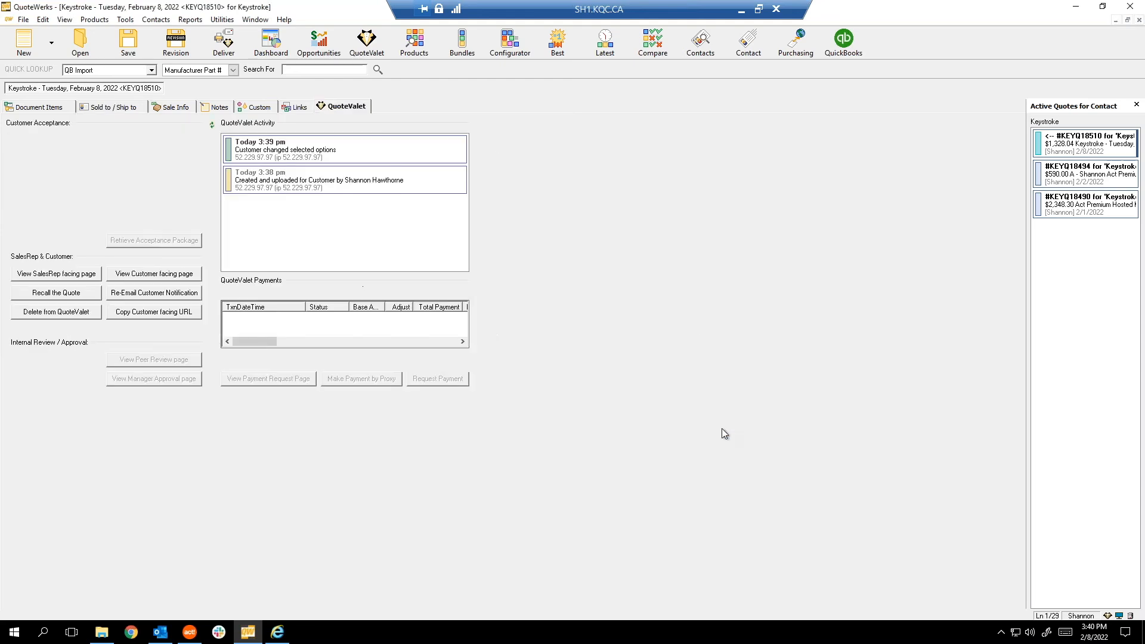
{"action": "left_click", "coordinate": [46, 112]}
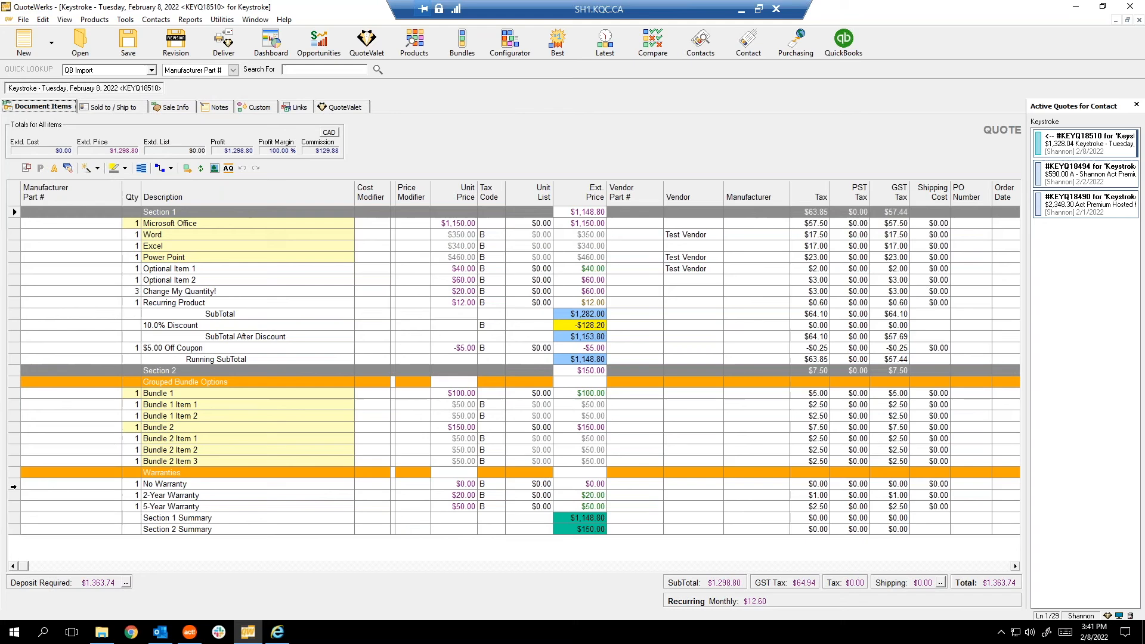
{"action": "left_click", "coordinate": [16, 484]}
View KEYQ18510's QuoteValet activity history and cancel a quote recall.
{"action": "left_click", "coordinate": [338, 108]}
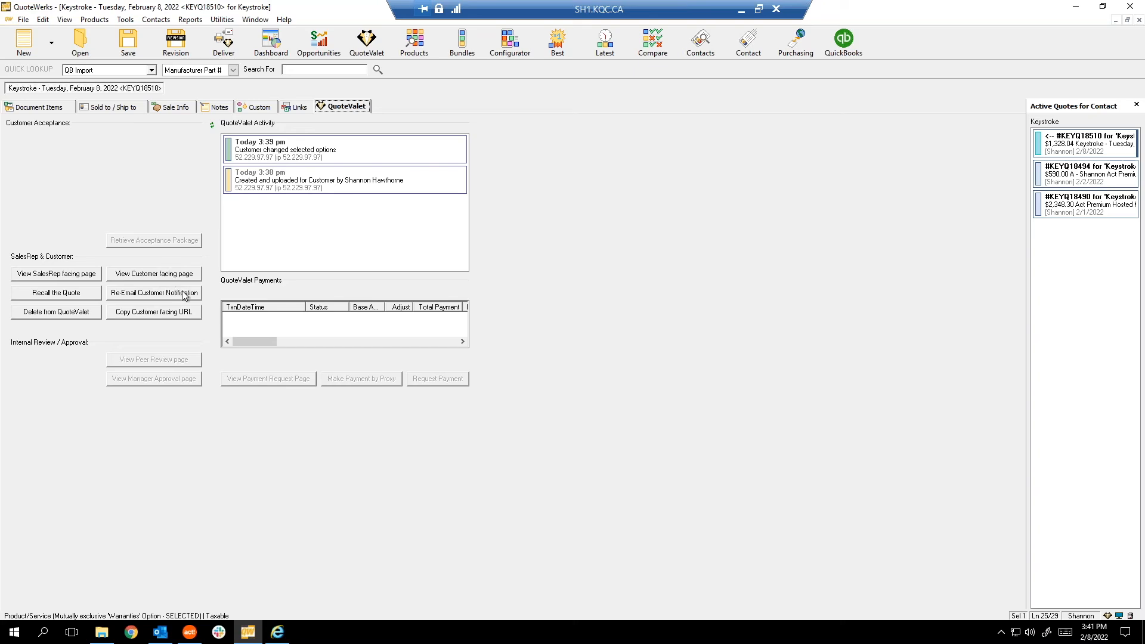
{"action": "left_click", "coordinate": [51, 295]}
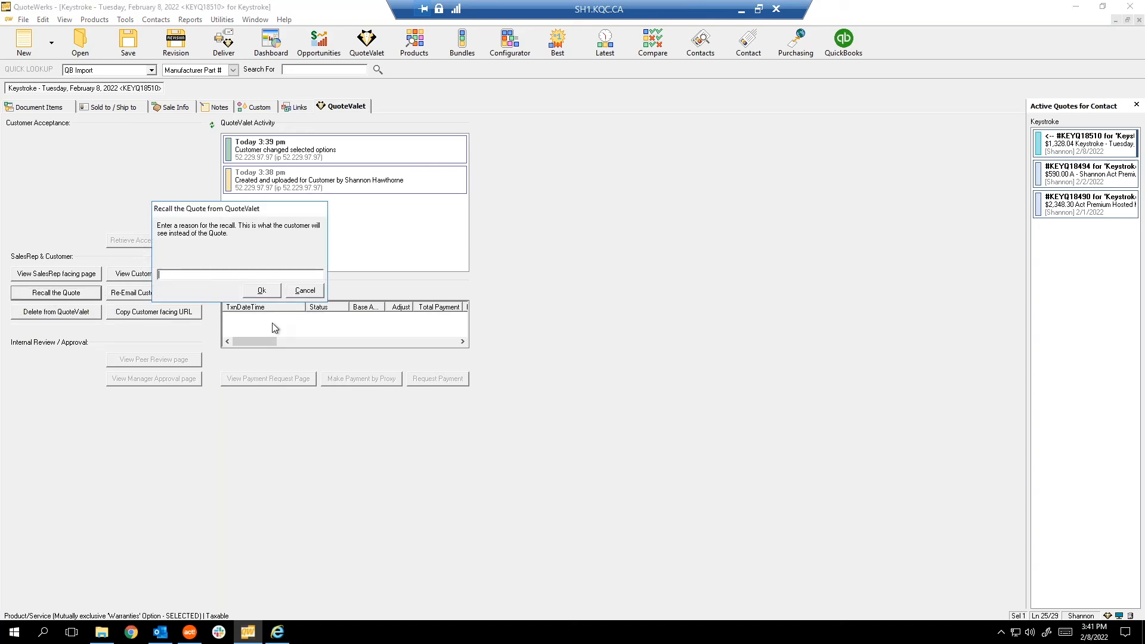
{"action": "left_click", "coordinate": [303, 291]}
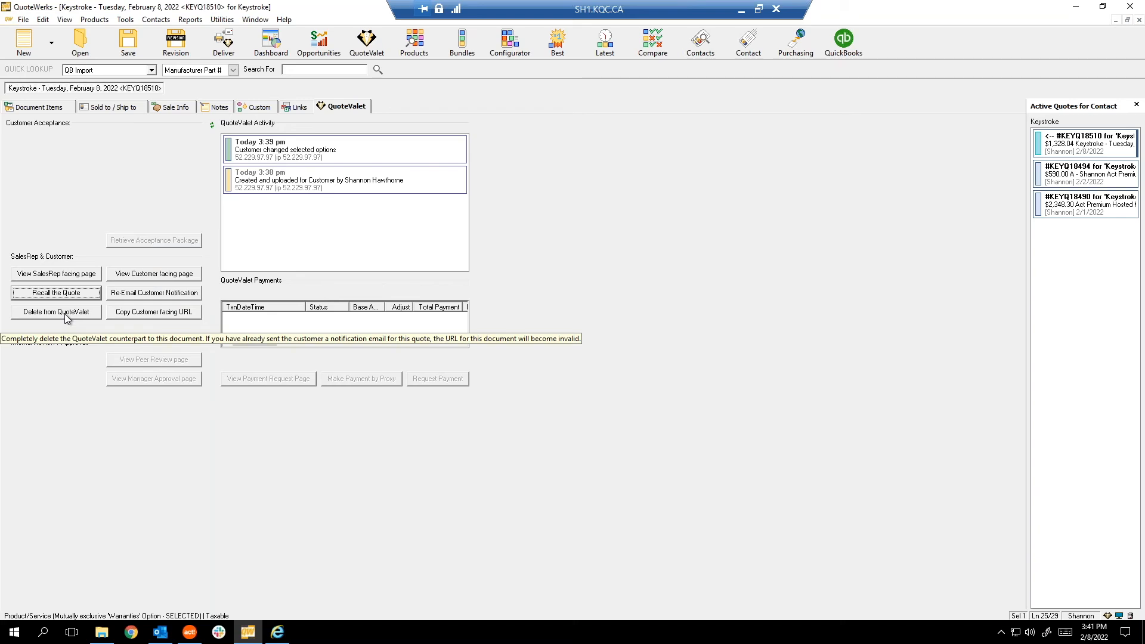
{"action": "left_click", "coordinate": [278, 633]}
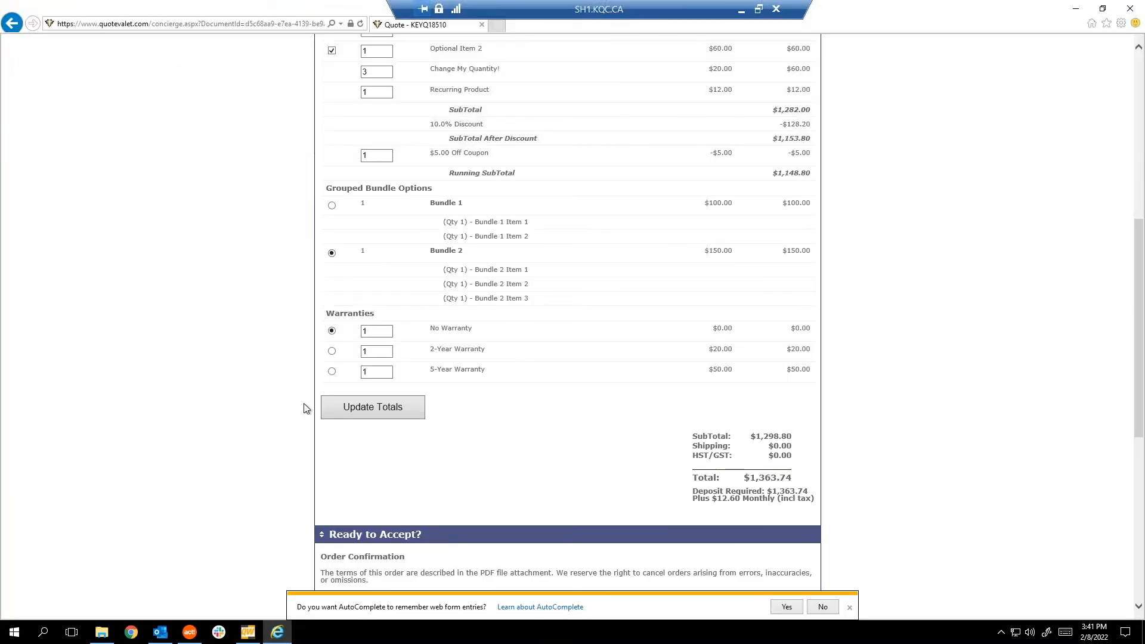
Accept the quote online with 'test' as name and signature, then close the browser.
{"action": "scroll", "coordinate": [523, 358], "scroll_direction": "down", "scroll_amount": 7}
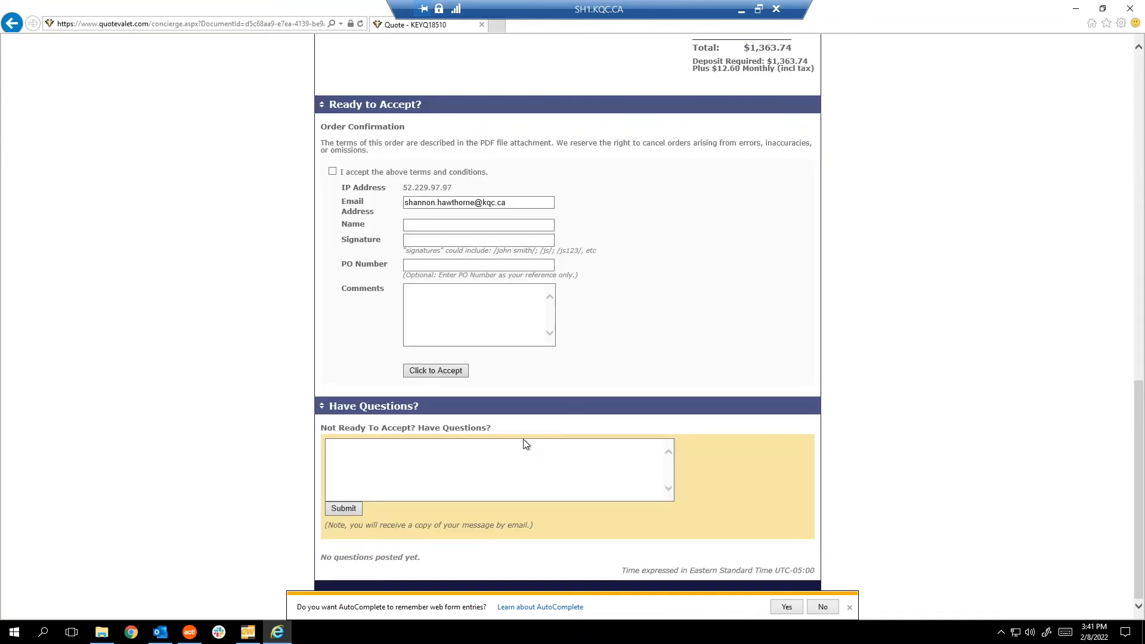
{"action": "left_click", "coordinate": [332, 172]}
{"action": "scroll", "coordinate": [461, 246], "scroll_direction": "up", "scroll_amount": 1}
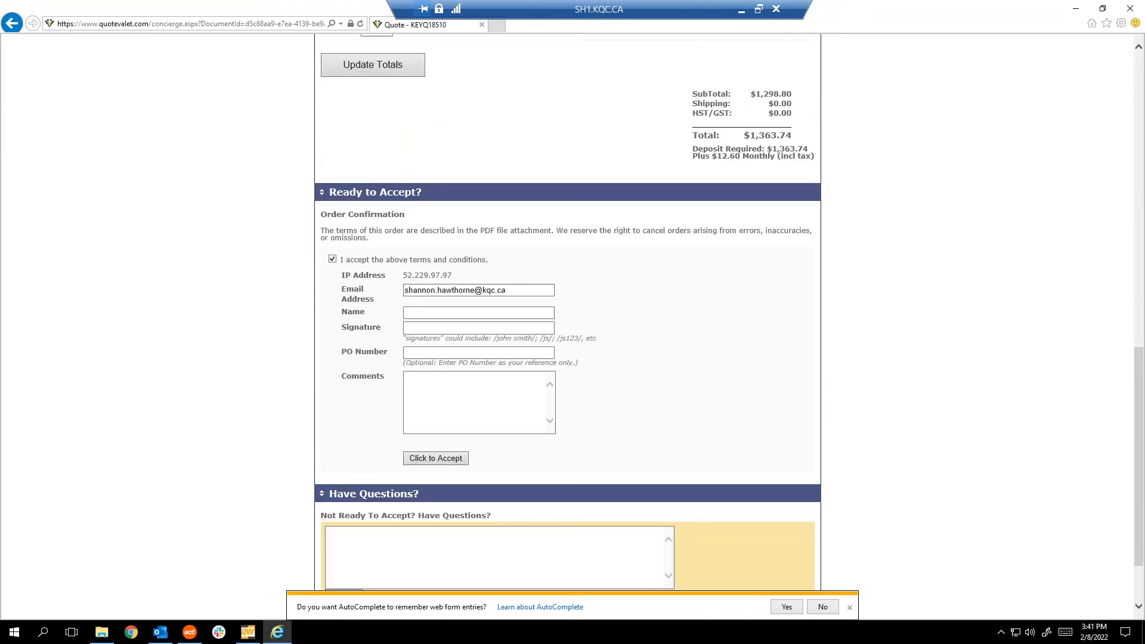
{"action": "left_click", "coordinate": [451, 312]}
{"action": "type", "text": "test"}
{"action": "key", "text": "Tab"}
{"action": "type", "text": "test"}
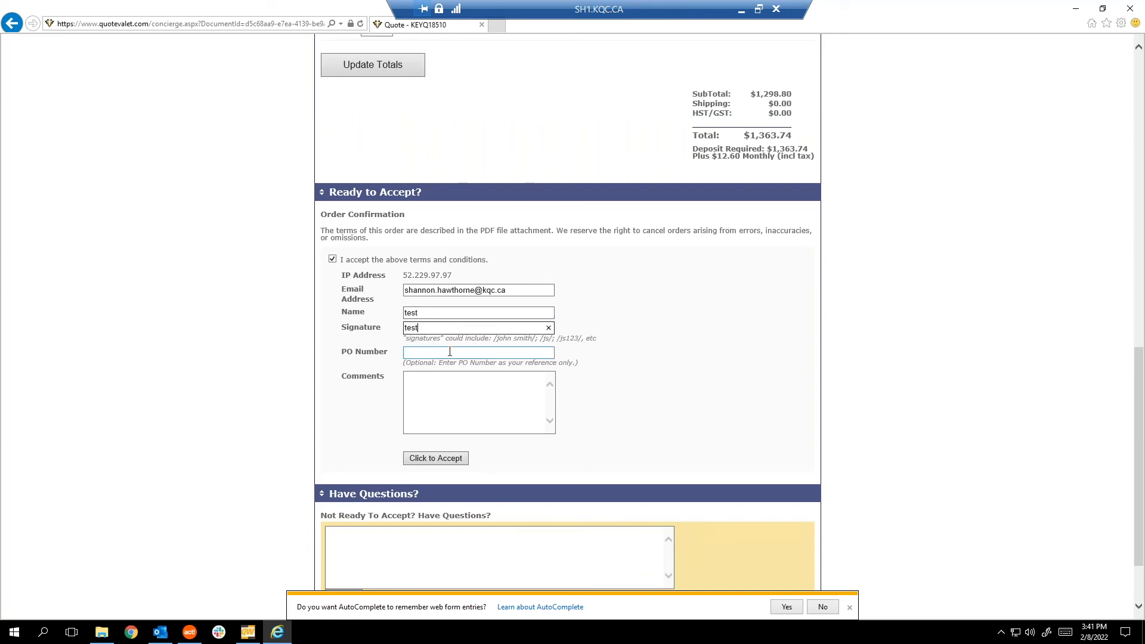
{"action": "left_click", "coordinate": [446, 398]}
{"action": "left_click", "coordinate": [447, 459]}
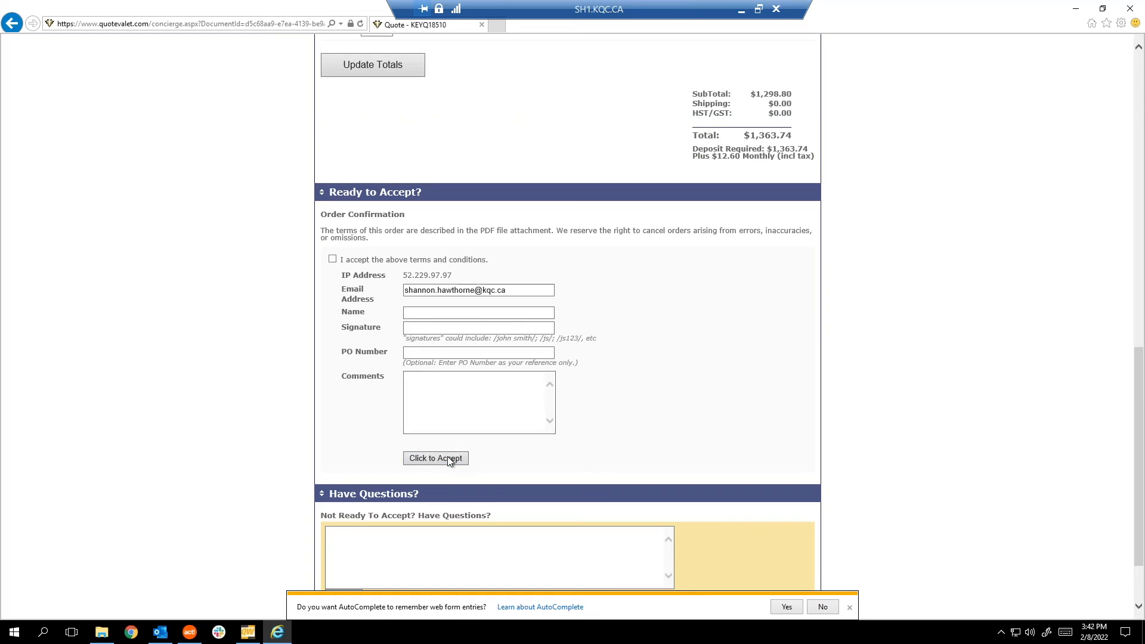
{"action": "scroll", "coordinate": [453, 442], "scroll_direction": "up", "scroll_amount": 15}
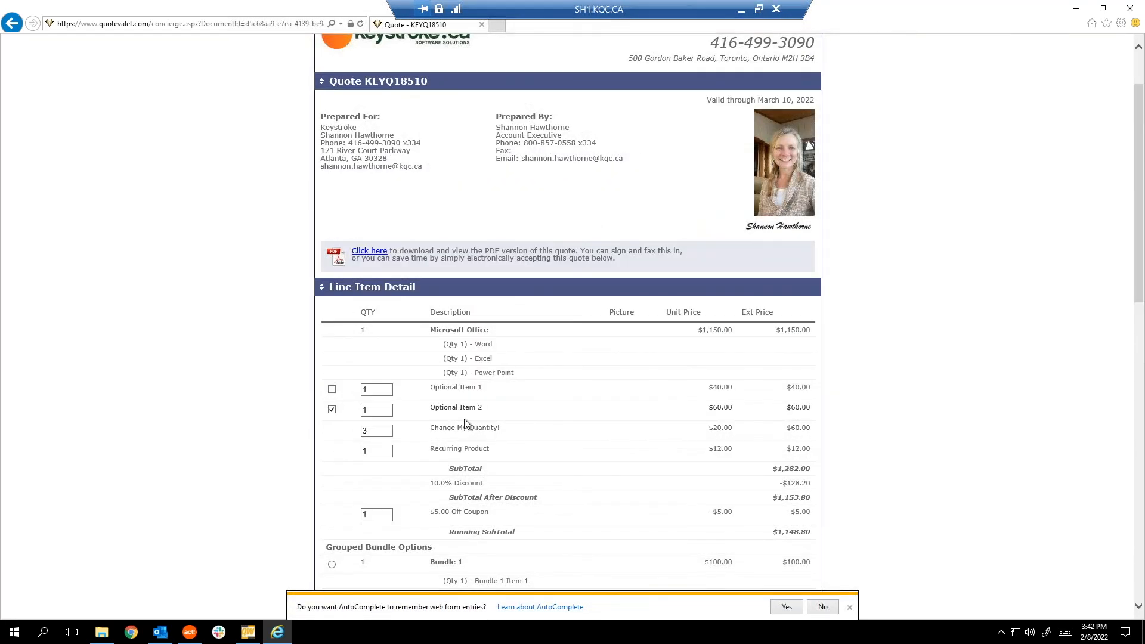
{"action": "scroll", "coordinate": [542, 295], "scroll_direction": "down", "scroll_amount": 15}
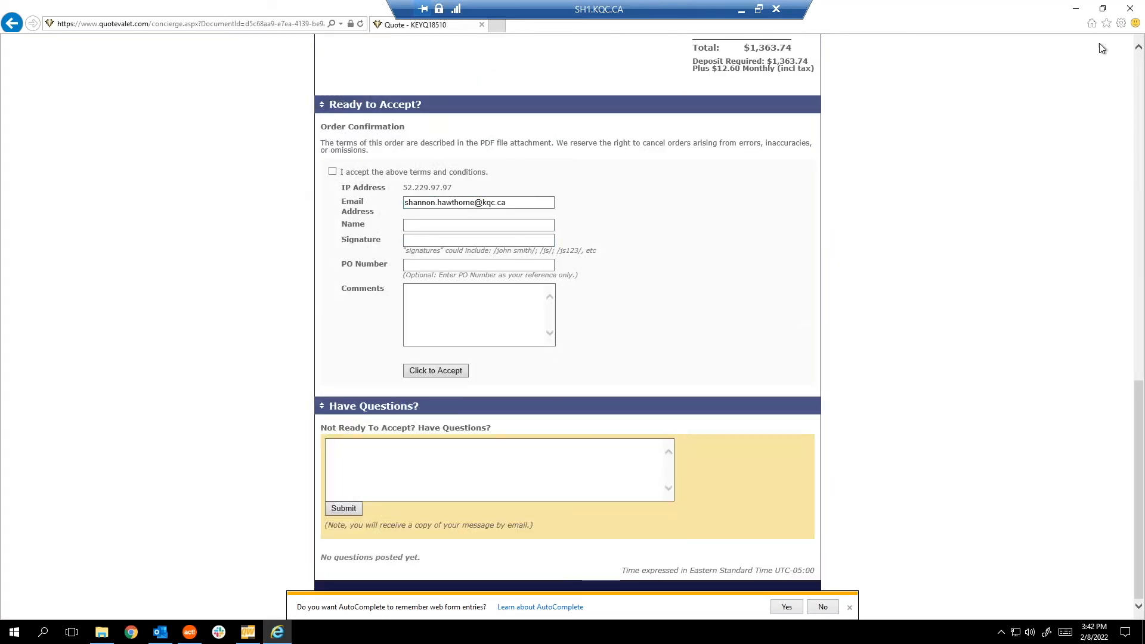
{"action": "left_click", "coordinate": [1132, 9]}
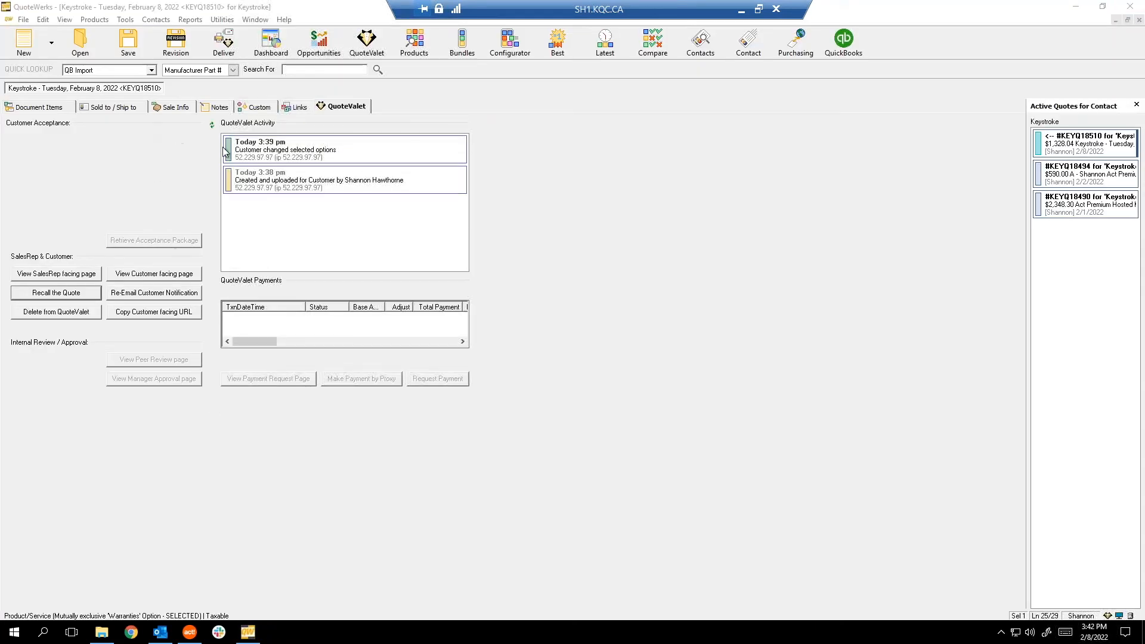
Remove the Purchase (Check) payment option from the quote's sale information.
{"action": "left_click", "coordinate": [172, 106]}
{"action": "left_click", "coordinate": [417, 212]}
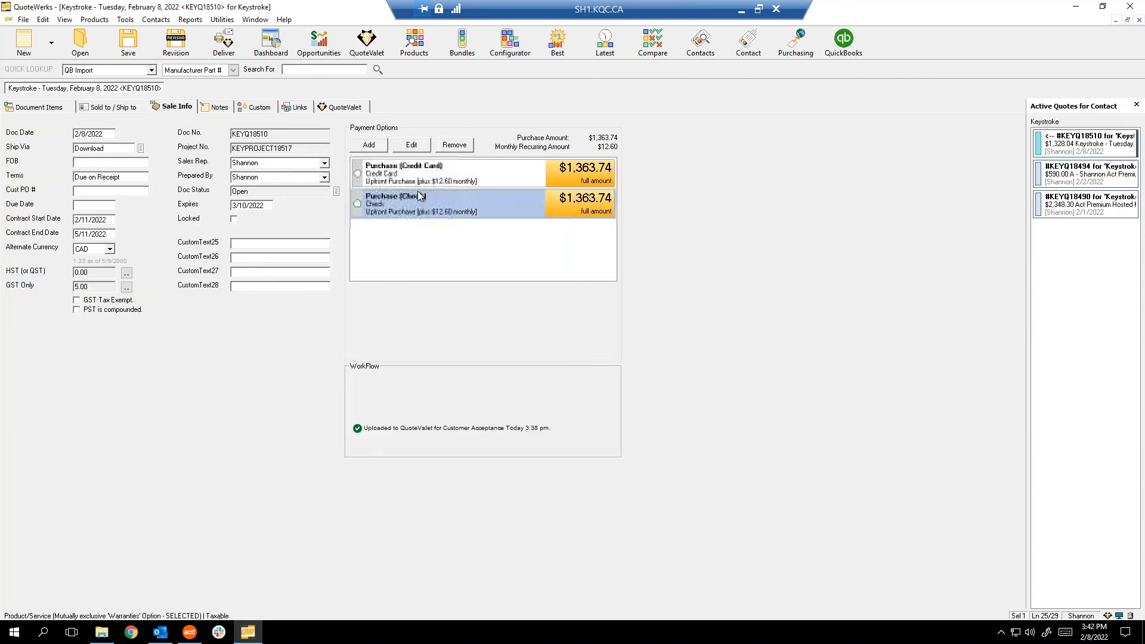
{"action": "left_click", "coordinate": [459, 147]}
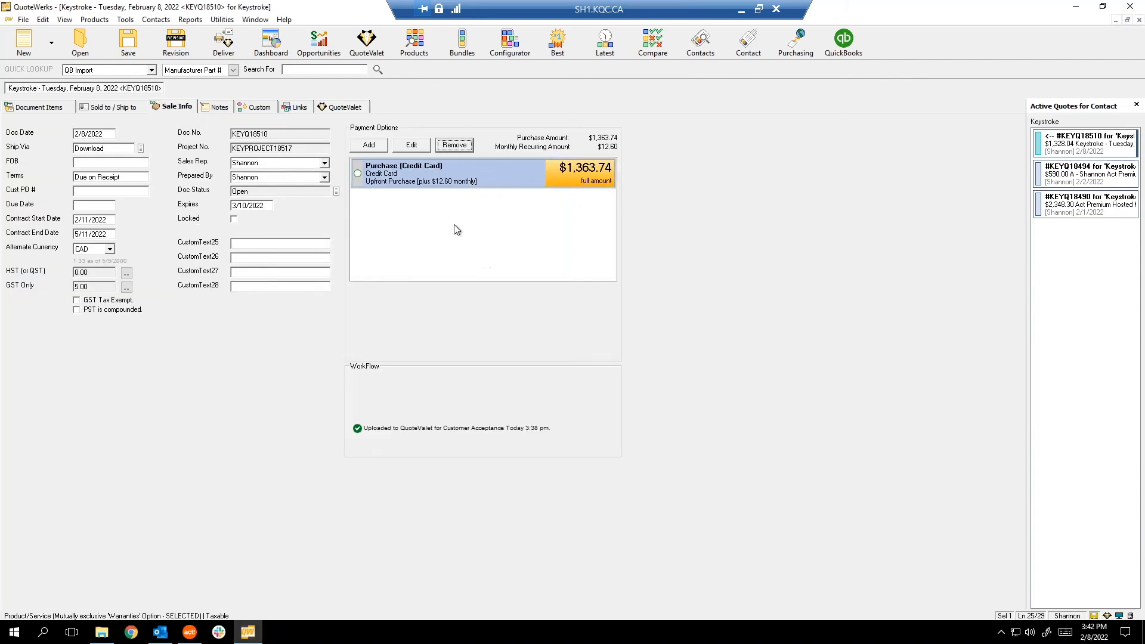
Remove Purchase (Credit Card), save KEYQ18510, and re-upload it to QuoteValet.
{"action": "left_click", "coordinate": [458, 149]}
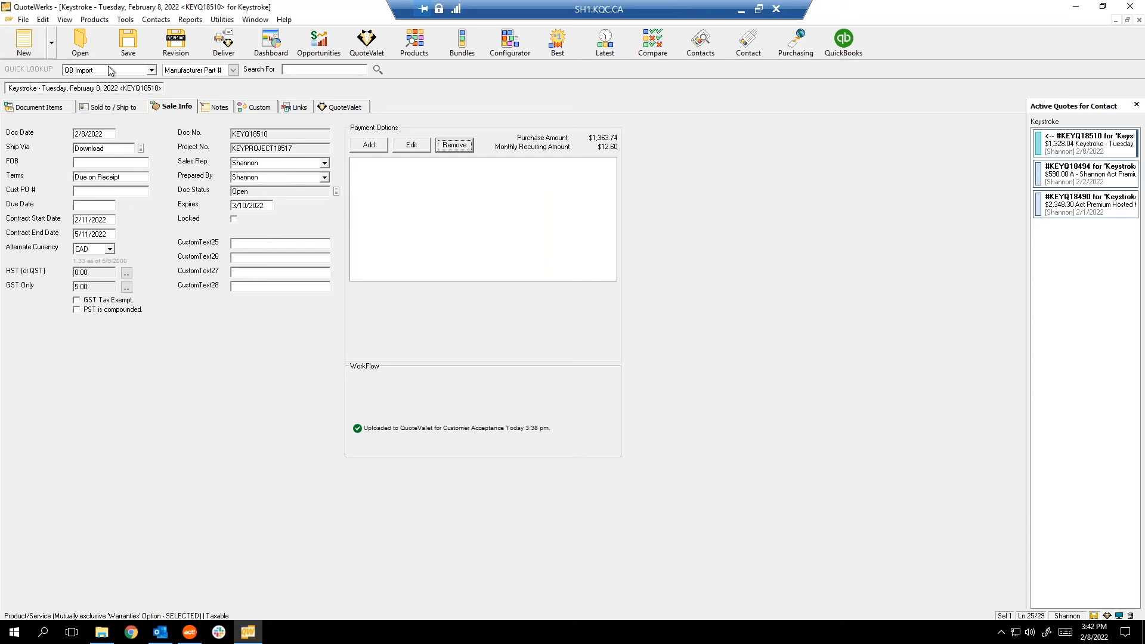
{"action": "left_click", "coordinate": [143, 51]}
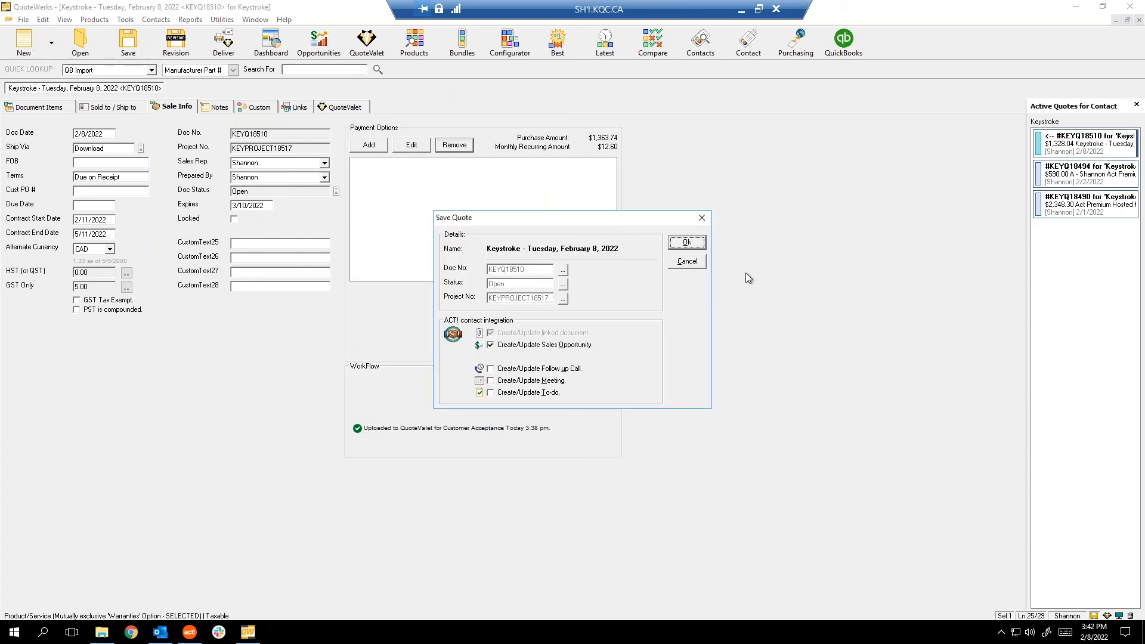
{"action": "left_click", "coordinate": [687, 242]}
{"action": "left_click", "coordinate": [666, 429]}
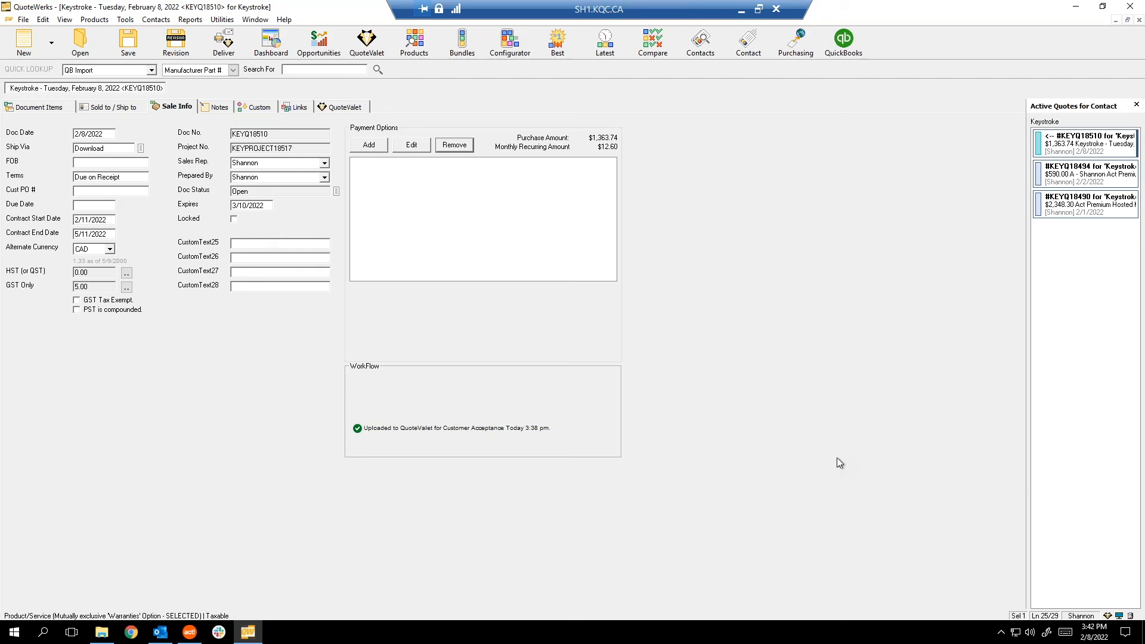
{"action": "left_click", "coordinate": [224, 43]}
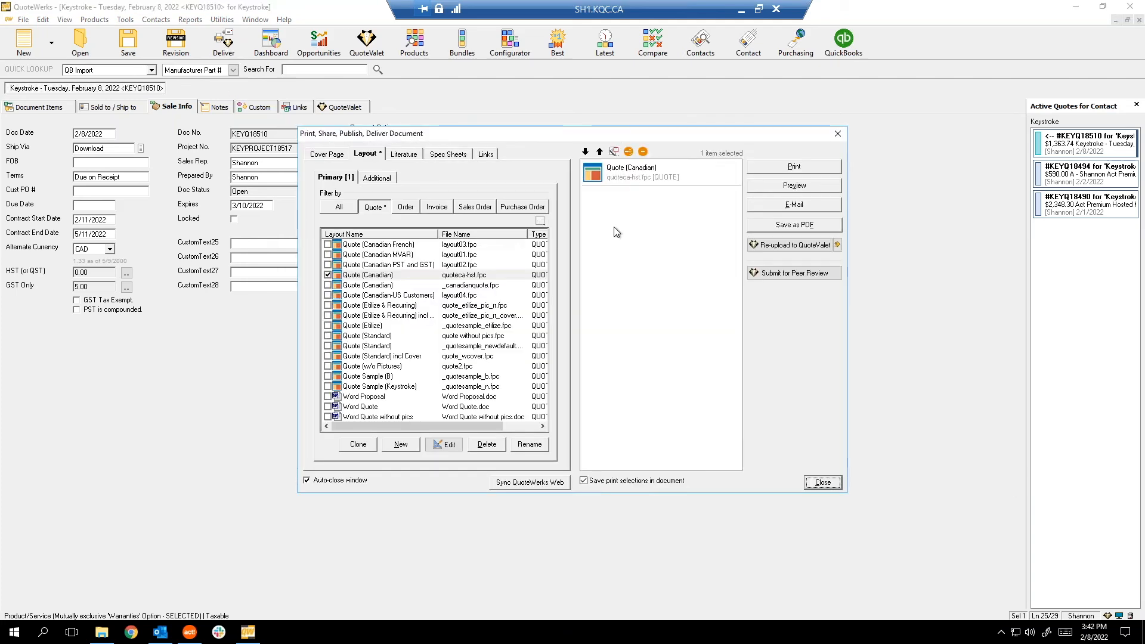
{"action": "left_click", "coordinate": [838, 245]}
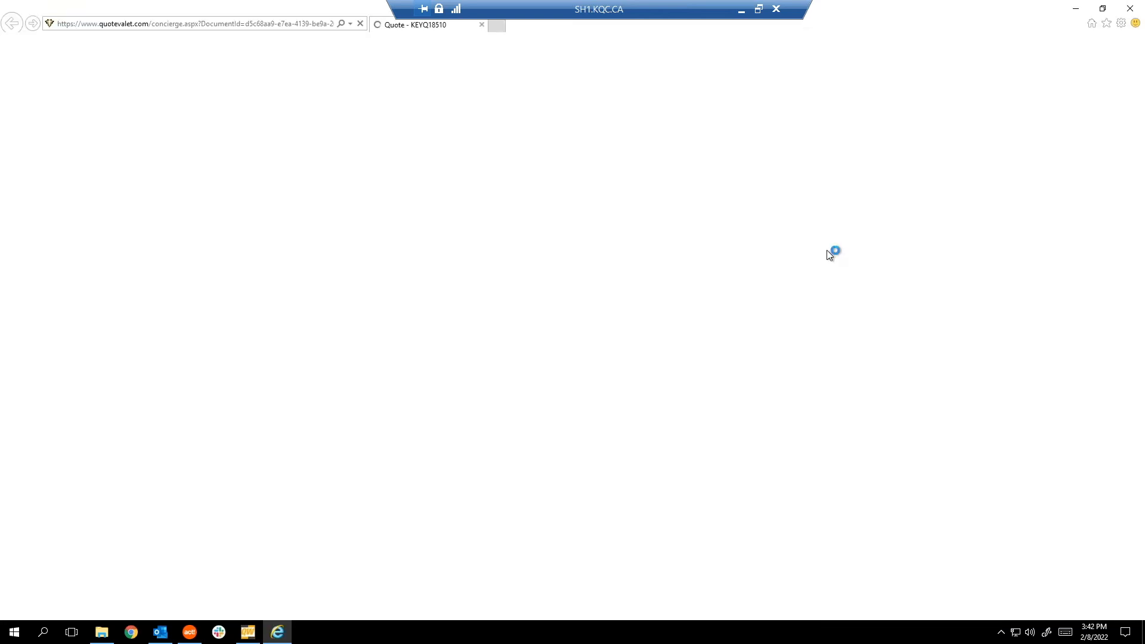
Agree to the terms and accept KEYQ18510 with 'test' as name and signature.
{"action": "scroll", "coordinate": [542, 271], "scroll_direction": "down", "scroll_amount": 15}
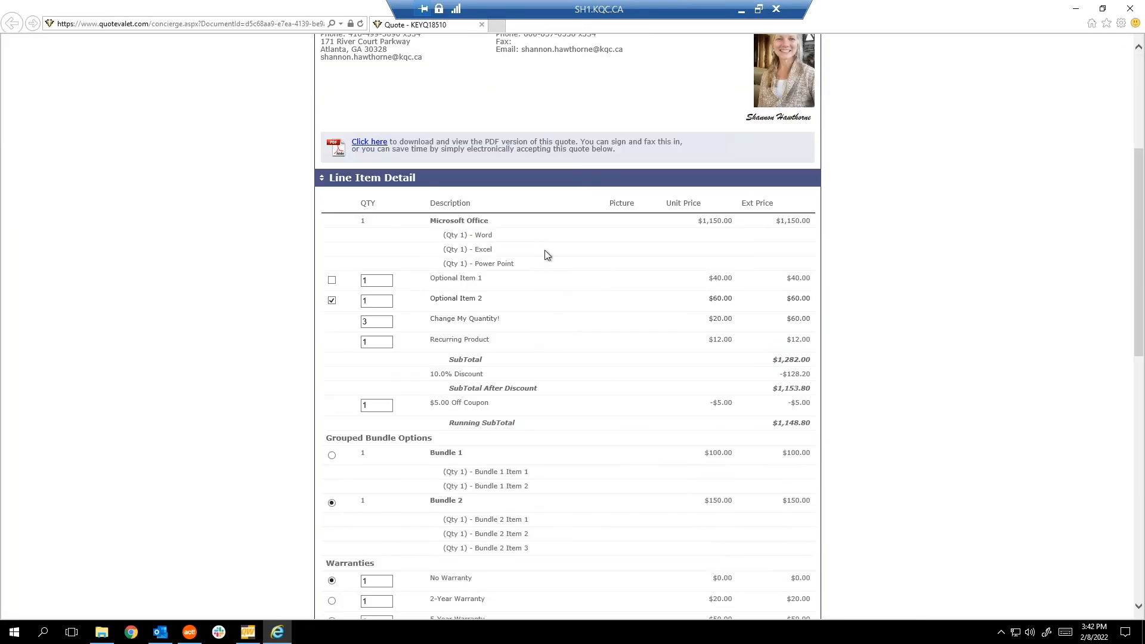
{"action": "scroll", "coordinate": [363, 267], "scroll_direction": "up", "scroll_amount": 4}
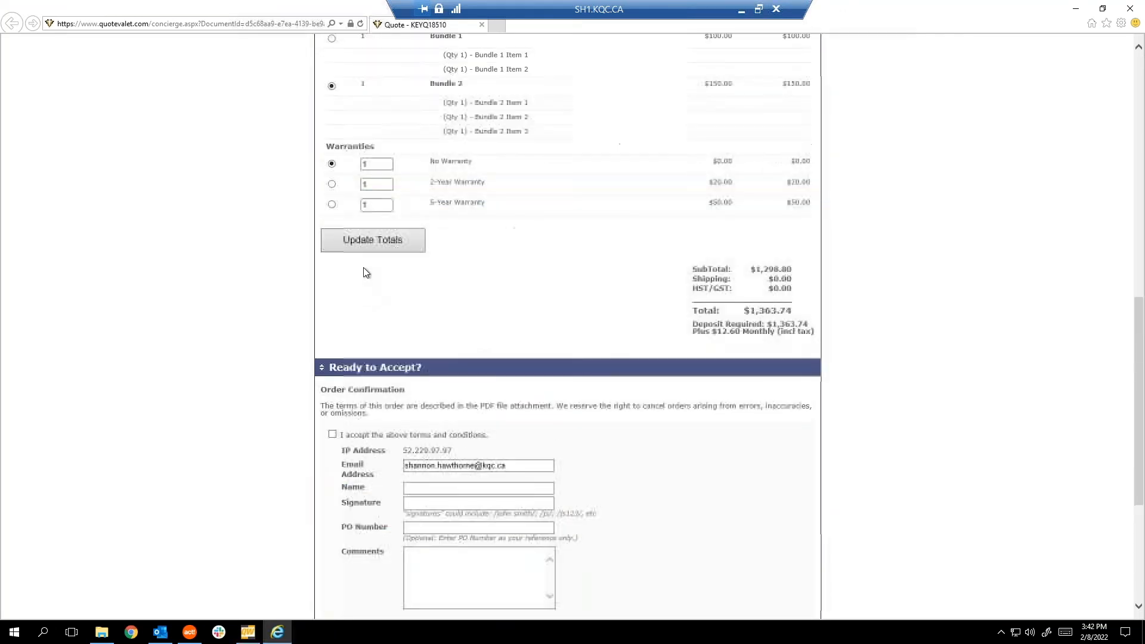
{"action": "left_click", "coordinate": [334, 436]}
{"action": "left_click", "coordinate": [422, 488]}
{"action": "type", "text": "test"}
{"action": "key", "text": "Tab"}
{"action": "type", "text": "test"}
{"action": "left_click", "coordinate": [437, 528]}
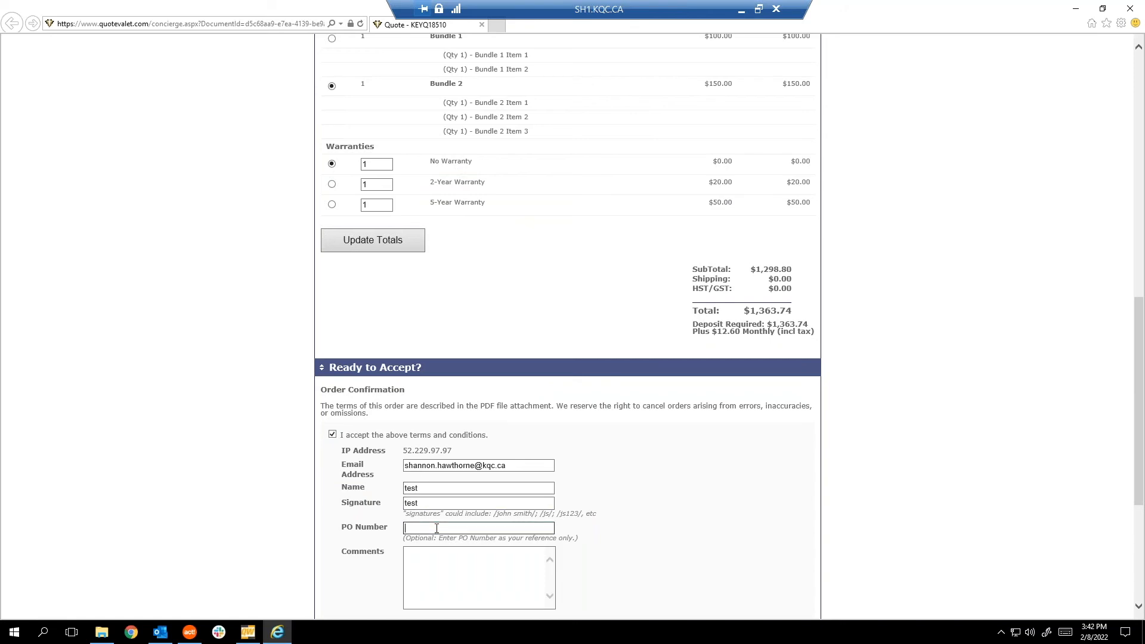
{"action": "scroll", "coordinate": [453, 544], "scroll_direction": "down", "scroll_amount": 5}
{"action": "left_click", "coordinate": [442, 371]}
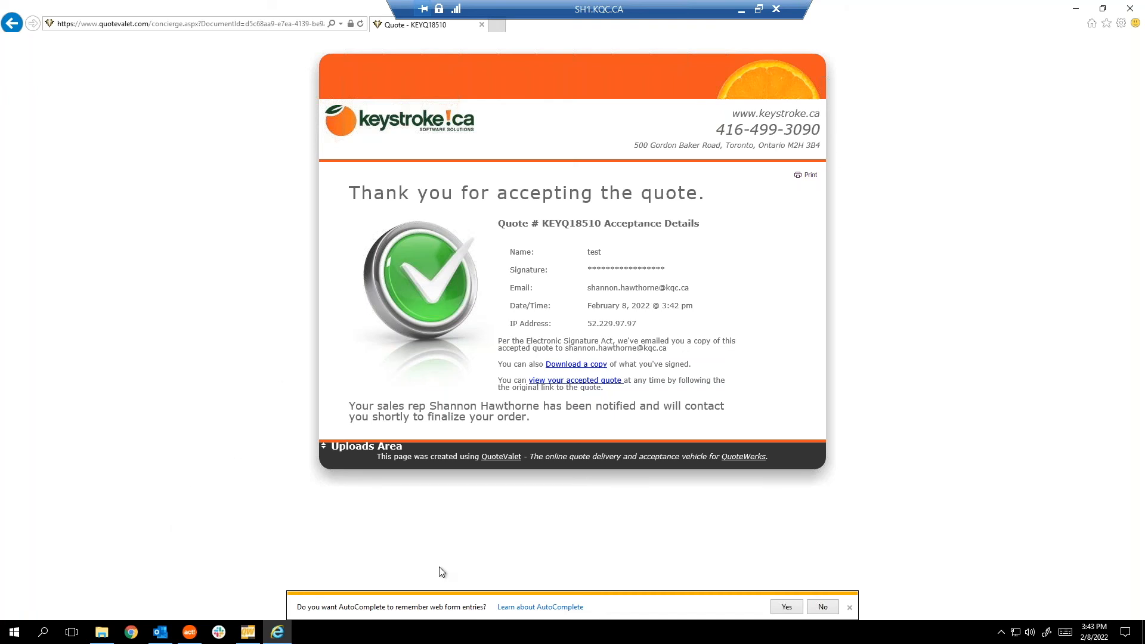
{"action": "left_click", "coordinate": [165, 638]}
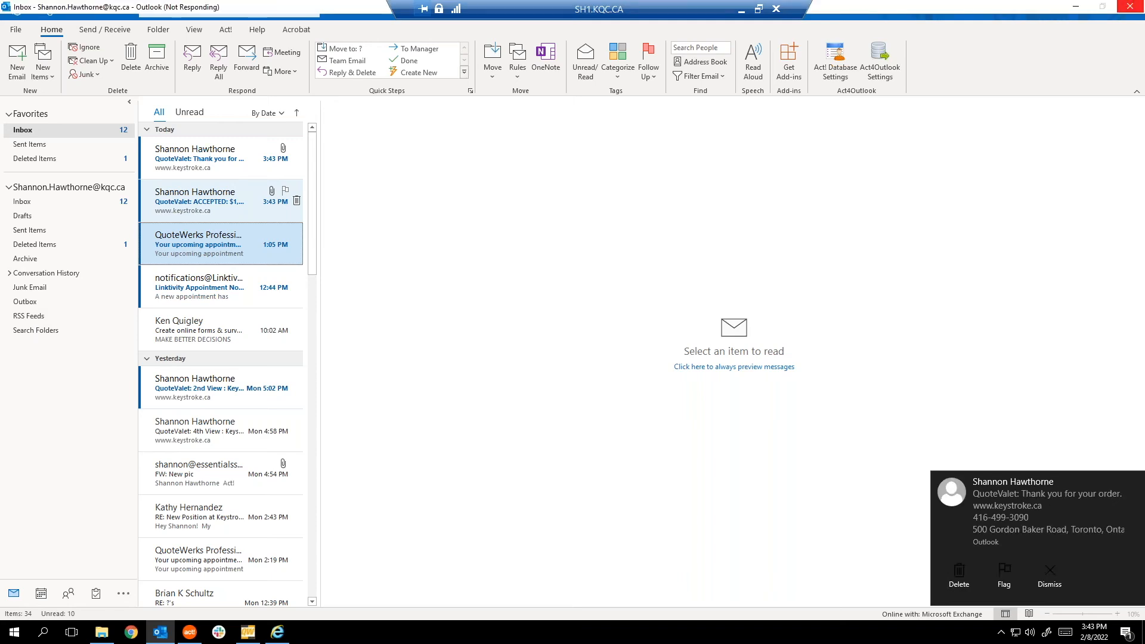
Read the ACCEPTED e-mail with its signed PDF, then return to QuoteWerks.
{"action": "left_click", "coordinate": [202, 201]}
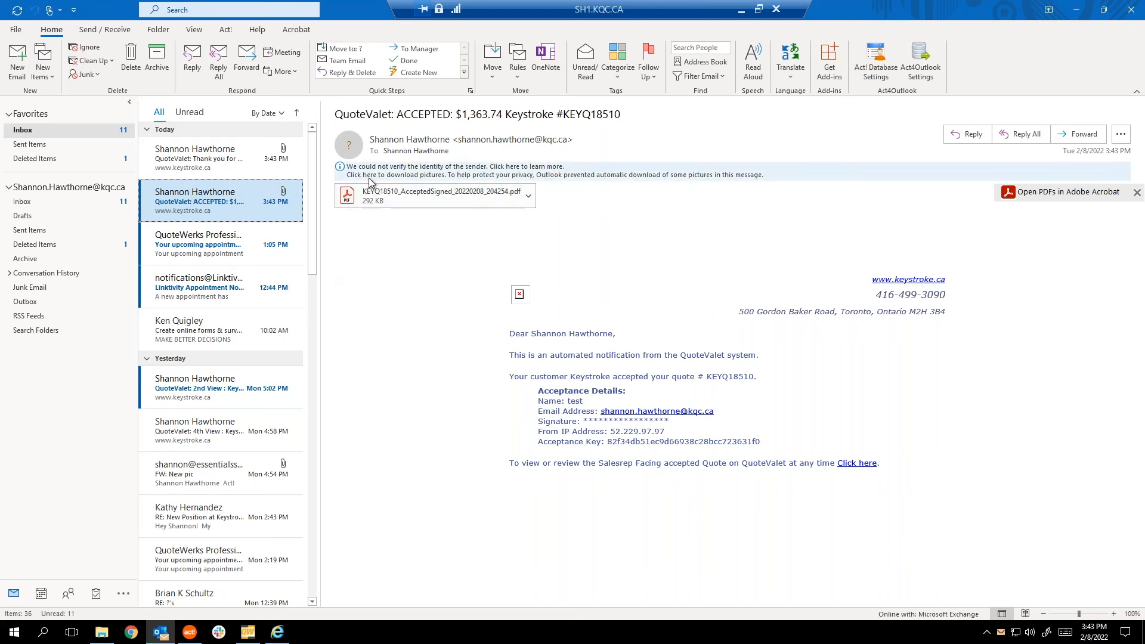
{"action": "left_click", "coordinate": [131, 633]}
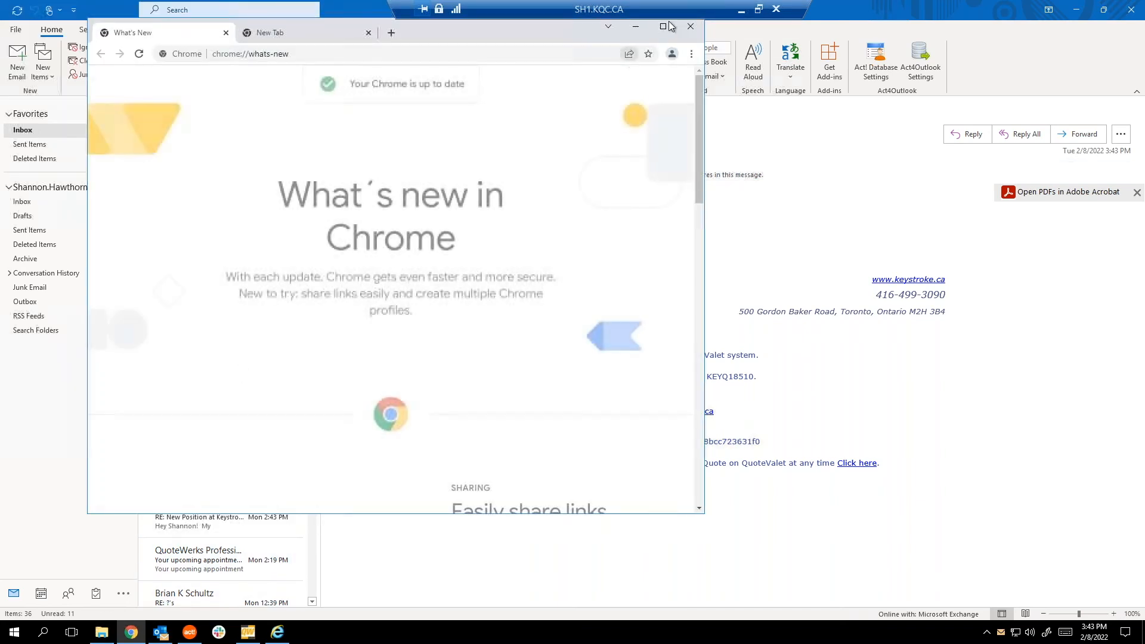
{"action": "left_click", "coordinate": [690, 26]}
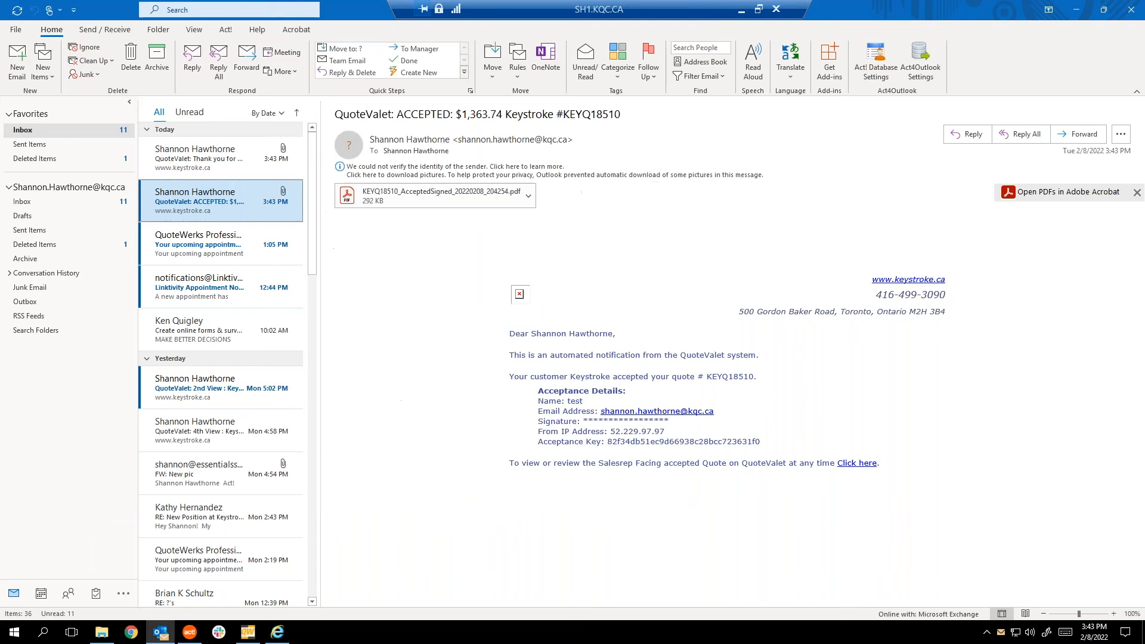
{"action": "left_click", "coordinate": [248, 632]}
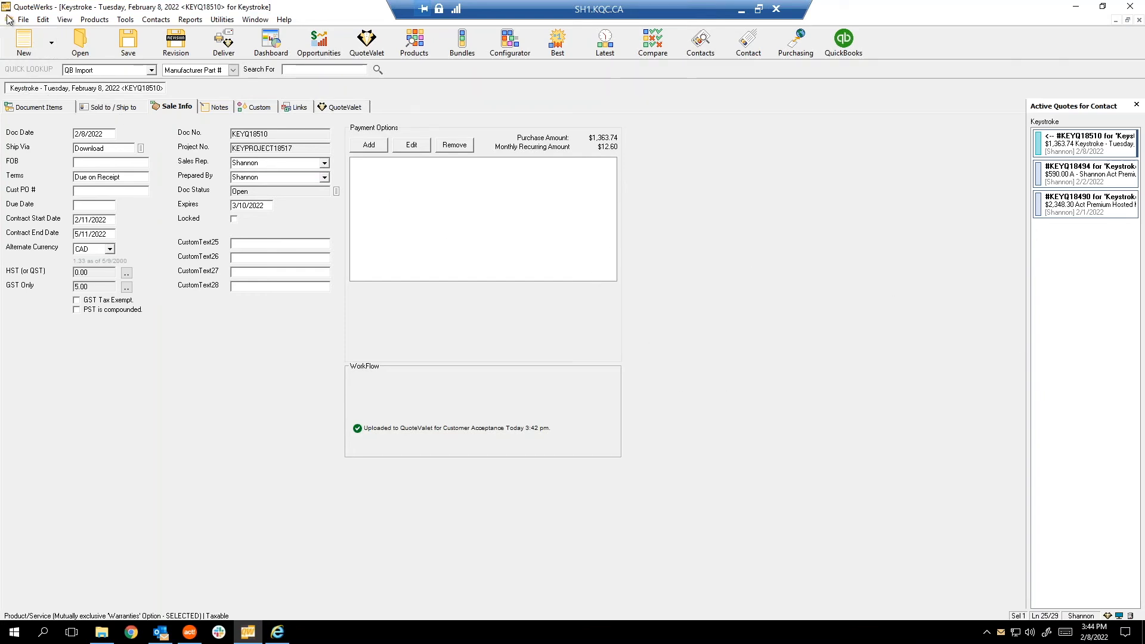
Show KEYQ18510's QuoteValet tab with the acceptance and the Convert to Order offer.
{"action": "left_click", "coordinate": [24, 20]}
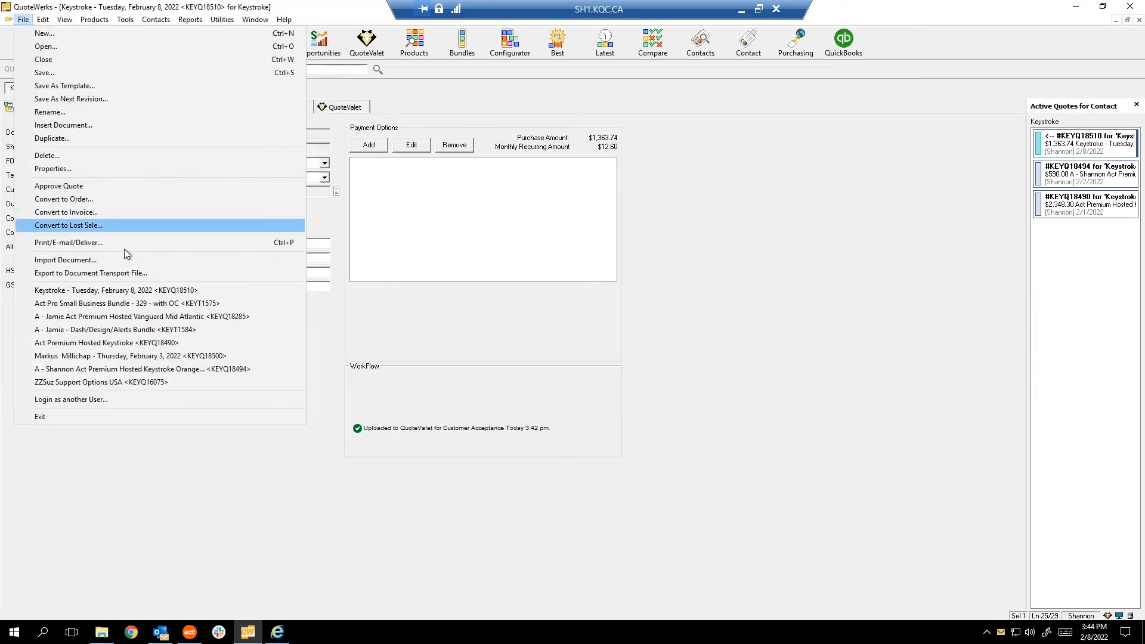
{"action": "left_click", "coordinate": [657, 342]}
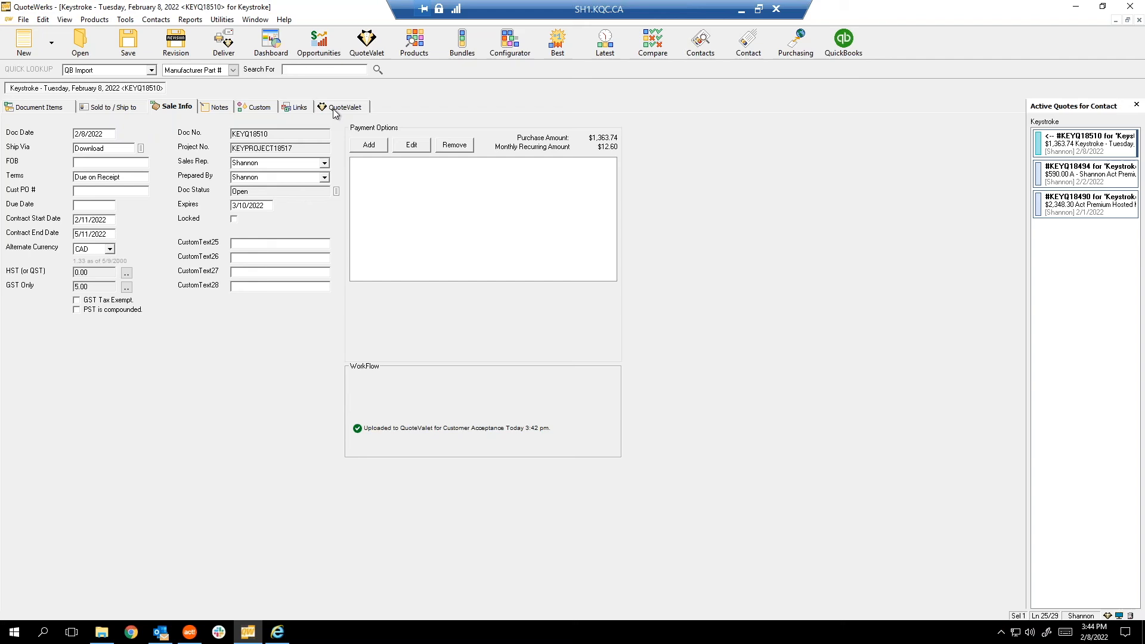
{"action": "left_click", "coordinate": [333, 108]}
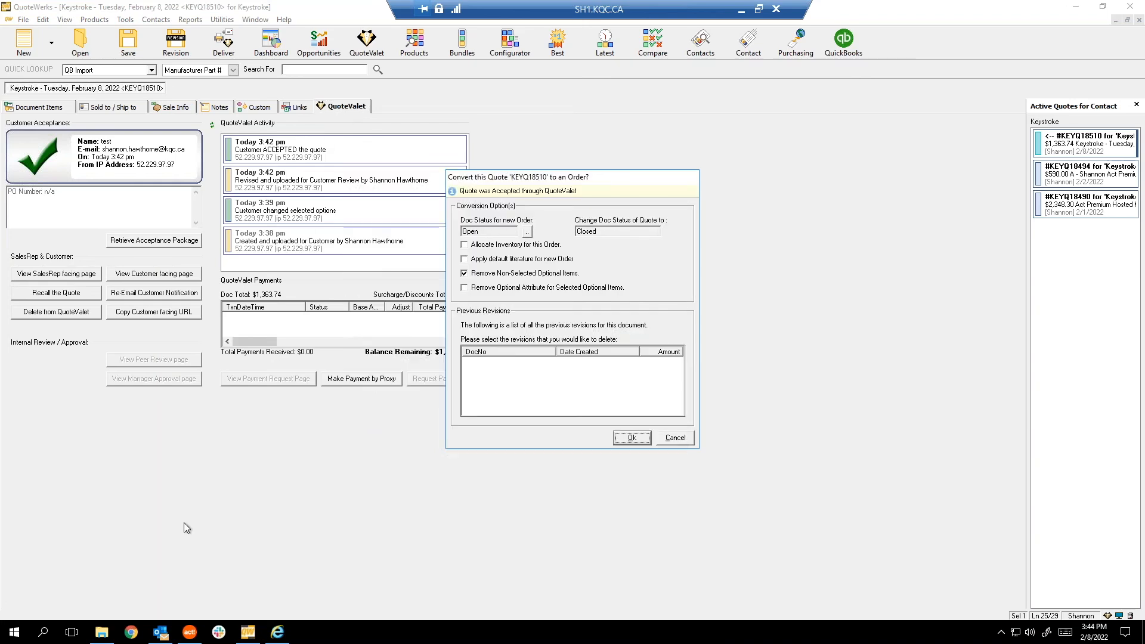
In Outlook, open the QuoteValet ACCEPTED email and preview the signed KEYQ18510 PDF attachment.
{"action": "left_click", "coordinate": [167, 637]}
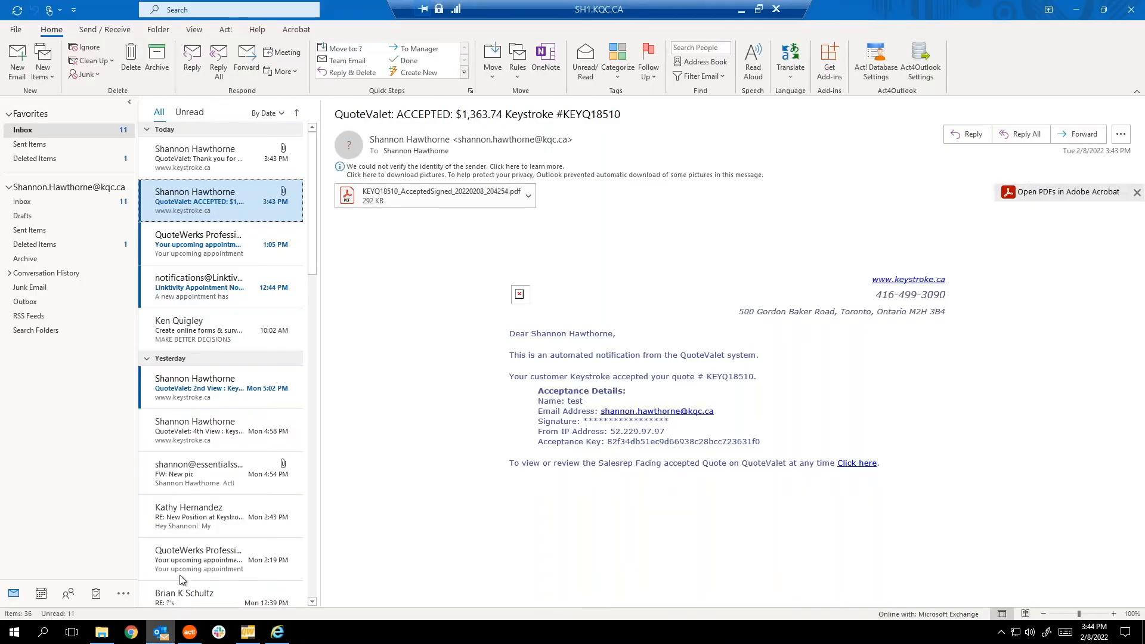
{"action": "left_click", "coordinate": [177, 160]}
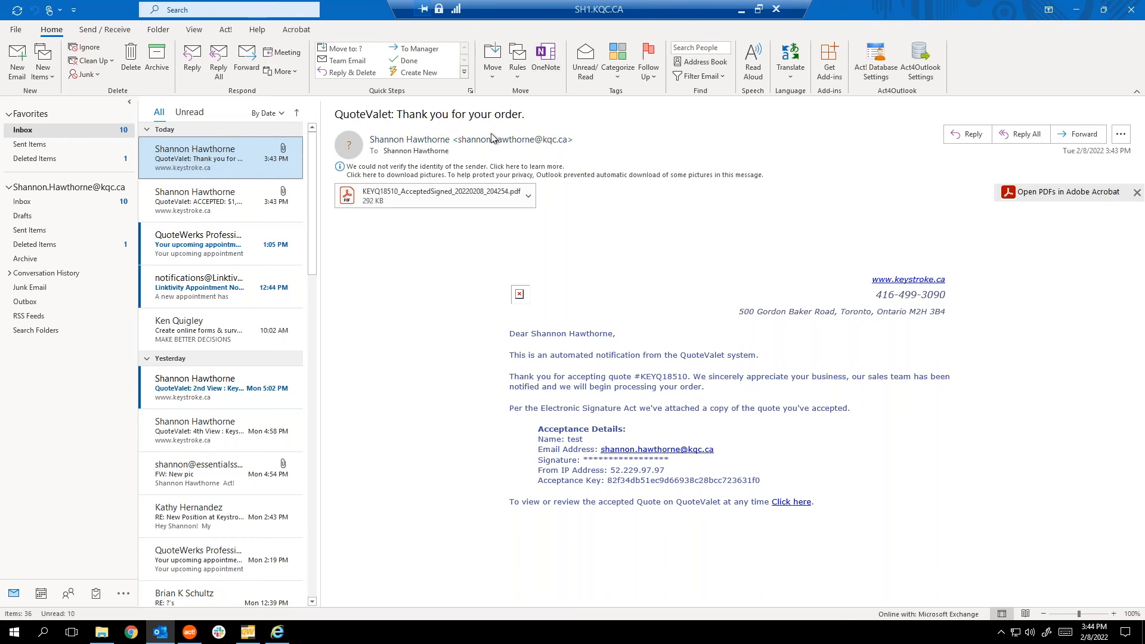
{"action": "left_click", "coordinate": [207, 199]}
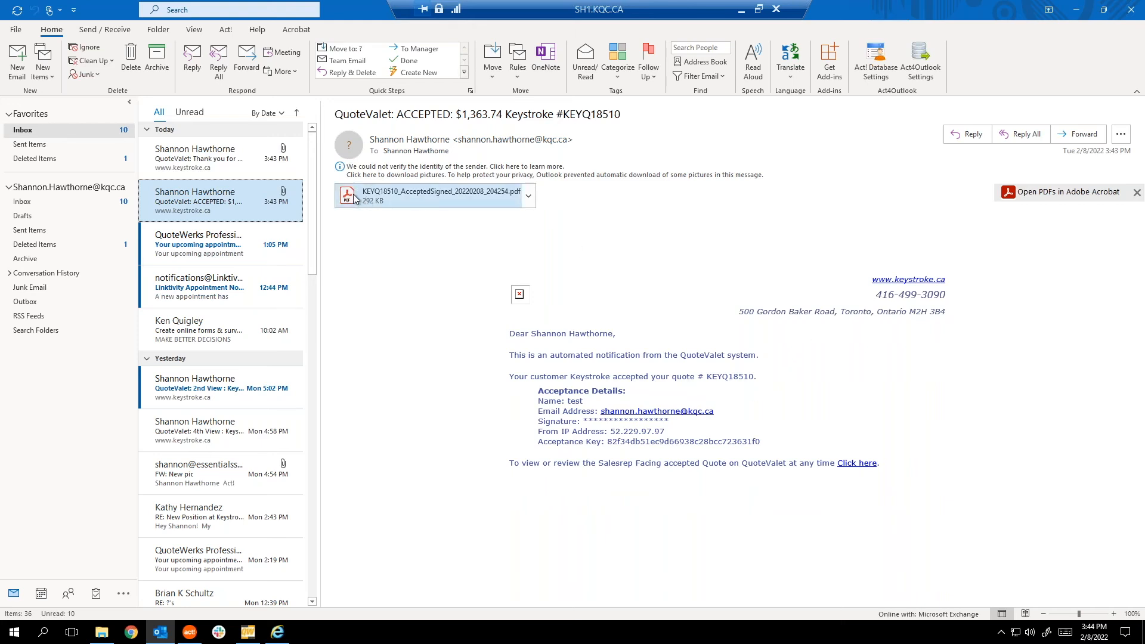
{"action": "left_click", "coordinate": [463, 198]}
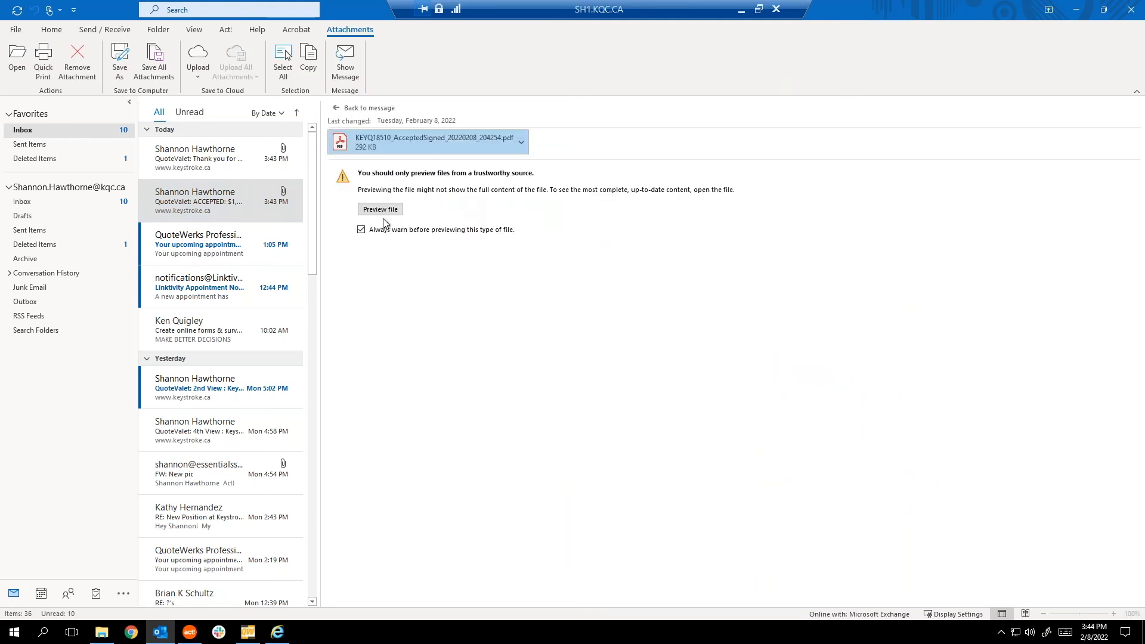
{"action": "left_click", "coordinate": [380, 209]}
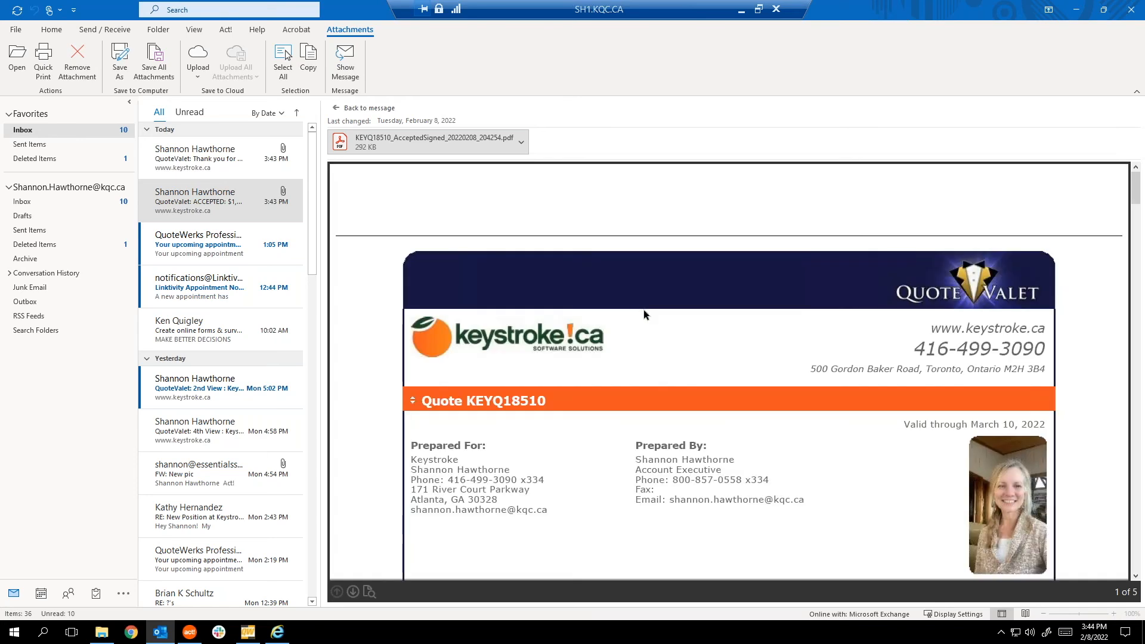
Scroll the signed PDF down to its page-5 totals, then minimize Outlook.
{"action": "scroll", "coordinate": [693, 392], "scroll_direction": "down", "scroll_amount": 15}
{"action": "scroll", "coordinate": [693, 393], "scroll_direction": "up", "scroll_amount": 10}
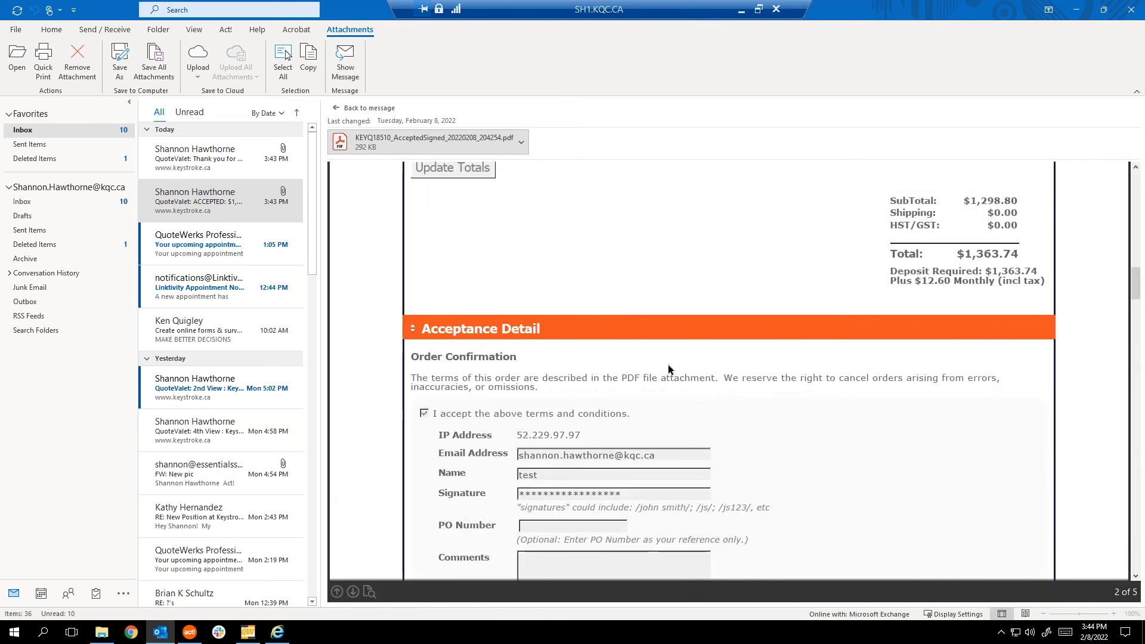
{"action": "scroll", "coordinate": [668, 364], "scroll_direction": "down", "scroll_amount": 5}
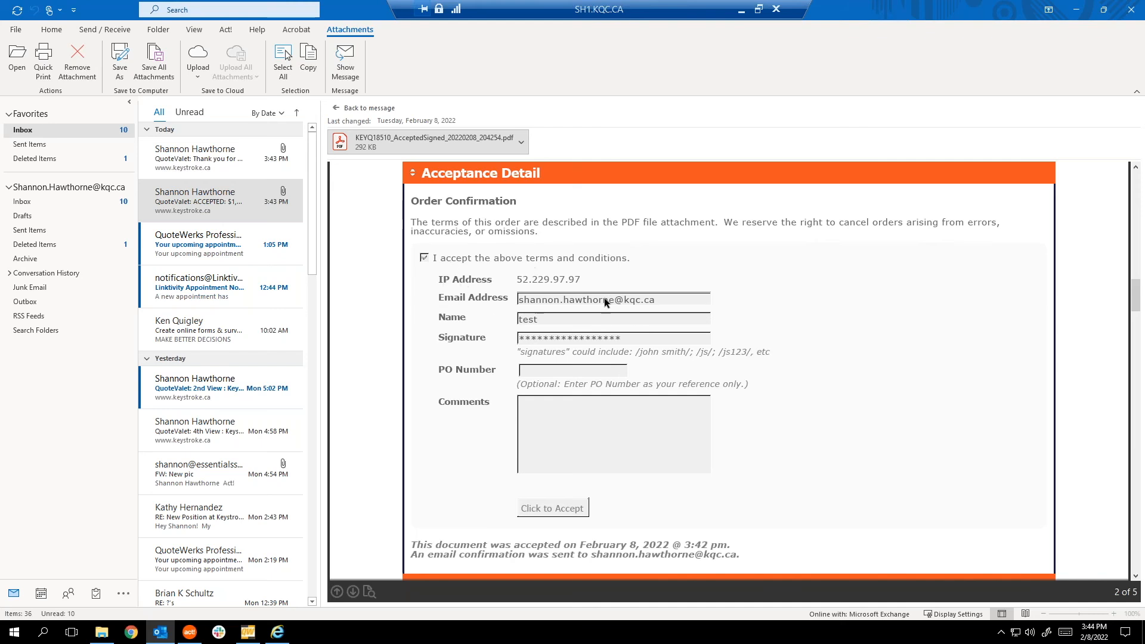
{"action": "scroll", "coordinate": [740, 314], "scroll_direction": "up", "scroll_amount": 10}
{"action": "scroll", "coordinate": [736, 316], "scroll_direction": "down", "scroll_amount": 5}
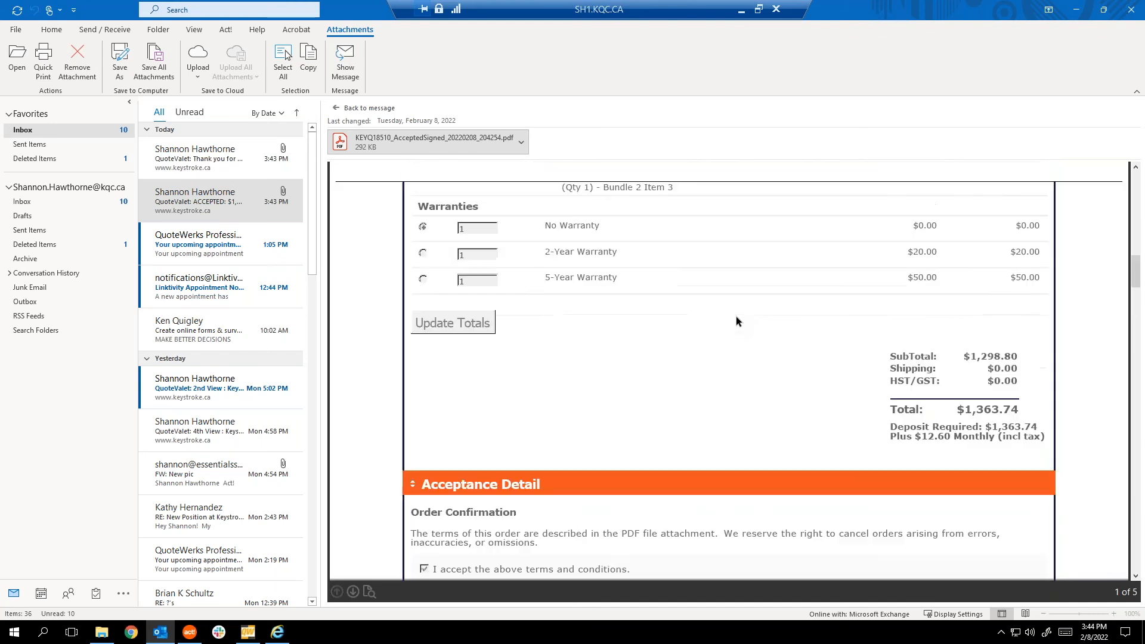
{"action": "scroll", "coordinate": [735, 317], "scroll_direction": "down", "scroll_amount": 10}
{"action": "scroll", "coordinate": [735, 318], "scroll_direction": "down", "scroll_amount": 15}
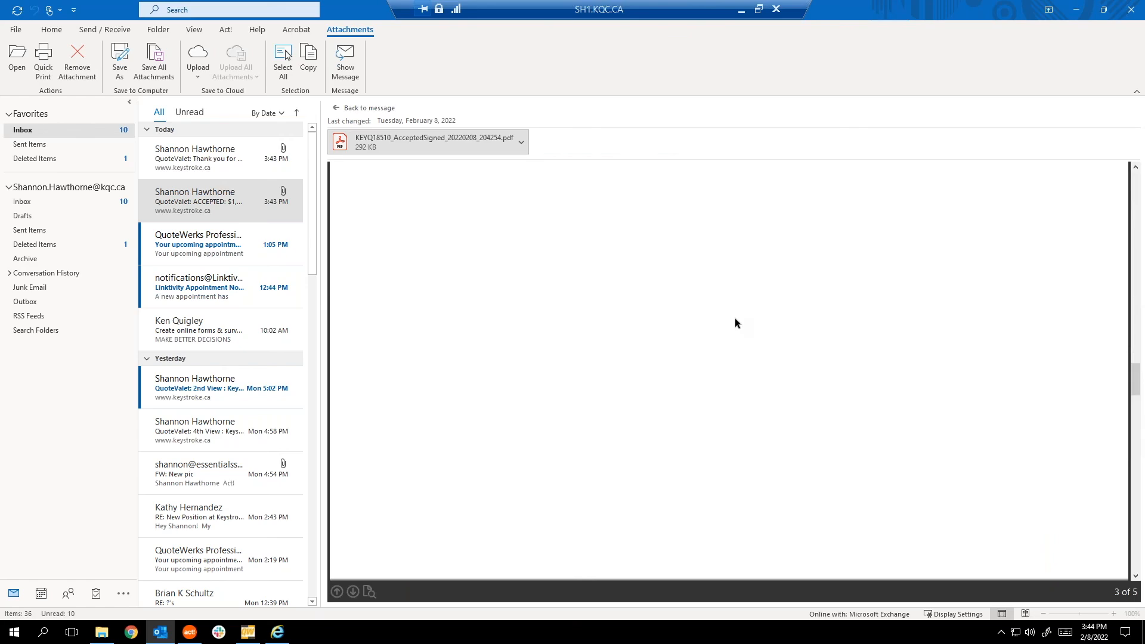
{"action": "scroll", "coordinate": [606, 328], "scroll_direction": "up", "scroll_amount": 3}
{"action": "scroll", "coordinate": [663, 327], "scroll_direction": "down", "scroll_amount": 7}
{"action": "scroll", "coordinate": [652, 345], "scroll_direction": "down", "scroll_amount": 5}
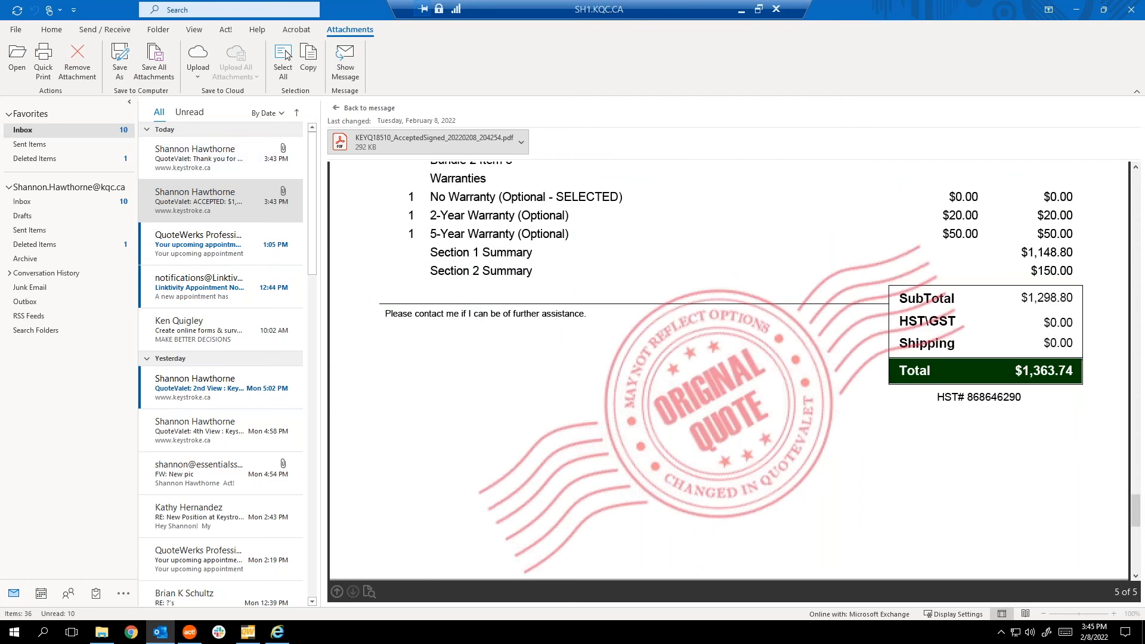
{"action": "left_click", "coordinate": [1076, 12]}
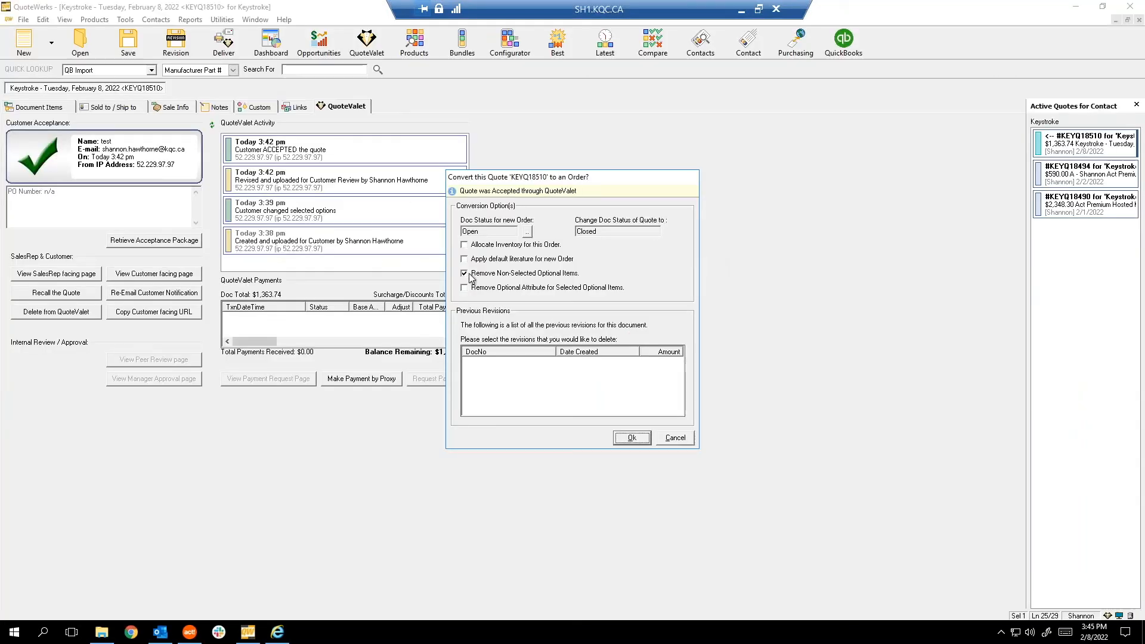
Move the Convert to Order prompt aside and confirm converting KEYQ18510 into an order.
{"action": "left_click_drag", "start_coordinate": [474, 177], "coordinate": [423, 172]}
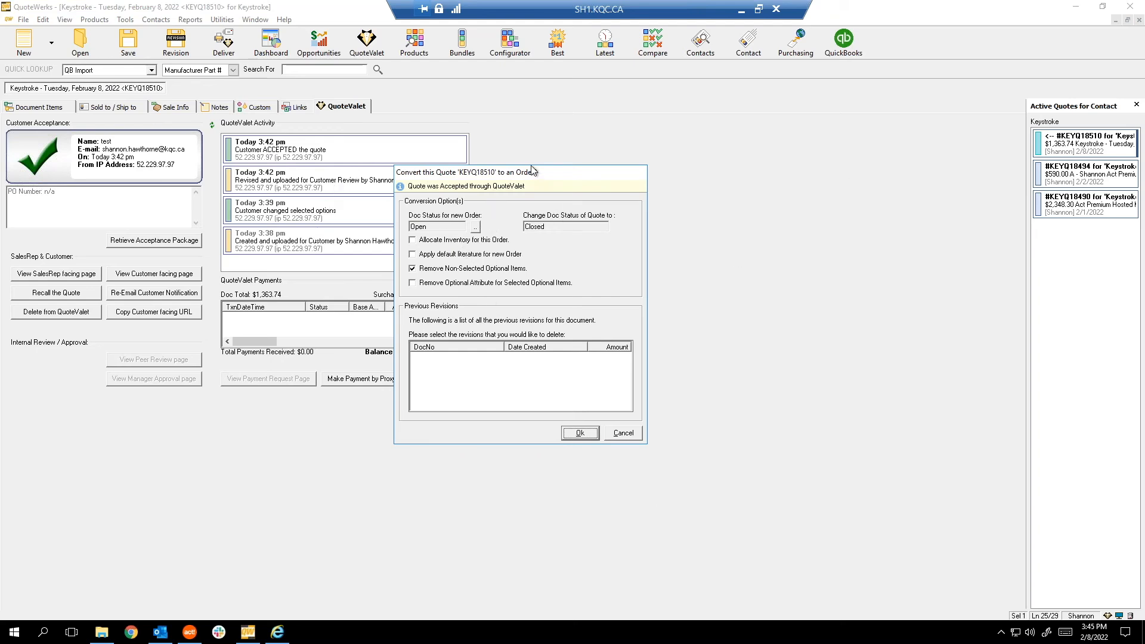
{"action": "left_click_drag", "start_coordinate": [536, 172], "coordinate": [581, 166]}
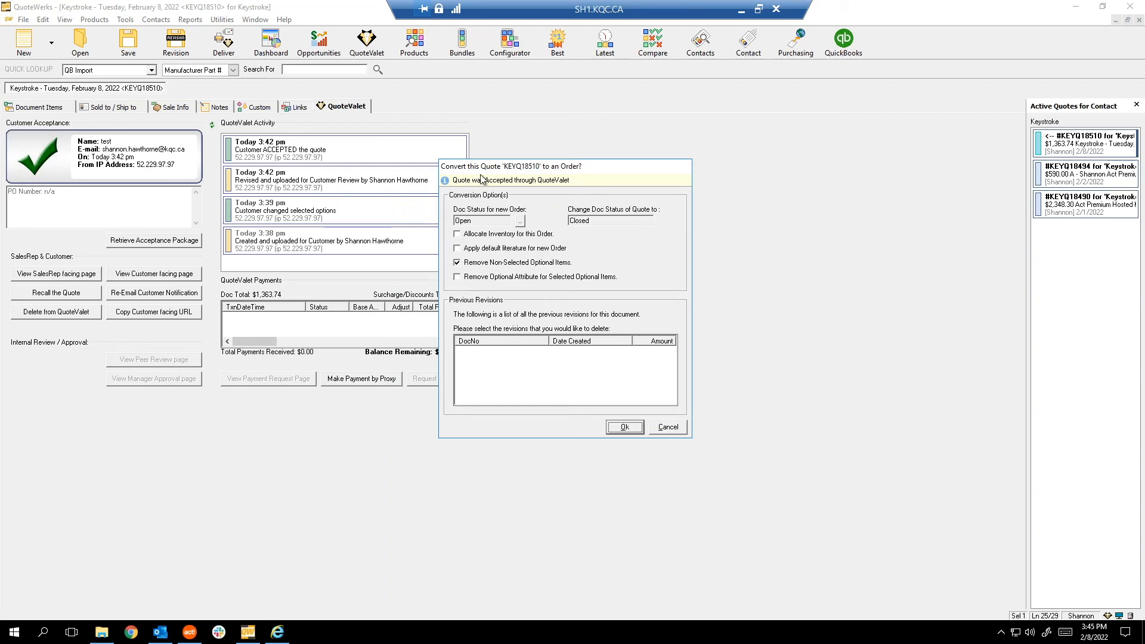
{"action": "left_click_drag", "start_coordinate": [508, 170], "coordinate": [521, 166]}
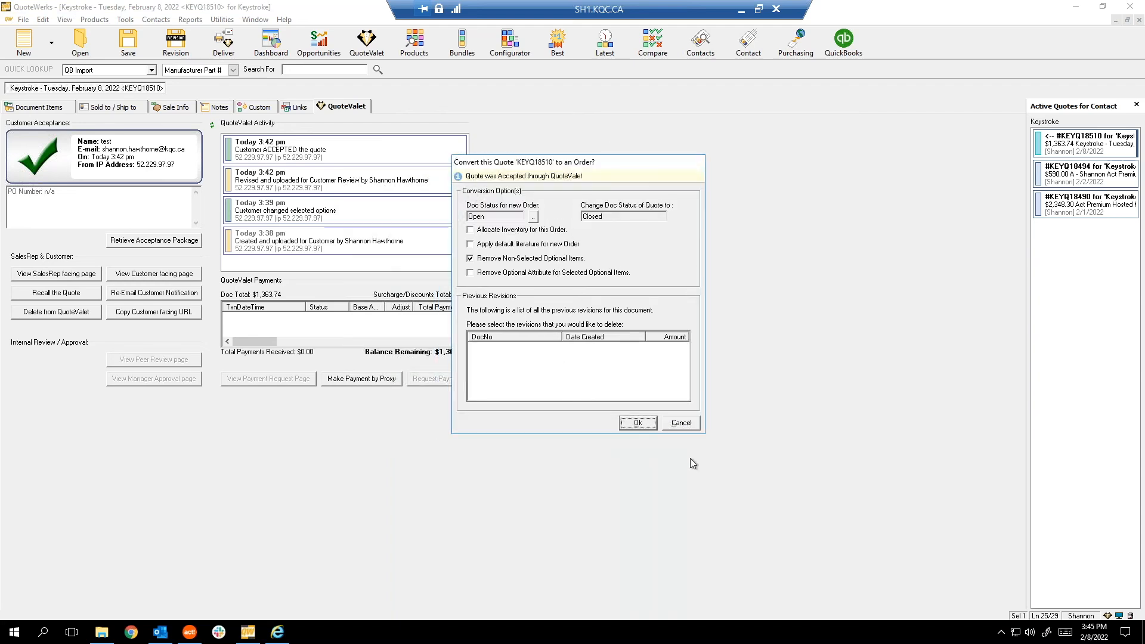
{"action": "left_click", "coordinate": [638, 424]}
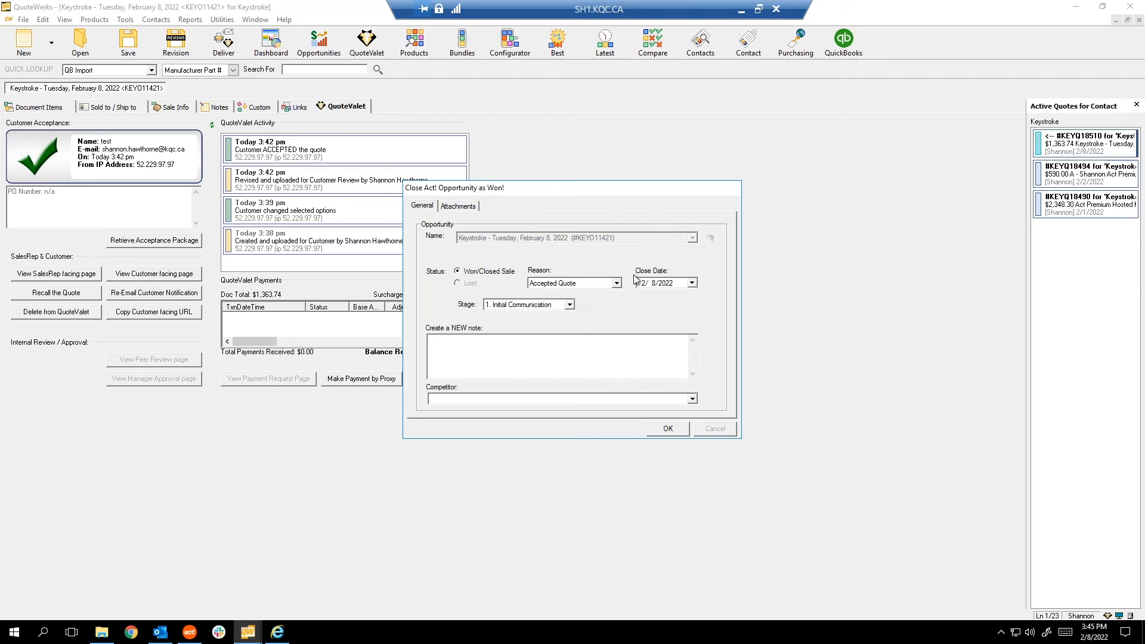
Close the Act! opportunity as Won, keeping stage 1. Initial Communication.
{"action": "left_click", "coordinate": [528, 306]}
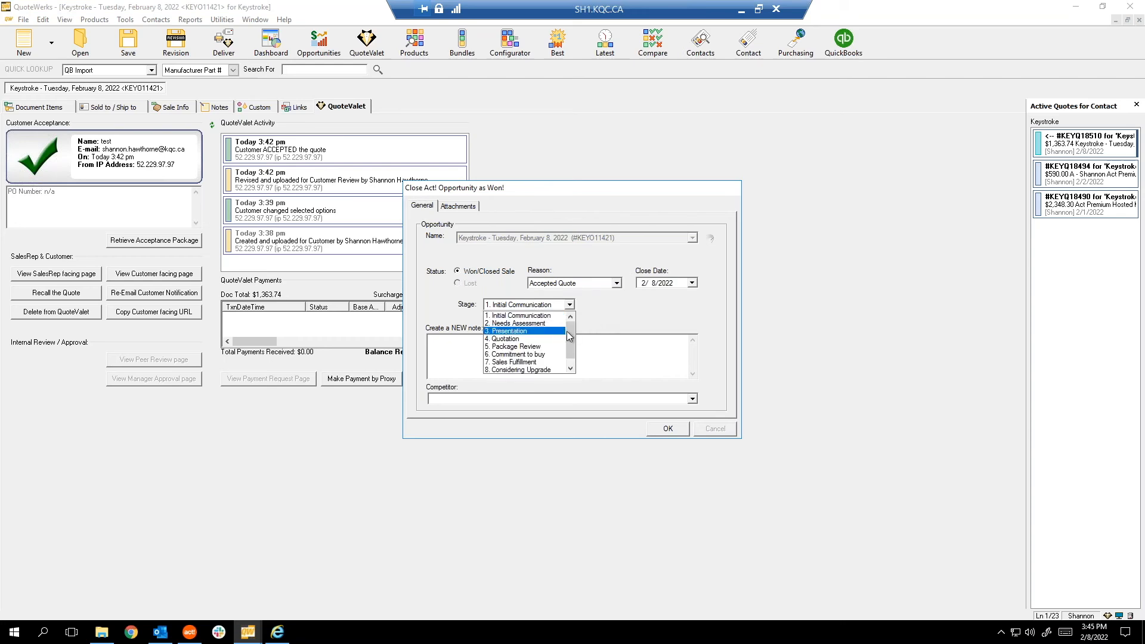
{"action": "left_click", "coordinate": [592, 344]}
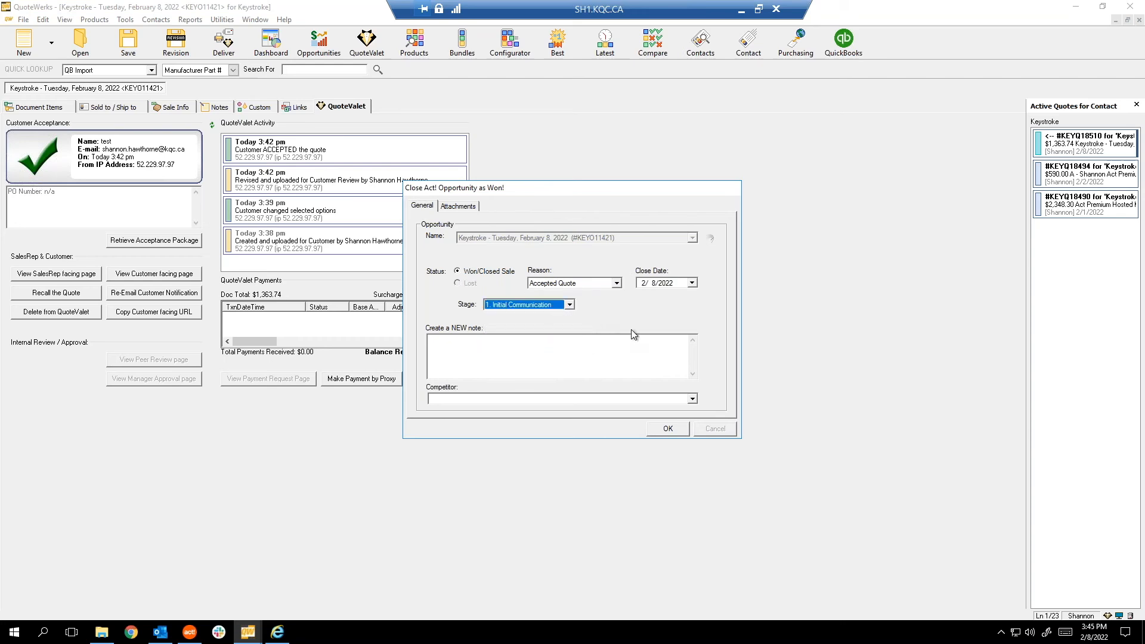
{"action": "left_click", "coordinate": [667, 429]}
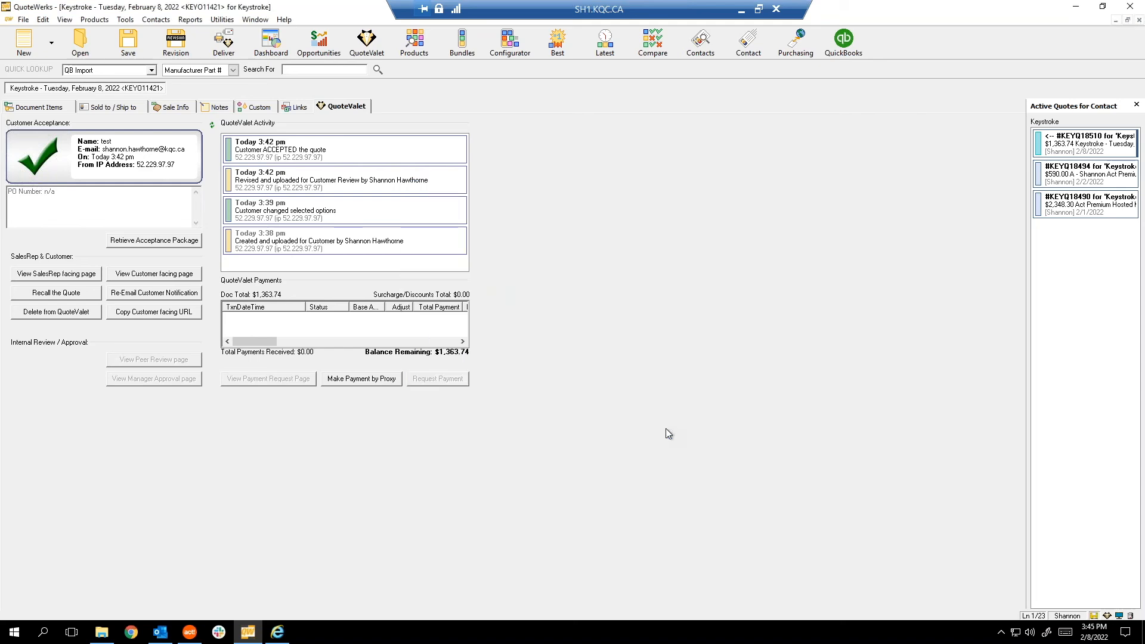
In Act!, minimize the Alarms reminder and refresh the opportunity's History tab.
{"action": "left_click", "coordinate": [190, 634]}
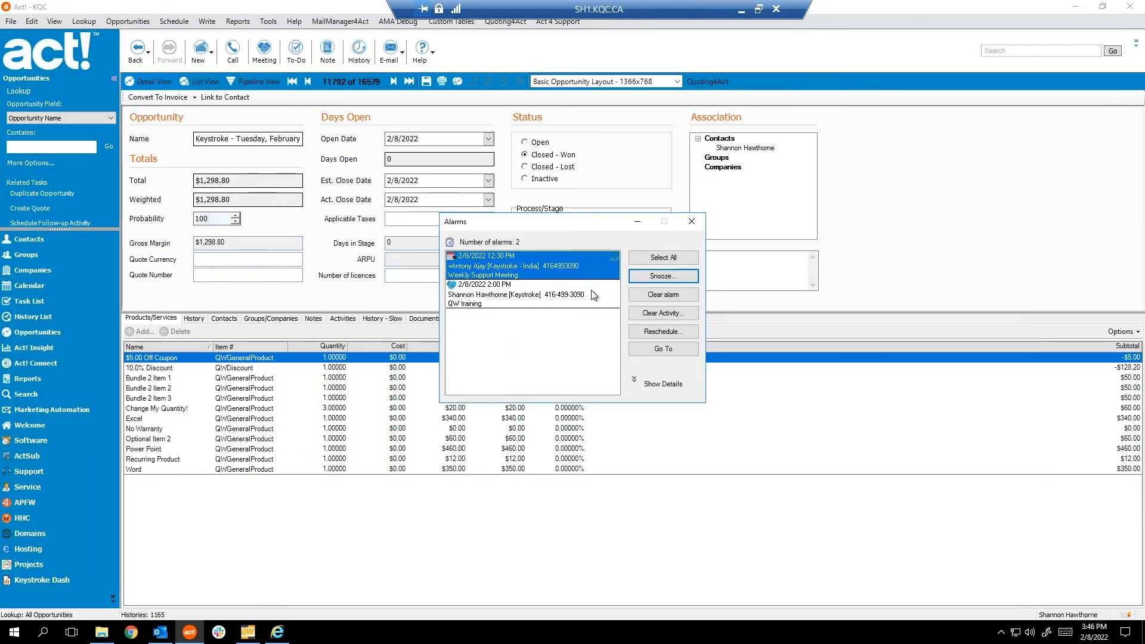
{"action": "left_click", "coordinate": [638, 223]}
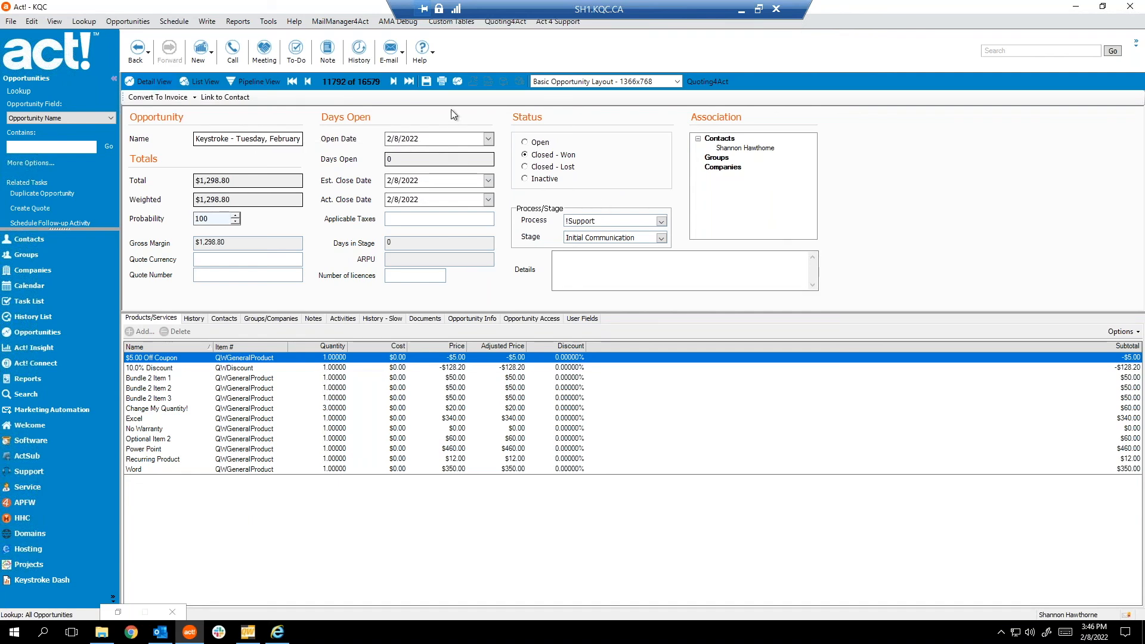
{"action": "left_click", "coordinate": [192, 319]}
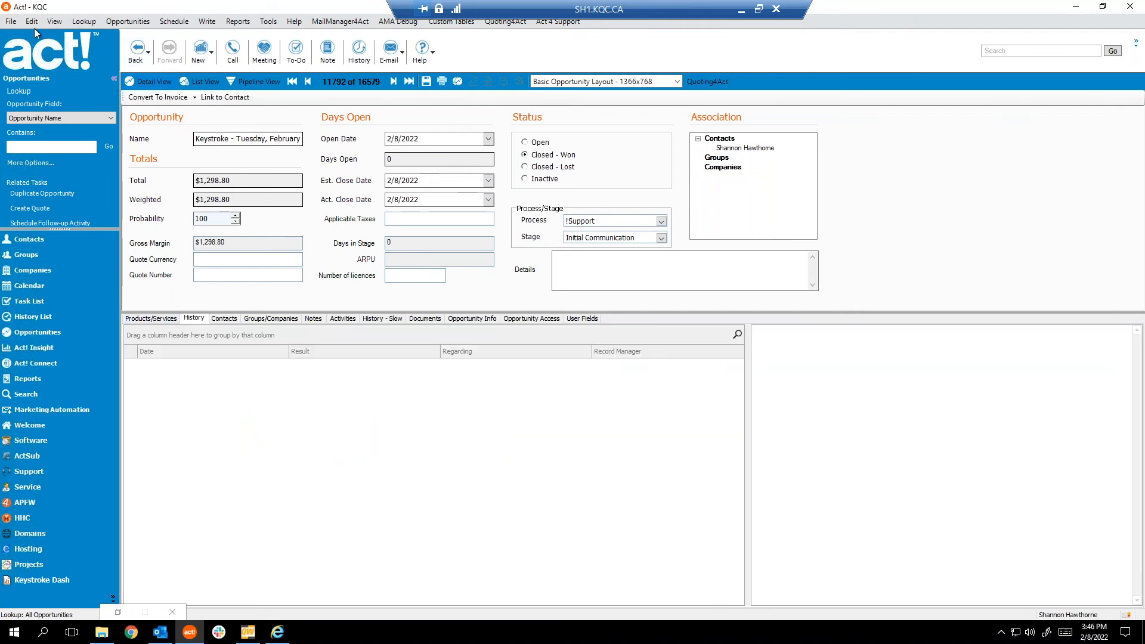
{"action": "left_click", "coordinate": [53, 23]}
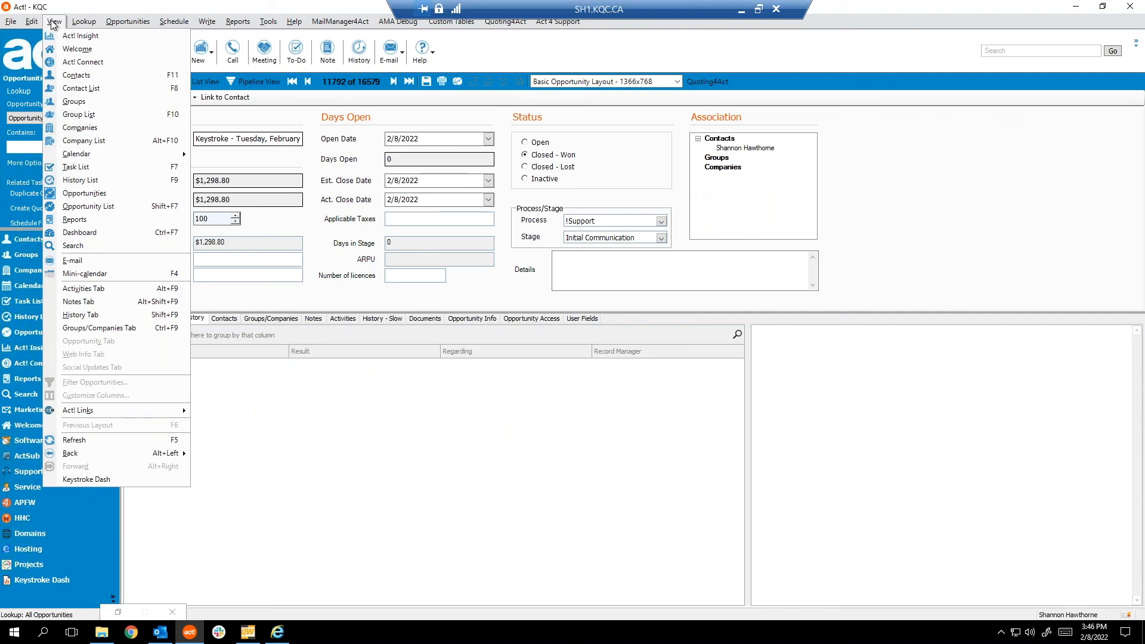
{"action": "left_click", "coordinate": [77, 441]}
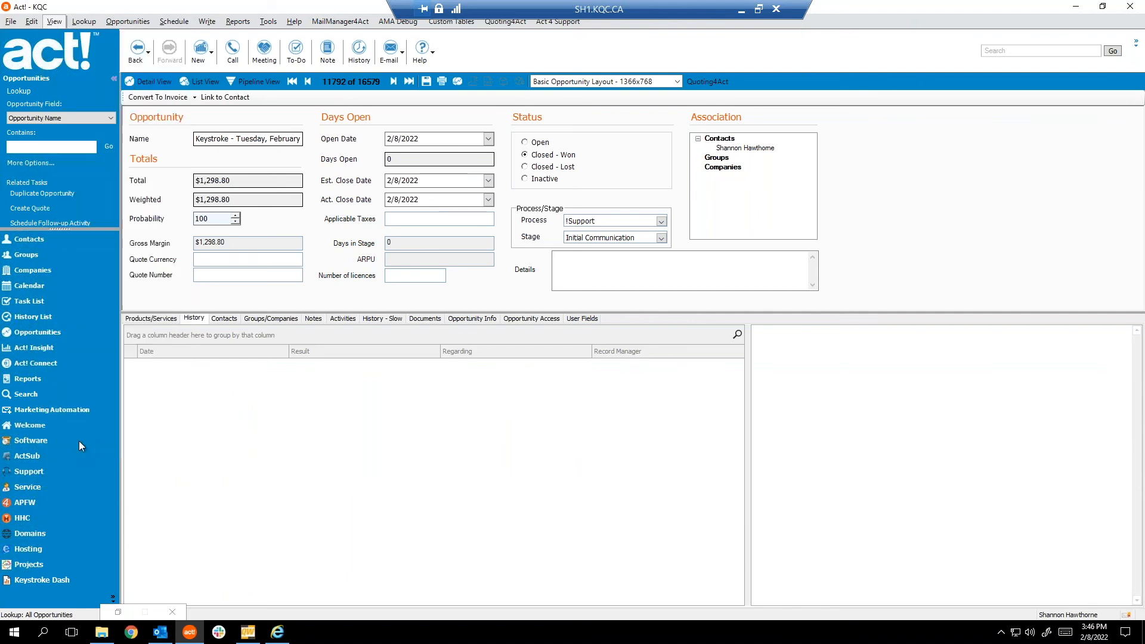
Check the opportunity's Products/Services and 100 probability, then return to the QuoteWerks order items.
{"action": "left_click", "coordinate": [152, 320]}
{"action": "double_click", "coordinate": [201, 219]}
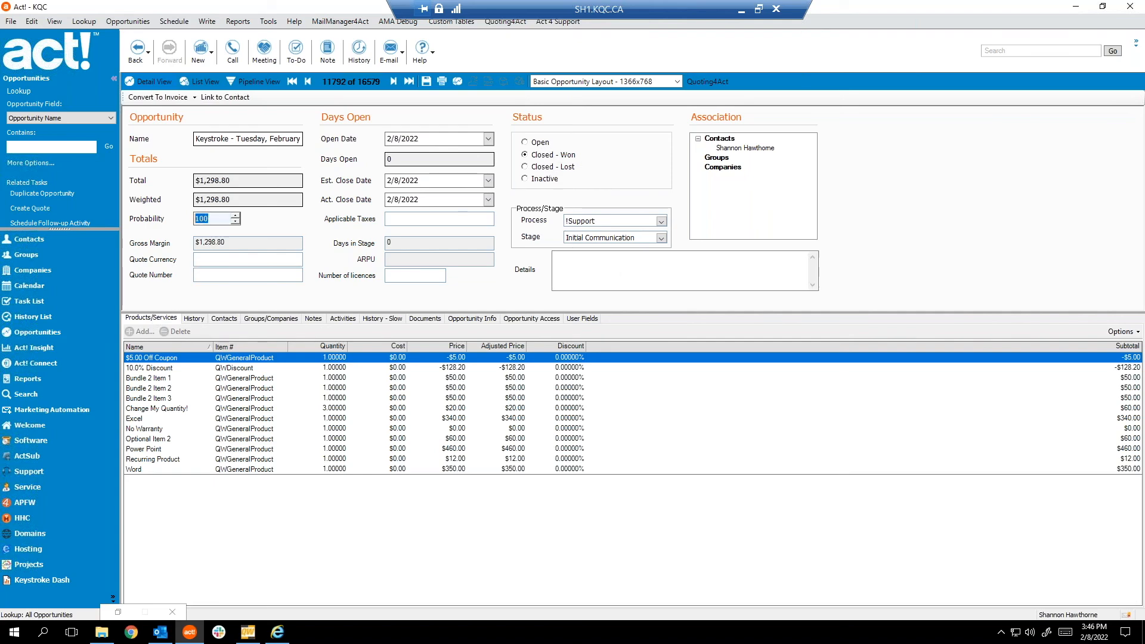
{"action": "left_click", "coordinate": [248, 632]}
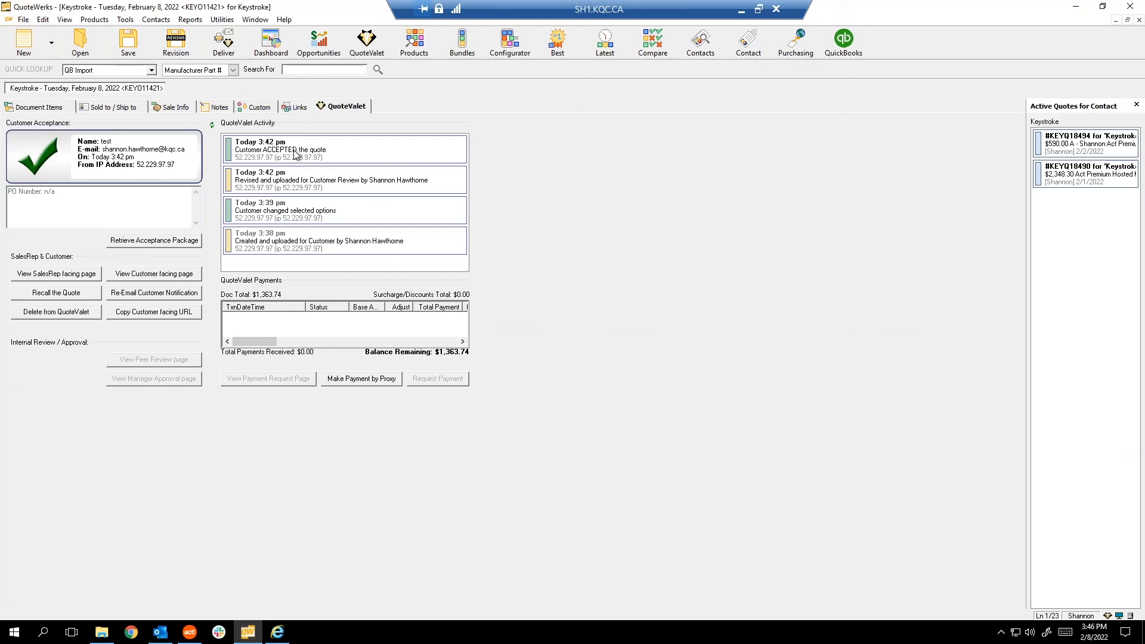
{"action": "left_click", "coordinate": [42, 108]}
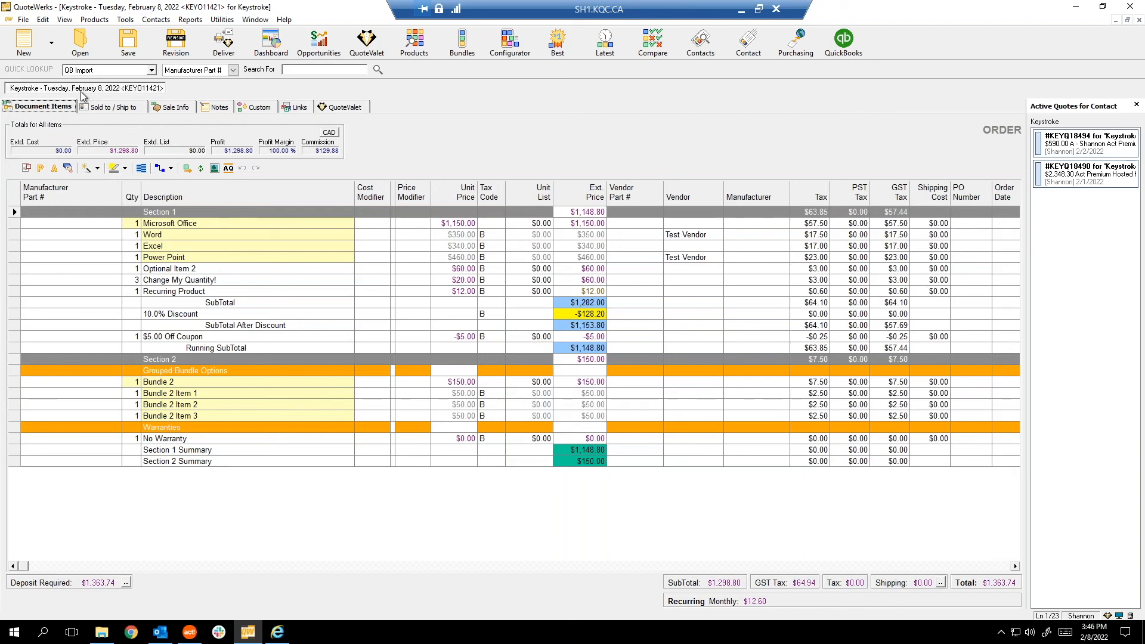
Review order KEYO11421's Sold to/Ship to and Deliver options, then open Product Lookup.
{"action": "left_click", "coordinate": [108, 108]}
{"action": "left_click", "coordinate": [47, 110]}
{"action": "left_click", "coordinate": [223, 42]}
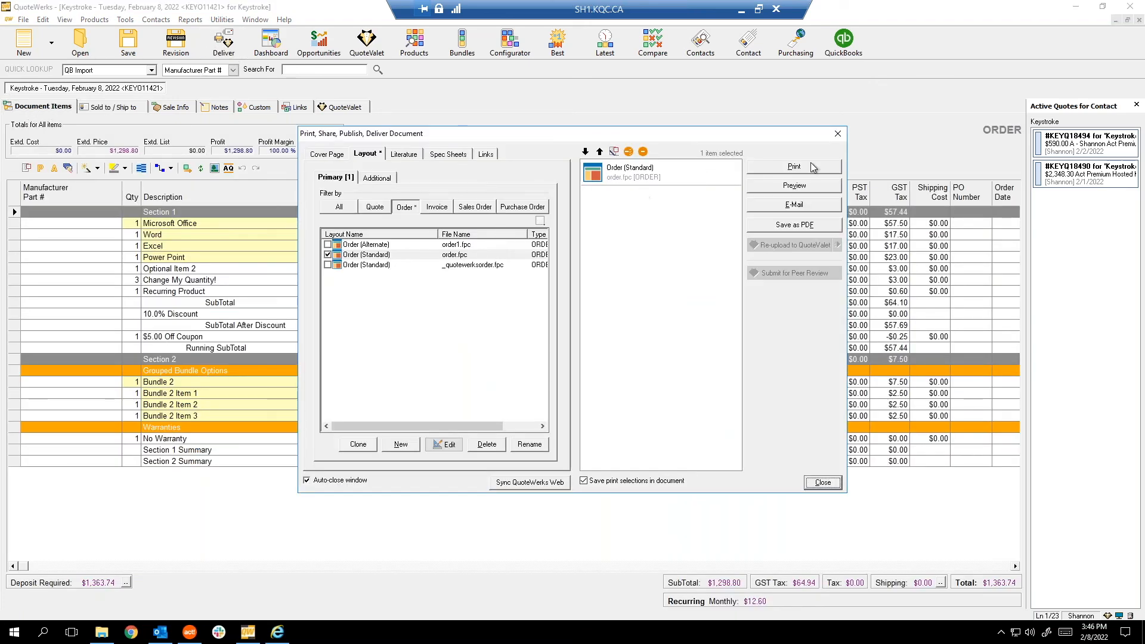
{"action": "left_click", "coordinate": [838, 134]}
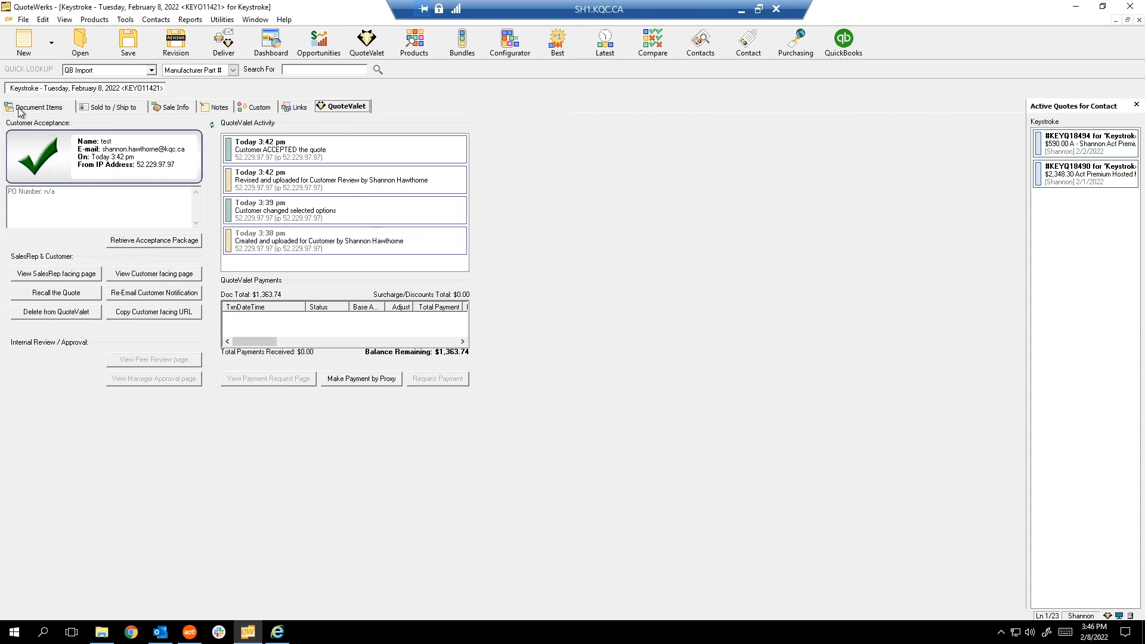
{"action": "left_click", "coordinate": [24, 108]}
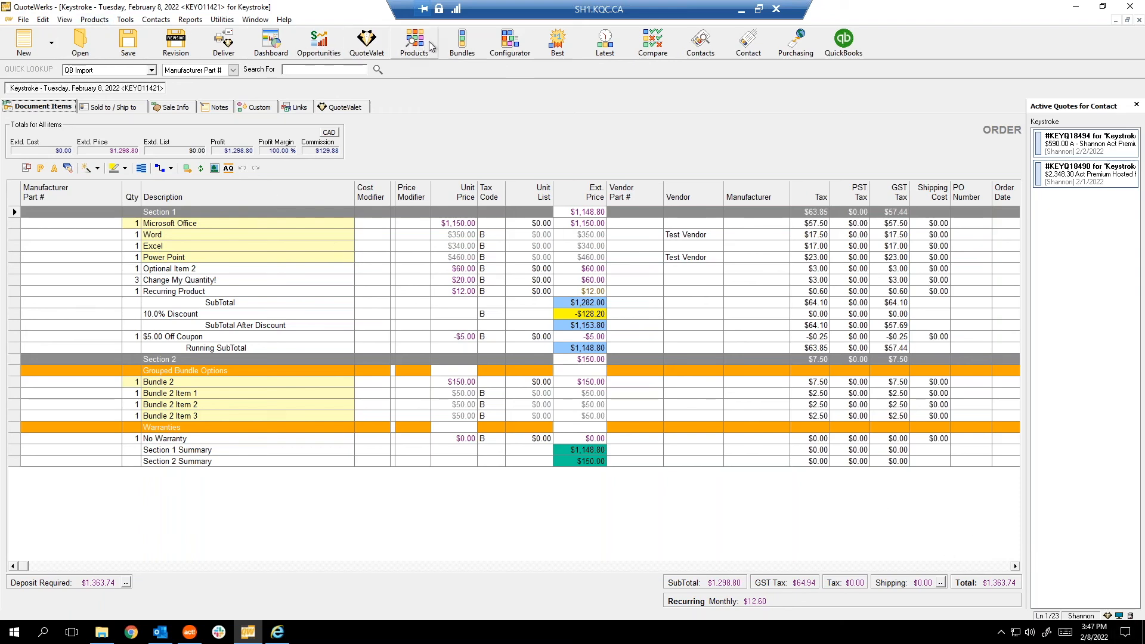
{"action": "left_click", "coordinate": [406, 52]}
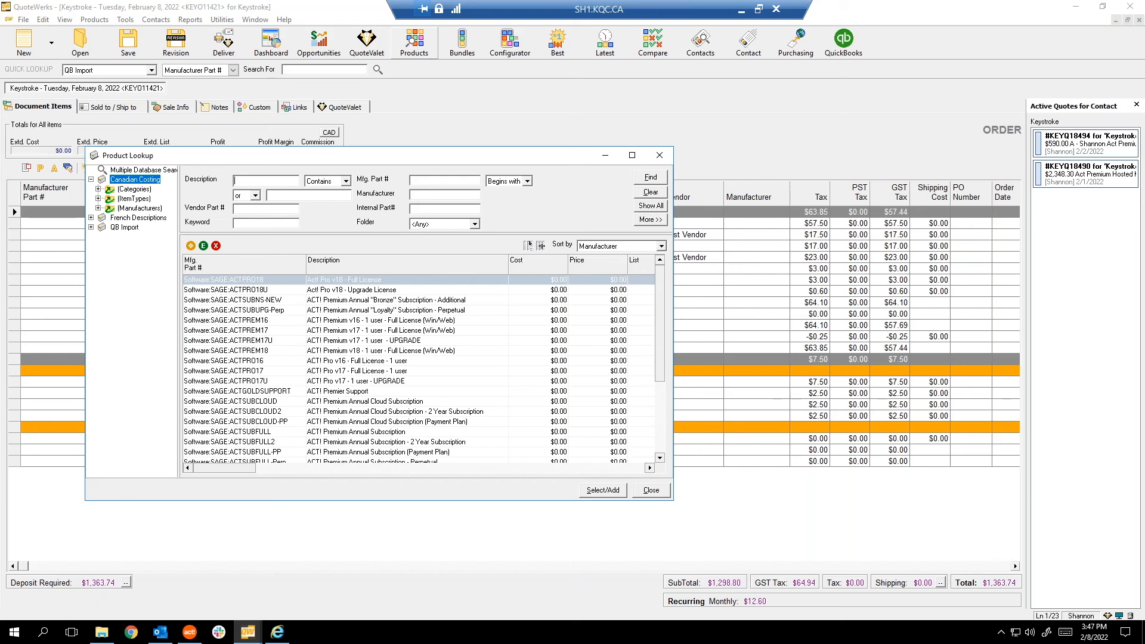
{"action": "left_click", "coordinate": [343, 341]}
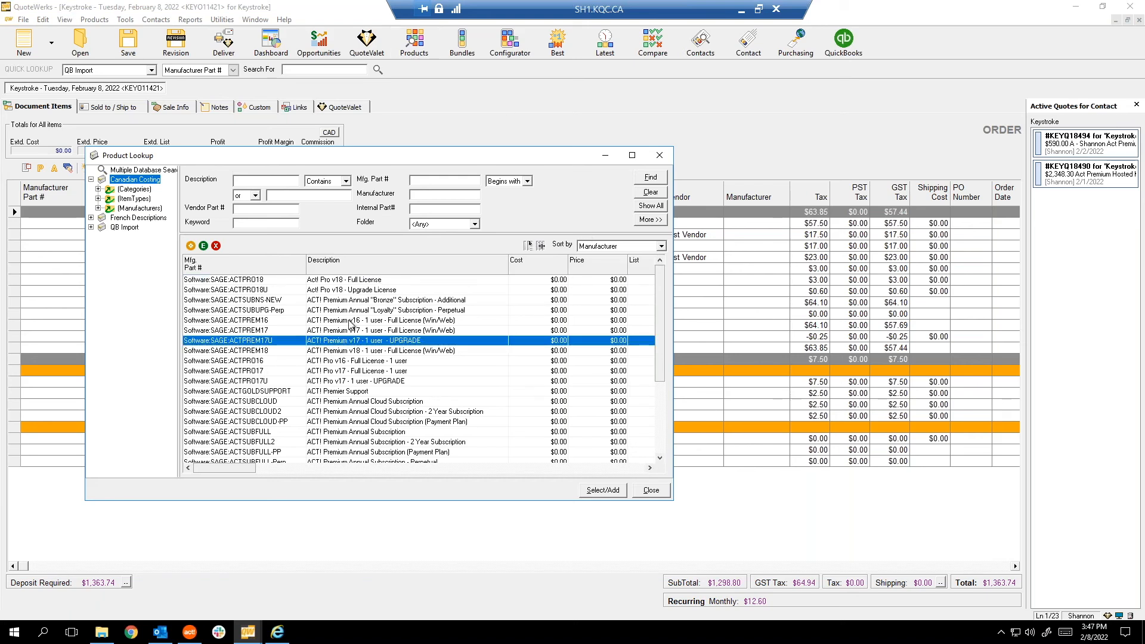
{"action": "left_click", "coordinate": [337, 380]}
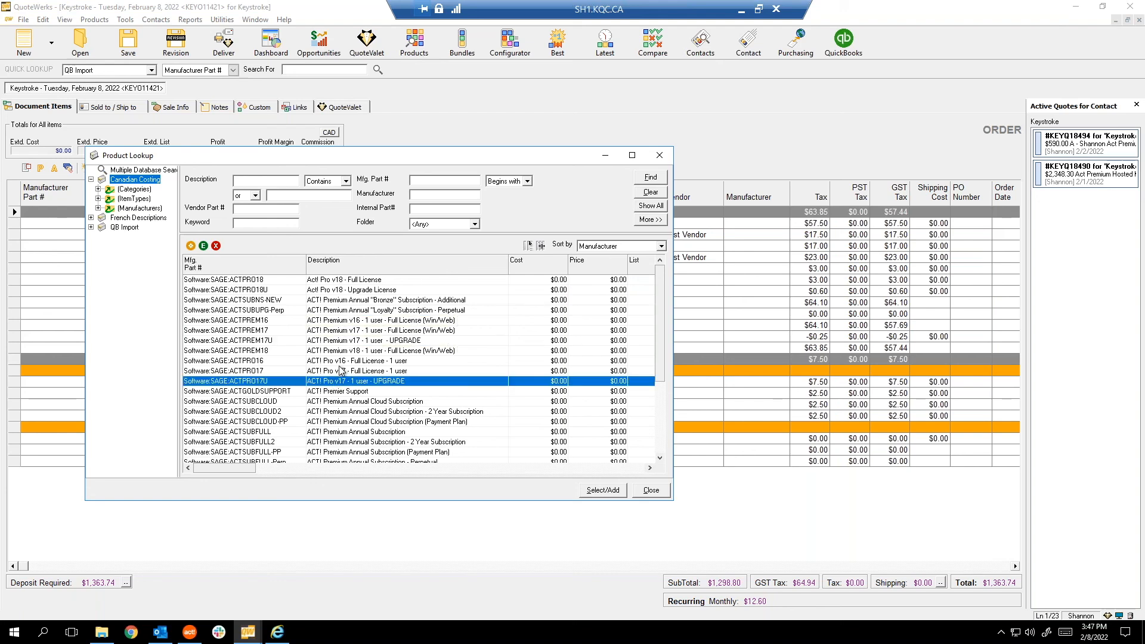
{"action": "left_click", "coordinate": [343, 361], "text": "shift"}
{"action": "right_click", "coordinate": [344, 365]}
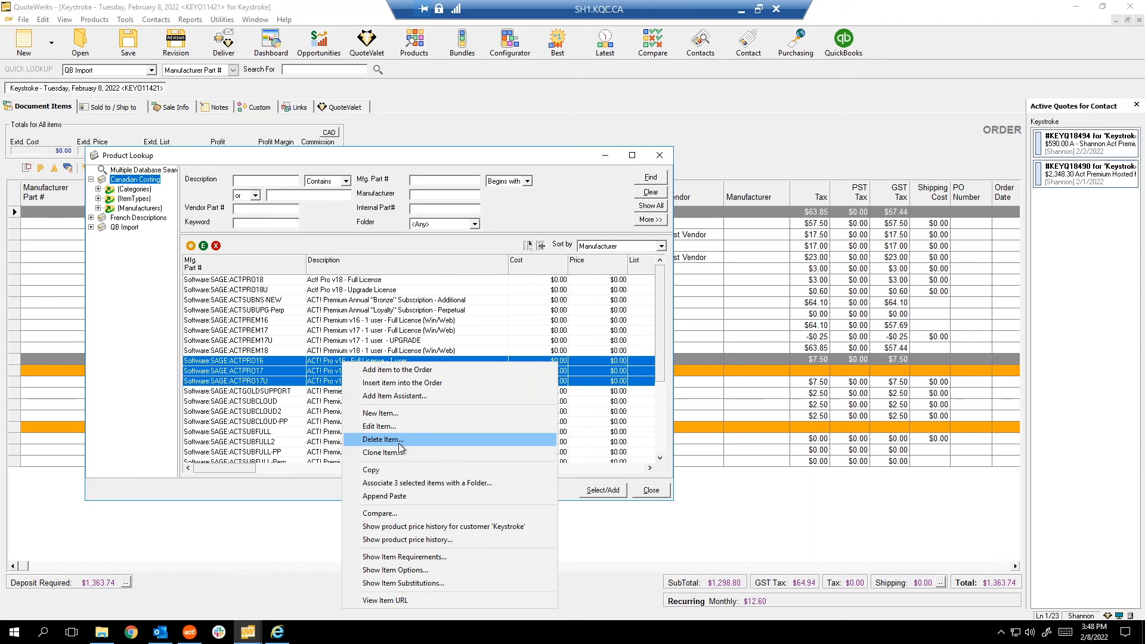
{"action": "left_click", "coordinate": [266, 372]}
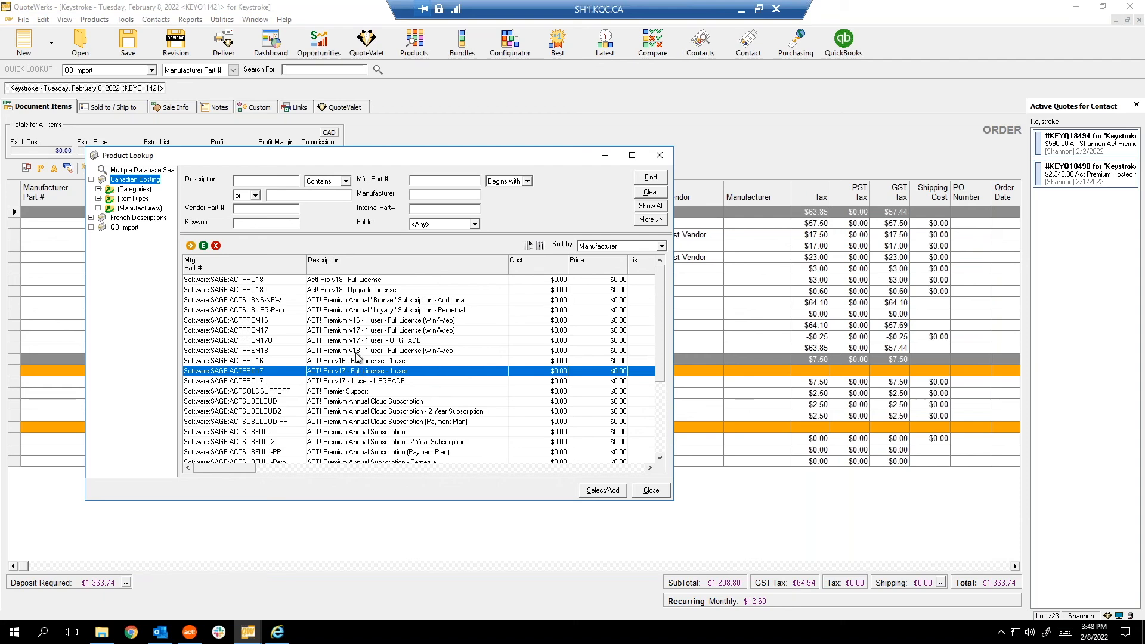
{"action": "left_click", "coordinate": [279, 183]}
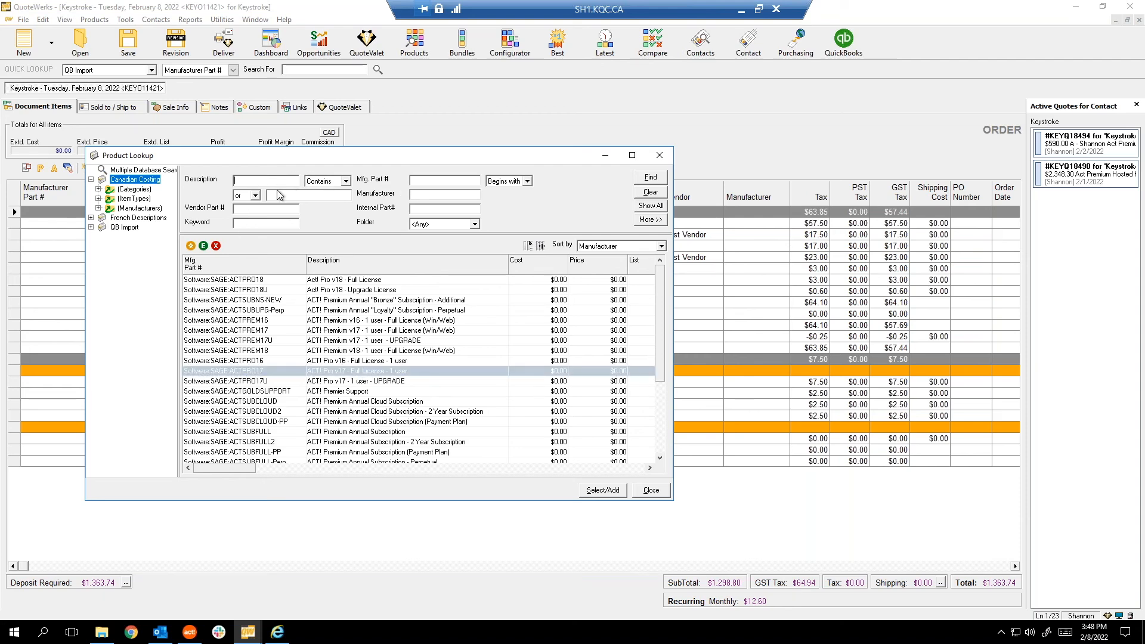
Search products for v16 and v17 and select the six results.
{"action": "type", "text": "v16"}
{"action": "key", "text": "Return"}
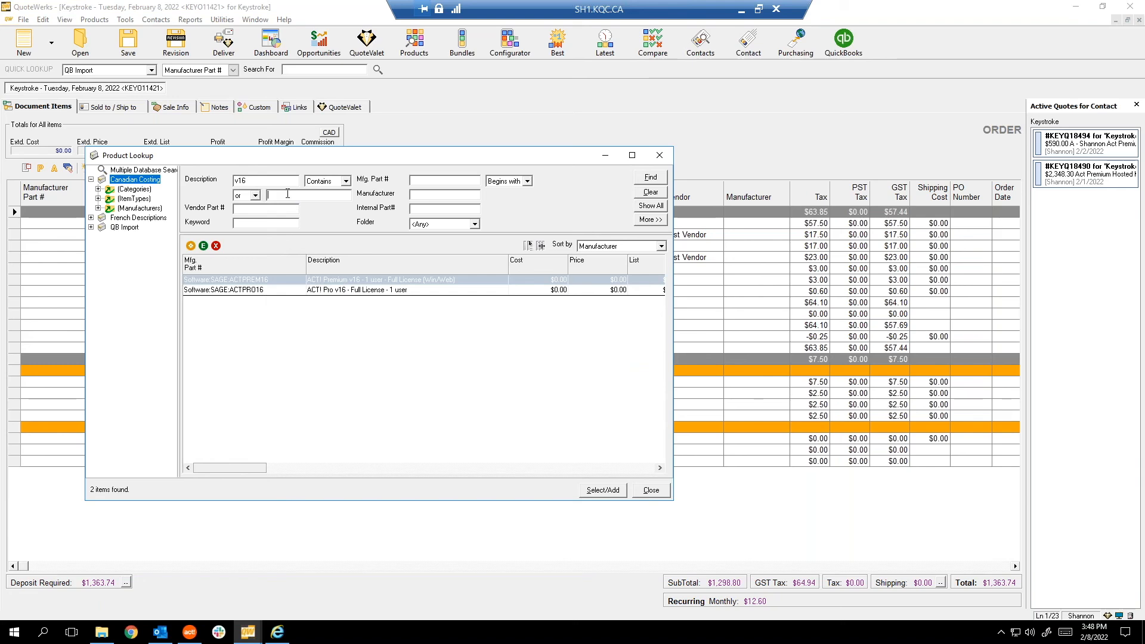
{"action": "type", "text": "v17"}
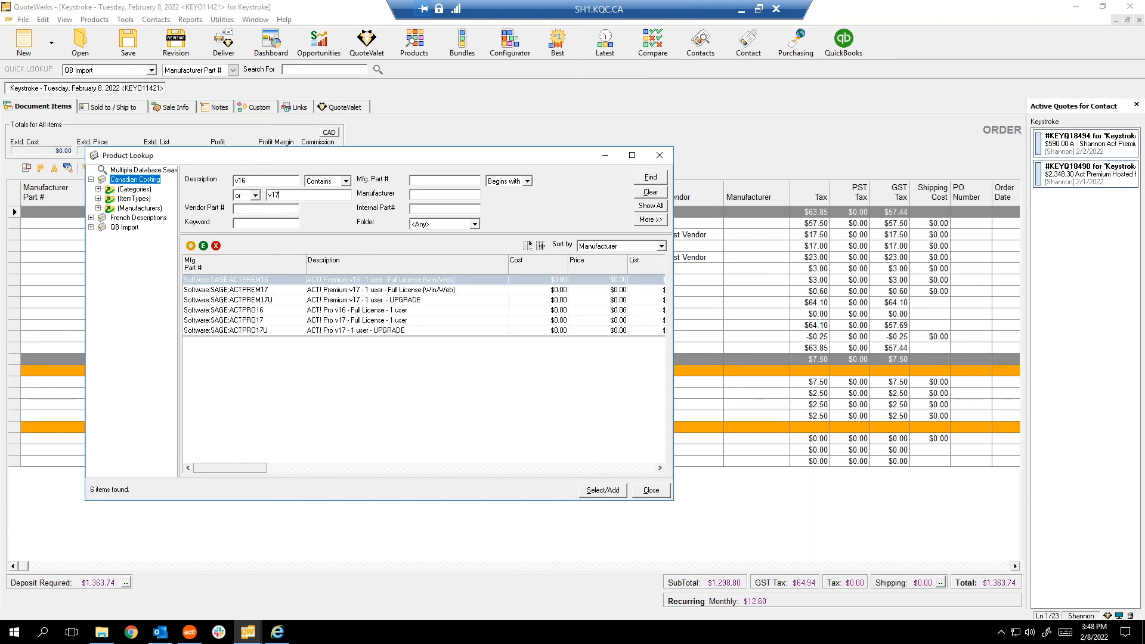
{"action": "left_click", "coordinate": [365, 331], "text": "shift"}
{"action": "right_click", "coordinate": [365, 332]}
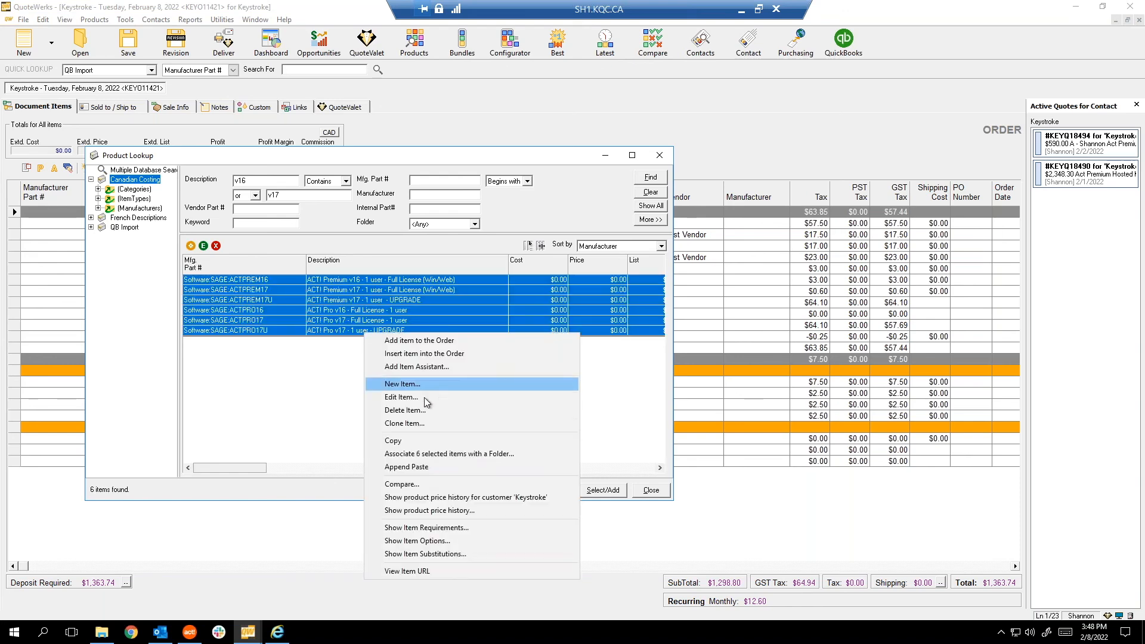
{"action": "left_click", "coordinate": [306, 385]}
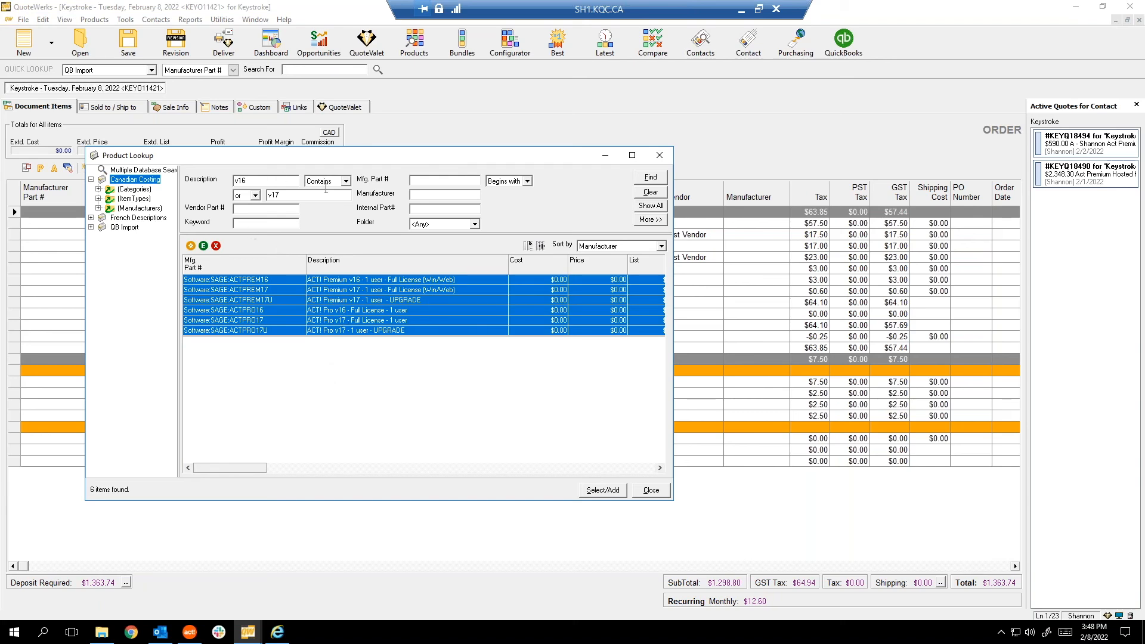
Clear the search, show all products sorted by Mfg. Part # then Description, and close the lookup.
{"action": "left_click", "coordinate": [650, 192]}
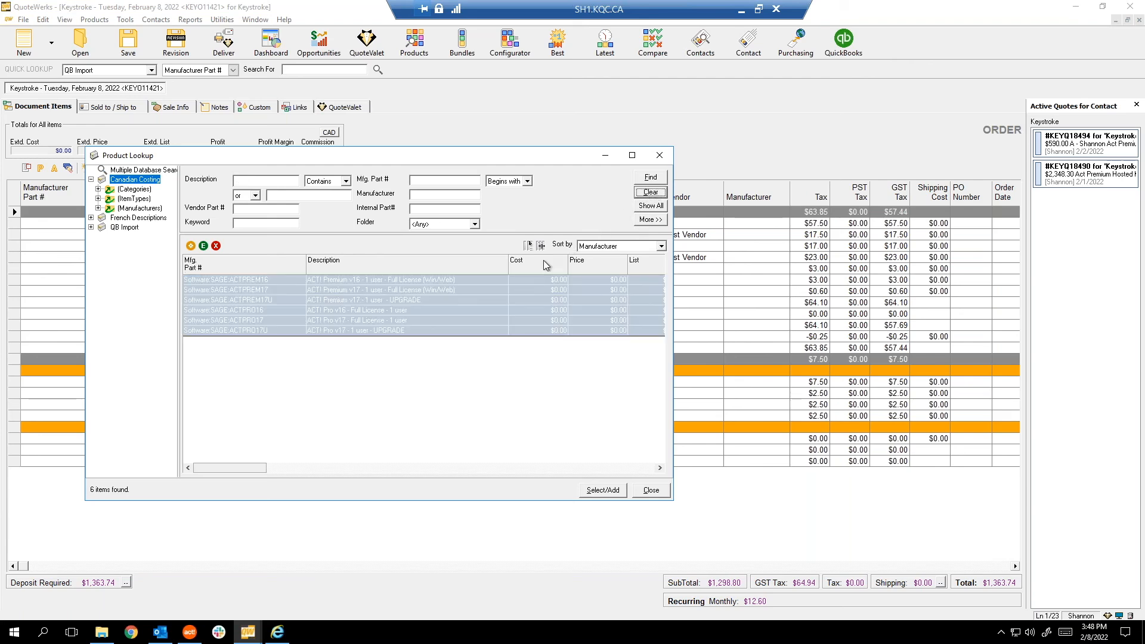
{"action": "left_click", "coordinate": [650, 206]}
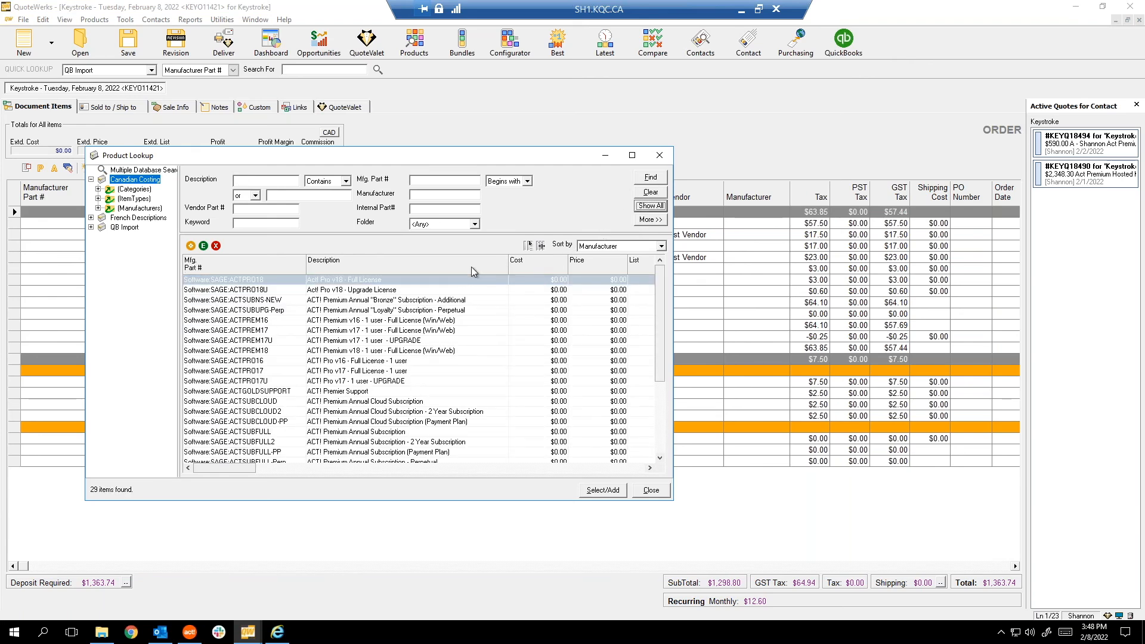
{"action": "left_click", "coordinate": [206, 267]}
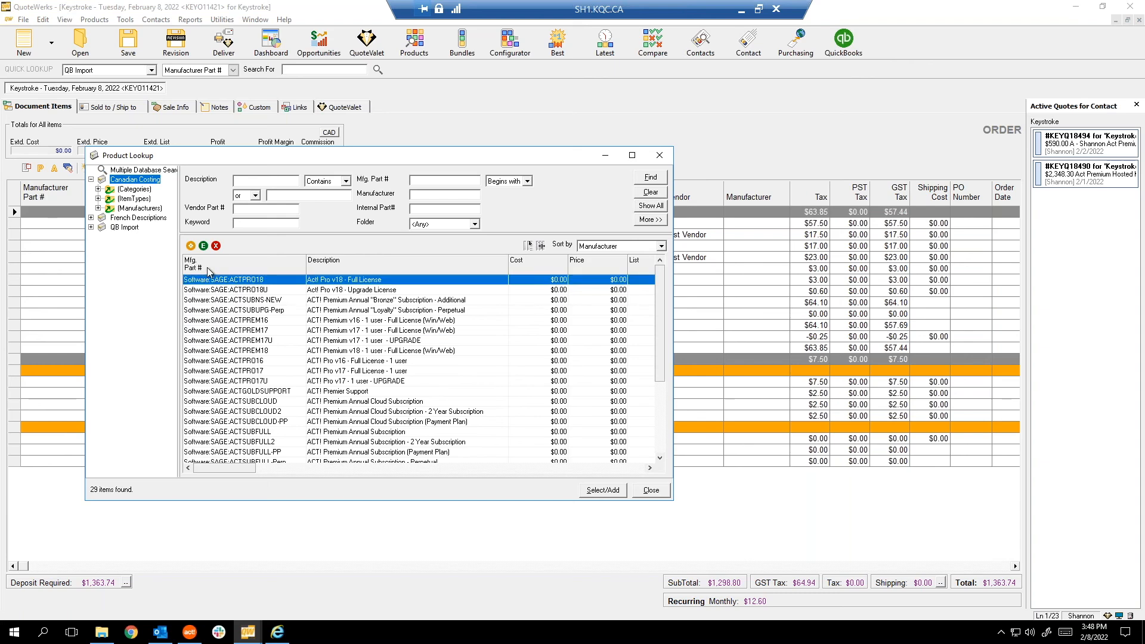
{"action": "left_click", "coordinate": [612, 247]}
{"action": "scroll", "coordinate": [609, 291], "scroll_direction": "up", "scroll_amount": 8}
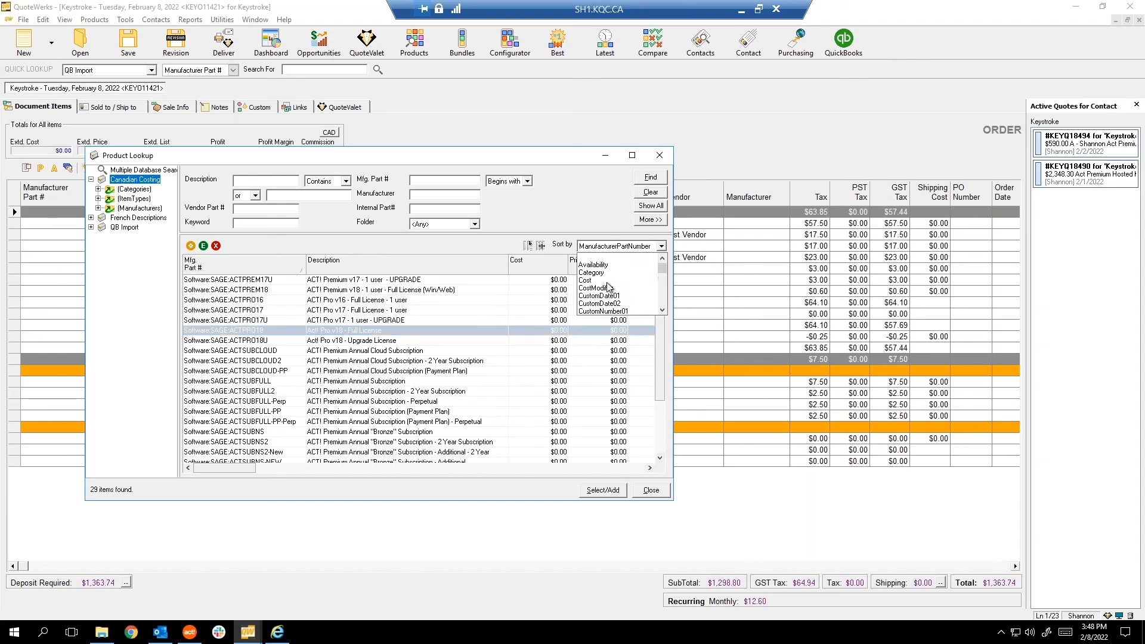
{"action": "left_click", "coordinate": [387, 266]}
{"action": "left_click", "coordinate": [387, 266]}
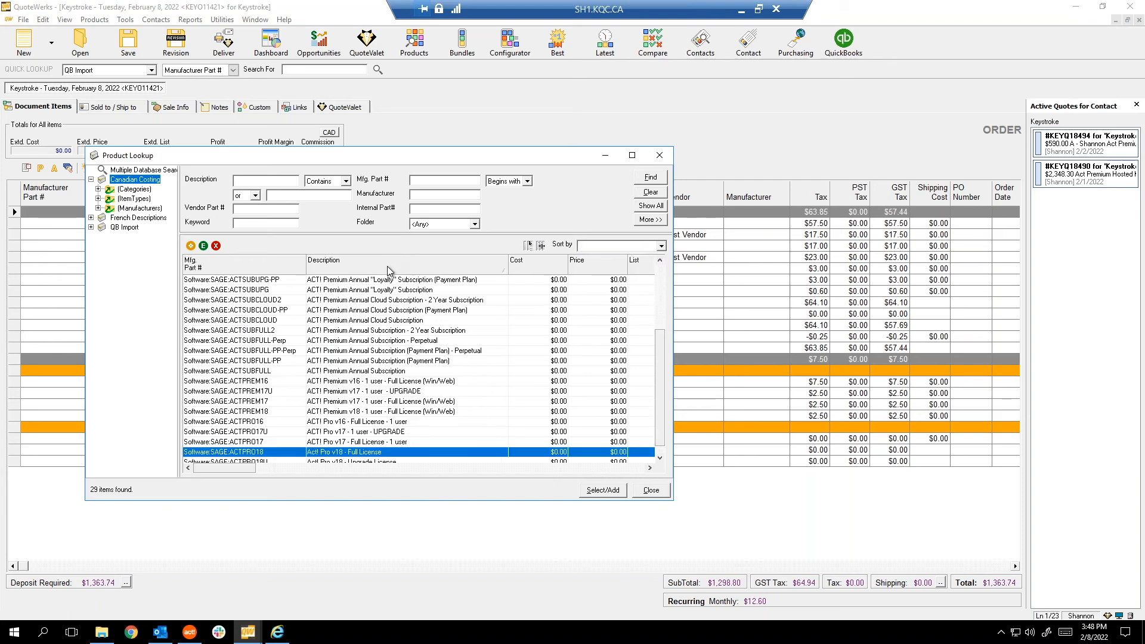
{"action": "left_click", "coordinate": [387, 266]}
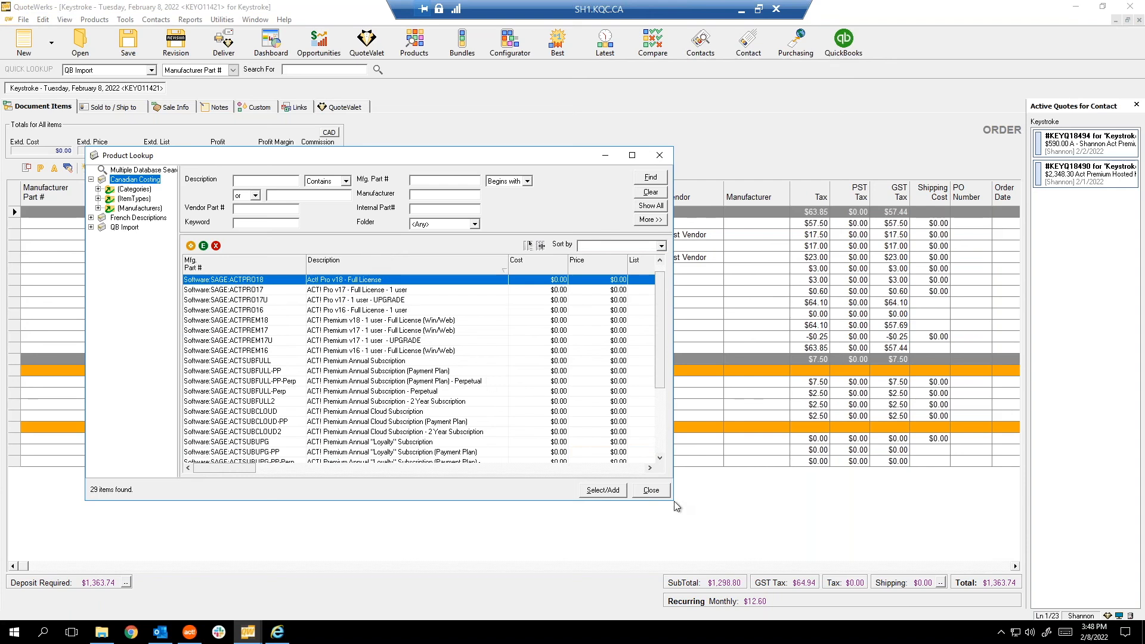
{"action": "left_click", "coordinate": [653, 492]}
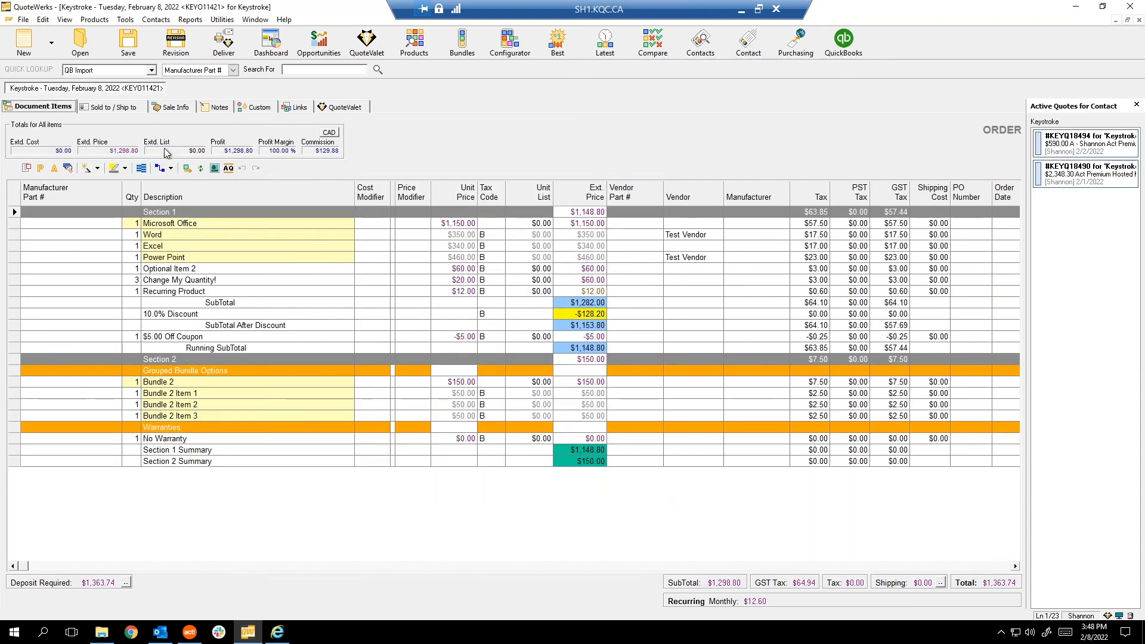
Export the Canadian Costing product source as a tab-delimited text file from Setup Product Sources.
{"action": "left_click", "coordinate": [87, 21]}
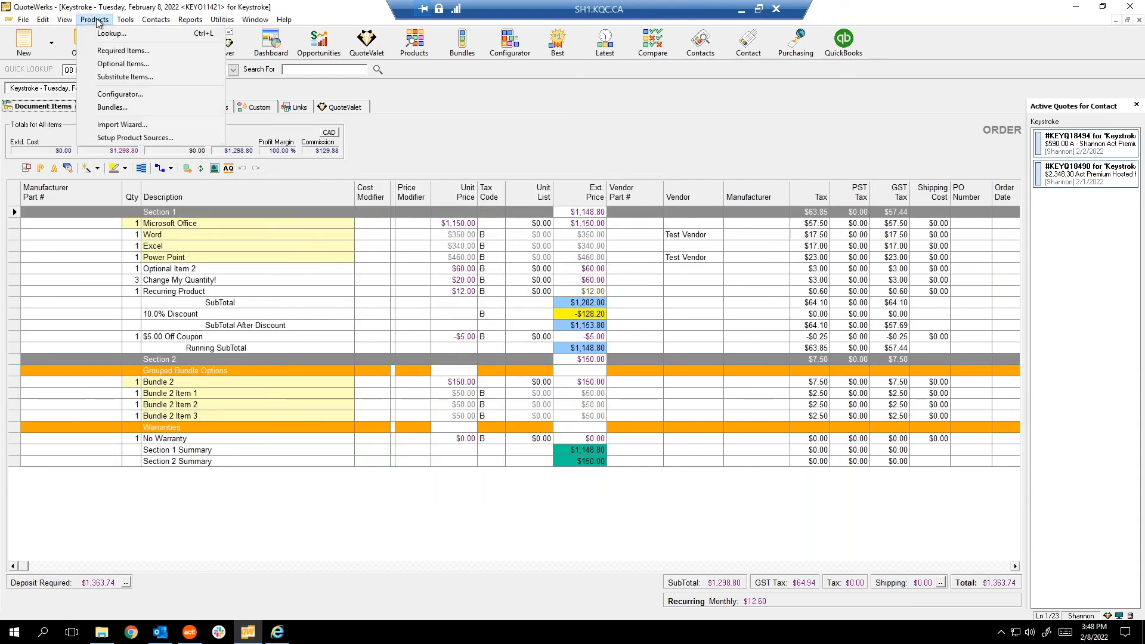
{"action": "left_click", "coordinate": [108, 141]}
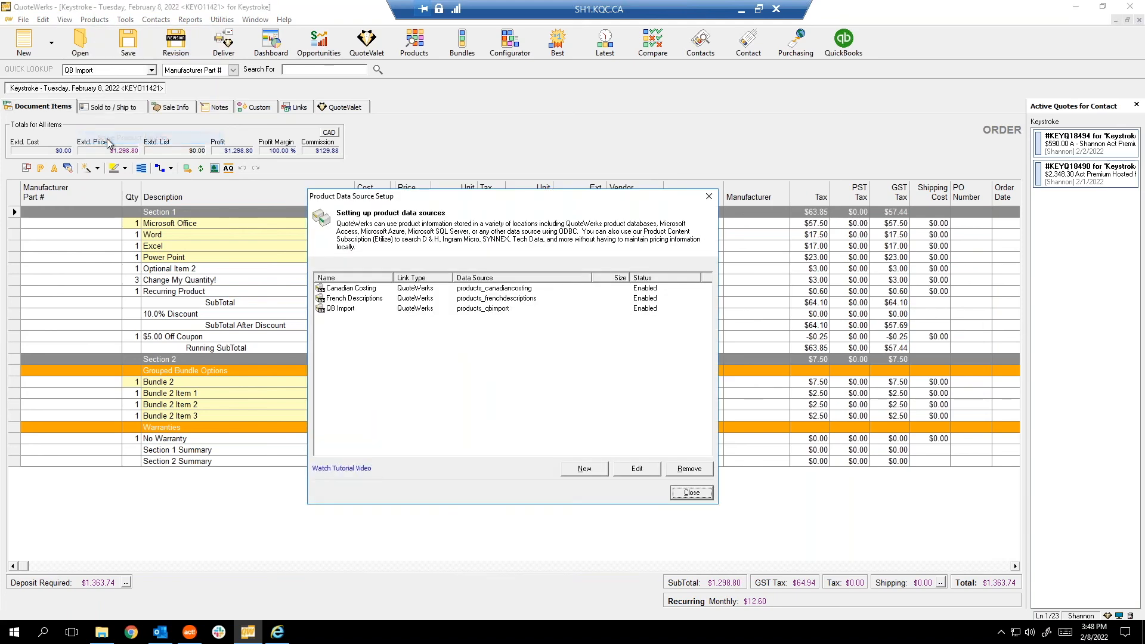
{"action": "left_click", "coordinate": [508, 290]}
{"action": "right_click", "coordinate": [508, 290]}
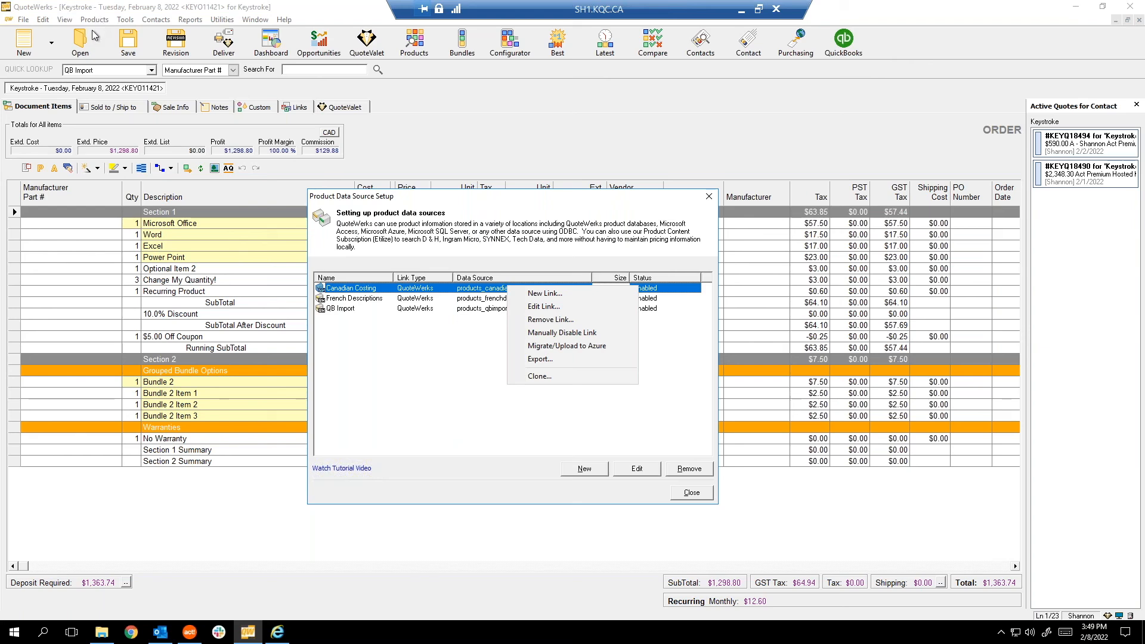
{"action": "left_click", "coordinate": [544, 358]}
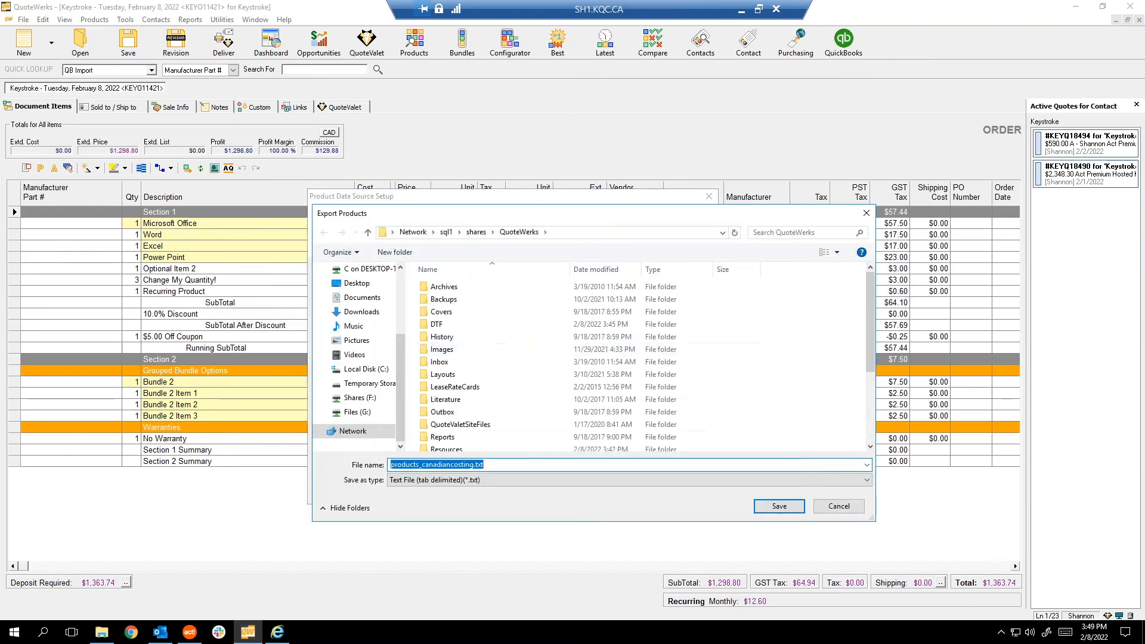
{"action": "left_click", "coordinate": [473, 480]}
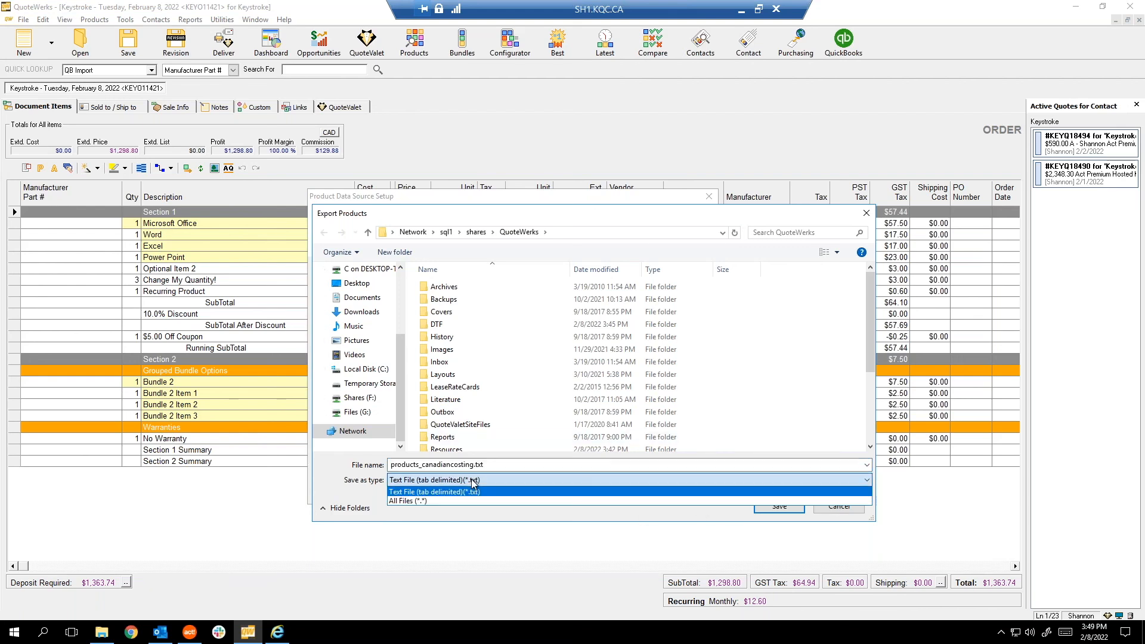
{"action": "left_click", "coordinate": [473, 491]}
{"action": "left_click", "coordinate": [793, 507]}
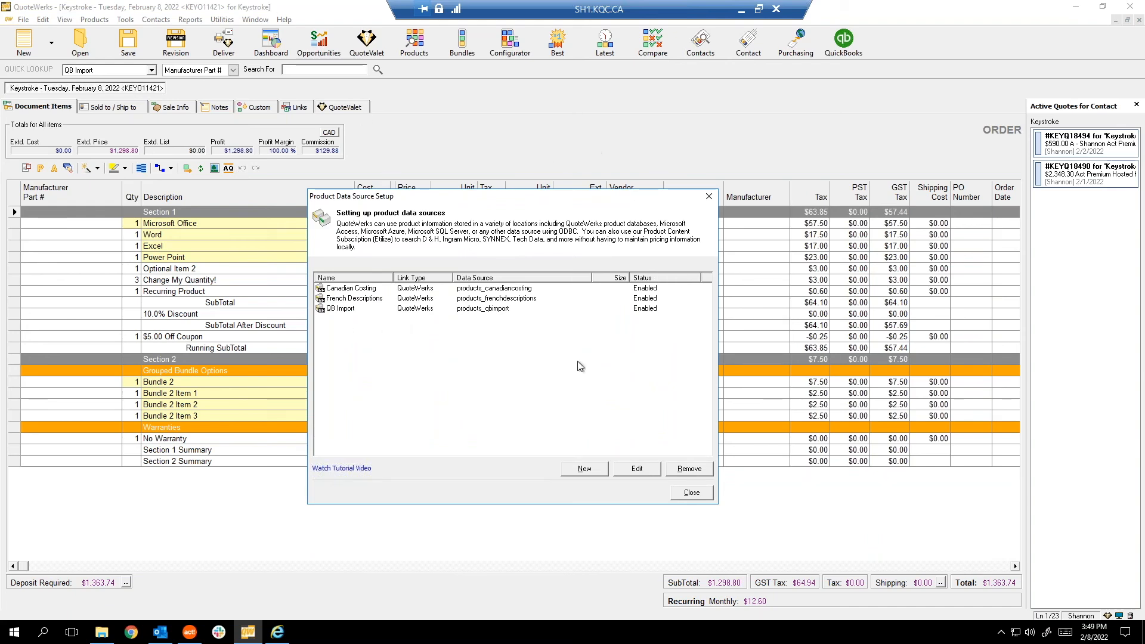
{"action": "left_click", "coordinate": [692, 492]}
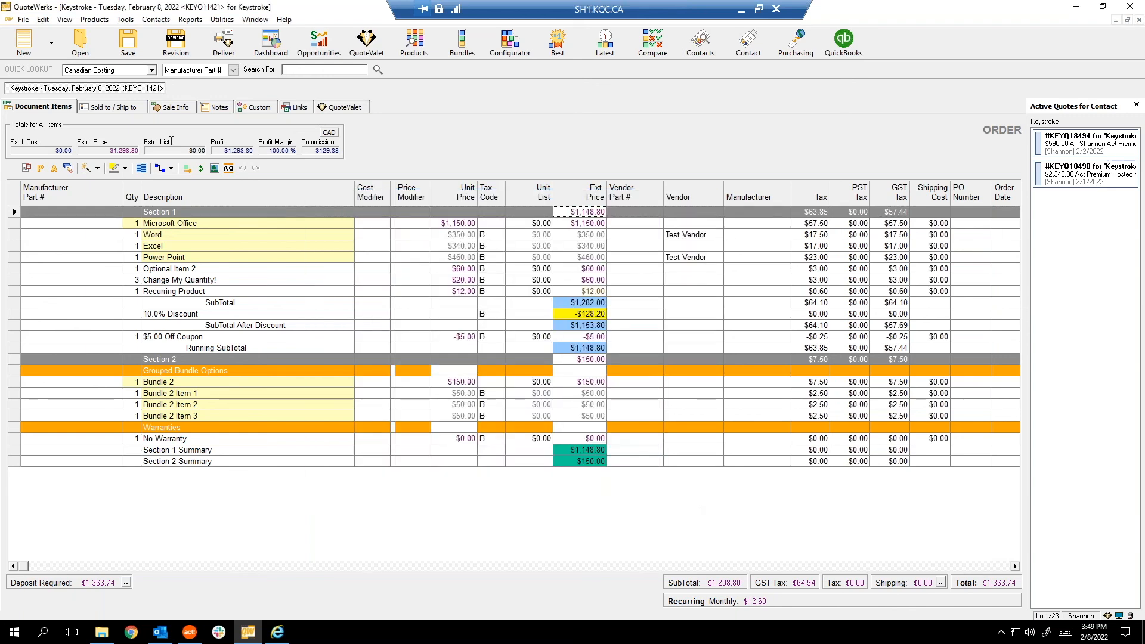
{"action": "left_click", "coordinate": [107, 21]}
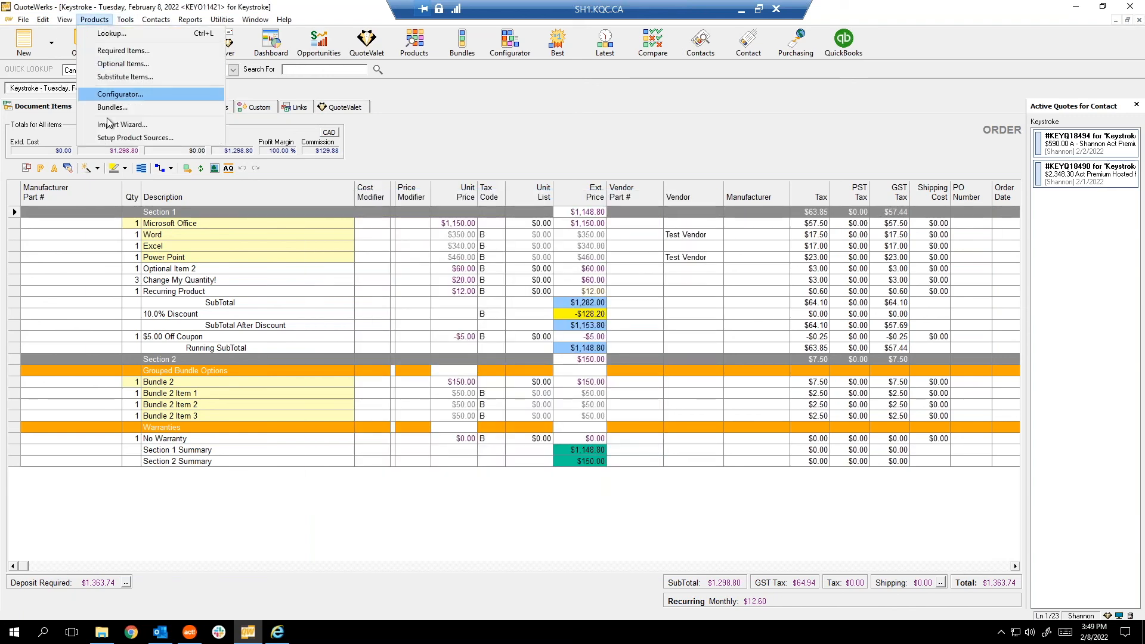
{"action": "left_click", "coordinate": [108, 126]}
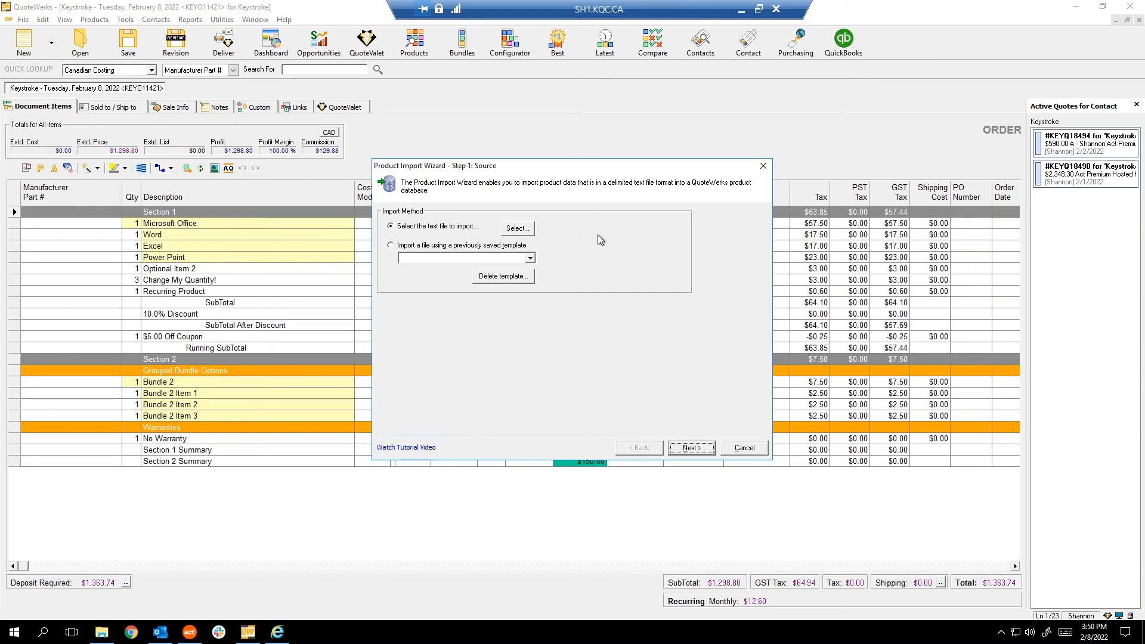
{"action": "left_click", "coordinate": [744, 453]}
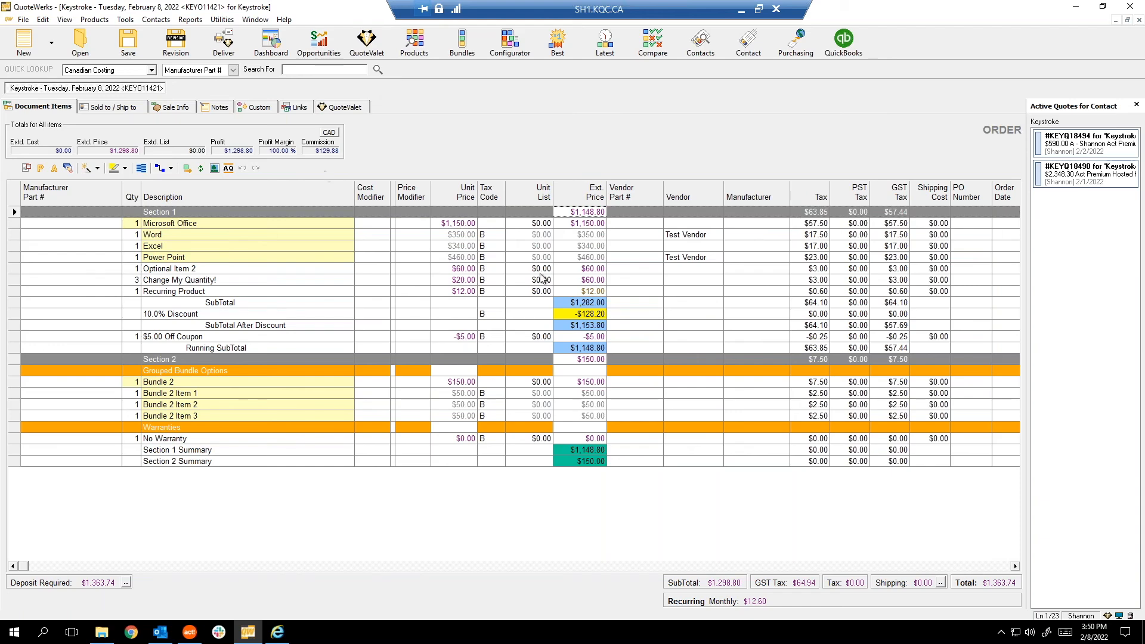
{"action": "key", "text": "ctrl+l"}
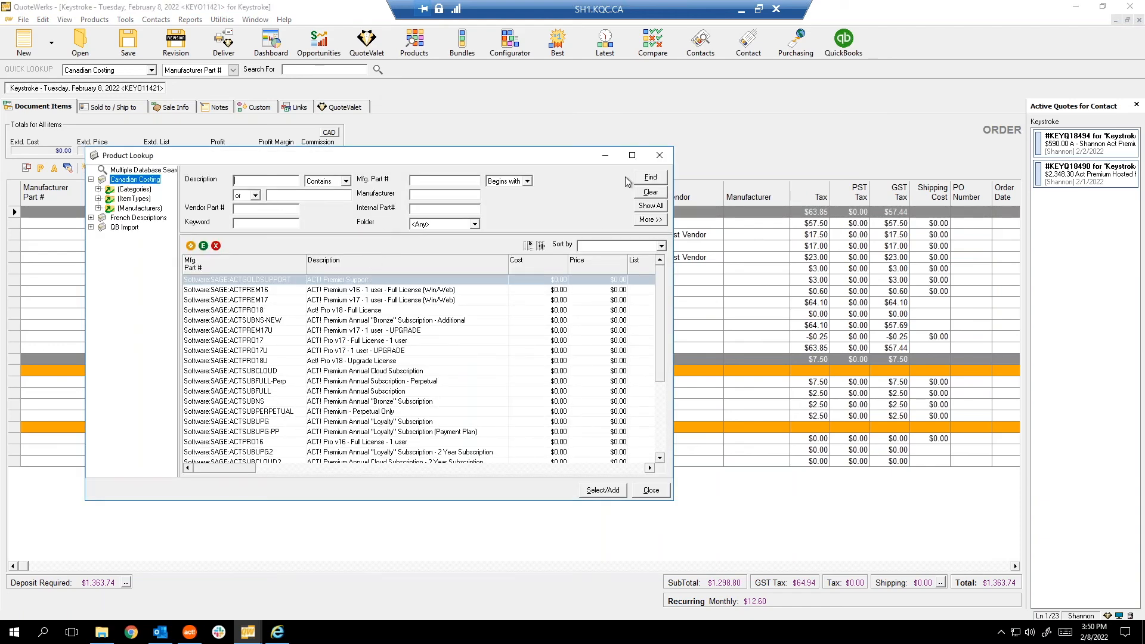
Reposition the Product Lookup window, then close and reopen it.
{"action": "left_click_drag", "start_coordinate": [496, 160], "coordinate": [927, 297]}
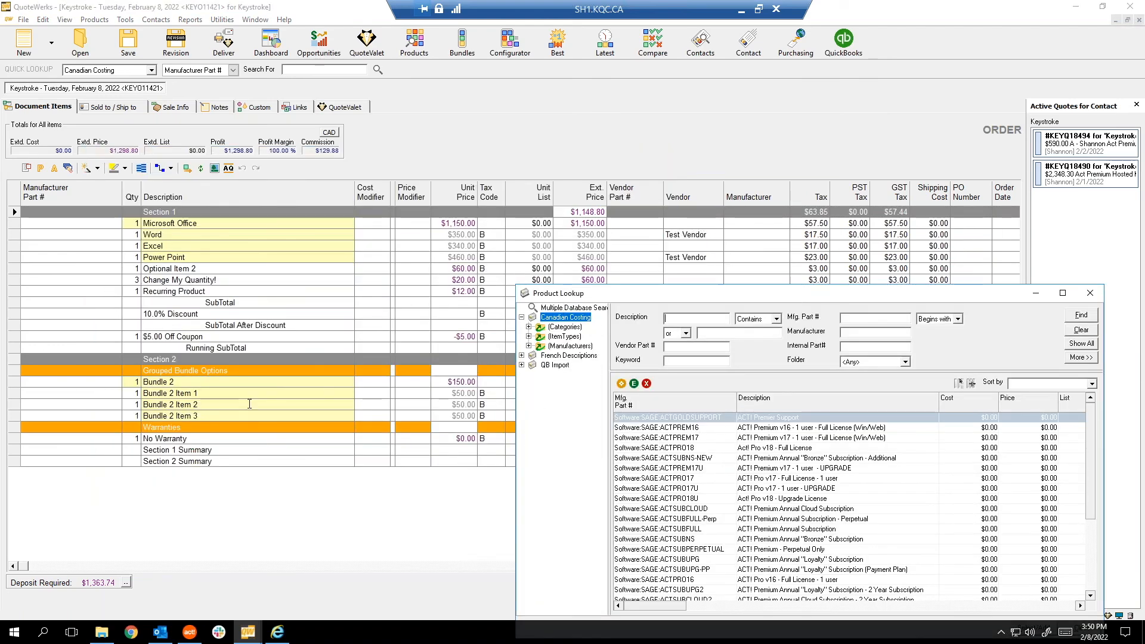
{"action": "left_click_drag", "start_coordinate": [648, 292], "coordinate": [585, 203]}
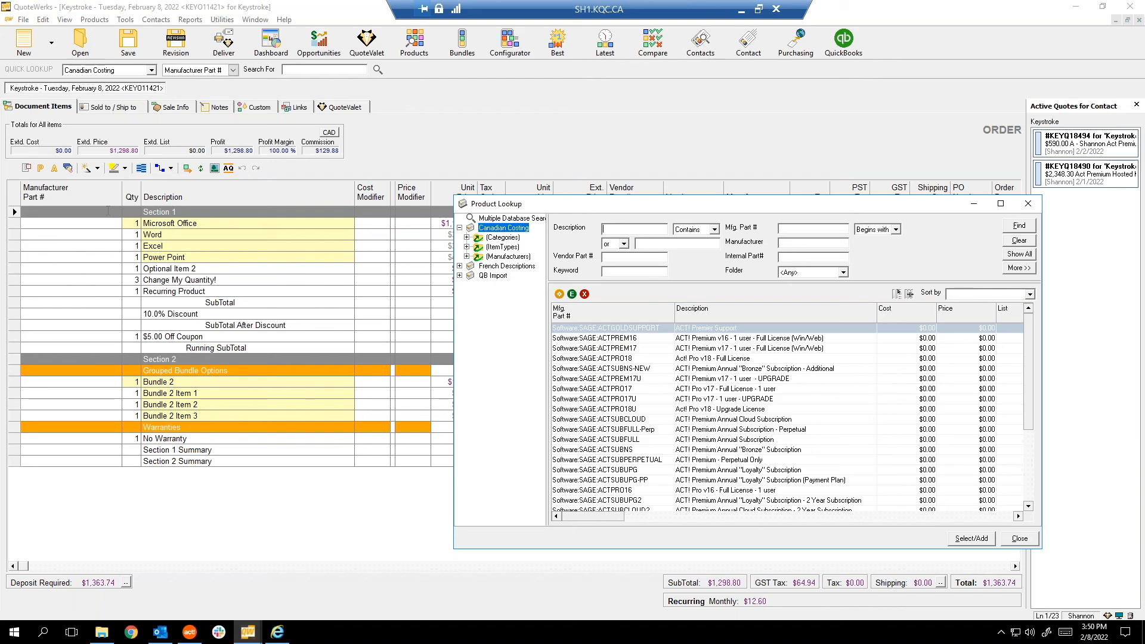
{"action": "left_click", "coordinate": [1030, 204]}
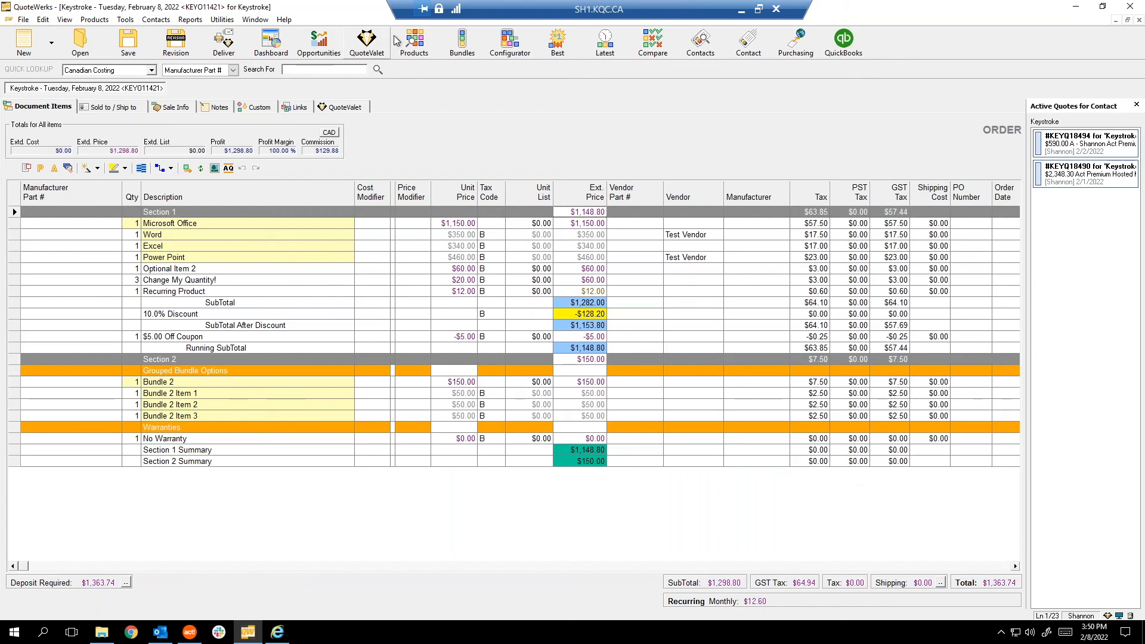
{"action": "left_click", "coordinate": [414, 41]}
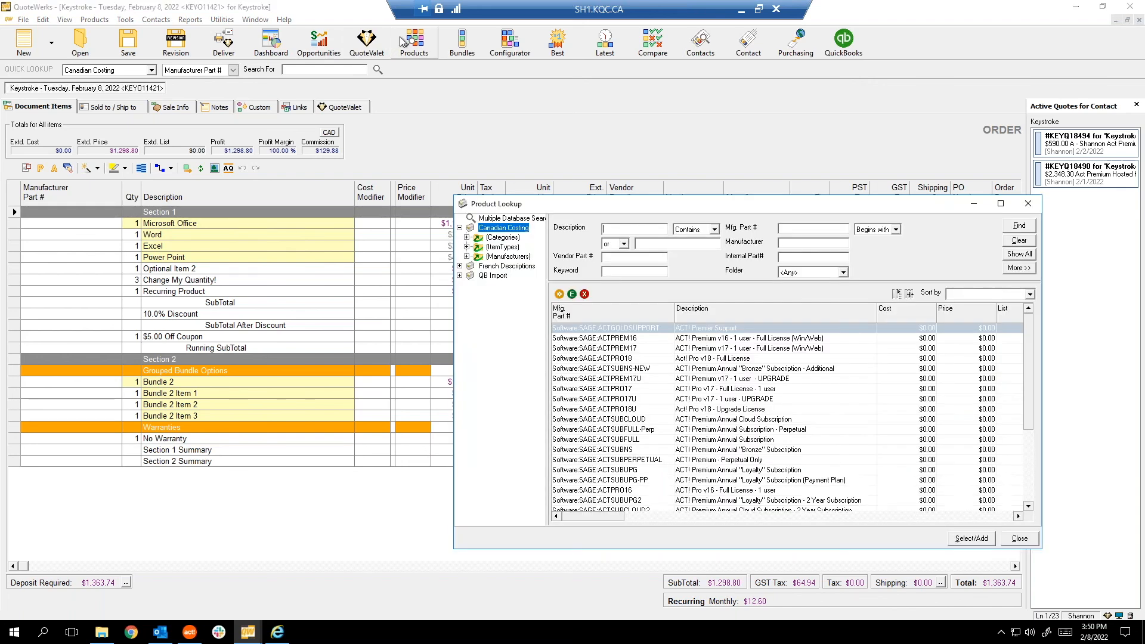
Create a new folder named 'Inactive' under Canadian Costing.
{"action": "right_click", "coordinate": [499, 229]}
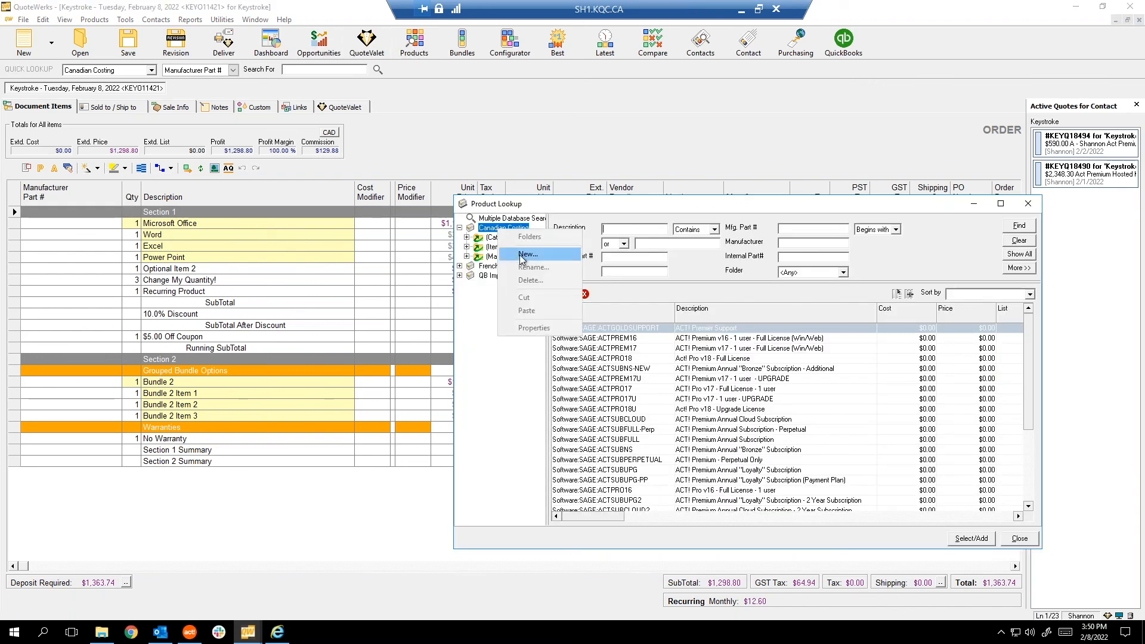
{"action": "left_click", "coordinate": [526, 258]}
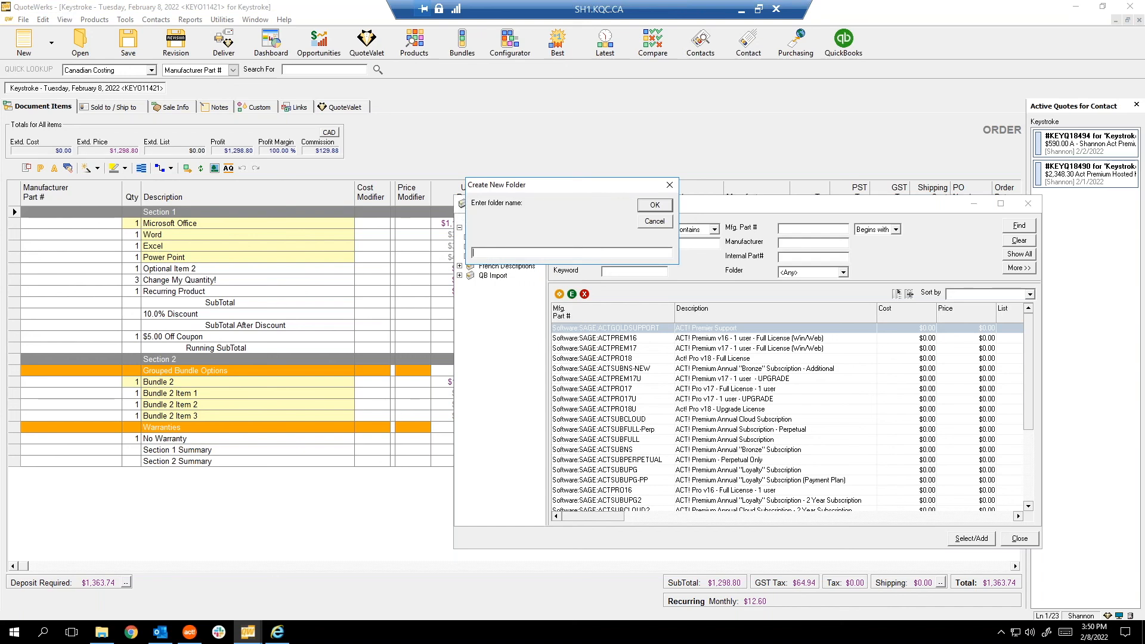
{"action": "type", "text": "Inactive"}
{"action": "key", "text": "Return"}
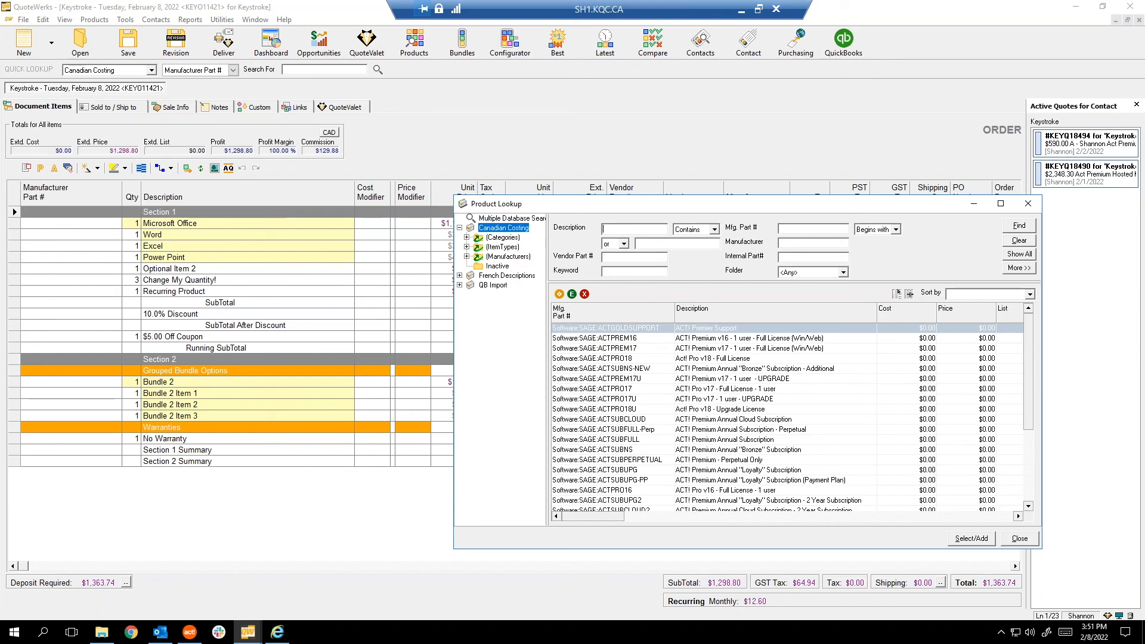
Delete the empty Inactive folder from Canadian Costing.
{"action": "left_click", "coordinate": [497, 266]}
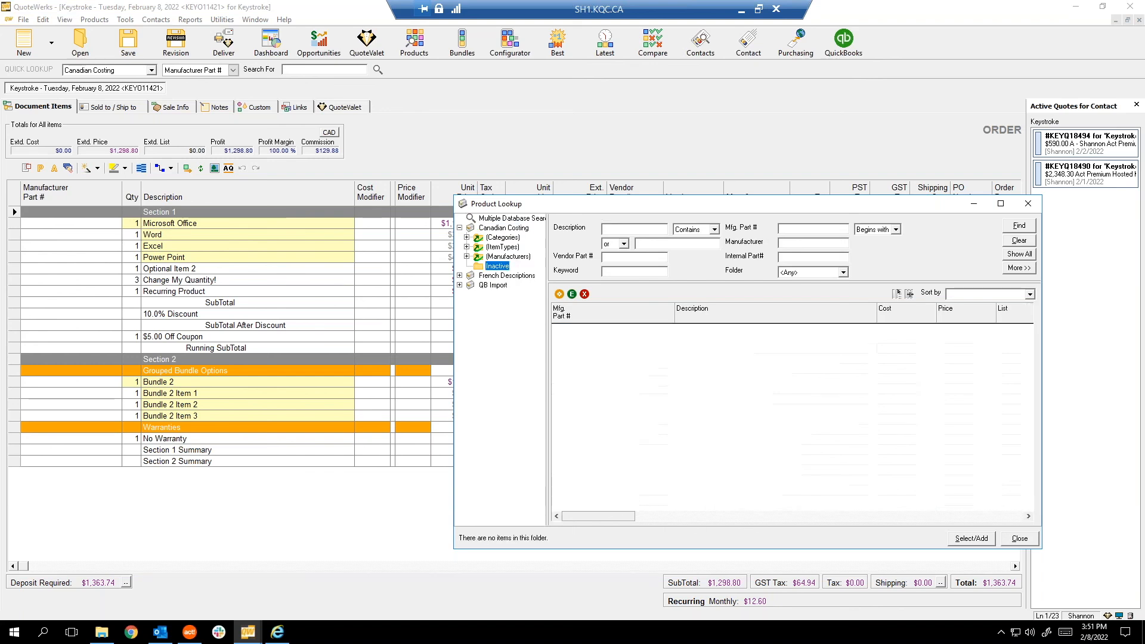
{"action": "right_click", "coordinate": [495, 266]}
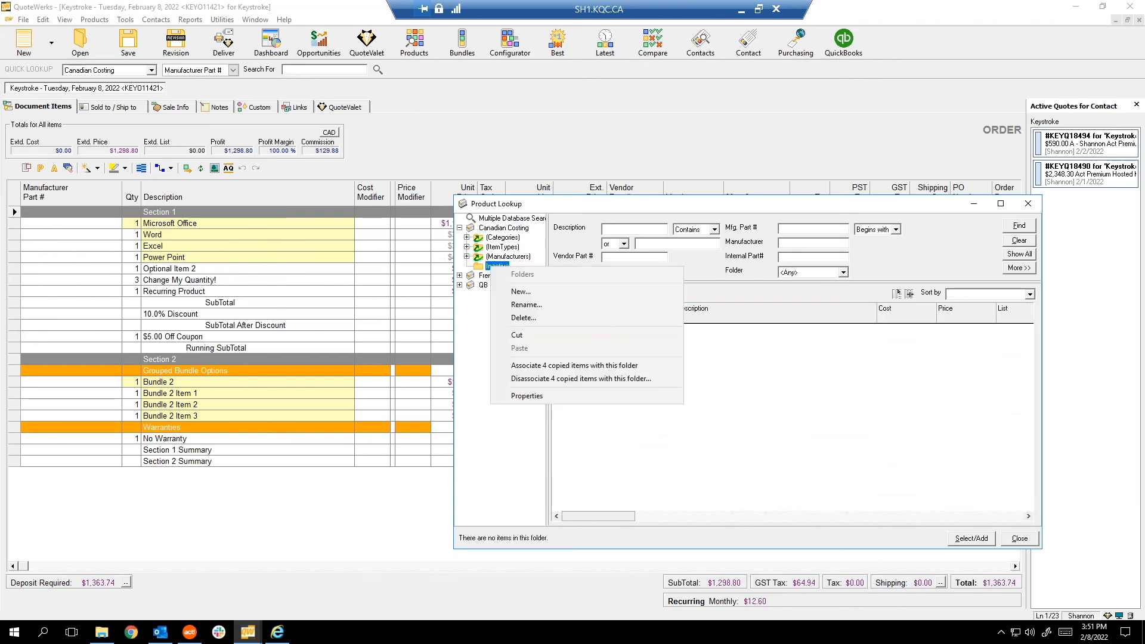
{"action": "left_click", "coordinate": [521, 319]}
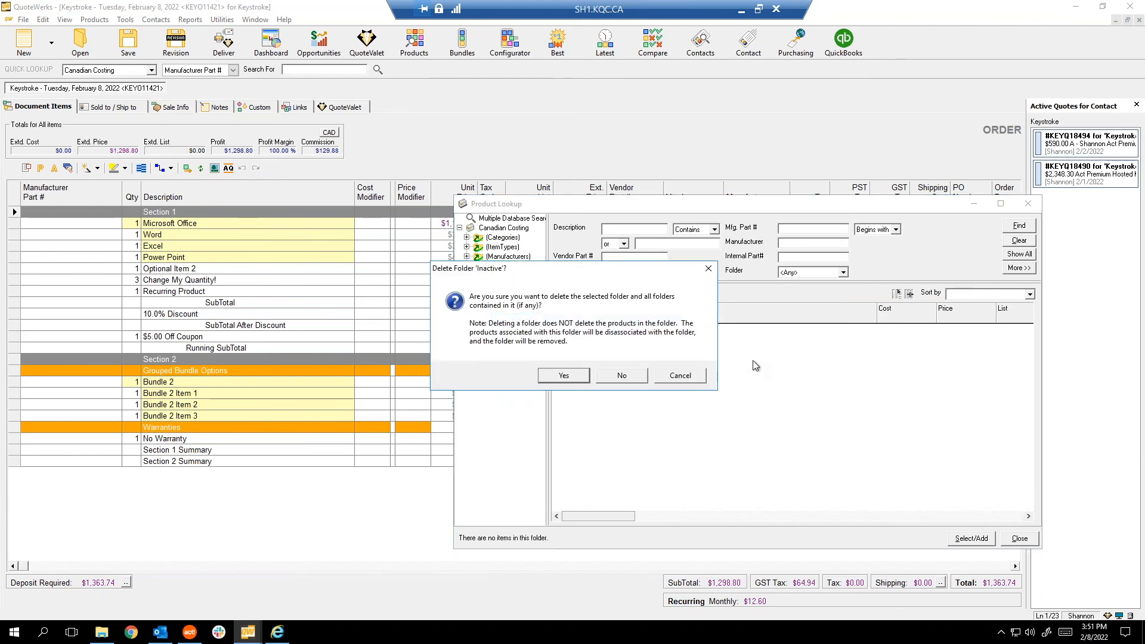
{"action": "left_click", "coordinate": [573, 382]}
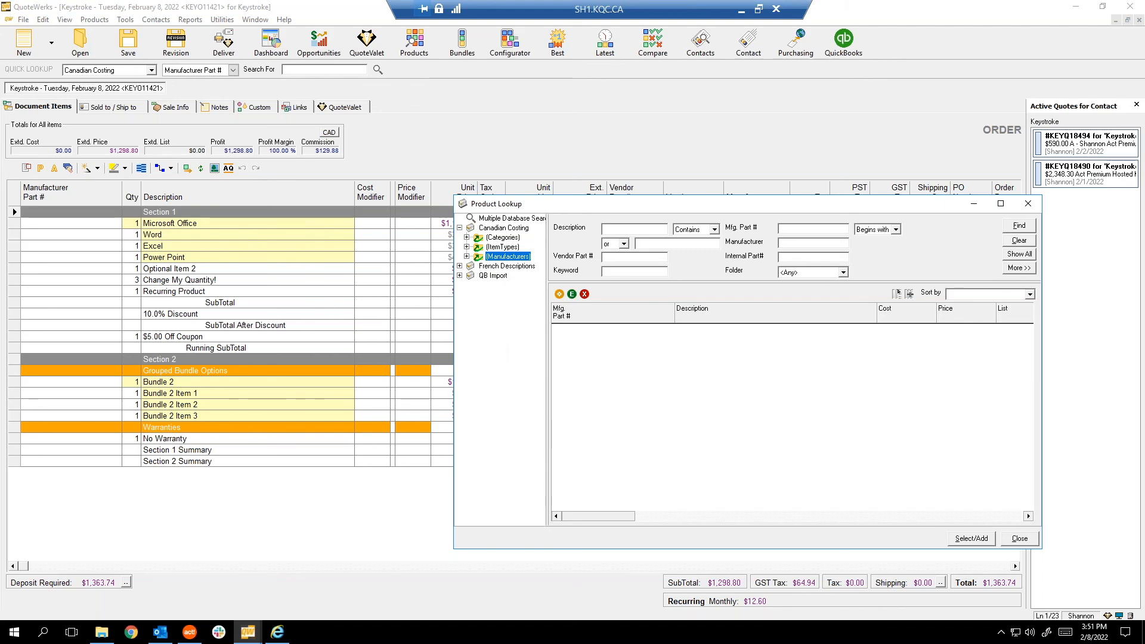
{"action": "left_click", "coordinate": [459, 266]}
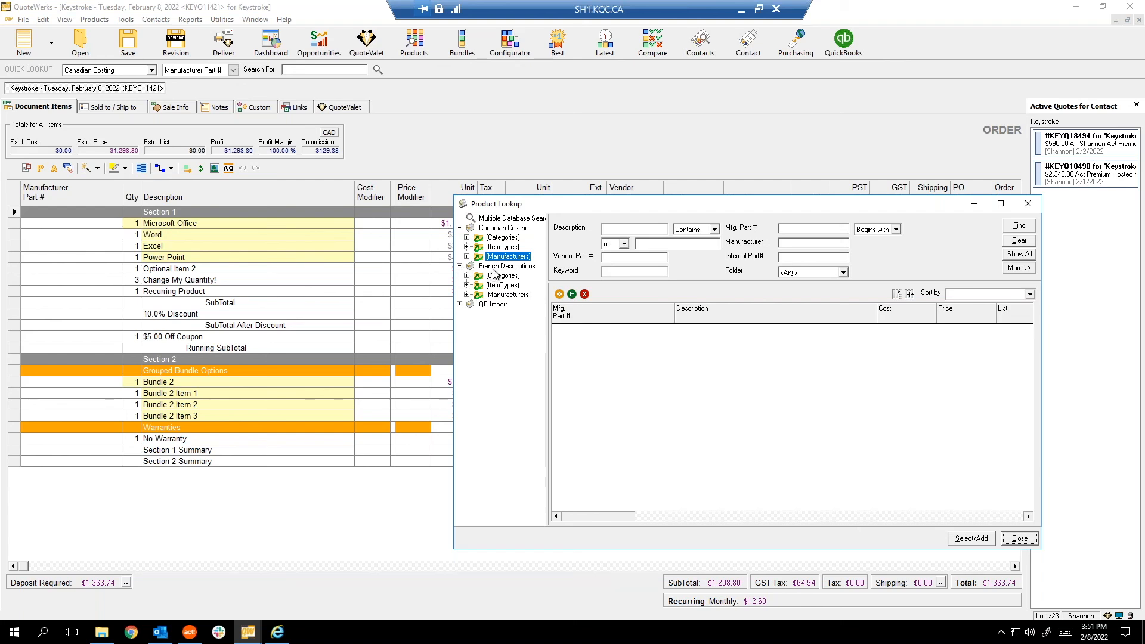
List the 198 products of the French Descriptions database.
{"action": "left_click", "coordinate": [496, 267]}
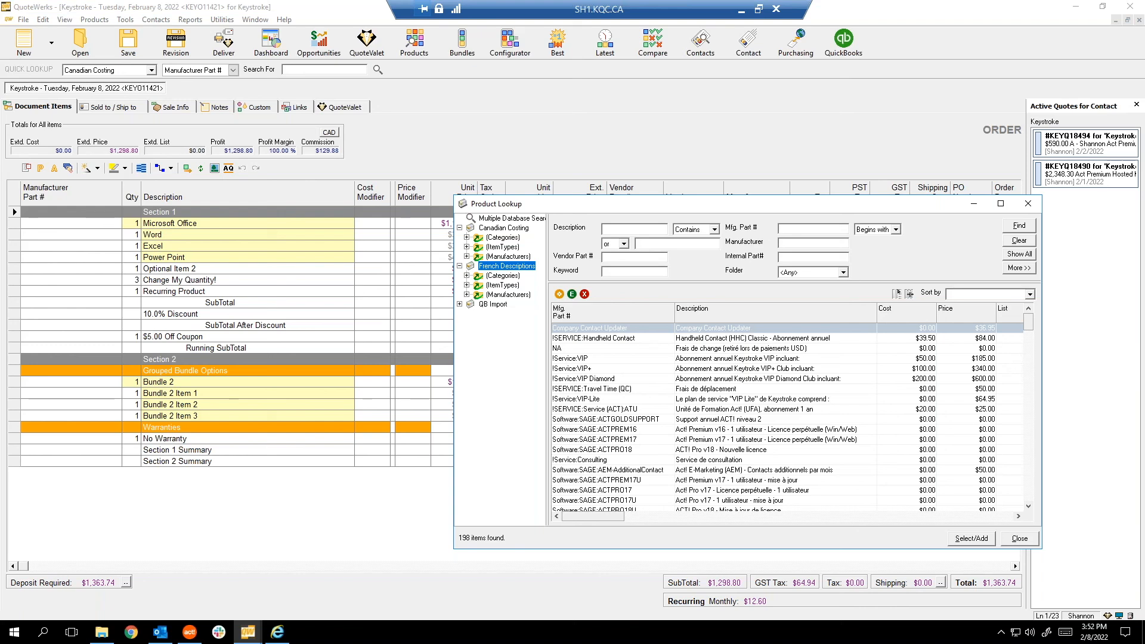
Create a folder named 'Inactive' under French Descriptions, then select the ACTPREM16 product.
{"action": "right_click", "coordinate": [491, 271]}
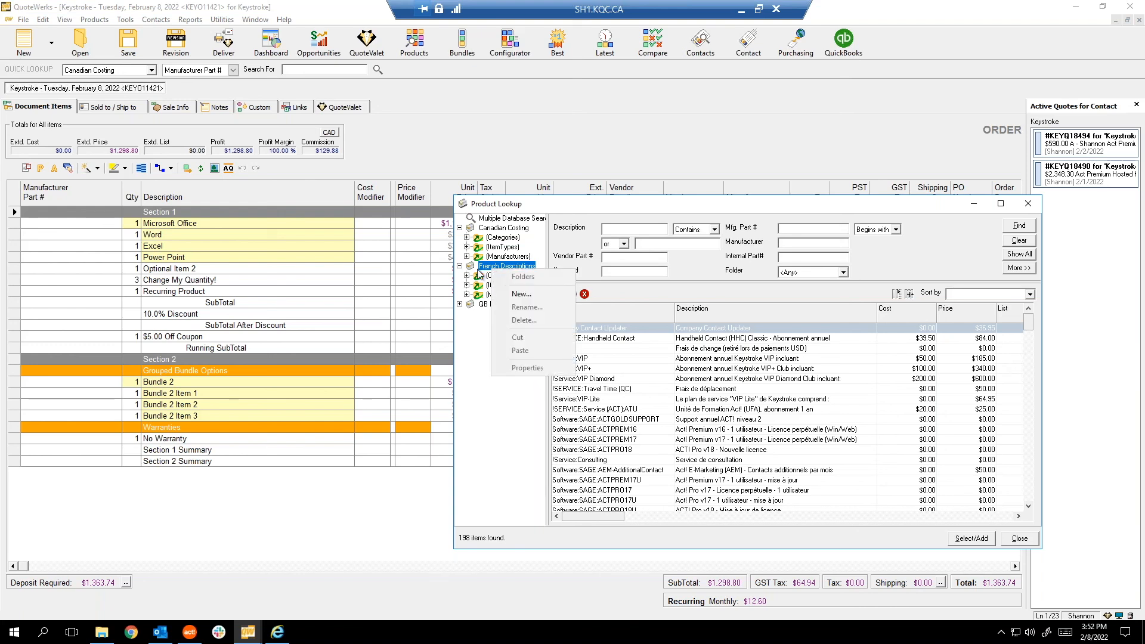
{"action": "left_click", "coordinate": [518, 294]}
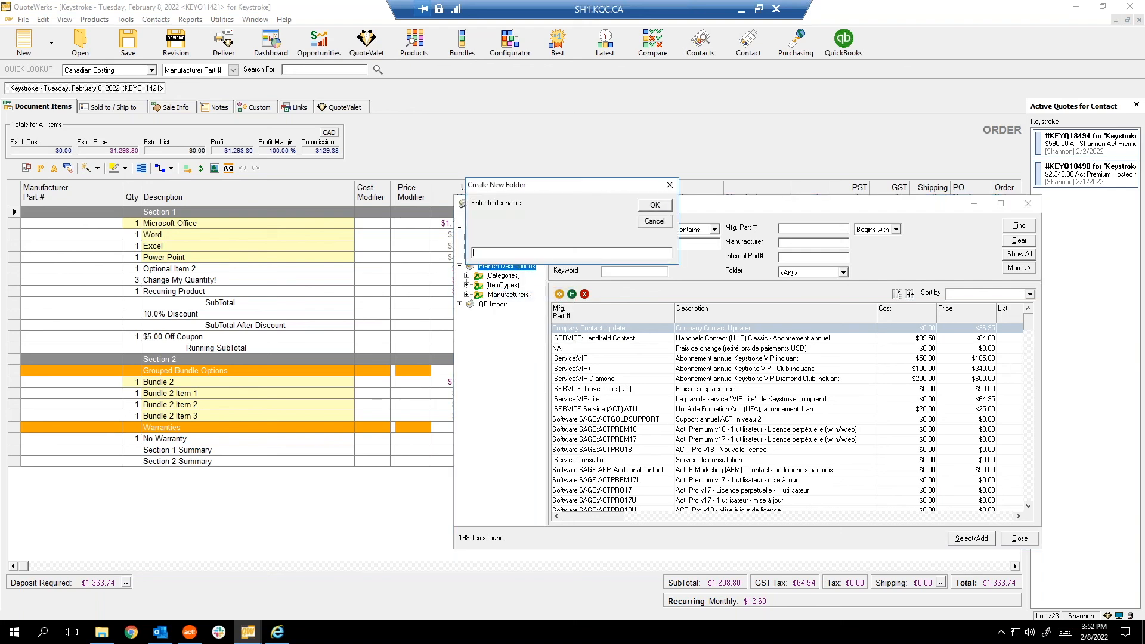
{"action": "type", "text": "Inactive"}
{"action": "left_click_drag", "start_coordinate": [549, 191], "coordinate": [606, 166]}
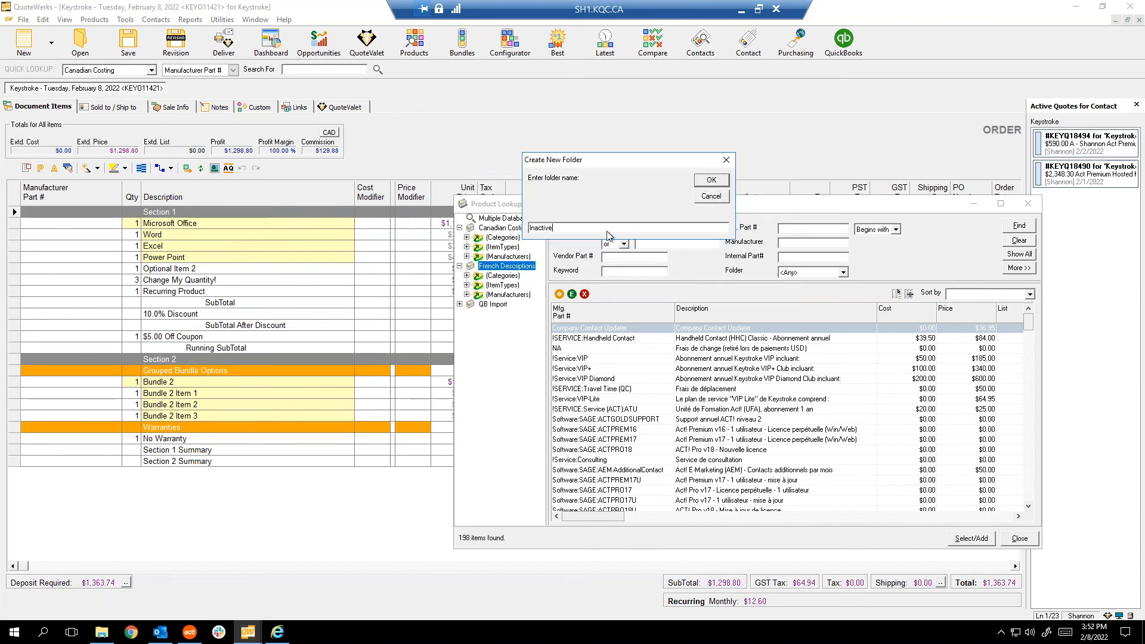
{"action": "left_click", "coordinate": [718, 183]}
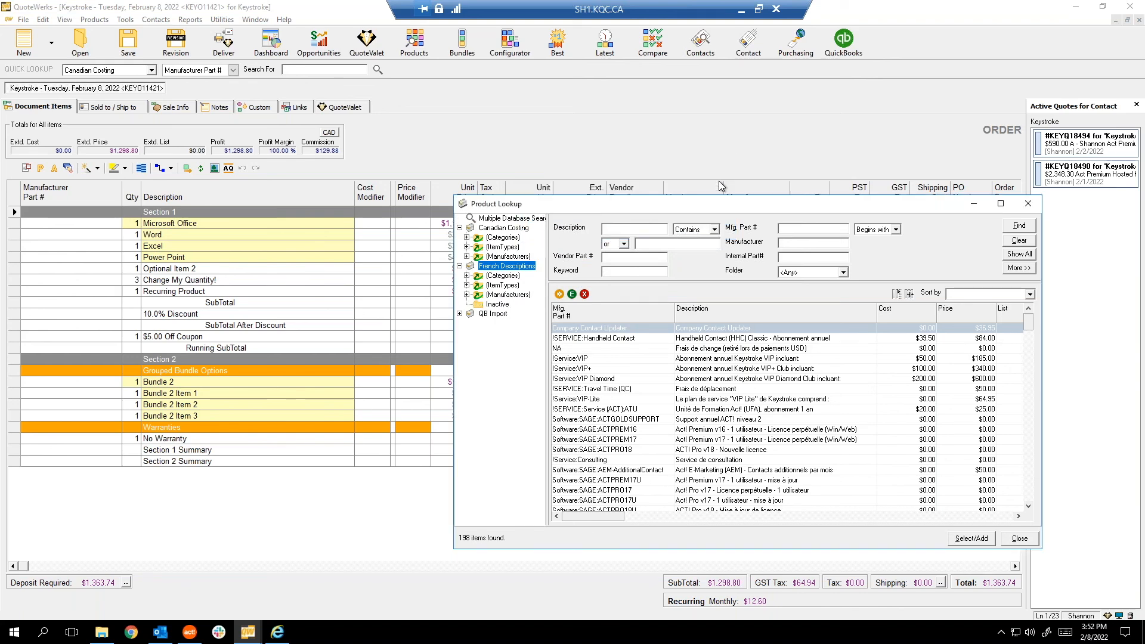
{"action": "left_click", "coordinate": [707, 431]}
Add ACTPREM17, ACTPREM17U, ACTPRO17 and ACTPRO17U to the product selection.
{"action": "left_click", "coordinate": [721, 441], "text": "ctrl"}
{"action": "left_click", "coordinate": [723, 480], "text": "ctrl"}
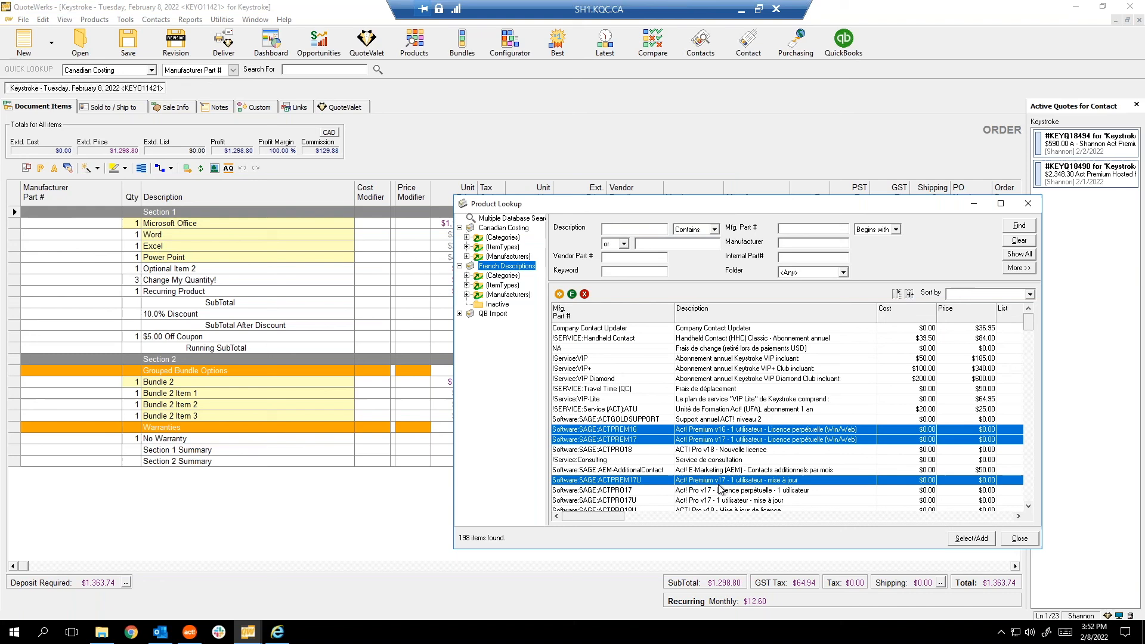
{"action": "left_click", "coordinate": [718, 490], "text": "ctrl"}
{"action": "left_click", "coordinate": [717, 504], "text": "ctrl"}
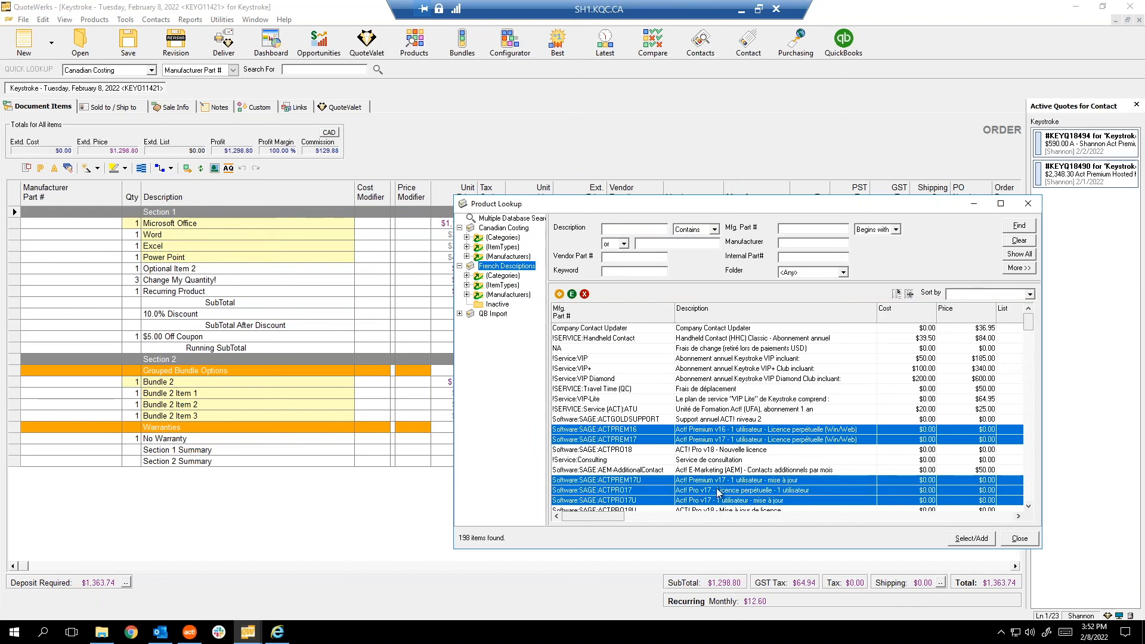
Associate the five selected products with the Inactive folder and list its contents.
{"action": "right_click", "coordinate": [718, 494]}
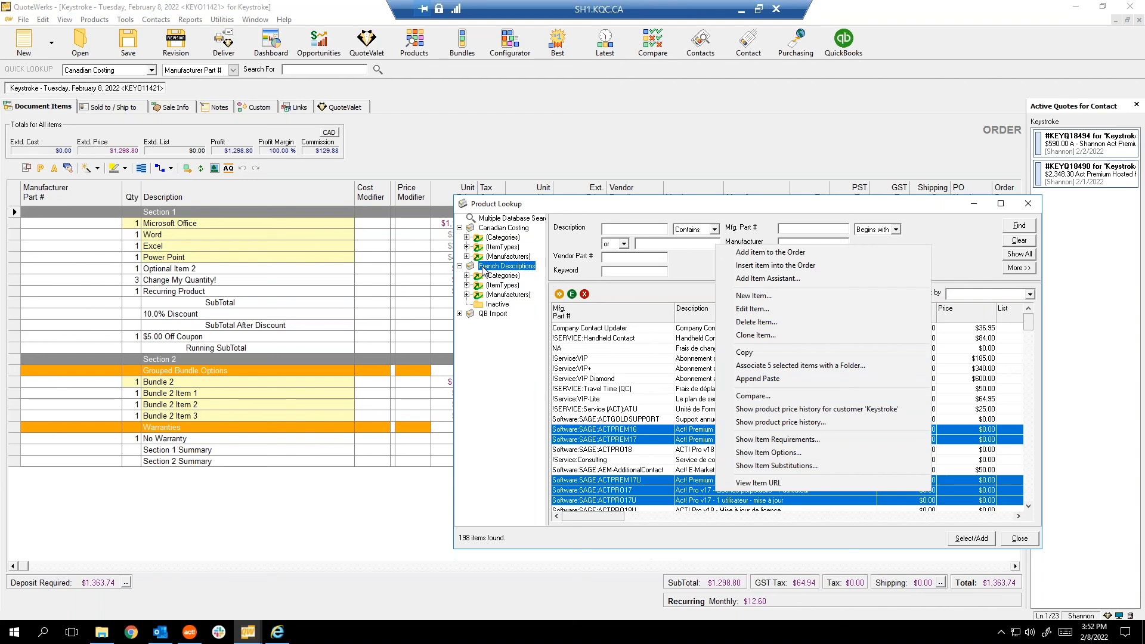
{"action": "left_click", "coordinate": [762, 370]}
{"action": "left_click", "coordinate": [746, 412]}
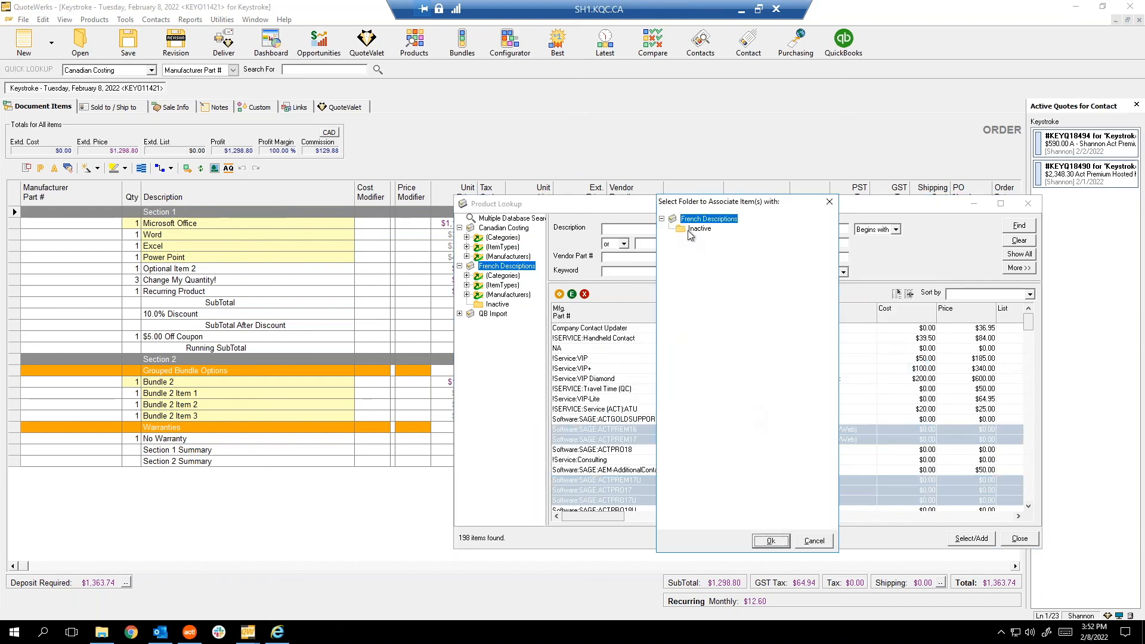
{"action": "left_click", "coordinate": [697, 228]}
{"action": "left_click", "coordinate": [768, 540]}
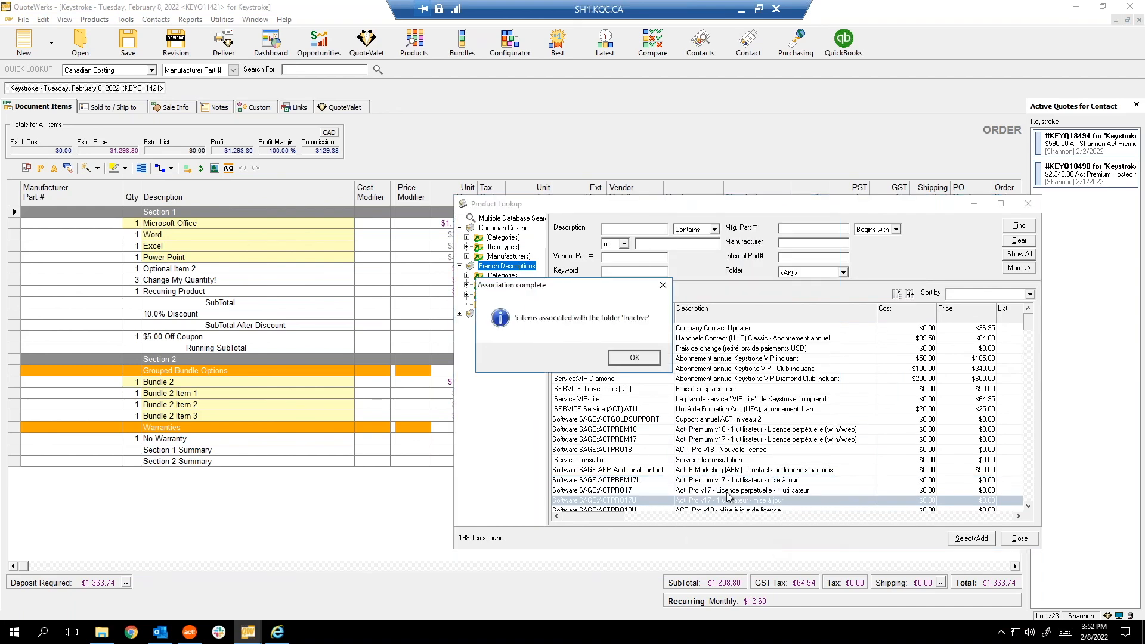
{"action": "left_click", "coordinate": [631, 358]}
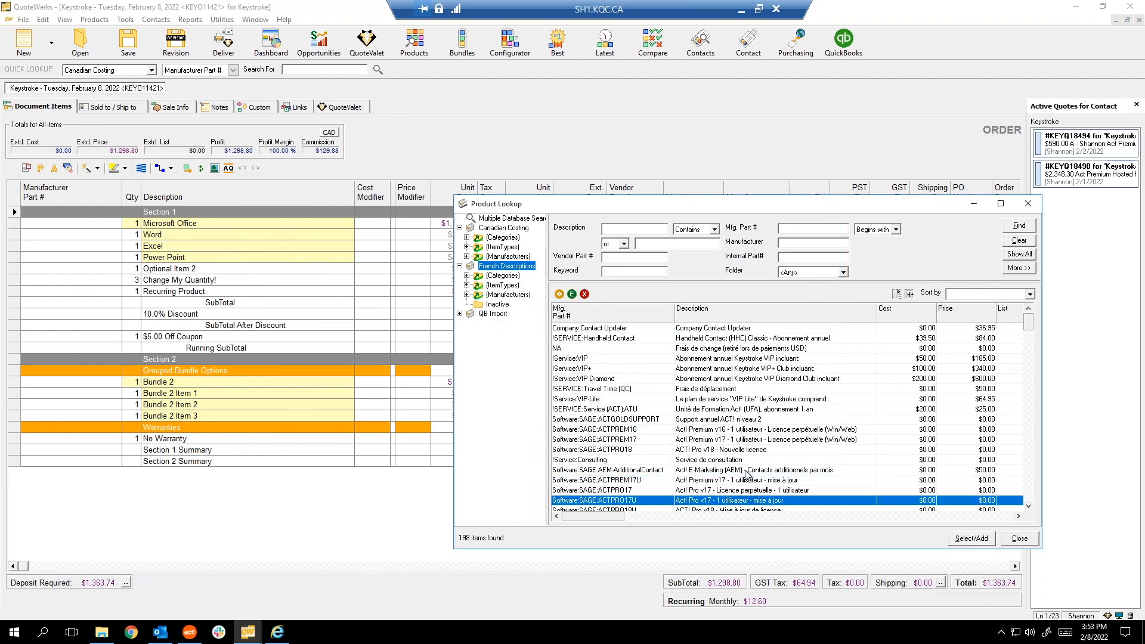
{"action": "left_click", "coordinate": [497, 304]}
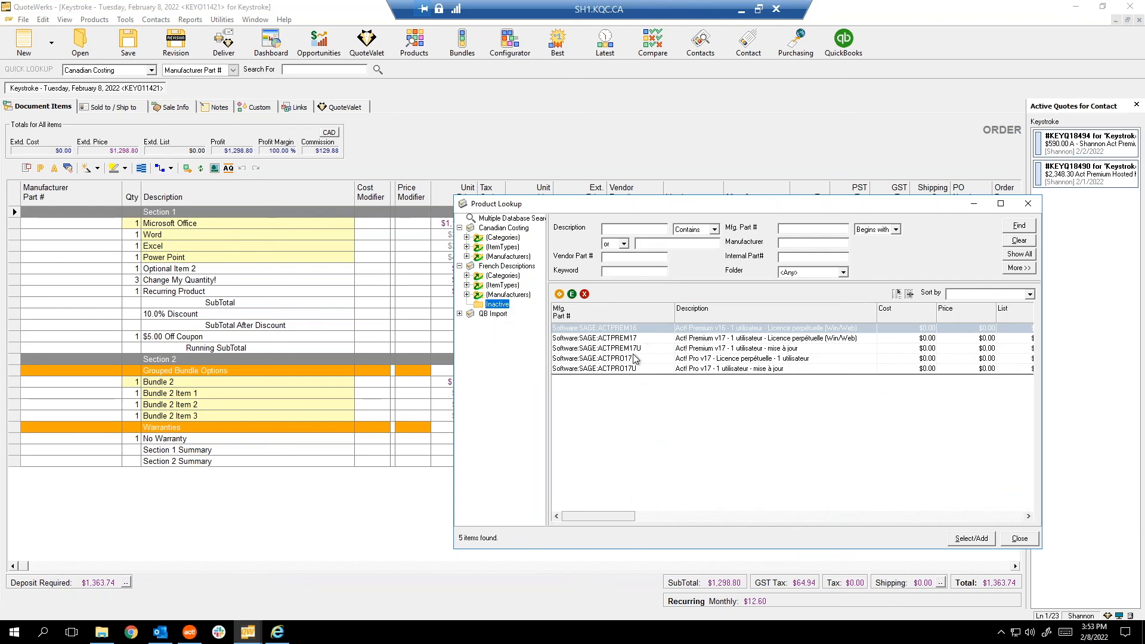
Show all 198 French Descriptions products, scroll the result columns, and select Act! Premium v16.
{"action": "left_click", "coordinate": [508, 266]}
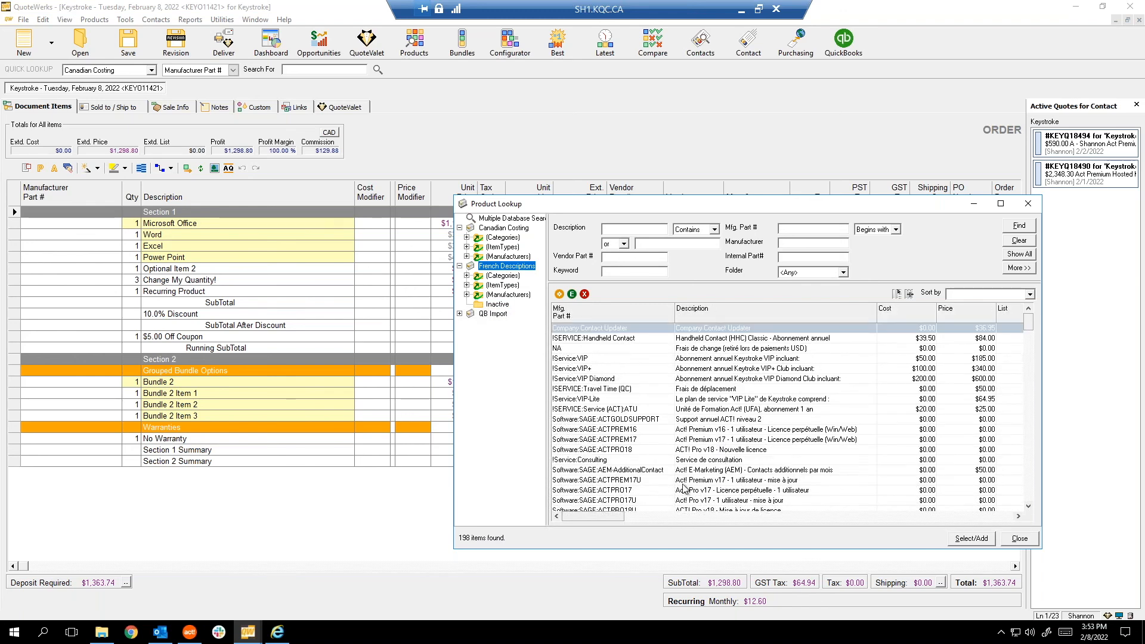
{"action": "left_click", "coordinate": [659, 515]}
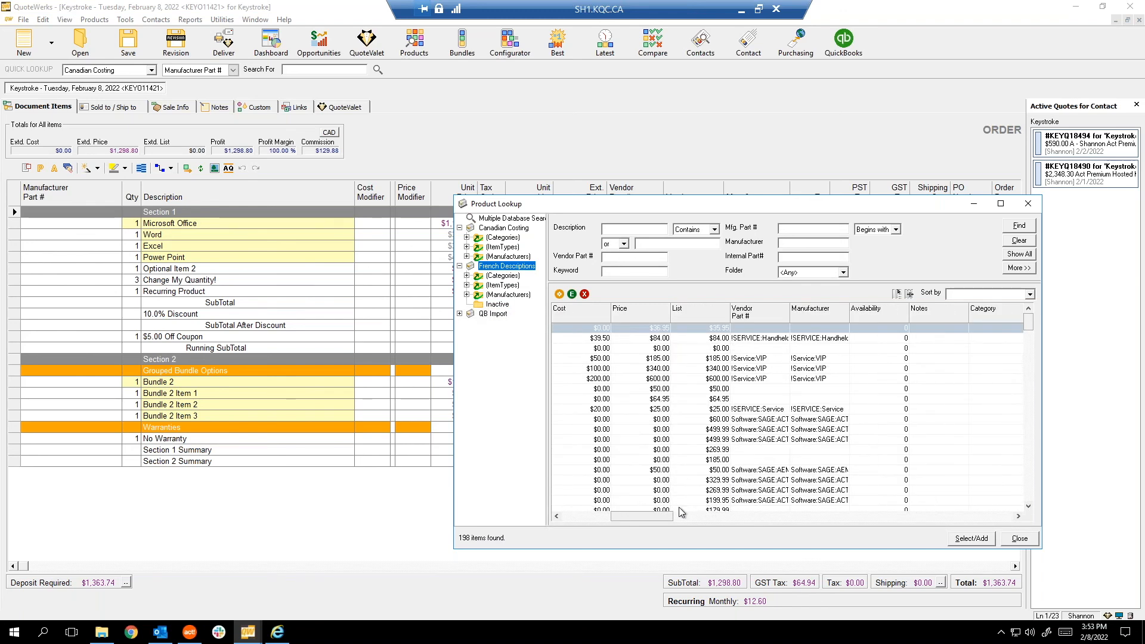
{"action": "left_click_drag", "start_coordinate": [659, 516], "coordinate": [871, 516]}
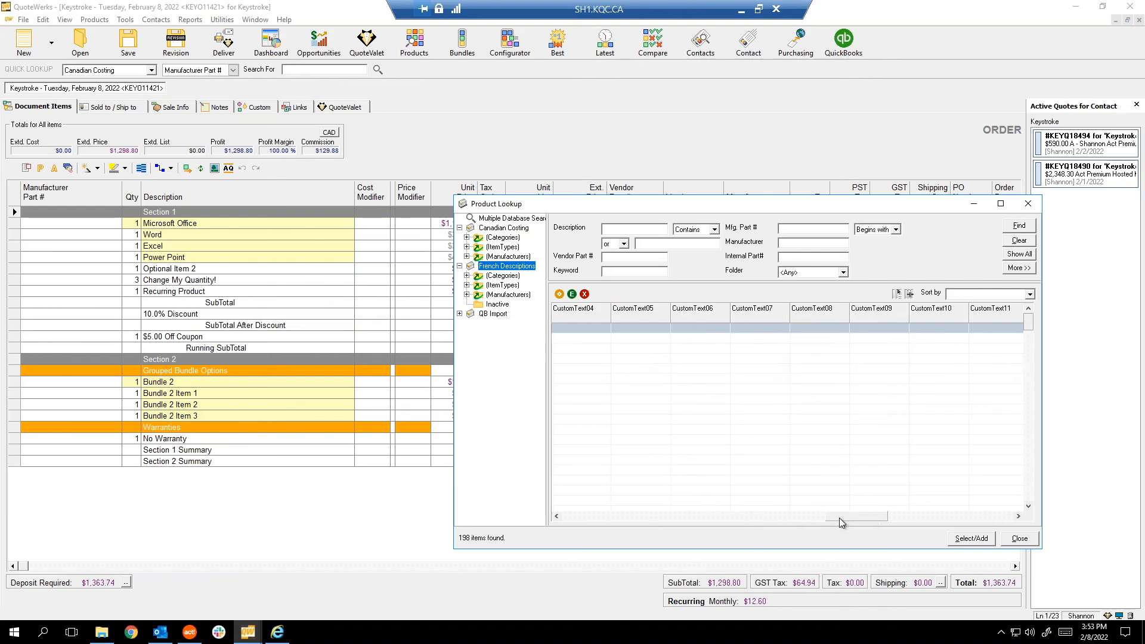
{"action": "left_click_drag", "start_coordinate": [841, 517], "coordinate": [566, 516]}
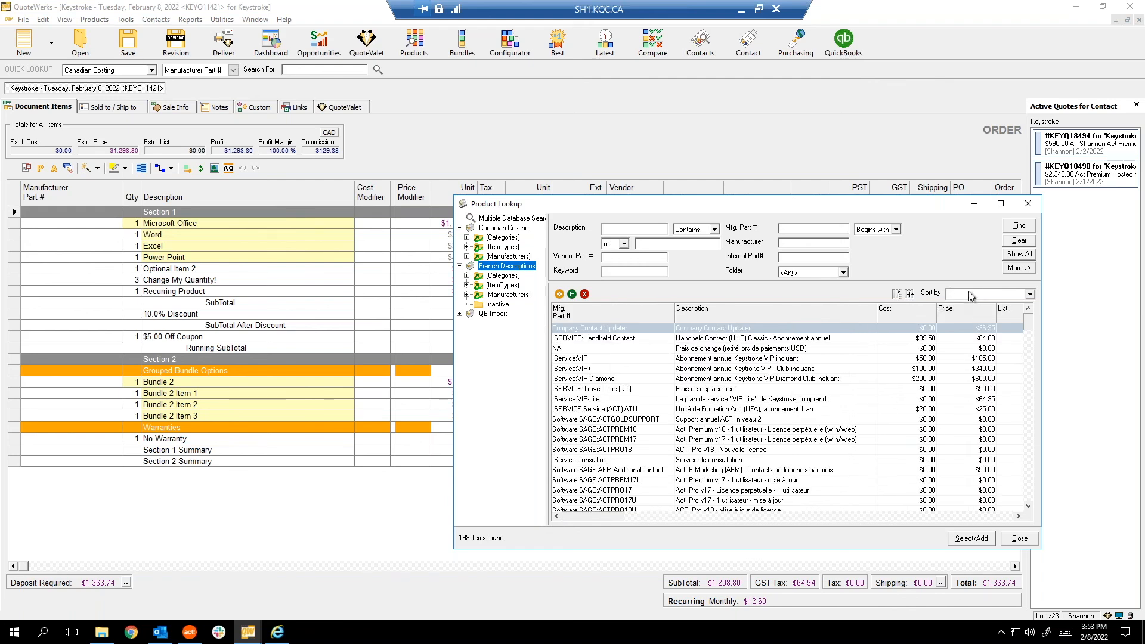
{"action": "left_click", "coordinate": [728, 460]}
{"action": "left_click", "coordinate": [742, 431]}
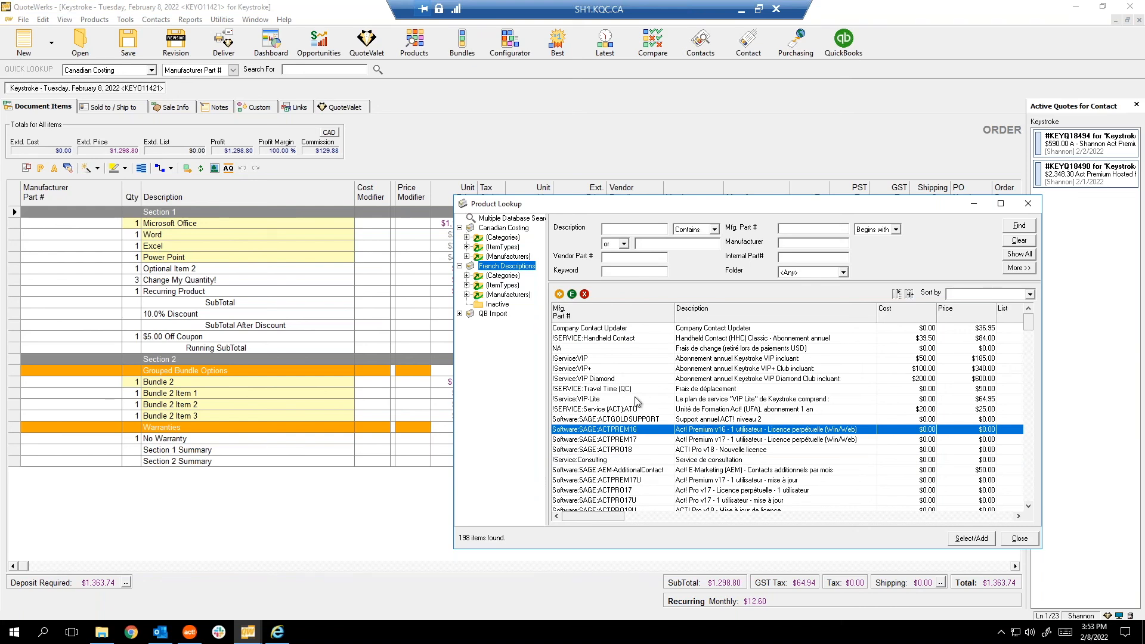
Compare the Inactive folder's five products, then return to the full French Descriptions list.
{"action": "left_click", "coordinate": [498, 304]}
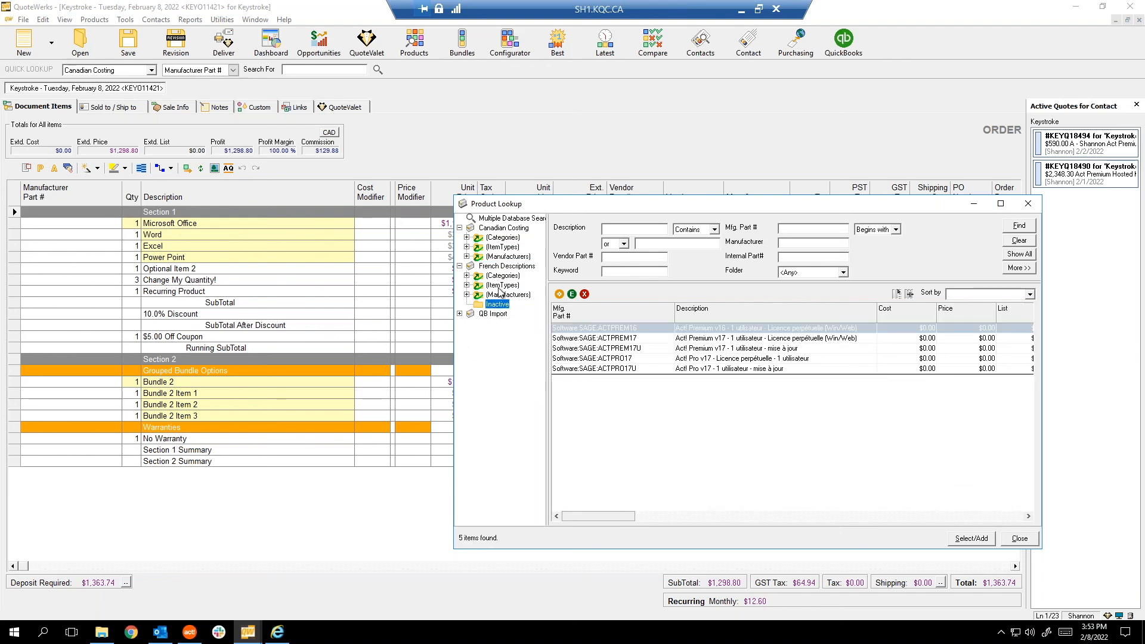
{"action": "left_click", "coordinate": [507, 266]}
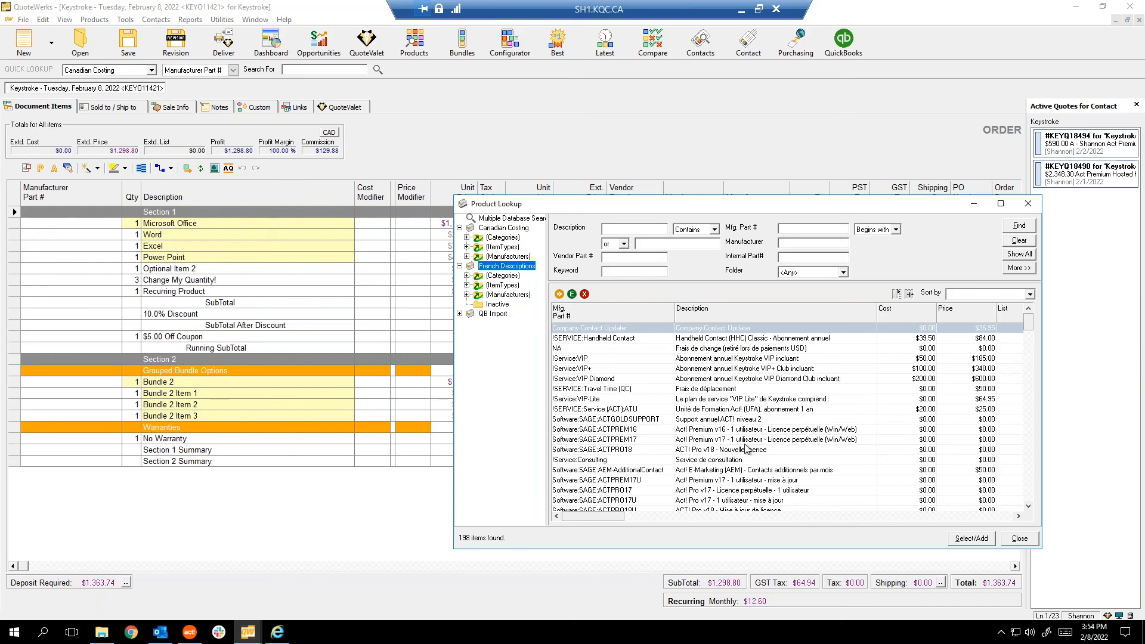
{"action": "left_click", "coordinate": [1019, 539]}
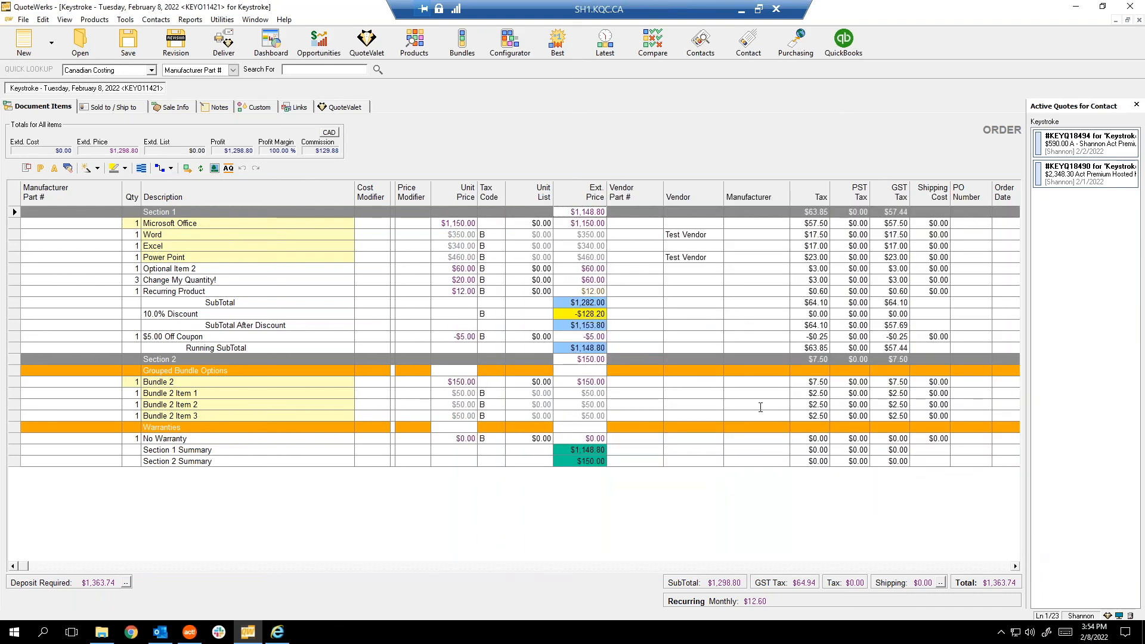
Open the product data source setup from the Products menu.
{"action": "left_click", "coordinate": [127, 21]}
{"action": "mouse_move", "coordinate": [95, 20]}
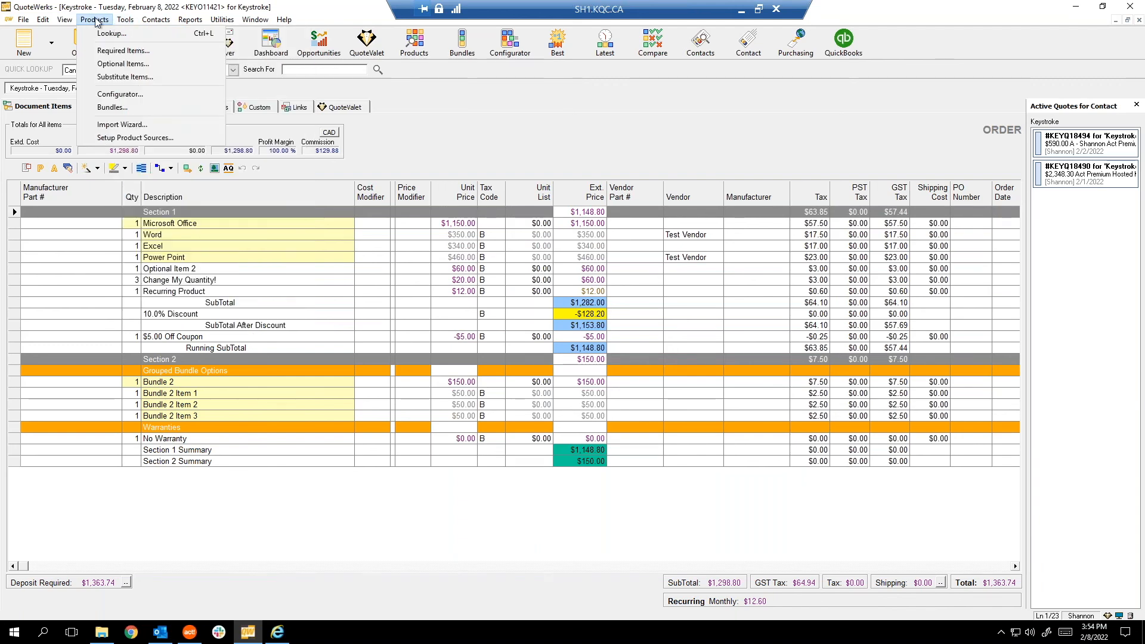
{"action": "left_click", "coordinate": [111, 139]}
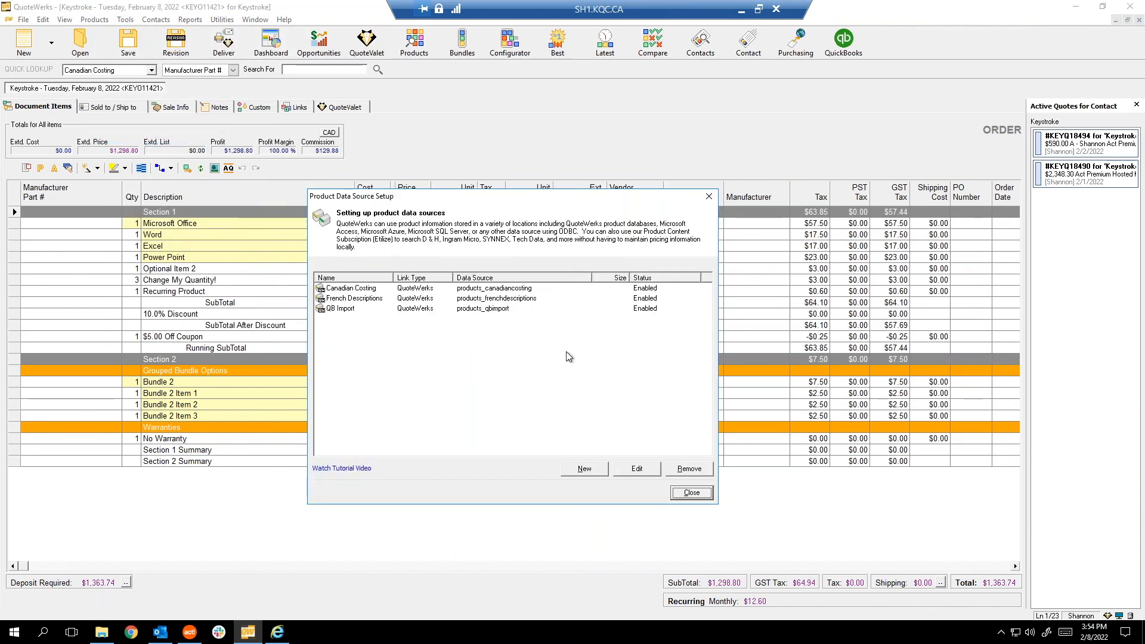
Start exporting the French Descriptions source, cancel the export, and close the setup.
{"action": "left_click", "coordinate": [377, 298]}
{"action": "right_click", "coordinate": [377, 299]}
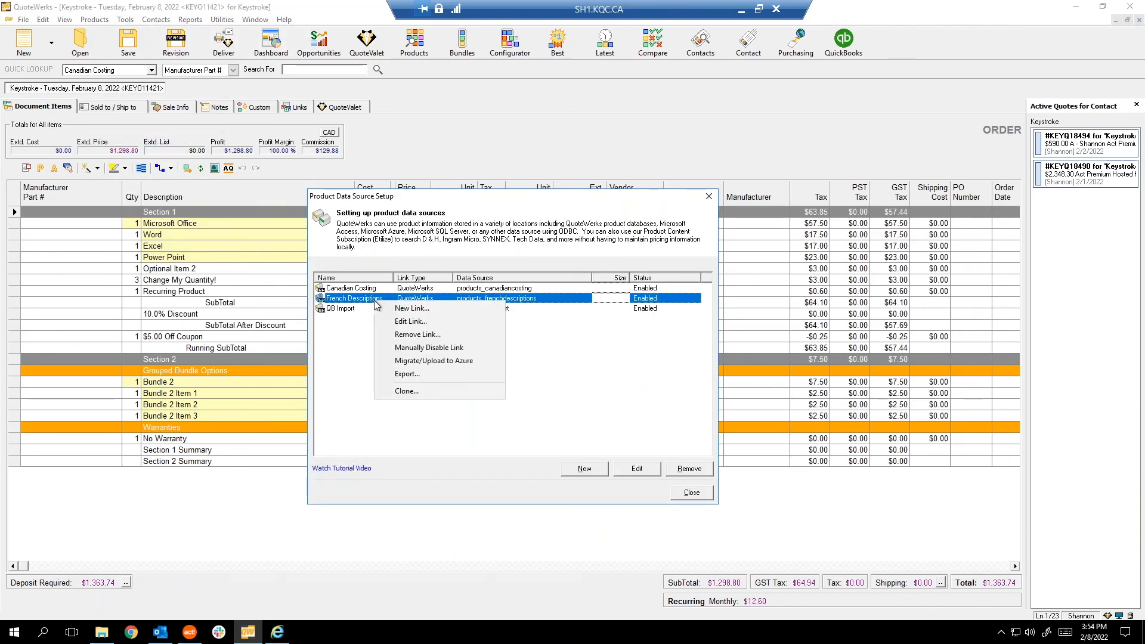
{"action": "left_click", "coordinate": [414, 374]}
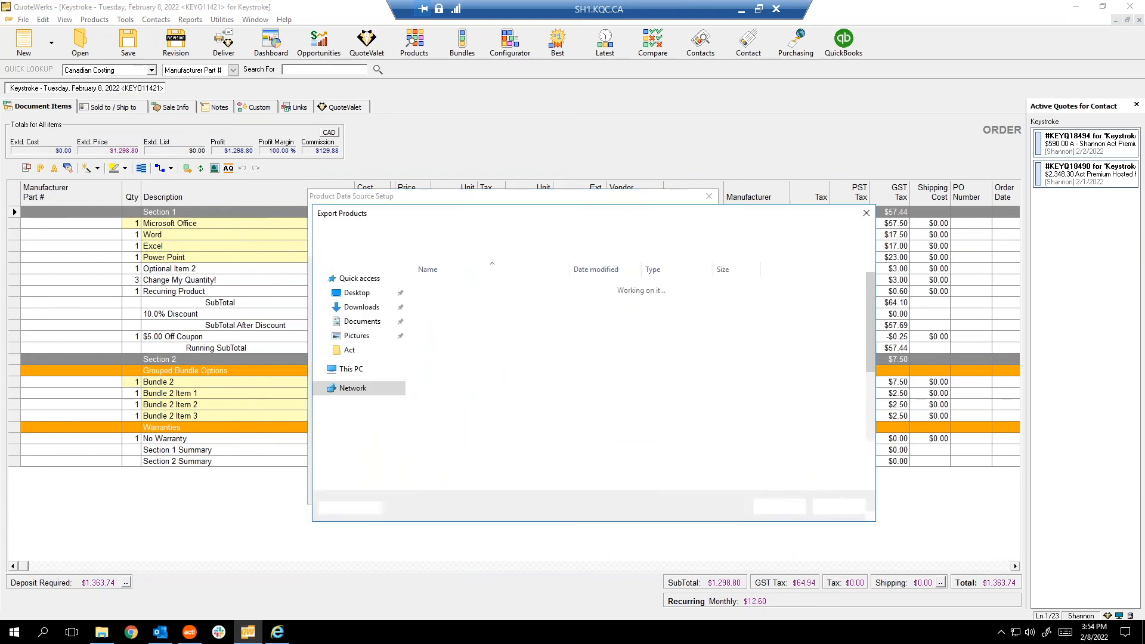
{"action": "left_click", "coordinate": [838, 506]}
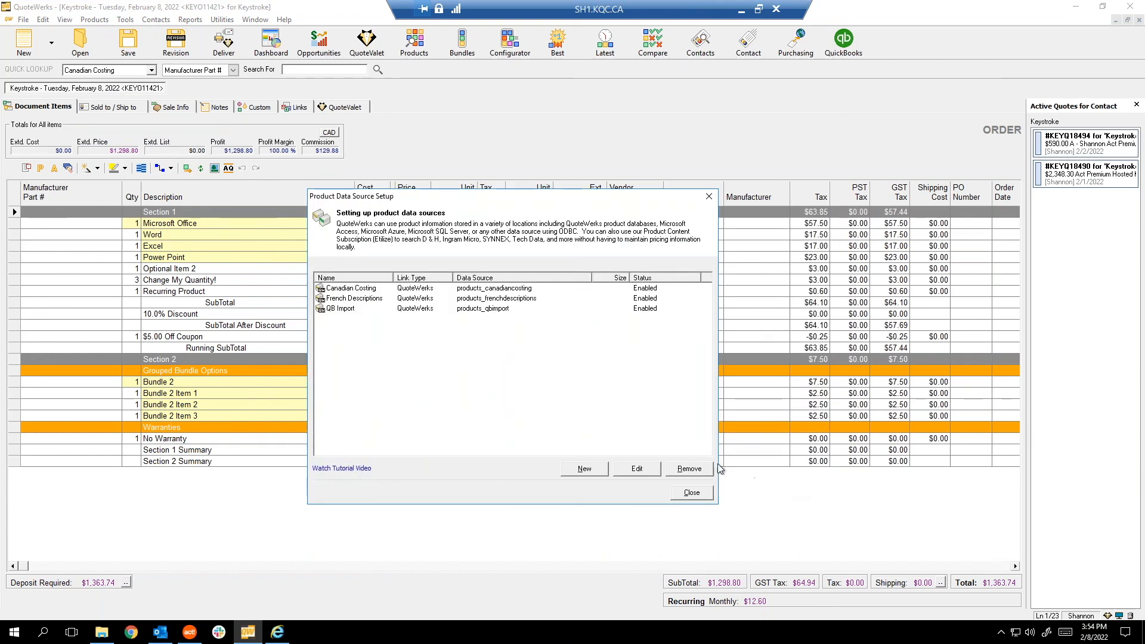
{"action": "left_click", "coordinate": [693, 492]}
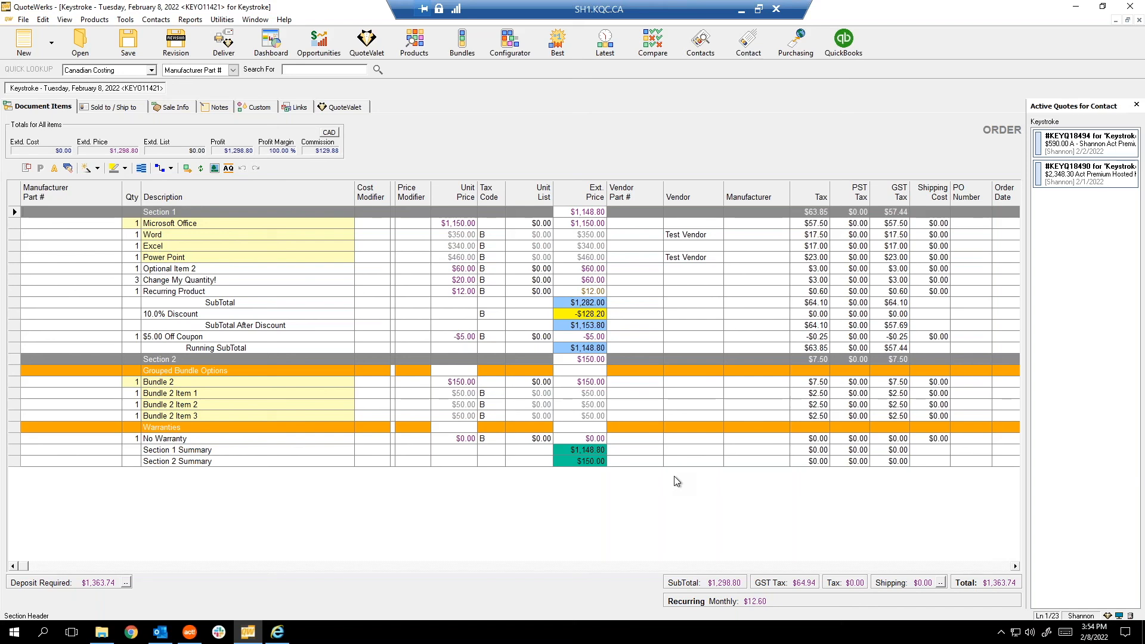
{"action": "left_click", "coordinate": [284, 20]}
{"action": "left_click", "coordinate": [304, 117]}
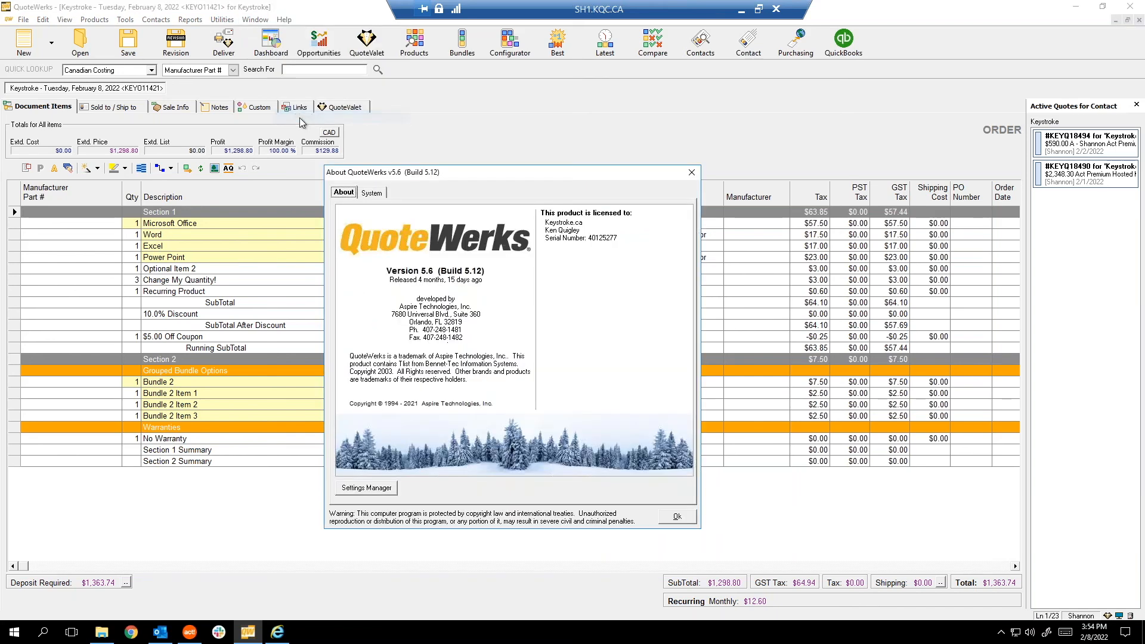
{"action": "left_click", "coordinate": [374, 193]}
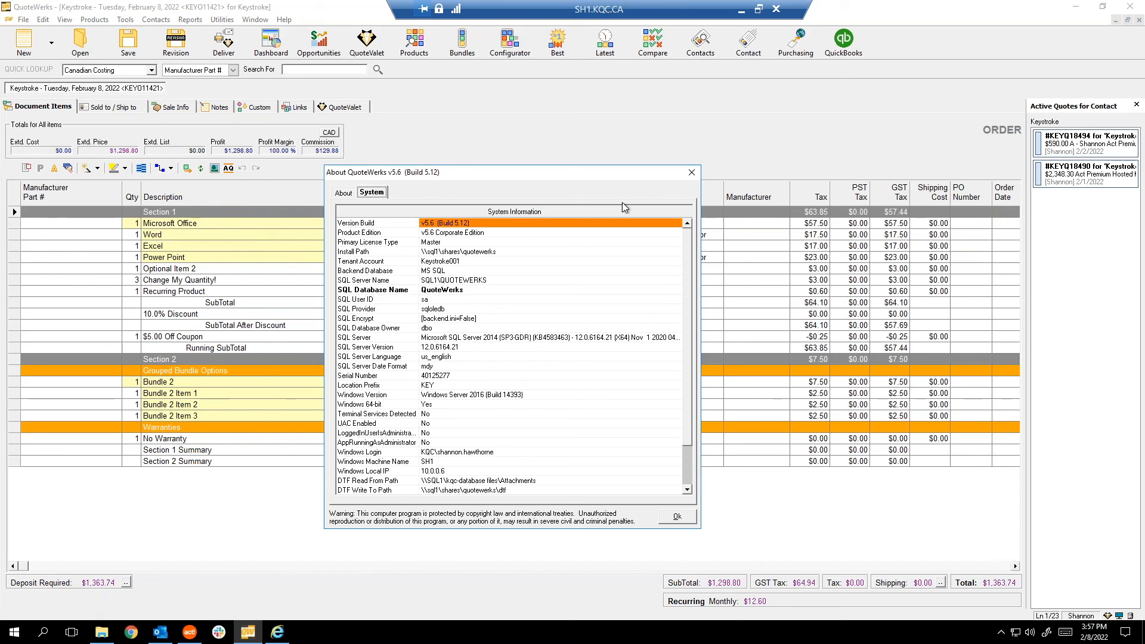
{"action": "left_click", "coordinate": [691, 174]}
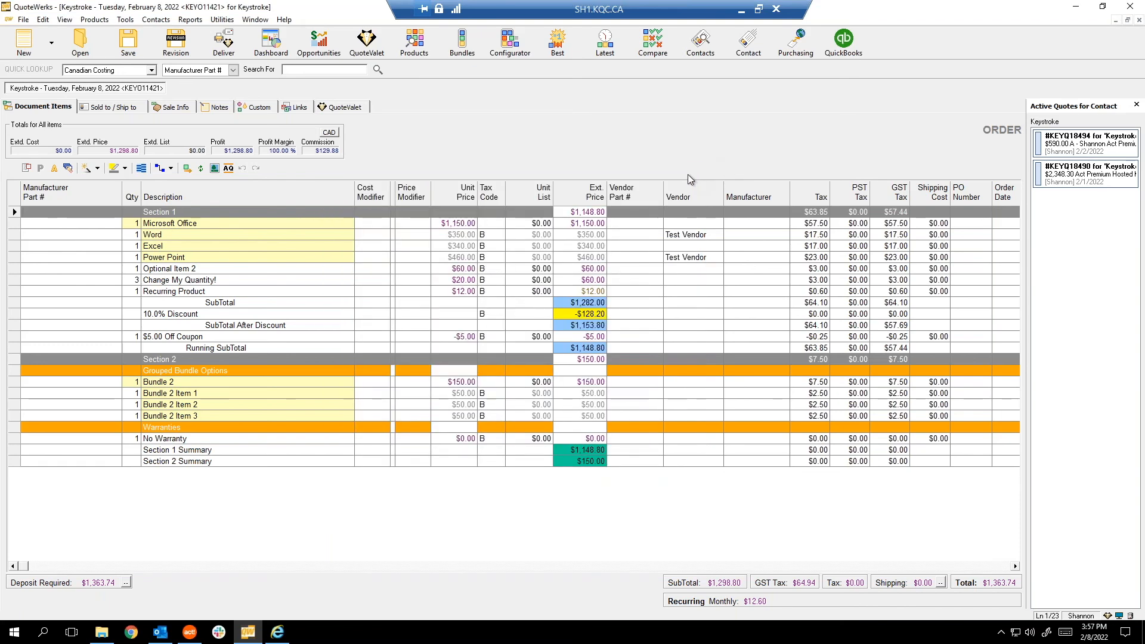
{"action": "left_click", "coordinate": [284, 19]}
Open QuoteWerks Technical Support online and scroll to the e-mail and ticket details.
{"action": "left_click", "coordinate": [324, 86]}
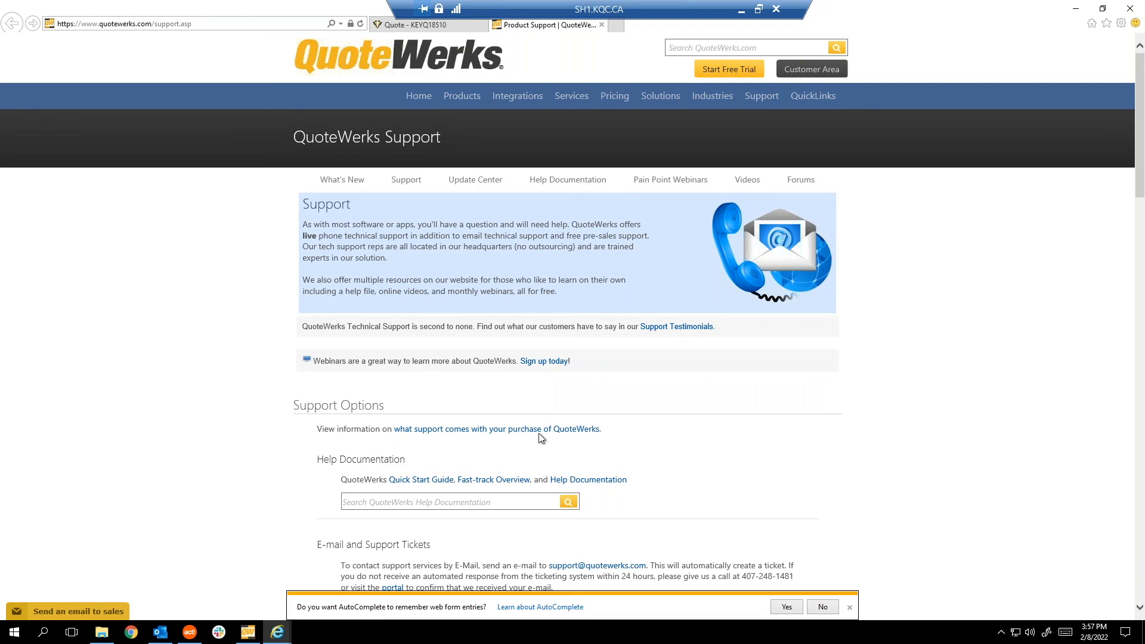
{"action": "scroll", "coordinate": [543, 439], "scroll_direction": "down", "scroll_amount": 2}
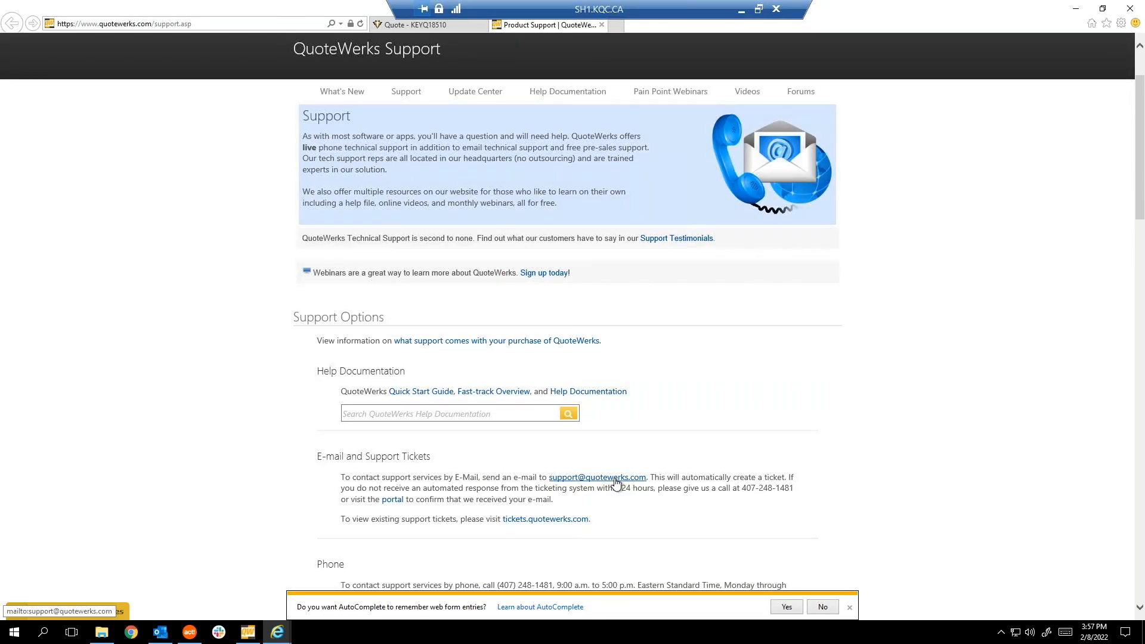